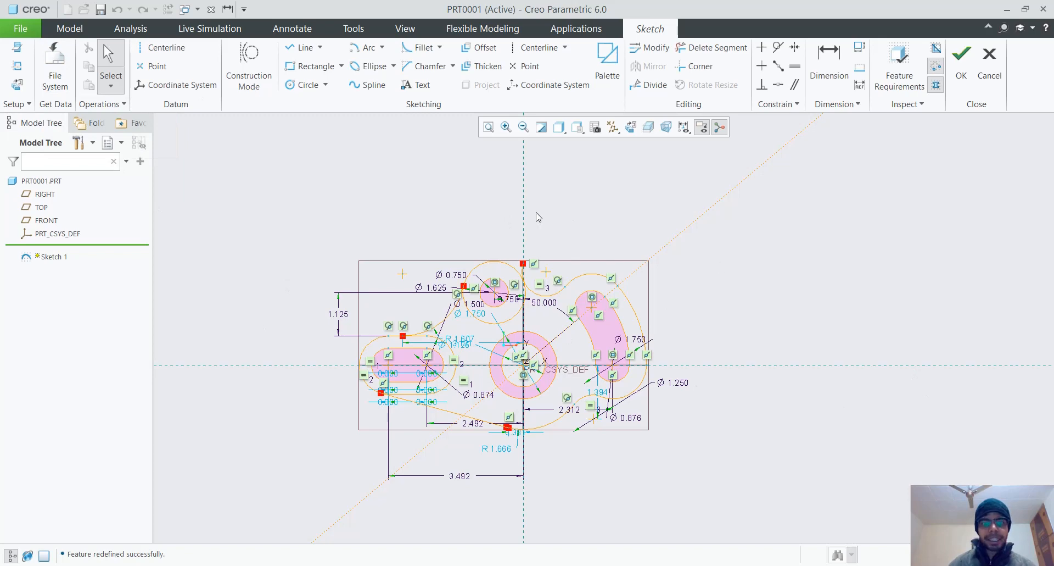
# Review the Sketcher settings for object display, constraint assumptions, accuracy and dimension behavior in the program options
pyautogui.click(21, 28)
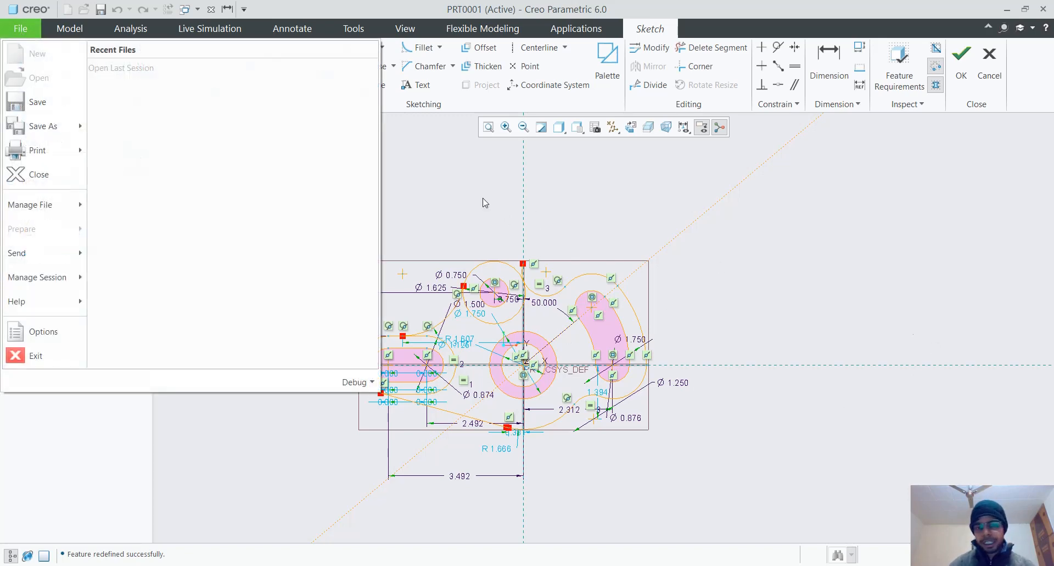
pyautogui.click(36, 333)
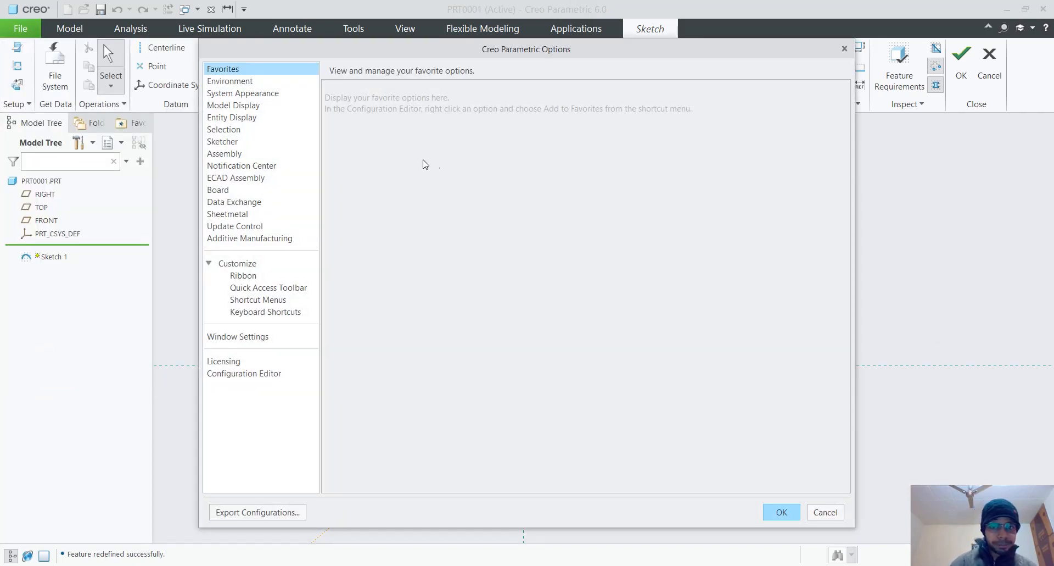
pyautogui.click(230, 141)
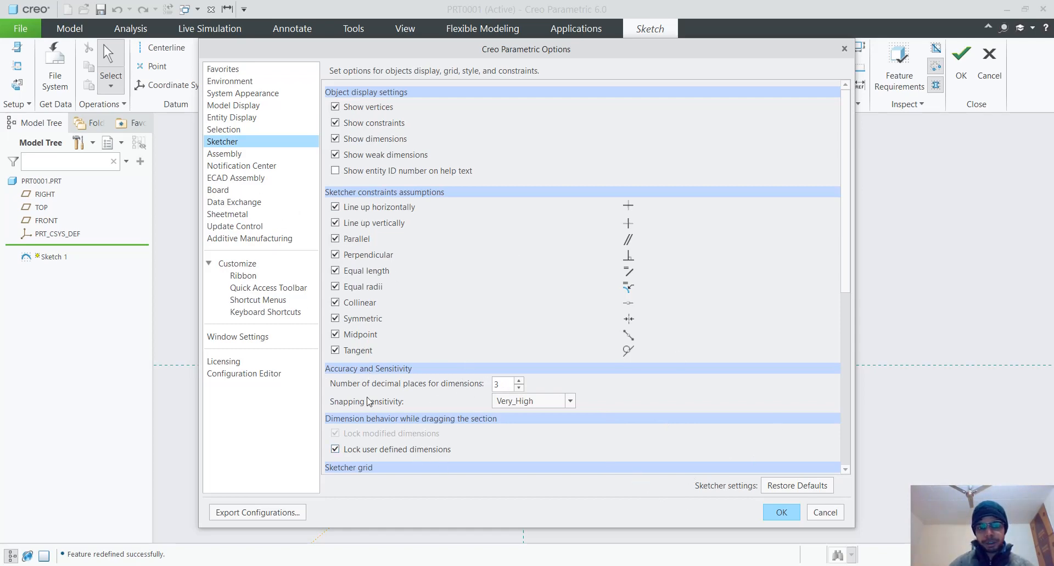
pyautogui.click(779, 512)
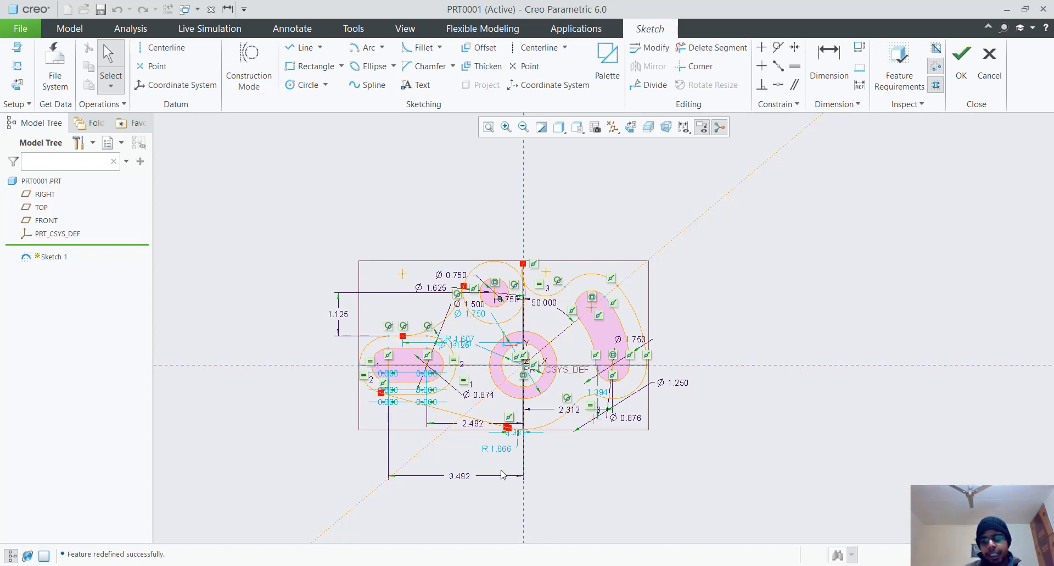
# Switch to SOLIDWORKS and examine the Sketch settings in the system options
pyautogui.moveTo(524, 565)
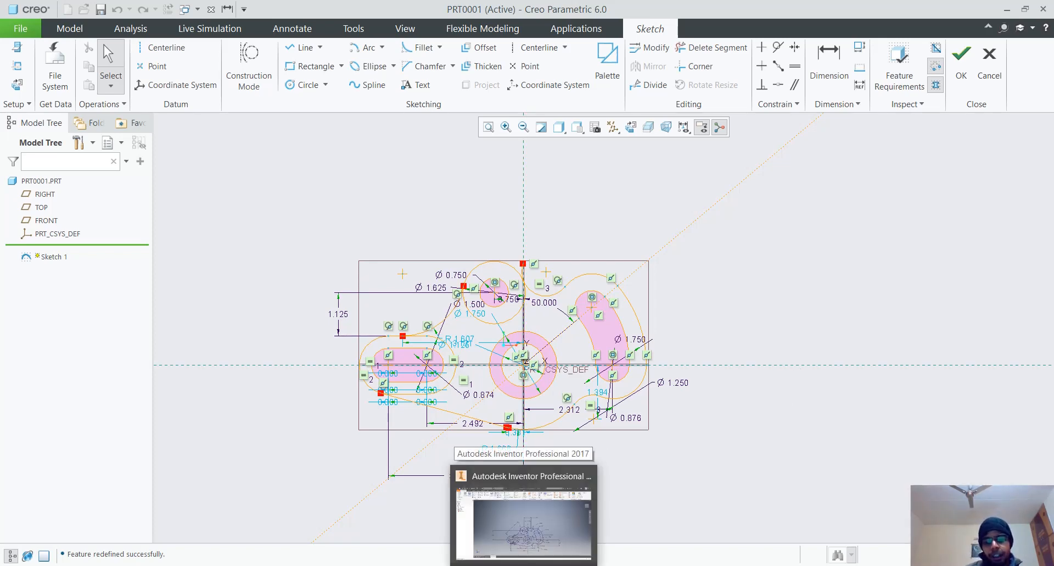
pyautogui.moveTo(558, 565)
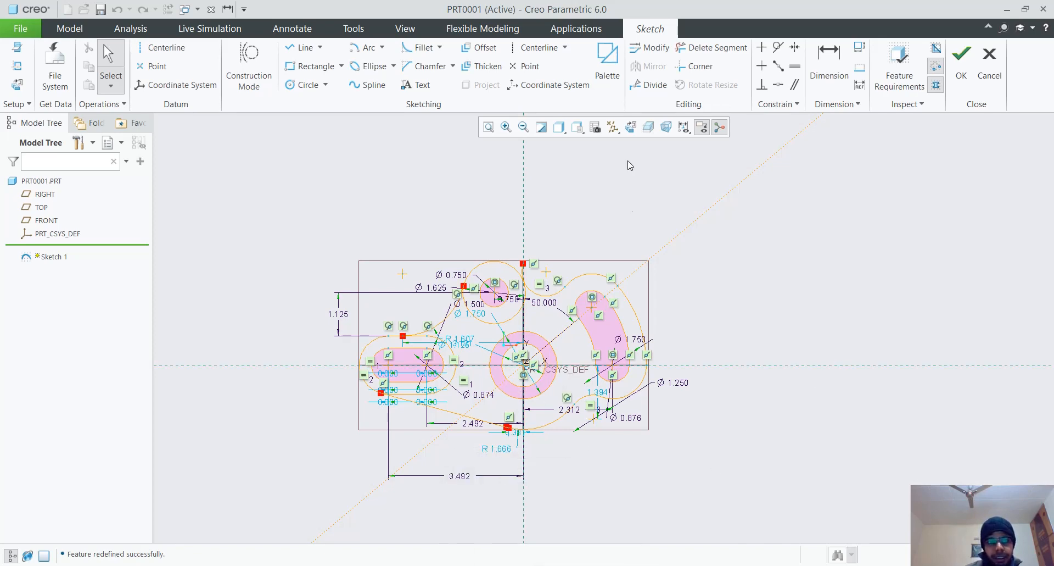
pyautogui.click(558, 565)
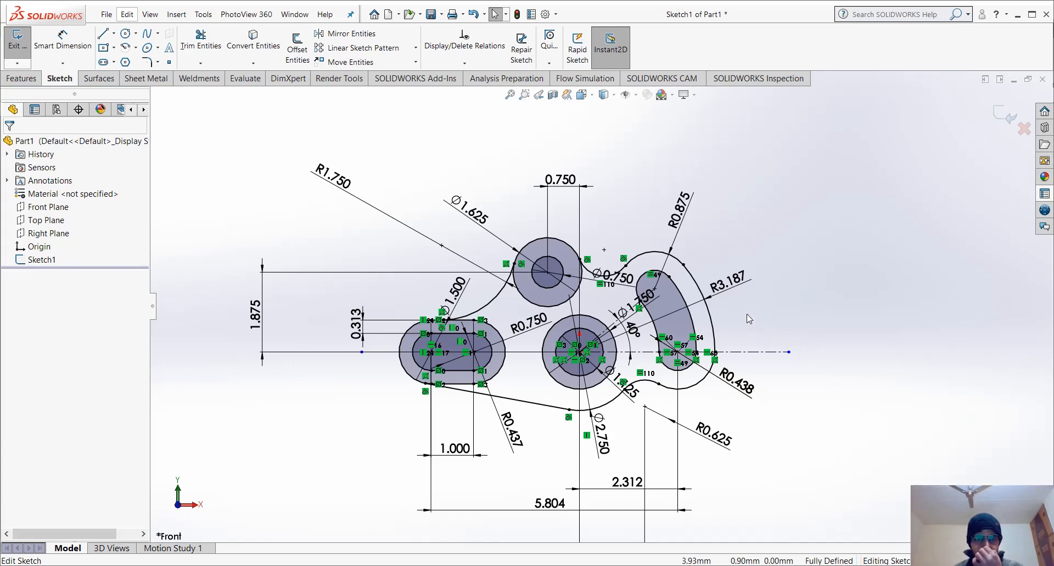
pyautogui.click(545, 14)
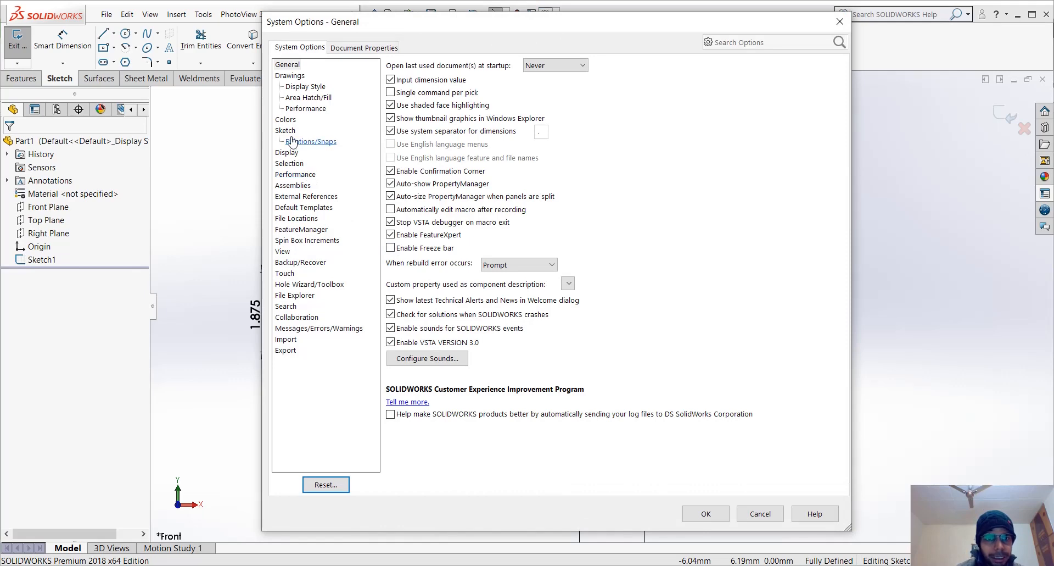
pyautogui.click(285, 130)
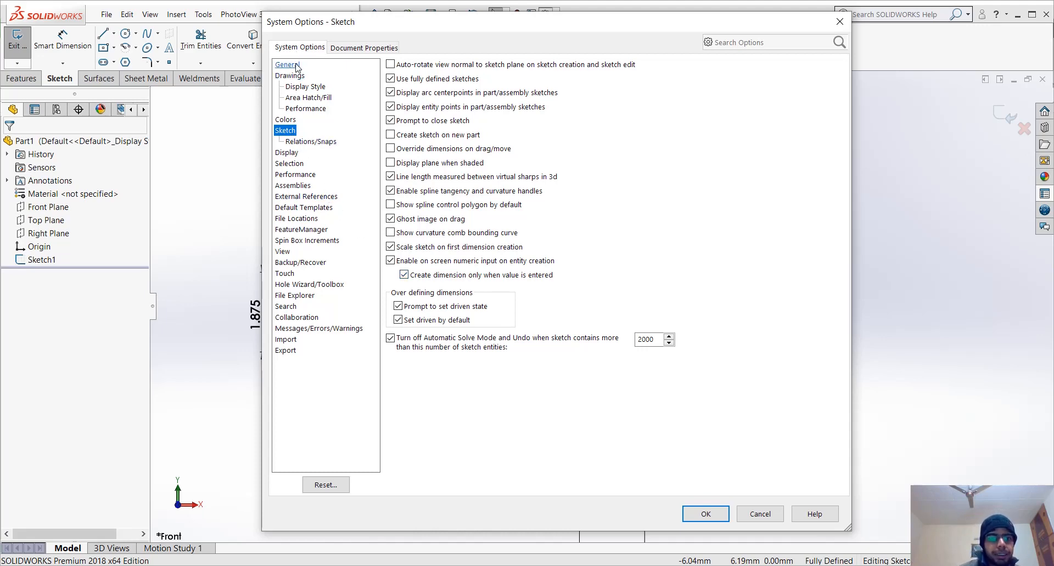
# Set both the shaded and the wireframe image quality resolutions of the document to the highest level and apply the options
pyautogui.click(351, 48)
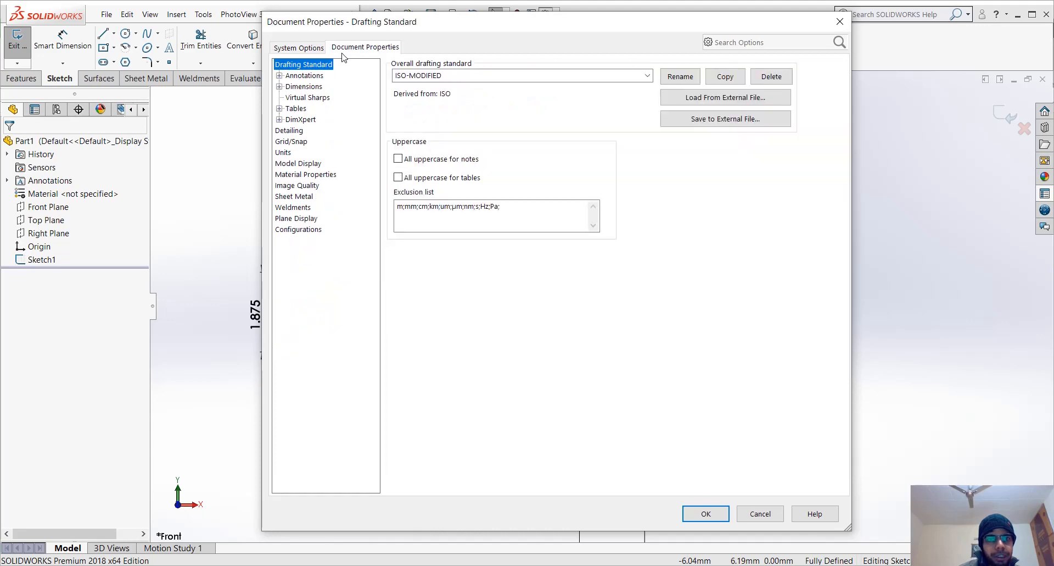
pyautogui.click(302, 186)
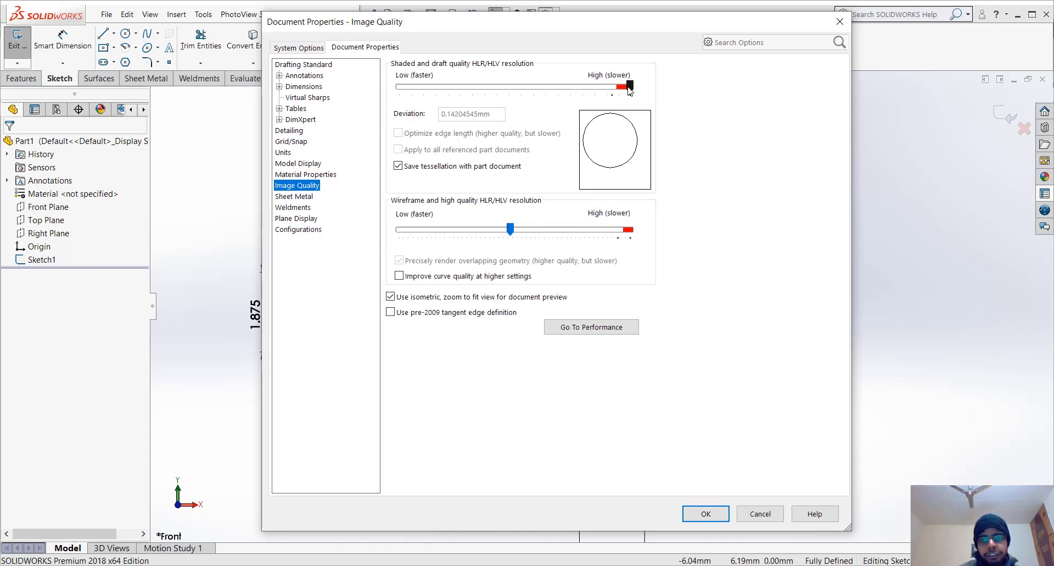
pyautogui.moveTo(630, 87)
pyautogui.mouseDown()
pyautogui.moveTo(381, 91)
pyautogui.moveTo(631, 88)
pyautogui.mouseUp()
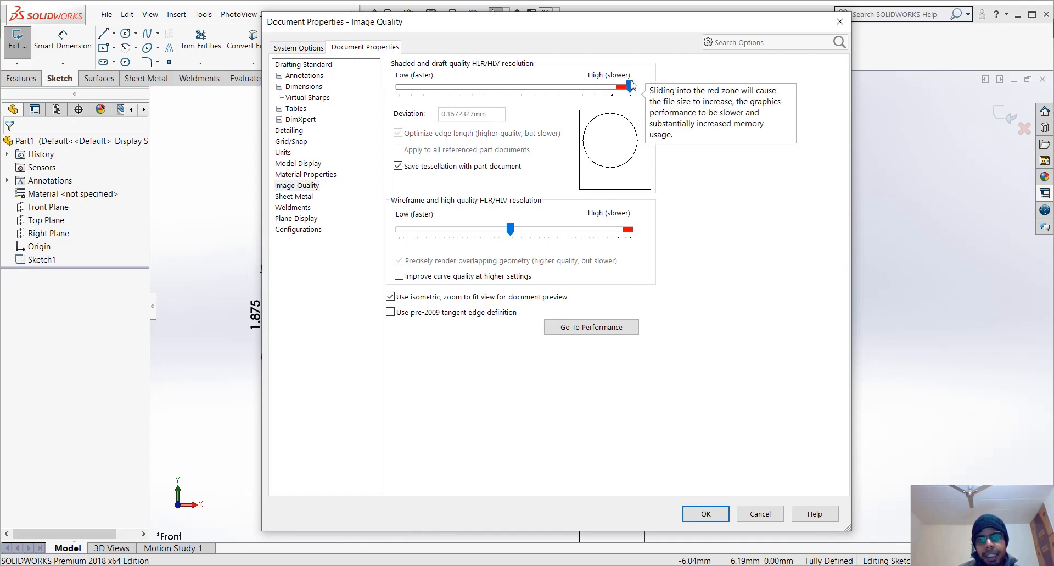
pyautogui.moveTo(510, 229); pyautogui.dragTo(632, 230)
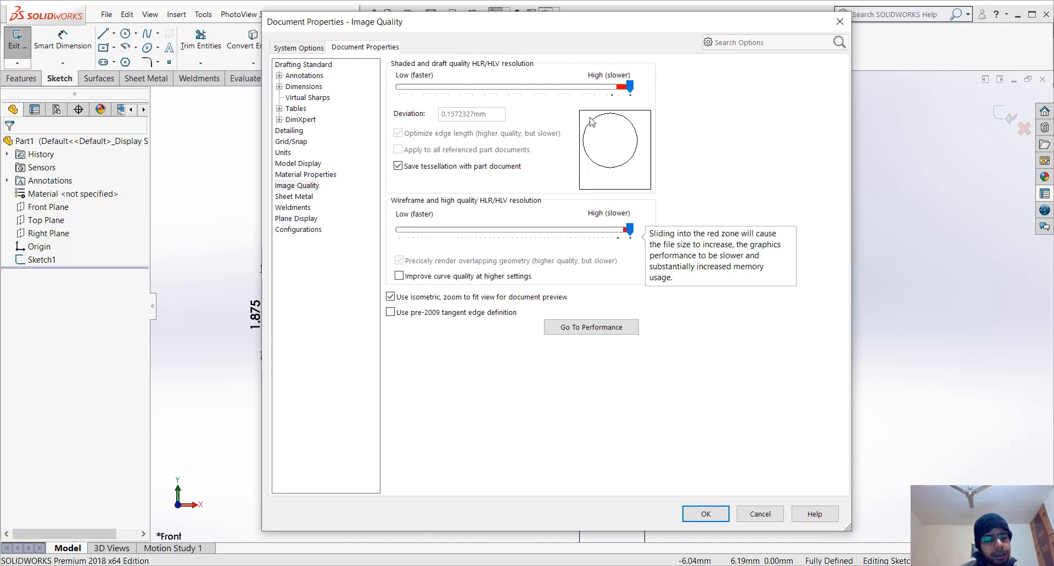
pyautogui.click(707, 513)
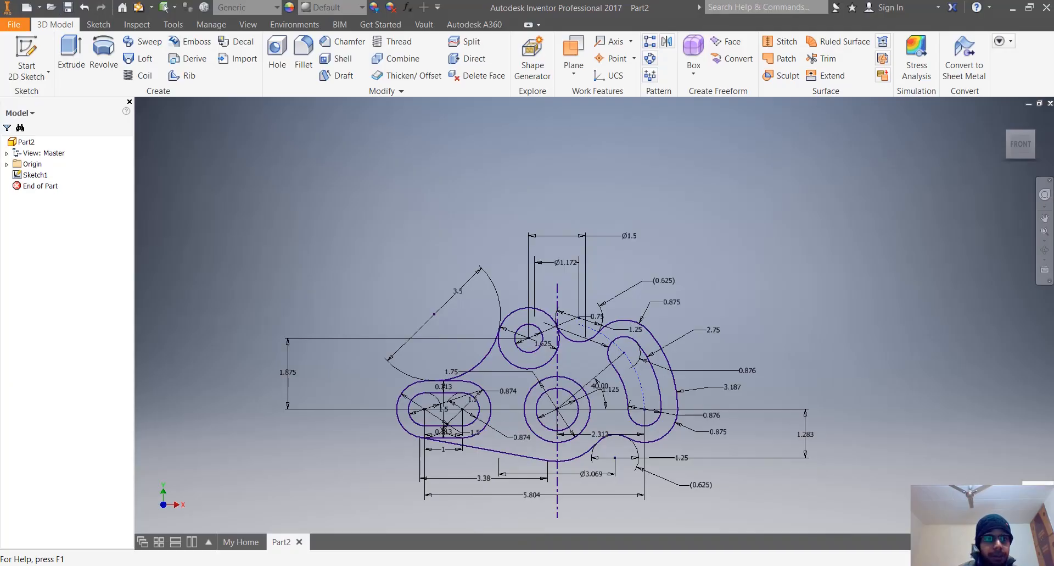
# In Autodesk Inventor, inspect the finished plate sketch and open the Sketch settings of the application options
pyautogui.scroll(-3, 738, 493)
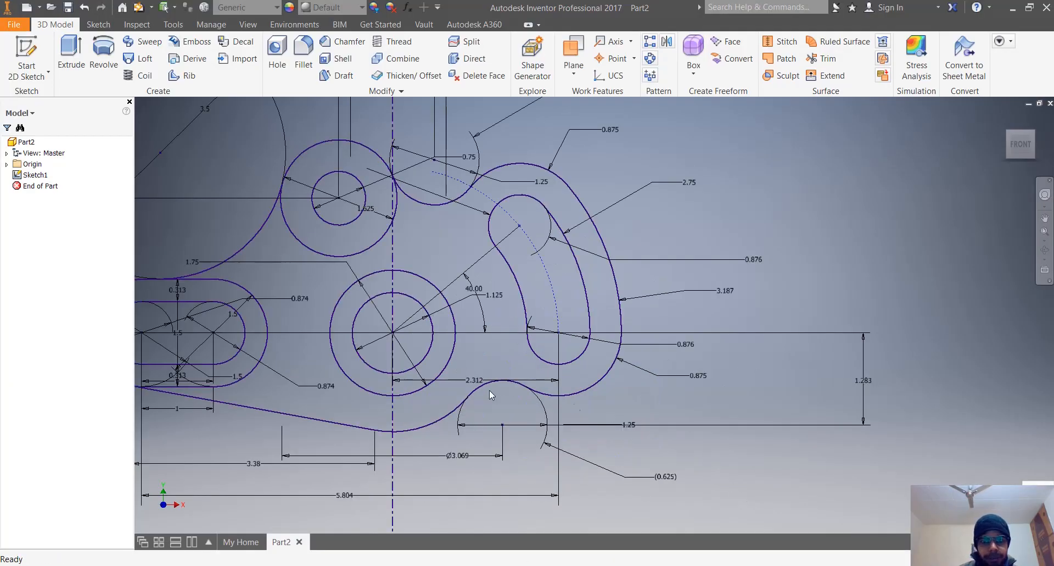
pyautogui.scroll(3, 491, 394)
pyautogui.scroll(-2, 429, 395)
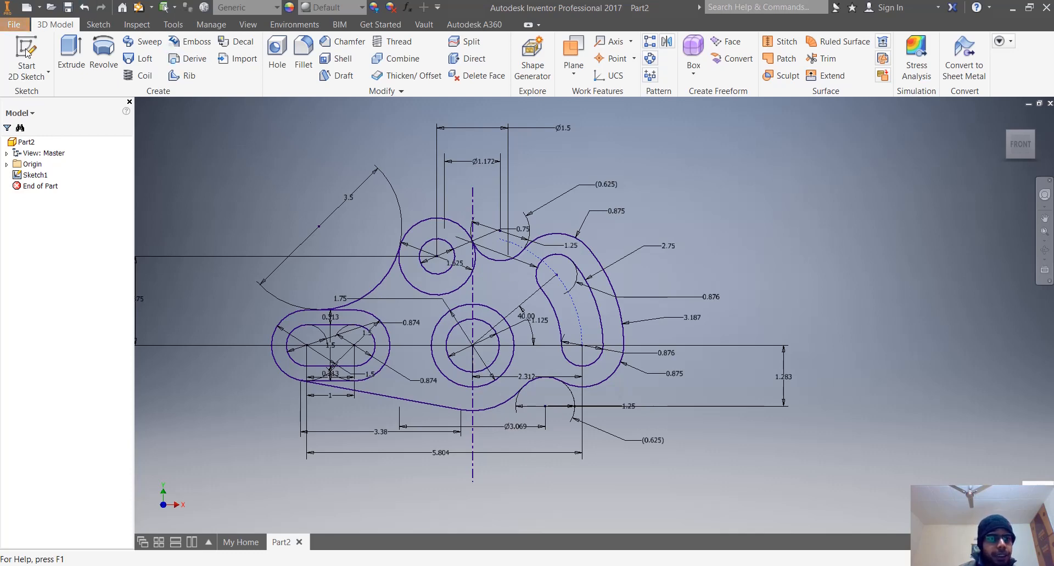
pyautogui.click(19, 27)
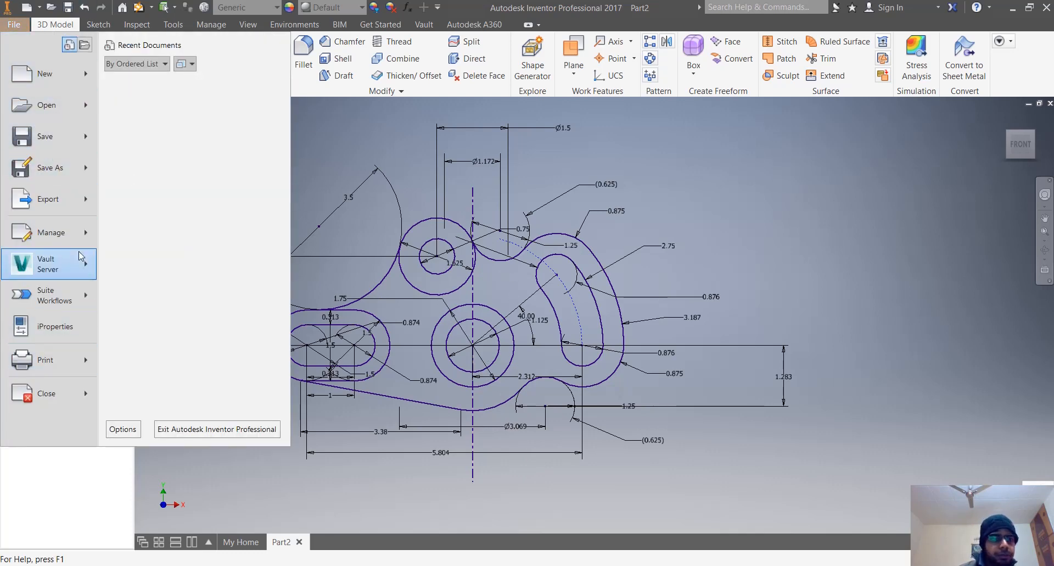
pyautogui.click(122, 428)
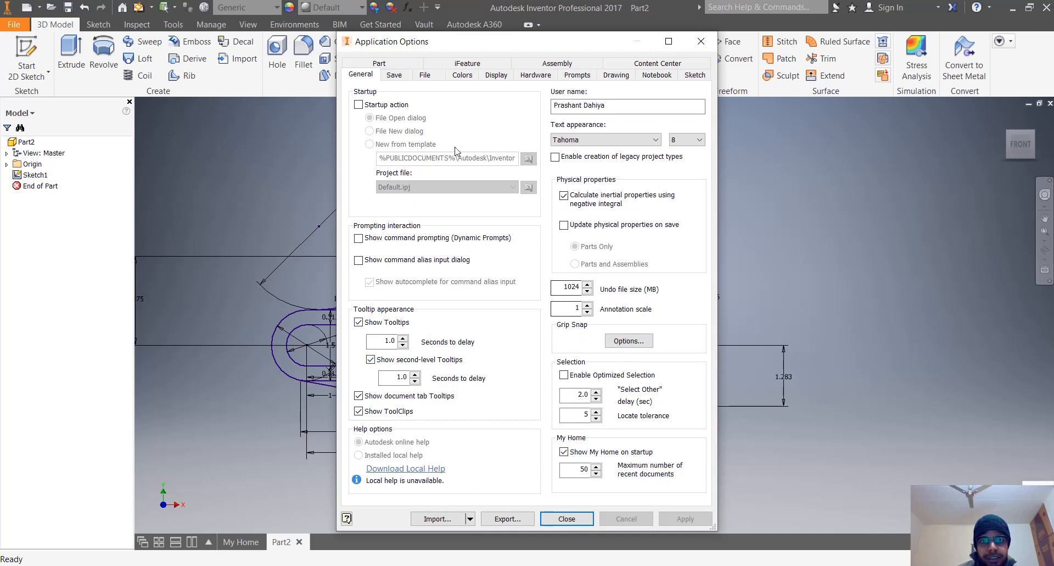
pyautogui.click(695, 75)
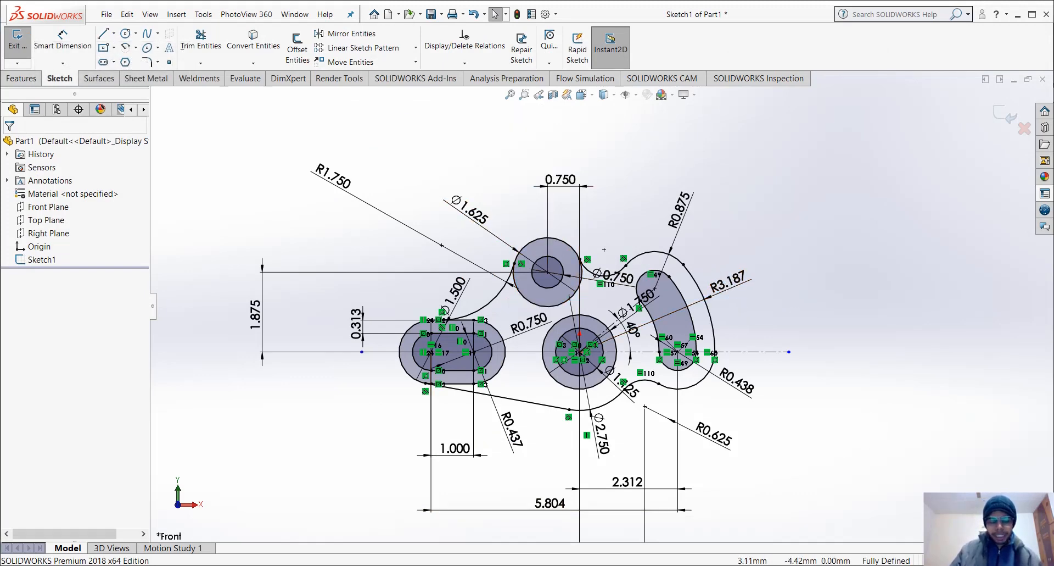
# In SOLIDWORKS, create a new part and start a sketch on the Front Plane
pyautogui.moveTo(558, 565)
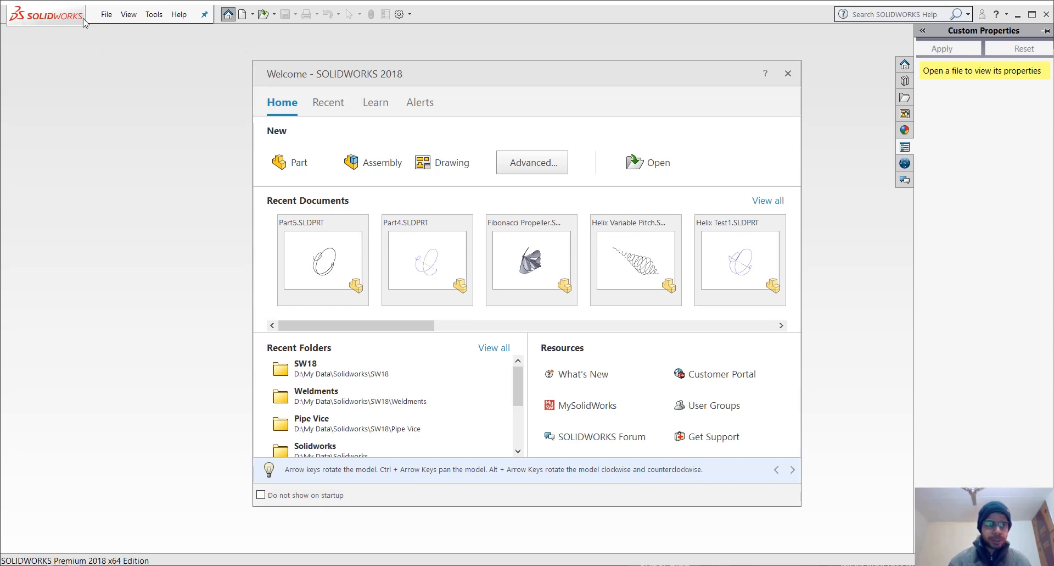
pyautogui.click(293, 167)
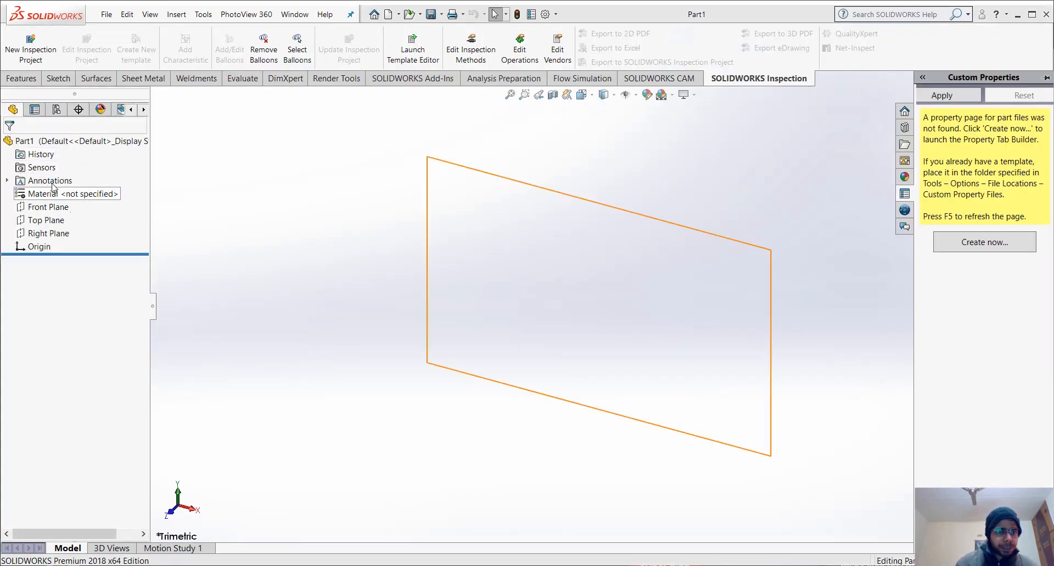
pyautogui.click(62, 212)
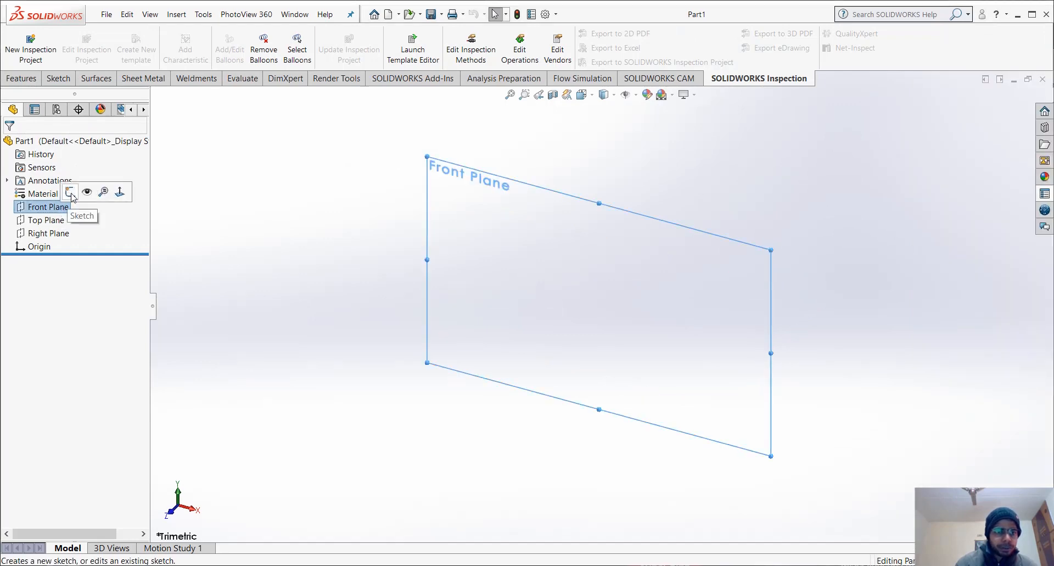
pyautogui.click(70, 193)
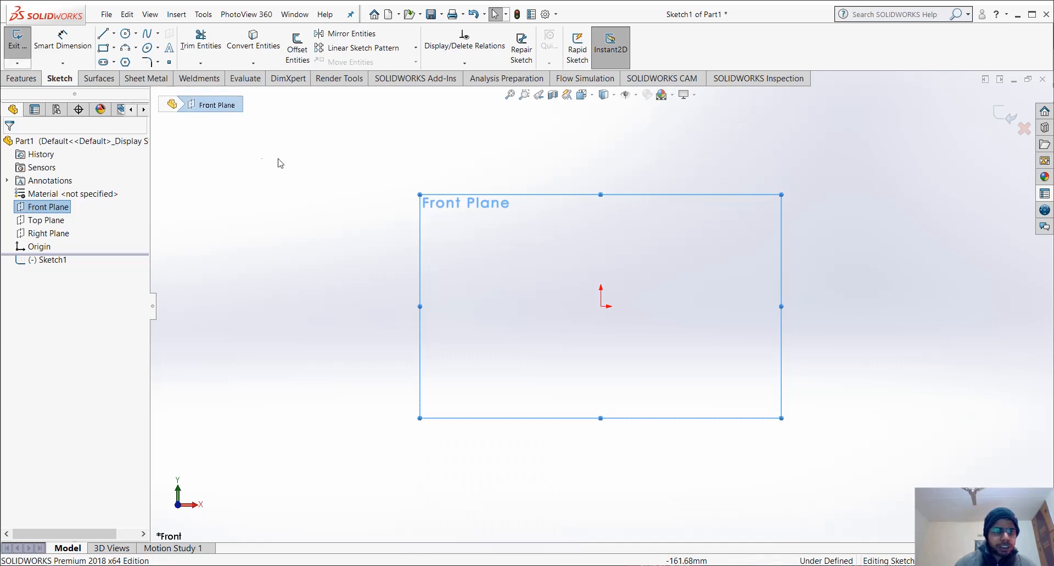
# Draw a horizontal line about 4.06 mm long starting at the origin
pyautogui.click(103, 34)
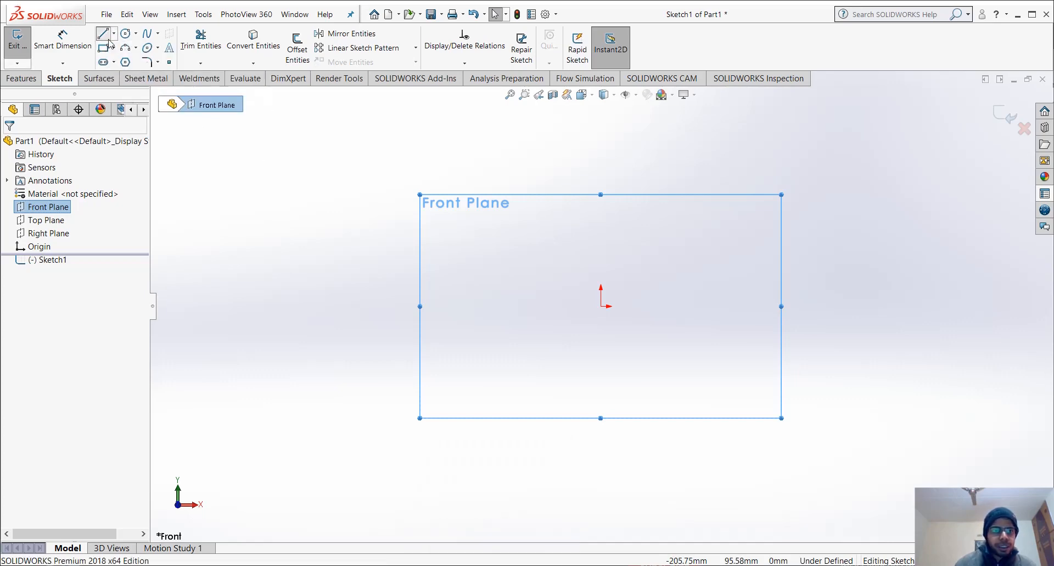
pyautogui.click(602, 306)
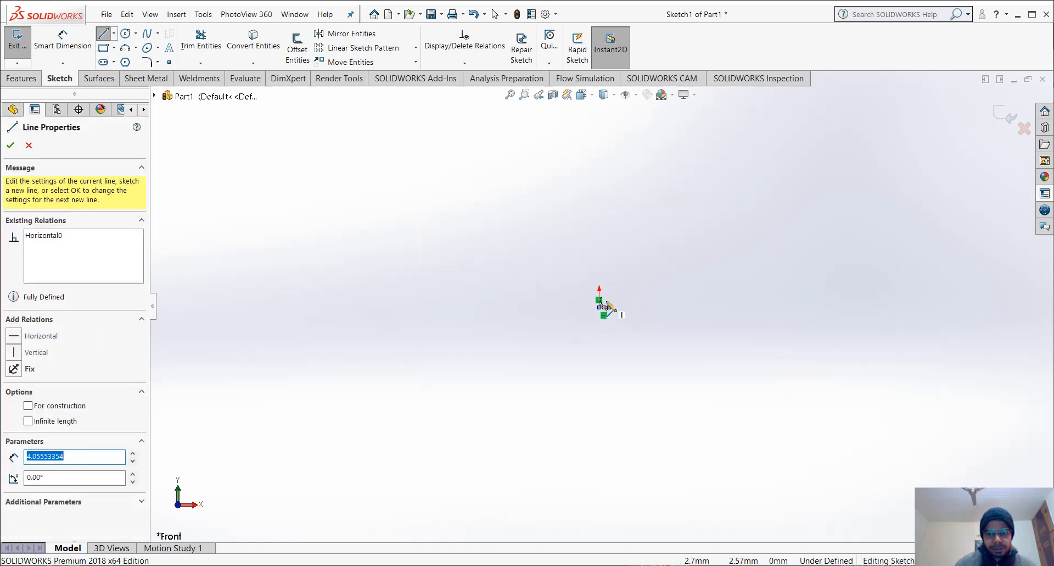
pyautogui.scroll(-5, 607, 306)
pyautogui.press('Escape')
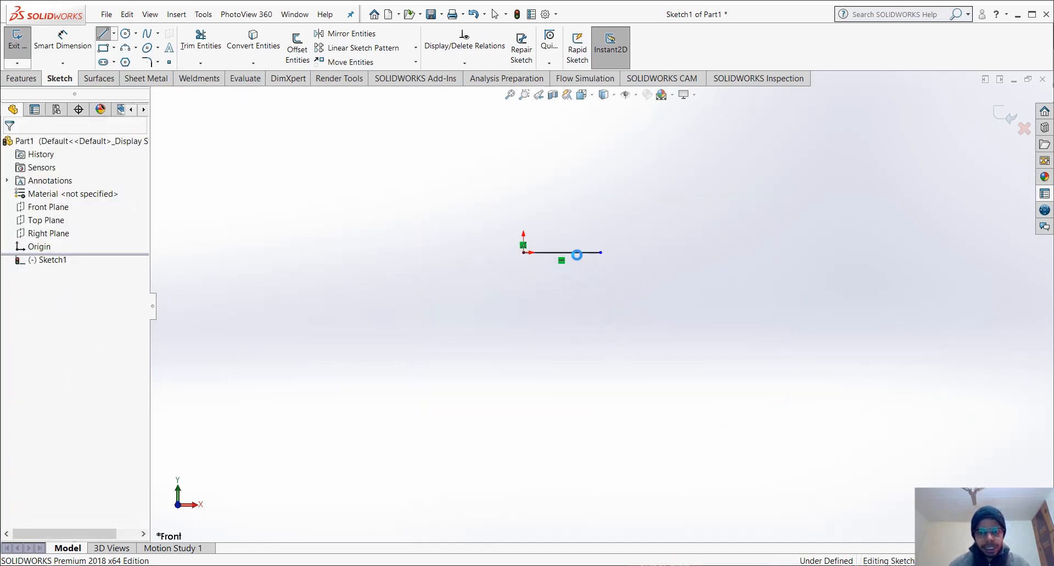
pyautogui.press('Escape')
# Dimension the horizontal line below it with Smart Dimension and set its length to 4 mm
pyautogui.click(577, 253)
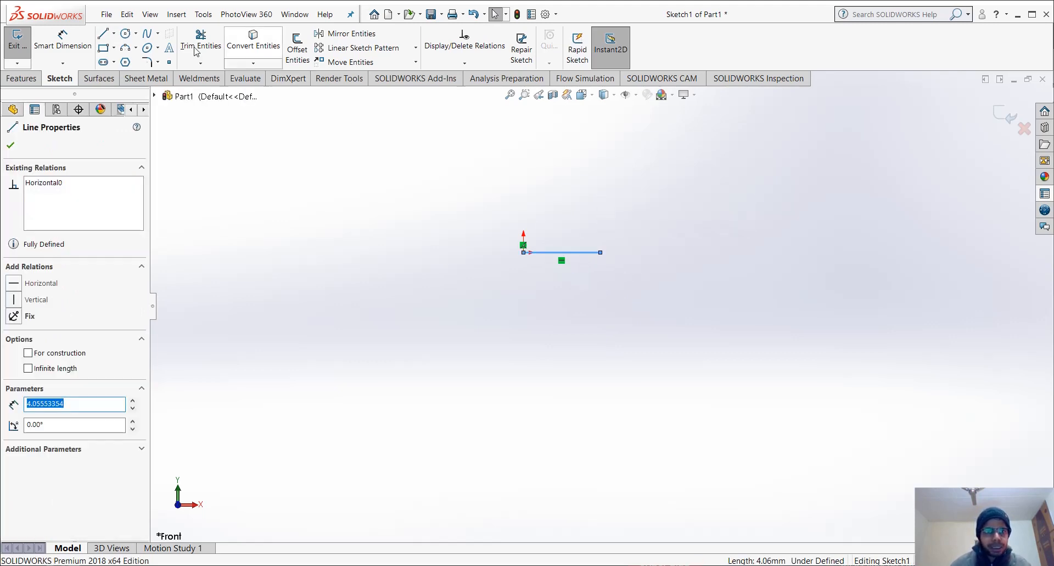
pyautogui.click(62, 39)
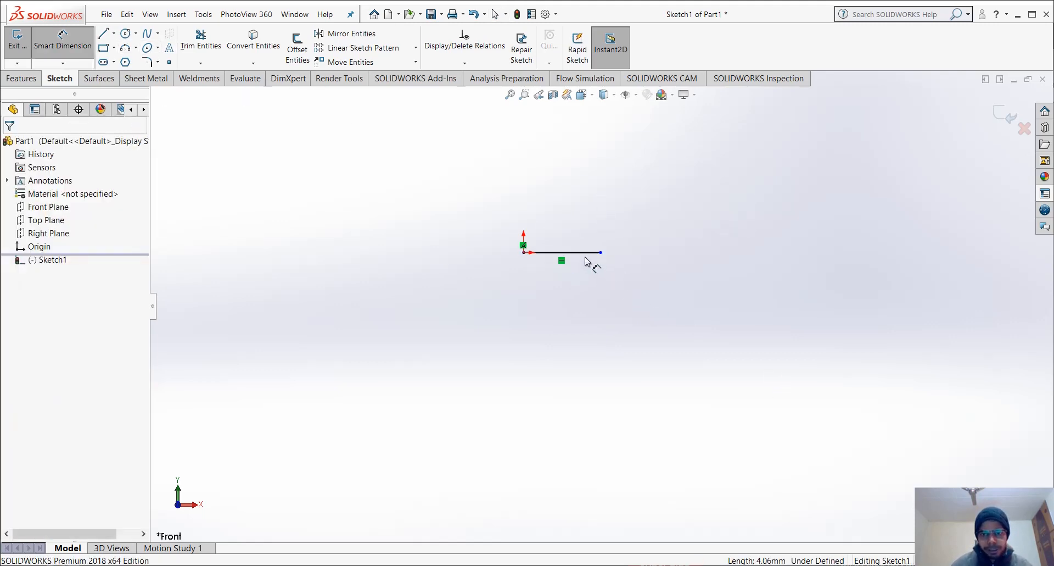
pyautogui.click(585, 253)
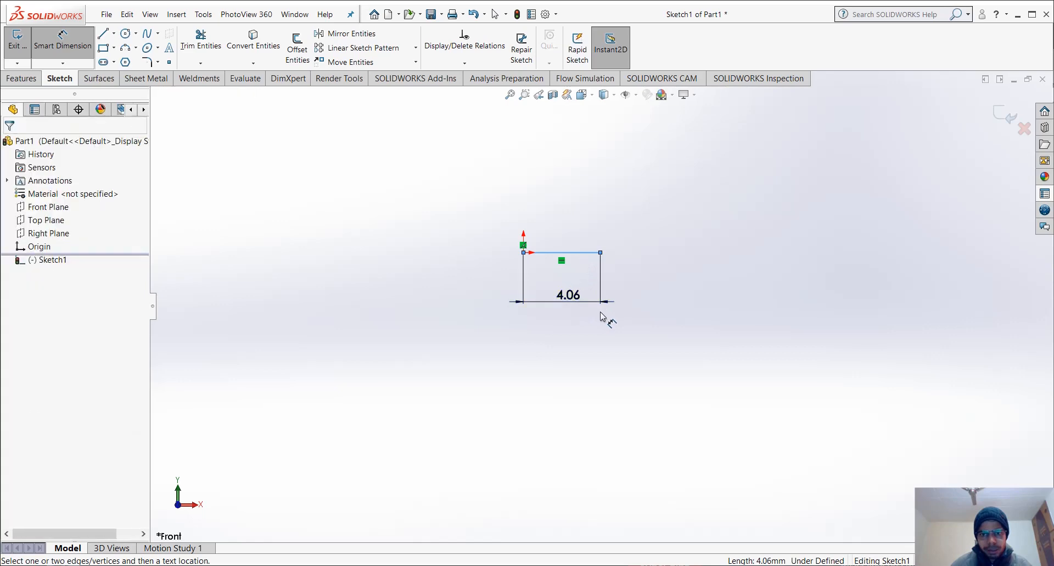
pyautogui.click(650, 336)
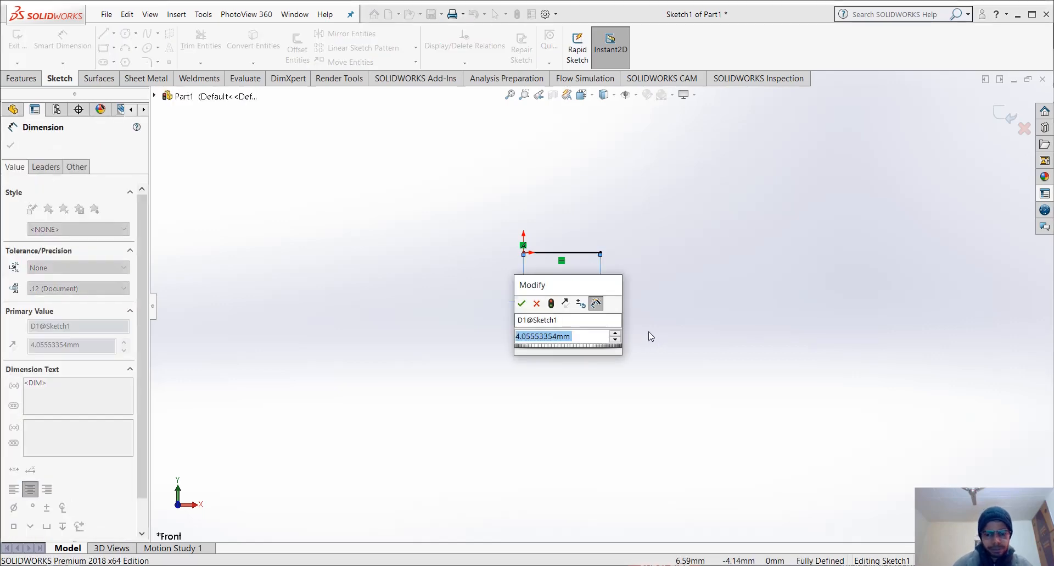
pyautogui.write('4')
pyautogui.press('Return')
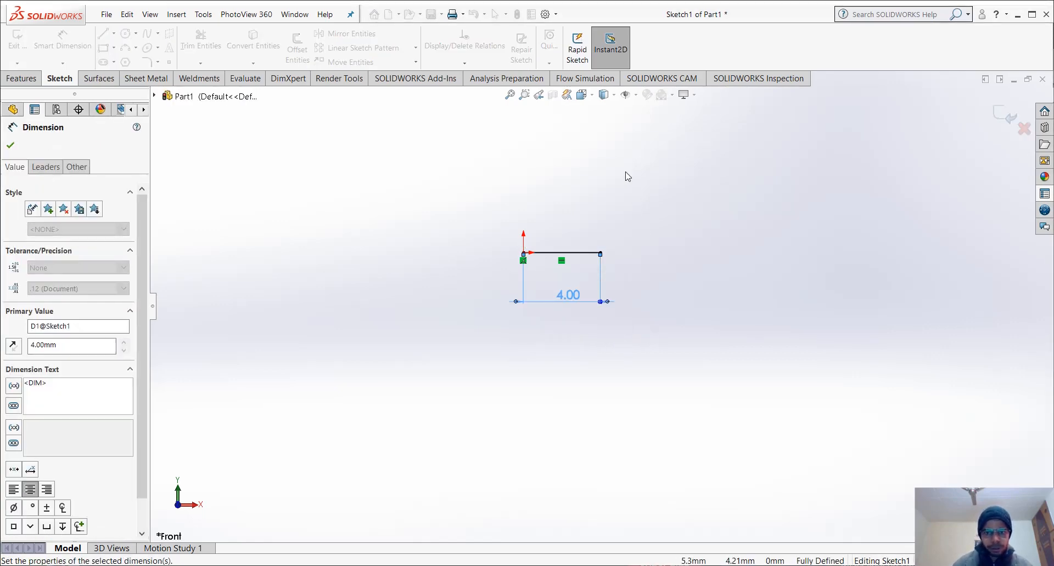
# Draw a slightly downward-sloping line 55 mm long above the horizontal line, entering its length while sketching
pyautogui.click(104, 33)
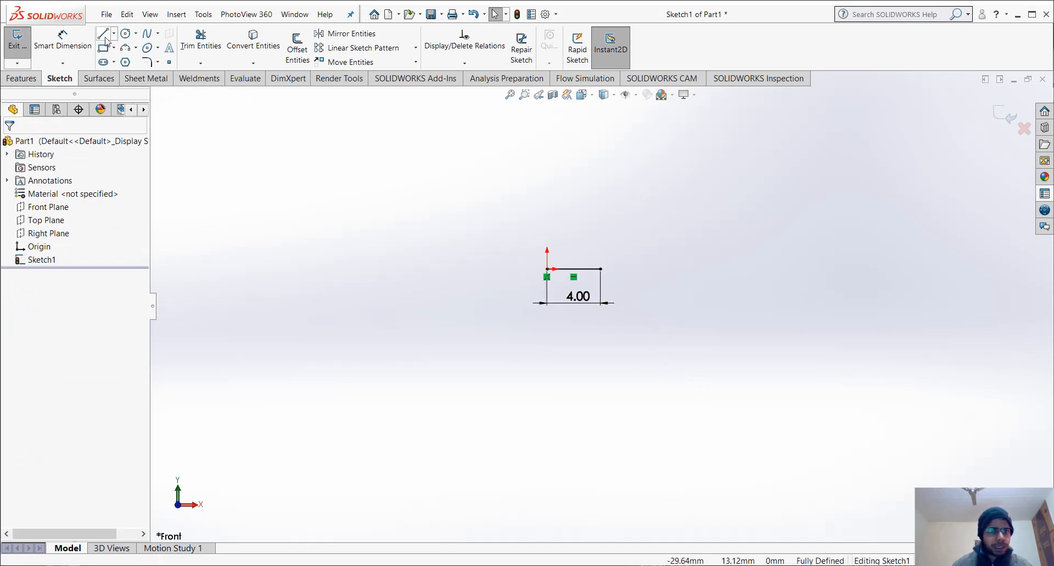
pyautogui.click(529, 175)
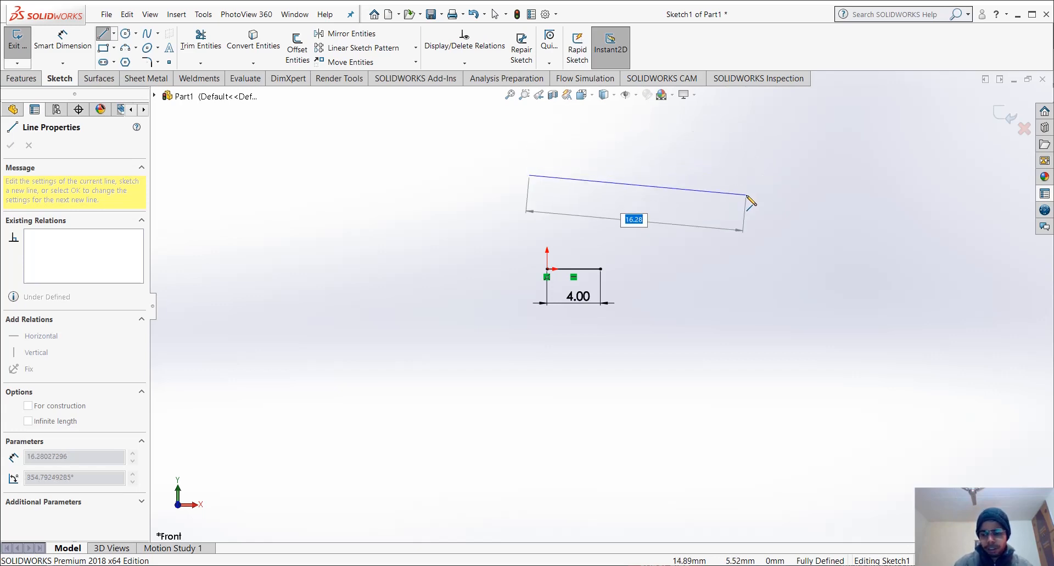
pyautogui.press('Return')
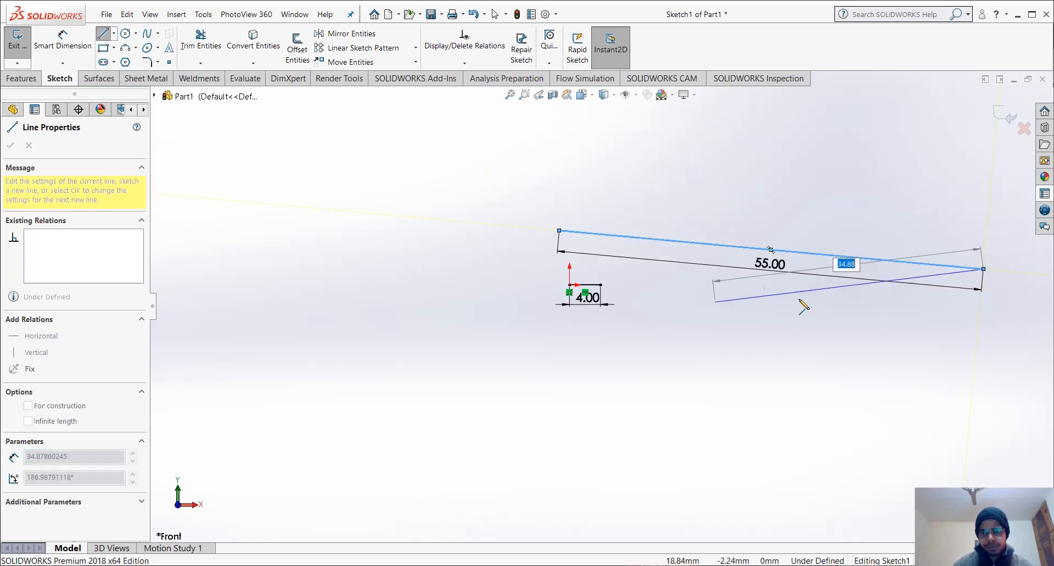
pyautogui.press('Escape')
pyautogui.press('Escape')
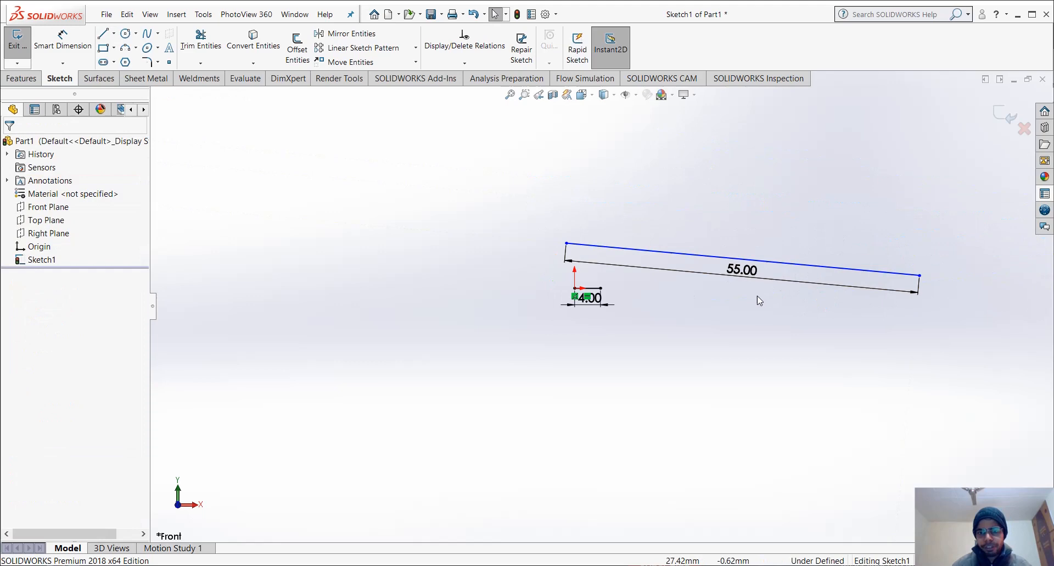
# Make the sloping 55 mm line horizontal by adding a Horizontal relation
pyautogui.click(700, 255)
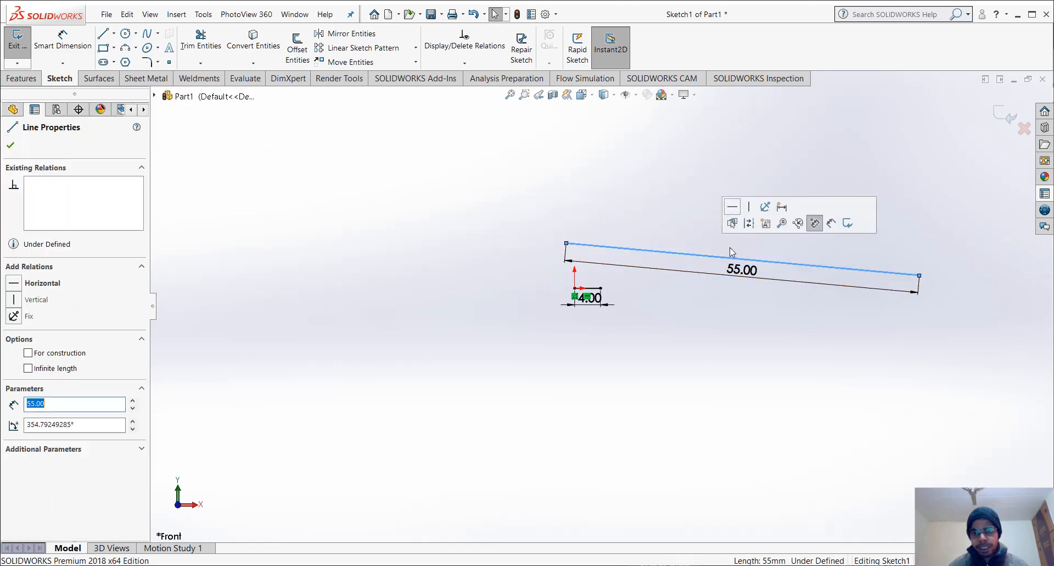
pyautogui.click(738, 210)
pyautogui.press('Escape')
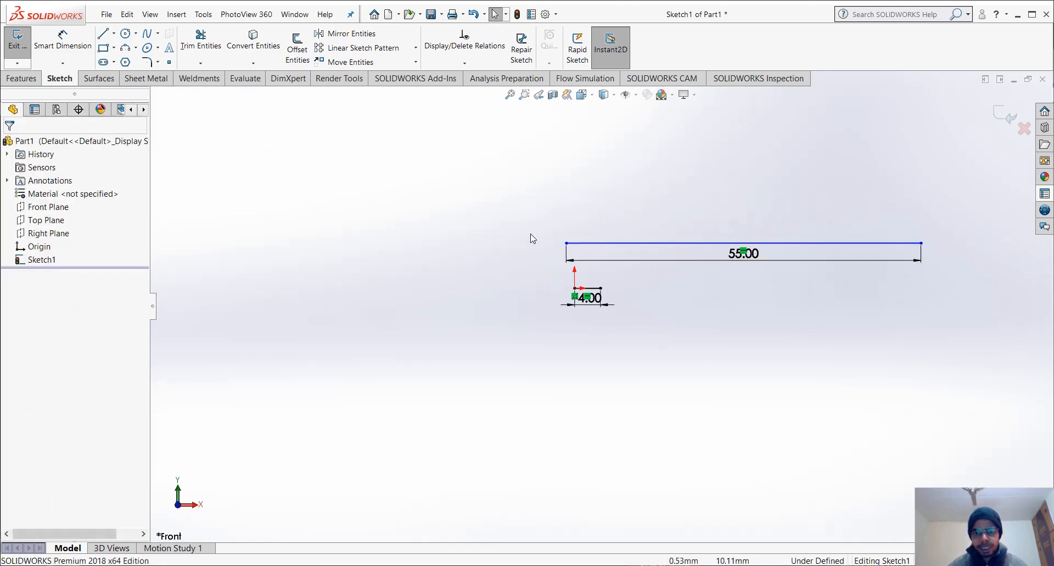
# Inspect the short horizontal line's dimension, its start point at the origin, and the line's existing relations
pyautogui.click(576, 292)
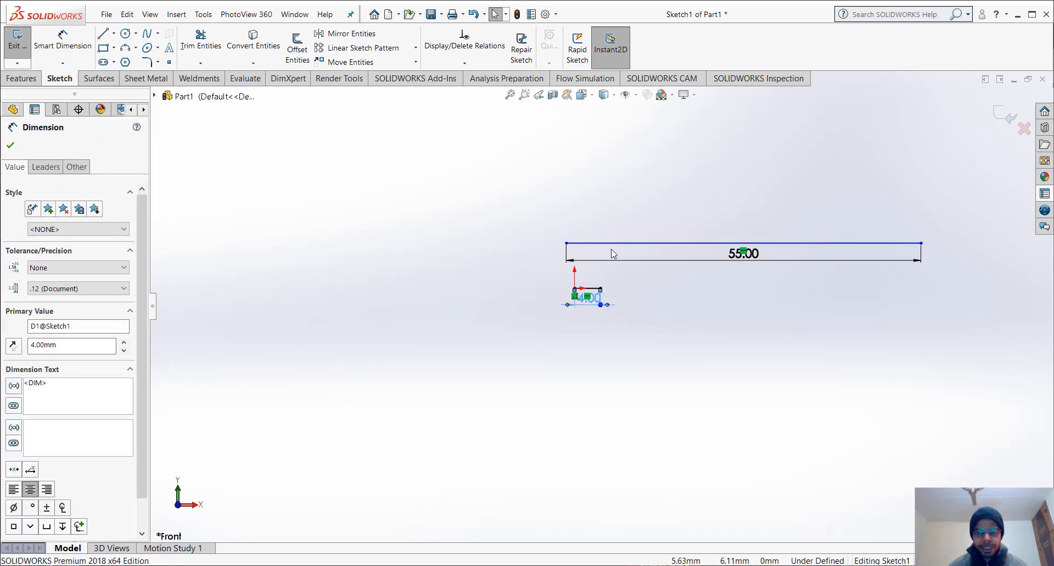
pyautogui.press('Escape')
pyautogui.scroll(-5, 574, 294)
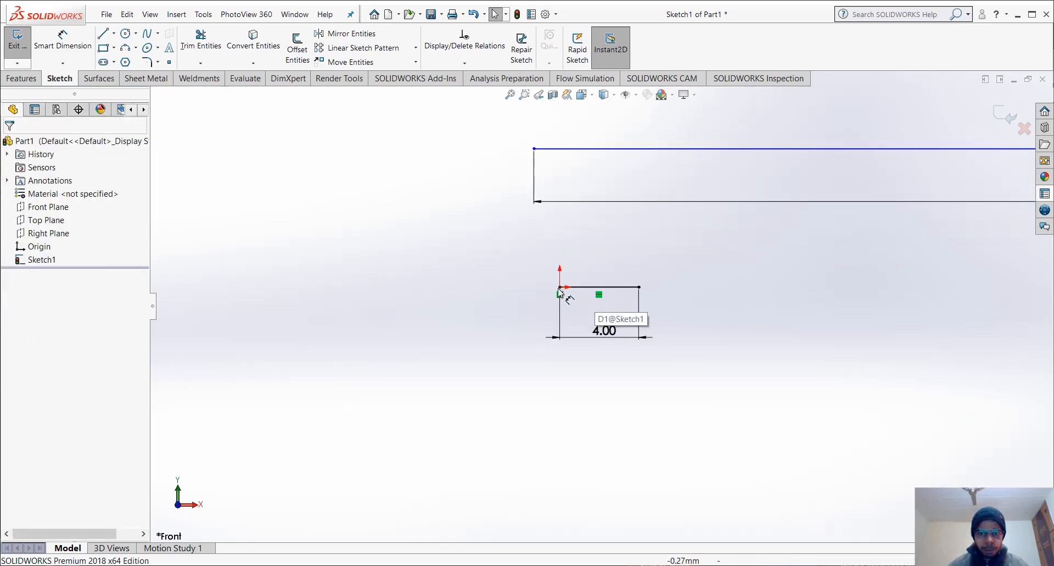
pyautogui.click(560, 287)
pyautogui.scroll(3, 592, 278)
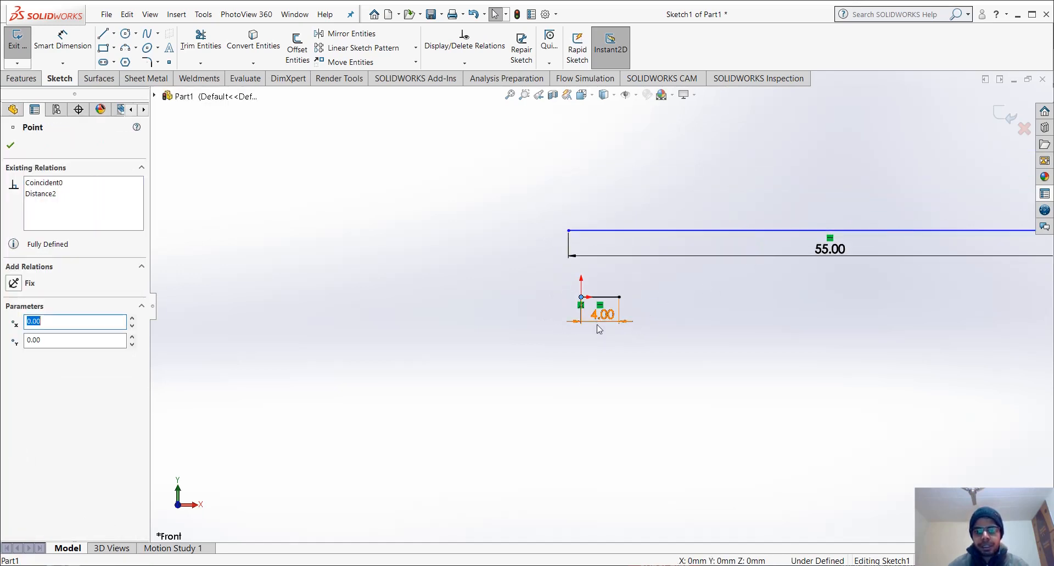
pyautogui.scroll(-2, 604, 305)
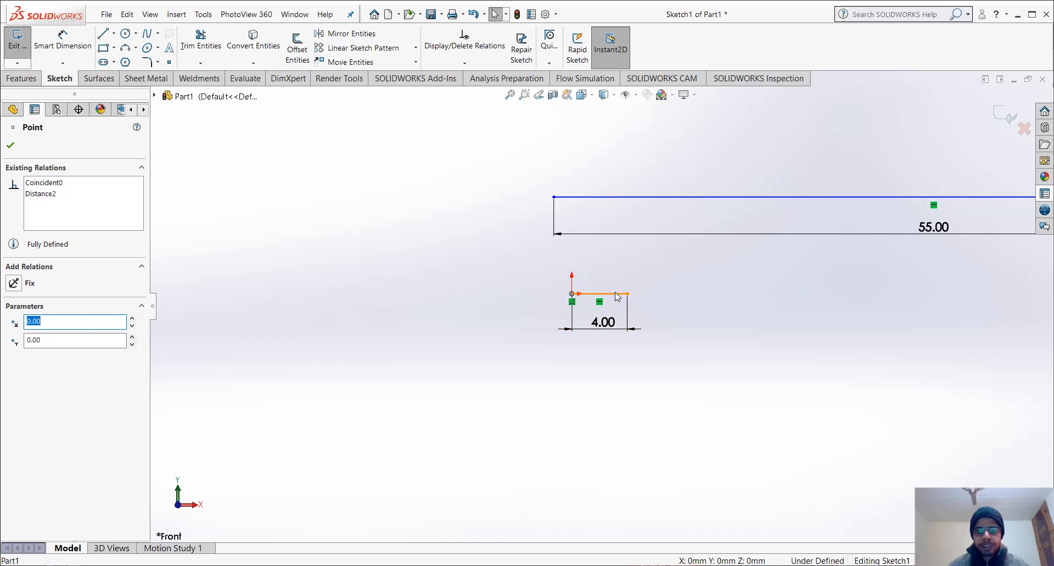
pyautogui.click(616, 294)
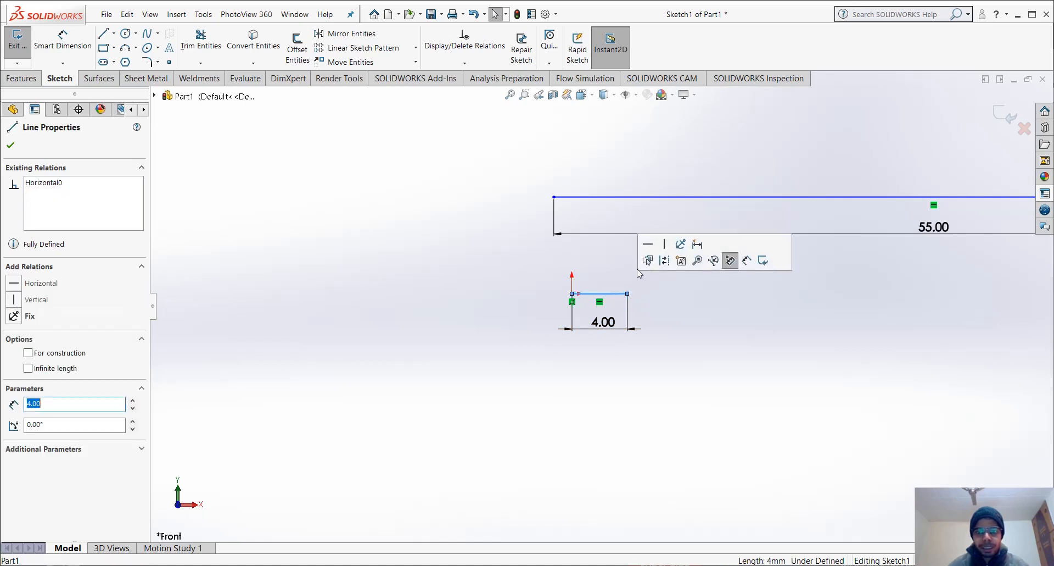
pyautogui.click(665, 325)
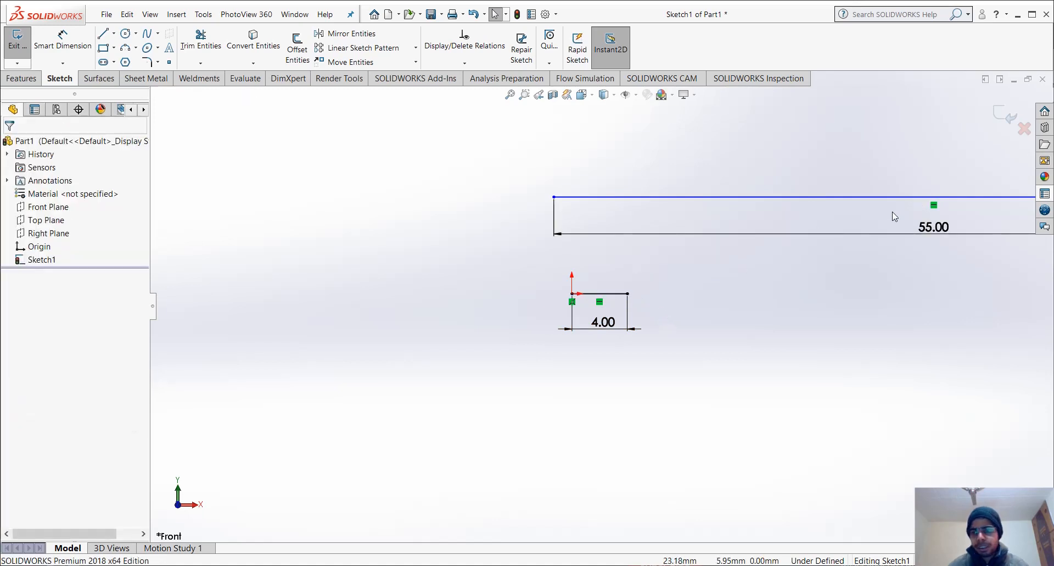
# Dimension the vertical distance between the long line and the origin with Smart Dimension, placing it beside the lines, and set it to 7 mm
pyautogui.press('z')
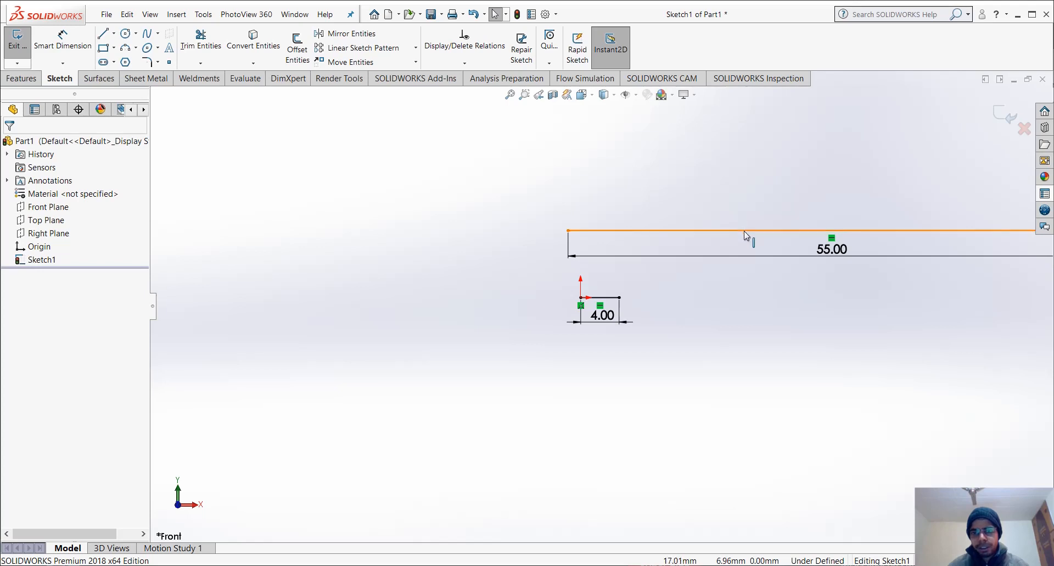
pyautogui.press('z')
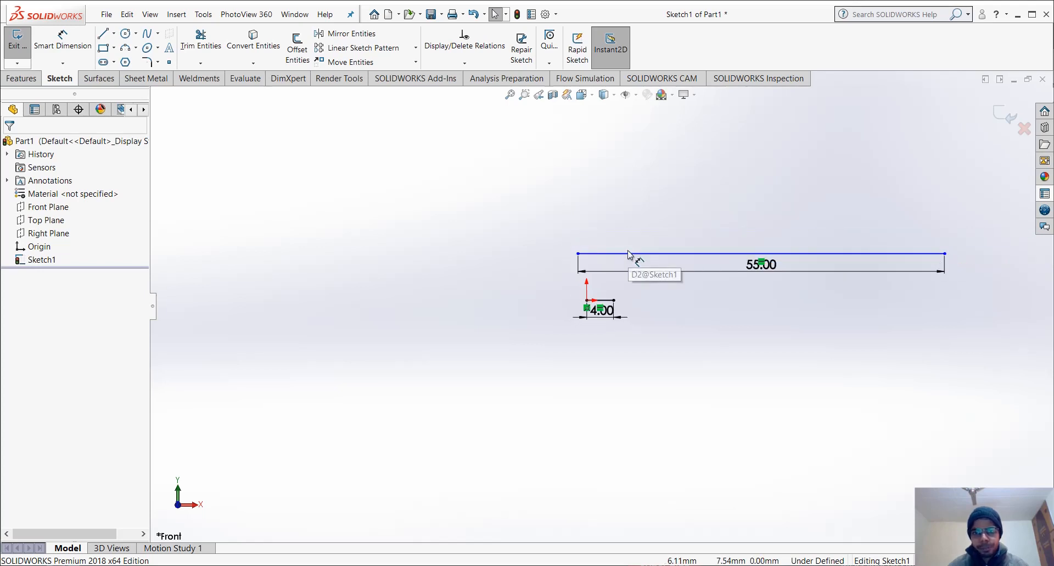
pyautogui.click(605, 254)
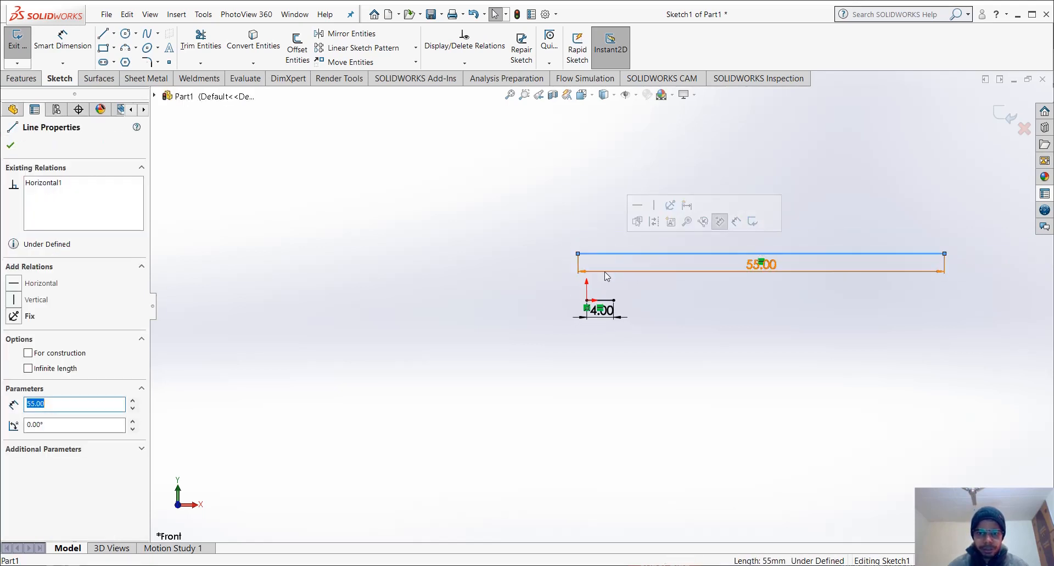
pyautogui.keyDown('ctrl'); pyautogui.click(587, 300); pyautogui.keyUp('ctrl')
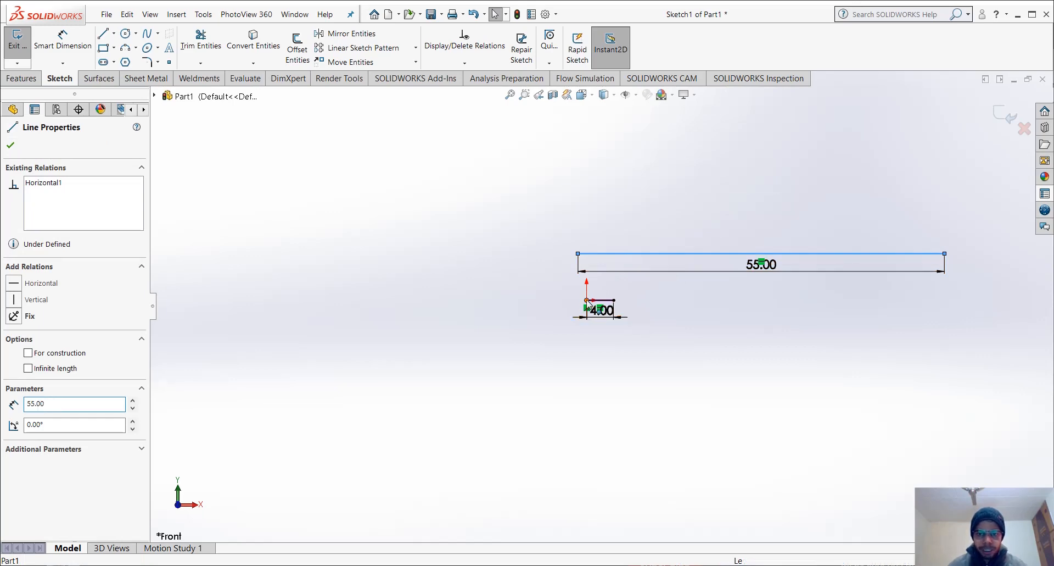
pyautogui.click(38, 44)
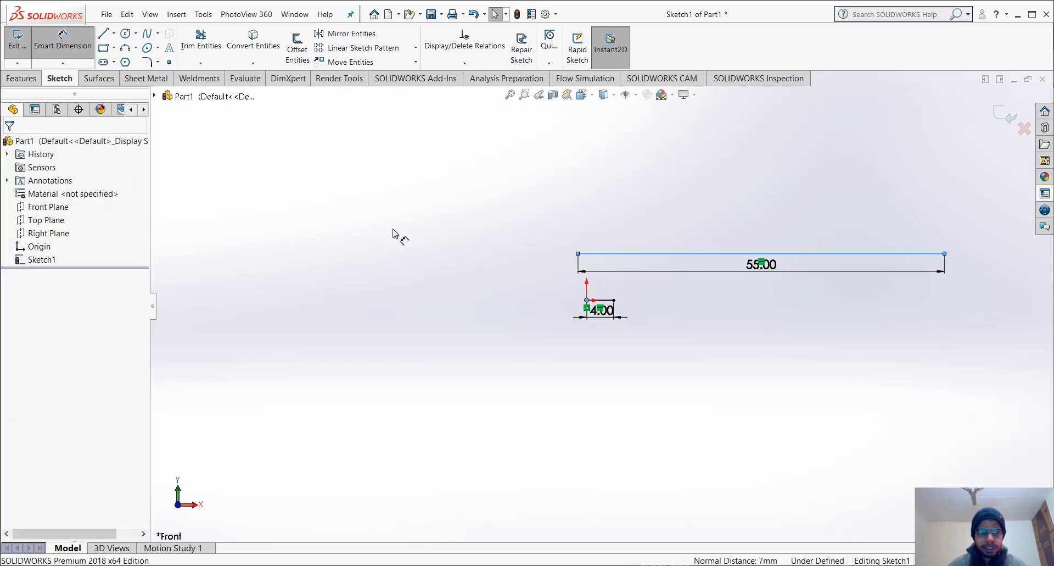
pyautogui.click(599, 254)
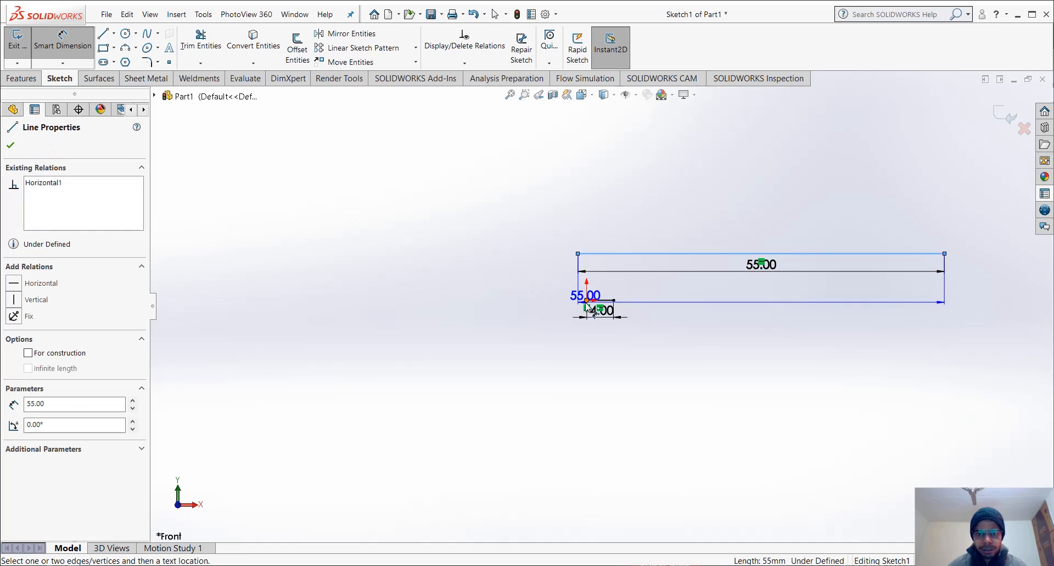
pyautogui.click(588, 300)
pyautogui.click(530, 277)
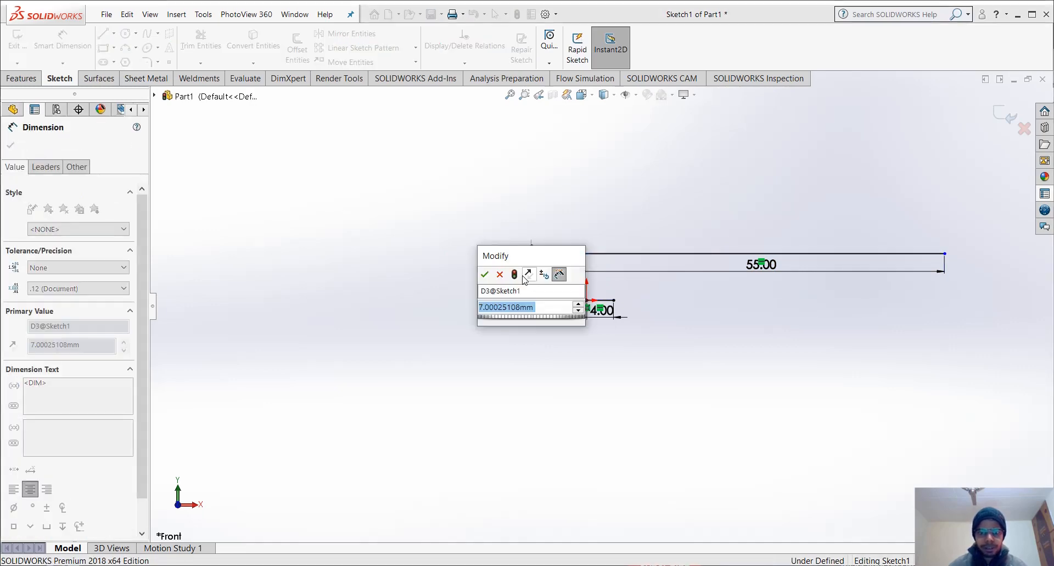
pyautogui.write('7')
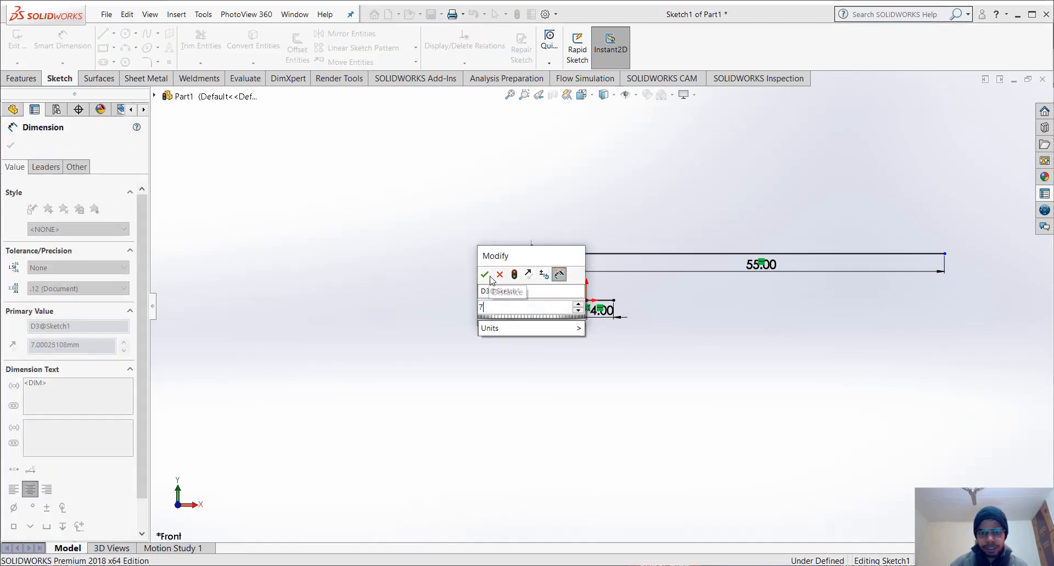
pyautogui.click(490, 277)
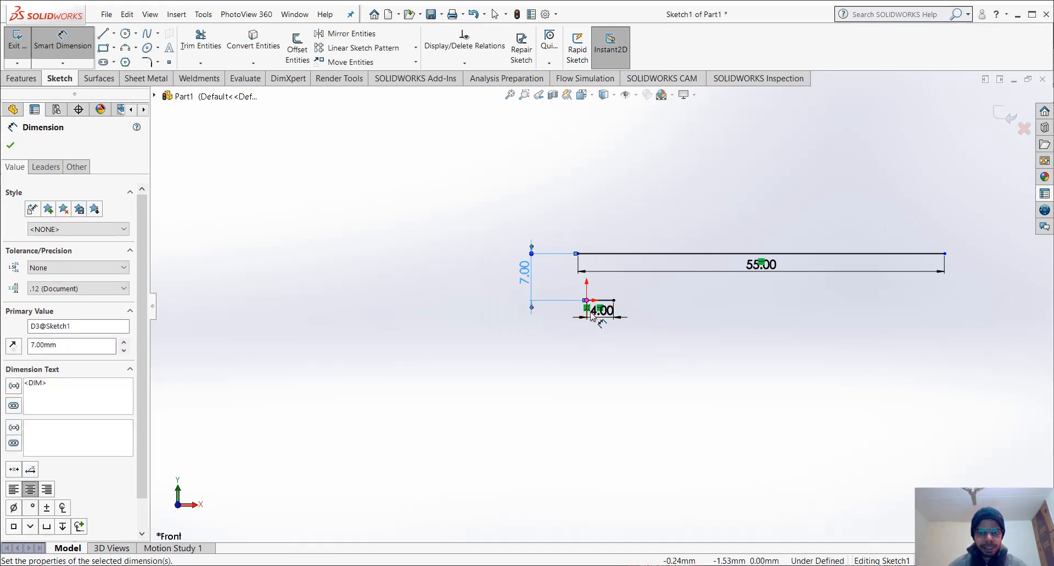
pyautogui.press('Escape')
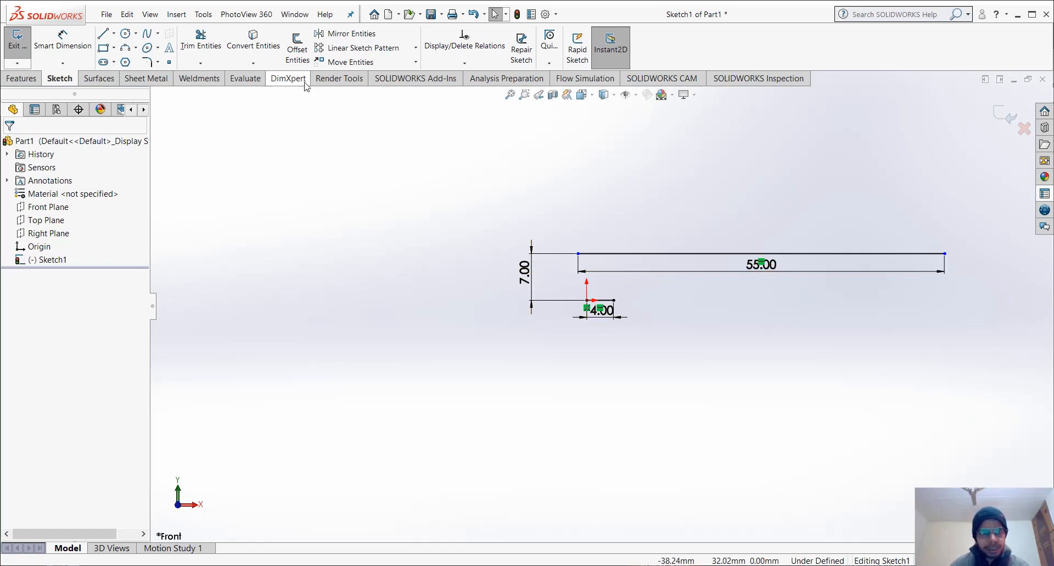
# Draw a circle of 20 mm diameter up and to the left of the origin, entering its diameter while sketching
pyautogui.click(125, 33)
pyautogui.click(374, 197)
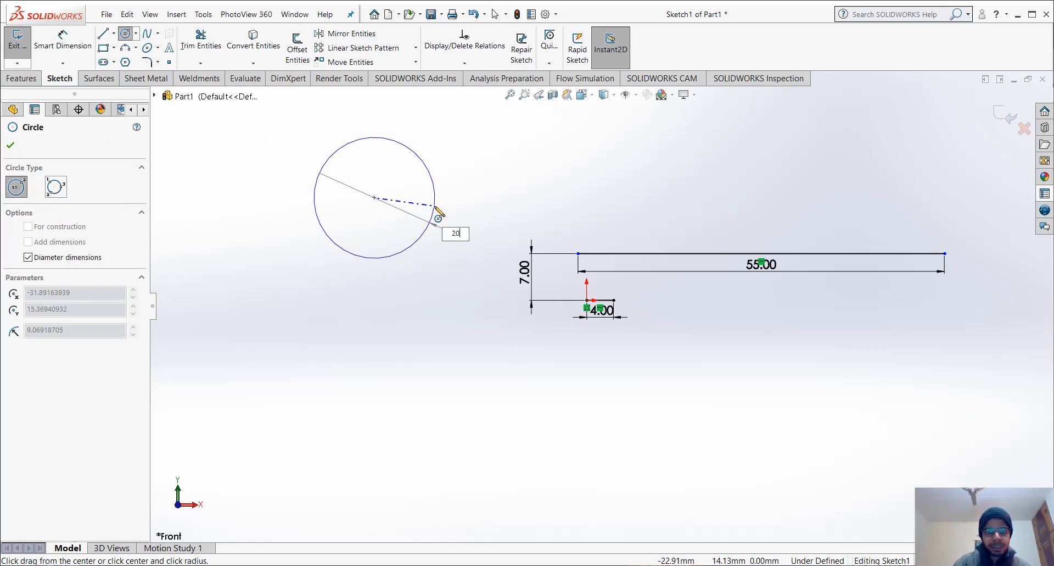
pyautogui.press('Return')
pyautogui.press('Escape')
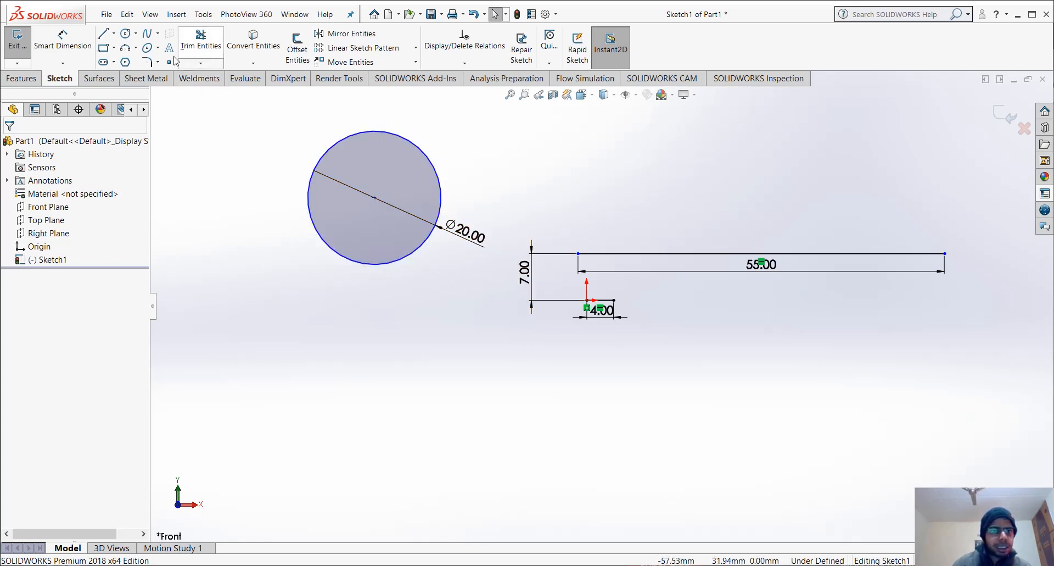
# Draw a corner rectangle about 22.5 mm wide and 10 mm high below the circle
pyautogui.click(104, 47)
pyautogui.click(268, 344)
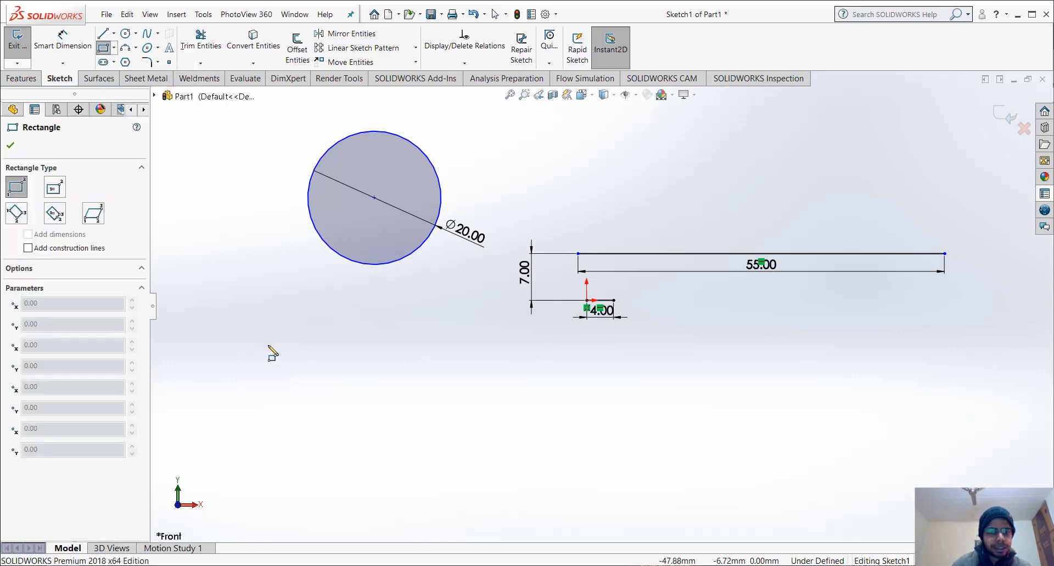
pyautogui.click(418, 412)
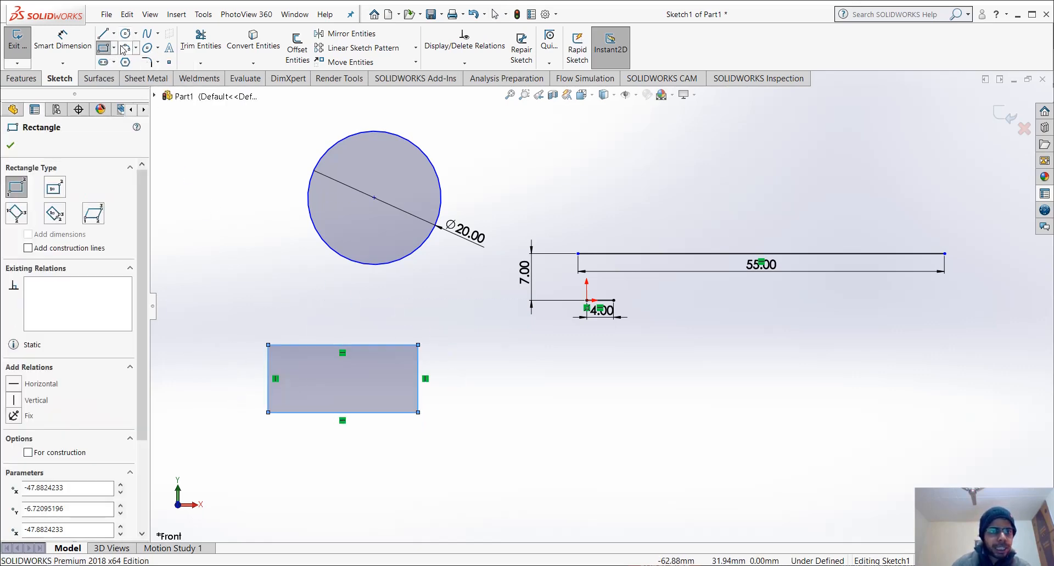
# Draw a center rectangle about 32 mm wide and 16 mm high below the 55 mm line
pyautogui.click(114, 48)
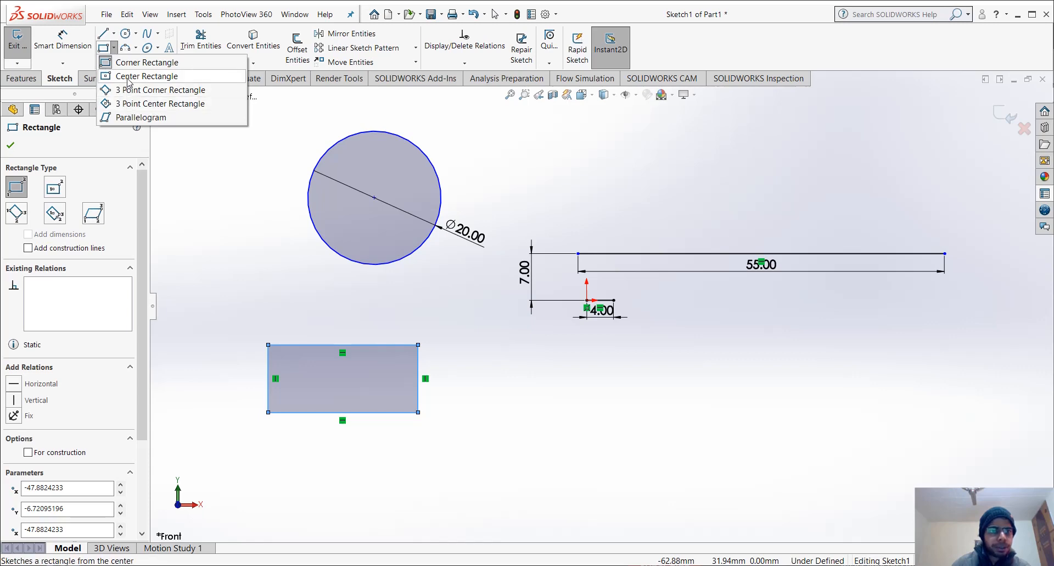
pyautogui.click(127, 77)
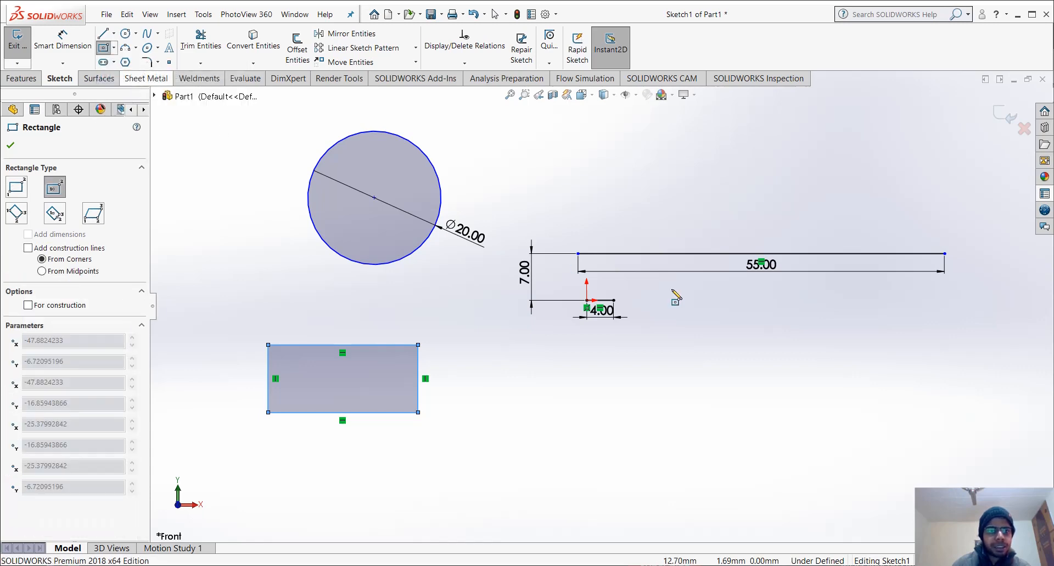
pyautogui.click(729, 412)
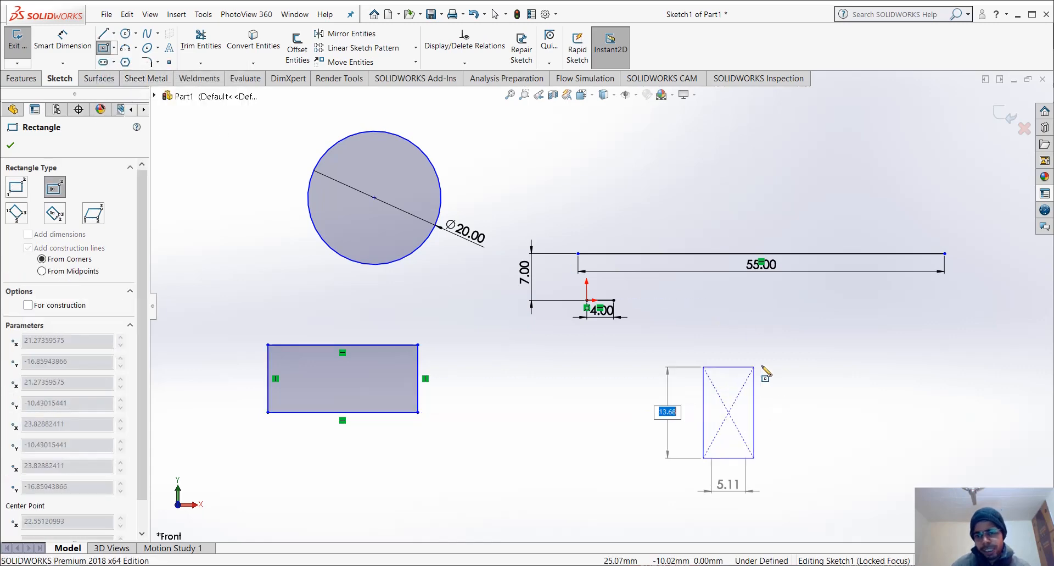
pyautogui.click(833, 360)
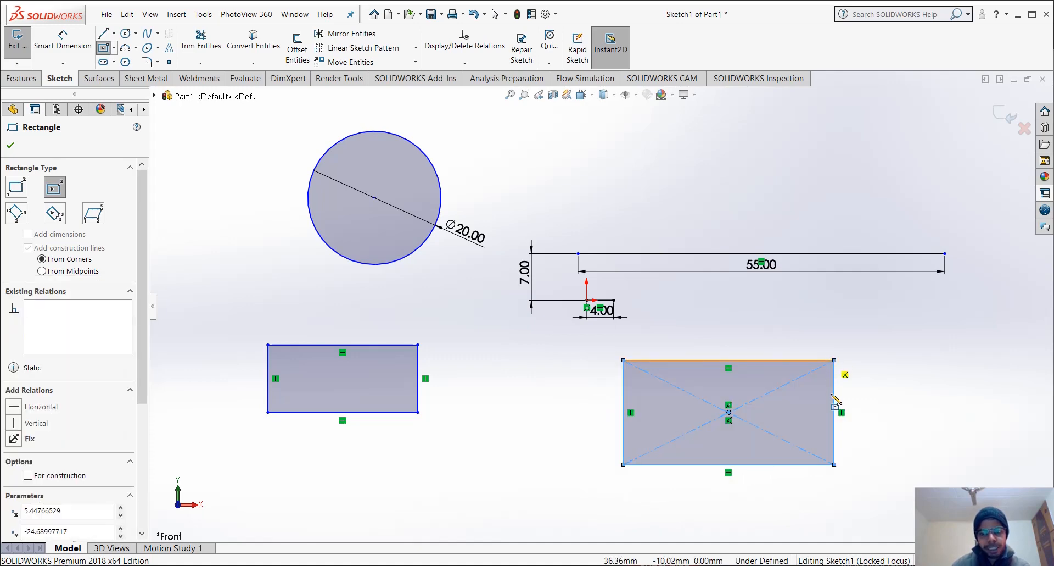
pyautogui.press('Escape')
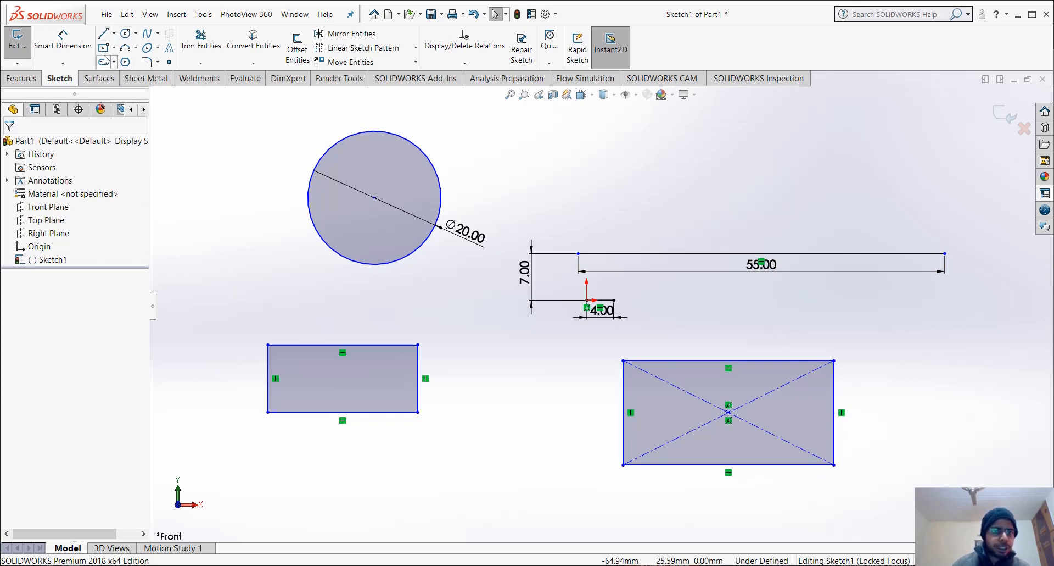
# Draw a downward-bulging 3 Point Arc with a radius of about 16 mm above the 55 mm line
pyautogui.scroll(1, 604, 308)
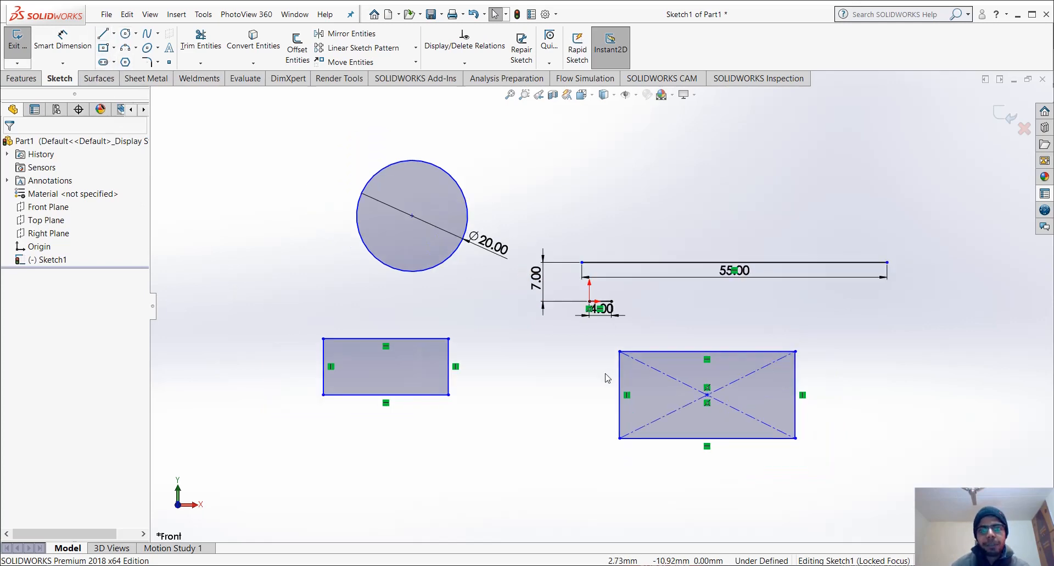
pyautogui.scroll(2, 565, 423)
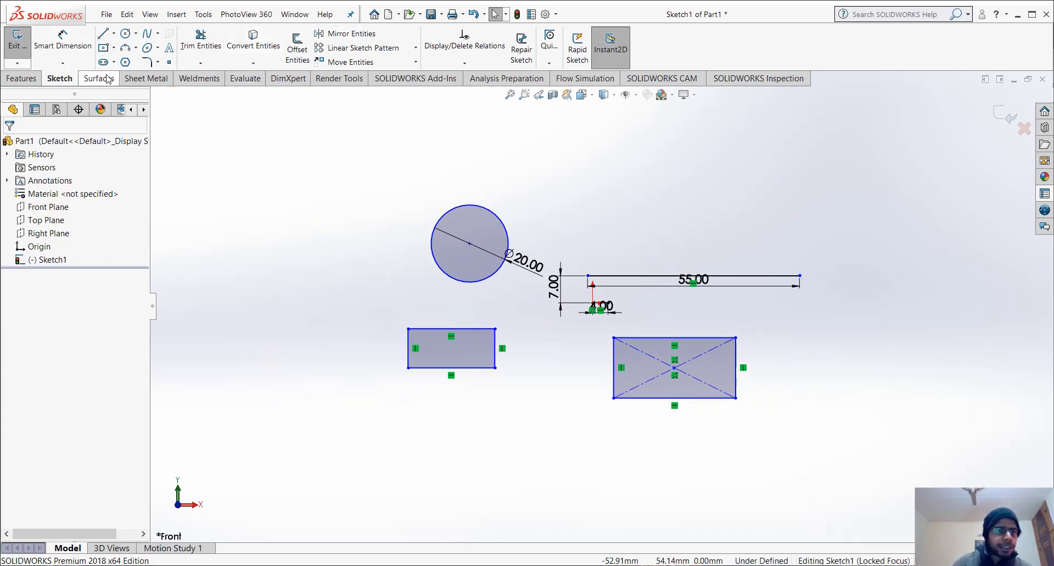
pyautogui.click(125, 48)
pyautogui.click(563, 176)
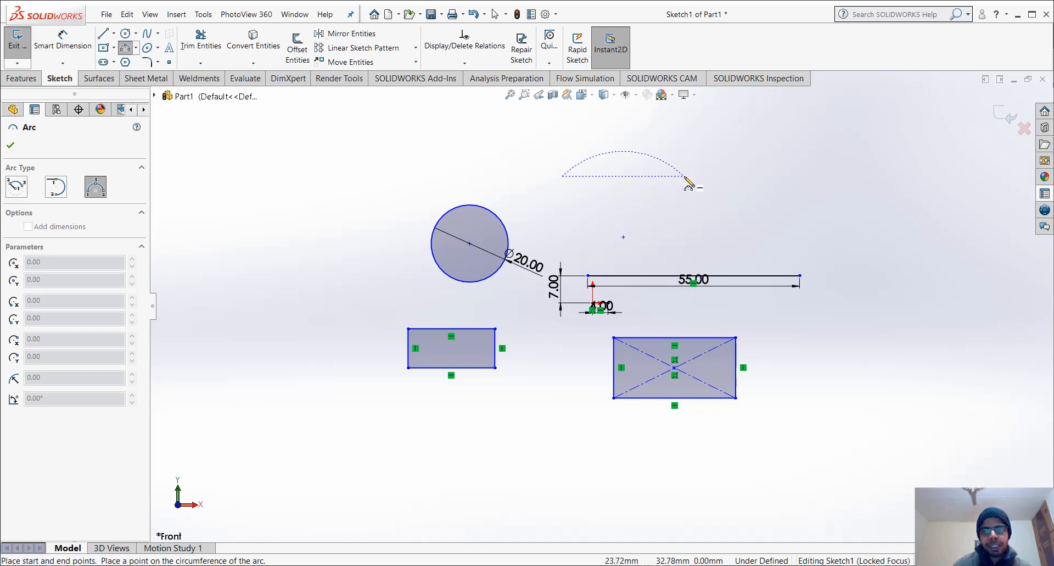
pyautogui.click(685, 177)
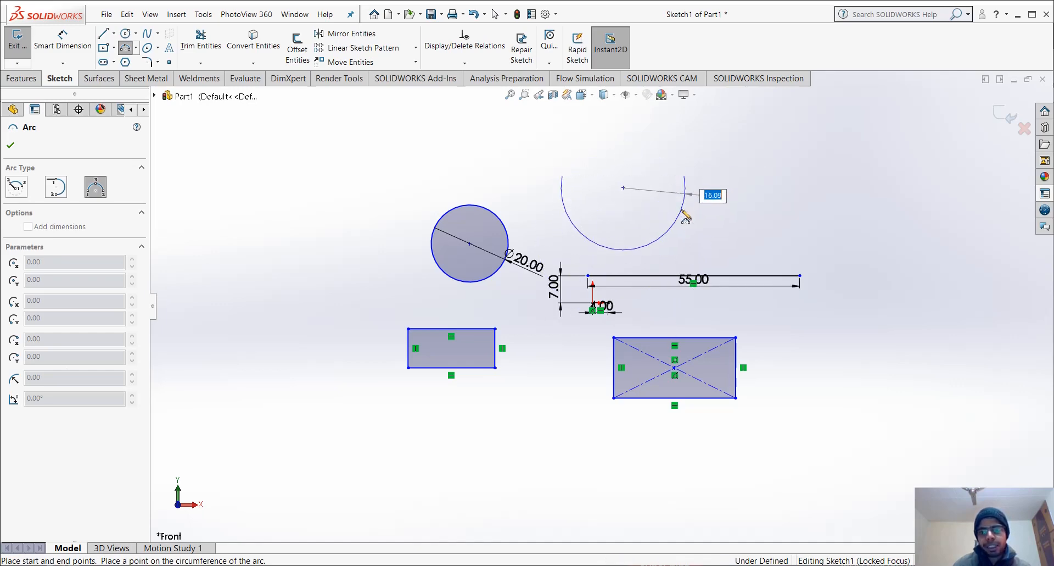
pyautogui.click(686, 216)
pyautogui.press('Escape')
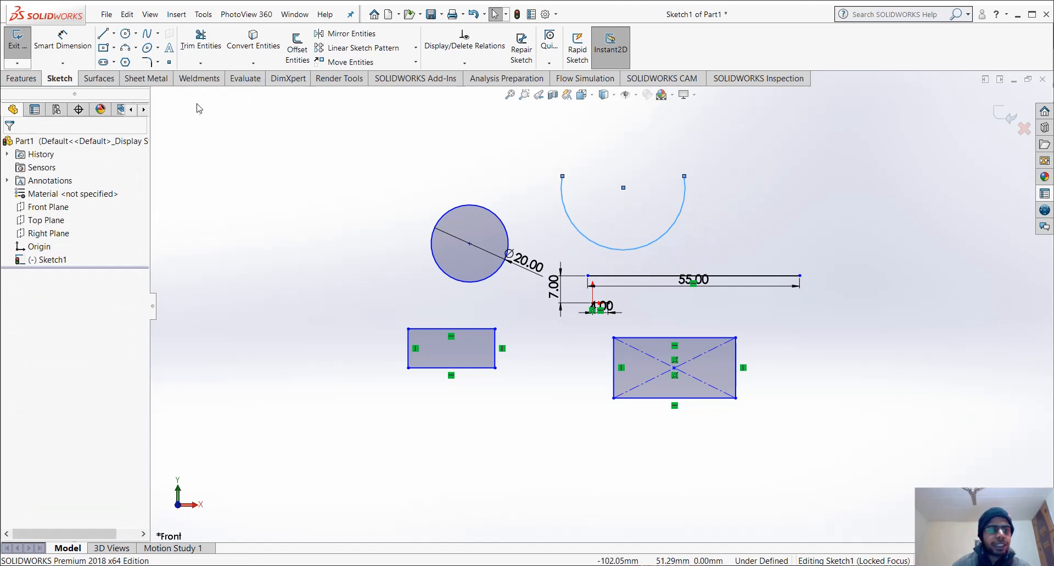
pyautogui.click(136, 48)
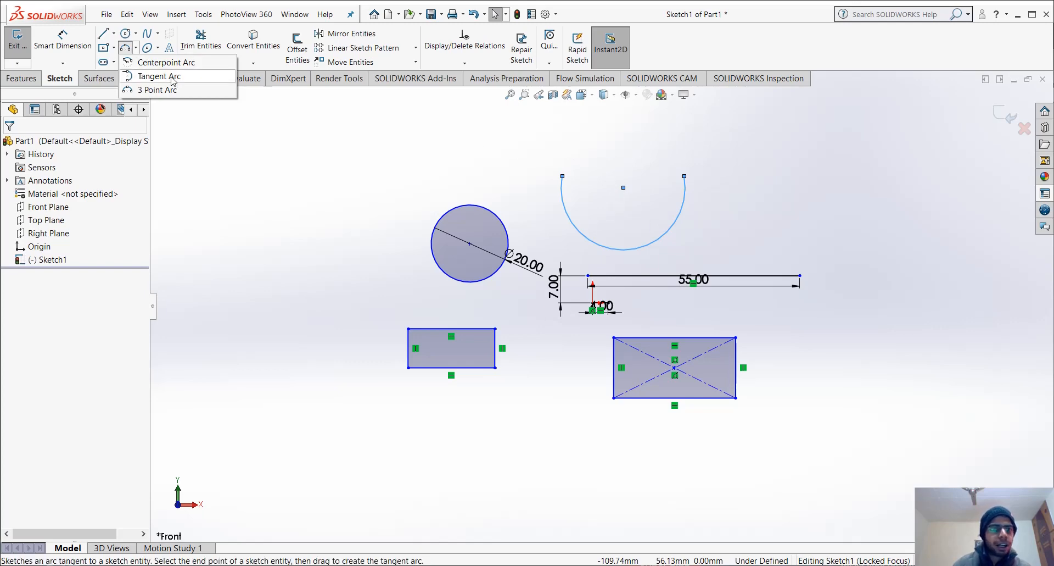
pyautogui.click(371, 172)
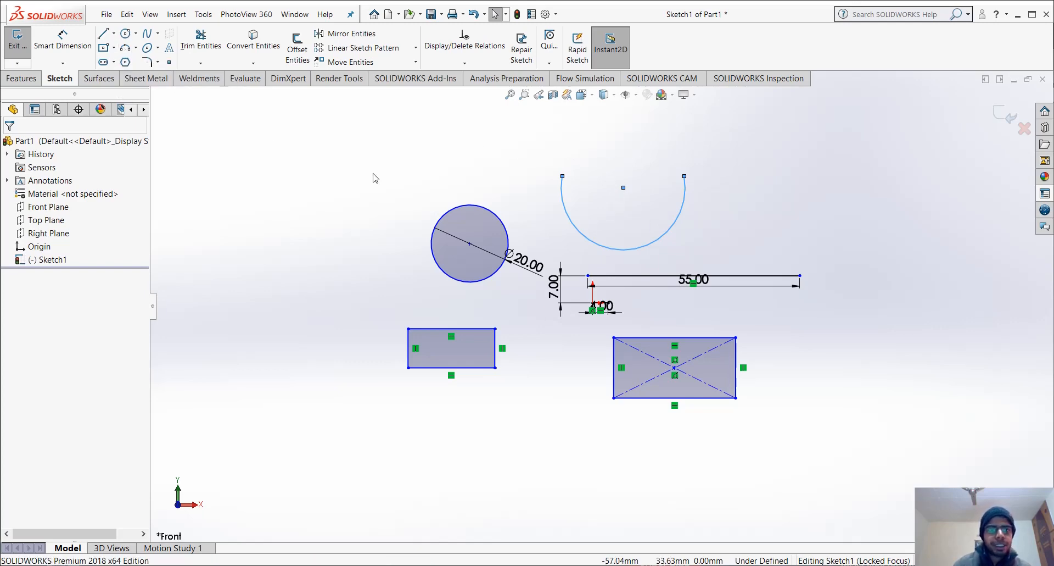
pyautogui.press('Escape')
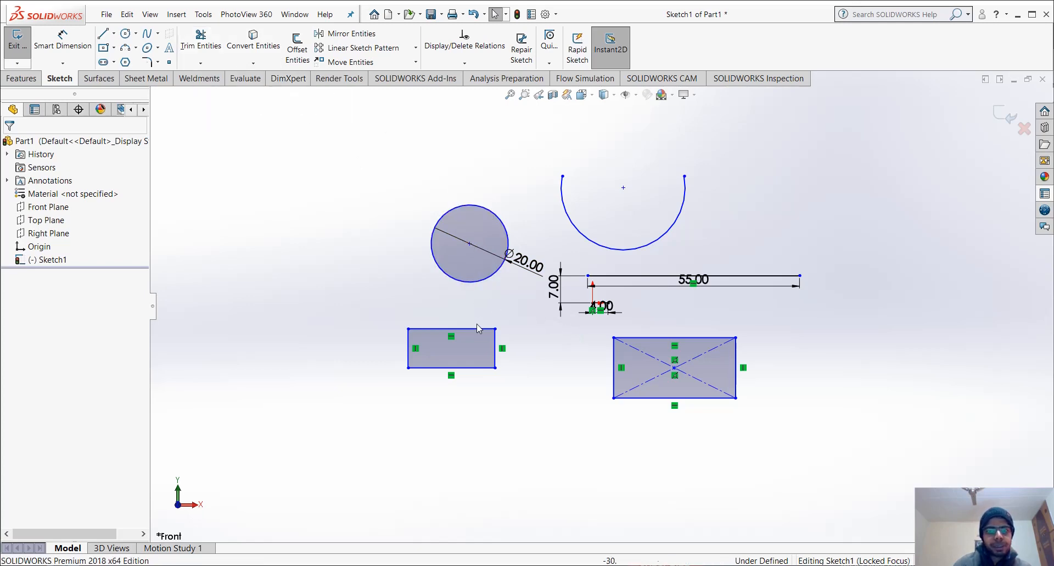
# Draw a six-sided inscribed-circle polygon centred inside the corner rectangle, large enough to extend beyond its upper and lower edges
pyautogui.scroll(-2, 473, 350)
pyautogui.scroll(-1, 450, 360)
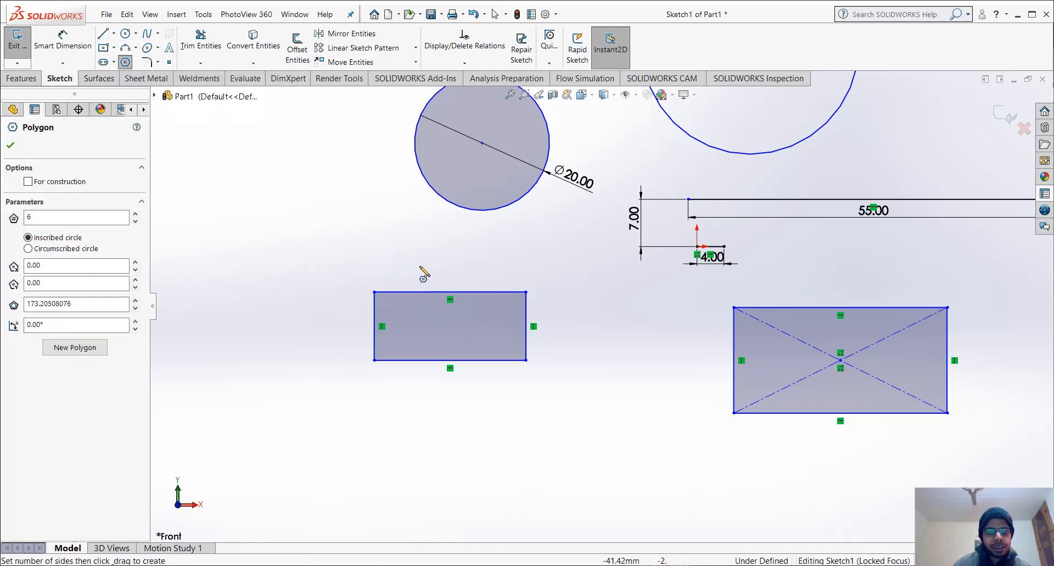
pyautogui.click(439, 326)
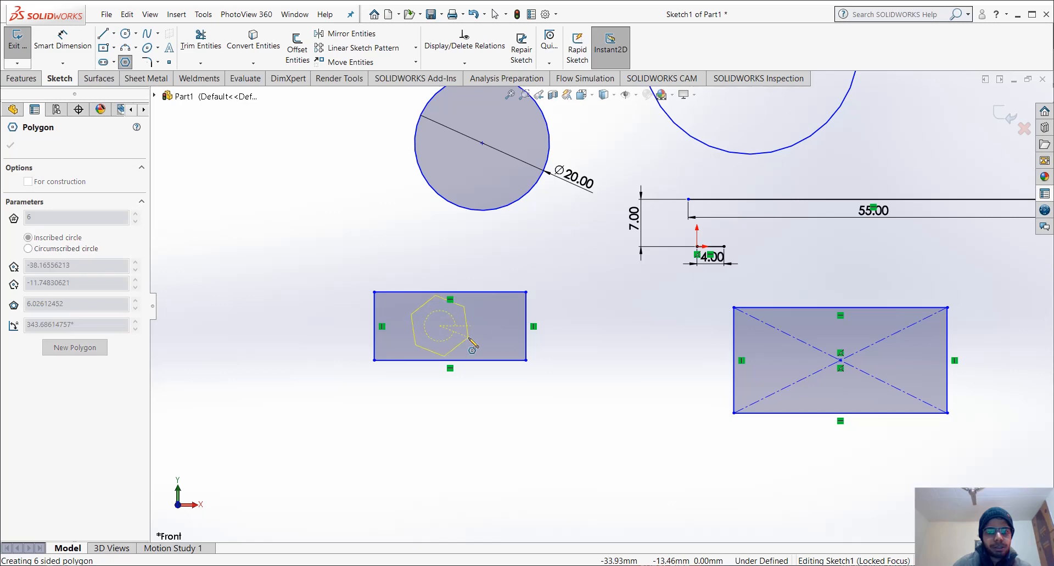
pyautogui.click(501, 363)
pyautogui.press('Escape')
pyautogui.press('z')
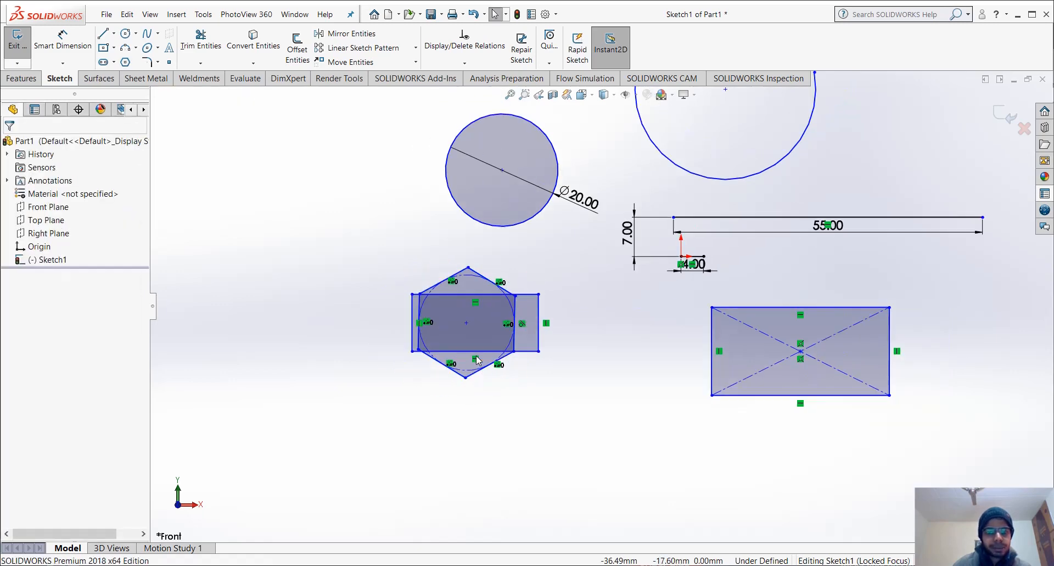
# Power-trim the corner rectangle's upper and lower edges where they run inside the hexagon
pyautogui.scroll(-1, 477, 359)
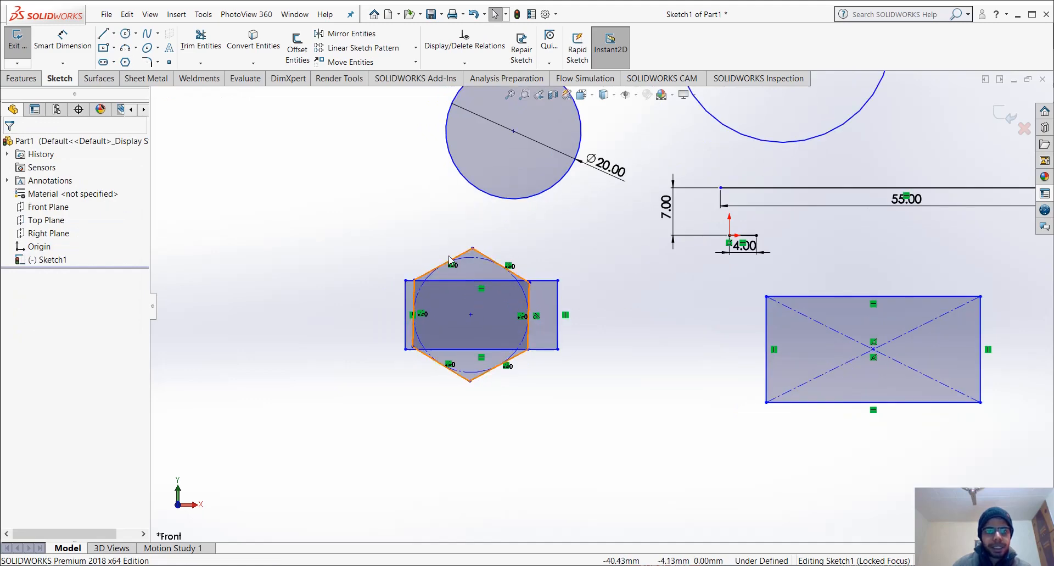
pyautogui.scroll(-1, 236, 102)
pyautogui.click(201, 42)
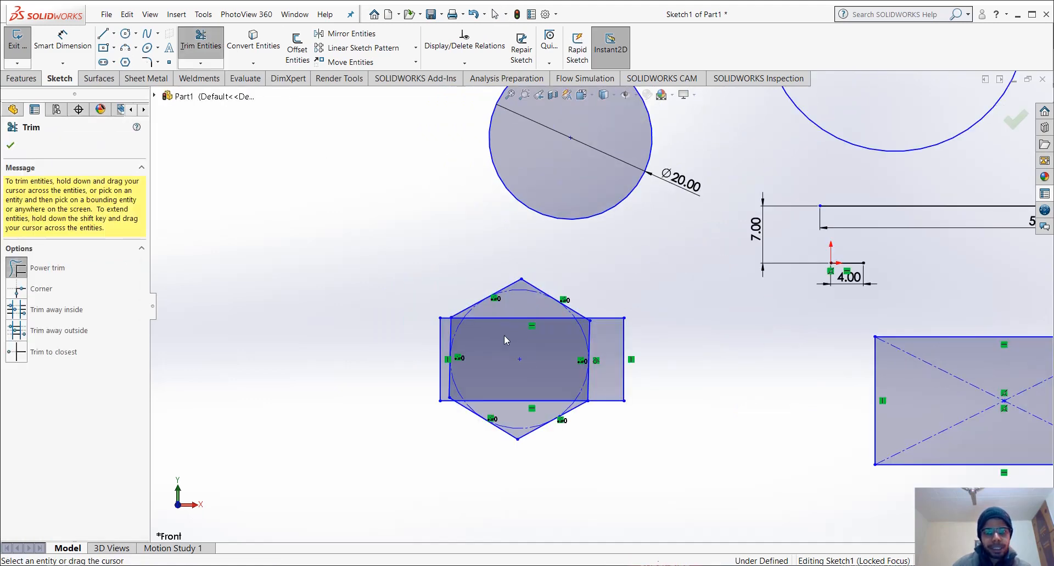
pyautogui.moveTo(504, 340)
pyautogui.mouseDown()
pyautogui.moveTo(504, 312)
pyautogui.moveTo(474, 307)
pyautogui.mouseUp()
pyautogui.scroll(-2, 468, 326)
pyautogui.scroll(-2, 492, 337)
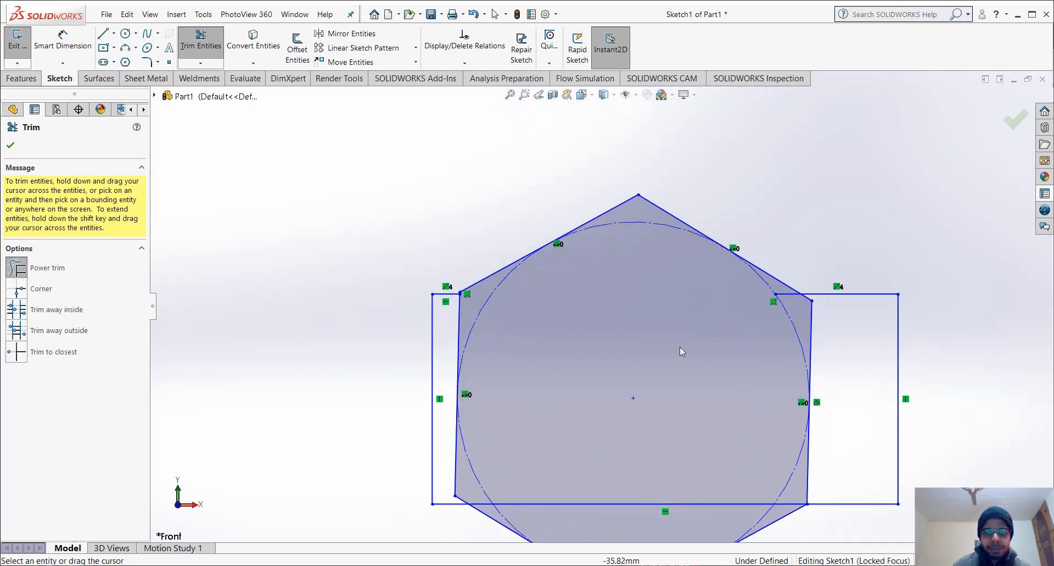
pyautogui.scroll(1, 684, 345)
pyautogui.scroll(-2, 741, 297)
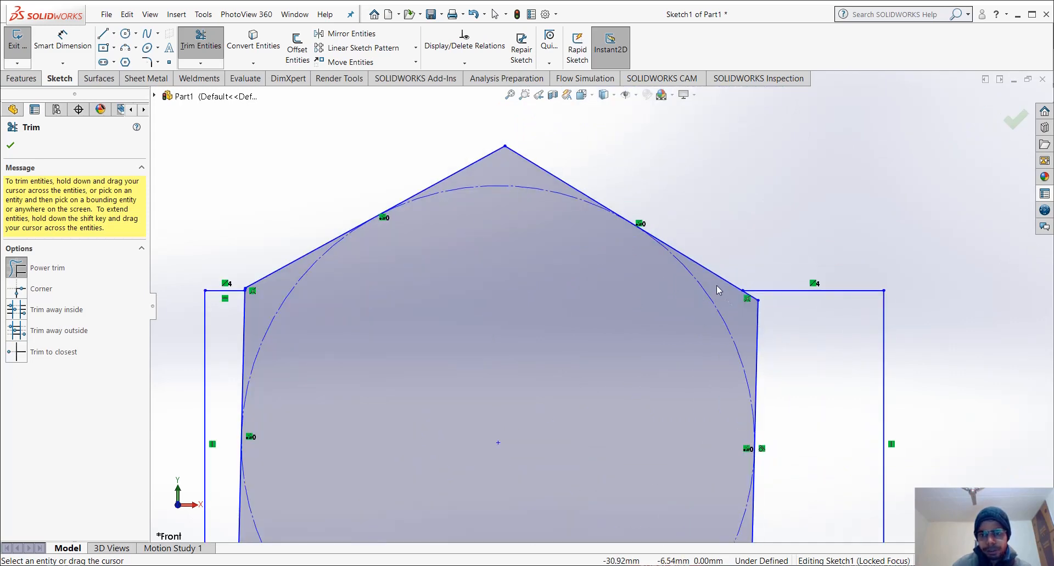
pyautogui.scroll(3, 632, 412)
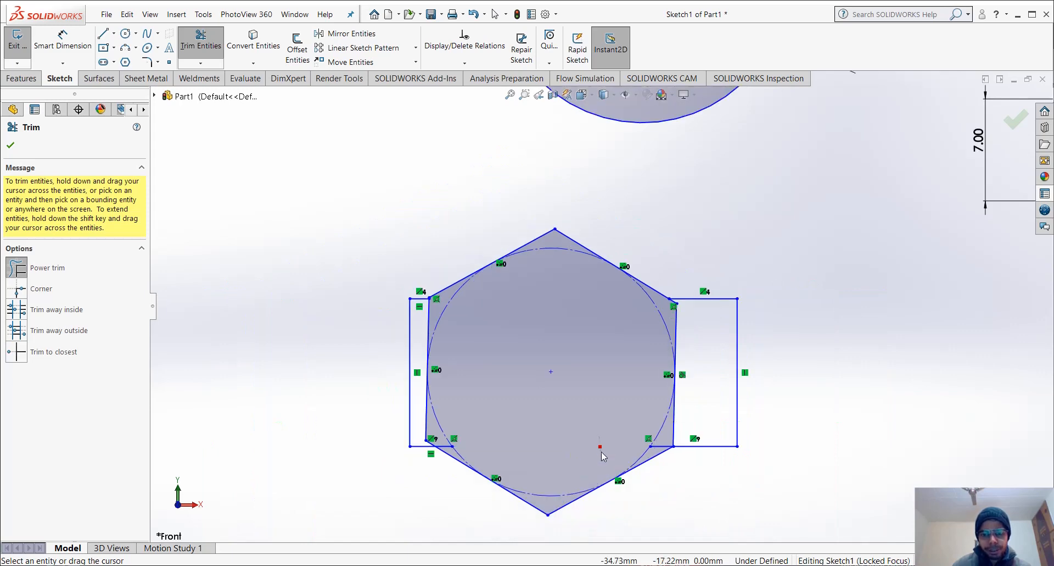
pyautogui.scroll(1, 508, 460)
pyautogui.scroll(-1, 573, 384)
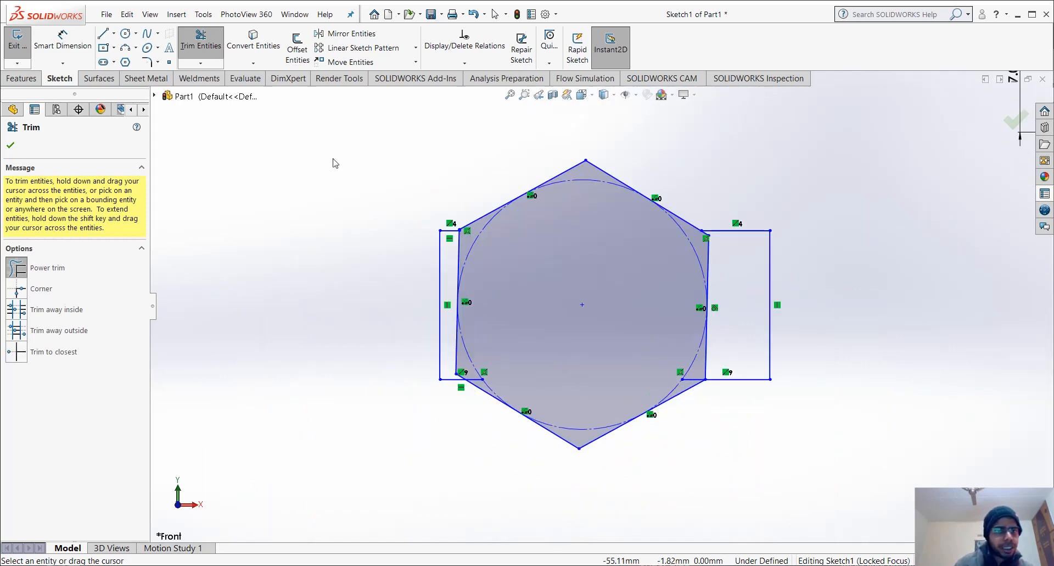
pyautogui.click(194, 63)
pyautogui.click(224, 76)
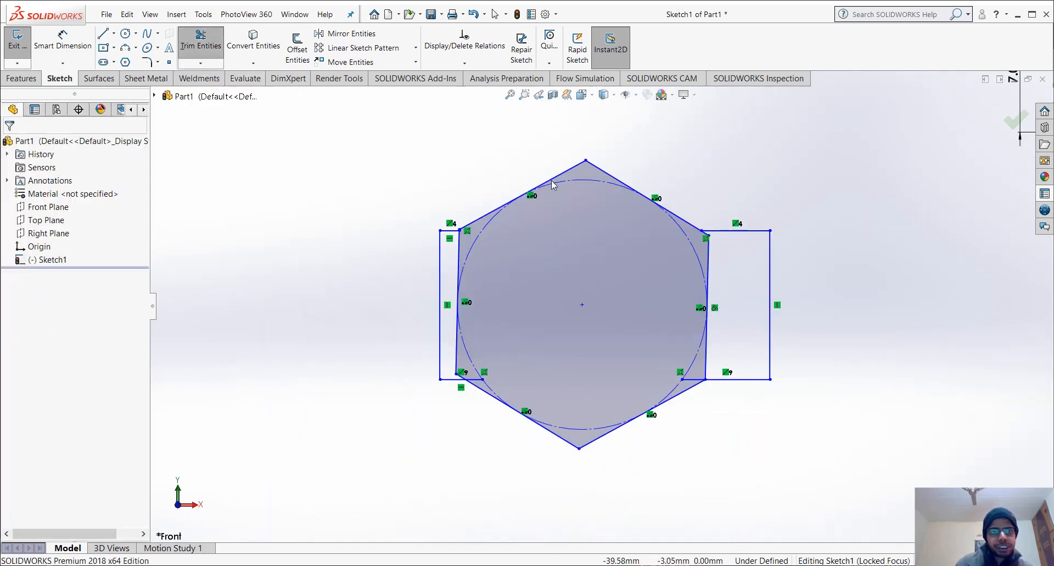
# Offset the open three-sided rectangle remnant on the hexagon's right outward by 5 mm with its chain selected
pyautogui.scroll(2, 684, 265)
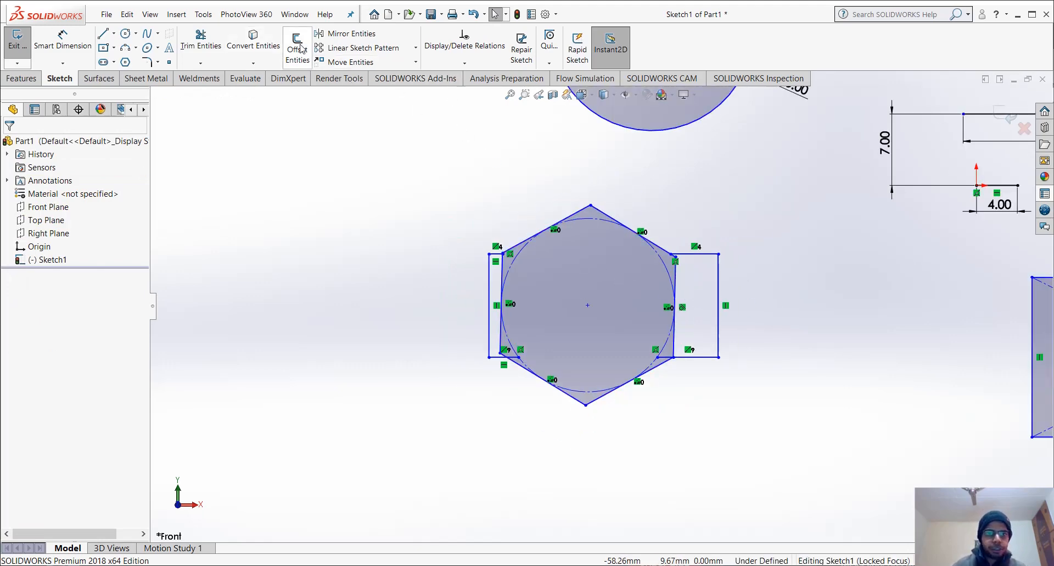
pyautogui.click(299, 50)
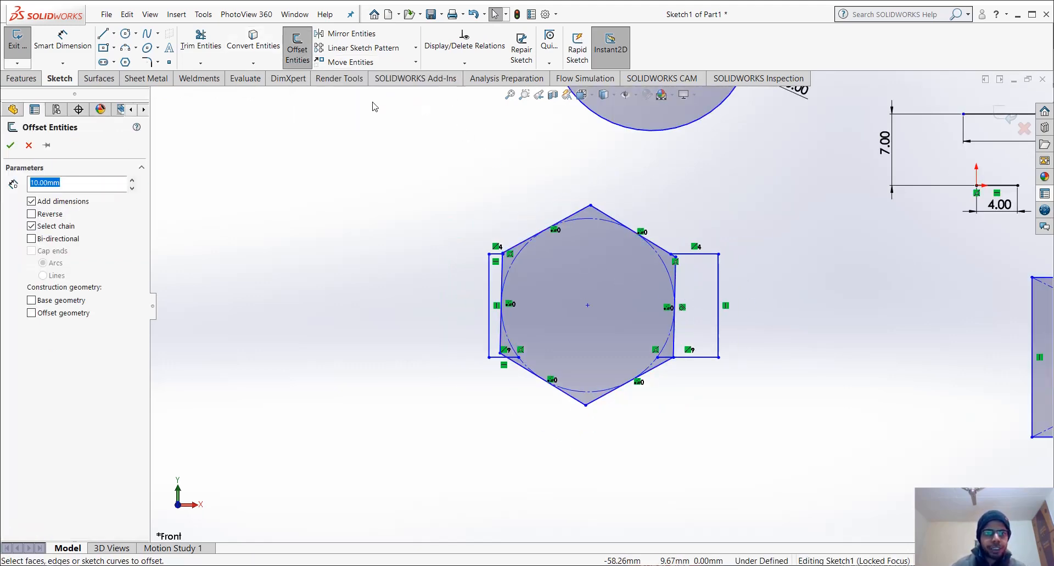
pyautogui.click(719, 325)
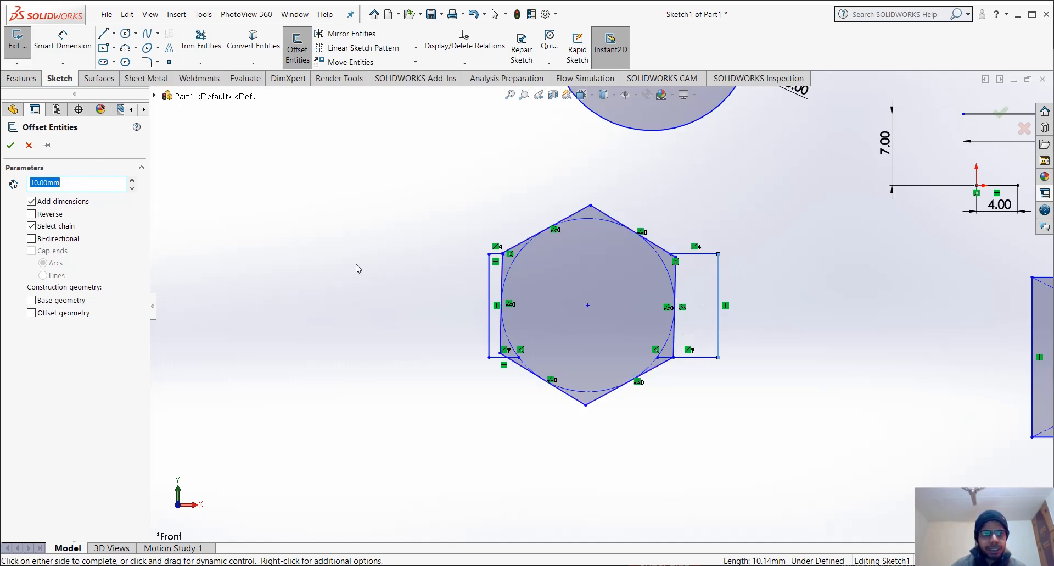
pyautogui.write('5')
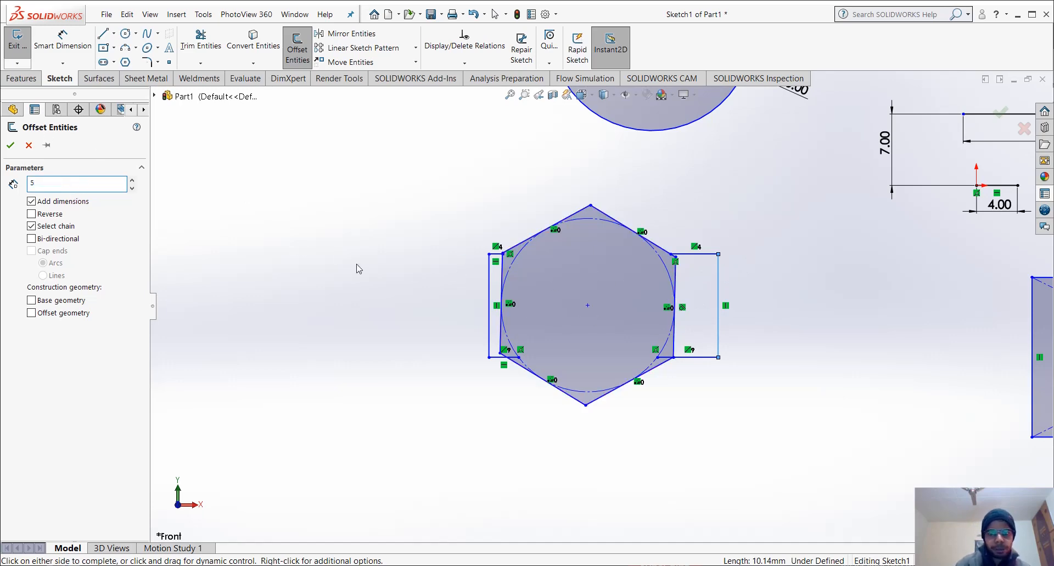
pyautogui.press('Return')
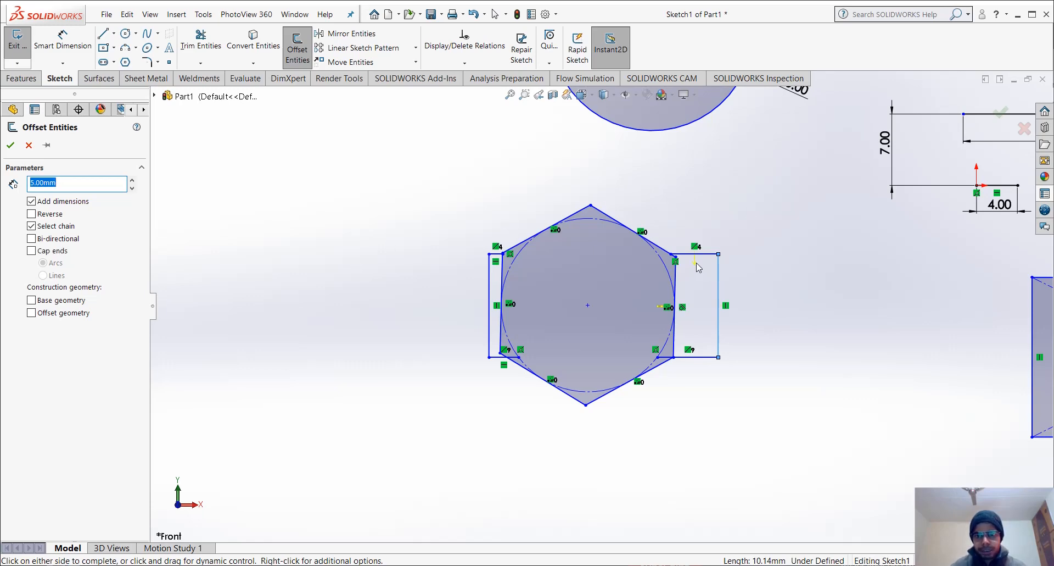
pyautogui.click(739, 310)
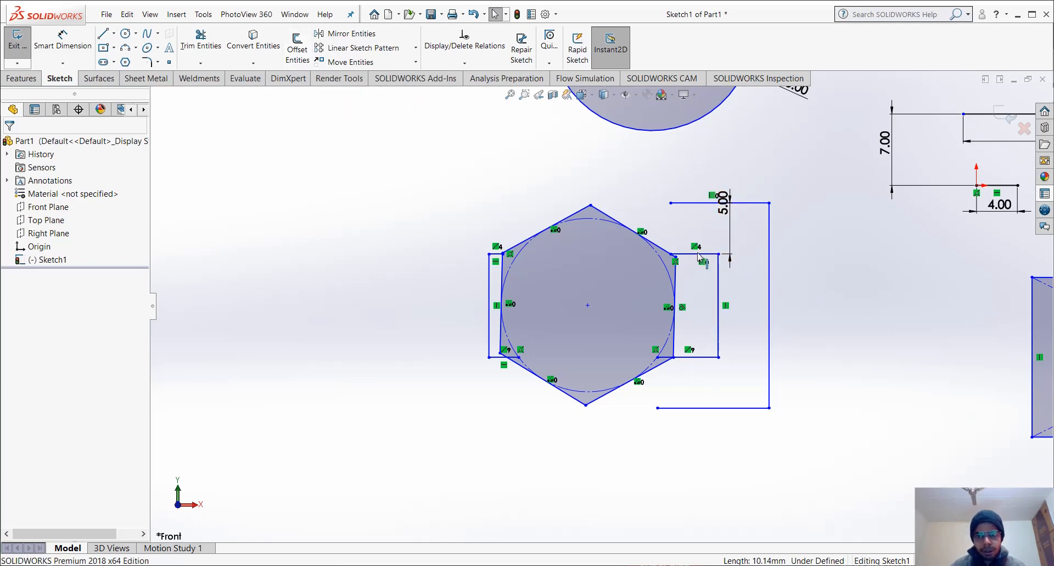
# Move the 5 mm offset dimension slightly closer to the hexagon
pyautogui.click(722, 291)
pyautogui.click(731, 290)
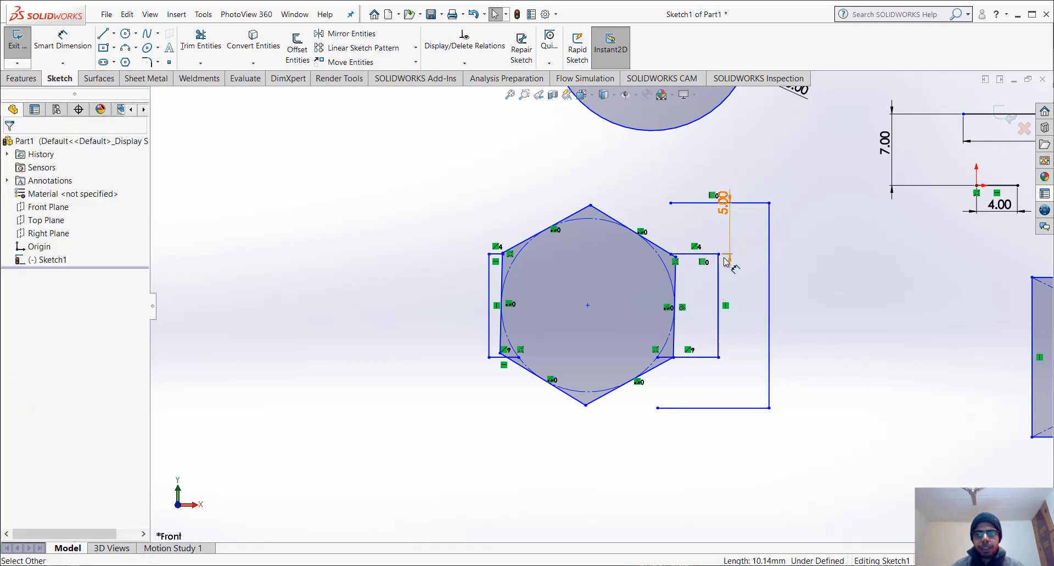
pyautogui.click(728, 218)
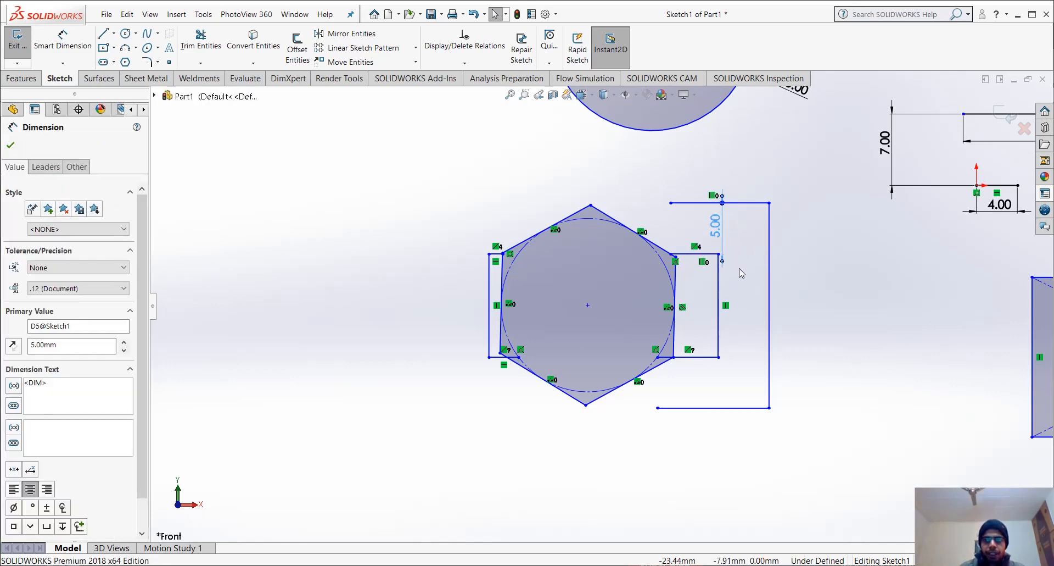
# Draw a slightly sloped line about 17.4 mm long up and to the left of the hexagon, and make it horizontal
pyautogui.scroll(2, 601, 306)
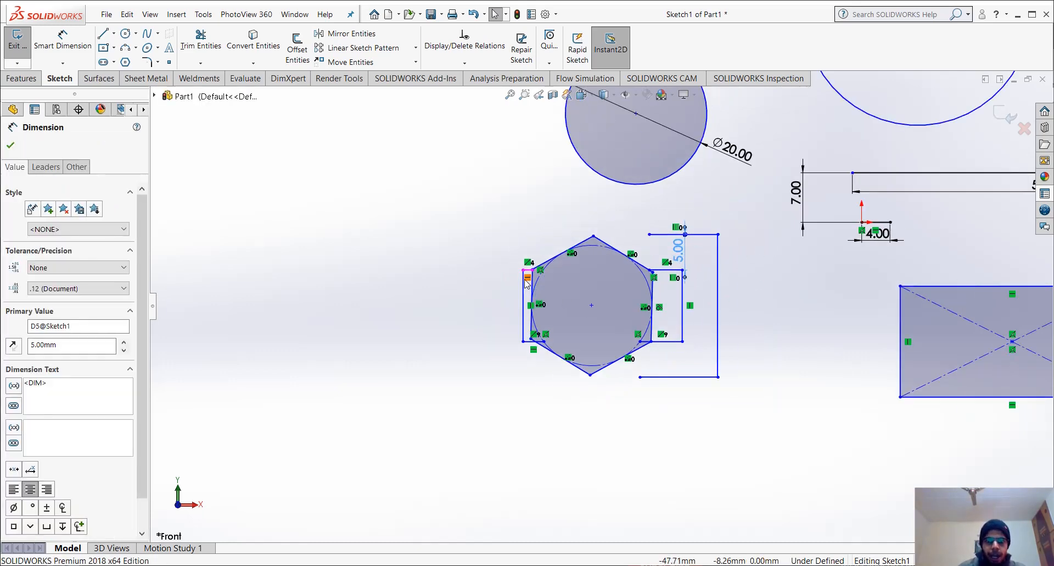
pyautogui.click(114, 34)
pyautogui.click(122, 48)
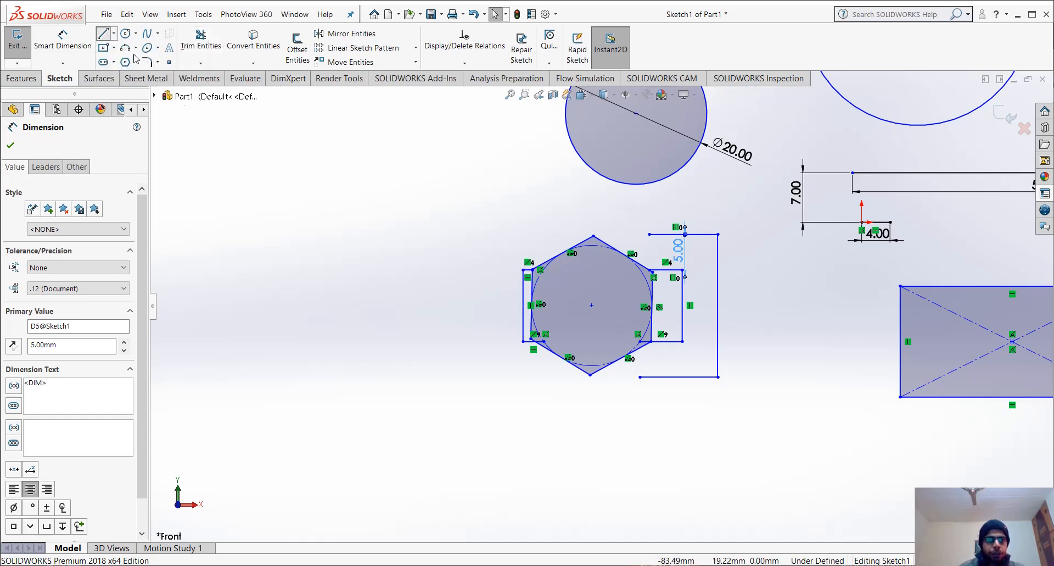
pyautogui.click(281, 184)
pyautogui.click(403, 178)
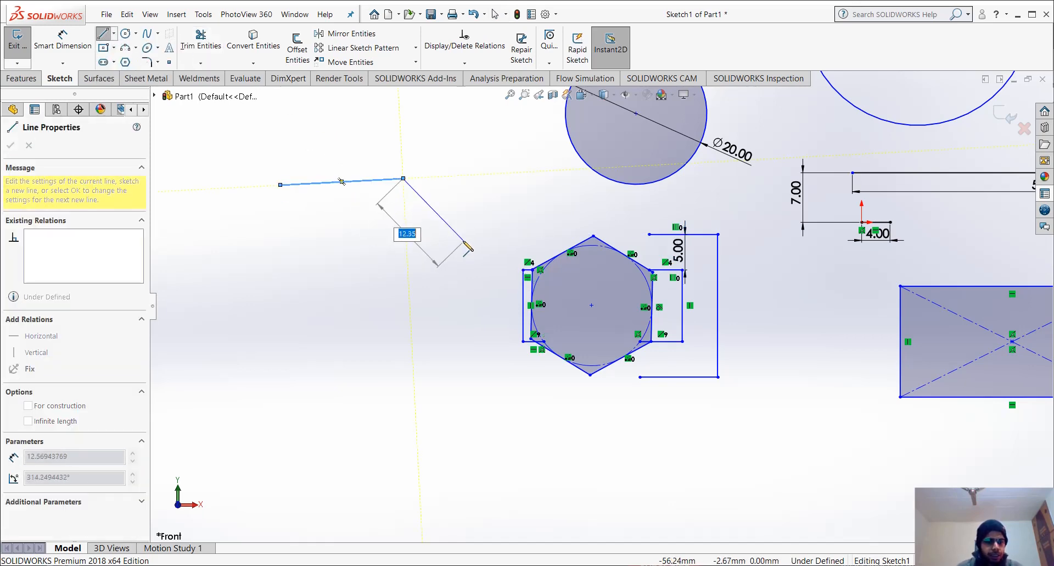
pyautogui.press('Escape')
pyautogui.click(393, 179)
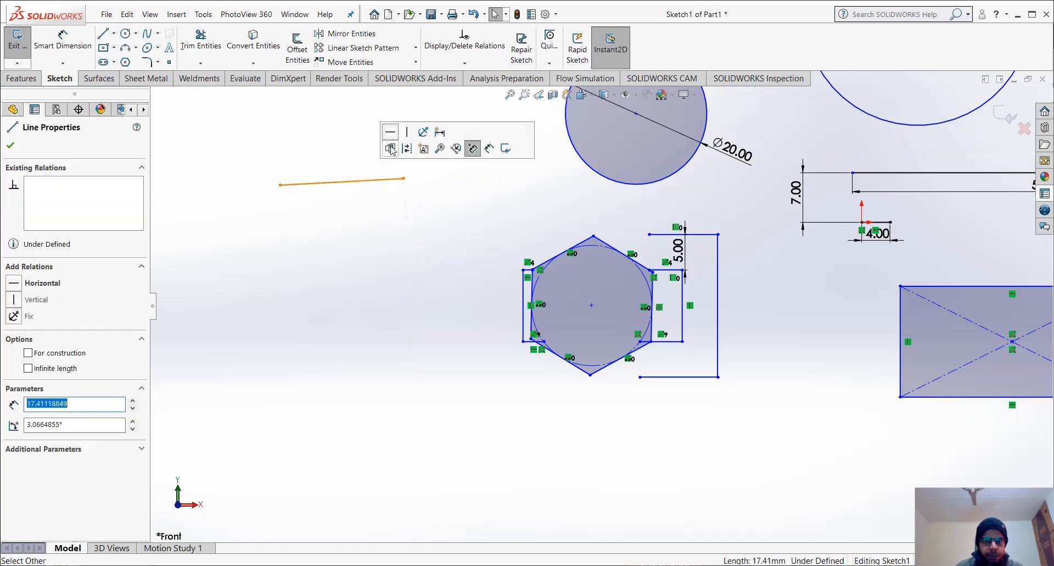
pyautogui.click(391, 144)
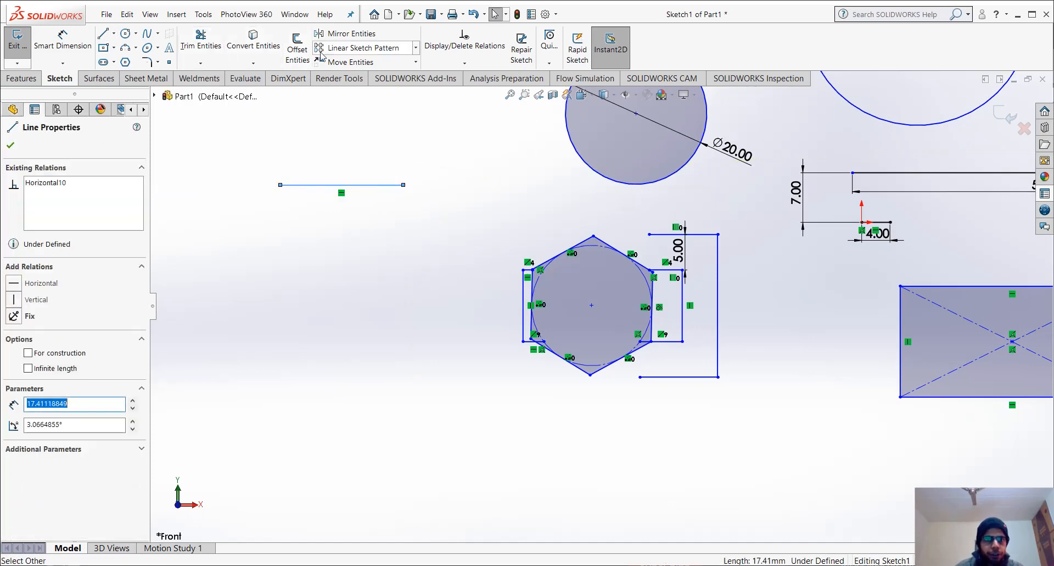
# Preview a 5 mm offset of the new horizontal line on either side using the Reverse option, and cancel it
pyautogui.click(298, 49)
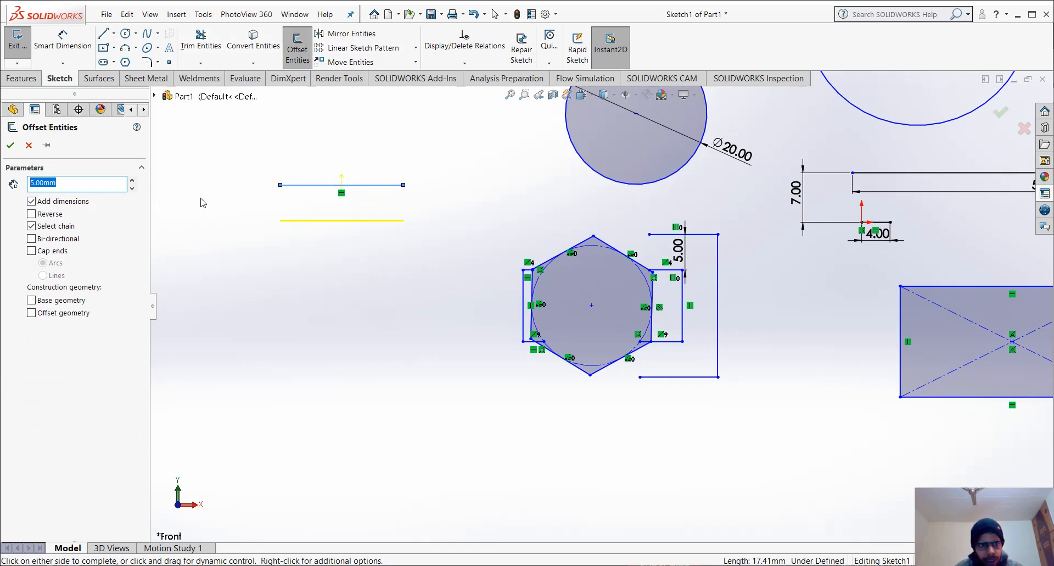
pyautogui.click(31, 215)
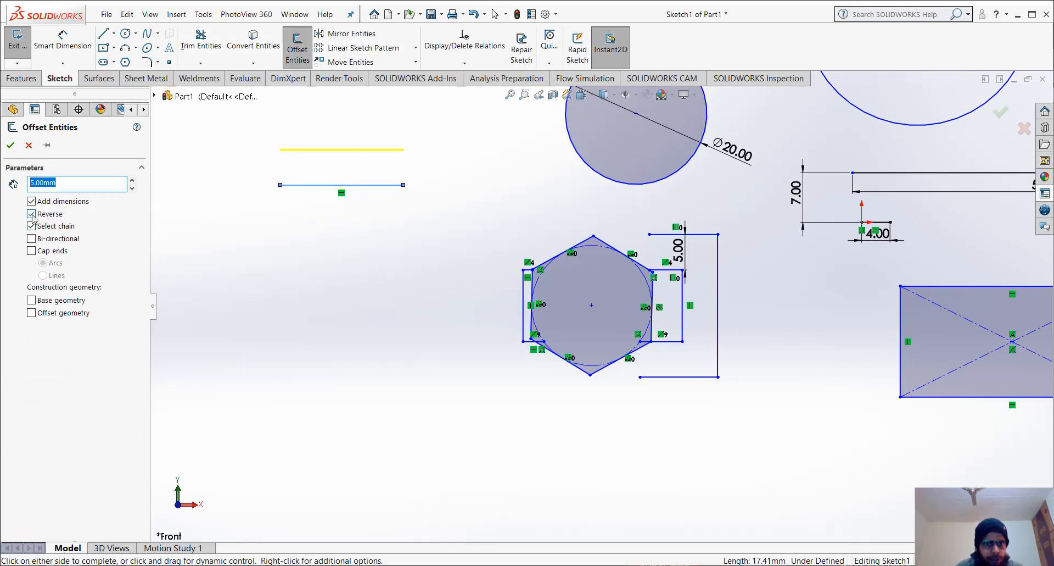
pyautogui.click(32, 215)
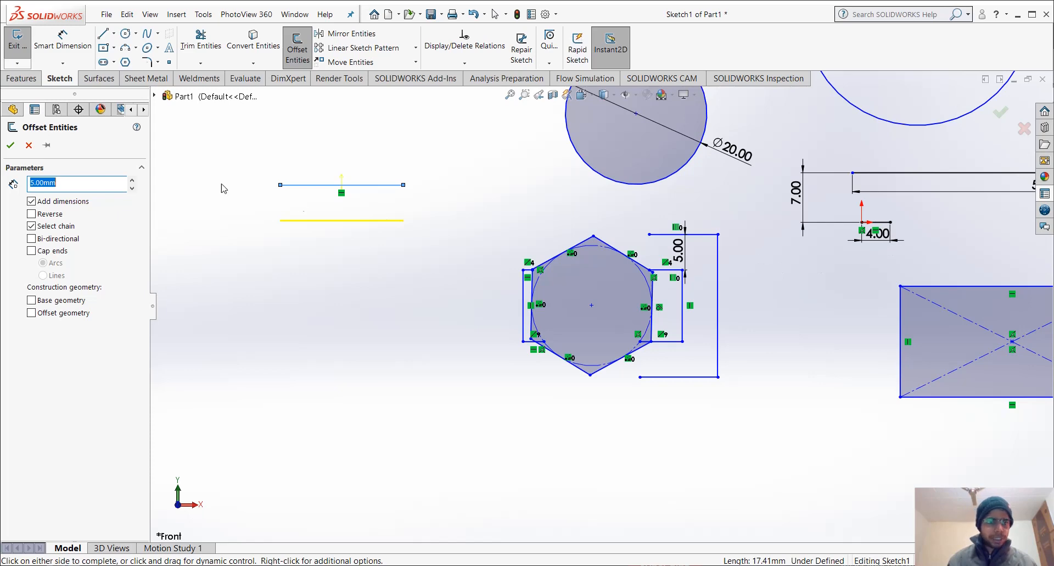
pyautogui.click(28, 145)
pyautogui.scroll(3, 601, 306)
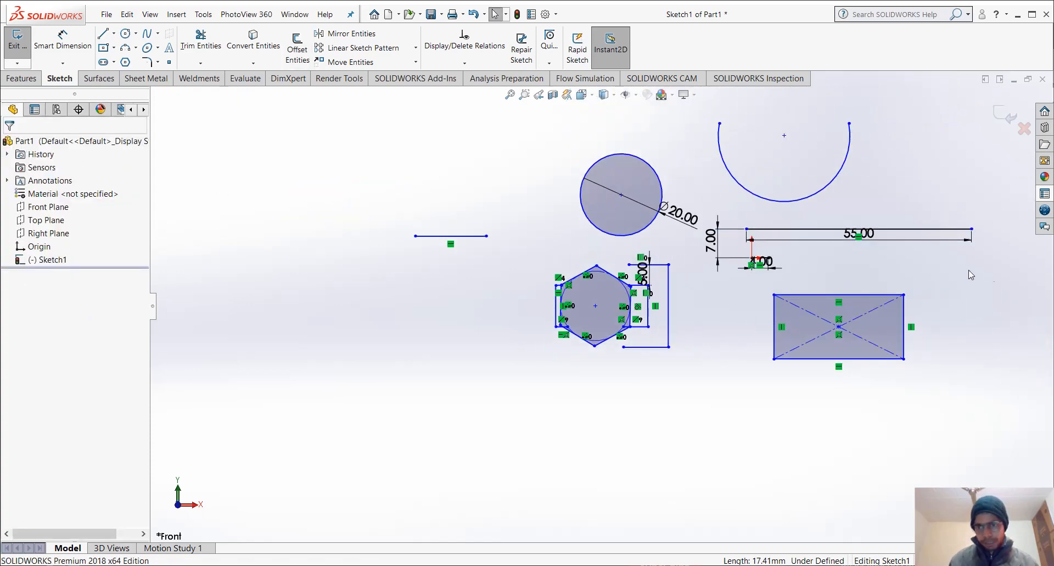
pyautogui.press('z')
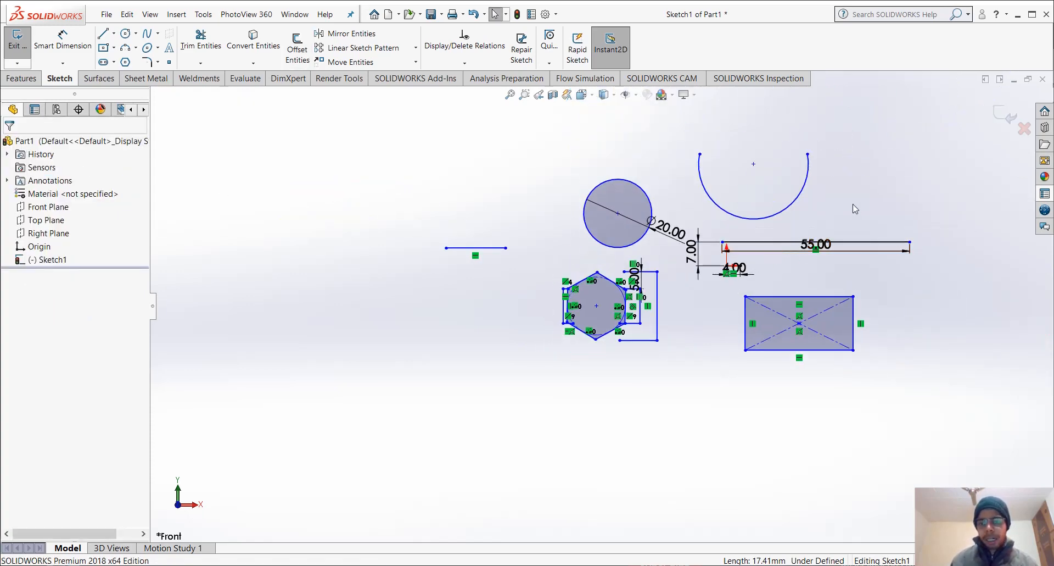
pyautogui.press('f')
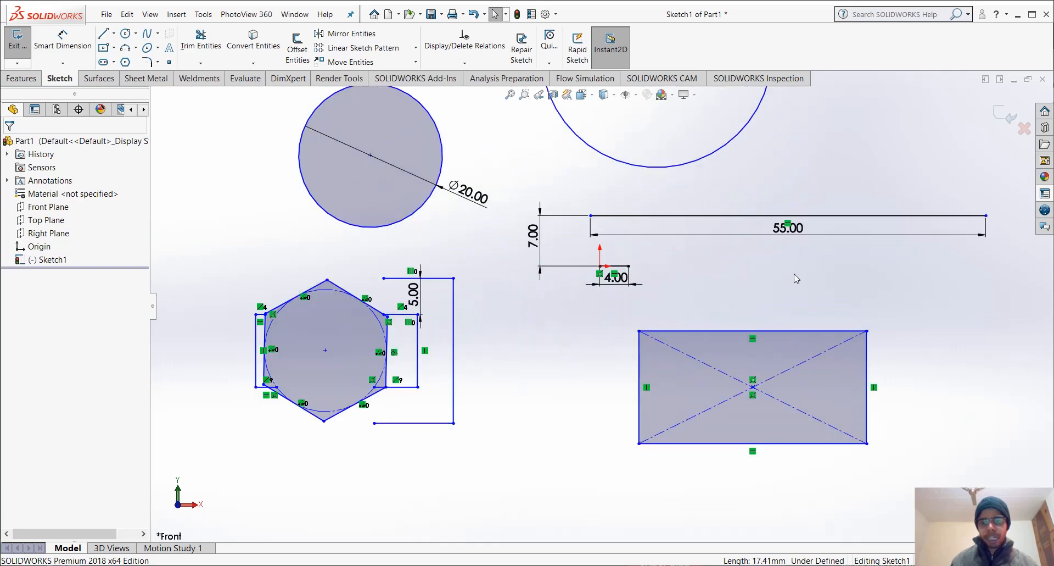
pyautogui.scroll(2, 806, 228)
pyautogui.scroll(-3, 806, 228)
pyautogui.scroll(3, 430, 396)
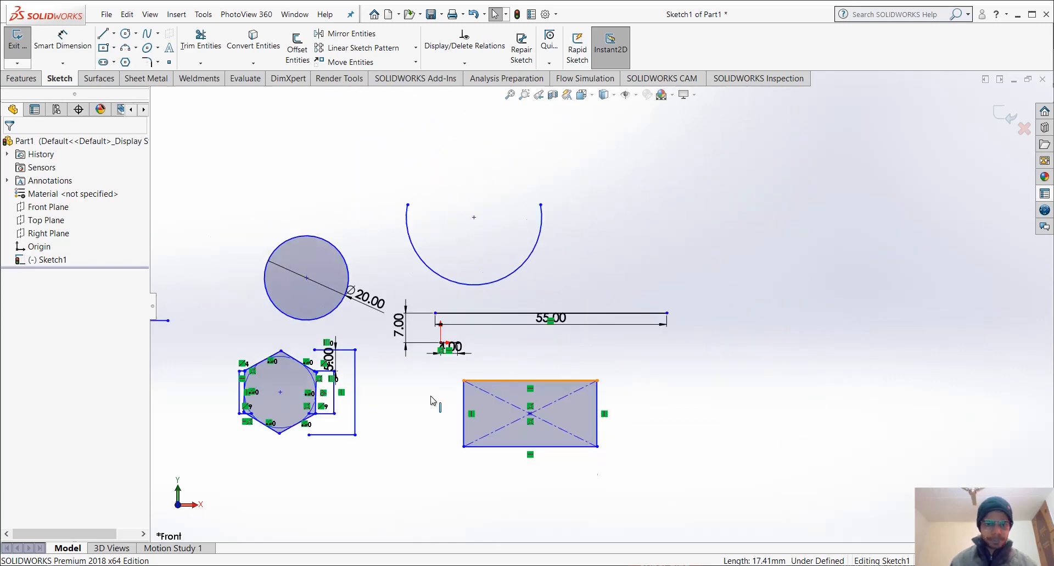
pyautogui.scroll(-3, 410, 398)
pyautogui.scroll(-3, 482, 292)
pyautogui.scroll(2, 483, 293)
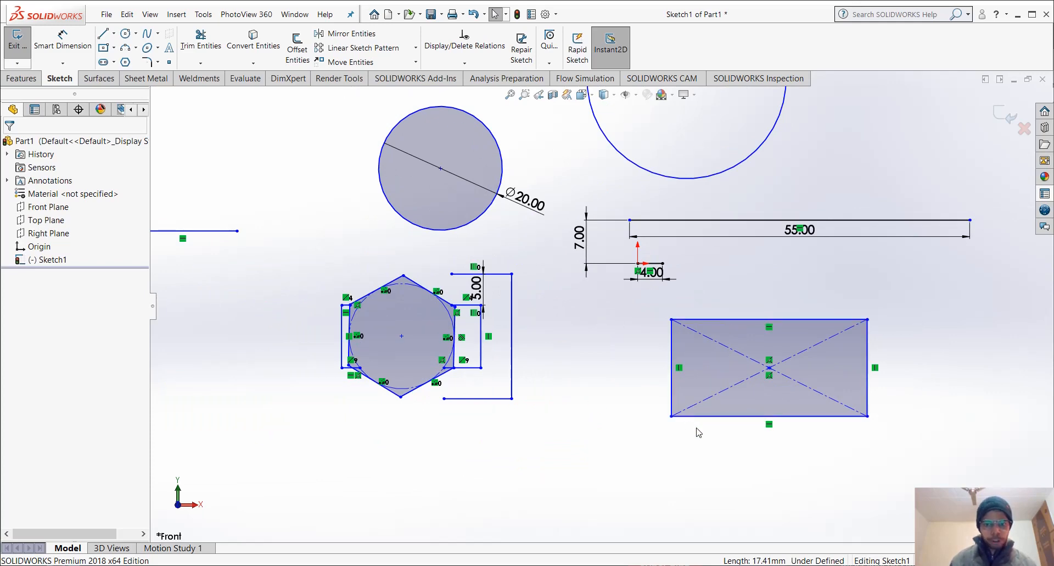
pyautogui.scroll(2, 618, 352)
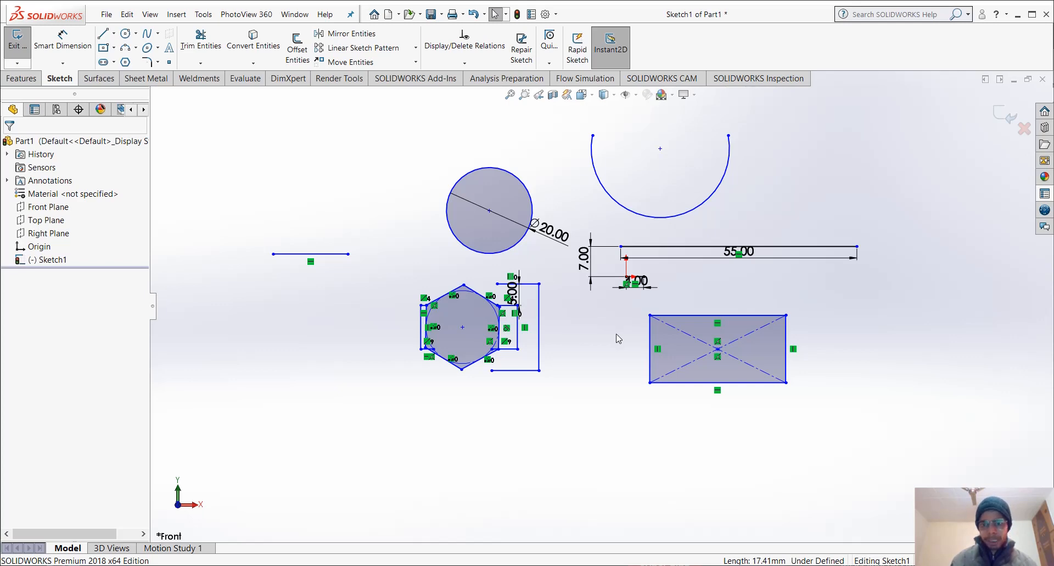
pyautogui.moveTo(619, 339)
pyautogui.keyDown('ctrl'); pyautogui.mouseDown(button='middle')
pyautogui.moveTo(504, 373)
pyautogui.moveTo(535, 349)
pyautogui.moveTo(573, 348)
pyautogui.moveTo(700, 428)
pyautogui.moveTo(774, 402)
pyautogui.moveTo(509, 323)
pyautogui.moveTo(586, 327)
pyautogui.moveTo(584, 359)
pyautogui.moveTo(652, 365)
pyautogui.moveTo(548, 384)
pyautogui.moveTo(532, 358)
pyautogui.moveTo(666, 360)
pyautogui.moveTo(522, 414)
pyautogui.moveTo(722, 438)
pyautogui.moveTo(671, 469)
pyautogui.moveTo(603, 393)
pyautogui.moveTo(605, 356)
pyautogui.moveTo(633, 368)
pyautogui.moveTo(528, 384)
pyautogui.moveTo(593, 364)
pyautogui.mouseUp(button='middle'); pyautogui.keyUp('ctrl')
pyautogui.scroll(-3, 619, 346)
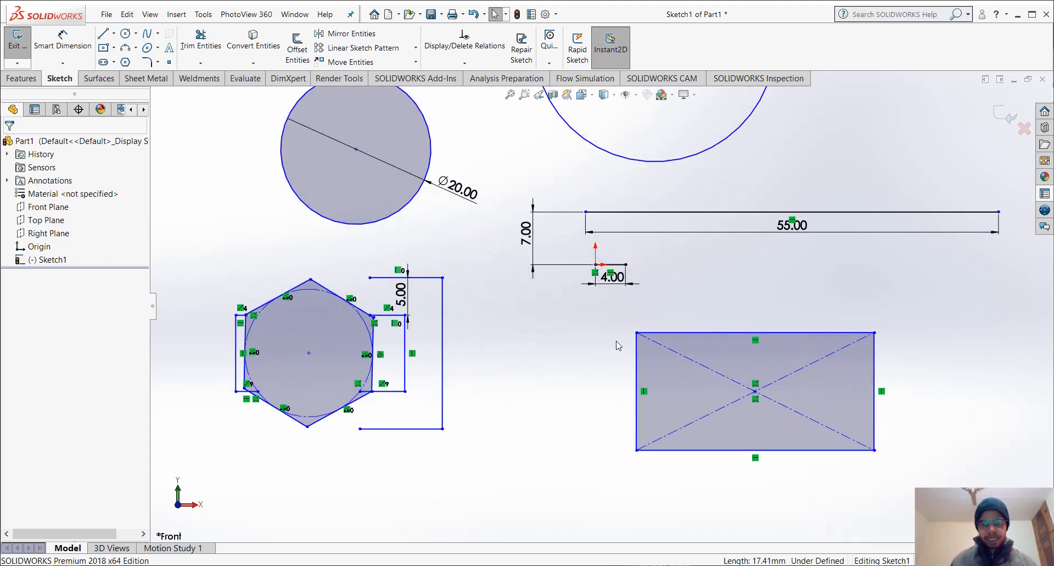
pyautogui.scroll(3, 631, 319)
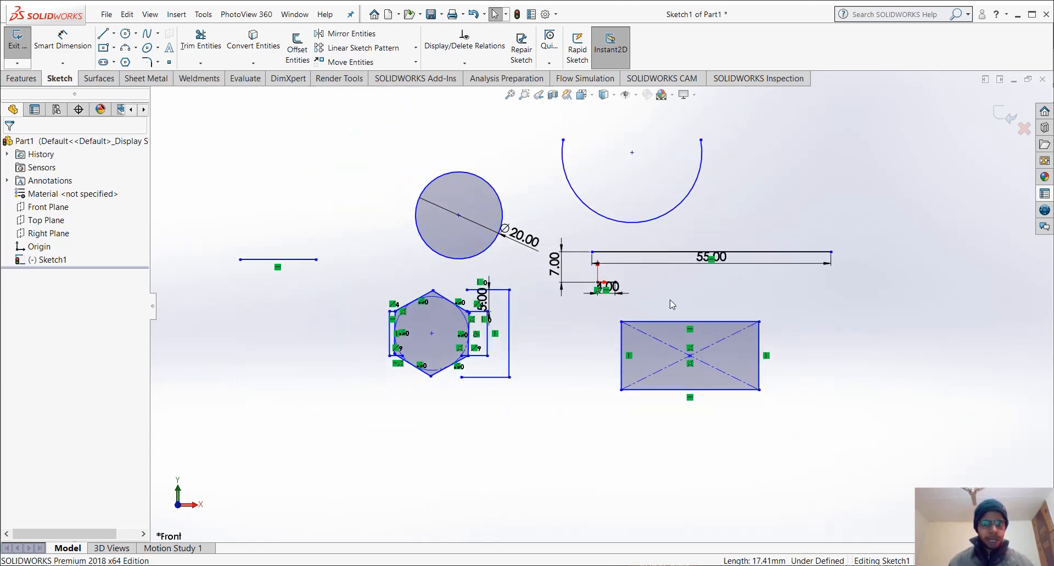
pyautogui.scroll(2, 670, 299)
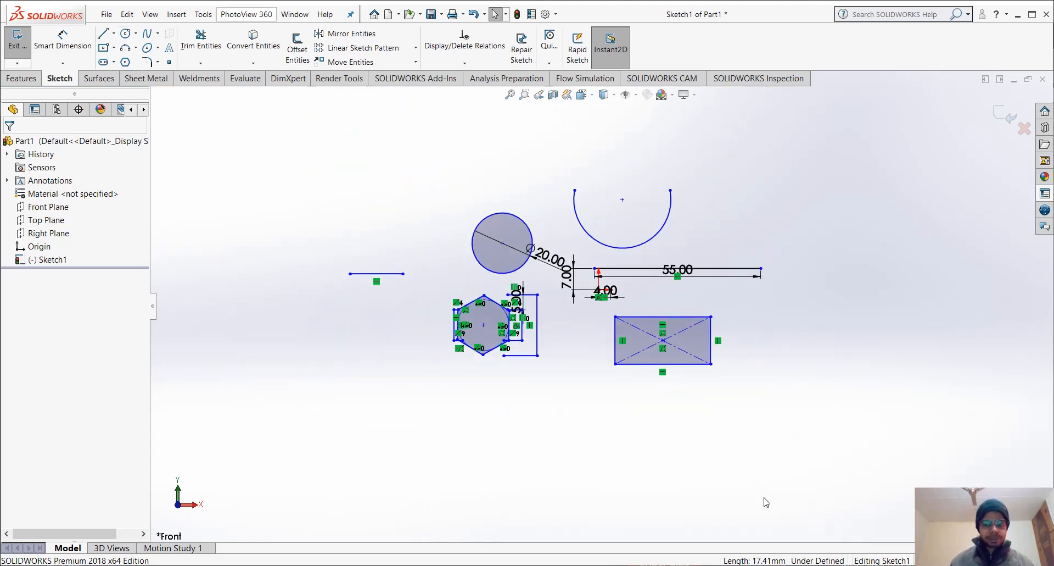
# Check the bracket reference drawing in Photos, return to SOLIDWORKS, and delete every entity and dimension in the sketch
pyautogui.click(489, 565)
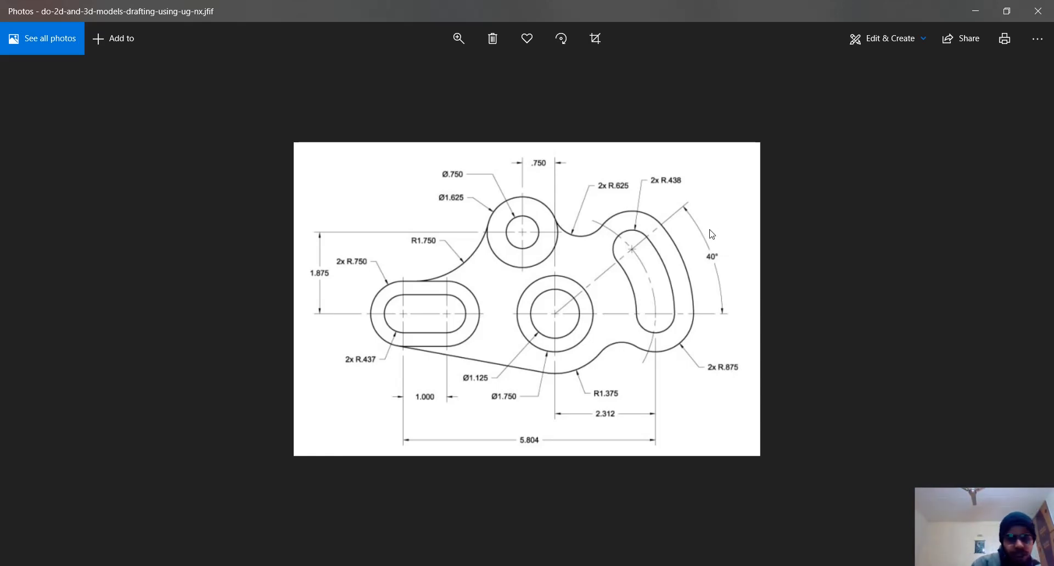
pyautogui.click(976, 11)
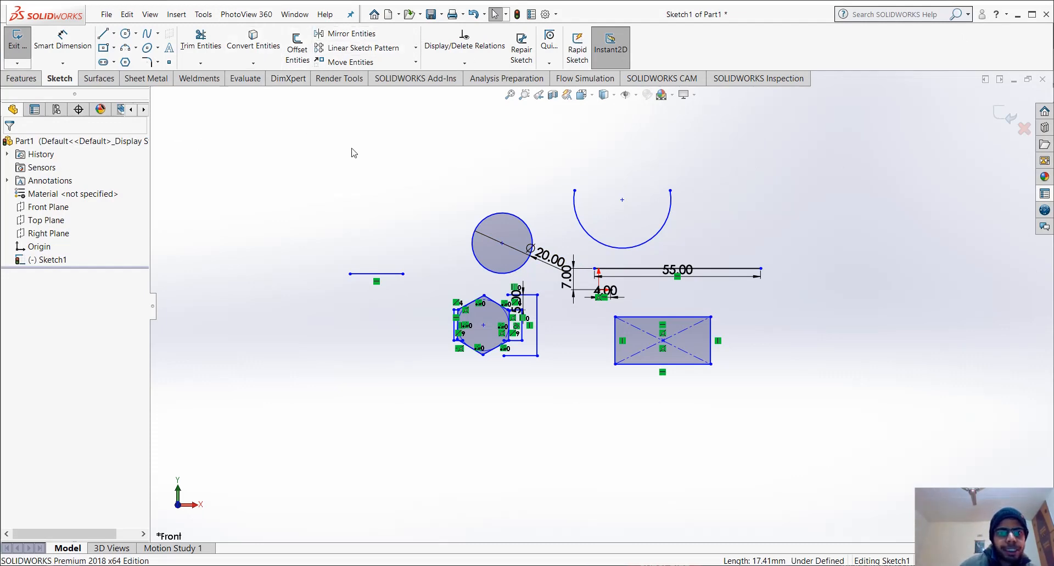
pyautogui.moveTo(309, 116)
pyautogui.mouseDown()
pyautogui.moveTo(477, 331)
pyautogui.moveTo(876, 435)
pyautogui.mouseUp()
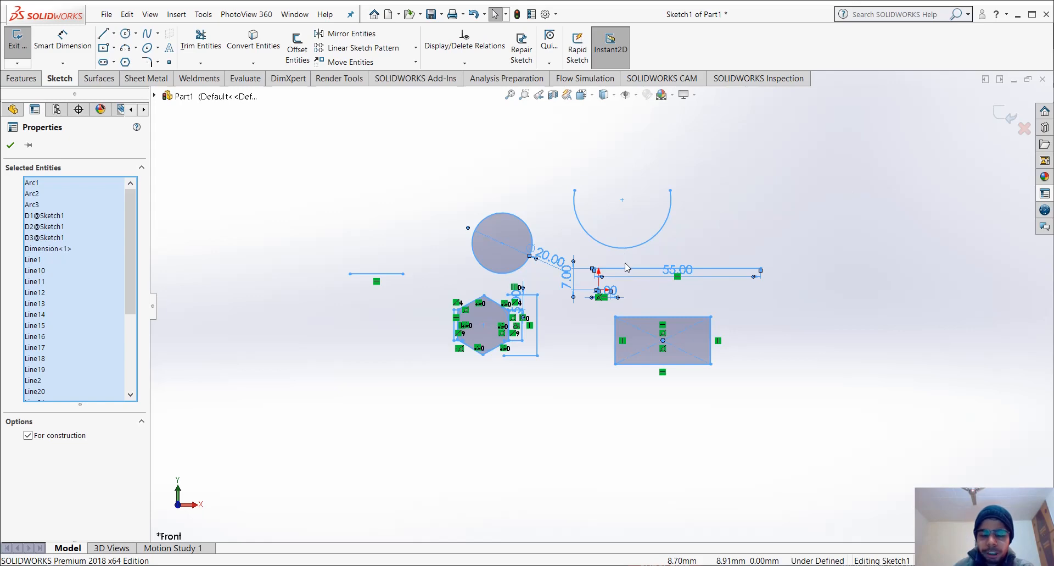
pyautogui.press('Delete')
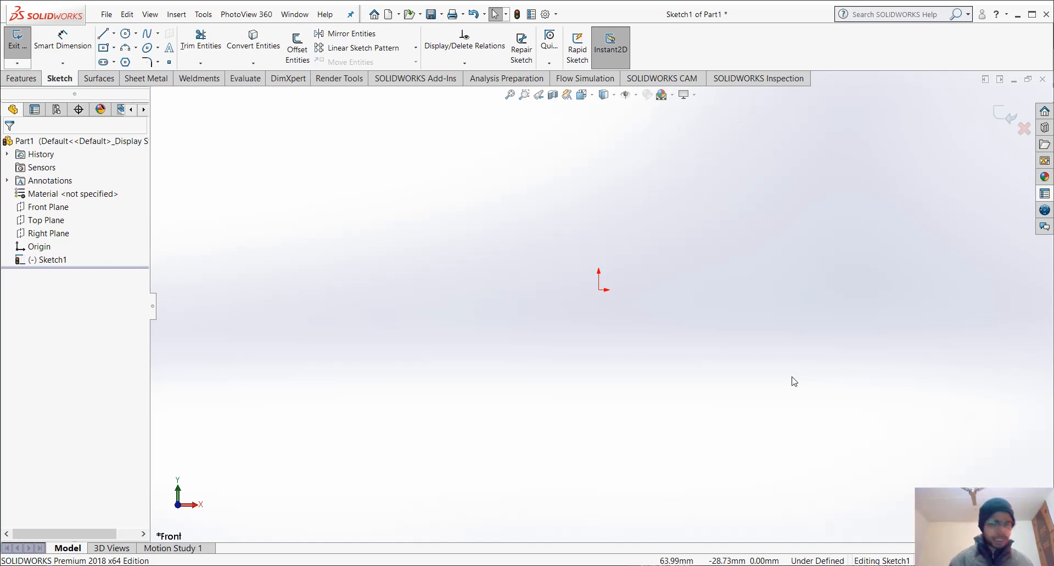
pyautogui.scroll(-2, 670, 309)
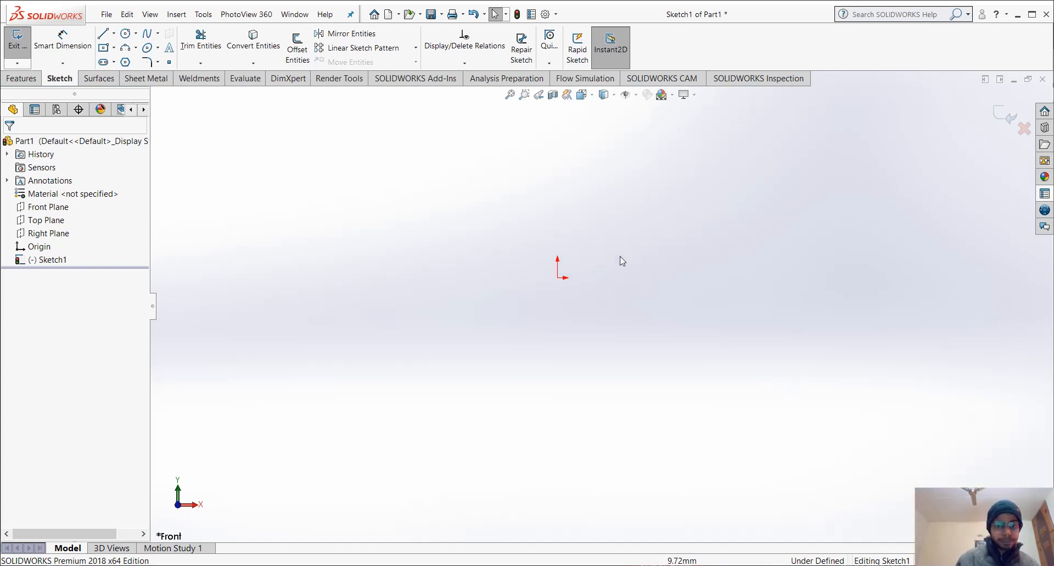
pyautogui.scroll(-2, 579, 237)
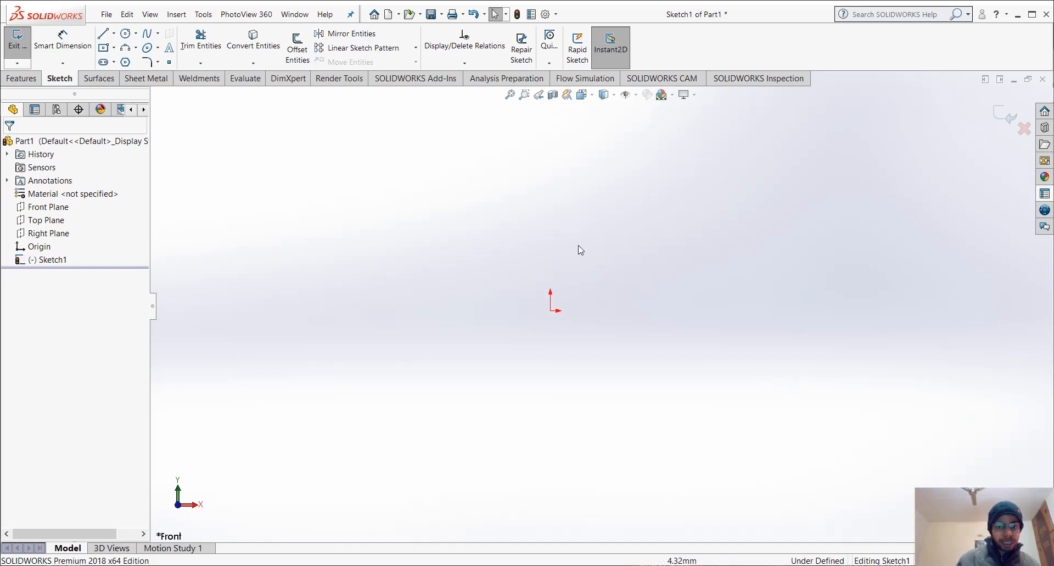
pyautogui.click(125, 34)
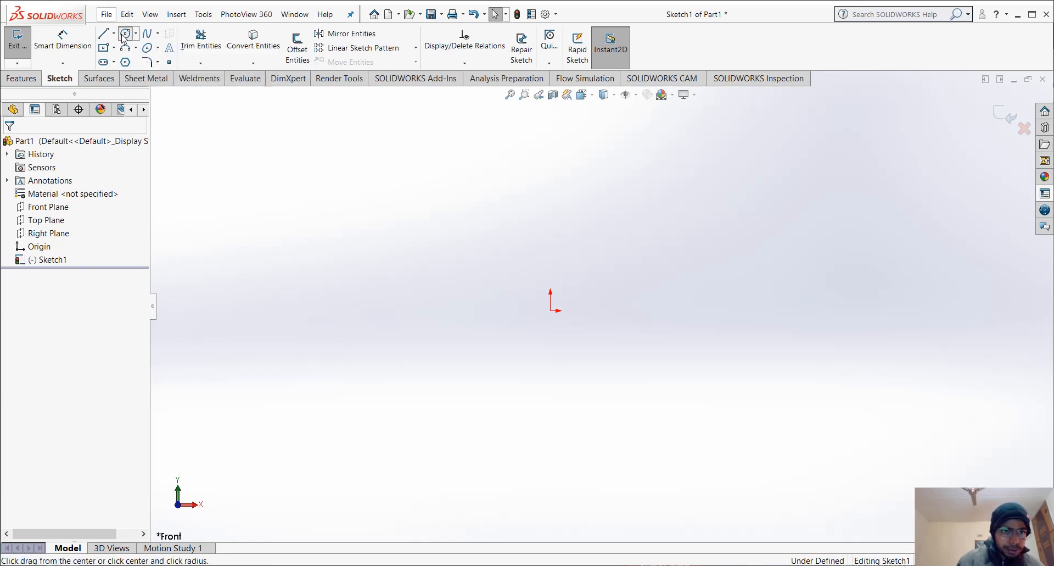
pyautogui.click(551, 310)
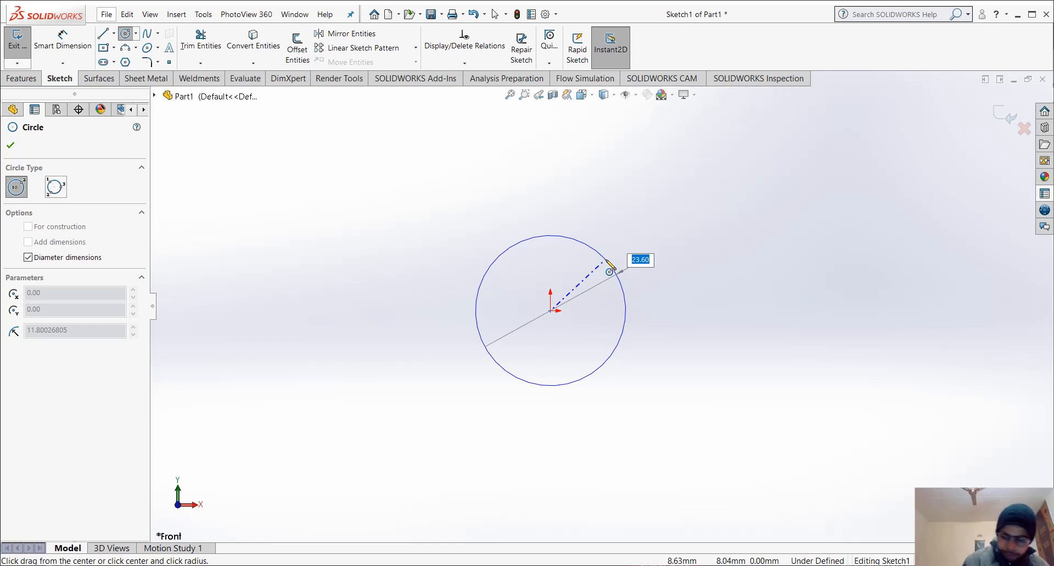
pyautogui.write('1.75')
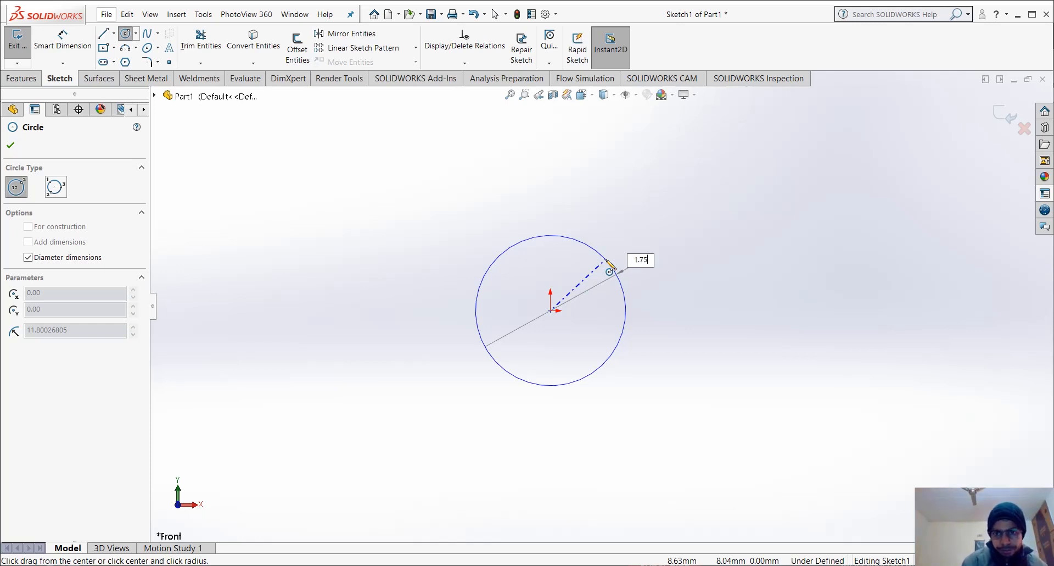
pyautogui.press('Return')
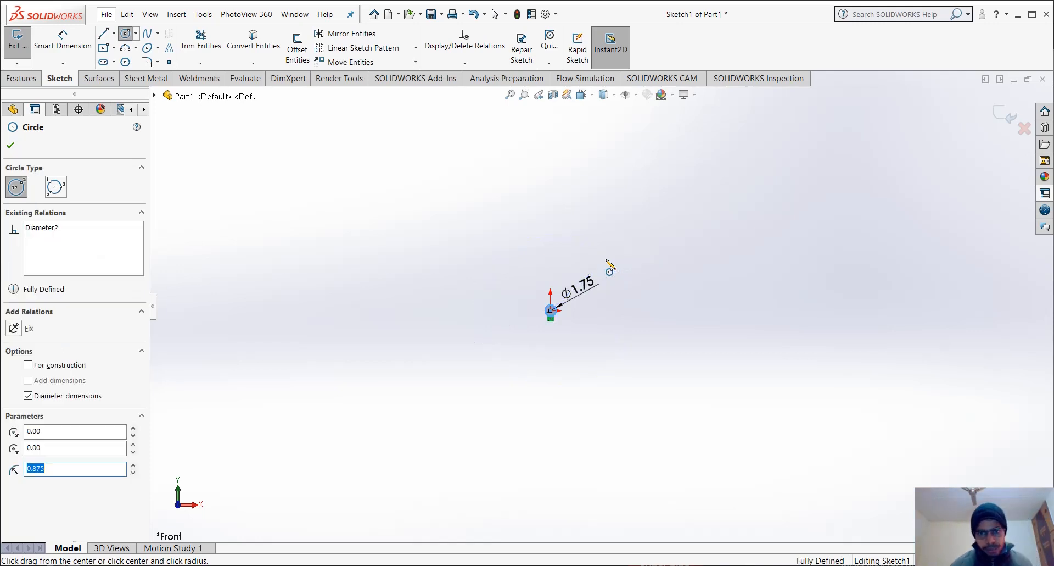
pyautogui.scroll(-10, 611, 268)
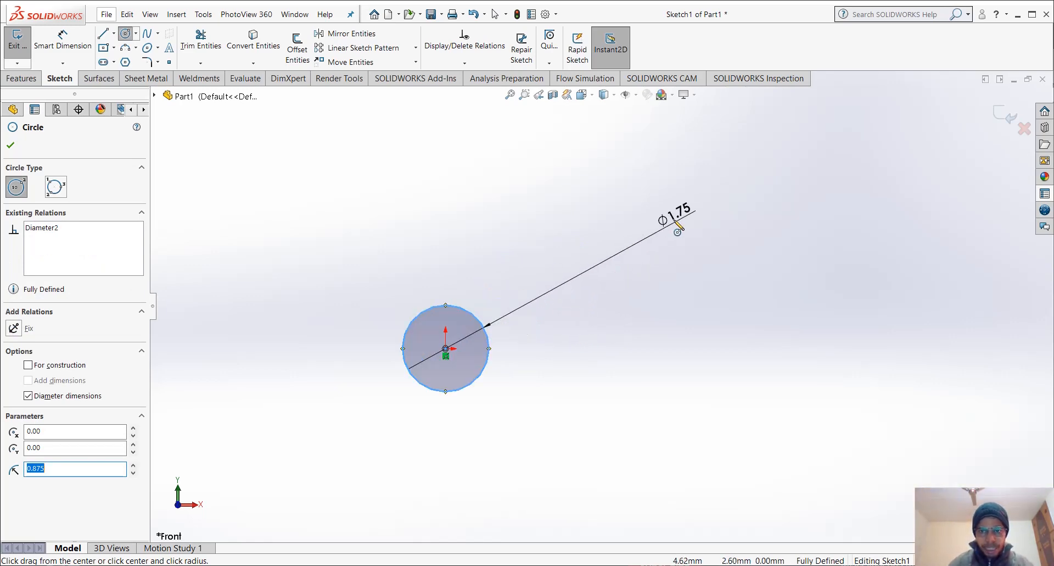
pyautogui.click(679, 219)
pyautogui.click(565, 293)
pyautogui.press('Escape')
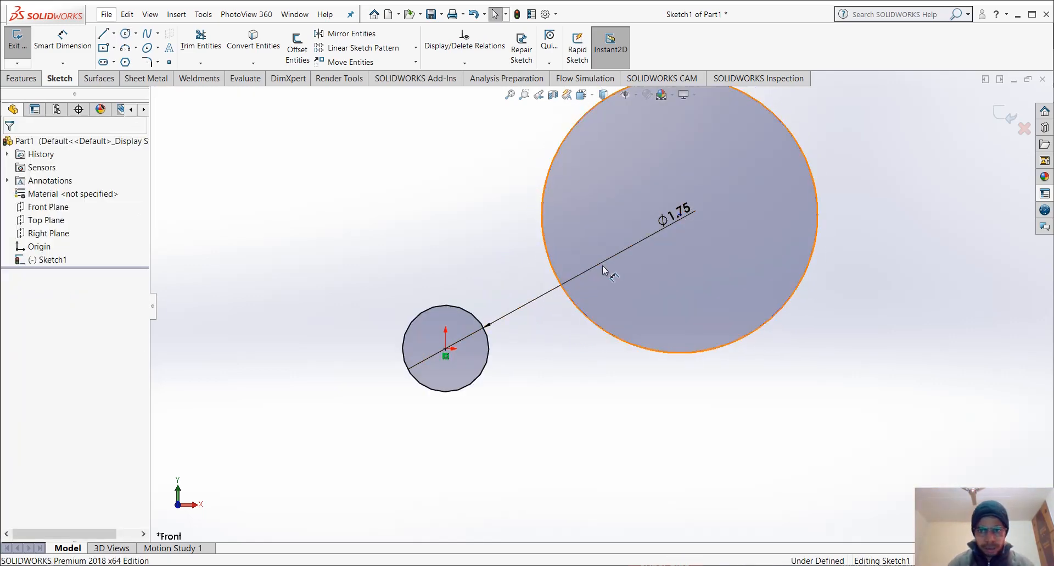
pyautogui.hotkey('ctrl', 'z')
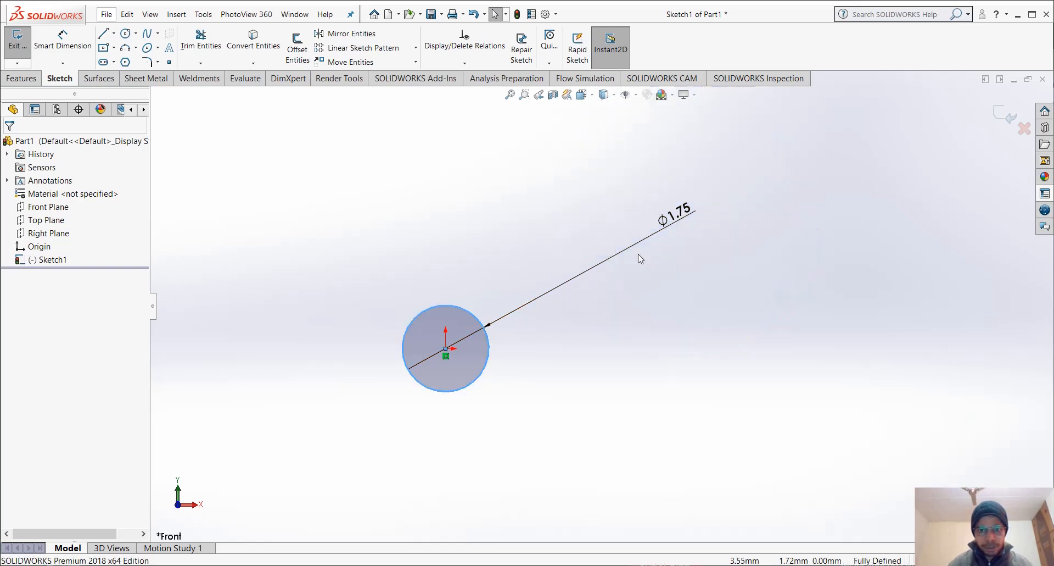
pyautogui.press('Delete')
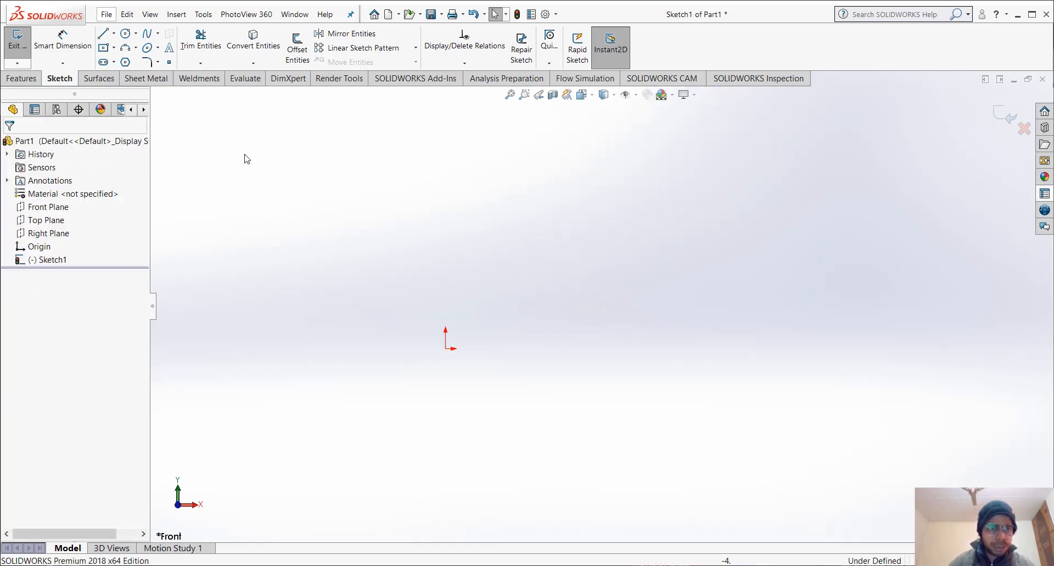
# Sketch a circle about 2.2 mm in diameter centred on the origin
pyautogui.click(125, 33)
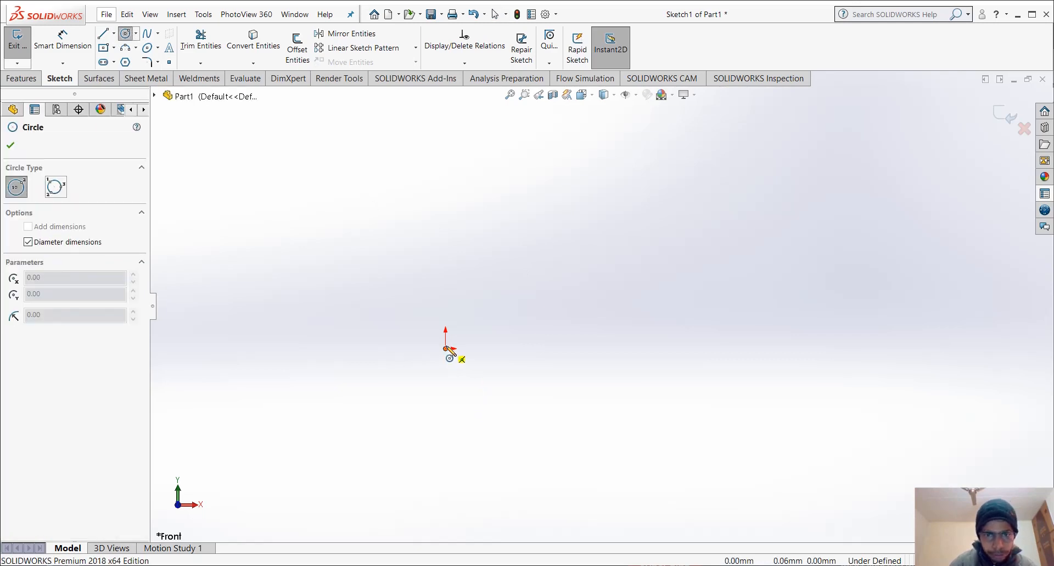
pyautogui.moveTo(446, 349); pyautogui.dragTo(499, 346)
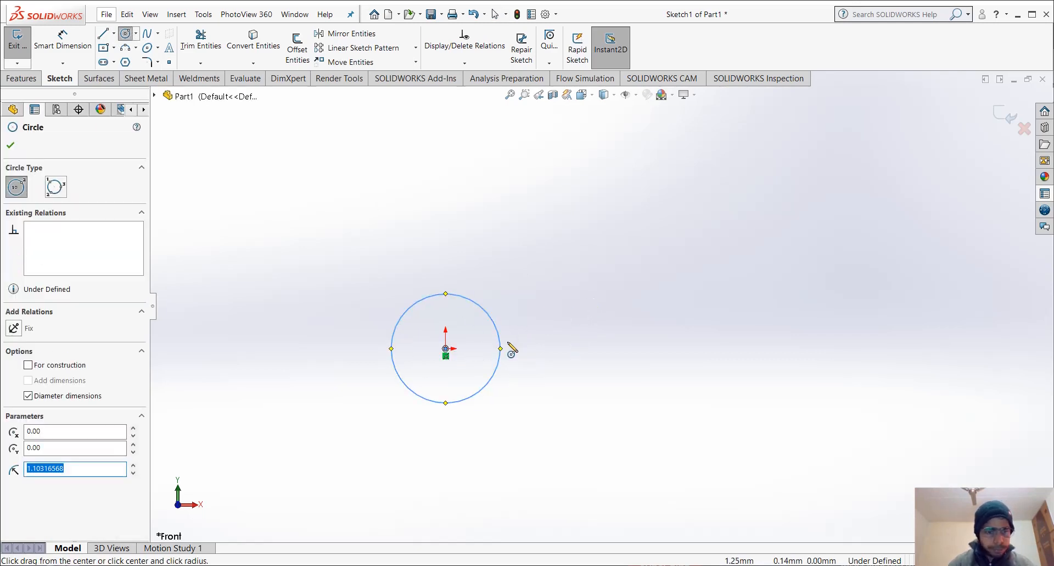
pyautogui.press('Escape')
# Dimension the circle's diameter as 1.75 mm
pyautogui.click(63, 41)
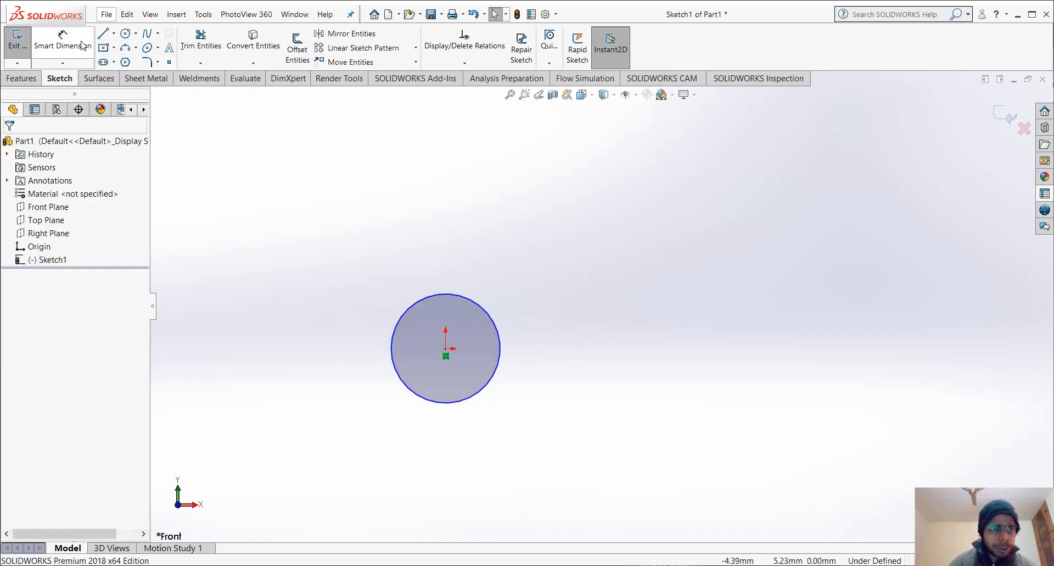
pyautogui.click(490, 317)
pyautogui.click(560, 271)
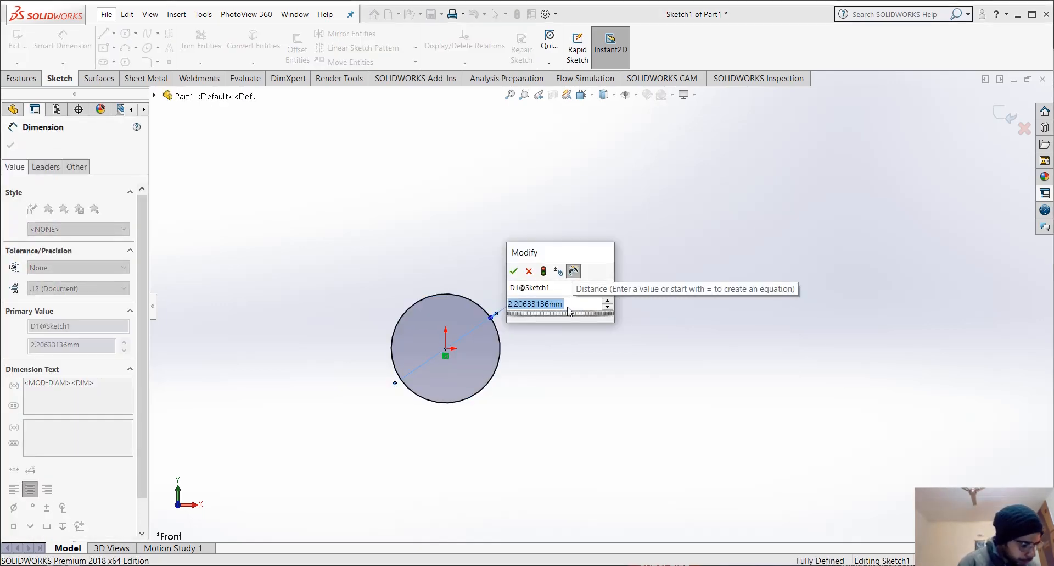
pyautogui.write('1.7')
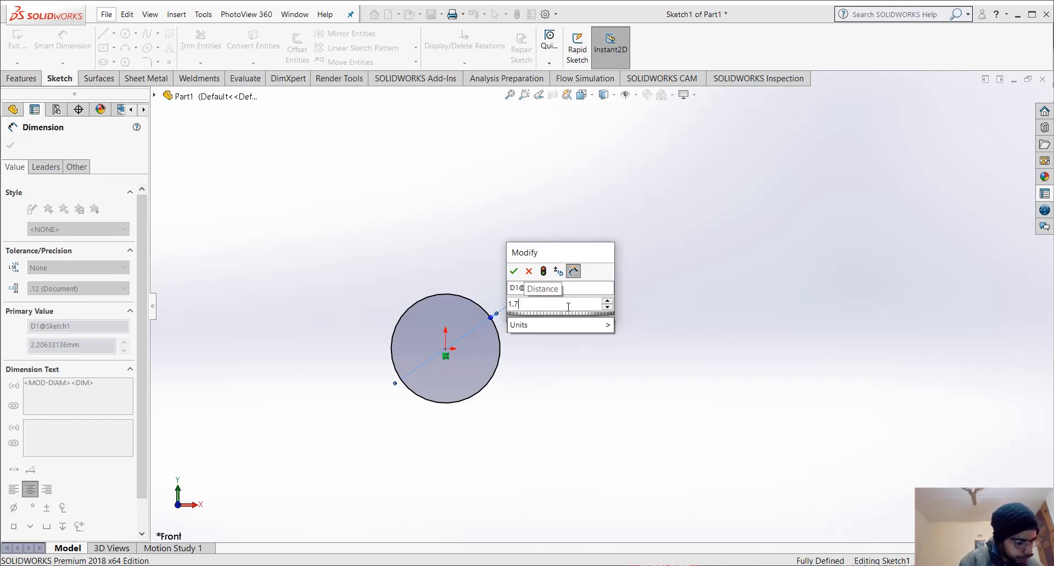
pyautogui.write('5')
pyautogui.press('Return')
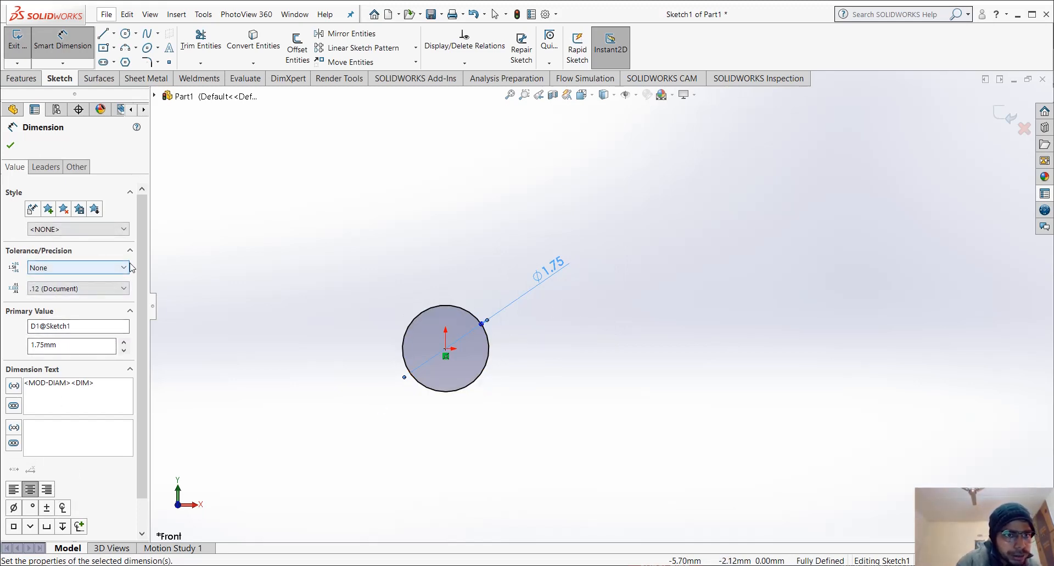
pyautogui.press('Escape')
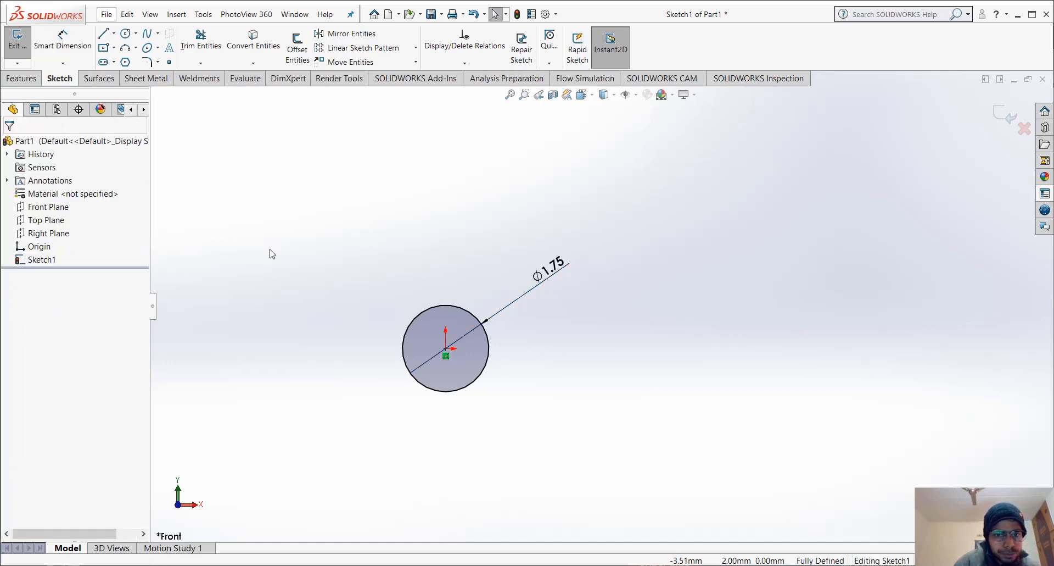
# Move the circle's diameter dimension closer to its edge, and look through the dimension's value, leader and other properties
pyautogui.click(551, 272)
pyautogui.moveTo(552, 272); pyautogui.dragTo(514, 296)
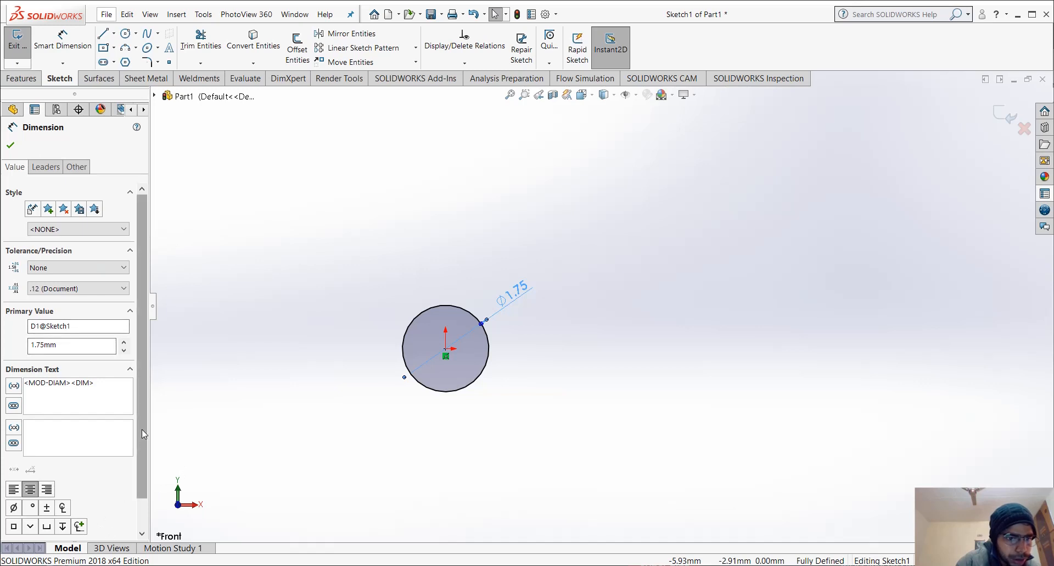
pyautogui.moveTo(141, 428); pyautogui.dragTo(140, 478)
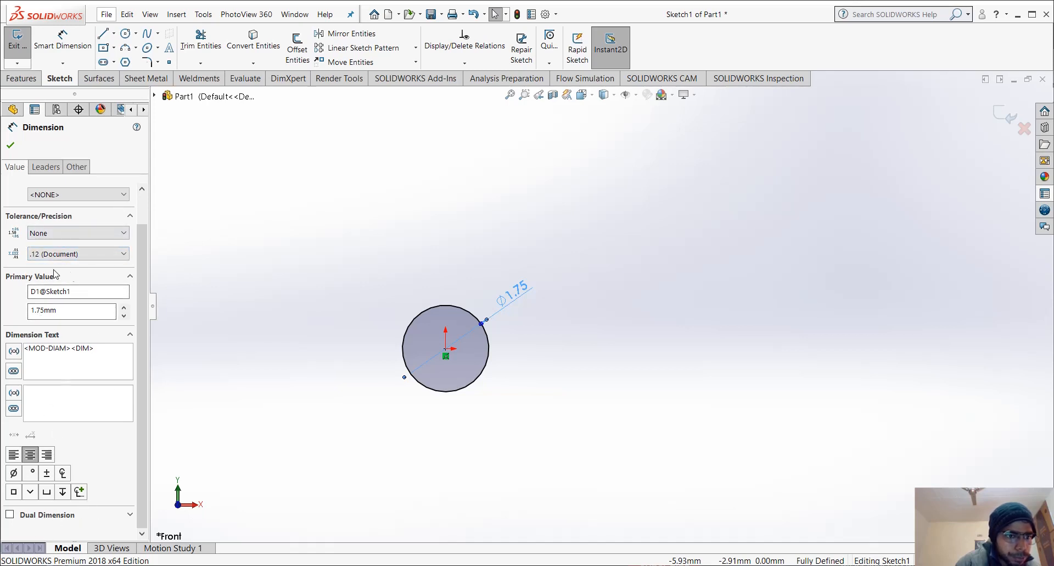
pyautogui.click(45, 167)
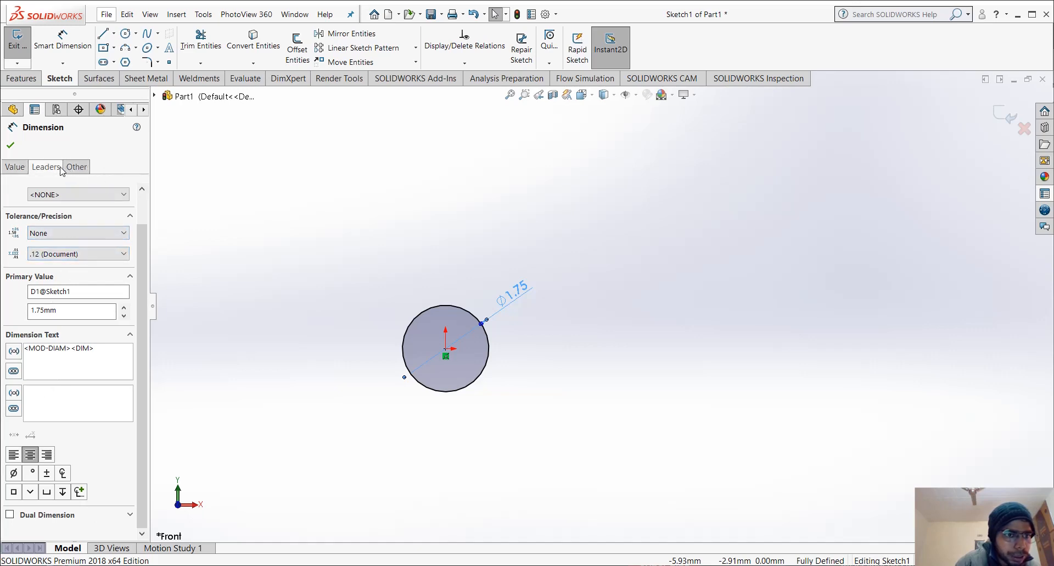
pyautogui.click(76, 169)
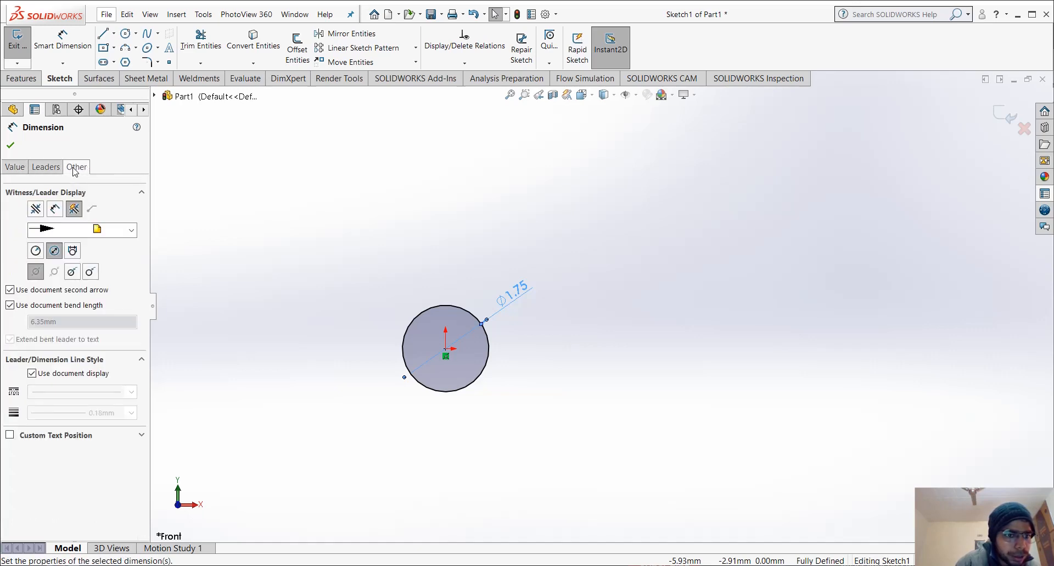
pyautogui.click(15, 167)
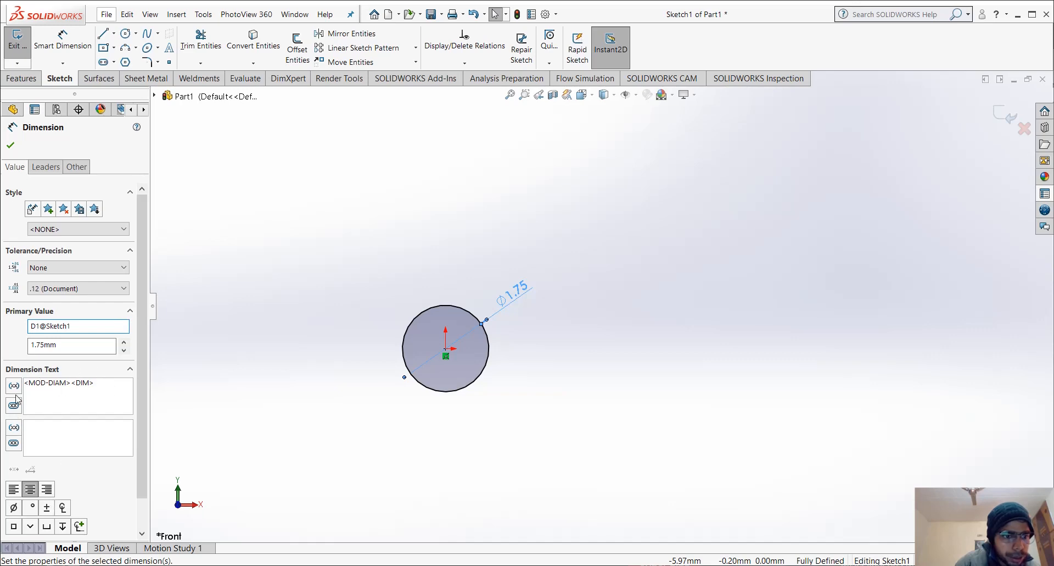
pyautogui.click(505, 307)
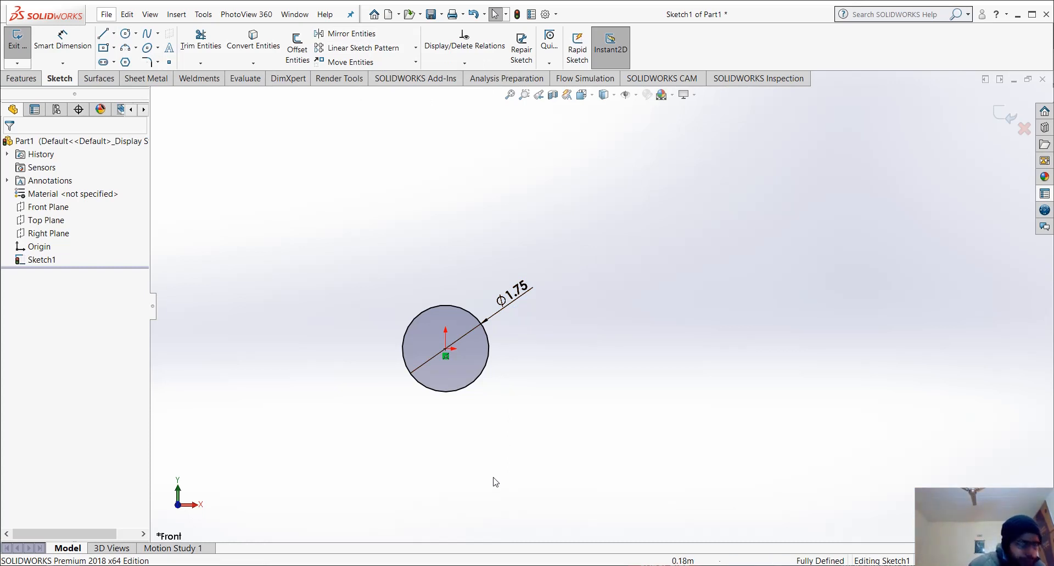
# Sketch a second circle with a 1.125 mm diameter, centred on the origin inside the first one
pyautogui.click(125, 34)
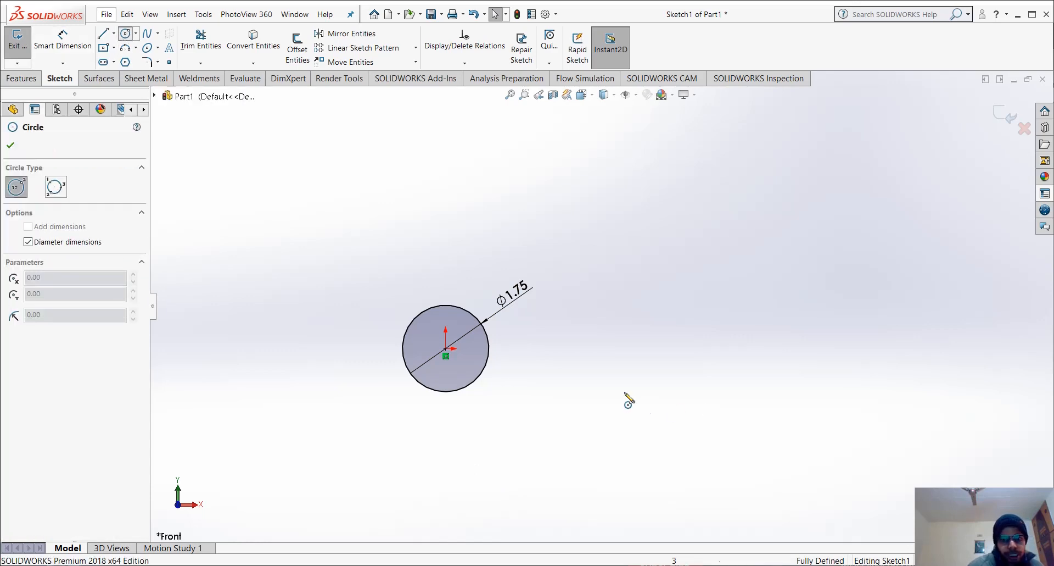
pyautogui.click(445, 348)
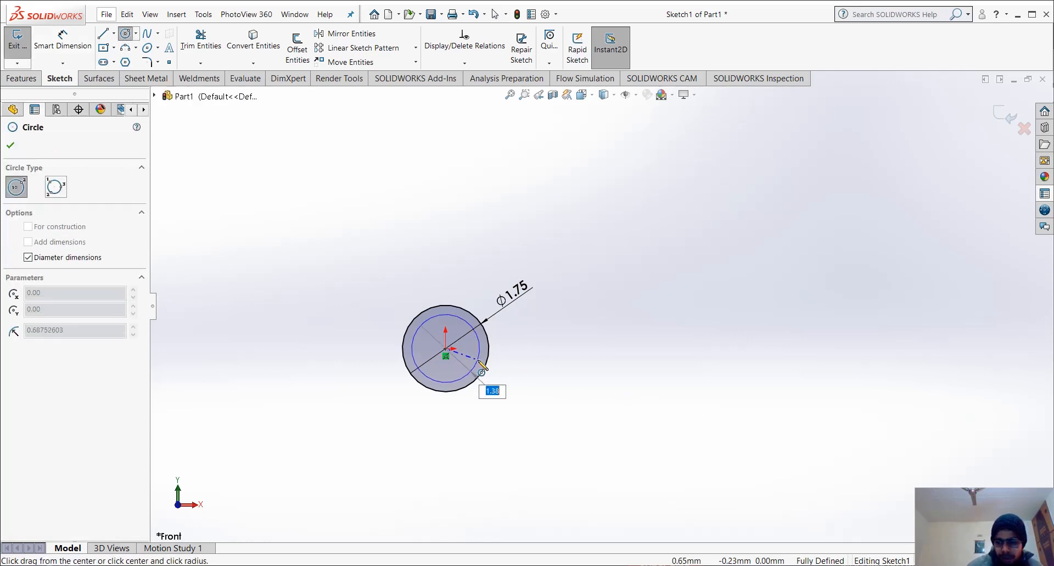
pyautogui.press('Return')
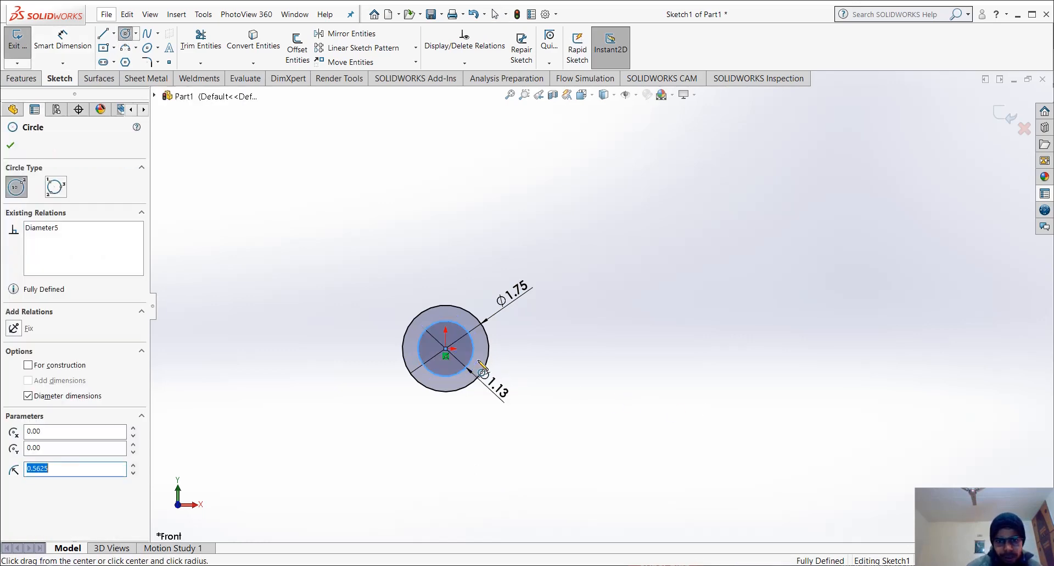
pyautogui.scroll(-1, 502, 398)
pyautogui.scroll(-2, 502, 390)
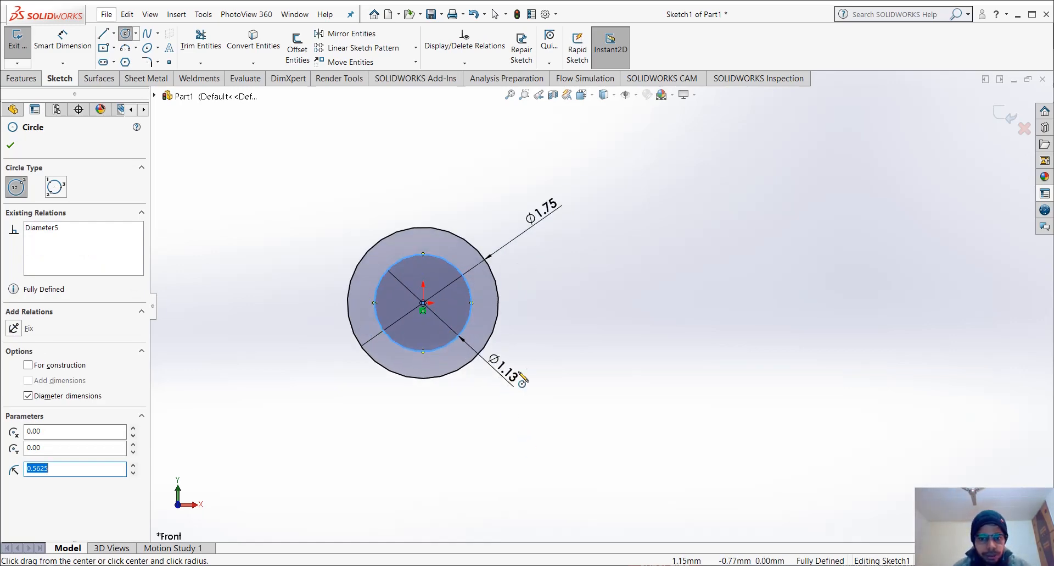
pyautogui.press('Escape')
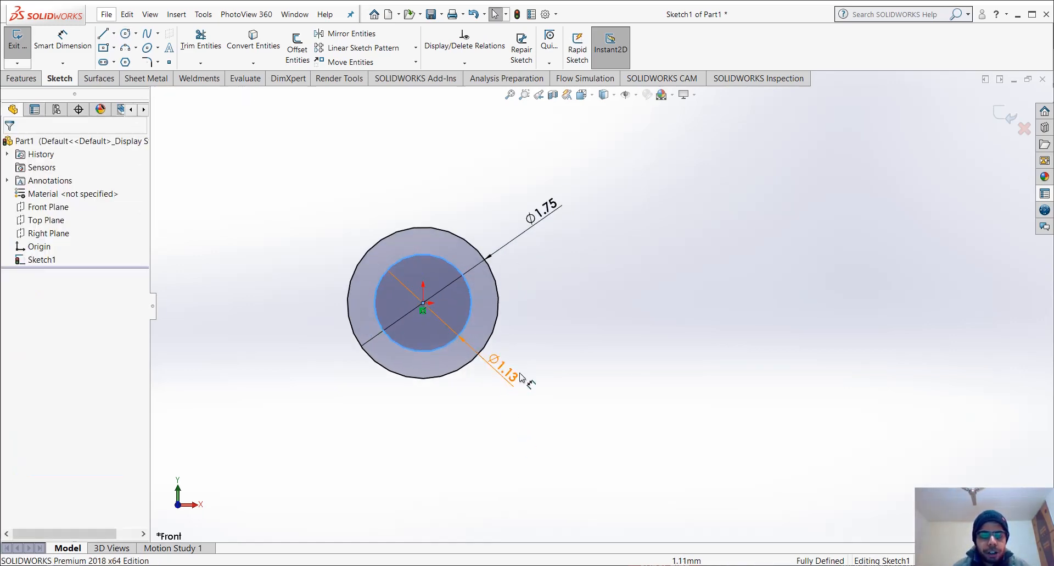
# Select the inner circle's diameter dimension and clear the selection, and view the general system options without changing them
pyautogui.click(511, 375)
pyautogui.click(609, 285)
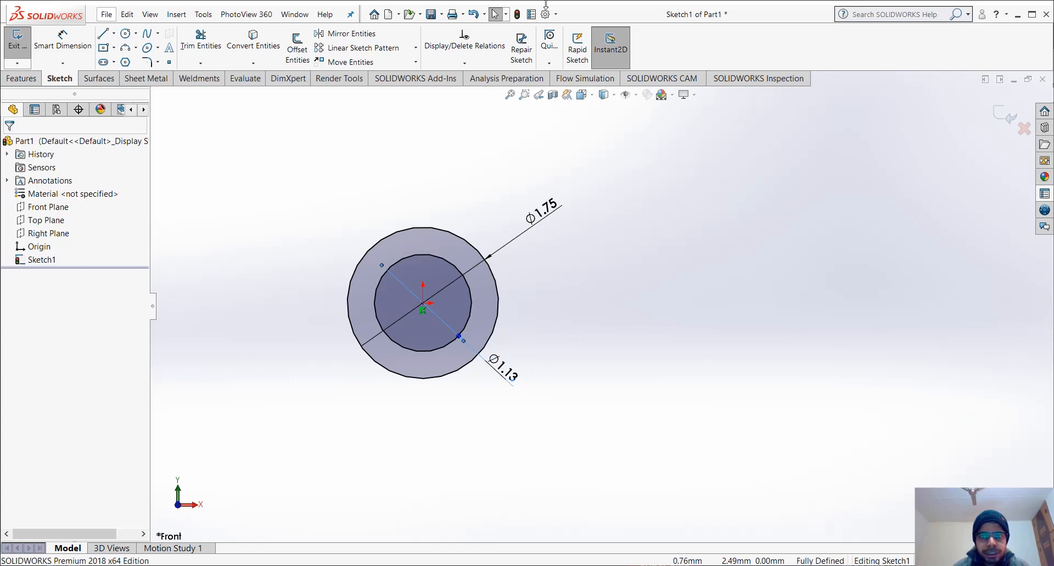
pyautogui.click(547, 15)
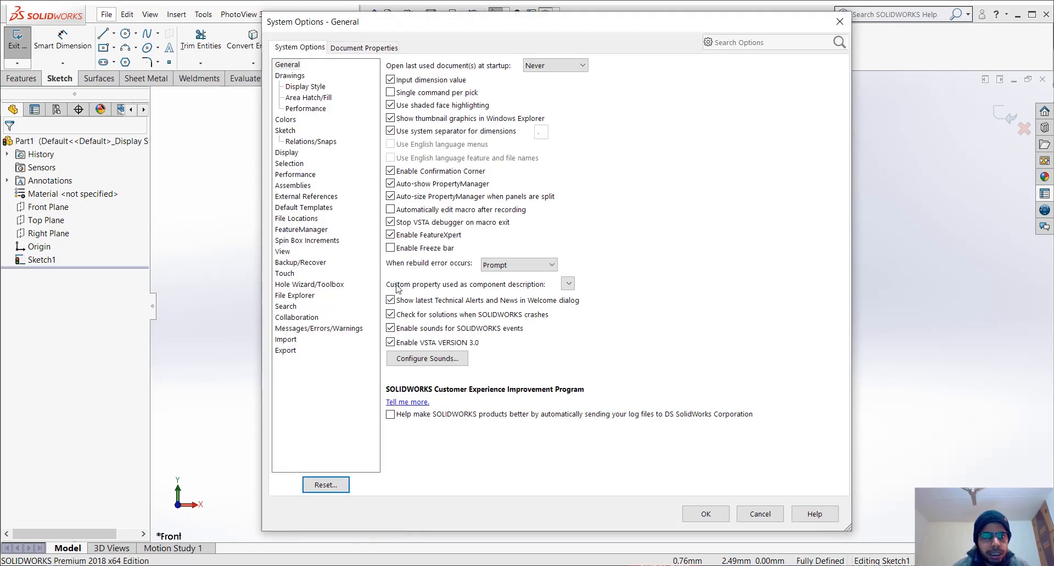
pyautogui.click(844, 22)
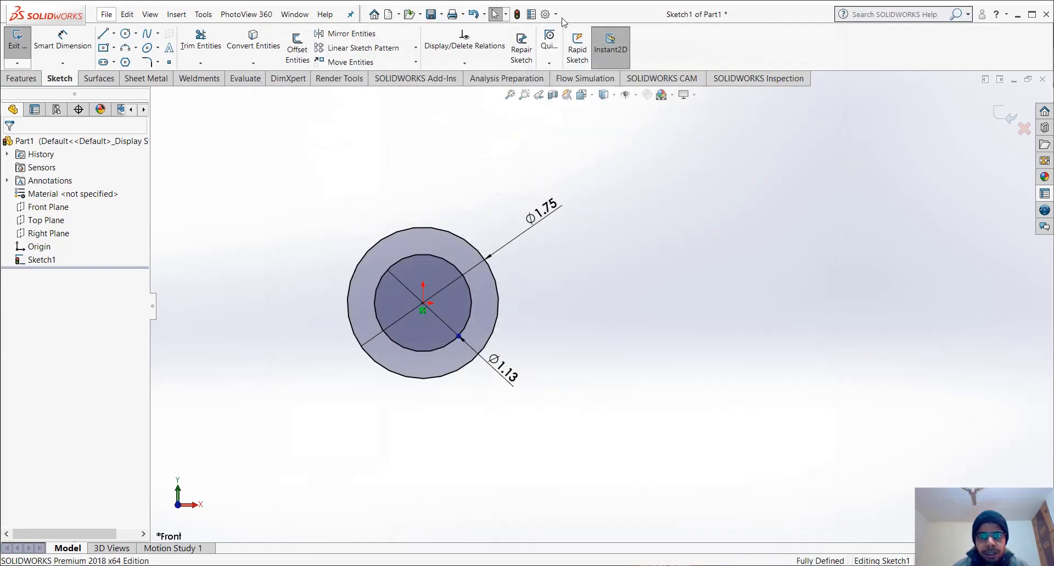
# Look through the system and document option pages, and set the document's primary dimension precision to three decimal places (.123)
pyautogui.click(548, 15)
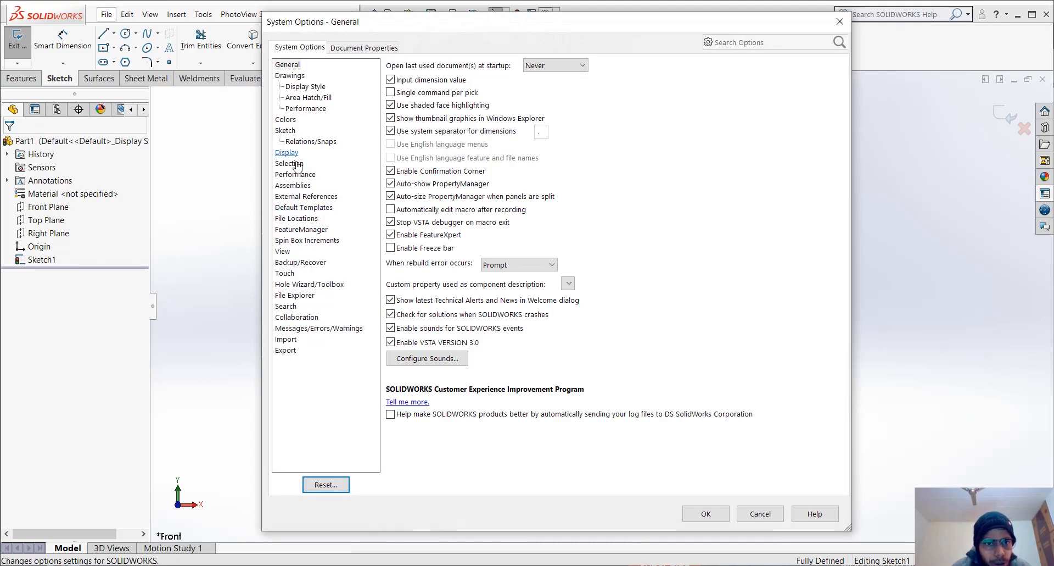
pyautogui.click(290, 132)
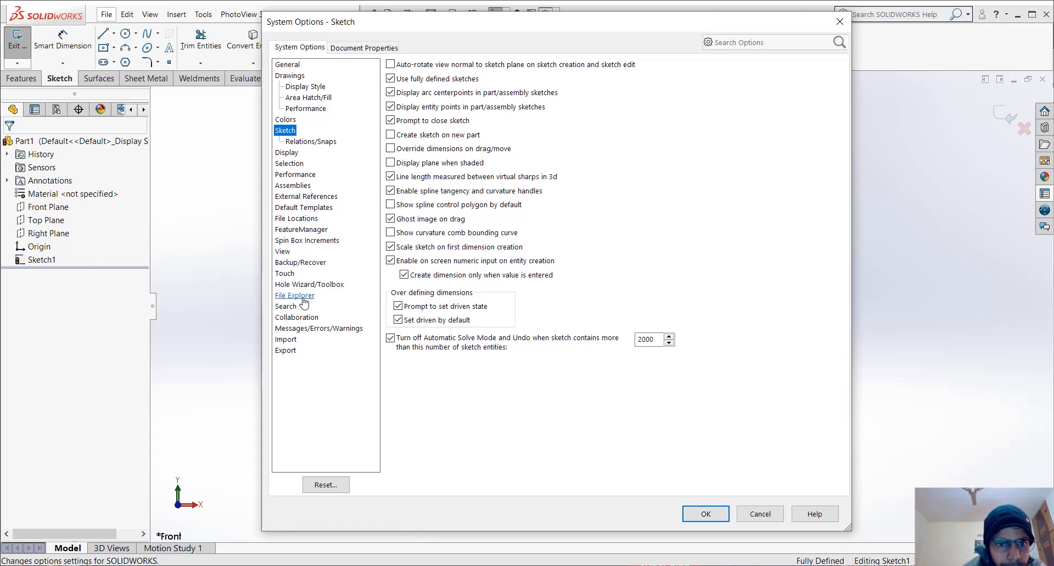
pyautogui.click(287, 153)
pyautogui.click(362, 48)
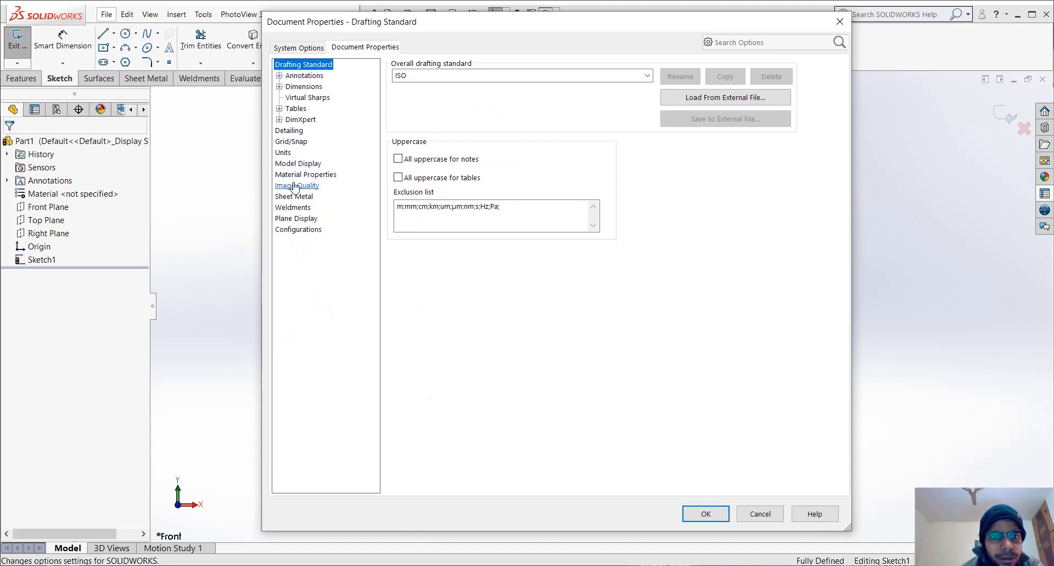
pyautogui.click(295, 132)
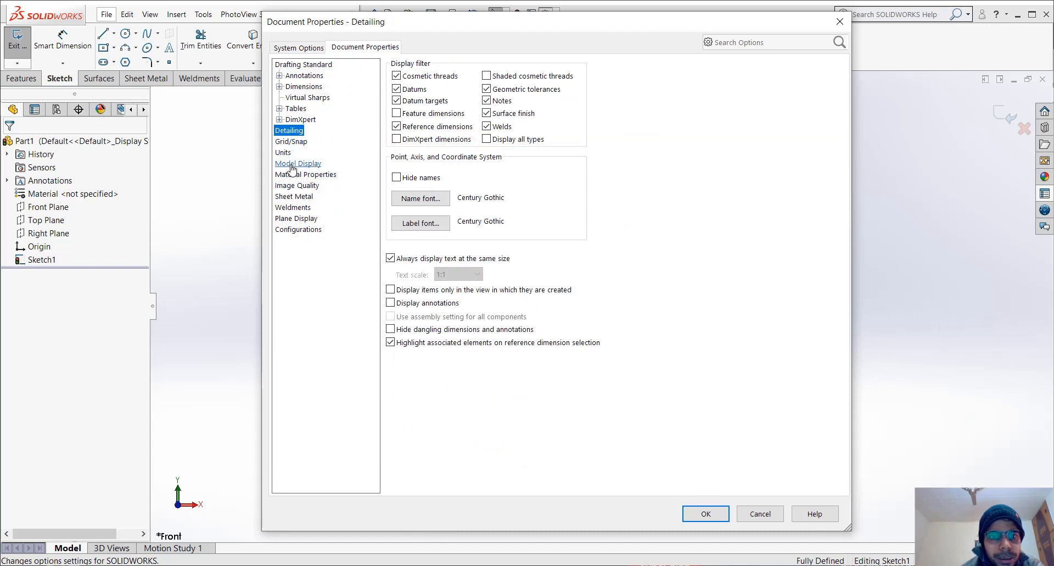
pyautogui.click(297, 230)
pyautogui.click(297, 164)
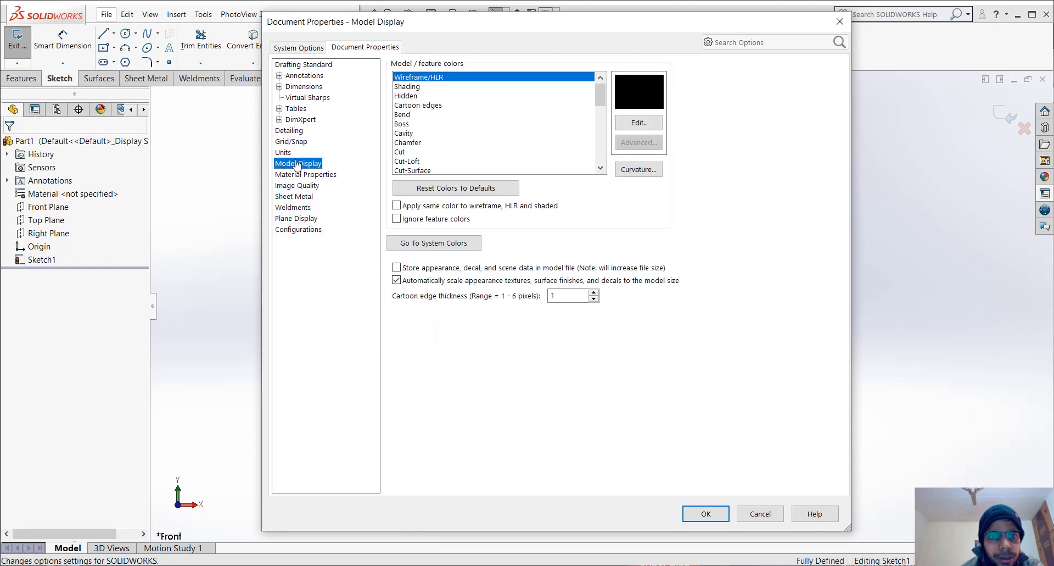
pyautogui.click(308, 76)
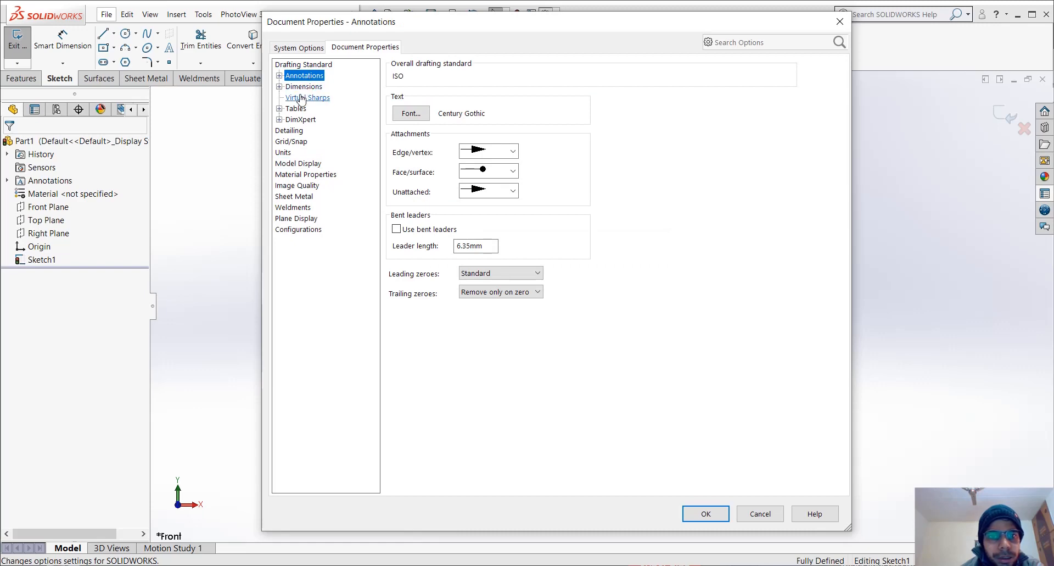
pyautogui.click(302, 87)
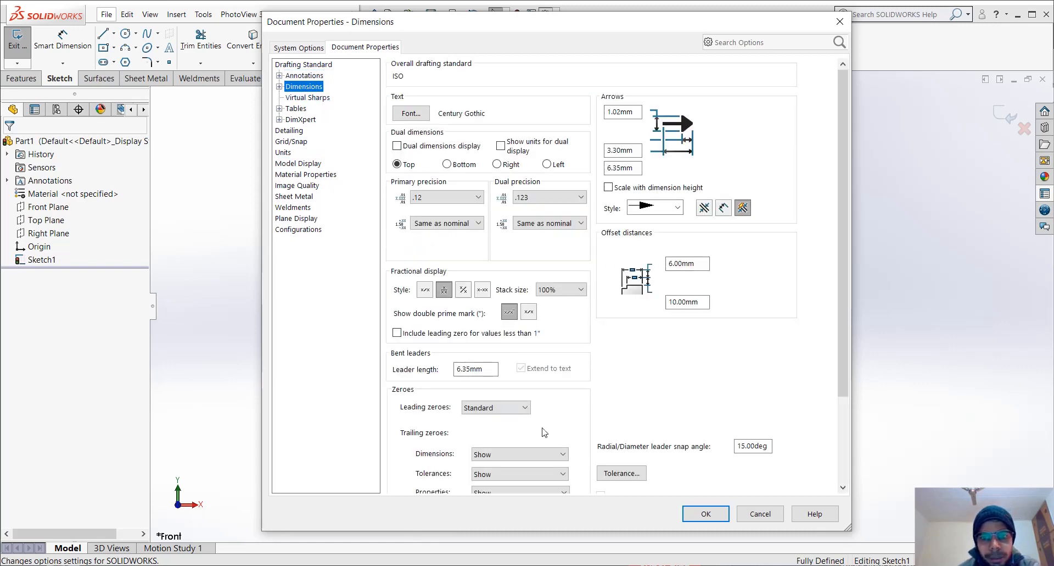
pyautogui.click(448, 198)
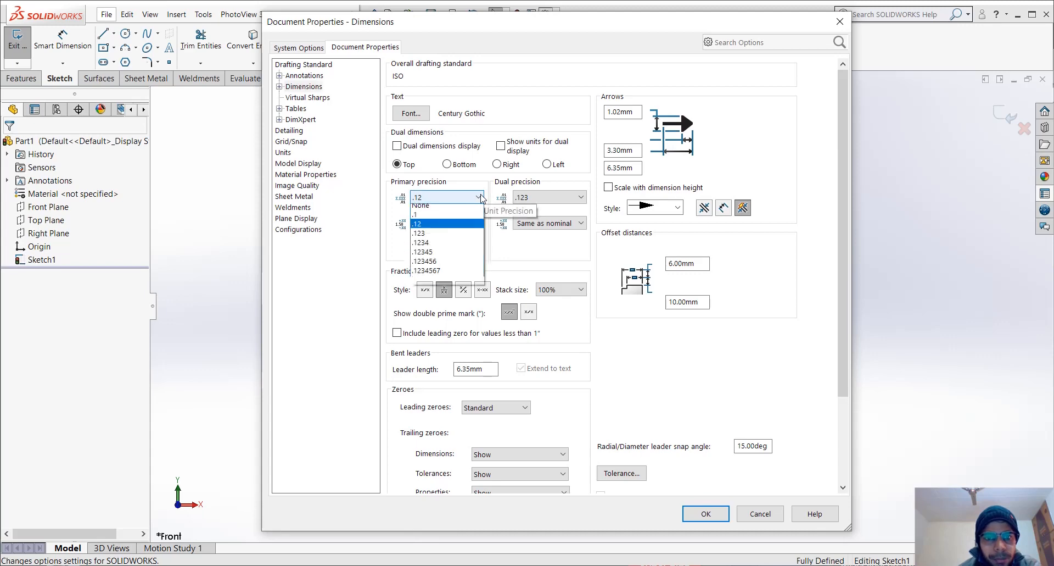
pyautogui.click(423, 237)
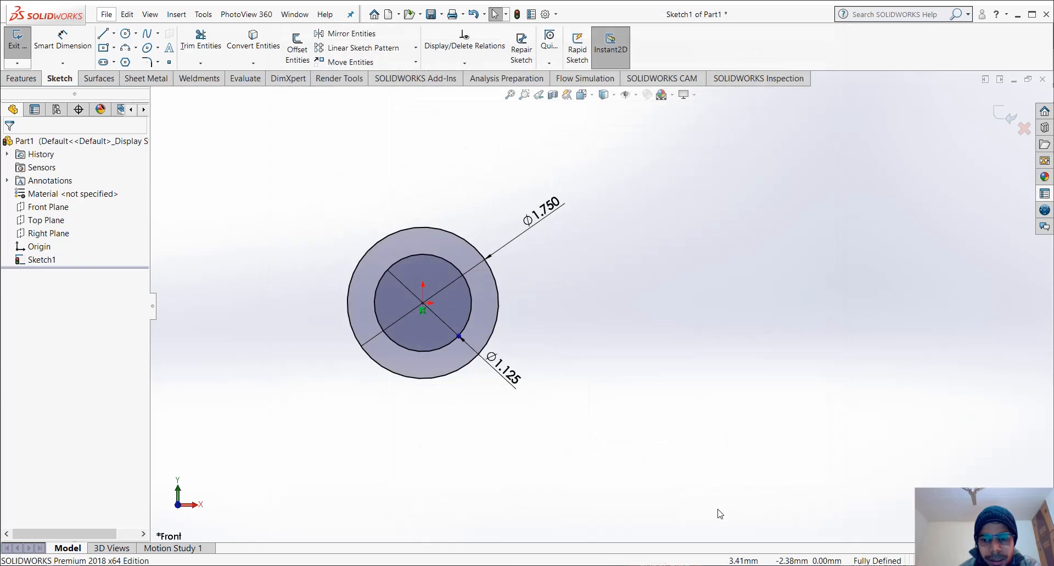
pyautogui.click(716, 514)
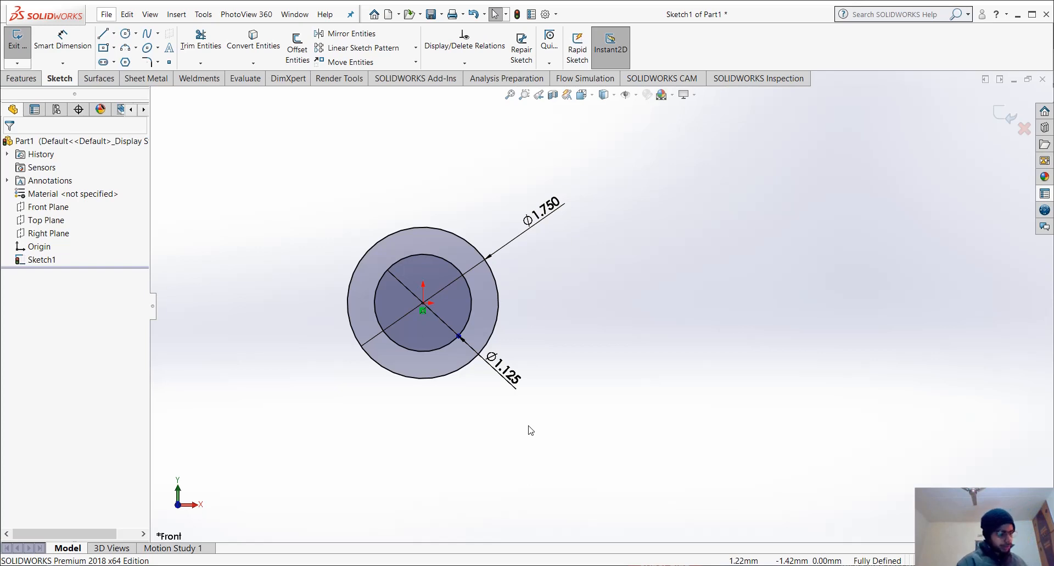
# Sketch a separate 0.75 mm diameter circle above and to the left of the concentric circles, and turn off the diameter dimensions option
pyautogui.scroll(3, 598, 306)
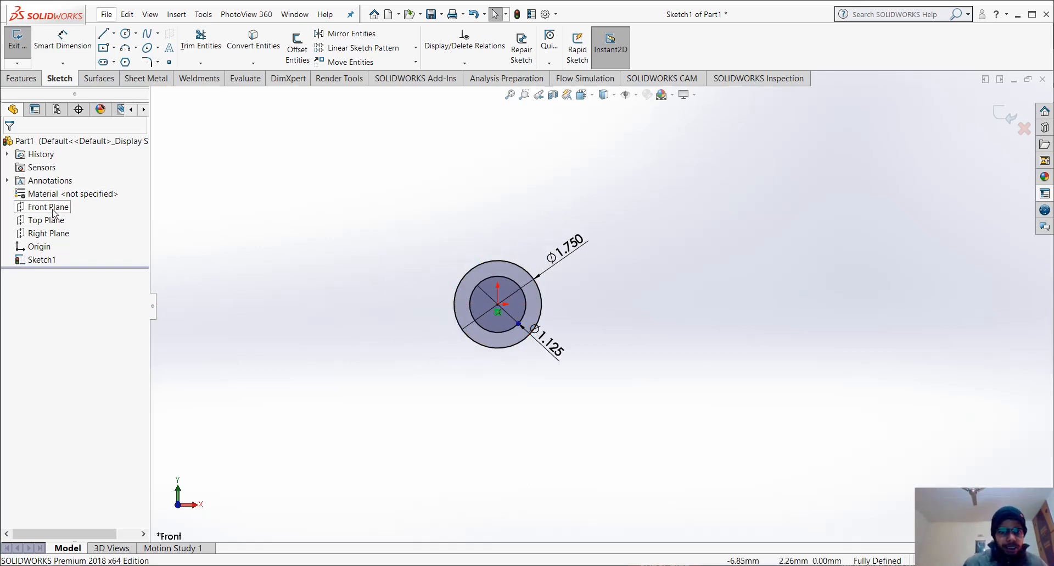
pyautogui.scroll(-1, 572, 293)
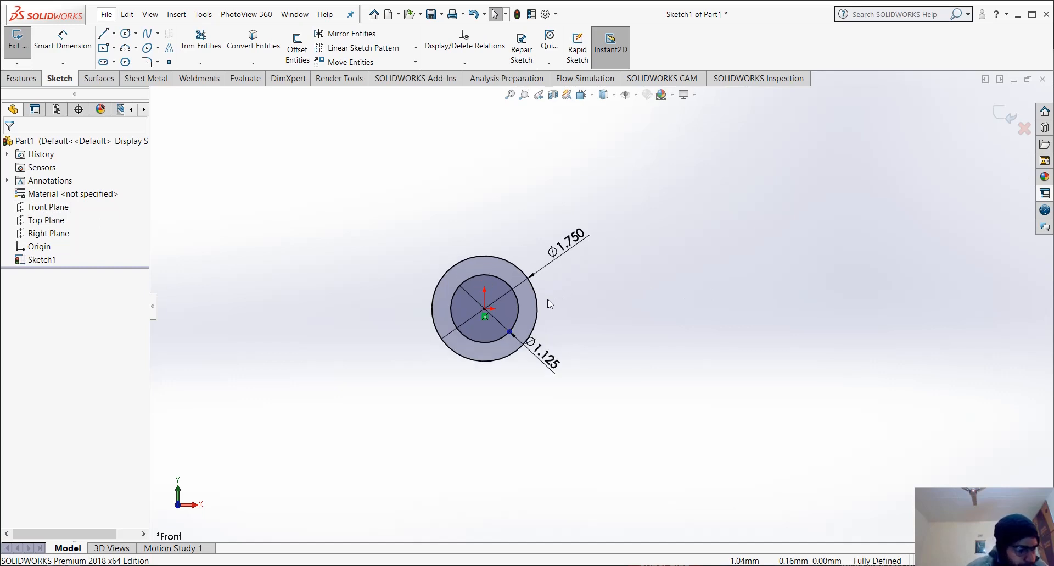
pyautogui.scroll(2, 550, 304)
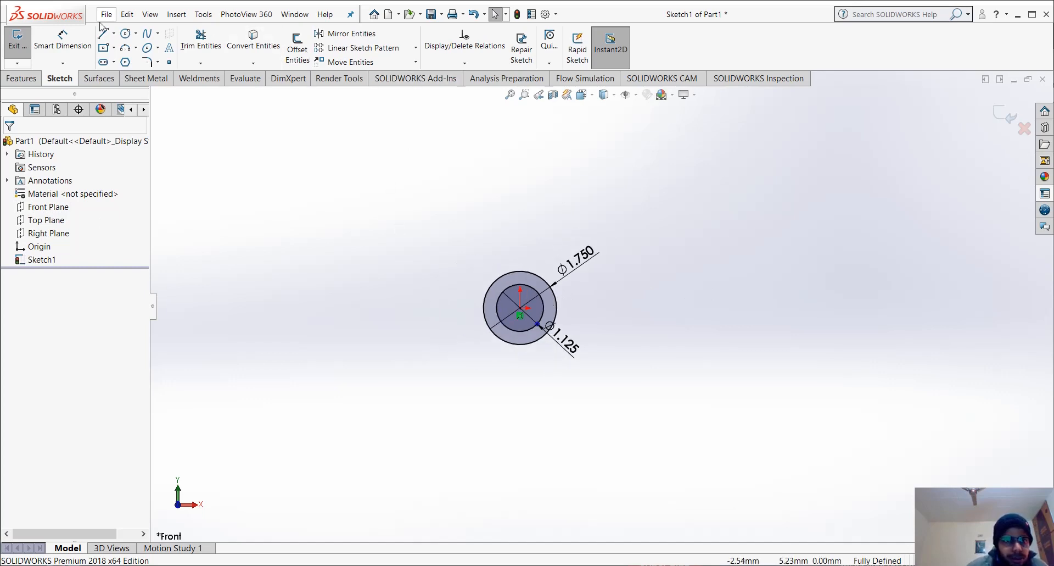
pyautogui.click(125, 33)
pyautogui.click(469, 185)
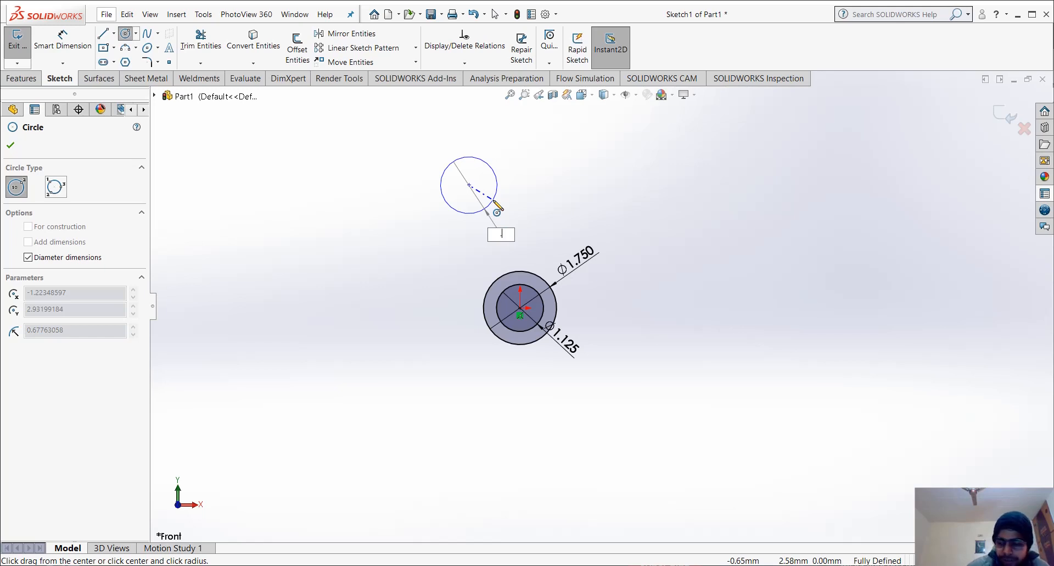
pyautogui.press('Return')
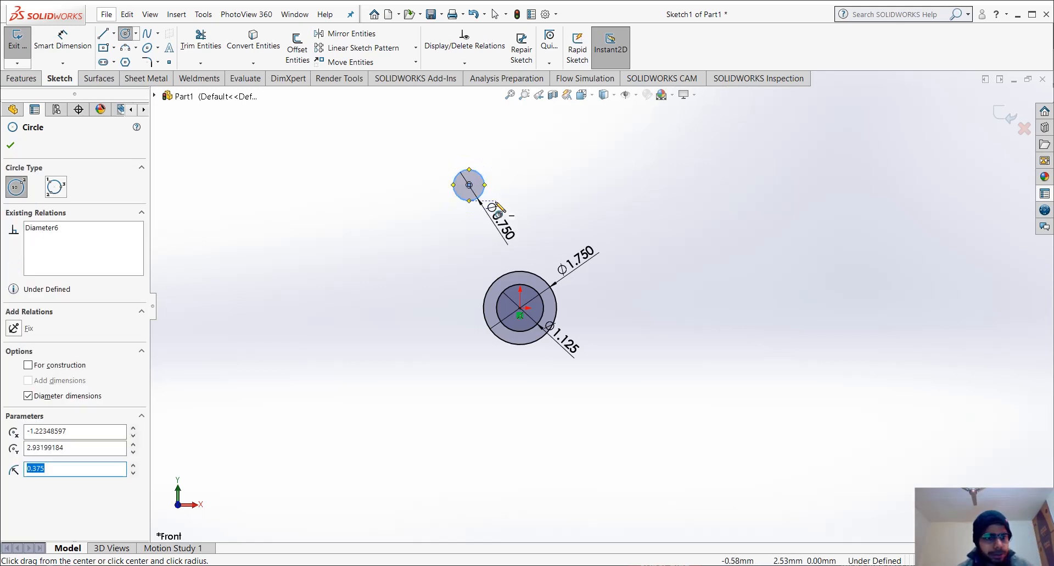
pyautogui.click(28, 396)
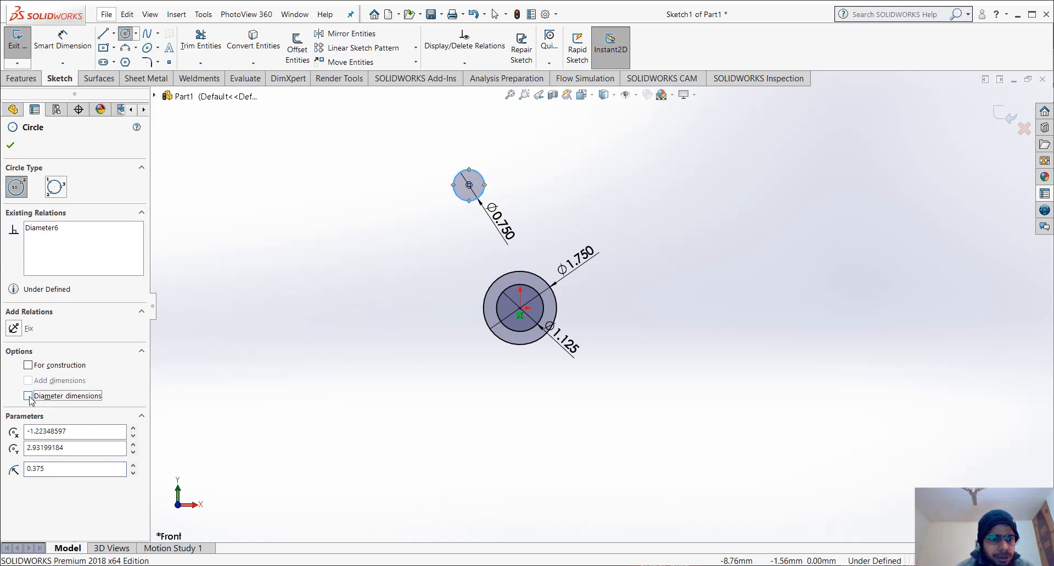
pyautogui.press('Escape')
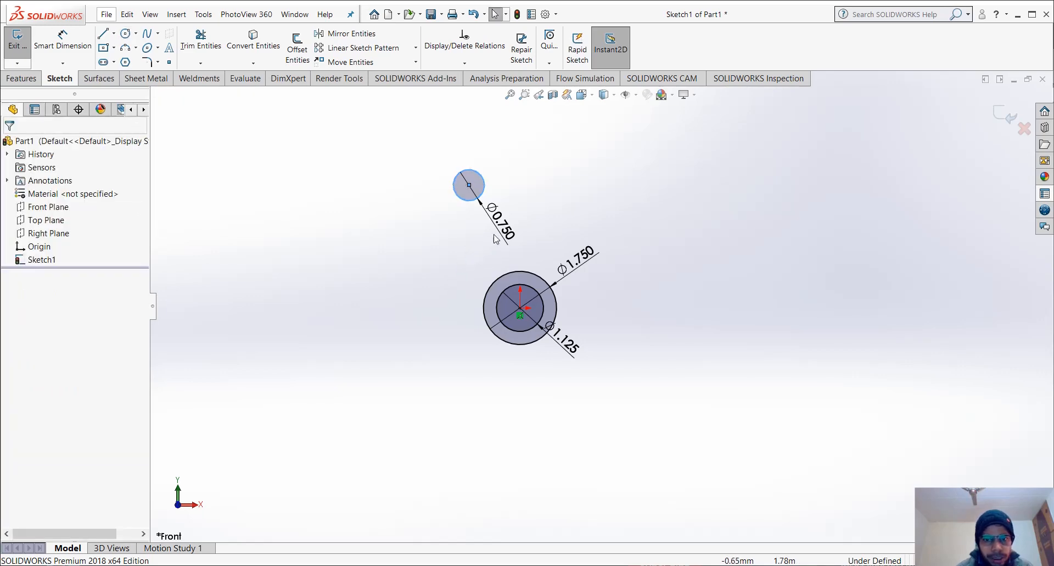
# Delete the diameter dimension of the small upper circle
pyautogui.click(504, 221)
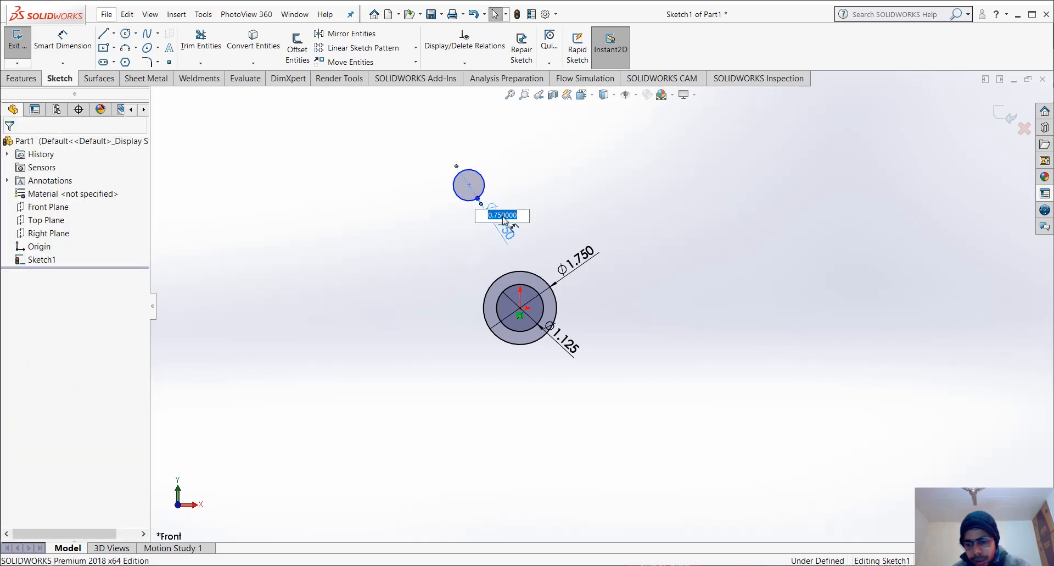
pyautogui.press('BackSpace')
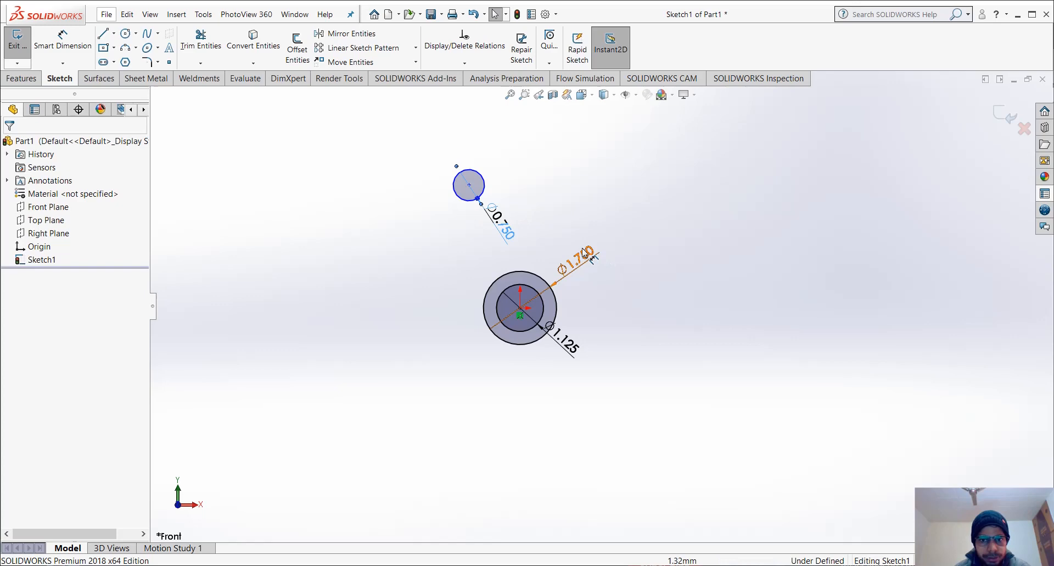
pyautogui.click(508, 226)
pyautogui.press('Delete')
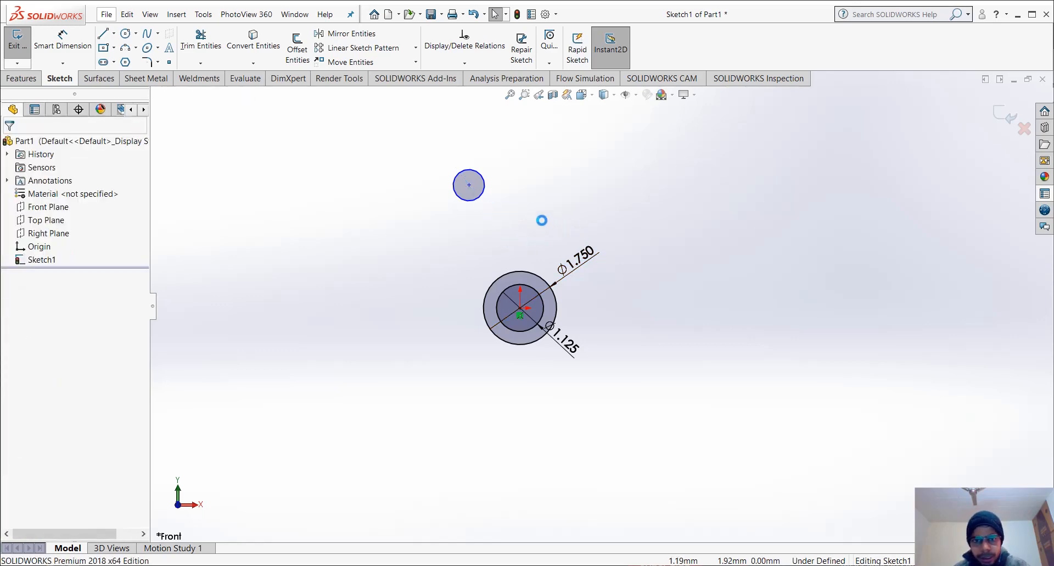
# Dimension the small upper circle's diameter as 0.75 mm and place the dimension to the right of the circle
pyautogui.click(70, 42)
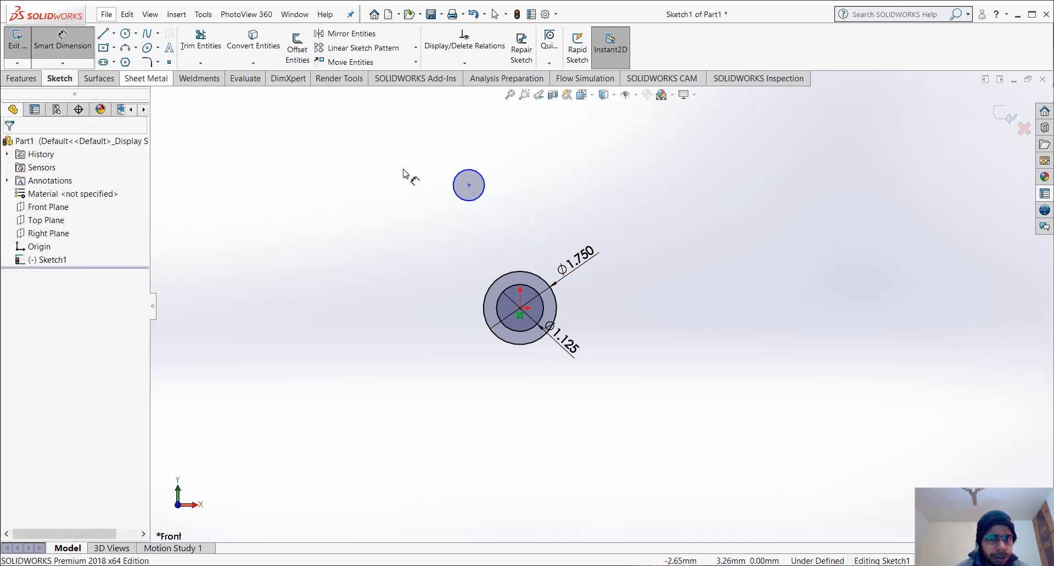
pyautogui.click(462, 197)
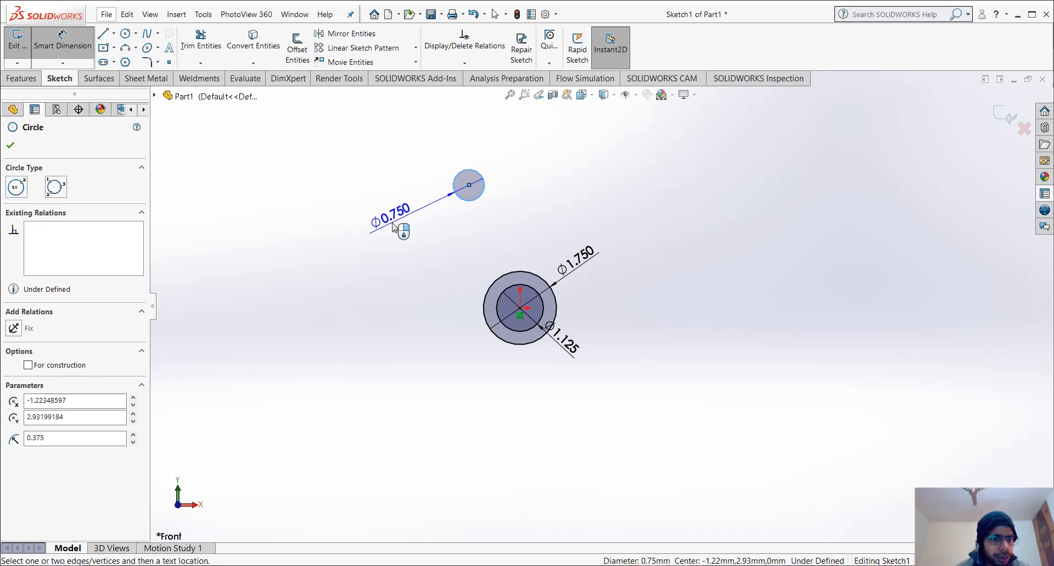
pyautogui.click(400, 228)
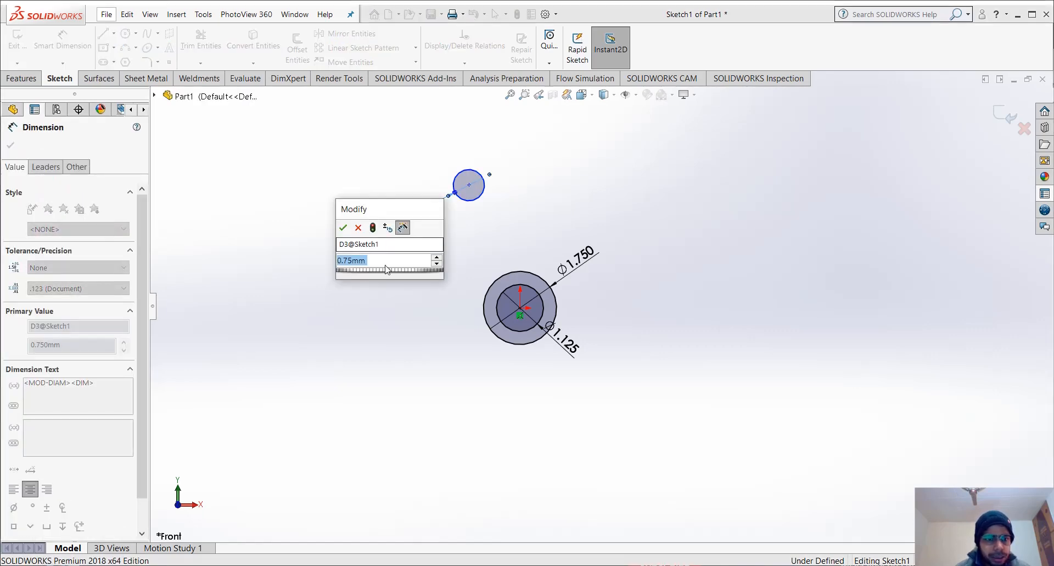
pyautogui.click(343, 228)
pyautogui.press('Escape')
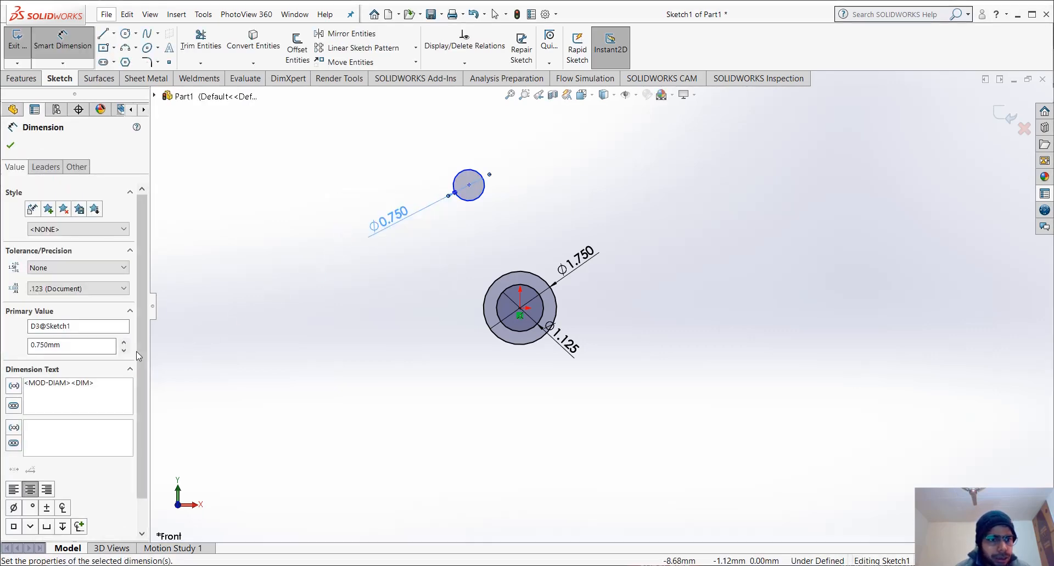
pyautogui.press('Escape')
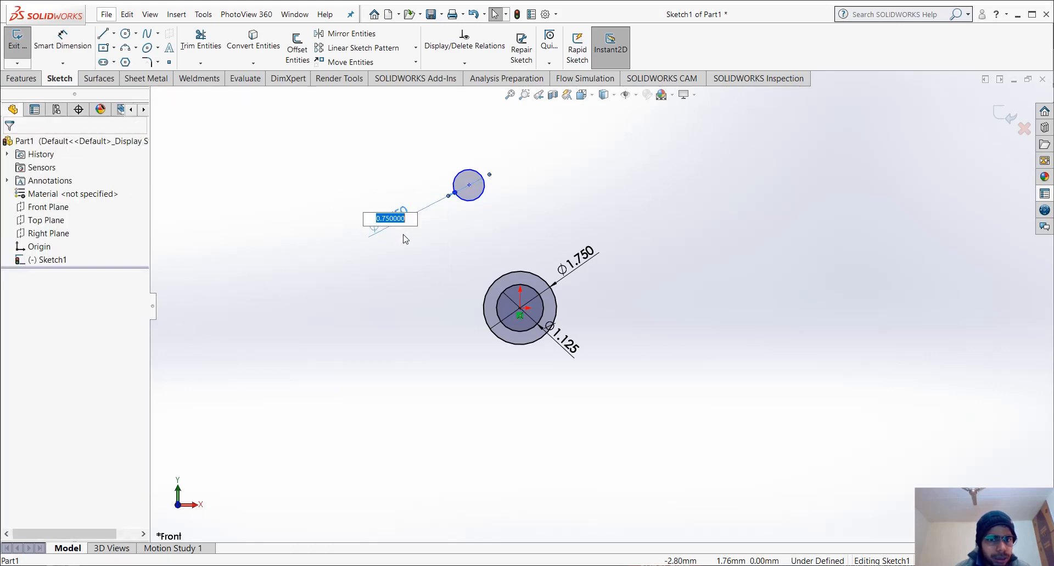
pyautogui.moveTo(393, 217); pyautogui.dragTo(536, 189)
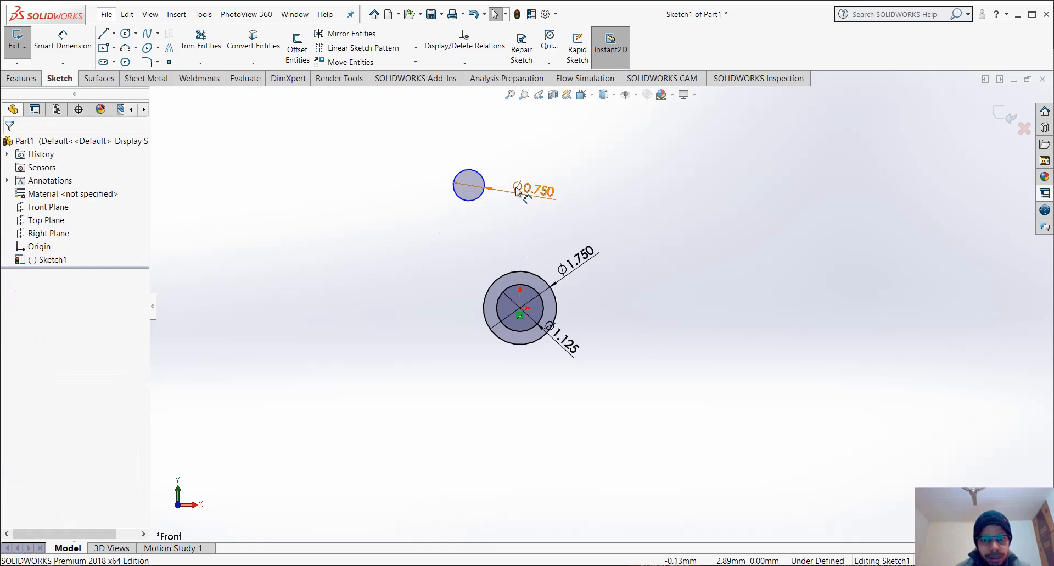
# Look through the full set of commands available for the small circle's diameter dimension, and open its value without changing it
pyautogui.scroll(-2, 502, 154)
pyautogui.click(551, 213)
pyautogui.rightClick(549, 210)
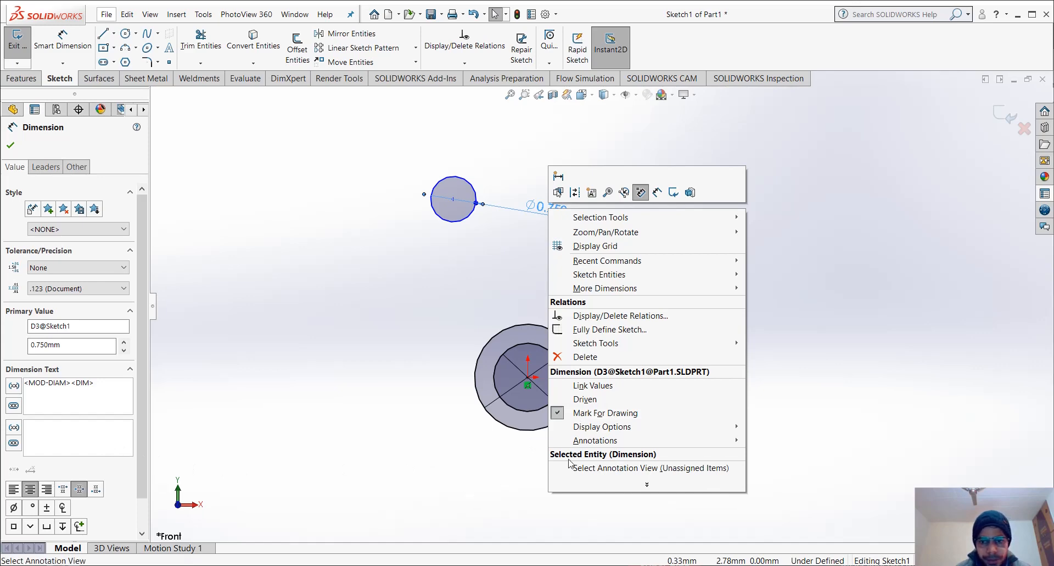
pyautogui.click(647, 484)
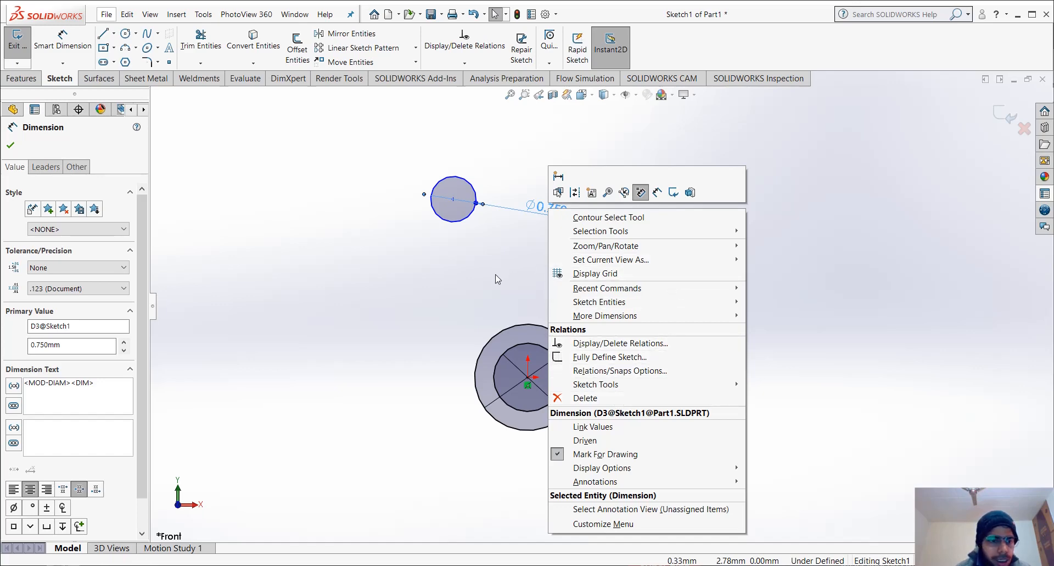
pyautogui.click(516, 134)
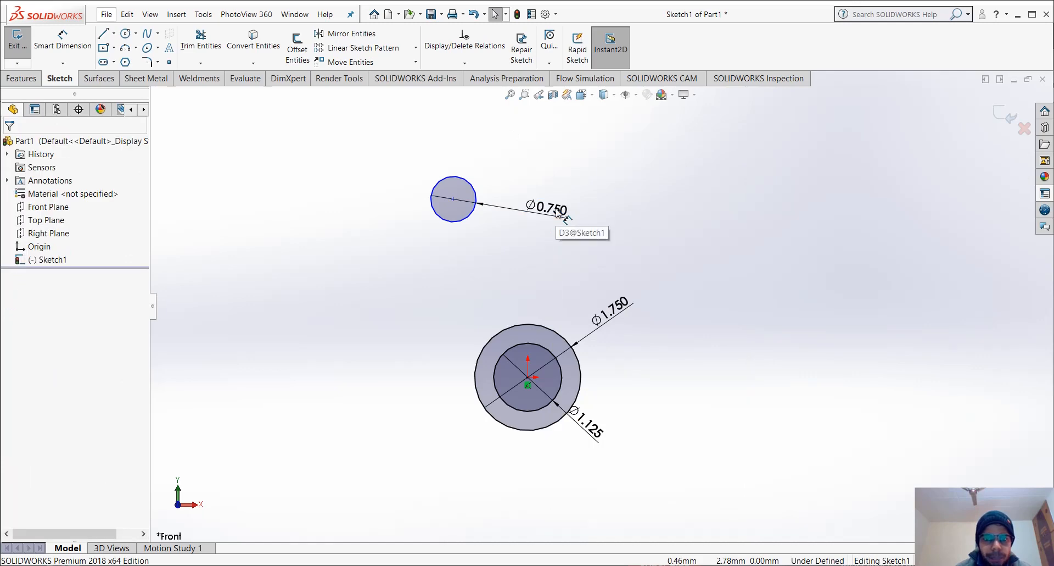
pyautogui.doubleClick(554, 222)
pyautogui.press('Return')
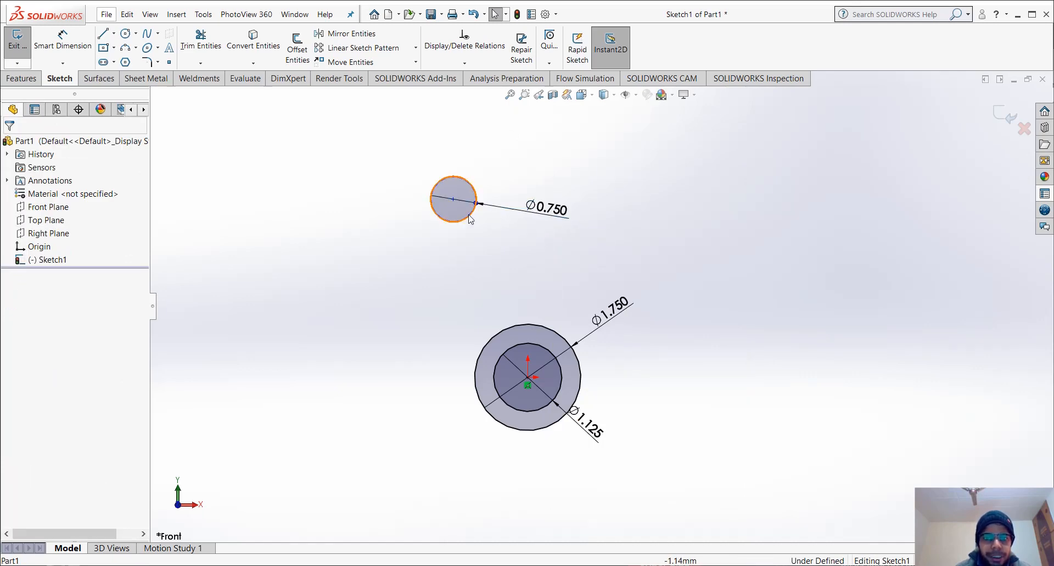
# Look through the properties and available commands of the small upper circle's diameter dimension for a radius option
pyautogui.scroll(-2, 460, 209)
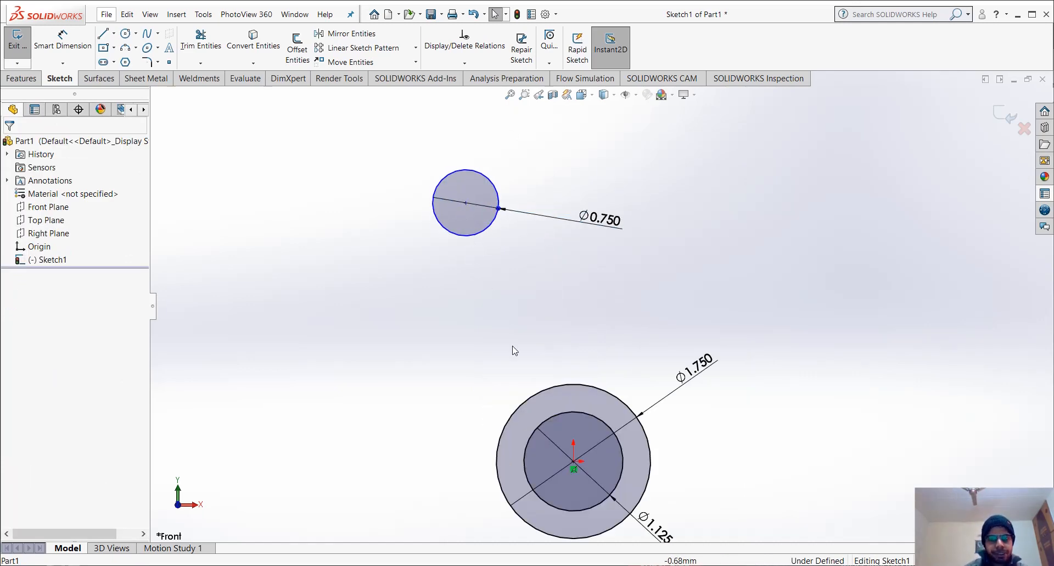
pyautogui.scroll(-3, 513, 348)
pyautogui.scroll(5, 537, 346)
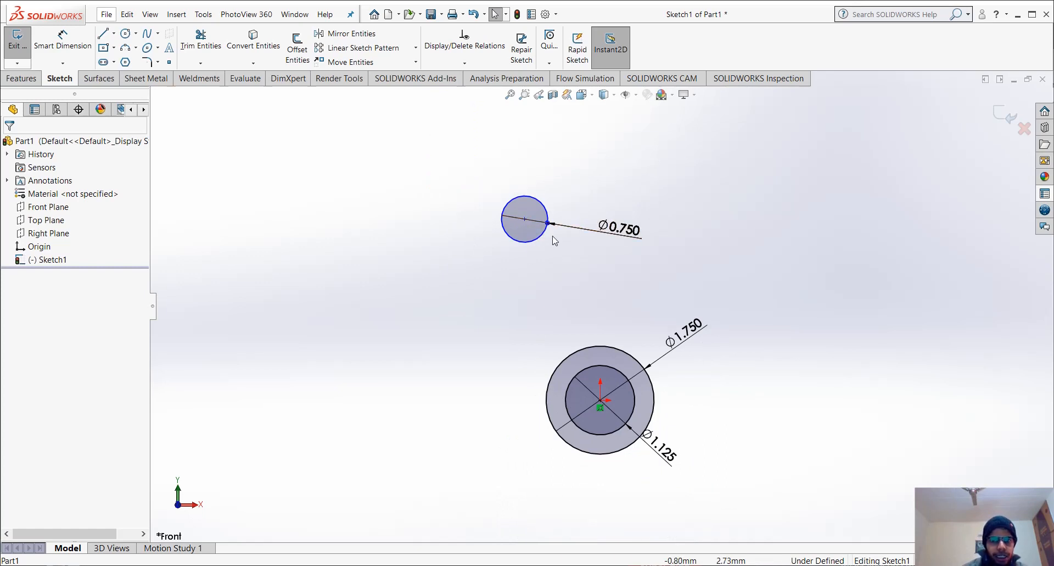
pyautogui.click(67, 40)
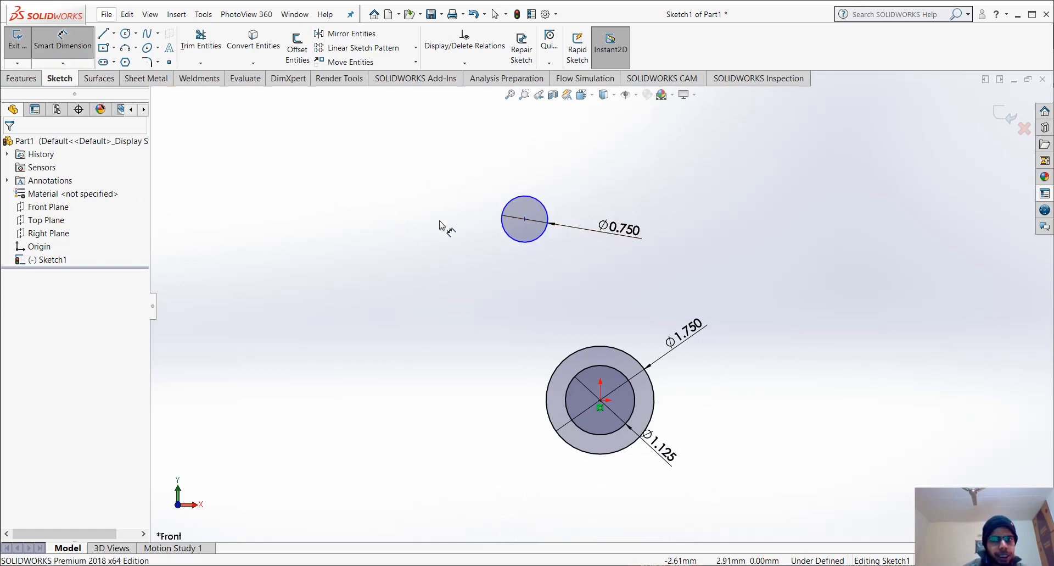
pyautogui.press('Escape')
pyautogui.click(623, 228)
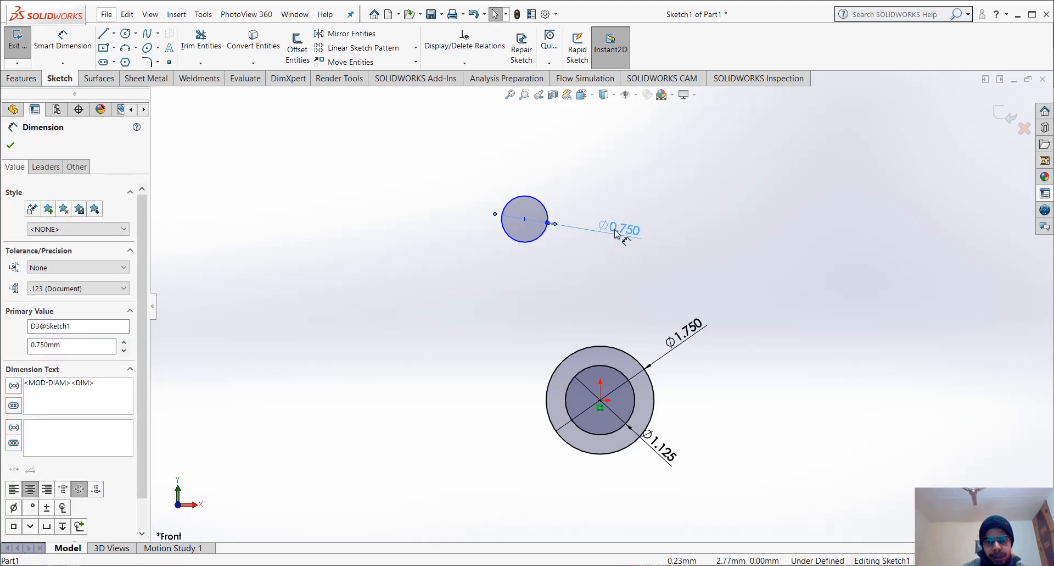
pyautogui.rightClick(616, 231)
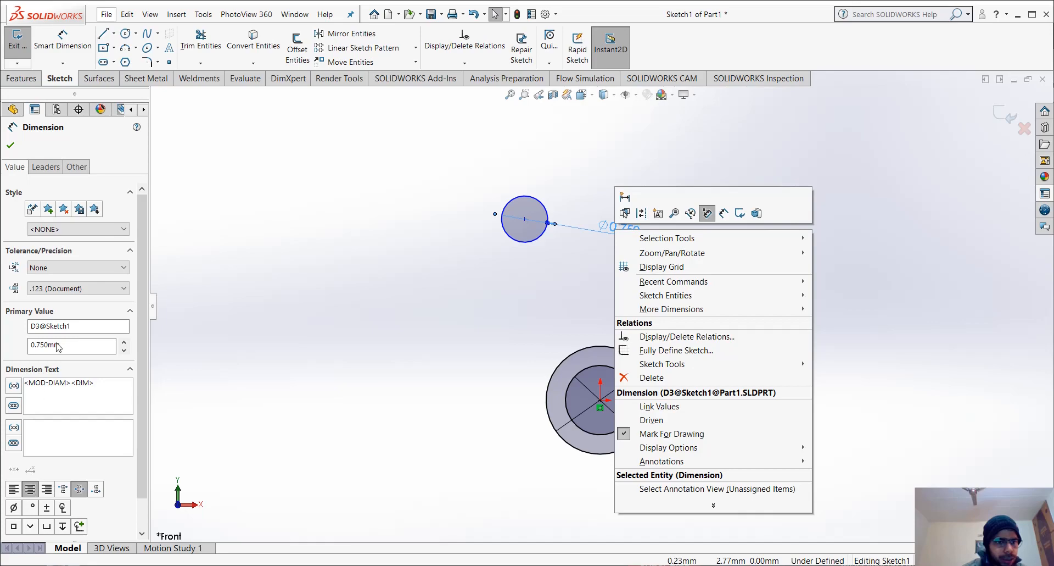
pyautogui.click(204, 351)
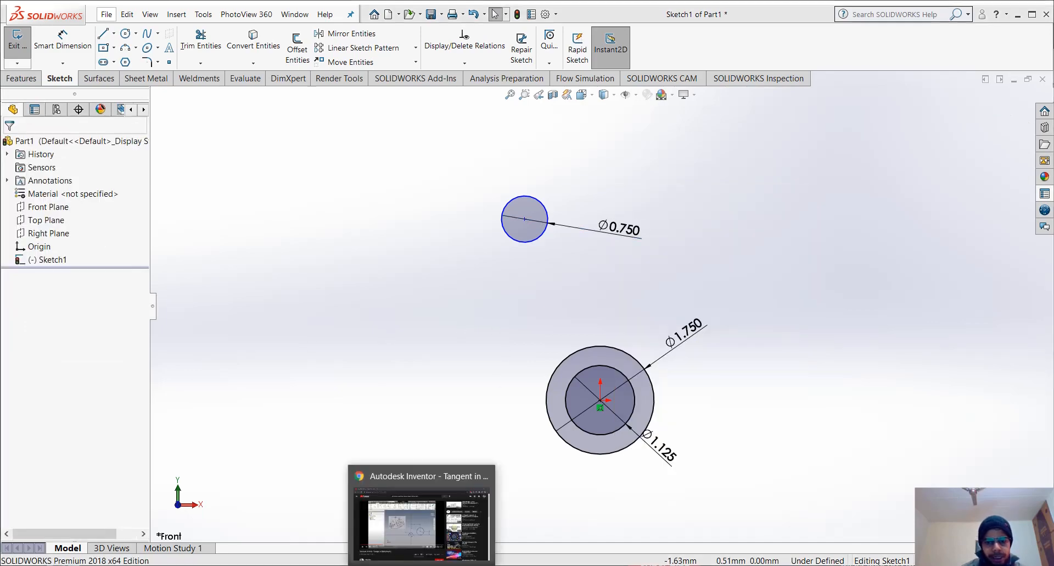
# Switch to Chrome, open YouTube in a new tab and search for "how to give radious dimensions in solidworks"
pyautogui.click(423, 565)
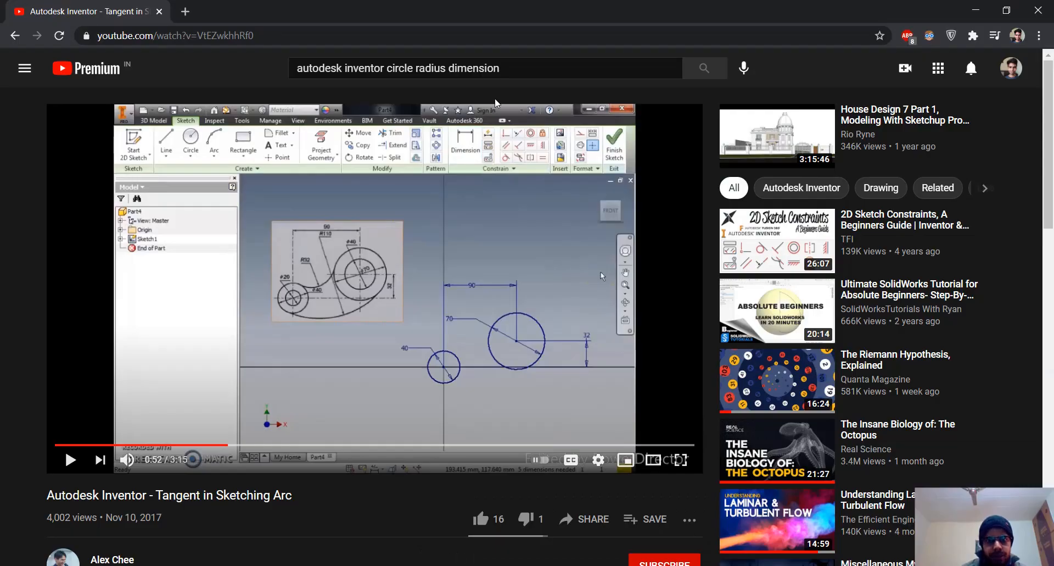
pyautogui.click(185, 11)
pyautogui.click(402, 336)
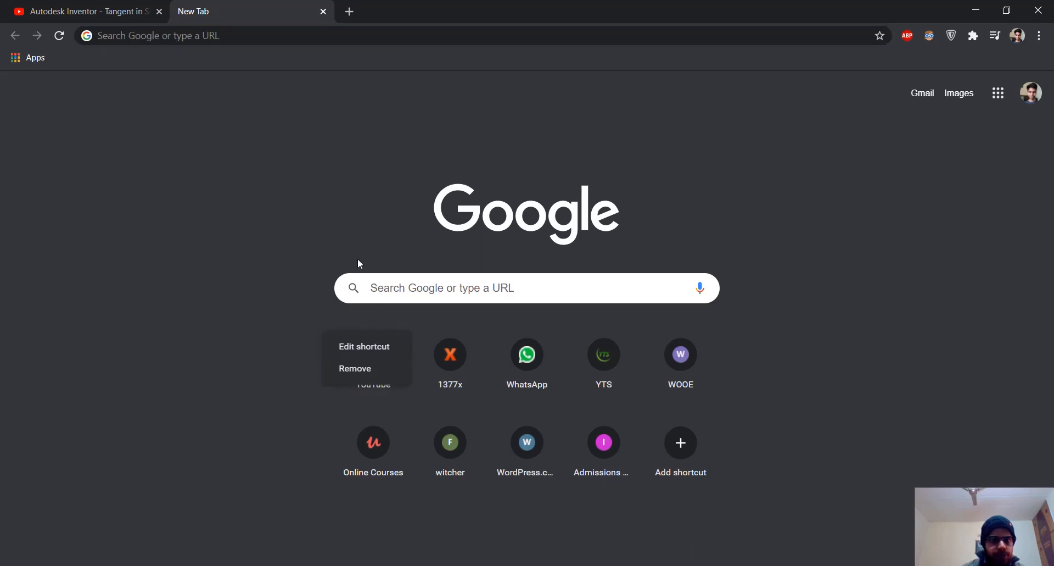
pyautogui.click(404, 365)
pyautogui.click(395, 357)
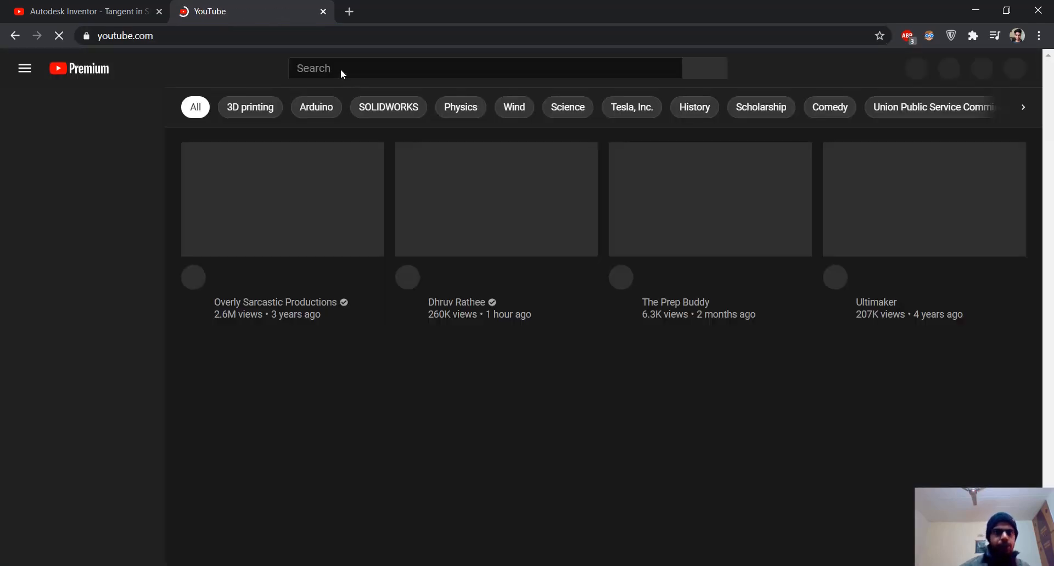
pyautogui.click(339, 71)
pyautogui.write('how ')
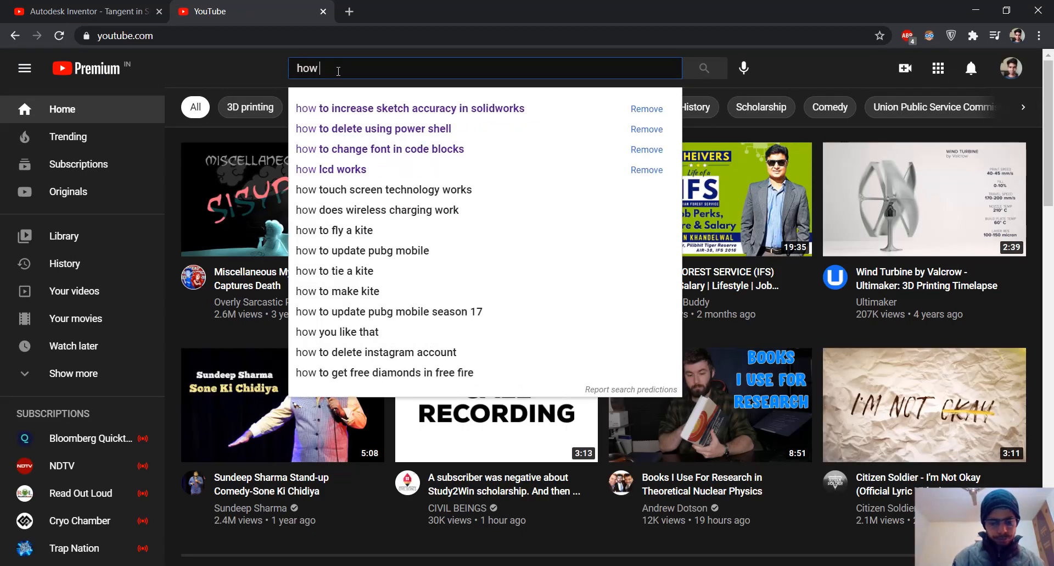
pyautogui.write('to giv')
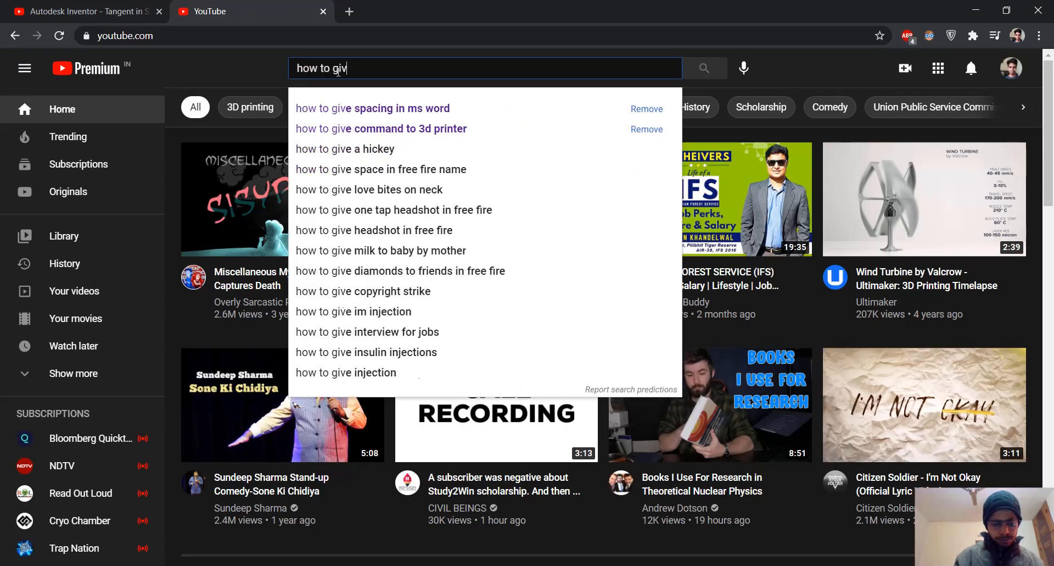
pyautogui.write('e radious d')
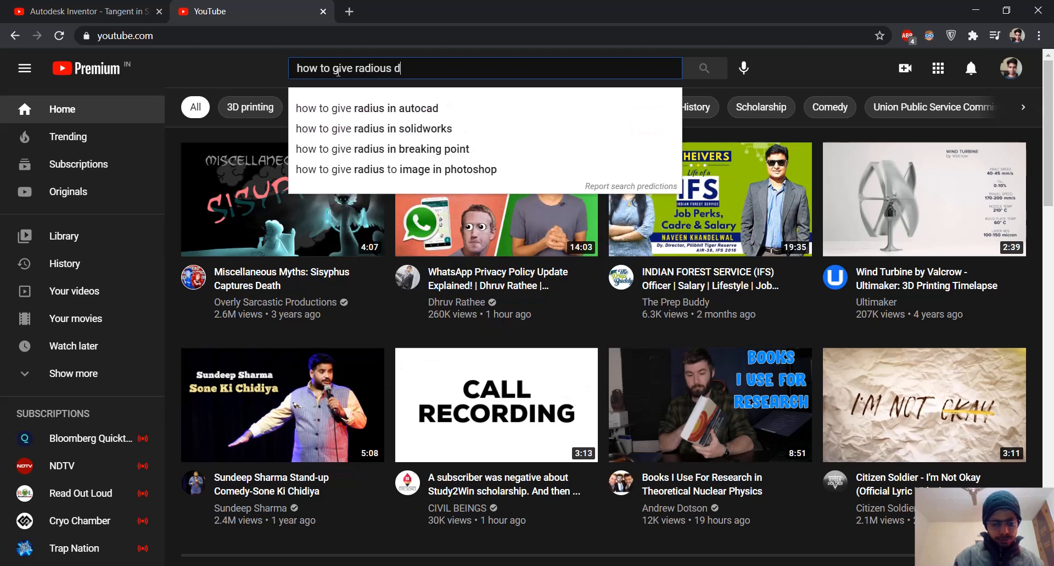
pyautogui.write('imensio')
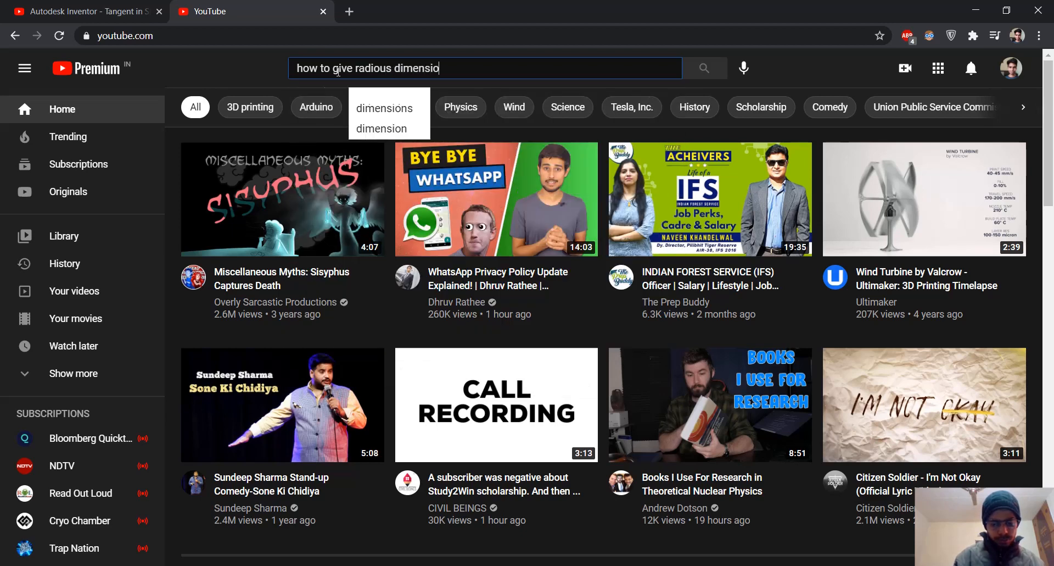
pyautogui.write('ns in solid')
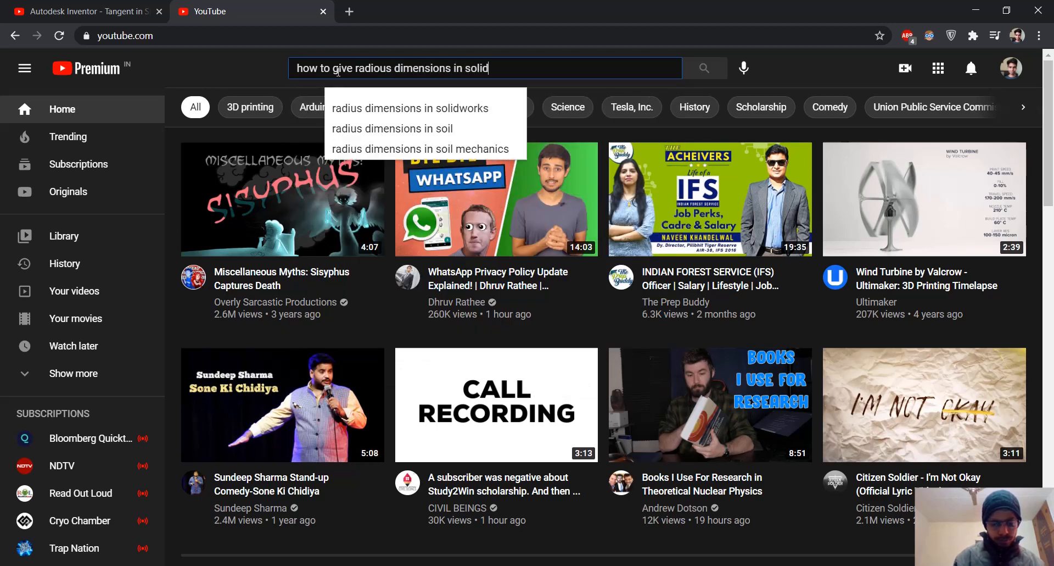
pyautogui.write('works')
pyautogui.press('Return')
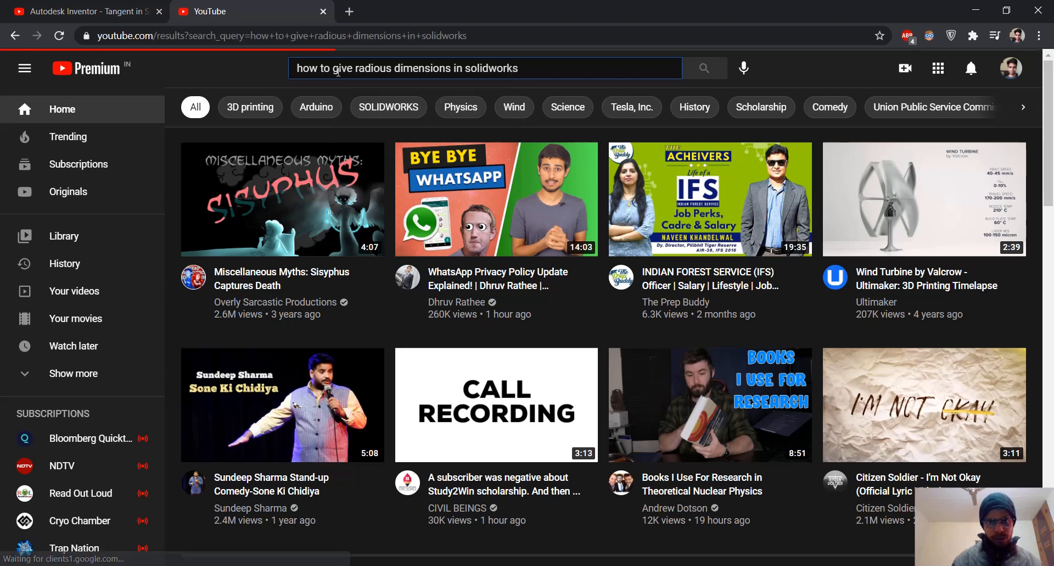
# Open the video "Solidworks Smart Dimension Diameter Instead of Radius" and skim to the part on changing a diameter dimension to radius
pyautogui.click(407, 254)
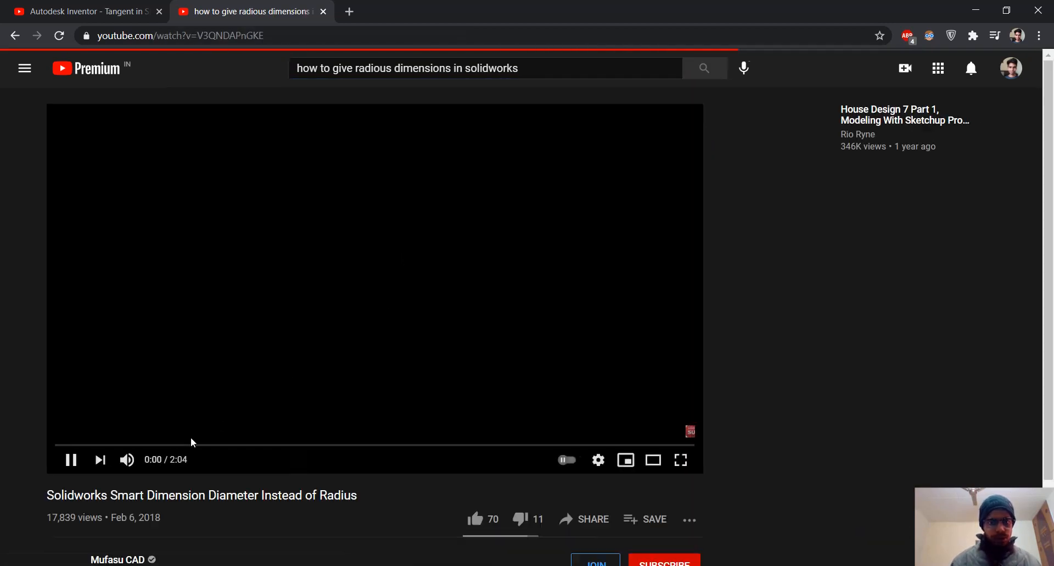
pyautogui.click(159, 444)
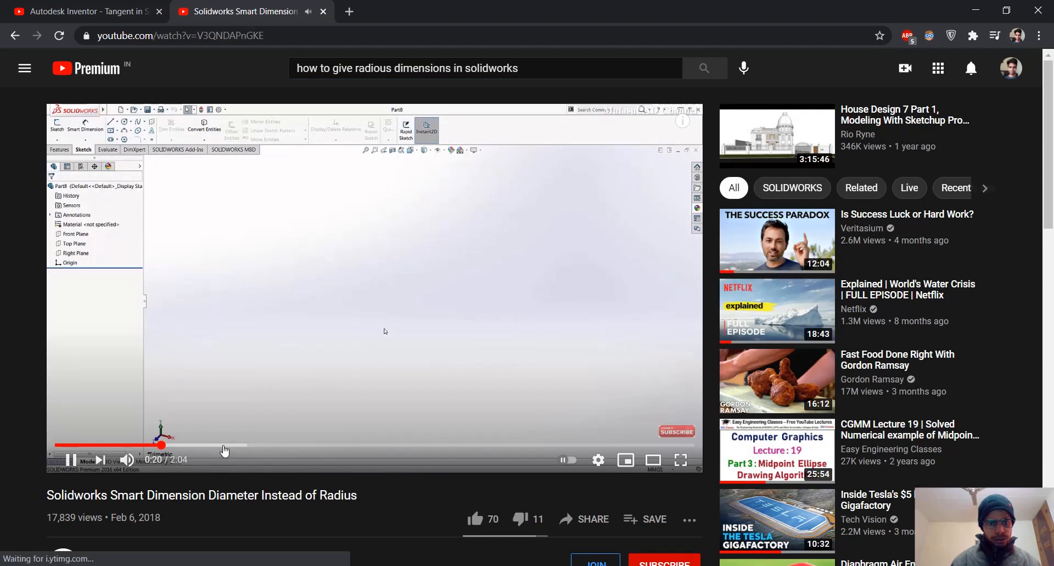
pyautogui.click(302, 445)
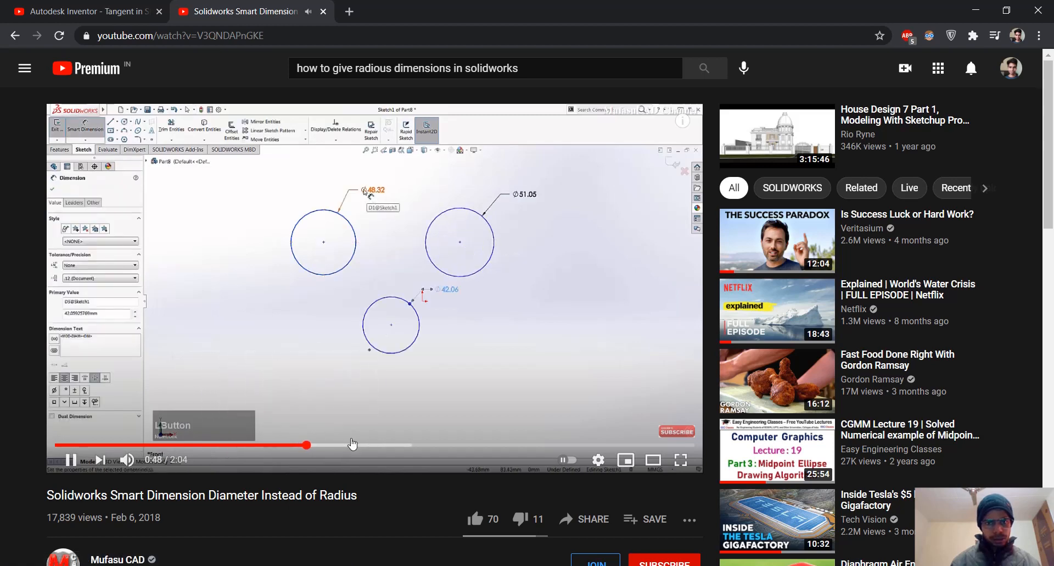
pyautogui.click(368, 445)
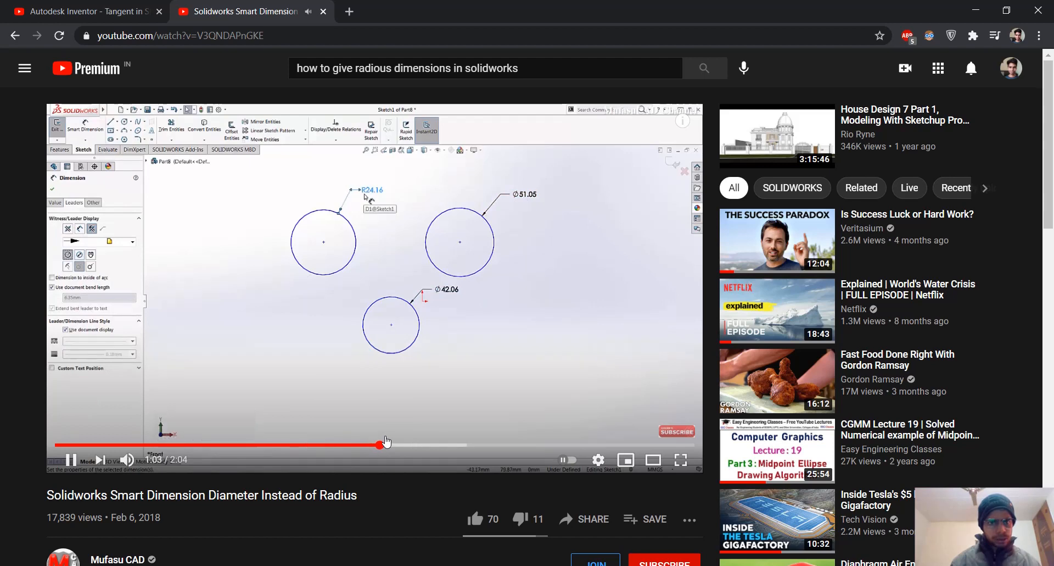
pyautogui.click(360, 445)
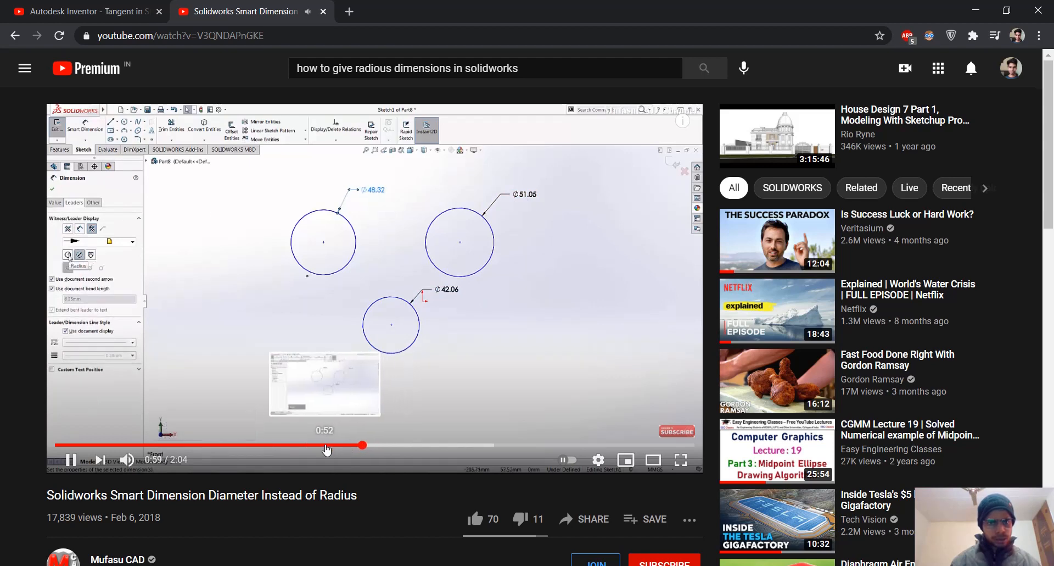
pyautogui.click(235, 331)
# Switch back to SOLIDWORKS, try displaying the small upper circle's dimension as a radius, and return it to diameter display
pyautogui.hotkey('alt', 'Tab')
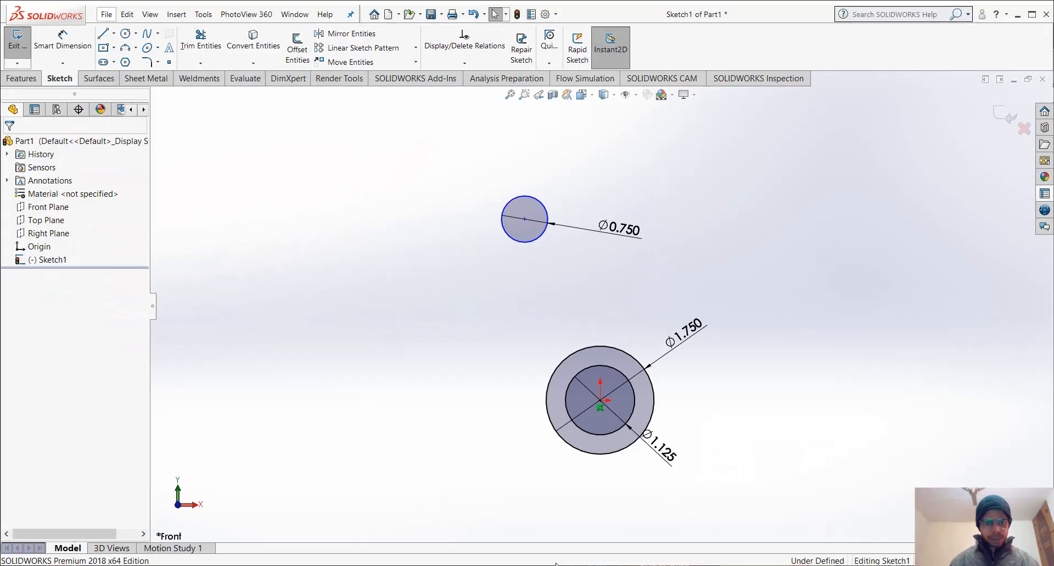
pyautogui.click(635, 231)
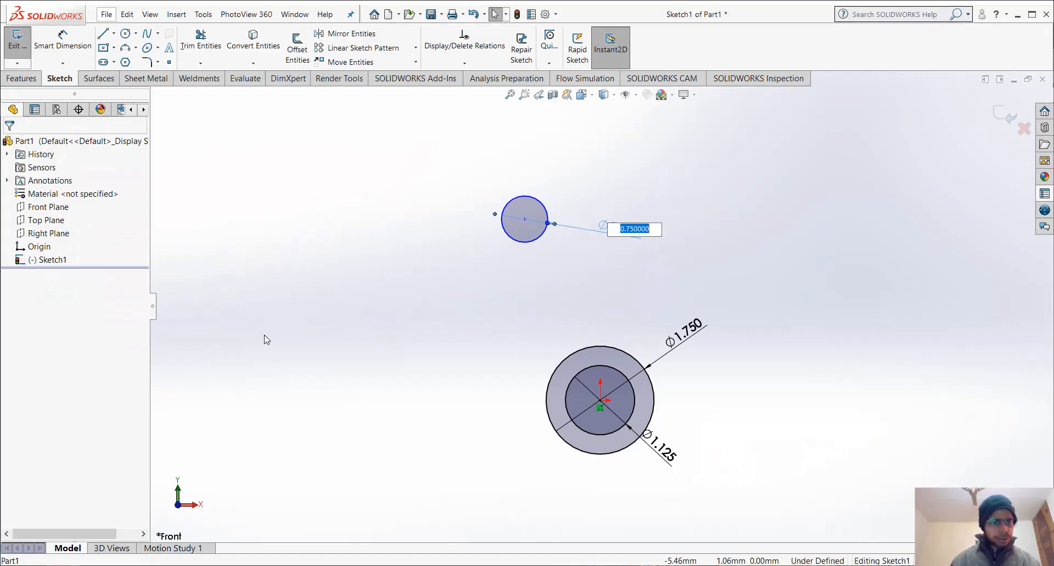
pyautogui.click(336, 296)
pyautogui.click(600, 233)
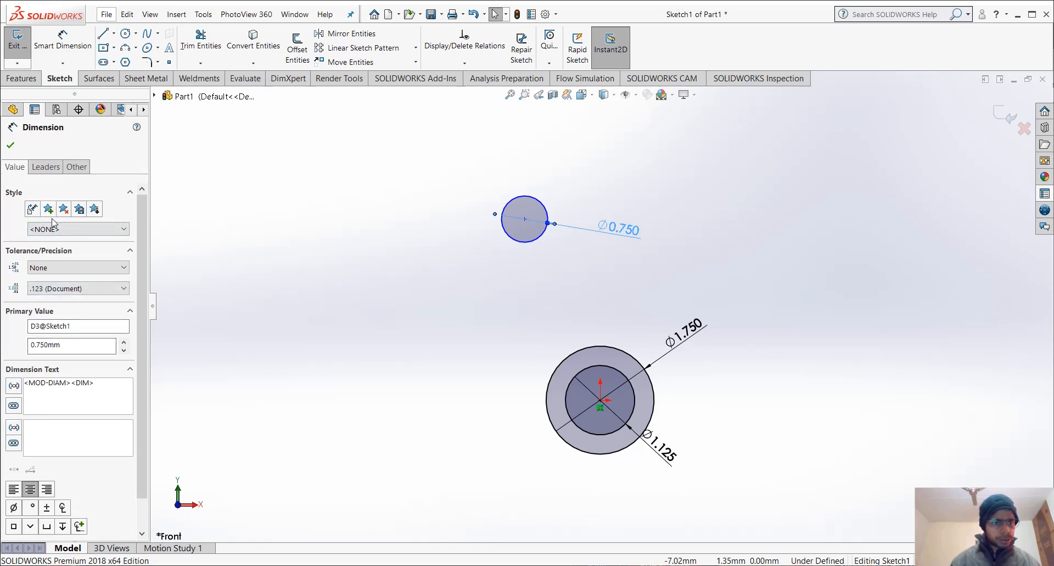
pyautogui.scroll(-1, 142, 457)
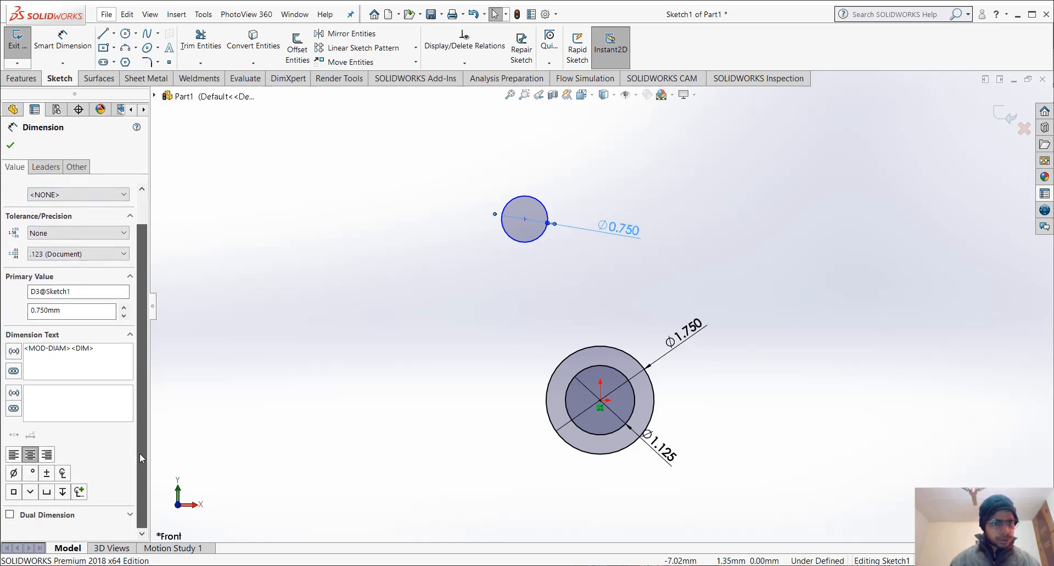
pyautogui.click(45, 166)
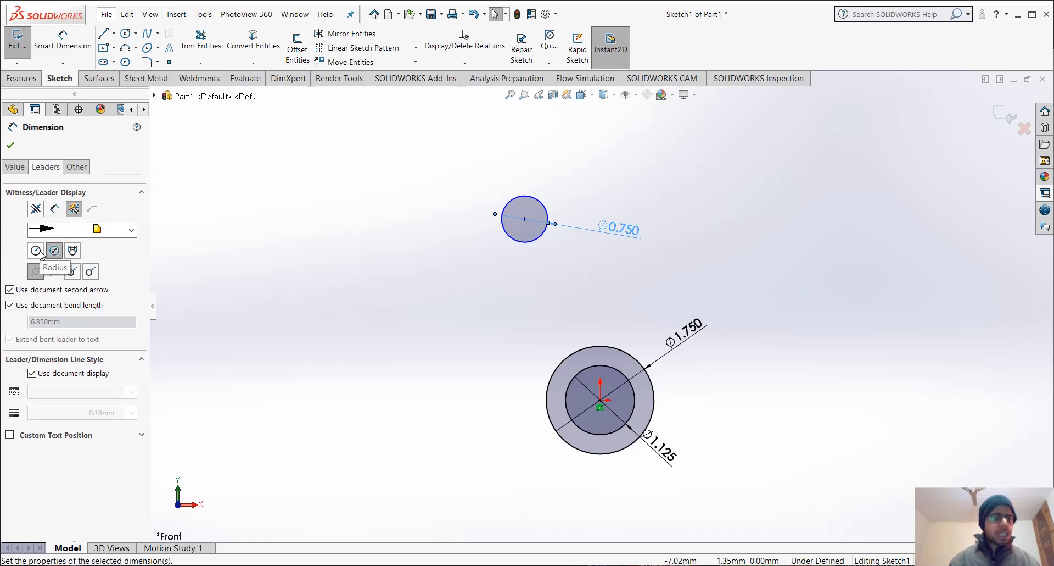
pyautogui.click(39, 251)
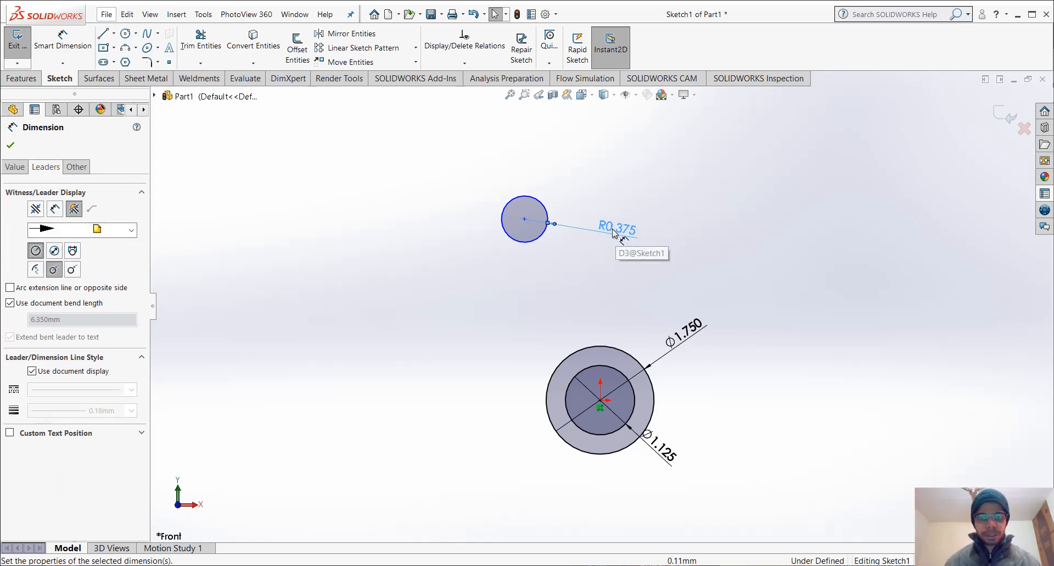
pyautogui.click(54, 251)
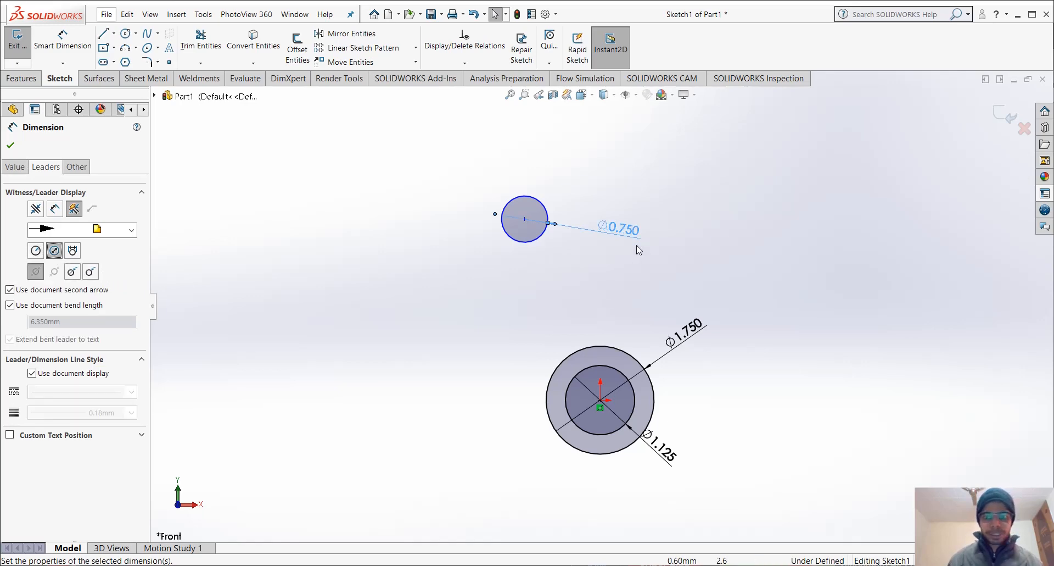
pyautogui.click(737, 344)
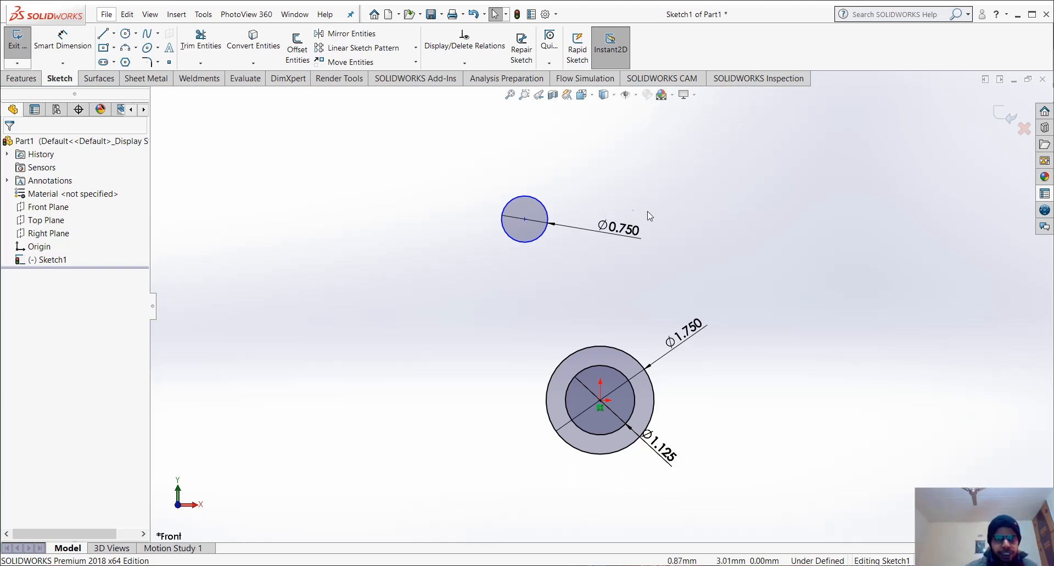
# Sketch a circle with a 1.625 mm radius concentric with the small upper circle
pyautogui.click(126, 33)
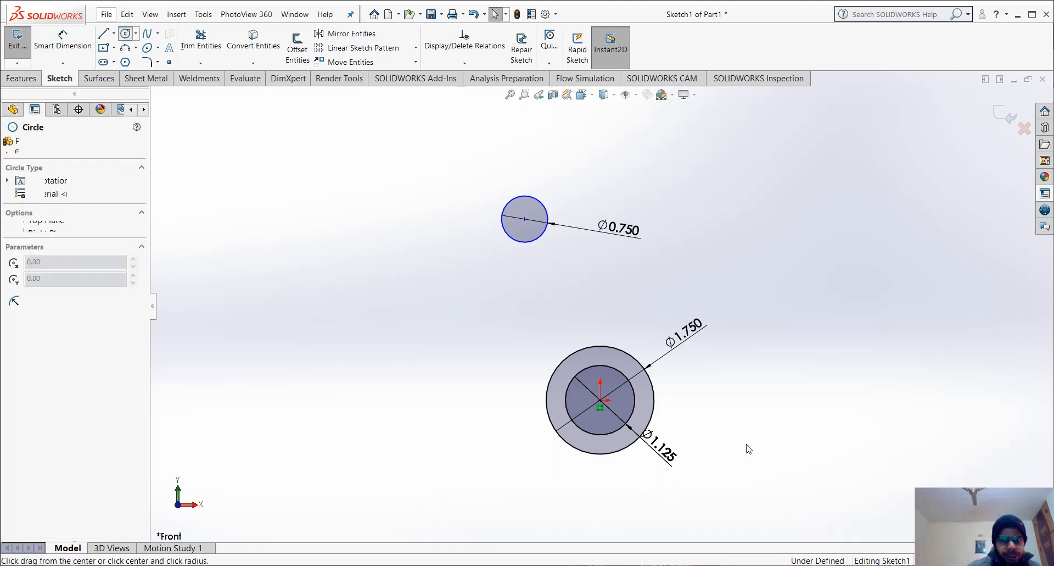
pyautogui.click(525, 219)
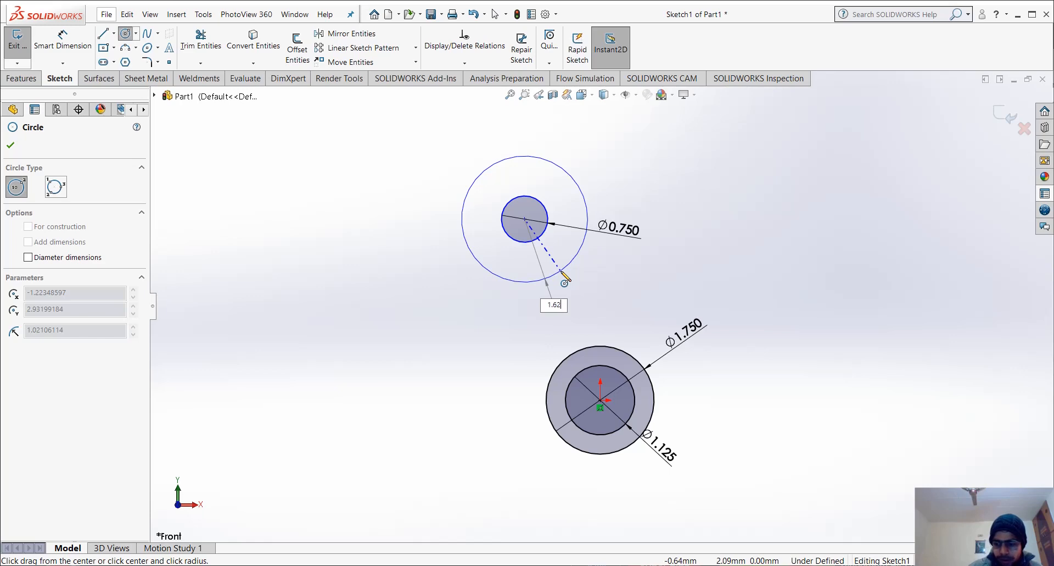
pyautogui.press('Return')
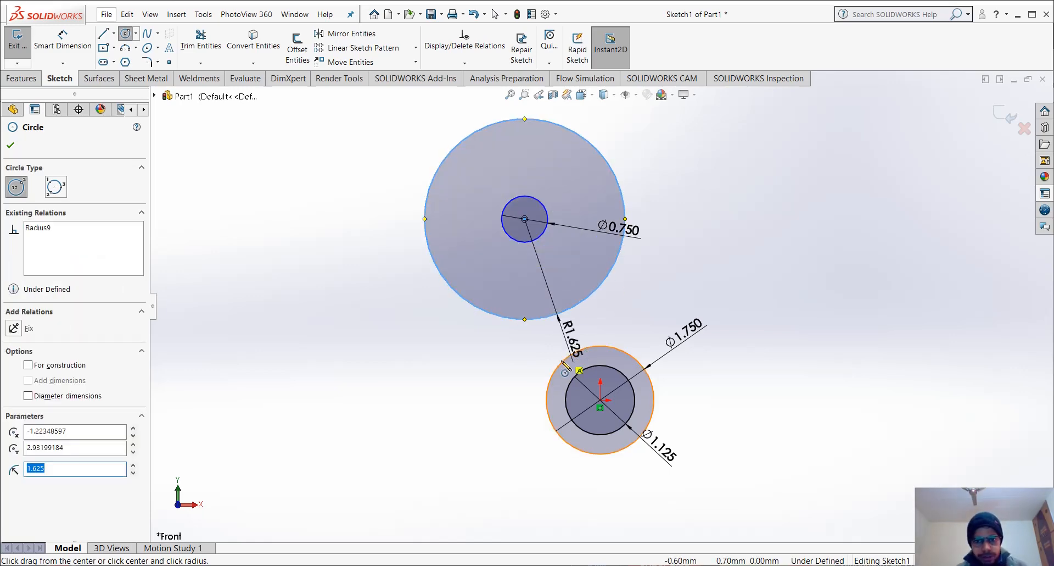
pyautogui.click(571, 338)
pyautogui.click(419, 322)
pyautogui.press('Escape')
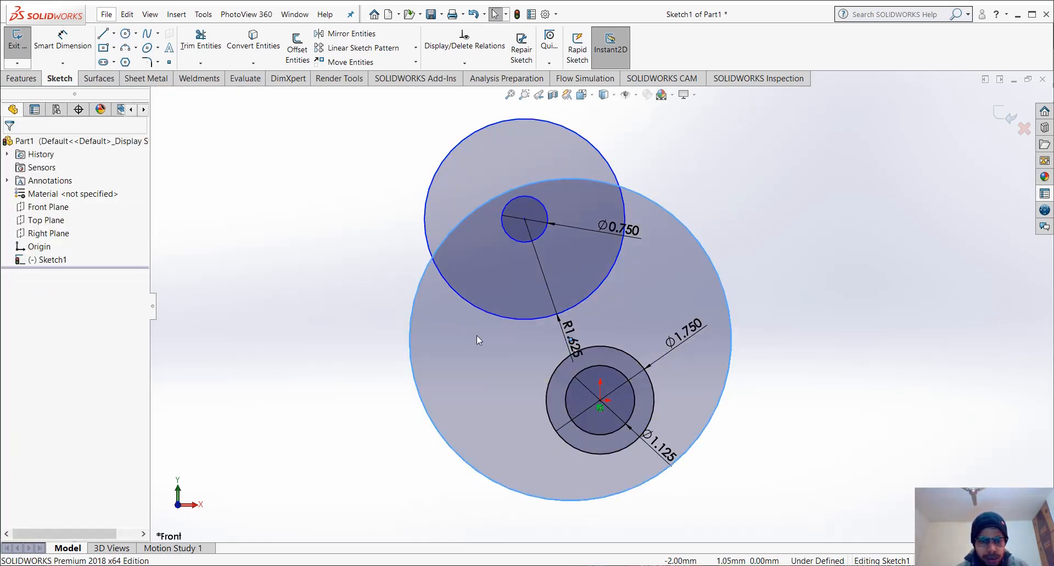
pyautogui.hotkey('ctrl', 'z')
# Move the large upper circle's radius dimension to the circle's upper left and display it as a diameter
pyautogui.moveTo(571, 339); pyautogui.dragTo(325, 206)
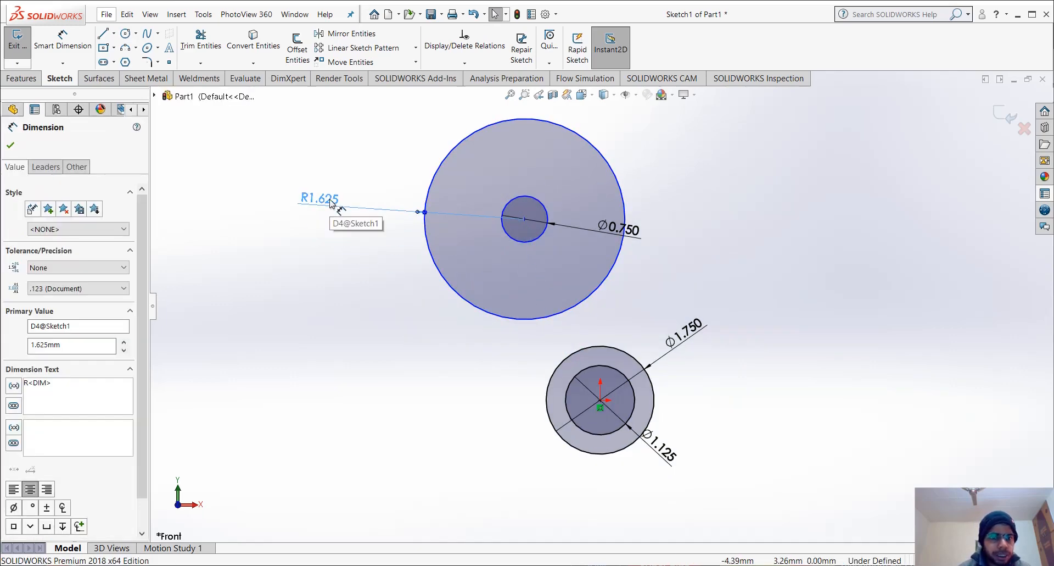
pyautogui.click(46, 166)
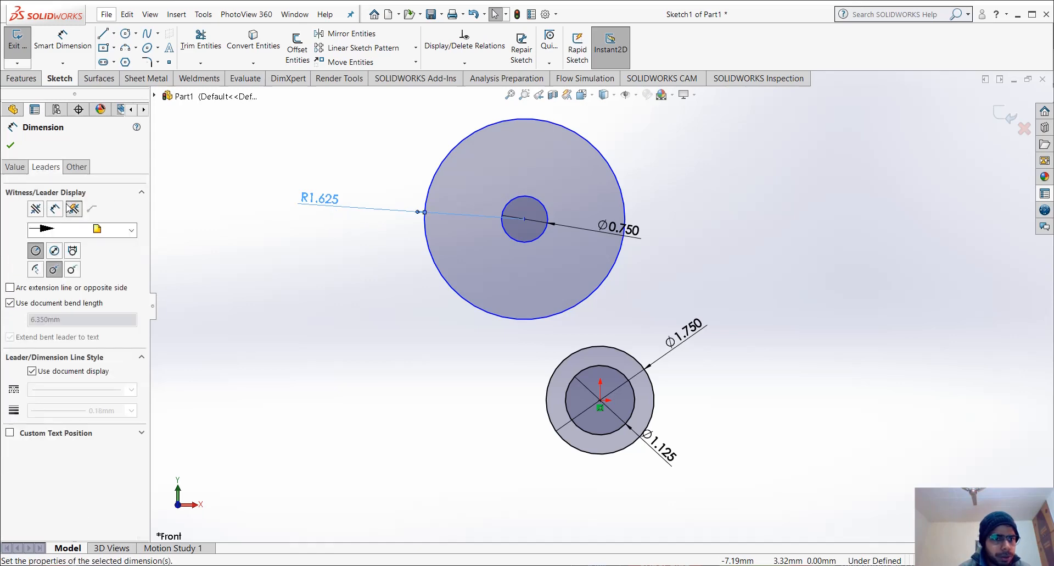
pyautogui.click(54, 251)
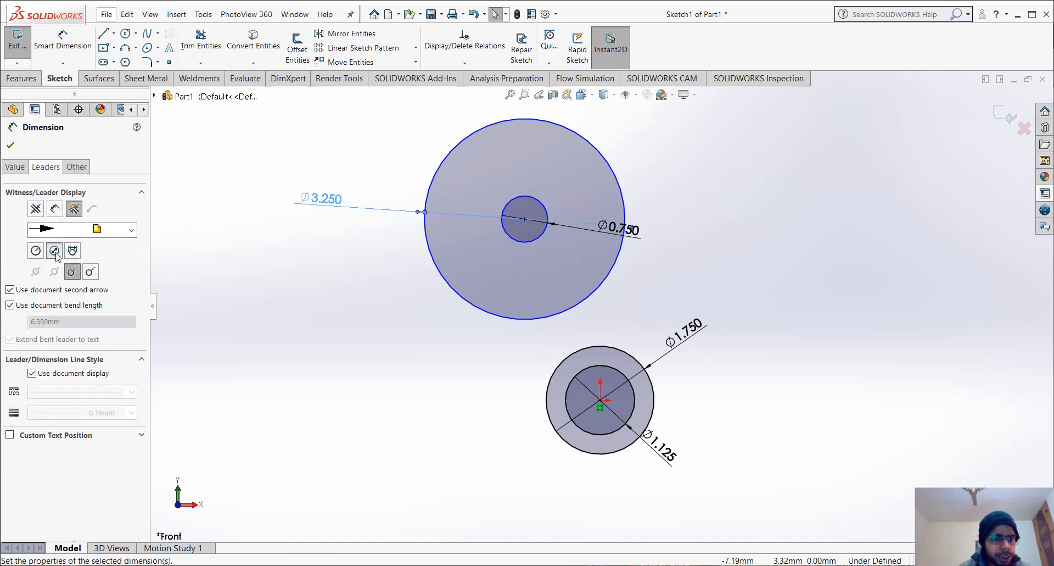
# Set the diameter of the upper pair's outer circle to 1.625 mm
pyautogui.doubleClick(333, 202)
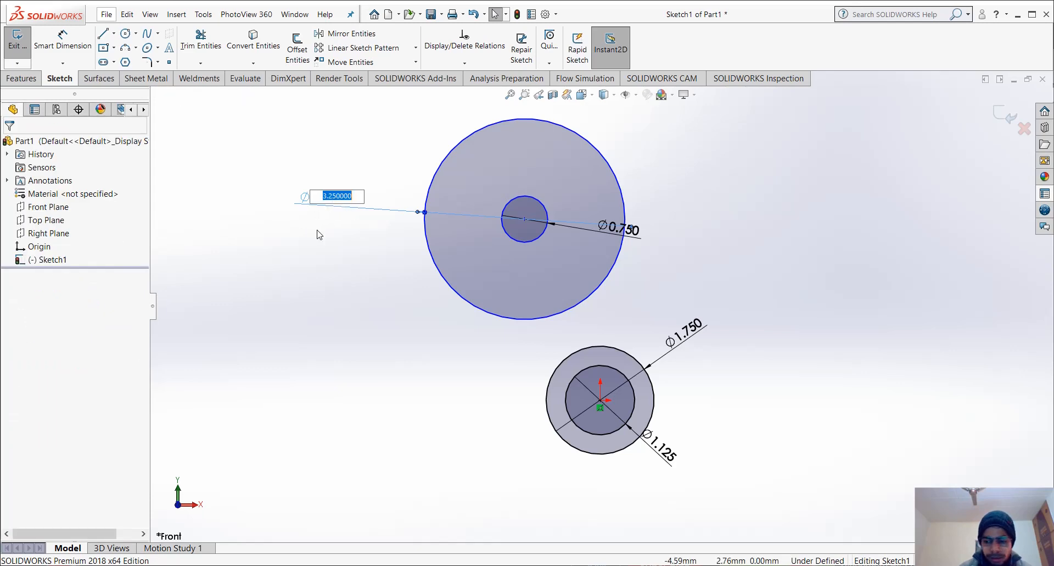
pyautogui.write('1.625')
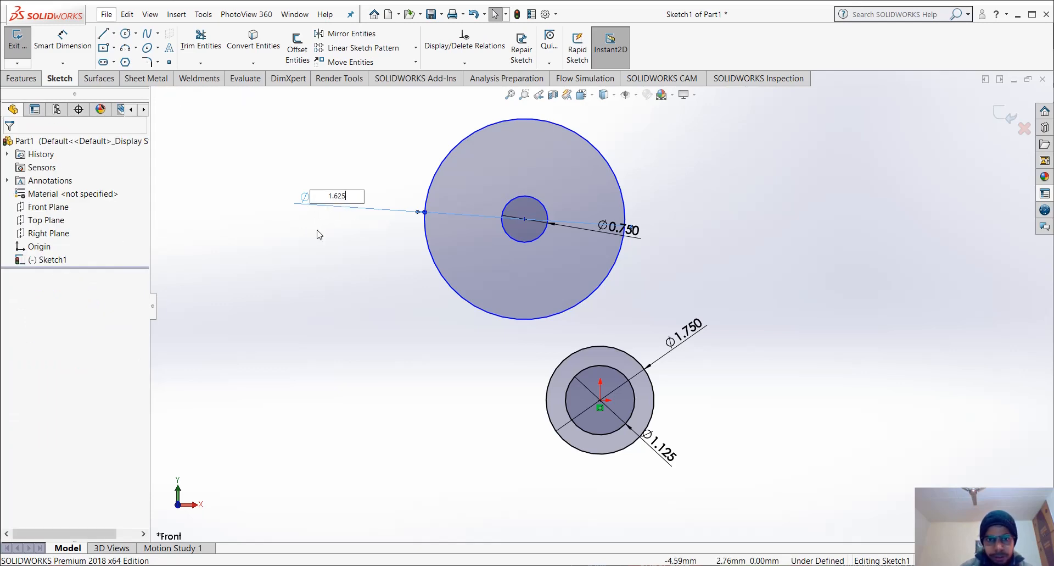
pyautogui.press('Return')
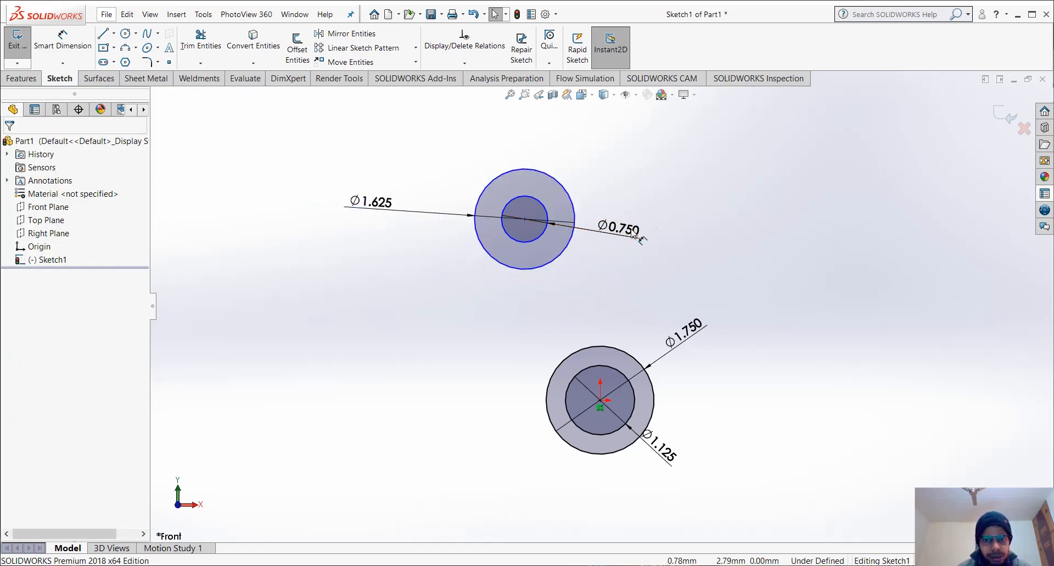
pyautogui.scroll(2, 571, 265)
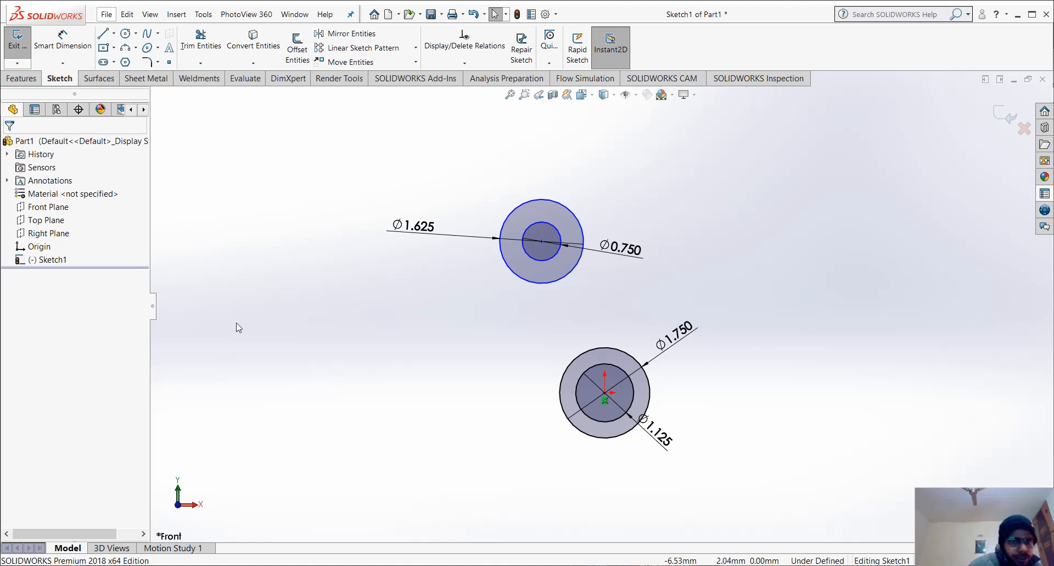
pyautogui.click(135, 34)
pyautogui.click(147, 48)
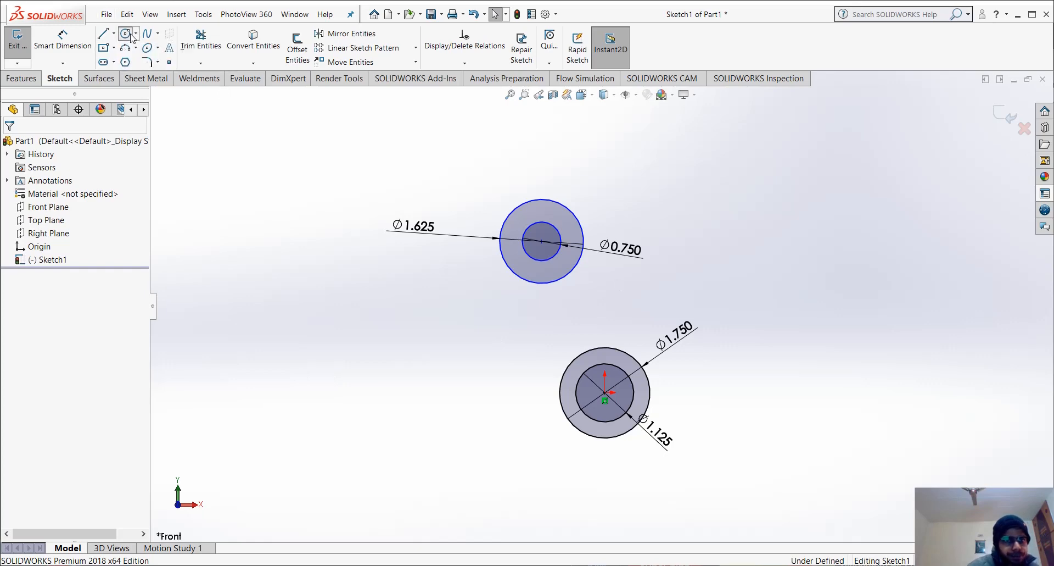
pyautogui.click(274, 338)
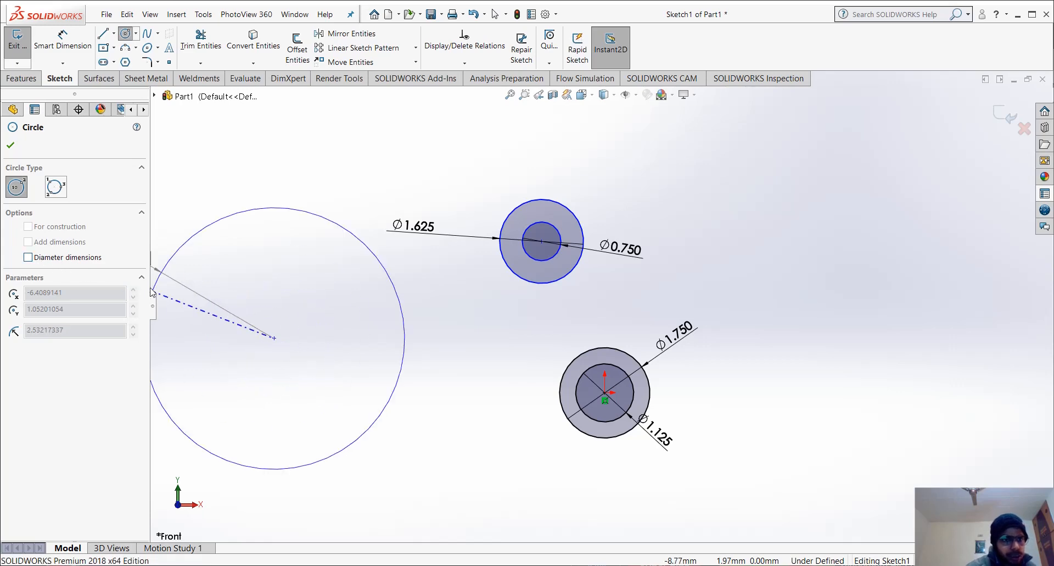
pyautogui.press('Escape')
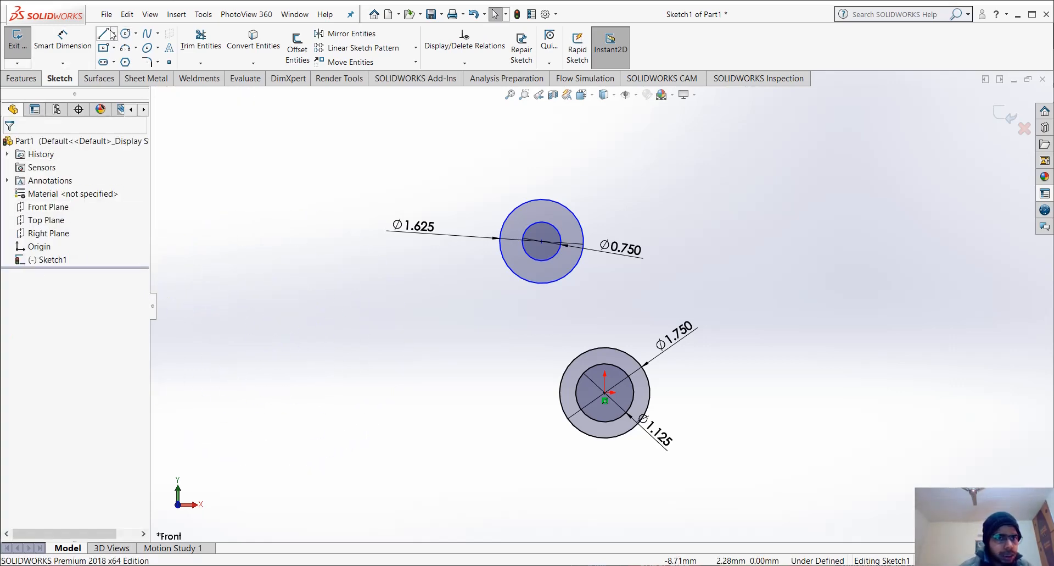
# Turn on diameter dimensions for the Circle tool and sketch a circle of diameter .437*2 mm left of the existing circles
pyautogui.click(125, 34)
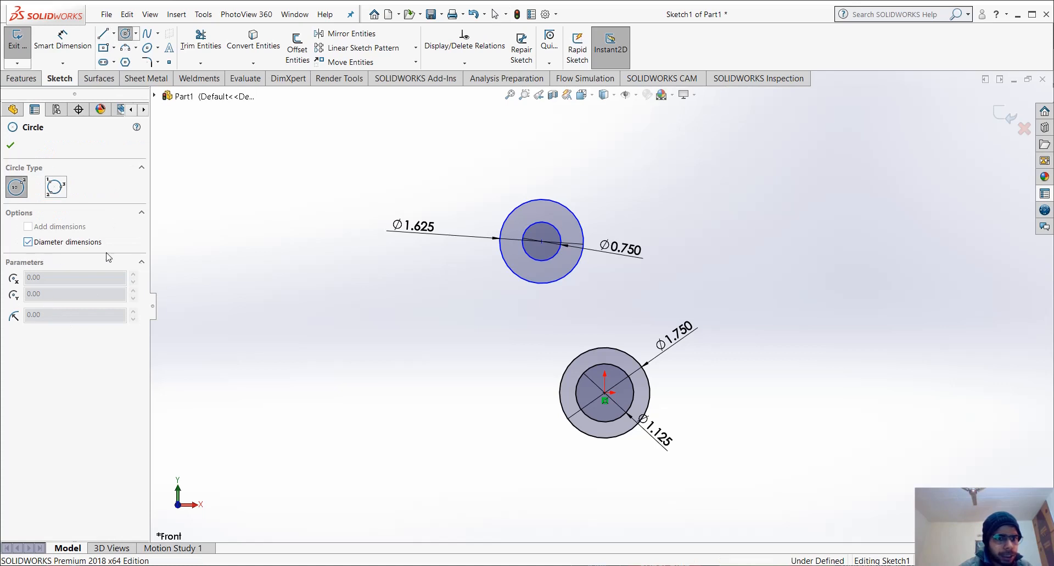
pyautogui.click(280, 288)
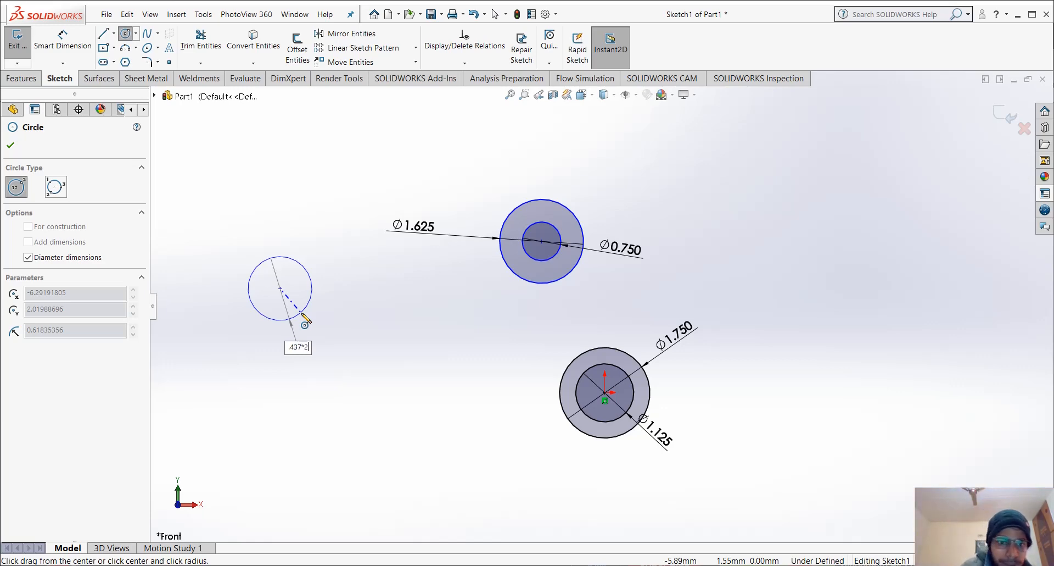
pyautogui.click(304, 317)
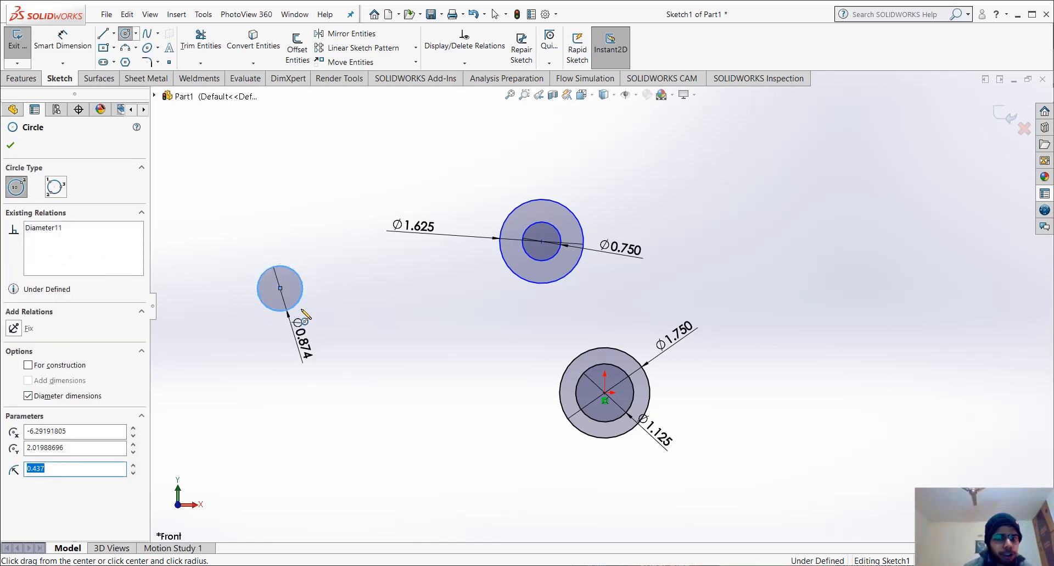
pyautogui.press('Escape')
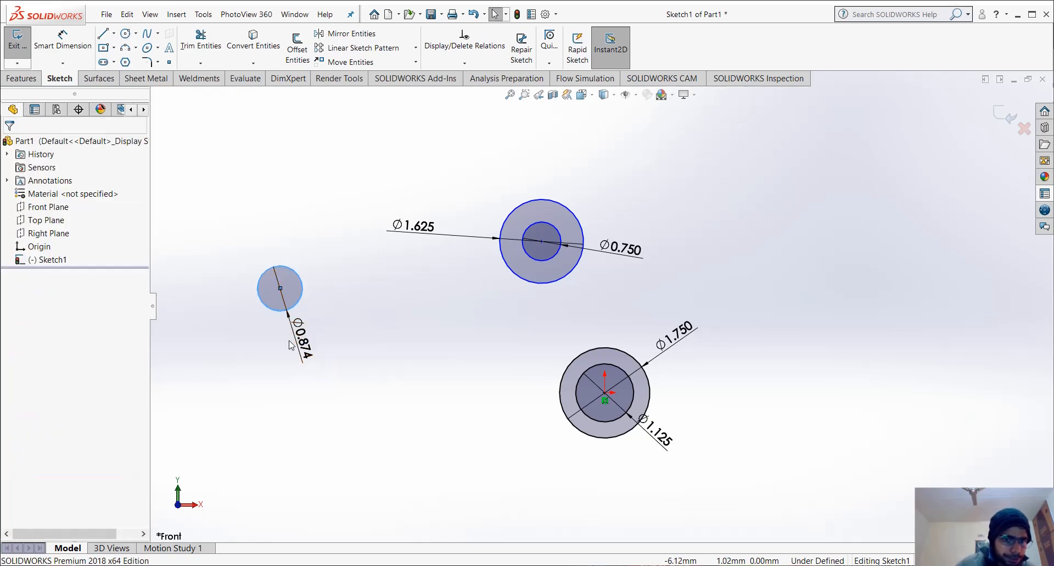
# Sketch a circle of diameter .75*2 mm concentric with the left circle and move its dimension to the circle's upper right
pyautogui.scroll(-1, 303, 306)
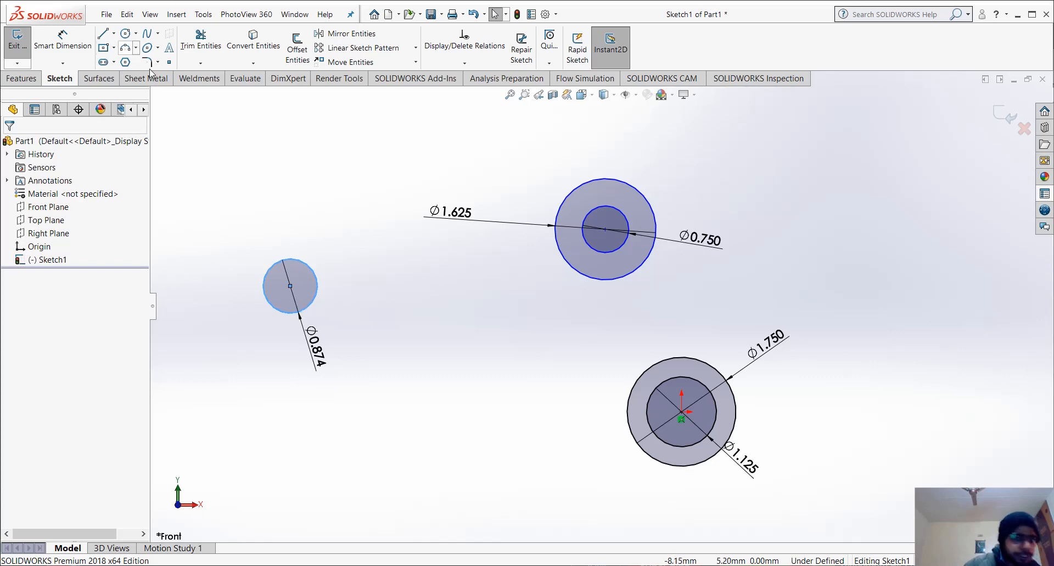
pyautogui.click(126, 33)
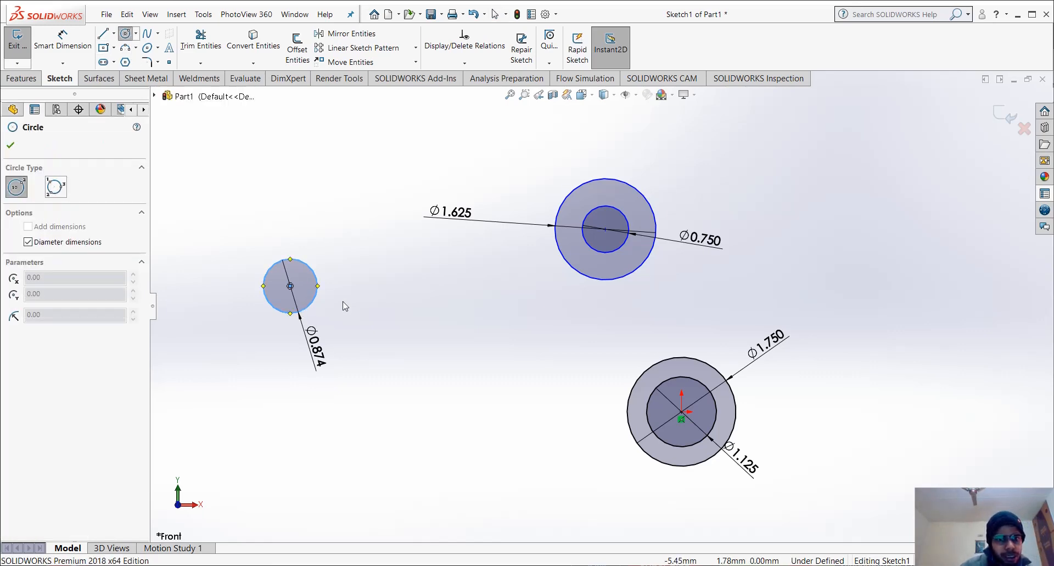
pyautogui.click(290, 286)
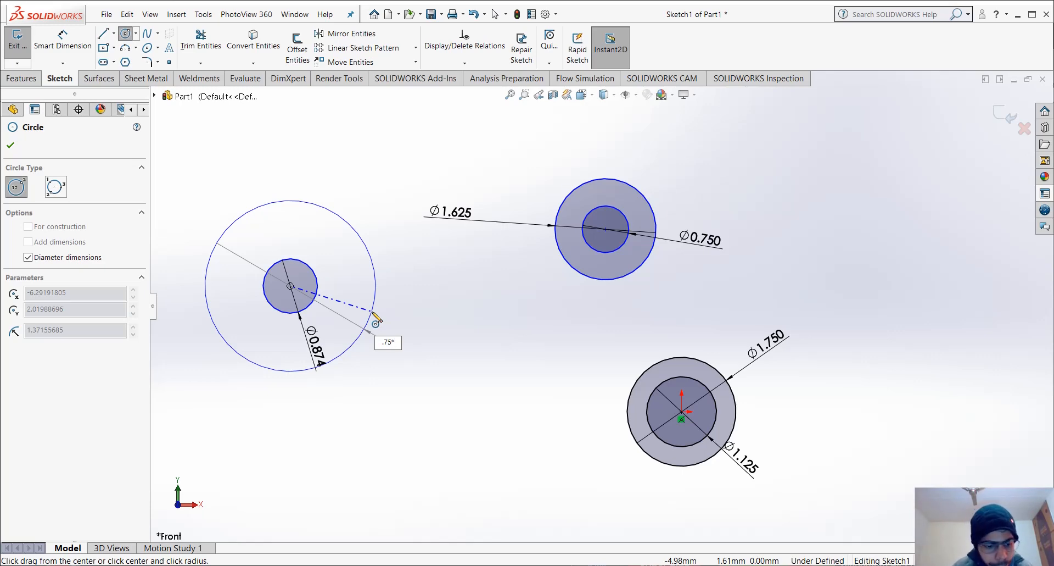
pyautogui.write('2')
pyautogui.press('Return')
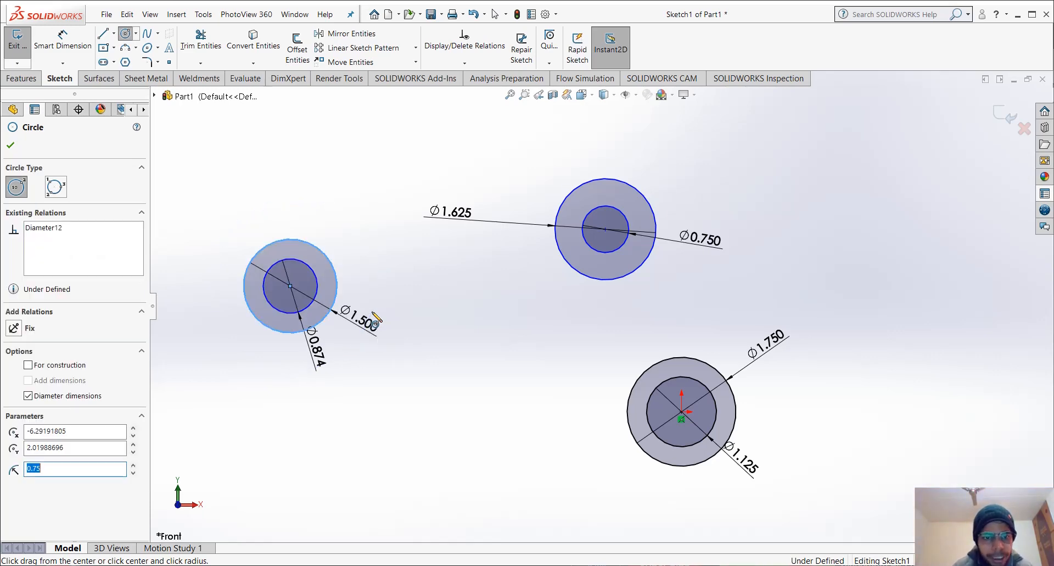
pyautogui.press('Escape')
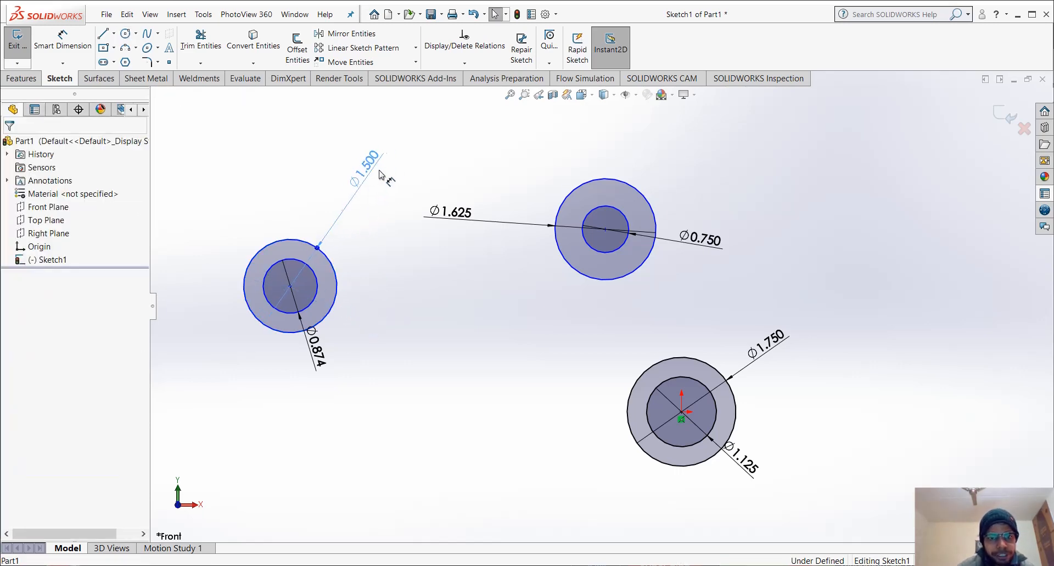
pyautogui.click(369, 189)
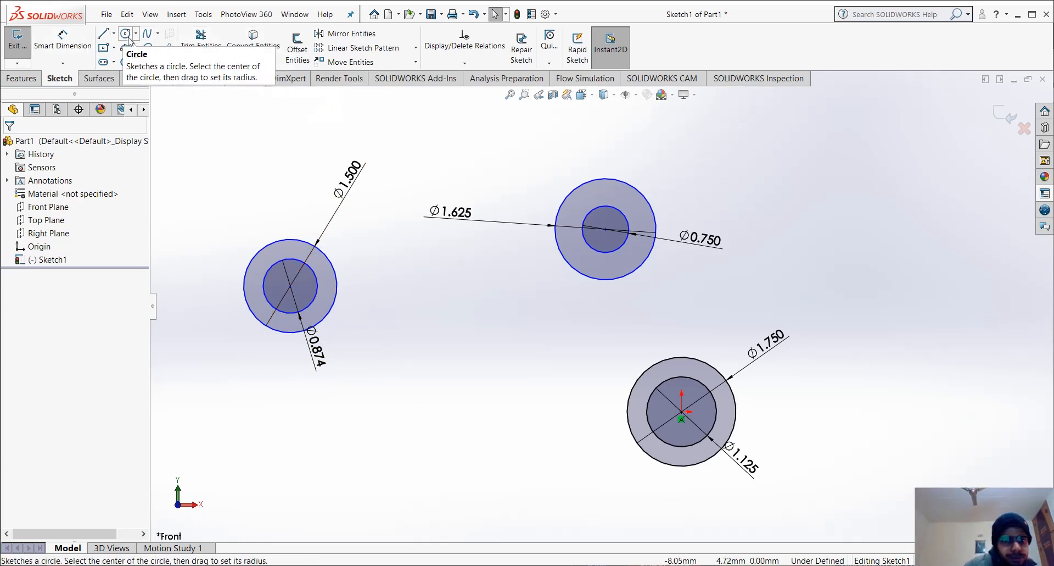
# Add a horizontal relation between the left circles' centre and the centre of the circles at the origin
pyautogui.scroll(2, 552, 310)
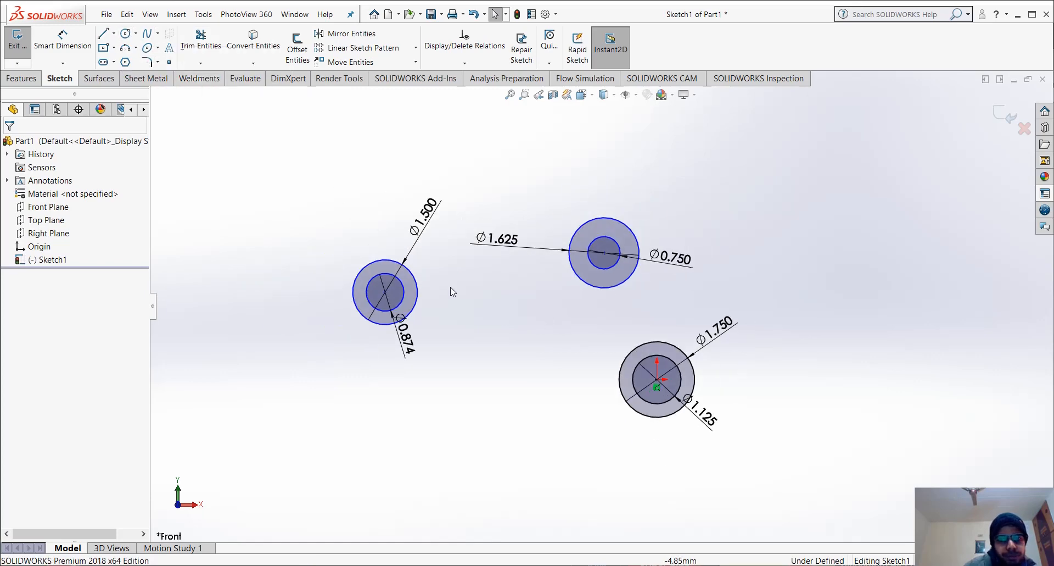
pyautogui.click(386, 292)
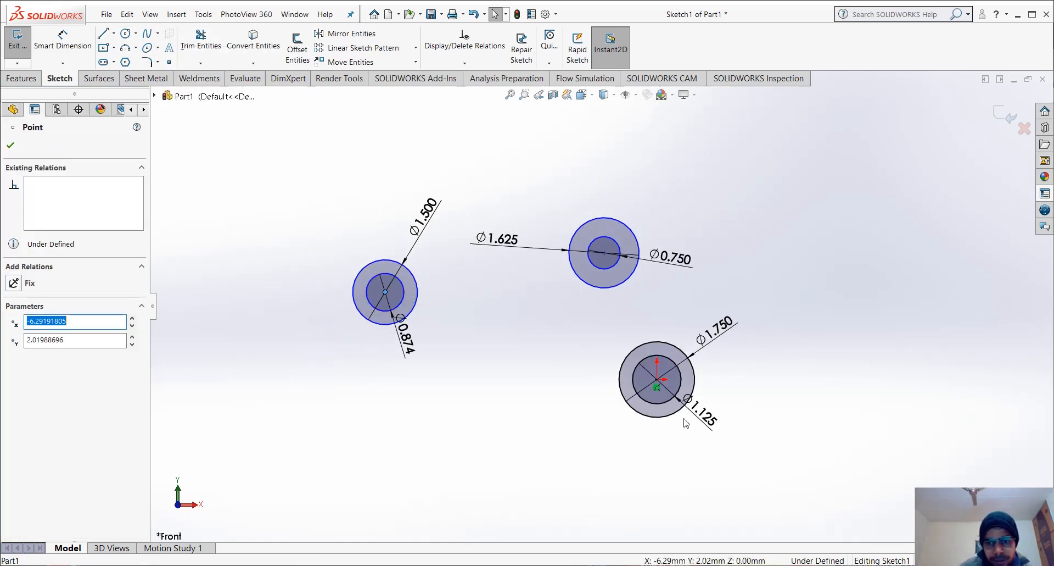
pyautogui.keyDown('ctrl'); pyautogui.click(657, 380); pyautogui.keyUp('ctrl')
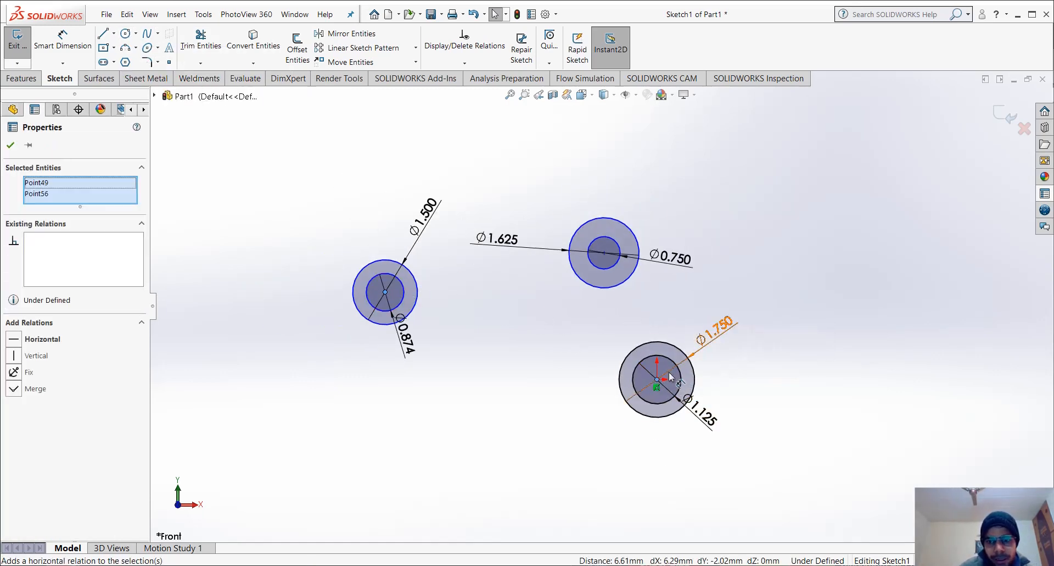
pyautogui.click(18, 343)
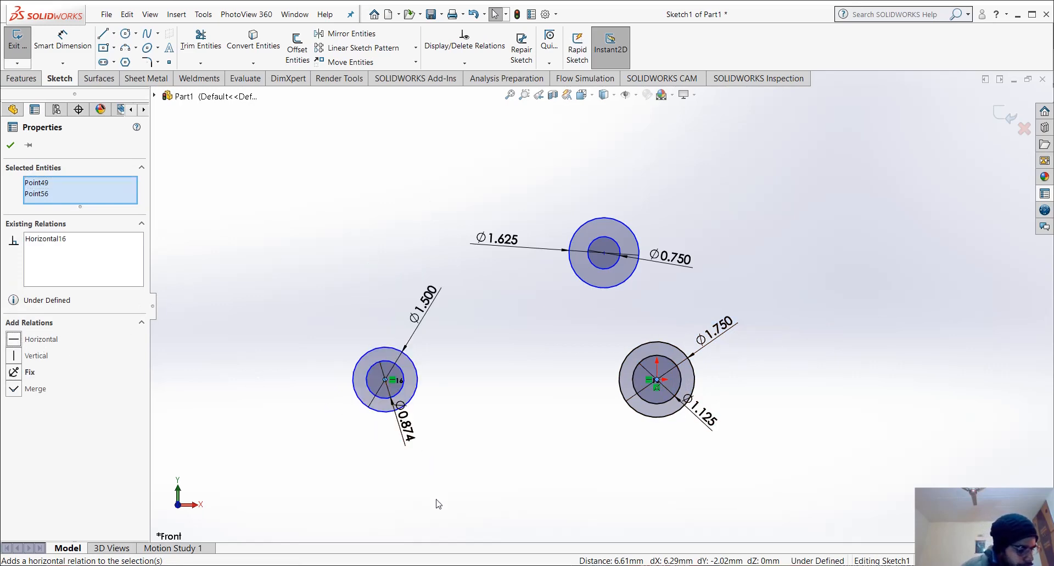
# Sketch a circle of diameter .875*2 mm to the right of the origin circles, with its centre level with the origin
pyautogui.press('z')
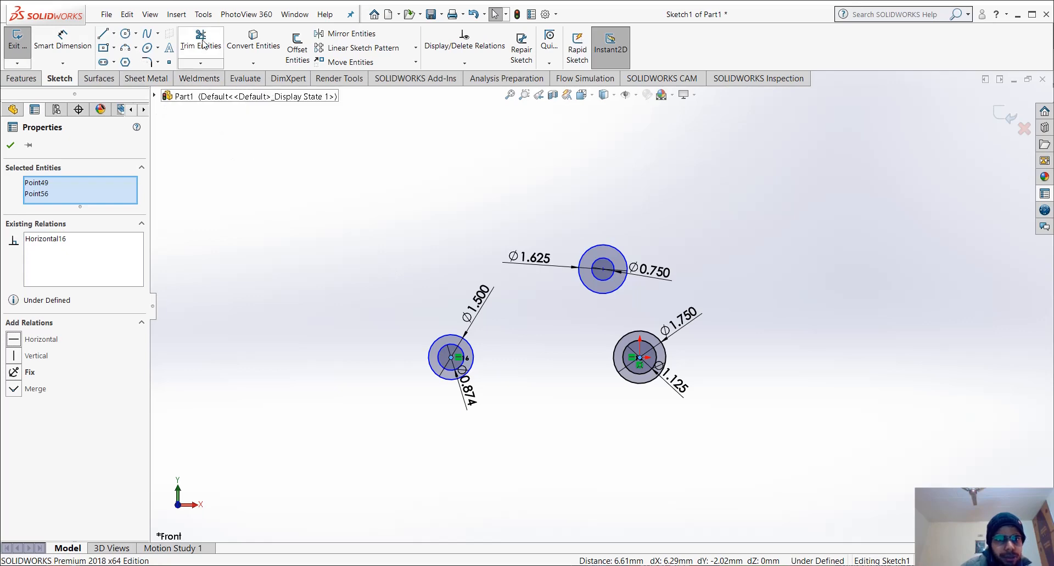
pyautogui.click(126, 33)
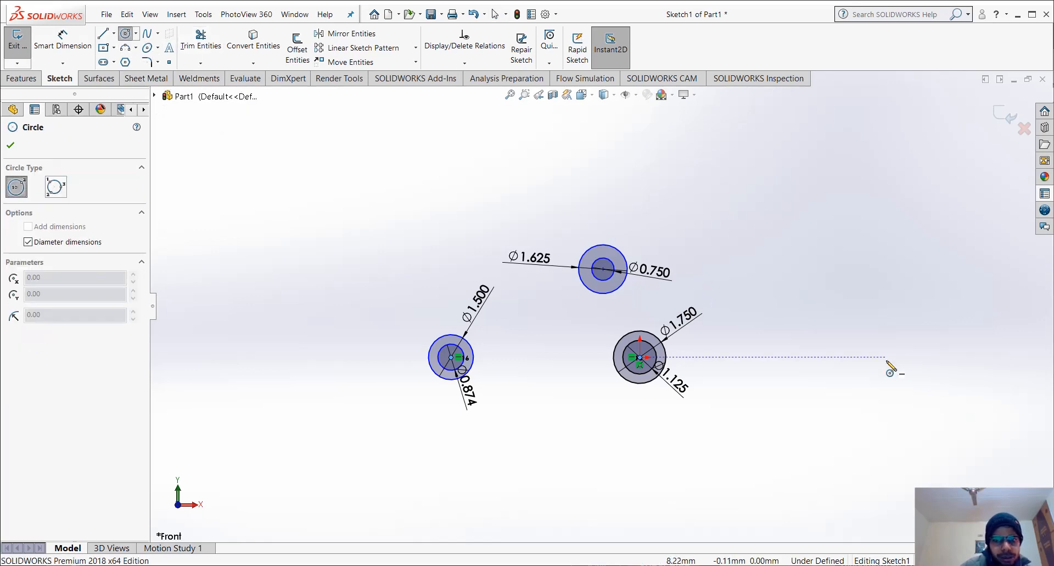
pyautogui.click(844, 357)
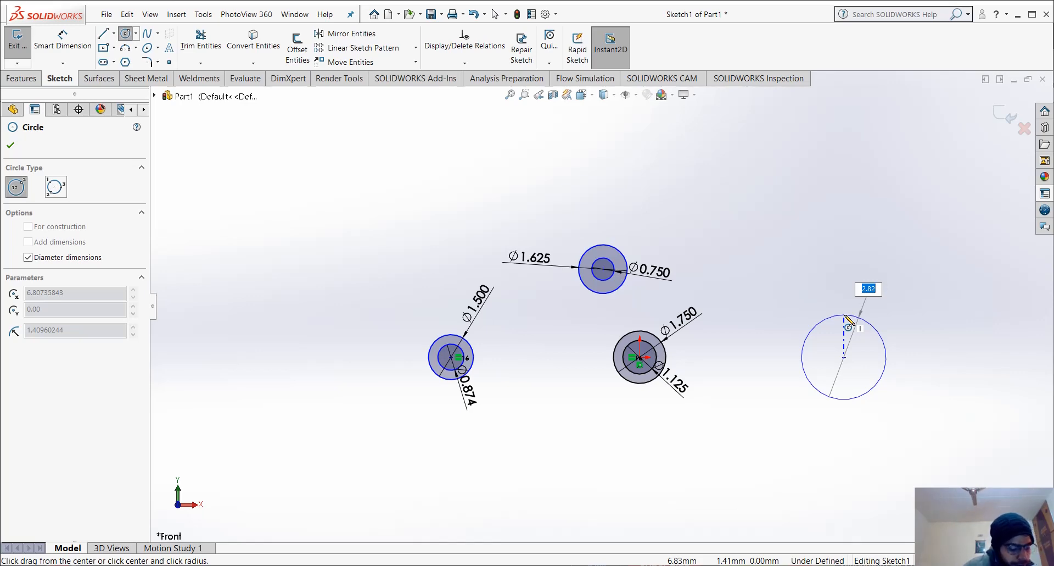
pyautogui.press('BackSpace')
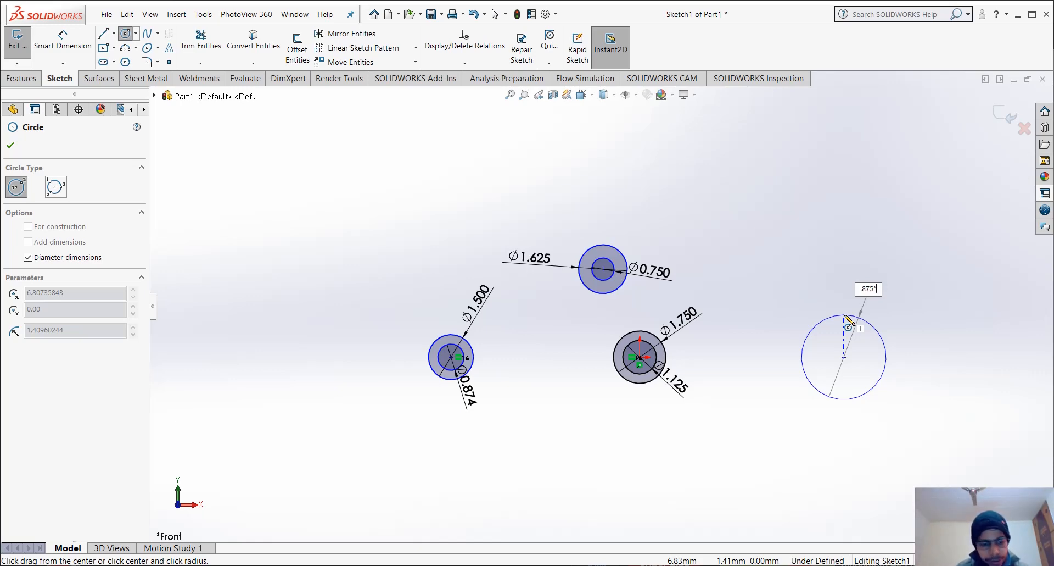
pyautogui.press('Return')
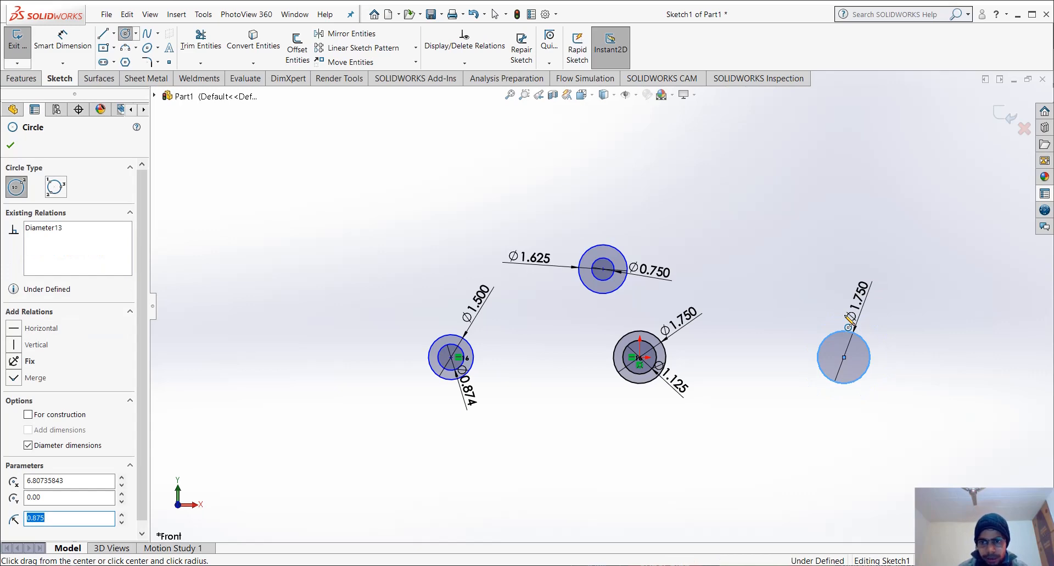
pyautogui.press('Escape')
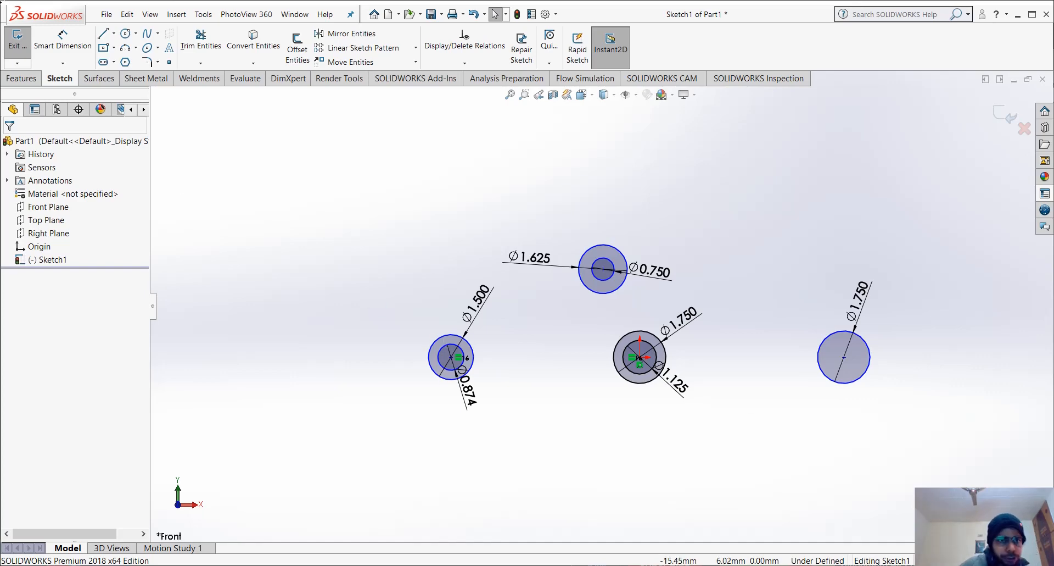
# Dimension the horizontal distance between the centres of the left circle pair and the rightmost circle as 5.804 mm
pyautogui.click(62, 41)
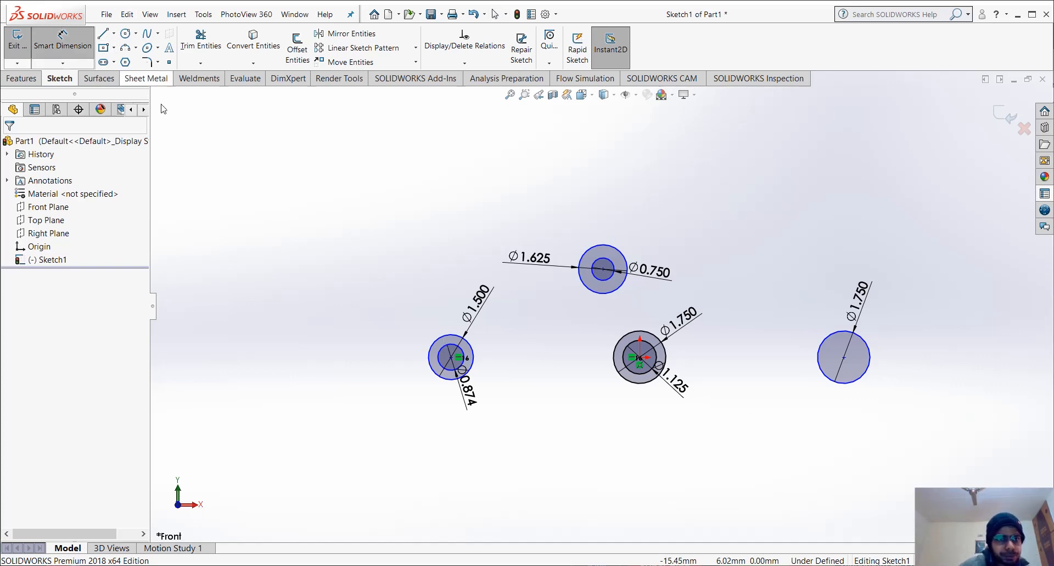
pyautogui.click(452, 358)
pyautogui.click(844, 358)
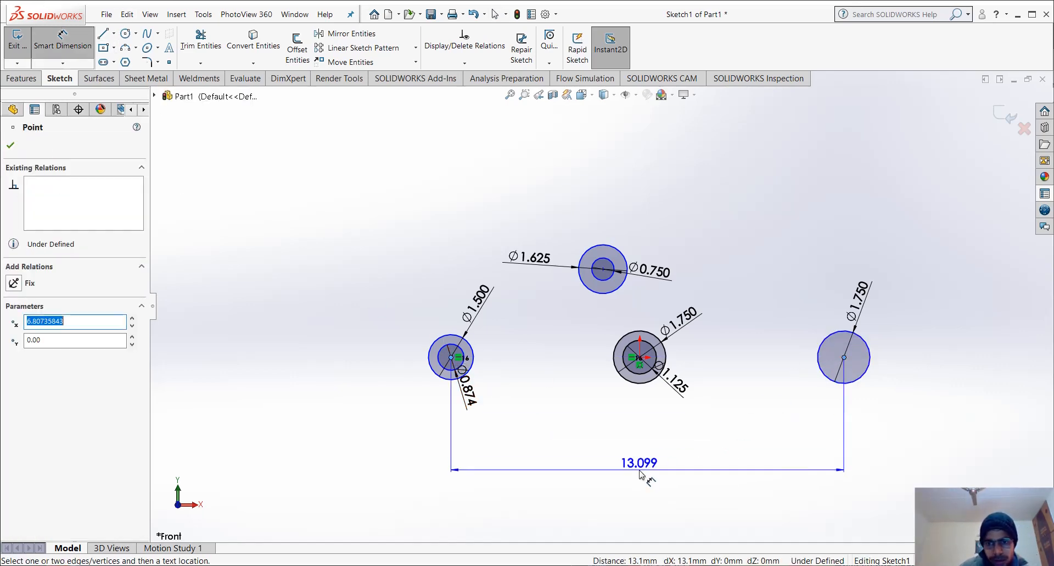
pyautogui.click(641, 475)
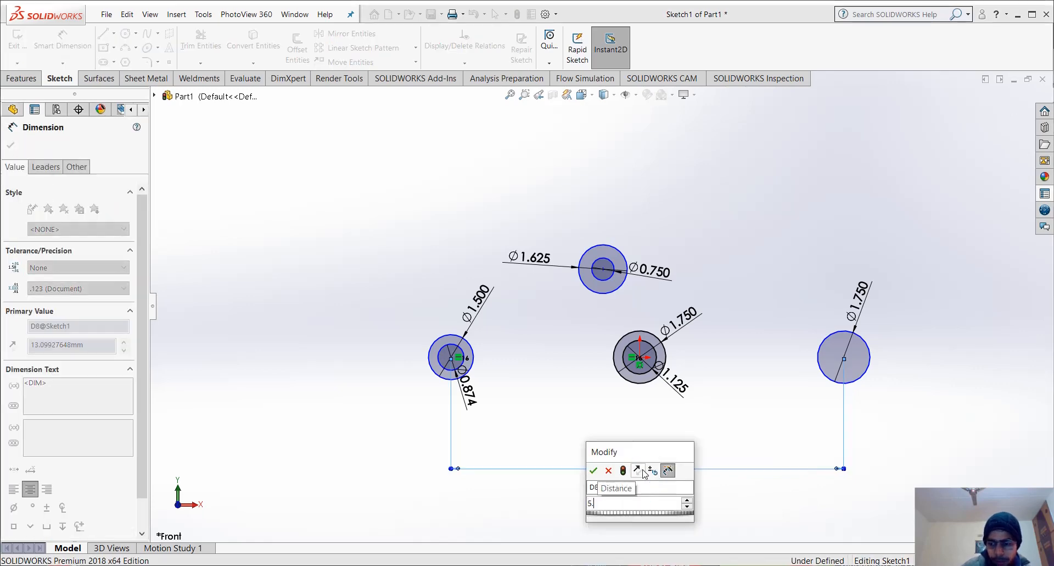
pyautogui.write('5.804')
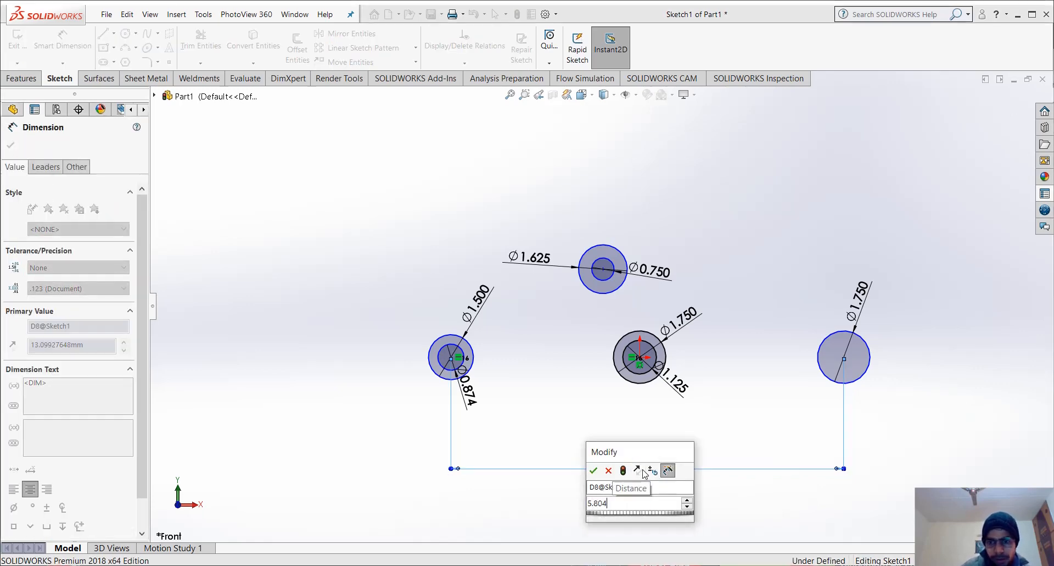
pyautogui.press('Return')
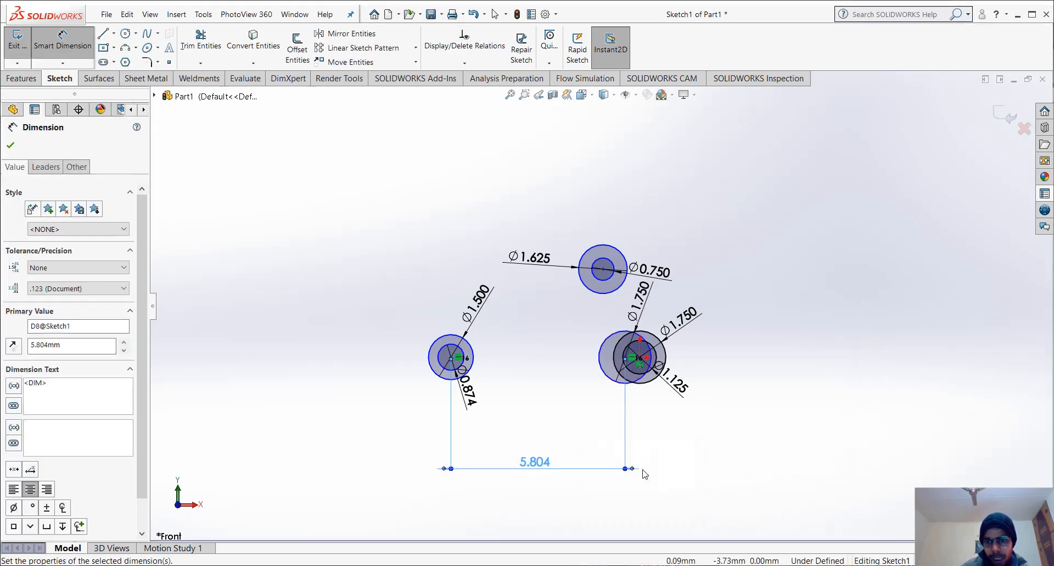
# End dimensioning and move the left circle pair toward the origin so the linked 1.750 mm circle clears the origin circles' right side
pyautogui.click(451, 358)
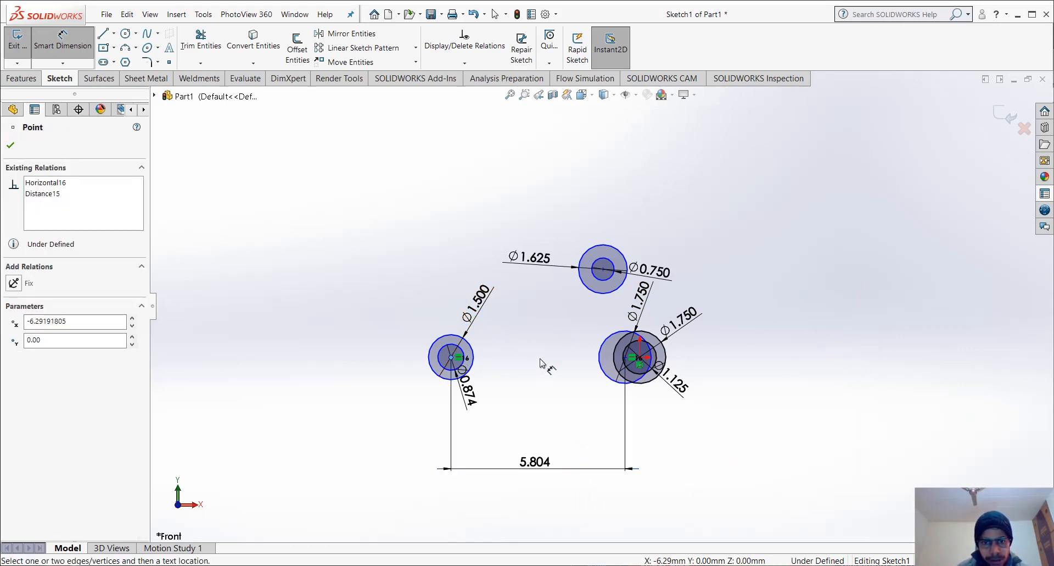
pyautogui.press('Escape')
pyautogui.press('Escape')
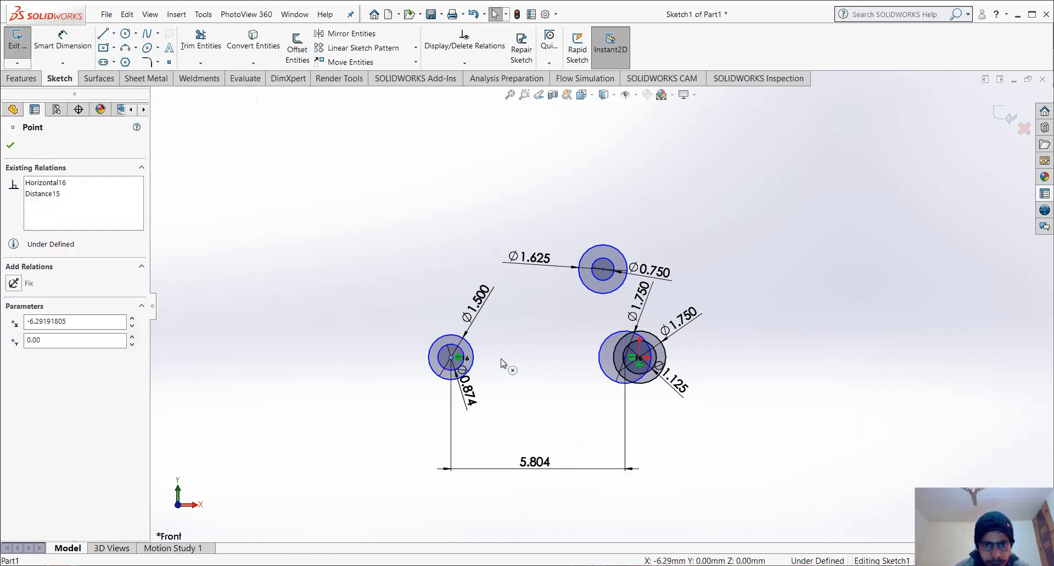
pyautogui.moveTo(451, 358); pyautogui.dragTo(536, 357)
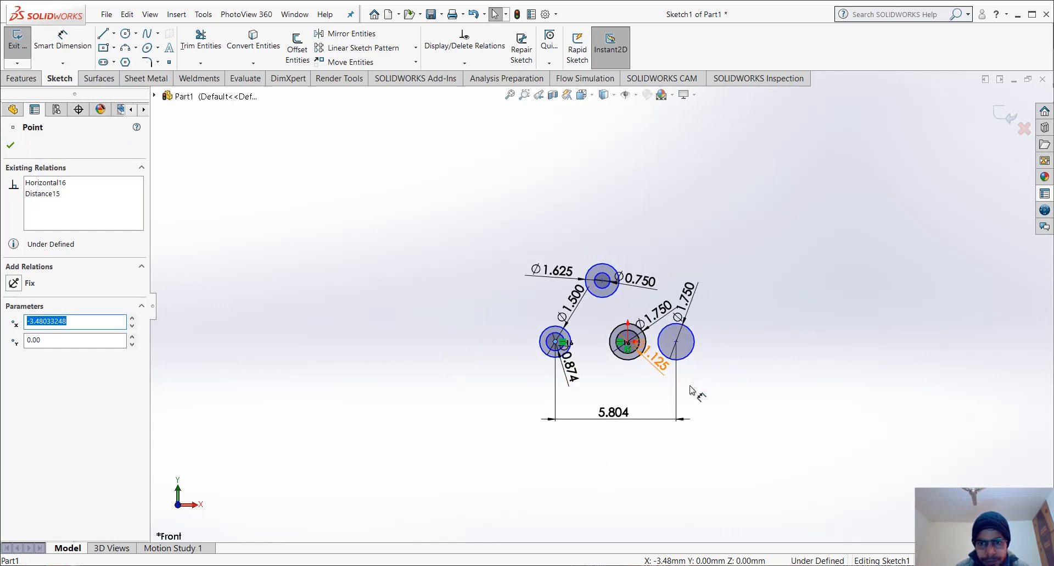
# Move the left circle pair closer to the origin circles, with its centre about 2.86 mm left of the origin
pyautogui.scroll(-3, 692, 390)
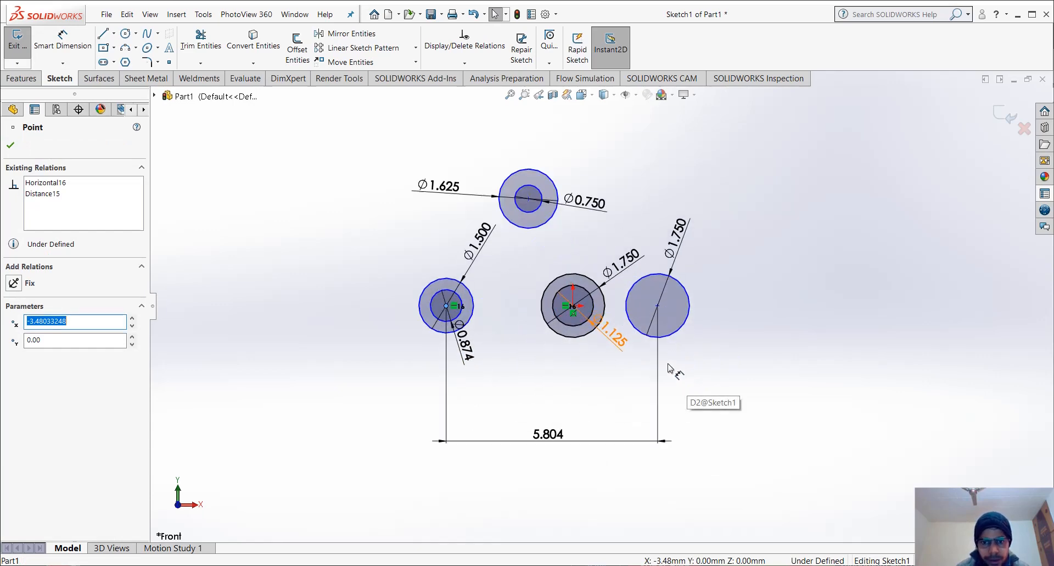
pyautogui.click(589, 446)
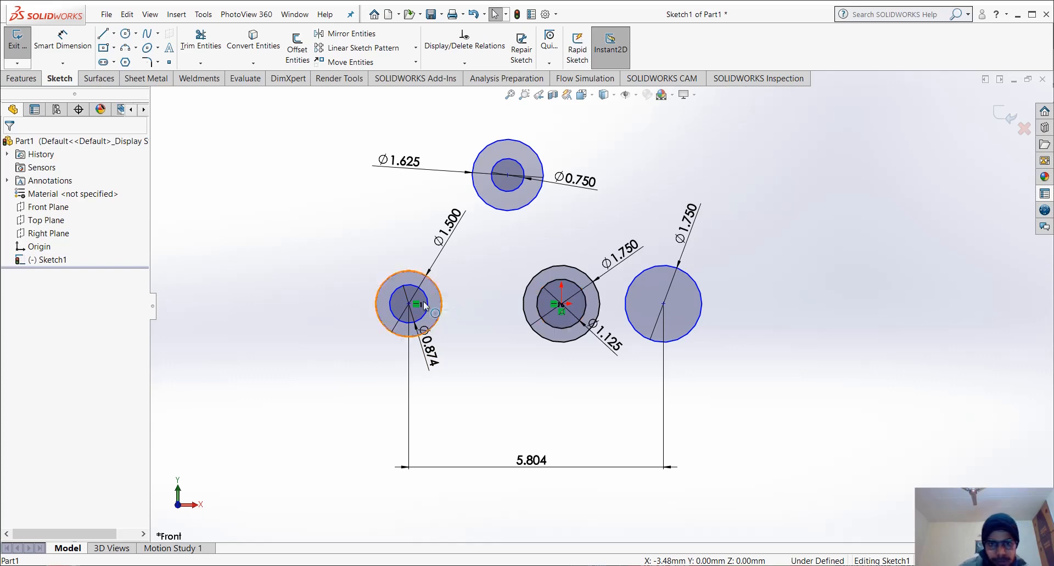
pyautogui.moveTo(428, 304); pyautogui.dragTo(436, 303)
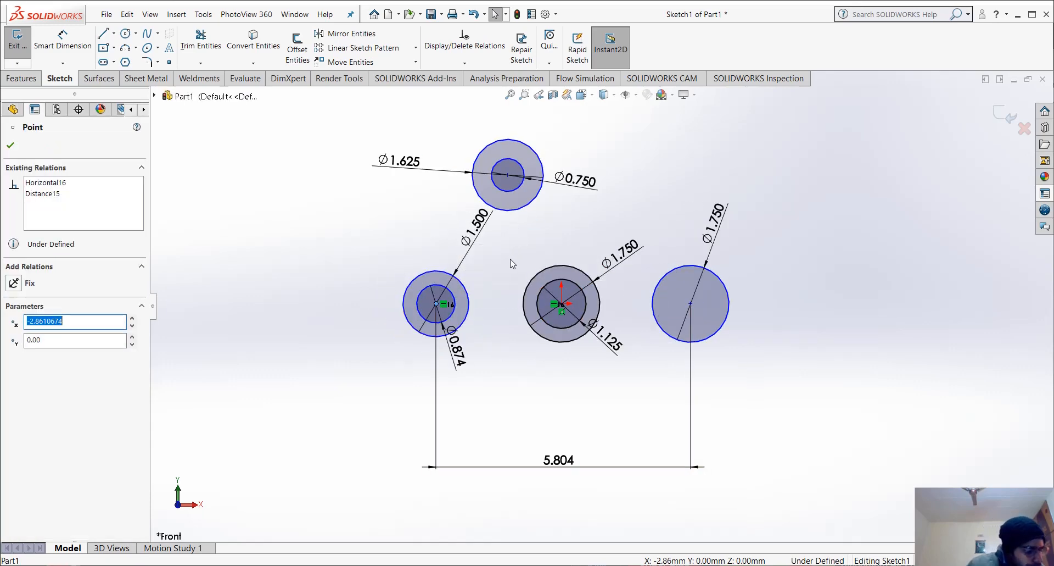
# Dimension the horizontal distance between the upper circle pair's centre and the origin as .75 mm and end dimensioning
pyautogui.scroll(3, 599, 303)
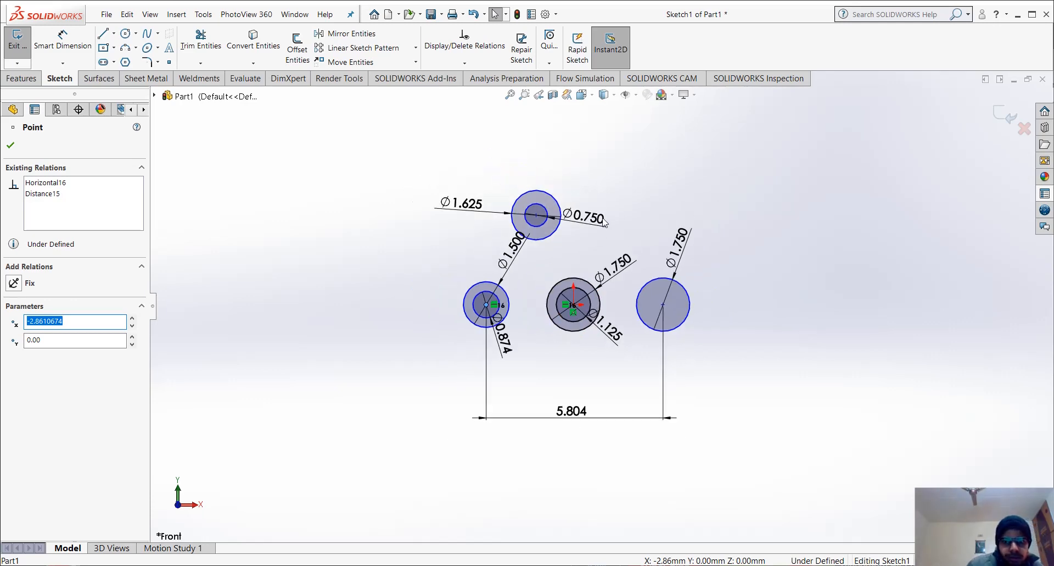
pyautogui.scroll(-2, 604, 219)
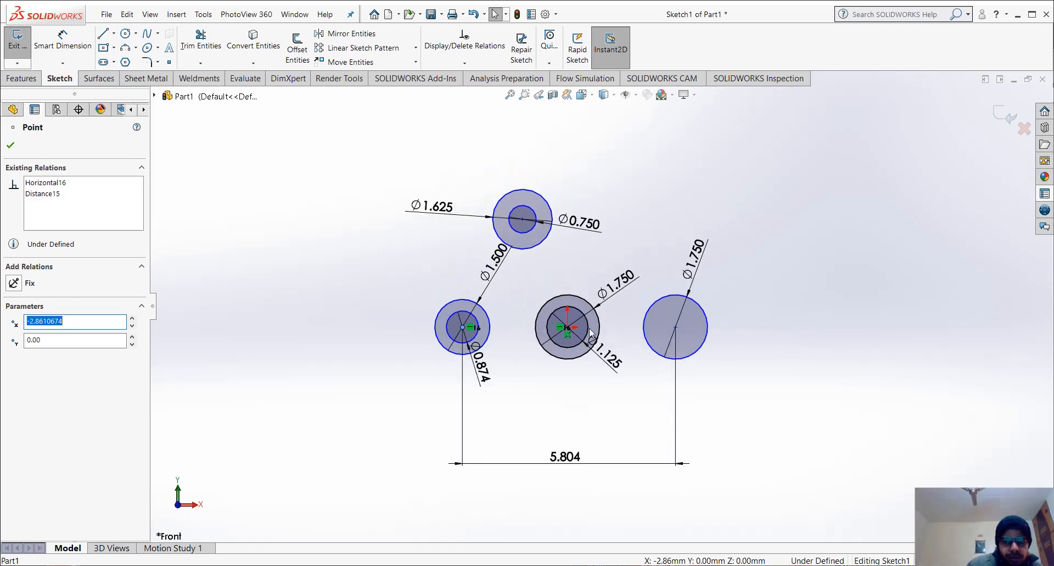
pyautogui.click(67, 47)
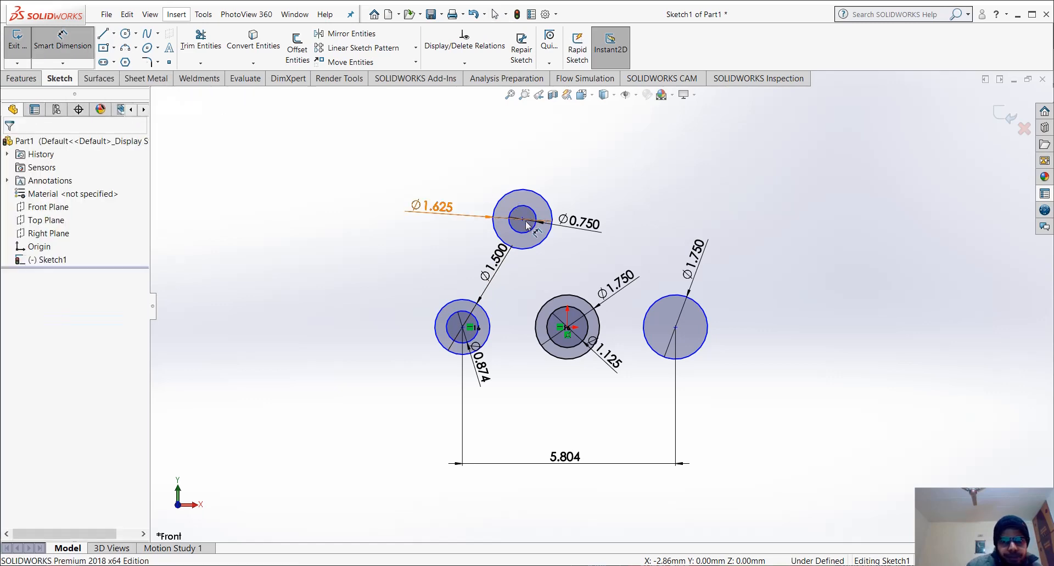
pyautogui.click(523, 219)
pyautogui.click(567, 327)
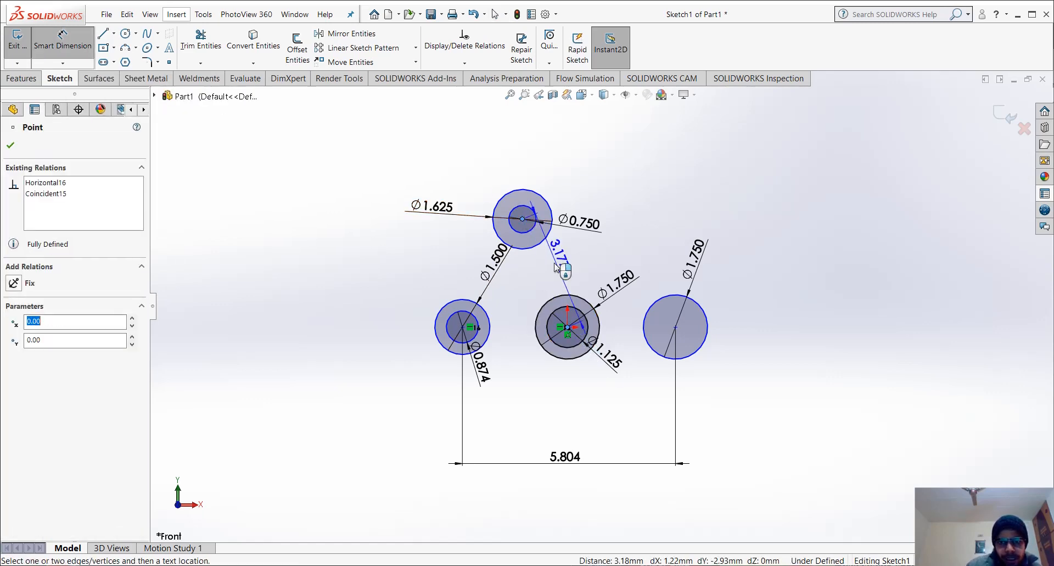
pyautogui.click(543, 149)
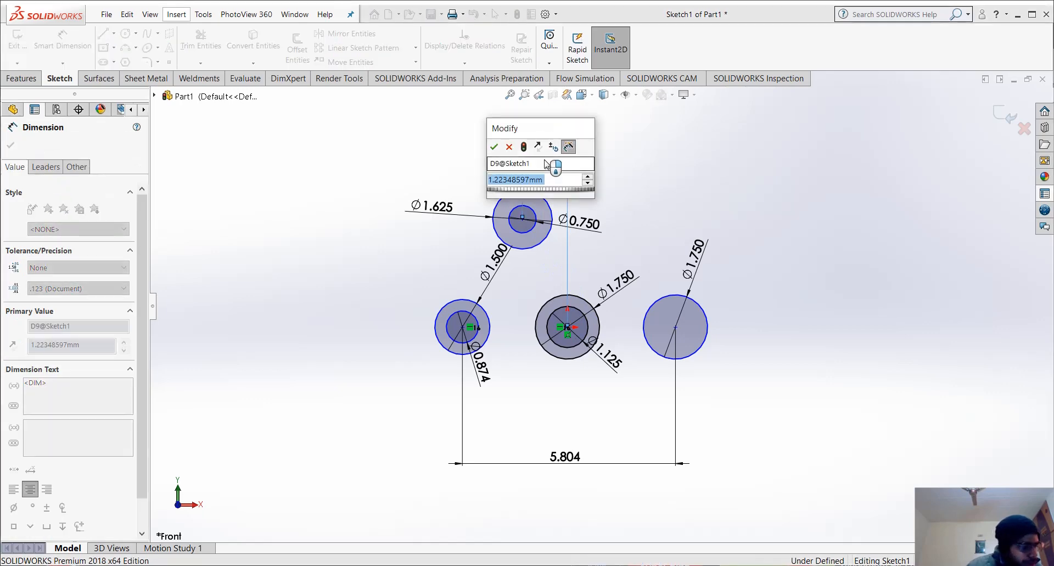
pyautogui.write('0.75')
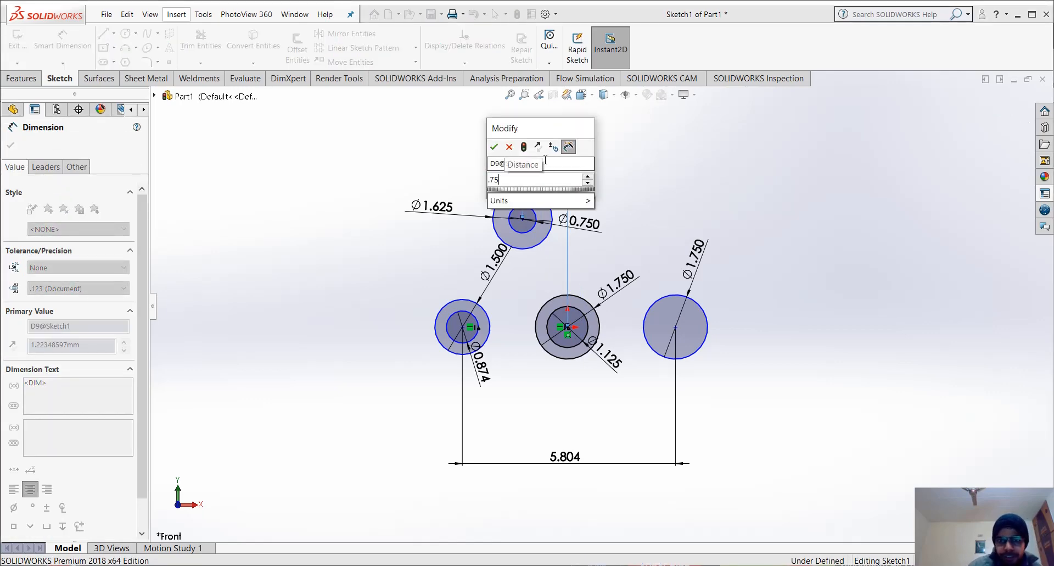
pyautogui.press('Return')
pyautogui.press('Escape')
pyautogui.press('Escape')
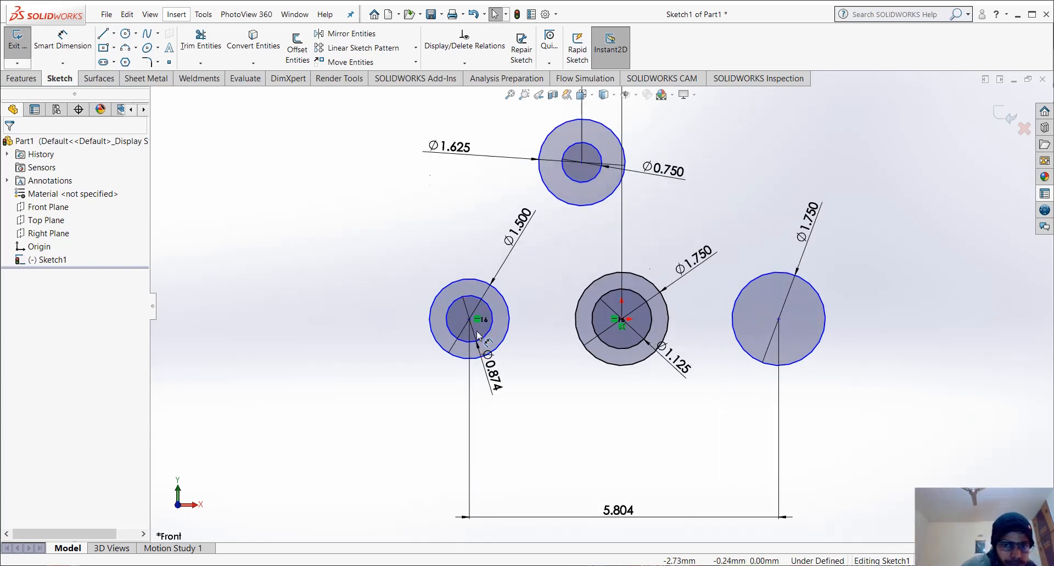
# Reposition the two diameter dimensions of the left circle pair, placing the inner circle's below left and the outer circle's above right
pyautogui.scroll(-3, 450, 336)
pyautogui.scroll(3, 506, 339)
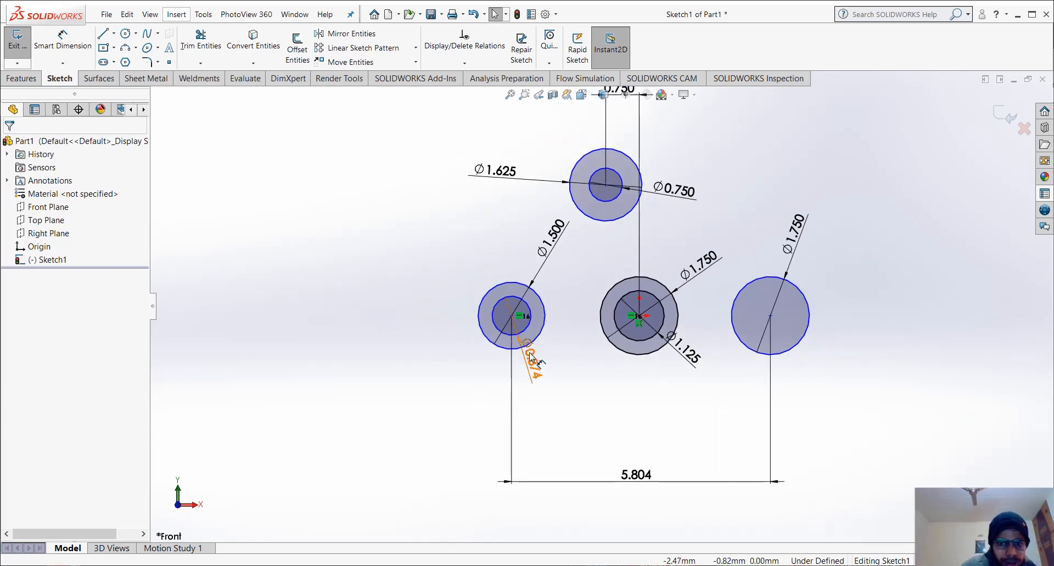
pyautogui.moveTo(529, 356); pyautogui.dragTo(448, 337)
pyautogui.moveTo(566, 235); pyautogui.dragTo(537, 256)
pyautogui.scroll(-1, 567, 348)
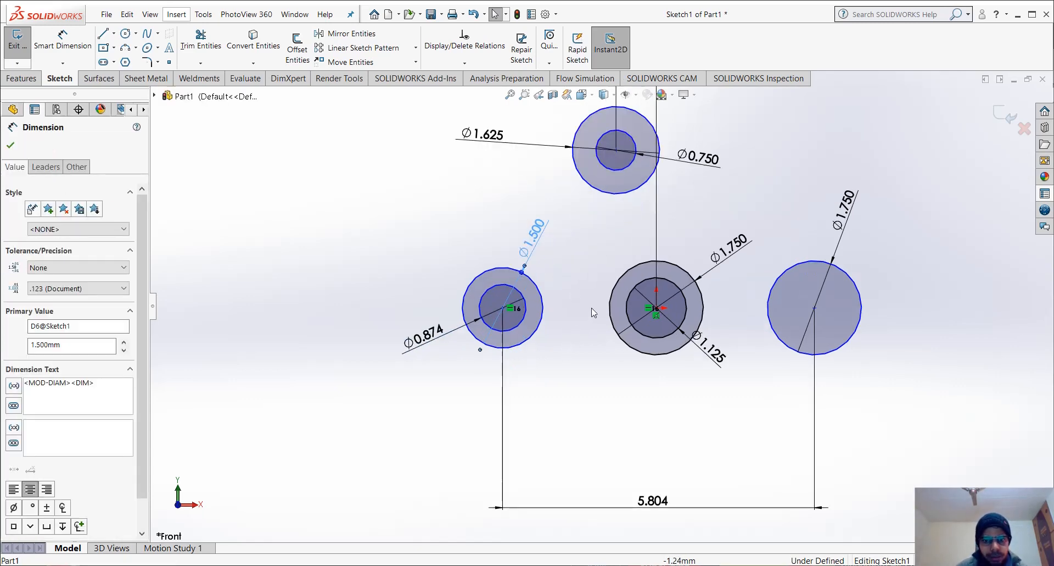
pyautogui.scroll(-1, 592, 332)
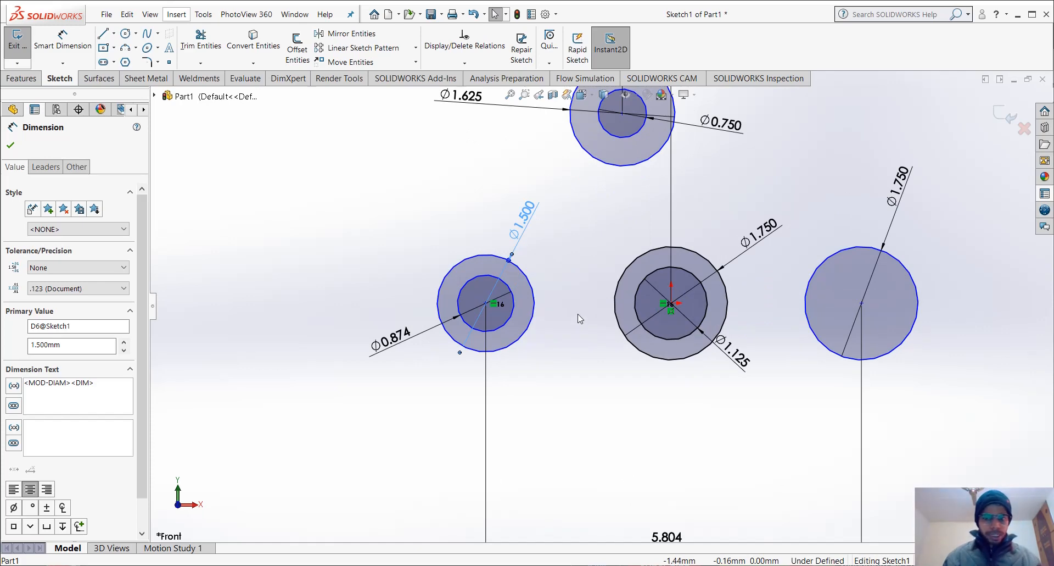
pyautogui.click(578, 316)
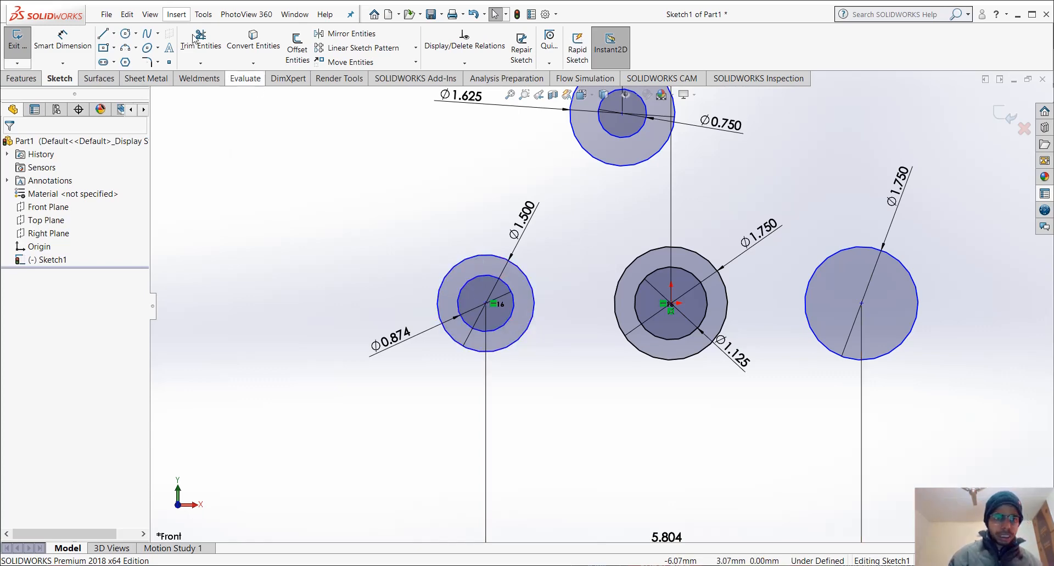
# Sketch a circle of diameter .75*2 mm between the left circle pair and the origin circles, with its centre level with the origin
pyautogui.click(126, 33)
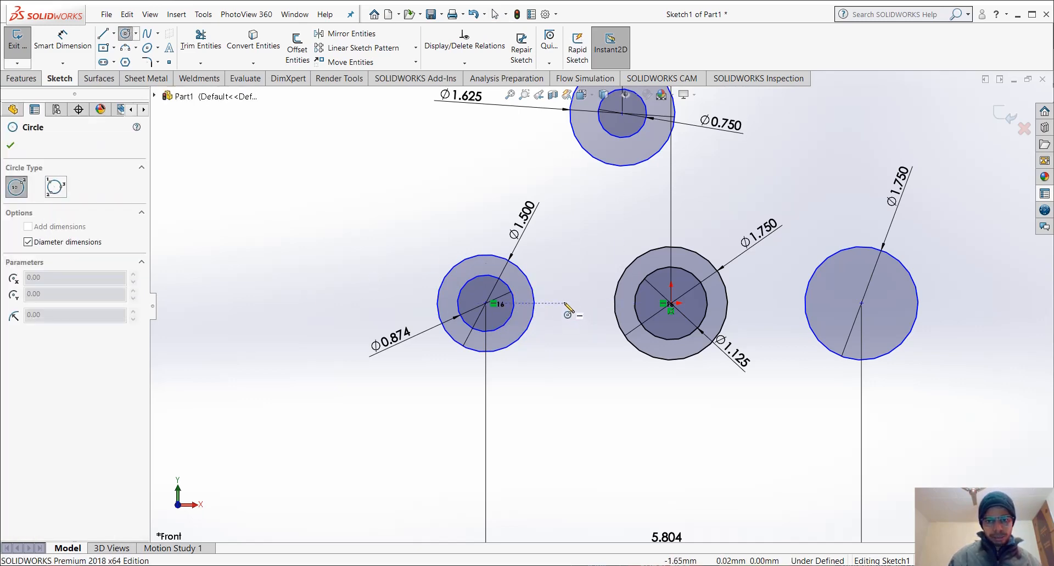
pyautogui.click(564, 302)
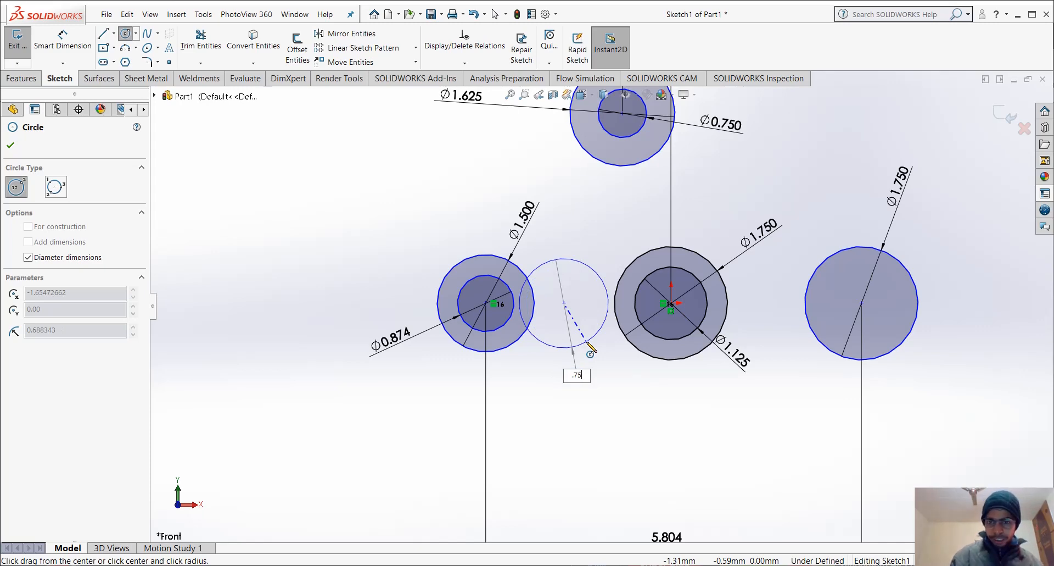
pyautogui.write('.75"2')
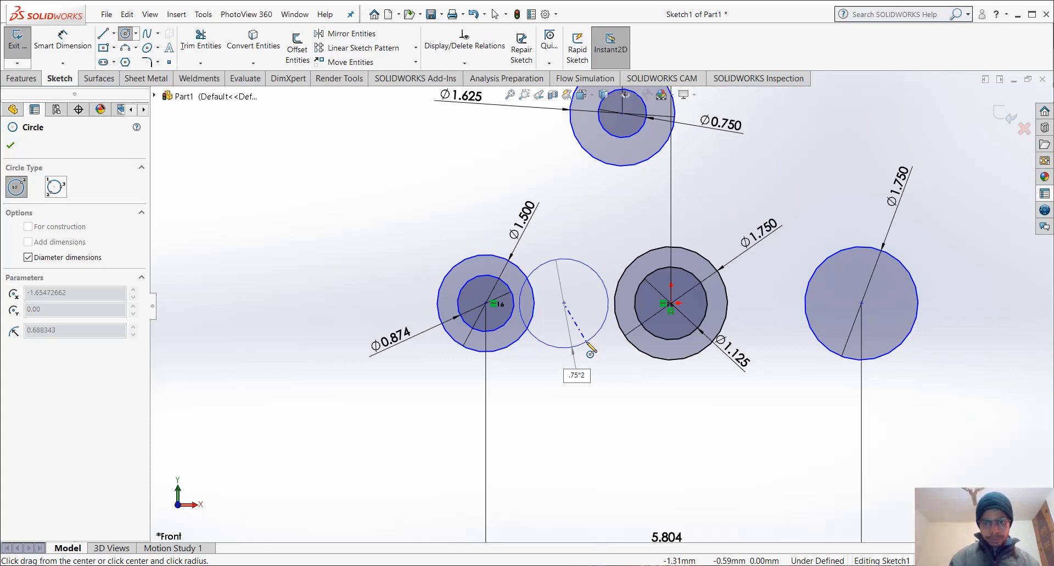
pyautogui.press('Return')
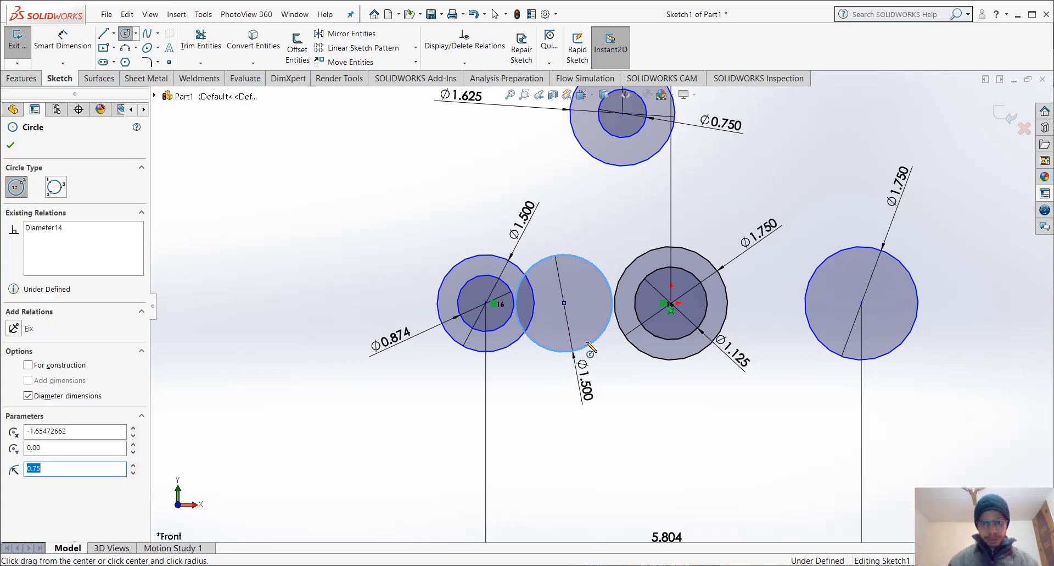
pyautogui.press('Escape')
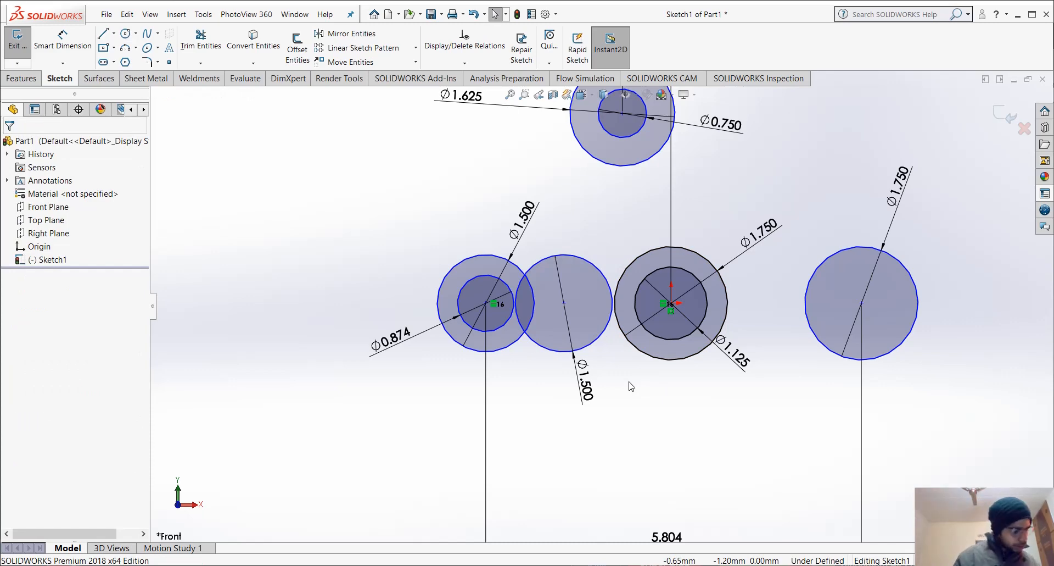
# Sketch a concentric circle of diameter .437*2 mm inside the new circle between the left pair and the origin circles
pyautogui.click(125, 33)
pyautogui.click(564, 302)
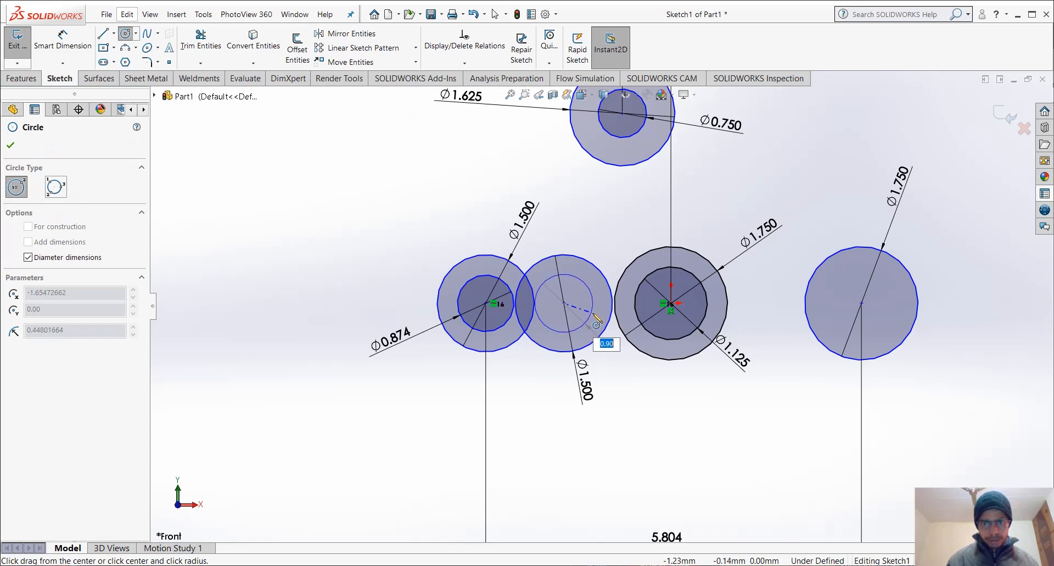
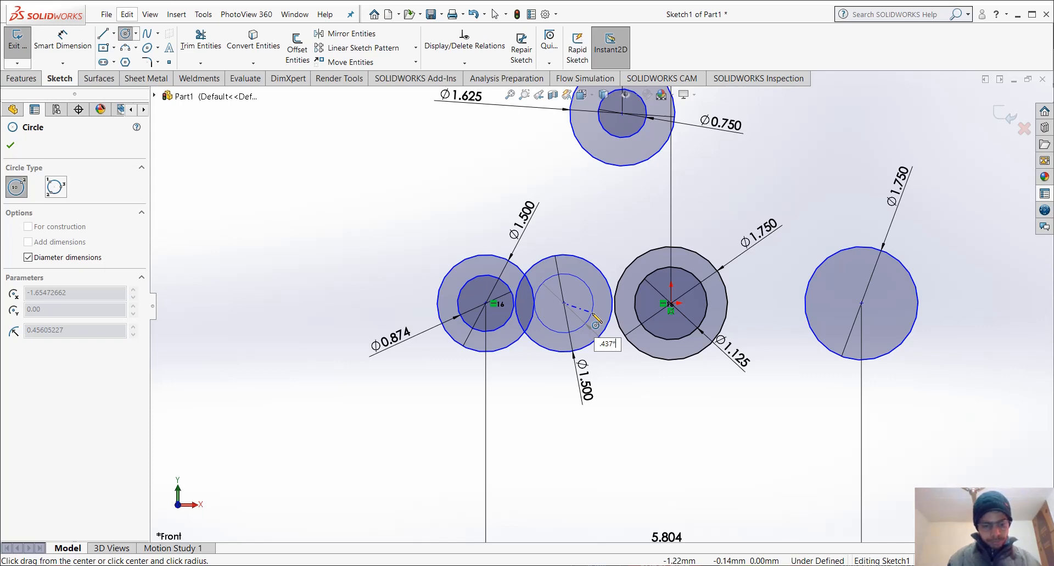
pyautogui.press('Return')
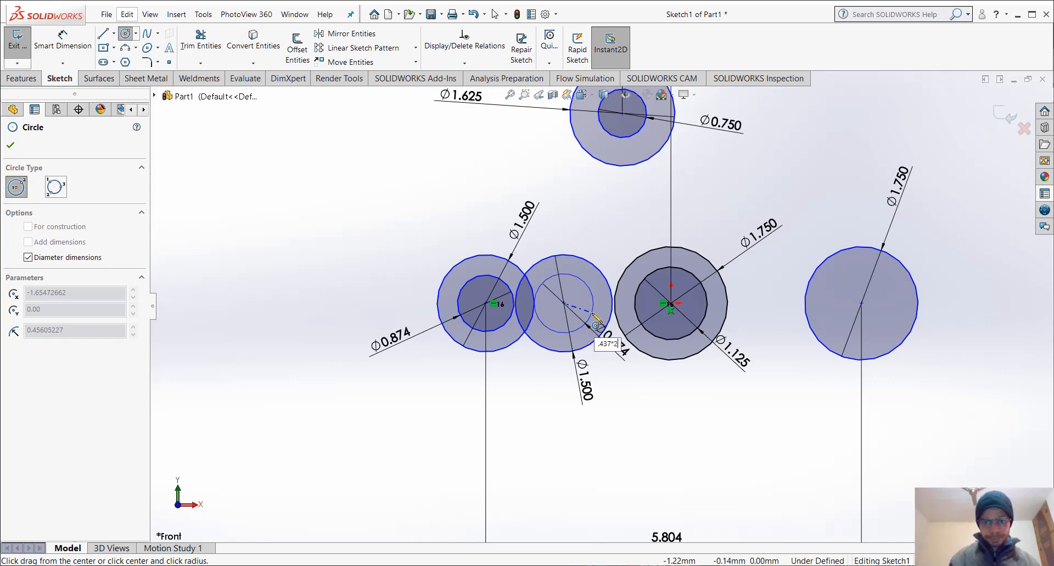
pyautogui.press('Escape')
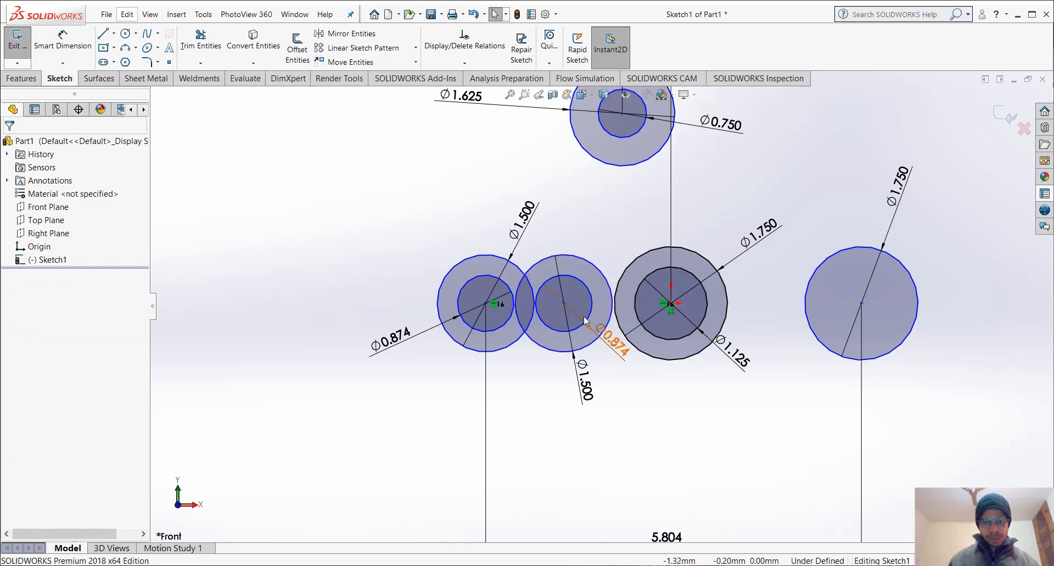
# Add a horizontal relation between the centre of the new circle pair and the centre of the leftmost pair
pyautogui.click(565, 305)
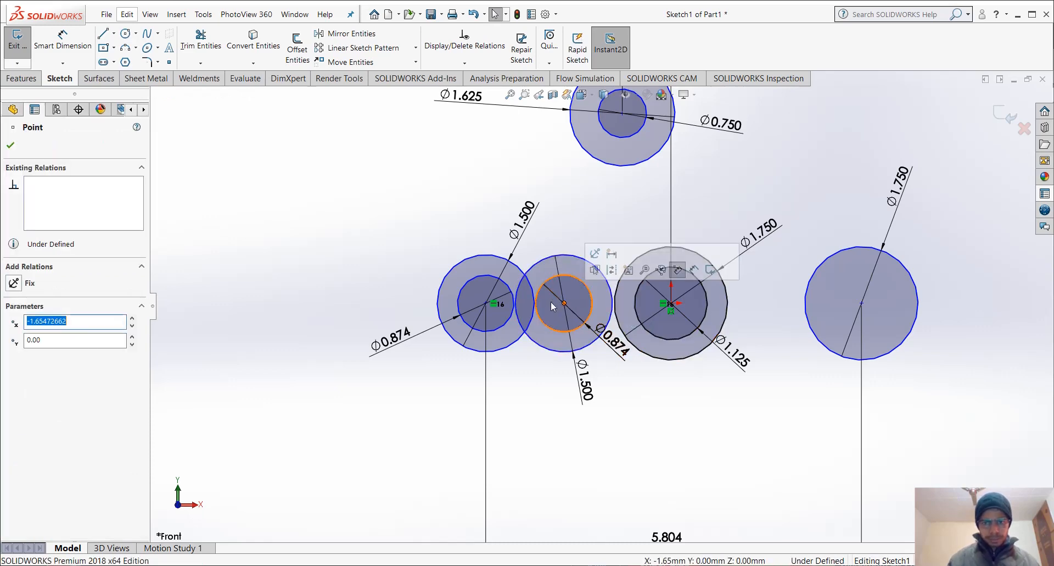
pyautogui.keyDown('ctrl'); pyautogui.click(486, 303); pyautogui.keyUp('ctrl')
pyautogui.click(516, 253)
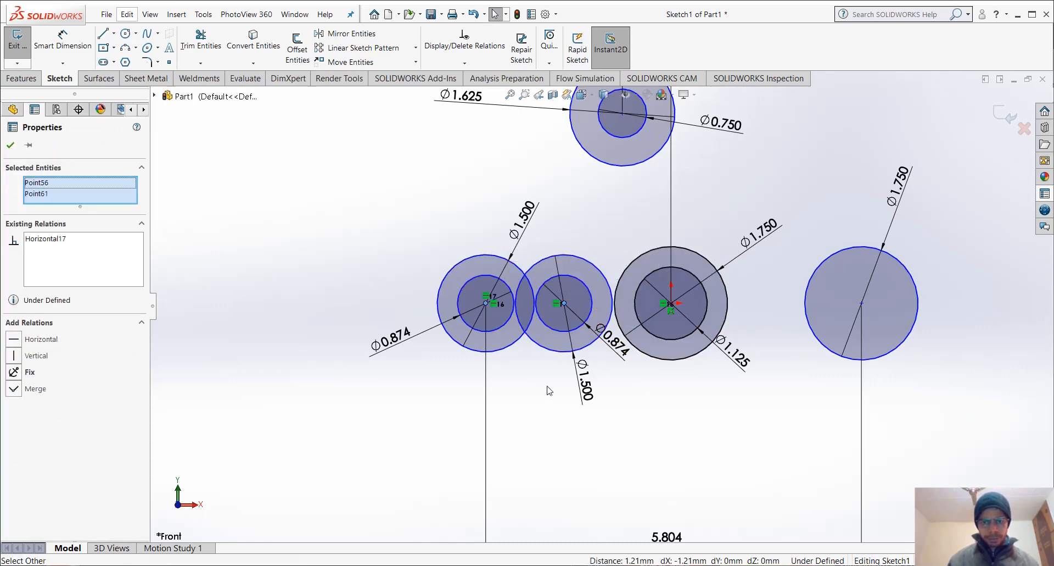
pyautogui.click(556, 402)
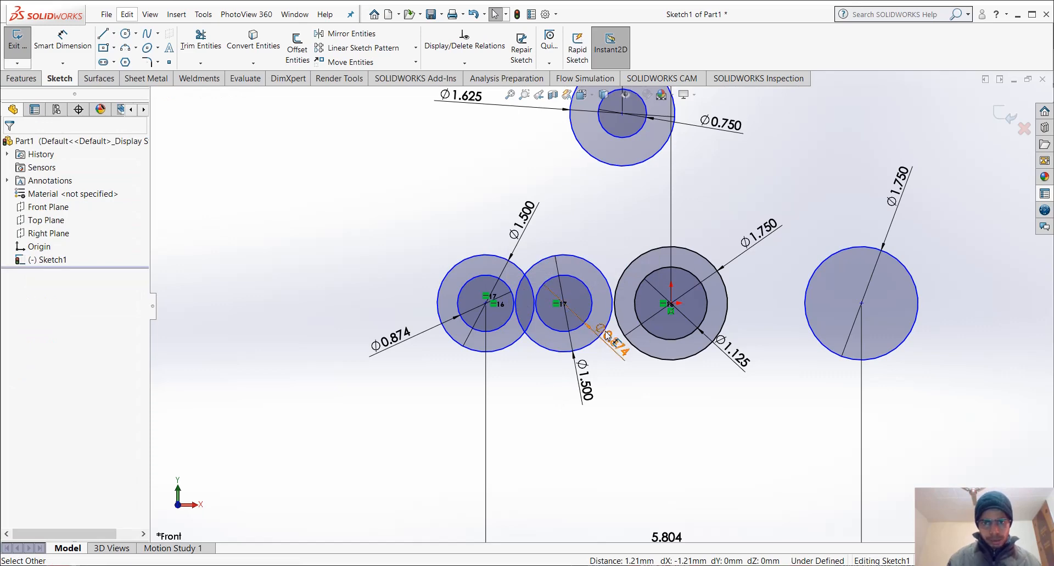
# Draw a line from the top of the leftmost outer circle to the top of the neighbouring outer circle
pyautogui.scroll(2, 599, 338)
pyautogui.scroll(-2, 593, 335)
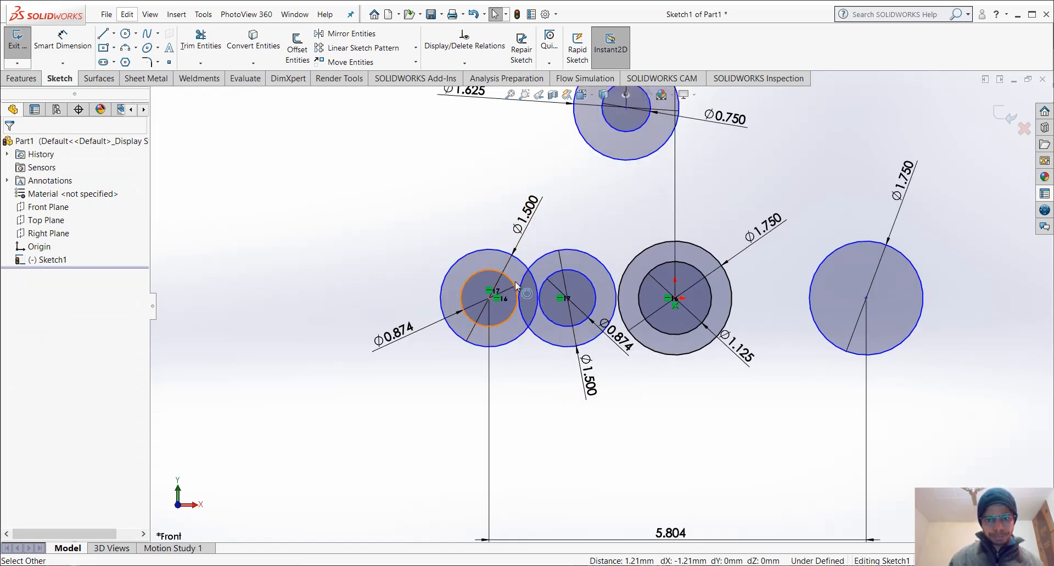
pyautogui.scroll(-1, 875, 211)
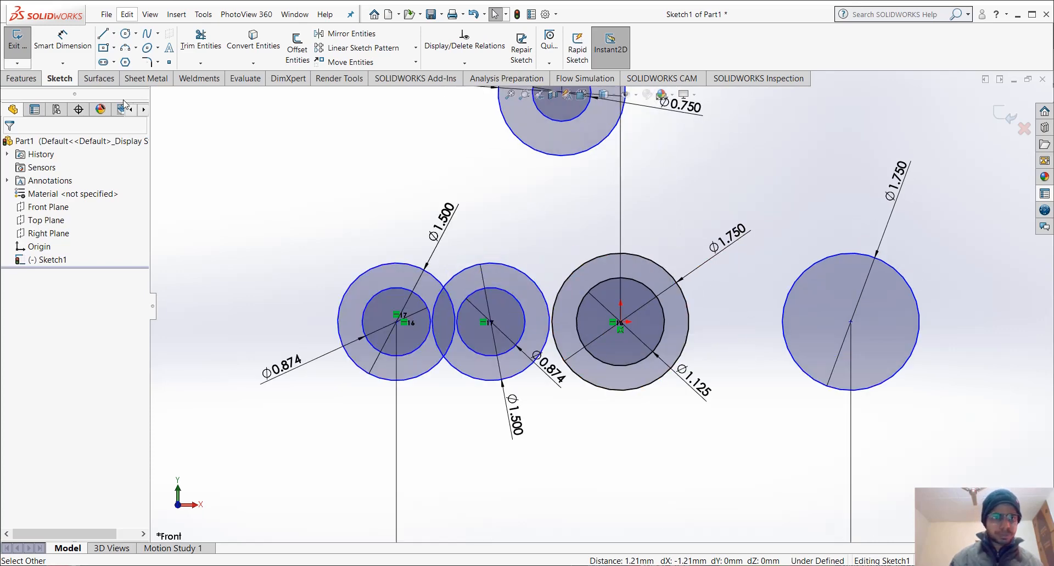
pyautogui.click(102, 33)
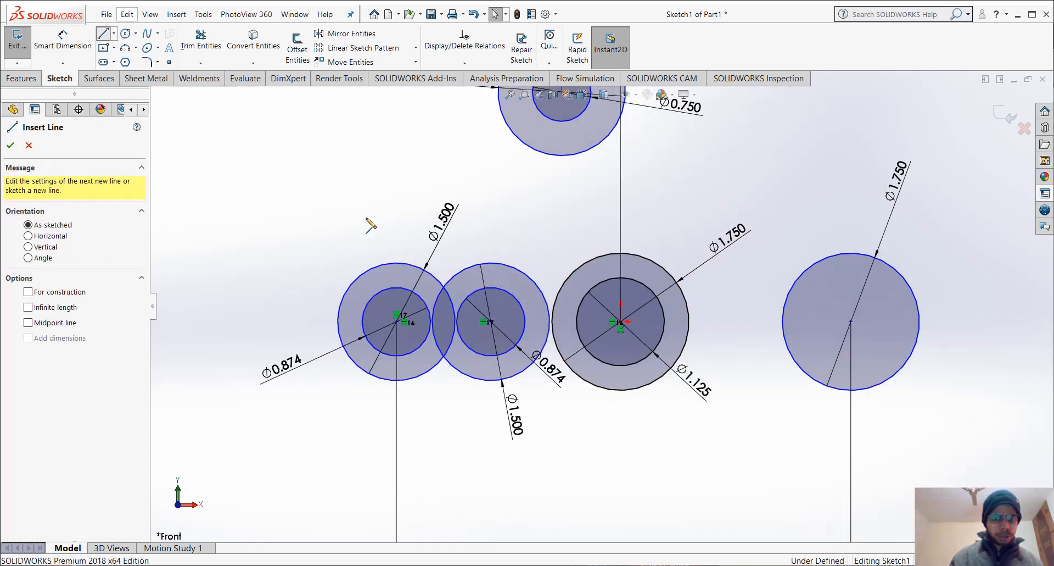
pyautogui.click(396, 263)
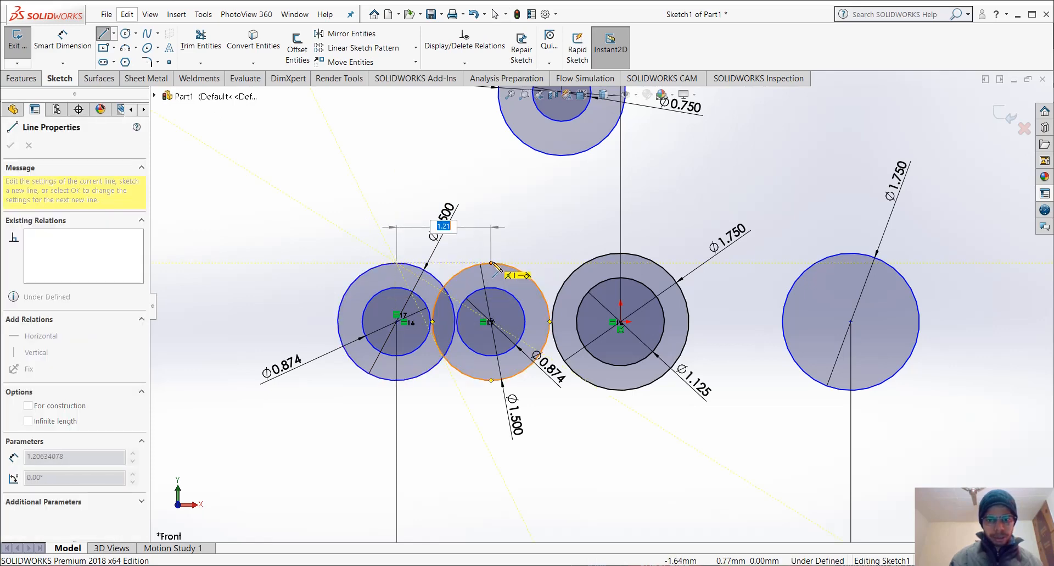
pyautogui.click(503, 263)
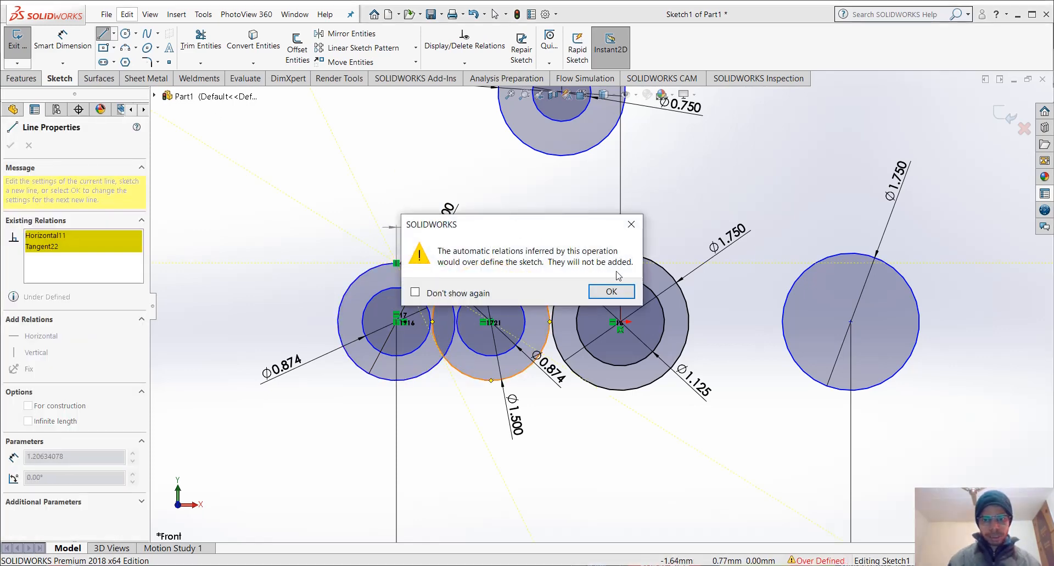
pyautogui.click(612, 291)
pyautogui.press('Escape')
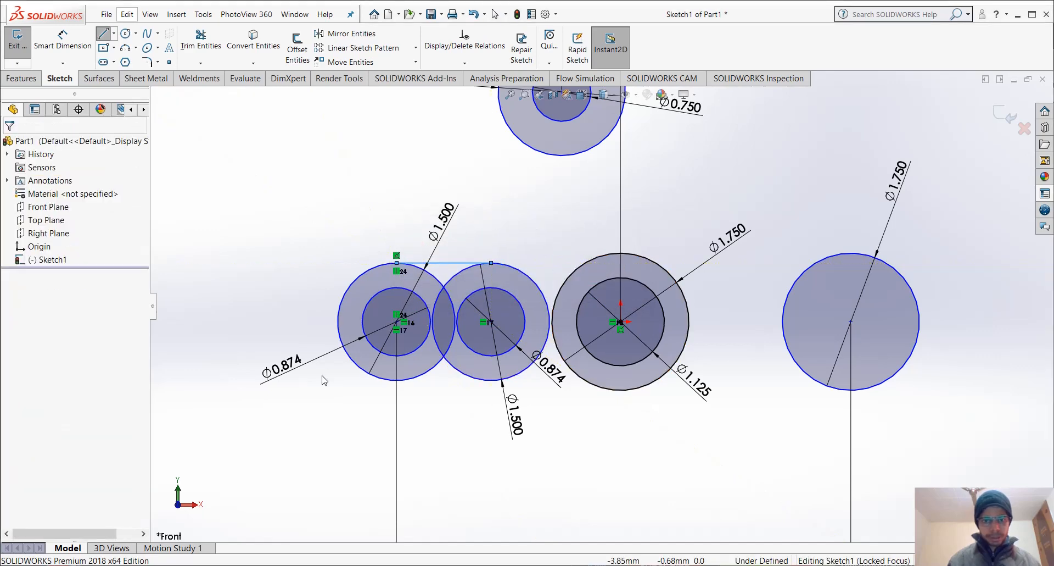
# Dimension the line joining the tops of the two left outer circles to 1 mm
pyautogui.click(463, 264)
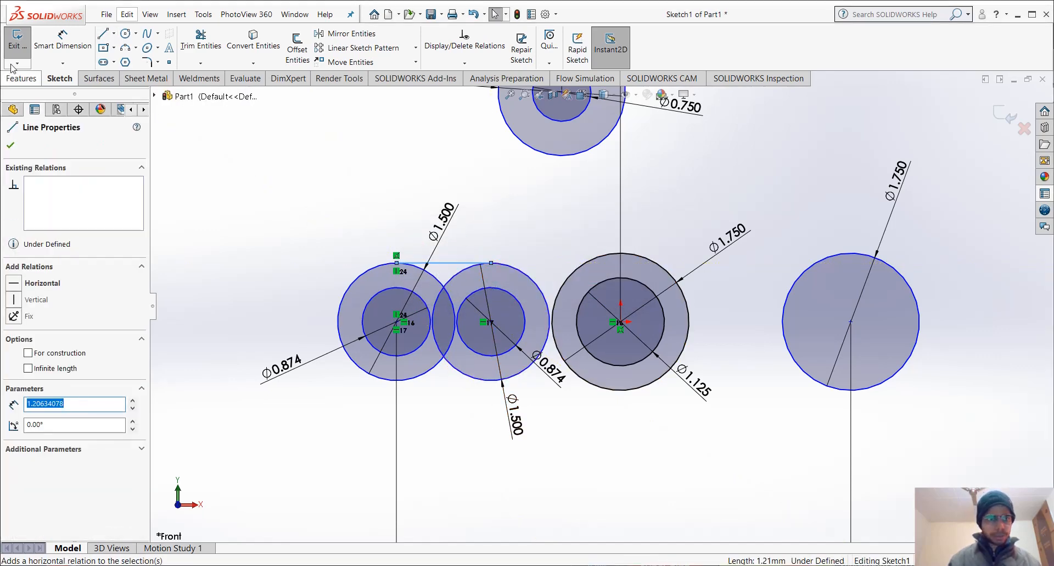
pyautogui.press('Escape')
pyautogui.click(70, 57)
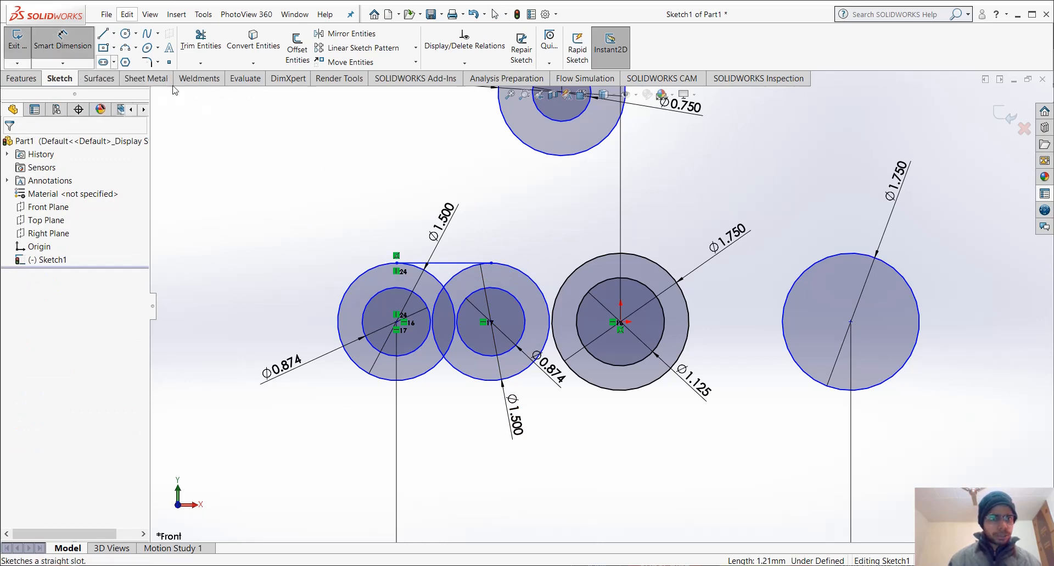
pyautogui.click(457, 263)
pyautogui.click(434, 172)
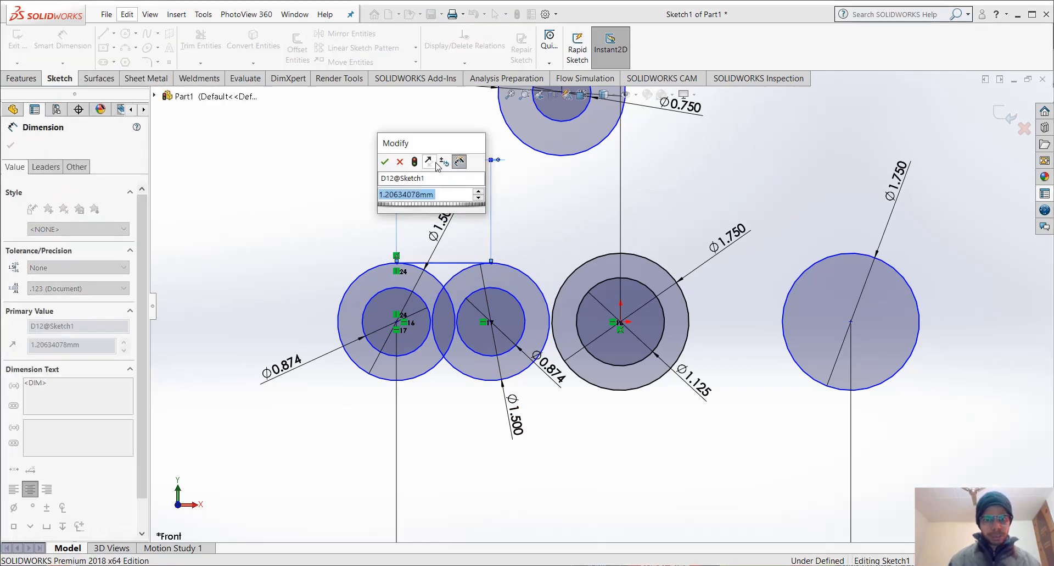
pyautogui.write('1')
pyautogui.press('Return')
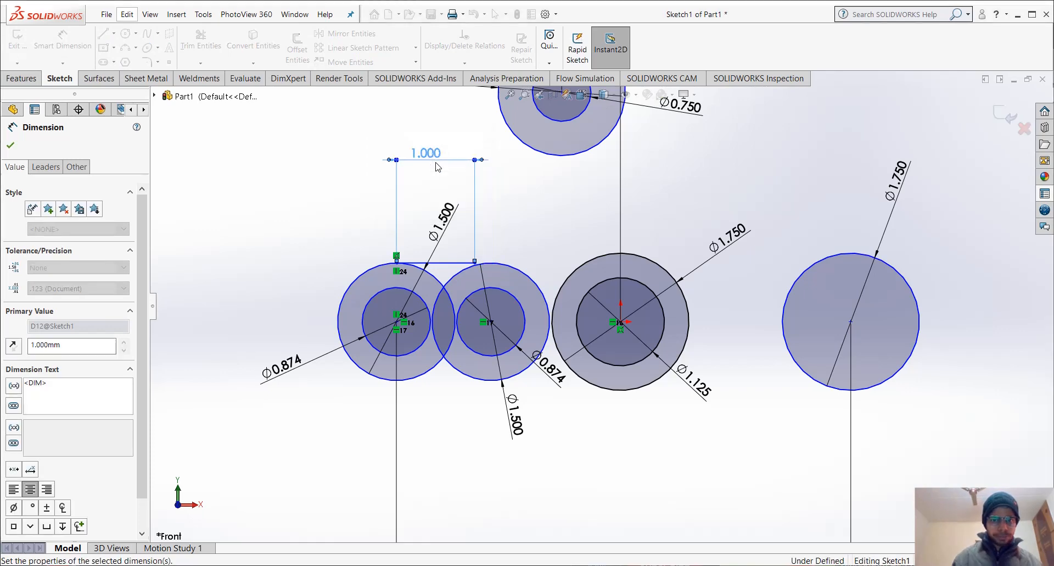
pyautogui.press('Escape')
# Add a coincident relation between the free end of the 1 mm line and the second outer circle from the left
pyautogui.scroll(-2, 434, 272)
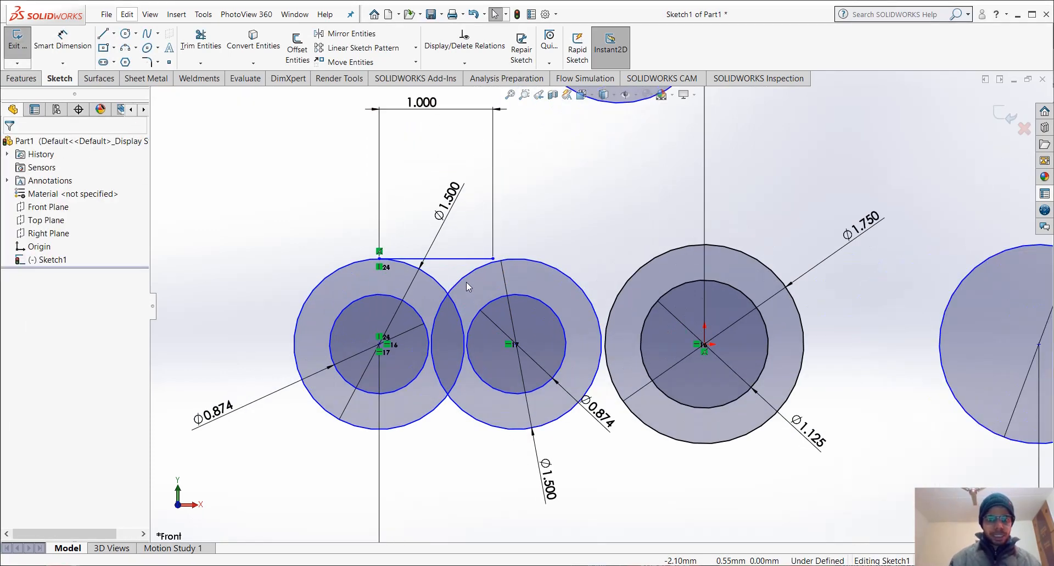
pyautogui.scroll(2, 466, 282)
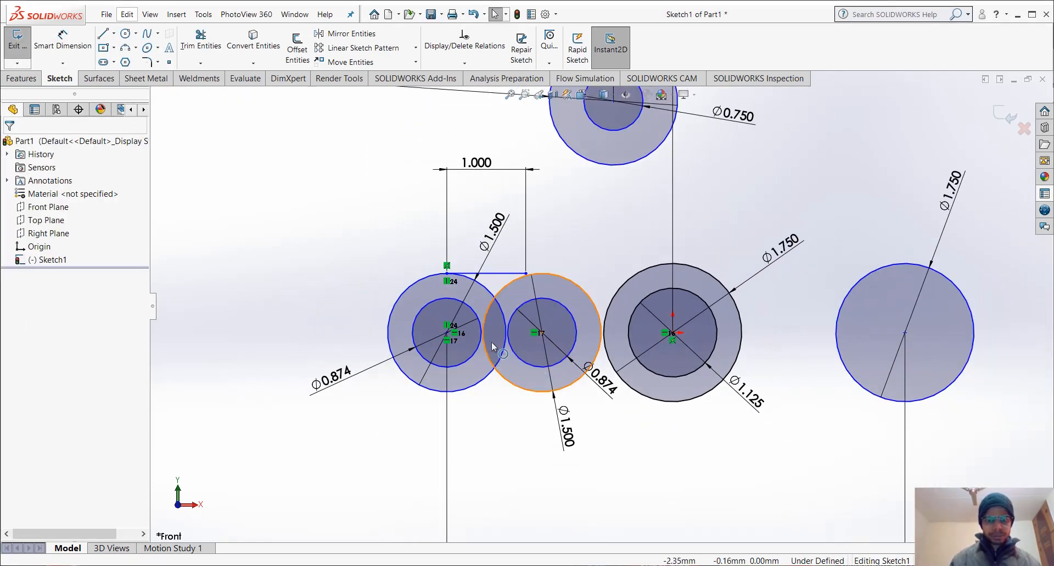
pyautogui.scroll(-2, 492, 345)
pyautogui.scroll(2, 478, 296)
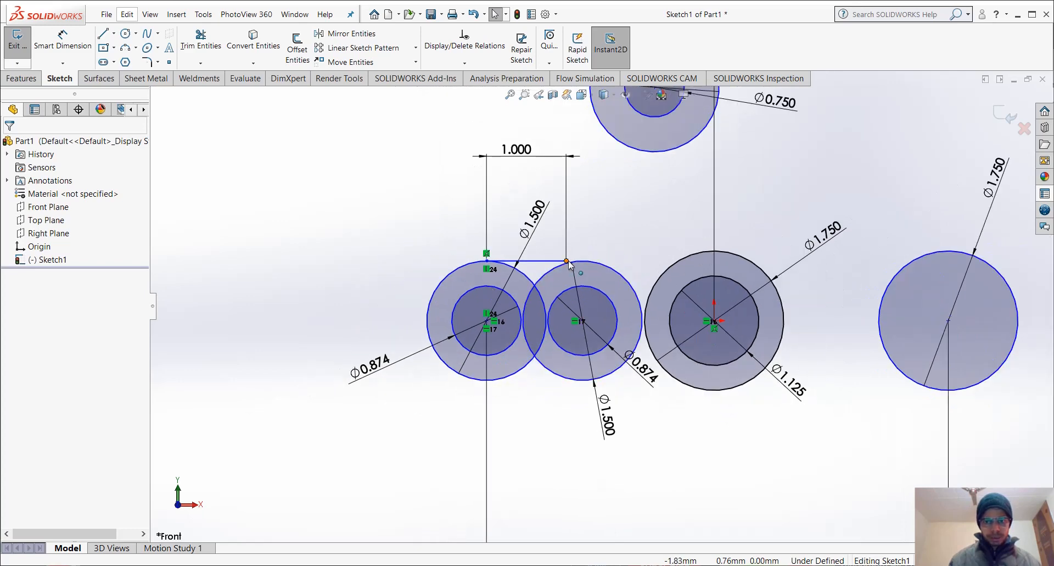
pyautogui.click(568, 262)
pyautogui.keyDown('ctrl'); pyautogui.click(589, 259); pyautogui.keyUp('ctrl')
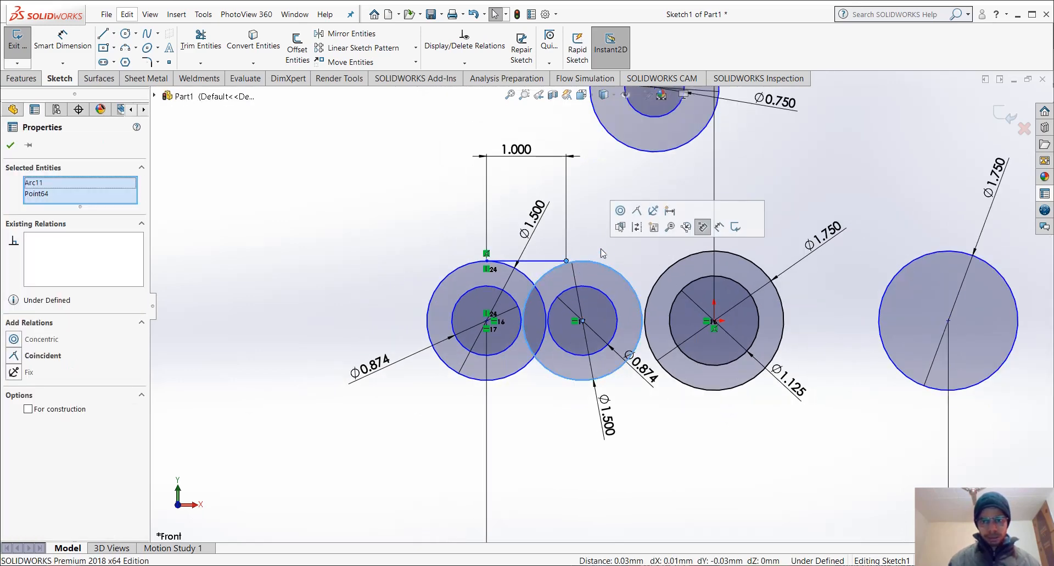
pyautogui.click(637, 211)
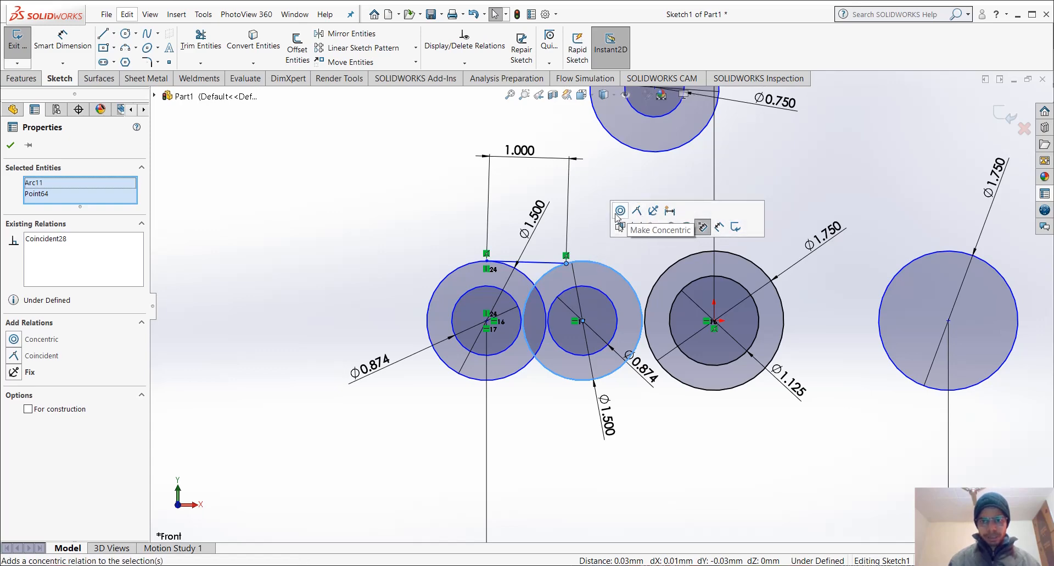
pyautogui.click(596, 259)
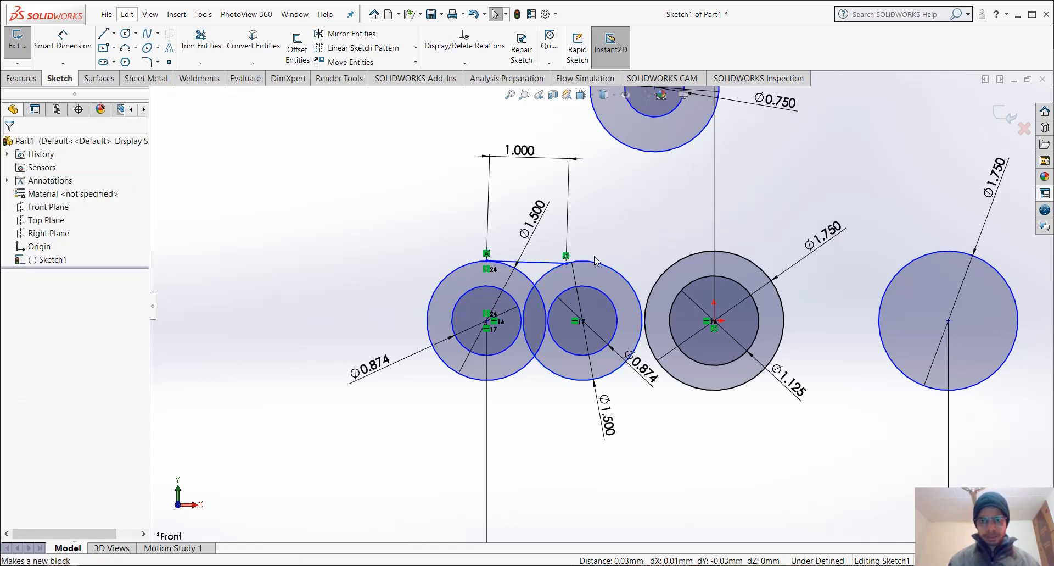
# Add a tangent relation between the second outer circle from the left and the 1 mm line
pyautogui.click(585, 260)
pyautogui.keyDown('ctrl'); pyautogui.click(549, 262); pyautogui.keyUp('ctrl')
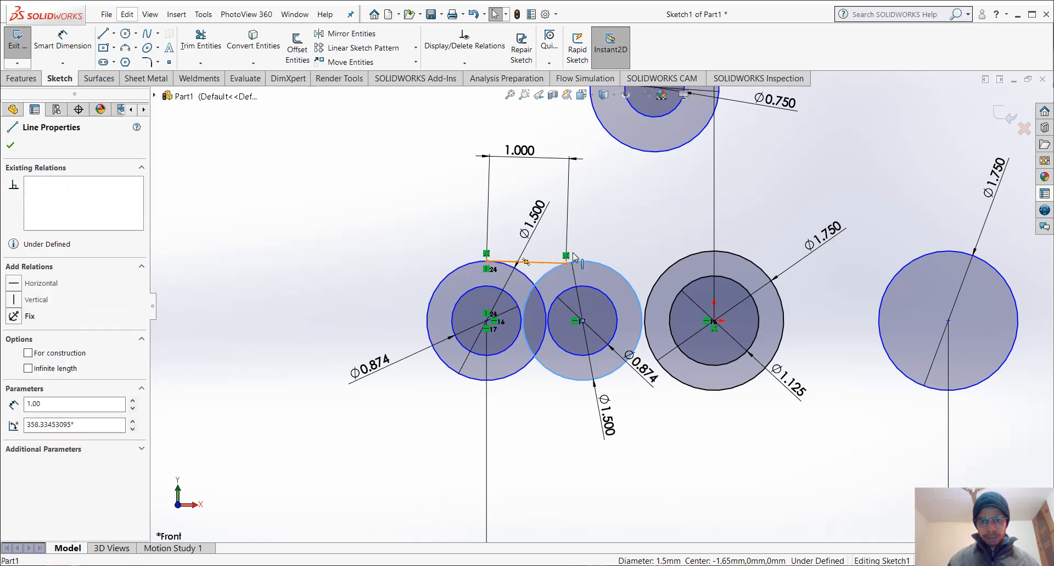
pyautogui.click(570, 212)
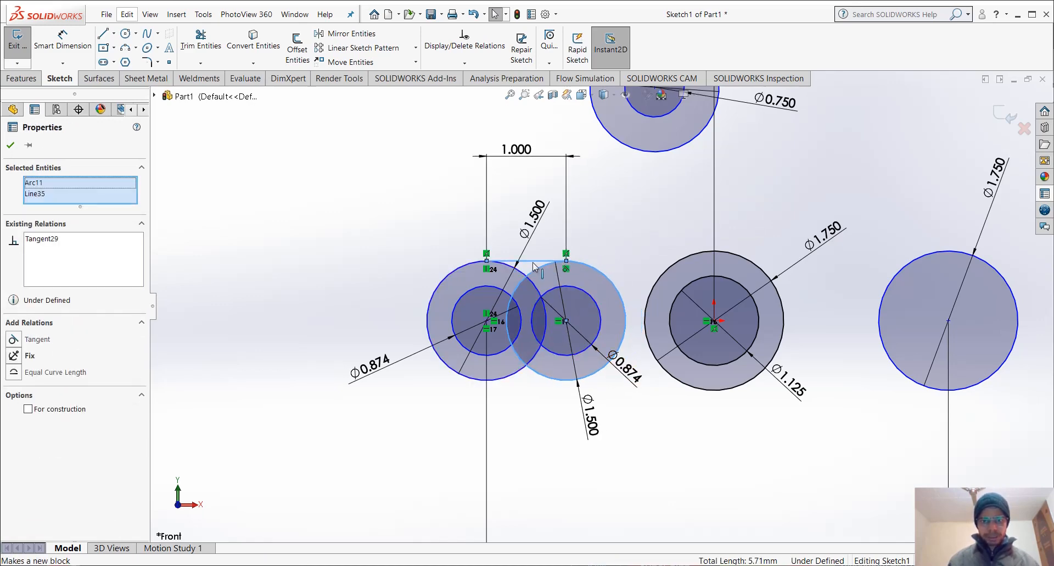
pyautogui.press('Escape')
pyautogui.scroll(1, 551, 283)
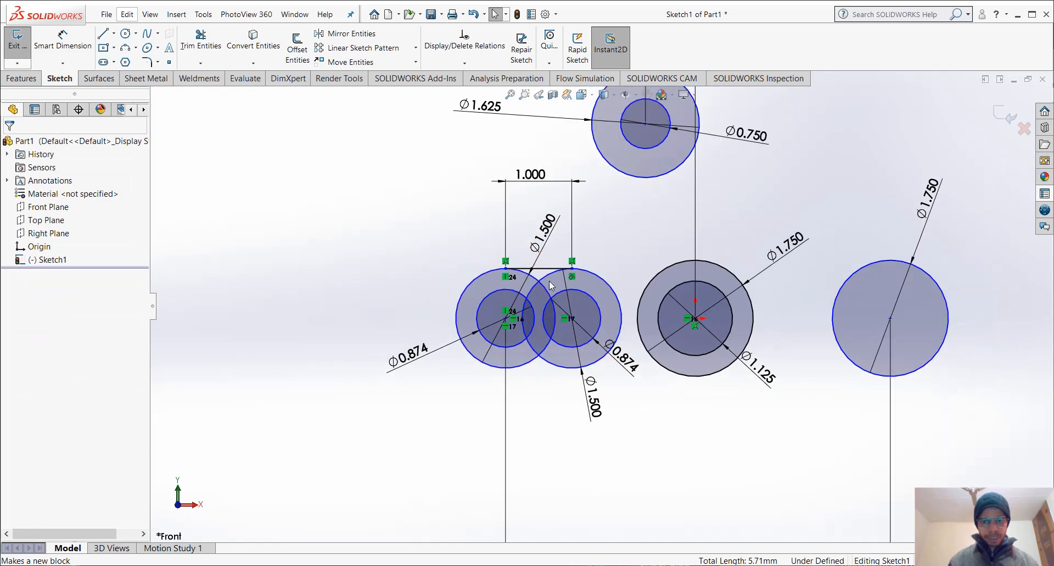
pyautogui.scroll(-1, 569, 287)
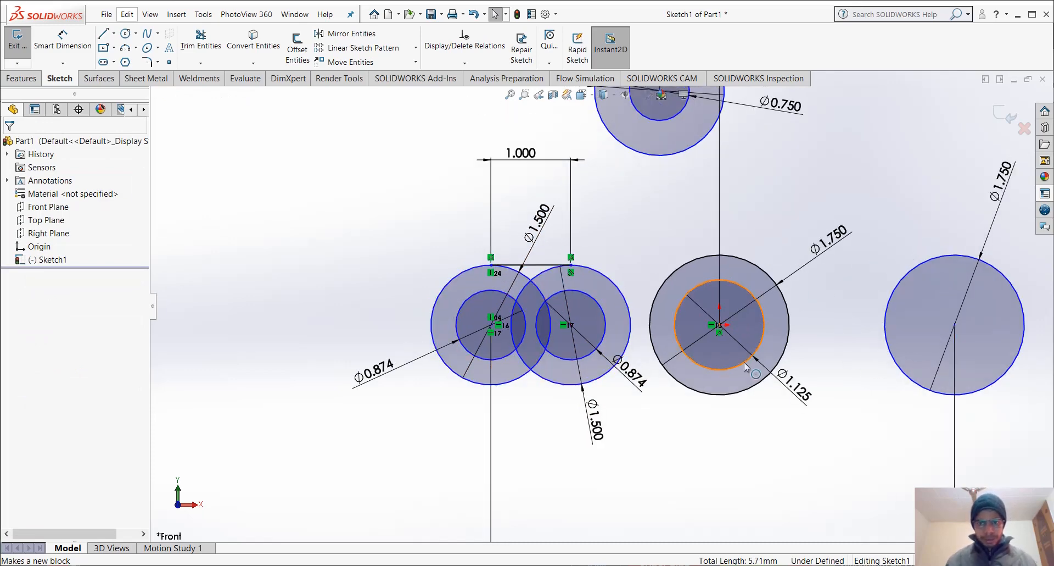
# Dimension the horizontal distance between the origin and the rightmost circle's centre to 2.312 mm
pyautogui.press('f')
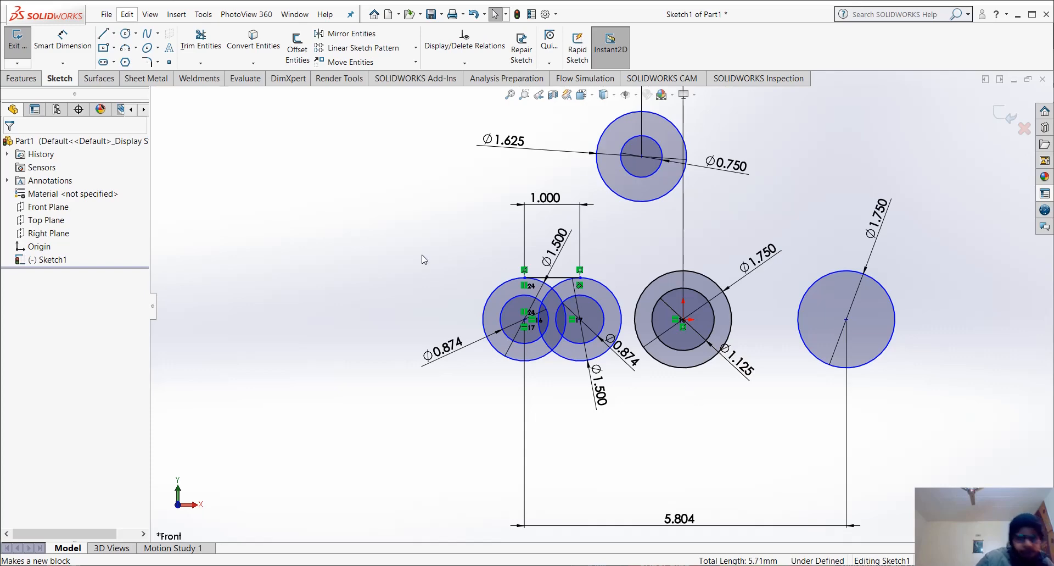
pyautogui.click(62, 42)
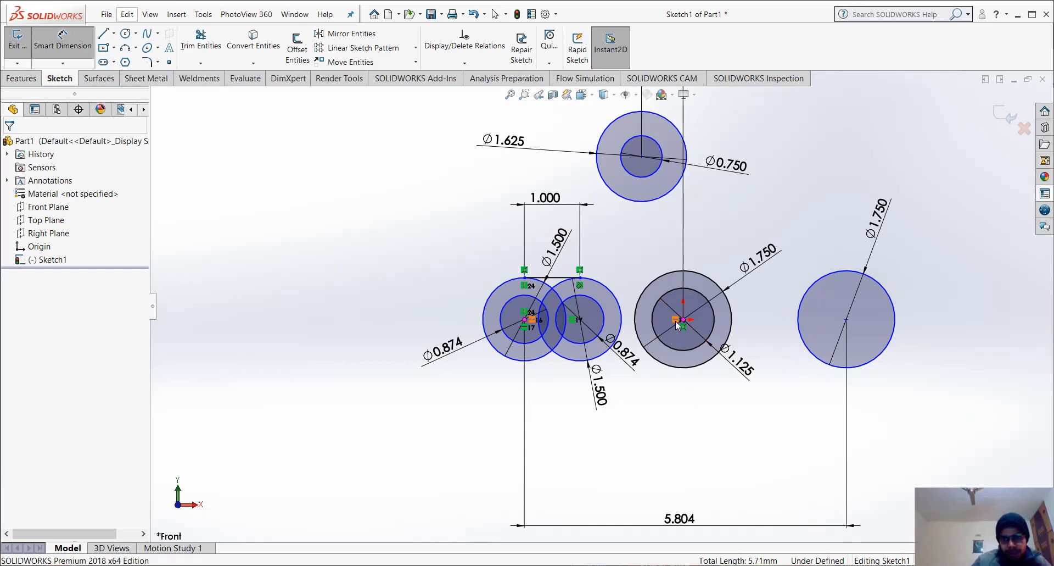
pyautogui.click(684, 320)
pyautogui.click(846, 321)
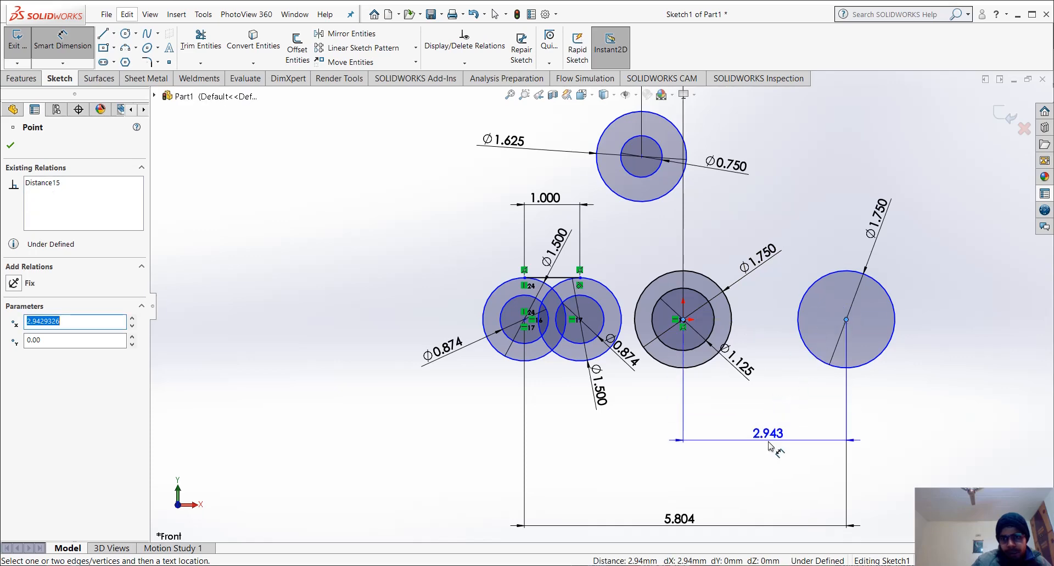
pyautogui.click(770, 443)
pyautogui.write('2')
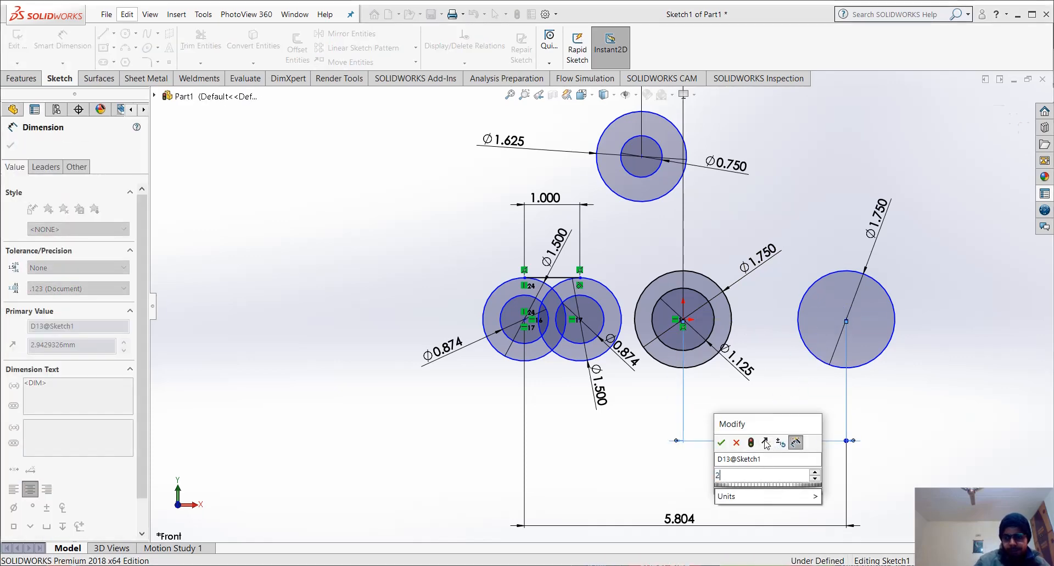
pyautogui.write('.312')
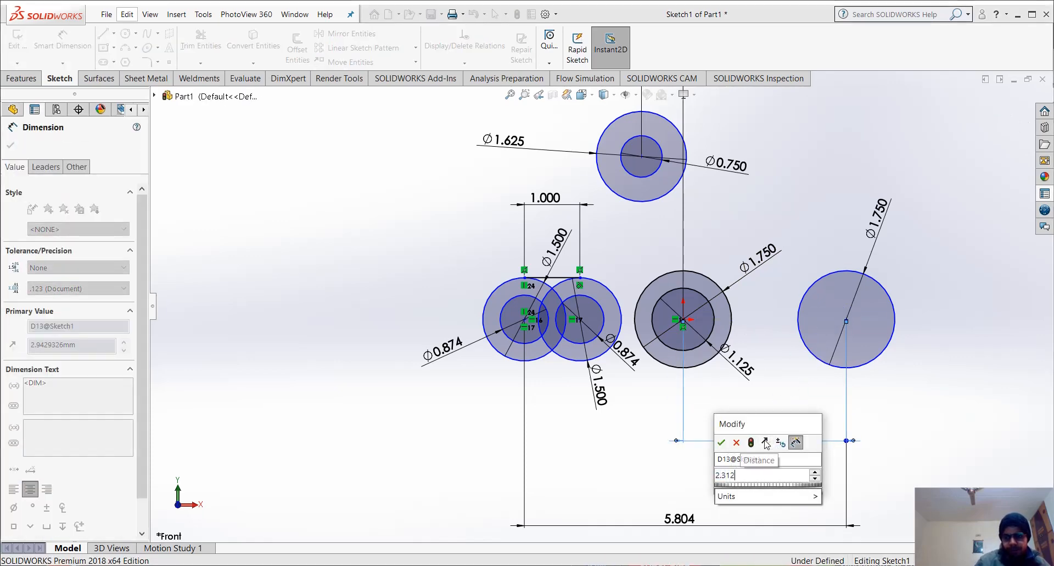
pyautogui.press('Return')
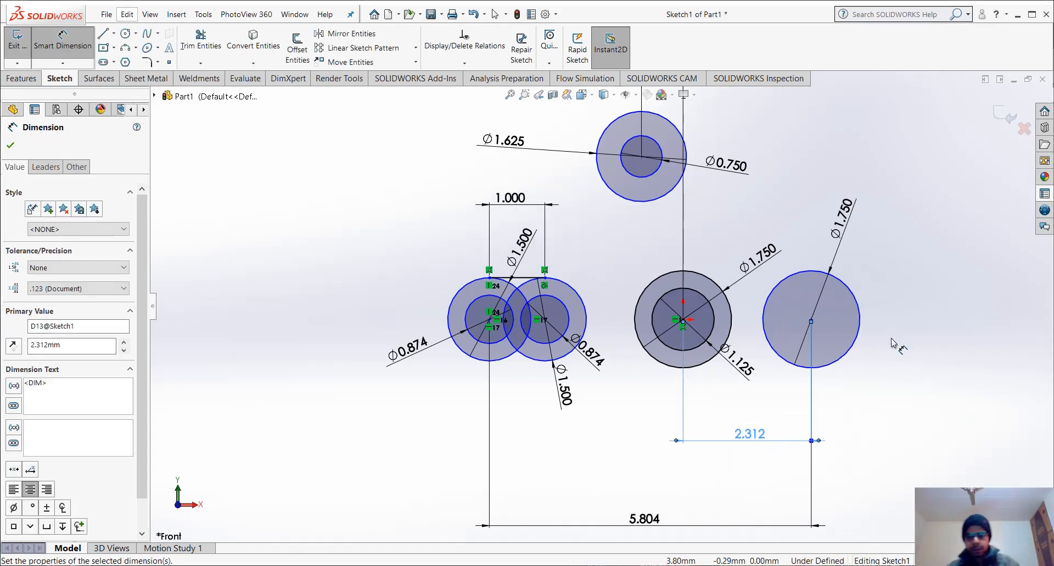
pyautogui.press('Escape')
pyautogui.press('Escape')
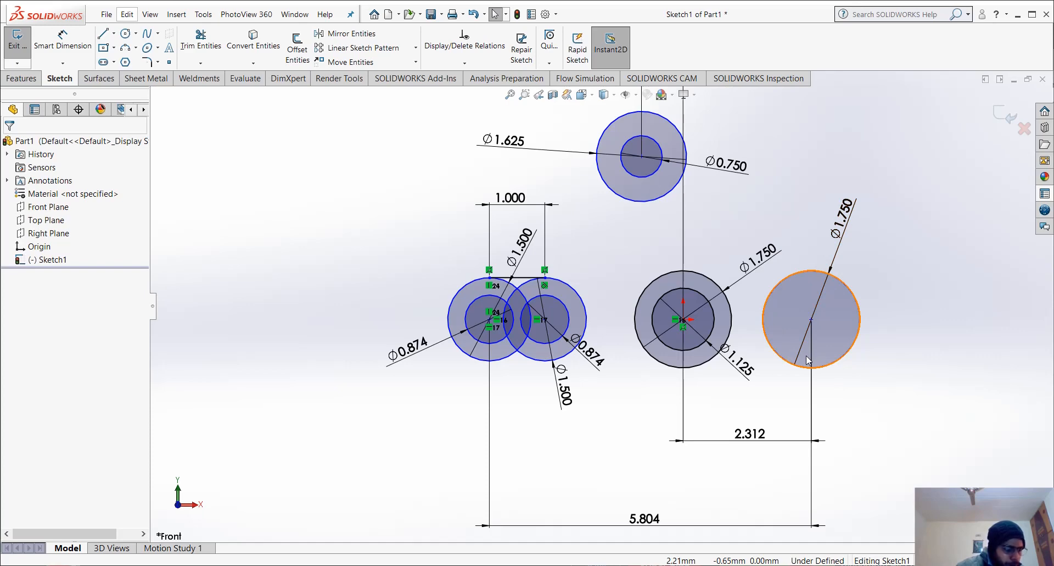
# Sketch a concentric circle of diameter .438*2 mm inside the rightmost circle and move its dimension text clear of the outer circle
pyautogui.scroll(-2, 840, 334)
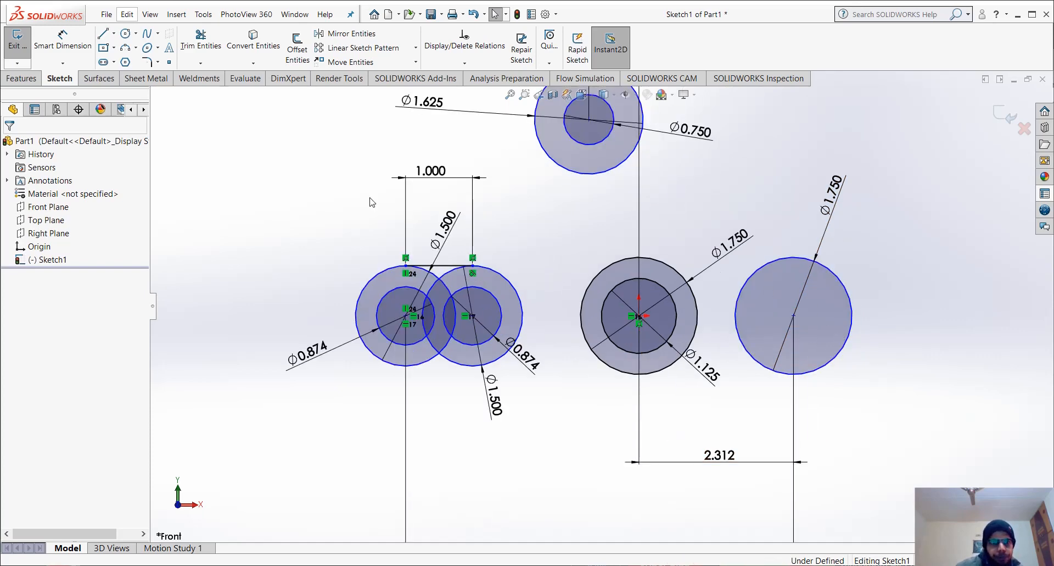
pyautogui.click(126, 33)
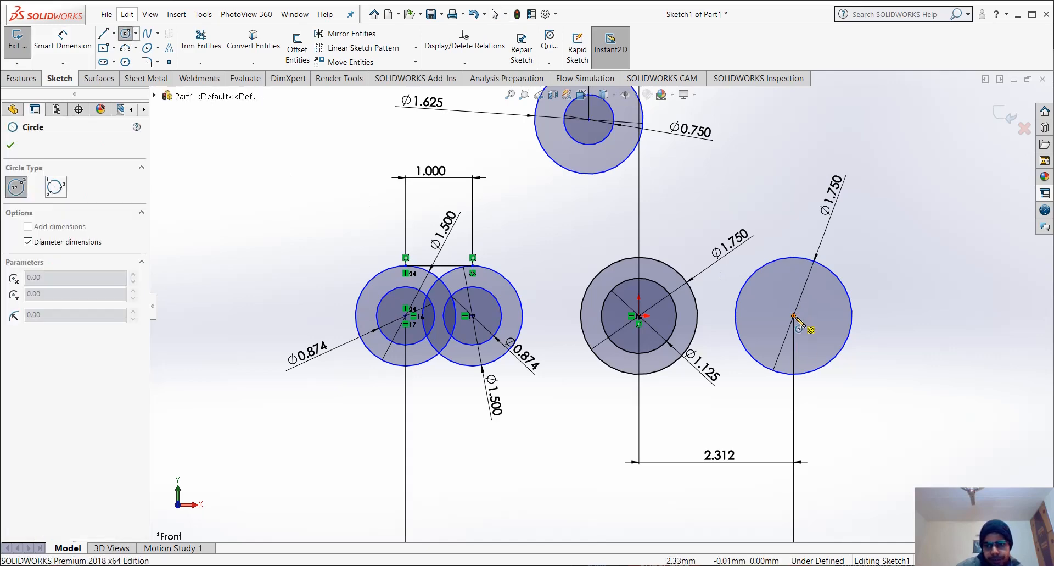
pyautogui.click(794, 316)
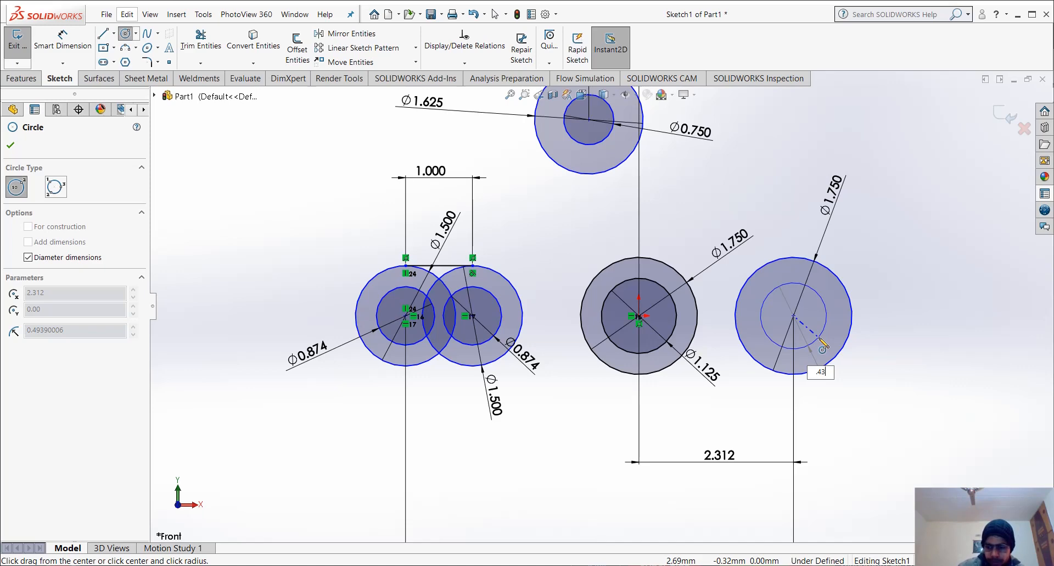
pyautogui.write('.438')
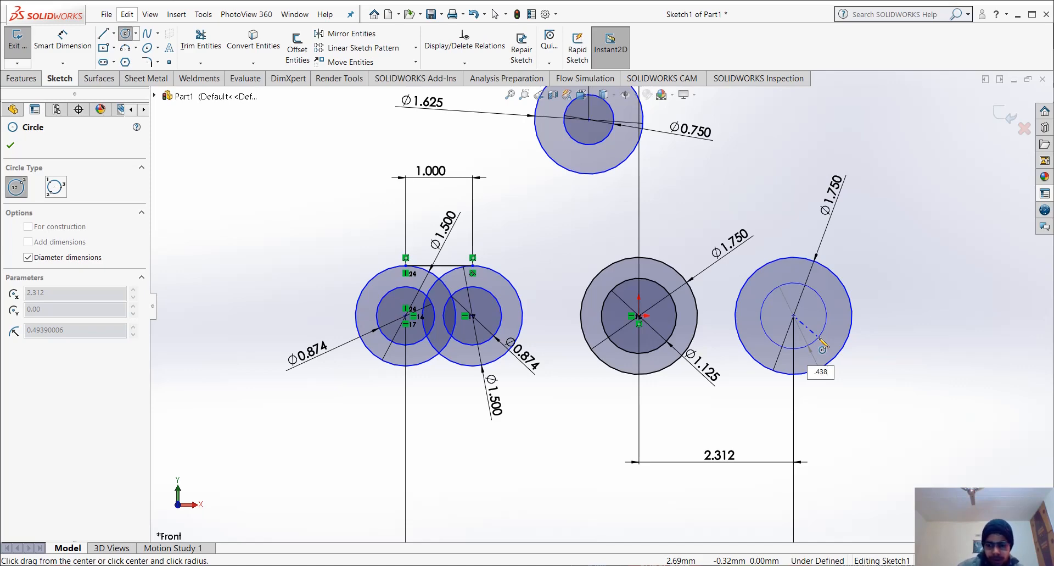
pyautogui.write('*2')
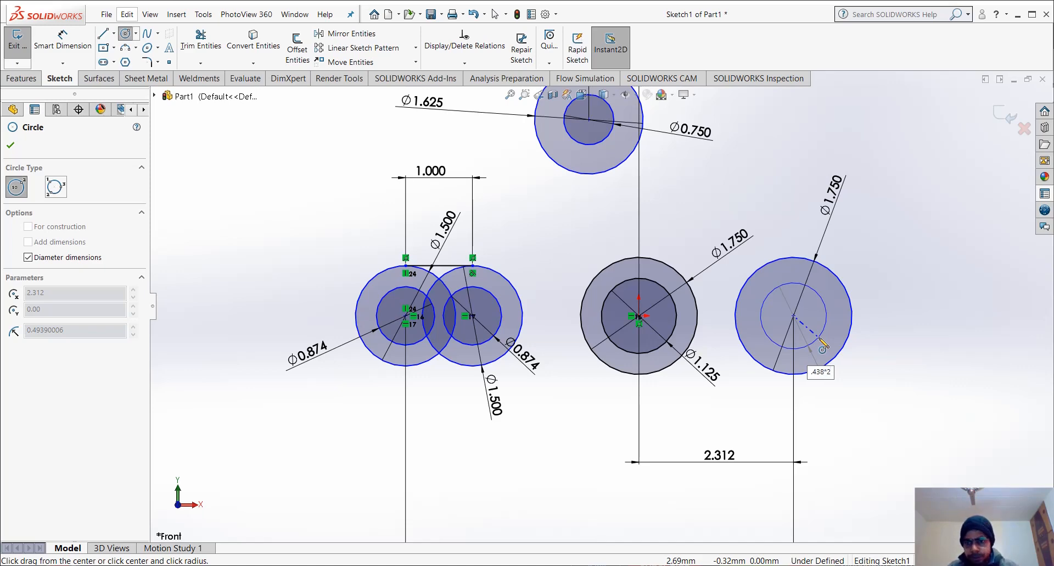
pyautogui.press('Return')
pyautogui.press('Escape')
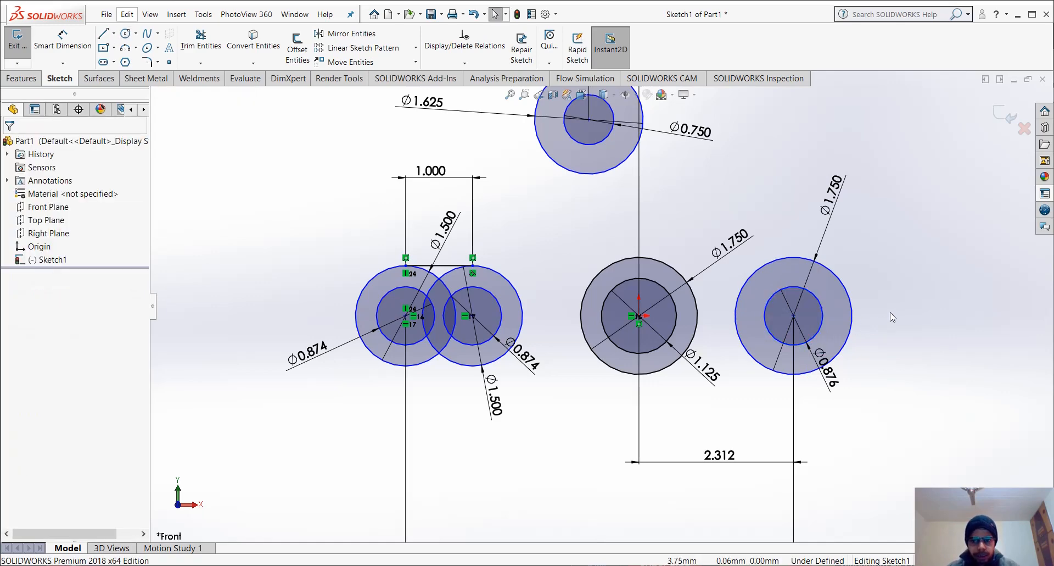
pyautogui.moveTo(827, 378); pyautogui.dragTo(887, 384)
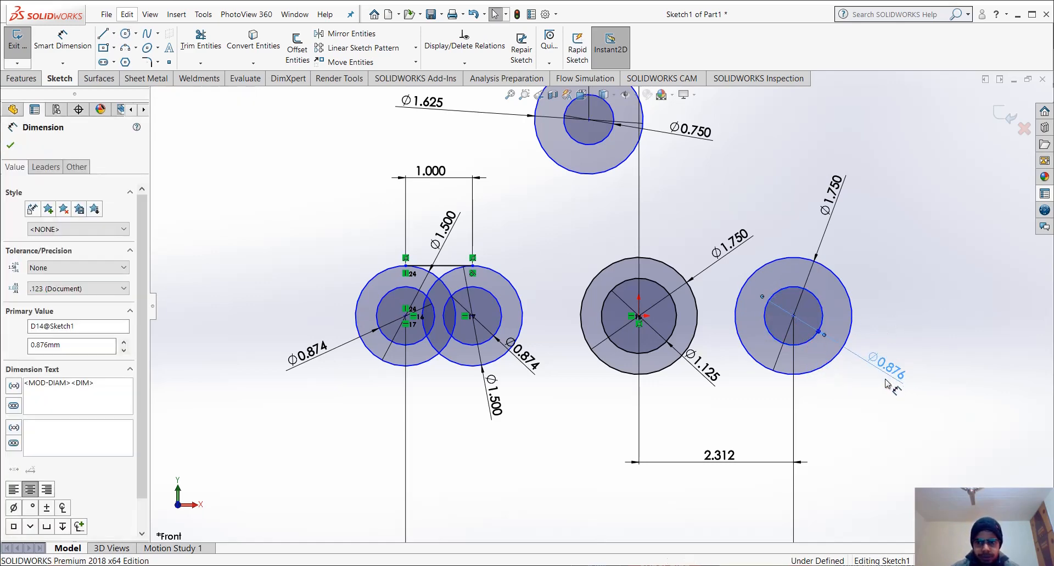
pyautogui.click(837, 386)
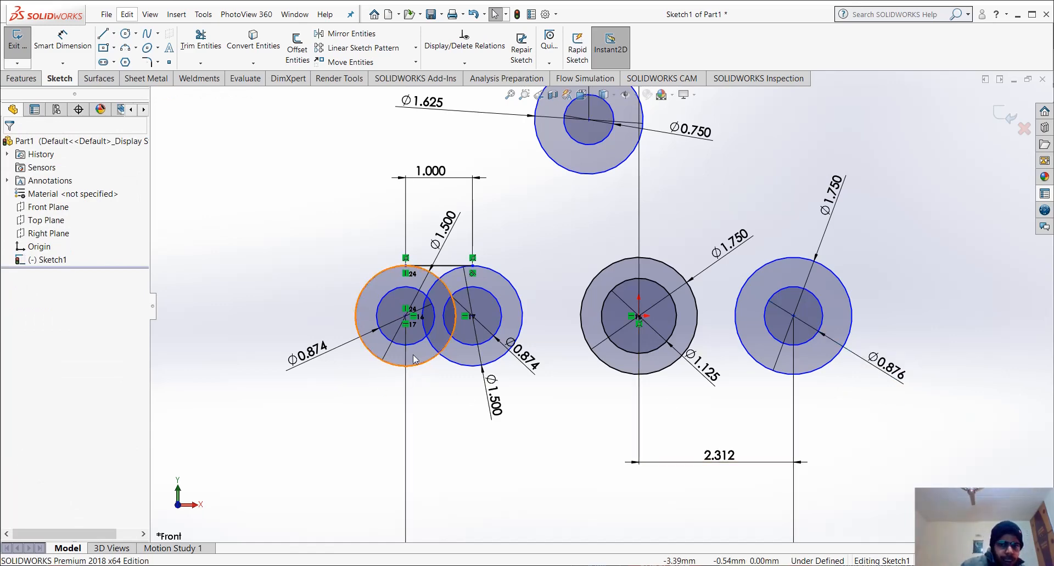
# View the leader display settings of the leftmost inner circle's diameter dimension
pyautogui.doubleClick(316, 355)
pyautogui.press('Return')
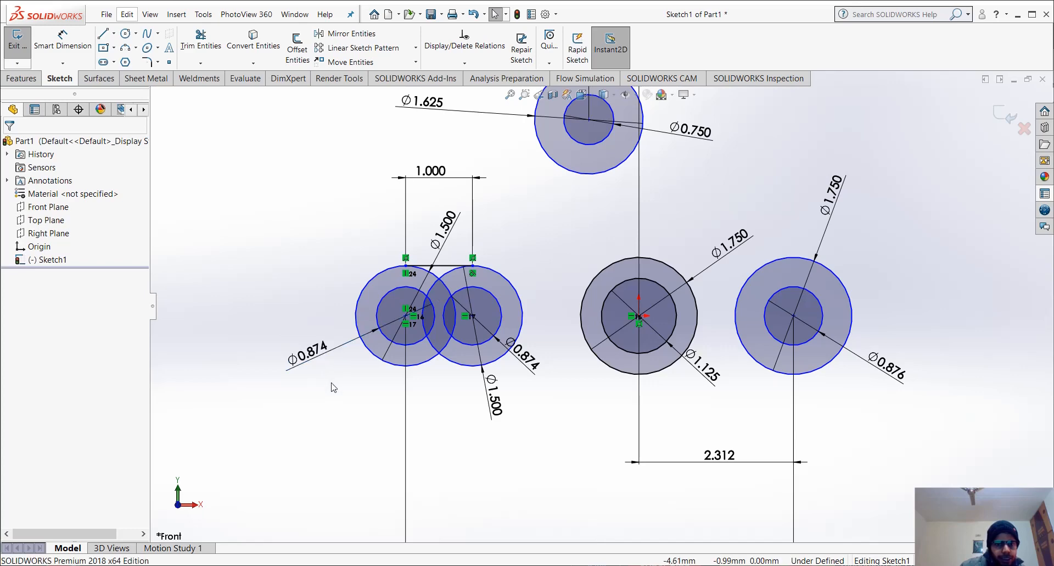
pyautogui.click(319, 355)
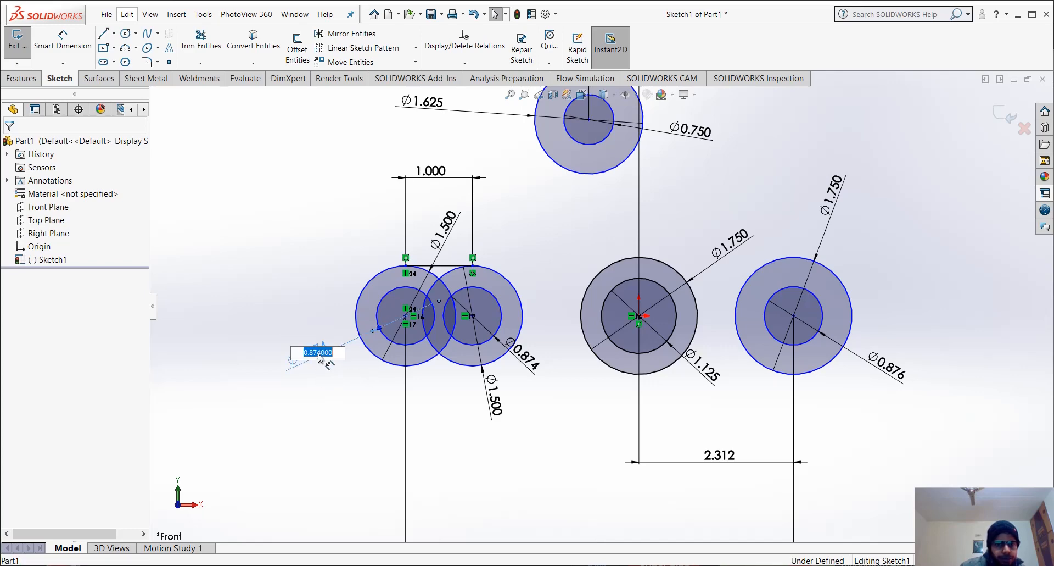
pyautogui.click(333, 374)
pyautogui.rightClick(325, 355)
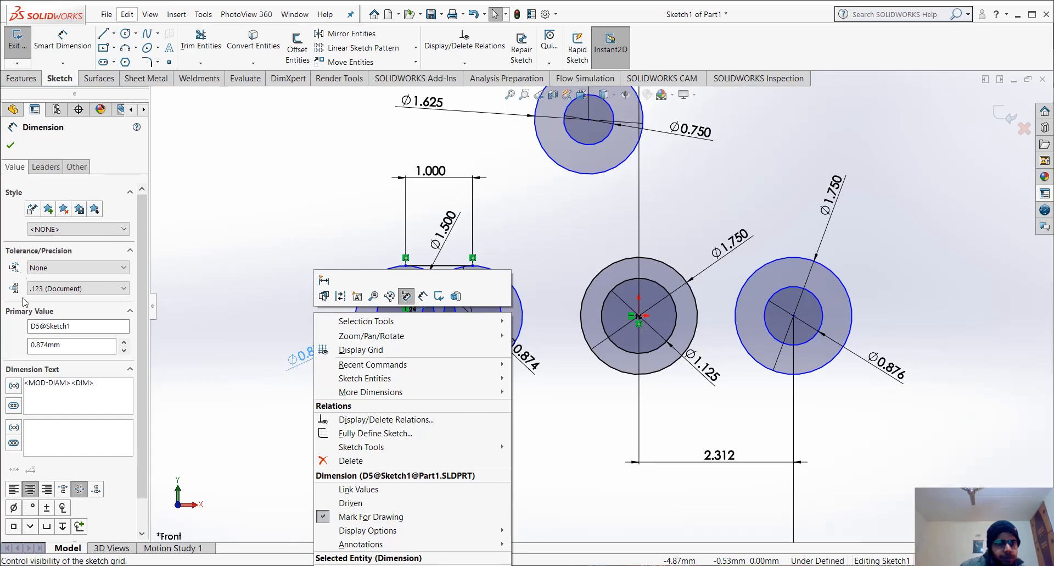
pyautogui.click(59, 169)
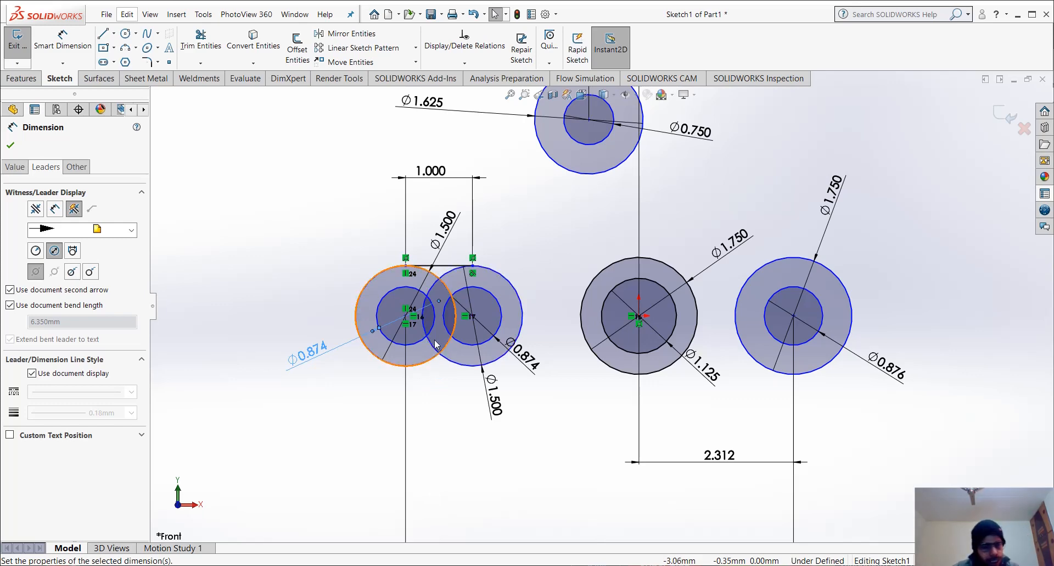
pyautogui.press('Escape')
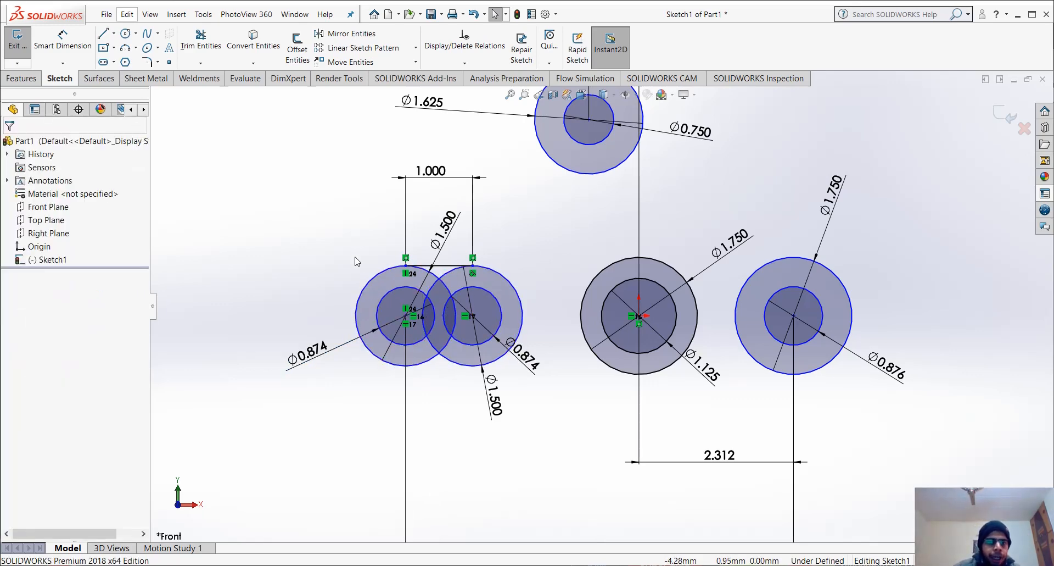
pyautogui.scroll(-2, 459, 220)
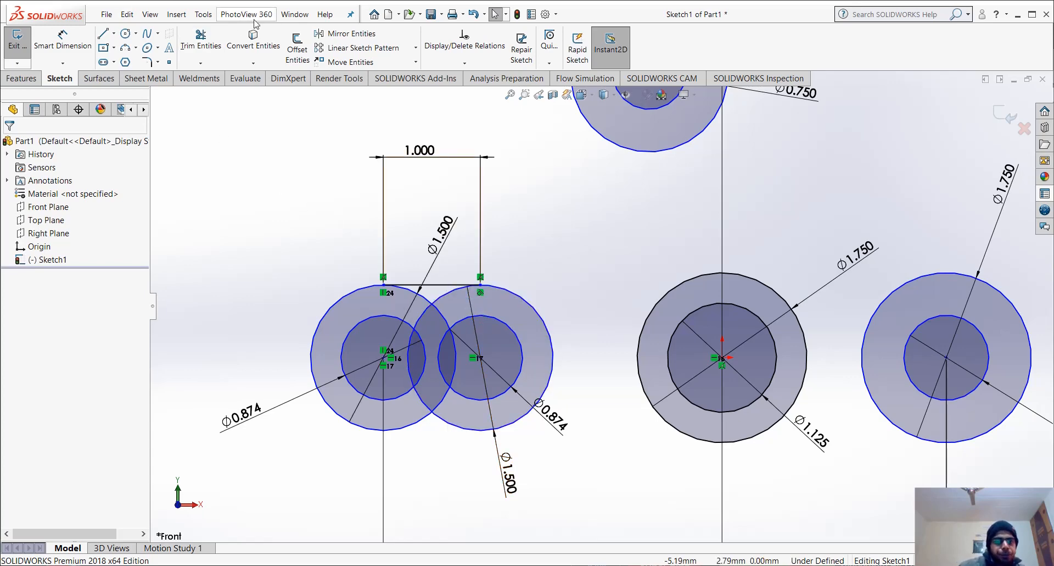
# Offset the 1 mm line by .313 mm toward the circle centres and move the offset dimension outside the leftmost outer circle
pyautogui.click(298, 51)
pyautogui.click(448, 286)
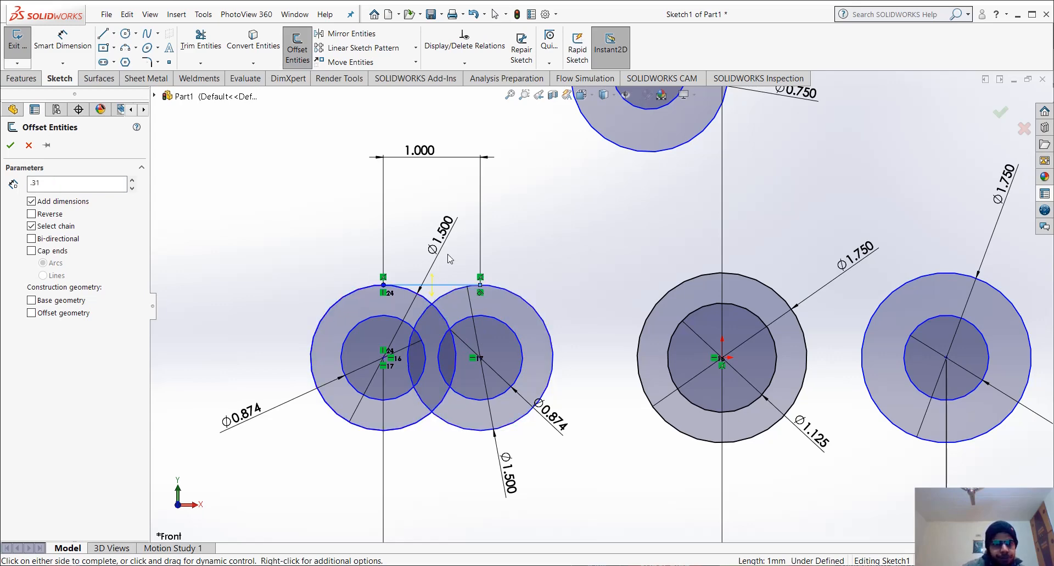
pyautogui.write('.313')
pyautogui.press('Return')
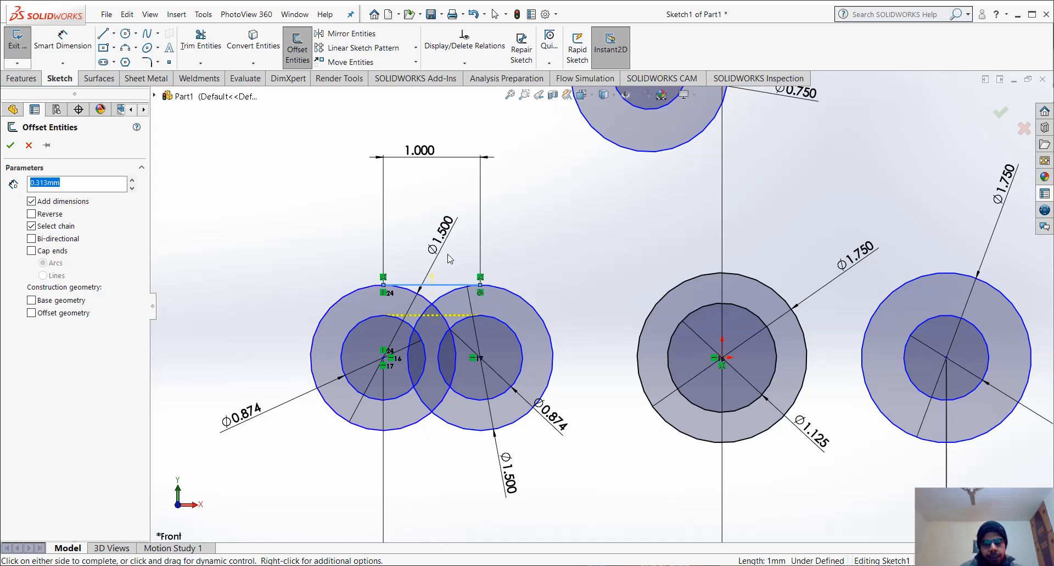
pyautogui.click(10, 145)
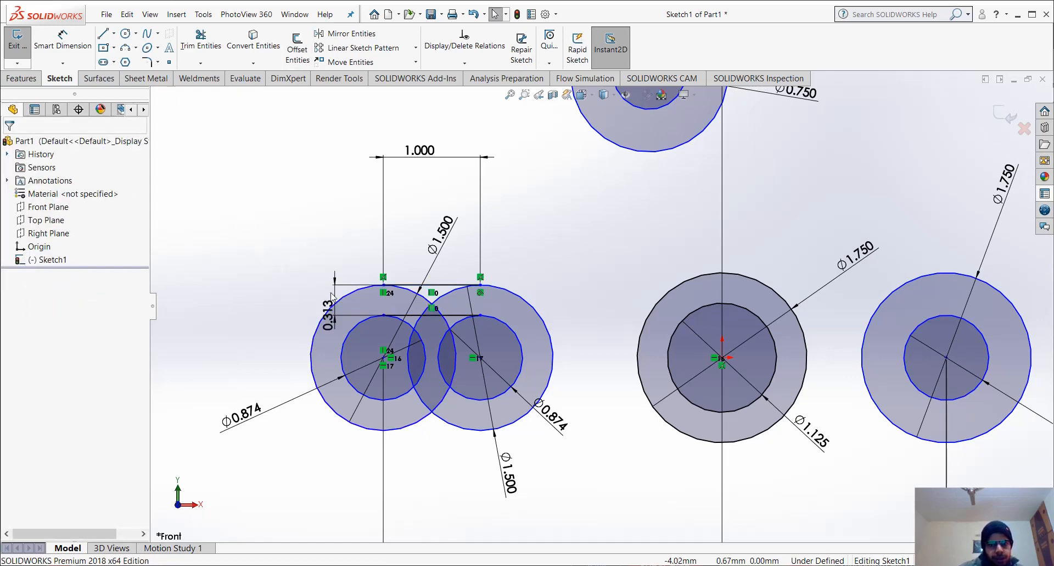
pyautogui.moveTo(332, 299); pyautogui.dragTo(219, 294)
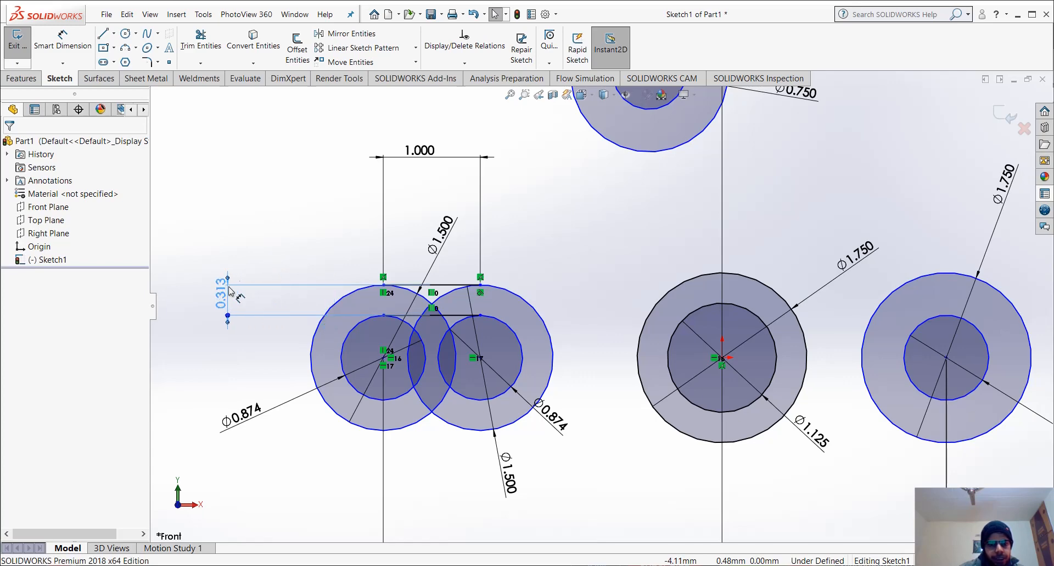
pyautogui.click(294, 237)
pyautogui.scroll(2, 463, 520)
pyautogui.scroll(-2, 462, 520)
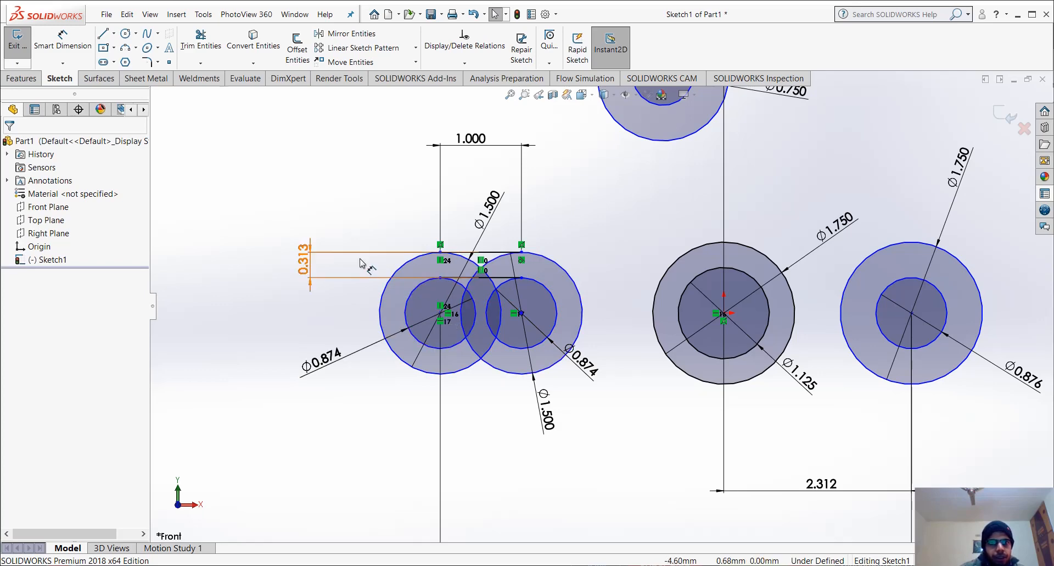
# Draw a horizontal centerline about 4 mm long through the centres of the two leftmost circle pairs
pyautogui.click(113, 34)
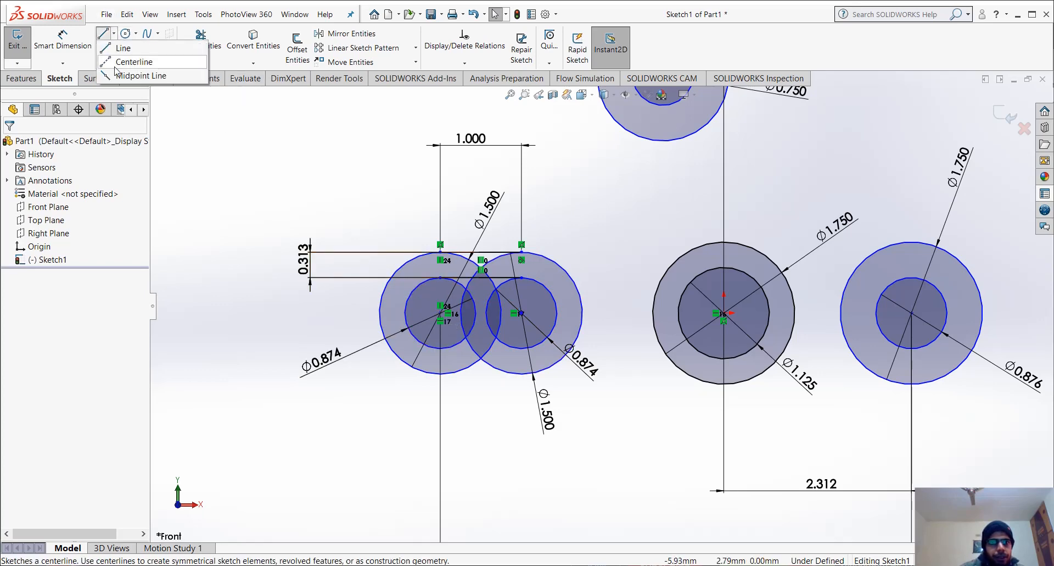
pyautogui.click(129, 53)
pyautogui.click(308, 312)
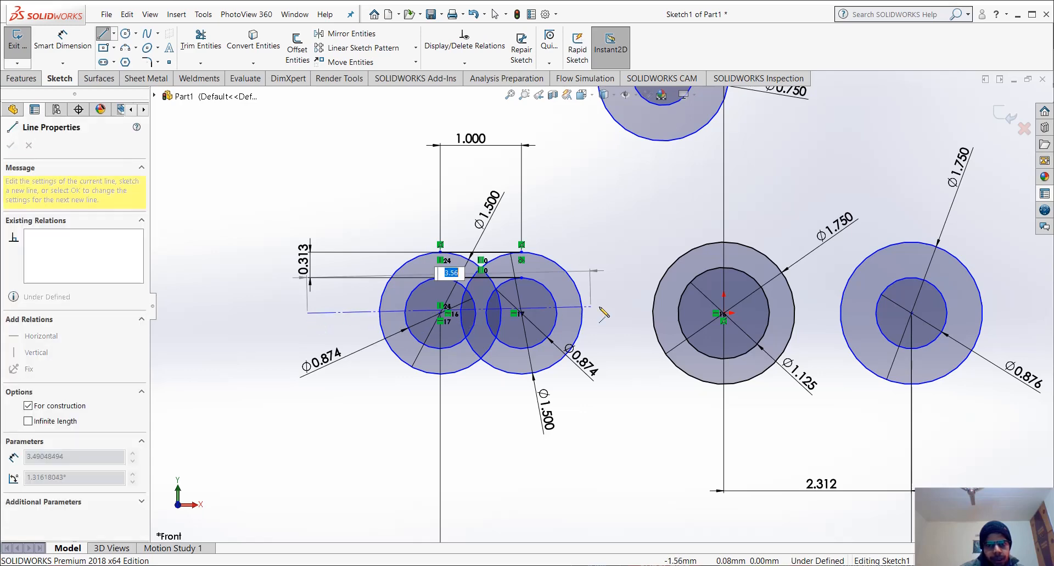
pyautogui.click(629, 313)
pyautogui.press('Escape')
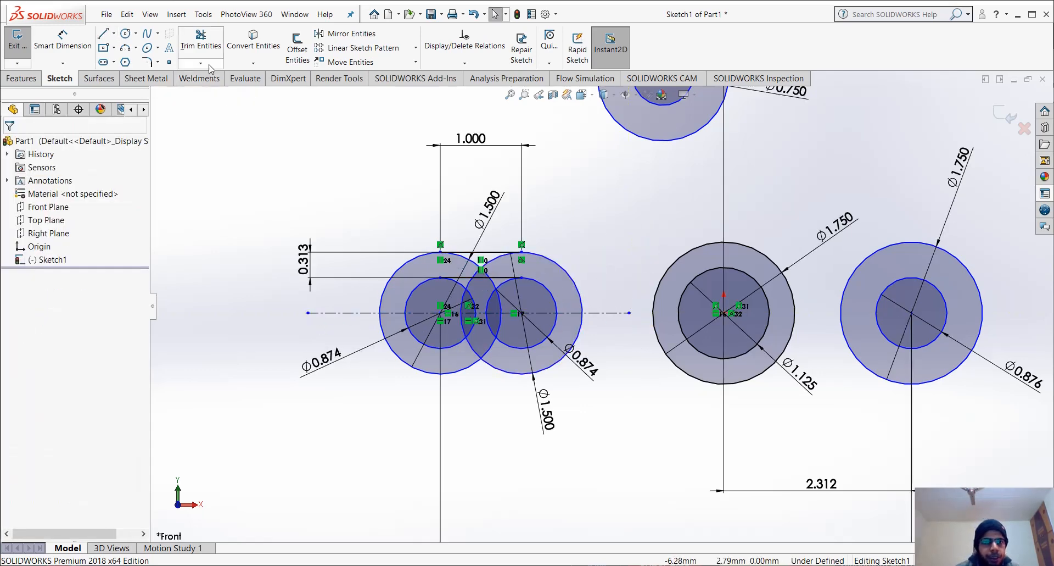
# Mirror the 1 mm line and its offset copy about the horizontal centerline, keeping the originals
pyautogui.click(348, 33)
pyautogui.click(494, 252)
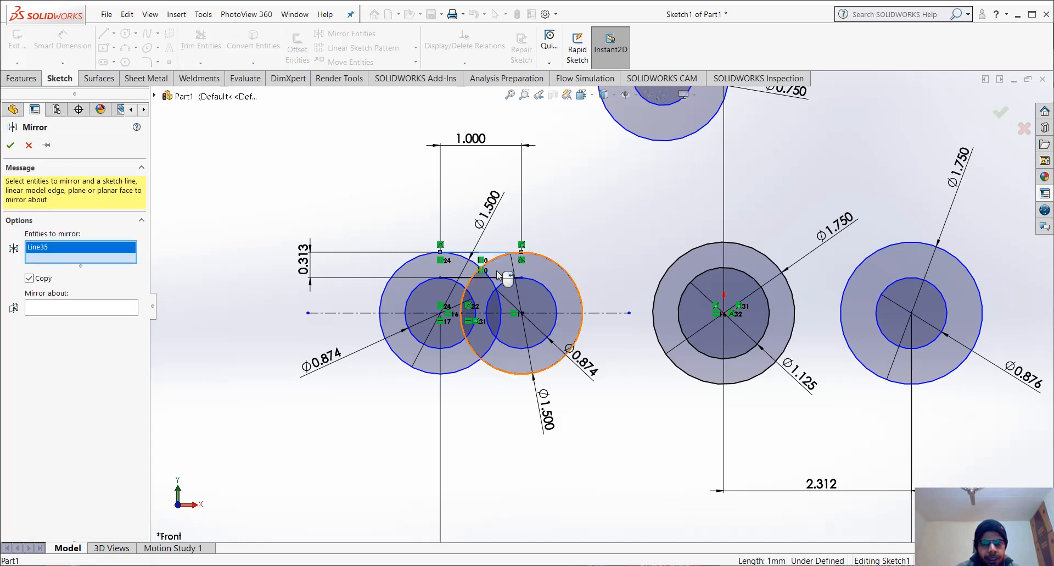
pyautogui.click(501, 277)
pyautogui.click(85, 319)
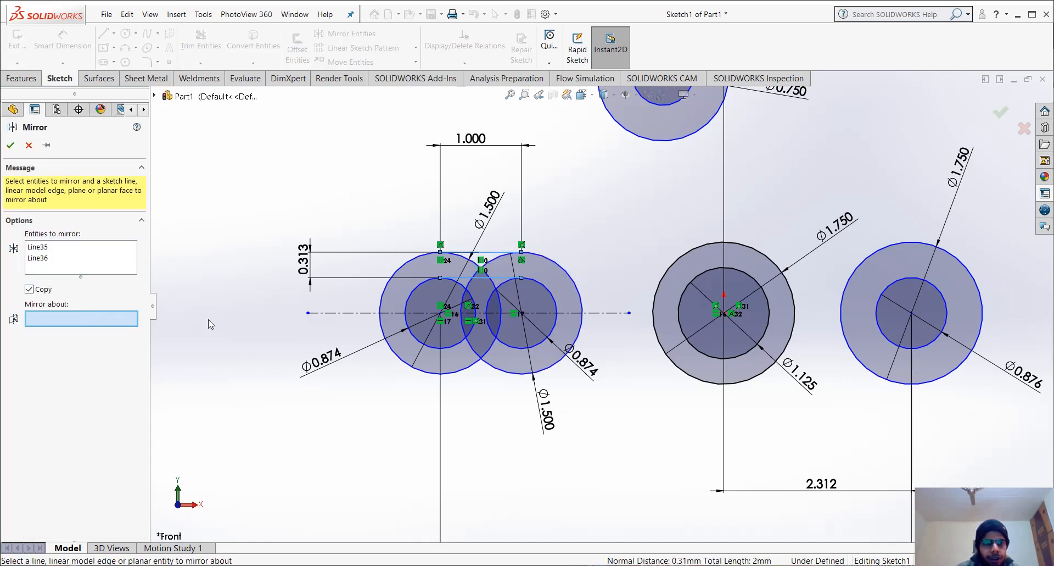
pyautogui.click(612, 313)
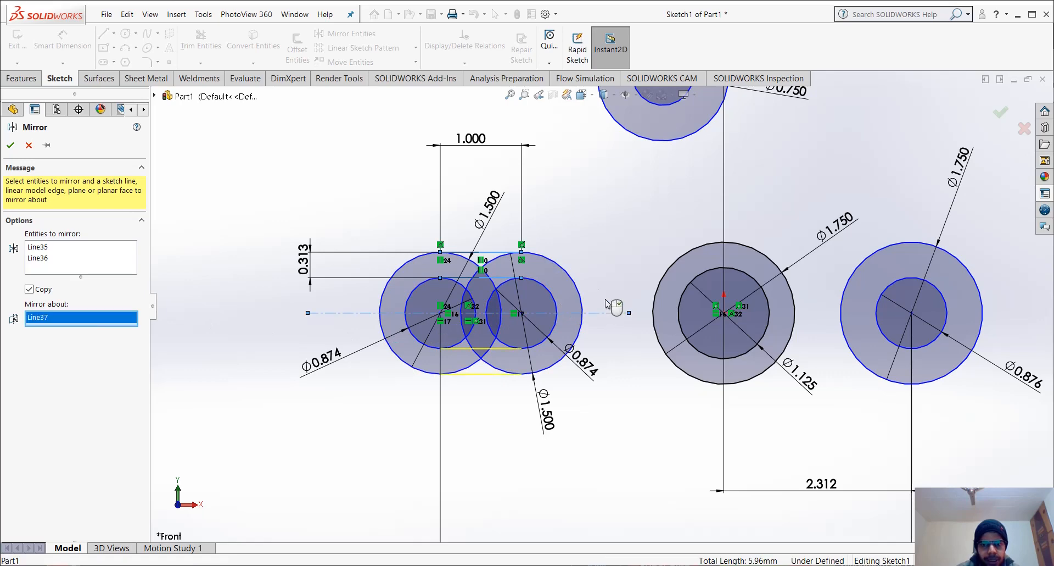
pyautogui.click(10, 145)
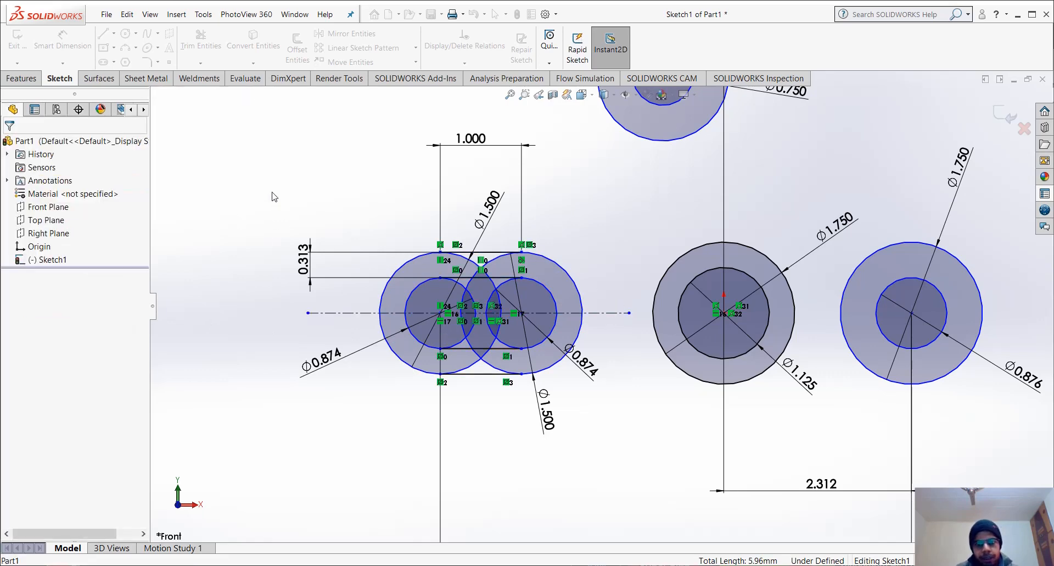
pyautogui.scroll(-4, 518, 258)
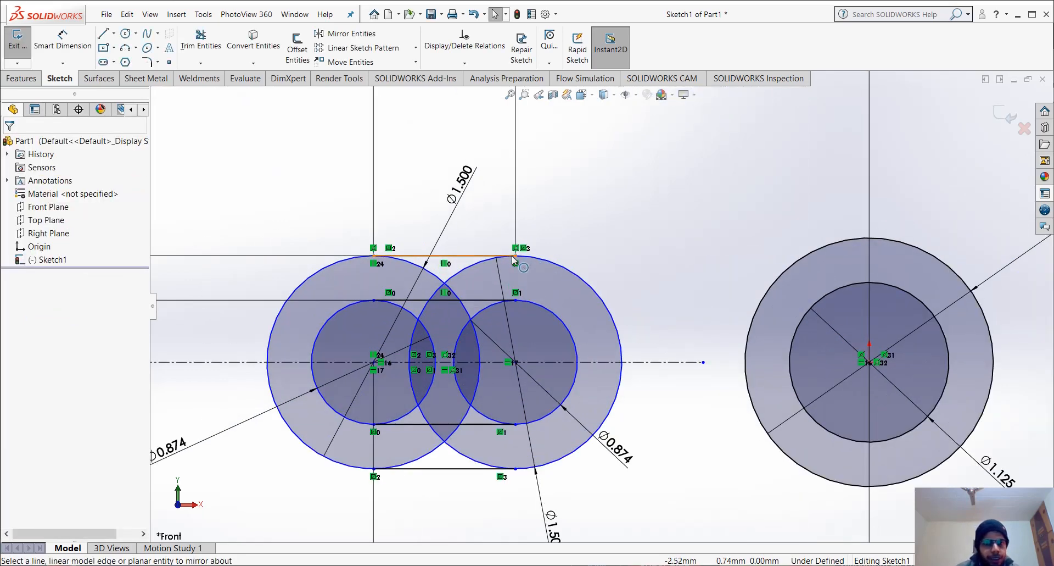
pyautogui.scroll(4, 494, 271)
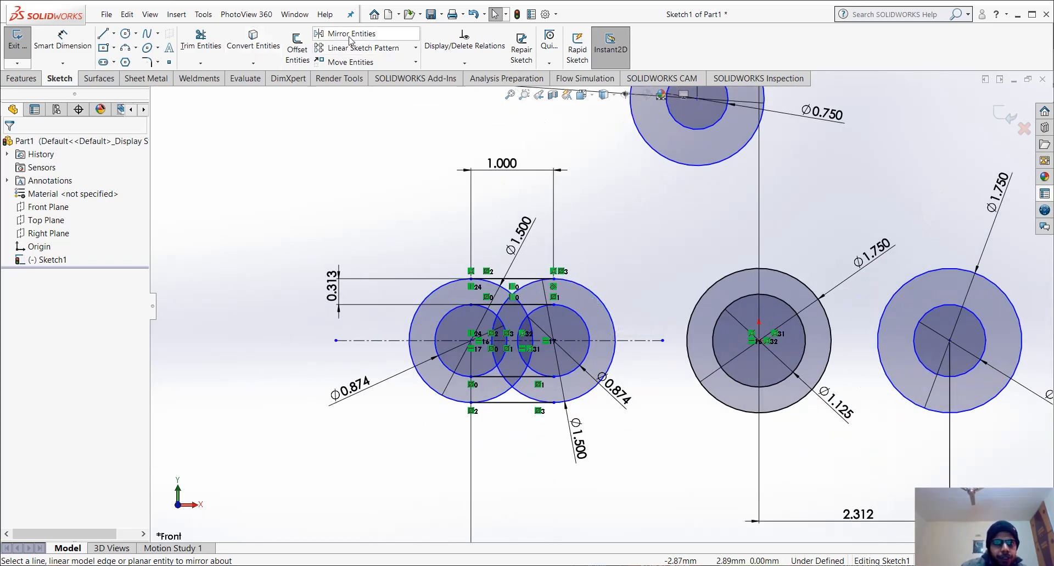
# Power trim the overlapping arcs of the two leftmost circle pairs, leaving an inner and an outer slot outline
pyautogui.click(200, 39)
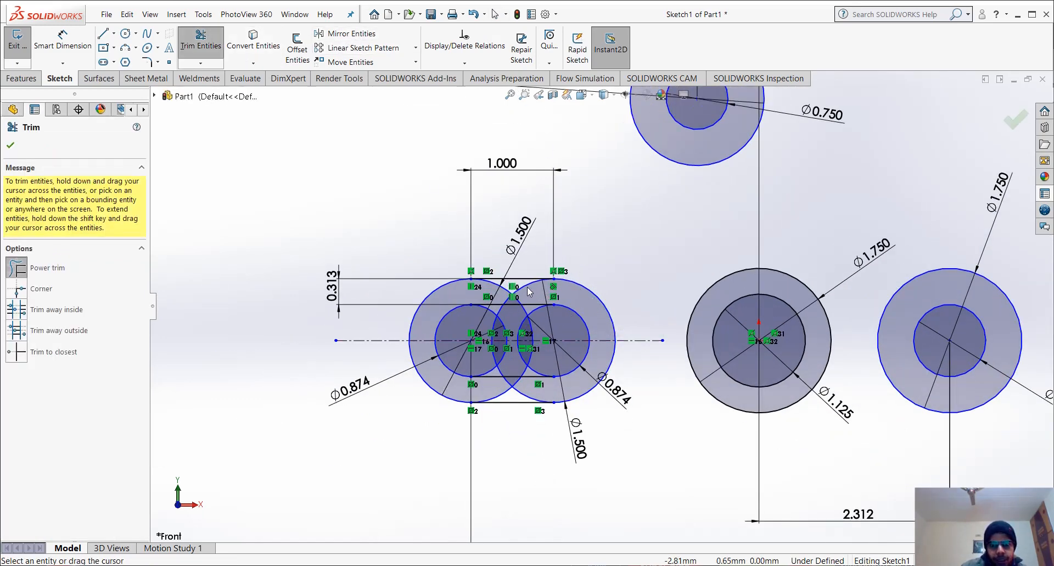
pyautogui.moveTo(527, 287); pyautogui.dragTo(502, 294)
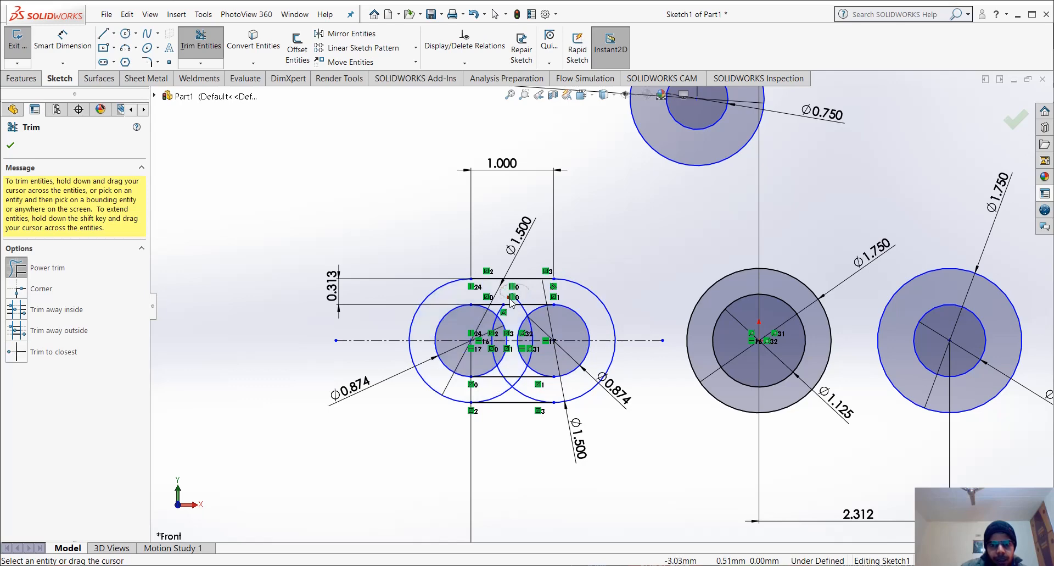
pyautogui.scroll(-3, 505, 302)
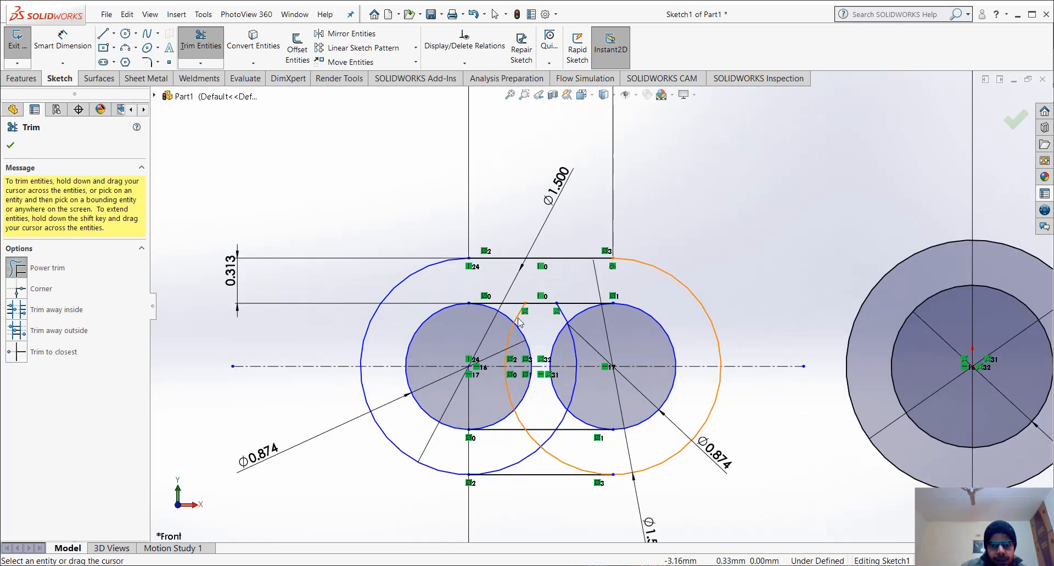
pyautogui.moveTo(493, 314)
pyautogui.mouseDown()
pyautogui.moveTo(515, 311)
pyautogui.moveTo(531, 326)
pyautogui.moveTo(506, 335)
pyautogui.mouseUp()
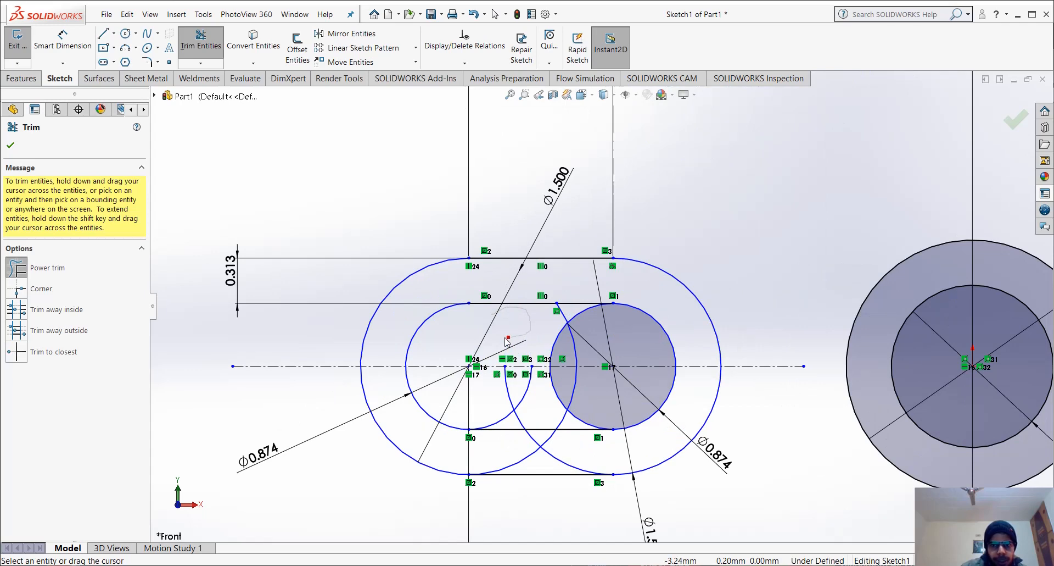
pyautogui.moveTo(572, 315)
pyautogui.mouseDown()
pyautogui.moveTo(555, 342)
pyautogui.moveTo(578, 362)
pyautogui.mouseUp()
pyautogui.moveTo(583, 396)
pyautogui.mouseDown()
pyautogui.moveTo(513, 406)
pyautogui.moveTo(574, 456)
pyautogui.moveTo(536, 451)
pyautogui.moveTo(543, 469)
pyautogui.mouseUp()
pyautogui.scroll(3, 544, 470)
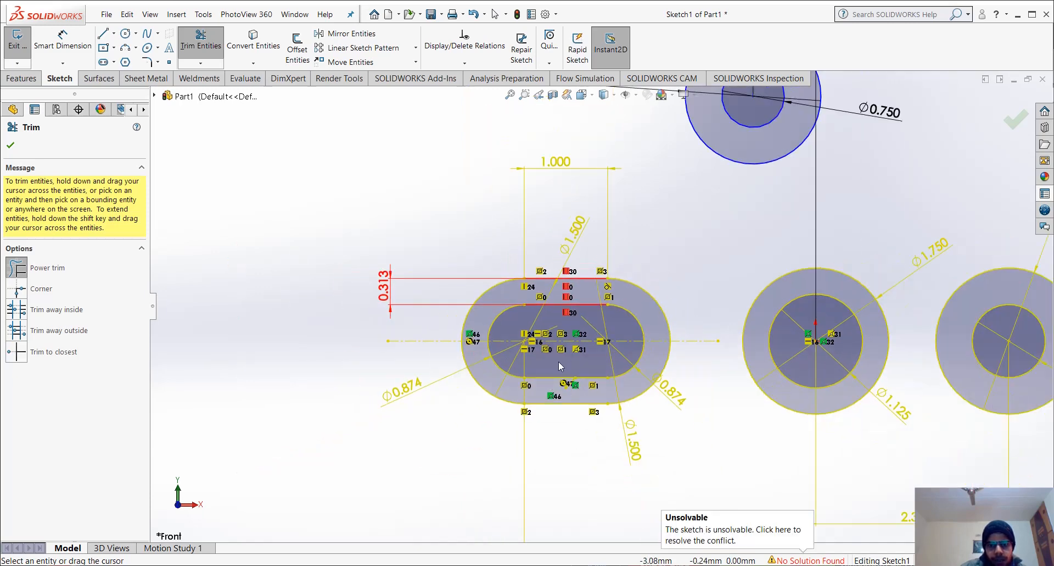
# Examine the slot's upper lines and relations for the source of the sketch conflict
pyautogui.scroll(2, 838, 369)
pyautogui.scroll(-2, 761, 351)
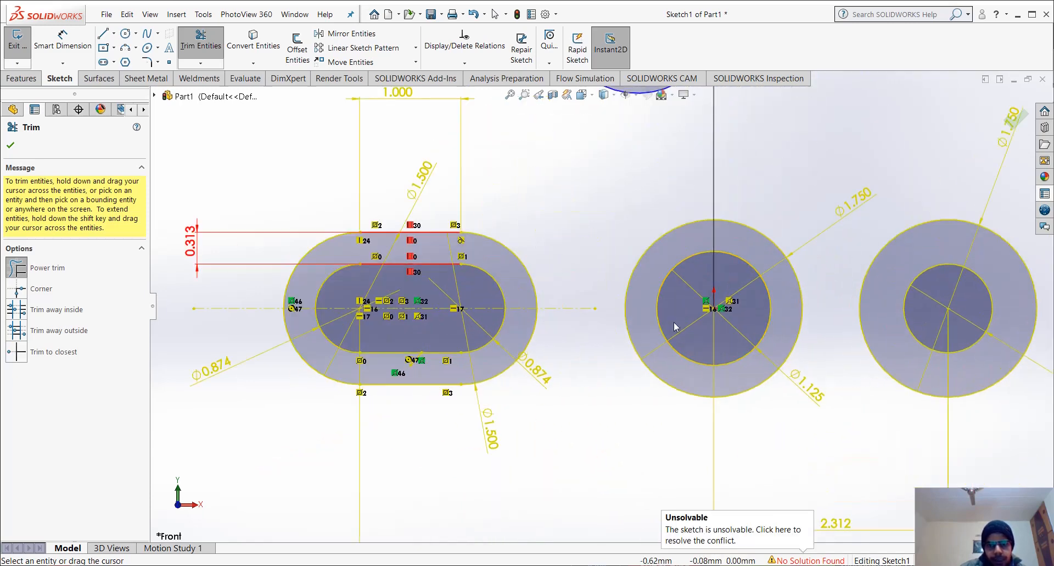
pyautogui.scroll(-4, 440, 260)
pyautogui.scroll(-2, 444, 272)
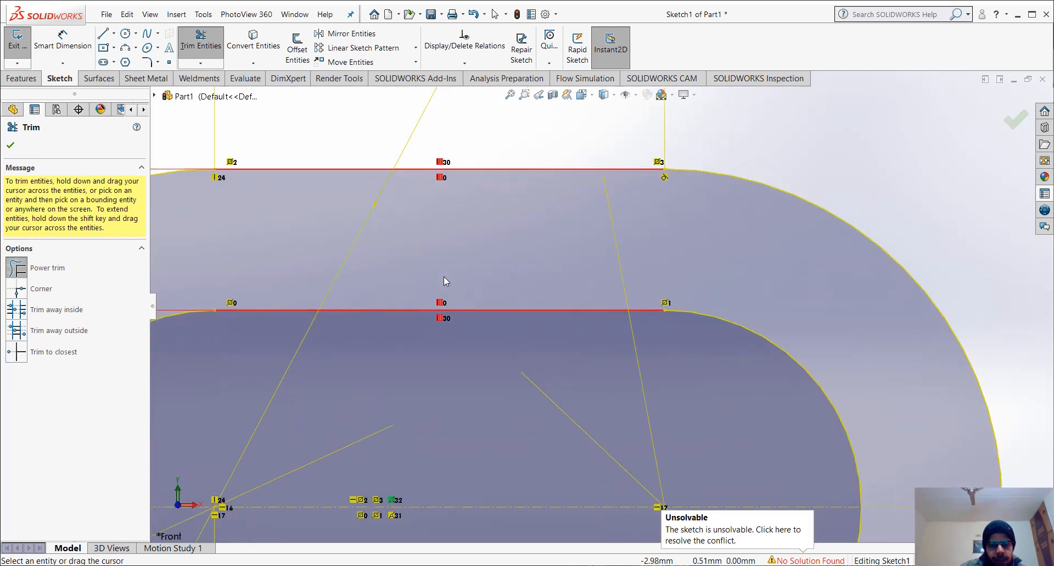
pyautogui.scroll(-2, 449, 298)
pyautogui.scroll(5, 472, 346)
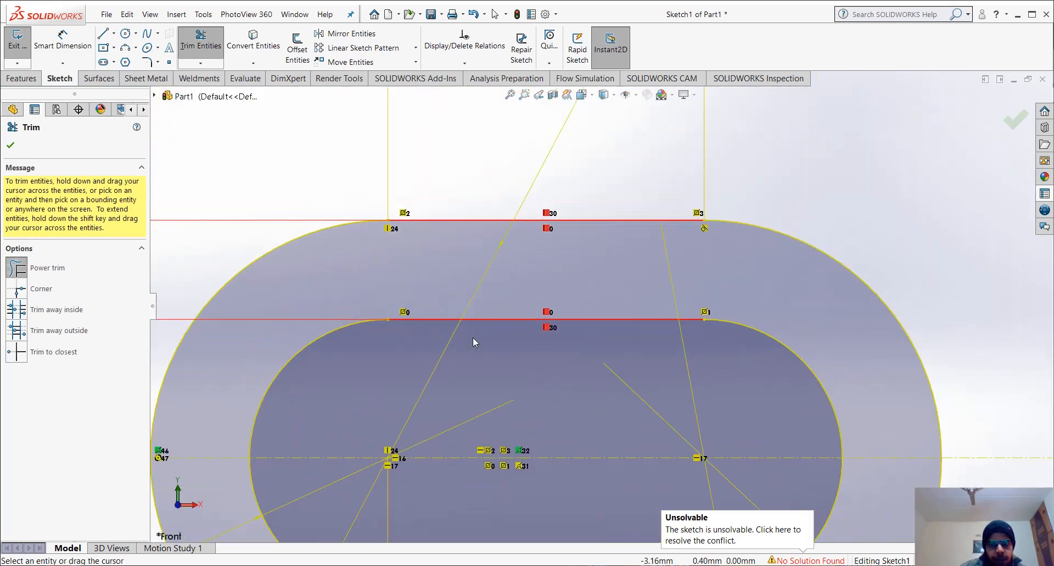
pyautogui.scroll(-1, 670, 364)
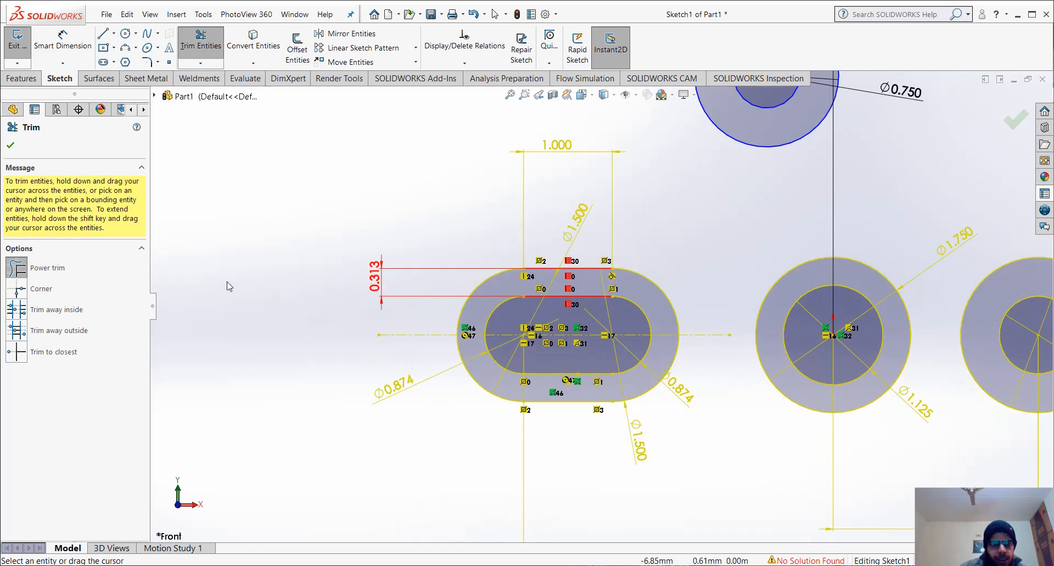
pyautogui.press('Escape')
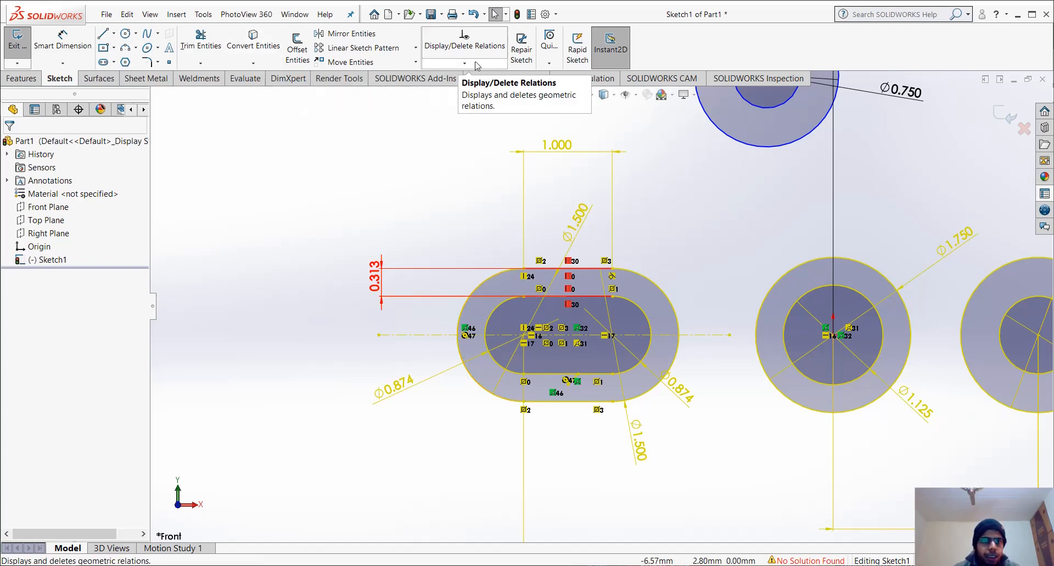
# Review the overdefining relations on the slot's upper lines and delete the Offset Distance1 relation
pyautogui.click(495, 64)
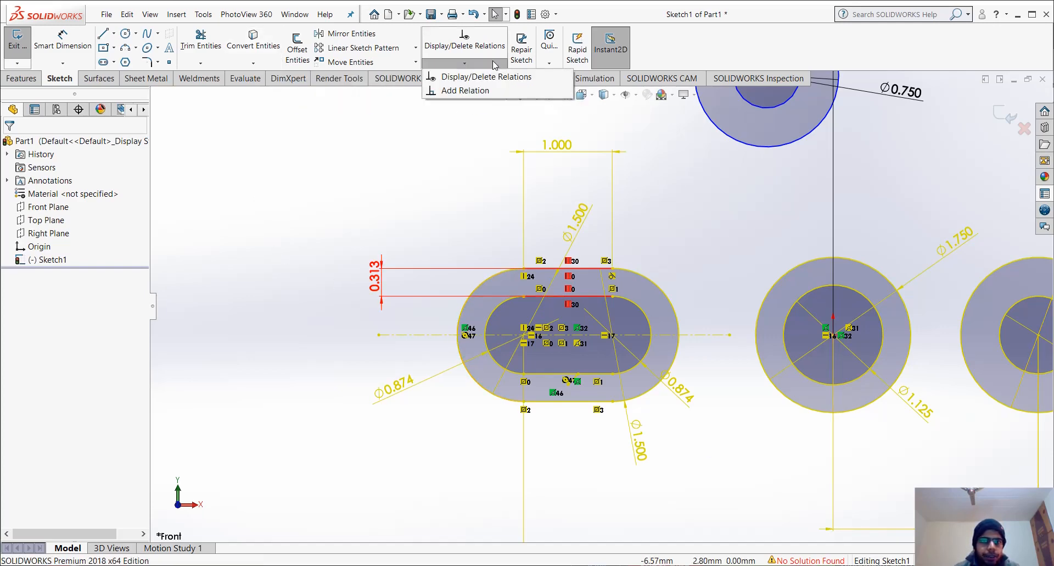
pyautogui.click(469, 78)
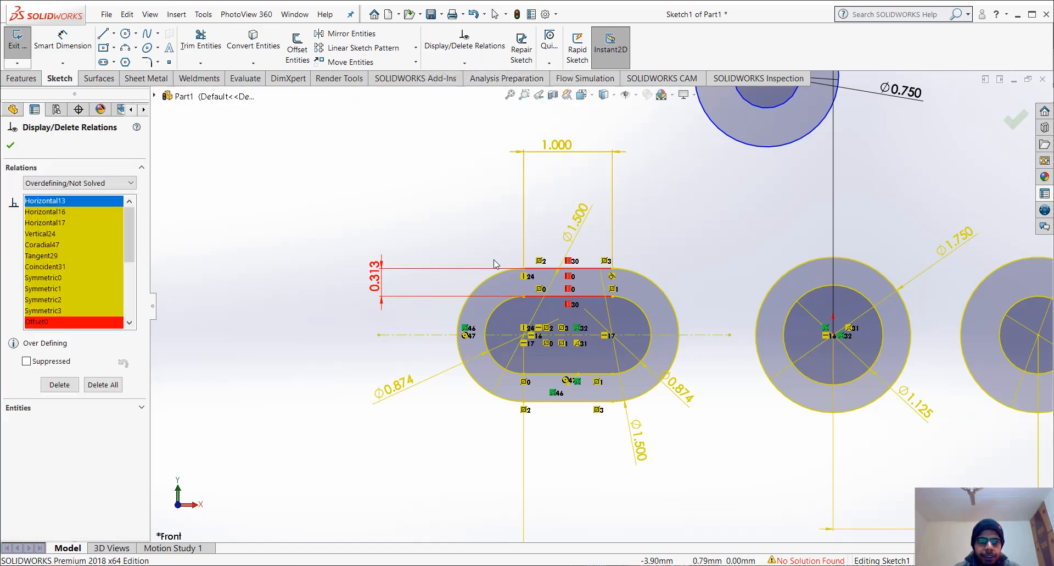
pyautogui.click(48, 322)
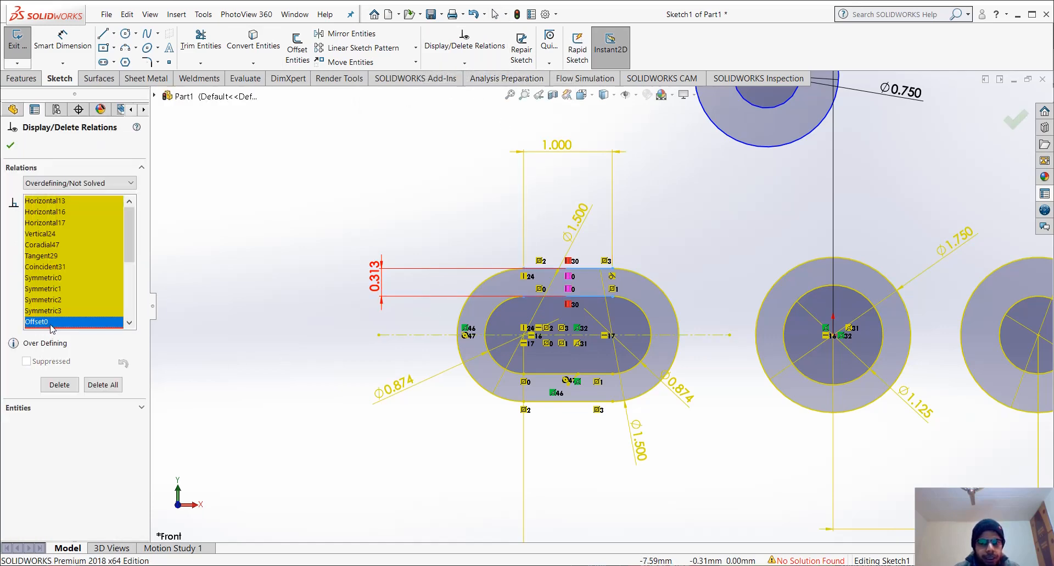
pyautogui.scroll(-2, 51, 328)
pyautogui.click(64, 279)
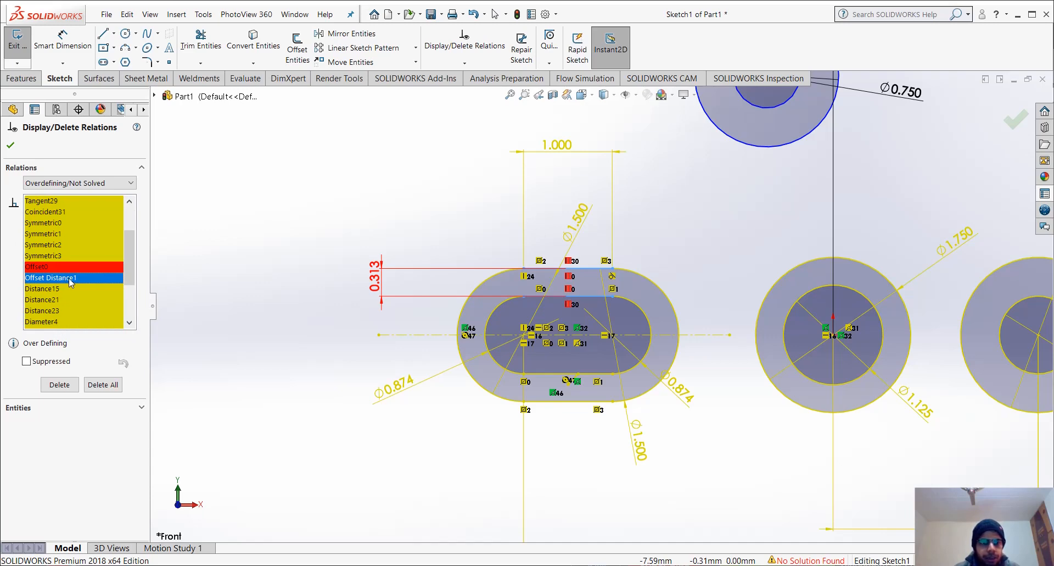
pyautogui.click(77, 271)
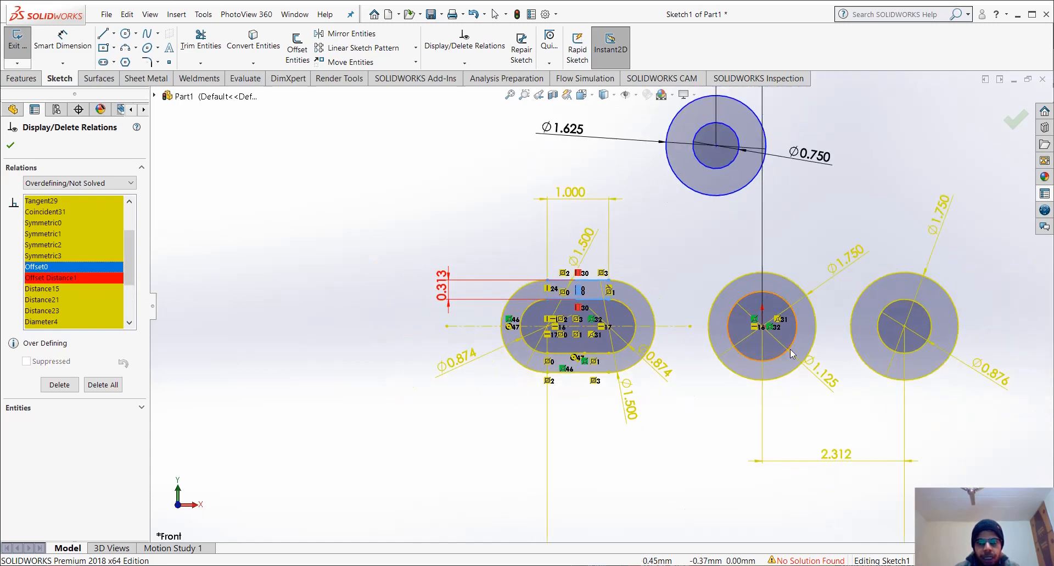
pyautogui.scroll(3, 790, 348)
pyautogui.scroll(-2, 790, 351)
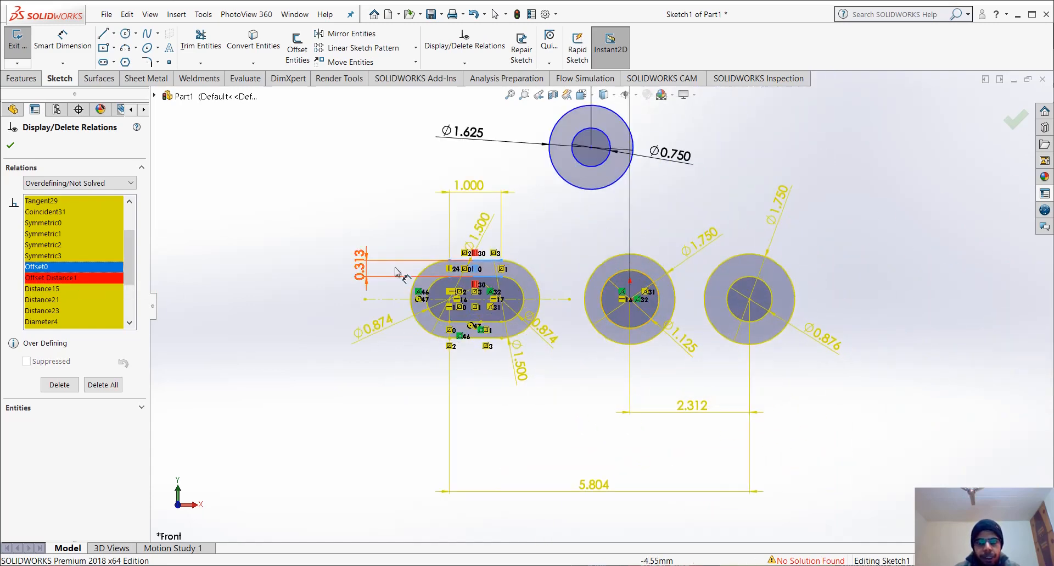
pyautogui.click(69, 278)
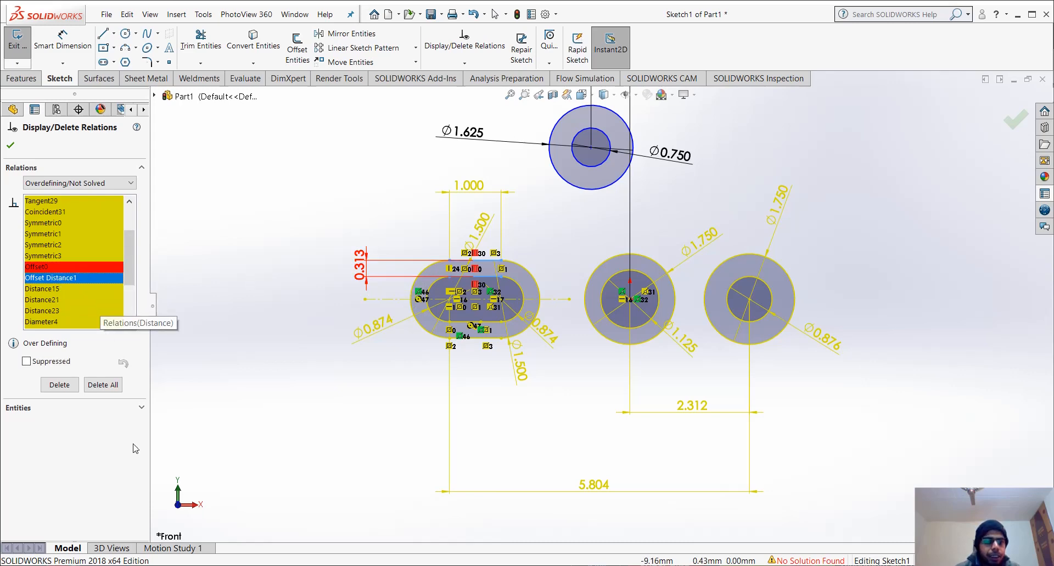
pyautogui.click(59, 384)
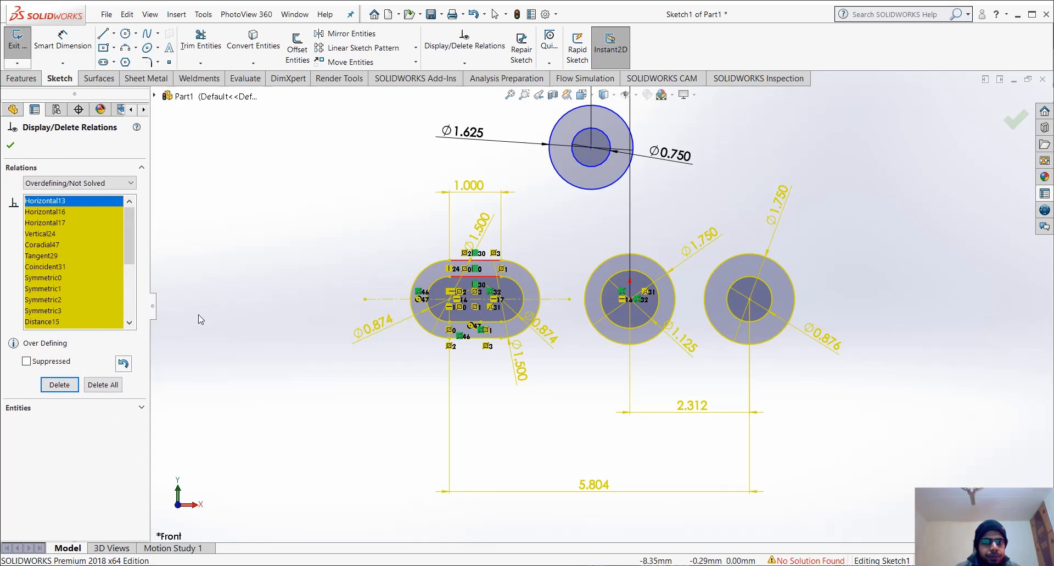
# Check the remaining overdefining relations and inspect the slot's upper lines in the sketch
pyautogui.scroll(1, 511, 309)
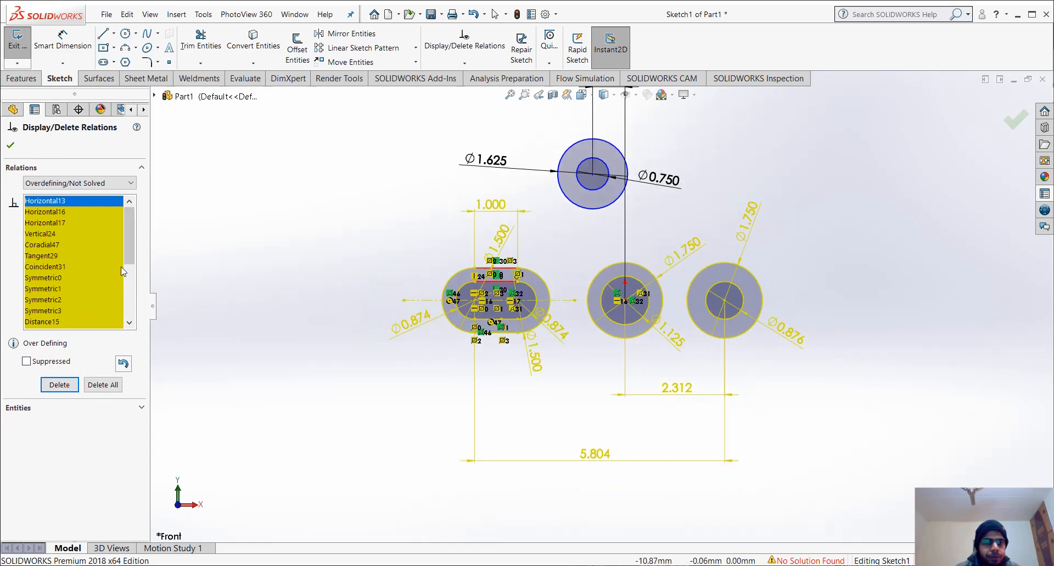
pyautogui.scroll(-4, 122, 280)
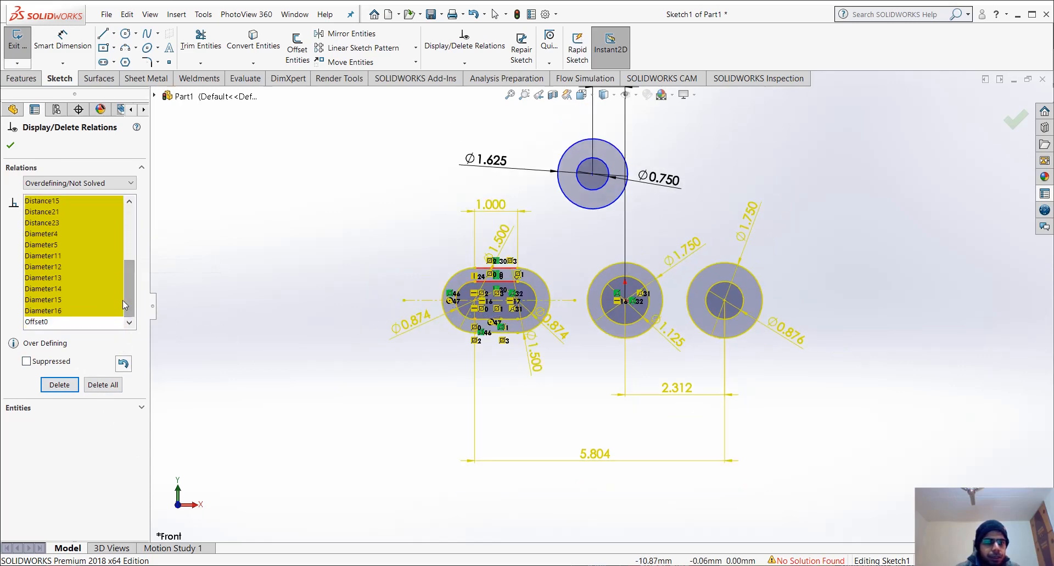
pyautogui.press('Escape')
pyautogui.scroll(-3, 495, 285)
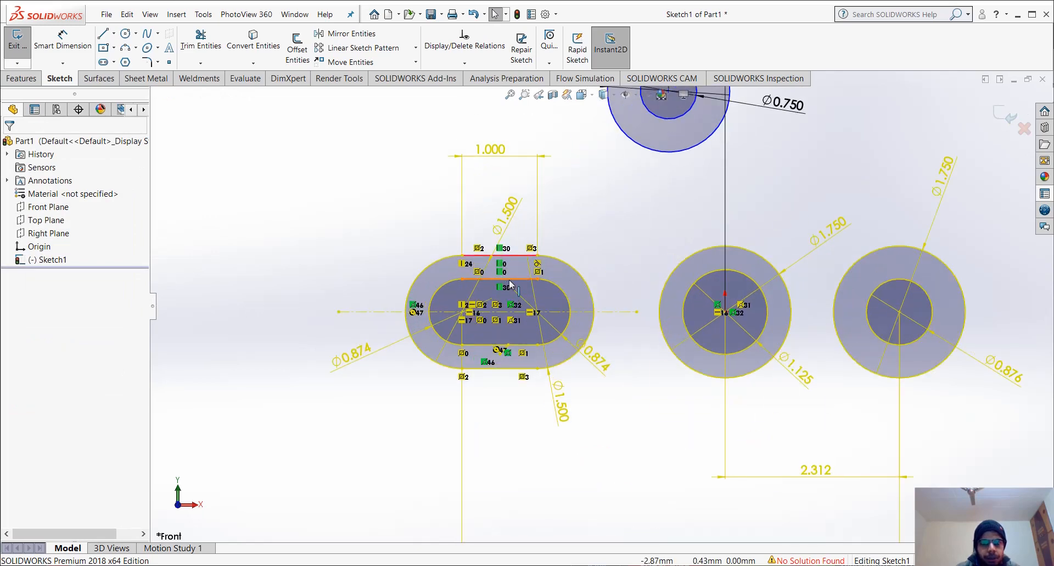
# Delete all overdefining and unsolved relations and dimensions from the sketch at once
pyautogui.click(514, 279)
pyautogui.scroll(-2, 519, 282)
pyautogui.press('Escape')
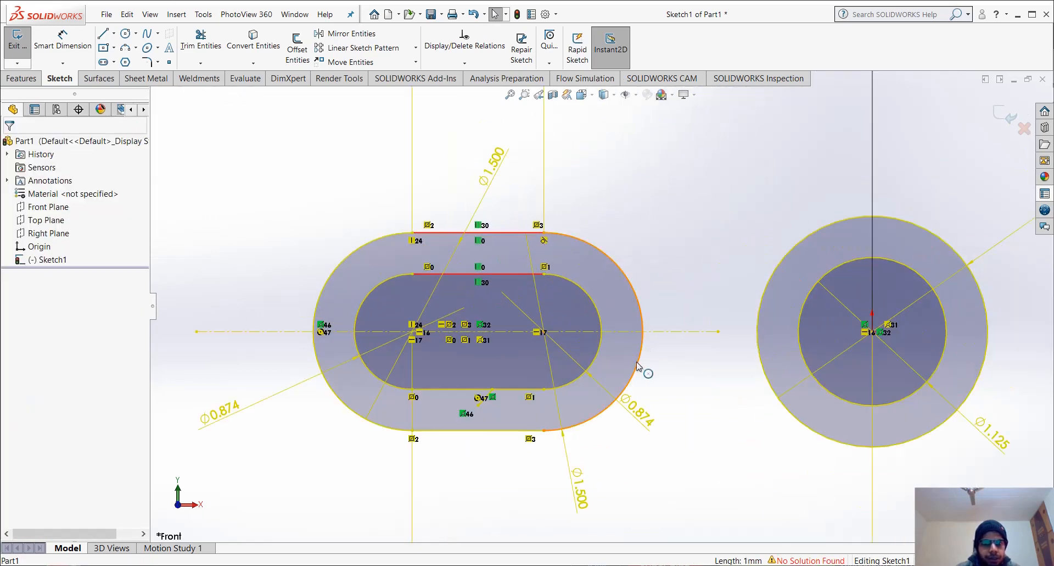
pyautogui.scroll(3, 772, 413)
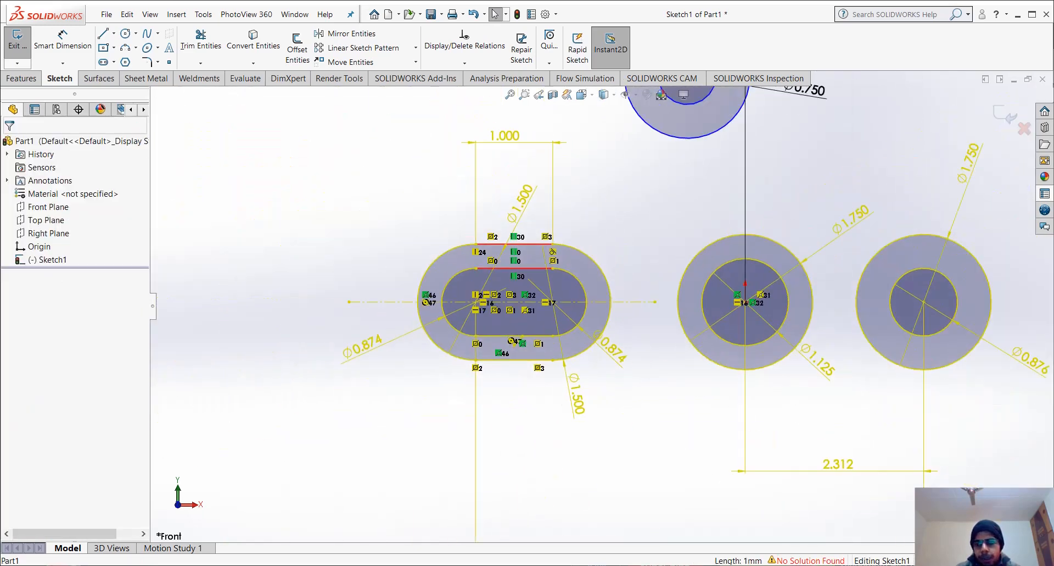
pyautogui.click(464, 62)
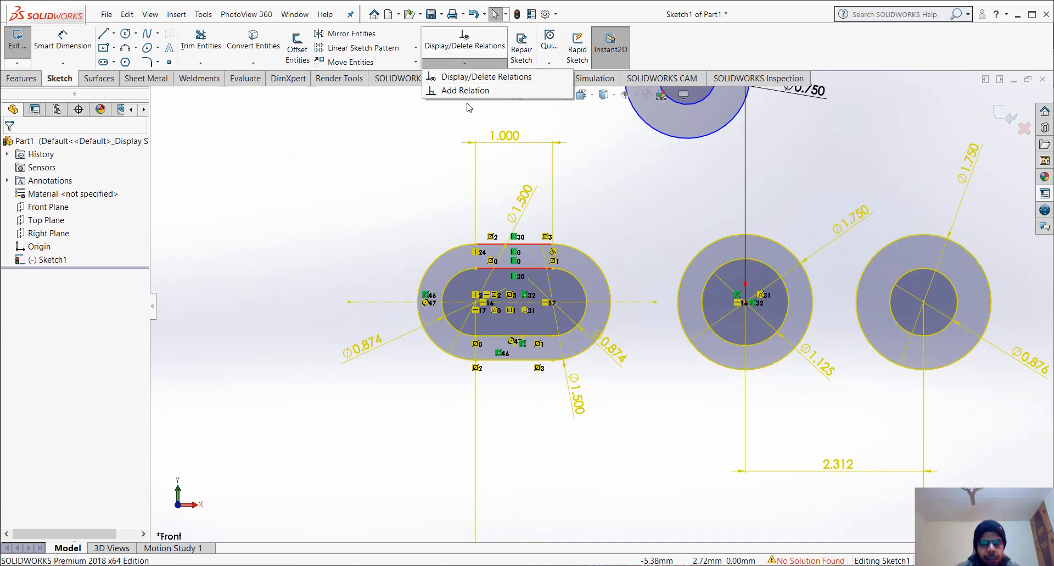
pyautogui.click(486, 76)
pyautogui.scroll(-3, 84, 259)
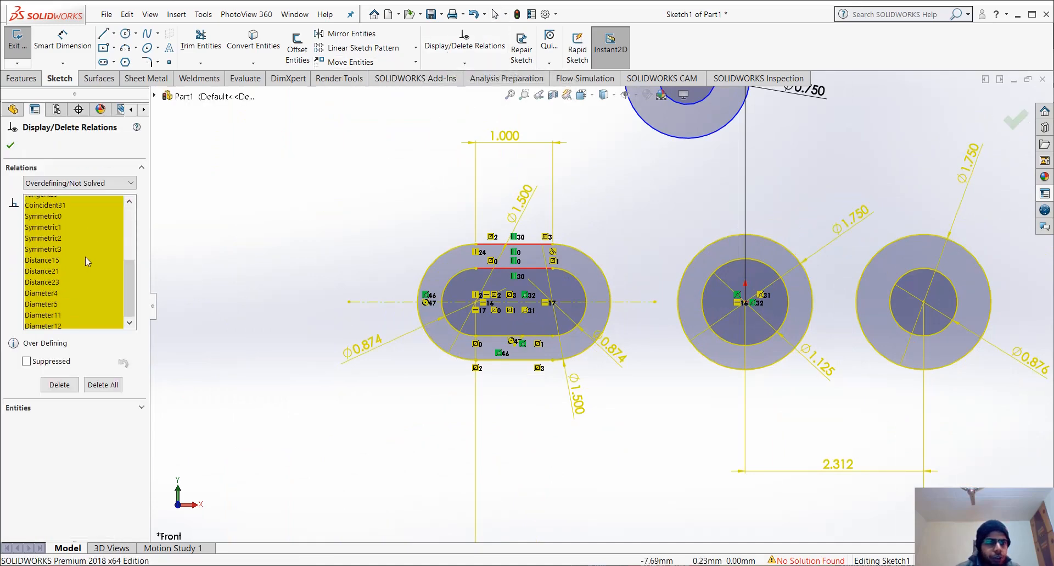
pyautogui.scroll(-2, 85, 256)
pyautogui.click(61, 299)
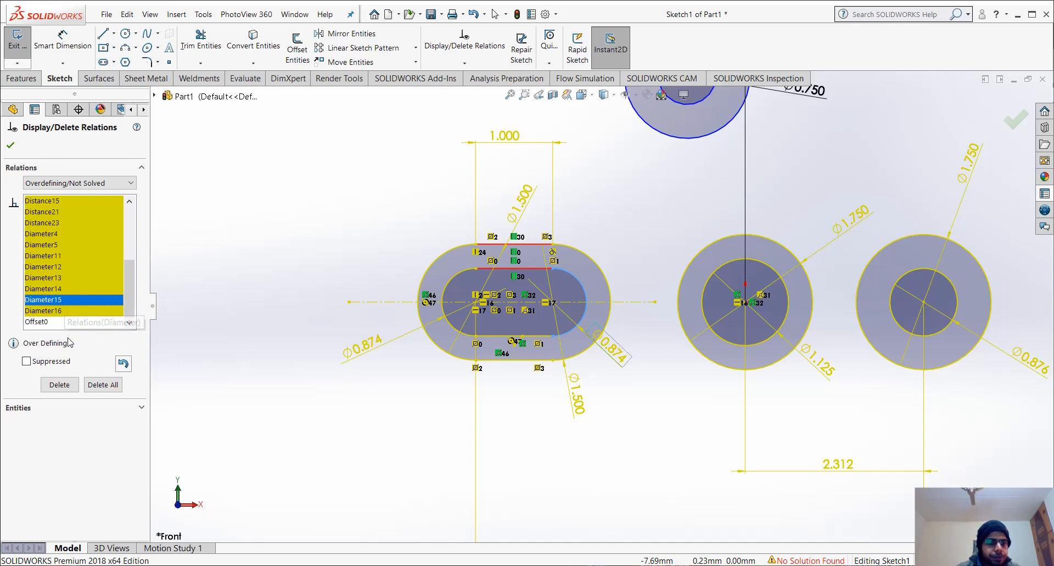
pyautogui.click(92, 389)
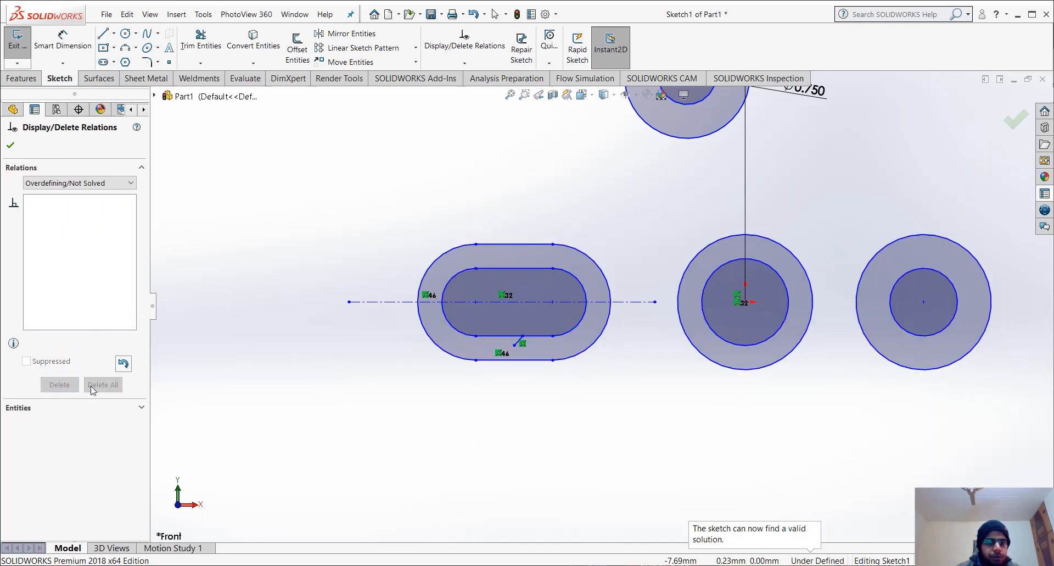
pyautogui.scroll(5, 632, 327)
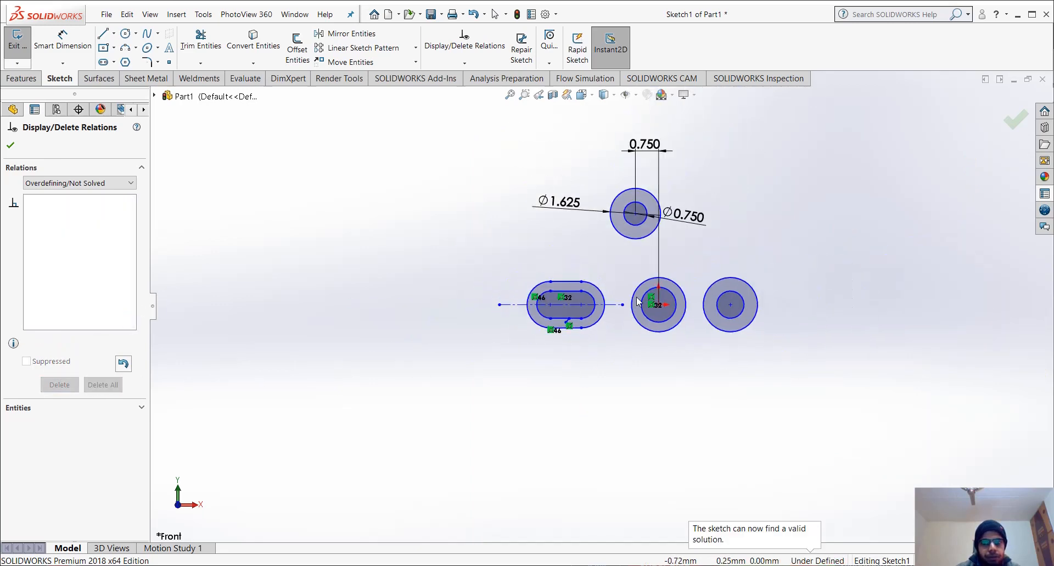
pyautogui.scroll(-2, 678, 247)
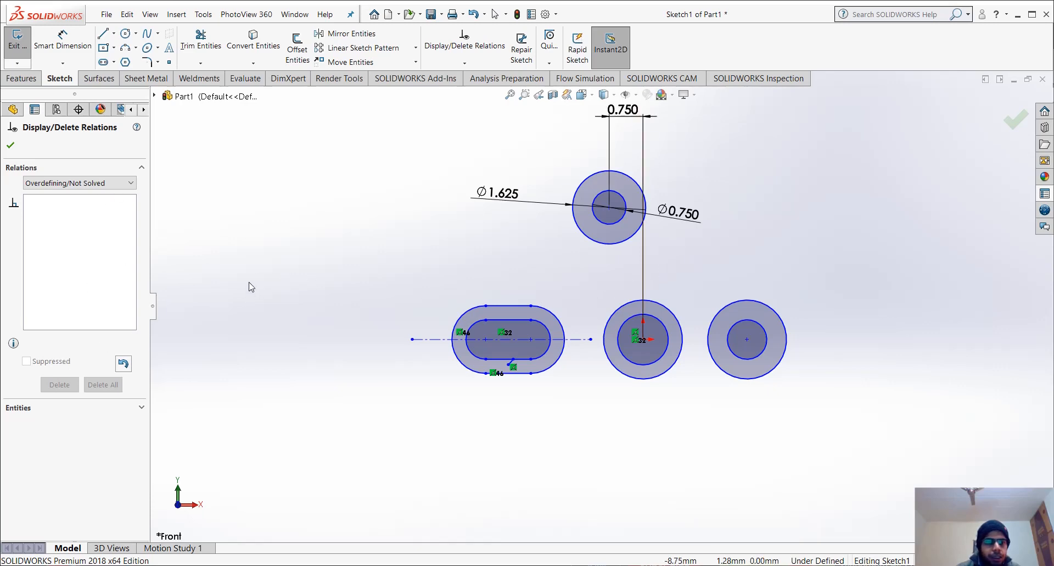
pyautogui.click(14, 147)
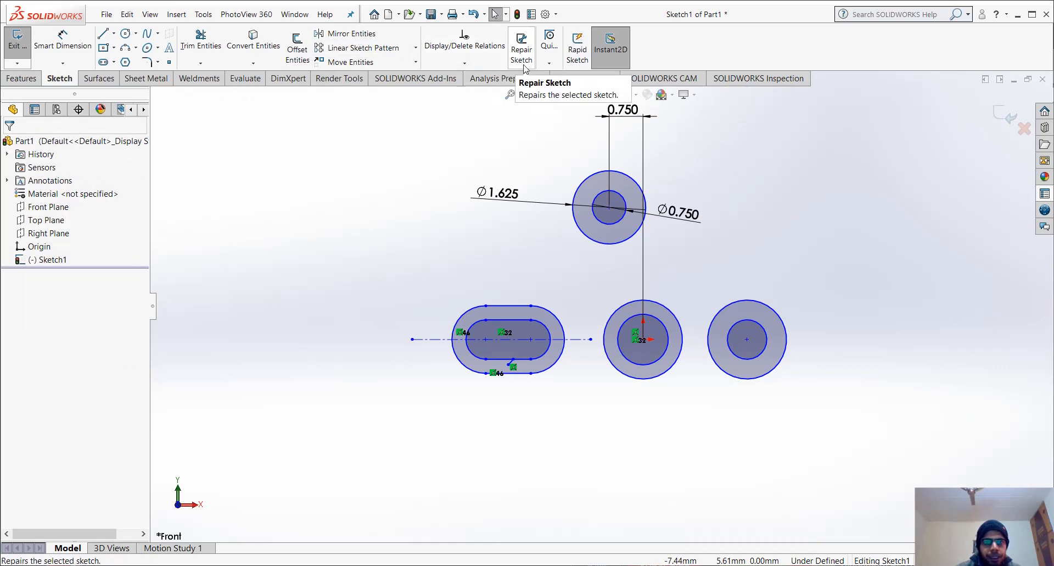
# Fully define all entities in the sketch with automatically calculated relations, leaving automatic dimensions off
pyautogui.click(468, 64)
pyautogui.click(483, 103)
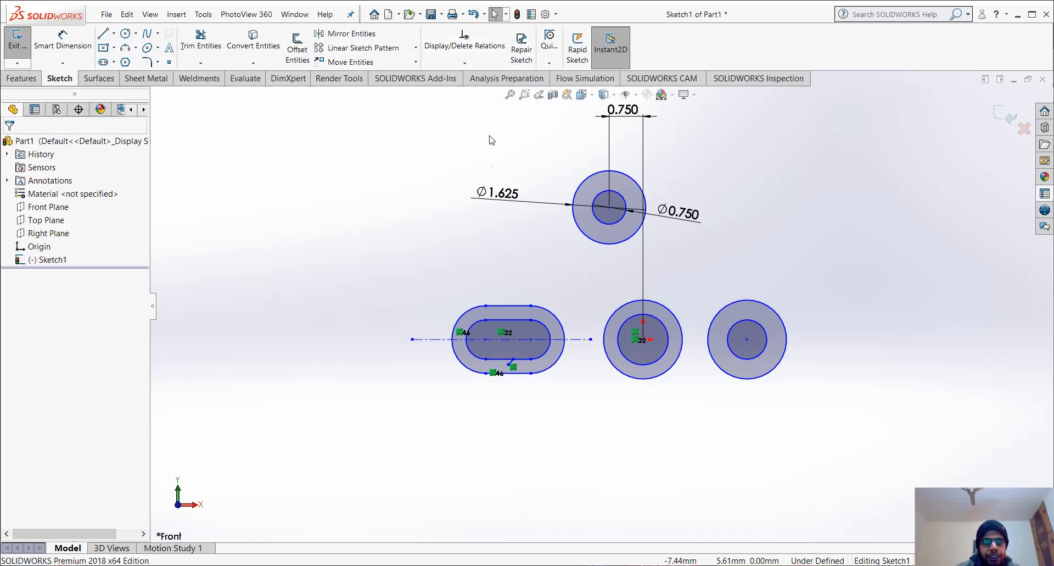
pyautogui.click(74, 214)
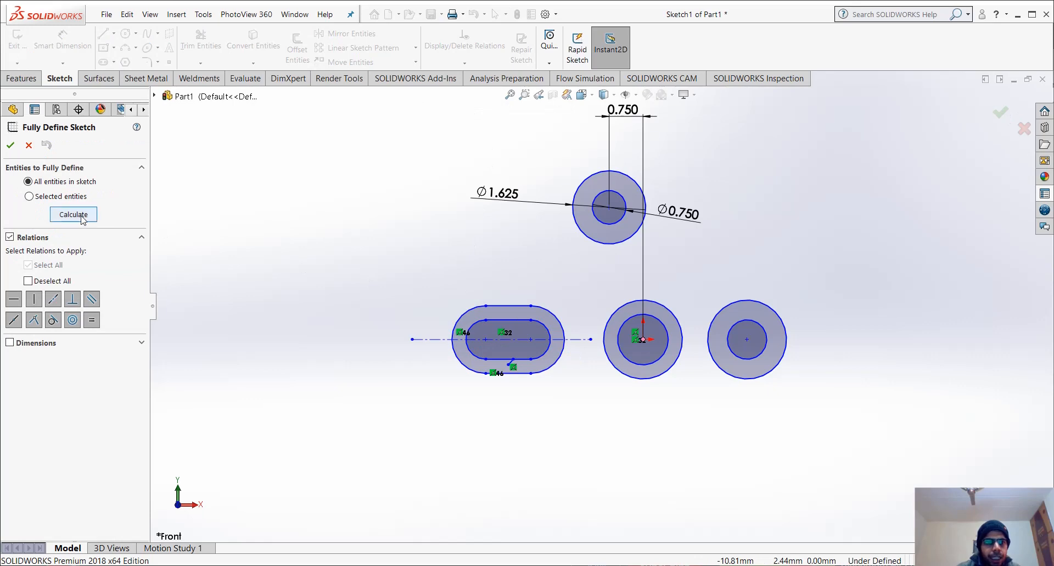
pyautogui.click(632, 326)
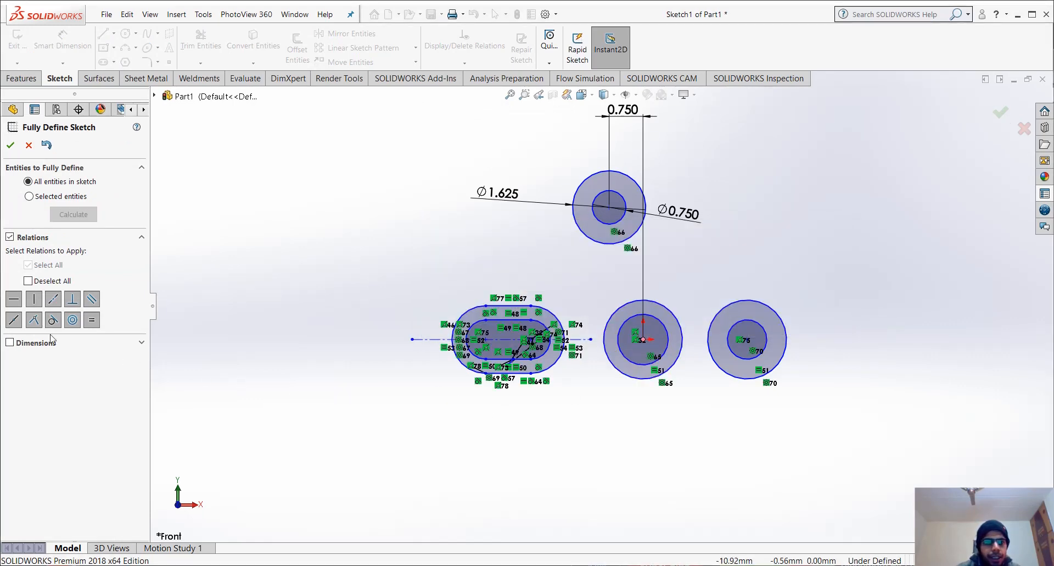
pyautogui.click(10, 144)
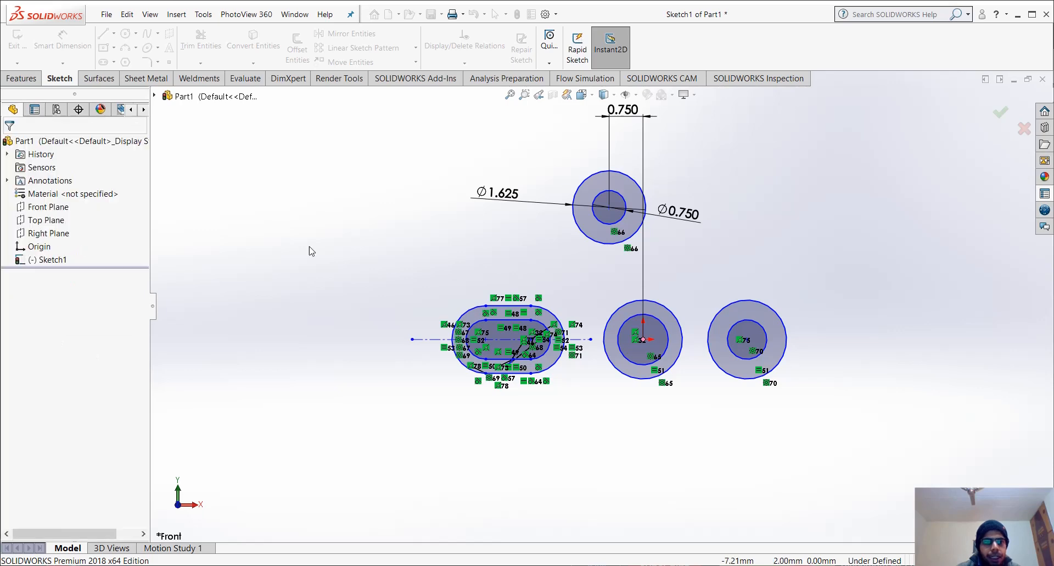
# Examine the relations applied around the slot outlines and the circles in the sketch
pyautogui.scroll(-6, 581, 328)
pyautogui.scroll(-3, 467, 359)
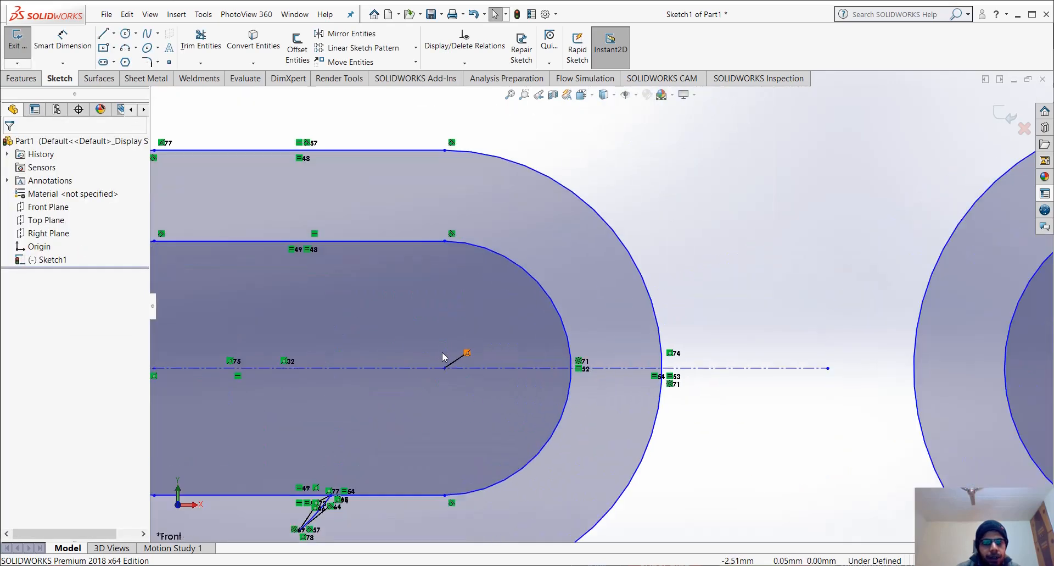
pyautogui.scroll(6, 436, 372)
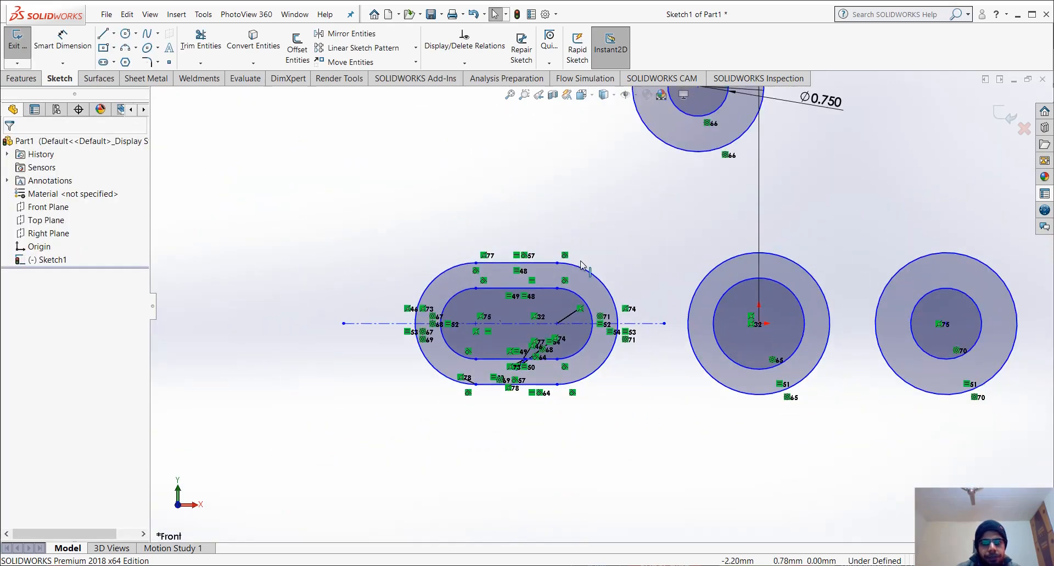
pyautogui.scroll(2, 707, 236)
pyautogui.scroll(-3, 758, 276)
pyautogui.scroll(5, 732, 366)
pyautogui.scroll(-2, 733, 368)
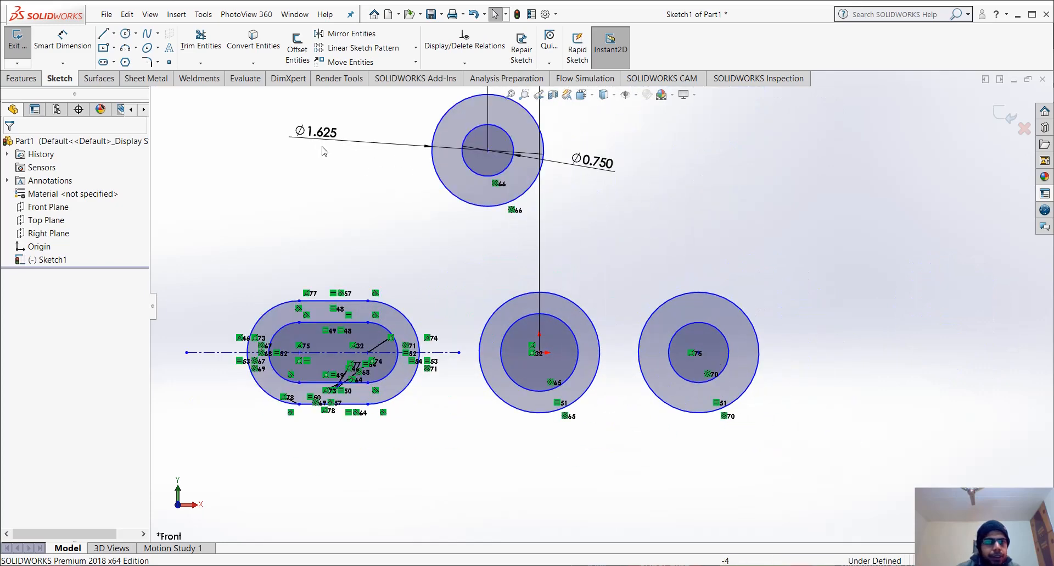
pyautogui.scroll(1, 322, 150)
# Dimension the two concentric circles at the origin with diameters of 1.750 and 1.125
pyautogui.click(63, 40)
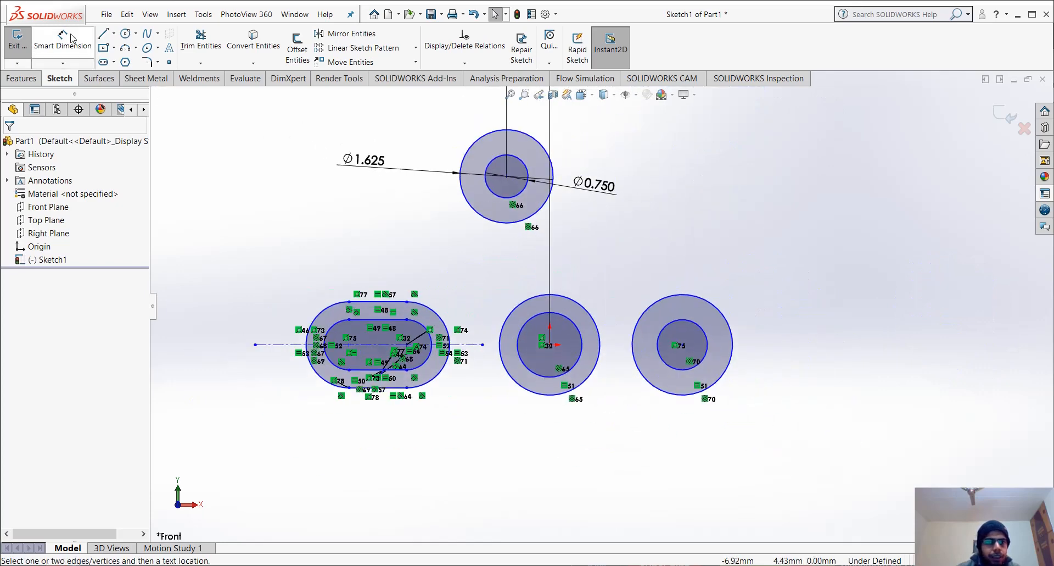
pyautogui.click(586, 387)
pyautogui.click(610, 436)
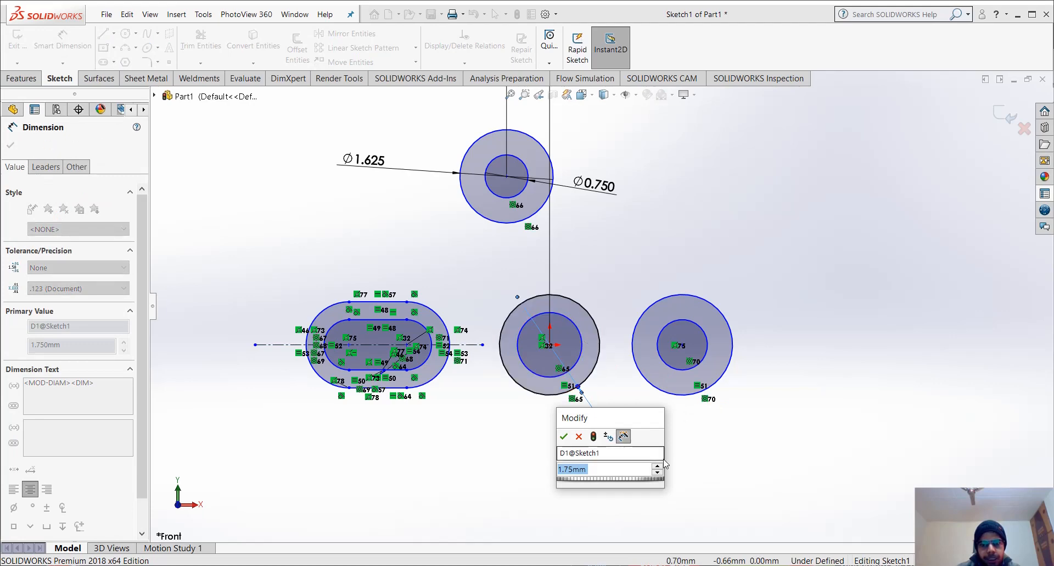
pyautogui.click(563, 436)
pyautogui.click(582, 334)
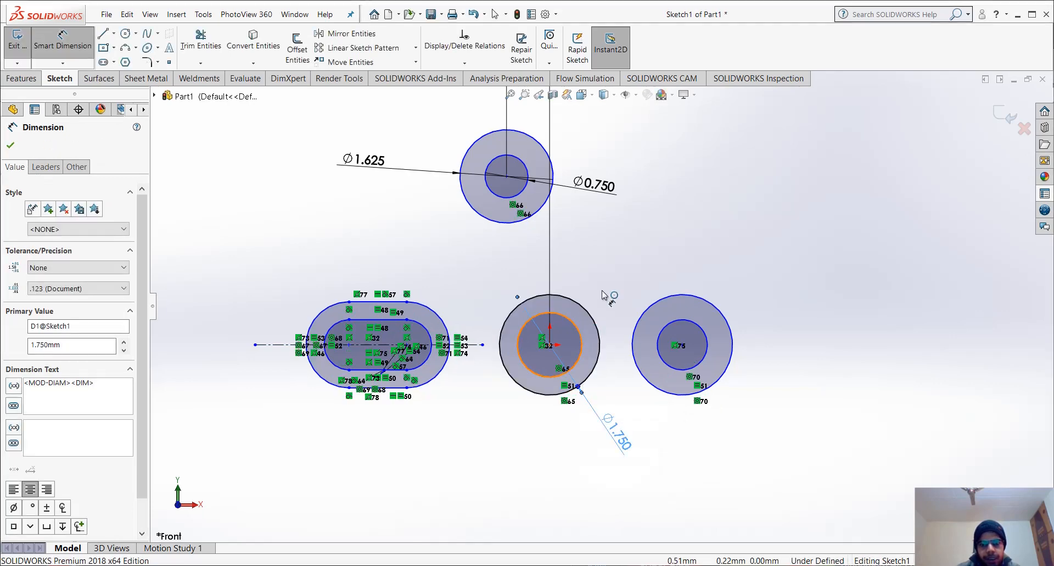
pyautogui.click(570, 283)
pyautogui.click(566, 279)
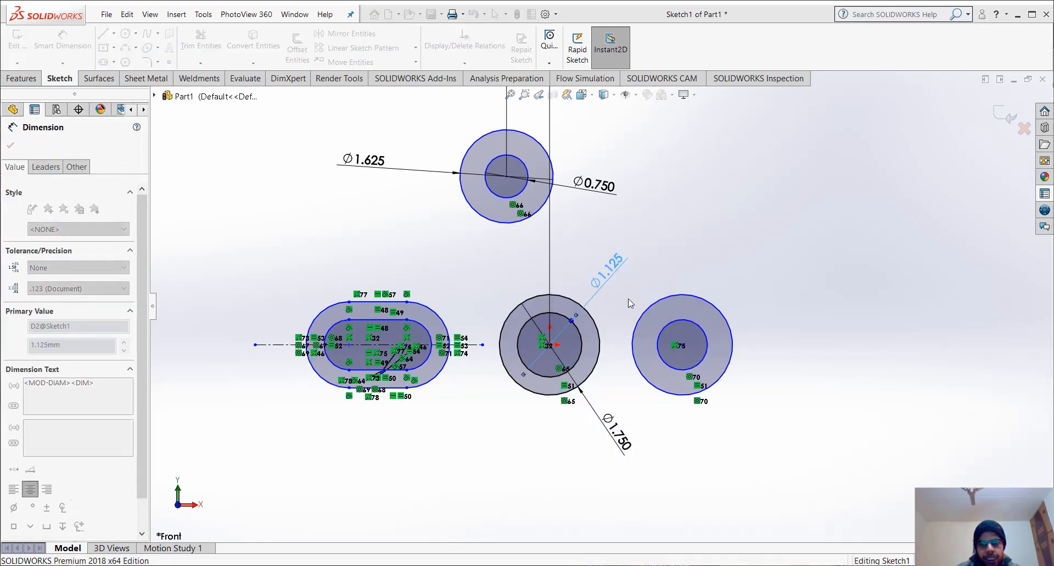
# Try to add a diameter dimension to the outer circle of the rightmost pair
pyautogui.click(724, 314)
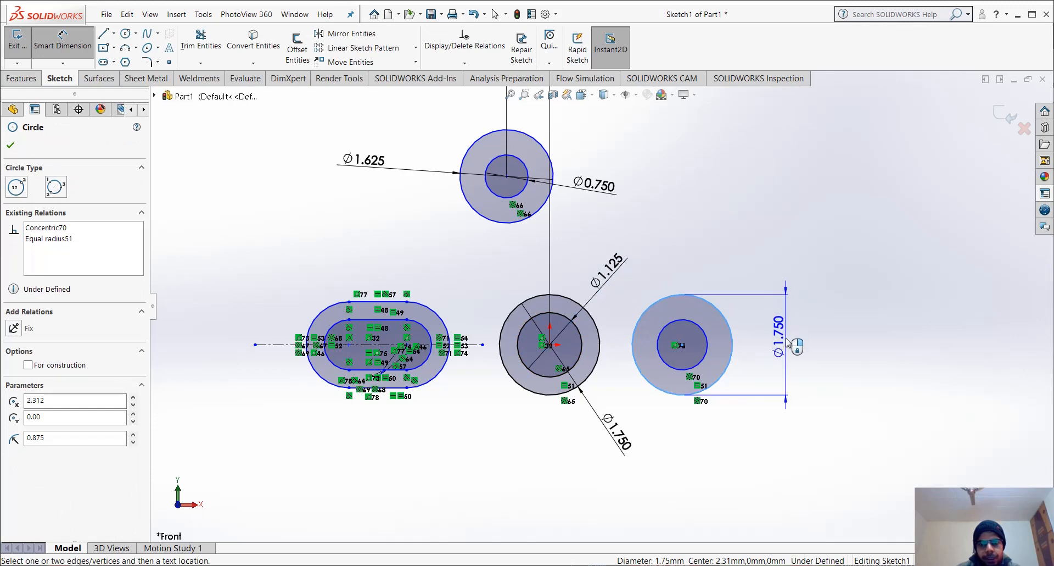
pyautogui.click(757, 390)
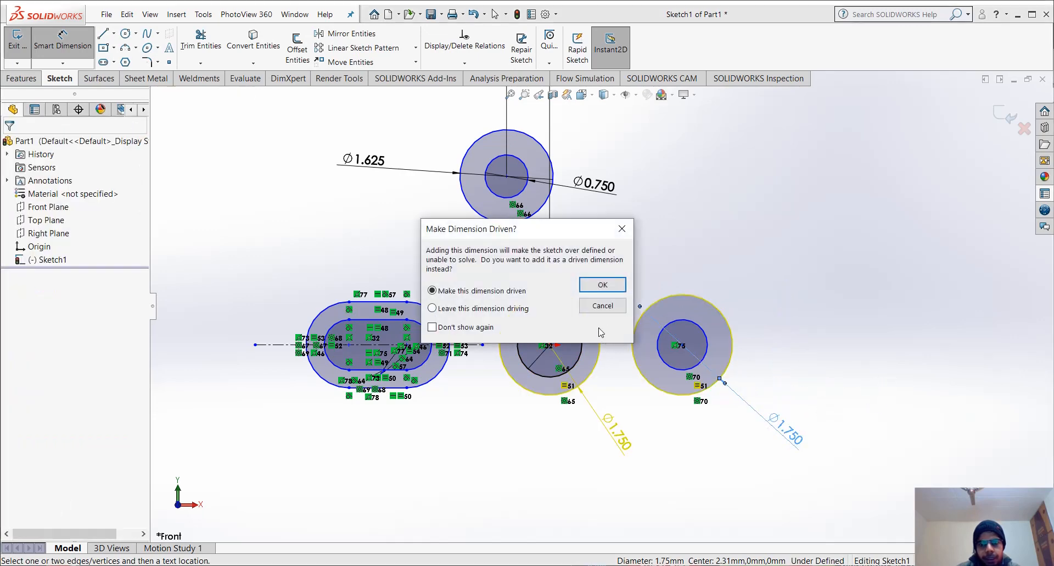
pyautogui.click(620, 229)
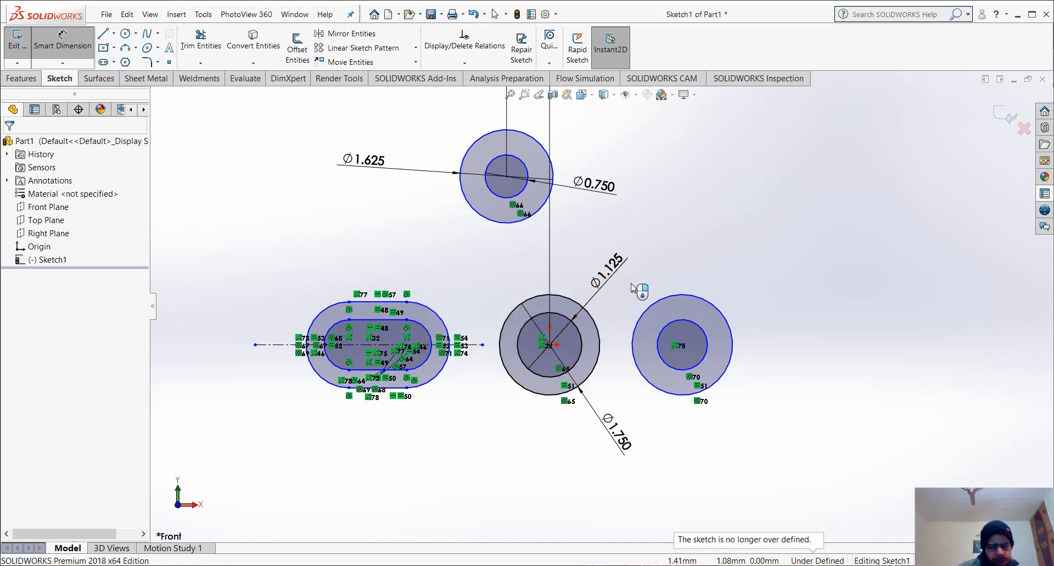
pyautogui.press('Escape')
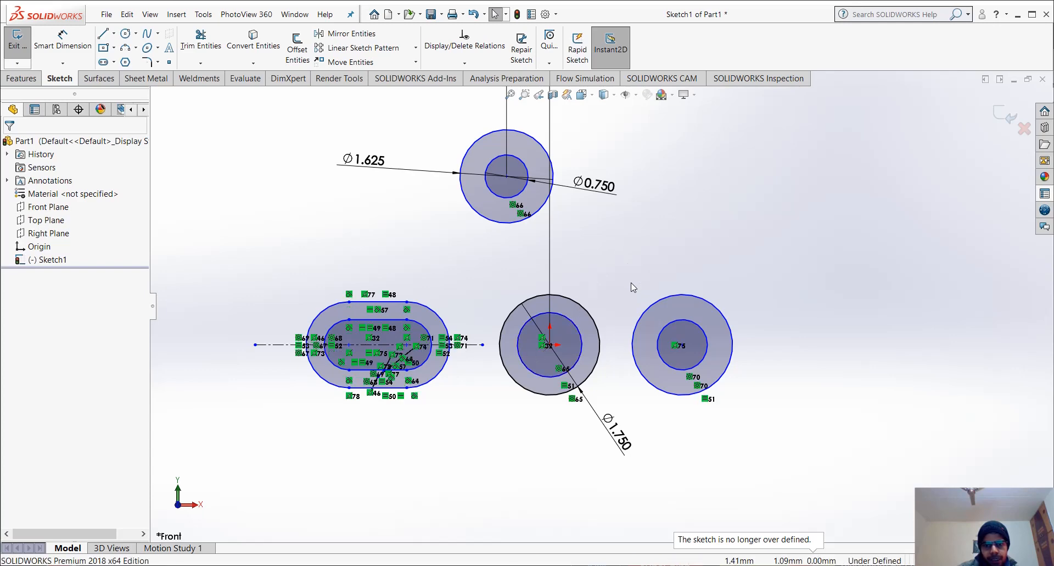
# Undo the new circle dimensions, the automatic relations and the relation deletions, back to the slot with its 0.313 offset dimension
pyautogui.hotkey('ctrl', 'z')
pyautogui.hotkey('ctrl', 'z')
pyautogui.hotkey('ctrl', 'z')
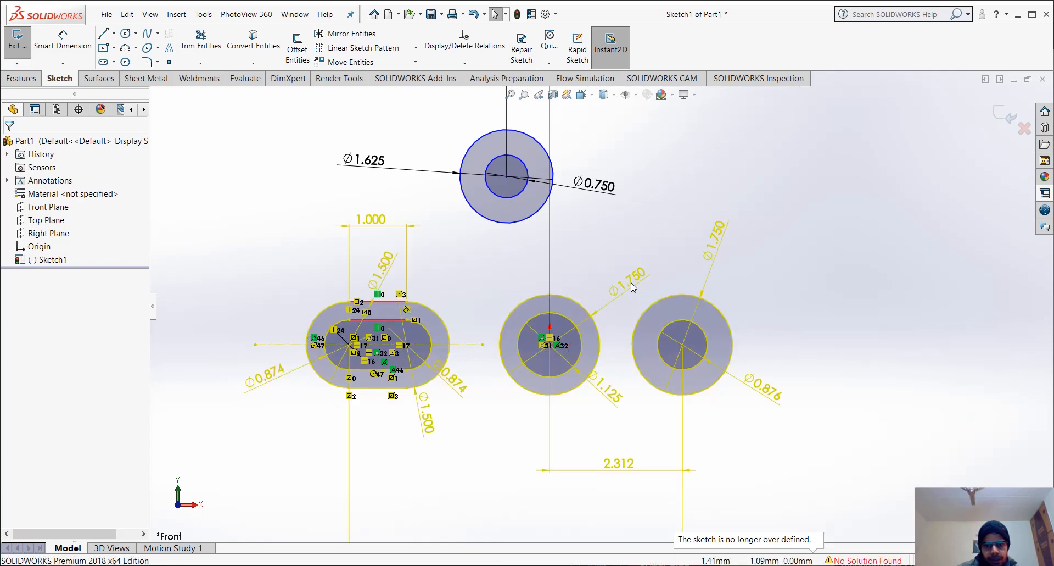
pyautogui.hotkey('ctrl', 'z')
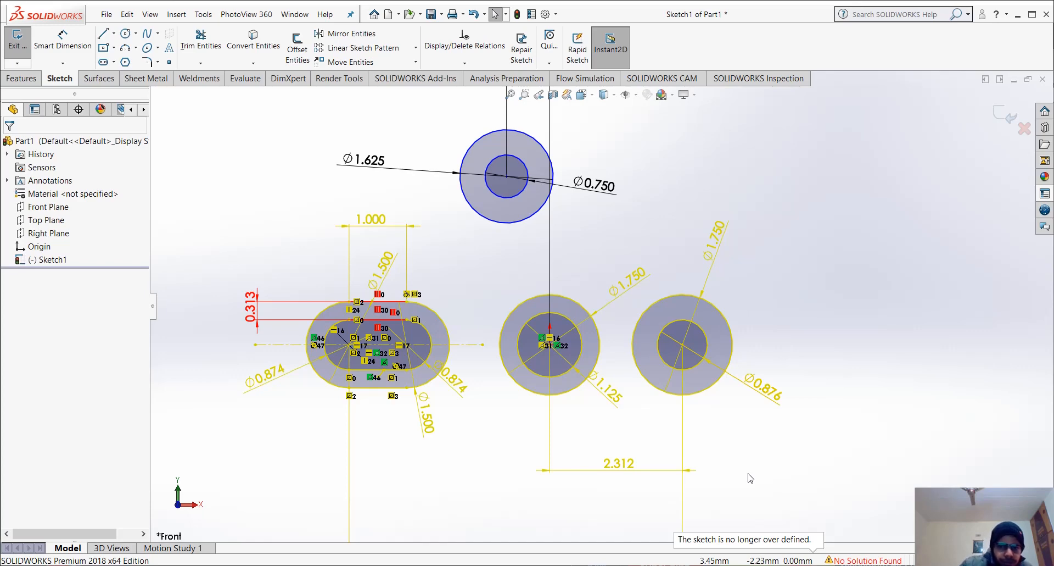
# Examine the dimensions and conflicting relations on the slot and the circles beside it
pyautogui.press('f')
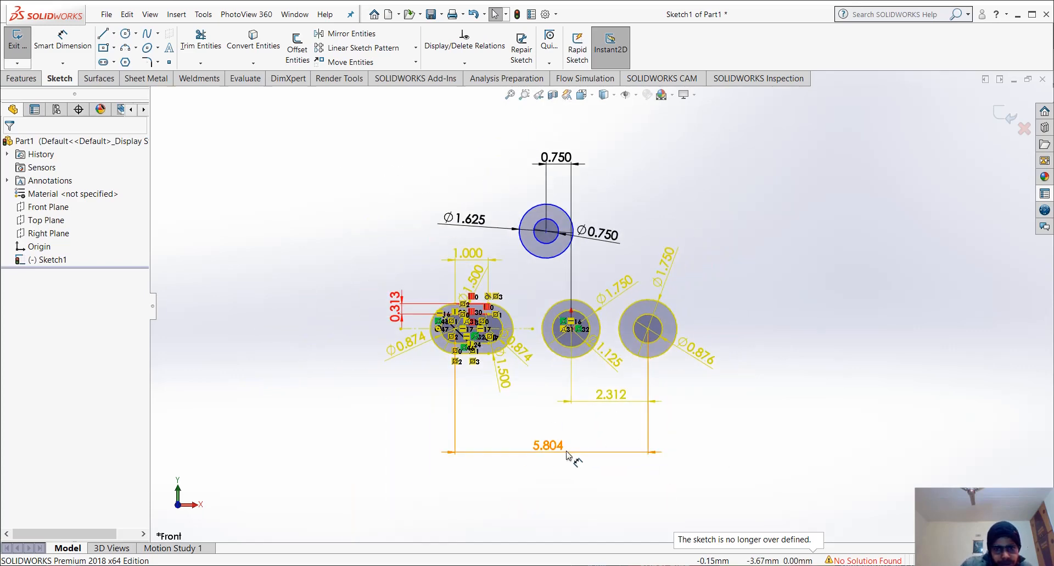
pyautogui.scroll(-4, 572, 351)
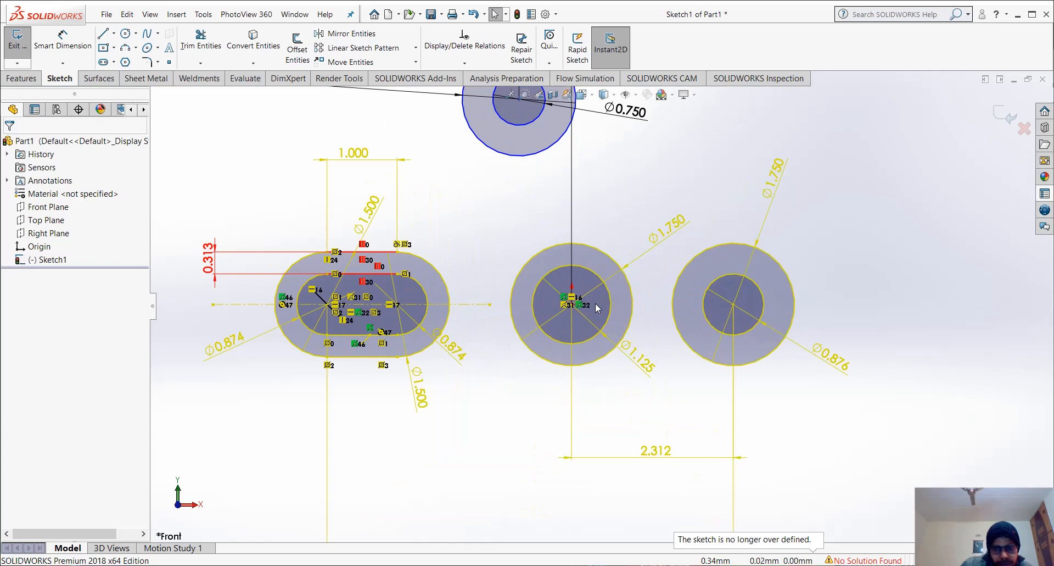
pyautogui.scroll(-3, 595, 302)
pyautogui.scroll(3, 595, 308)
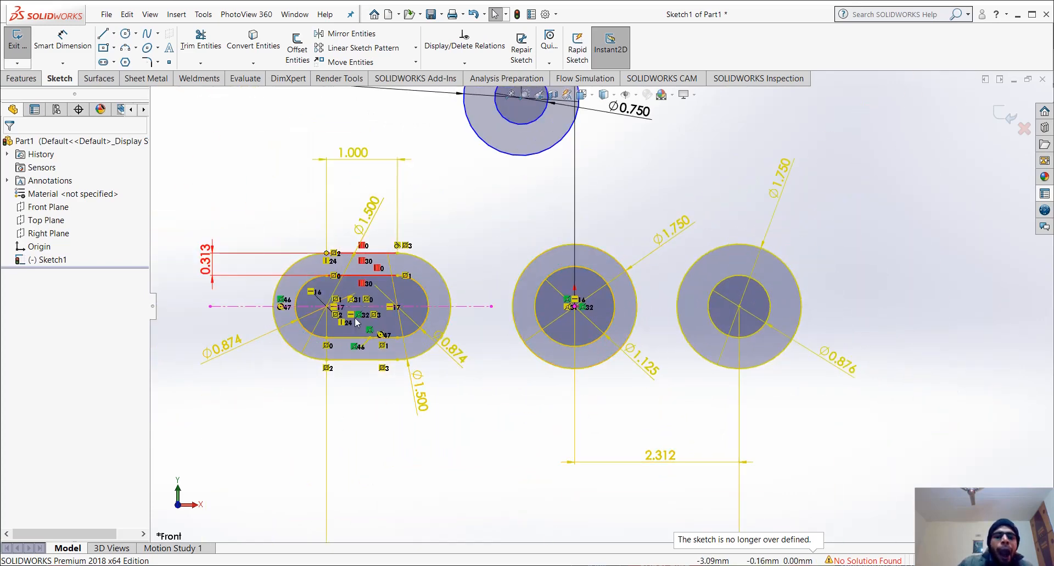
pyautogui.scroll(-2, 405, 314)
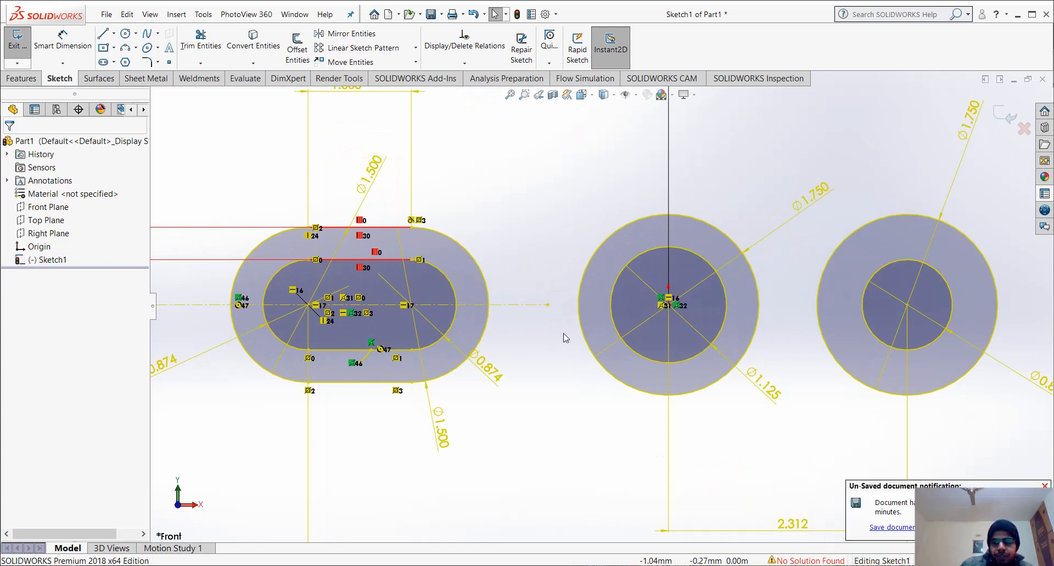
pyautogui.scroll(3, 599, 302)
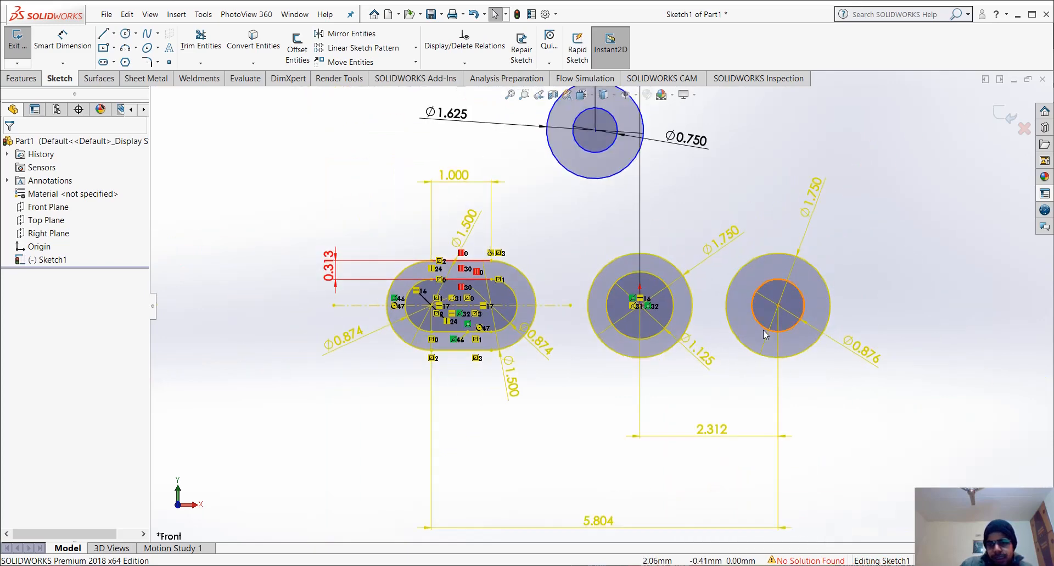
pyautogui.scroll(-4, 763, 329)
pyautogui.scroll(2, 764, 331)
pyautogui.scroll(2, 601, 301)
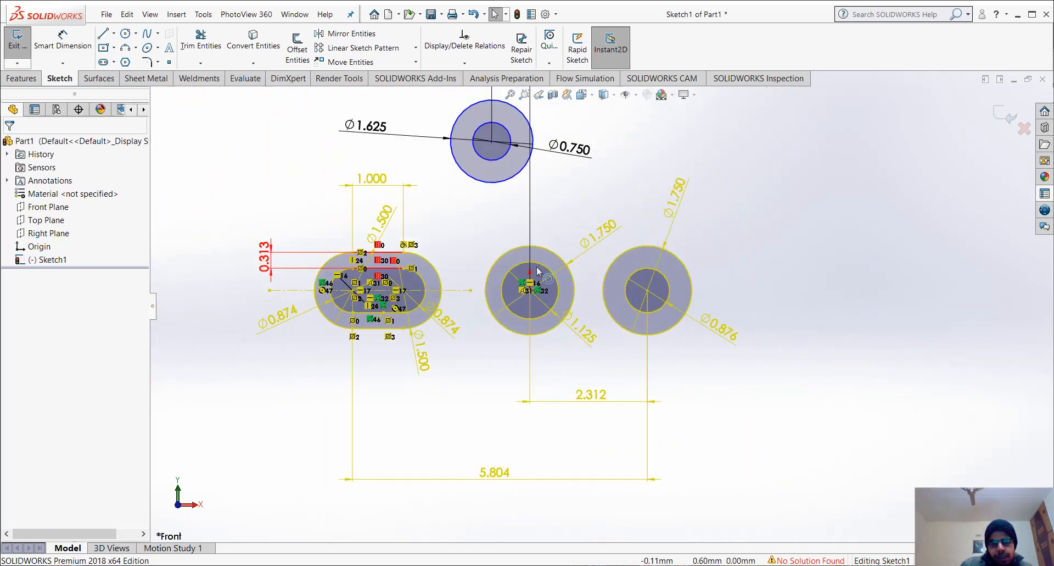
pyautogui.scroll(-2, 372, 217)
pyautogui.scroll(-1, 585, 407)
pyautogui.scroll(-2, 585, 409)
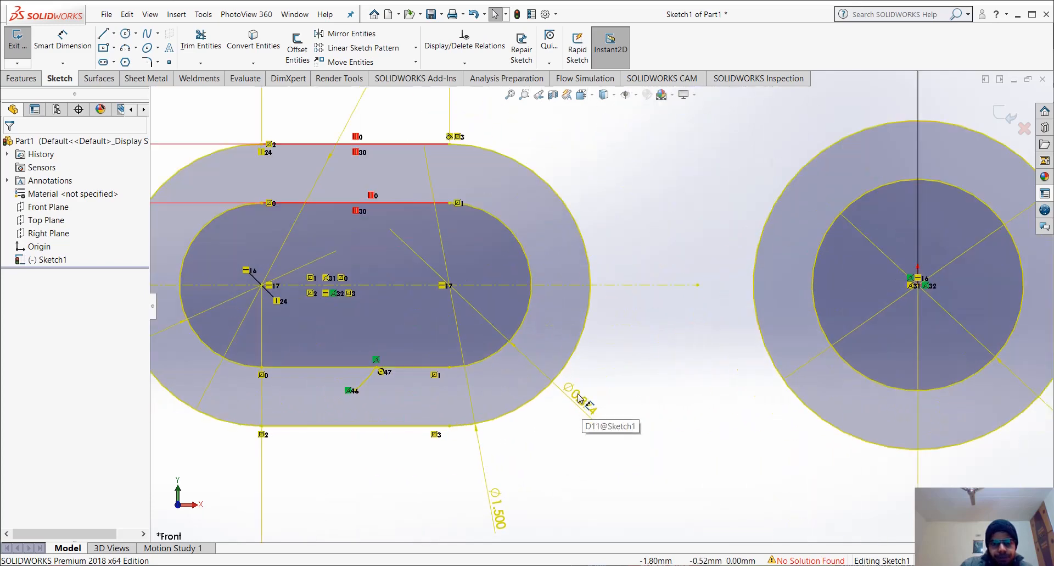
pyautogui.scroll(-1, 497, 378)
pyautogui.scroll(3, 447, 372)
pyautogui.scroll(-1, 498, 360)
pyautogui.scroll(3, 499, 360)
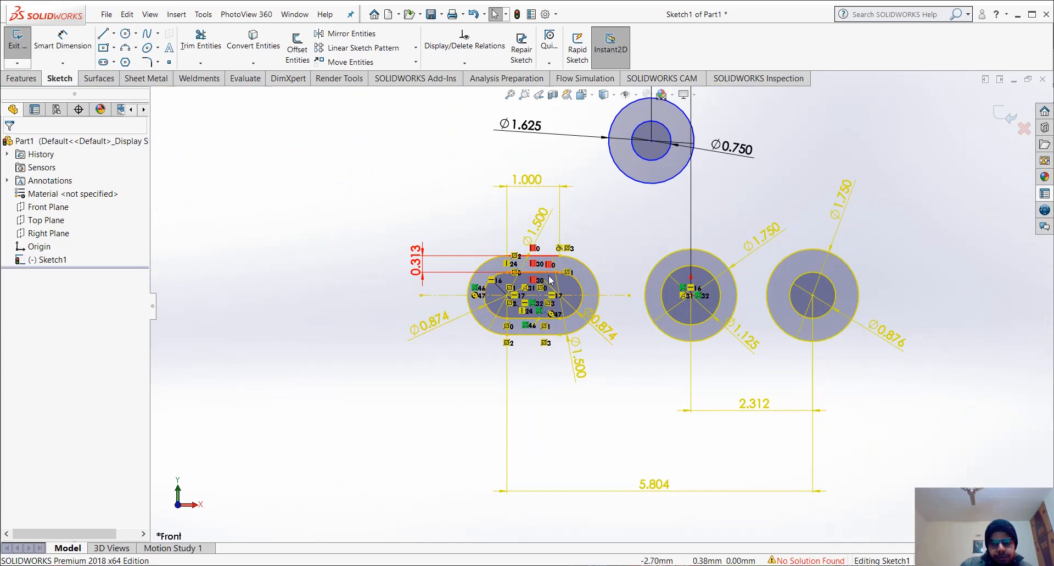
# Check the slot's 0.313 offset dimension and try to open the diagnosis for the sketch's solving error
pyautogui.click(423, 268)
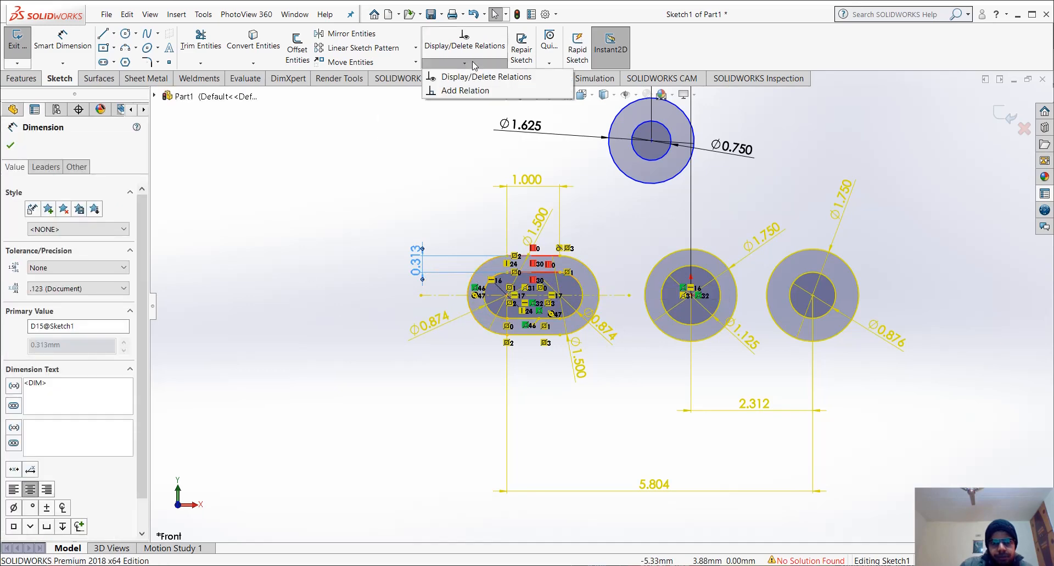
pyautogui.click(379, 136)
pyautogui.scroll(-1, 928, 360)
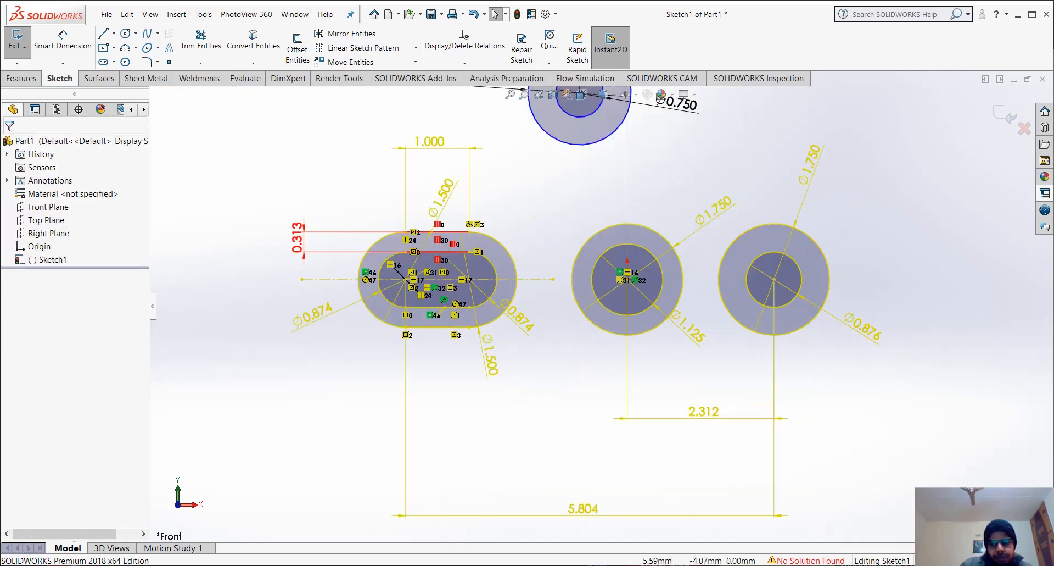
pyautogui.click(825, 556)
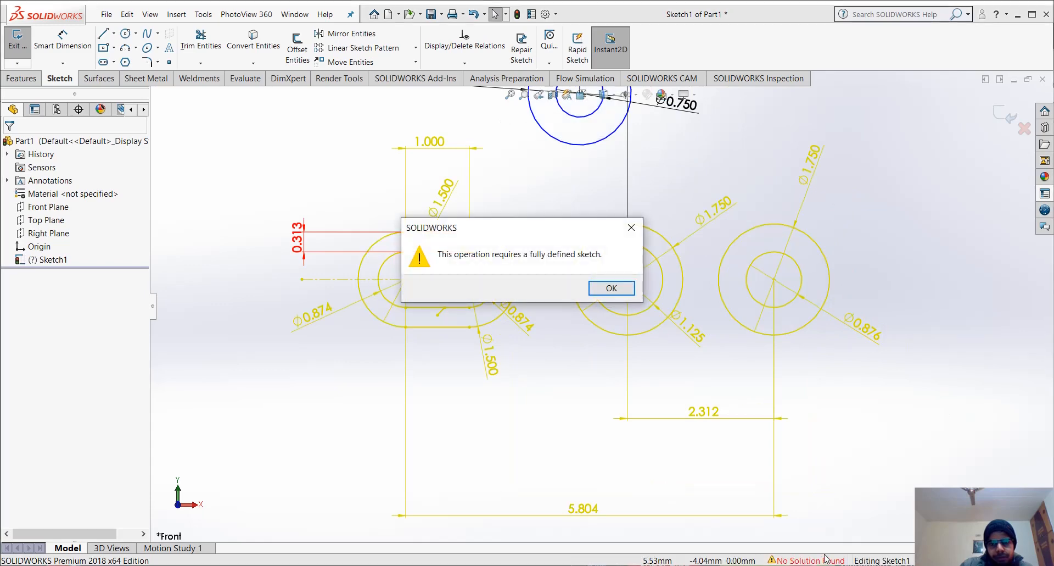
pyautogui.click(609, 287)
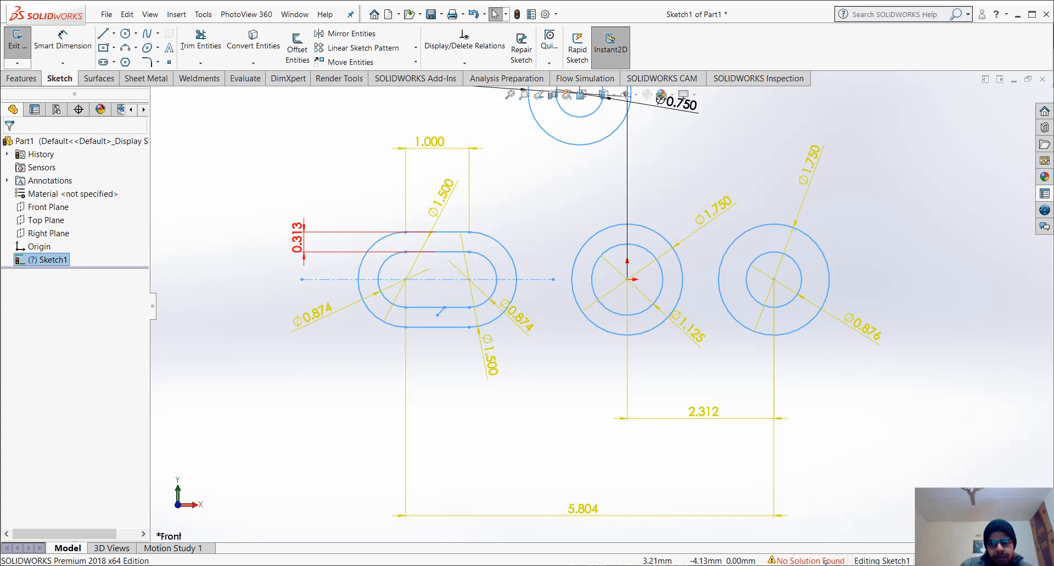
pyautogui.scroll(4, 772, 358)
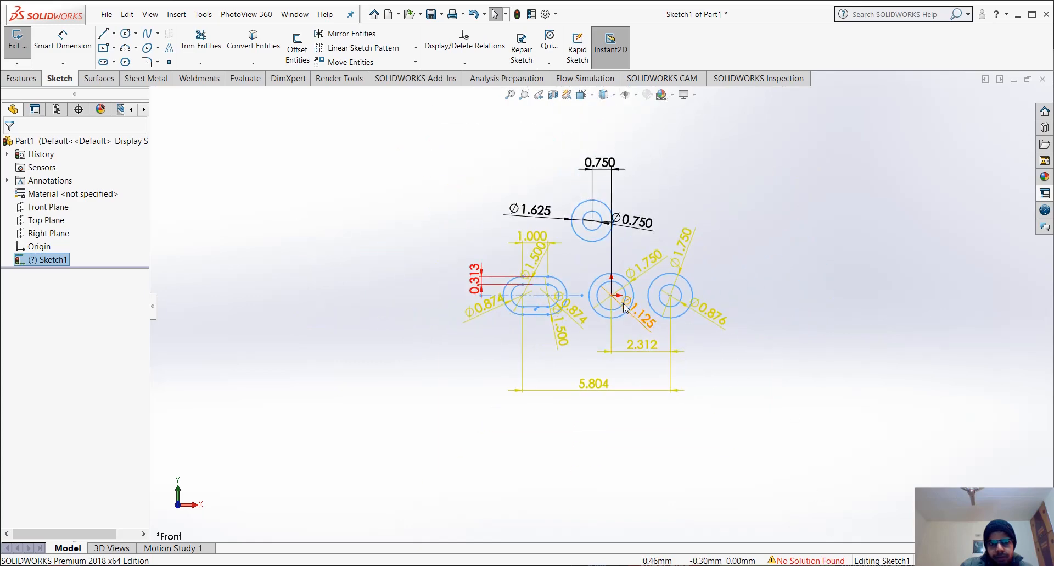
pyautogui.rightClick(53, 266)
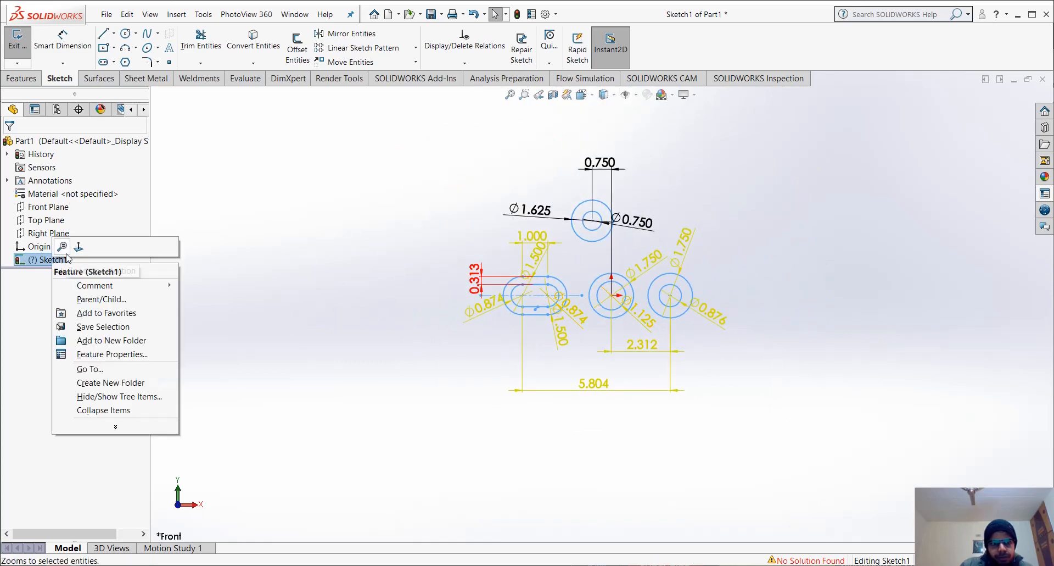
pyautogui.click(188, 273)
pyautogui.click(49, 259)
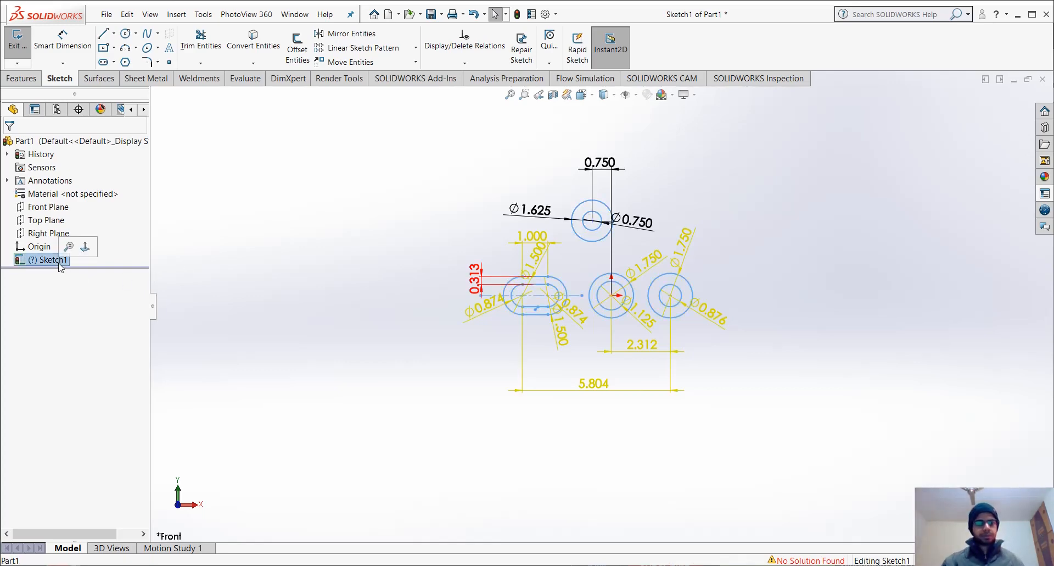
pyautogui.click(667, 310)
pyautogui.click(756, 304)
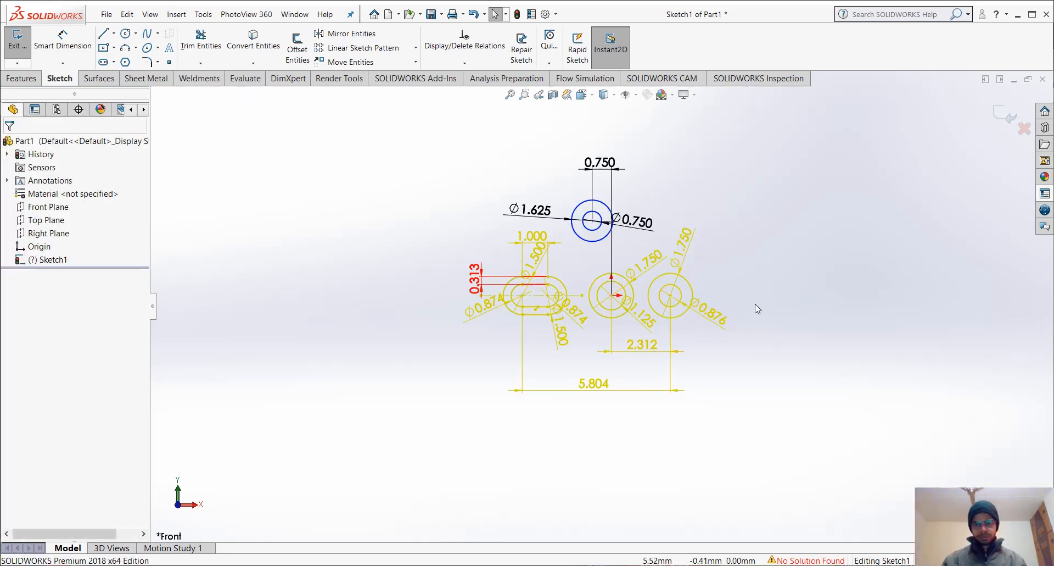
# Open SketchXpert for the sketch error and run Diagnose to generate the solution sets
pyautogui.scroll(-4, 730, 341)
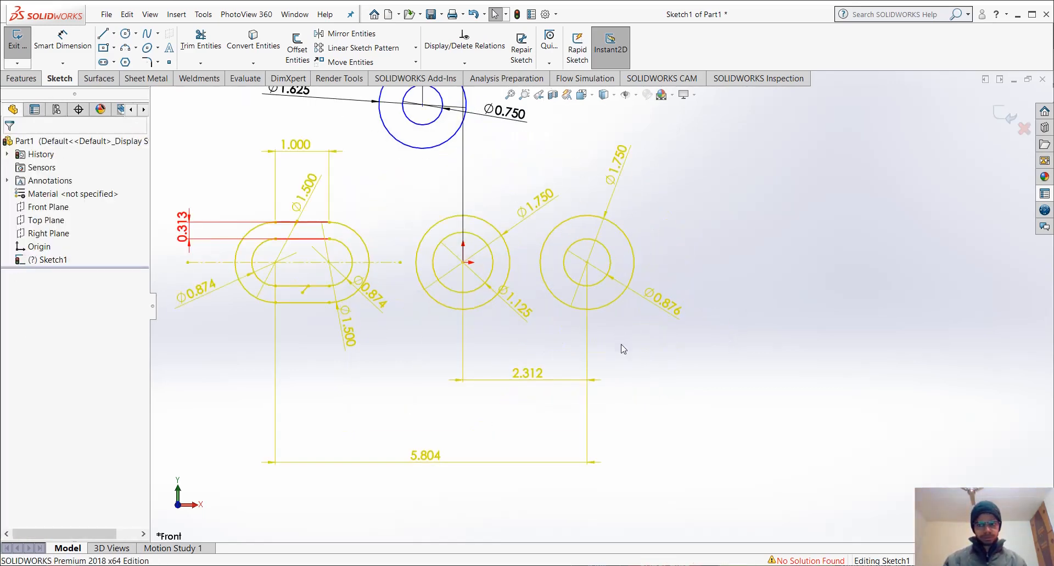
pyautogui.click(827, 561)
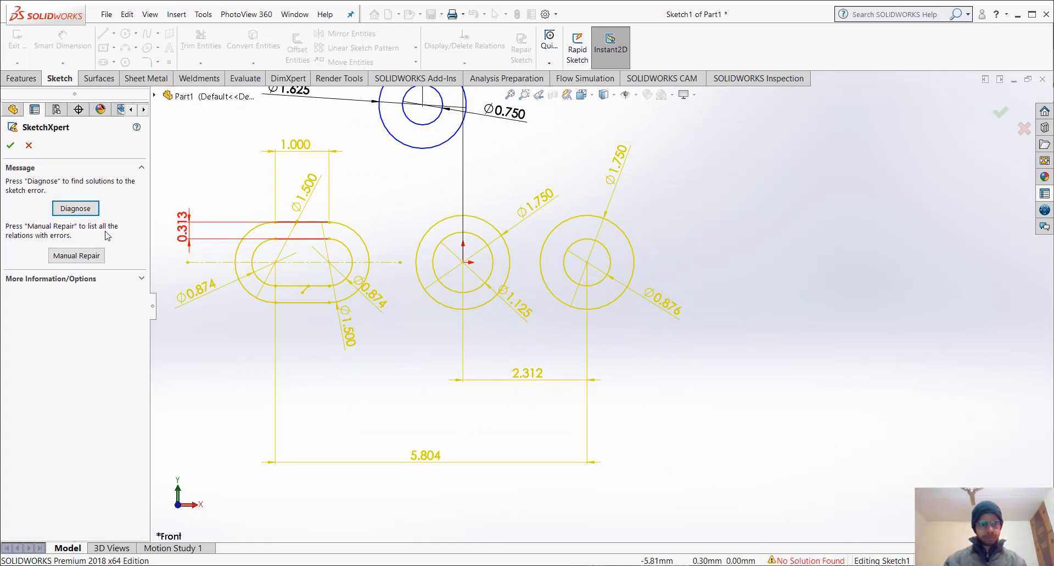
pyautogui.click(75, 208)
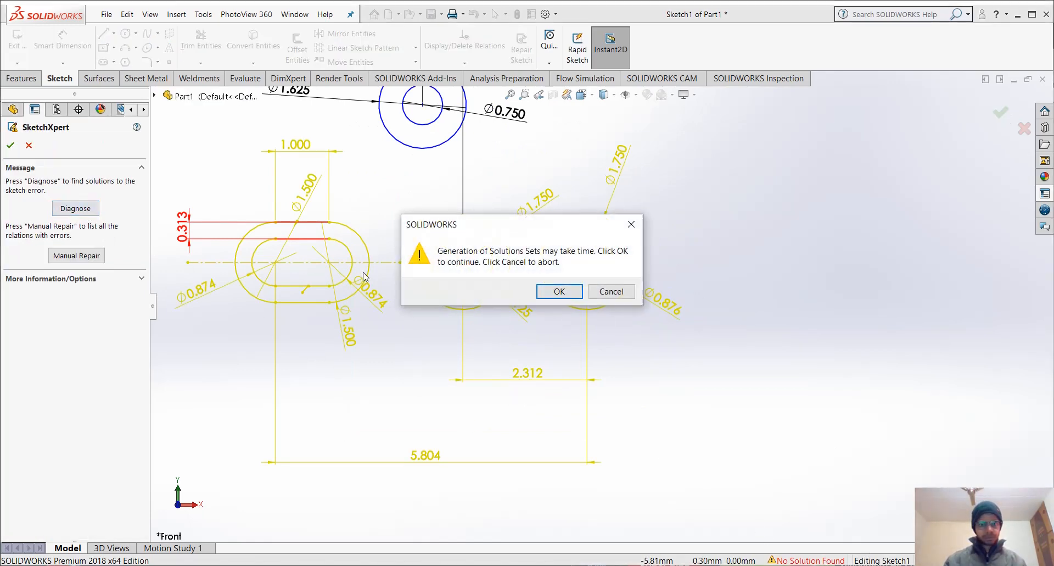
pyautogui.click(560, 292)
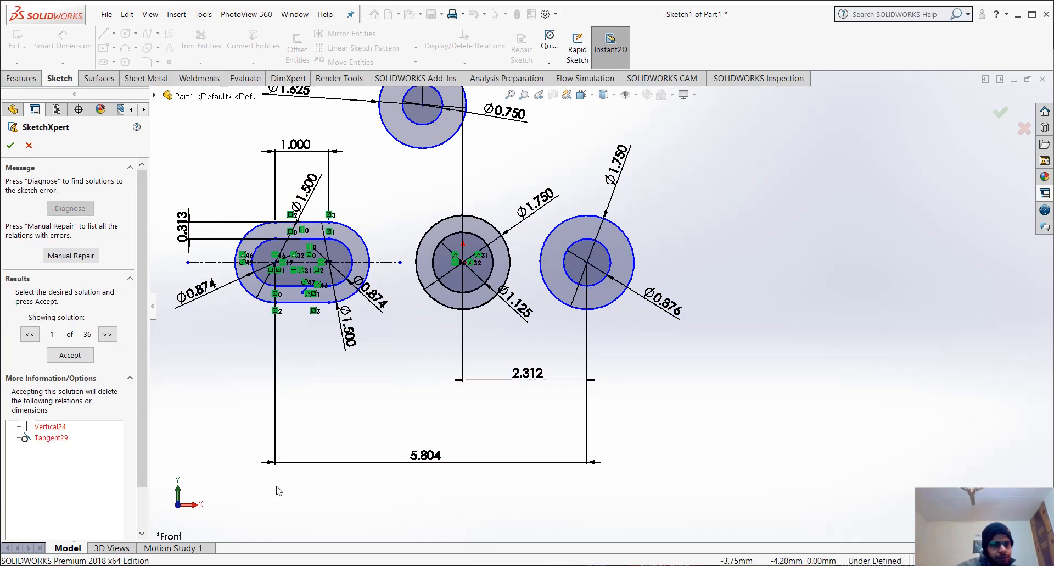
# Examine the relations that the first SketchXpert solution would delete, highlighting Tangent29 in the sketch
pyautogui.moveTo(138, 408); pyautogui.dragTo(140, 471)
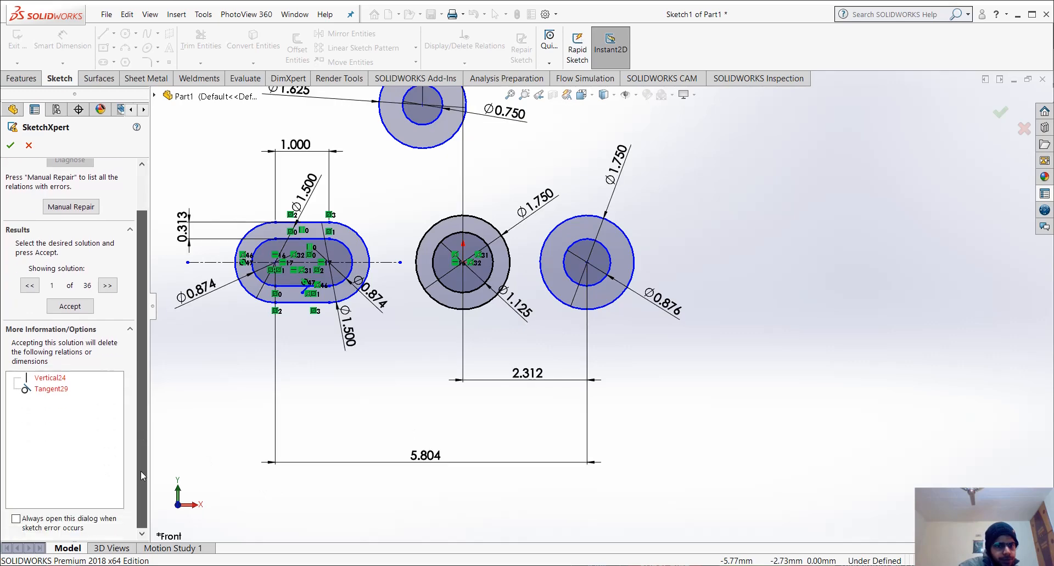
pyautogui.click(54, 390)
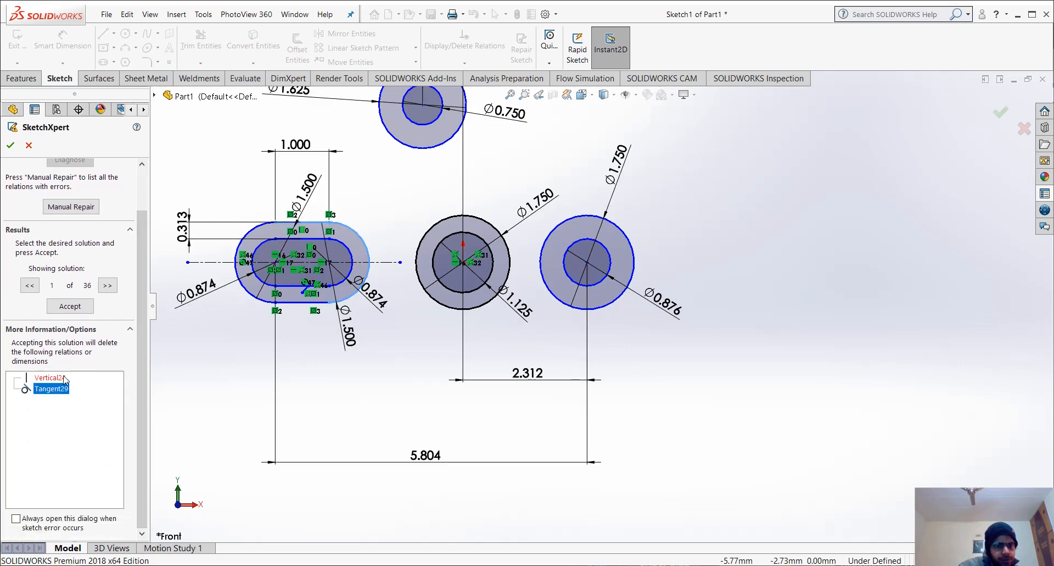
# Delete the conflicting Tangent29 relation in SketchXpert and accept the first proposed repair solution
pyautogui.click(52, 378)
pyautogui.click(55, 389)
pyautogui.click(62, 381)
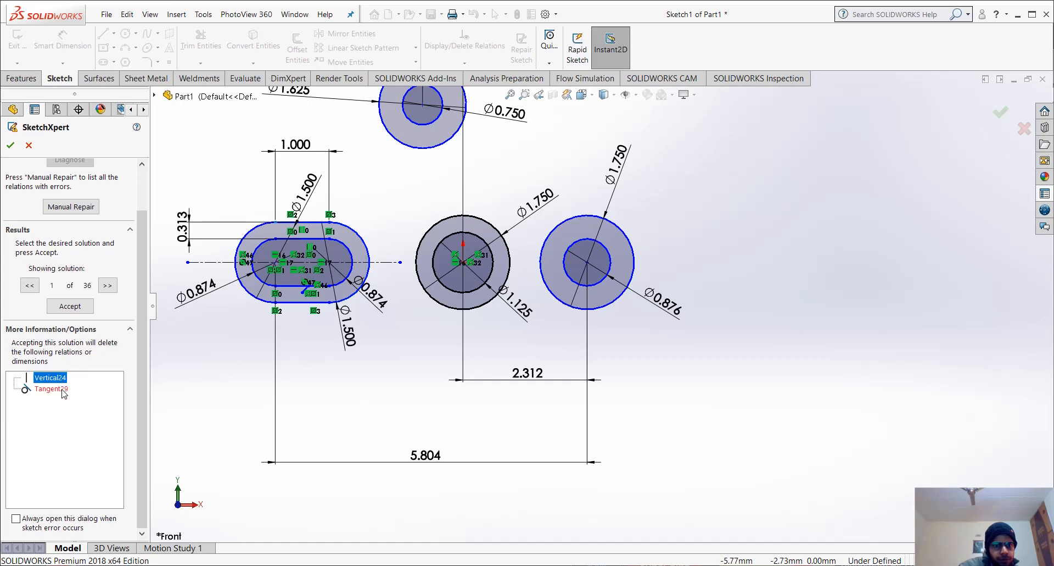
pyautogui.click(64, 392)
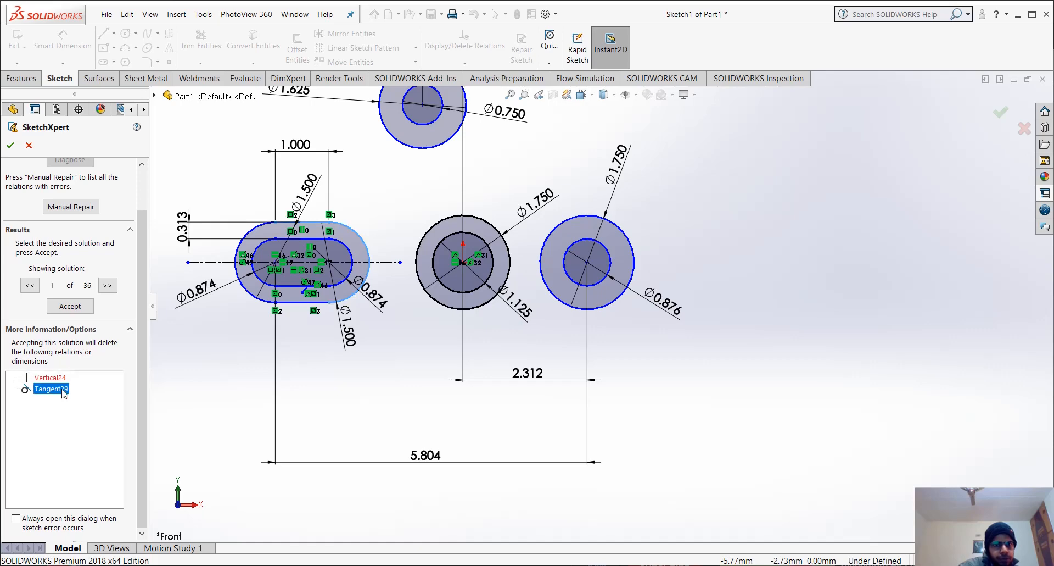
pyautogui.rightClick(63, 392)
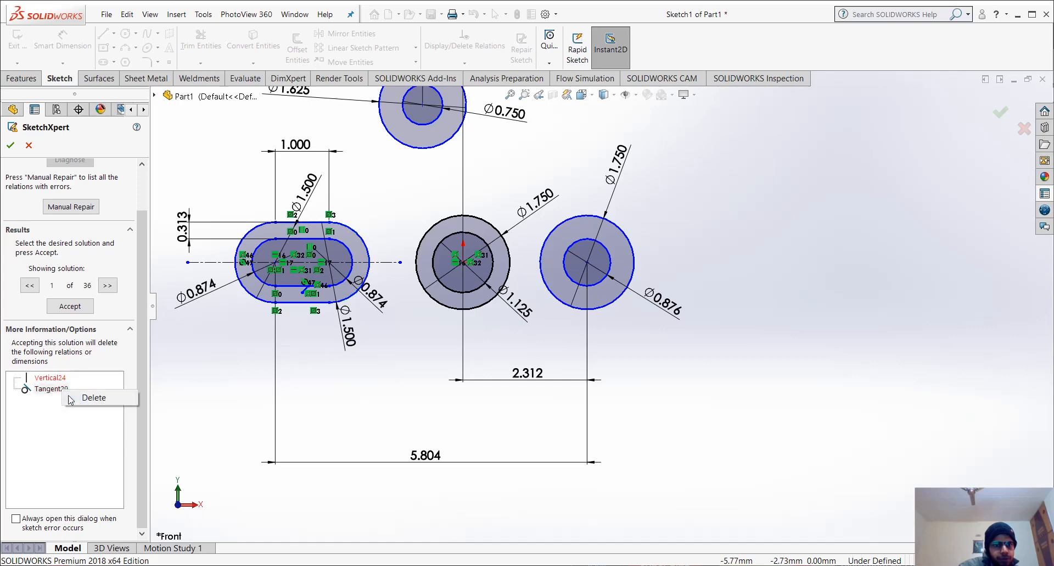
pyautogui.click(71, 397)
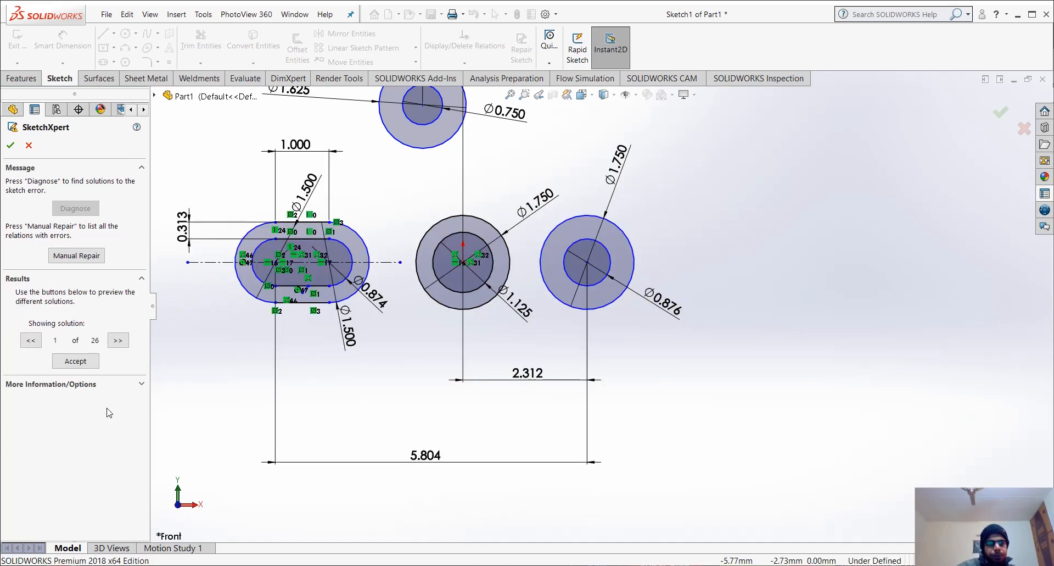
pyautogui.click(96, 366)
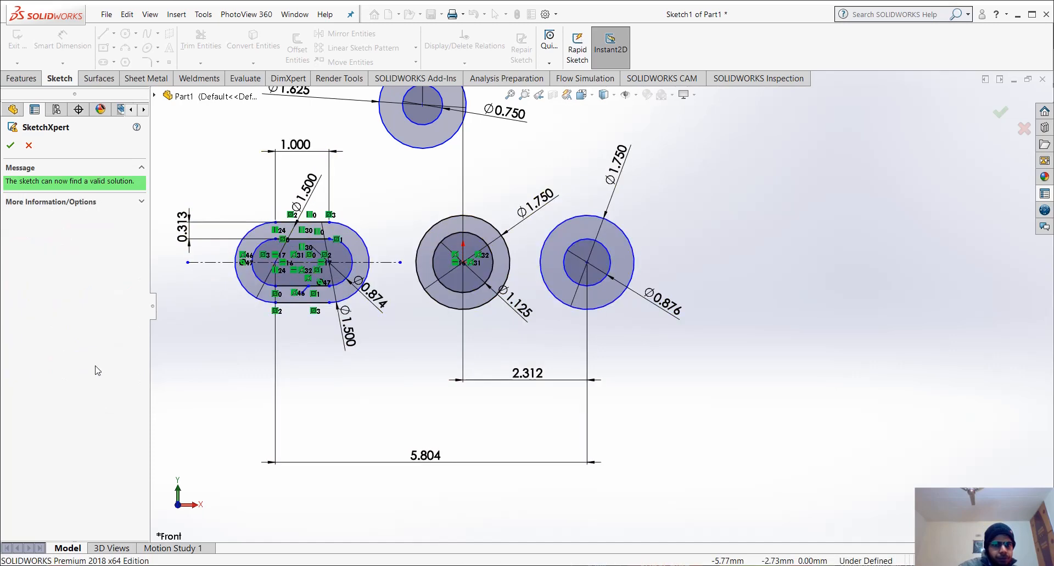
pyautogui.click(9, 146)
# Move the Ø0.874 dimension text of the slot's inner end arc farther outside the slot
pyautogui.scroll(-3, 248, 212)
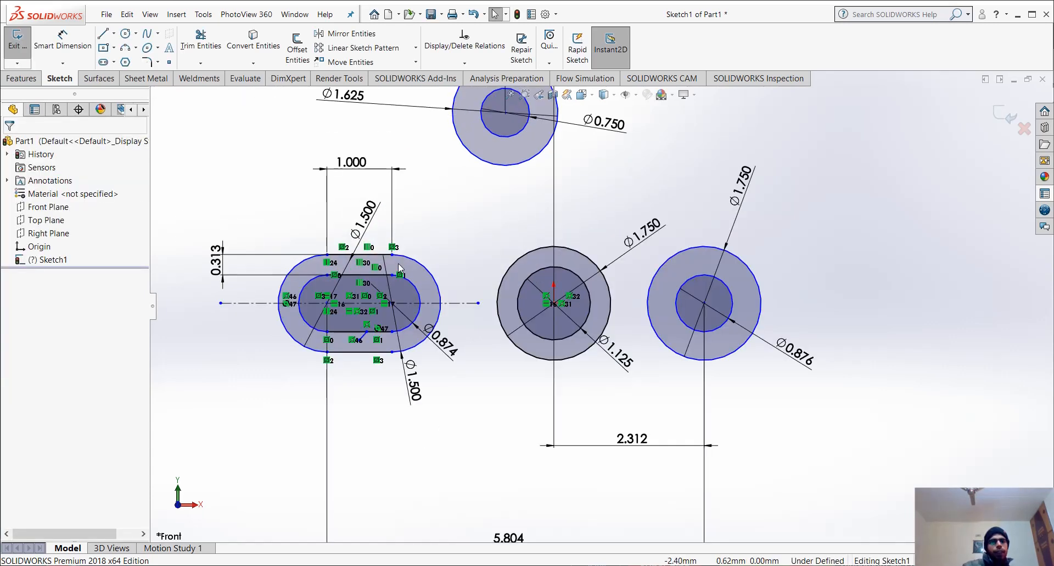
pyautogui.scroll(-2, 443, 247)
pyautogui.scroll(2, 653, 410)
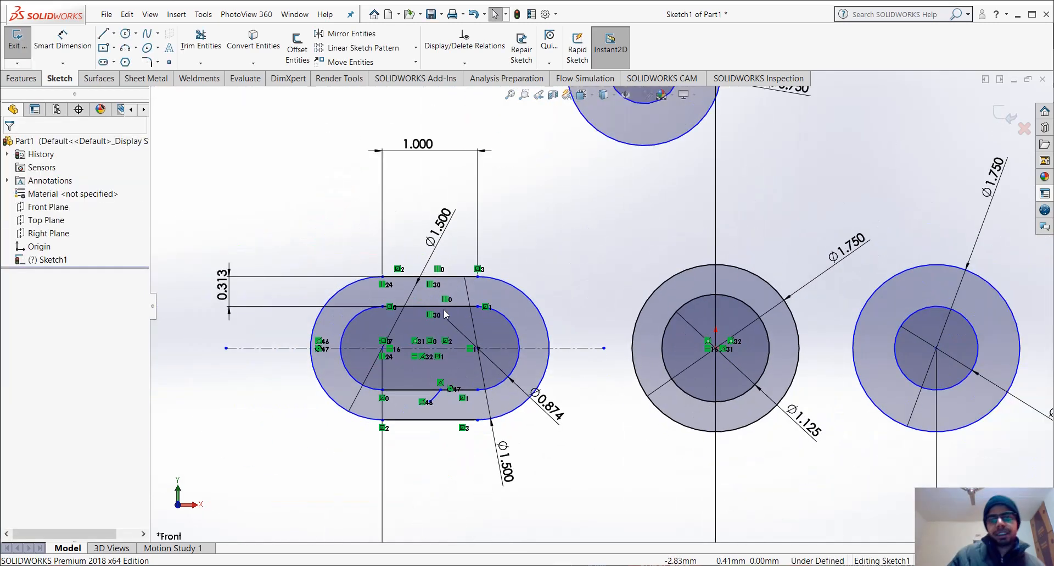
pyautogui.scroll(3, 602, 356)
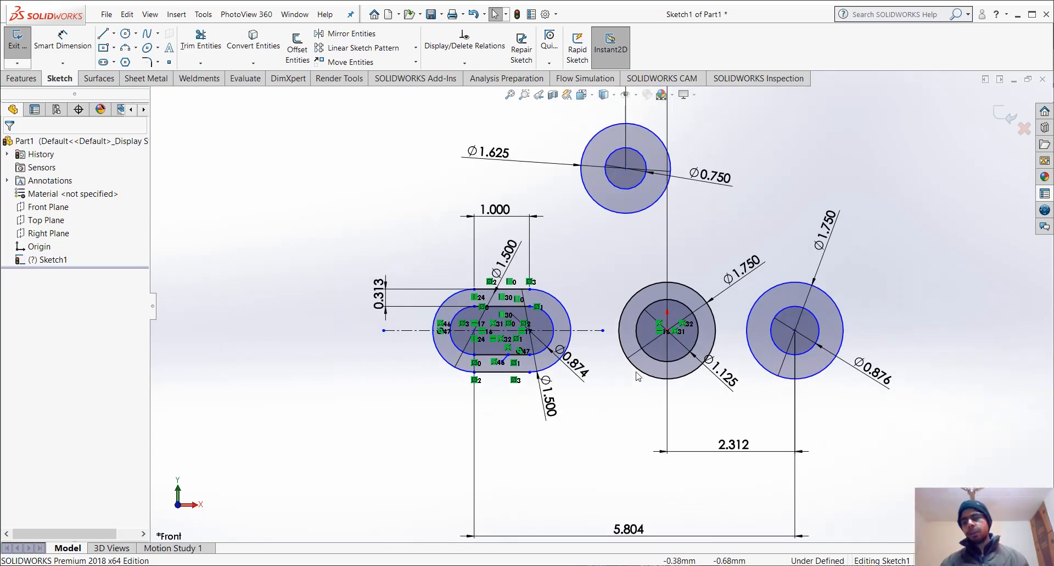
pyautogui.scroll(-1, 749, 360)
pyautogui.scroll(-1, 750, 361)
pyautogui.scroll(1, 697, 336)
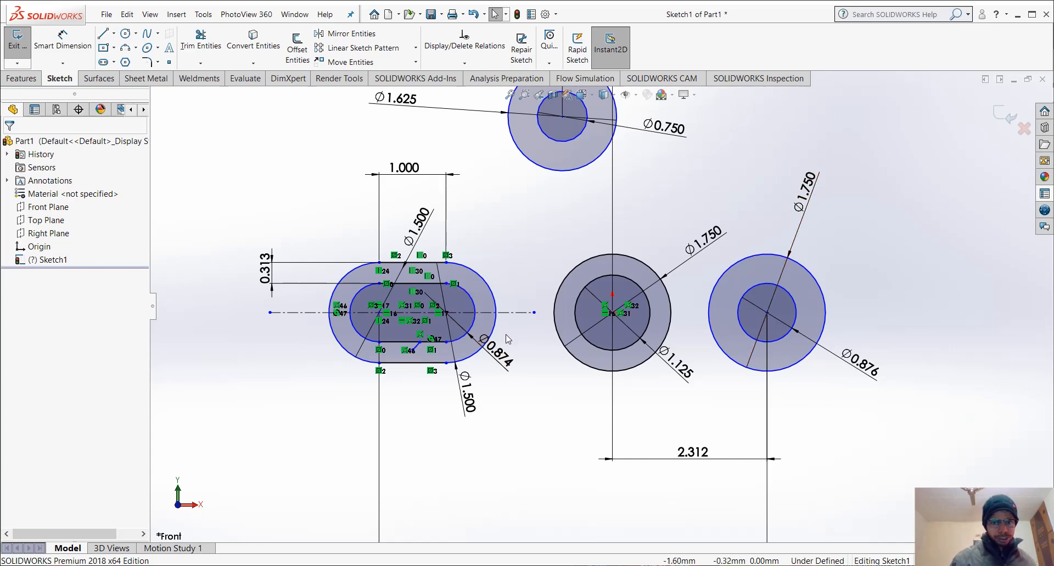
pyautogui.moveTo(493, 362); pyautogui.dragTo(522, 408)
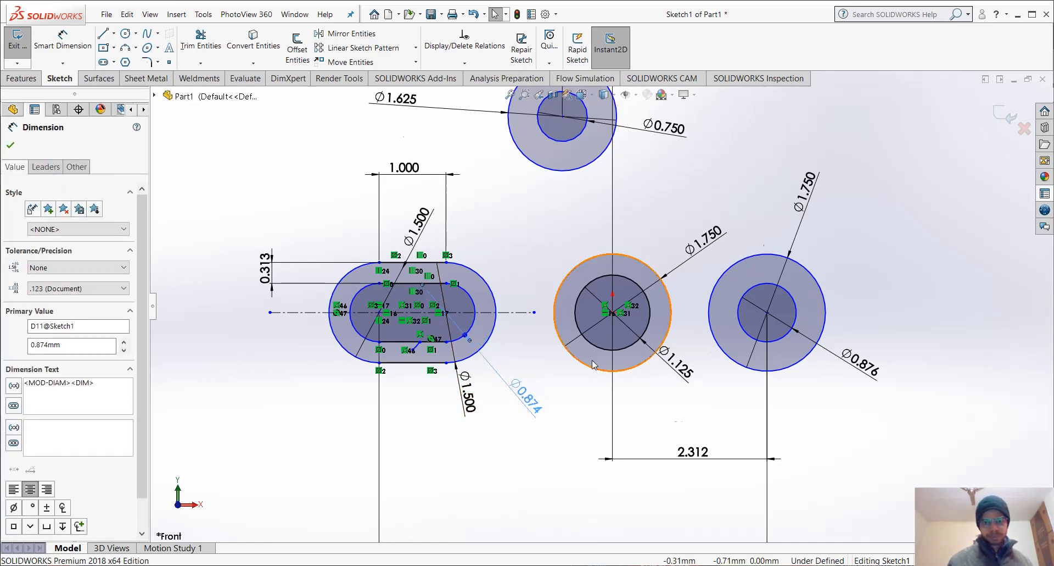
pyautogui.scroll(3, 599, 275)
pyautogui.scroll(-1, 598, 274)
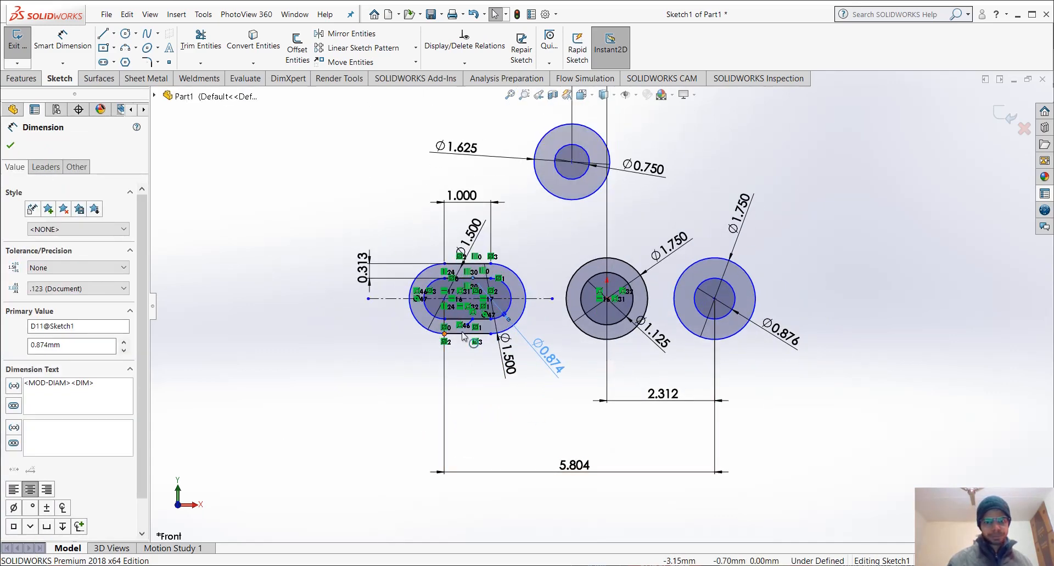
pyautogui.click(496, 405)
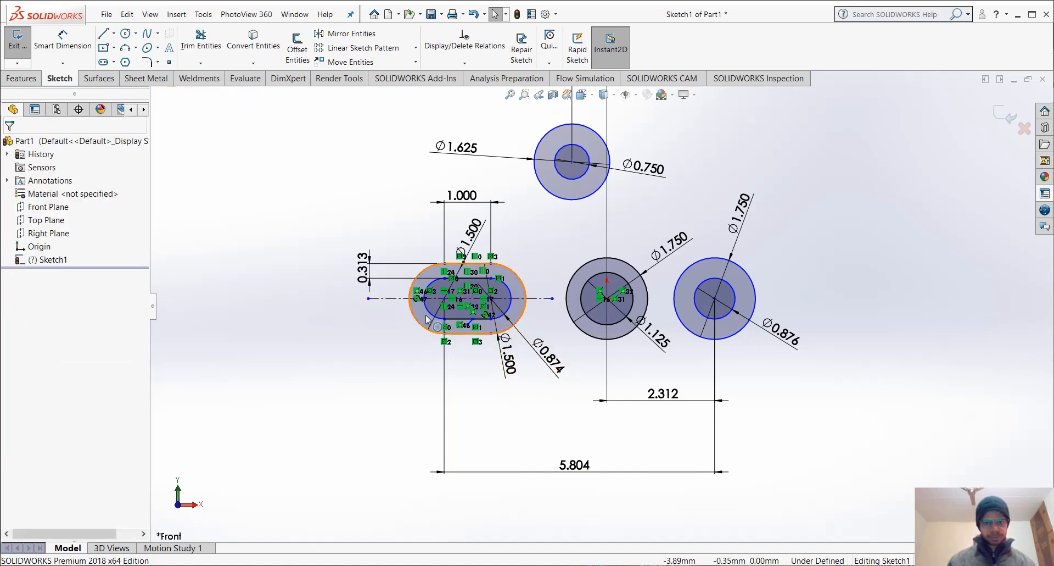
# Try to apply an Equal relation between the slot's two inner end arcs, and undo it
pyautogui.scroll(-3, 436, 314)
pyautogui.click(453, 316)
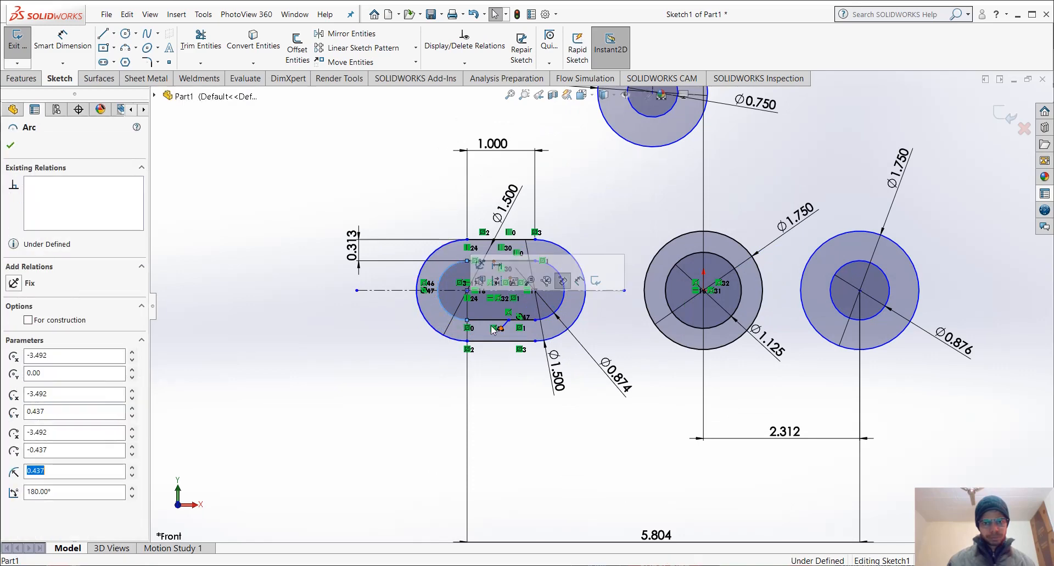
pyautogui.keyDown('ctrl'); pyautogui.click(583, 306); pyautogui.keyUp('ctrl')
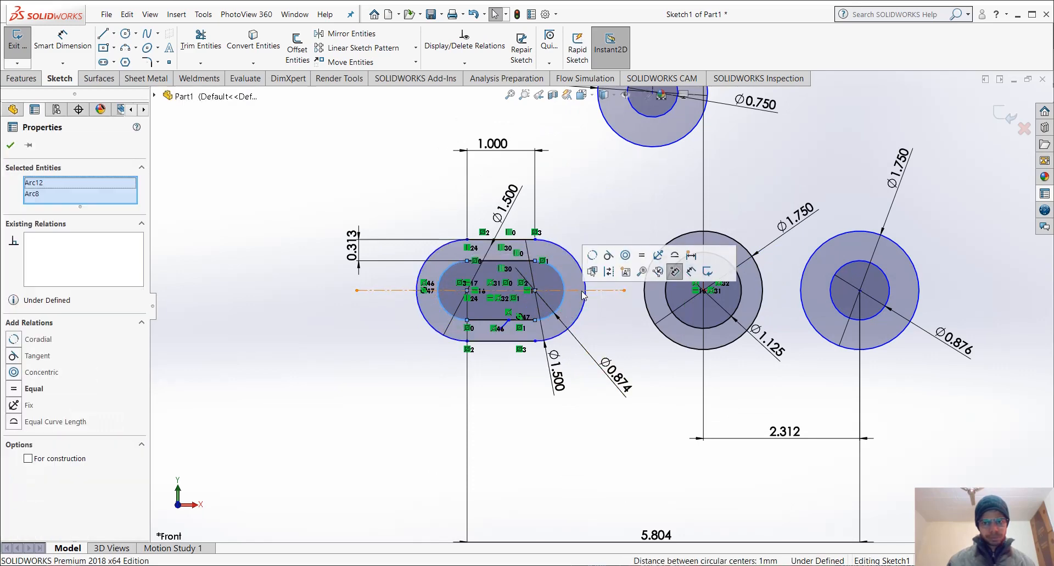
pyautogui.click(648, 257)
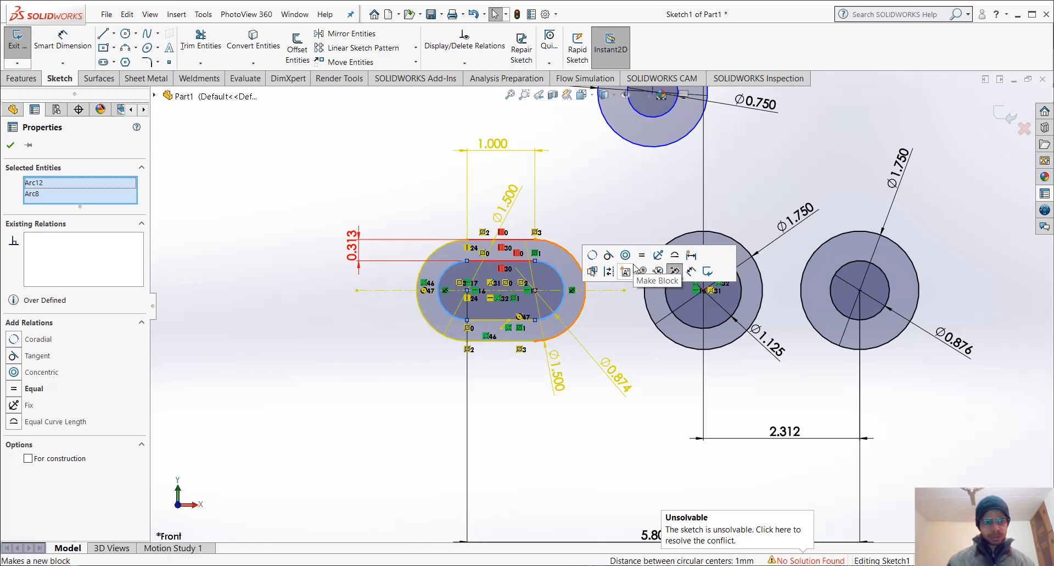
pyautogui.hotkey('ctrl', 'z')
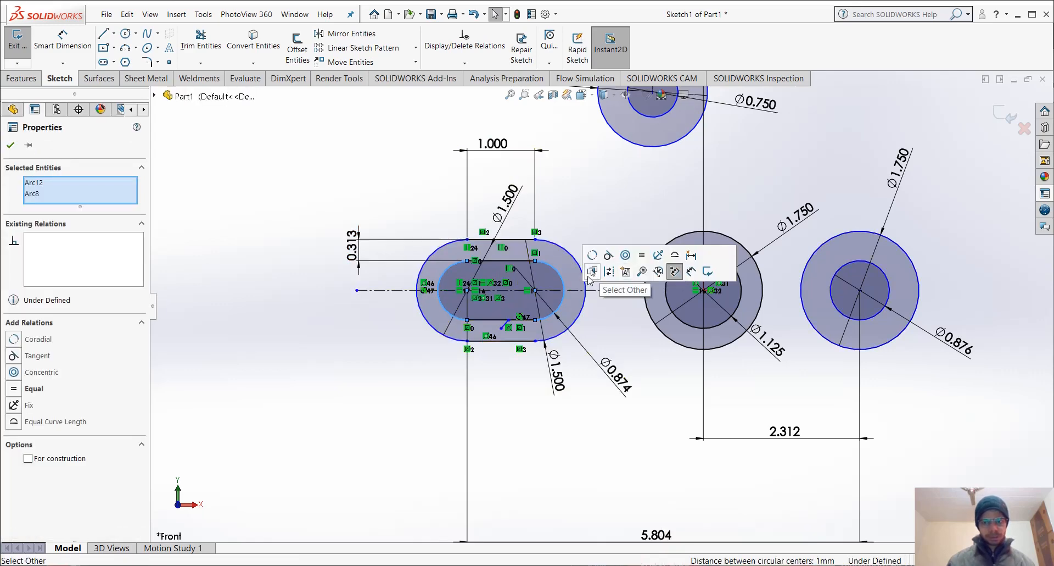
pyautogui.click(640, 256)
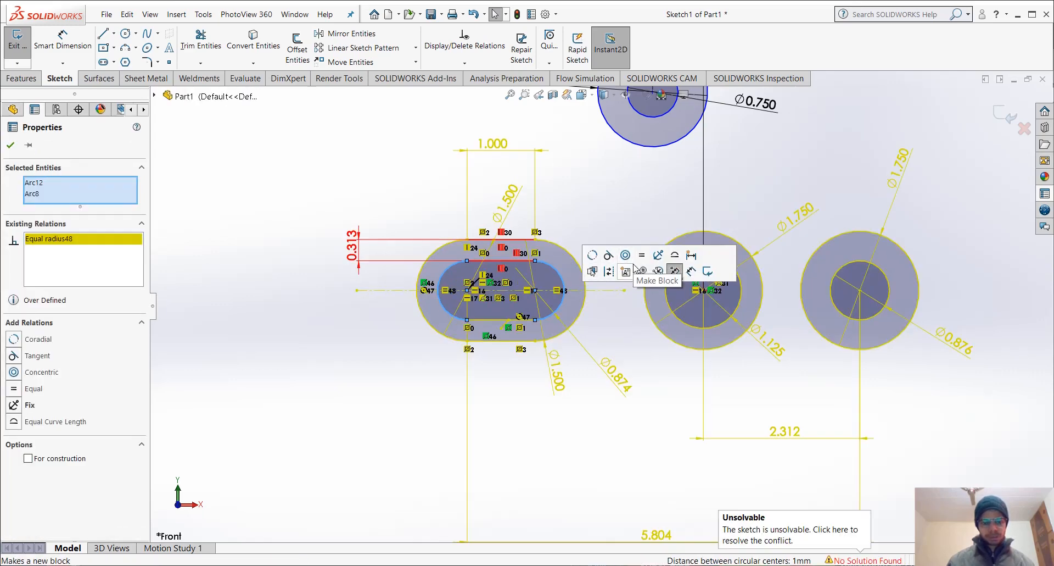
pyautogui.hotkey('ctrl', 'z')
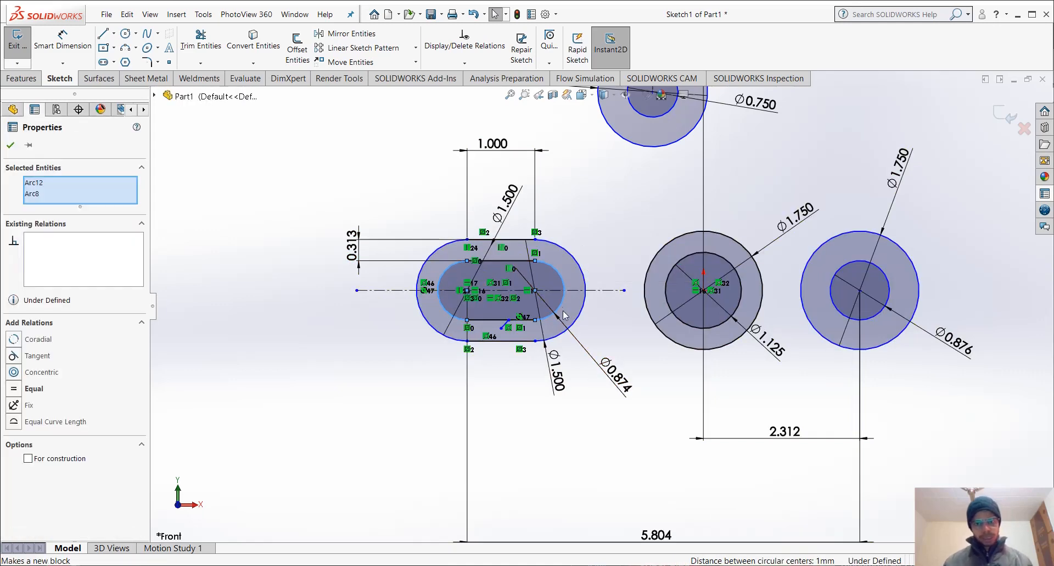
# Examine the dimensions and relations of the slot and circles across the sketch, and clear the arc selection
pyautogui.scroll(-5, 546, 286)
pyautogui.scroll(5, 546, 289)
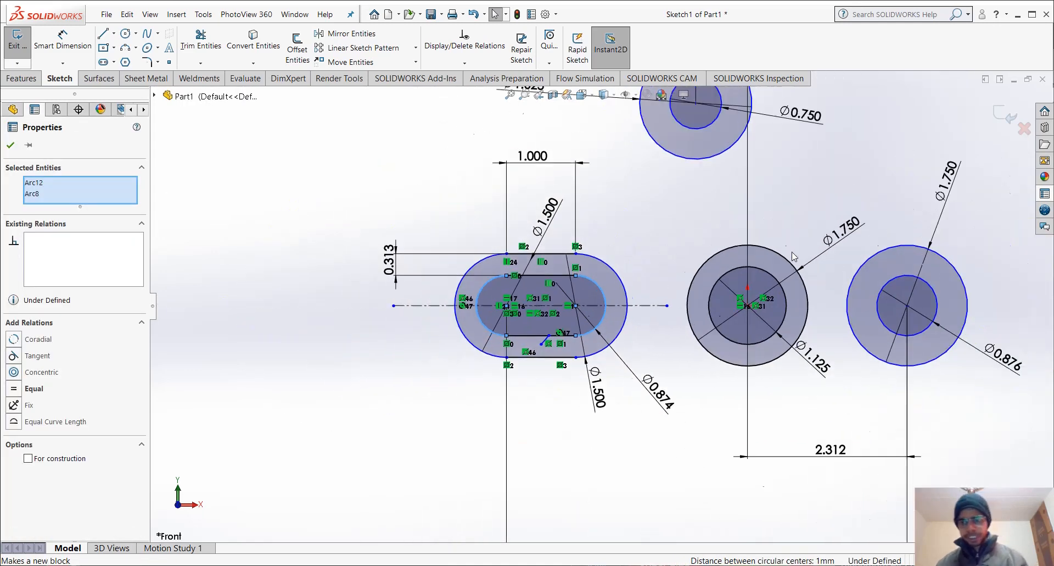
pyautogui.scroll(2, 794, 256)
pyautogui.scroll(-2, 796, 265)
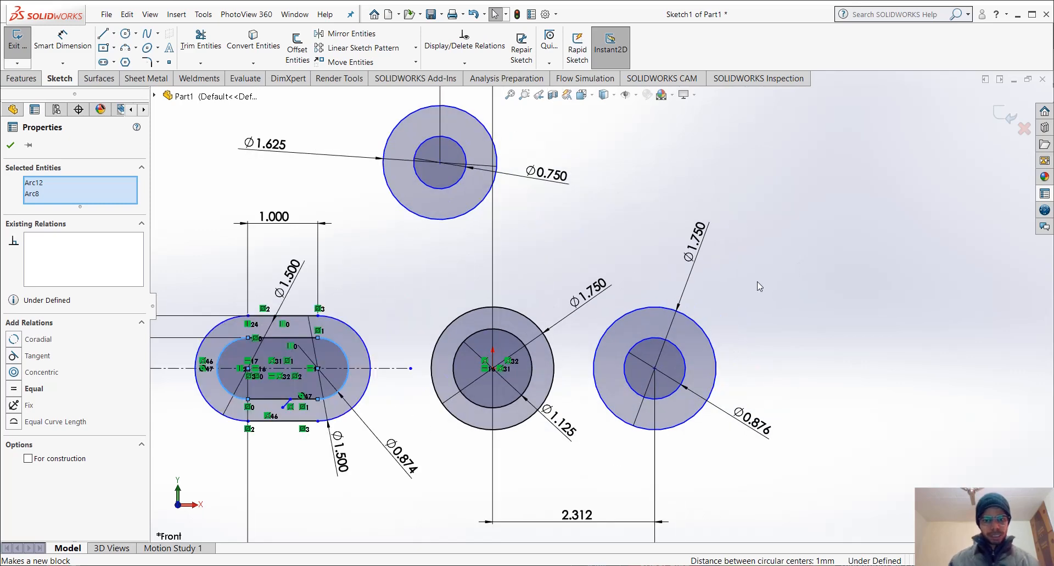
pyautogui.scroll(2, 604, 305)
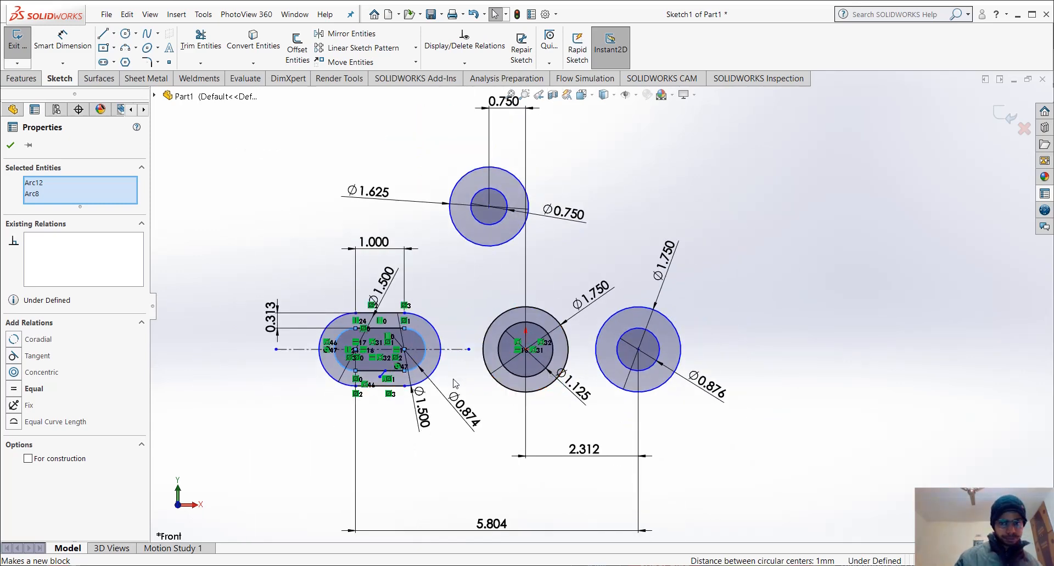
pyautogui.scroll(2, 474, 388)
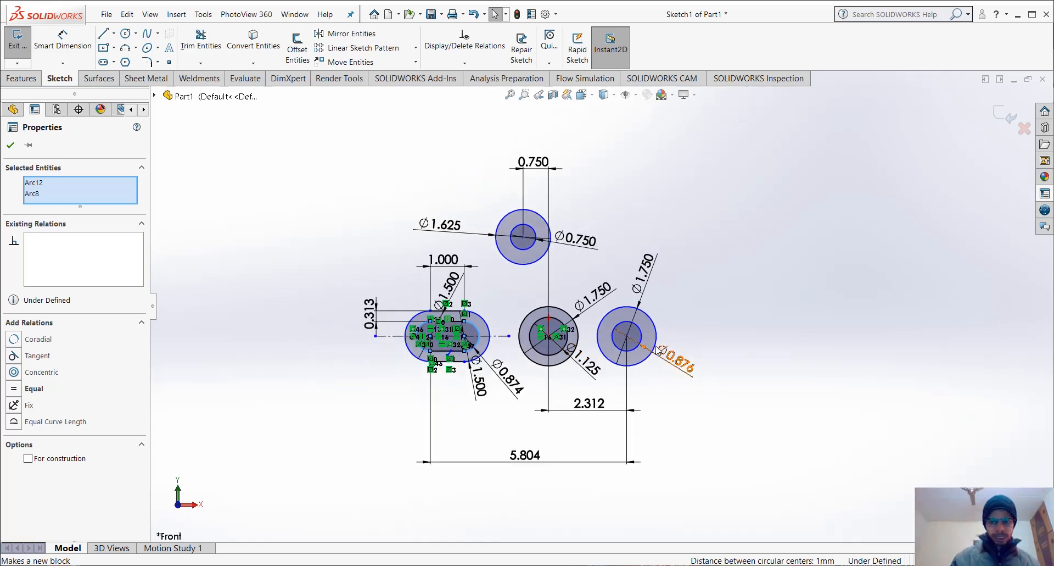
pyautogui.scroll(-2, 591, 255)
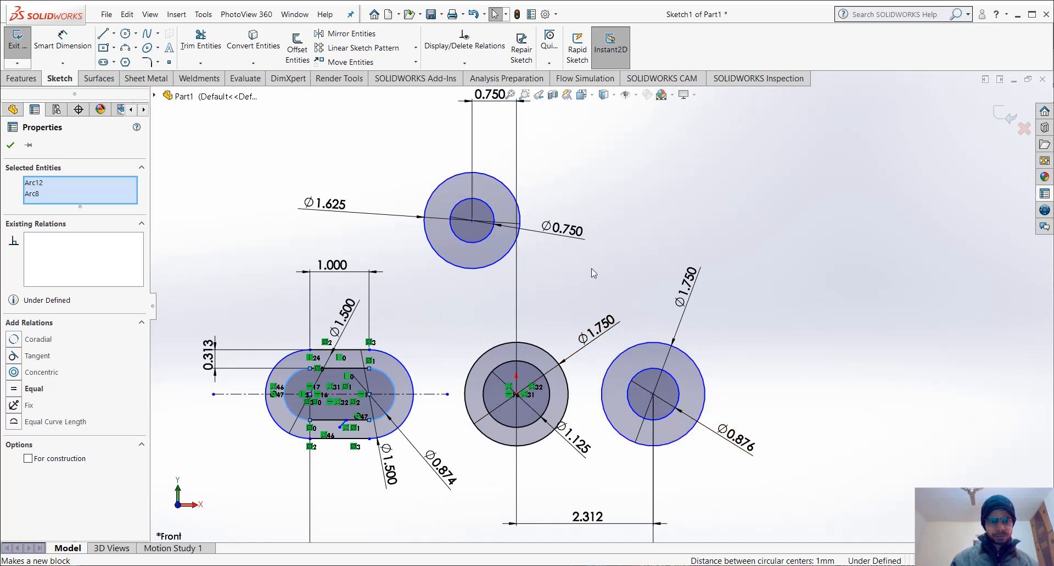
pyautogui.scroll(2, 594, 273)
pyautogui.click(11, 145)
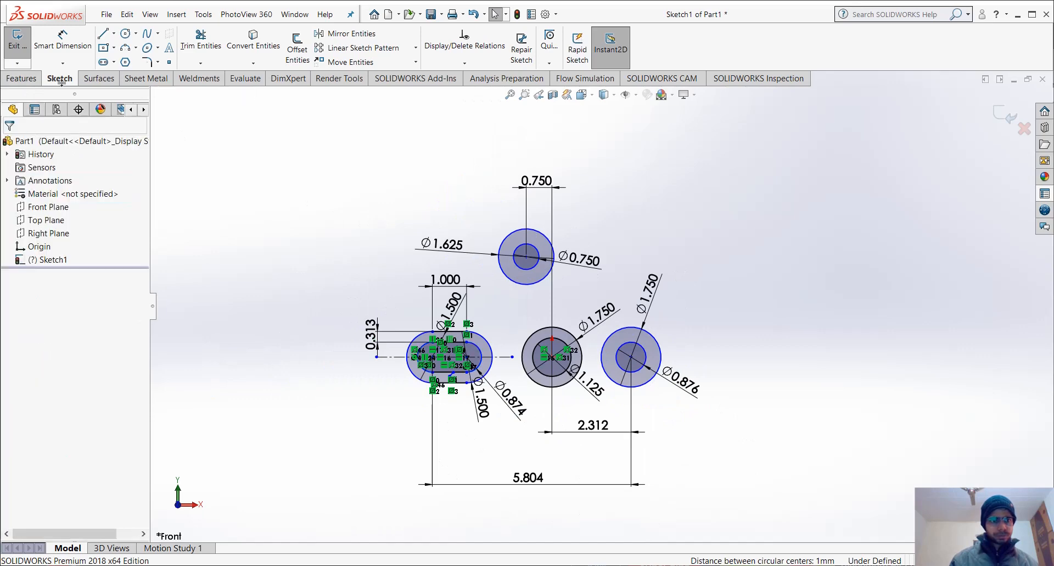
# Sketch two concentric circles in the empty area above the Ø0.876 hole, centred about (3.51, 3.82), the inner about 1.69 mm in diameter
pyautogui.click(126, 34)
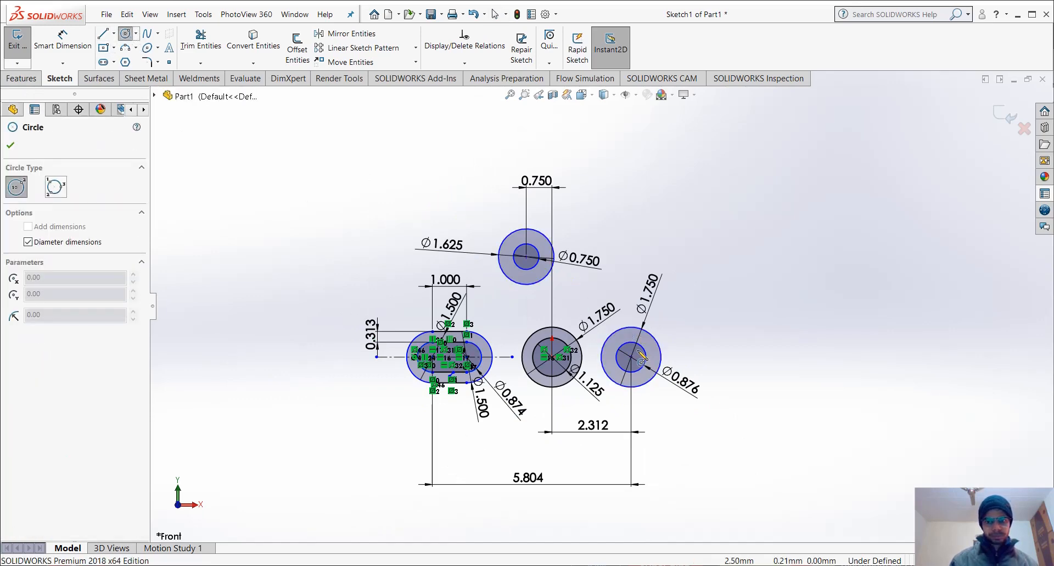
pyautogui.click(672, 226)
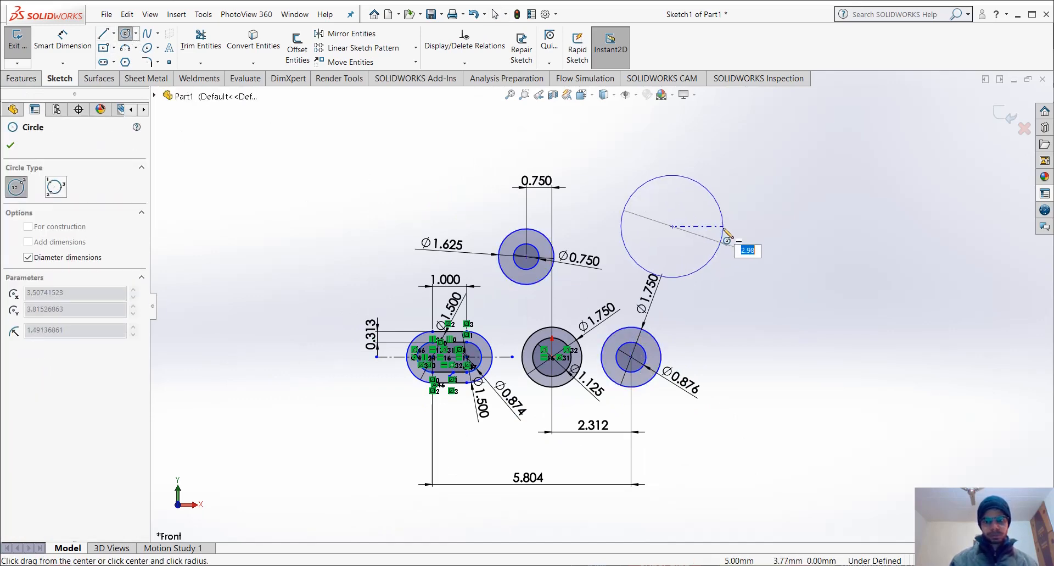
pyautogui.click(728, 230)
pyautogui.click(672, 226)
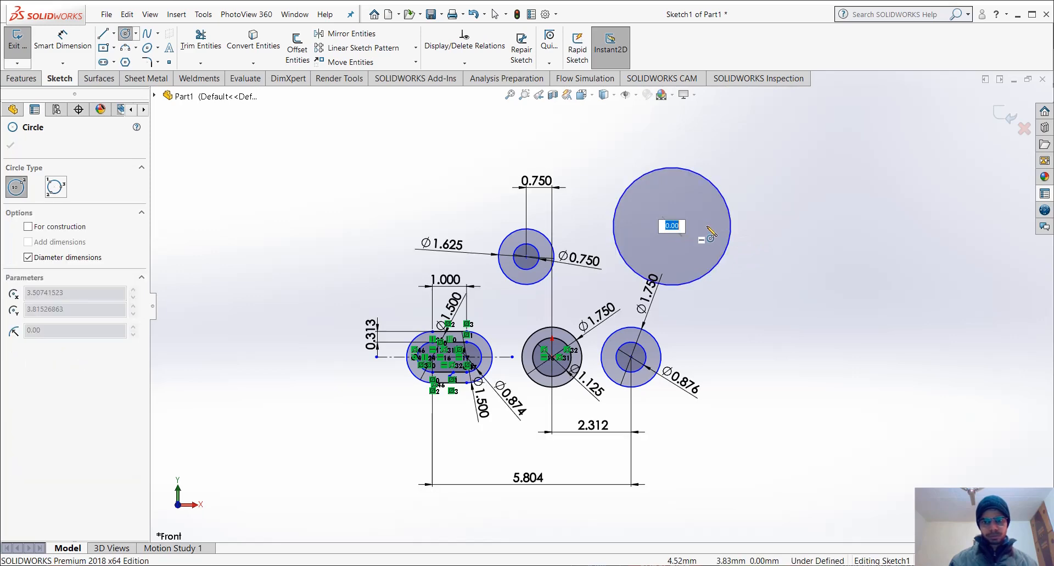
pyautogui.press('Escape')
pyautogui.click(672, 226)
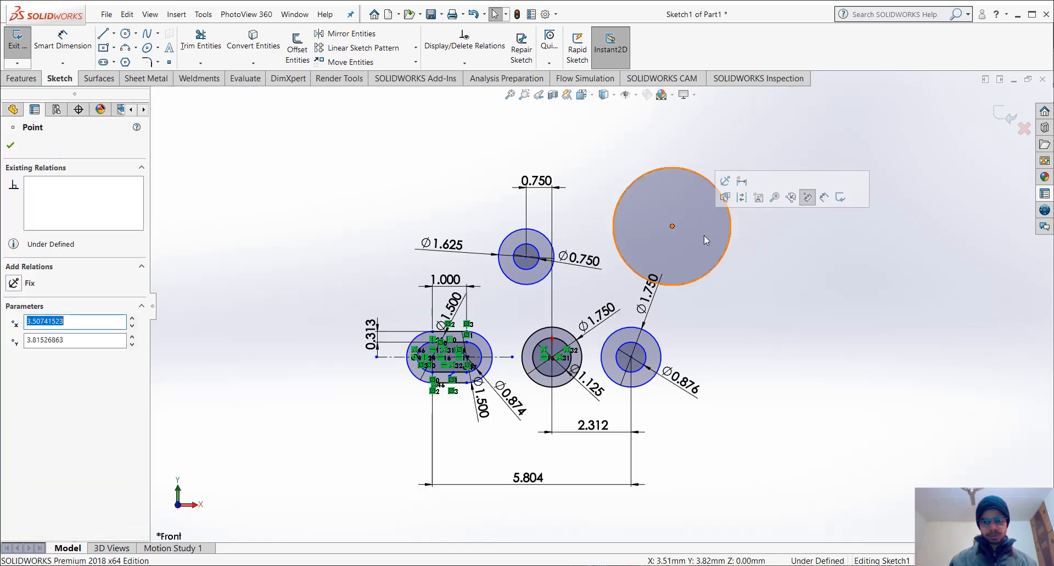
pyautogui.press('Escape')
pyautogui.click(125, 33)
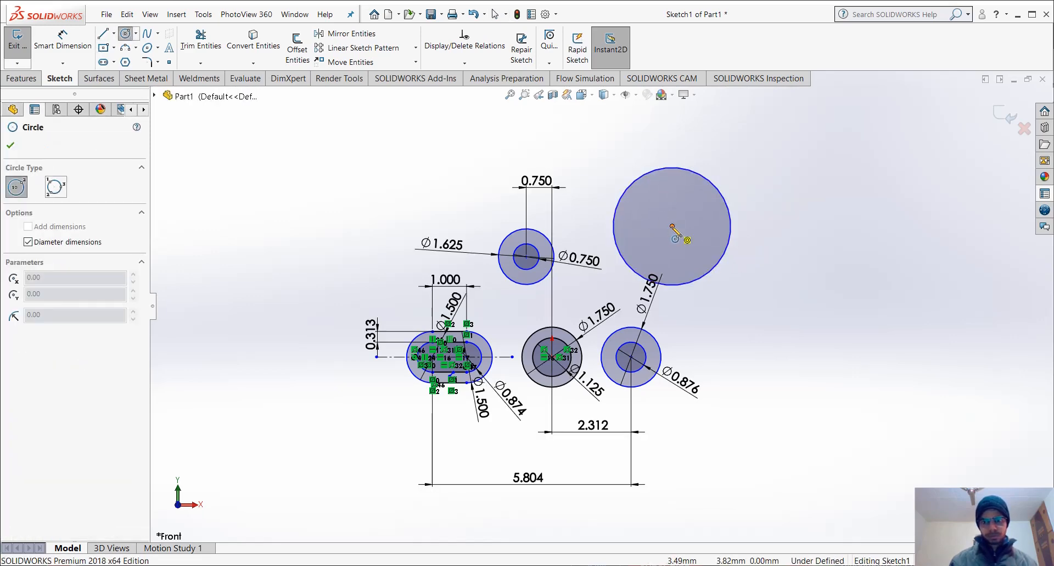
pyautogui.click(672, 225)
pyautogui.click(697, 241)
pyautogui.press('Escape')
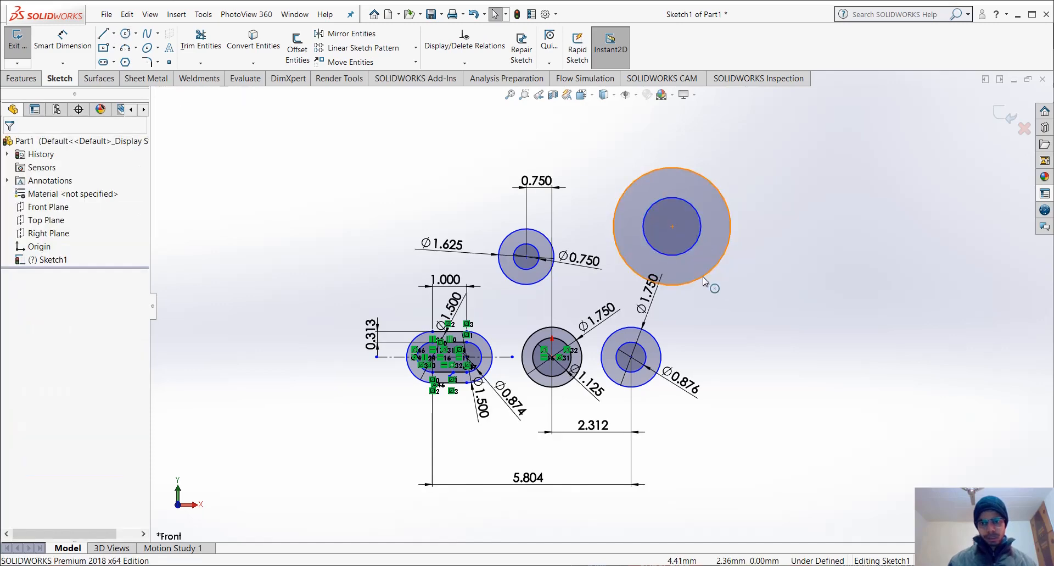
# Apply an Equal relation between the new outer circle and the Ø1.750 circle around the Ø0.876 hole
pyautogui.keyDown('ctrl'); pyautogui.click(659, 349); pyautogui.keyUp('ctrl')
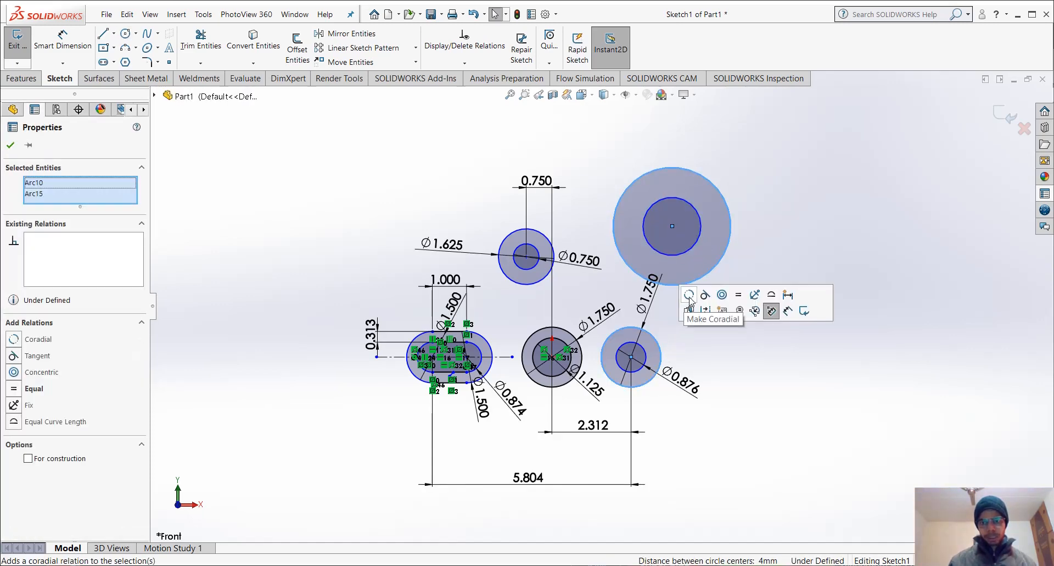
pyautogui.click(738, 294)
pyautogui.scroll(-3, 699, 254)
pyautogui.click(696, 253)
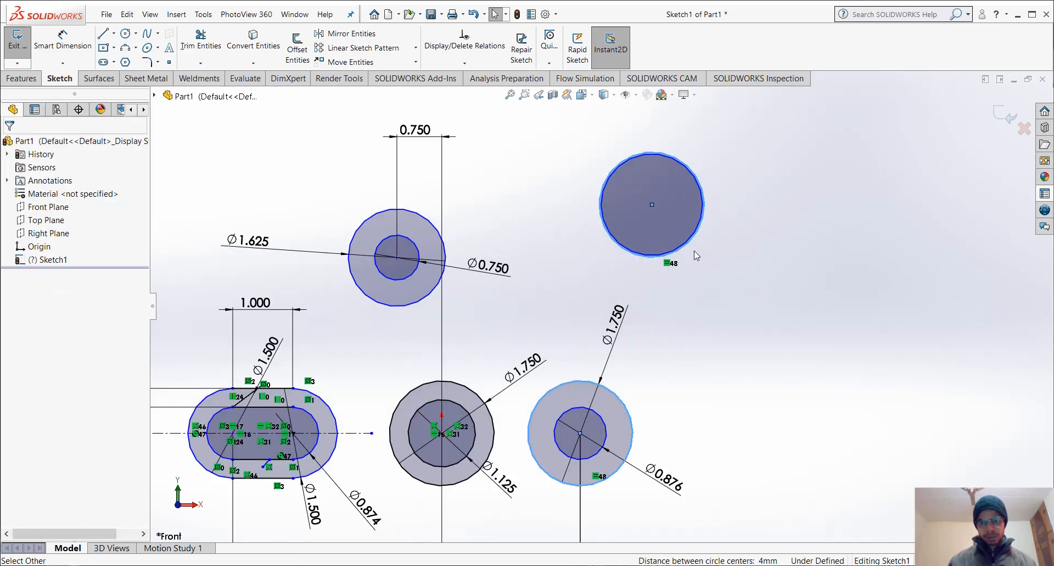
# Apply an Equal relation between the inner circle of the new concentric pair and the Ø0.876 circle, and clear the selection
pyautogui.scroll(-7, 690, 247)
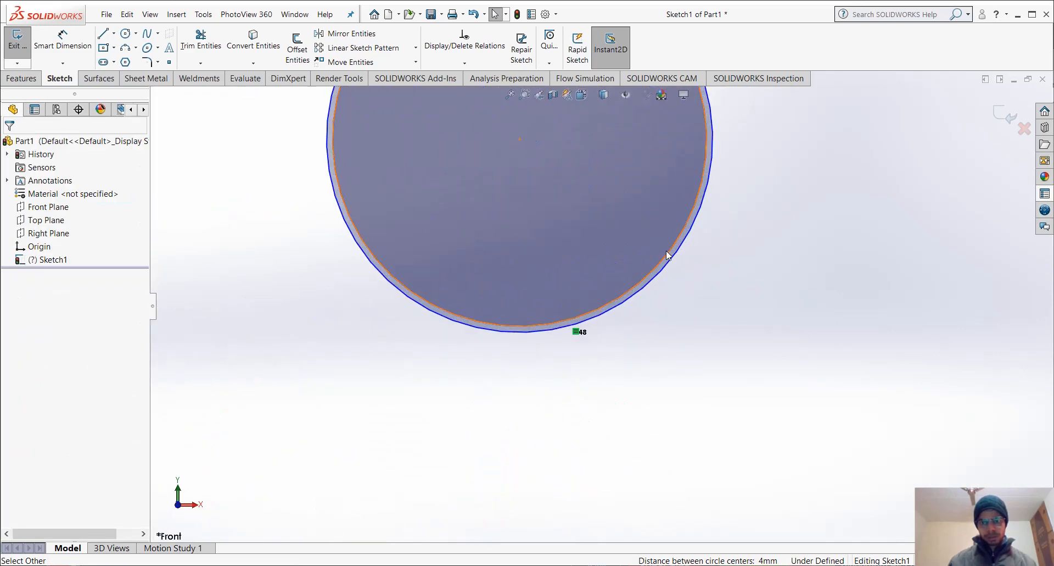
pyautogui.click(666, 252)
pyautogui.scroll(8, 609, 321)
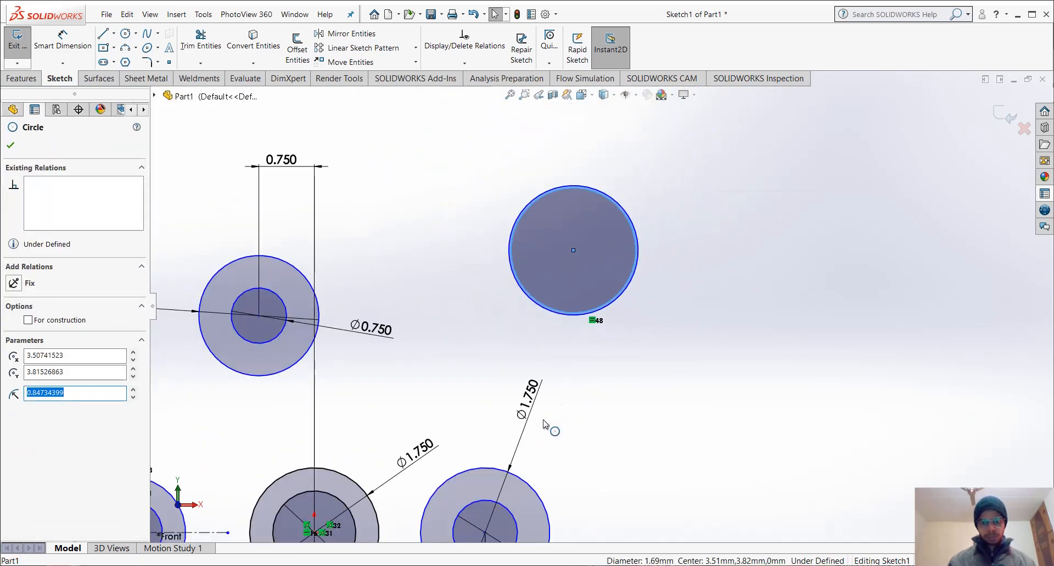
pyautogui.keyDown('ctrl'); pyautogui.click(511, 515); pyautogui.keyUp('ctrl')
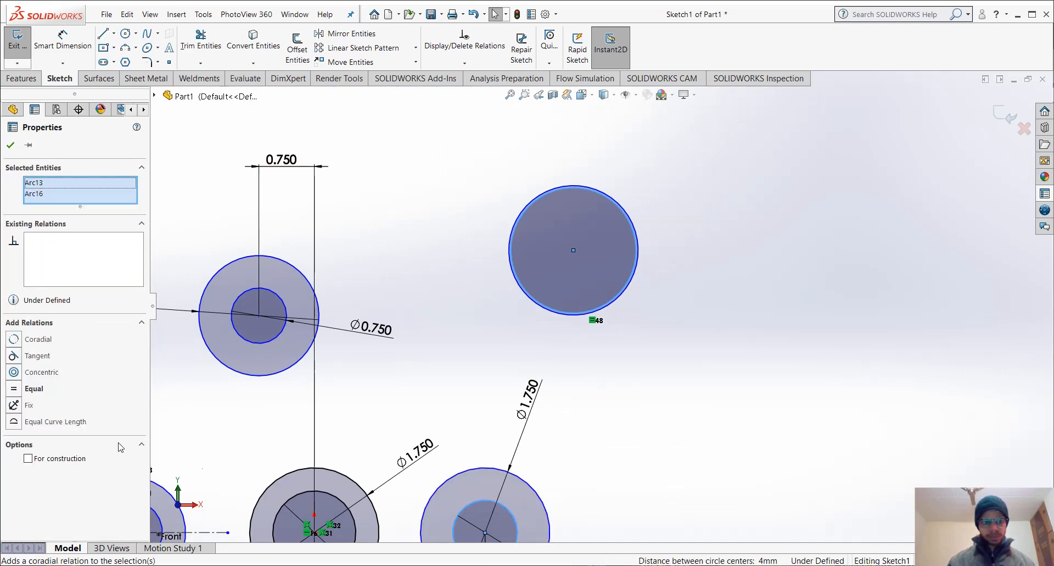
pyautogui.click(22, 390)
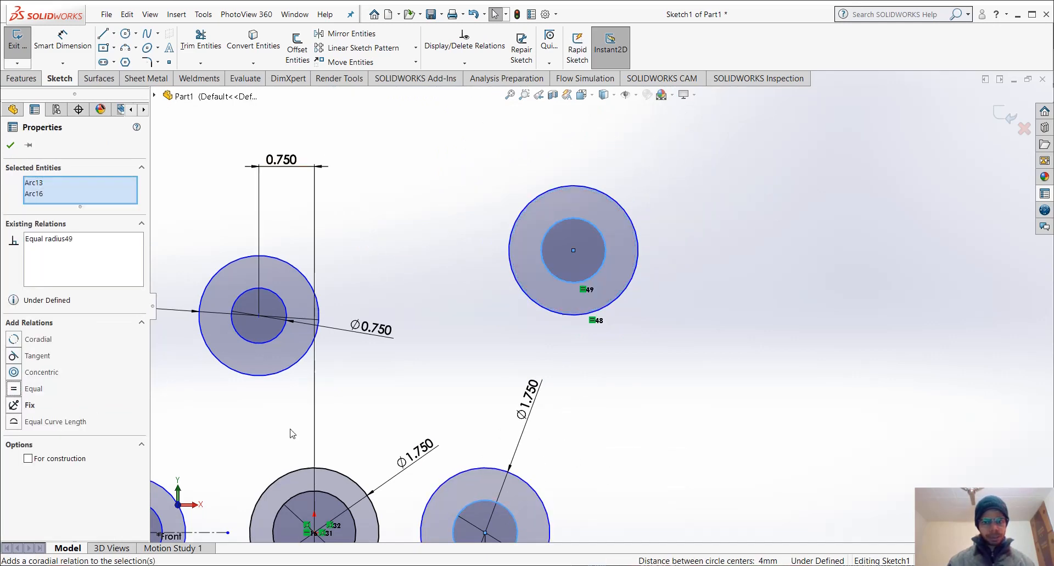
pyautogui.click(598, 437)
pyautogui.scroll(5, 596, 366)
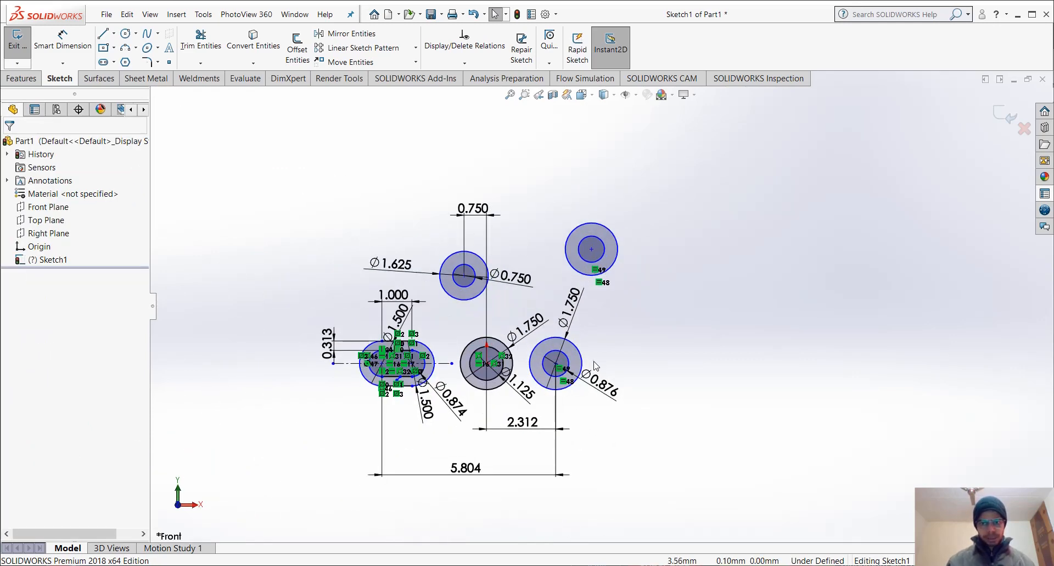
# Move the new concentric pair closer to the other circles, placing its centre at about (1.94, 2.26)
pyautogui.scroll(-2, 597, 366)
pyautogui.moveTo(595, 195); pyautogui.dragTo(524, 257)
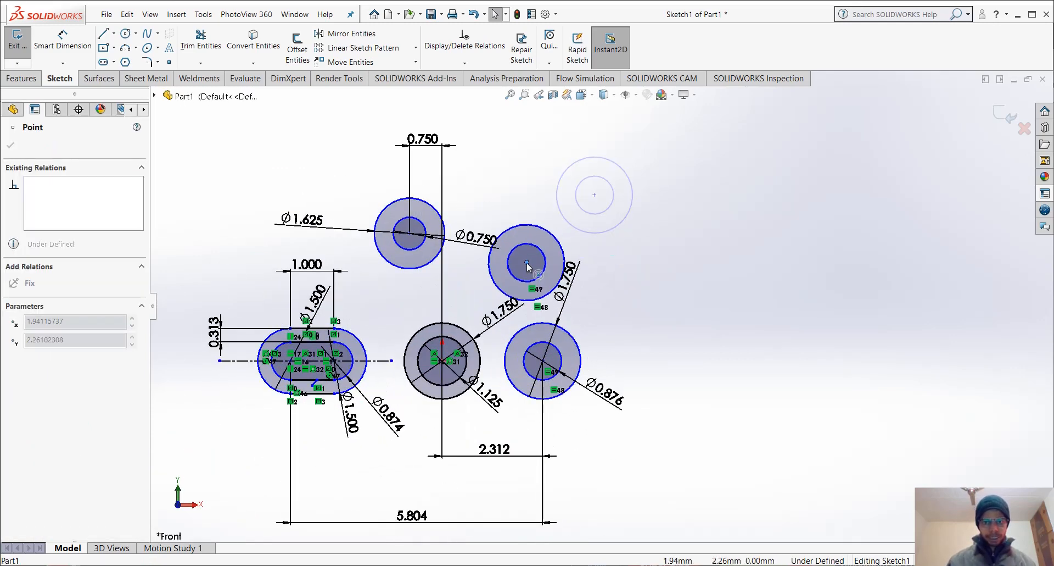
pyautogui.scroll(-2, 417, 379)
pyautogui.scroll(-1, 558, 343)
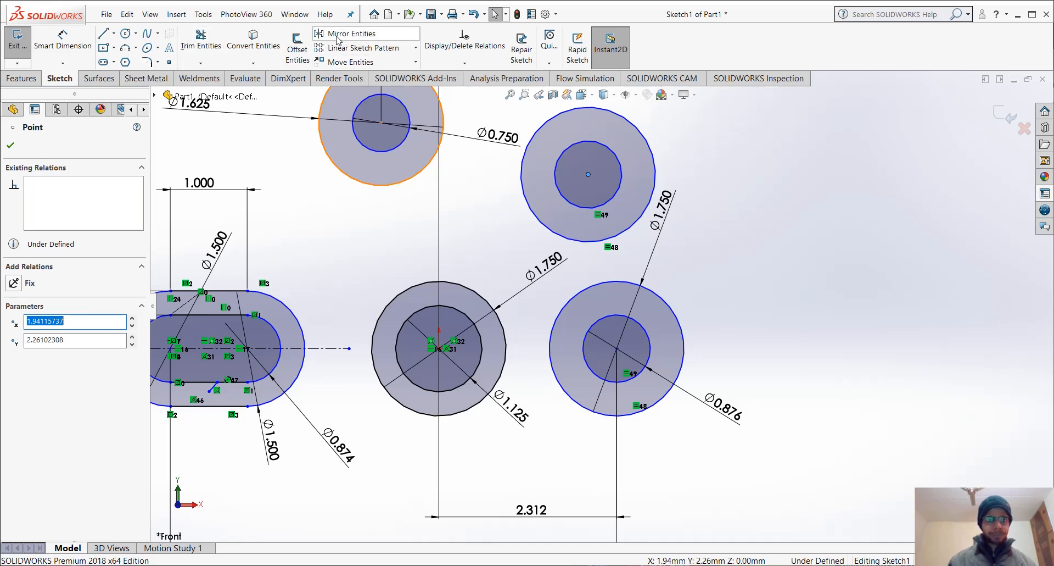
pyautogui.click(63, 41)
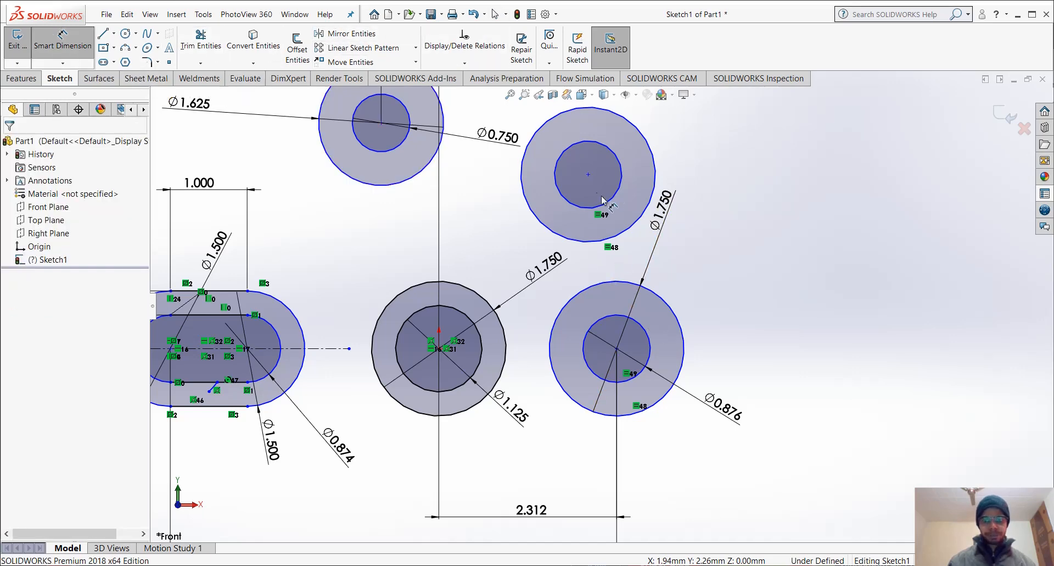
pyautogui.click(617, 349)
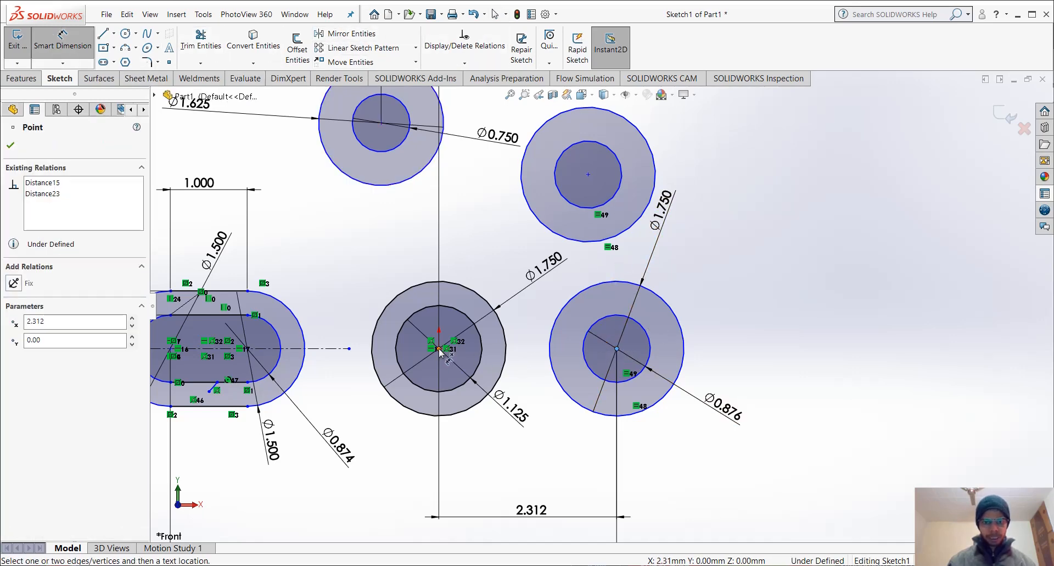
pyautogui.click(439, 349)
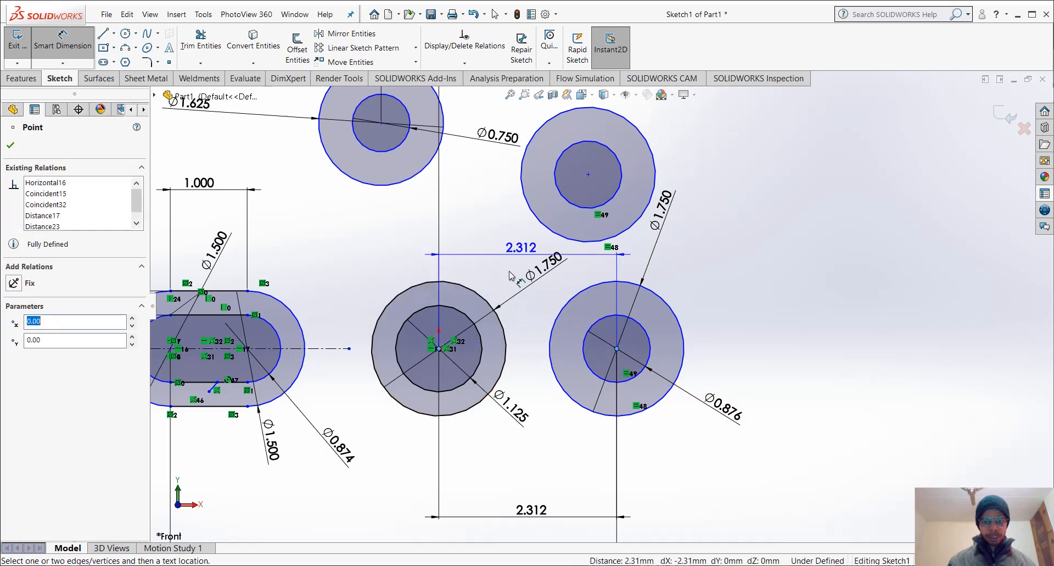
pyautogui.click(588, 175)
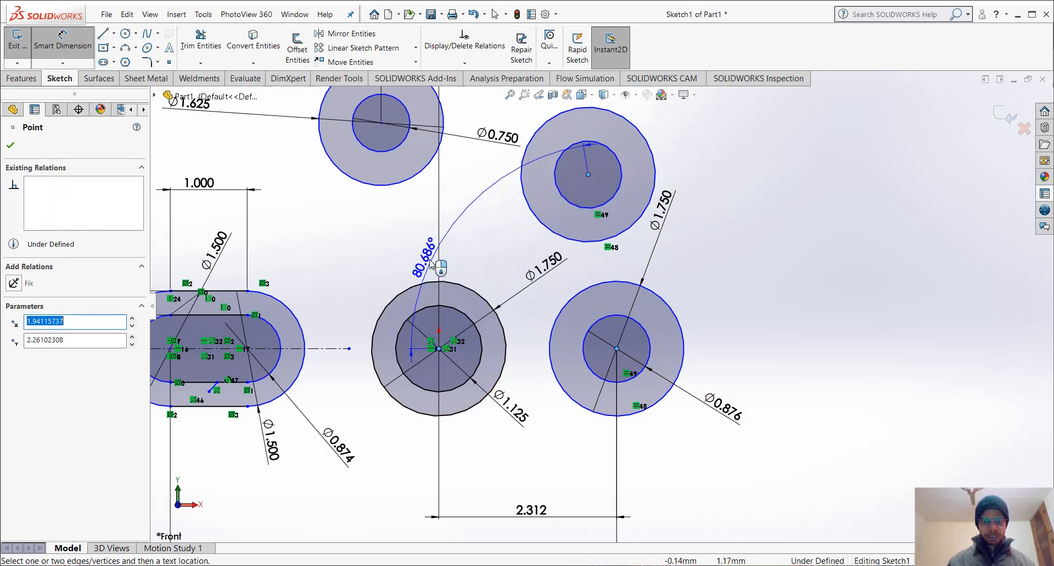
pyautogui.press('Escape')
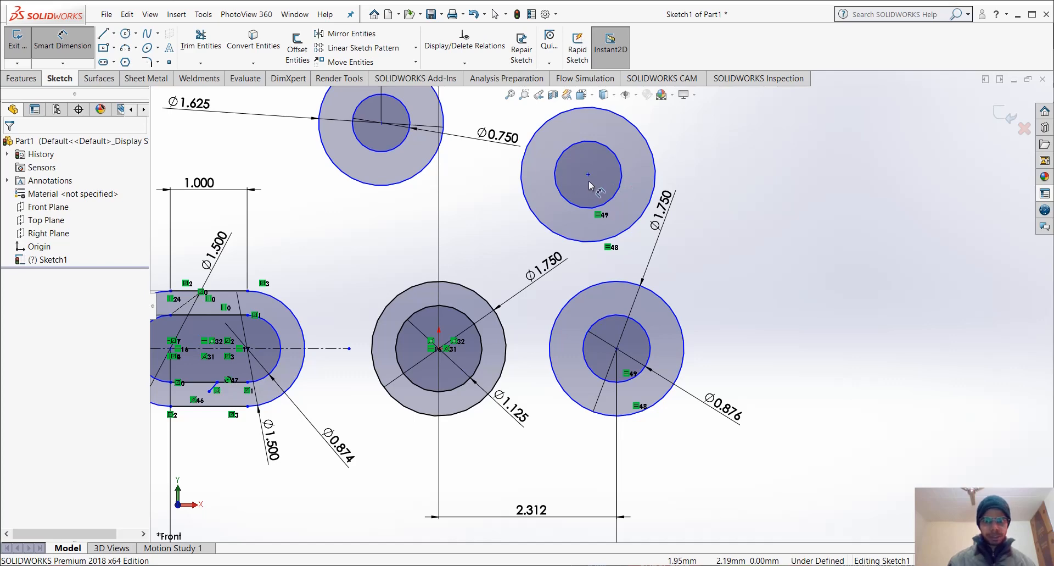
pyautogui.click(437, 350)
pyautogui.click(439, 350)
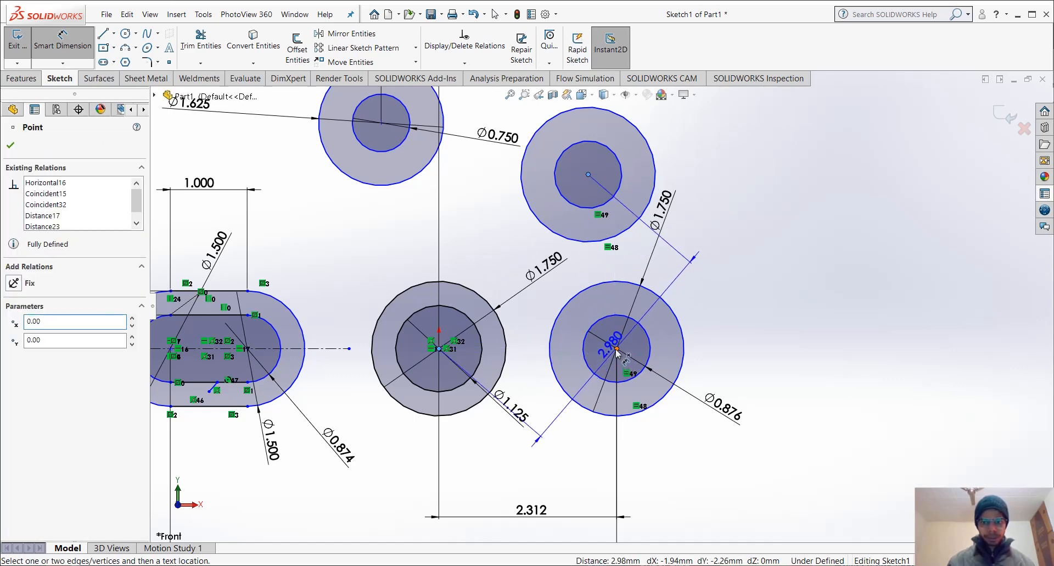
pyautogui.click(618, 349)
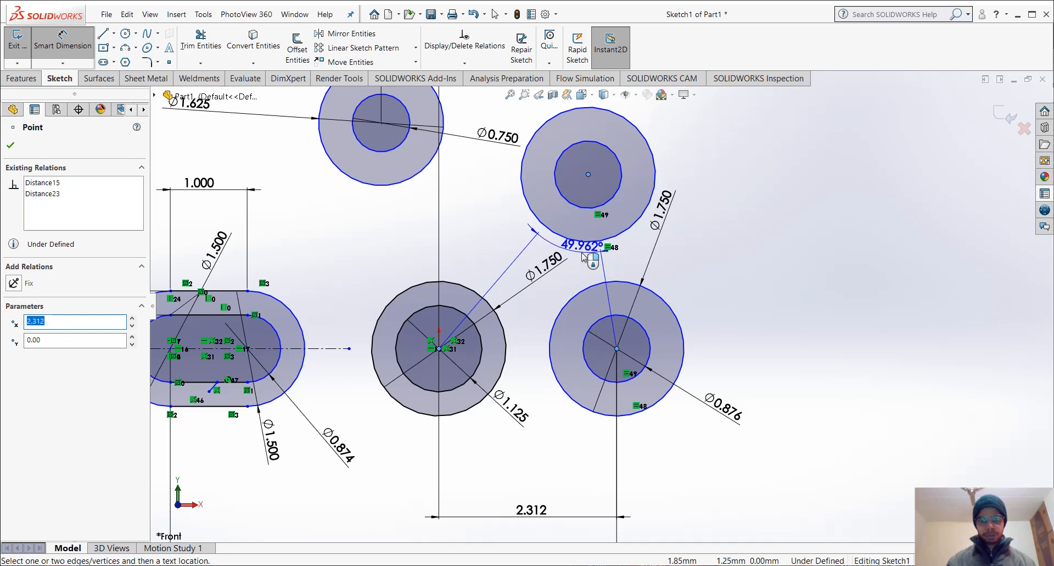
pyautogui.press('Escape')
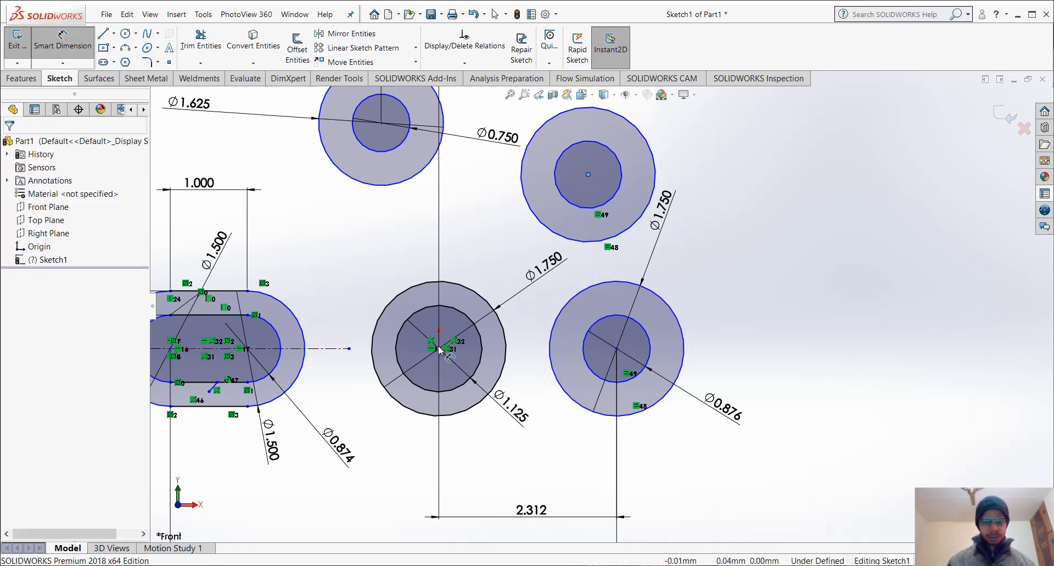
pyautogui.click(440, 348)
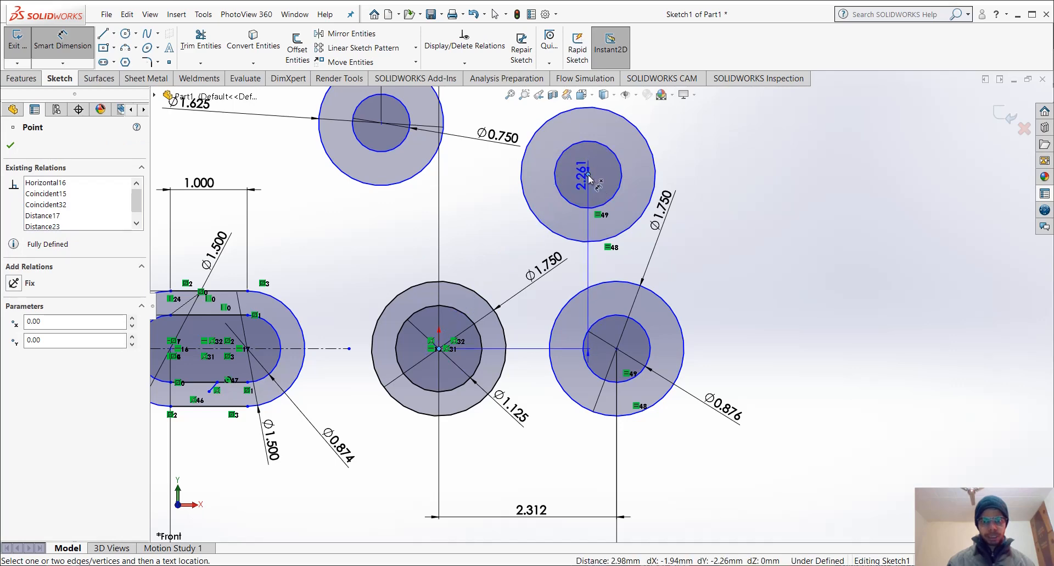
pyautogui.click(589, 175)
pyautogui.click(617, 350)
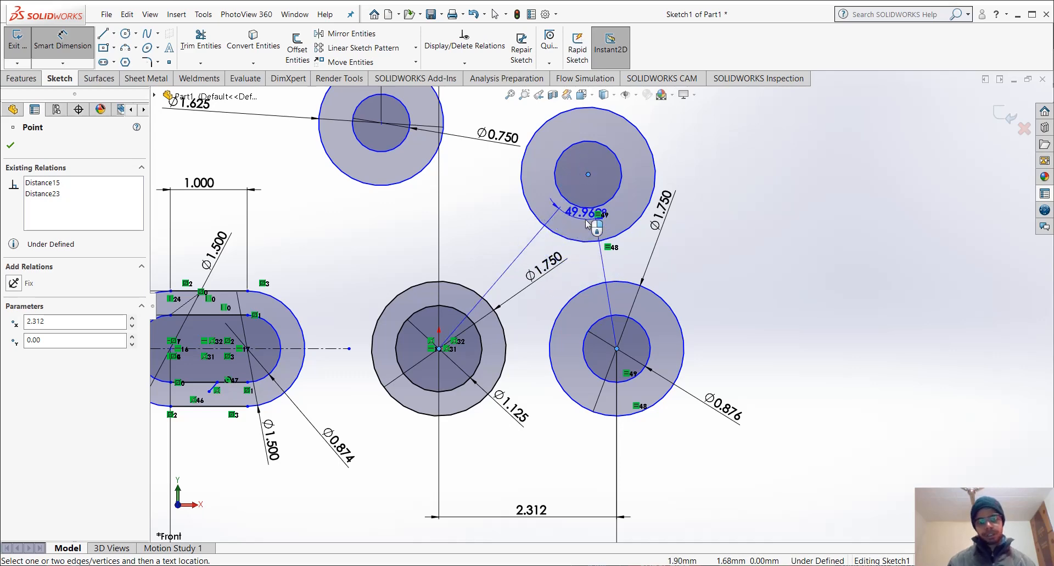
pyautogui.press('Escape')
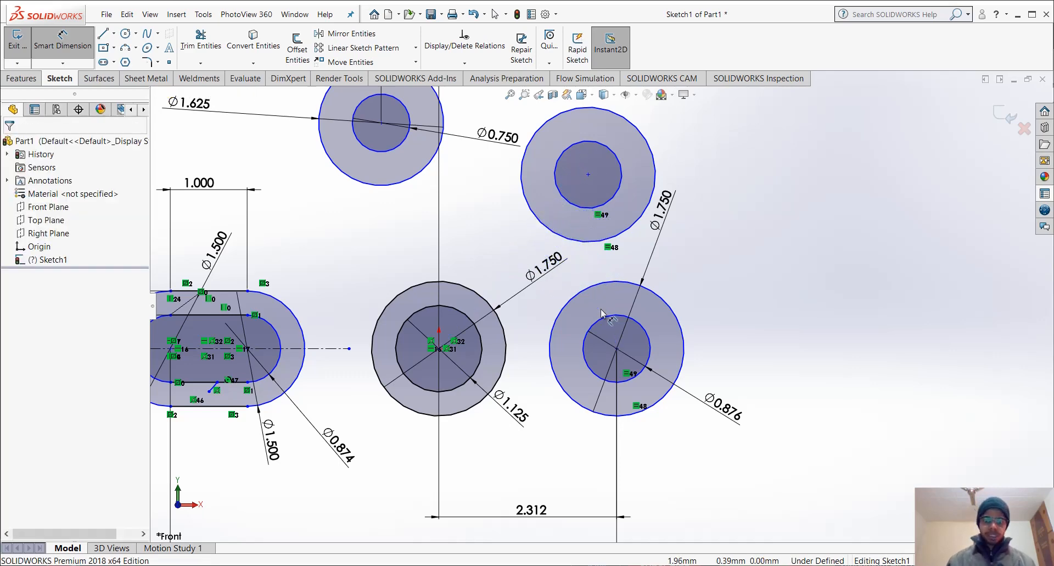
# Extend the slot's horizontal centreline through the origin and past the Ø0.876 circle, ending at about X 4.92
pyautogui.click(349, 348)
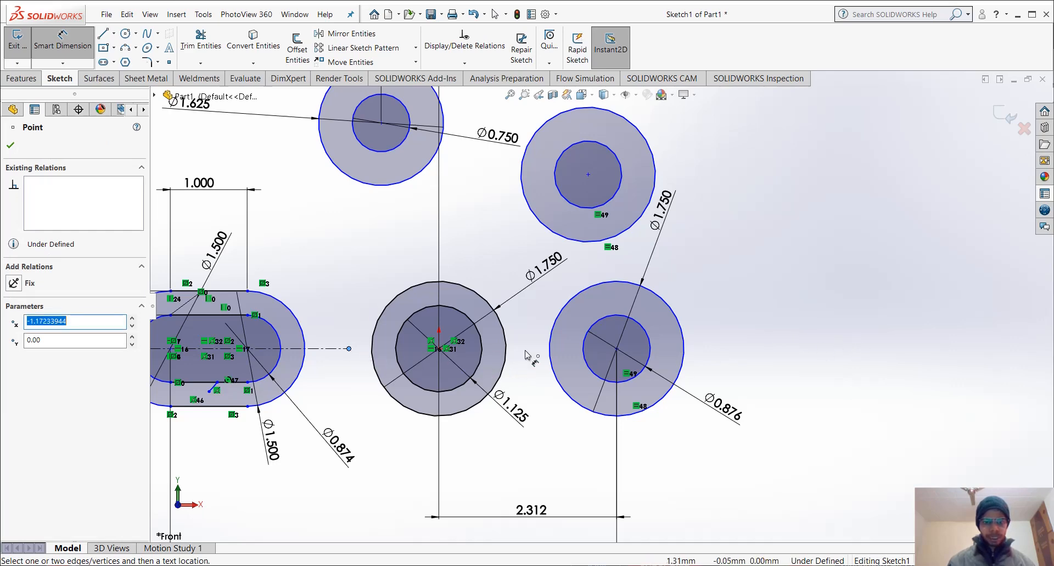
pyautogui.click(818, 379)
pyautogui.press('f')
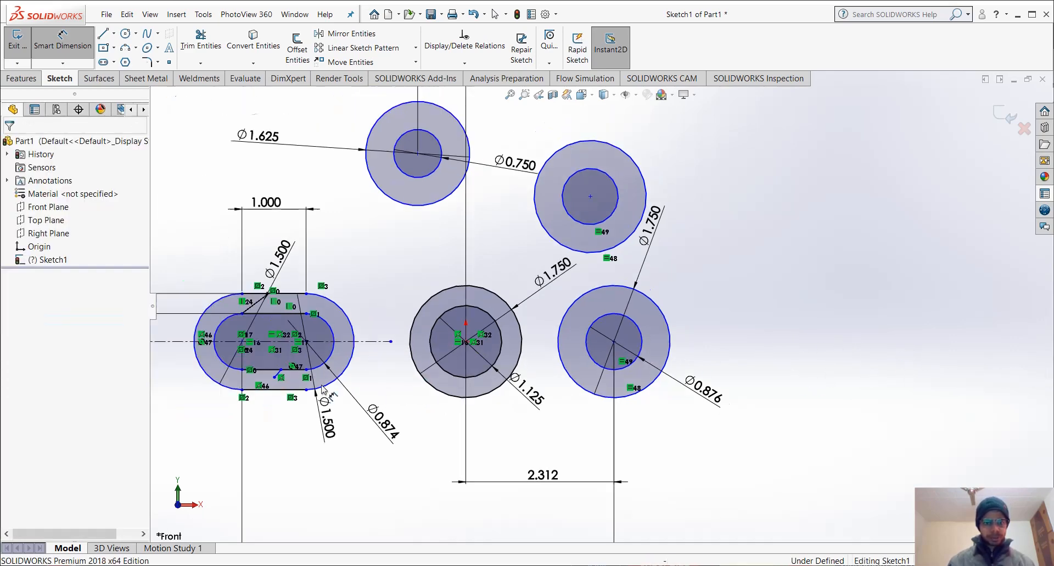
pyautogui.click(455, 331)
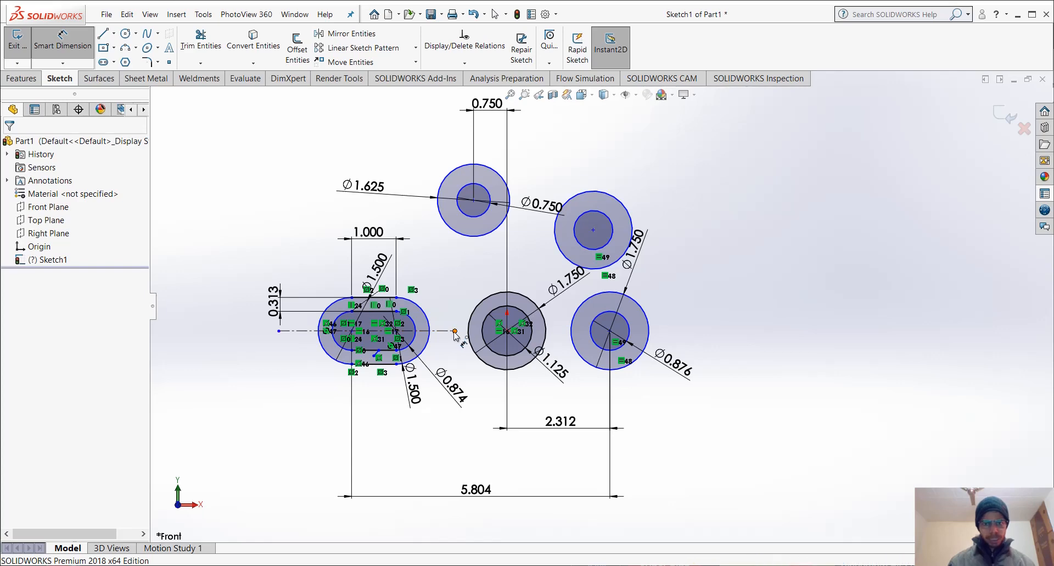
pyautogui.scroll(-3, 329, 357)
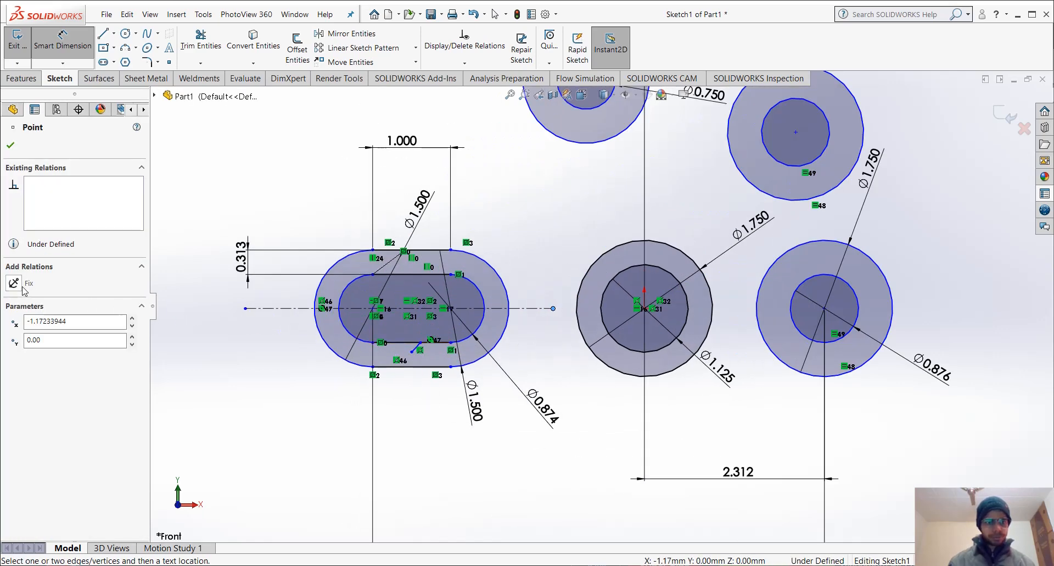
pyautogui.press('Escape')
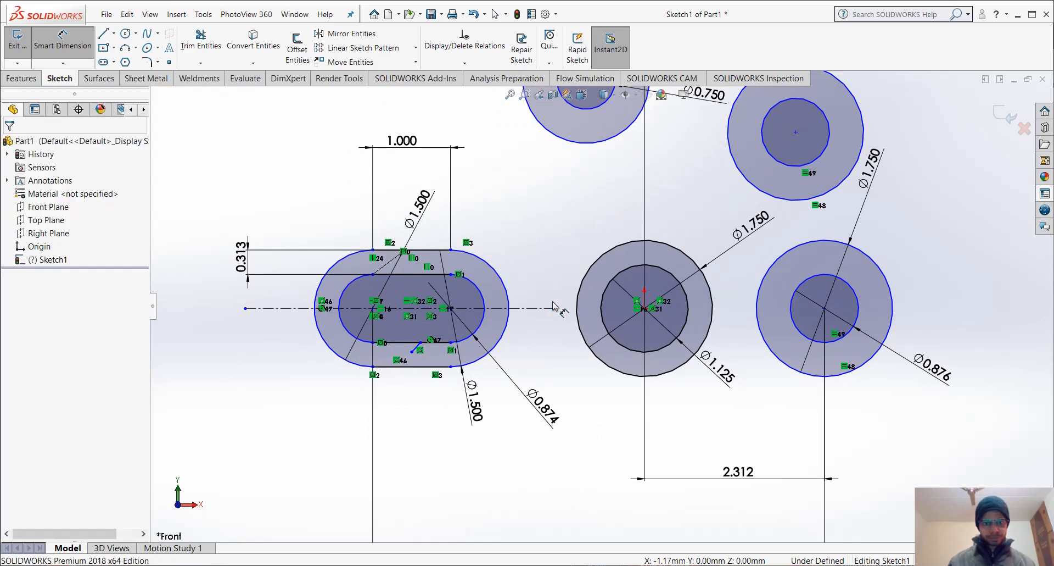
pyautogui.moveTo(554, 308); pyautogui.dragTo(1028, 306)
pyautogui.scroll(3, 983, 333)
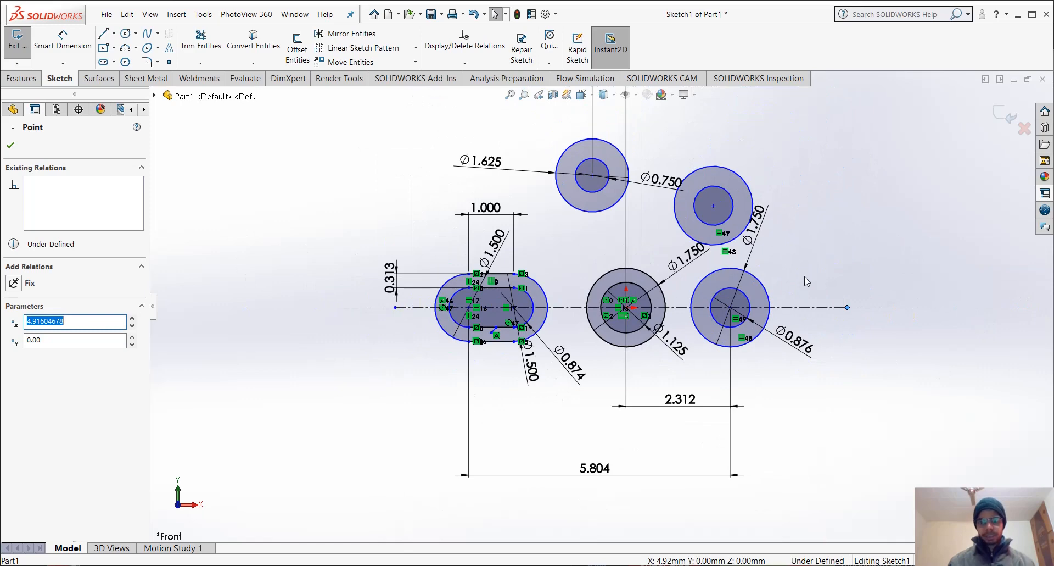
# Sketch a vertical centreline about 12 mm long through the origin, reaching above and below all the circles
pyautogui.scroll(2, 800, 277)
pyautogui.scroll(1, 600, 305)
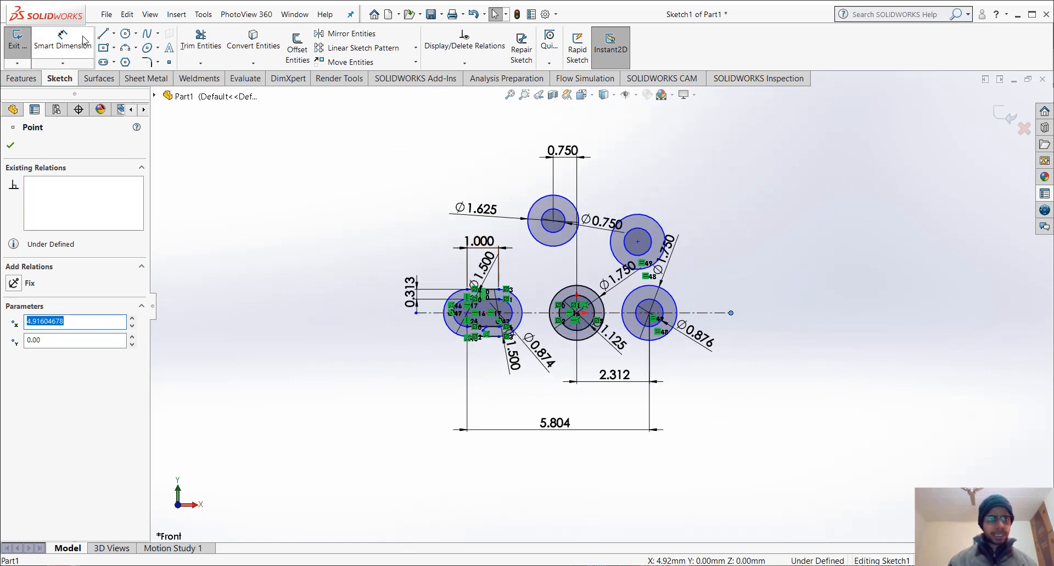
pyautogui.click(113, 33)
pyautogui.click(114, 63)
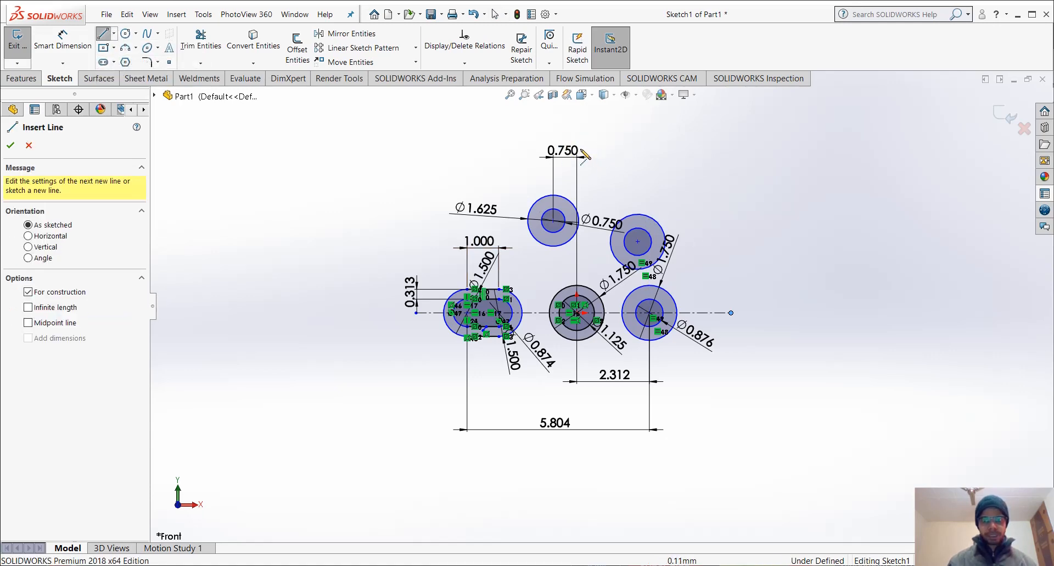
pyautogui.click(577, 127)
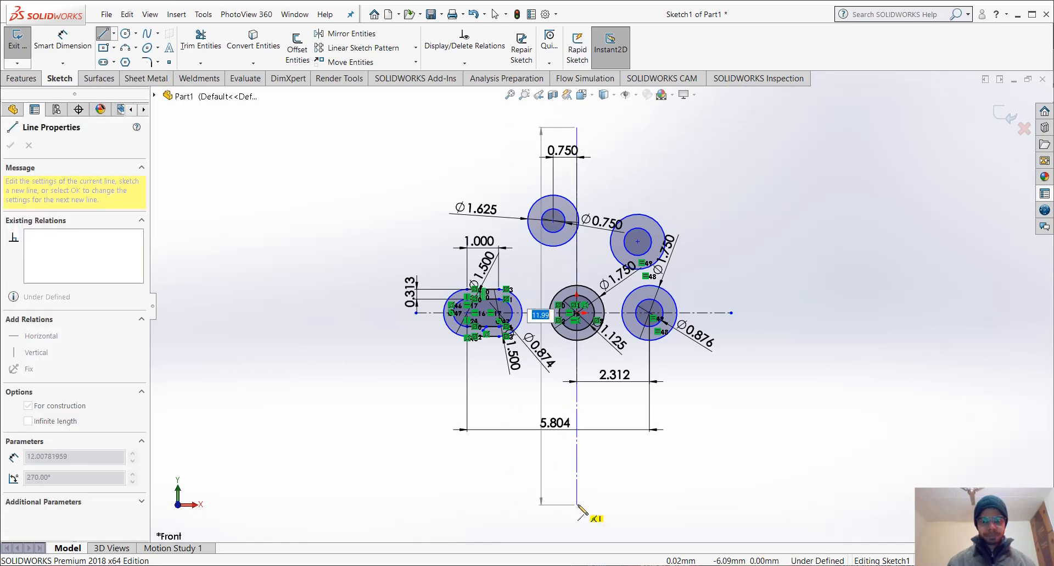
pyautogui.click(577, 503)
pyautogui.press('Escape')
# Sketch an angled centreline about 2.98 mm long from the centre of the moved concentric pair to the origin
pyautogui.scroll(-3, 708, 305)
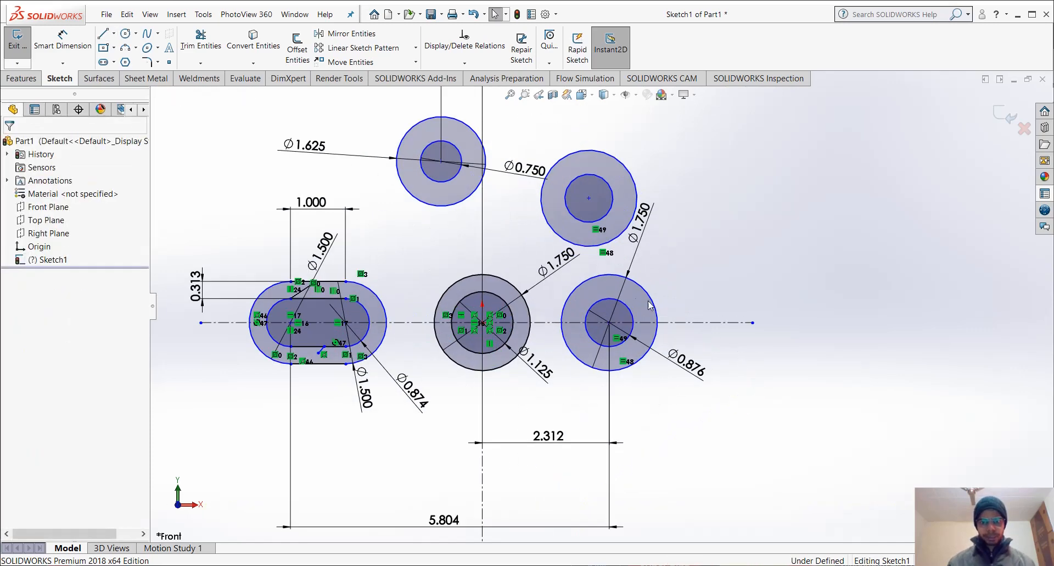
pyautogui.scroll(-2, 527, 263)
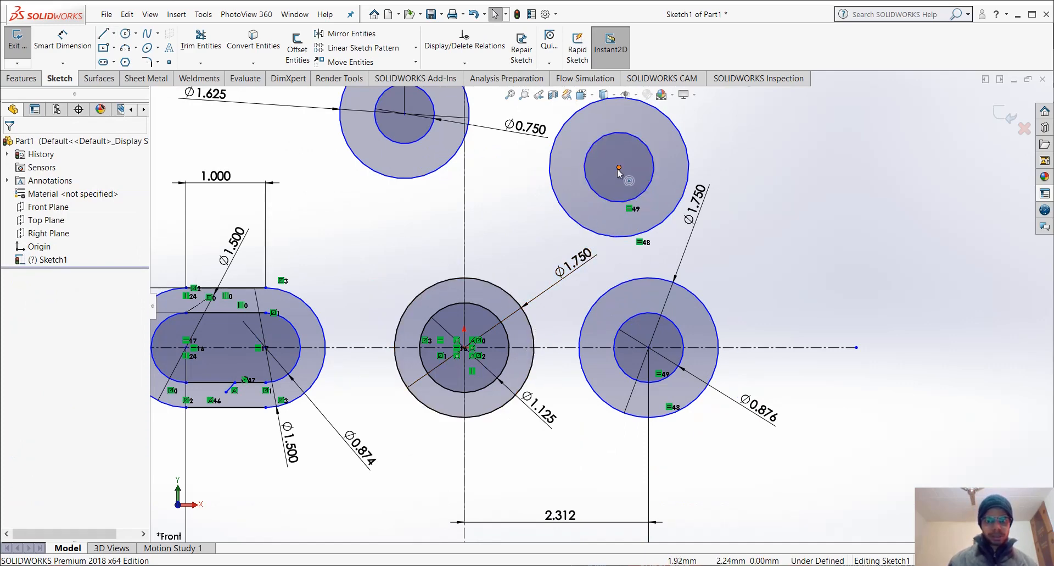
pyautogui.scroll(2, 619, 177)
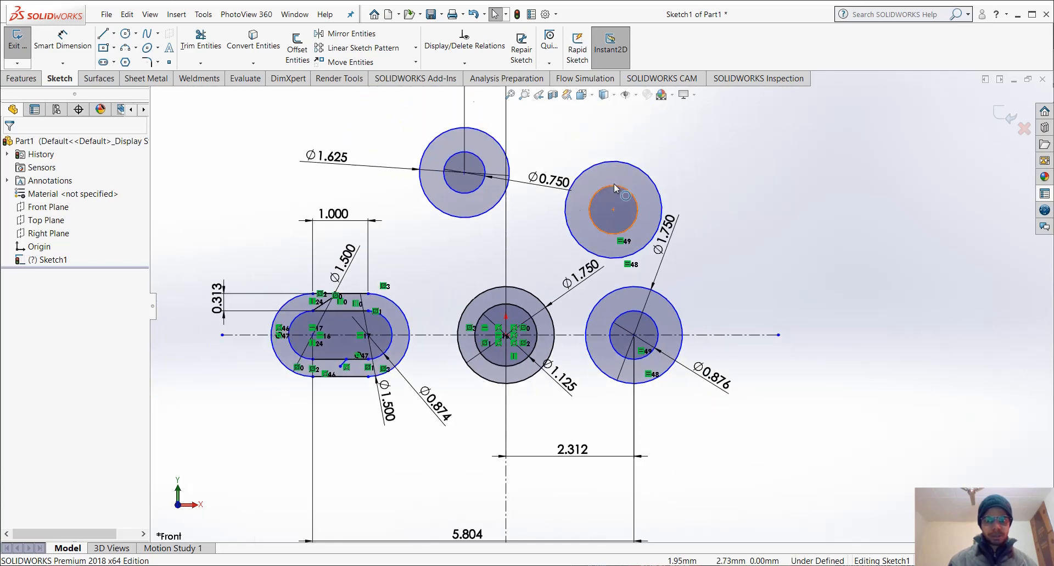
pyautogui.scroll(2, 616, 189)
pyautogui.click(114, 33)
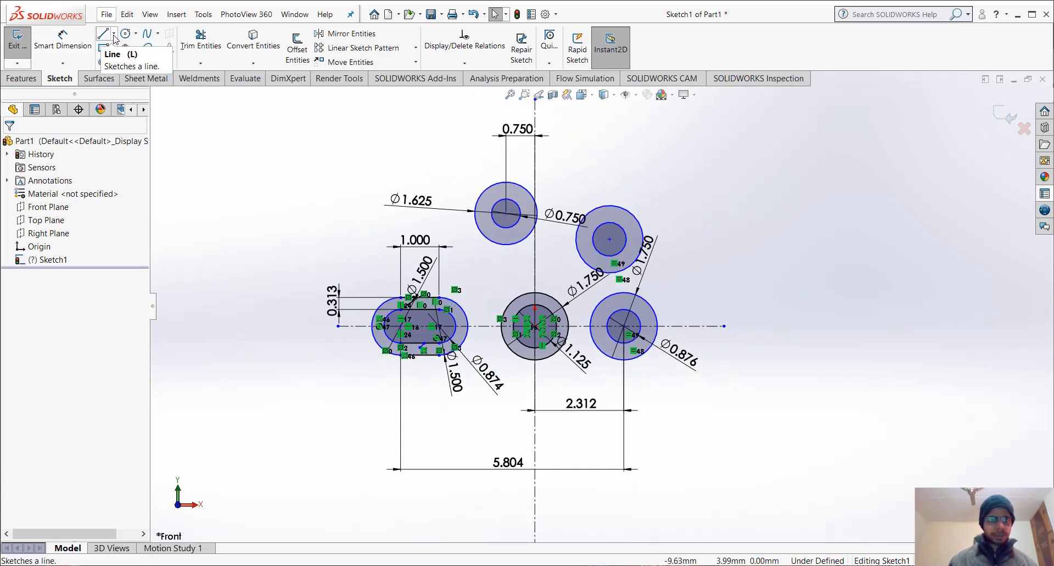
pyautogui.click(128, 59)
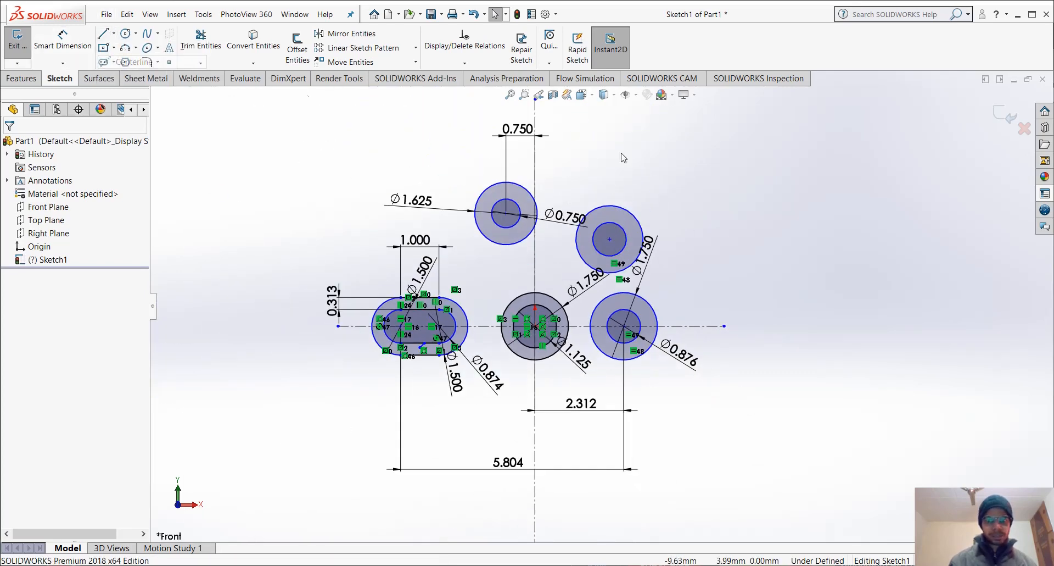
pyautogui.click(610, 240)
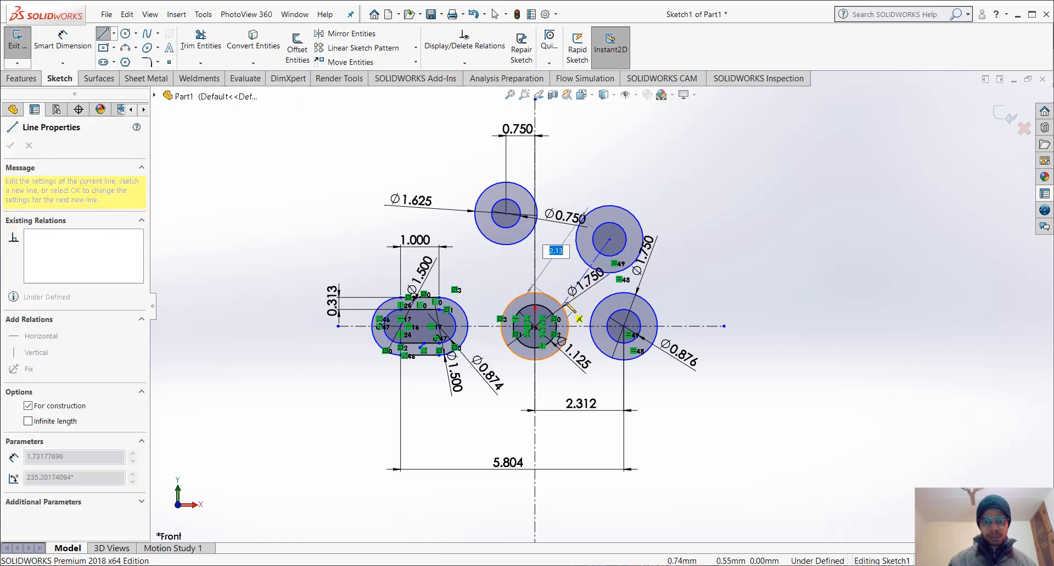
pyautogui.click(536, 326)
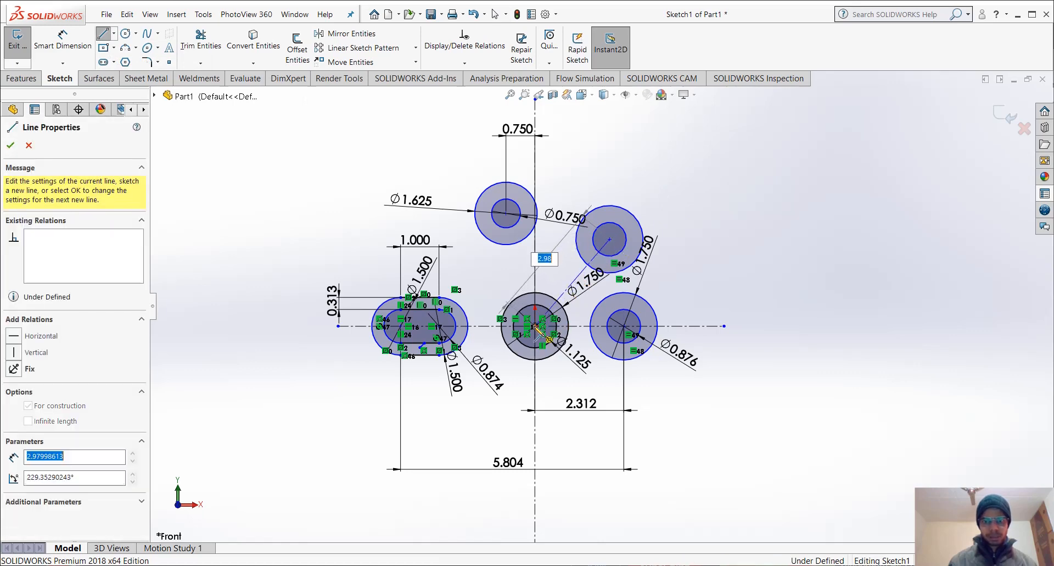
pyautogui.press('Escape')
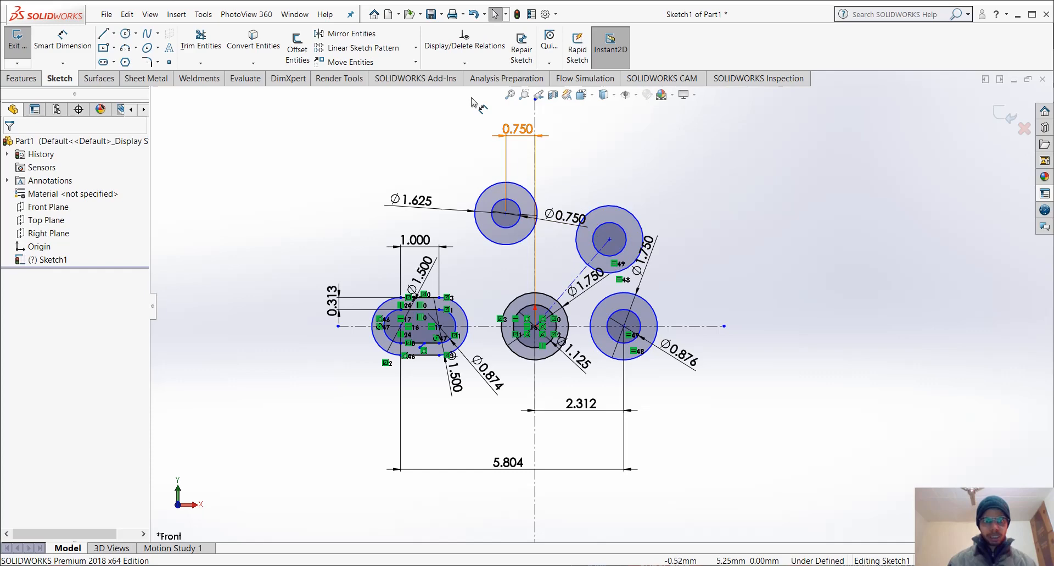
pyautogui.click(62, 41)
pyautogui.click(563, 298)
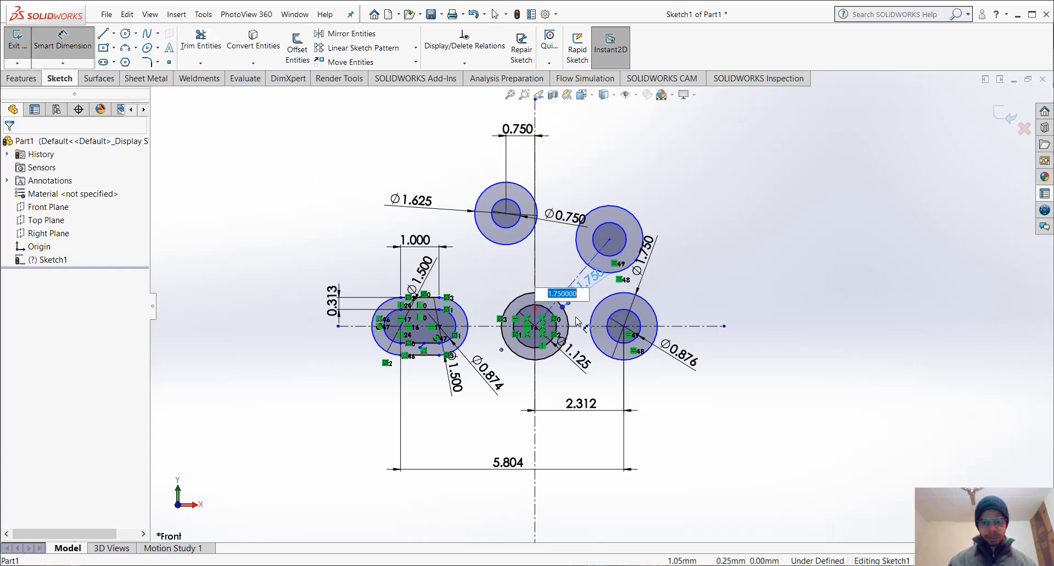
pyautogui.press('Return')
pyautogui.press('Escape')
# Dimension the angle between the angled centreline and the horizontal centreline as 40°
pyautogui.scroll(-3, 609, 311)
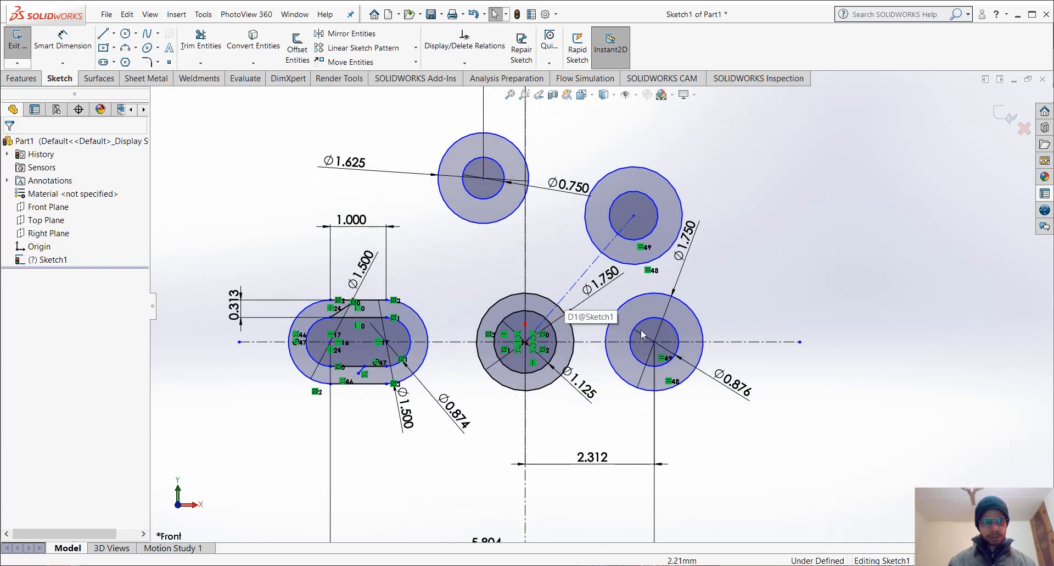
pyautogui.scroll(-2, 645, 327)
pyautogui.press('Return')
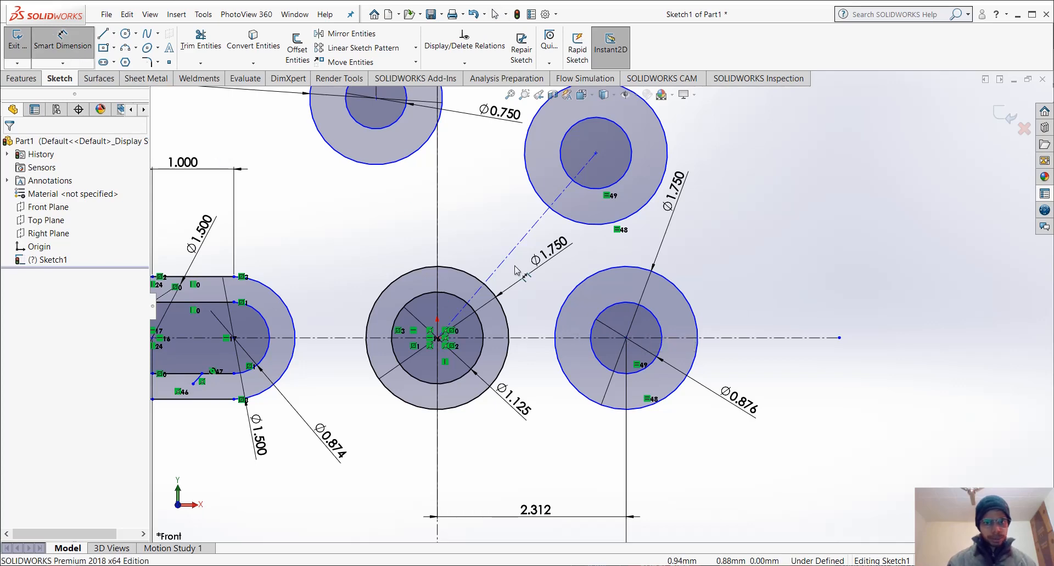
pyautogui.click(509, 261)
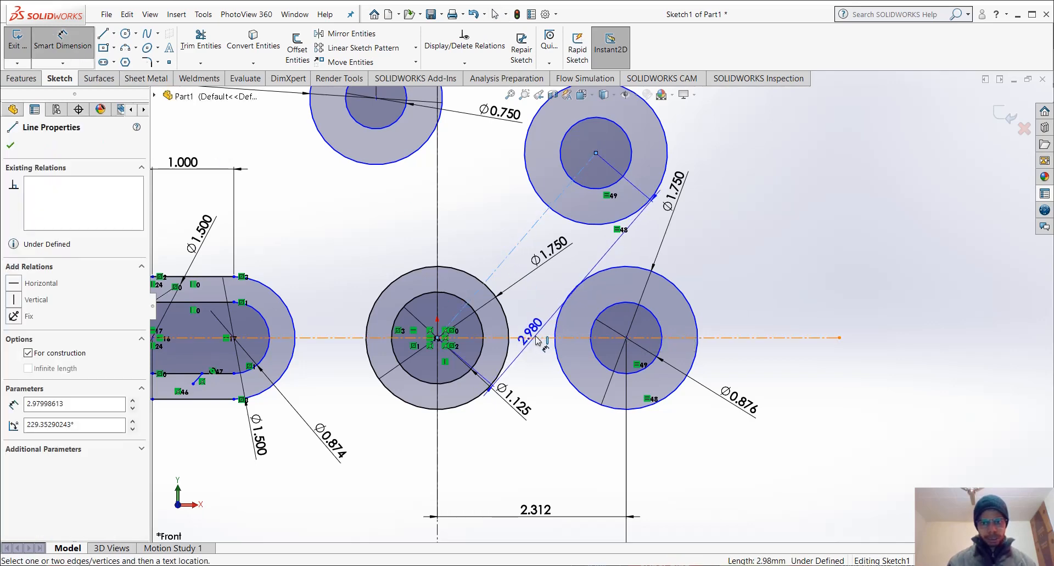
pyautogui.click(536, 338)
pyautogui.click(556, 300)
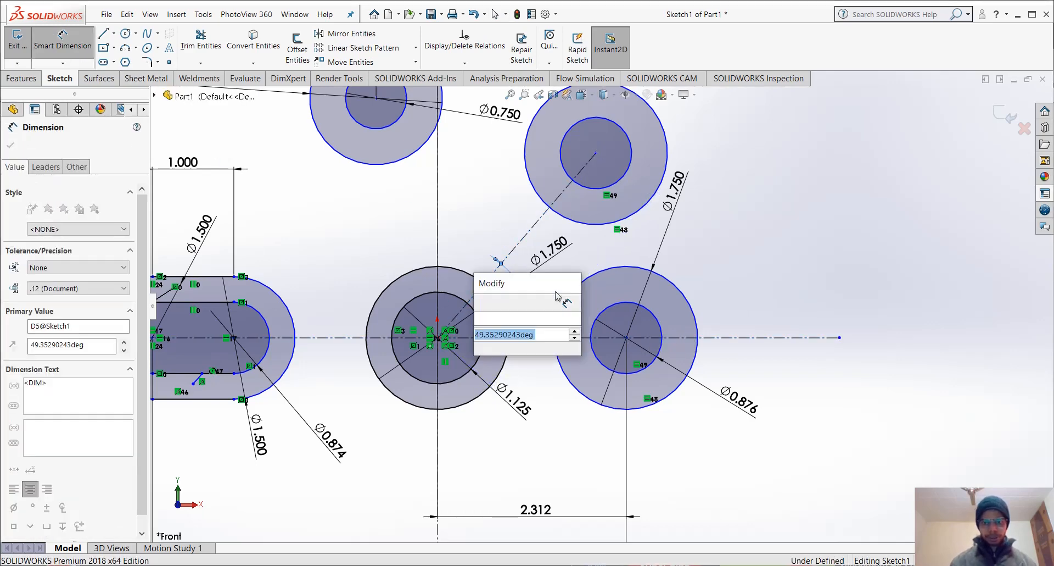
pyautogui.write('4')
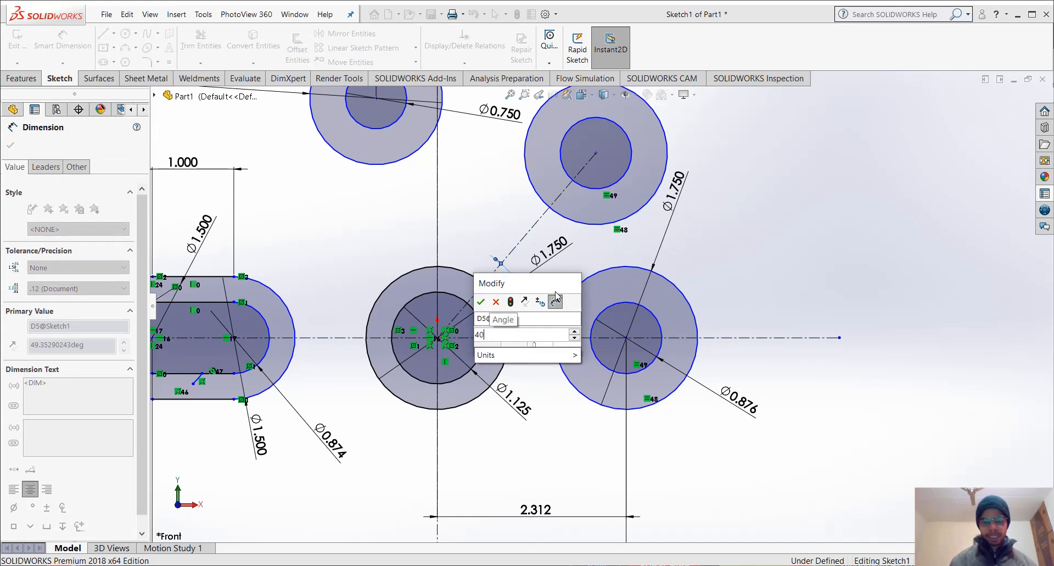
pyautogui.write('0')
pyautogui.press('Return')
pyautogui.click(557, 297)
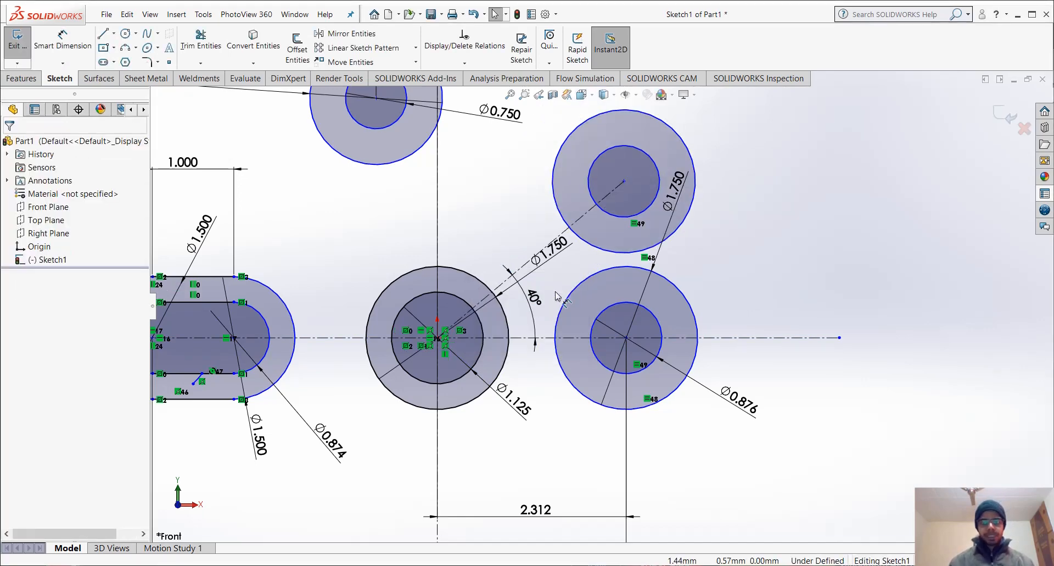
# Sketch a centrepoint arc about the origin, starting at the Ø0.876 circle's centre and sweeping counterclockwise past the angled centreline
pyautogui.press('f')
pyautogui.scroll(2, 604, 308)
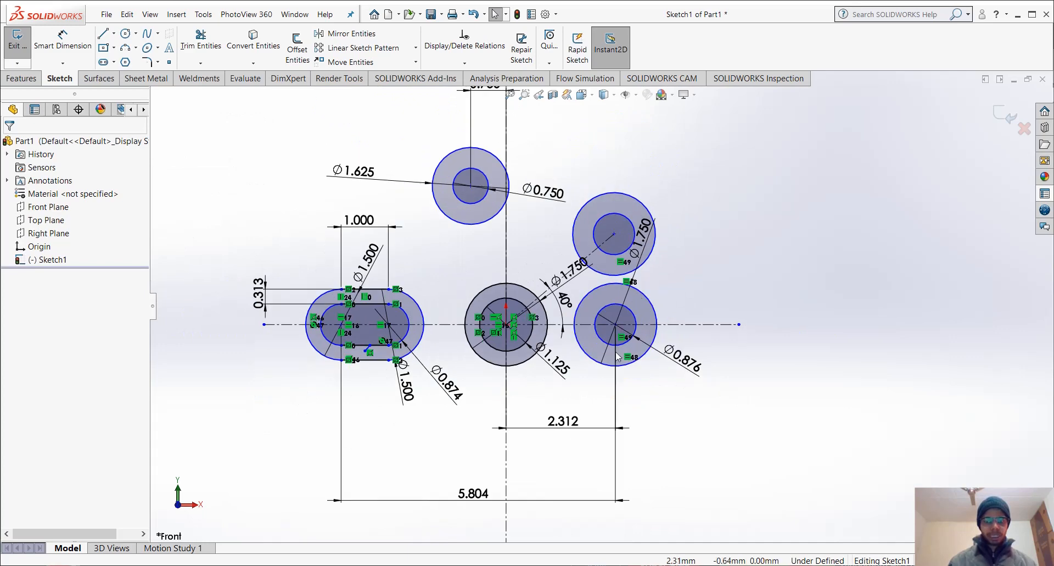
pyautogui.scroll(-2, 618, 319)
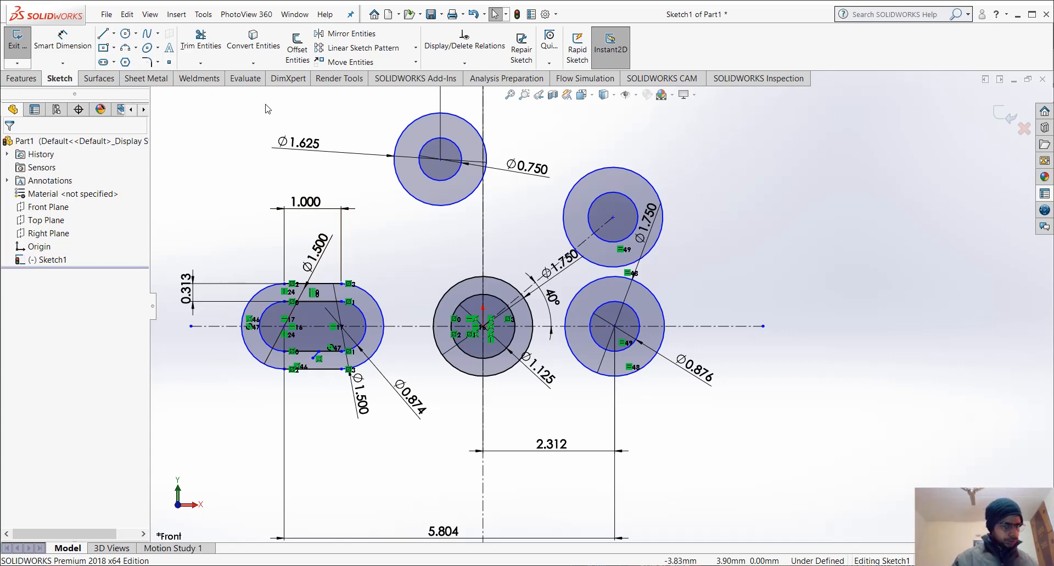
pyautogui.click(135, 48)
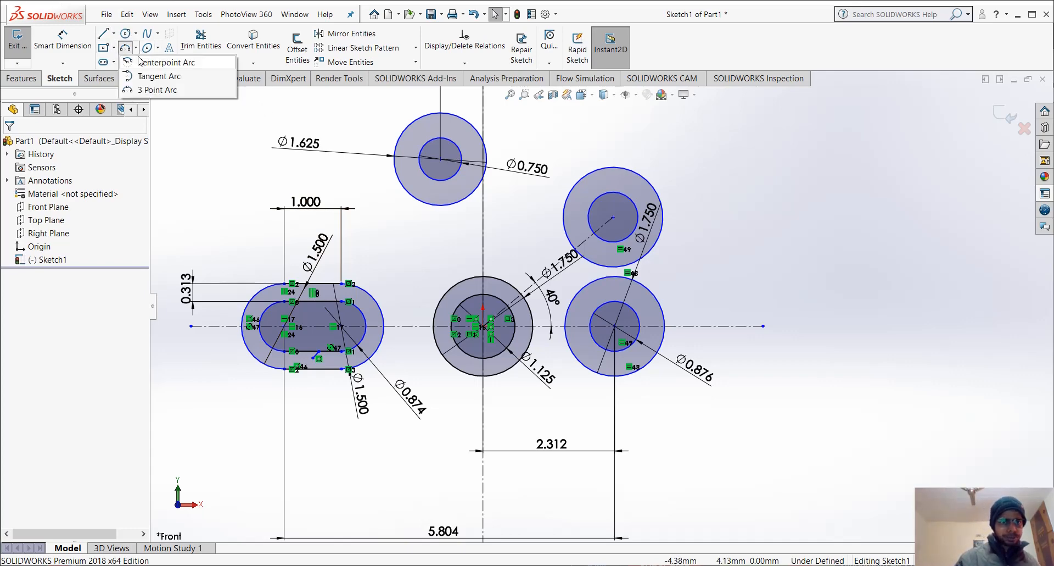
pyautogui.click(160, 62)
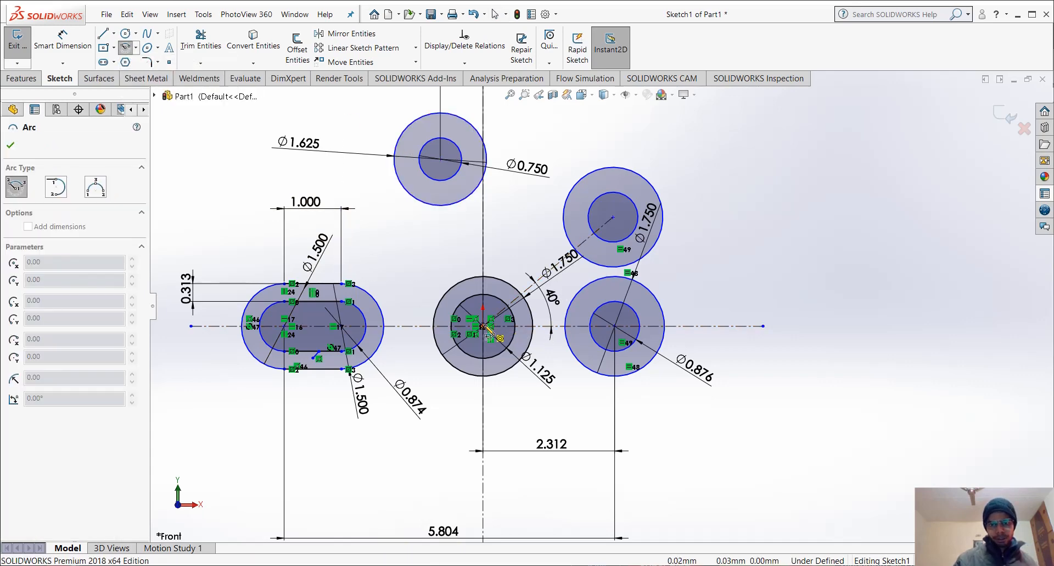
pyautogui.click(483, 326)
pyautogui.click(614, 326)
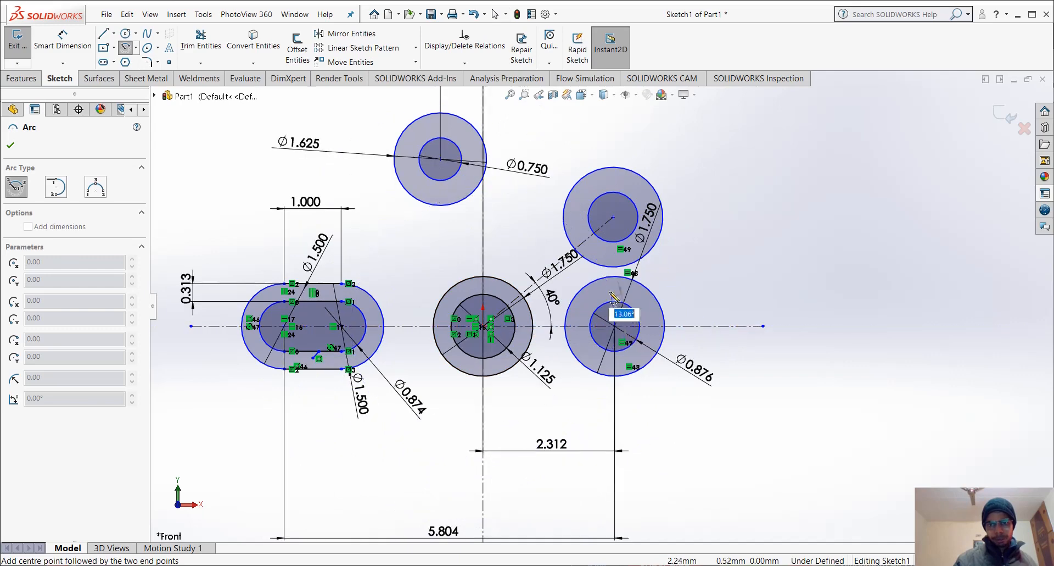
pyautogui.click(540, 207)
pyautogui.press('Escape')
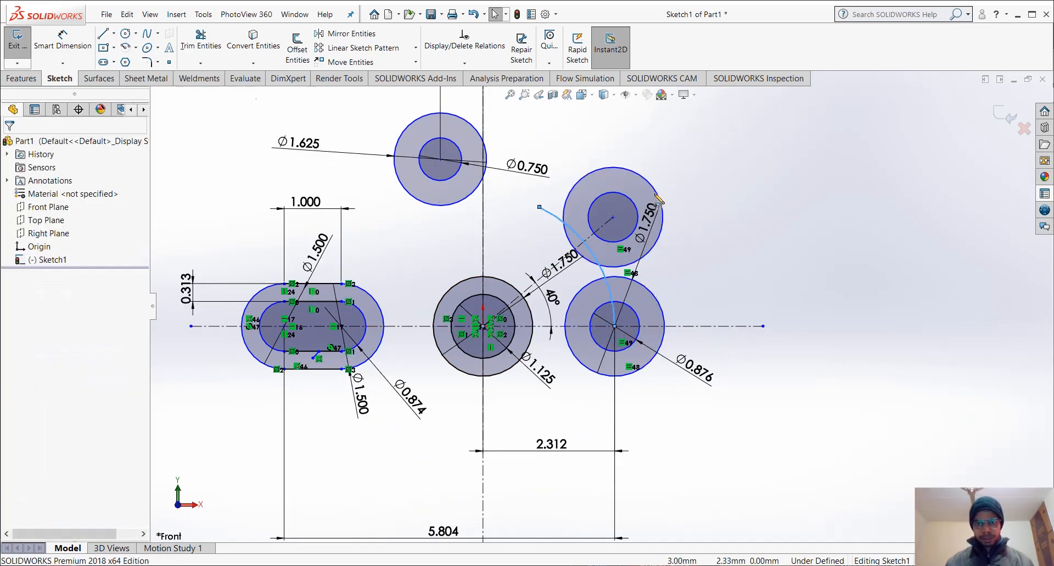
# Make the centre of the upper-right concentric pair coincident with the new arc
pyautogui.click(613, 218)
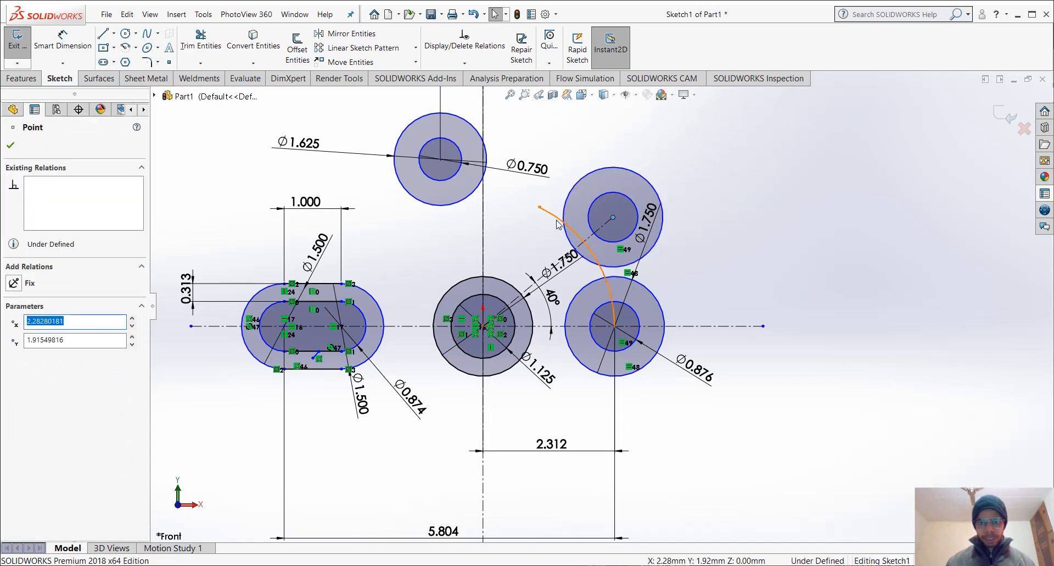
pyautogui.keyDown('ctrl'); pyautogui.click(570, 218); pyautogui.keyUp('ctrl')
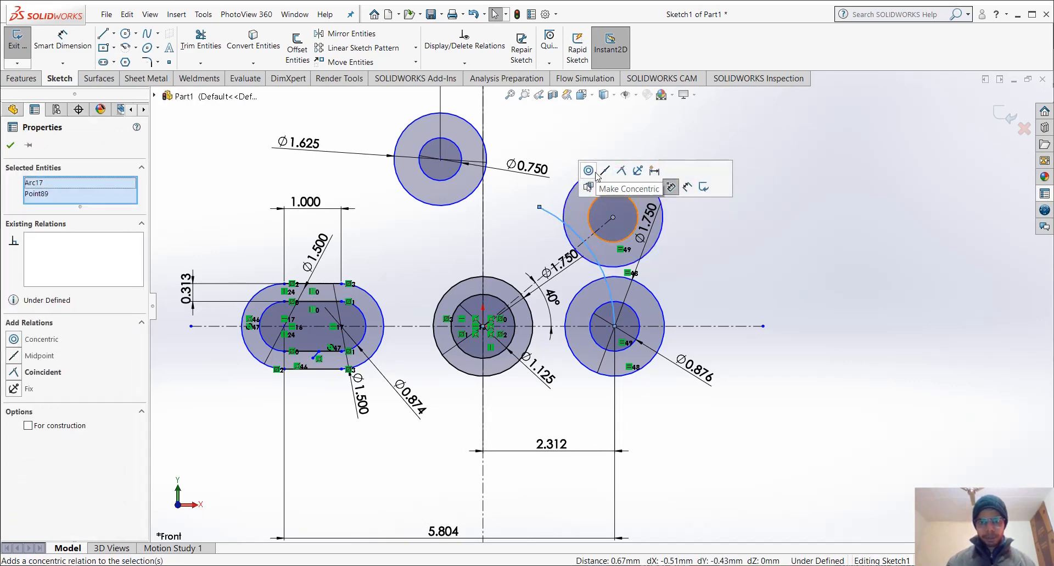
pyautogui.click(625, 174)
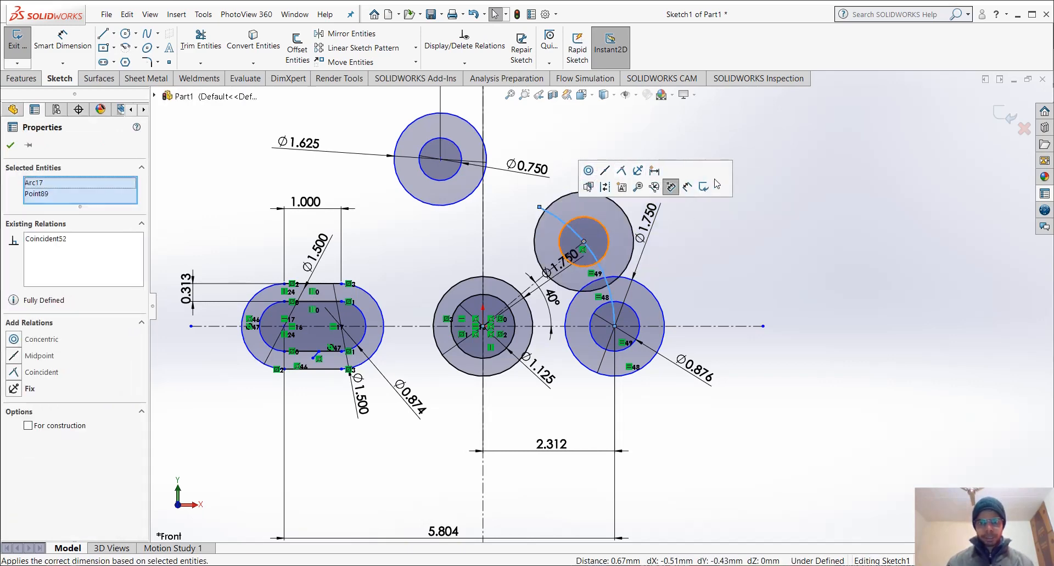
pyautogui.press('Escape')
# Move the Ø1.750 dimension text of the circle on the horizontal centreline outward, clear of the upper-right concentric pair
pyautogui.scroll(-2, 674, 296)
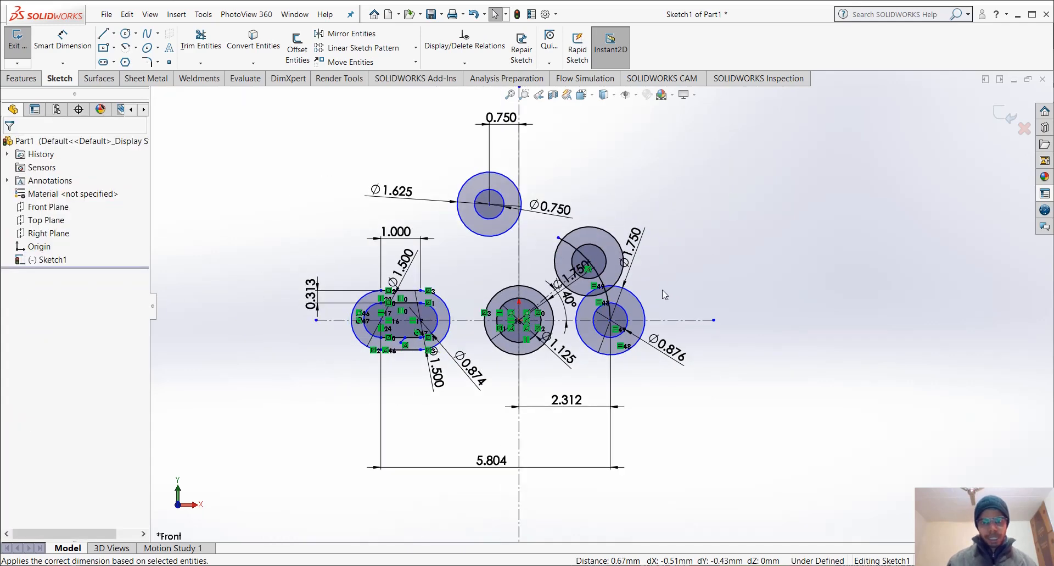
pyautogui.scroll(5, 661, 295)
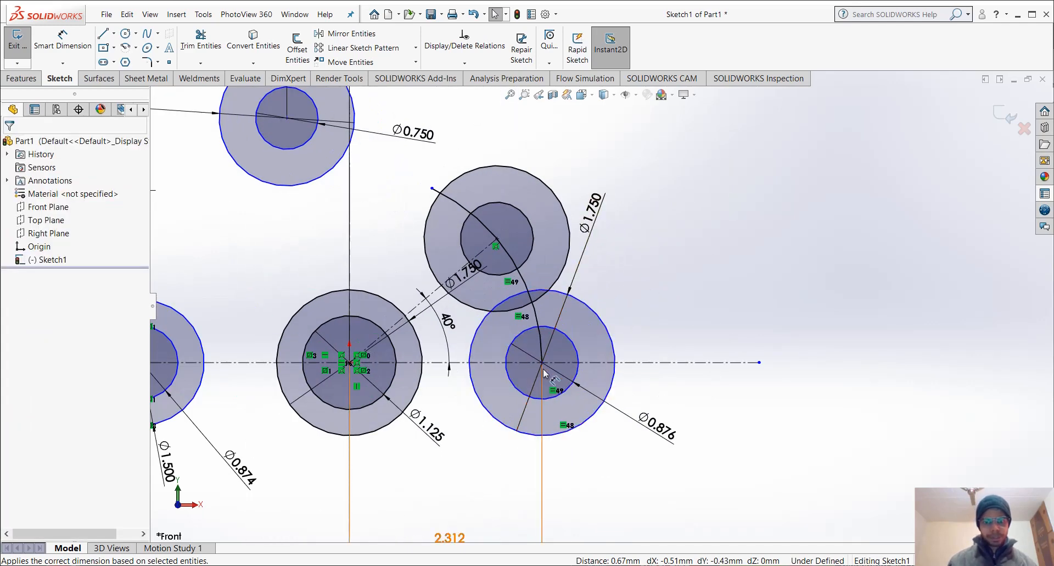
pyautogui.press('f')
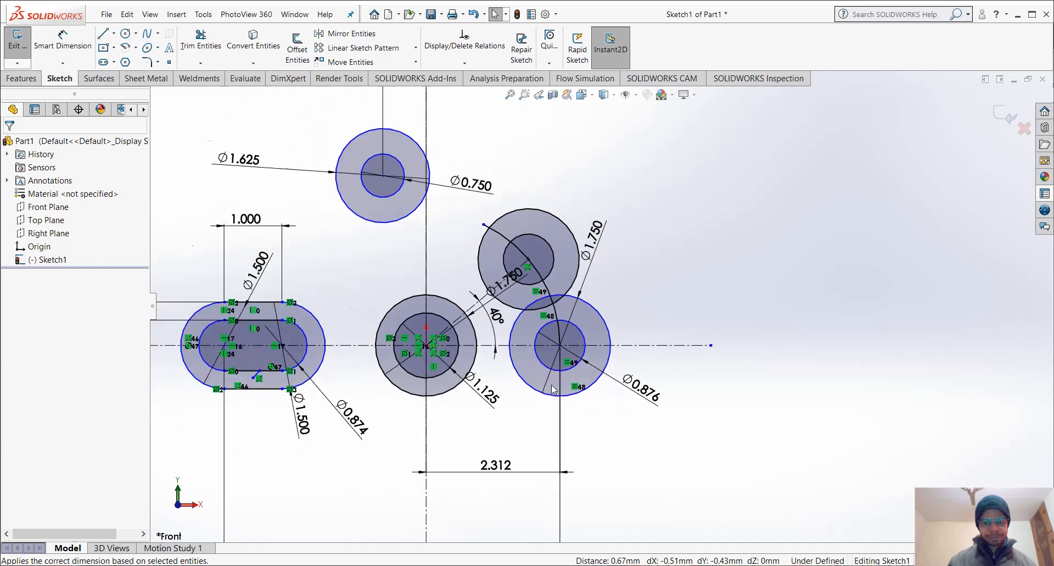
pyautogui.scroll(3, 539, 482)
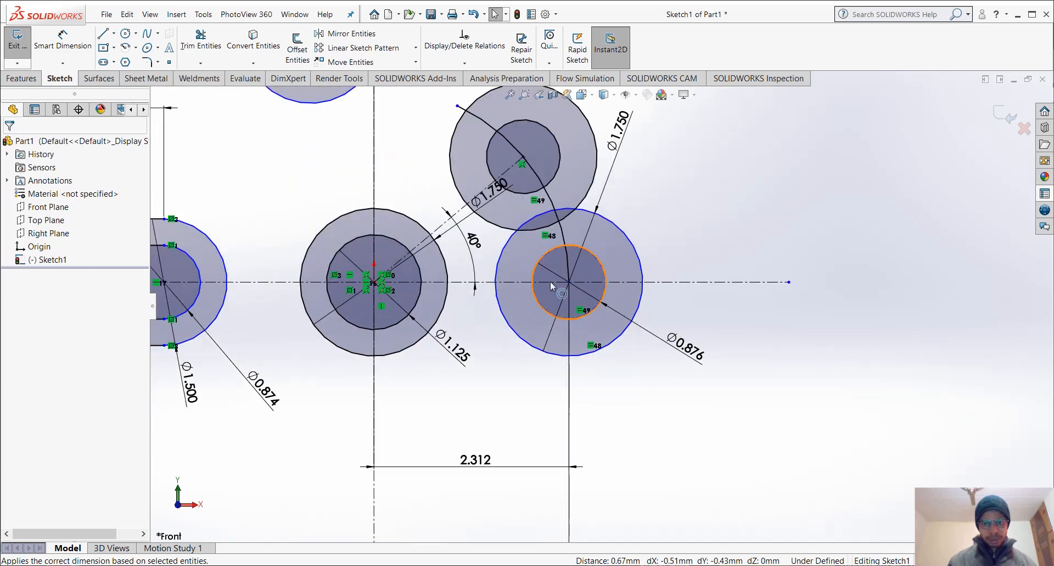
pyautogui.press('f')
pyautogui.scroll(3, 567, 276)
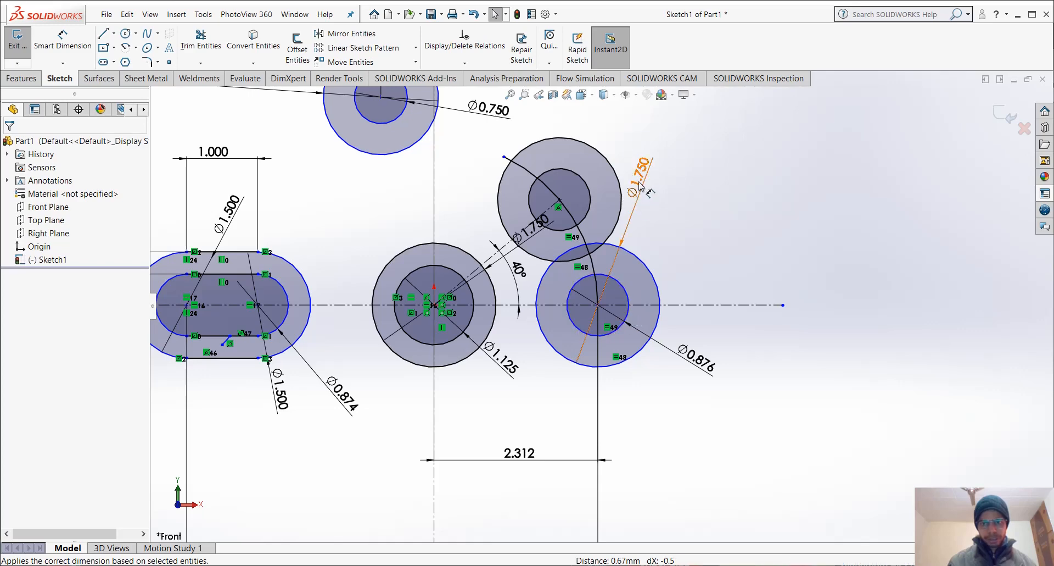
pyautogui.moveTo(645, 185); pyautogui.dragTo(678, 216)
pyautogui.scroll(1, 655, 272)
pyautogui.scroll(-1, 644, 268)
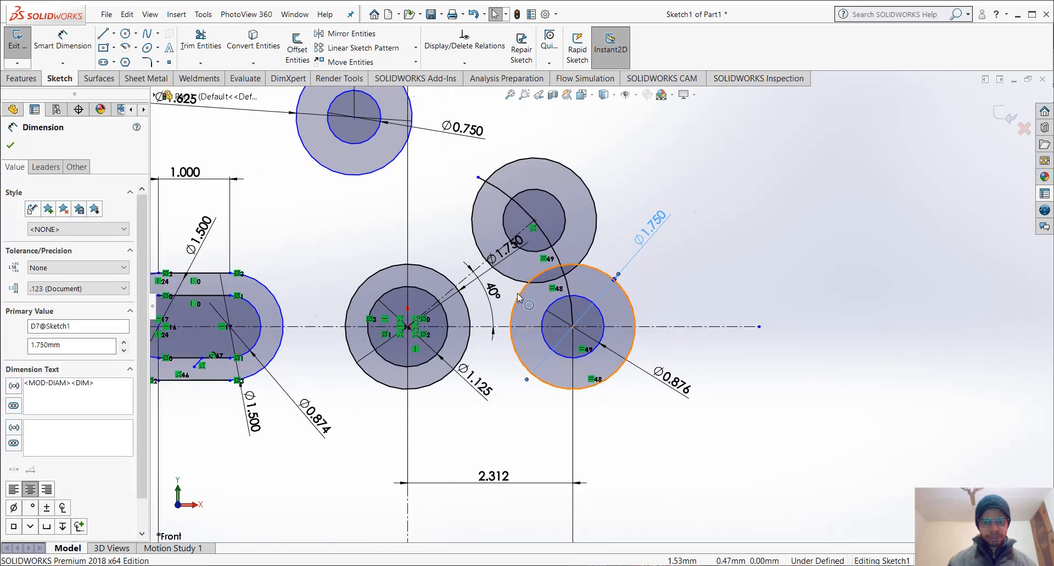
# Sketch a centrepoint arc about the origin from the Ø0.876 circle's outermost point to the far side of the upper-right inner circle
pyautogui.scroll(-2, 511, 307)
pyautogui.scroll(1, 503, 329)
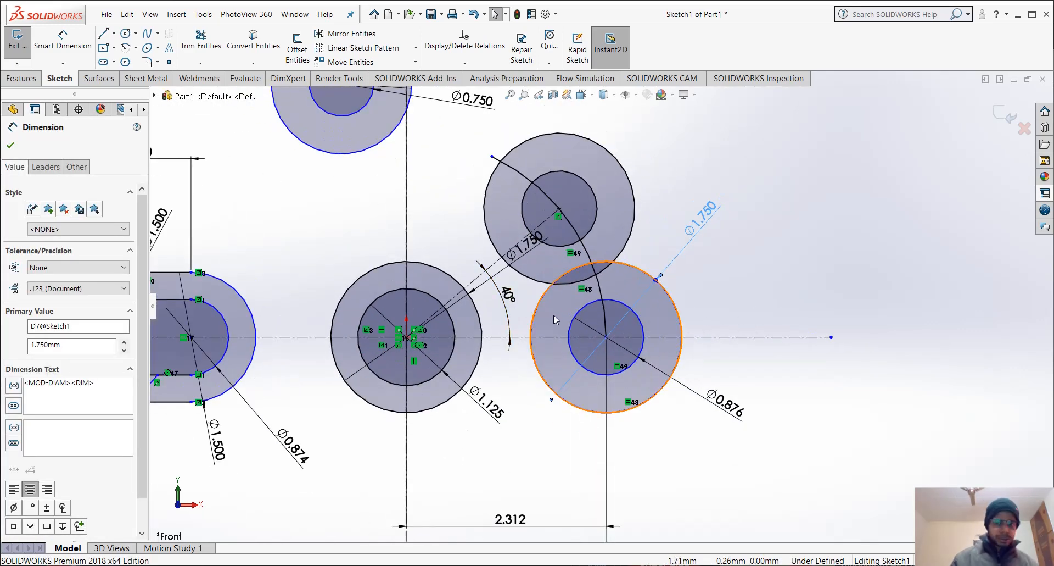
pyautogui.scroll(2, 556, 315)
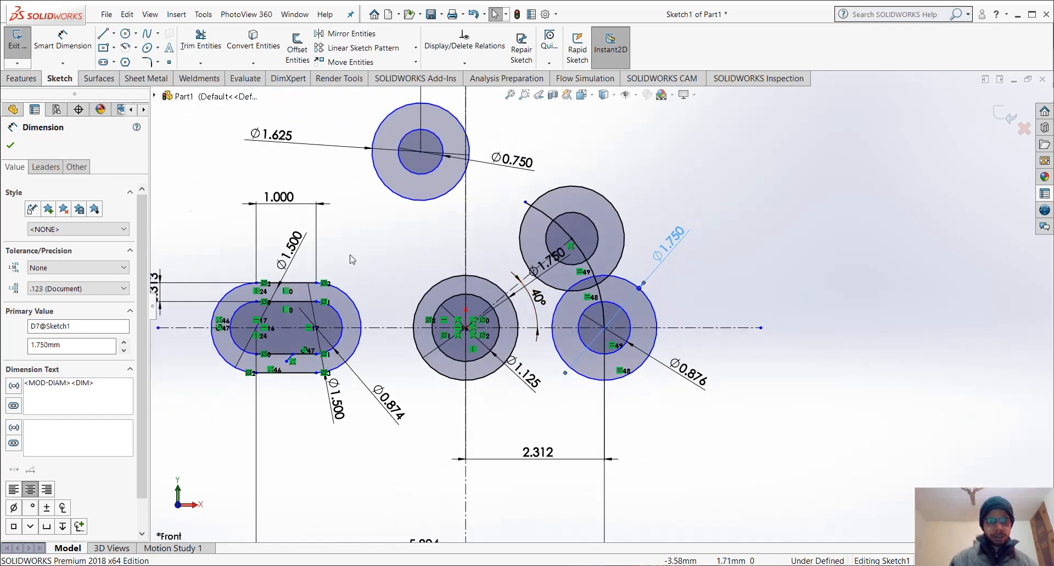
pyautogui.click(127, 48)
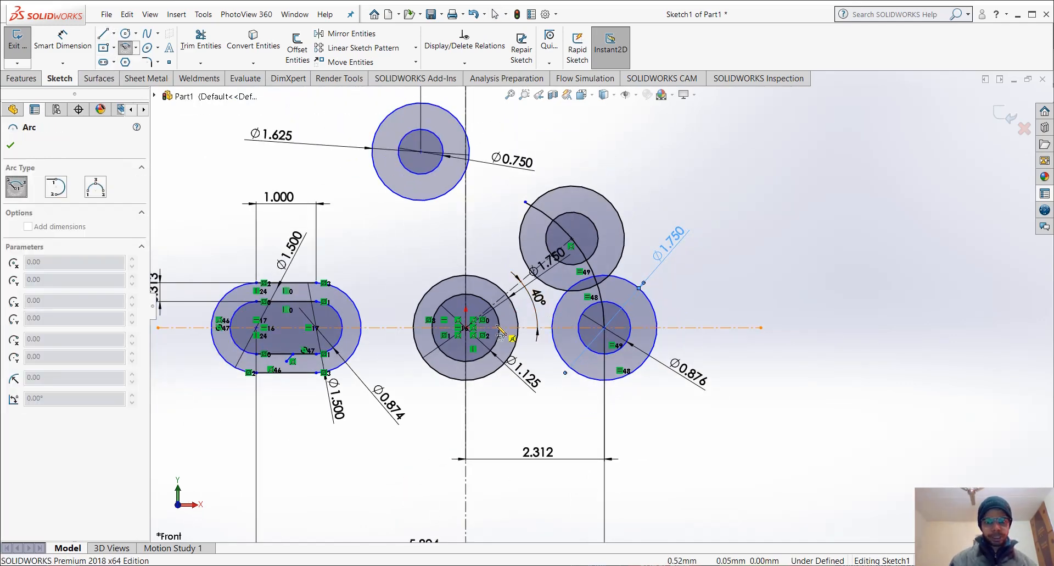
pyautogui.click(466, 328)
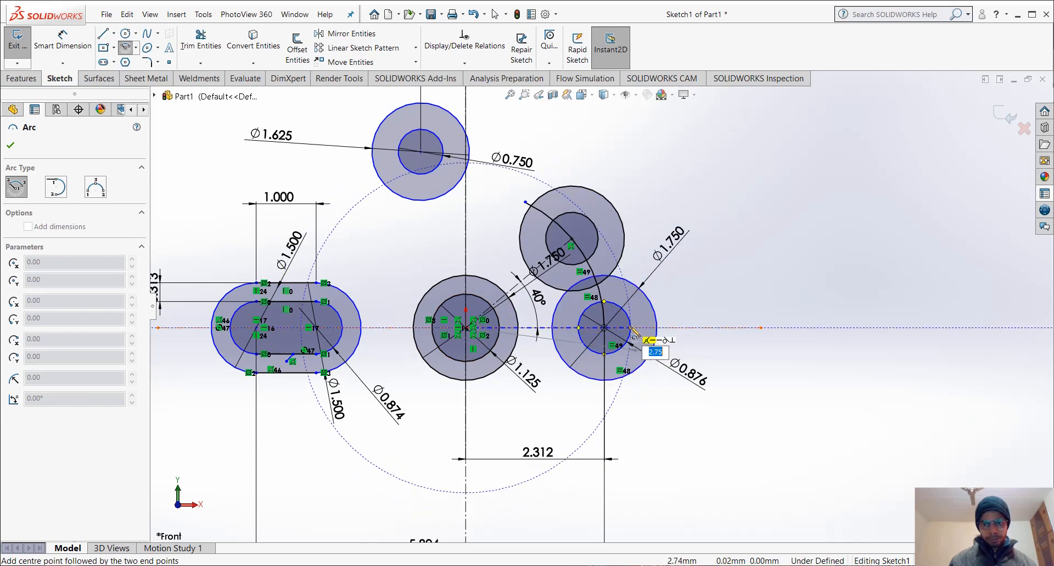
pyautogui.click(630, 327)
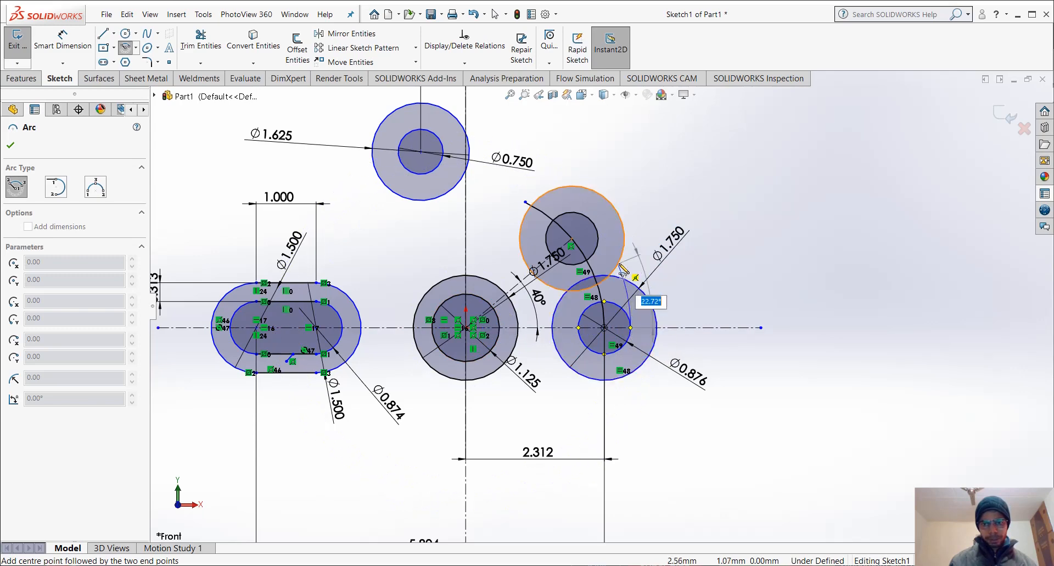
pyautogui.click(592, 221)
pyautogui.press('Escape')
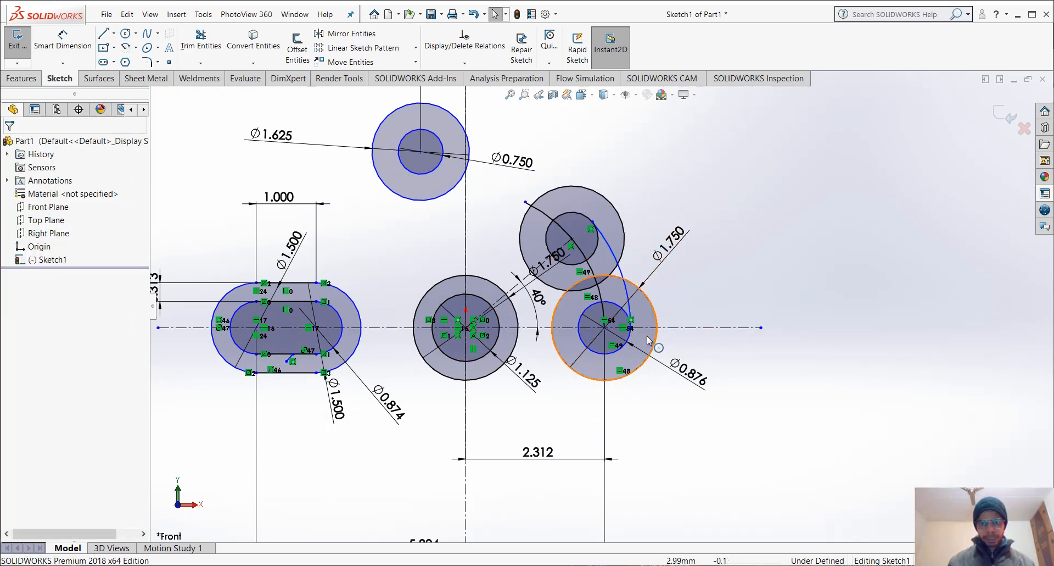
# Sketch a 40° centrepoint arc about the origin, joining the origin-facing sides of the Ø0.876 circle and the upper-right inner circle
pyautogui.click(126, 49)
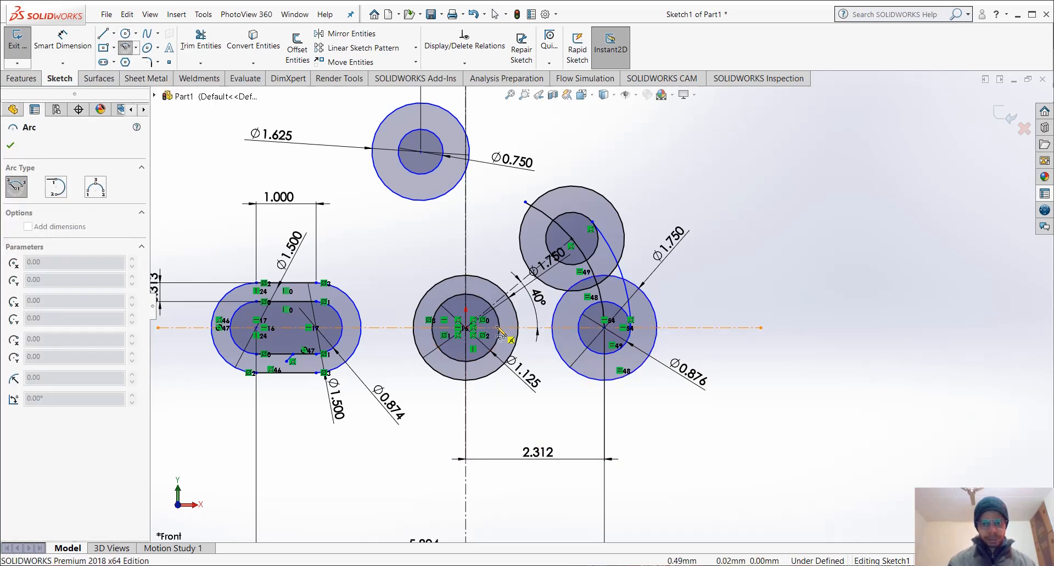
pyautogui.click(466, 327)
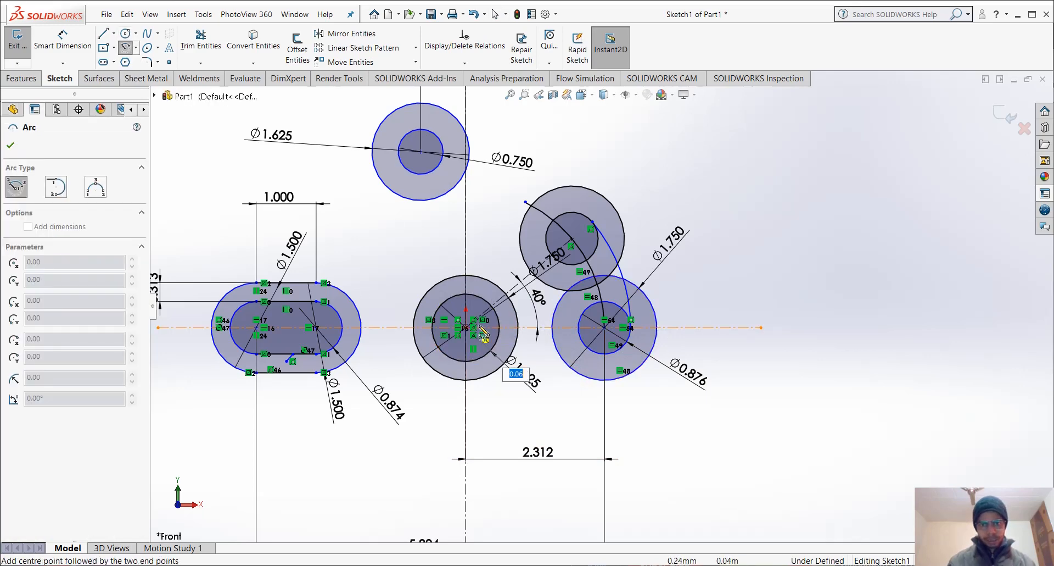
pyautogui.click(579, 328)
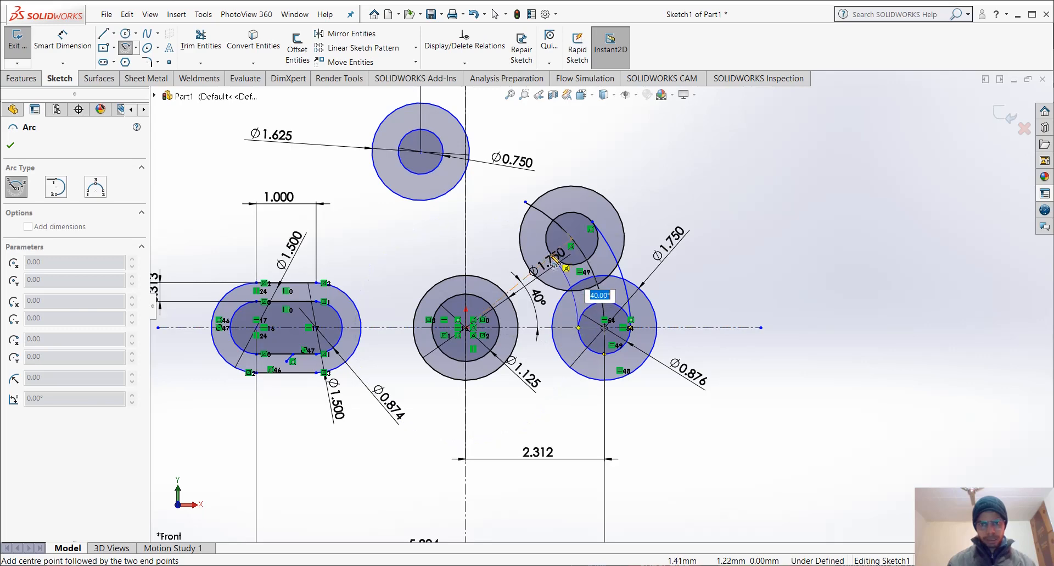
pyautogui.click(552, 250)
pyautogui.press('Escape')
pyautogui.scroll(-3, 604, 296)
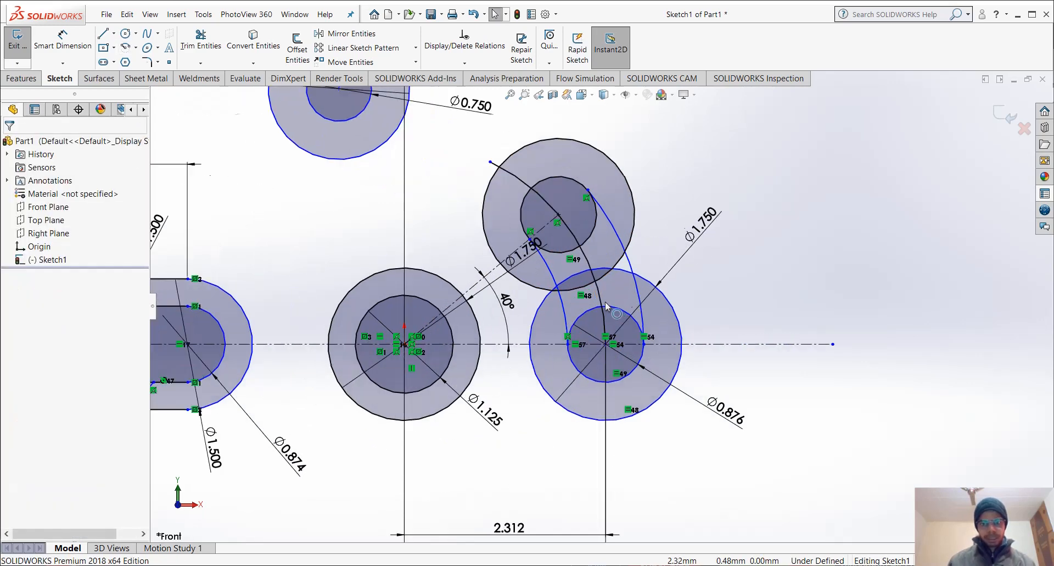
# Sketch a centrepoint arc about the origin from the Ø1.750 circle's outermost point to the far side of the upper-right outer circle
pyautogui.scroll(2, 632, 318)
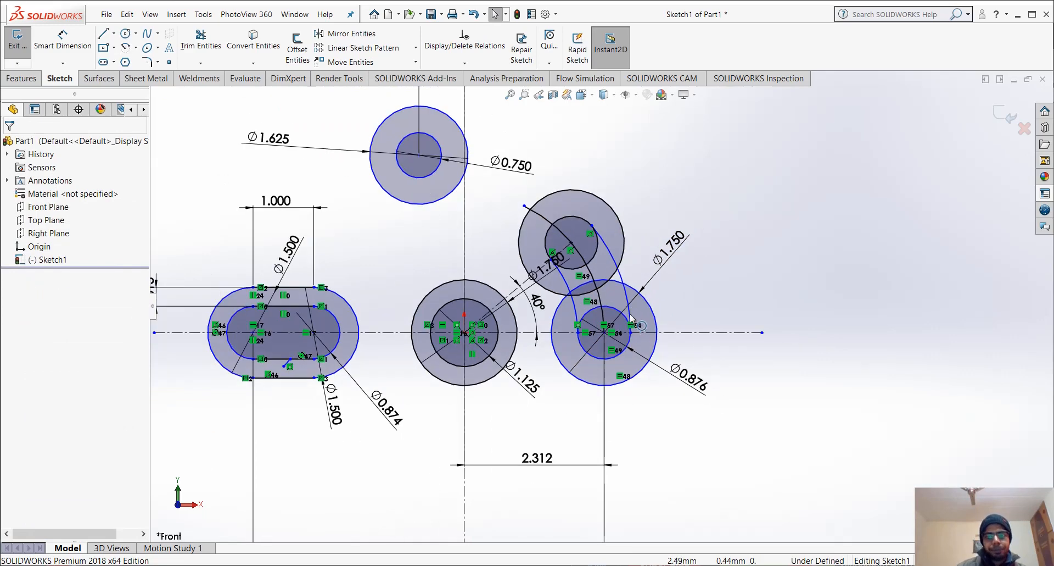
pyautogui.click(125, 47)
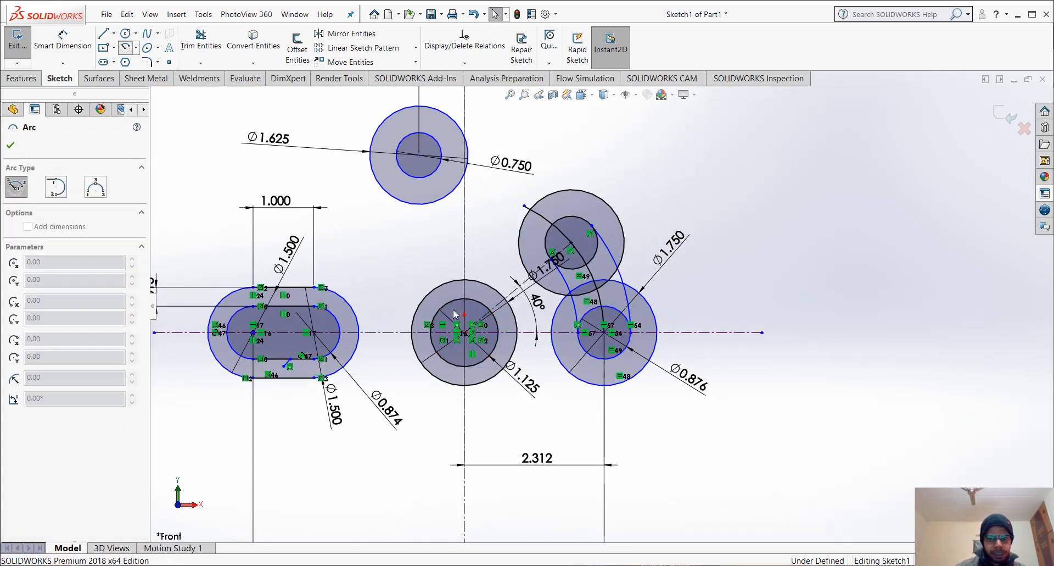
pyautogui.click(464, 333)
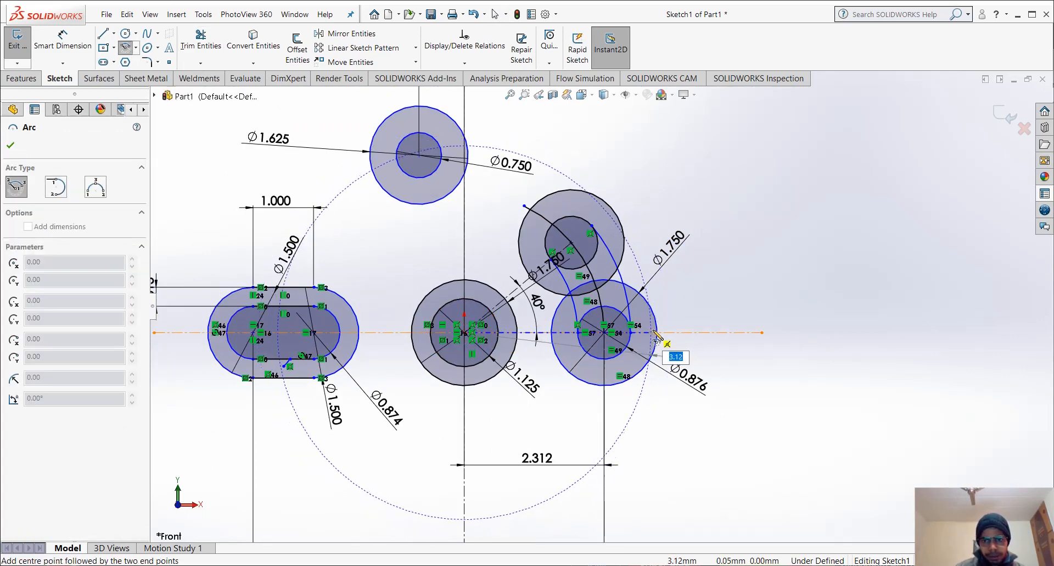
pyautogui.click(700, 332)
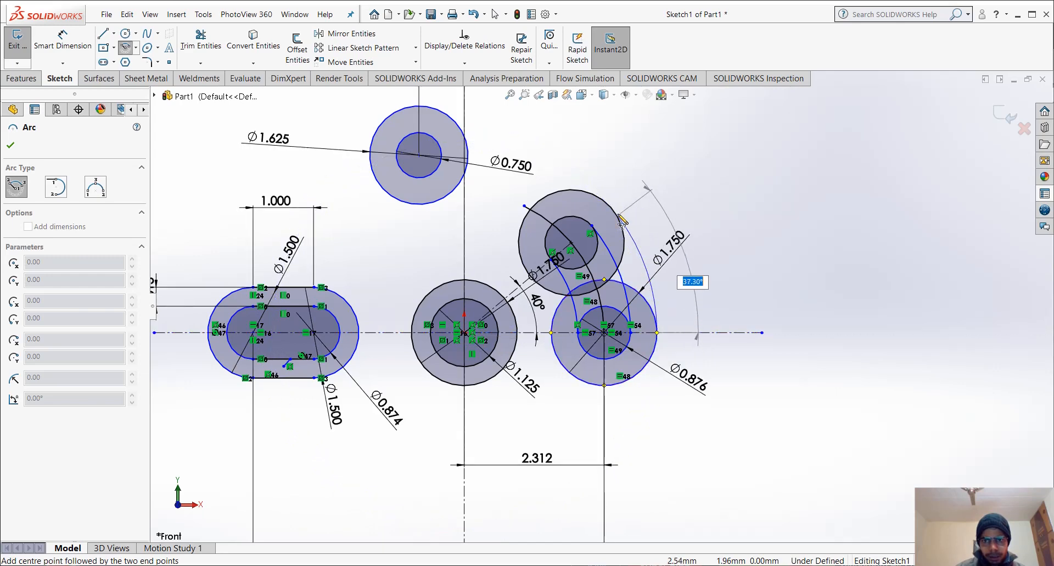
pyautogui.click(614, 211)
pyautogui.press('Escape')
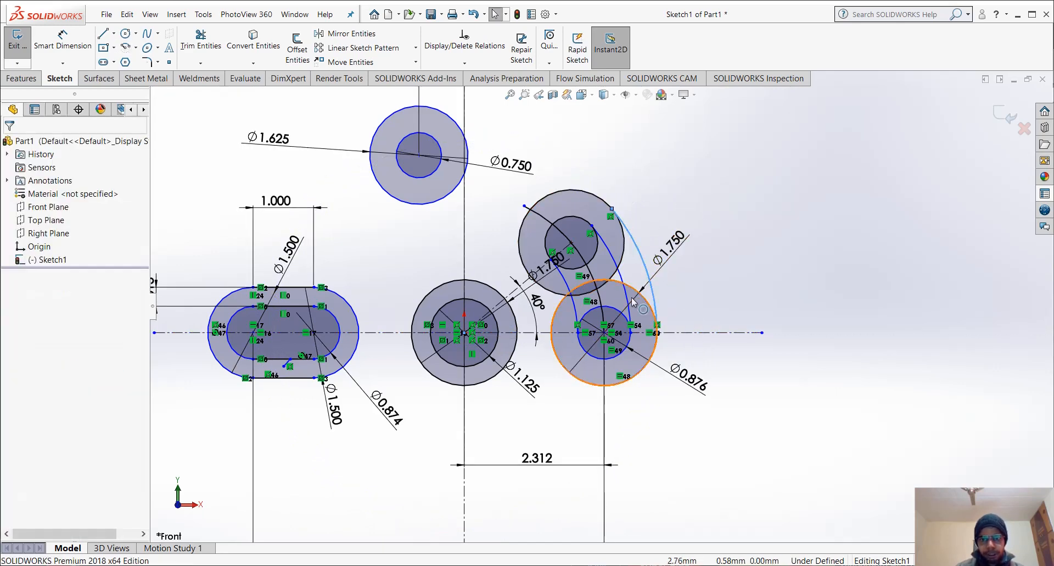
# Merge the free upper end of the middle arc with the centre point of the upper-right concentric pair
pyautogui.scroll(2, 668, 293)
pyautogui.scroll(-1, 669, 296)
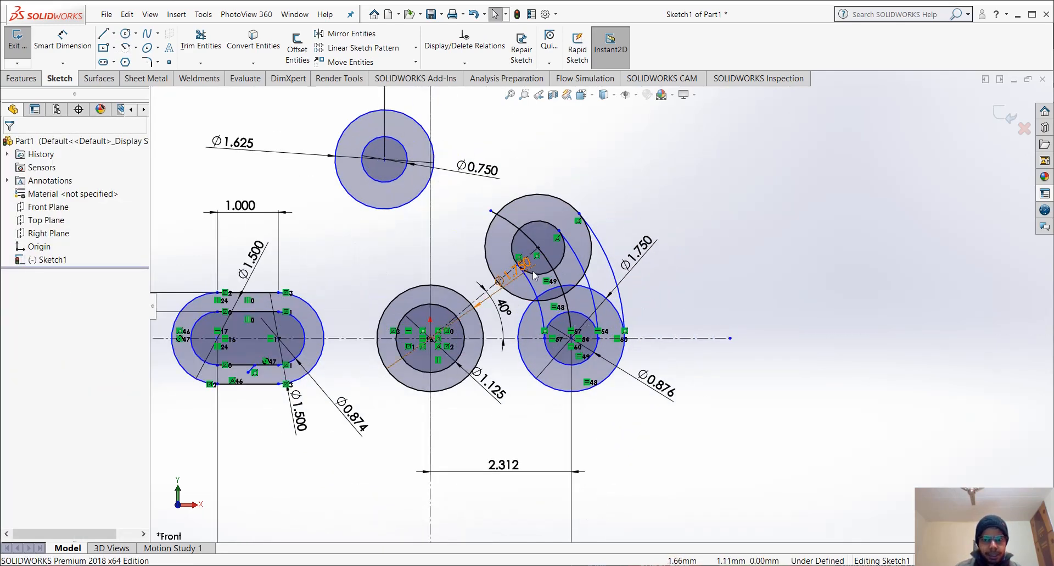
pyautogui.scroll(-2, 536, 266)
pyautogui.scroll(2, 552, 275)
pyautogui.scroll(-2, 537, 253)
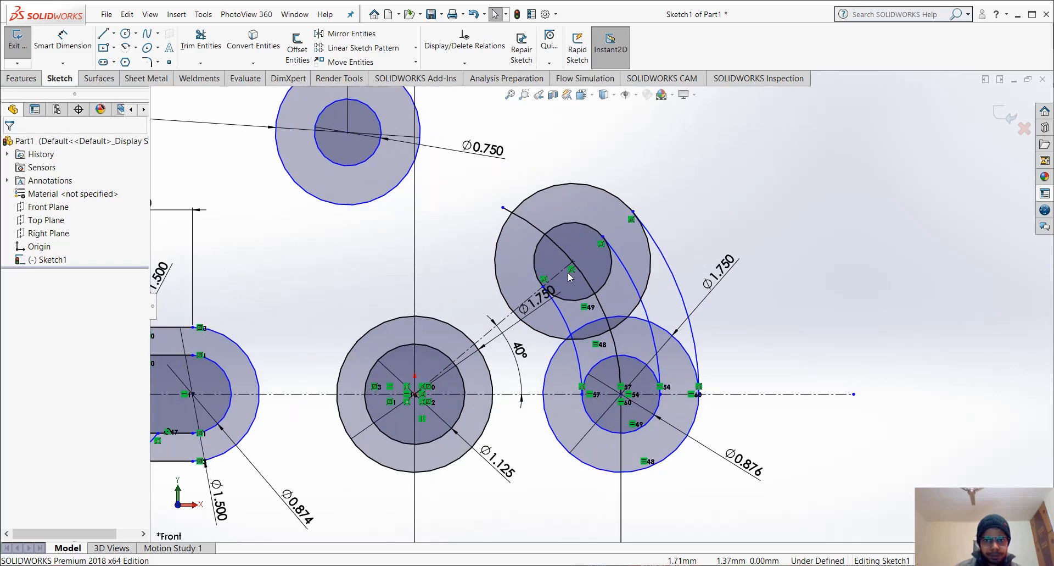
pyautogui.click(503, 208)
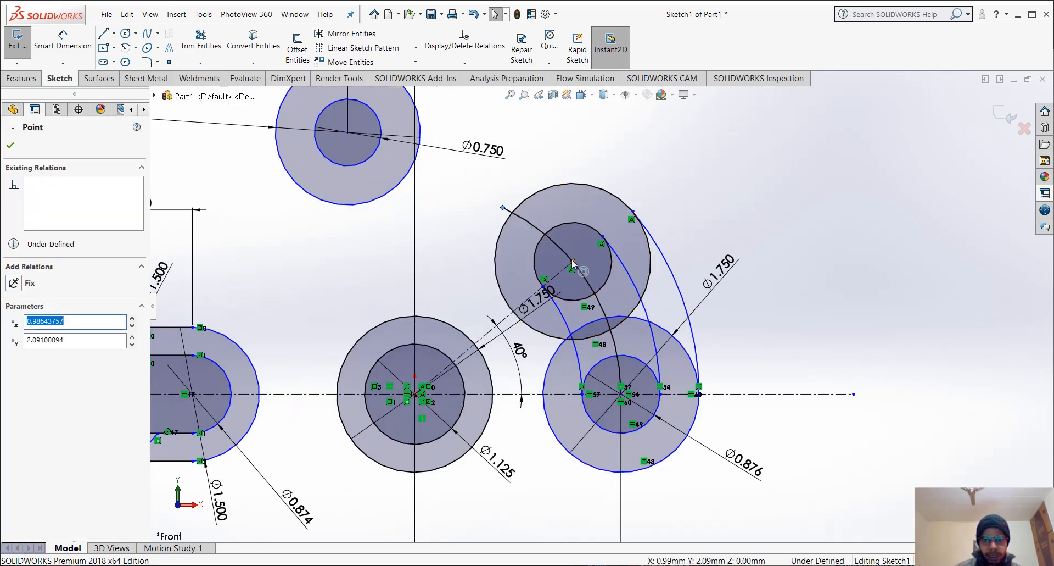
pyautogui.keyDown('ctrl'); pyautogui.click(573, 261); pyautogui.keyUp('ctrl')
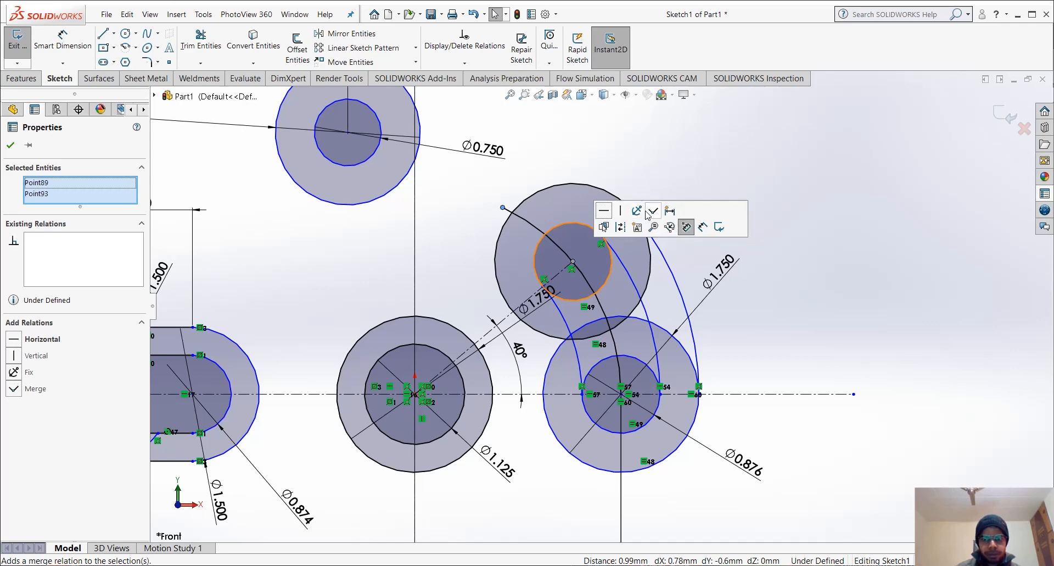
pyautogui.click(644, 213)
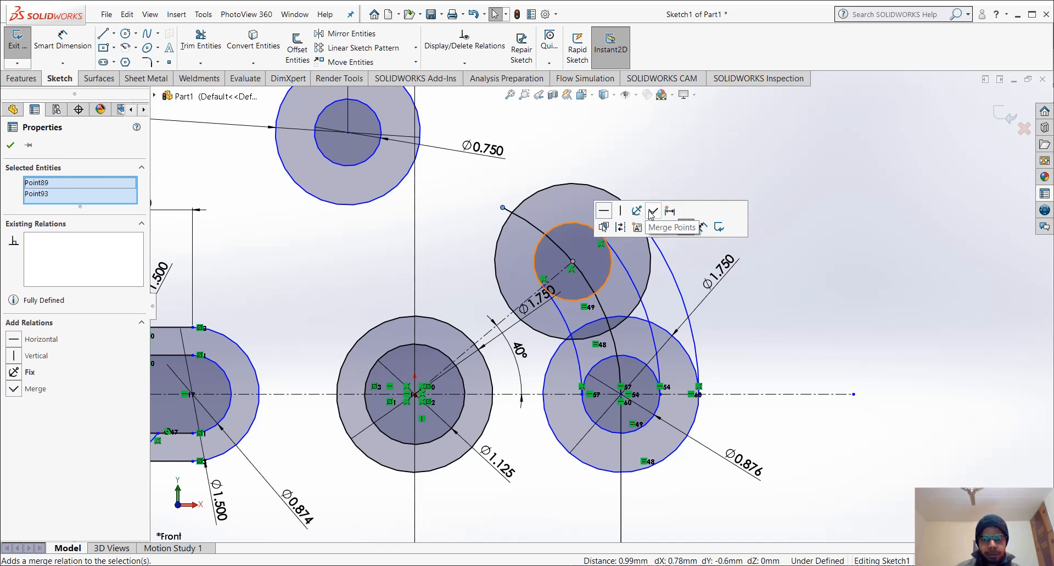
pyautogui.click(724, 196)
pyautogui.scroll(3, 599, 306)
pyautogui.scroll(2, 609, 321)
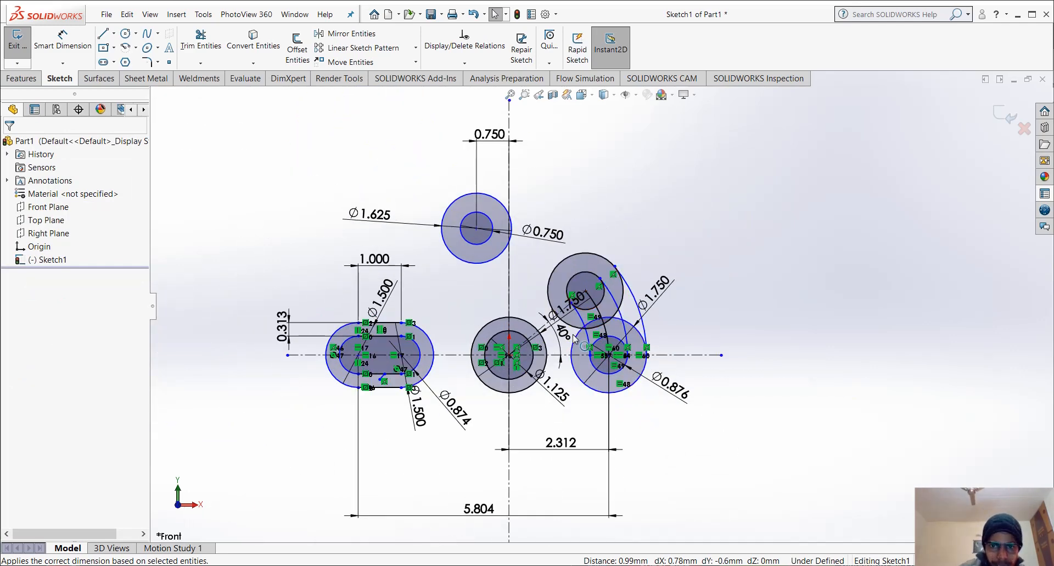
pyautogui.scroll(-3, 583, 316)
pyautogui.scroll(2, 582, 340)
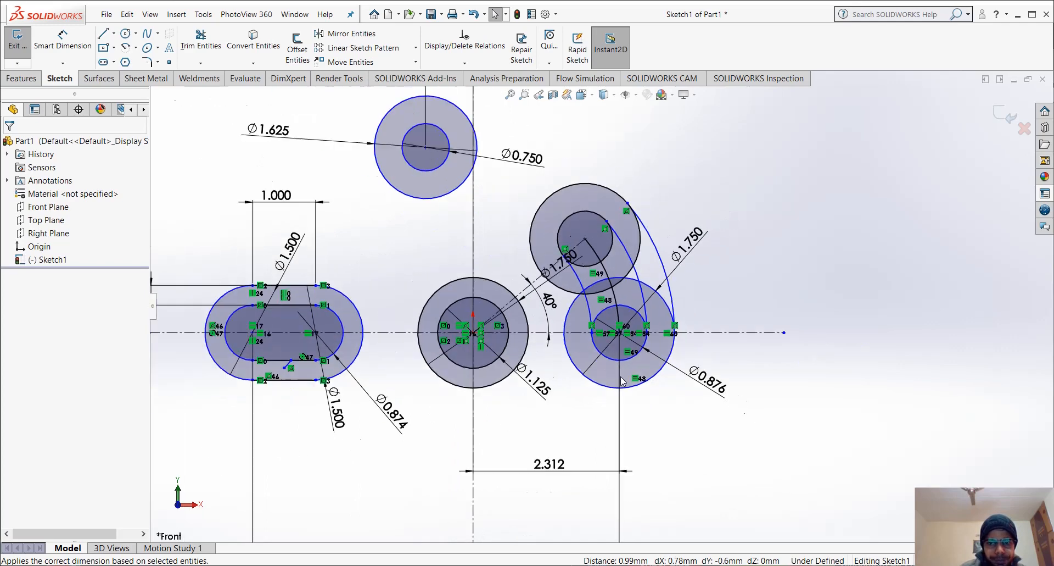
pyautogui.scroll(1, 622, 351)
pyautogui.scroll(-3, 620, 324)
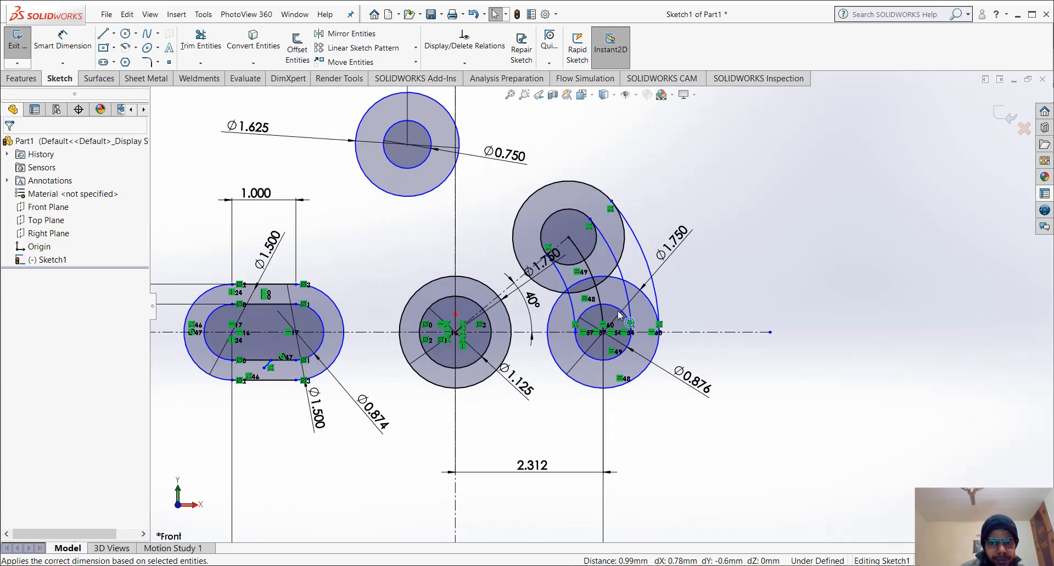
pyautogui.scroll(2, 620, 321)
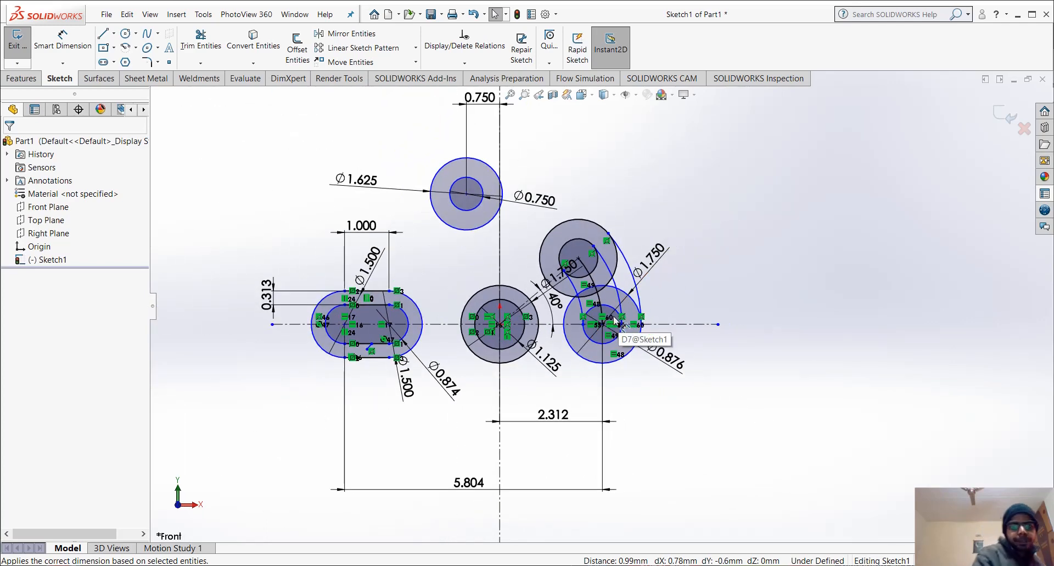
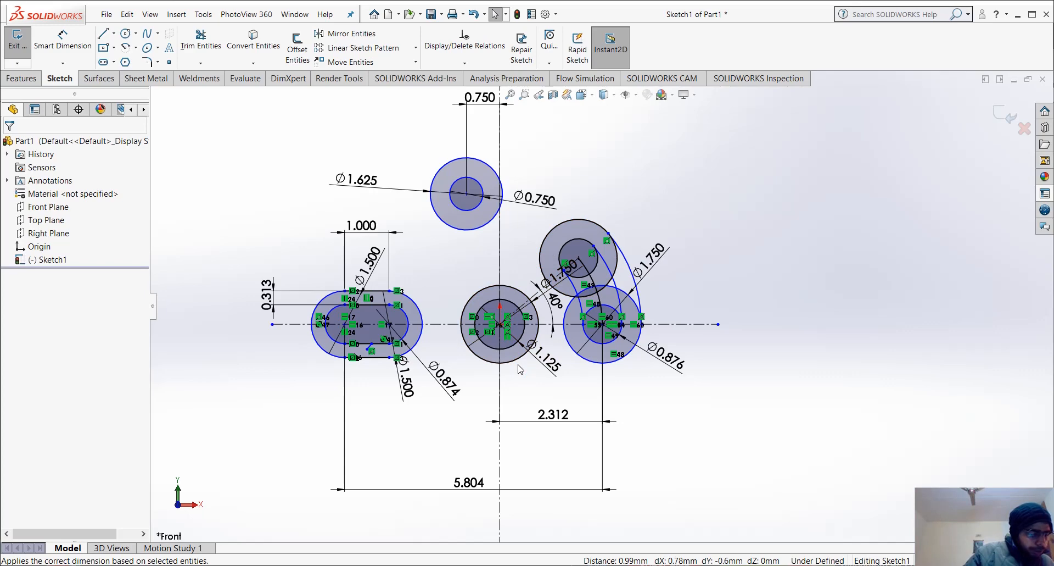
# Sketch a circle in the empty area above the upper-right concentric pair with a diameter of .625*2
pyautogui.click(125, 33)
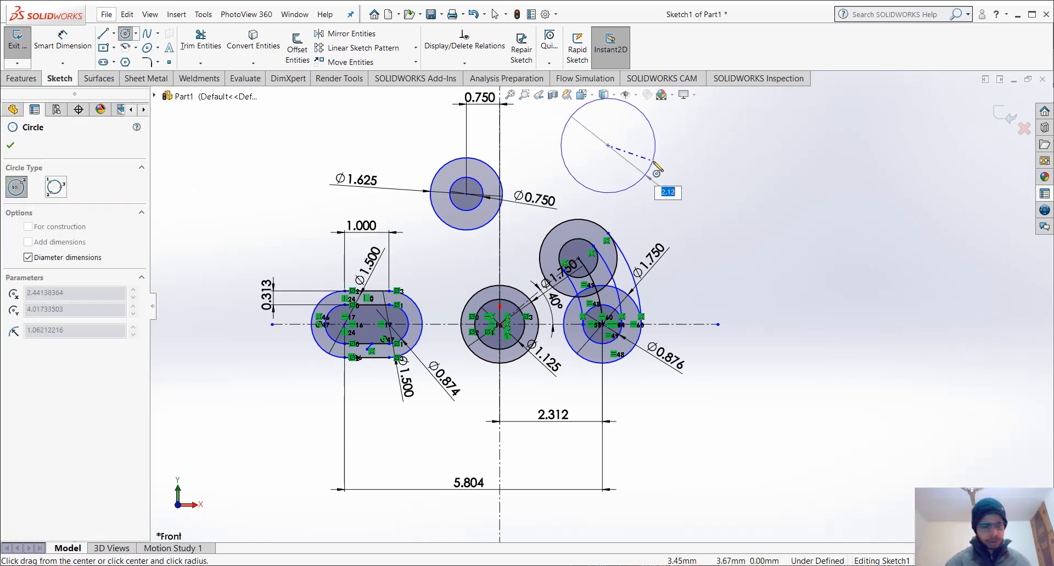
pyautogui.press('Escape')
pyautogui.click(125, 33)
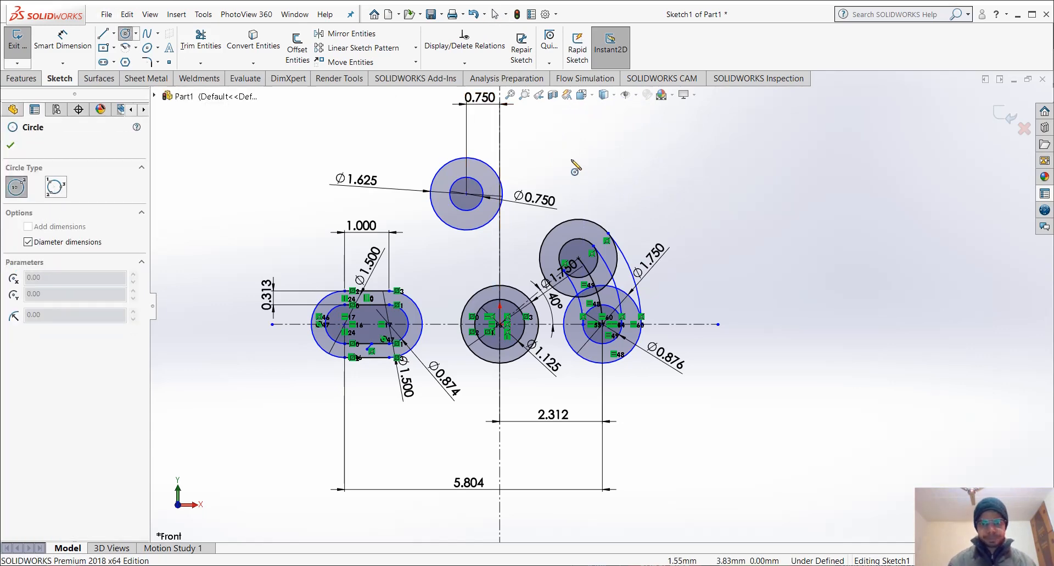
pyautogui.click(563, 150)
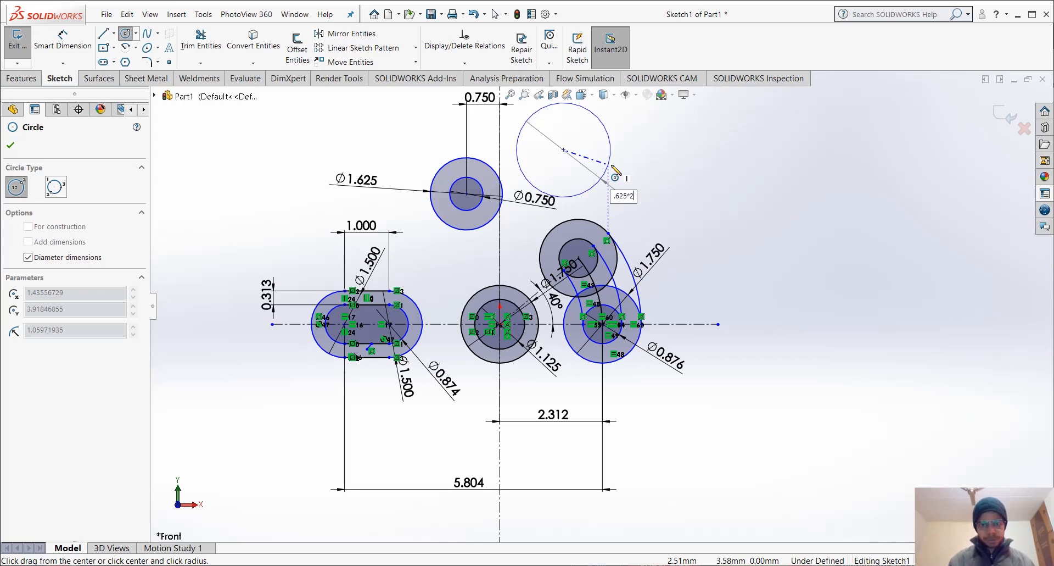
pyautogui.press('Return')
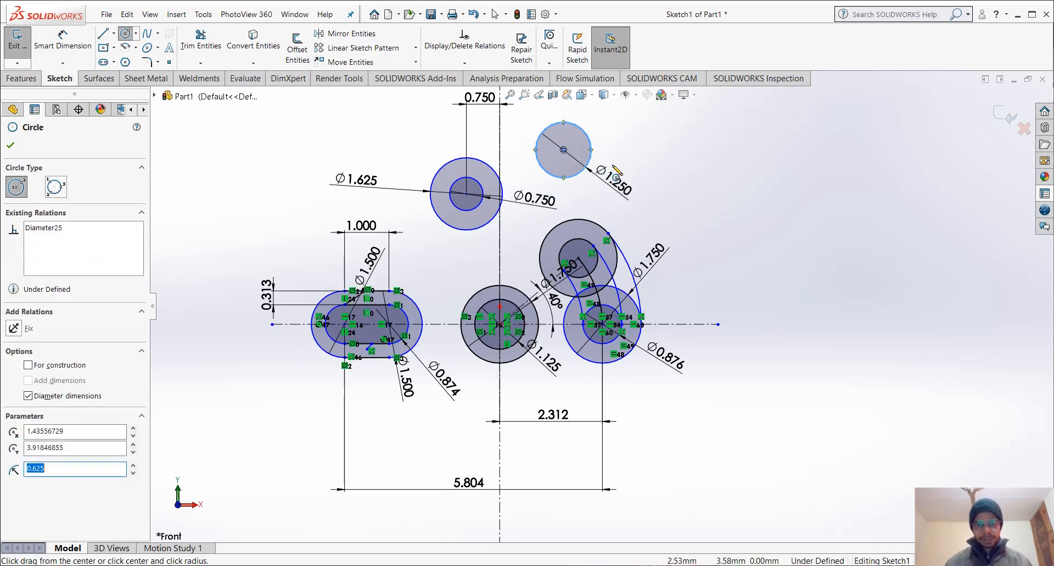
pyautogui.press('Escape')
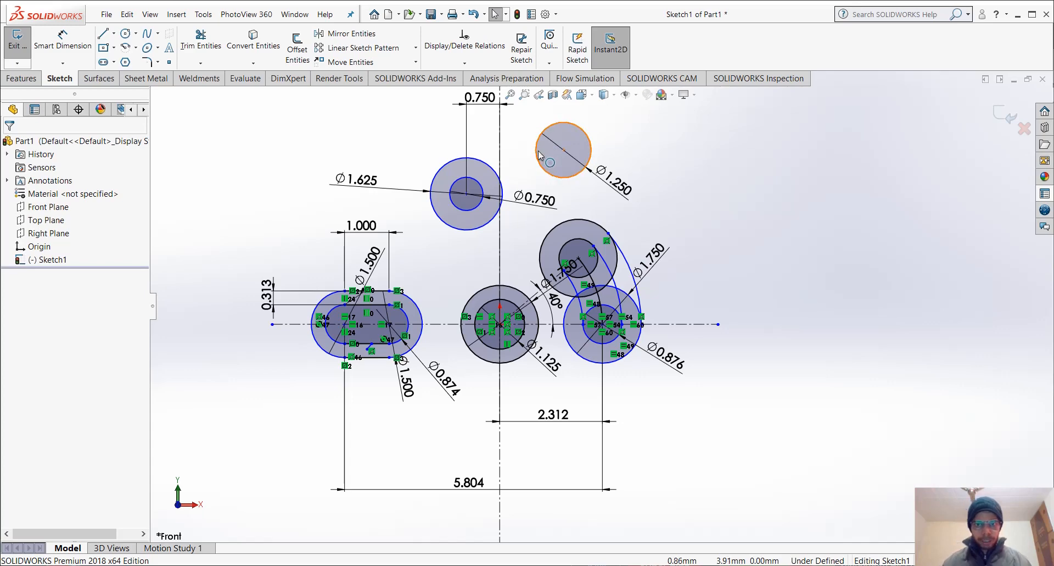
# Make the new Ø1.250 circle tangent to both the Ø1.625 circle and the outer circle of the upper-right pair
pyautogui.click(539, 156)
pyautogui.keyDown('ctrl'); pyautogui.click(499, 181); pyautogui.keyUp('ctrl')
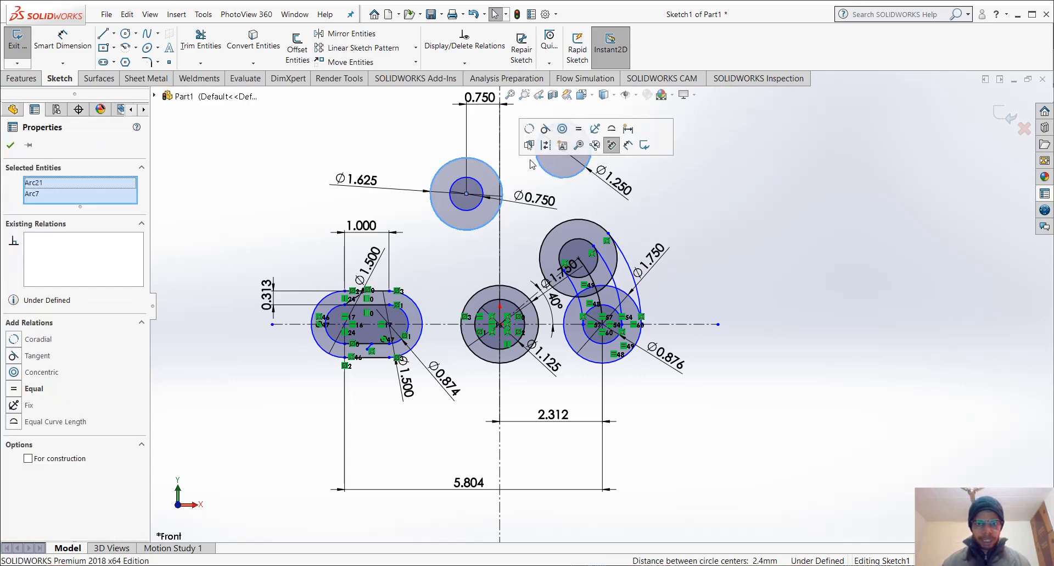
pyautogui.click(545, 130)
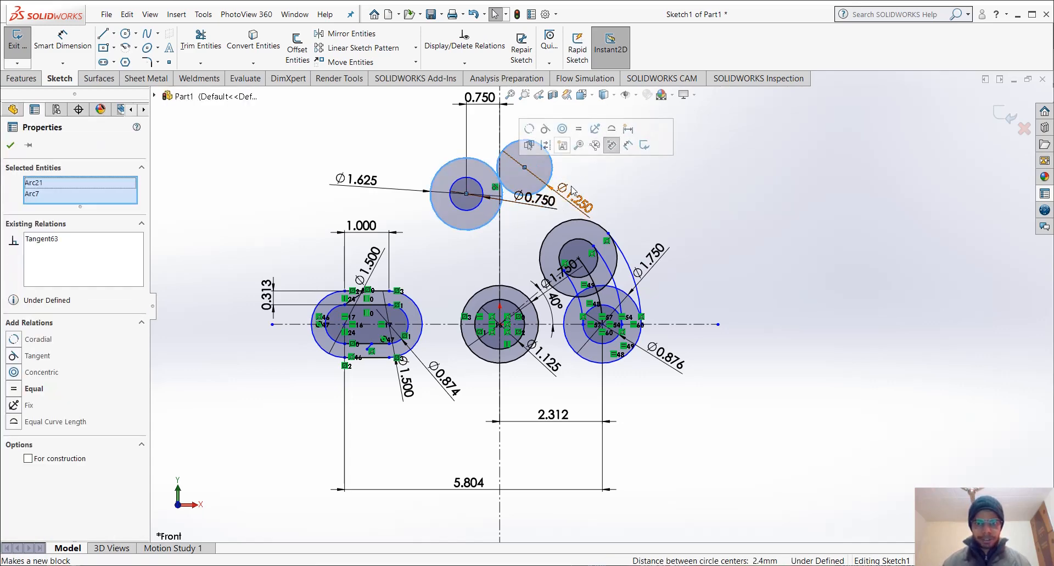
pyautogui.click(574, 225)
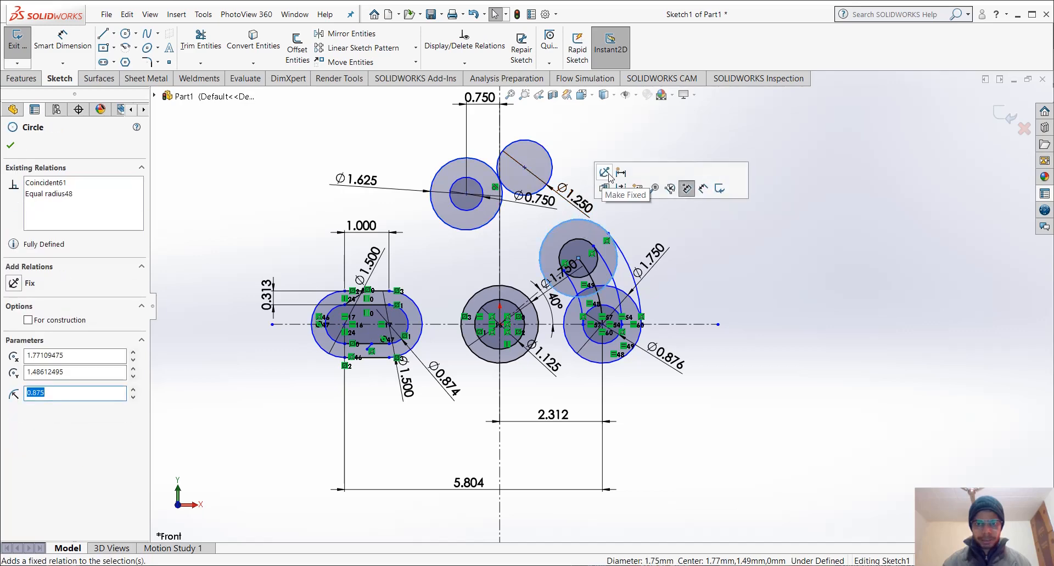
pyautogui.keyDown('ctrl'); pyautogui.click(551, 175); pyautogui.keyUp('ctrl')
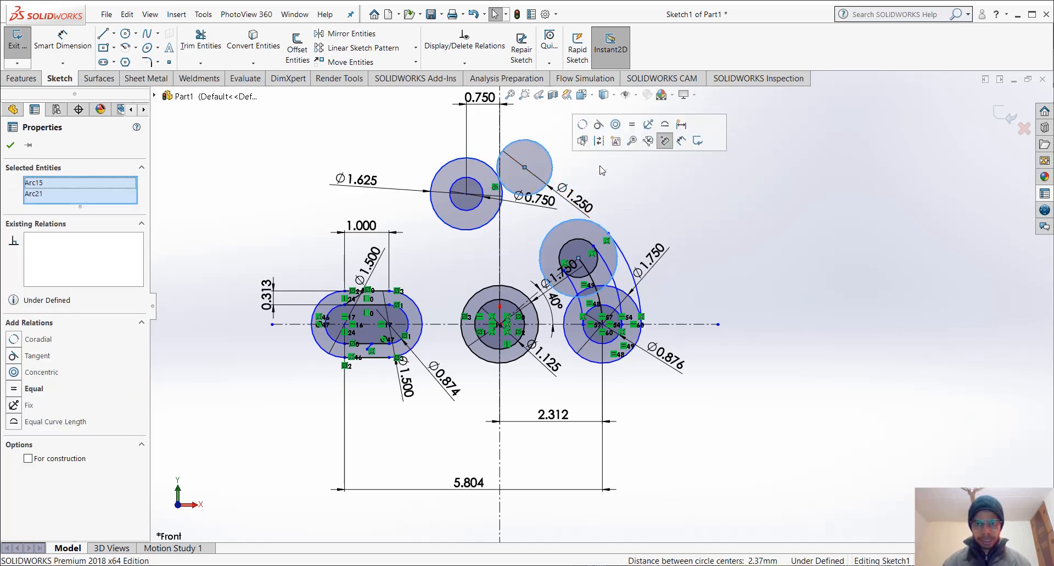
pyautogui.click(599, 125)
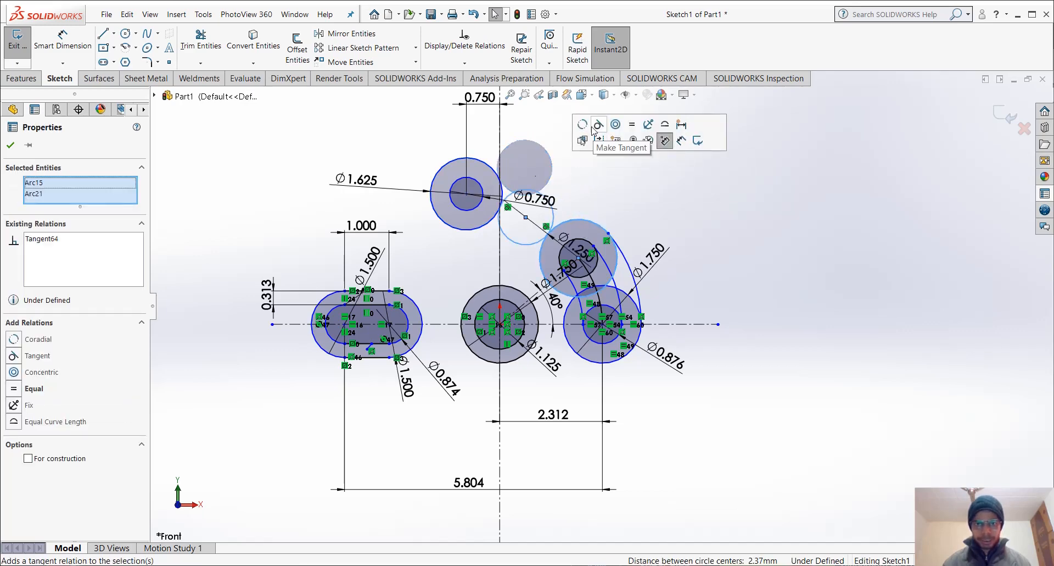
pyautogui.click(633, 180)
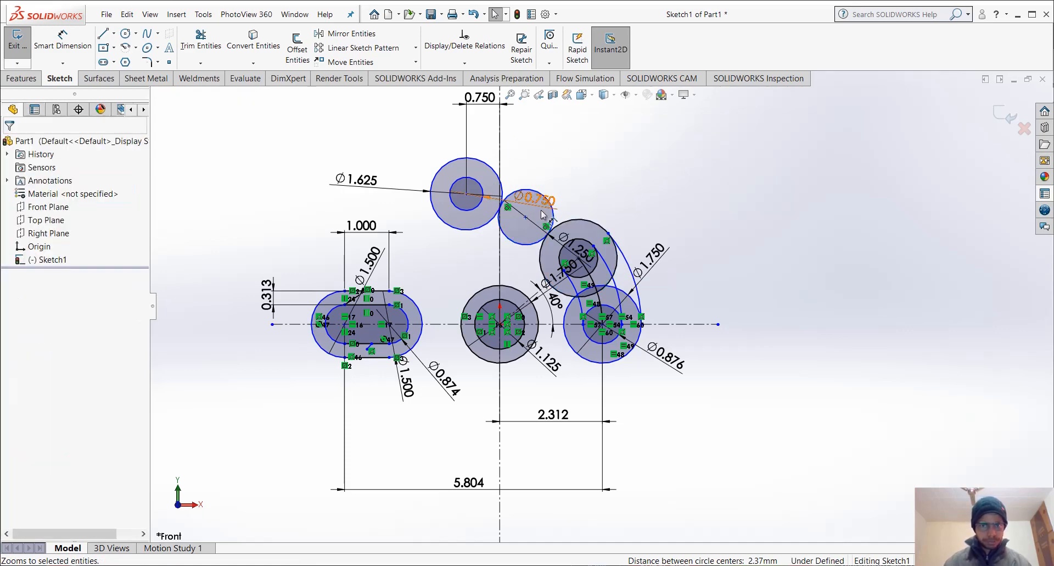
# Try to add another diameter dimension to the tangent Ø1.250 circle, placed clear of the upper circles
pyautogui.click(71, 44)
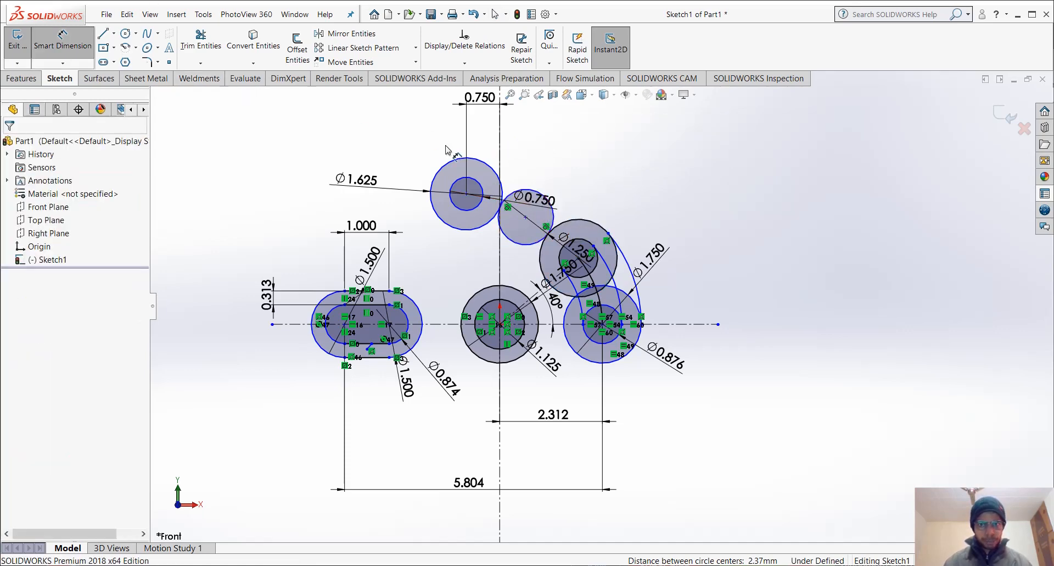
pyautogui.click(525, 244)
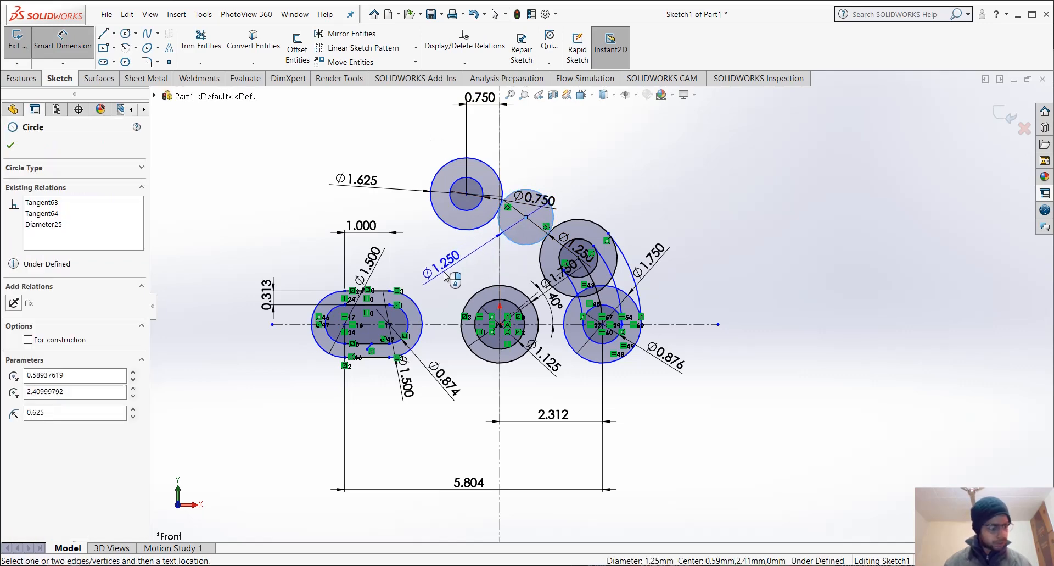
pyautogui.click(634, 172)
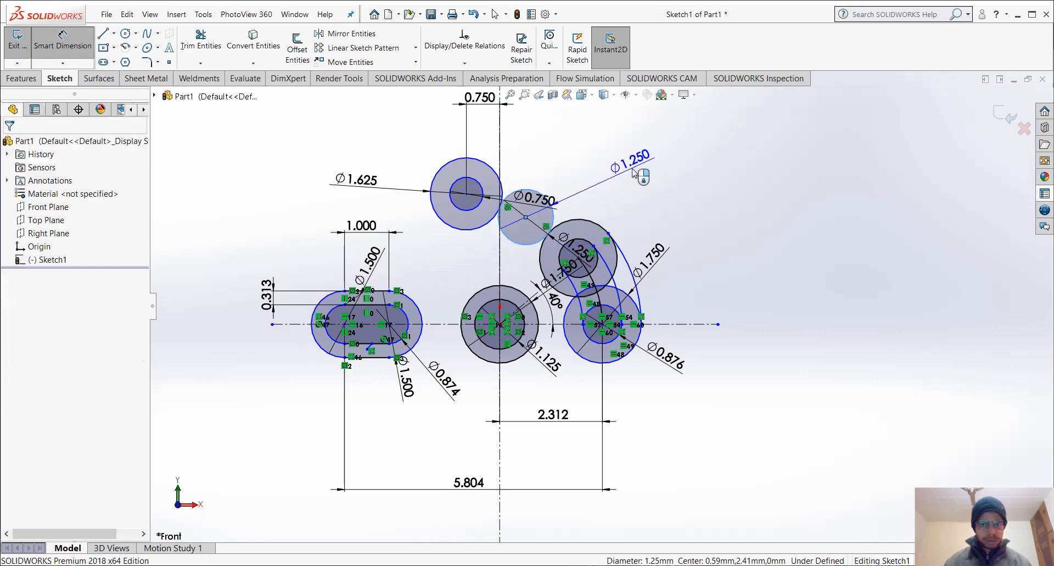
pyautogui.click(623, 230)
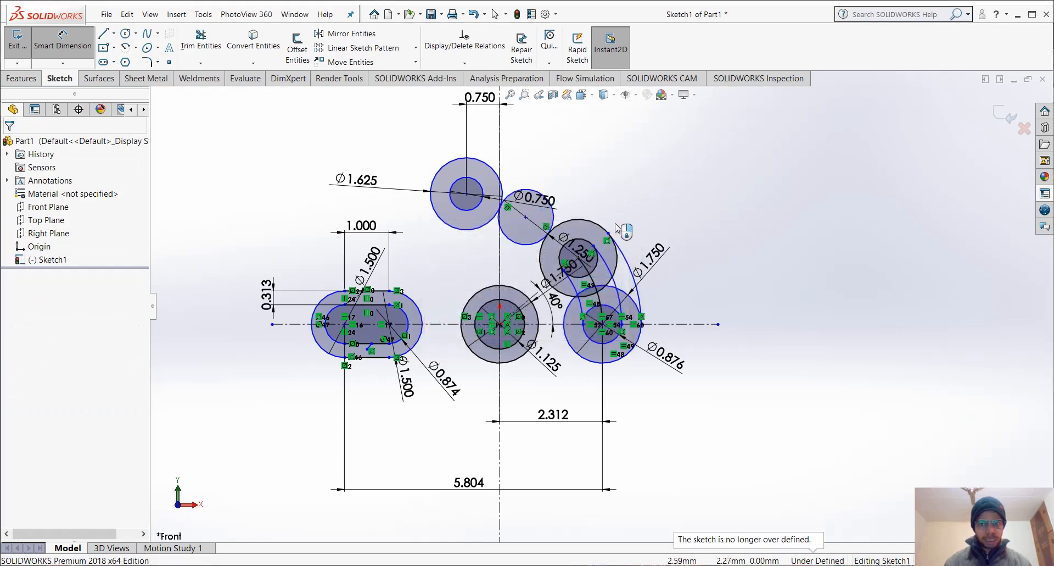
pyautogui.scroll(-5, 565, 220)
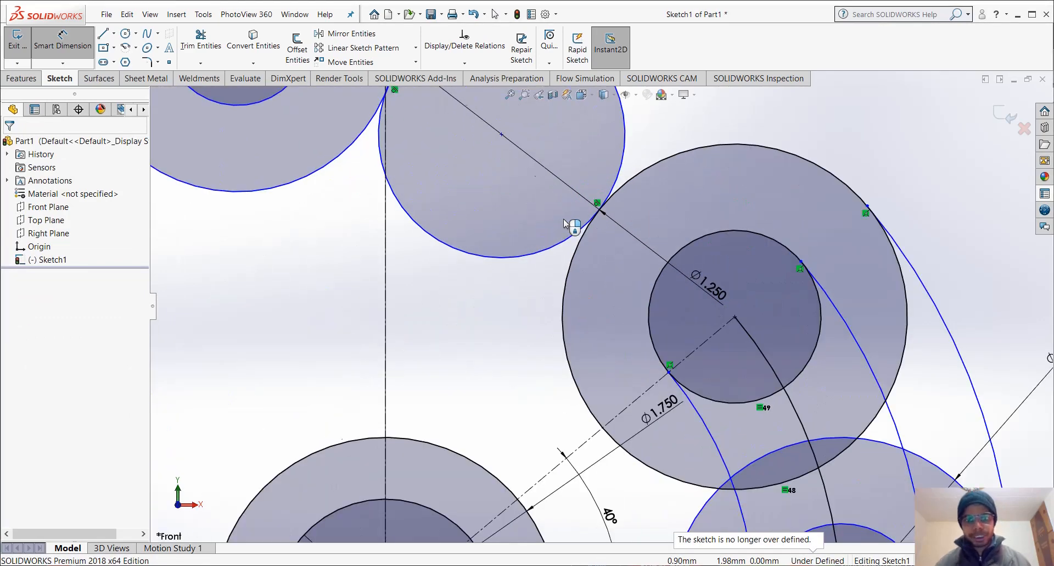
pyautogui.scroll(3, 560, 225)
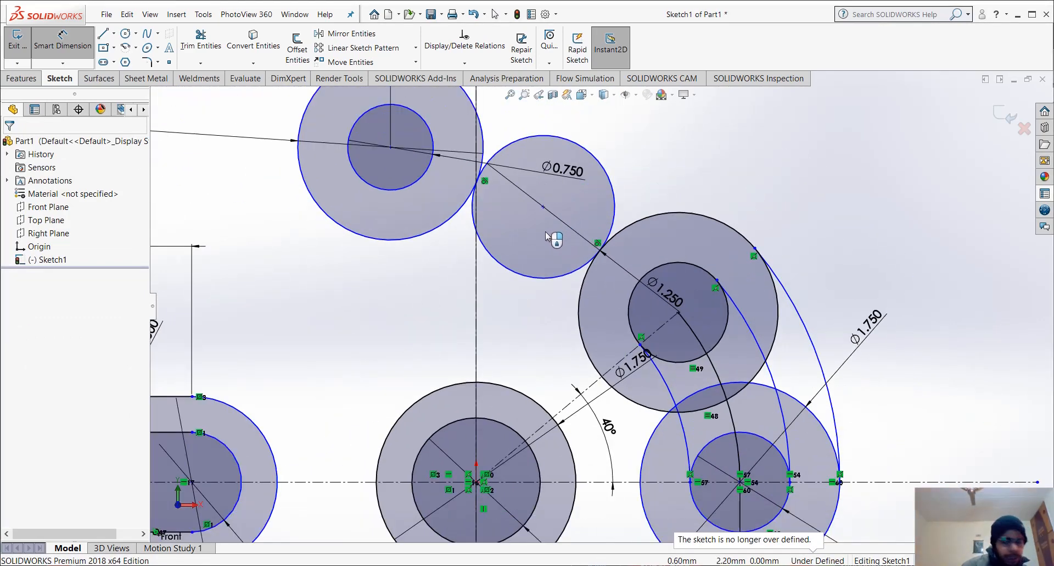
pyautogui.scroll(3, 549, 229)
pyautogui.scroll(5, 566, 327)
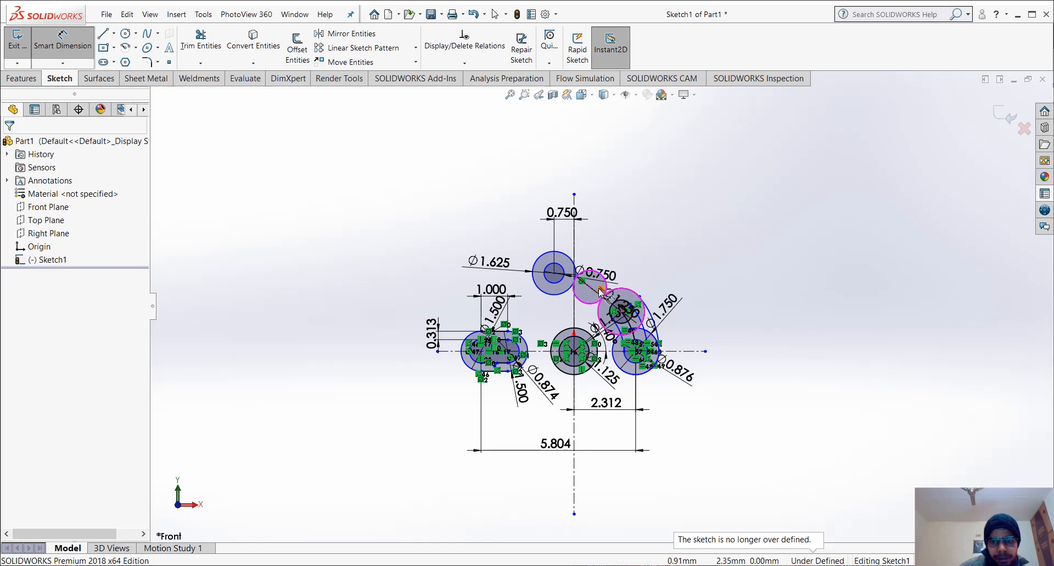
pyautogui.scroll(-2, 598, 297)
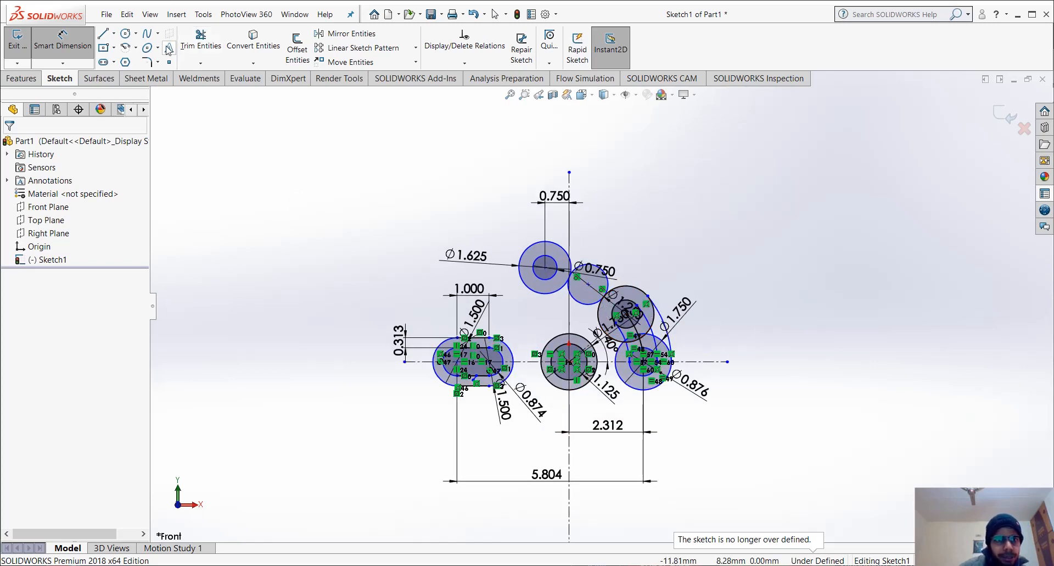
# Sketch a circle about 1.9 in diameter in the empty area below and to the right of the right-hand concentric pair
pyautogui.click(125, 33)
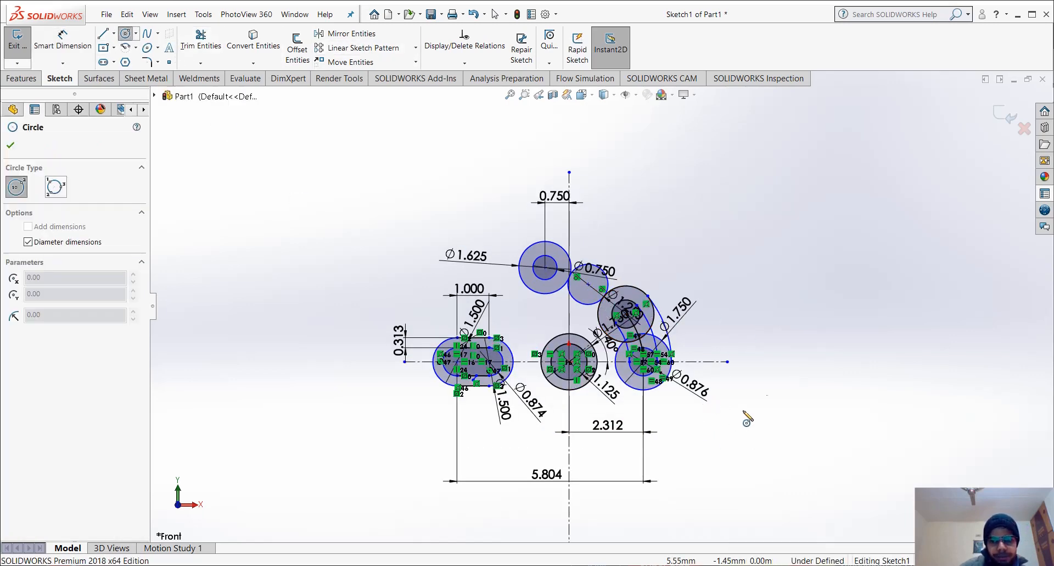
pyautogui.click(747, 442)
pyautogui.click(768, 463)
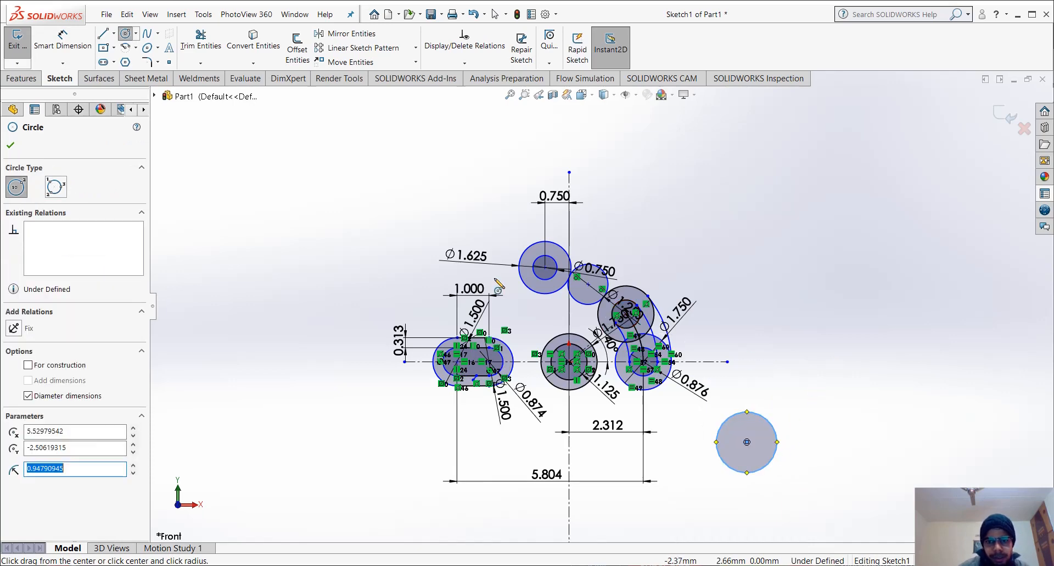
pyautogui.click(608, 283)
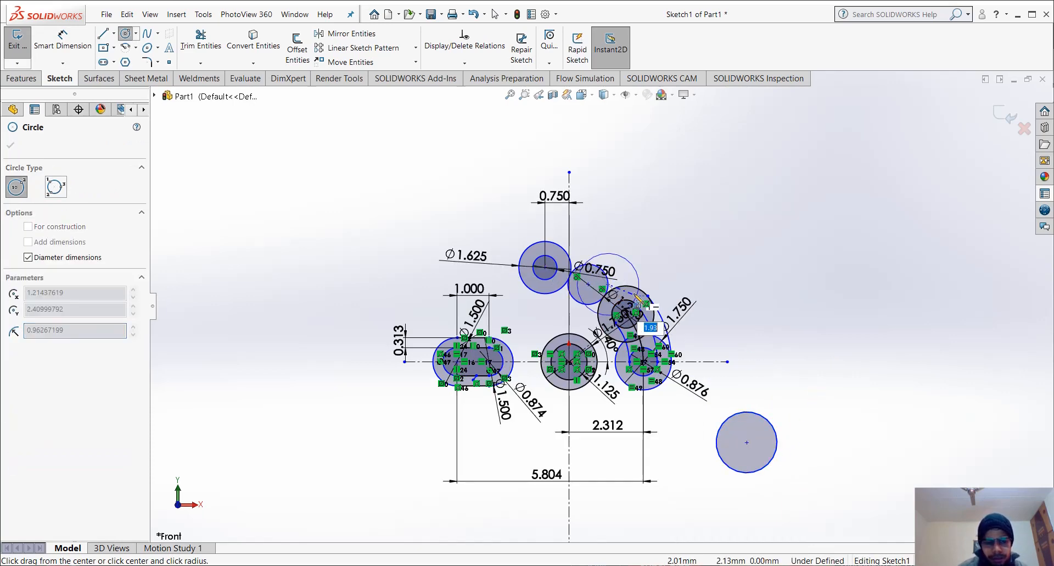
pyautogui.press('Escape')
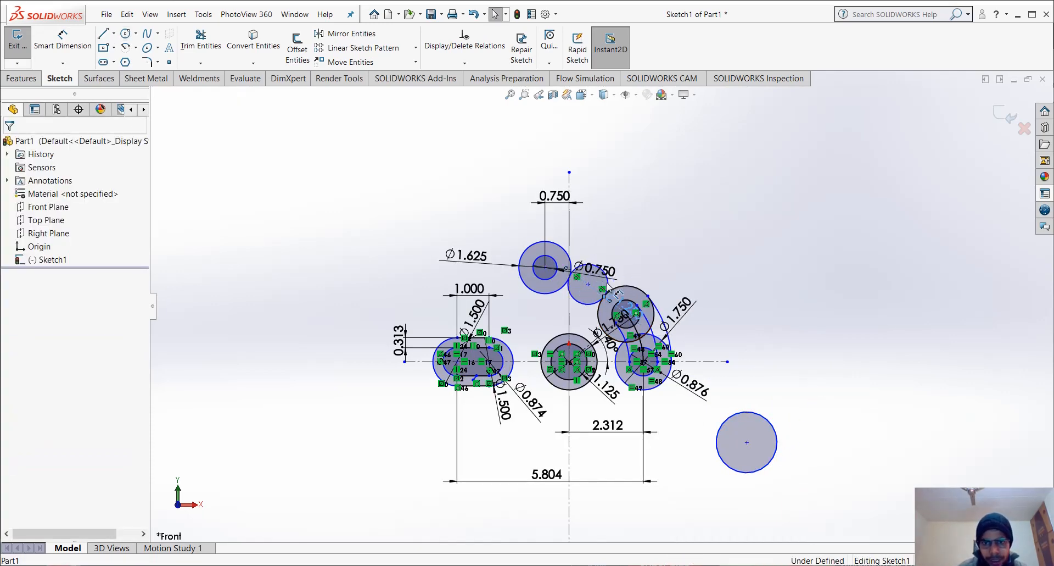
# Make the new lower-right circle equal in radius to the Ø1.250 tangent circle between the upper bosses
pyautogui.scroll(-3, 599, 286)
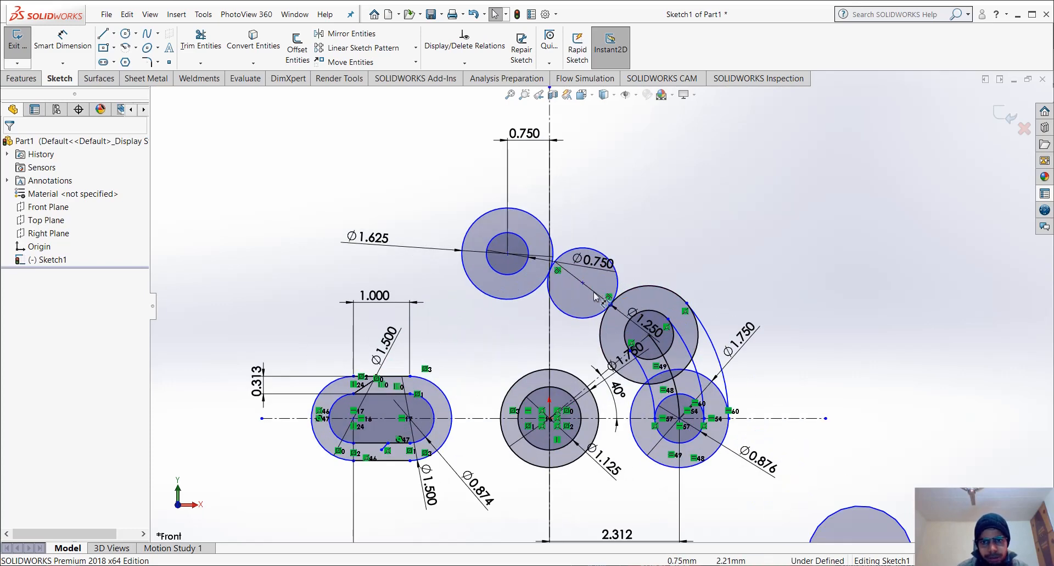
pyautogui.click(581, 316)
pyautogui.keyDown('ctrl'); pyautogui.click(872, 513); pyautogui.keyUp('ctrl')
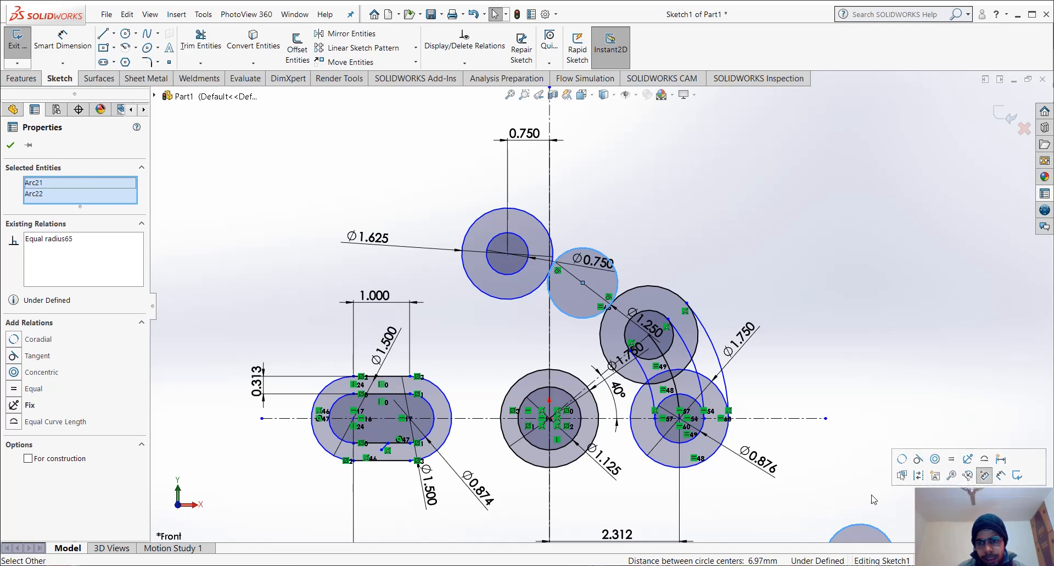
pyautogui.scroll(2, 865, 489)
pyautogui.click(837, 451)
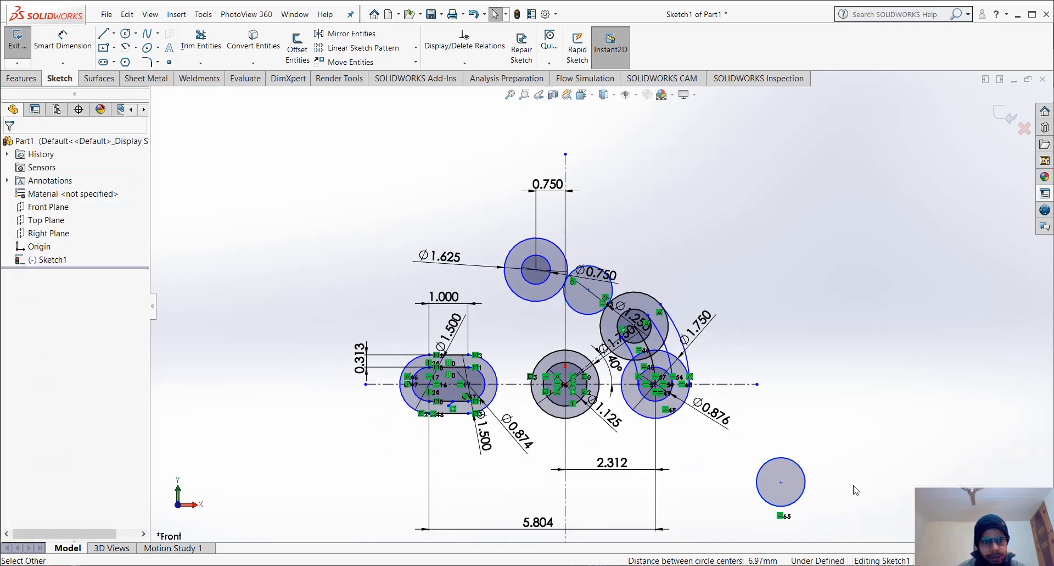
# Make the new lower-right circle tangent to the outer circles of the right-hand pair and the centre pair
pyautogui.click(782, 462)
pyautogui.keyDown('ctrl'); pyautogui.click(653, 419); pyautogui.keyUp('ctrl')
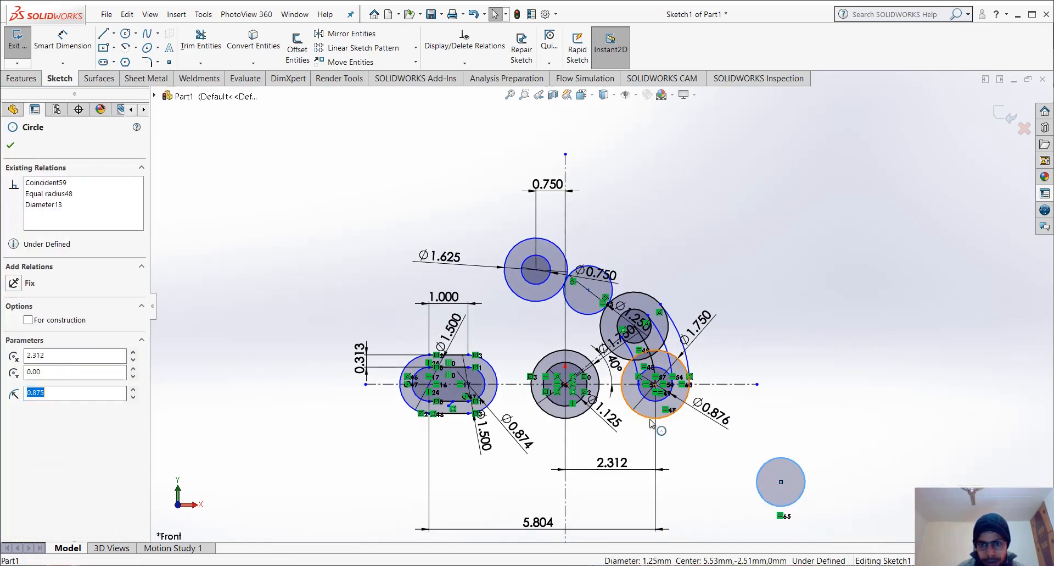
pyautogui.click(698, 371)
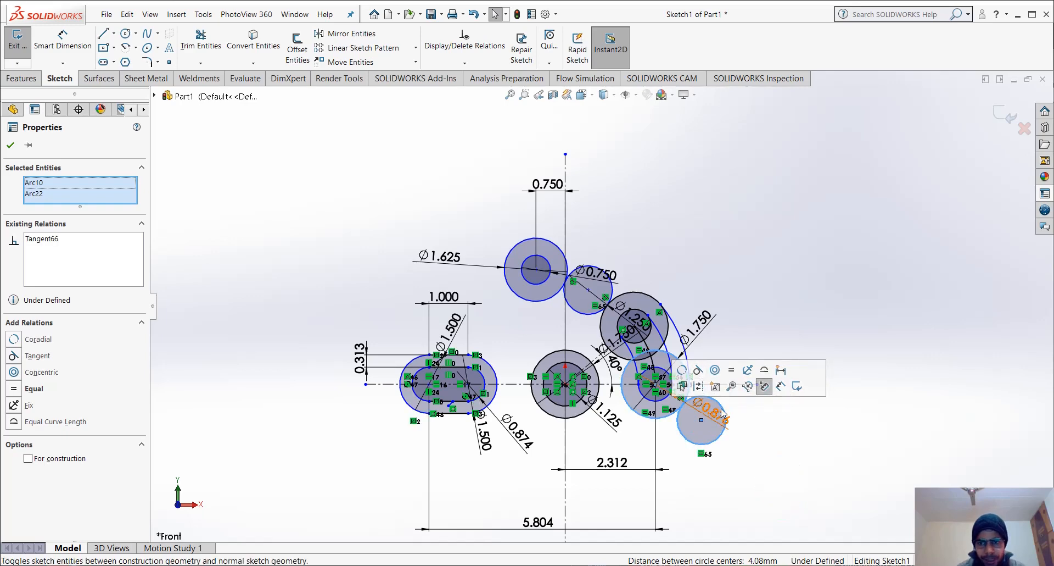
pyautogui.click(688, 447)
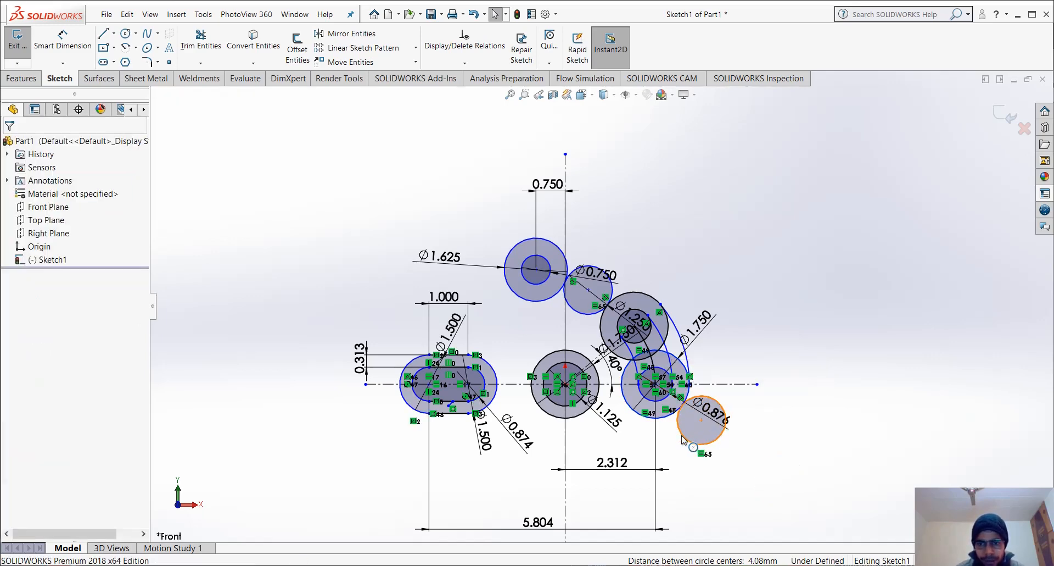
pyautogui.click(581, 417)
pyautogui.keyDown('ctrl'); pyautogui.click(703, 423); pyautogui.keyUp('ctrl')
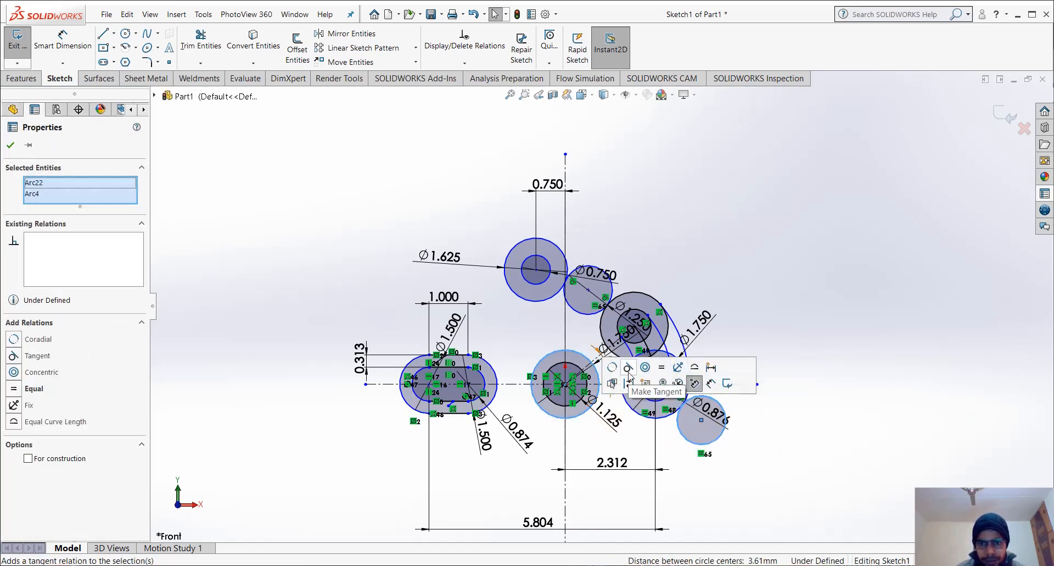
pyautogui.click(670, 382)
pyautogui.click(832, 409)
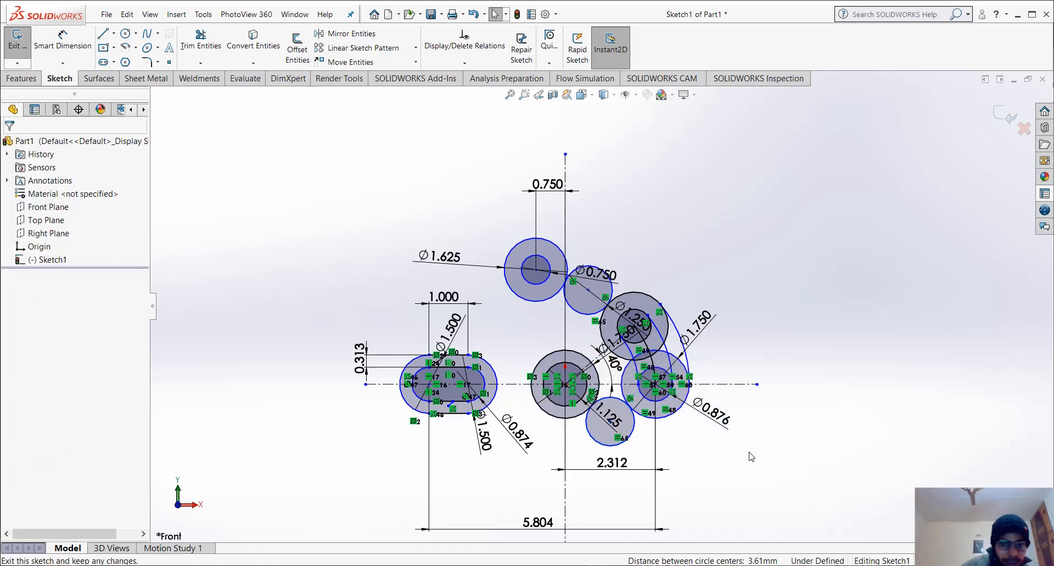
# Sketch a slanted line about 5 long in the empty area below the left slot, ending short of the vertical centreline
pyautogui.scroll(1, 751, 456)
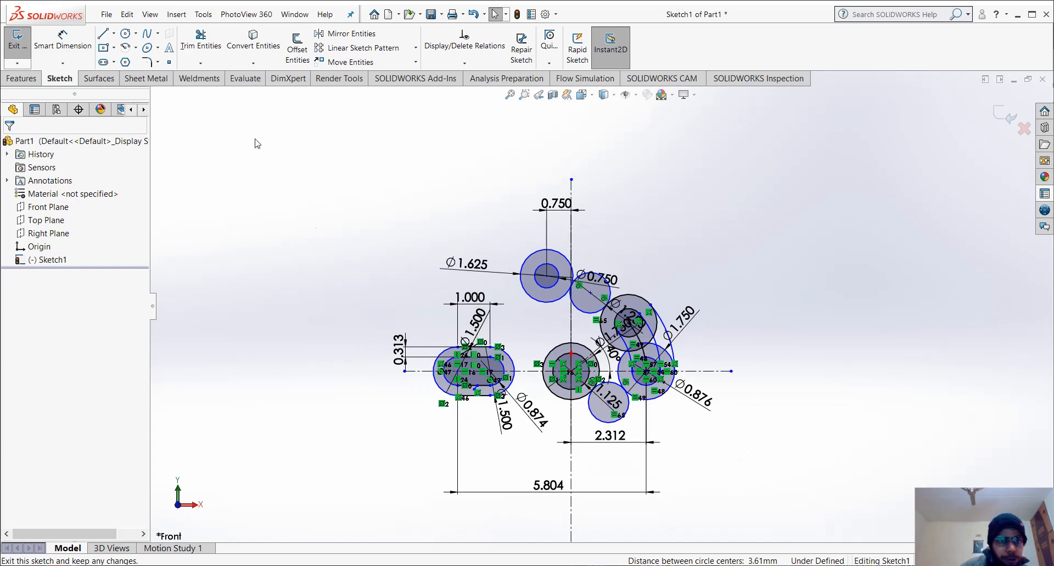
pyautogui.press('l')
pyautogui.click(365, 418)
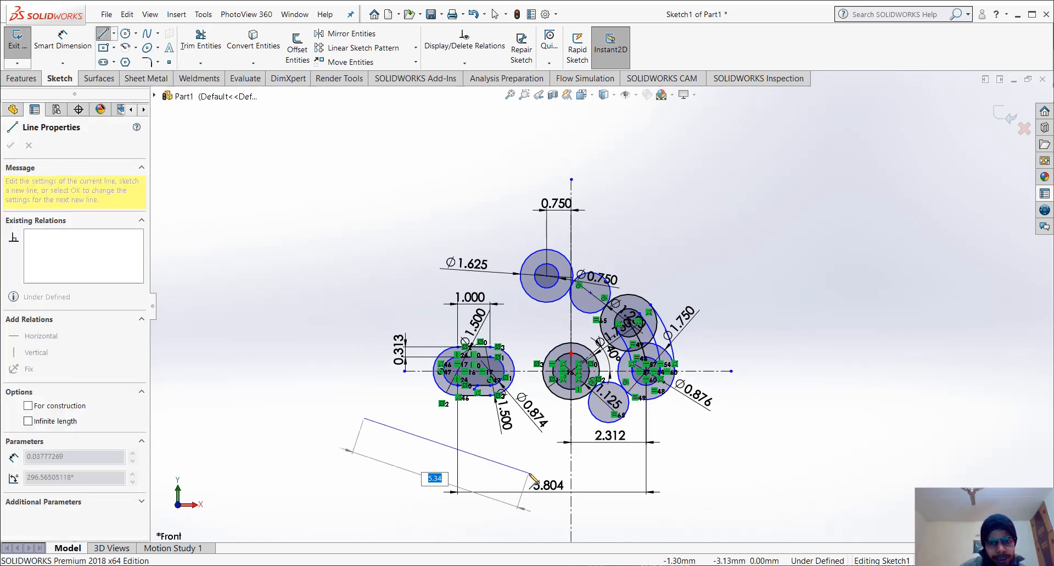
pyautogui.click(522, 468)
pyautogui.press('Escape')
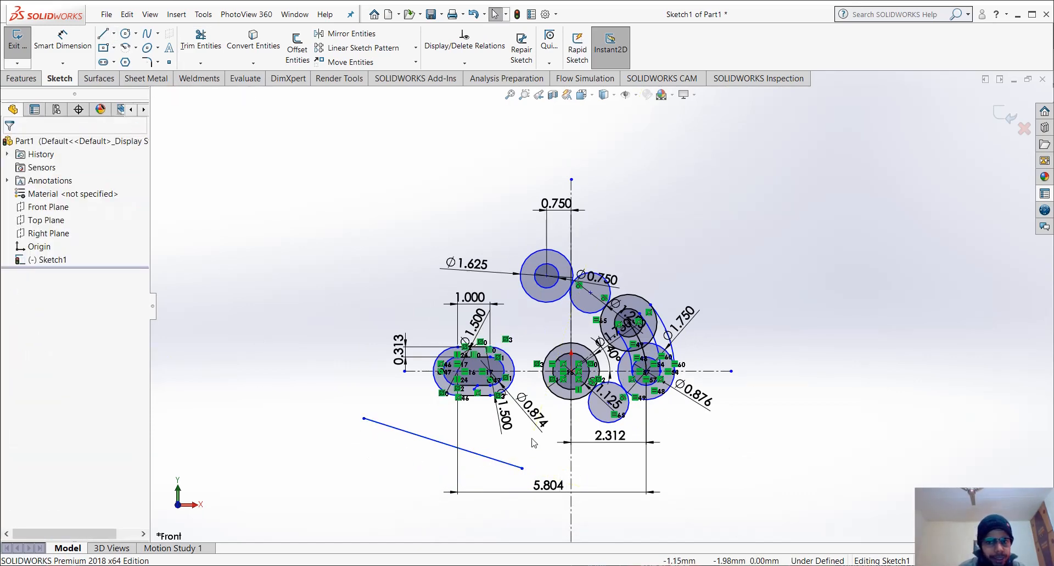
# Make the slanted line tangent to the centre pair's outer circle and its right end coincident with that circle
pyautogui.click(550, 396)
pyautogui.keyDown('ctrl'); pyautogui.click(510, 464); pyautogui.keyUp('ctrl')
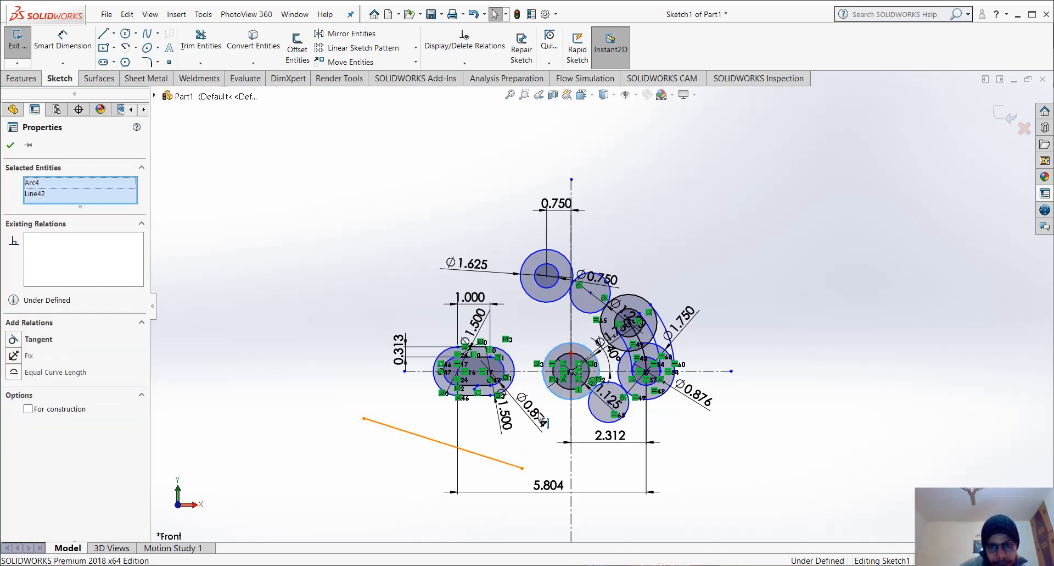
pyautogui.click(40, 341)
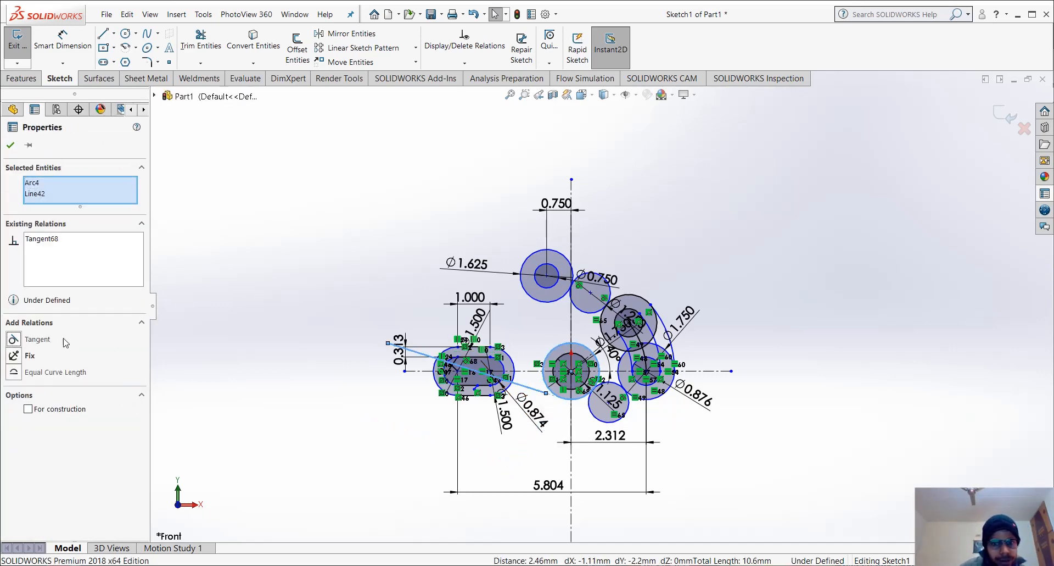
pyautogui.click(257, 328)
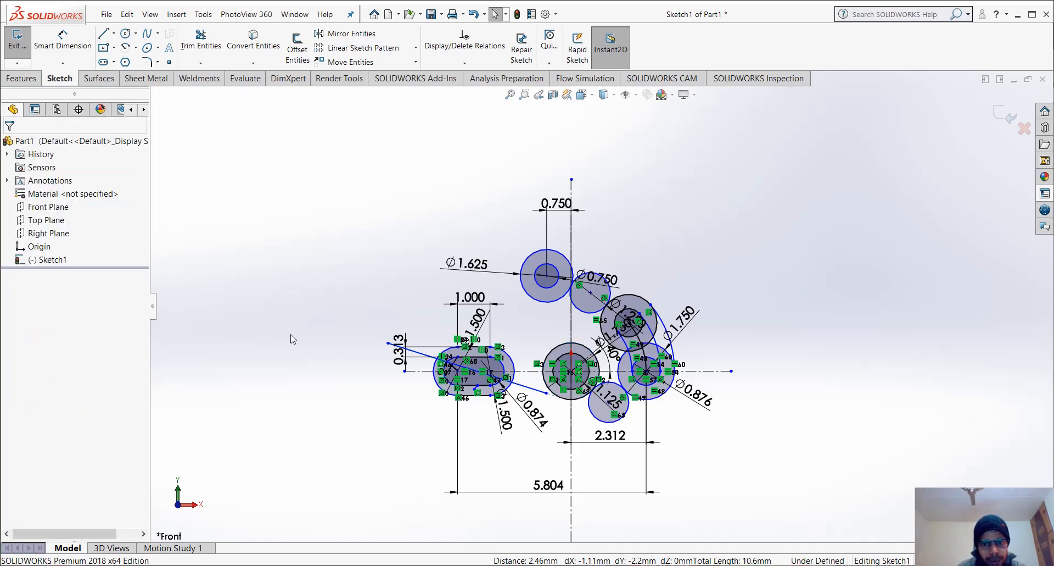
pyautogui.click(547, 394)
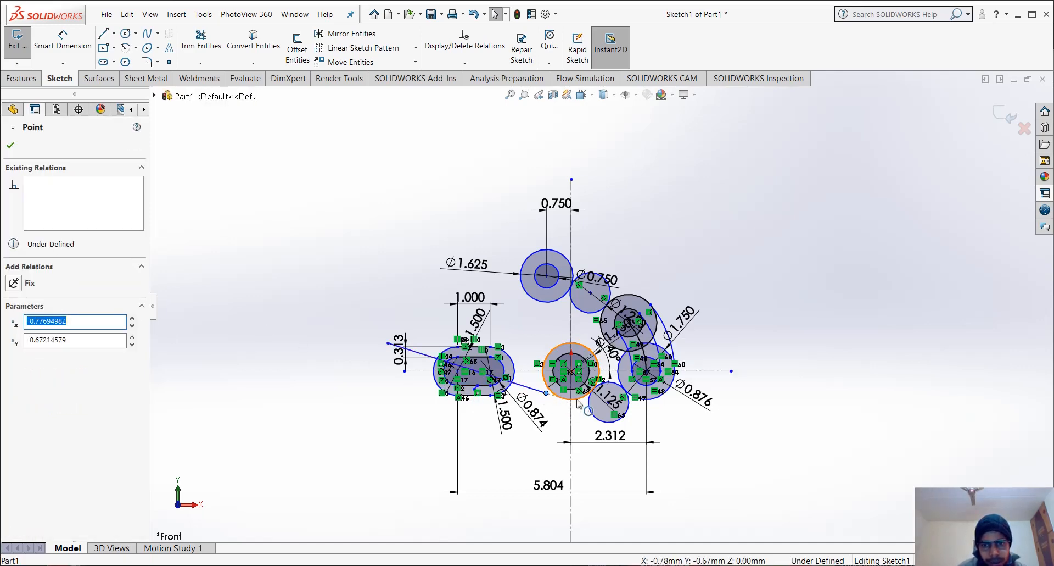
pyautogui.keyDown('ctrl'); pyautogui.click(577, 401); pyautogui.keyUp('ctrl')
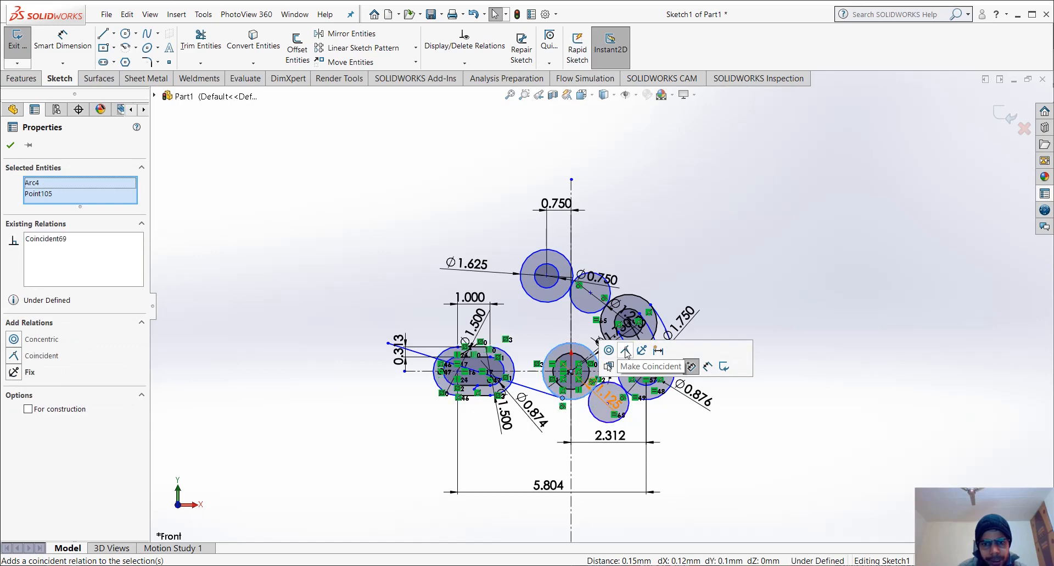
pyautogui.click(626, 350)
# Try to make the slanted line tangent to the outer slot's left end arc while it still crosses the slot
pyautogui.scroll(-2, 497, 406)
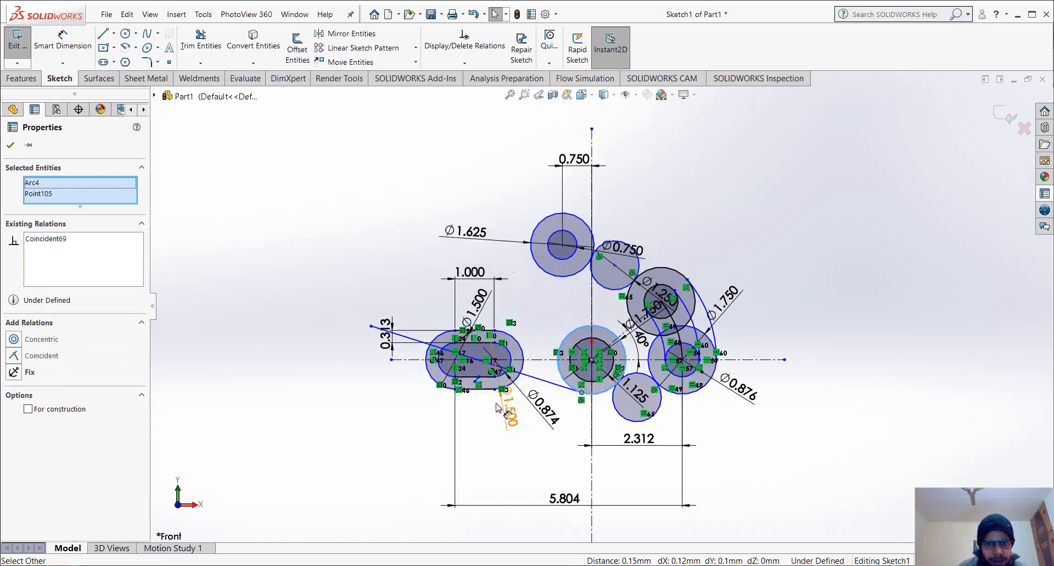
pyautogui.scroll(-4, 447, 387)
pyautogui.click(446, 307)
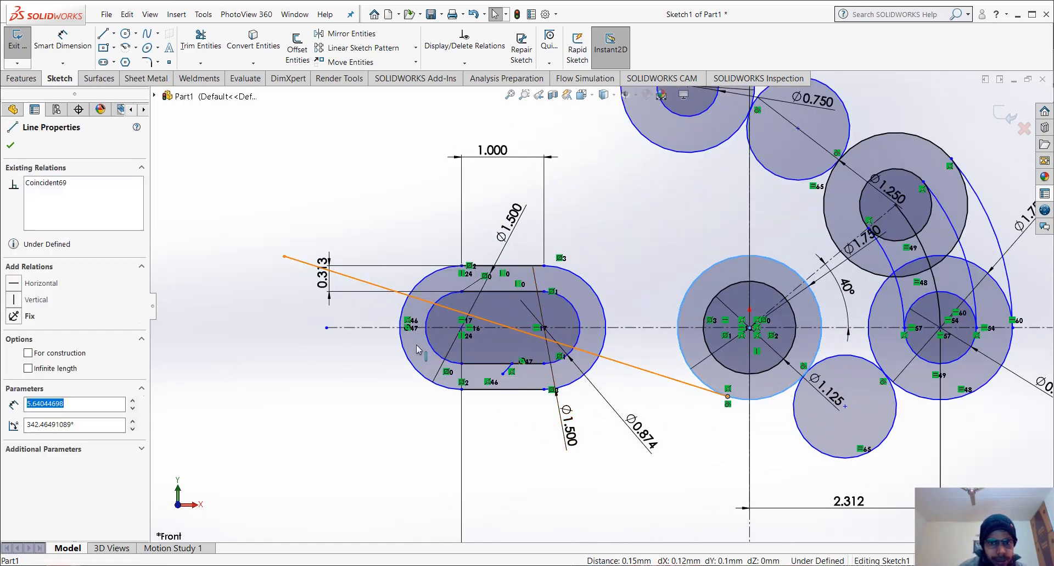
pyautogui.keyDown('ctrl'); pyautogui.click(422, 380); pyautogui.keyUp('ctrl')
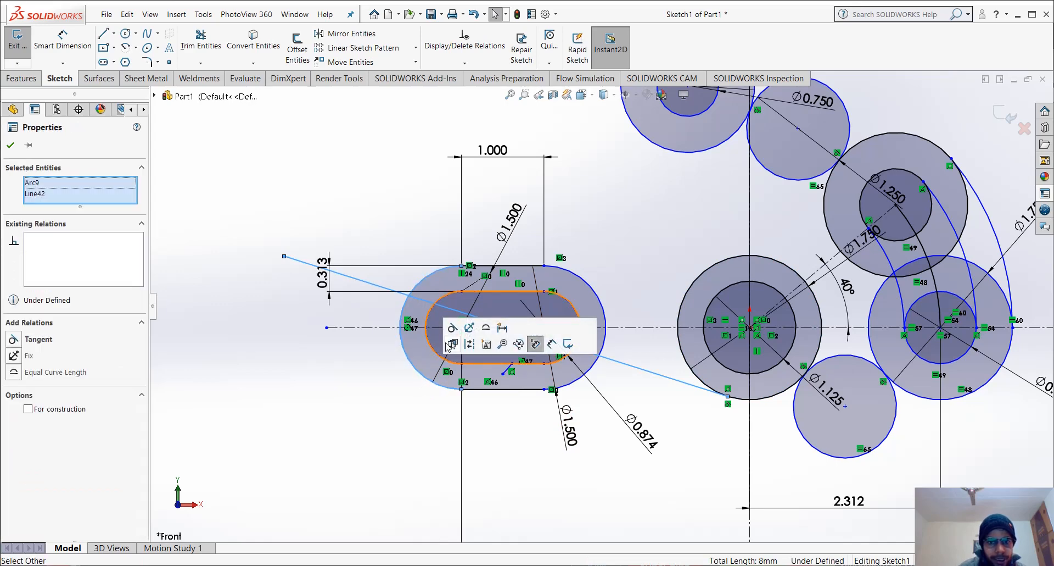
pyautogui.click(453, 329)
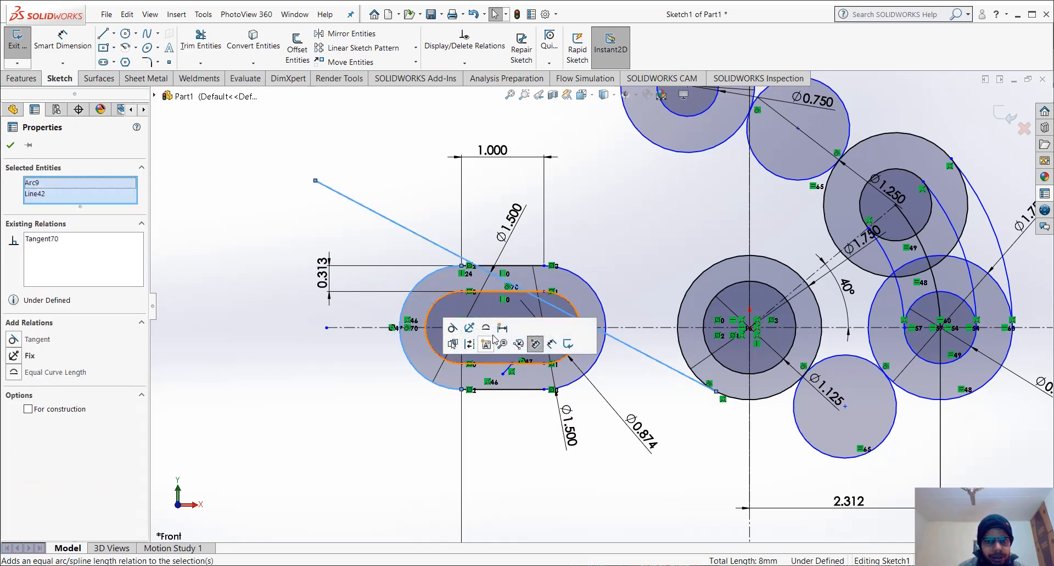
pyautogui.hotkey('ctrl', 'z')
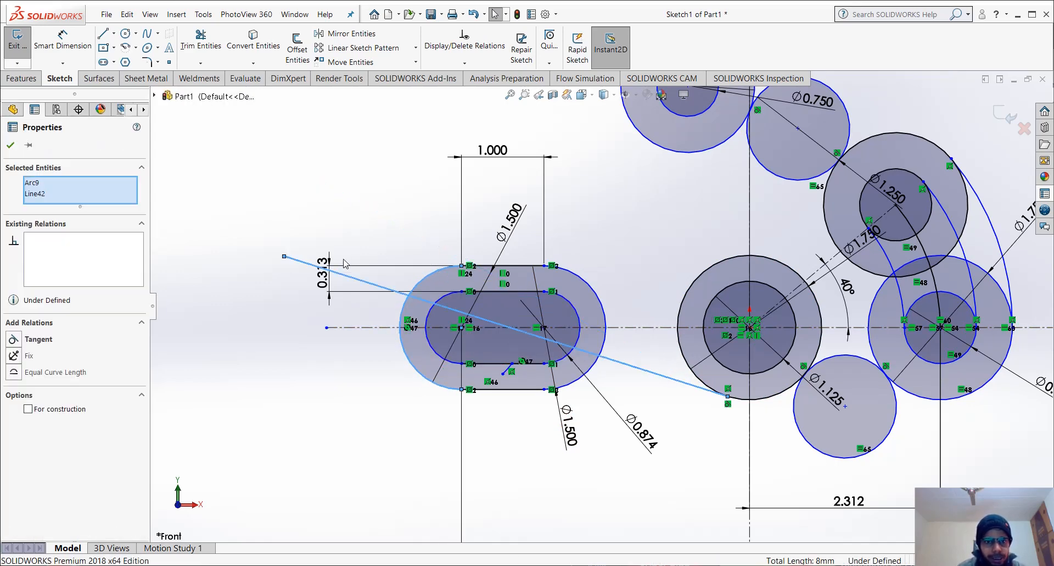
# Move the line's free left end below the slot and make the line tangent to the outer slot's left end arc
pyautogui.moveTo(285, 257); pyautogui.dragTo(307, 424)
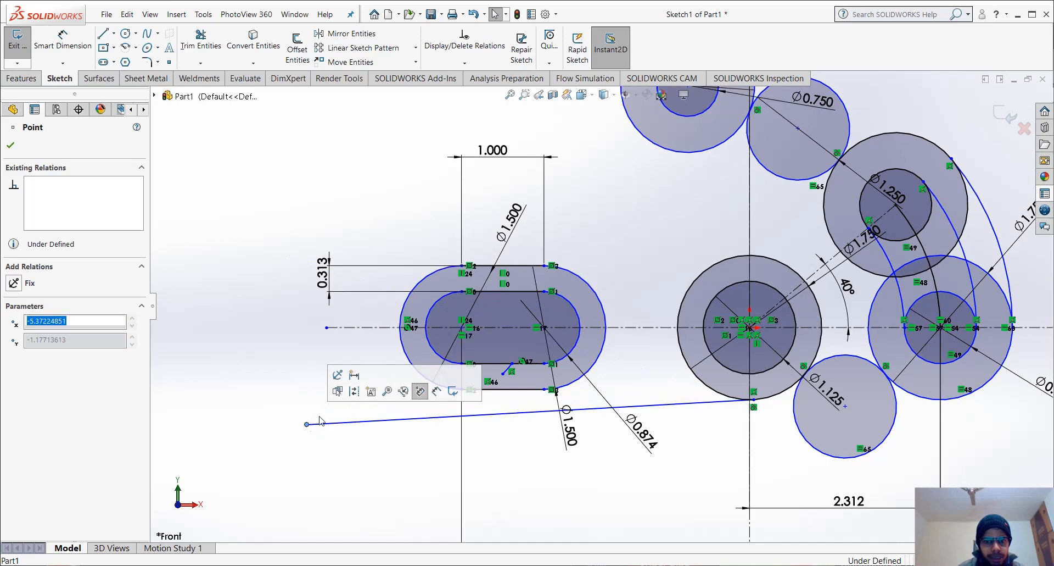
pyautogui.click(387, 419)
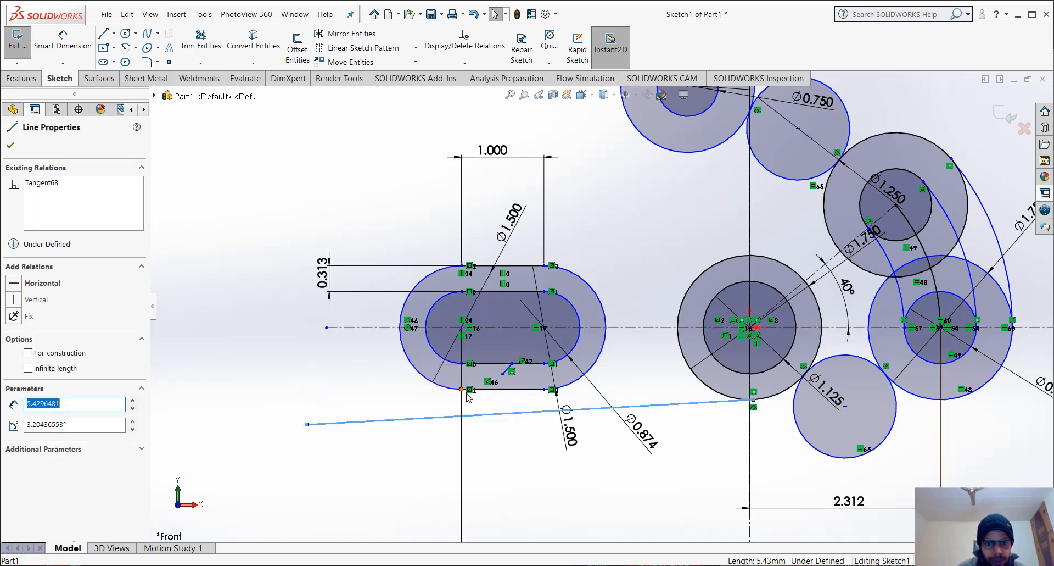
pyautogui.click(463, 396)
pyautogui.keyDown('ctrl'); pyautogui.click(473, 415); pyautogui.keyUp('ctrl')
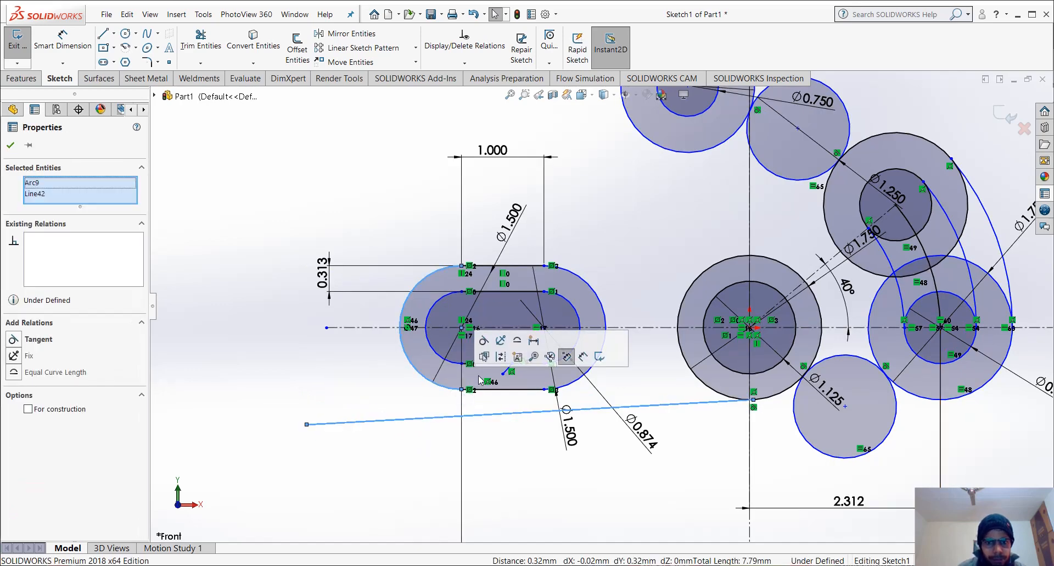
pyautogui.click(481, 345)
pyautogui.click(508, 438)
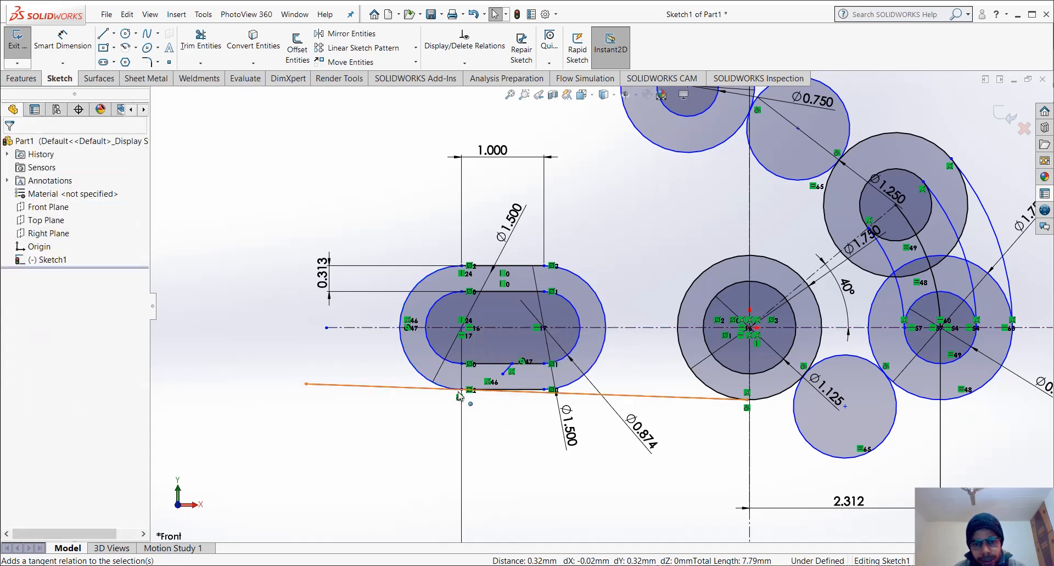
# Delete the slanted tangent line under the slot and the tangent circle below the centre and right bosses
pyautogui.scroll(-3, 599, 420)
pyautogui.scroll(4, 653, 429)
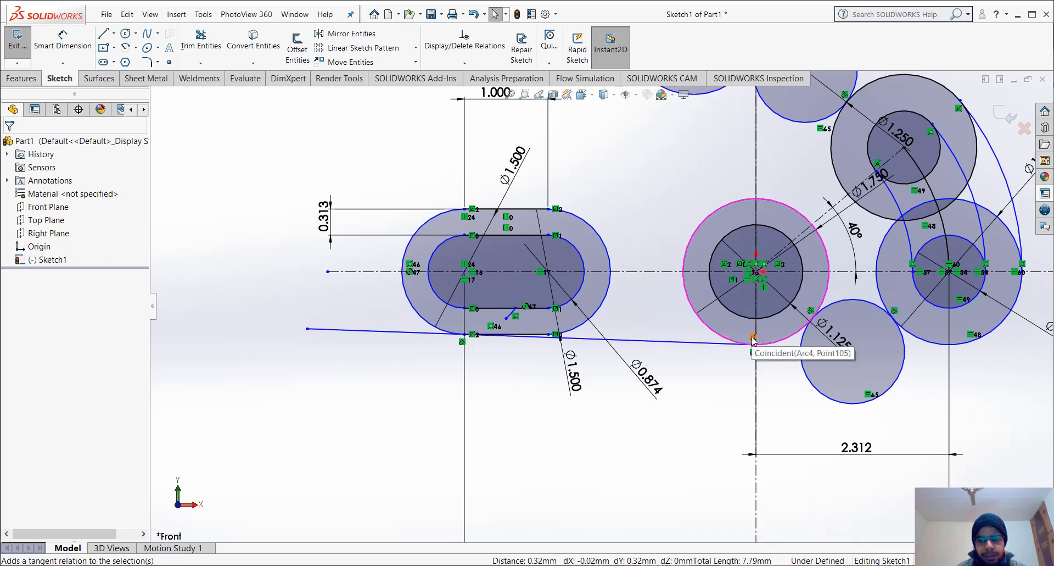
pyautogui.click(693, 344)
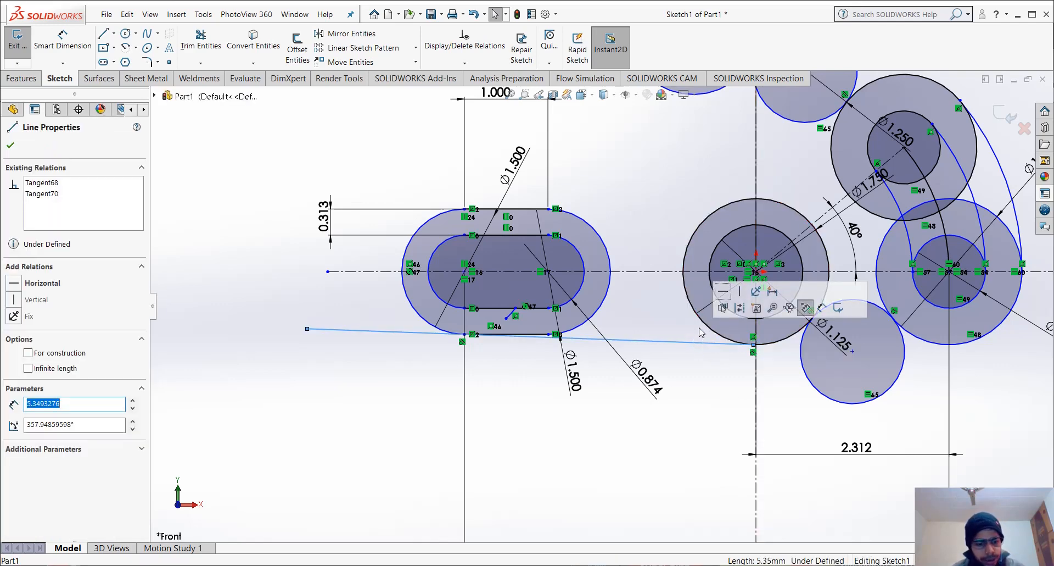
pyautogui.press('Delete')
pyautogui.press('f')
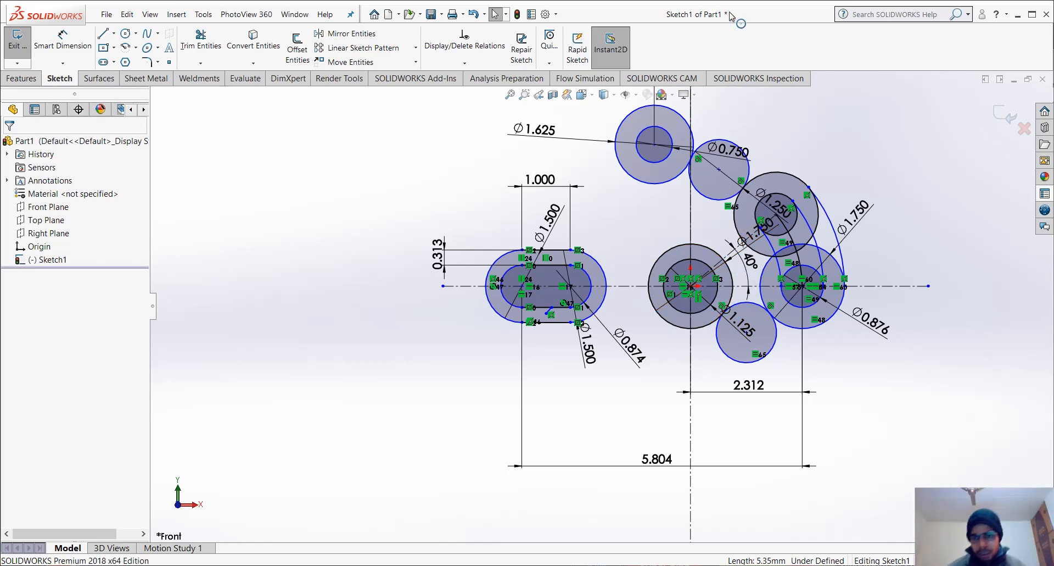
pyautogui.click(772, 354)
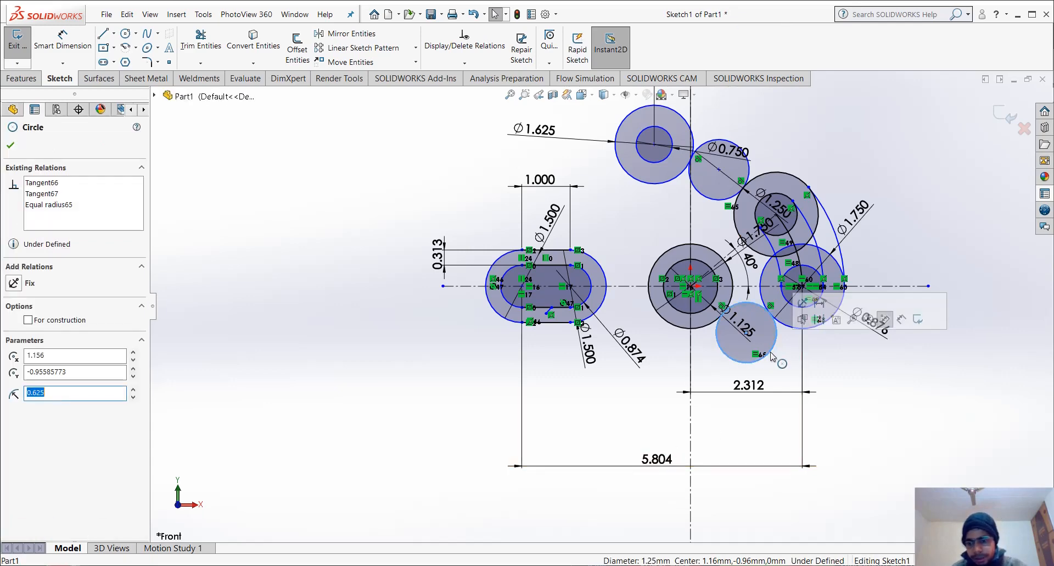
pyautogui.press('Delete')
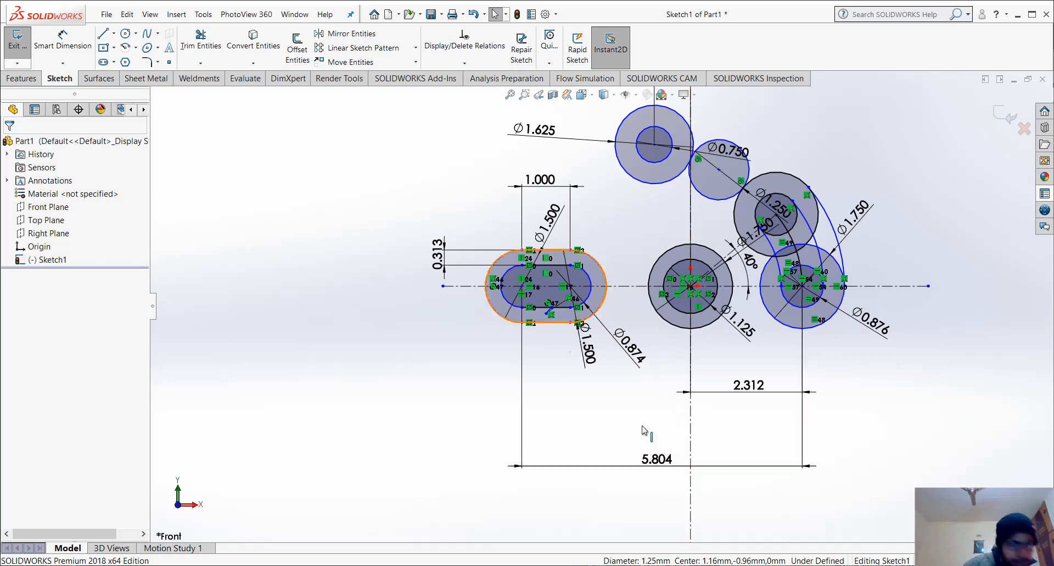
# Sketch a circle centred on the origin around the centre pair, with its diameter entered as 1.375*2
pyautogui.click(132, 36)
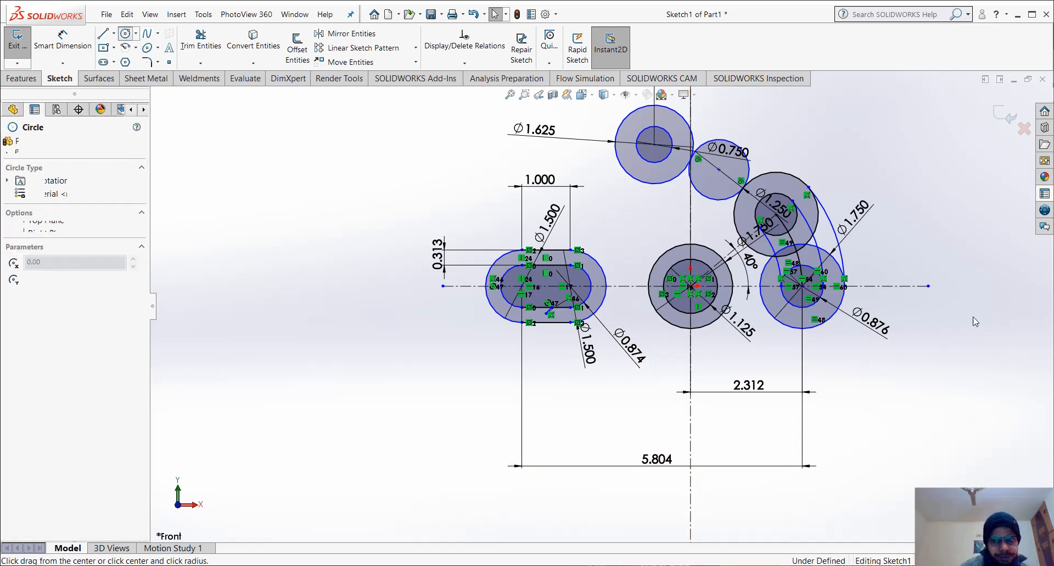
pyautogui.click(691, 286)
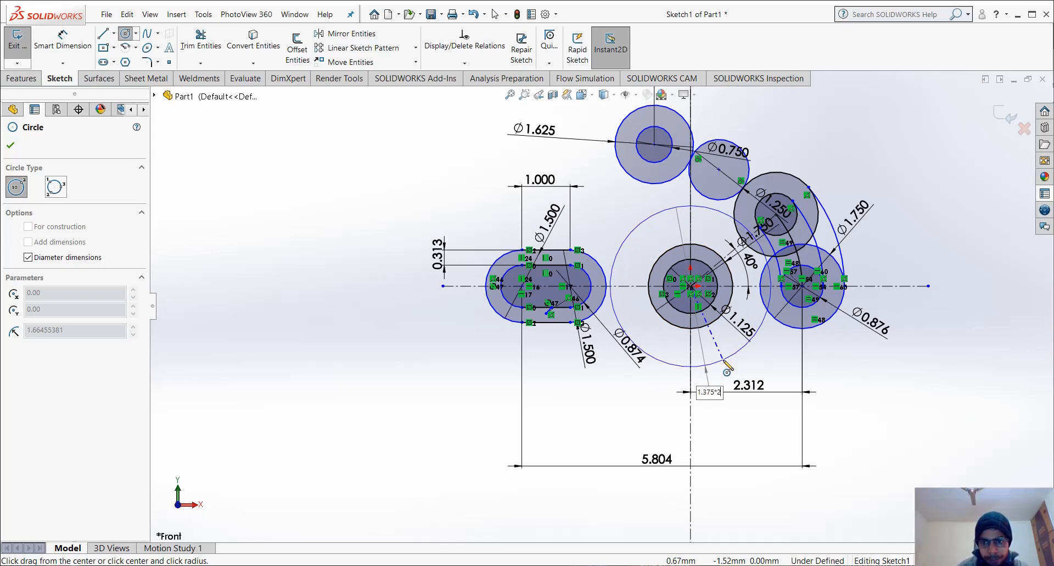
pyautogui.press('Return')
pyautogui.press('Escape')
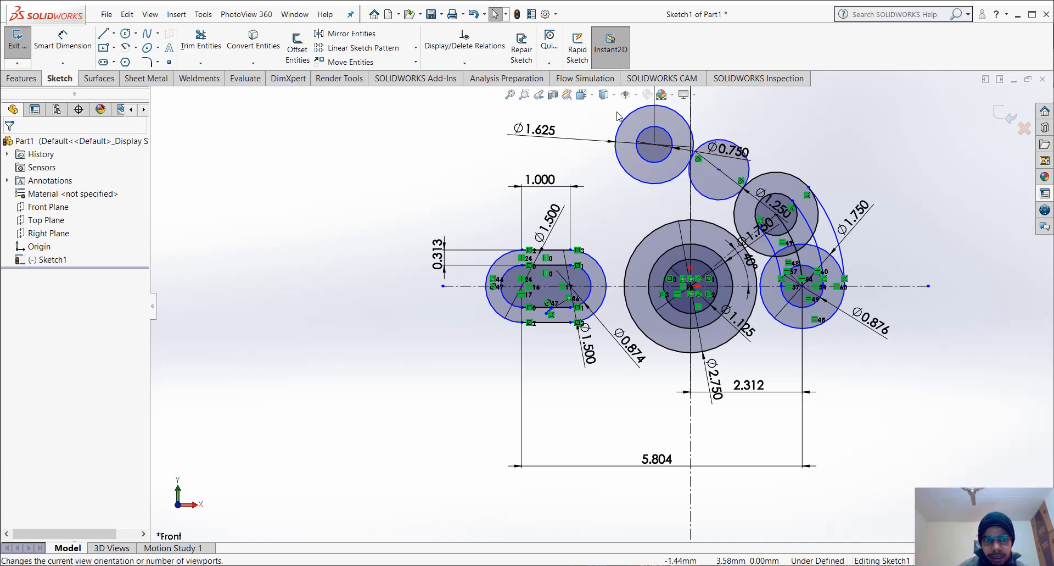
# Sketch a circle in the empty area below and beyond the right boss and make it equal to the upper tangent circle
pyautogui.click(126, 33)
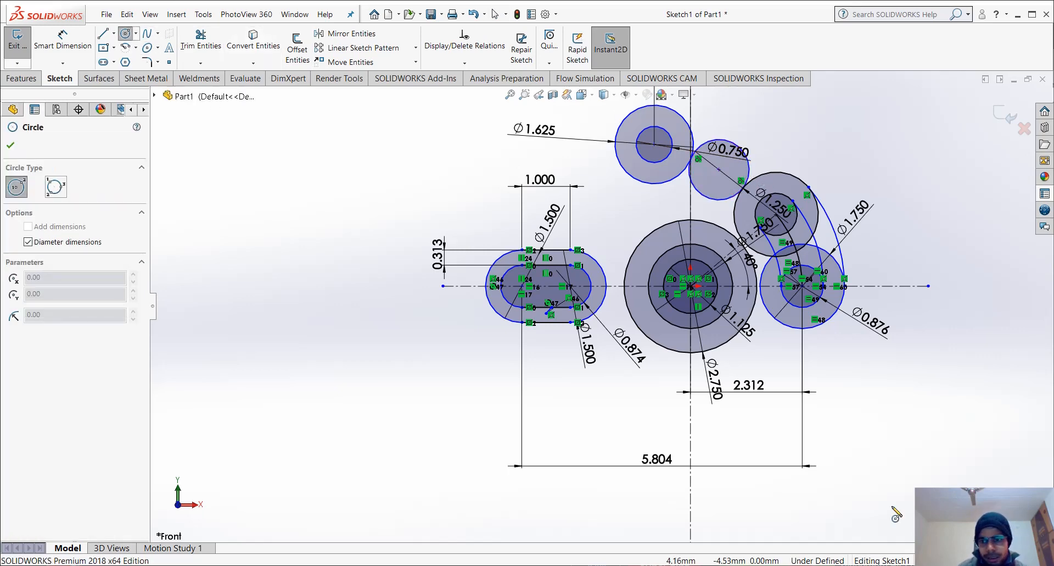
pyautogui.moveTo(923, 403)
pyautogui.mouseDown()
pyautogui.moveTo(901, 448)
pyautogui.moveTo(904, 426)
pyautogui.mouseUp()
pyautogui.press('Escape')
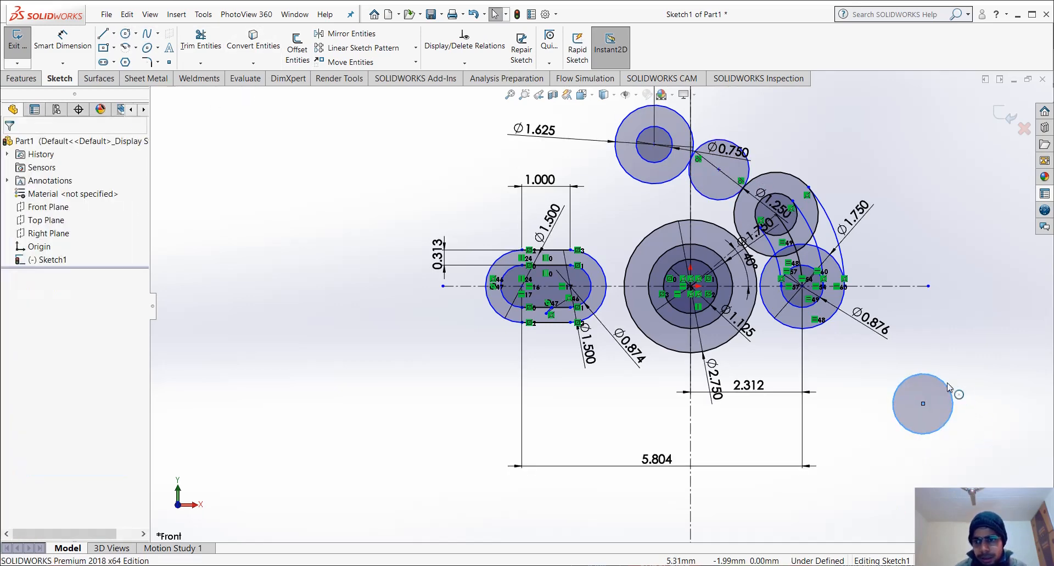
pyautogui.click(947, 384)
pyautogui.keyDown('ctrl'); pyautogui.click(751, 171); pyautogui.keyUp('ctrl')
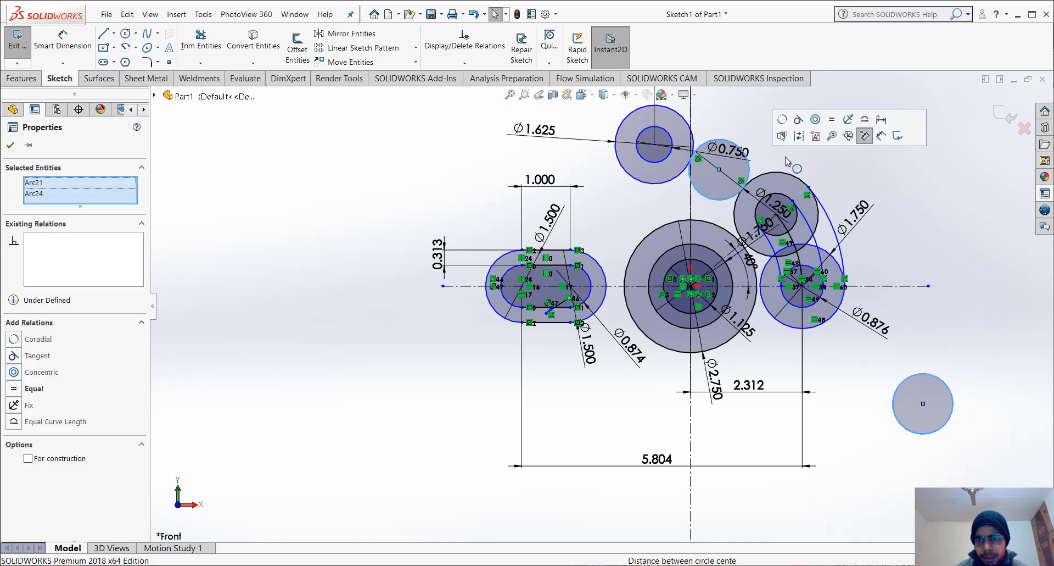
pyautogui.click(831, 120)
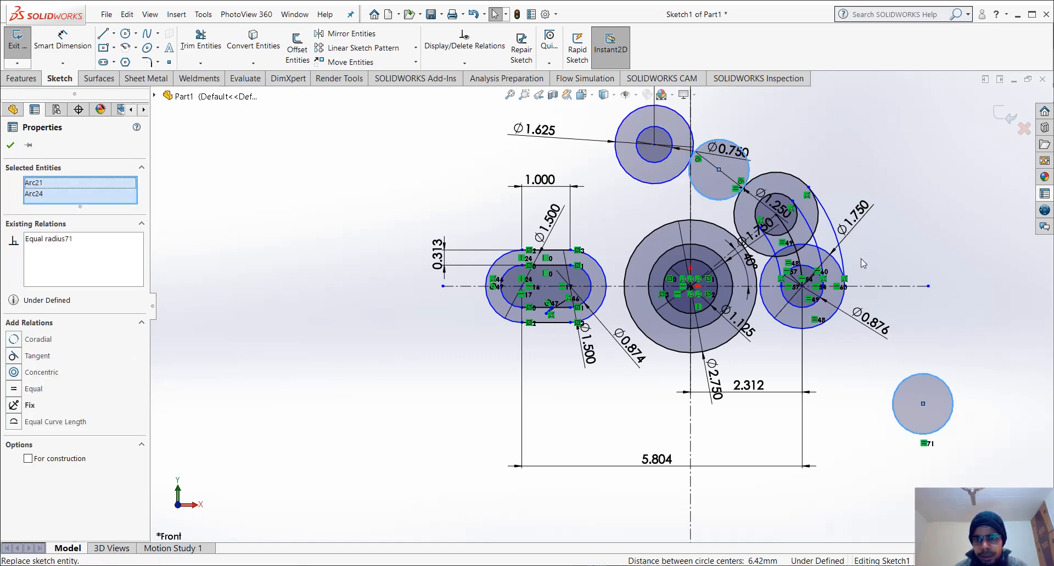
pyautogui.press('Escape')
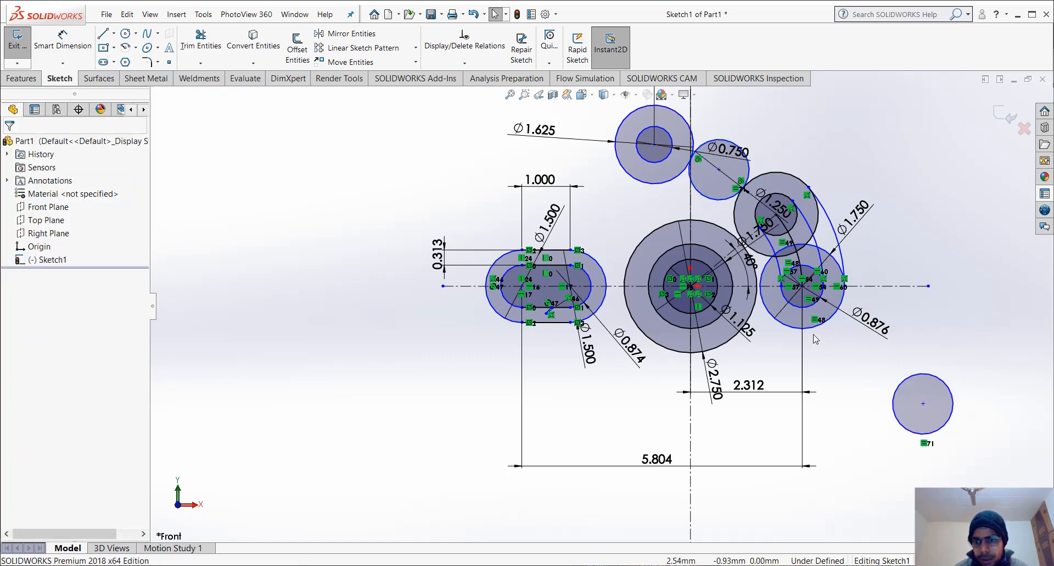
# Make the new circle tangent to the right boss's 1.750 outer circle
pyautogui.click(828, 321)
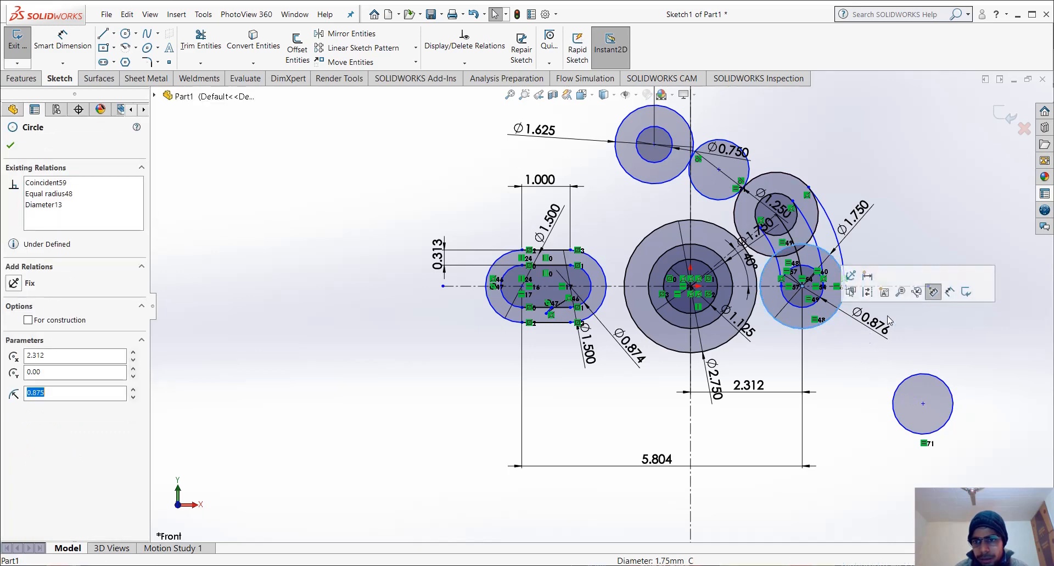
pyautogui.click(893, 373)
pyautogui.click(904, 392)
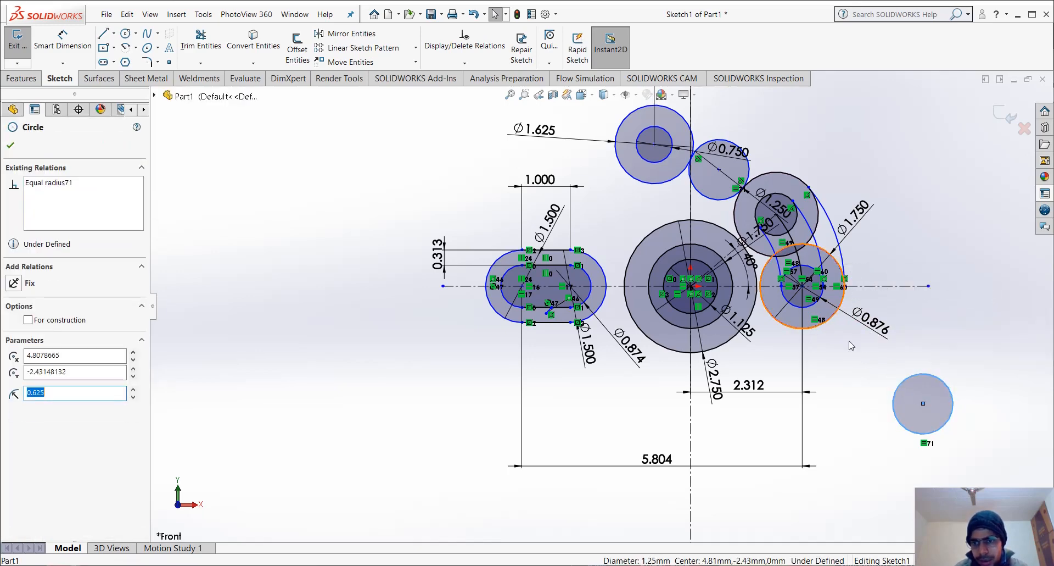
pyautogui.keyDown('ctrl'); pyautogui.click(815, 332); pyautogui.keyUp('ctrl')
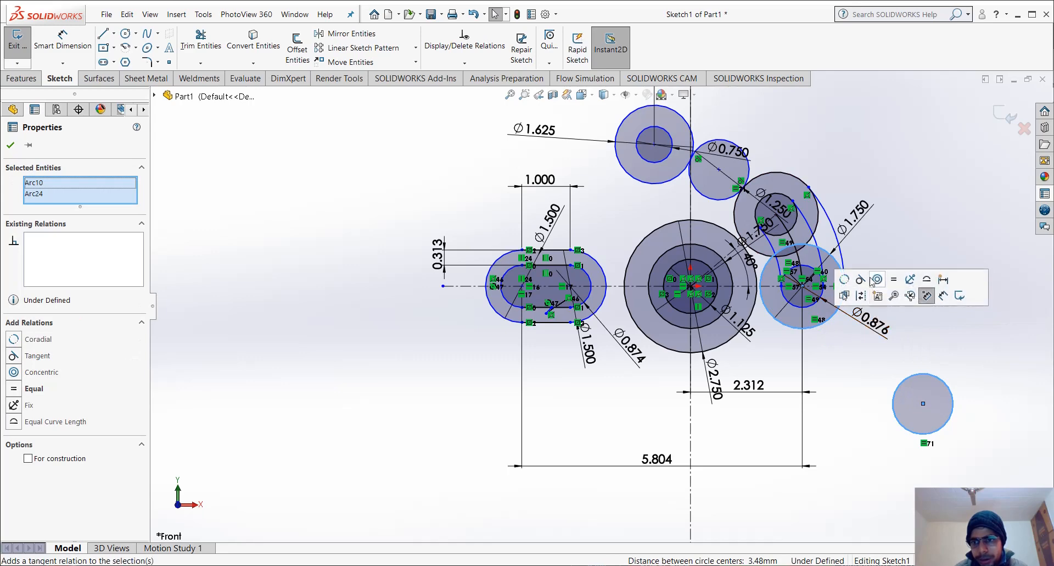
pyautogui.click(925, 297)
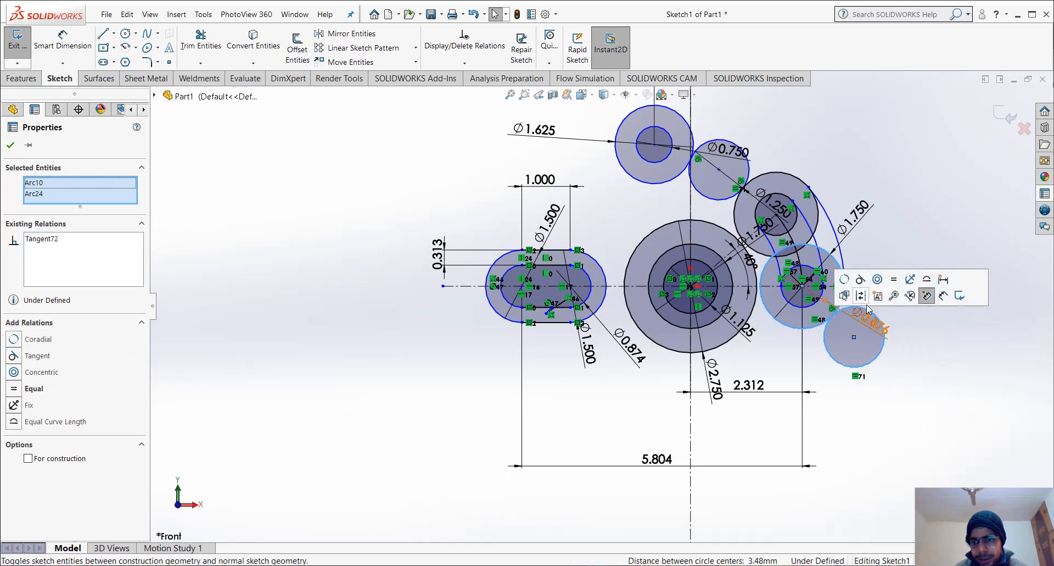
pyautogui.click(852, 413)
# Make the small circle below the bosses tangent to the 2.750 circle around the origin
pyautogui.click(850, 365)
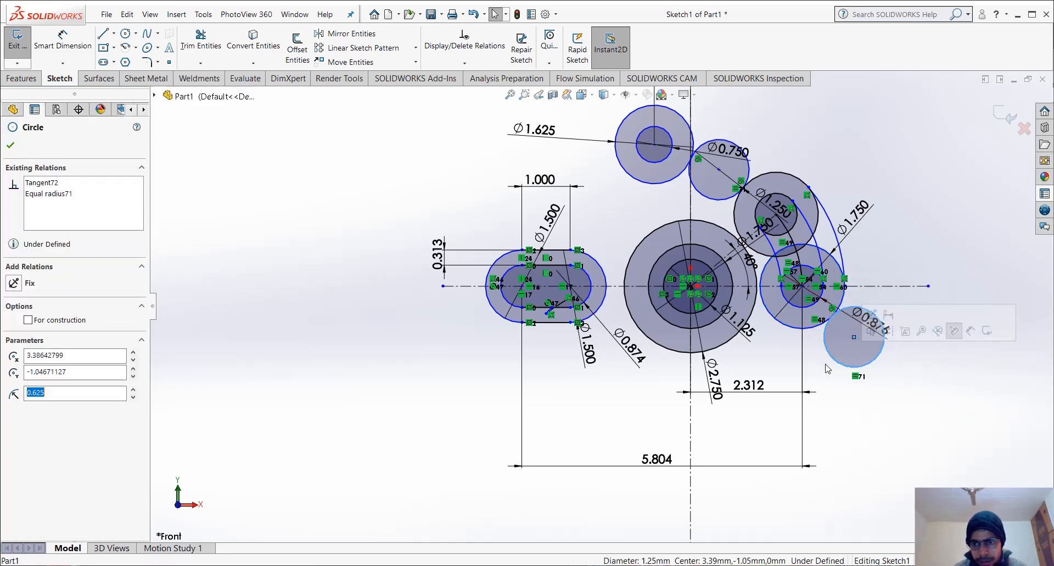
pyautogui.keyDown('ctrl'); pyautogui.click(733, 340); pyautogui.keyUp('ctrl')
pyautogui.click(847, 306)
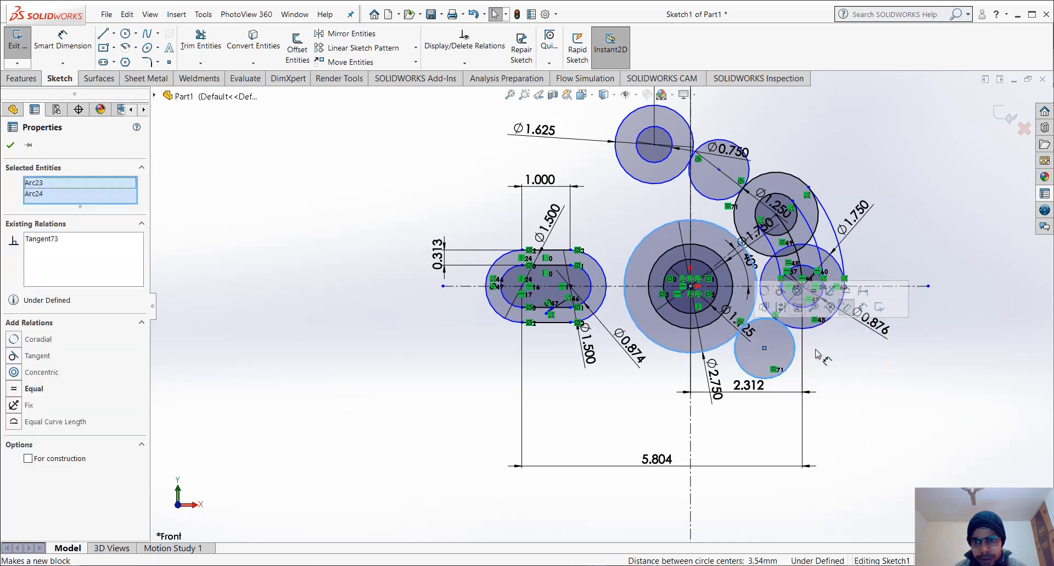
pyautogui.click(827, 406)
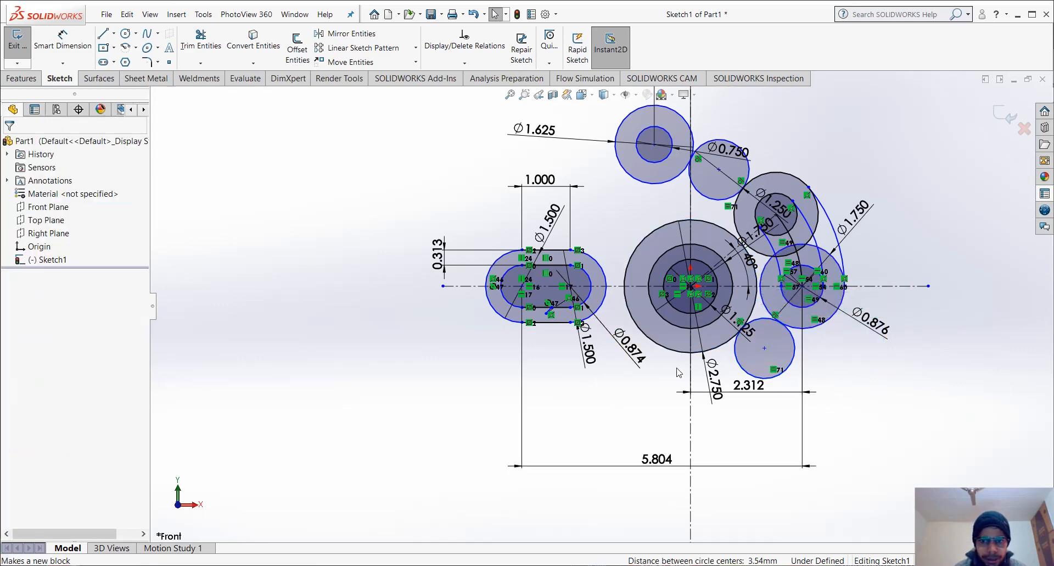
# Sketch a downward-sloping line in the empty area beside the left slot, ending below the slot's left end
pyautogui.click(104, 46)
pyautogui.click(102, 33)
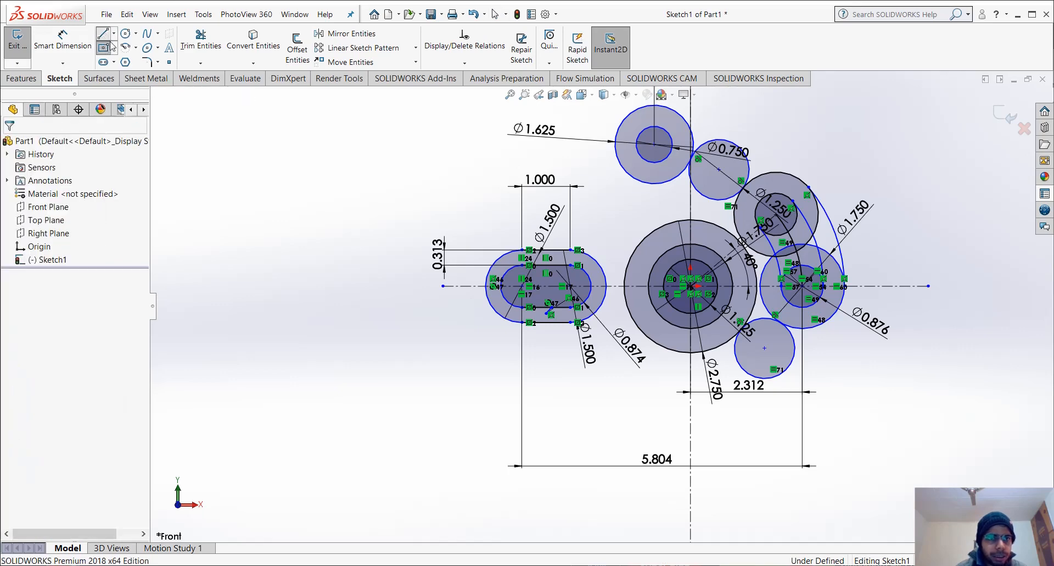
pyautogui.click(262, 228)
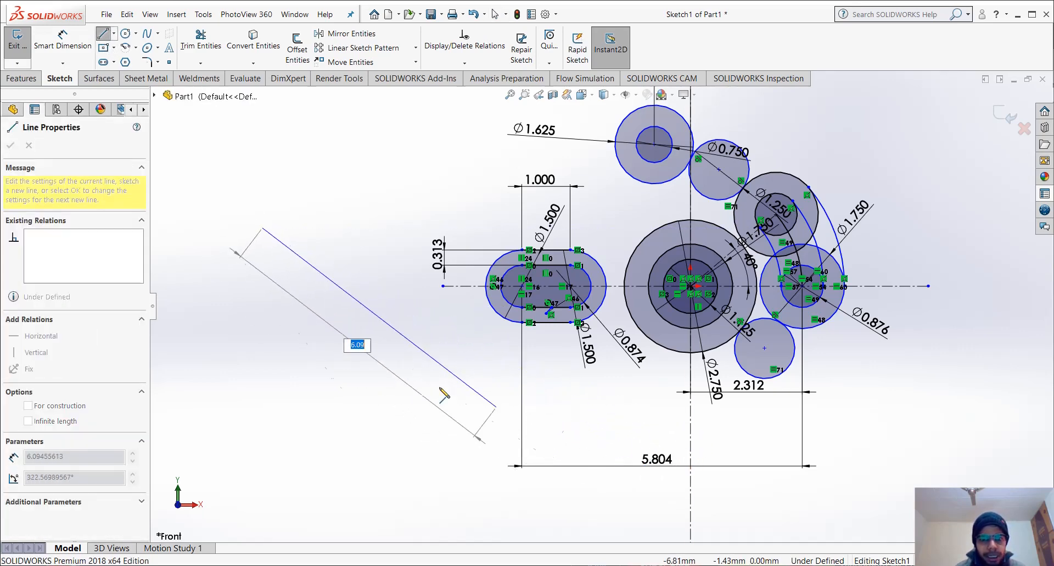
pyautogui.click(470, 400)
pyautogui.press('Escape')
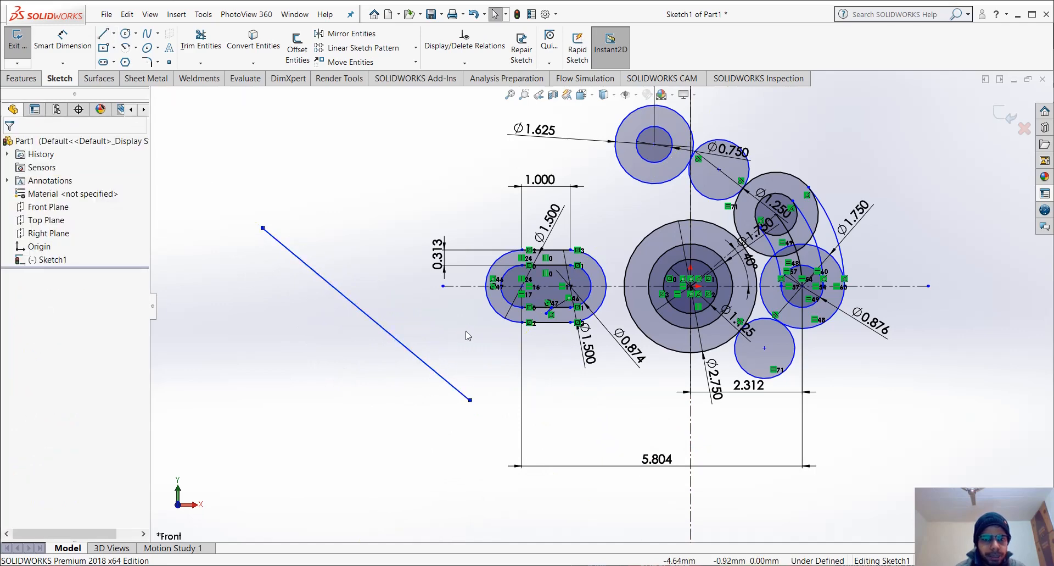
# Make the slanted line tangent to the outer slot's left end arc and stretch its lower end to about (2.58, -4.22)
pyautogui.click(497, 320)
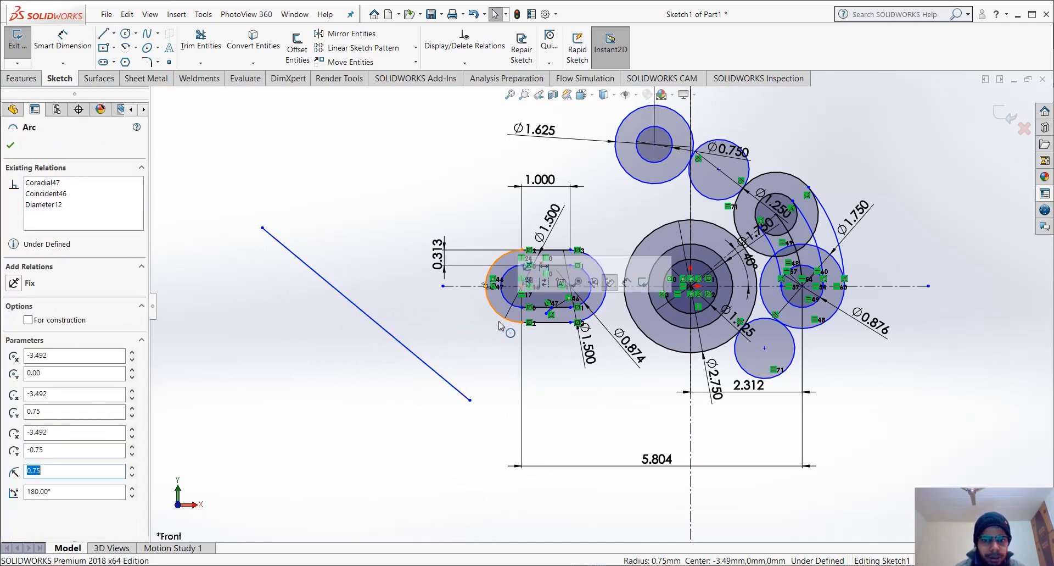
pyautogui.keyDown('ctrl'); pyautogui.click(380, 331); pyautogui.keyUp('ctrl')
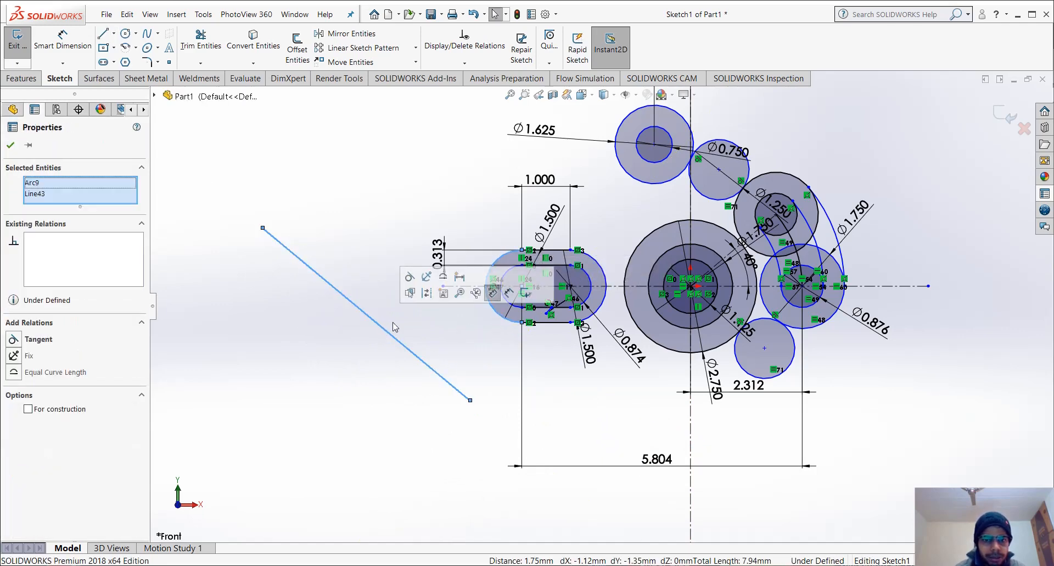
pyautogui.click(424, 286)
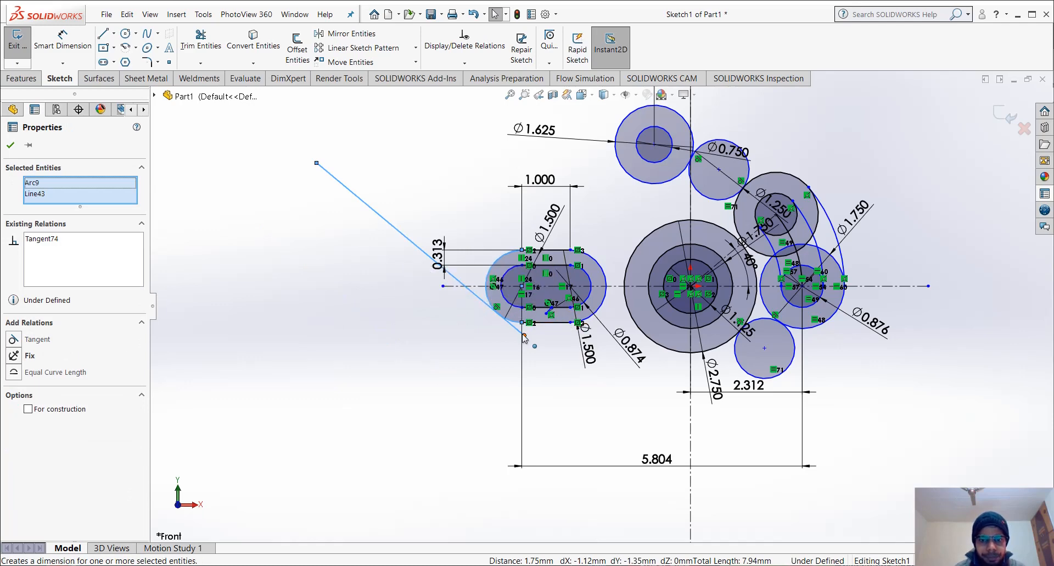
pyautogui.moveTo(524, 336); pyautogui.dragTo(822, 498)
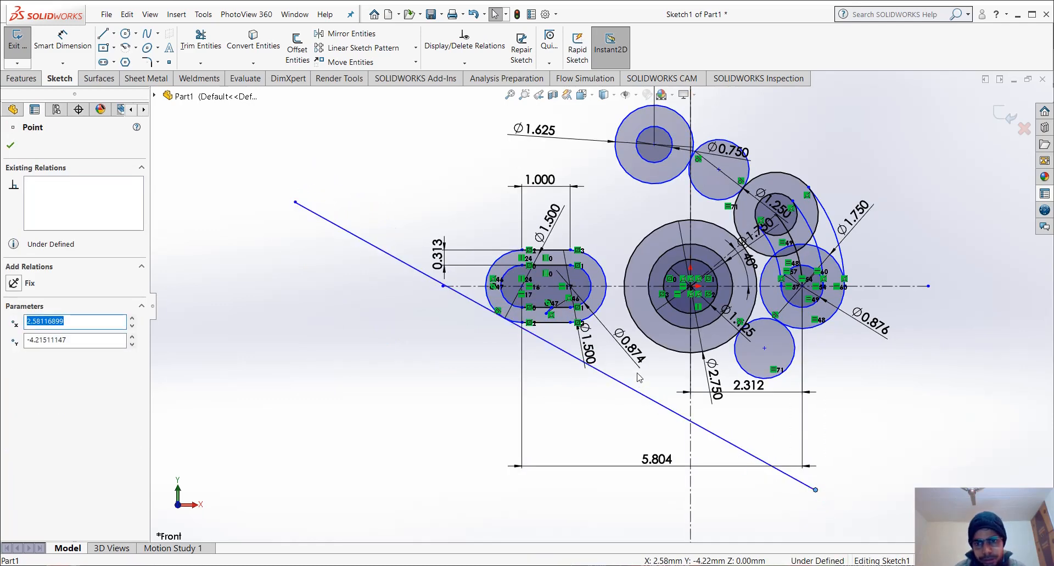
# Make the slanted line tangent to the 2.750 centre circle and check its tangency at the slot's left end arc
pyautogui.click(642, 400)
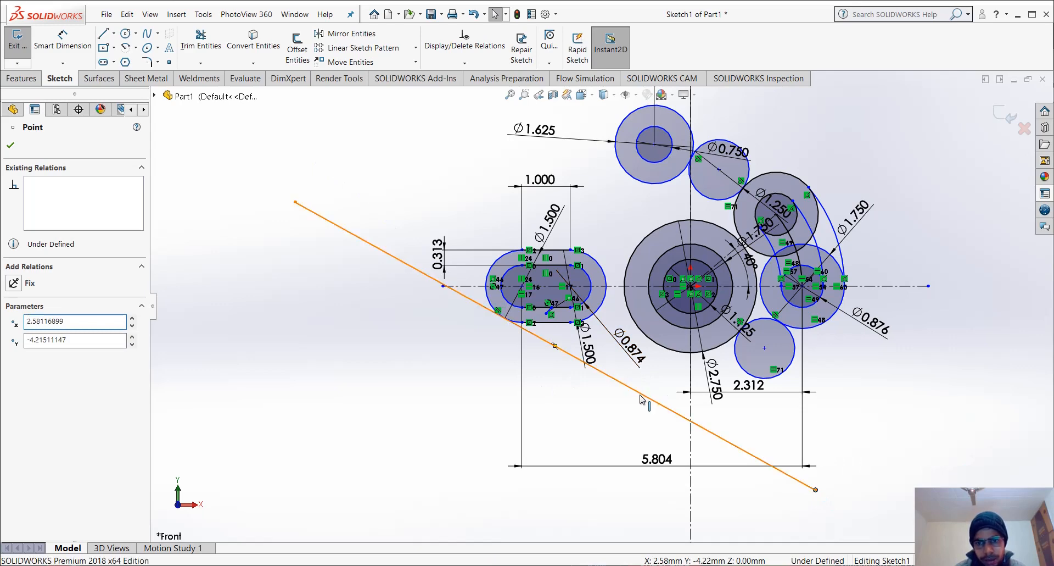
pyautogui.keyDown('ctrl'); pyautogui.click(674, 356); pyautogui.keyUp('ctrl')
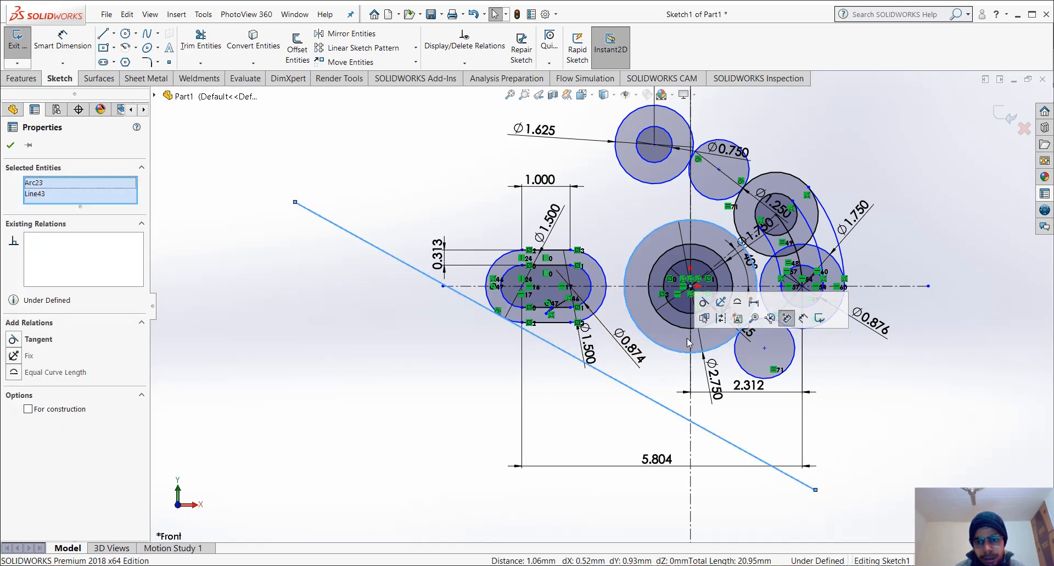
pyautogui.click(703, 304)
pyautogui.scroll(-5, 527, 319)
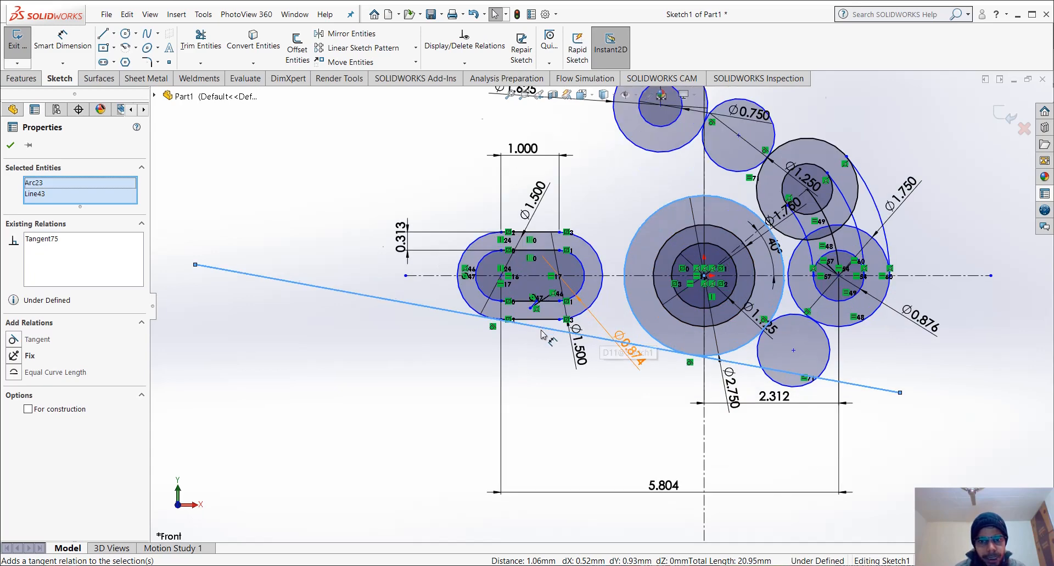
pyautogui.scroll(-5, 502, 318)
pyautogui.scroll(4, 532, 317)
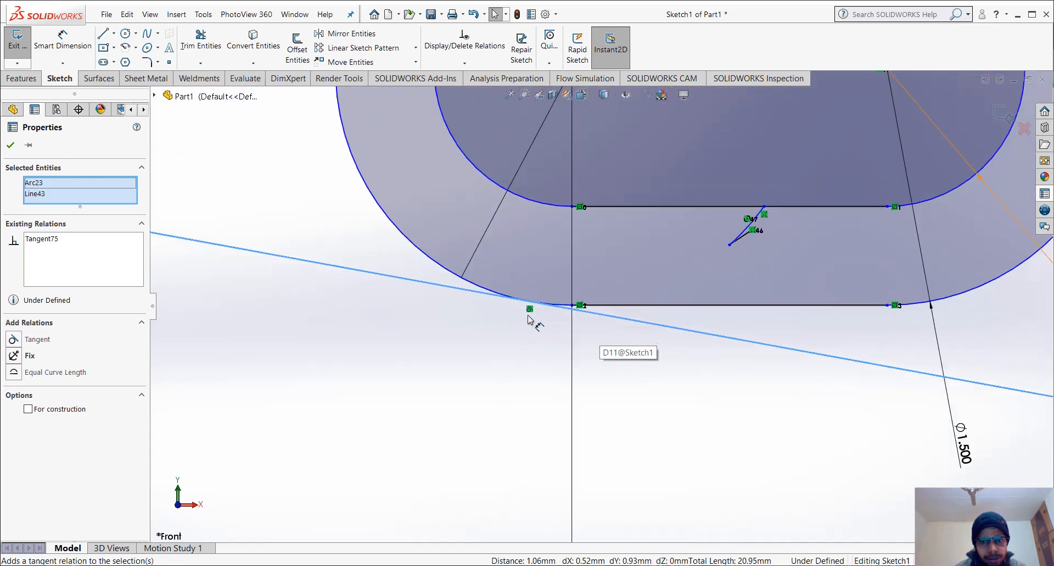
pyautogui.scroll(2, 537, 313)
pyautogui.click(537, 313)
# Trim the slanted line's right-hand overhang back to the edge of the small tangent circle
pyautogui.scroll(3, 538, 313)
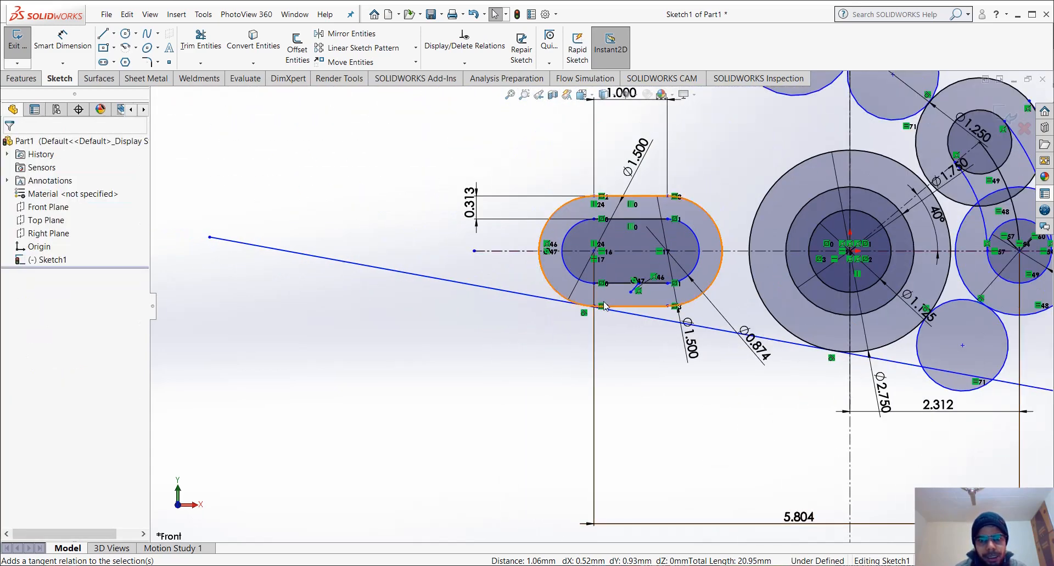
pyautogui.scroll(2, 661, 331)
pyautogui.scroll(-3, 989, 366)
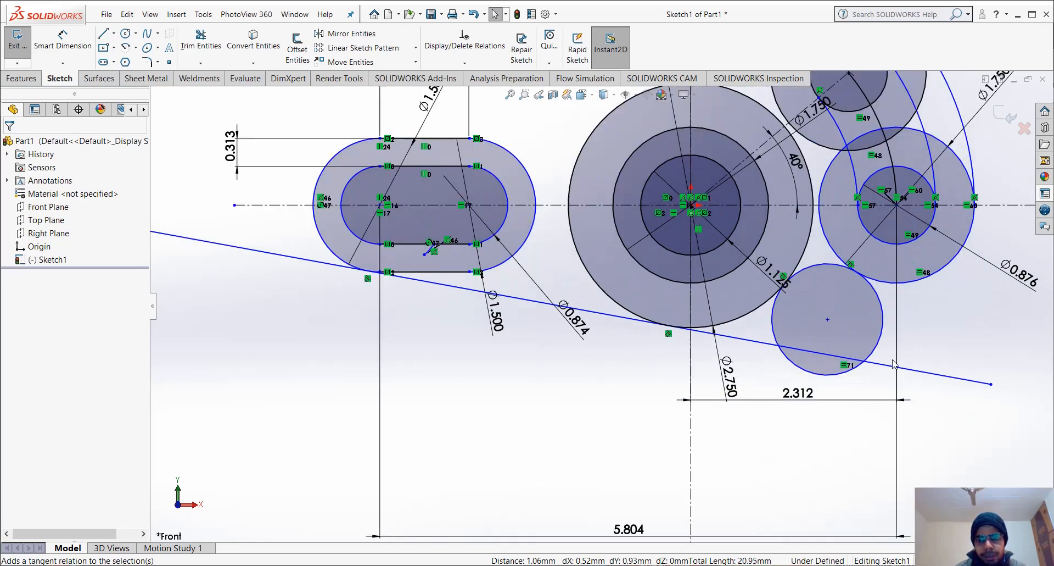
pyautogui.click(201, 41)
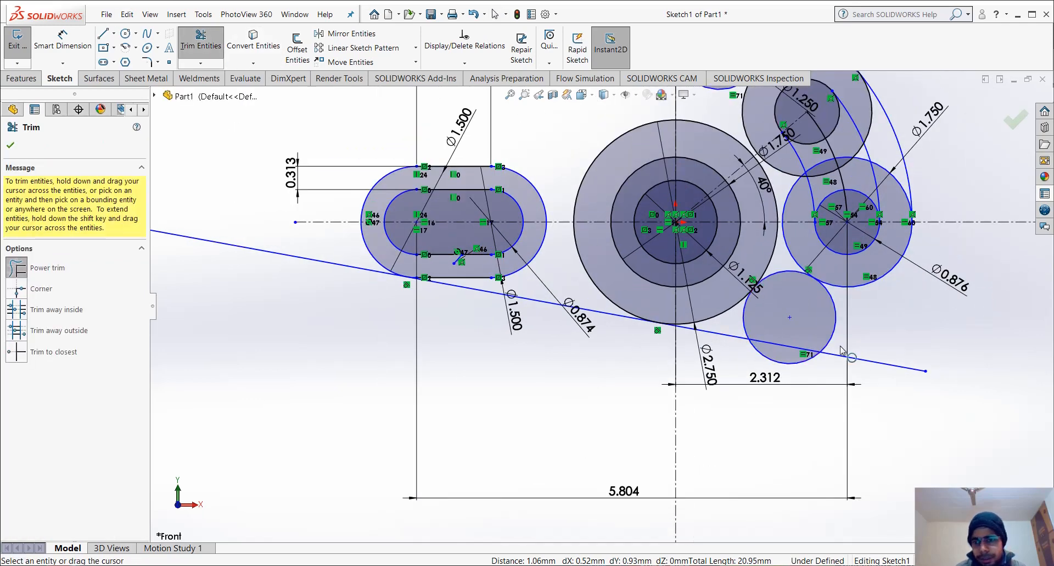
pyautogui.moveTo(891, 382); pyautogui.dragTo(798, 348)
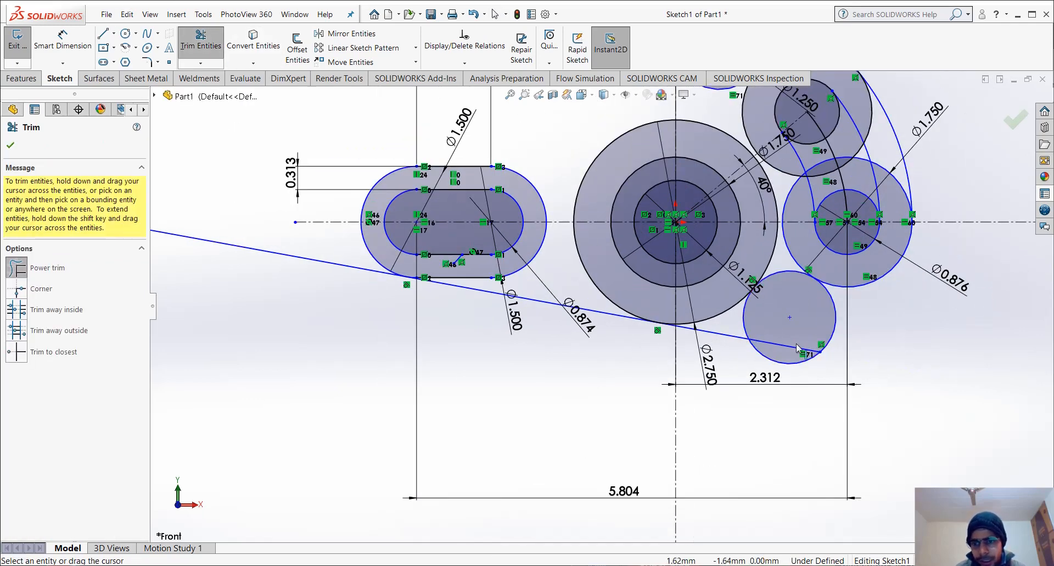
# Trim the slanted line's overhangs back to its tangent points on the 2.750 circle and the slot's left end arc
pyautogui.click(714, 332)
pyautogui.scroll(-2, 697, 333)
pyautogui.scroll(-3, 695, 329)
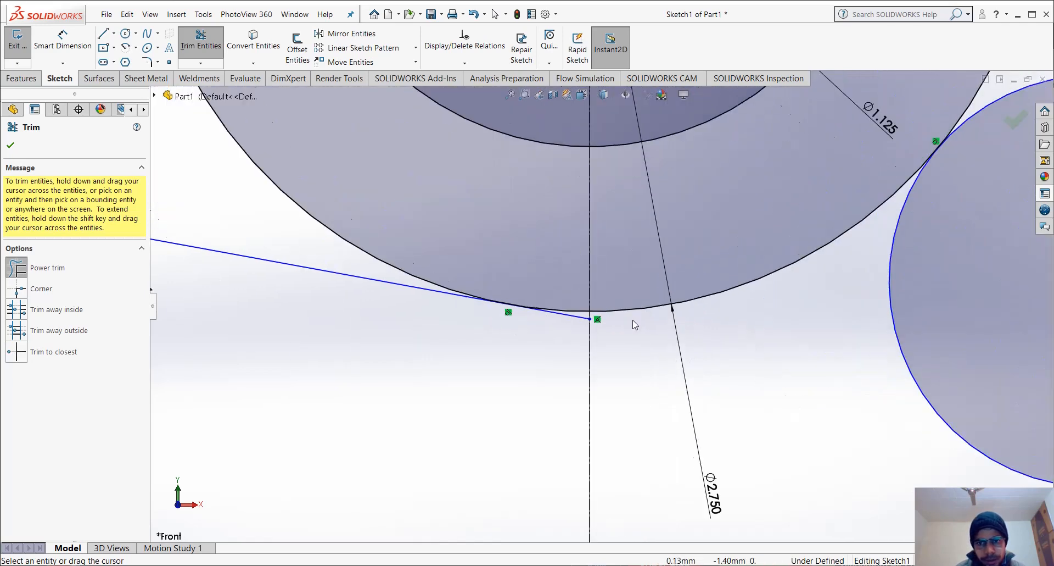
pyautogui.scroll(8, 561, 315)
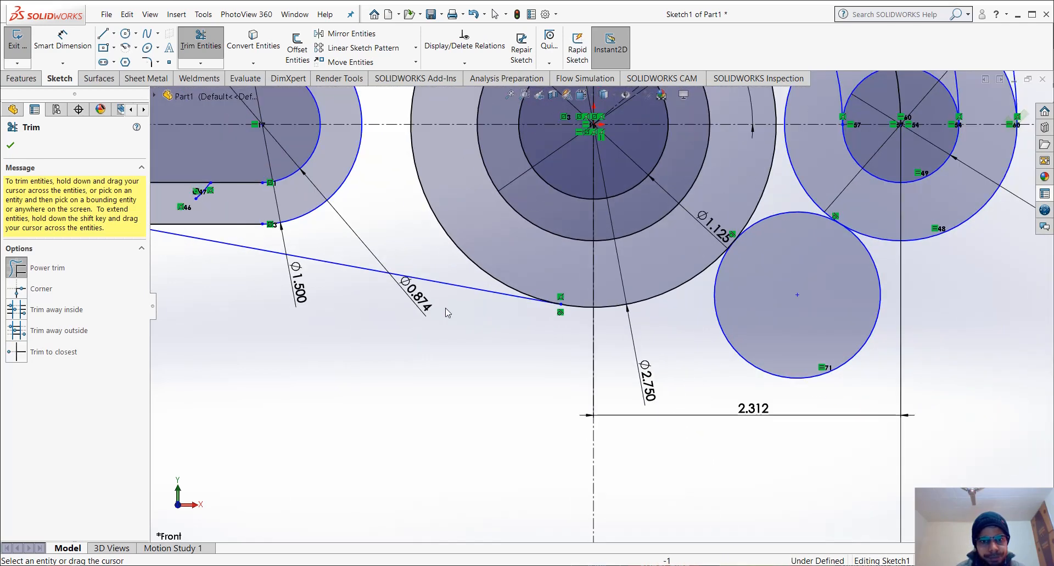
pyautogui.moveTo(360, 251); pyautogui.dragTo(365, 287)
pyautogui.scroll(-5, 374, 291)
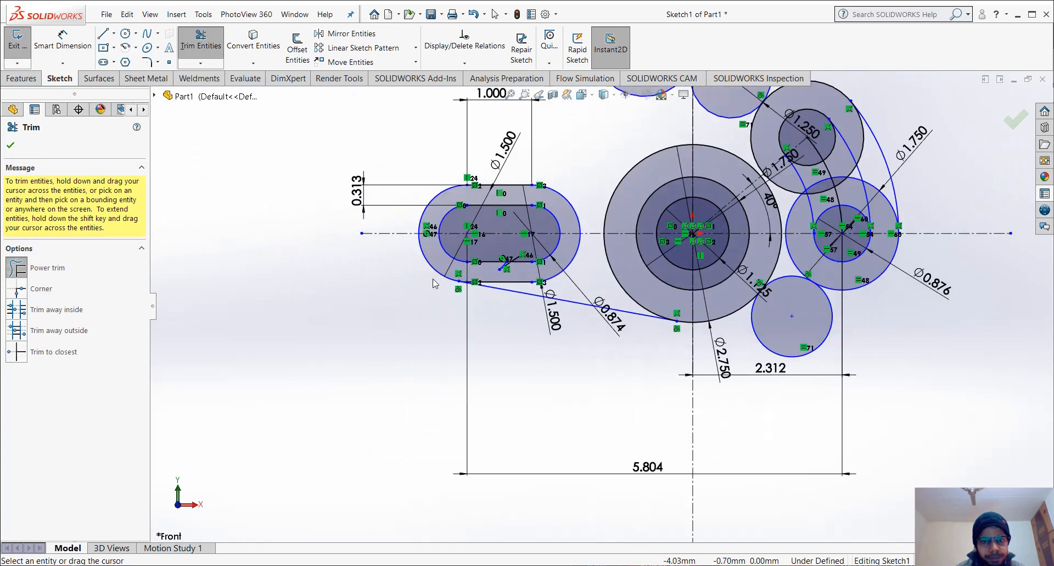
# Trim the circle portions and centre arc inside the curved slot, leaving the closed inner slot profile
pyautogui.scroll(5, 754, 247)
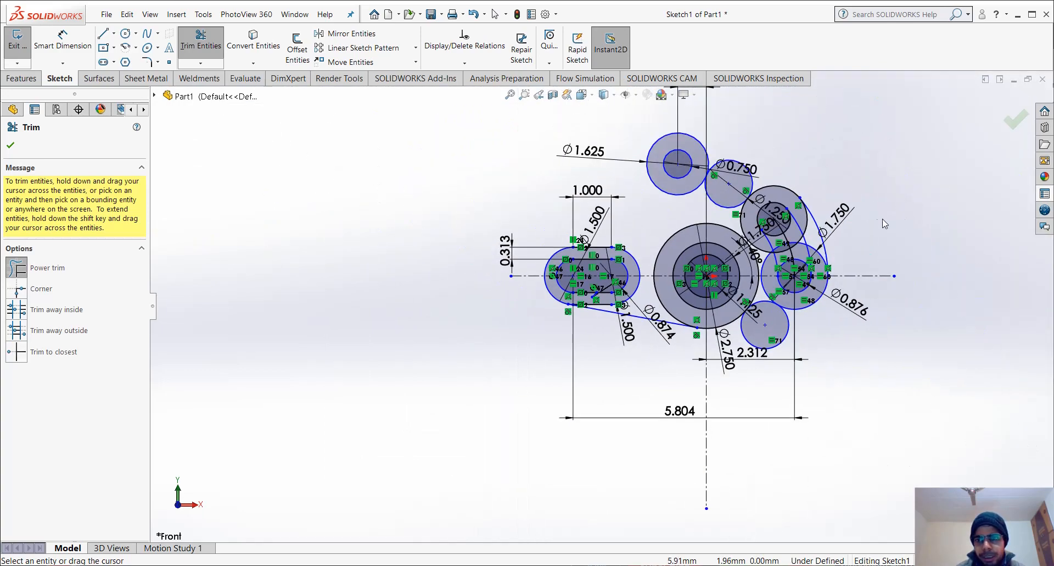
pyautogui.scroll(-5, 628, 250)
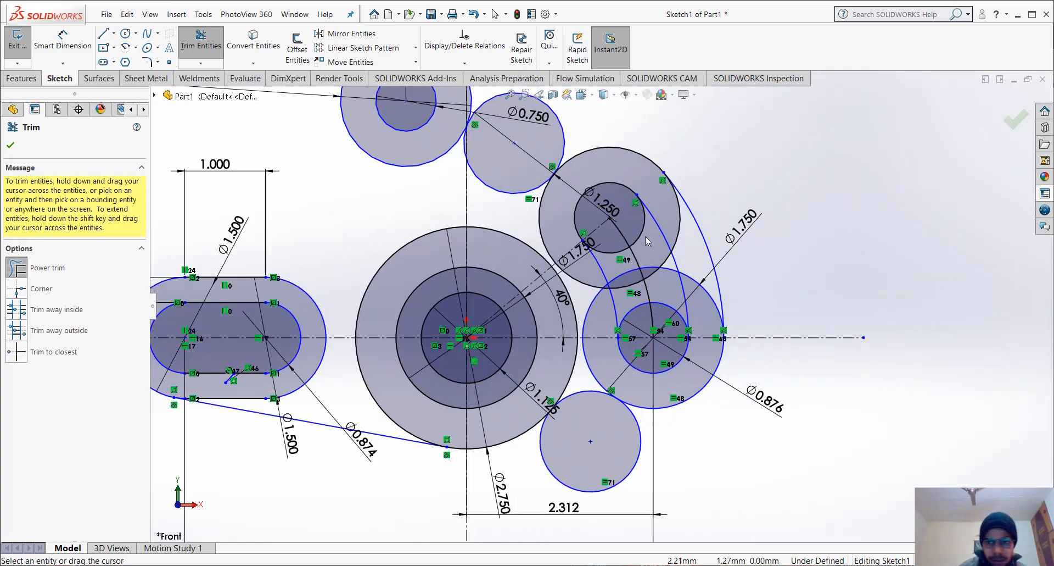
pyautogui.moveTo(675, 222)
pyautogui.mouseDown()
pyautogui.moveTo(661, 275)
pyautogui.moveTo(668, 258)
pyautogui.mouseUp()
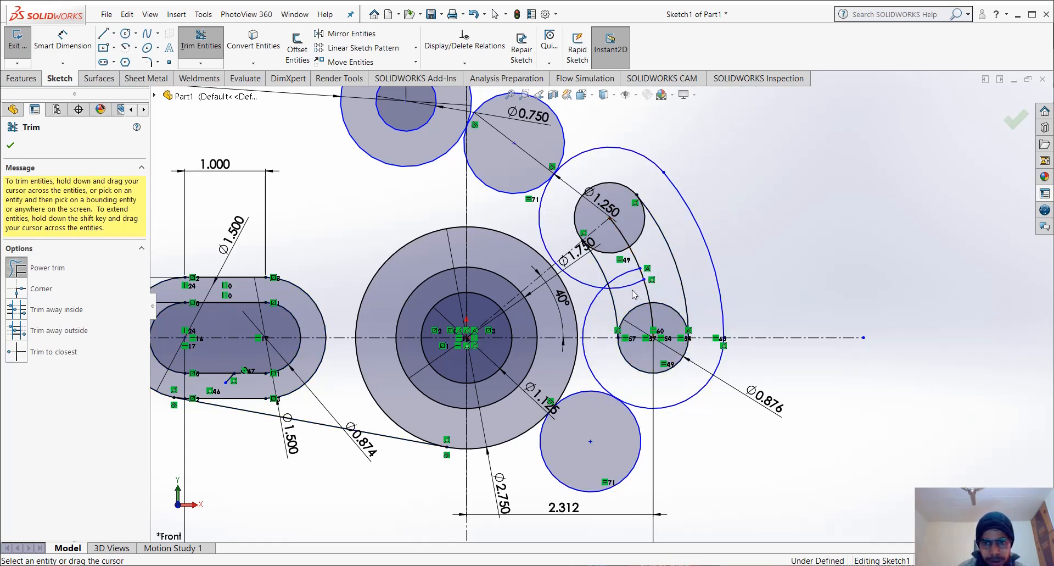
pyautogui.moveTo(634, 294)
pyautogui.mouseDown()
pyautogui.moveTo(626, 268)
pyautogui.moveTo(644, 257)
pyautogui.mouseUp()
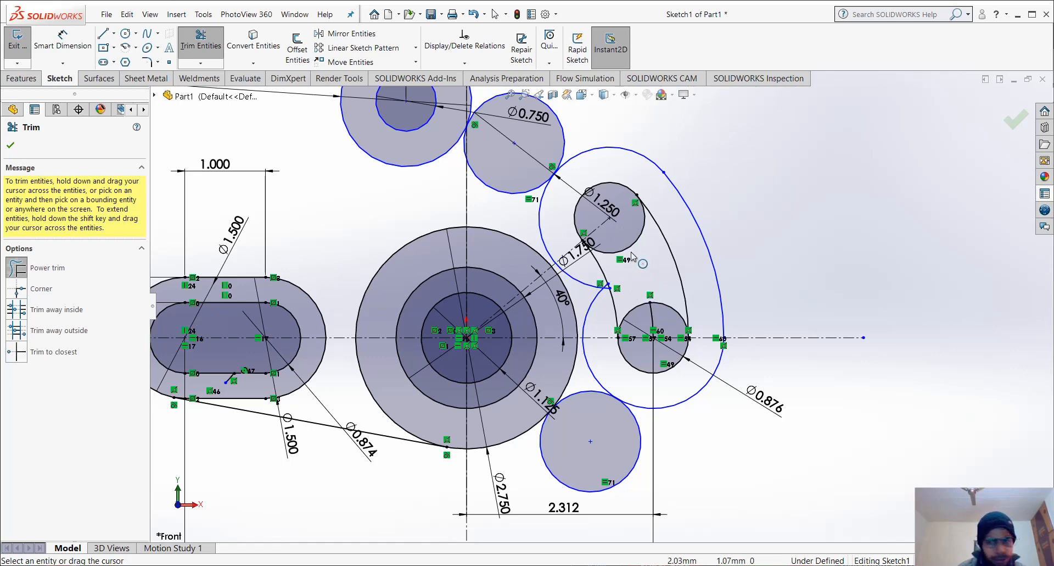
pyautogui.moveTo(631, 256); pyautogui.dragTo(625, 262)
pyautogui.scroll(-2, 663, 298)
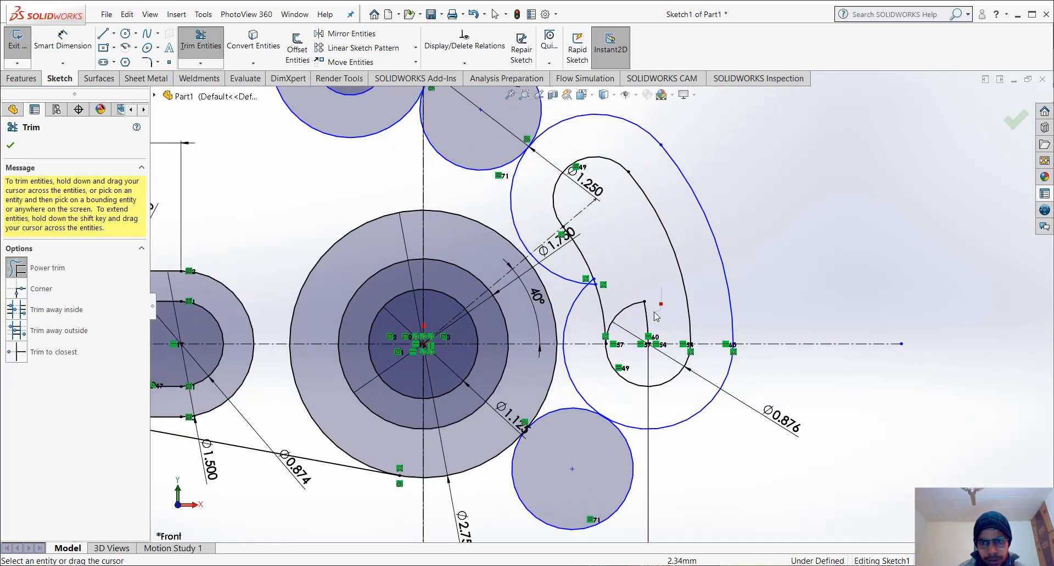
pyautogui.moveTo(645, 312); pyautogui.dragTo(637, 301)
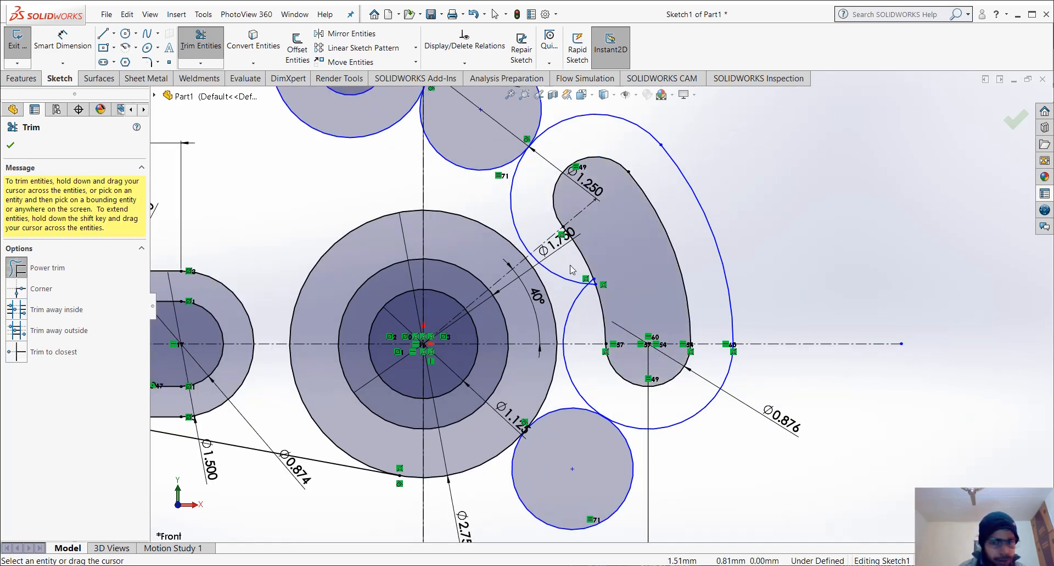
# Trim the outer curved outline's excess arcs facing the centre circle and cut both small tangent circles back to connecting arcs
pyautogui.moveTo(571, 288)
pyautogui.mouseDown()
pyautogui.moveTo(579, 306)
pyautogui.moveTo(592, 286)
pyautogui.mouseUp()
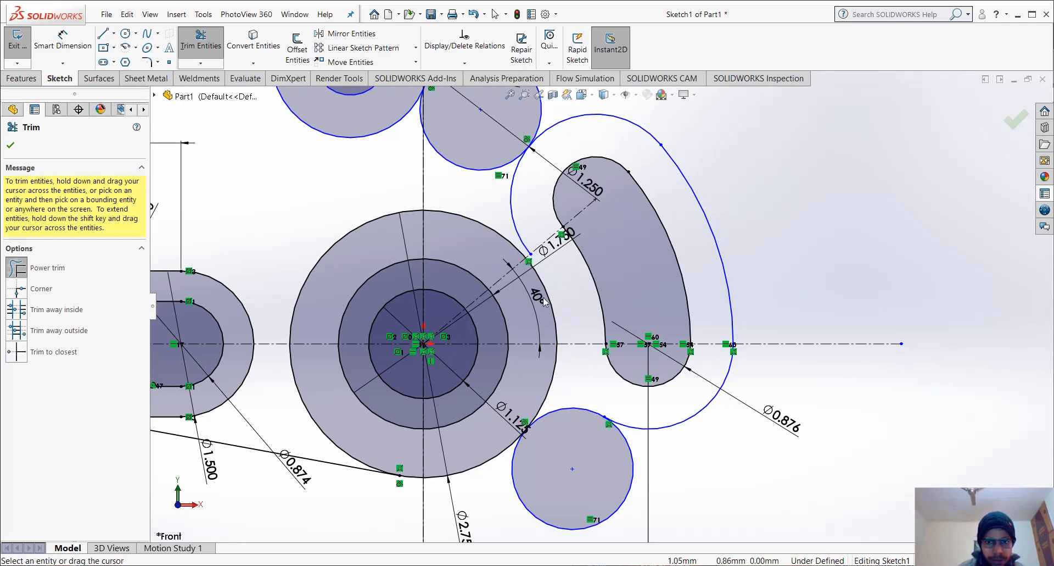
pyautogui.moveTo(544, 301); pyautogui.dragTo(518, 205)
pyautogui.scroll(3, 603, 305)
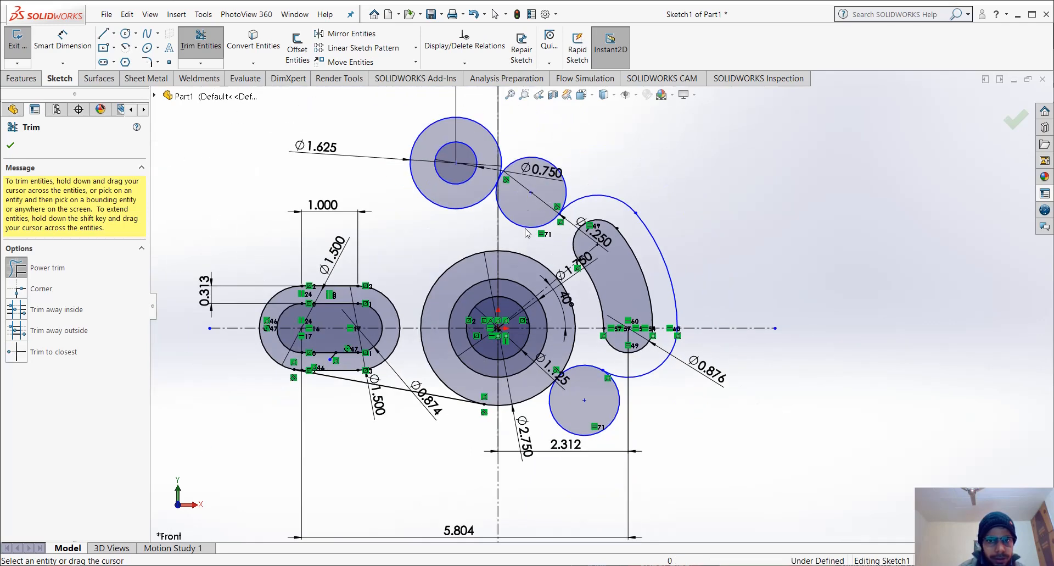
pyautogui.moveTo(575, 185); pyautogui.dragTo(560, 196)
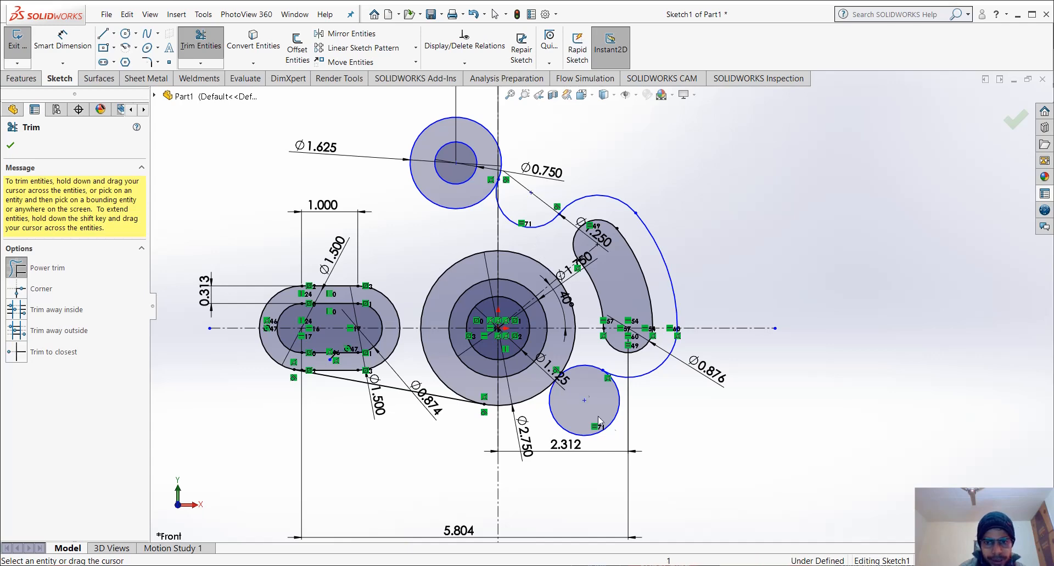
pyautogui.moveTo(615, 437); pyautogui.dragTo(597, 412)
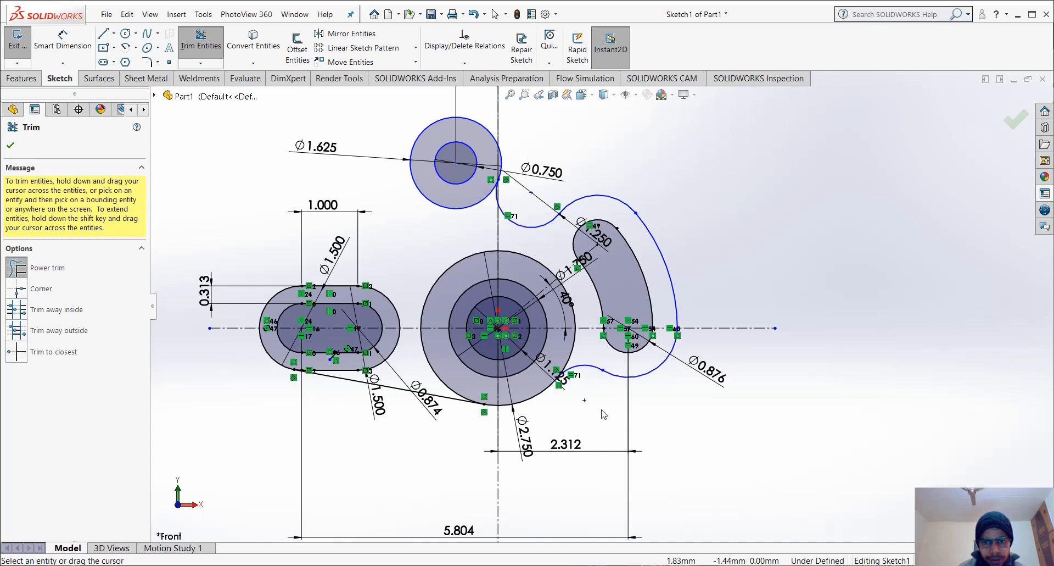
# Sketch a circle with a diameter of 1.75*2 in the empty area above and to the left of the straight slot
pyautogui.scroll(-1, 599, 407)
pyautogui.scroll(3, 574, 387)
pyautogui.scroll(-4, 479, 236)
pyautogui.scroll(4, 472, 247)
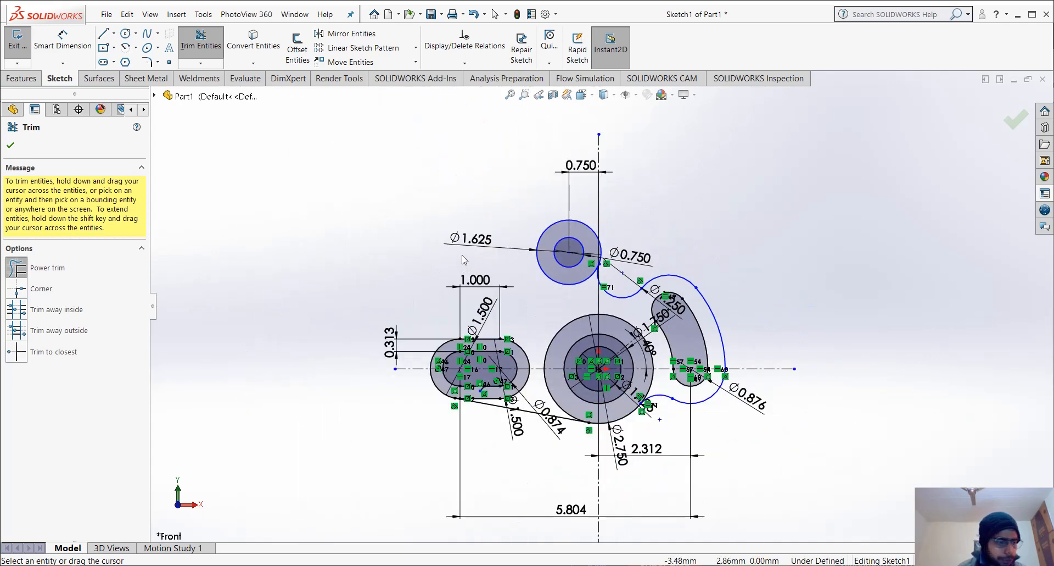
pyautogui.click(126, 33)
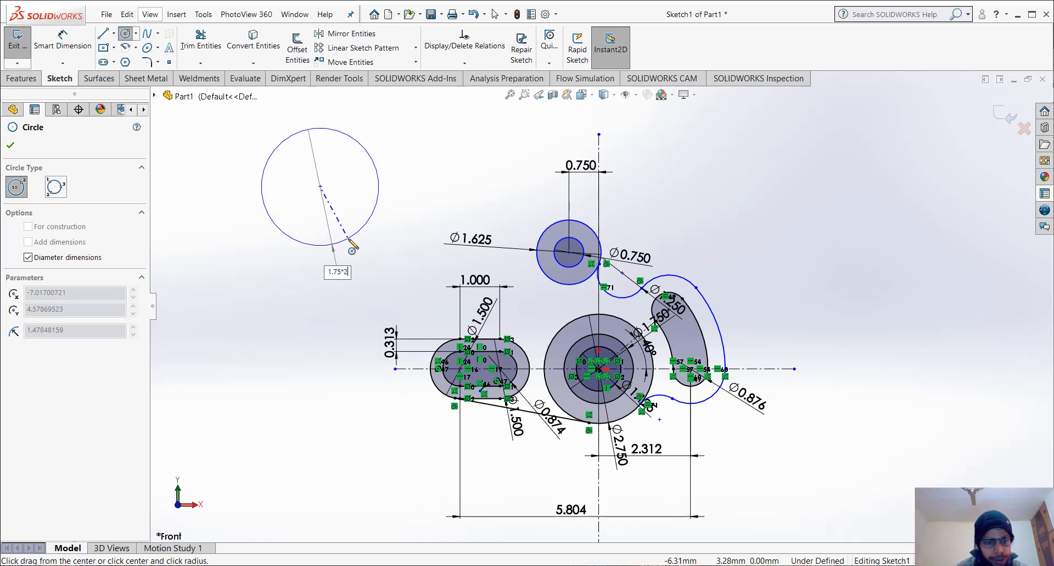
pyautogui.press('Return')
pyautogui.press('Escape')
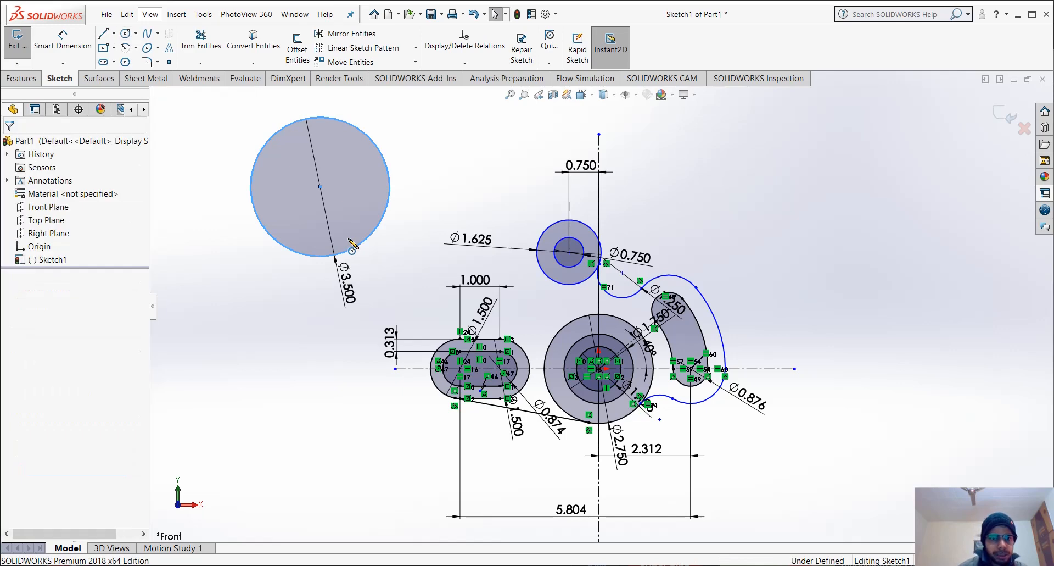
# Make the new large circle tangent to the 1.625 circle
pyautogui.click(389, 224)
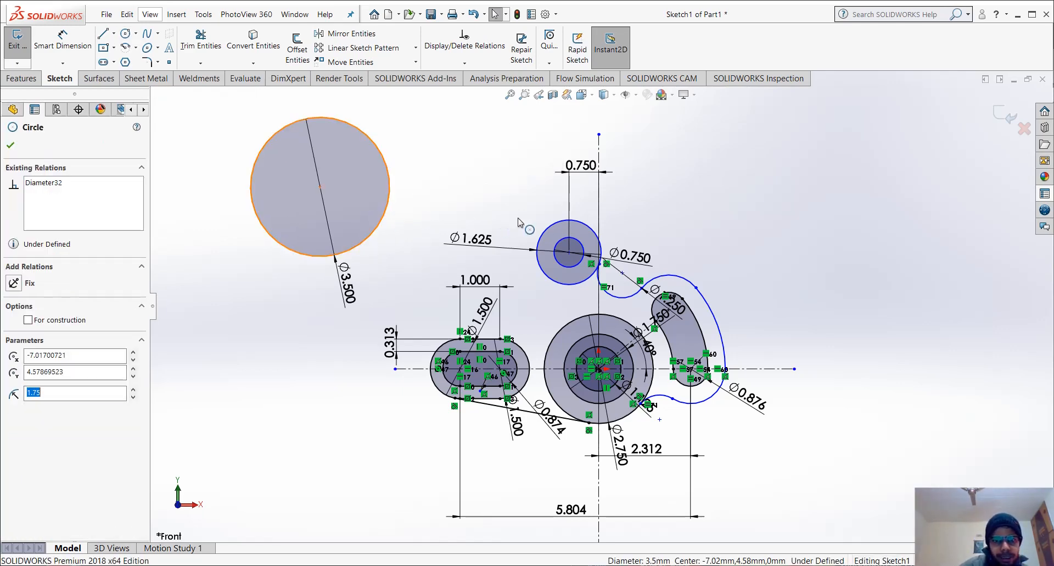
pyautogui.keyDown('ctrl'); pyautogui.click(553, 225); pyautogui.keyUp('ctrl')
pyautogui.click(618, 199)
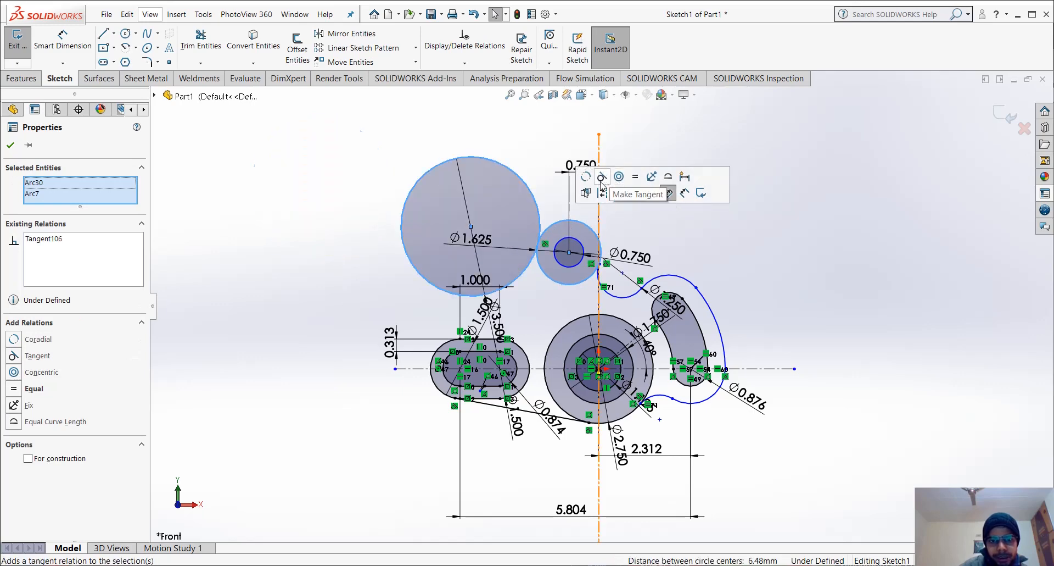
pyautogui.click(536, 302)
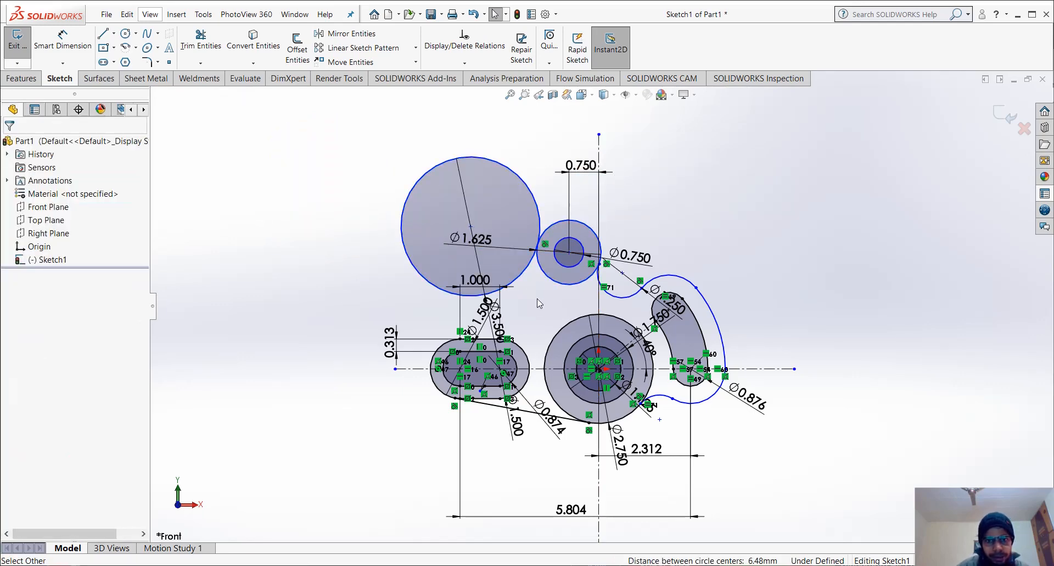
# Make the large circle tangent to the upper straight edge of the outer slot and check the contact point
pyautogui.click(524, 273)
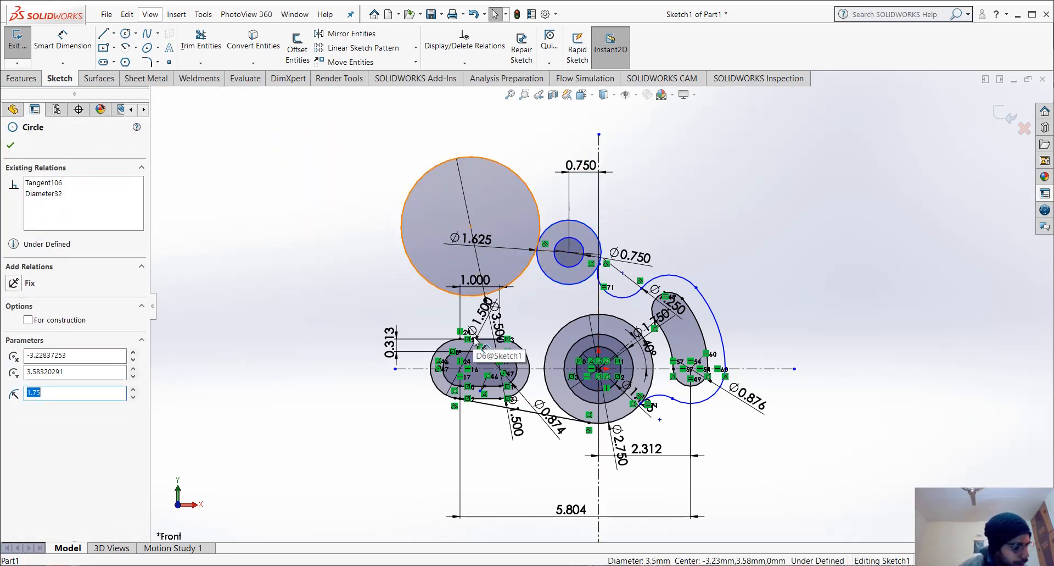
pyautogui.keyDown('ctrl'); pyautogui.click(492, 339); pyautogui.keyUp('ctrl')
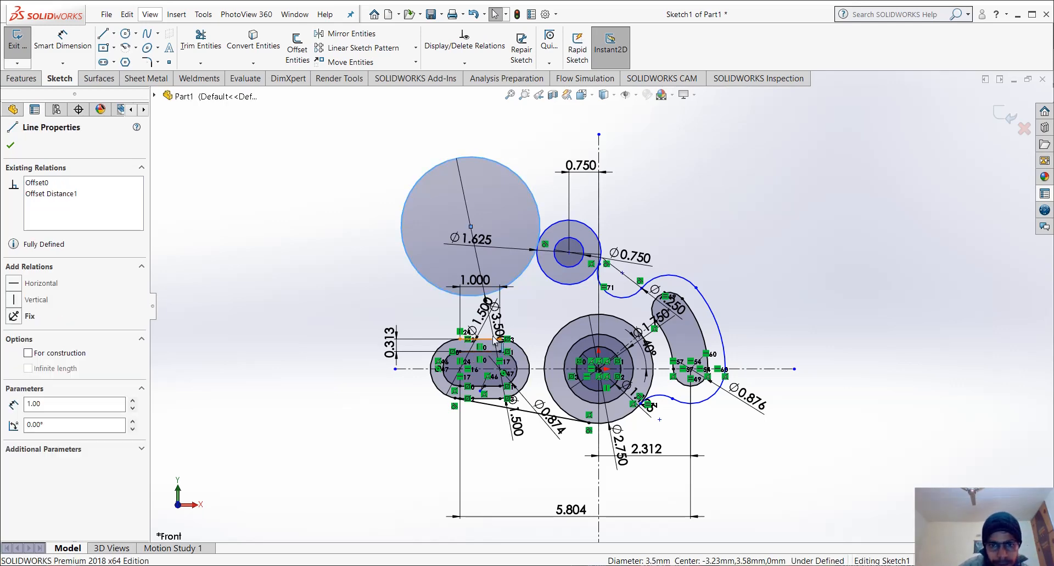
pyautogui.click(524, 292)
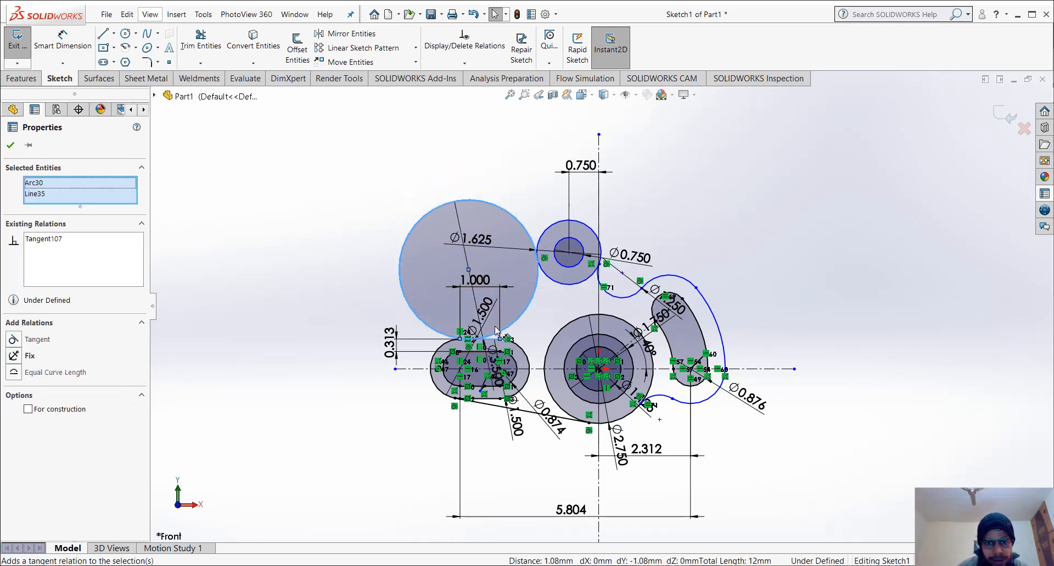
pyautogui.scroll(-5, 494, 336)
pyautogui.scroll(5, 519, 318)
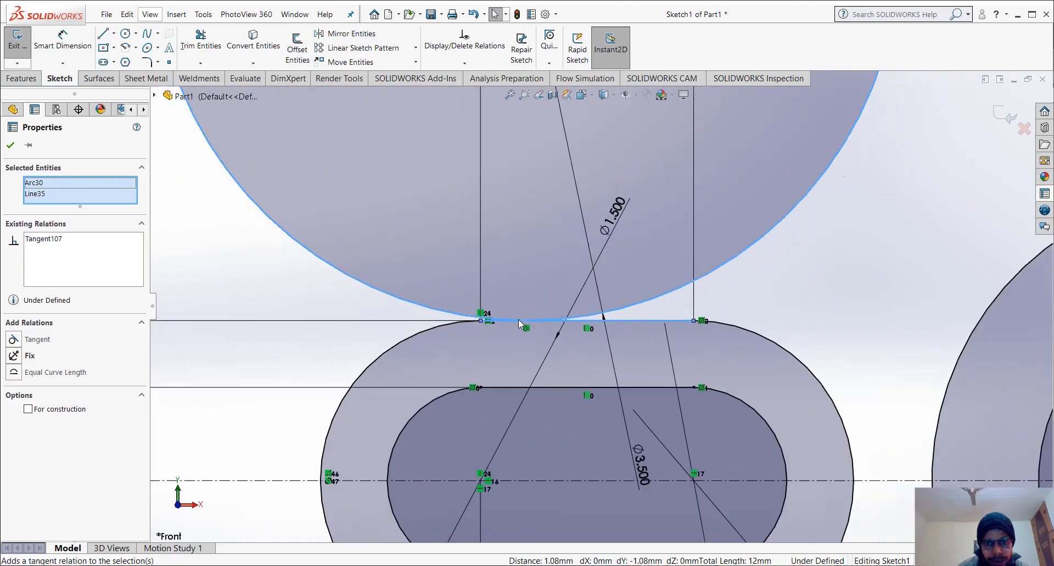
pyautogui.press('Escape')
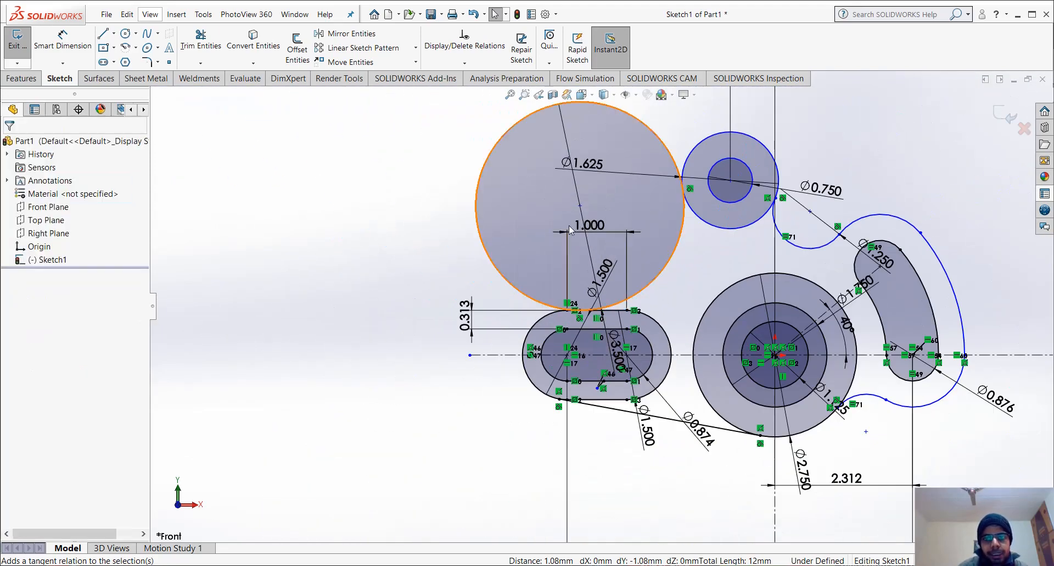
# Trim the large circle down to the connecting arc between the straight slot and the 1.625 circle
pyautogui.click(201, 46)
pyautogui.moveTo(467, 176); pyautogui.dragTo(519, 172)
pyautogui.scroll(-3, 709, 203)
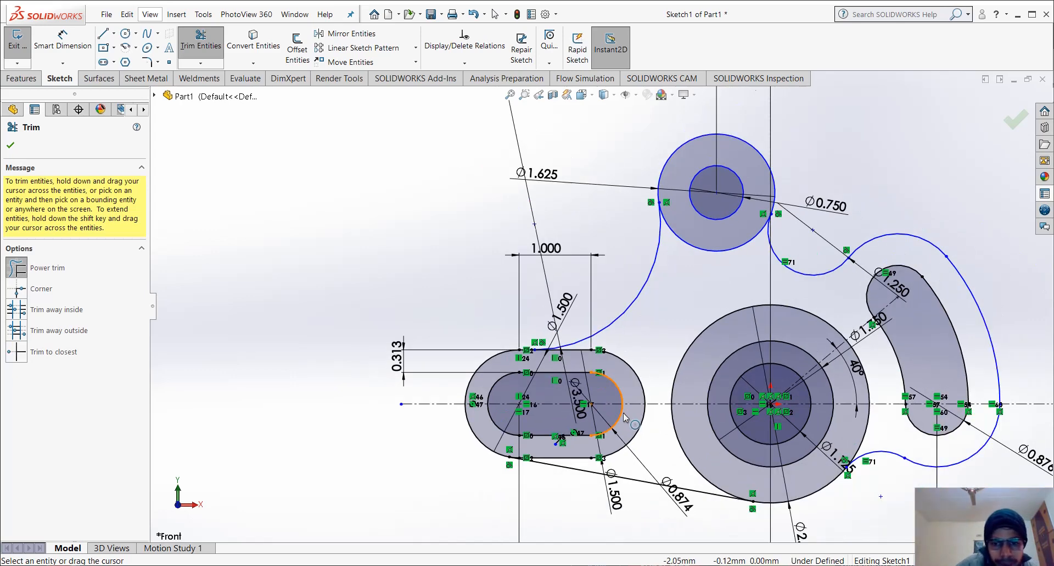
pyautogui.scroll(5, 631, 418)
pyautogui.scroll(-1, 727, 283)
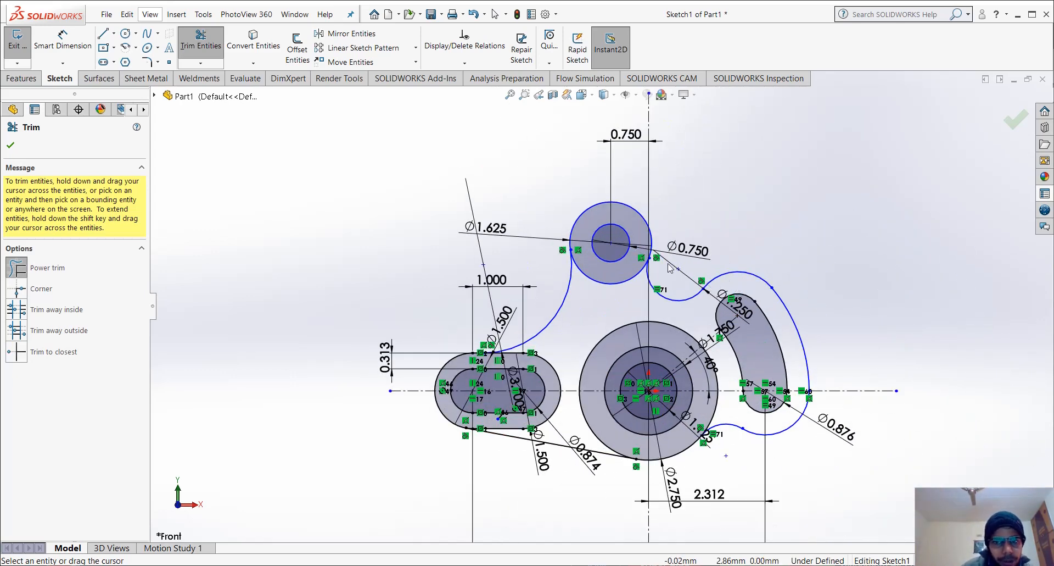
pyautogui.scroll(2, 628, 205)
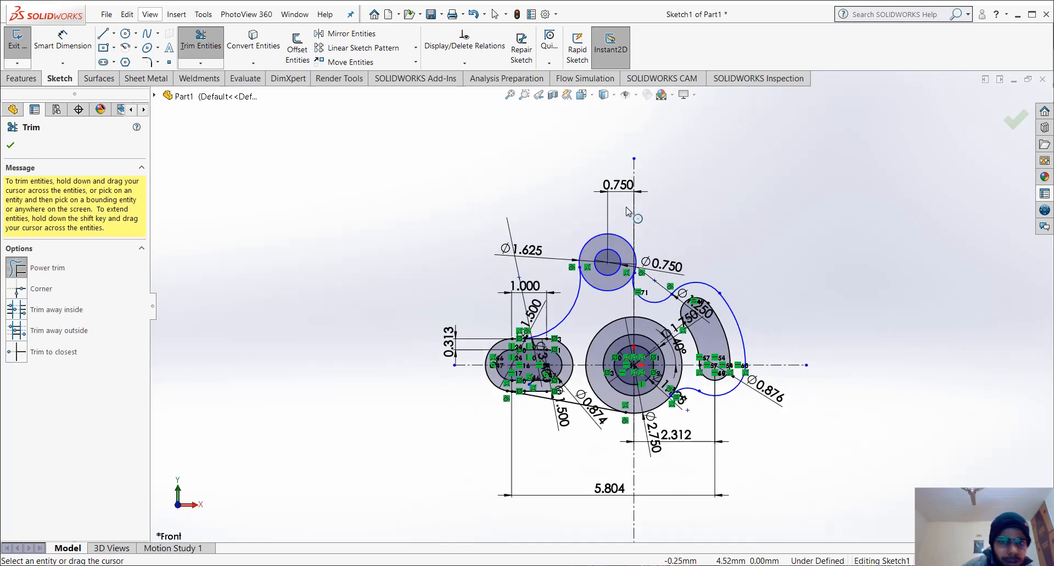
pyautogui.click(193, 48)
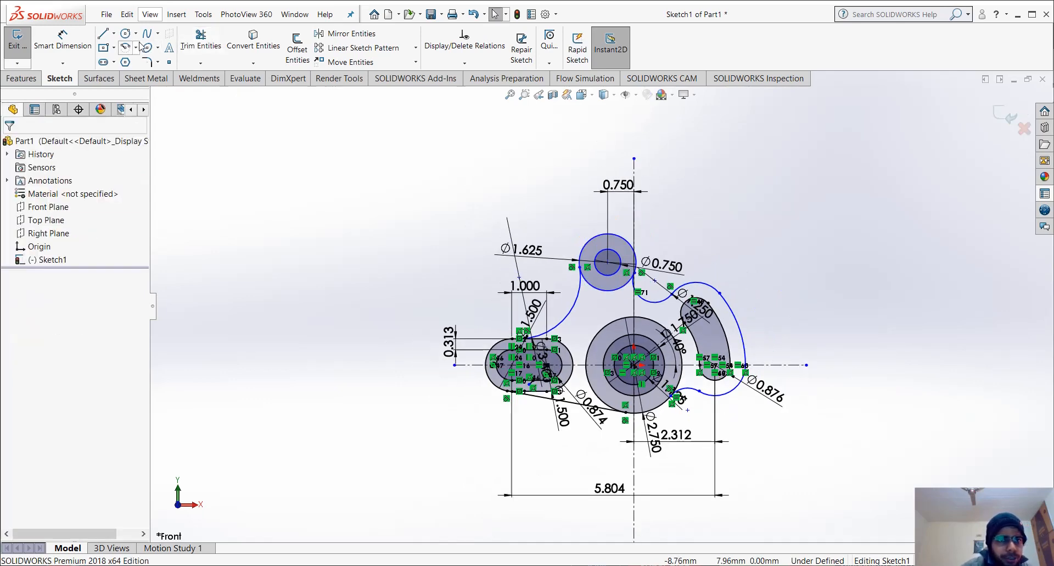
# Dimension the vertical distance between the origin and the upper concentric circles' centre as 1.875 mm
pyautogui.click(84, 51)
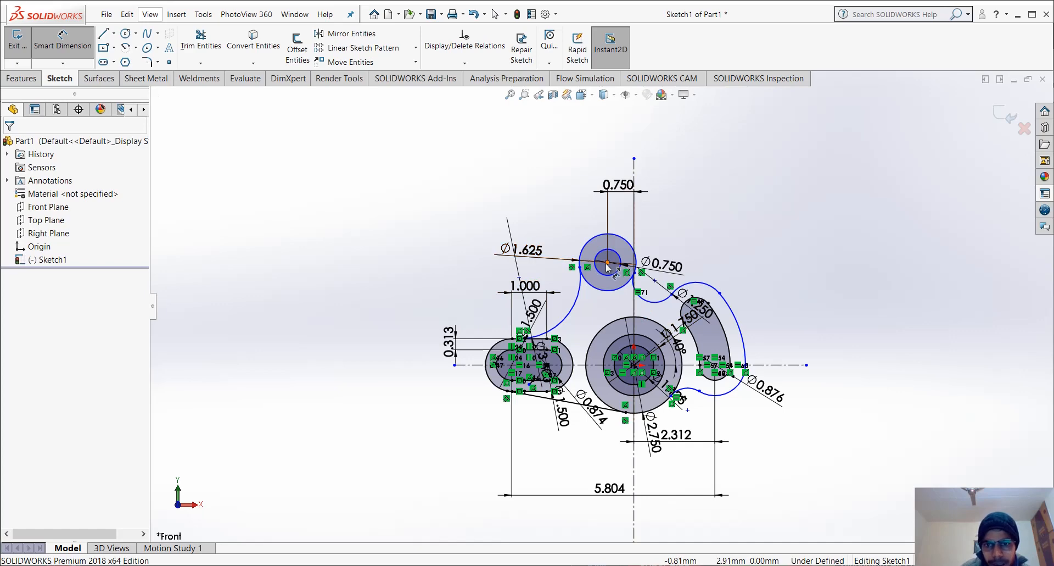
pyautogui.click(635, 367)
pyautogui.click(607, 262)
pyautogui.click(377, 321)
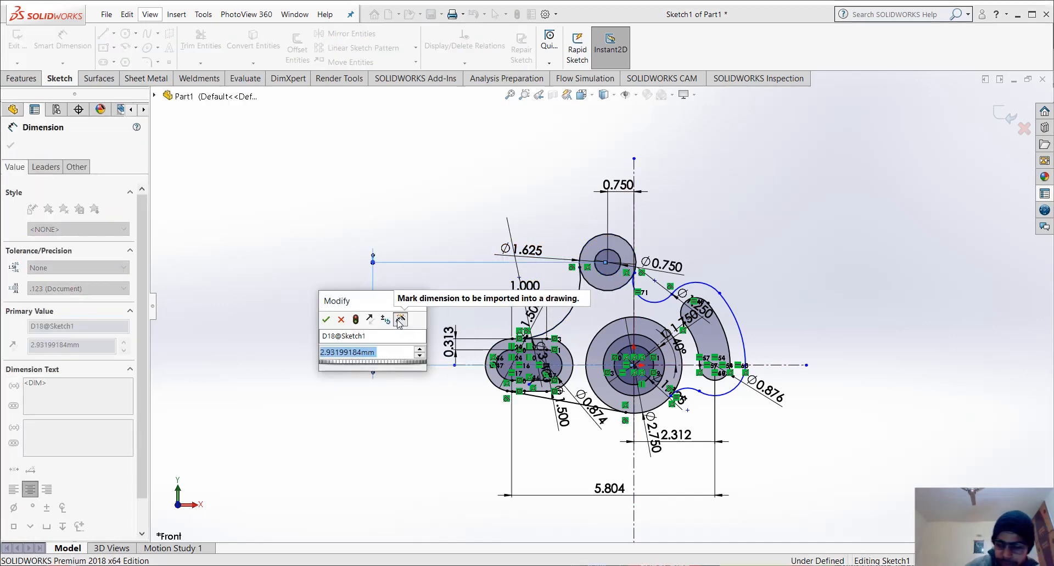
pyautogui.write('1')
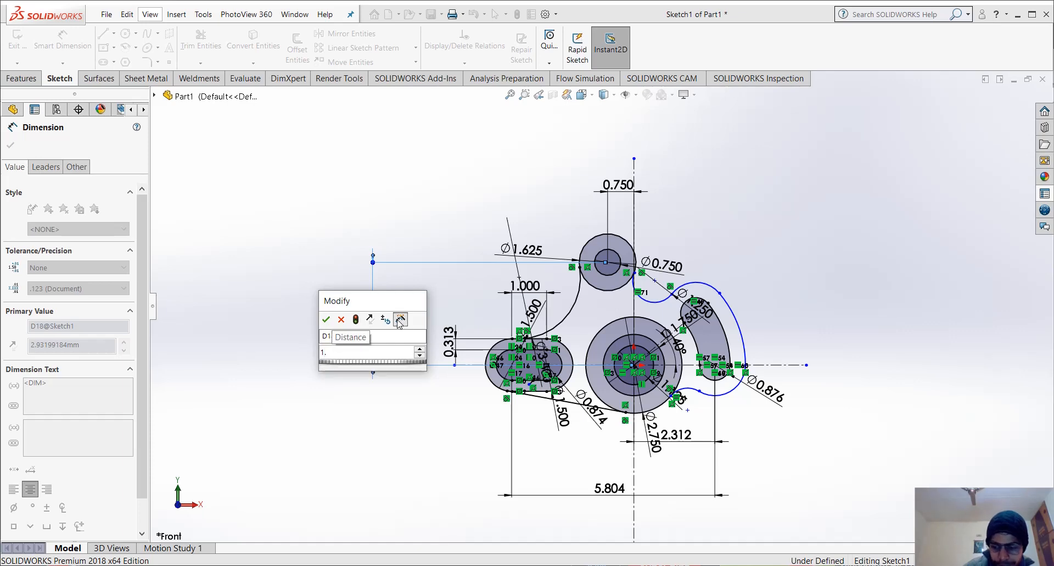
pyautogui.write('.875')
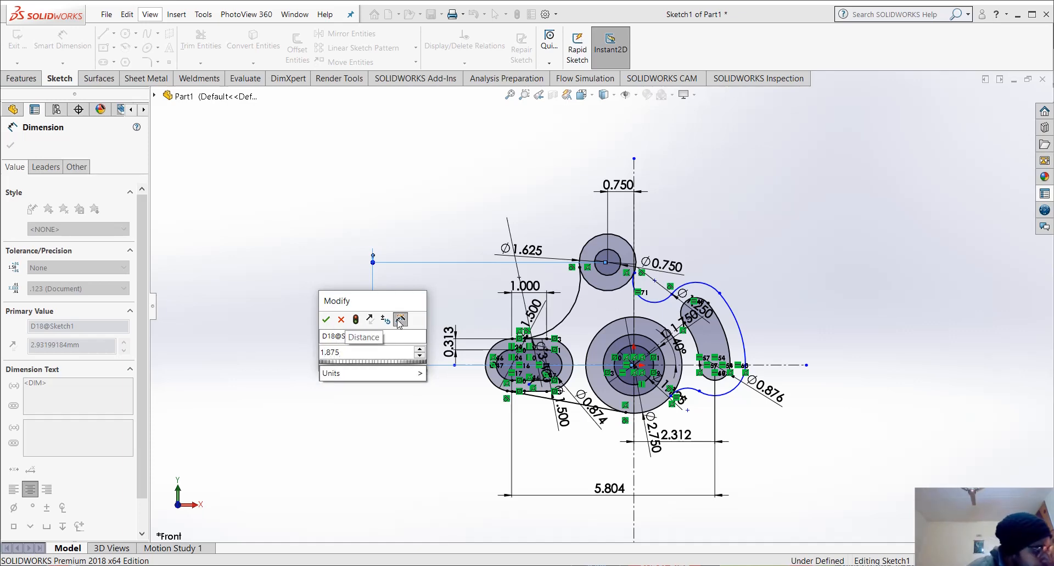
pyautogui.press('Return')
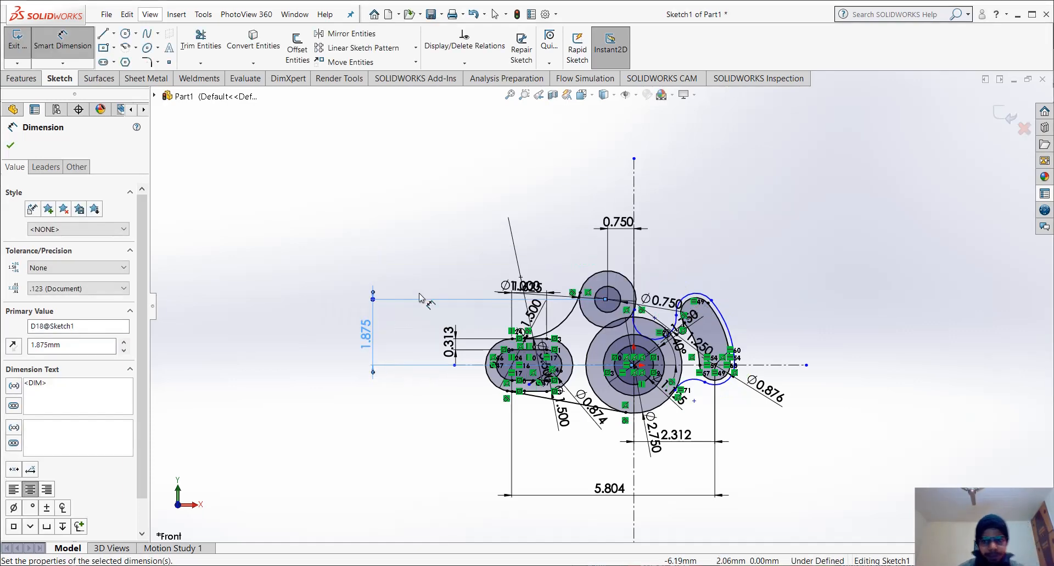
pyautogui.press('Escape')
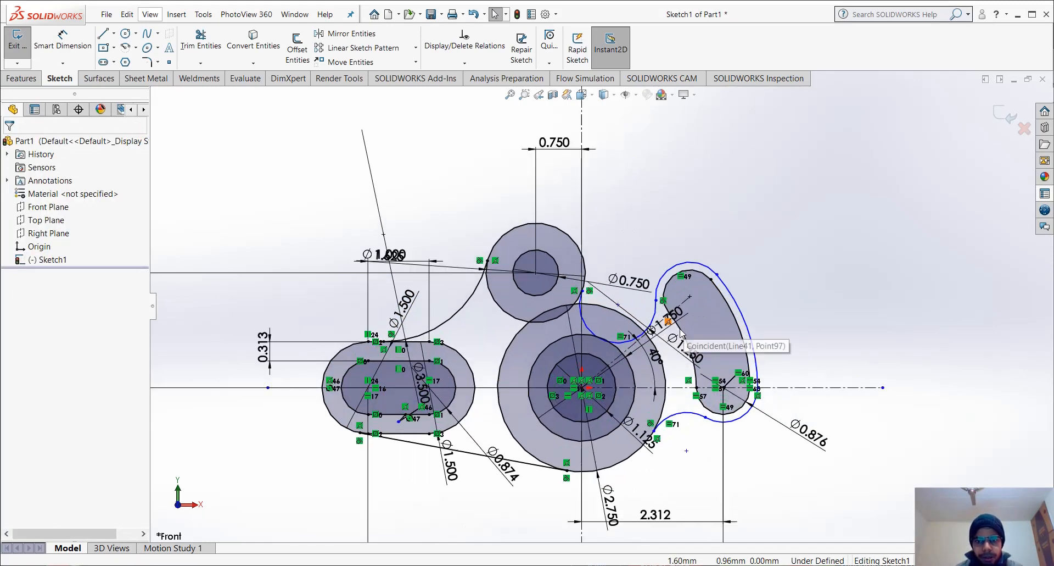
pyautogui.scroll(-5, 706, 347)
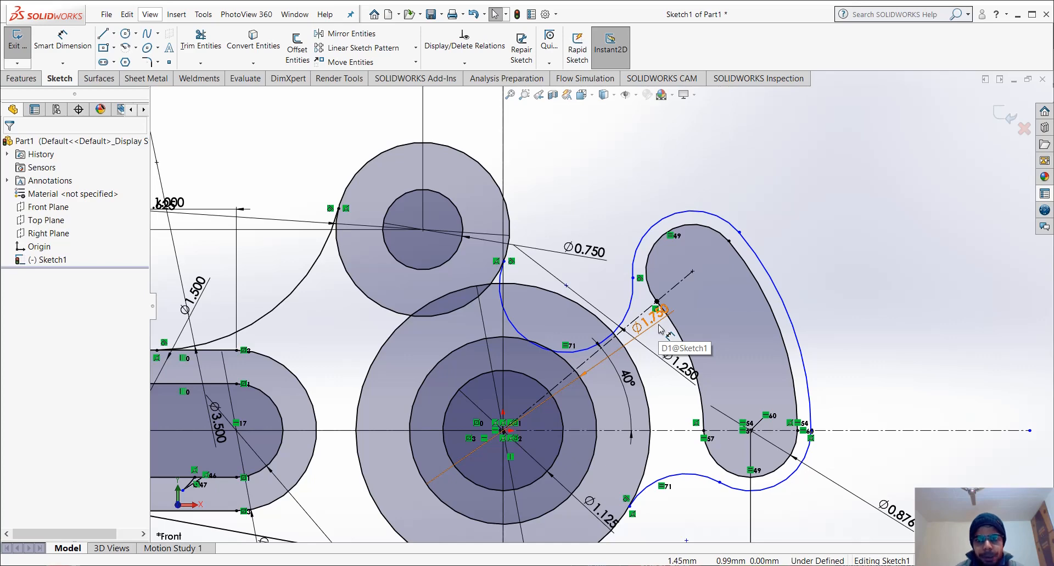
# Try to add a radius dimension to the inner curved slot's upper end arc
pyautogui.scroll(6, 658, 325)
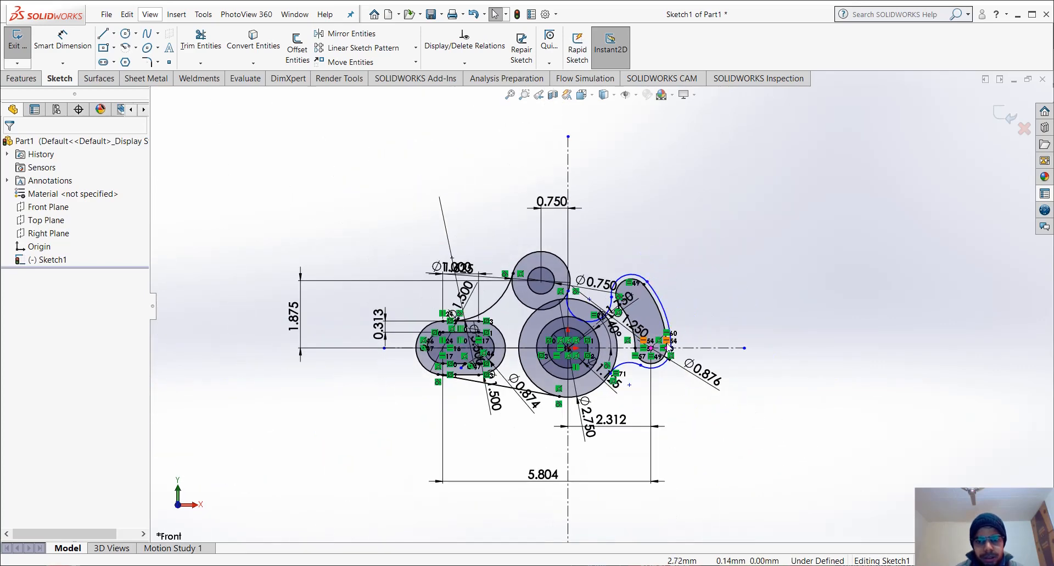
pyautogui.scroll(-6, 632, 350)
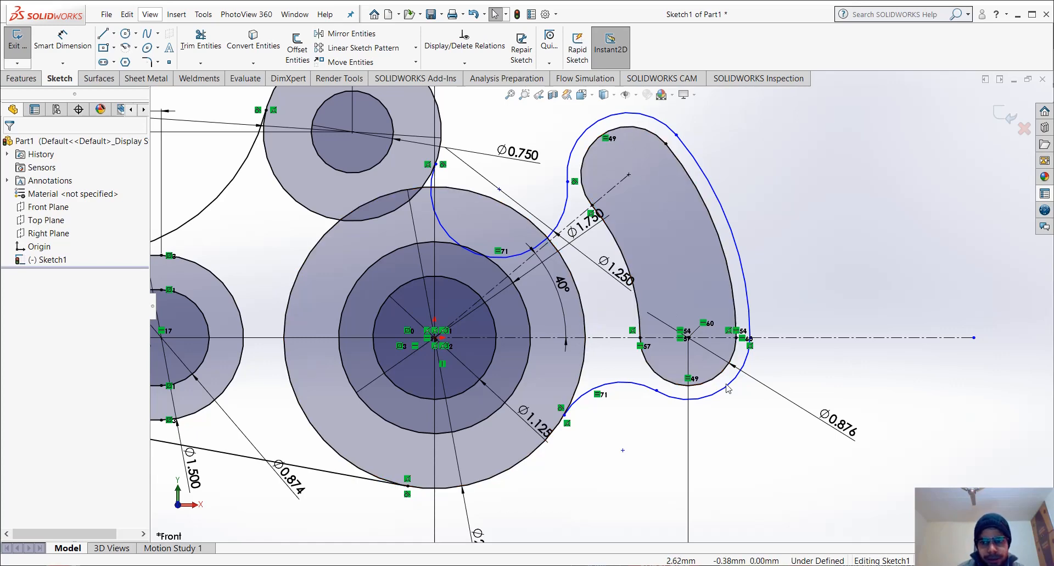
pyautogui.scroll(3, 602, 307)
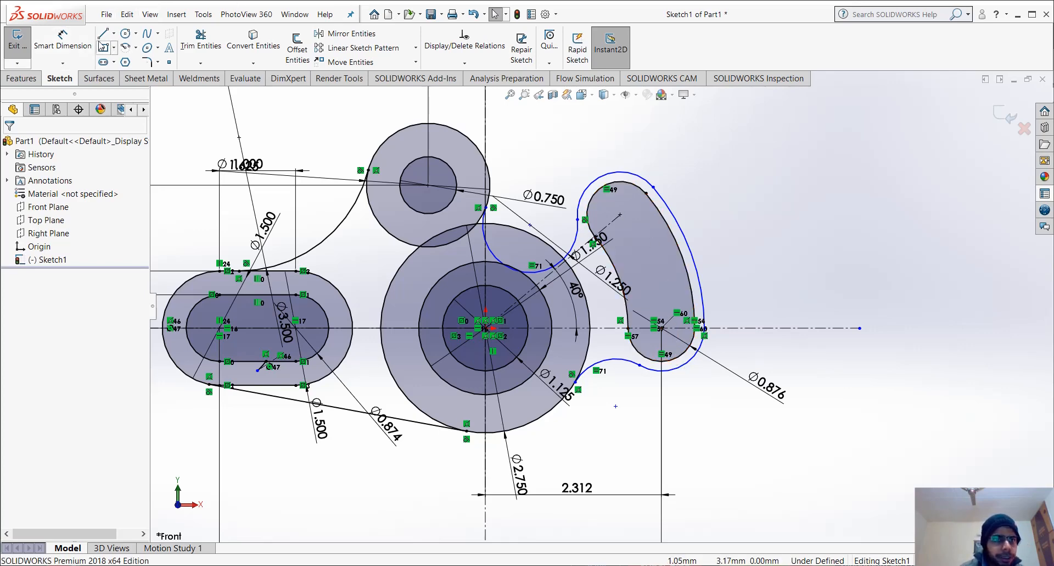
pyautogui.click(62, 39)
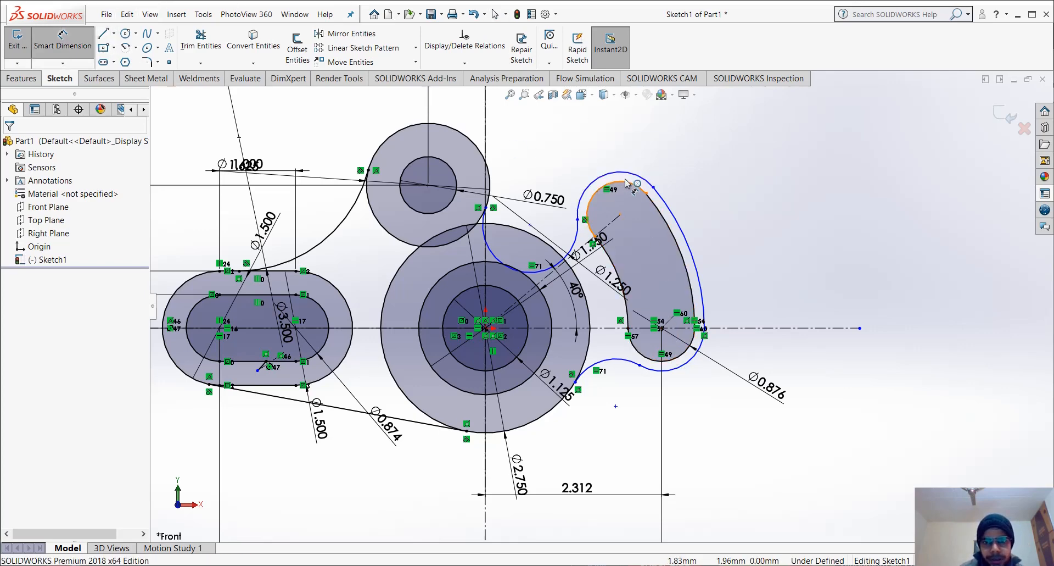
pyautogui.click(637, 161)
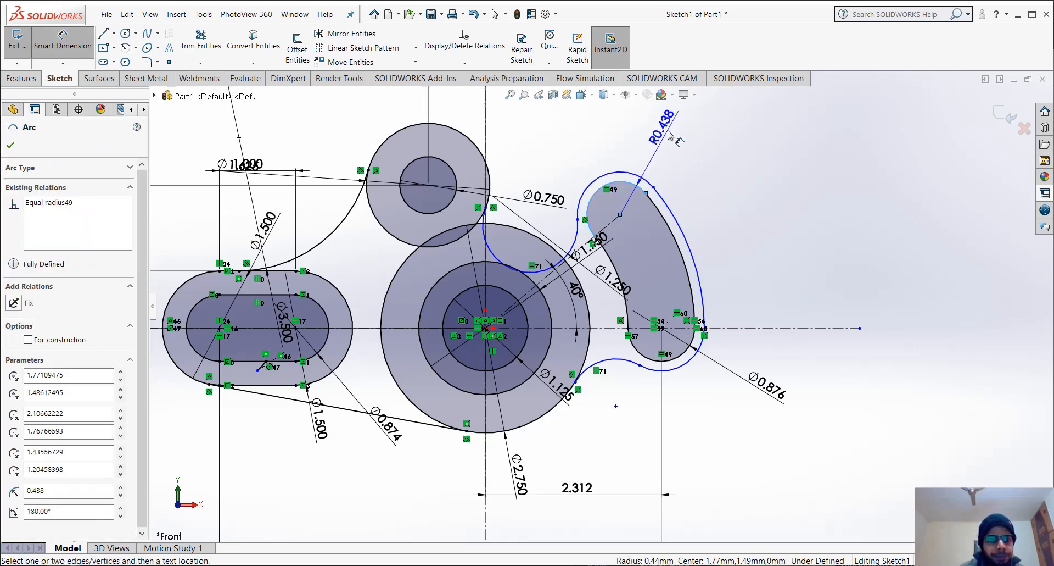
pyautogui.click(669, 134)
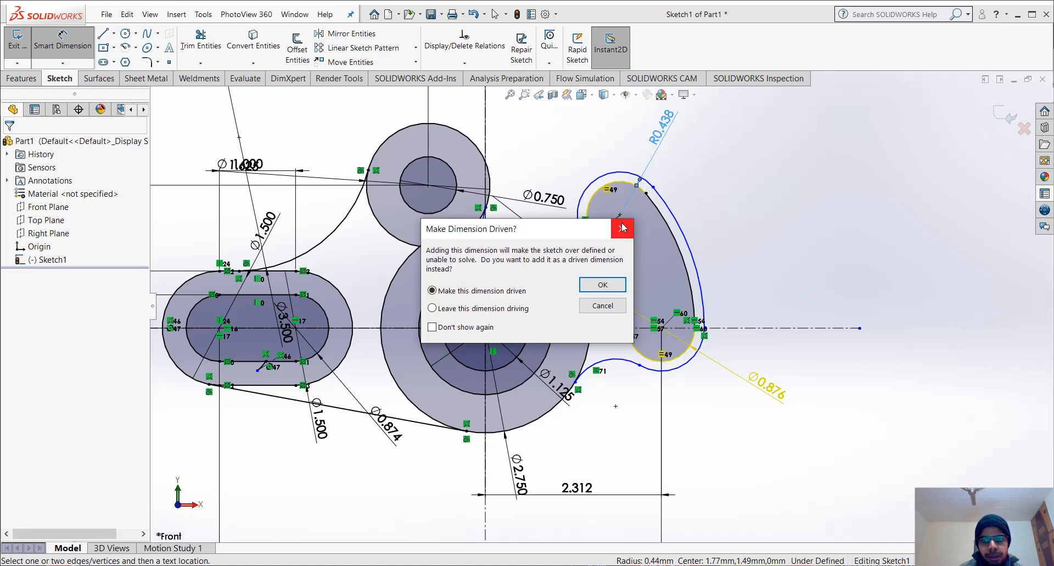
pyautogui.click(622, 227)
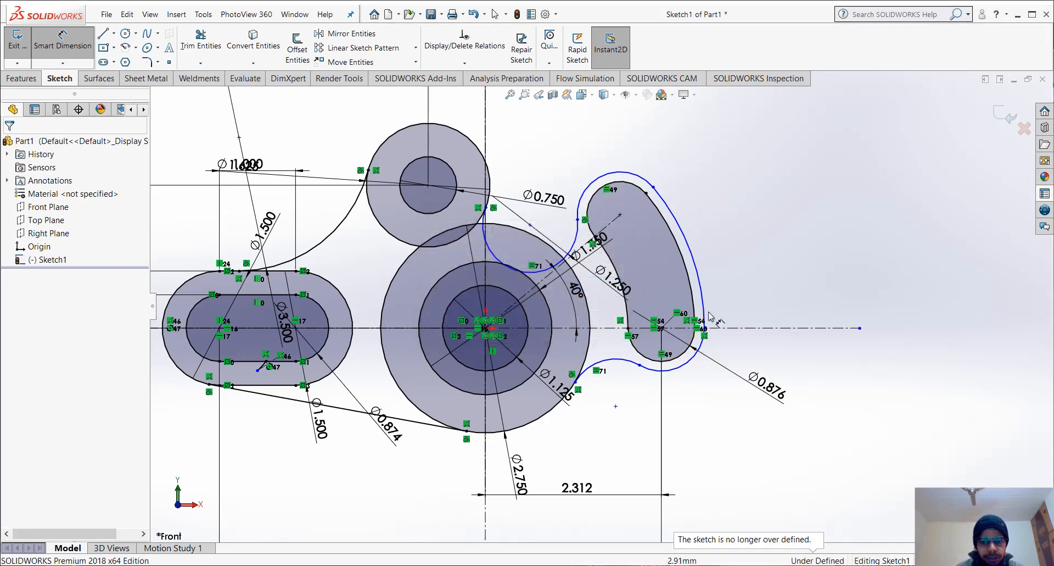
pyautogui.click(682, 369)
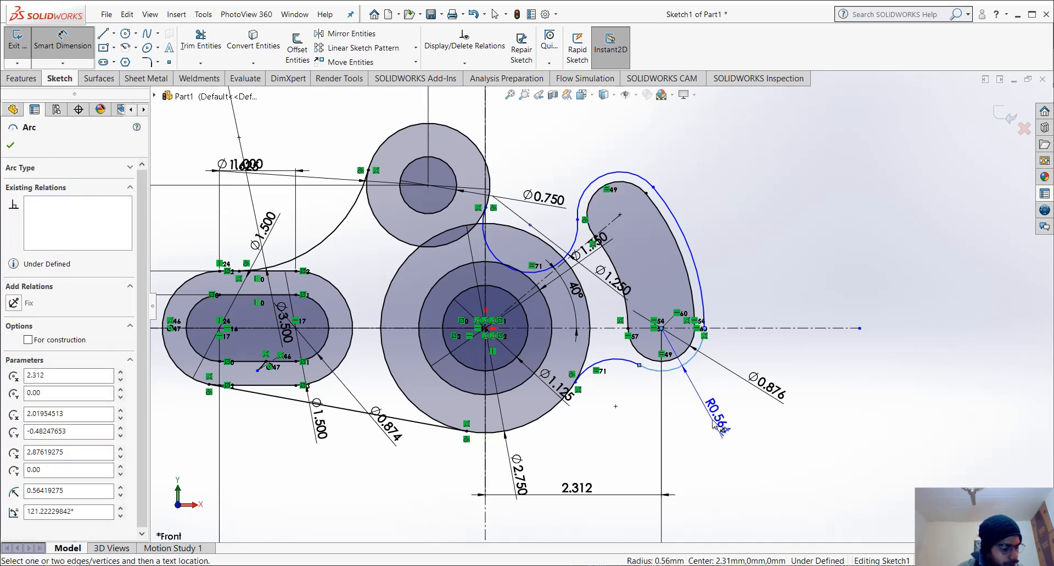
pyautogui.press('Escape')
pyautogui.press('Escape')
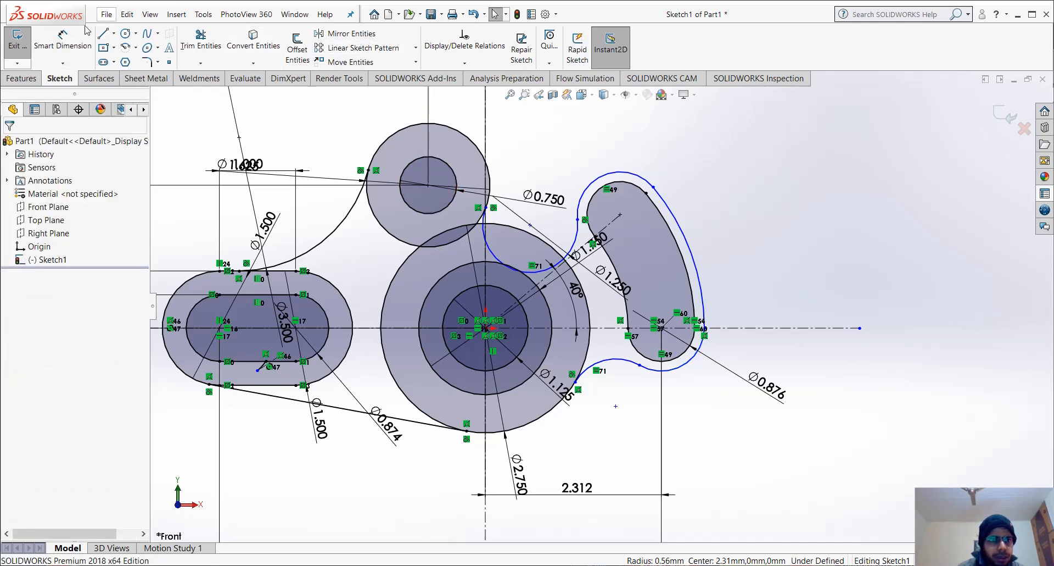
pyautogui.click(63, 42)
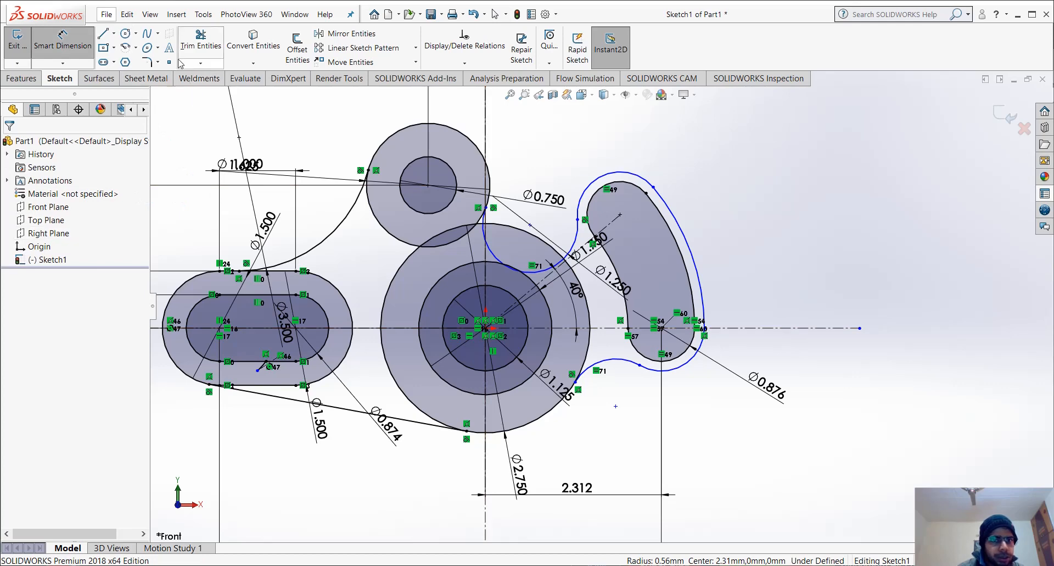
pyautogui.click(679, 368)
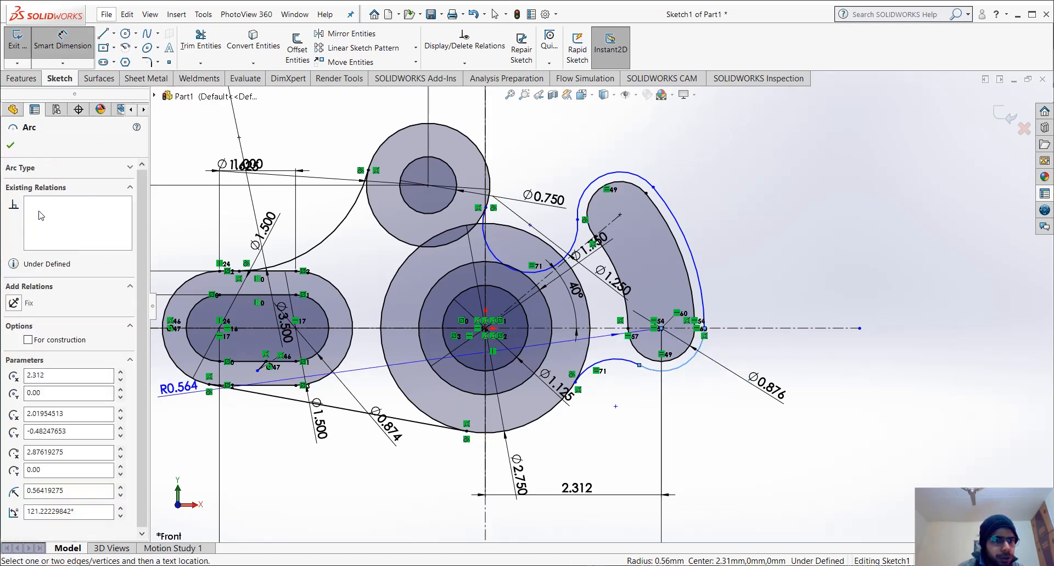
pyautogui.press('Escape')
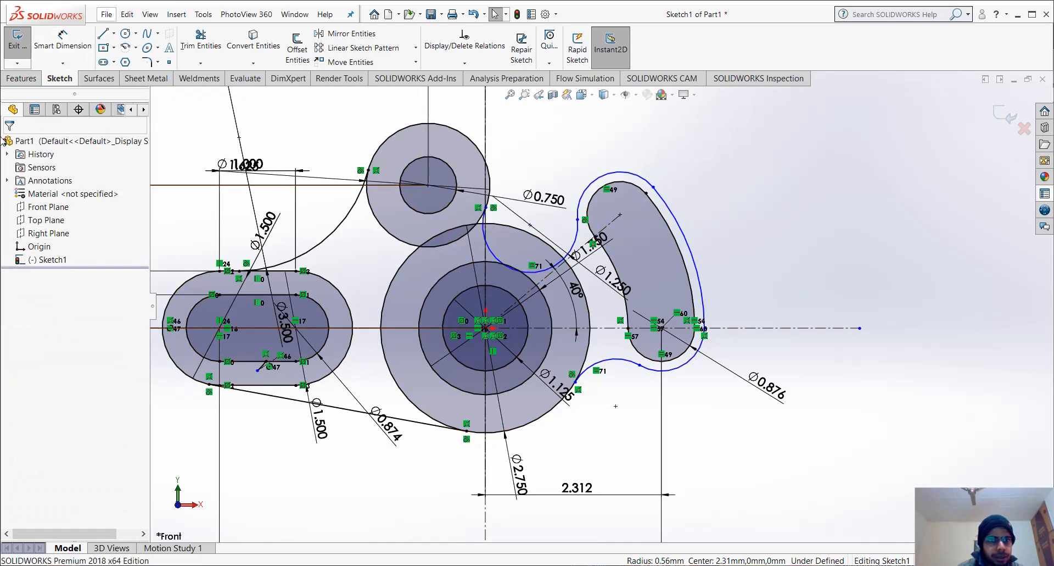
# Add a radius dimension to the outer contour arc around the curved slot's upper end
pyautogui.scroll(2, 762, 347)
pyautogui.scroll(-3, 720, 346)
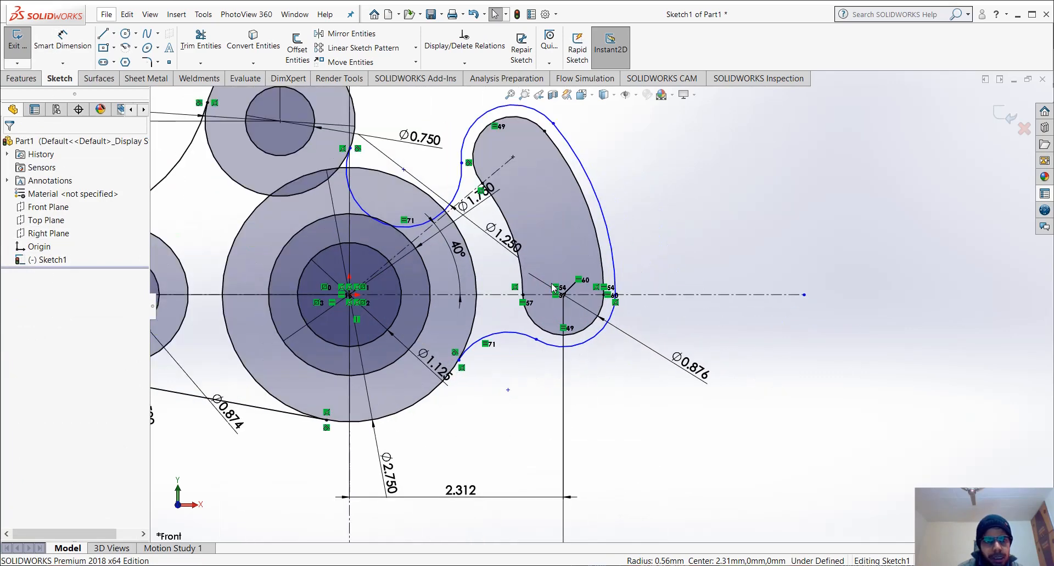
pyautogui.scroll(3, 548, 283)
pyautogui.scroll(2, 454, 277)
pyautogui.scroll(-1, 439, 252)
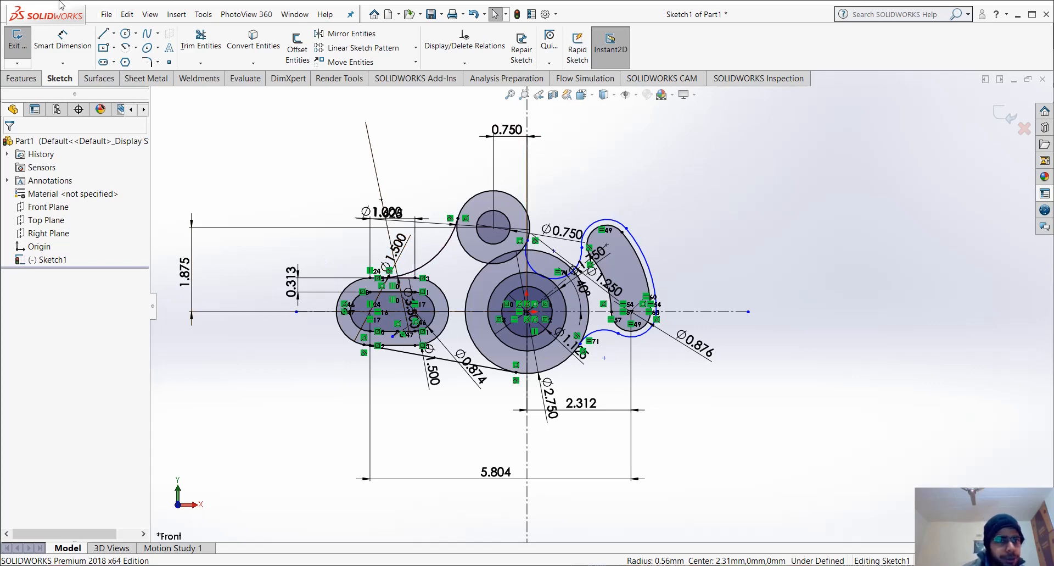
pyautogui.click(67, 42)
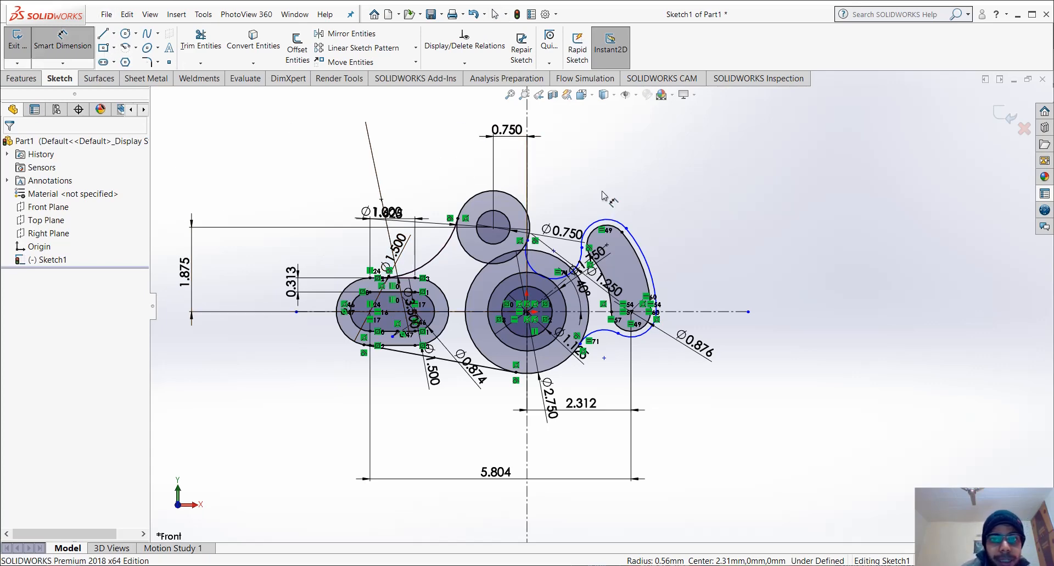
pyautogui.click(612, 224)
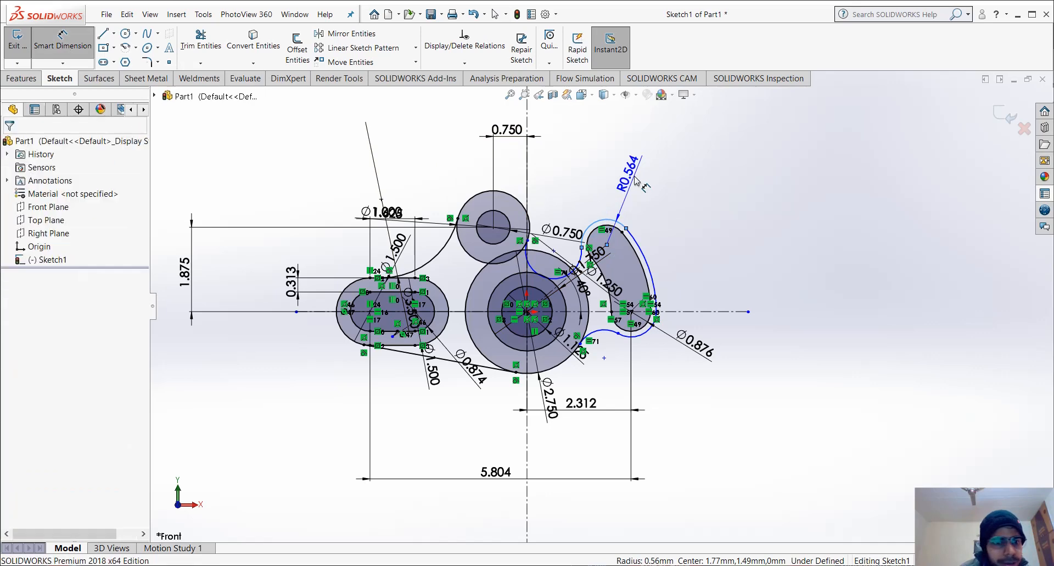
pyautogui.click(640, 200)
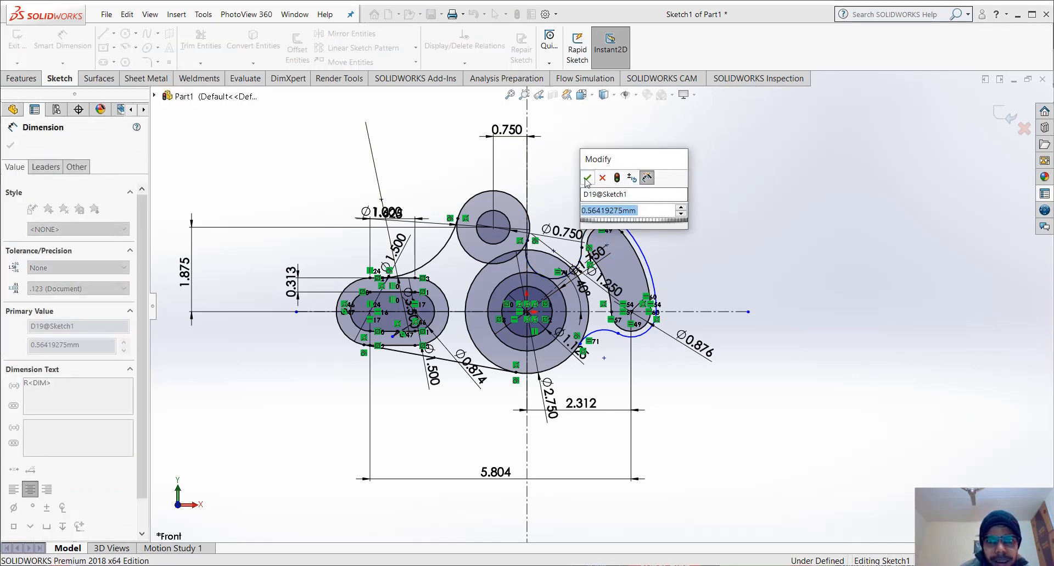
pyautogui.click(587, 178)
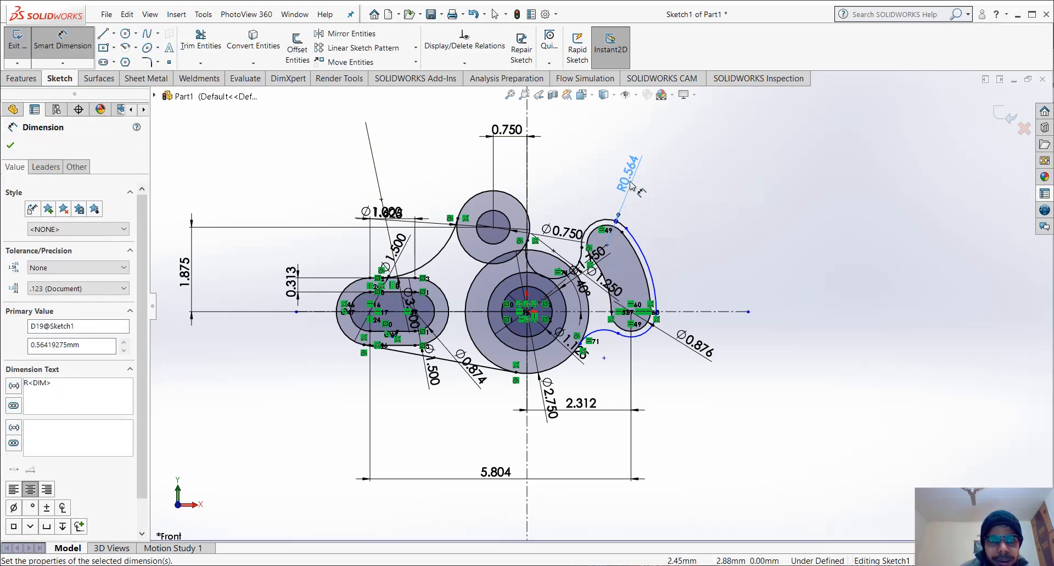
# Set the radius of the outer contour arc around the curved slot's upper end to 0.875 mm
pyautogui.click(60, 168)
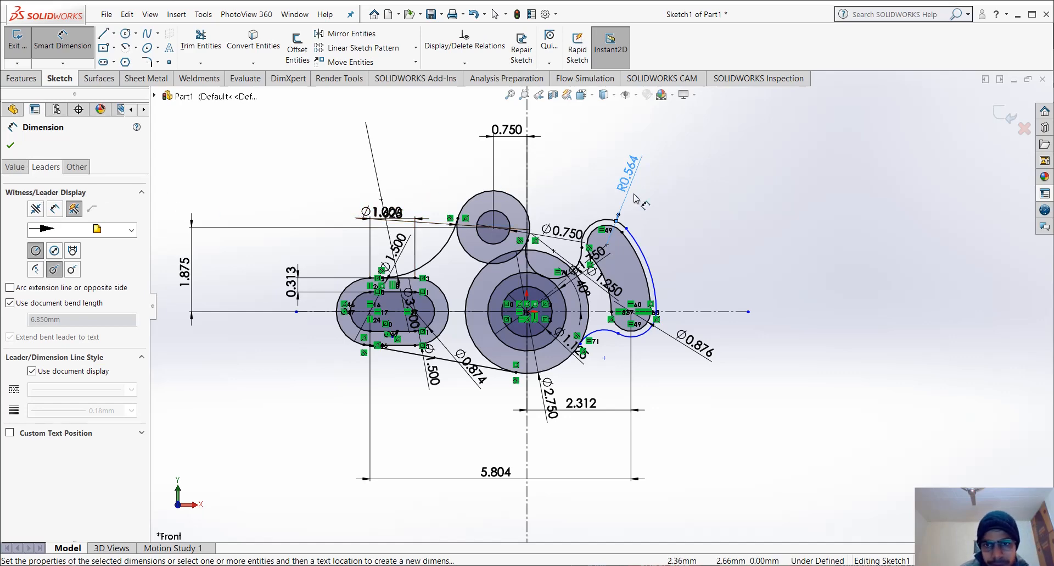
pyautogui.press('Escape')
pyautogui.doubleClick(631, 175)
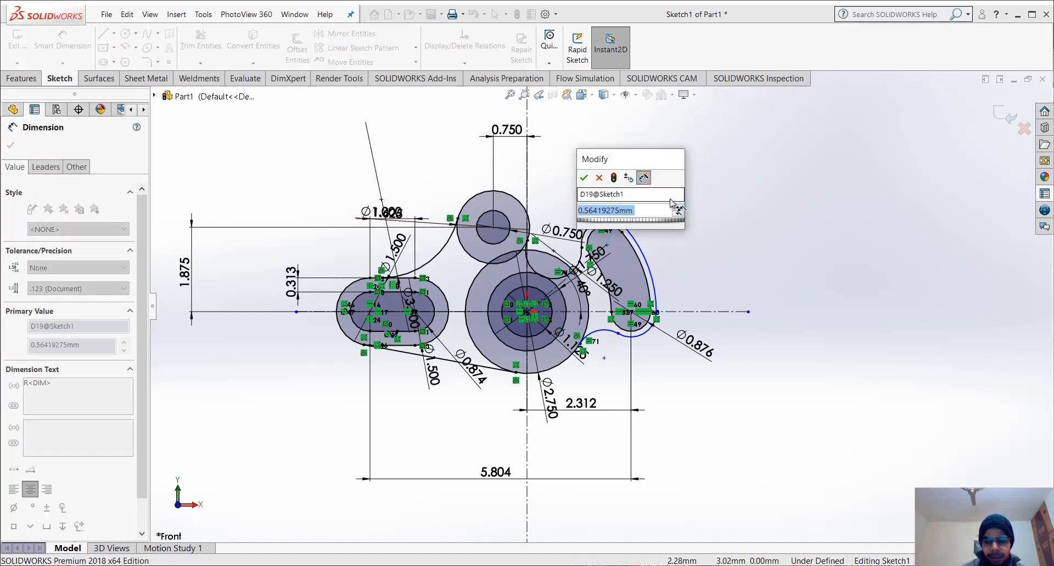
pyautogui.write('.8')
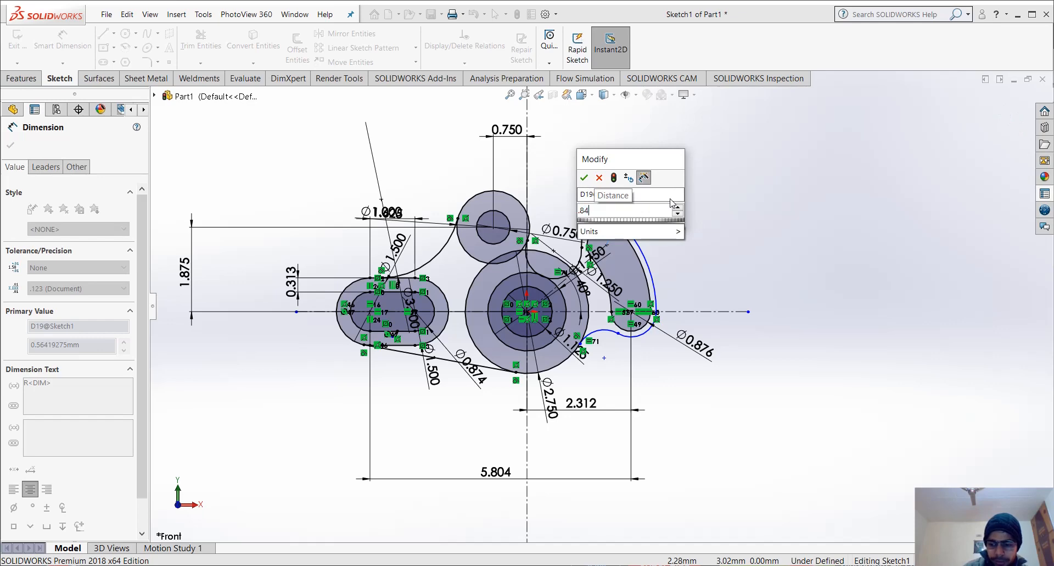
pyautogui.write('75')
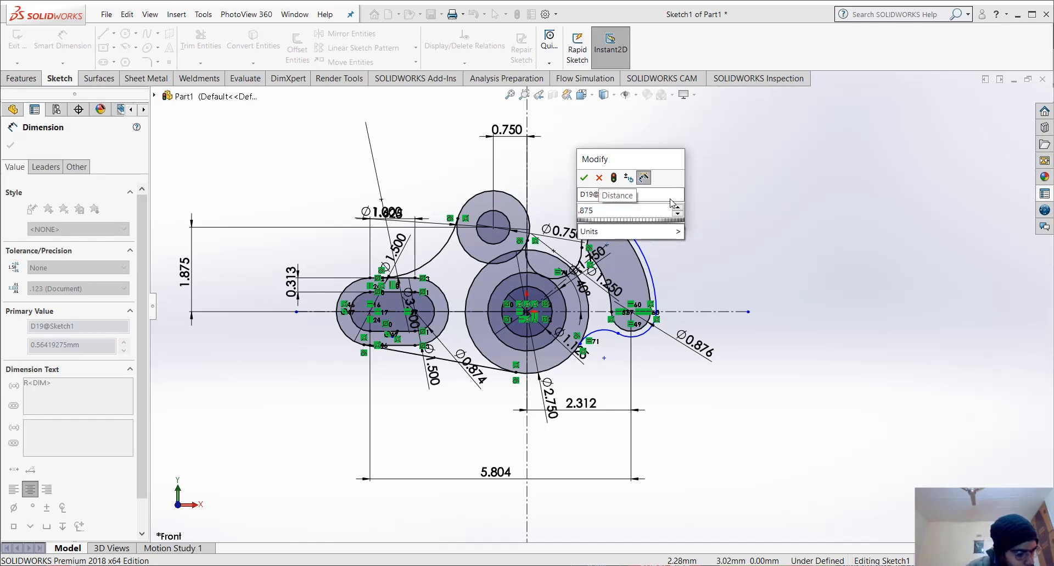
pyautogui.press('Return')
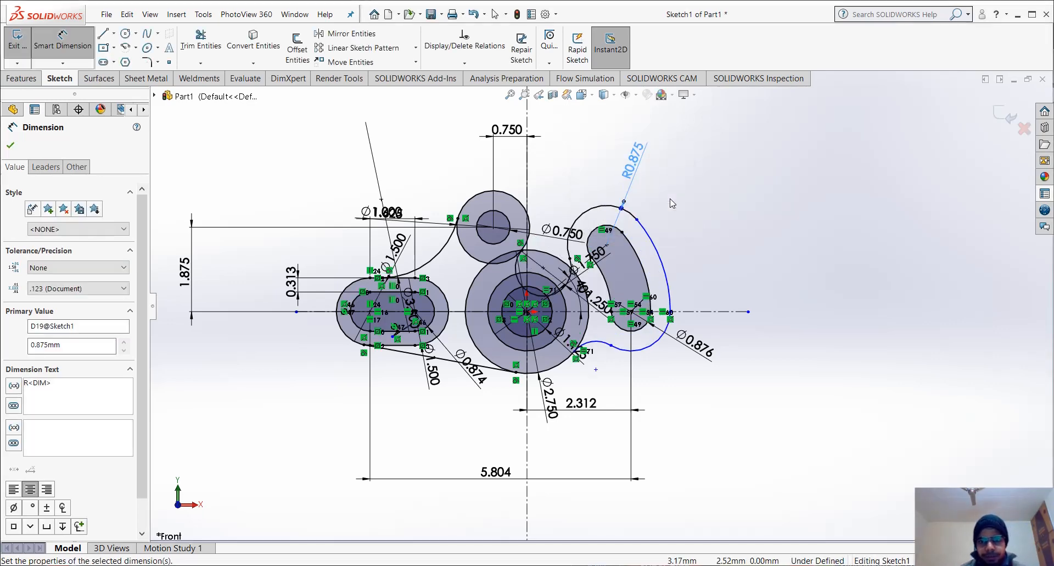
pyautogui.click(731, 291)
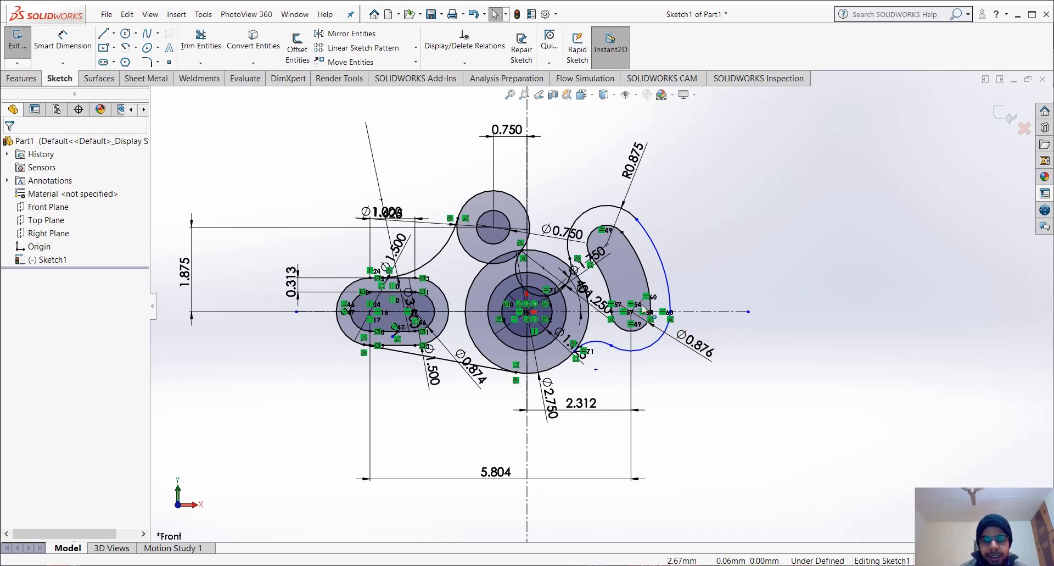
# Delete the 1.250 mm diameter connecting arc between the upper concentric circles and the curved slot's outer contour, including its associated dimension
pyautogui.scroll(-2, 637, 289)
pyautogui.scroll(-2, 561, 261)
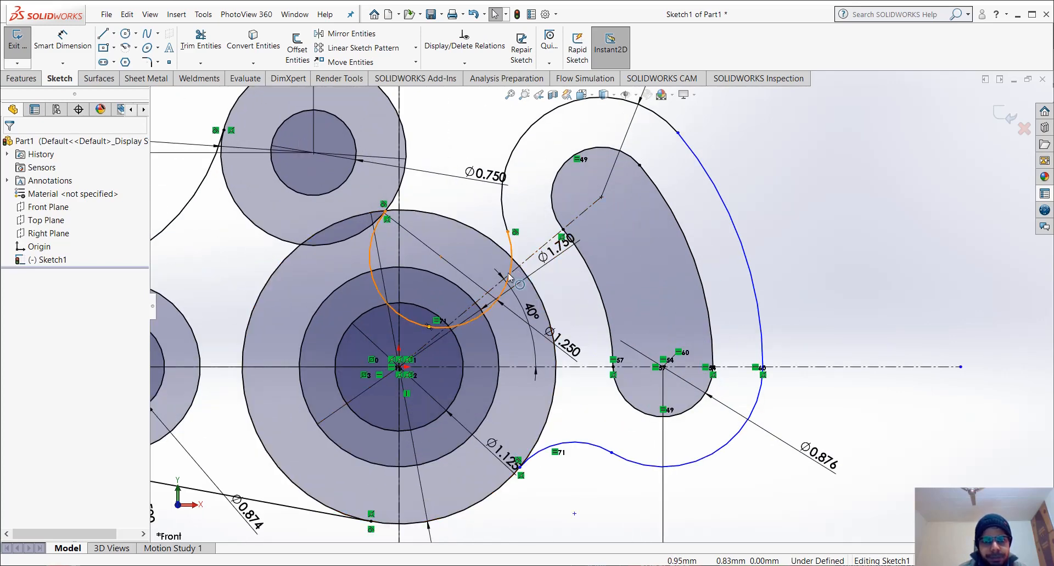
pyautogui.click(508, 231)
pyautogui.scroll(-1, 510, 233)
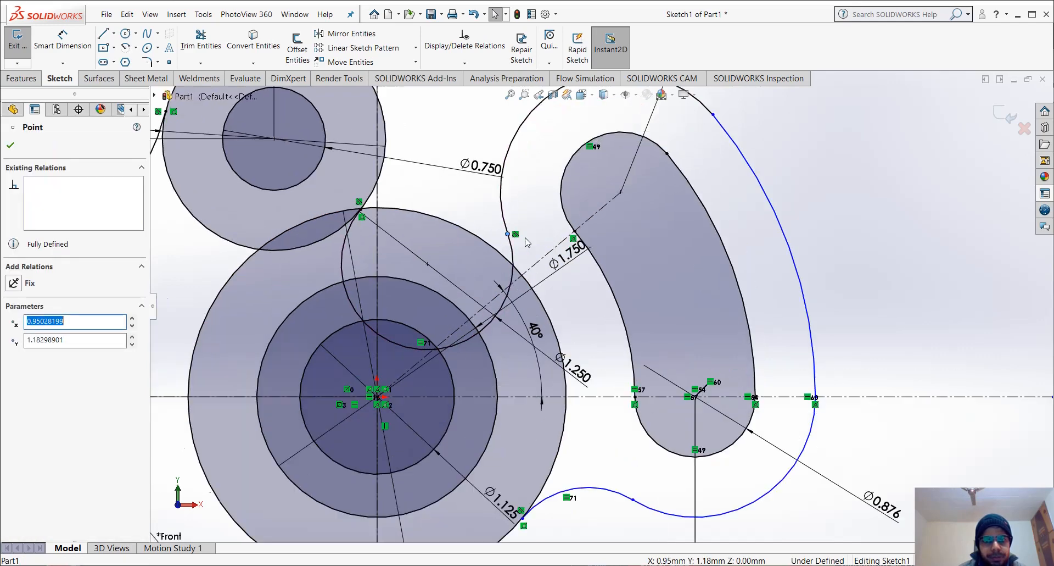
pyautogui.scroll(1, 526, 238)
pyautogui.click(520, 335)
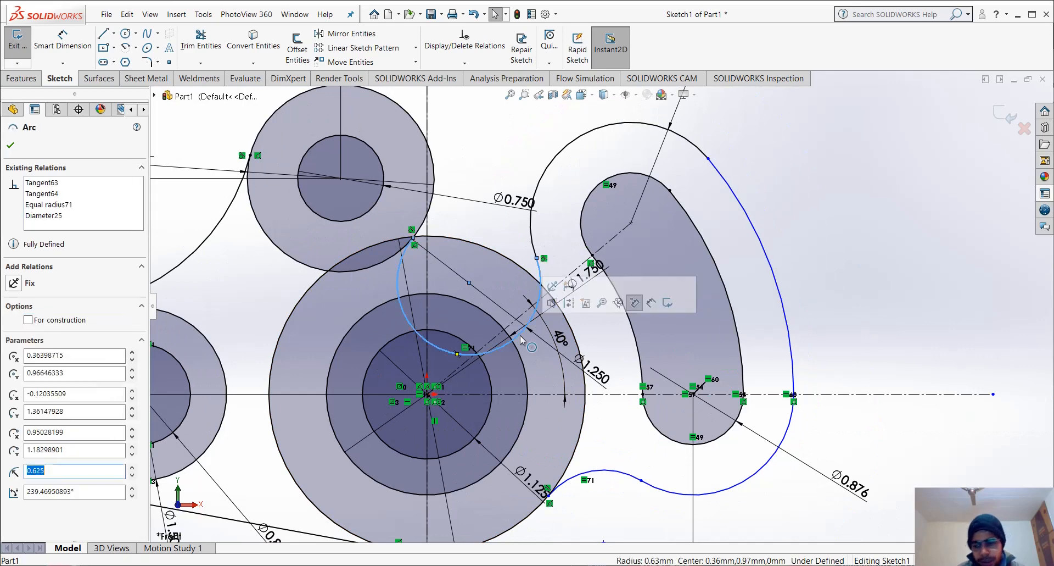
pyautogui.press('Delete')
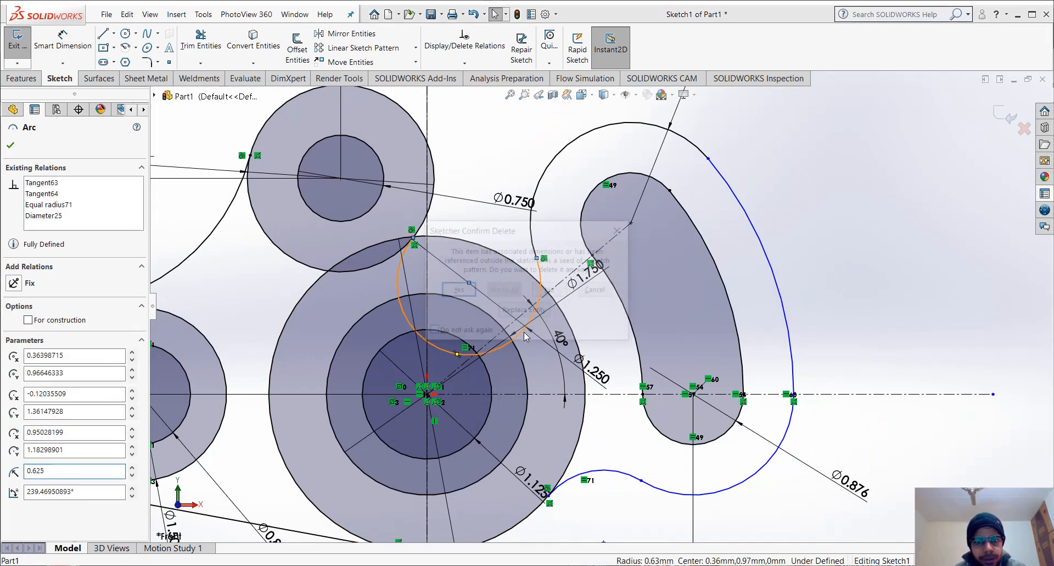
pyautogui.click(469, 291)
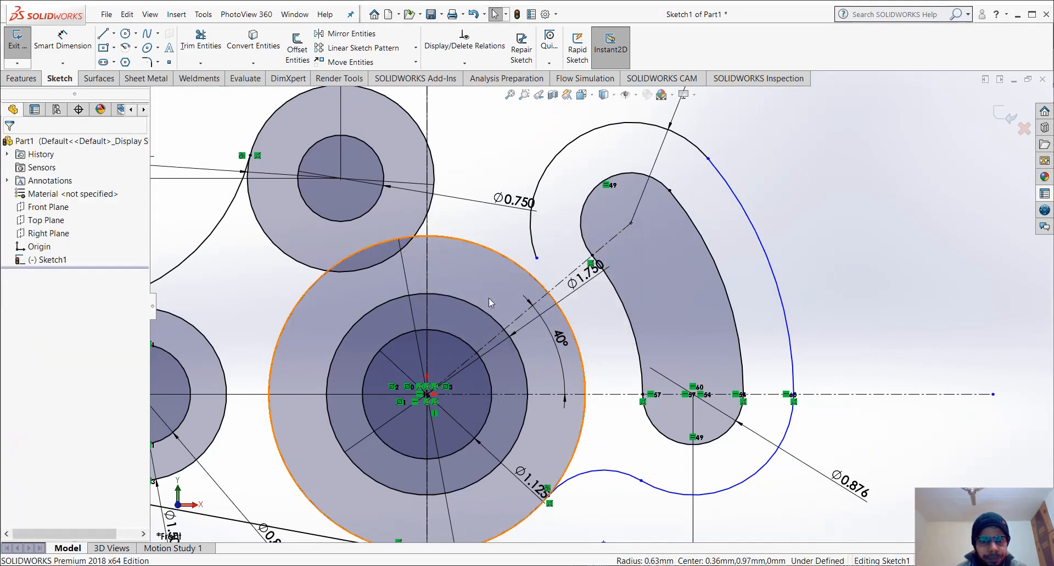
# Sketch a free circle in the empty area above the gap between the upper concentric circles and the curved slot
pyautogui.scroll(2, 486, 289)
pyautogui.scroll(-2, 495, 279)
pyautogui.scroll(2, 549, 272)
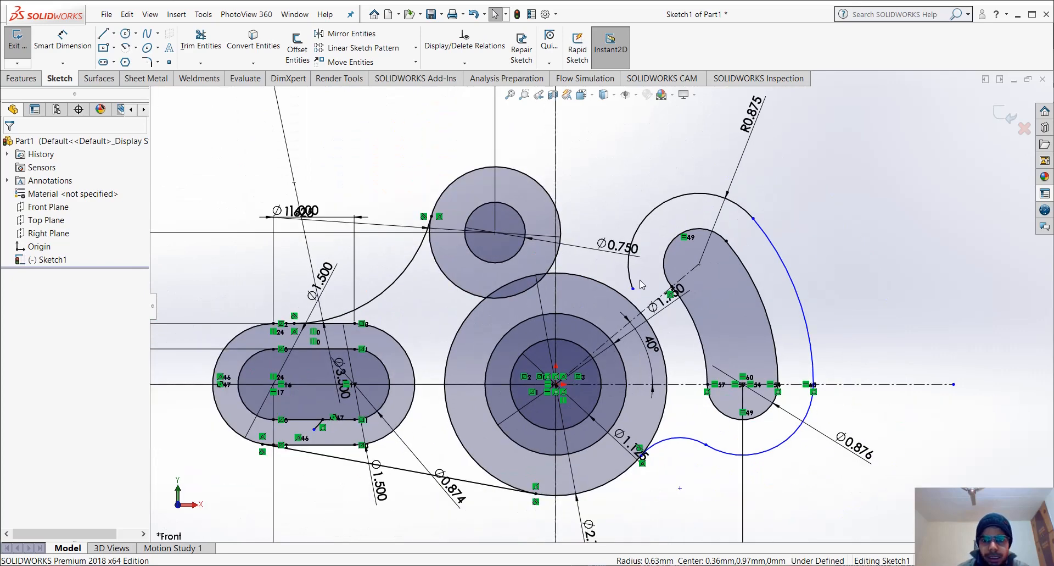
pyautogui.scroll(-1, 624, 229)
pyautogui.scroll(3, 585, 187)
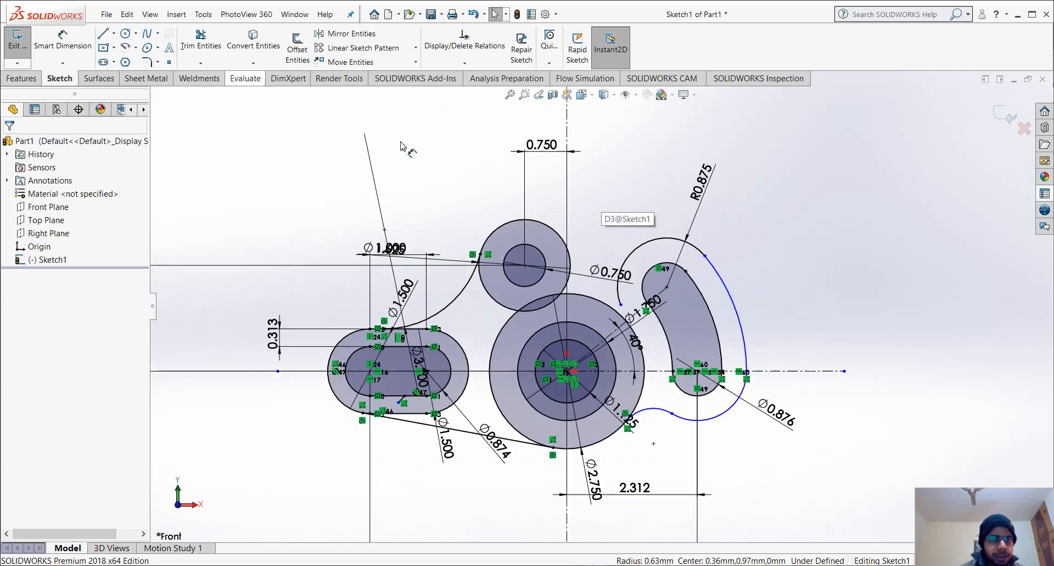
pyautogui.click(126, 34)
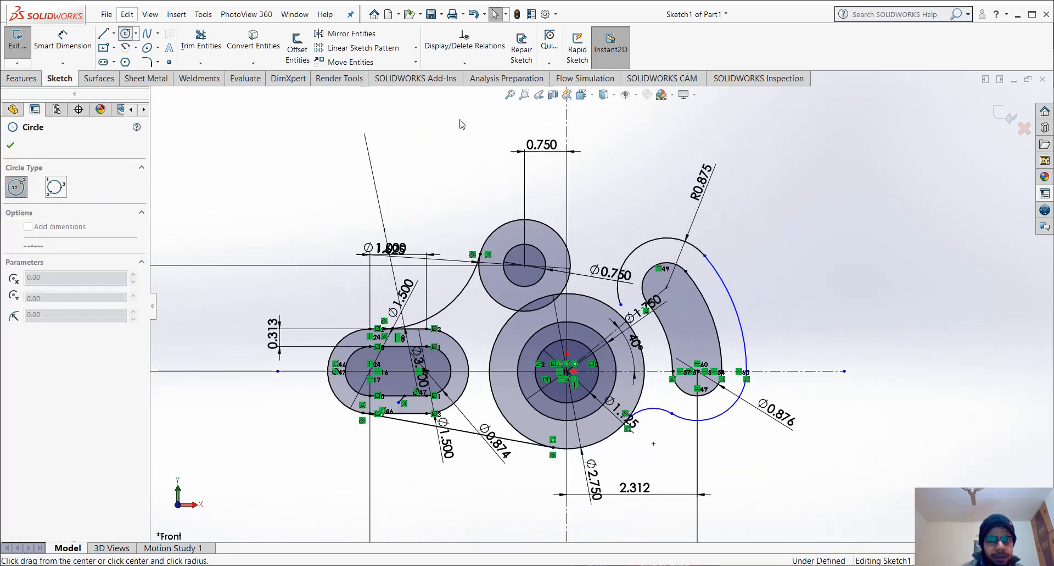
pyautogui.click(615, 169)
pyautogui.click(646, 193)
pyautogui.press('Escape')
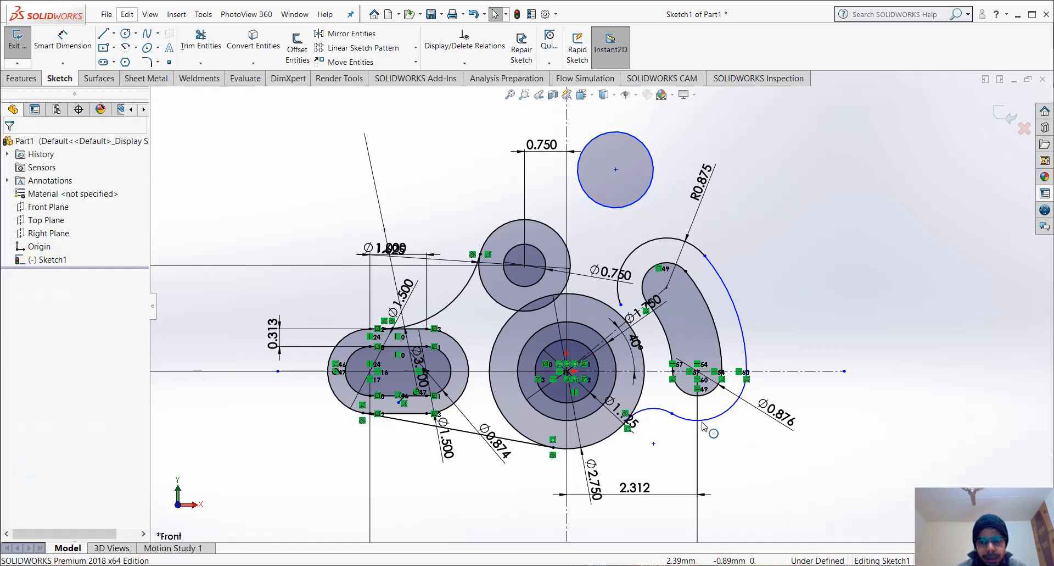
# Dimension the radius of the lower connecting arc between the 2.750 mm circle and the curved slot's outer contour
pyautogui.click(66, 41)
pyautogui.click(657, 415)
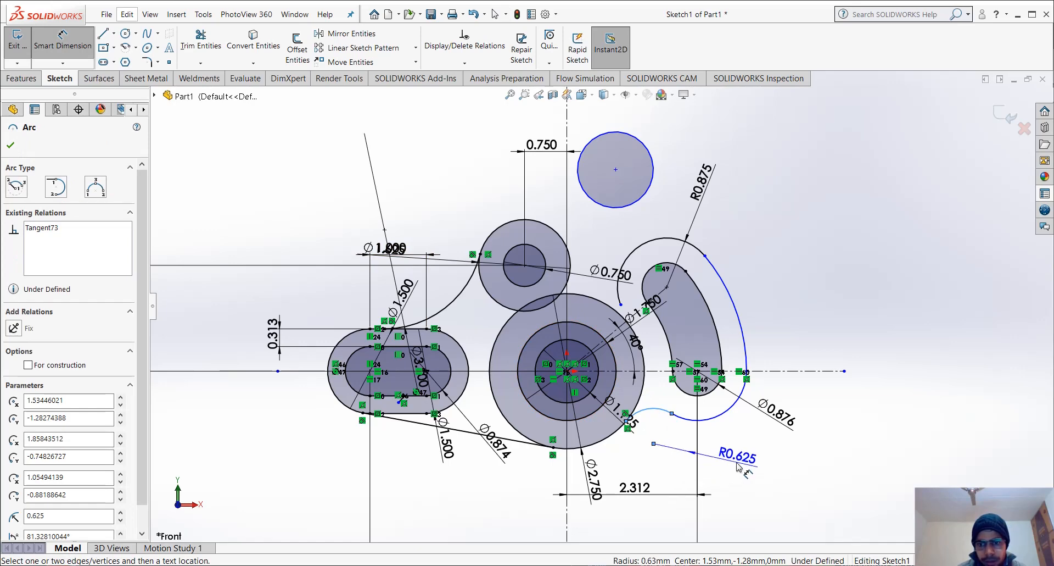
pyautogui.click(743, 434)
pyautogui.press('Return')
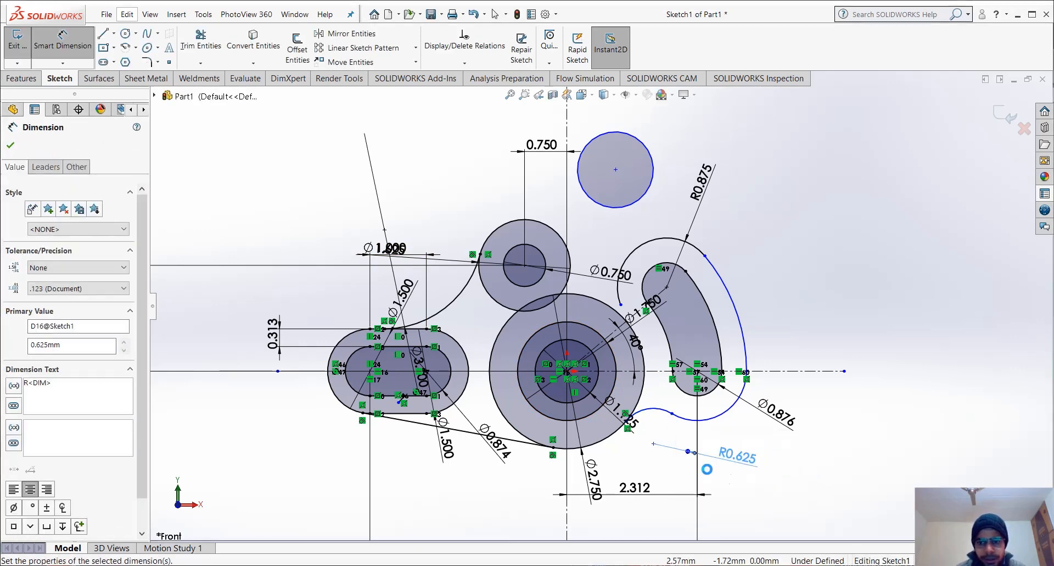
# Switch the R0.625 mm dimension of the lower connecting arc to diameter display
pyautogui.press('Escape')
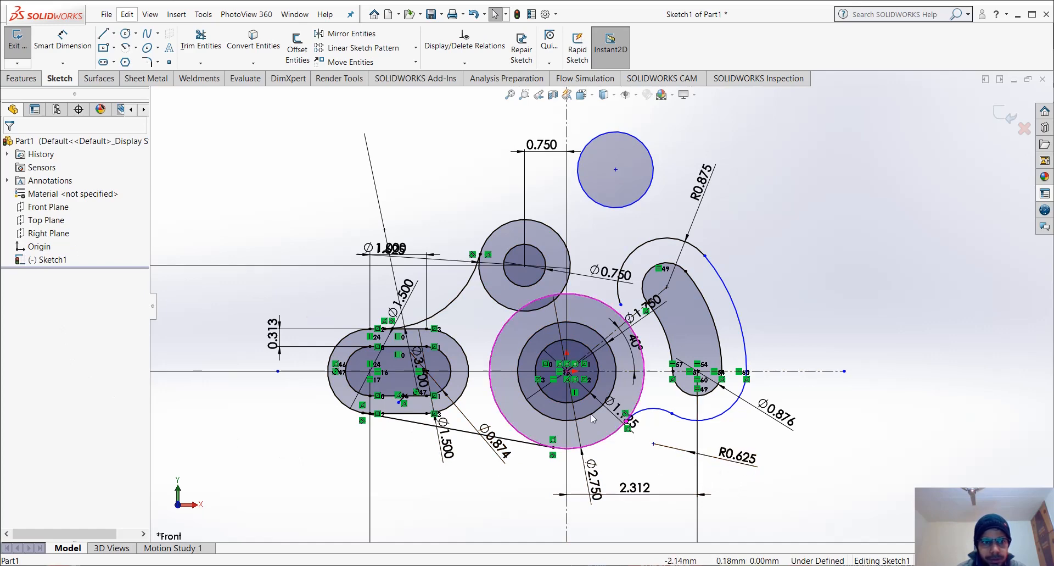
pyautogui.click(736, 456)
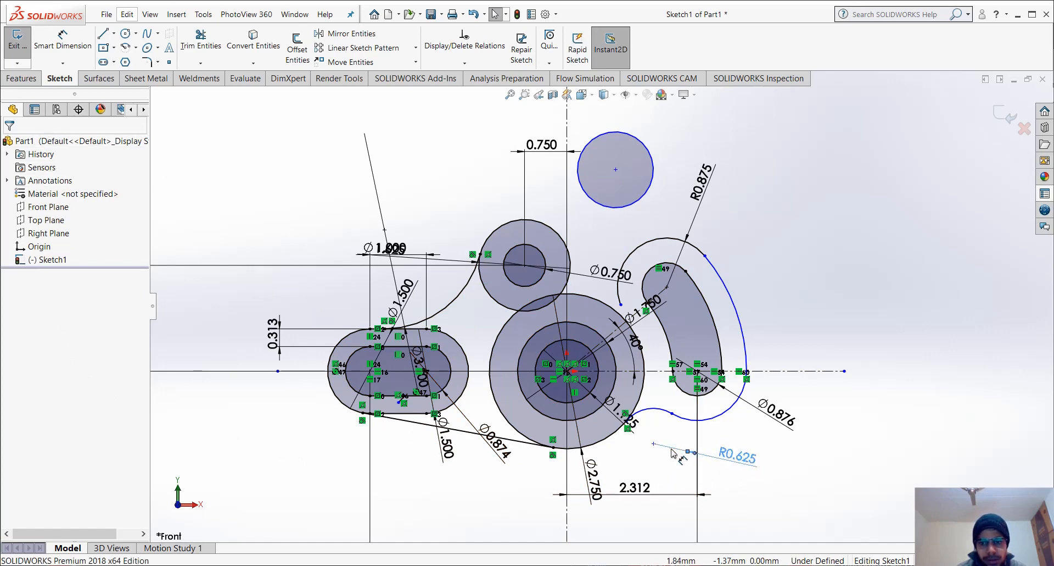
pyautogui.click(45, 167)
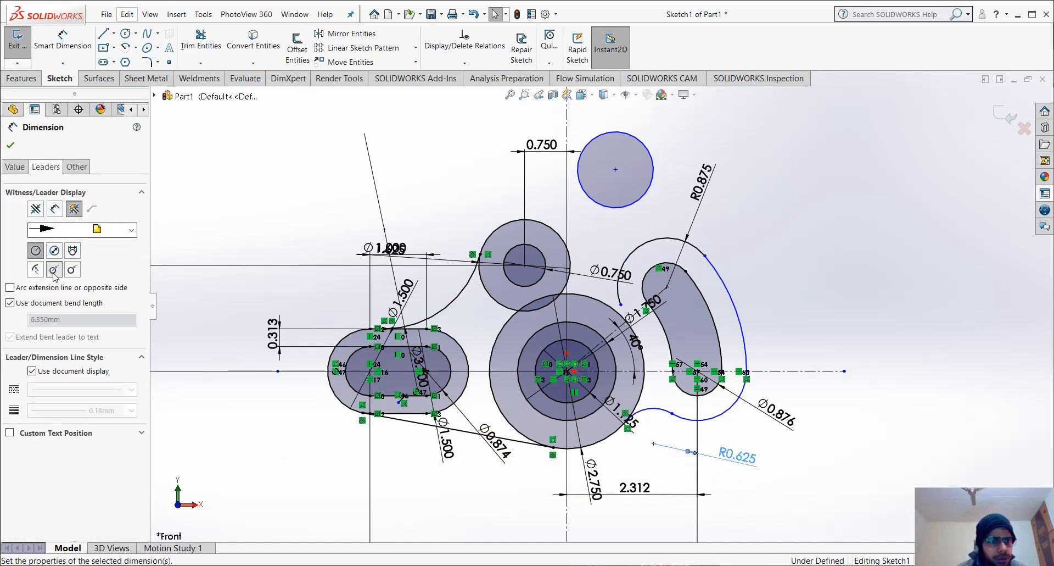
pyautogui.click(54, 251)
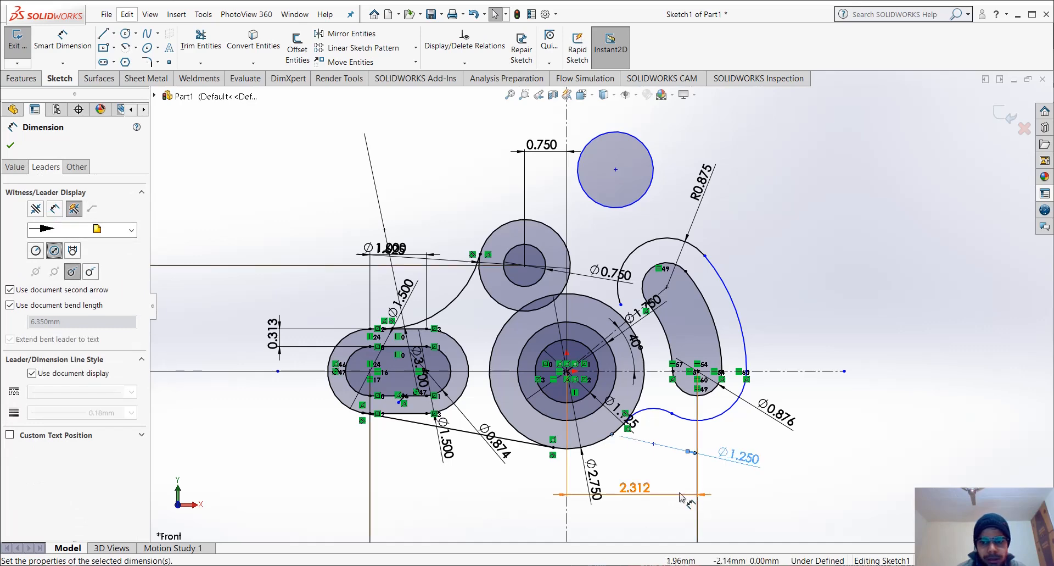
pyautogui.press('Escape')
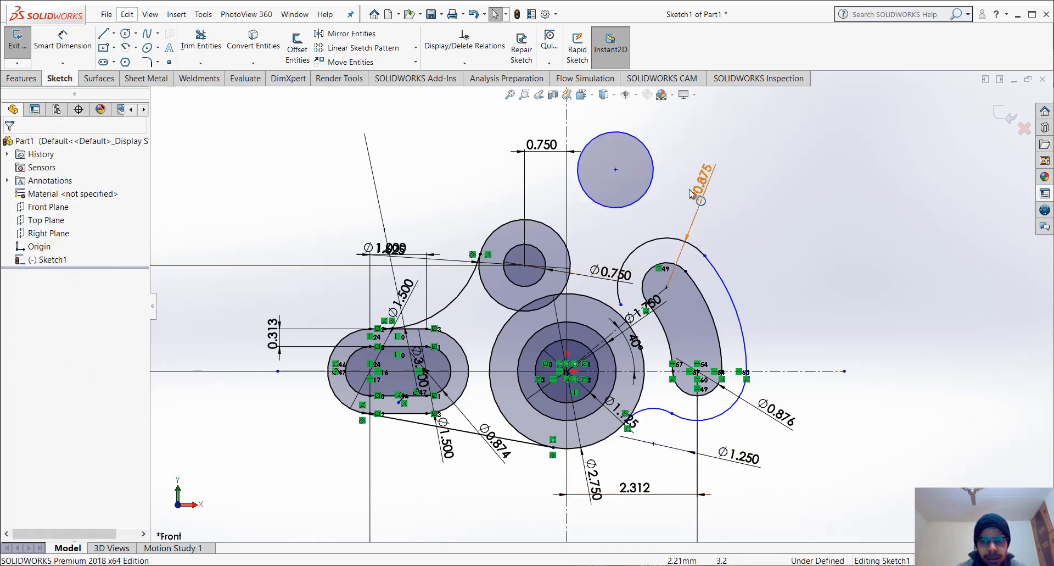
# Switch the R0.875 mm dimension of the outer contour arc around the curved slot's upper end to diameter display
pyautogui.doubleClick(697, 204)
pyautogui.click(668, 213)
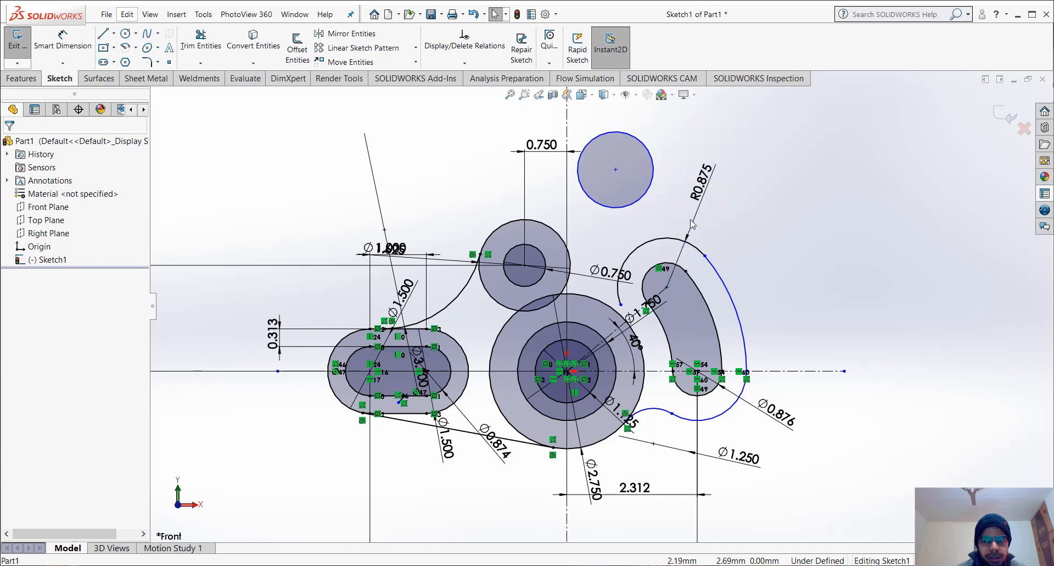
pyautogui.click(694, 221)
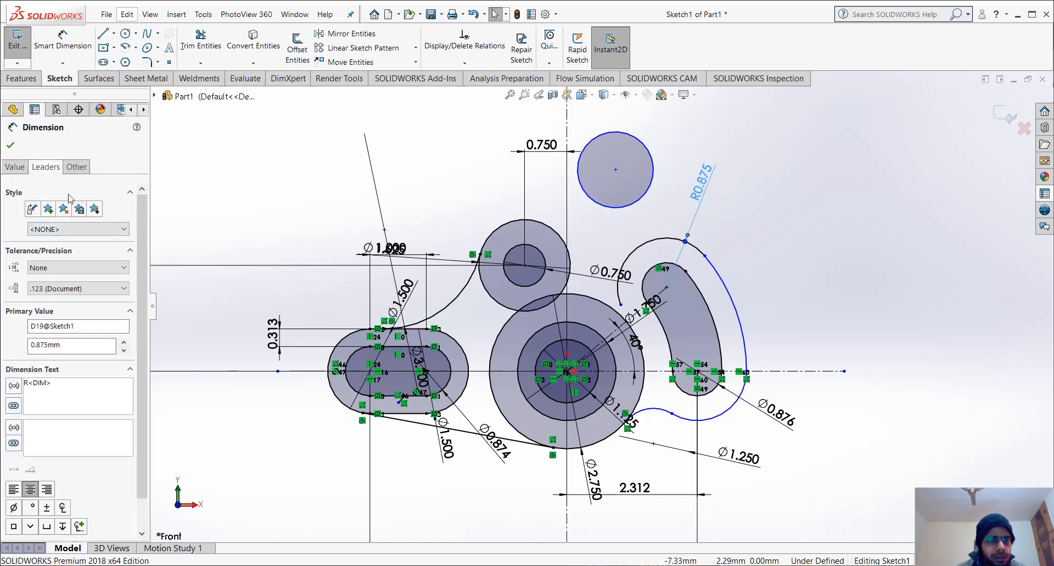
pyautogui.click(45, 167)
pyautogui.click(56, 252)
pyautogui.click(356, 216)
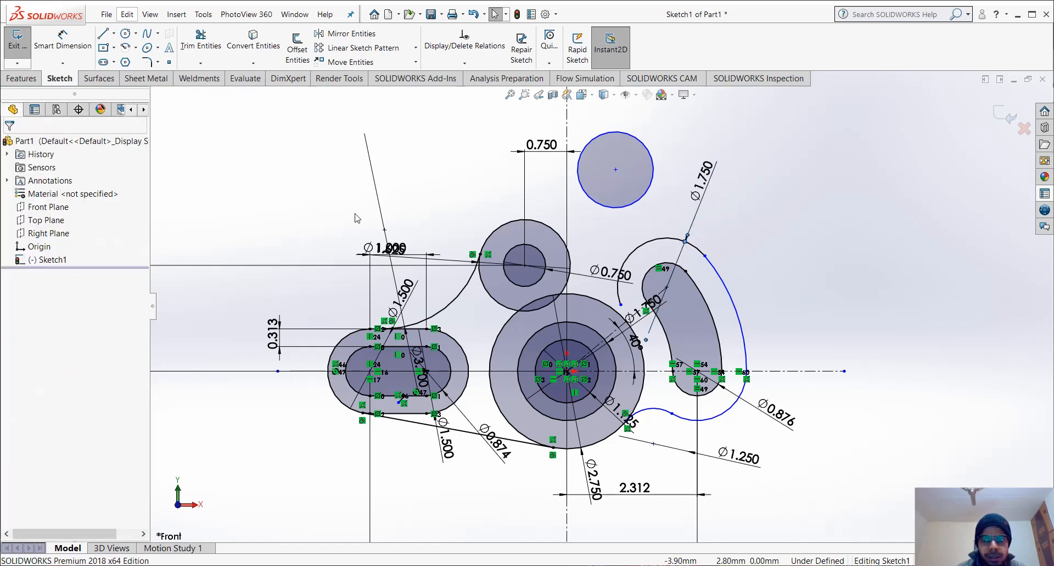
# Add an equal relation between the lower connecting arc and the free circle above the gap
pyautogui.scroll(1, 711, 357)
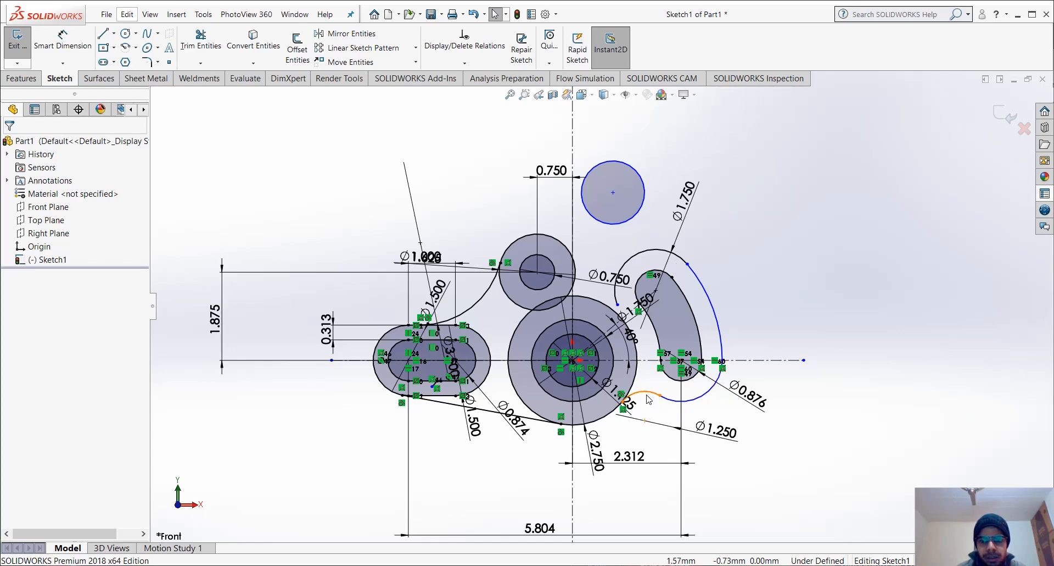
pyautogui.click(669, 409)
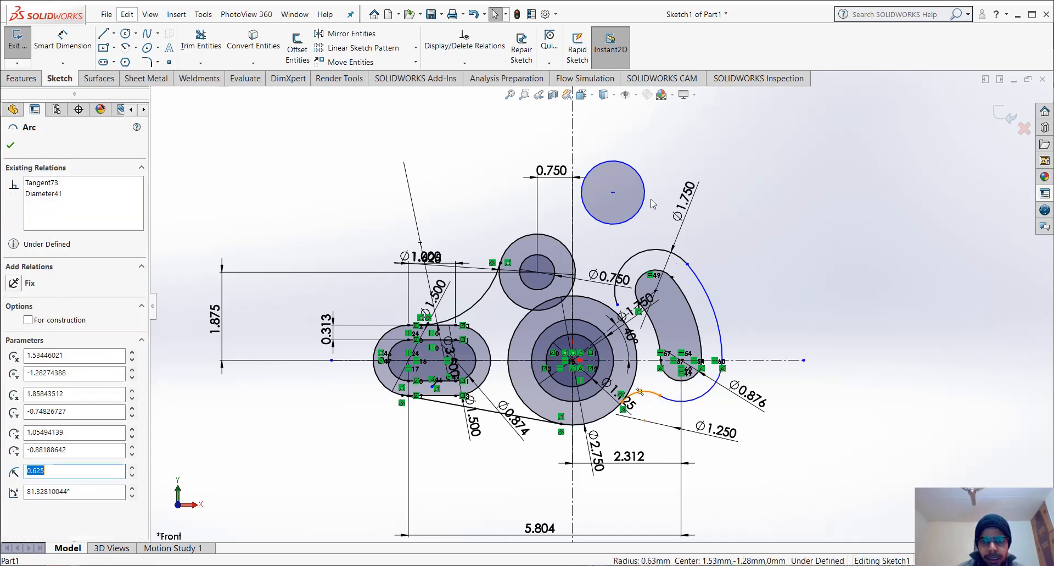
pyautogui.keyDown('ctrl'); pyautogui.click(657, 198); pyautogui.keyUp('ctrl')
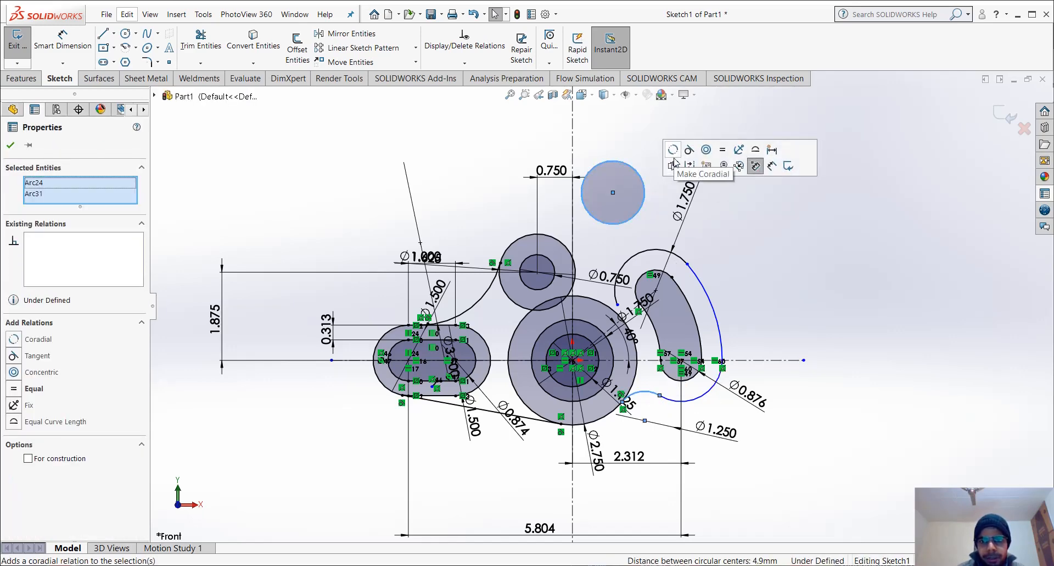
pyautogui.click(721, 153)
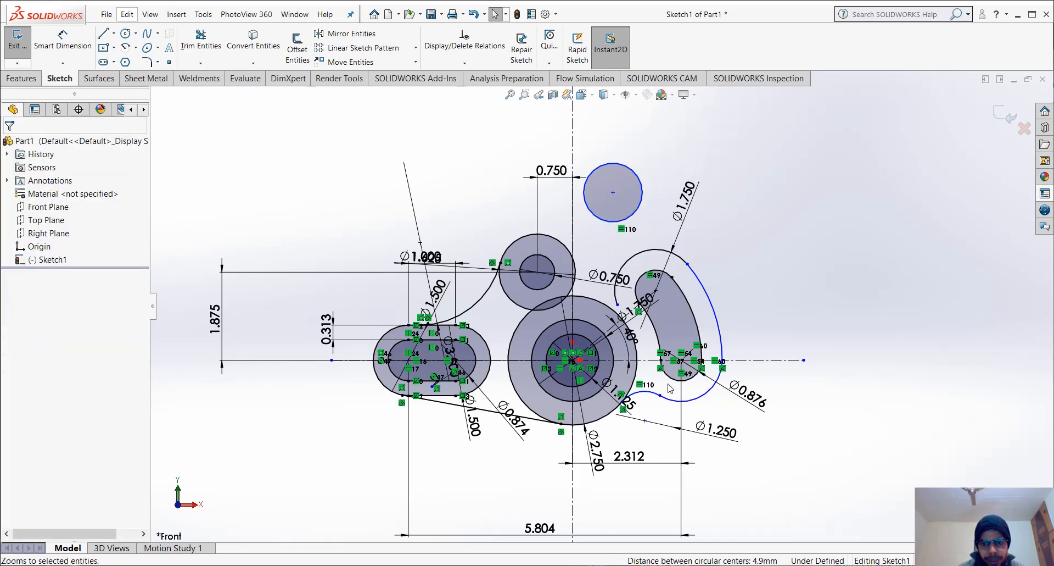
# Make the free circle tangent to both the upper outer circle and the contour arc around the curved slot's upper end
pyautogui.click(602, 220)
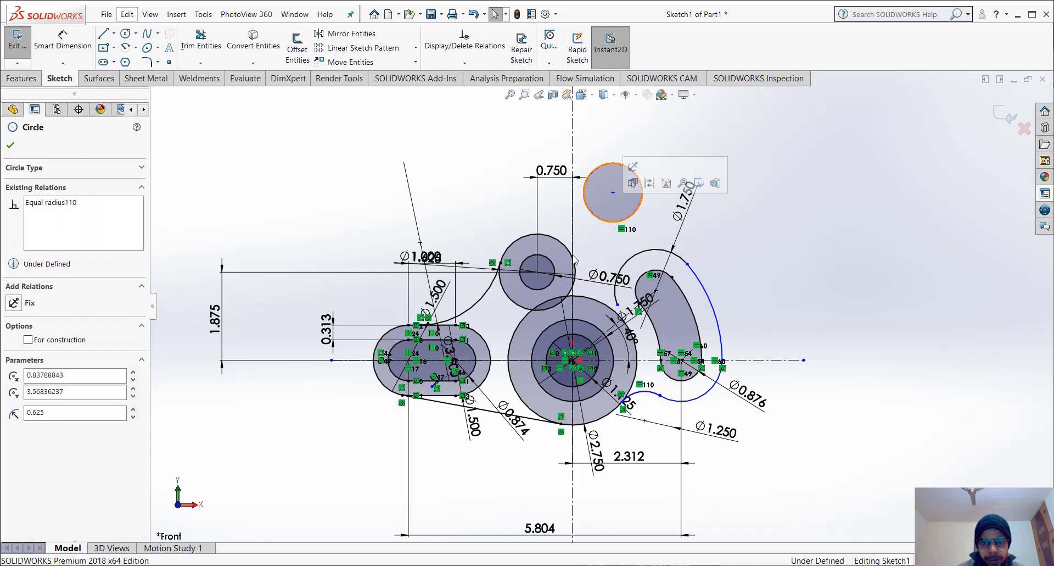
pyautogui.keyDown('ctrl'); pyautogui.click(568, 250); pyautogui.keyUp('ctrl')
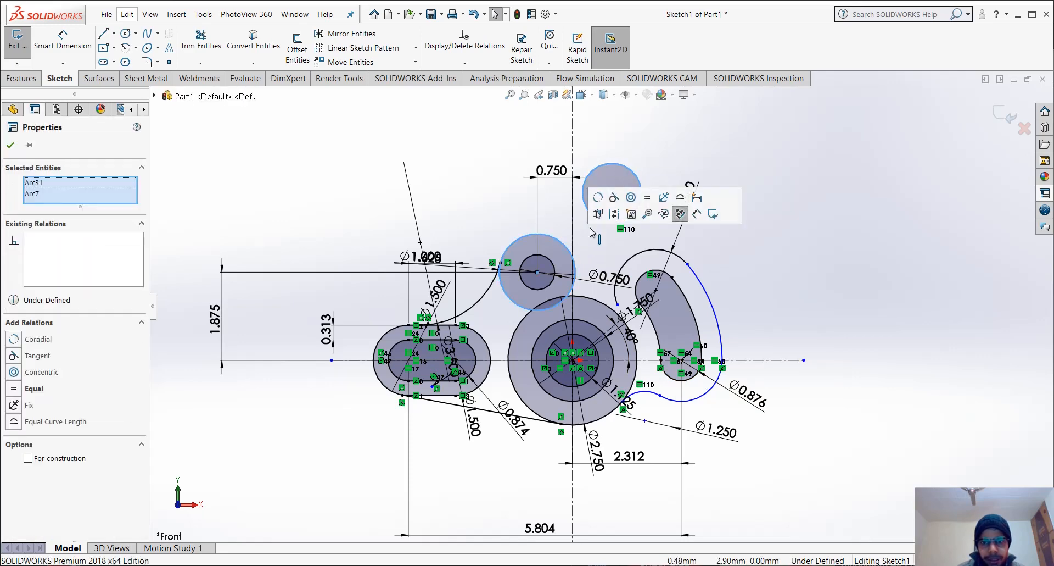
pyautogui.click(614, 197)
pyautogui.click(621, 272)
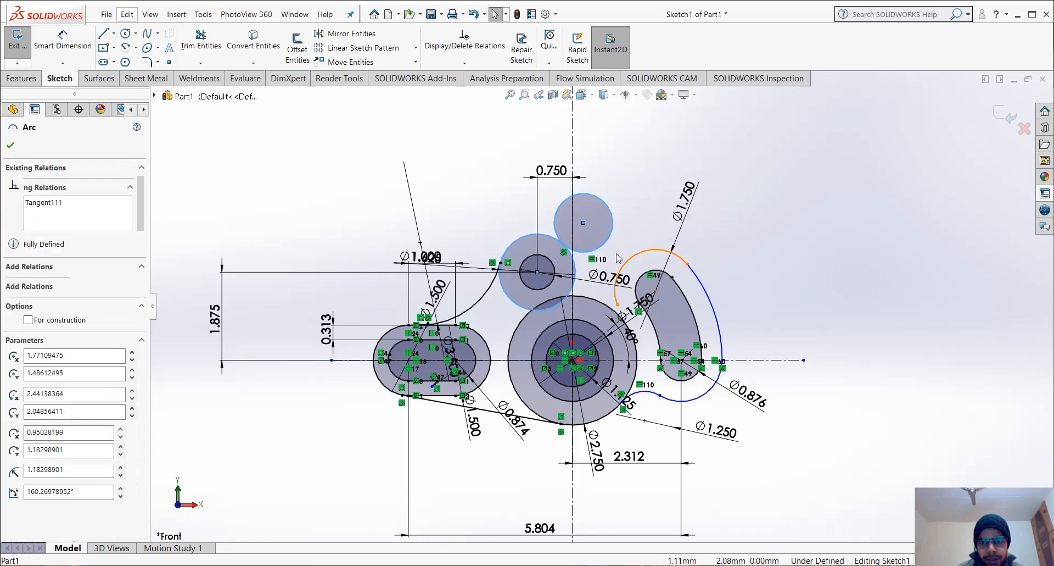
pyautogui.keyDown('ctrl'); pyautogui.click(610, 238); pyautogui.keyUp('ctrl')
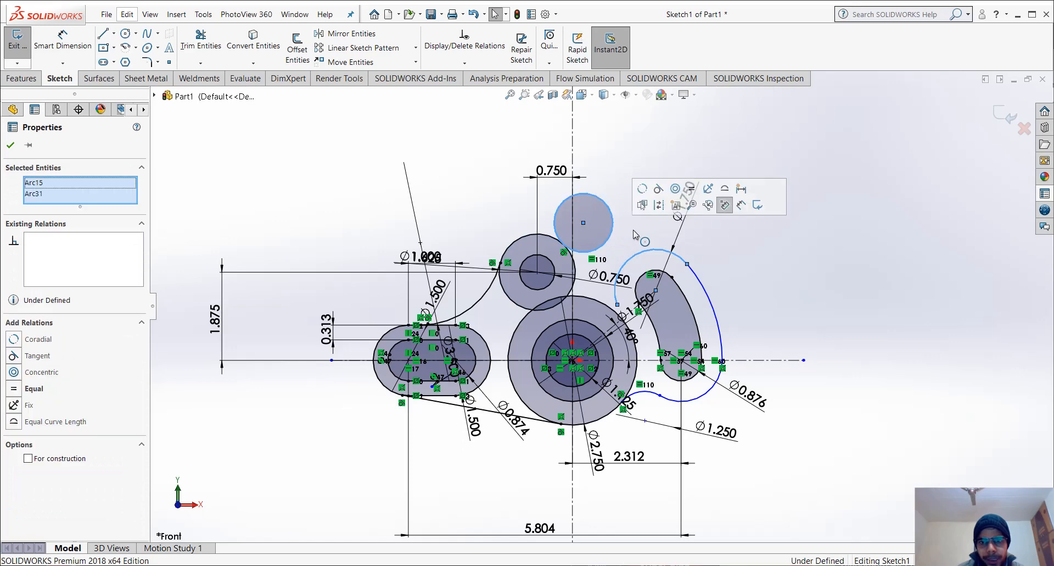
pyautogui.click(659, 189)
pyautogui.press('Escape')
pyautogui.scroll(-5, 632, 287)
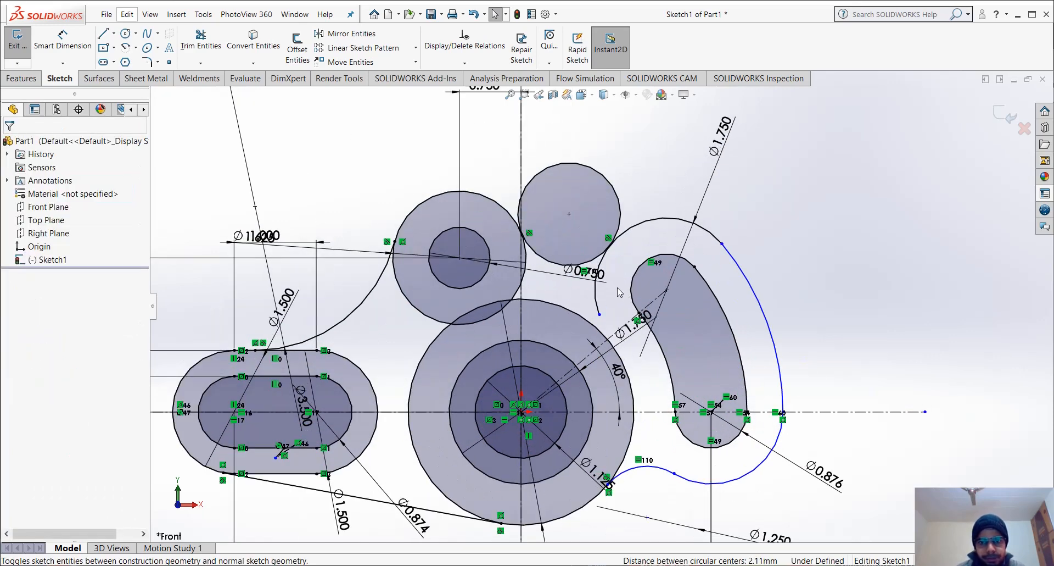
# Trim the 2.750 mm circle to its lower arc between the tangent line and connecting arc, and the curved slot's contour beyond the free circle
pyautogui.click(201, 41)
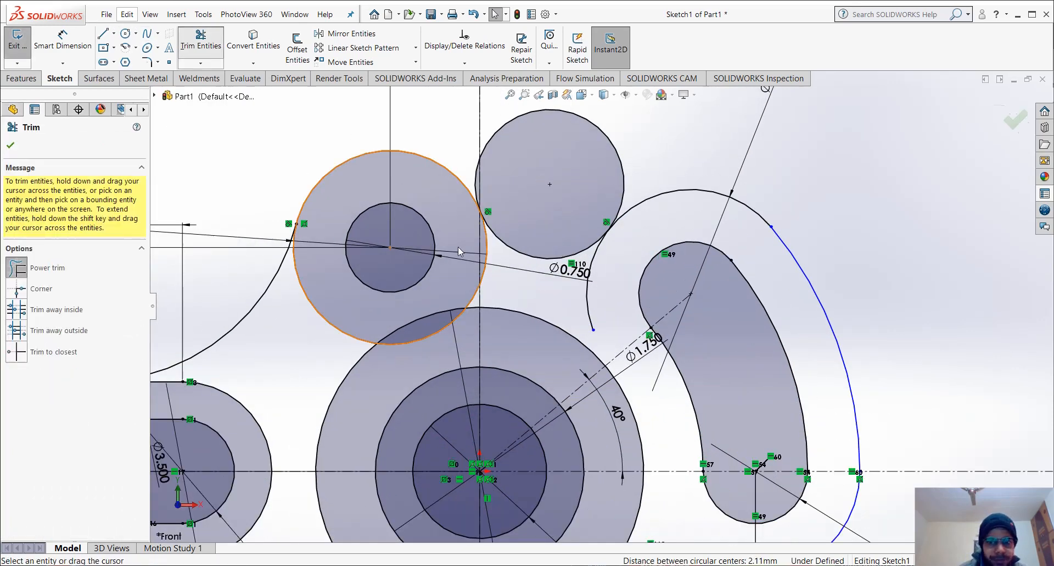
pyautogui.scroll(5, 601, 305)
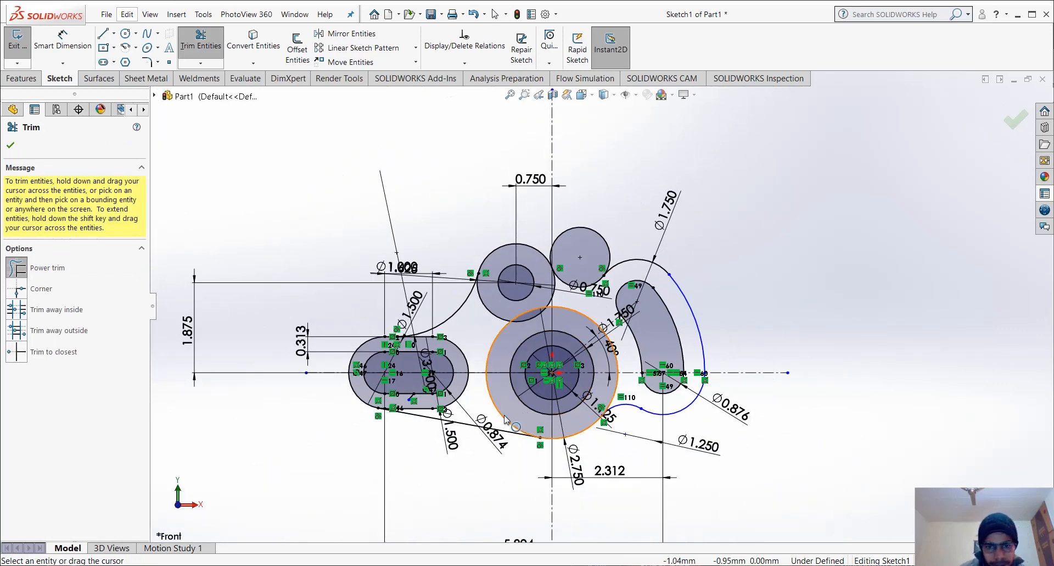
pyautogui.moveTo(516, 426); pyautogui.dragTo(507, 380)
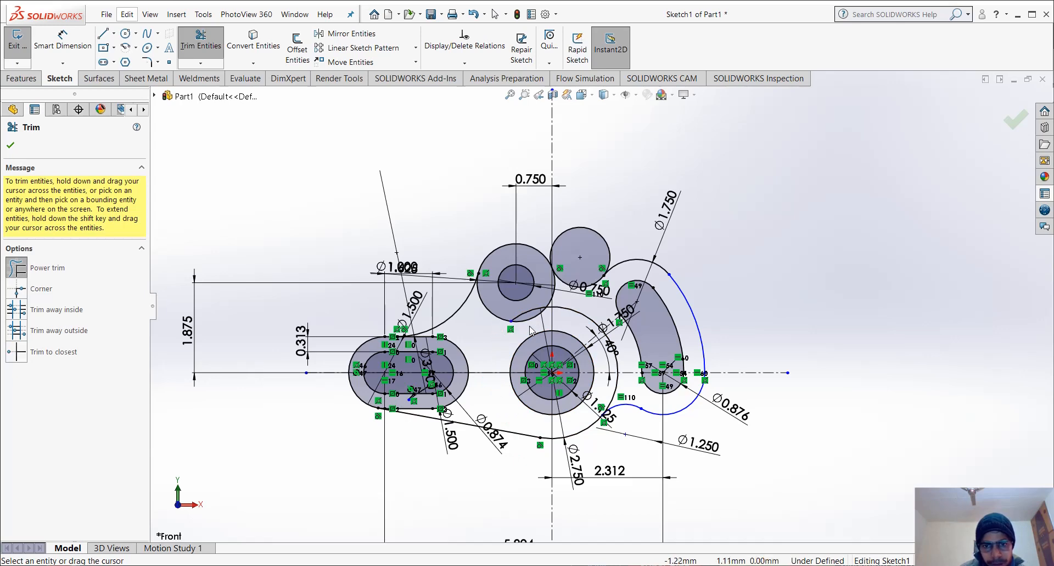
pyautogui.moveTo(585, 313); pyautogui.dragTo(530, 314)
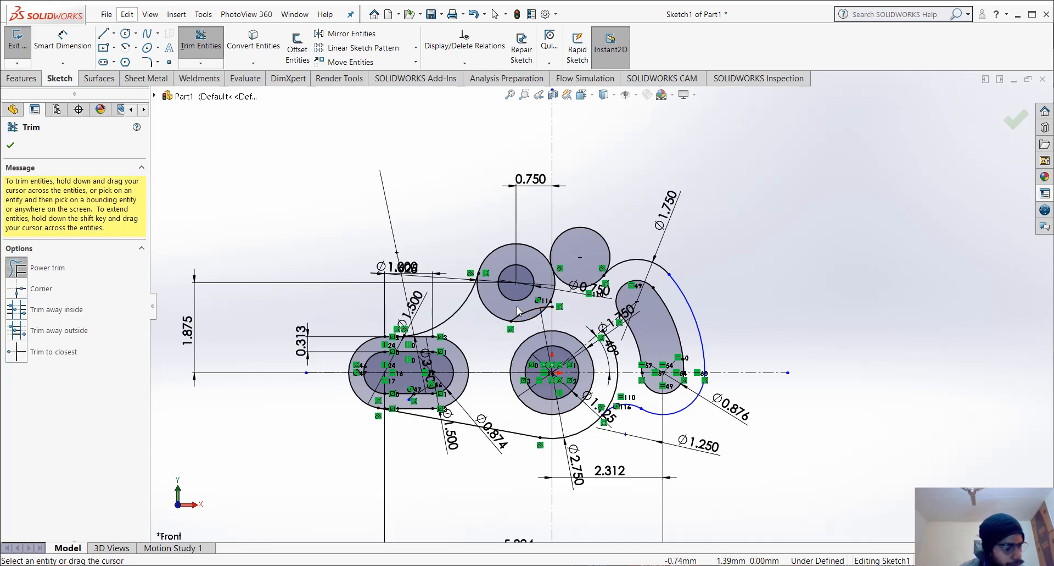
pyautogui.scroll(-3, 542, 317)
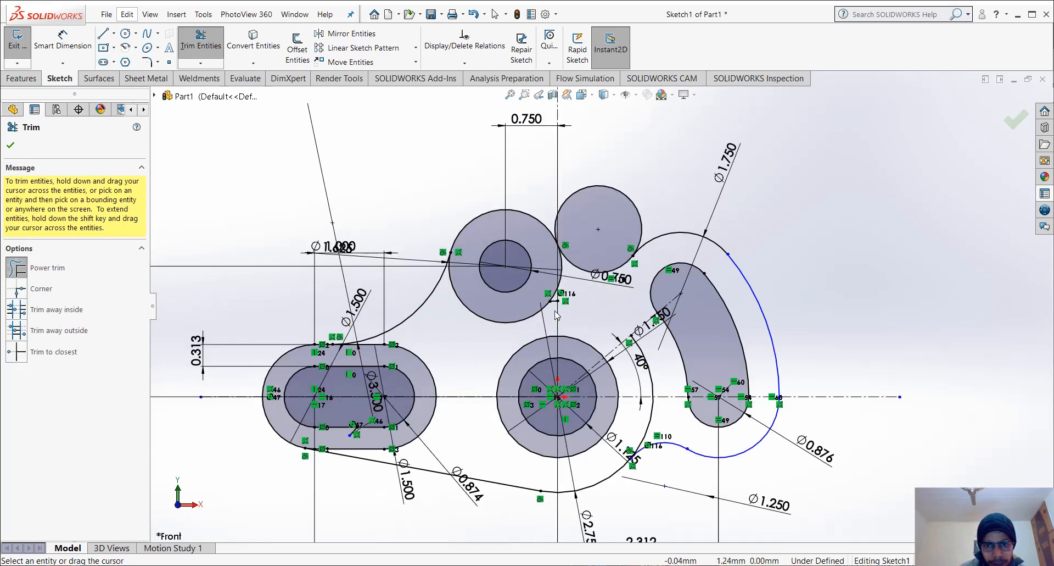
pyautogui.moveTo(560, 305); pyautogui.dragTo(560, 298)
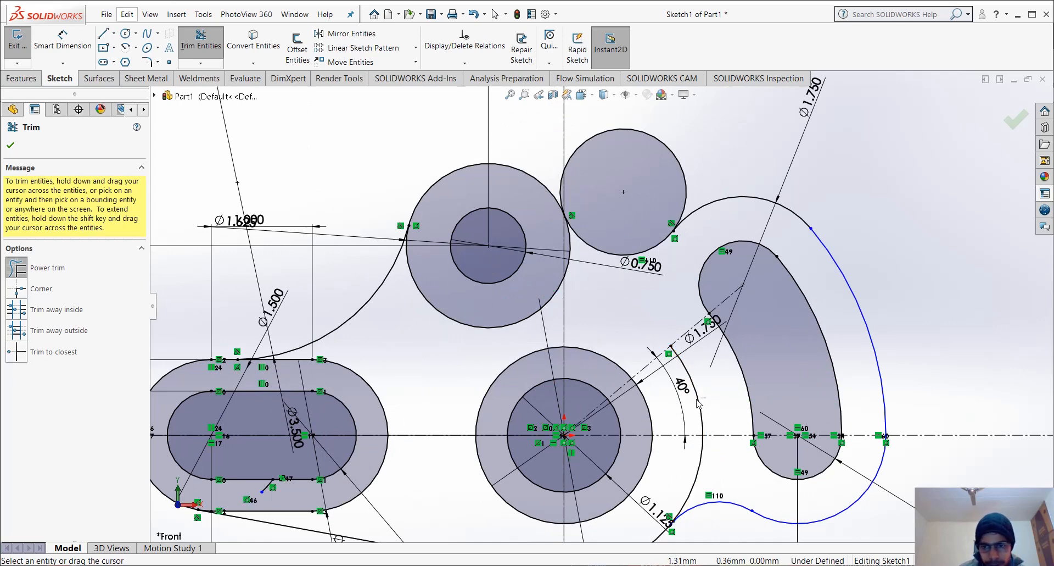
pyautogui.press('f')
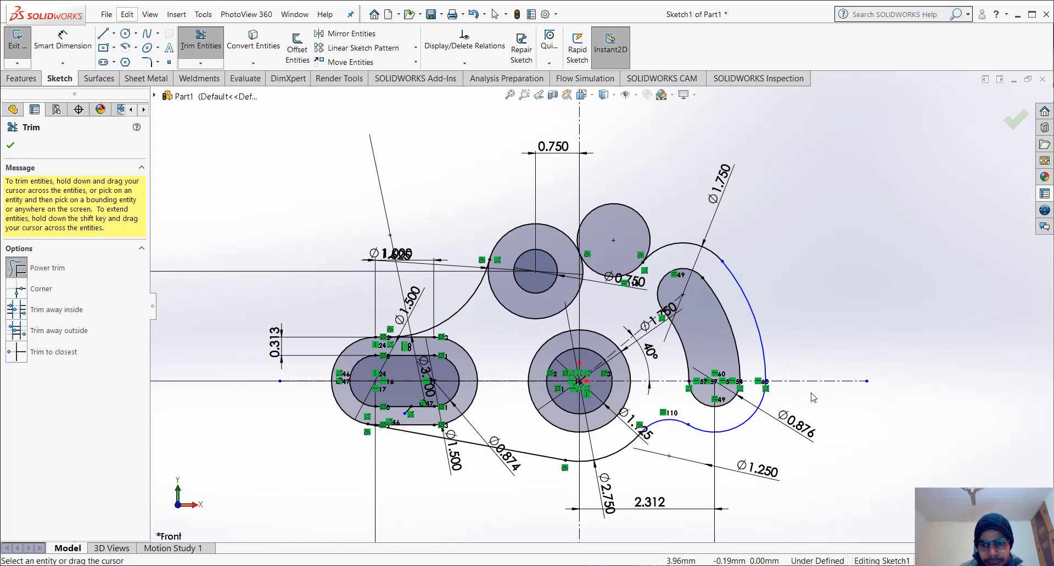
pyautogui.press('f')
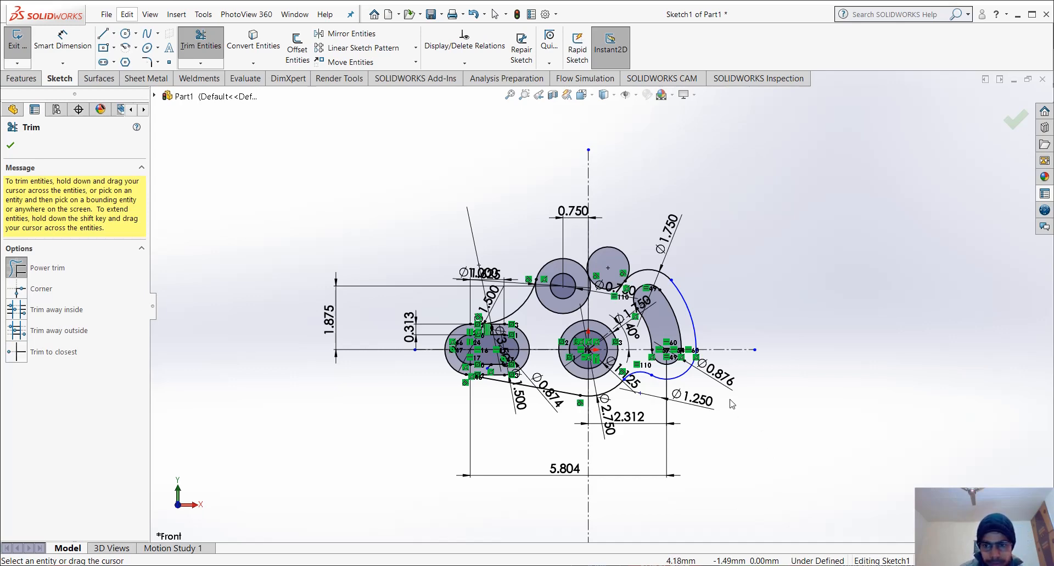
pyautogui.scroll(-3, 729, 396)
pyautogui.press('Escape')
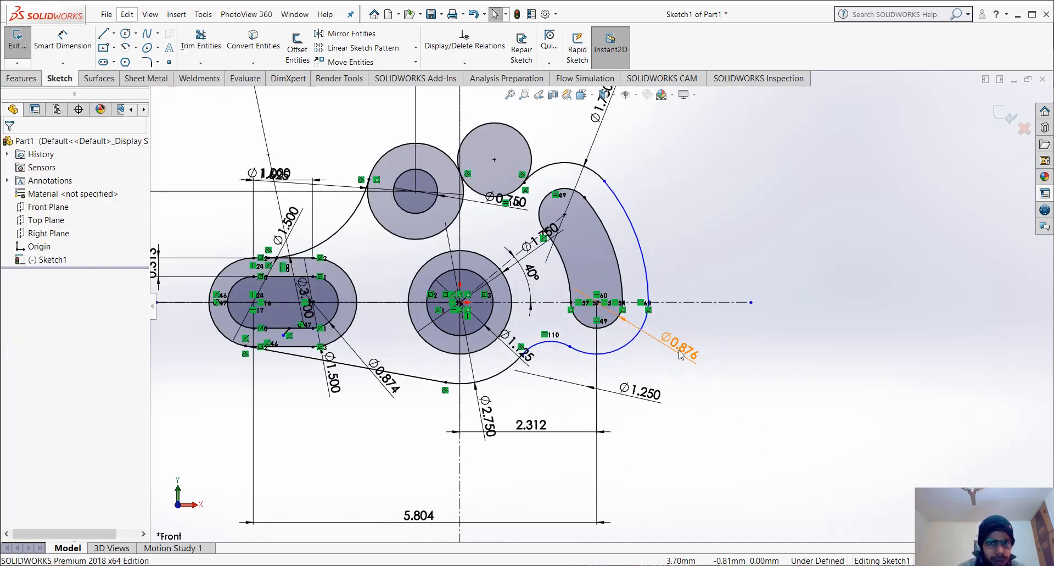
# Reposition the straight slot's dimensions: 1.000 mm center distance below the slot, right-end 1.500 mm diameter above right, and 0.874 mm diameter below right
pyautogui.scroll(3, 357, 357)
pyautogui.scroll(-1, 372, 313)
pyautogui.scroll(-3, 372, 313)
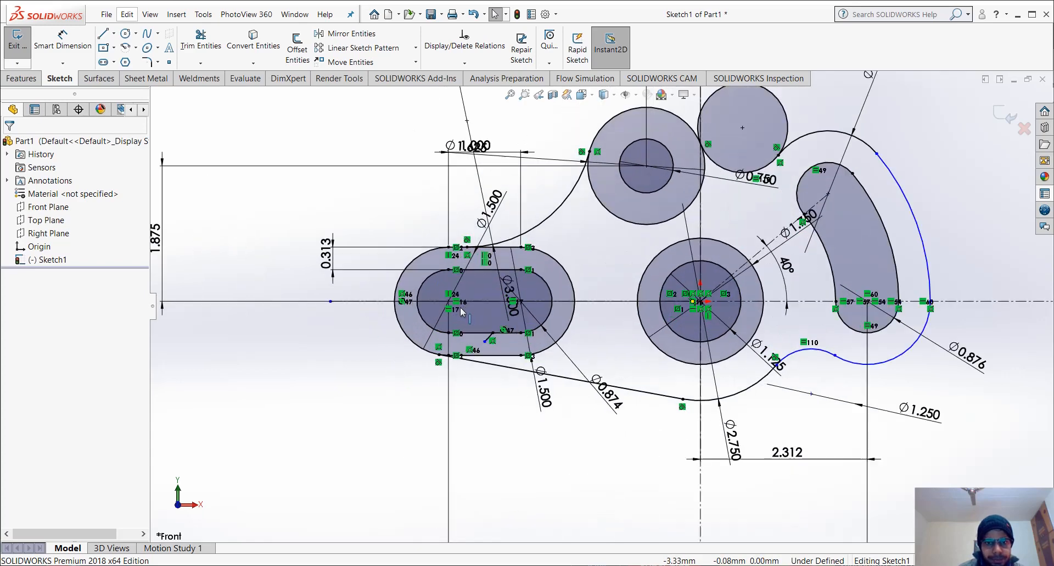
pyautogui.scroll(2, 493, 248)
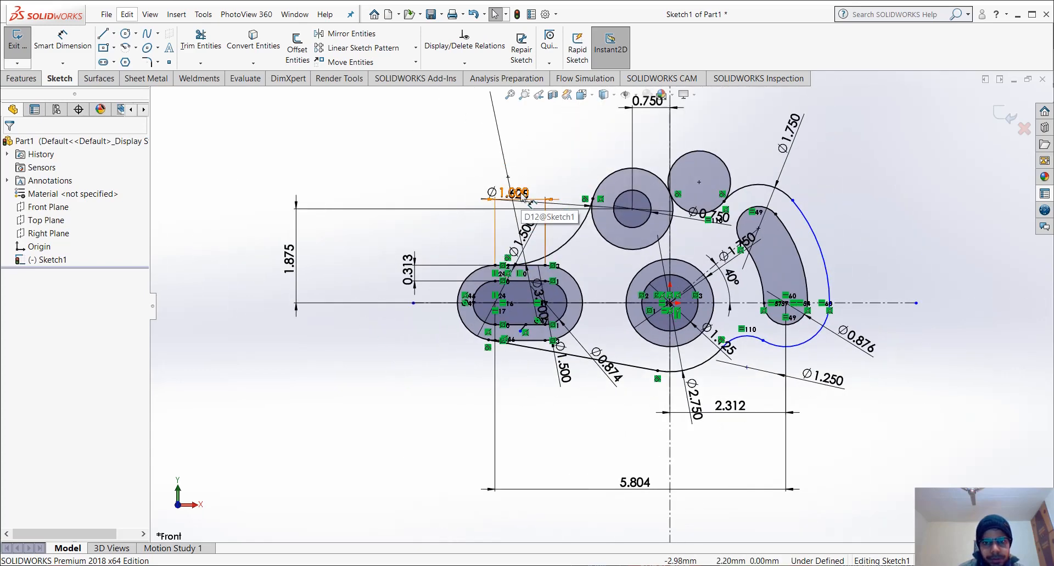
pyautogui.click(539, 422)
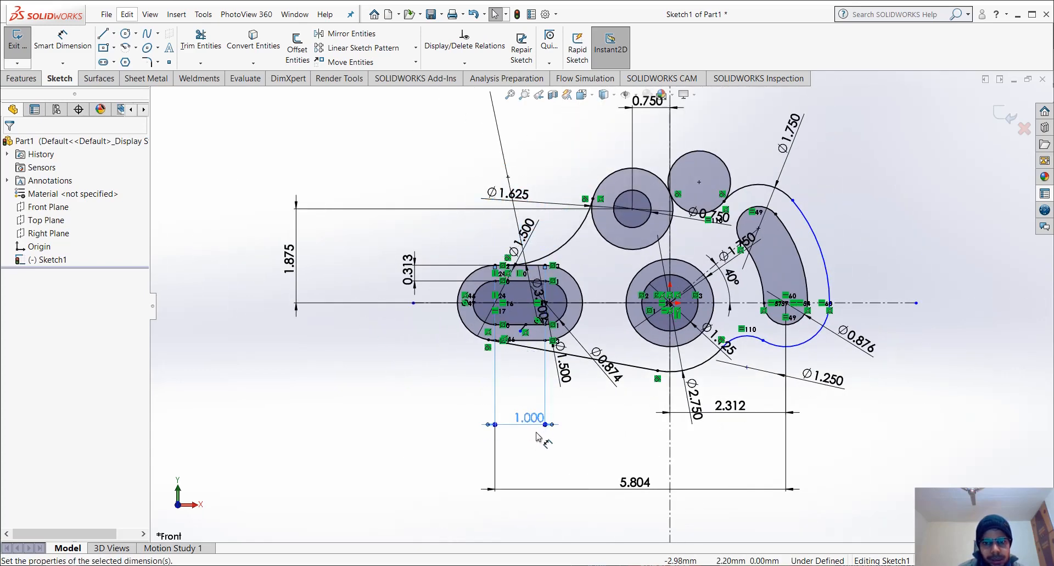
pyautogui.click(535, 402)
pyautogui.click(566, 337)
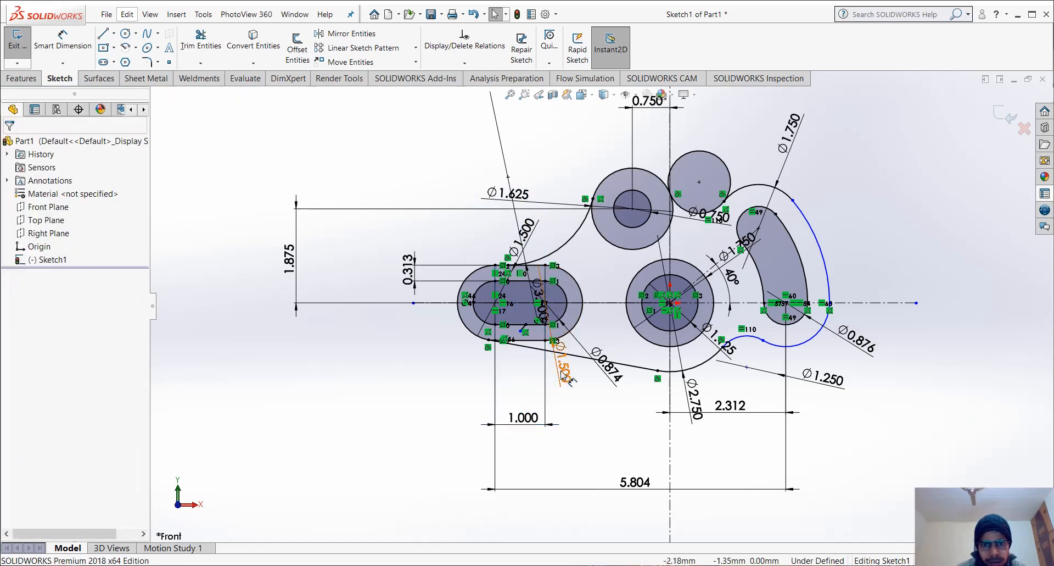
pyautogui.click(619, 289)
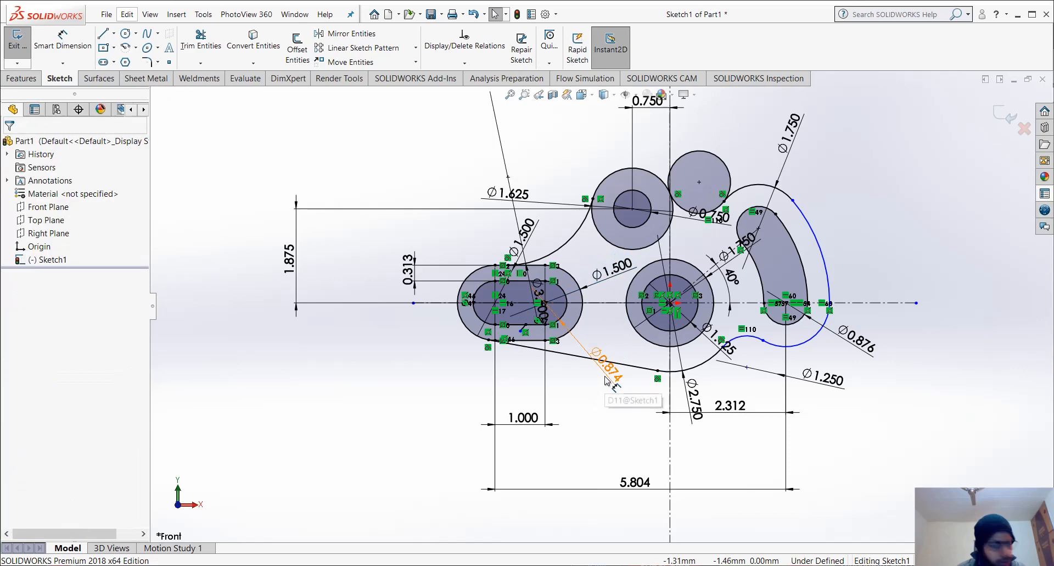
pyautogui.moveTo(605, 380); pyautogui.dragTo(598, 409)
pyautogui.click(622, 388)
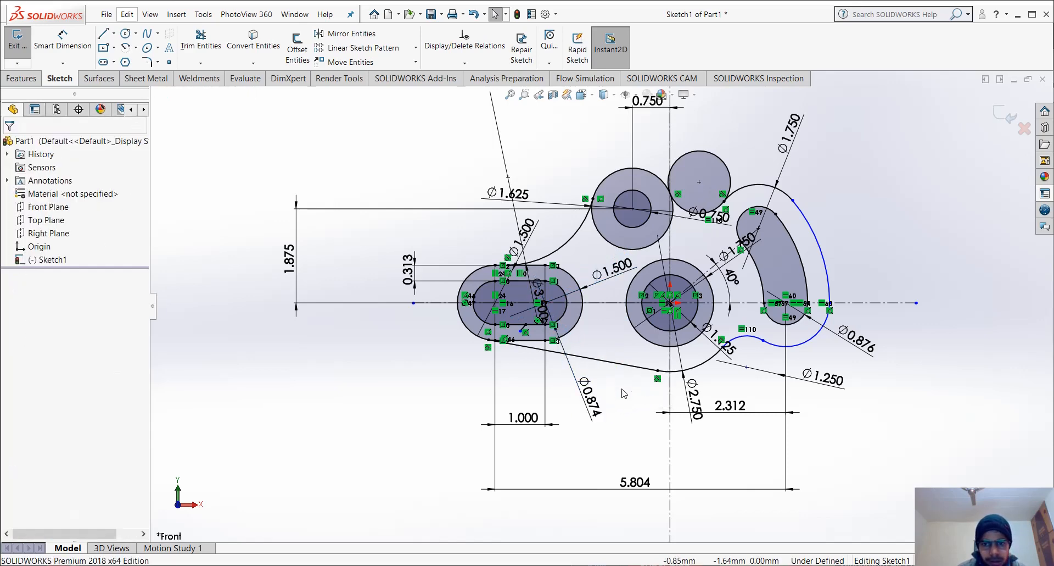
# Switch the 0.874 mm diameter dimension of the straight slot's inner end arc to radius display
pyautogui.click(596, 406)
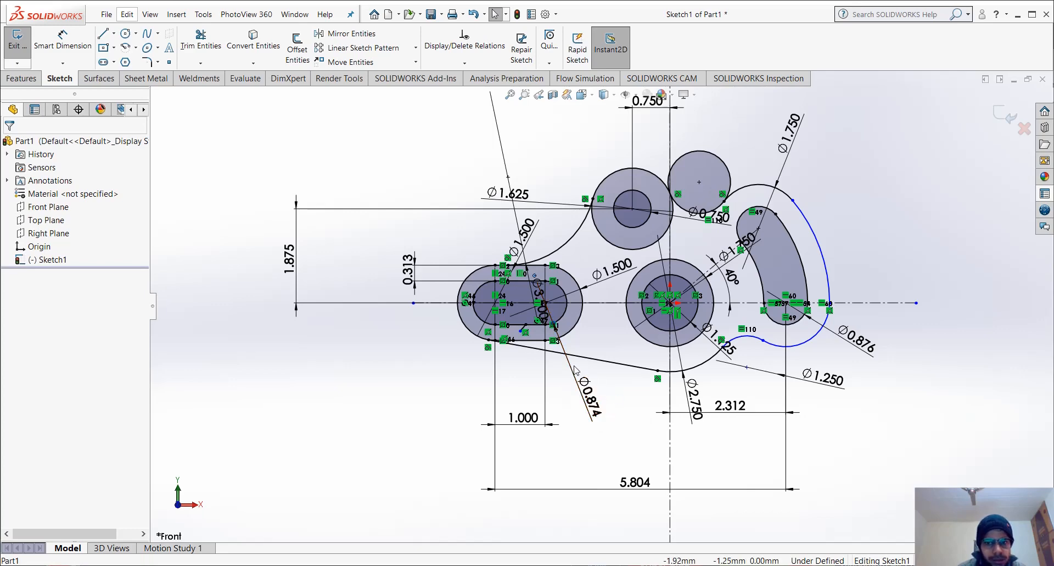
pyautogui.click(46, 166)
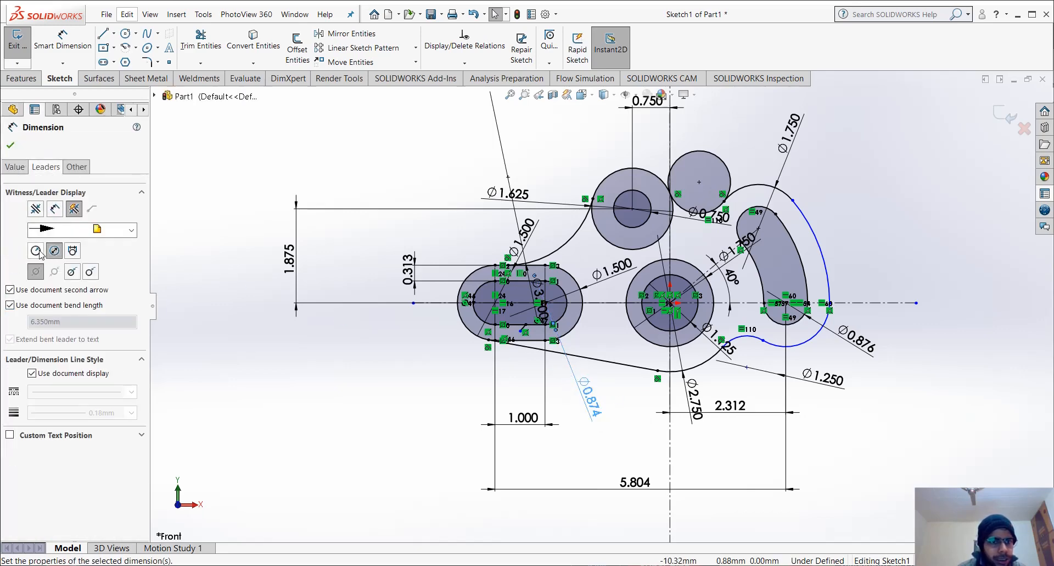
pyautogui.click(36, 251)
pyautogui.press('Escape')
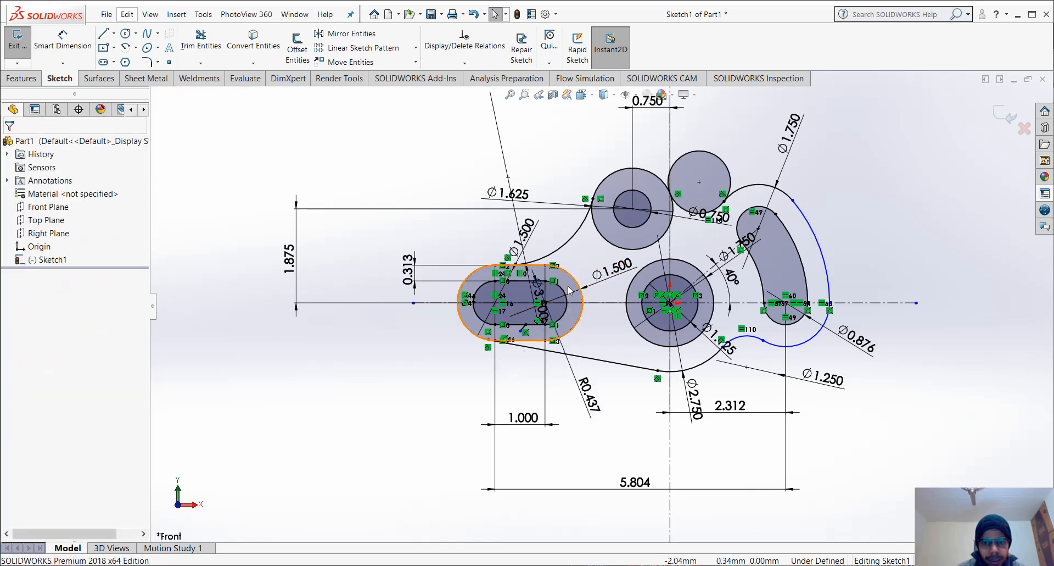
# Switch the 1.500 mm diameter dimension of the straight slot's outer right-end arc to radius display
pyautogui.click(612, 268)
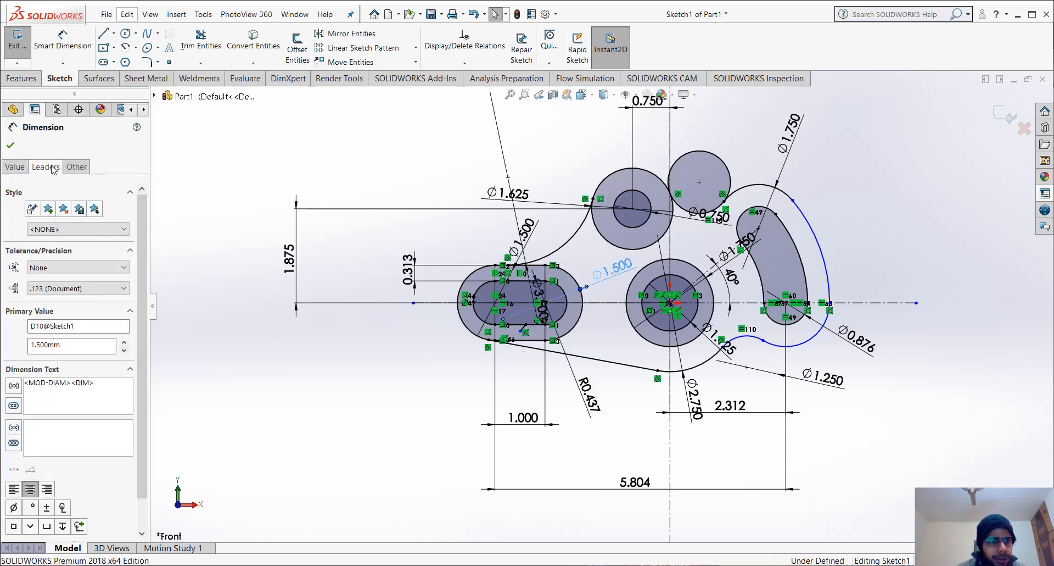
pyautogui.click(52, 167)
pyautogui.click(42, 251)
pyautogui.press('Escape')
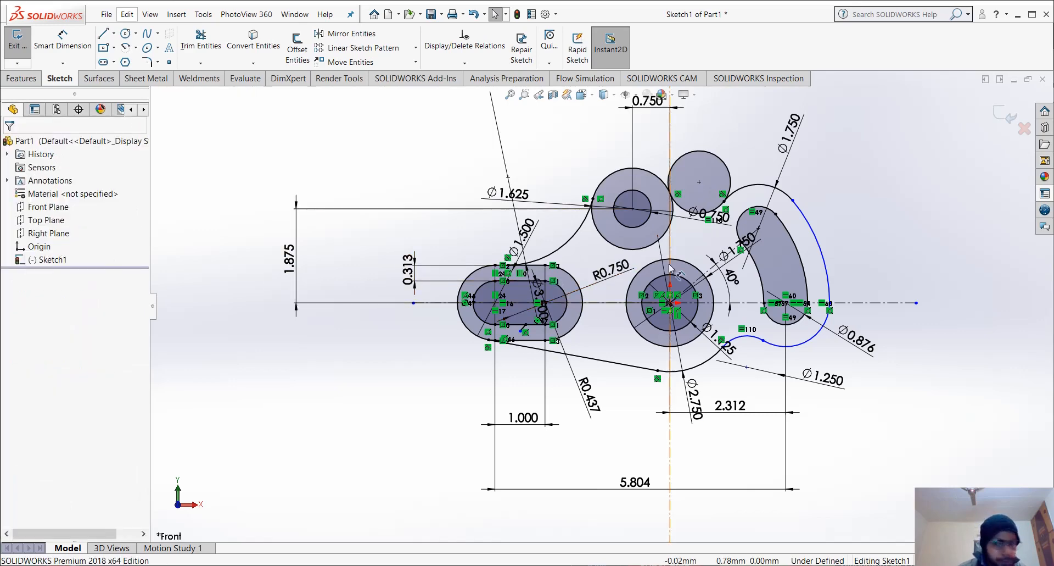
# Move the 3.500 mm diameter dimension of the upper tangent arc out of the straight slot to the free area above left
pyautogui.click(572, 238)
pyautogui.scroll(3, 576, 247)
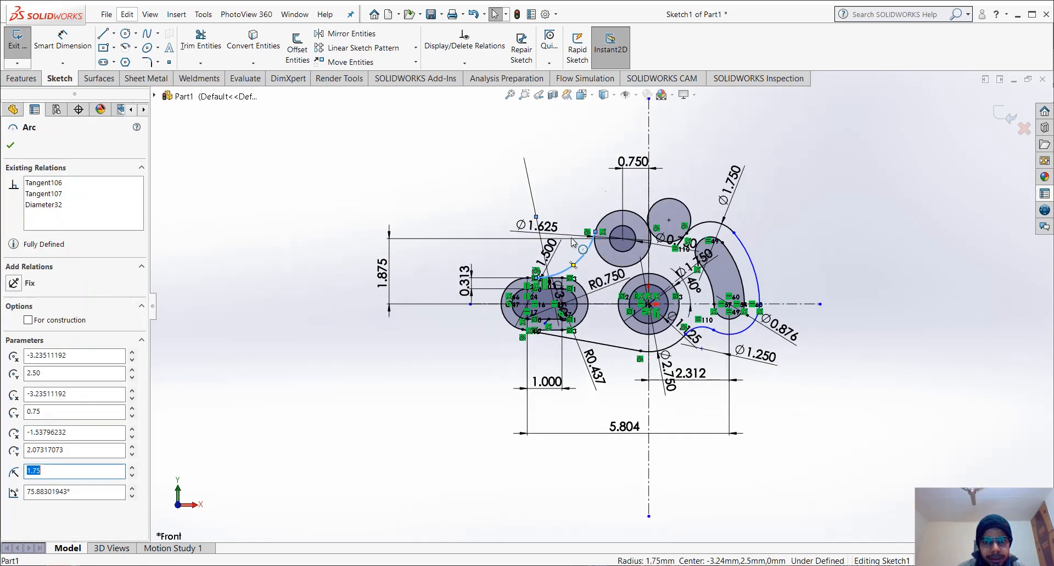
pyautogui.press('Escape')
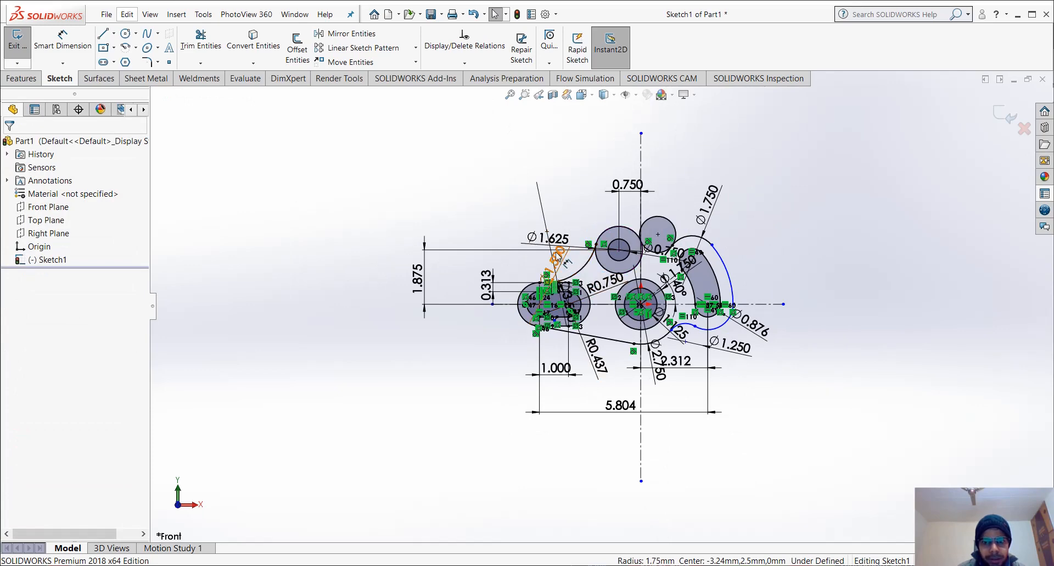
pyautogui.scroll(-4, 591, 270)
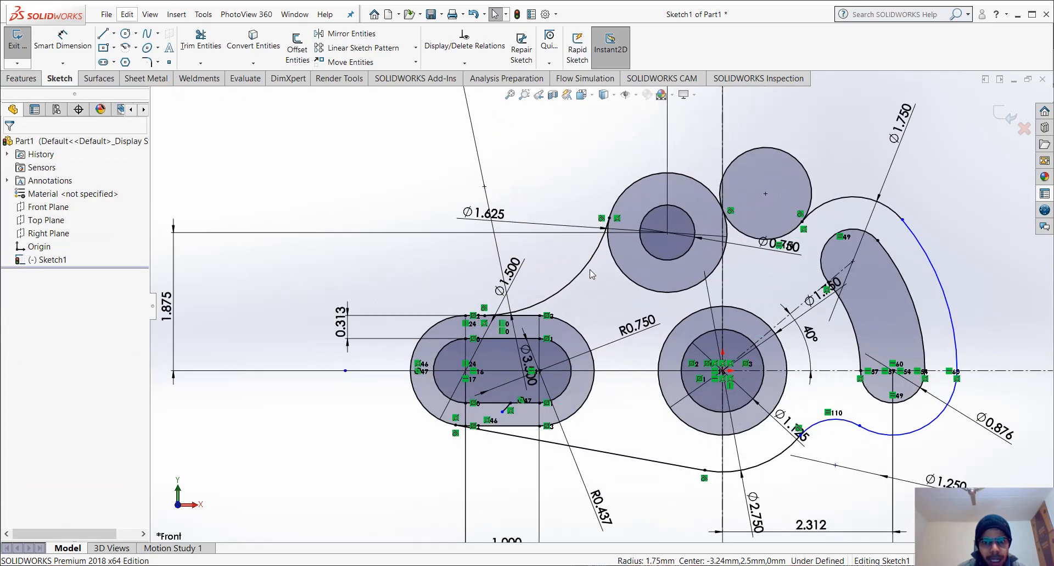
pyautogui.scroll(4, 583, 267)
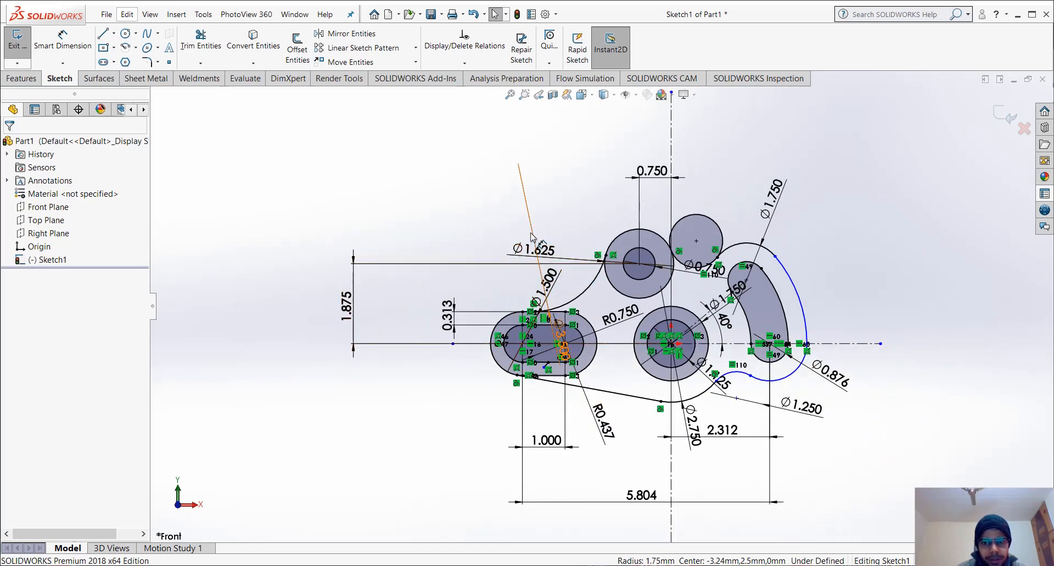
pyautogui.click(565, 351)
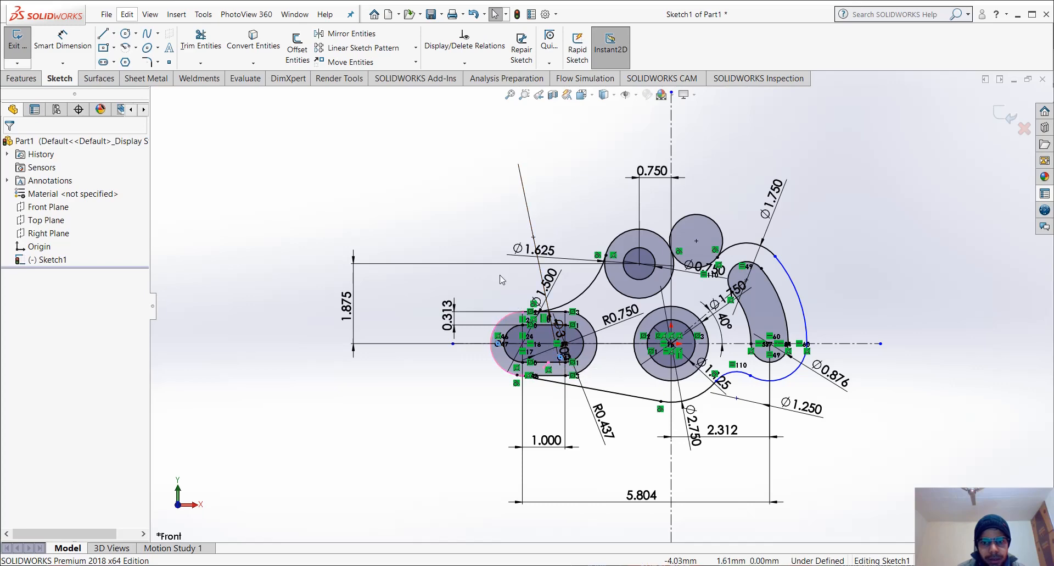
pyautogui.moveTo(563, 345); pyautogui.dragTo(428, 173)
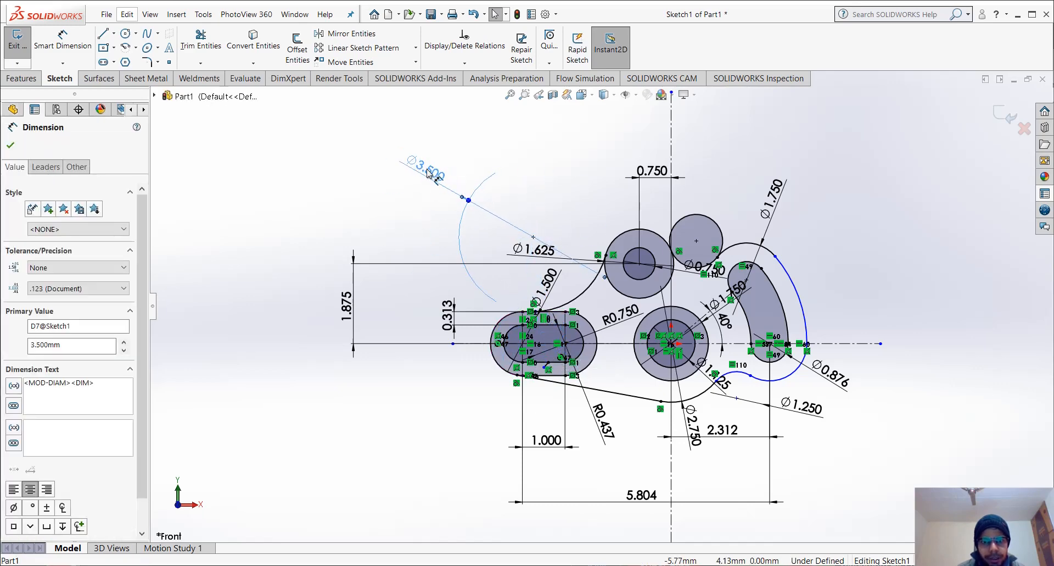
# Switch the tangent arc's 3.500 mm diameter dimension to radius display
pyautogui.click(519, 224)
pyautogui.click(516, 226)
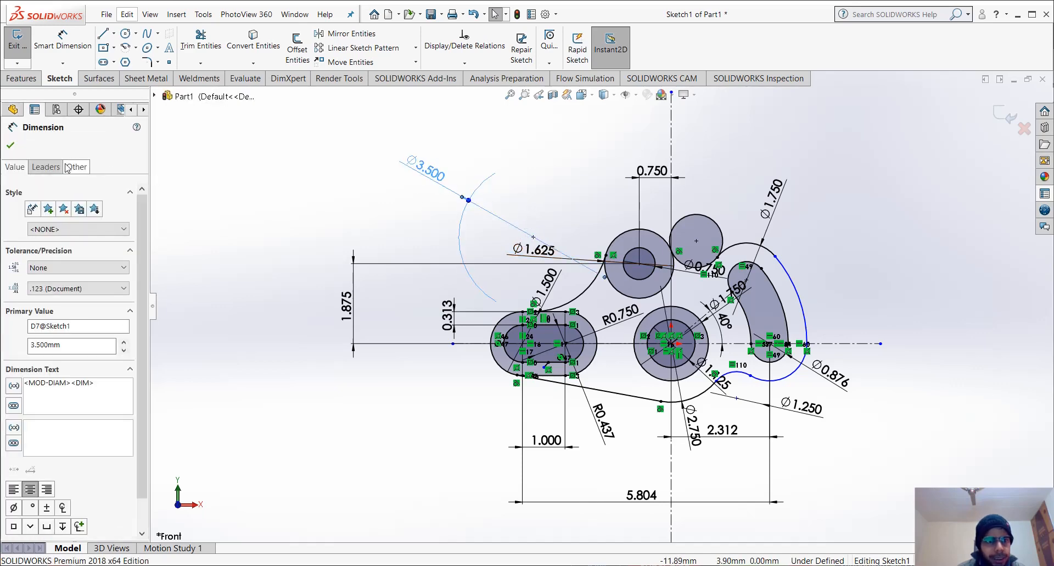
pyautogui.click(45, 166)
pyautogui.click(36, 251)
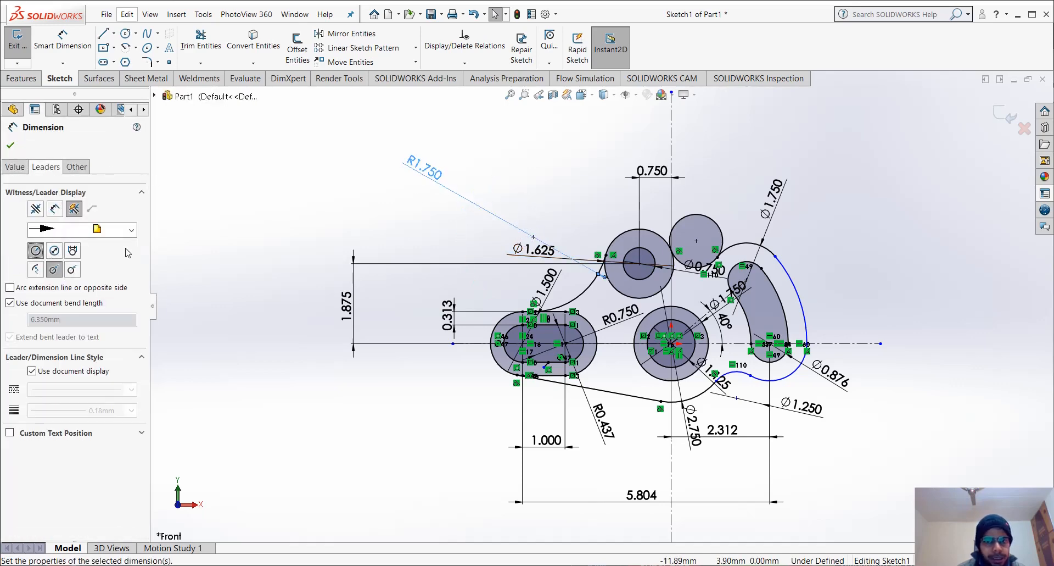
pyautogui.press('Escape')
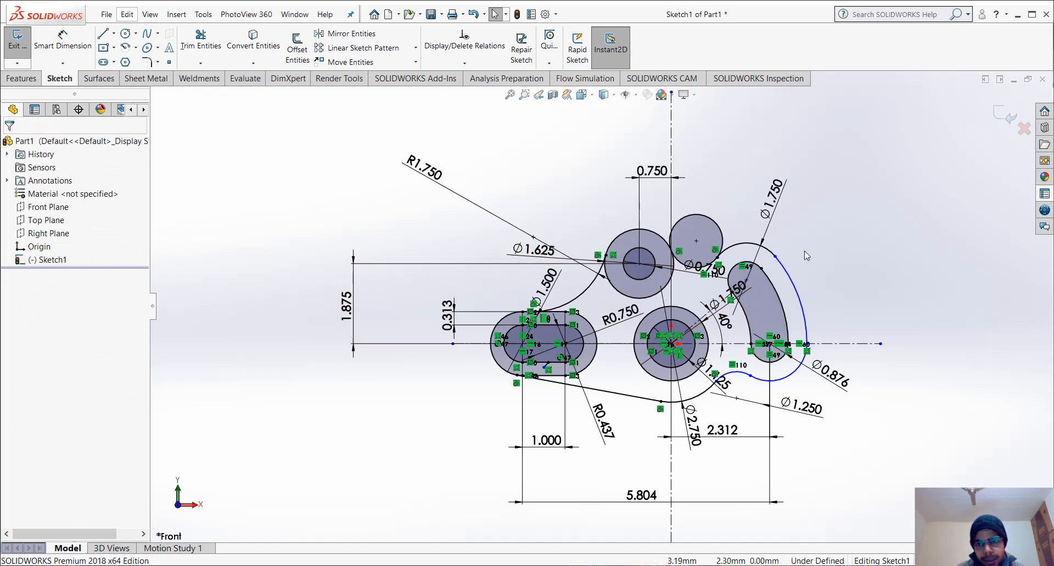
# Show the contour arc's 1.750 mm dimension around the curved slot's upper end and the slot's 0.876 mm lower-end dimension as radii
pyautogui.click(775, 201)
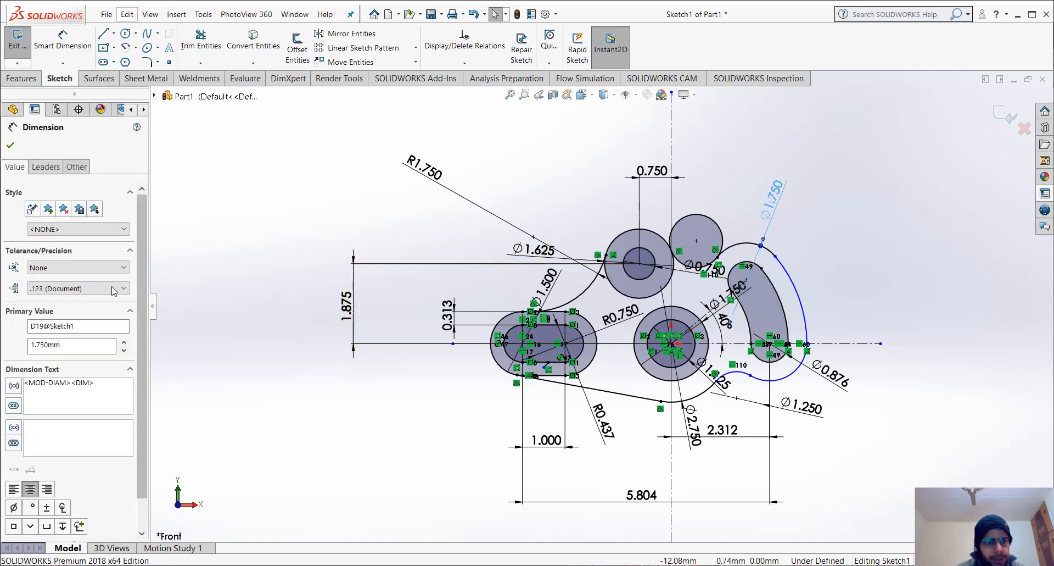
pyautogui.click(45, 168)
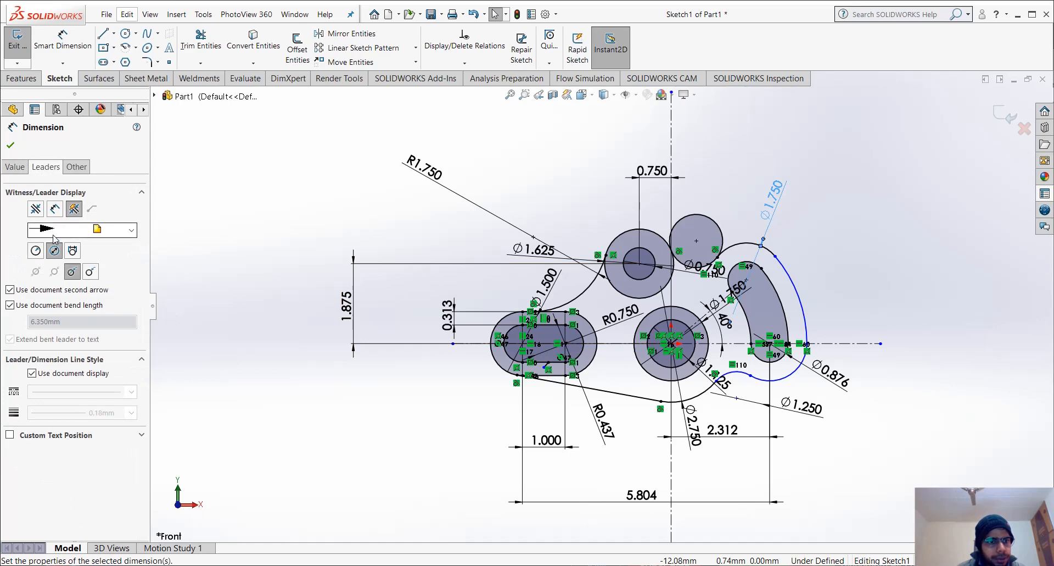
pyautogui.click(36, 251)
pyautogui.click(793, 386)
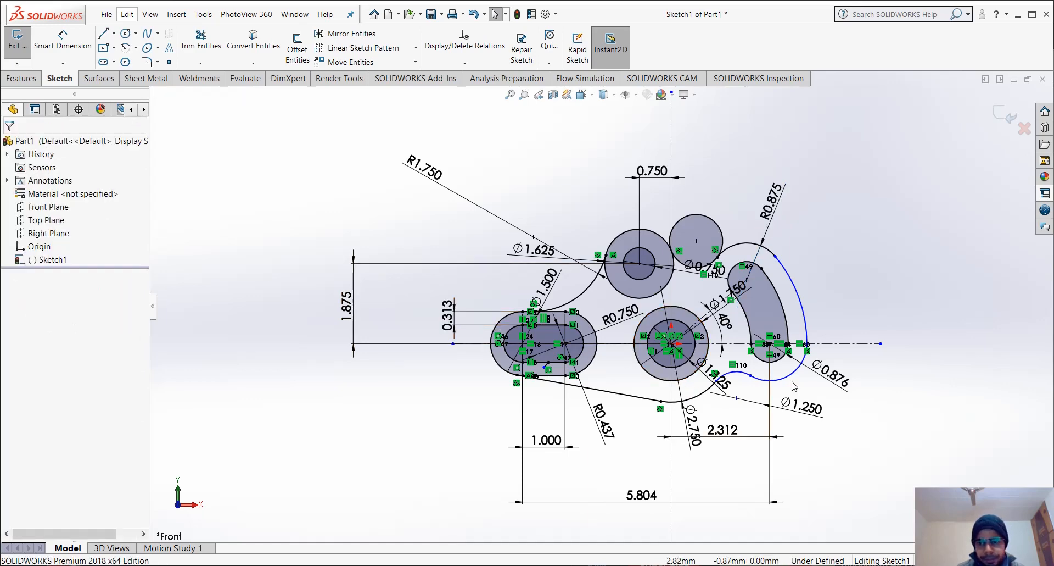
pyautogui.click(825, 378)
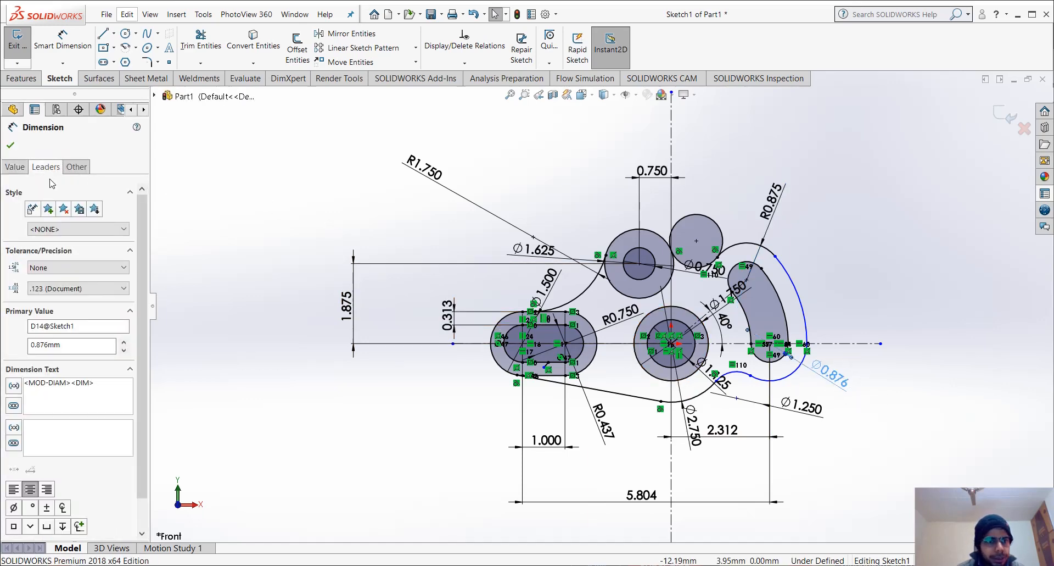
pyautogui.click(36, 251)
pyautogui.click(171, 276)
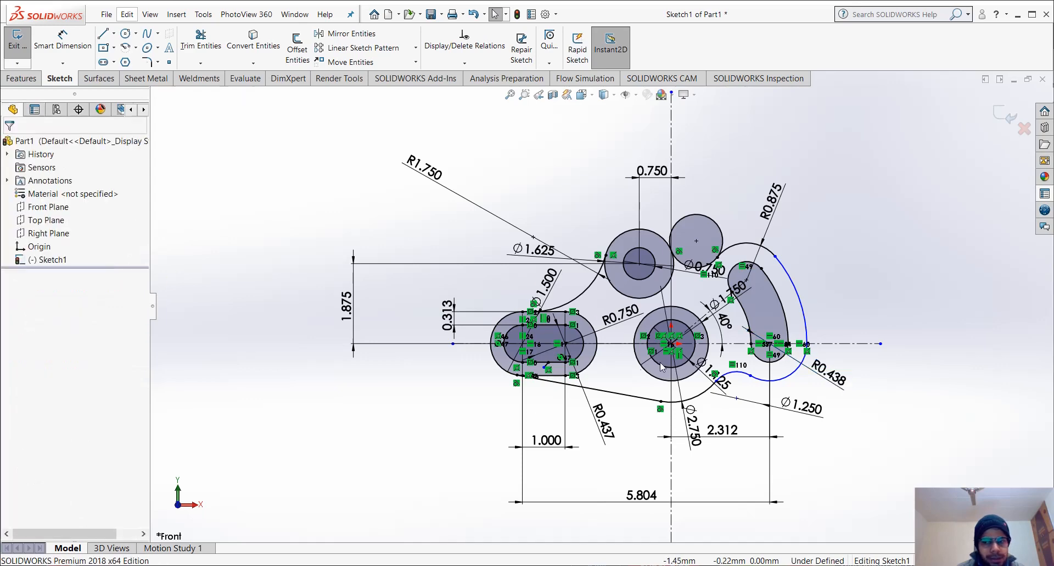
# Switch the 1.250 mm diameter dimension of the small connecting arc below the curved slot to radius display
pyautogui.doubleClick(801, 408)
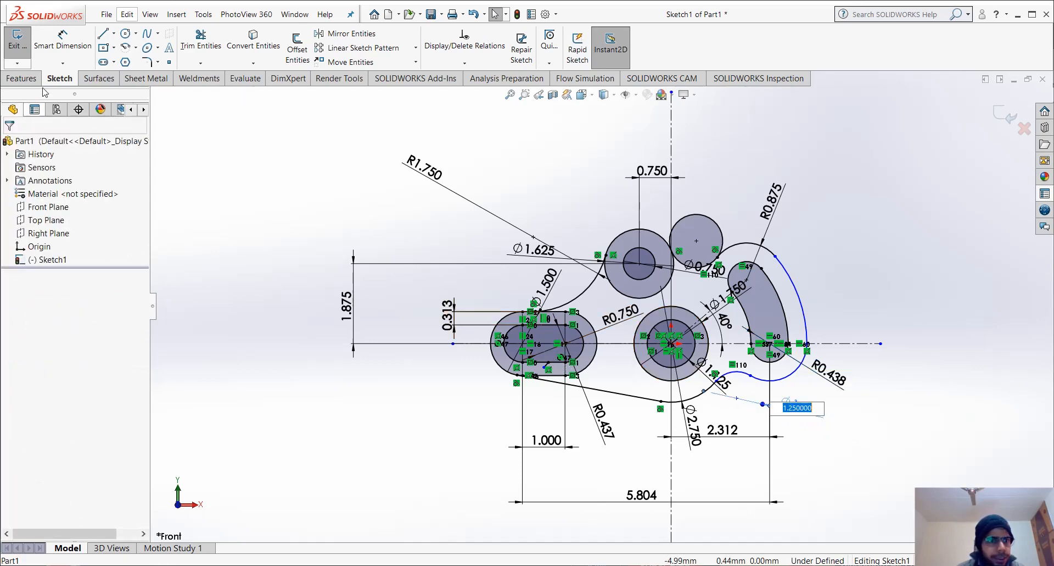
pyautogui.press('Return')
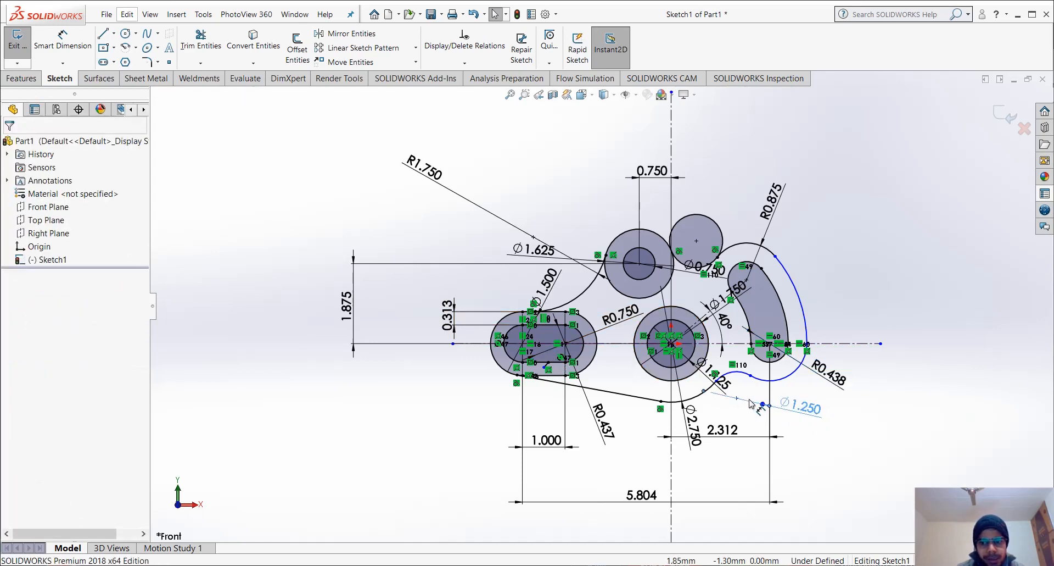
pyautogui.click(46, 167)
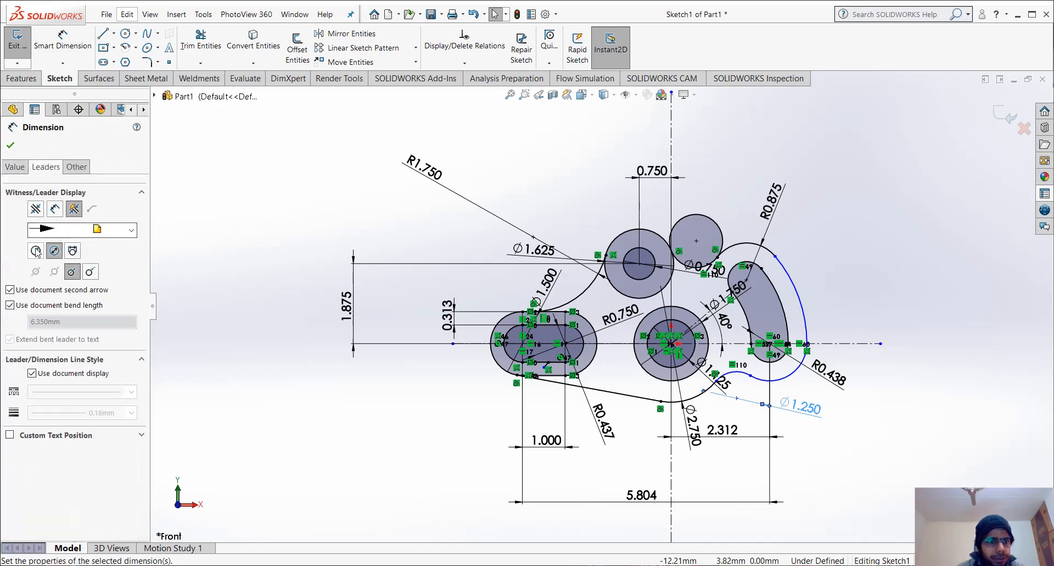
pyautogui.click(36, 252)
pyautogui.click(862, 416)
# Reposition the small connecting arc's radius dimension lower and the 2.312 mm horizontal dimension just above the 5.804 mm one
pyautogui.moveTo(812, 411); pyautogui.dragTo(818, 431)
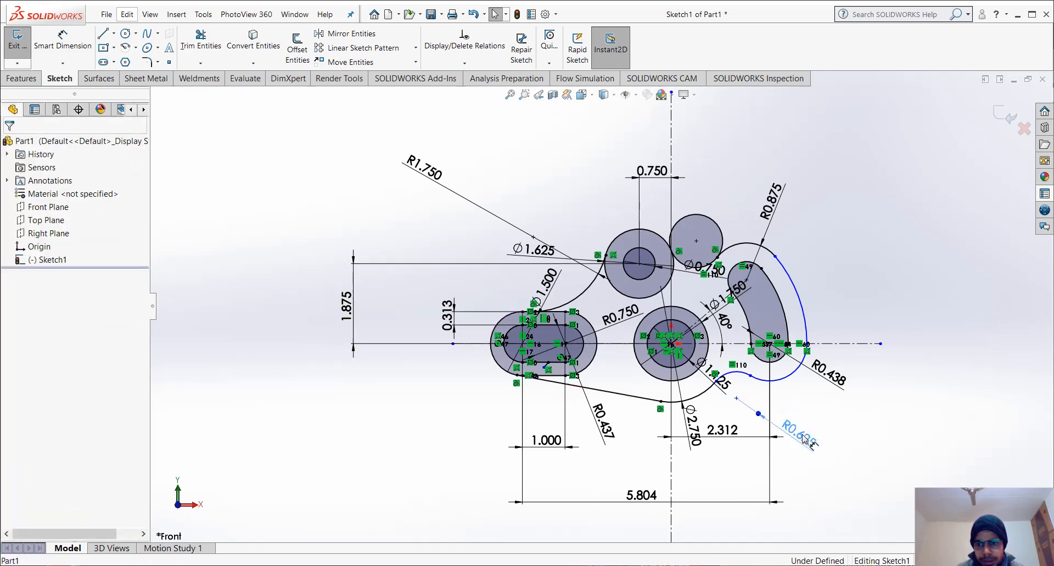
pyautogui.click(789, 459)
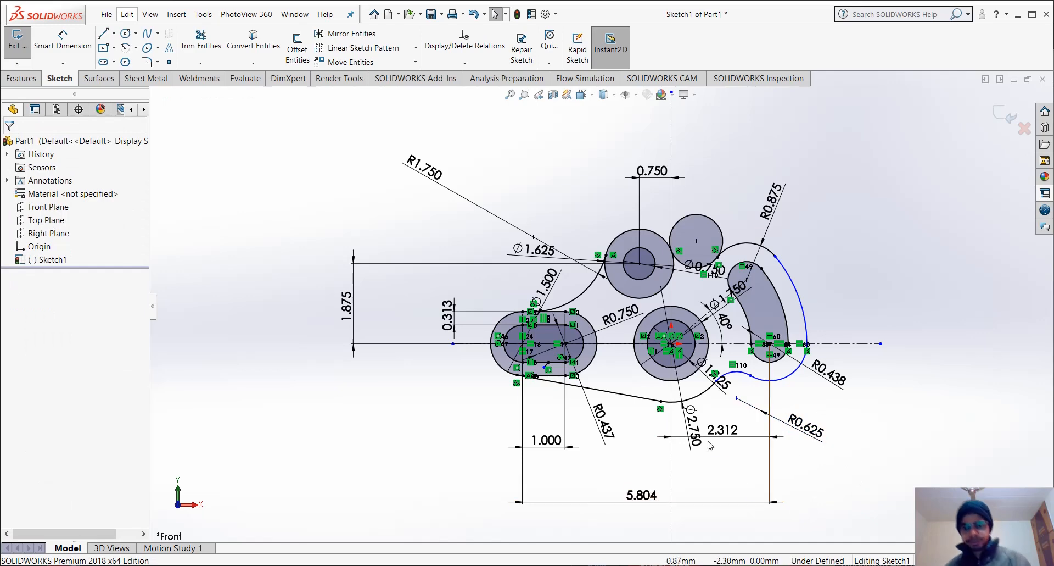
pyautogui.moveTo(710, 445); pyautogui.dragTo(708, 488)
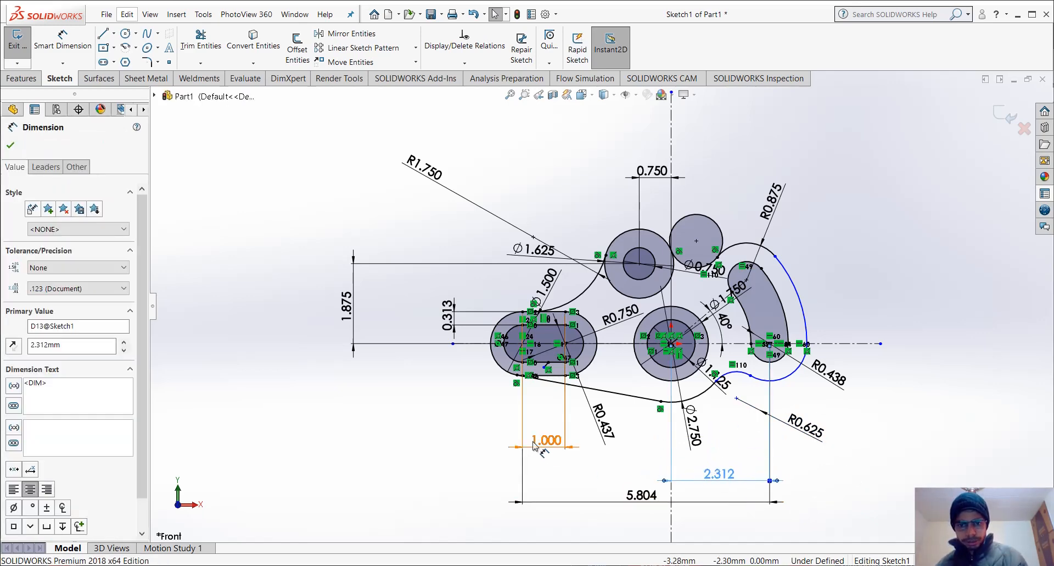
pyautogui.click(680, 476)
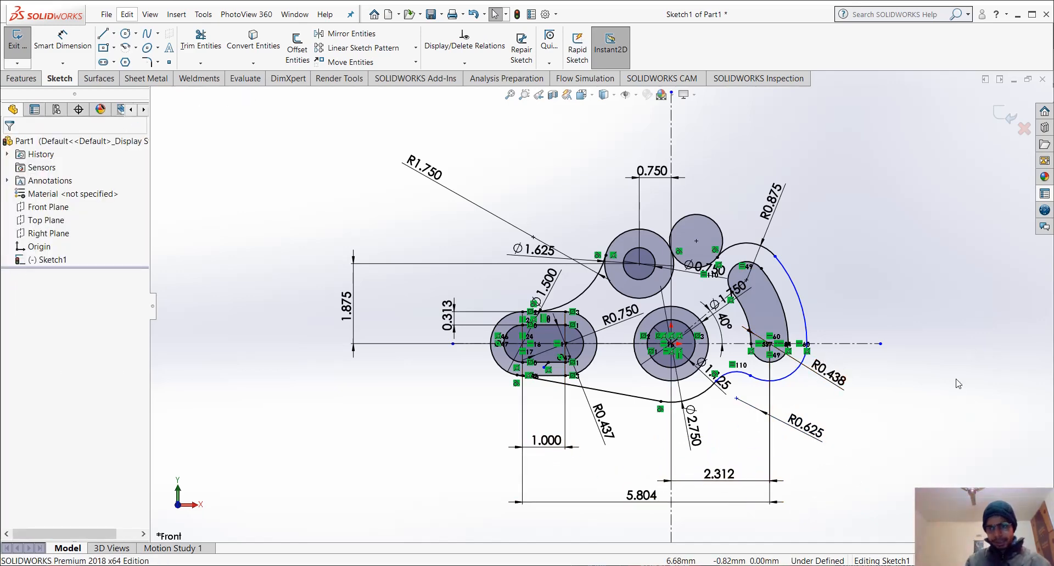
# Trim the free circle to its lower arc joining the upper outer circle and the contour around the curved slot
pyautogui.scroll(-2, 949, 377)
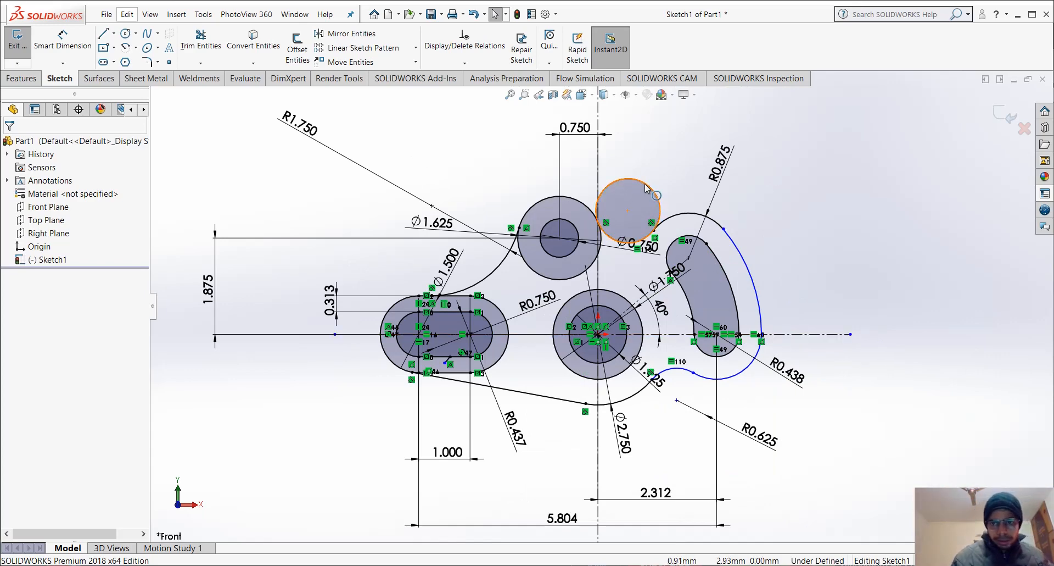
pyautogui.click(209, 50)
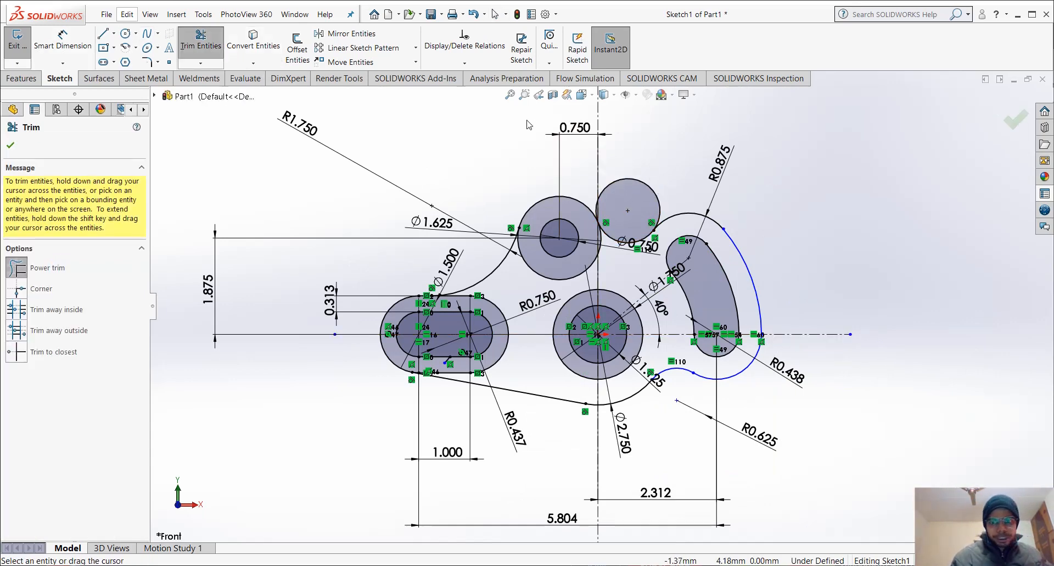
pyautogui.moveTo(658, 186); pyautogui.dragTo(652, 247)
pyautogui.moveTo(596, 203); pyautogui.dragTo(609, 209)
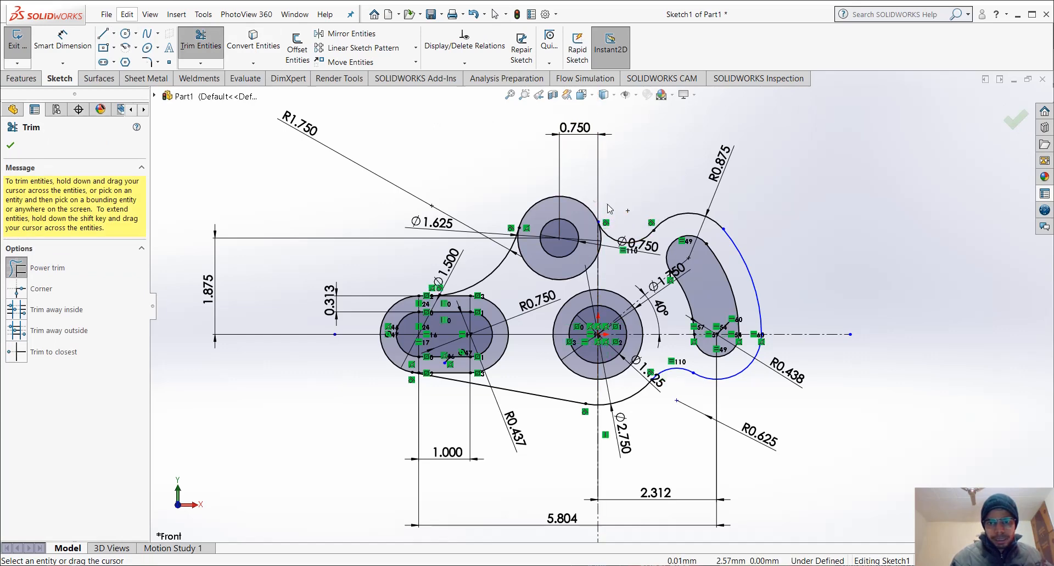
pyautogui.scroll(-2, 622, 225)
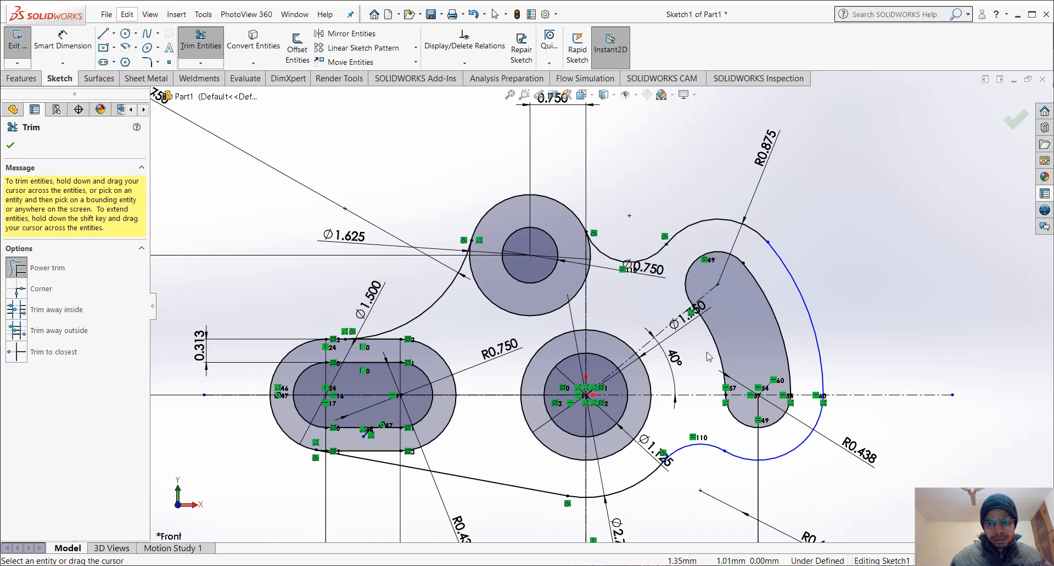
pyautogui.press('f')
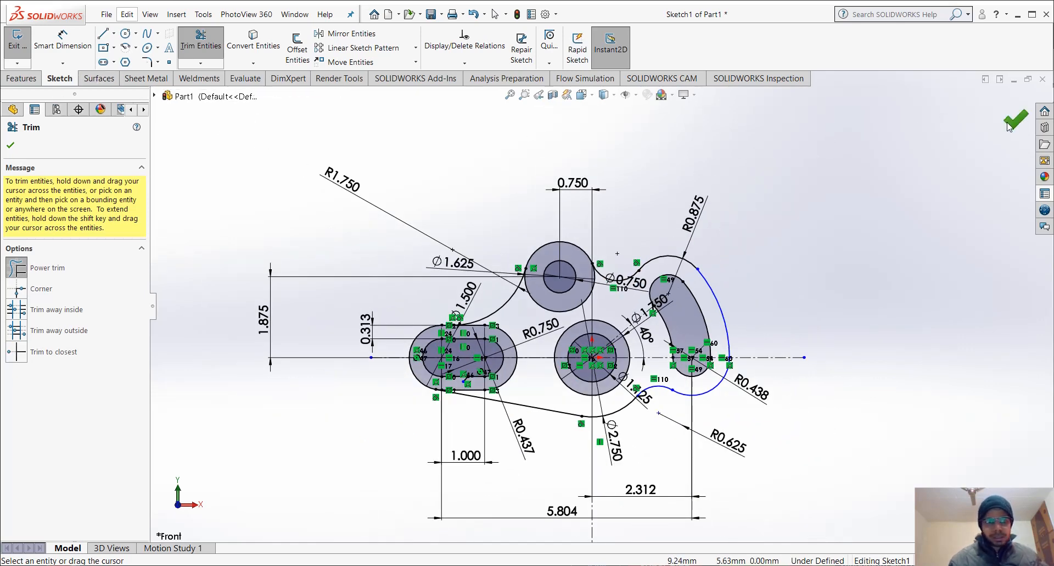
pyautogui.press('Escape')
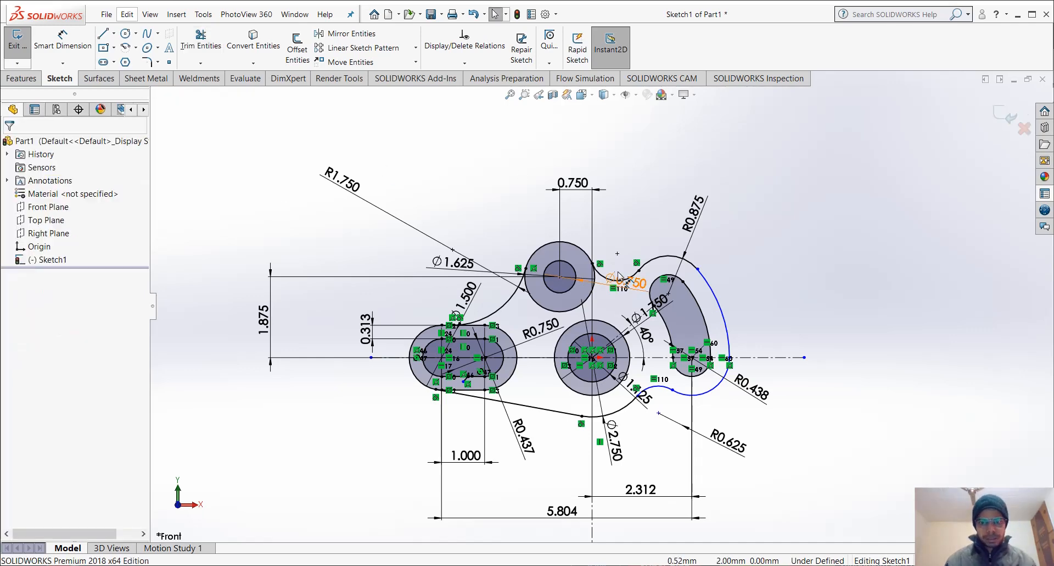
# Add a radius dimension to the large outer contour arc beside the curved slot, keeping its current size
pyautogui.scroll(-3, 640, 269)
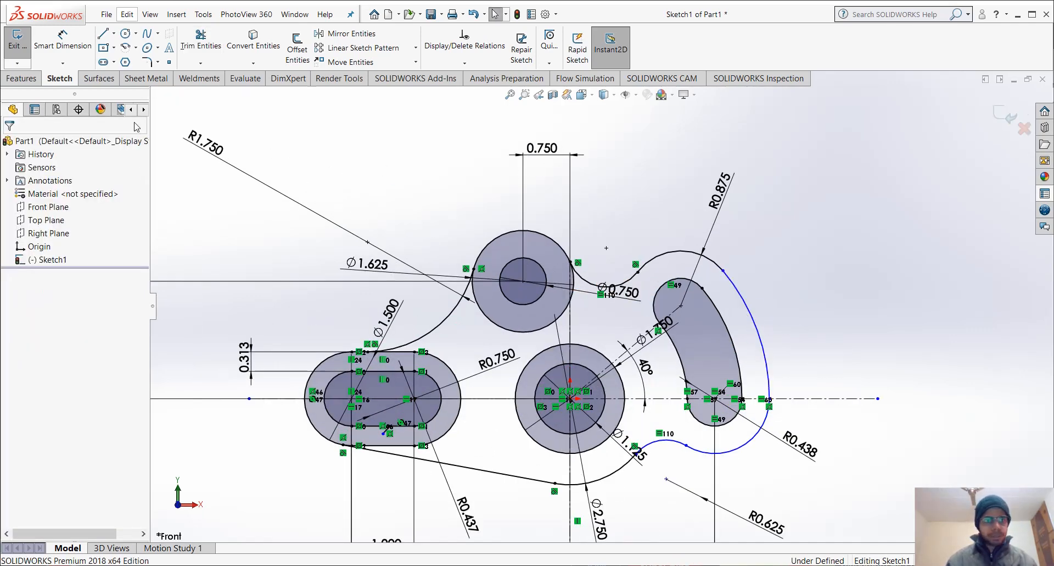
pyautogui.click(85, 51)
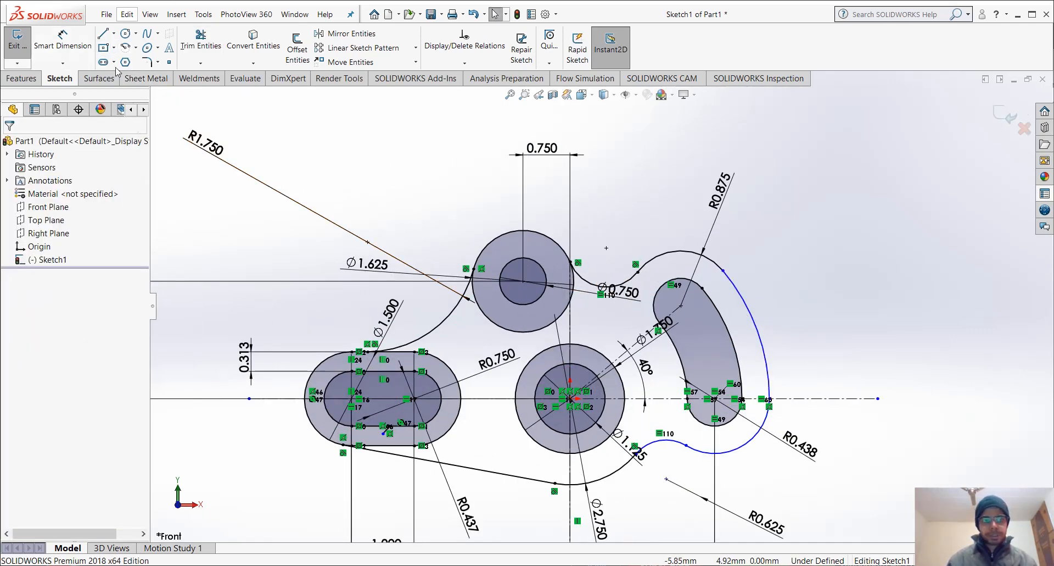
pyautogui.click(768, 347)
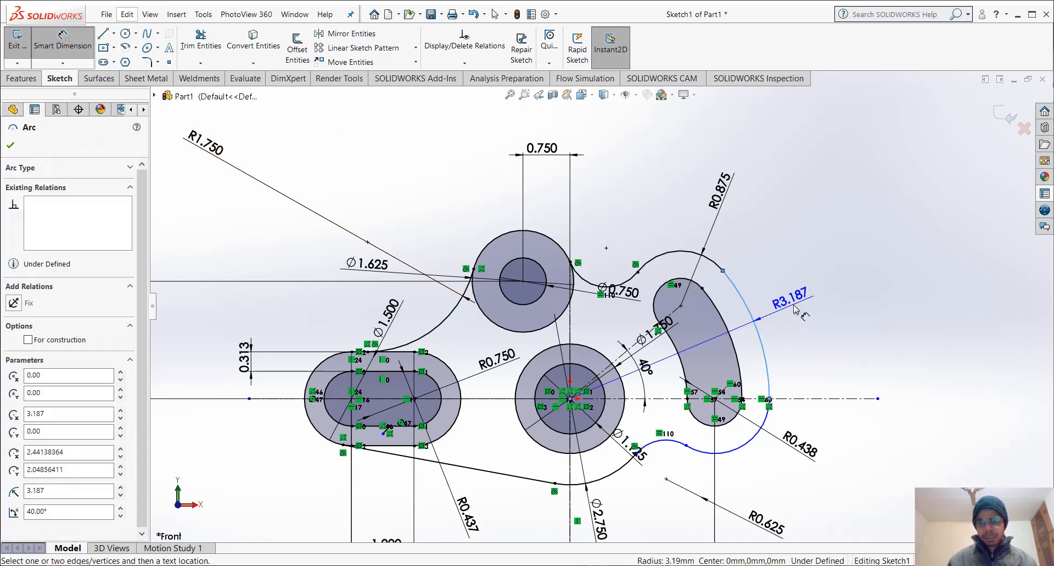
pyautogui.click(746, 307)
pyautogui.click(746, 308)
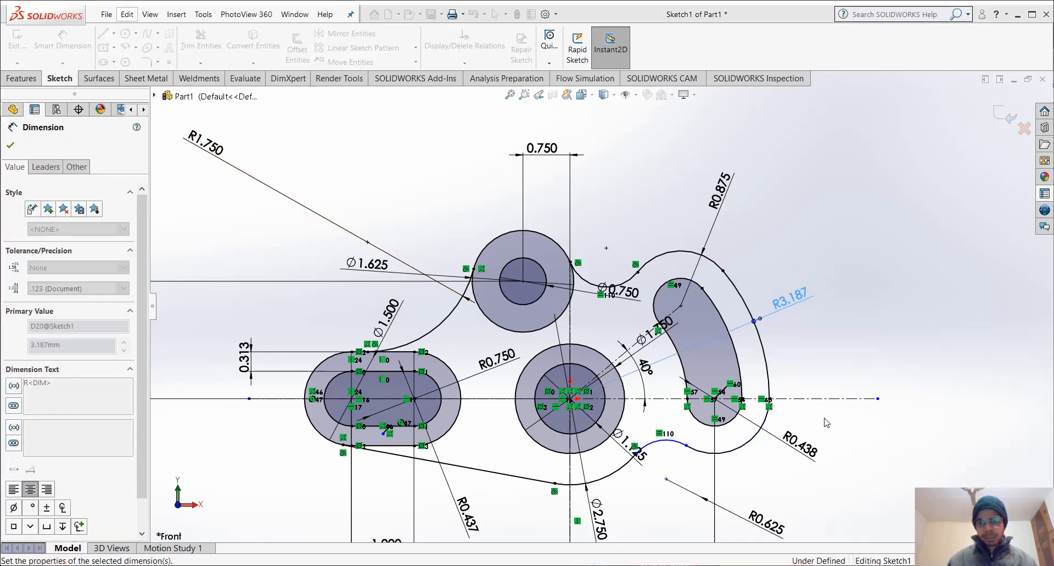
pyautogui.press('z')
pyautogui.scroll(-2, 689, 470)
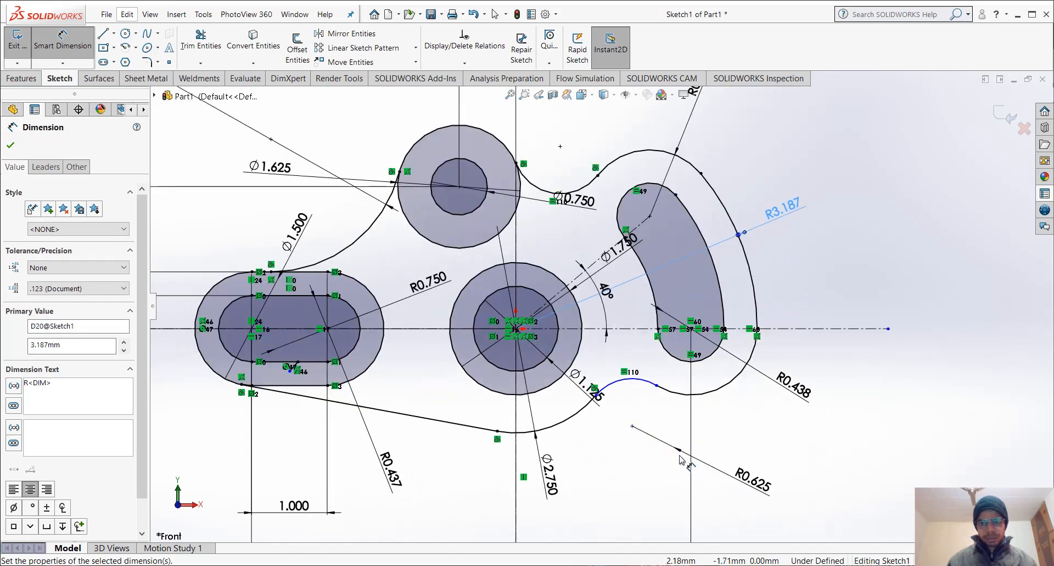
pyautogui.scroll(3, 649, 451)
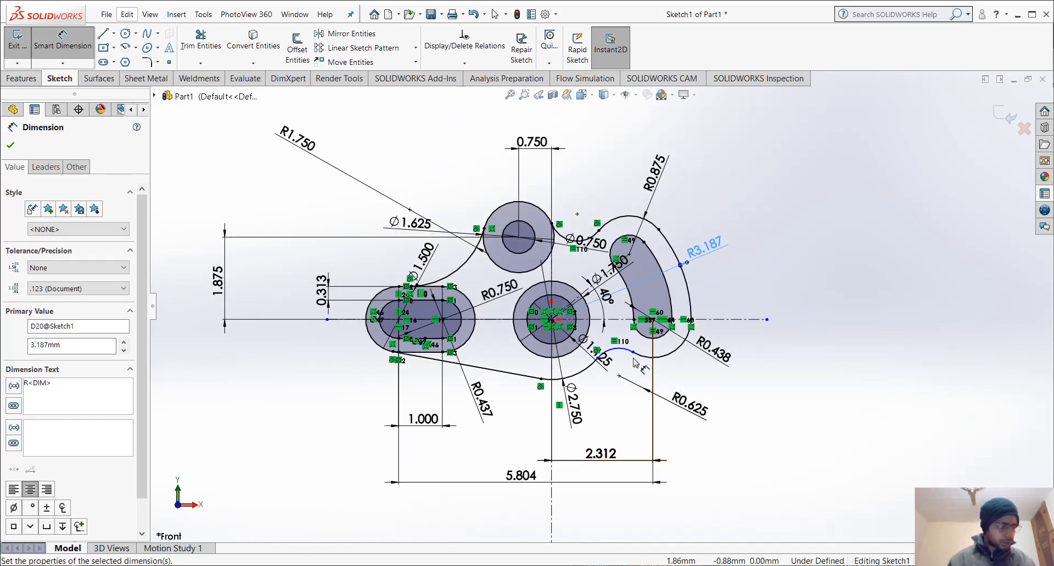
# Add a horizontal dimension from the origin to the centre of the R0.625 connecting arc, keeping its current size
pyautogui.scroll(-3, 635, 363)
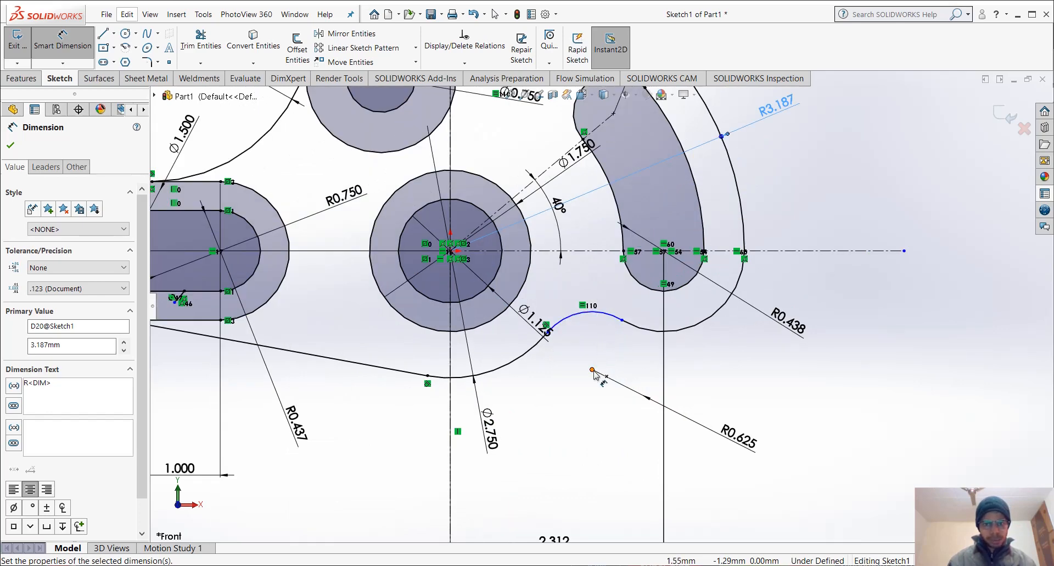
pyautogui.press('Escape')
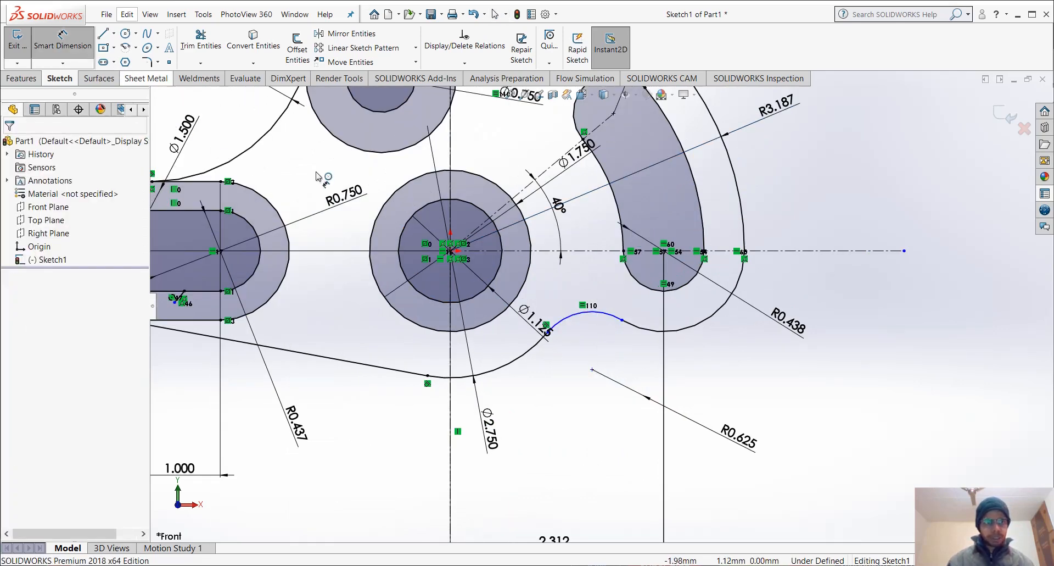
pyautogui.click(451, 251)
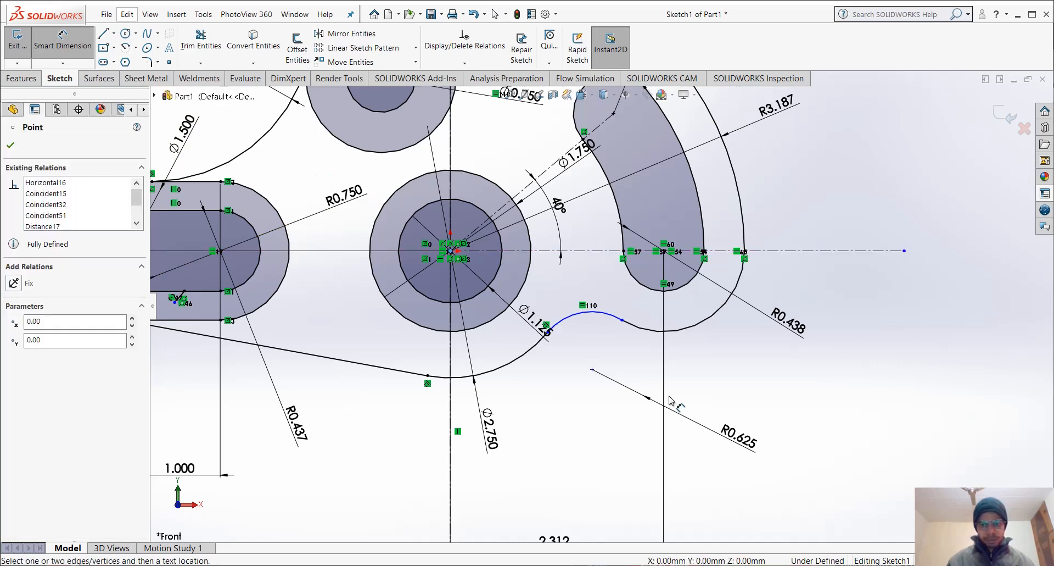
pyautogui.click(592, 369)
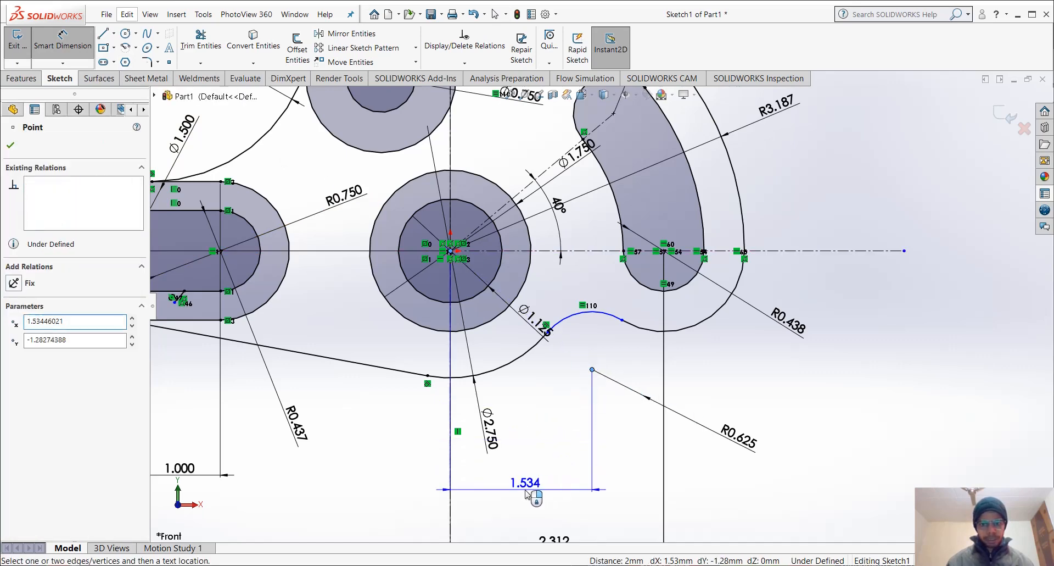
pyautogui.click(526, 484)
pyautogui.click(481, 493)
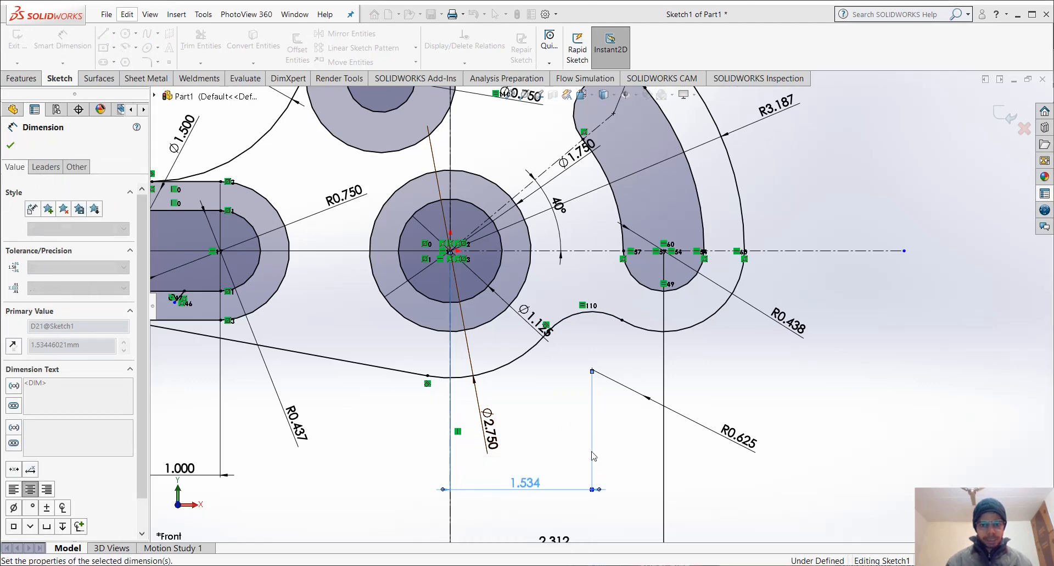
pyautogui.press('Escape')
# Reposition the 1.534 mm horizontal dimension below the 5.804 mm one
pyautogui.scroll(5, 635, 483)
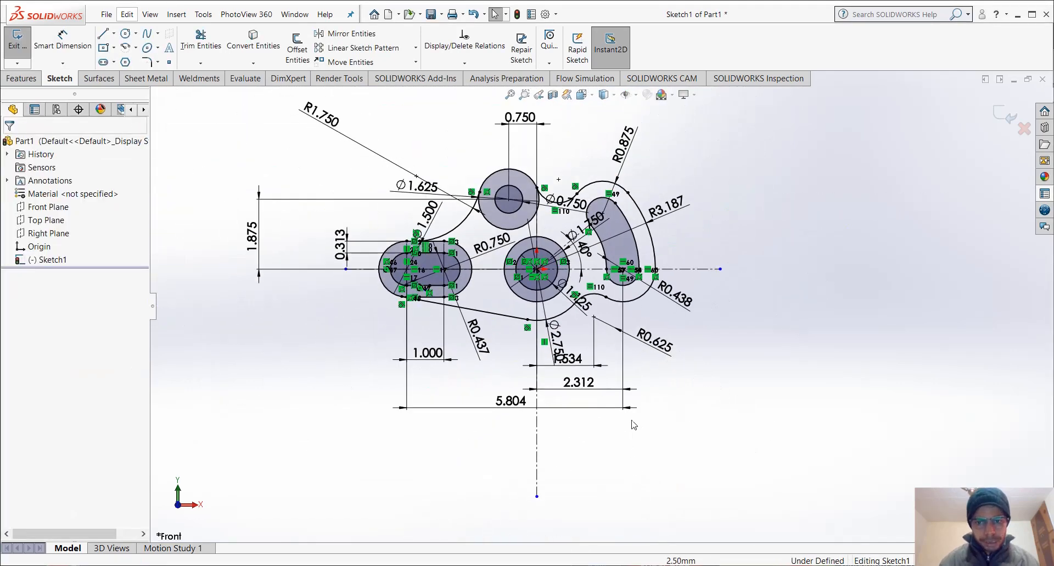
pyautogui.moveTo(571, 358); pyautogui.dragTo(574, 466)
pyautogui.click(892, 482)
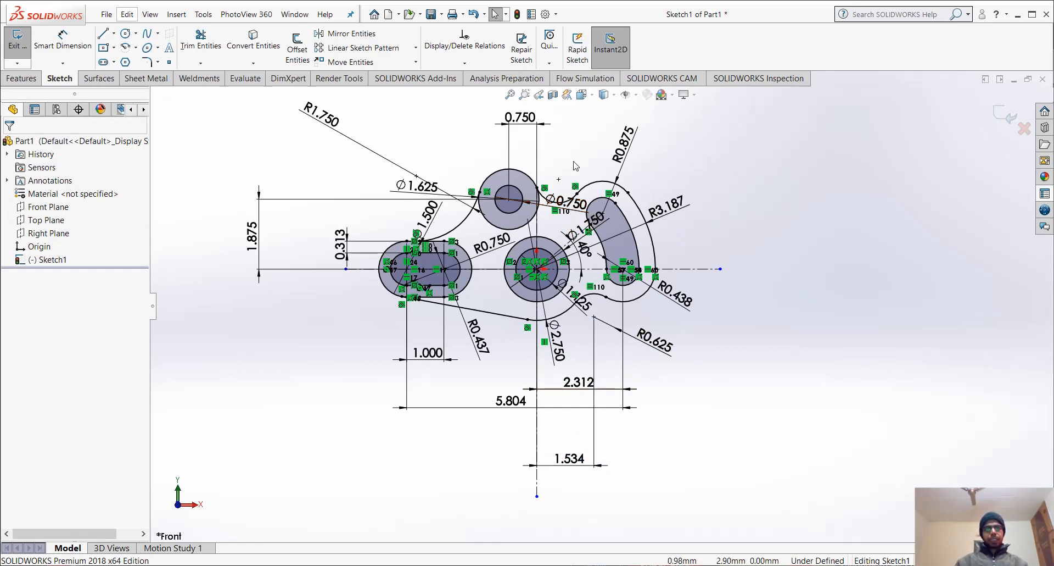
# Try to perform the operation that requires a fully defined sketch and dismiss its message
pyautogui.scroll(-2, 575, 165)
pyautogui.scroll(-2, 563, 126)
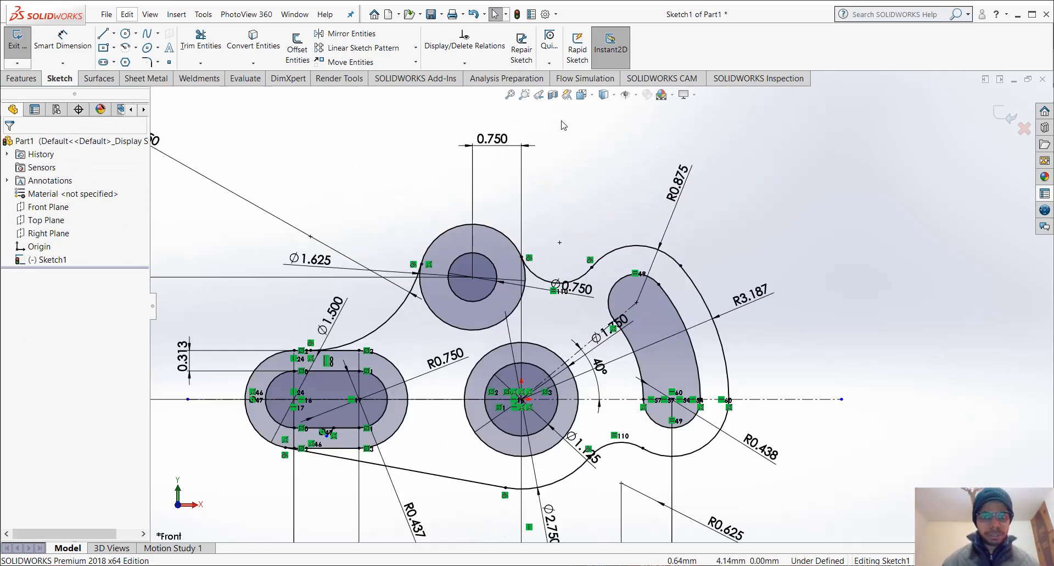
pyautogui.scroll(3, 563, 132)
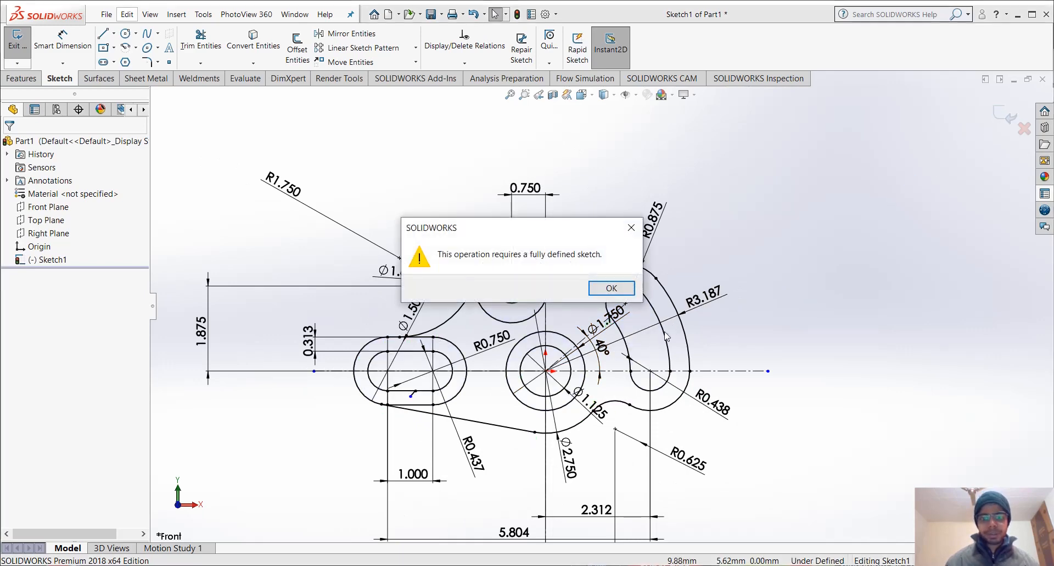
pyautogui.click(613, 287)
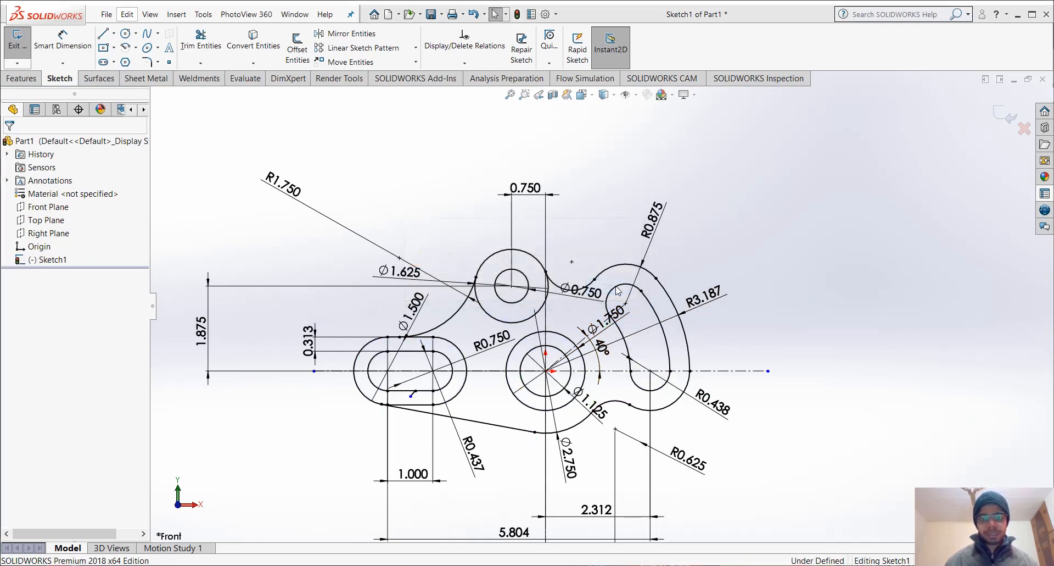
# Reposition the 1.625 mm diameter dimension of the upper outer circle diagonally above the circle, clear of the geometry
pyautogui.scroll(-3, 991, 391)
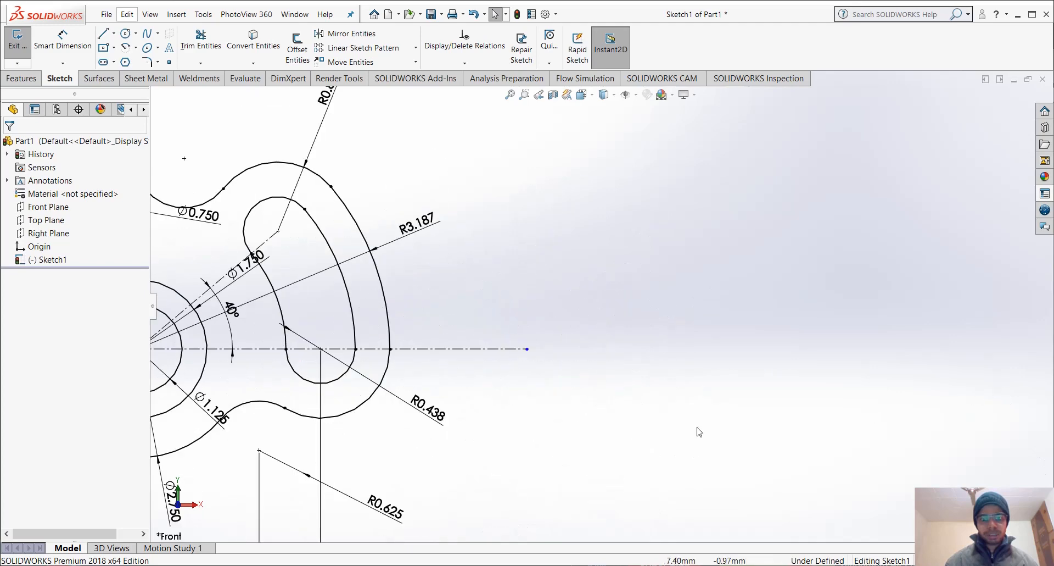
pyautogui.scroll(6, 494, 429)
pyautogui.scroll(-1, 283, 287)
pyautogui.scroll(-4, 439, 284)
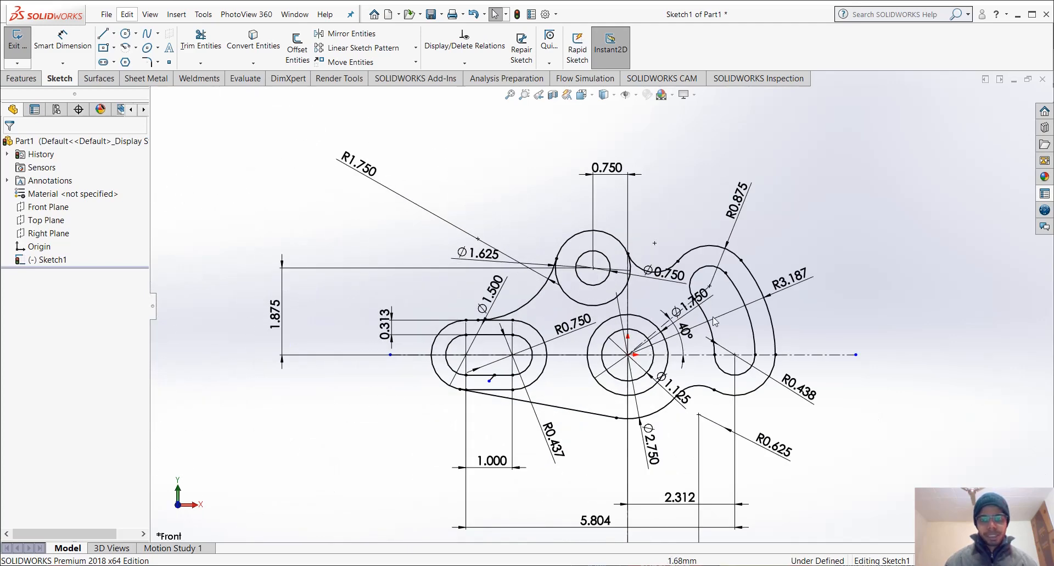
pyautogui.click(353, 208)
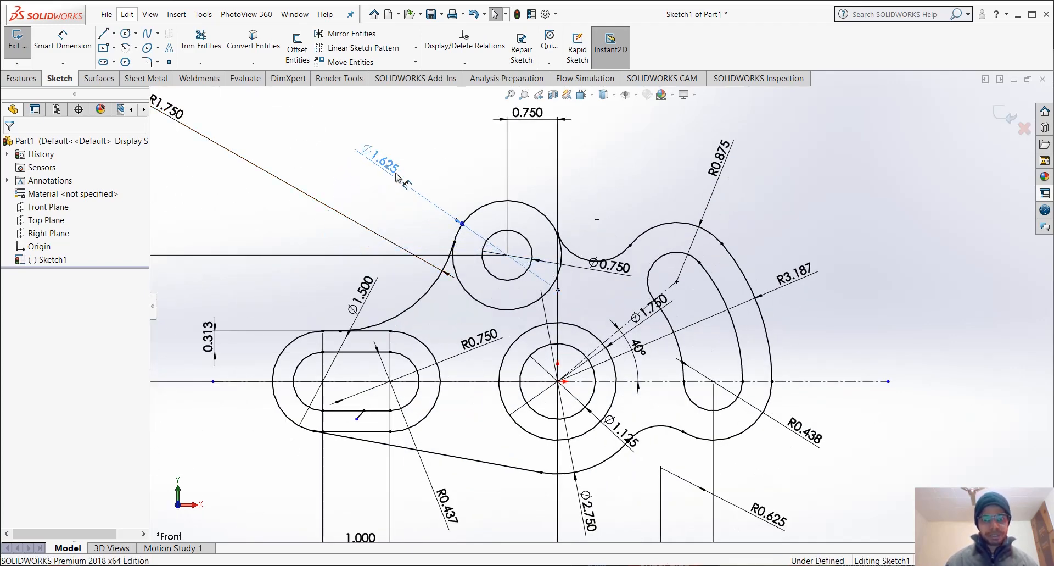
pyautogui.scroll(6, 598, 280)
pyautogui.click(893, 235)
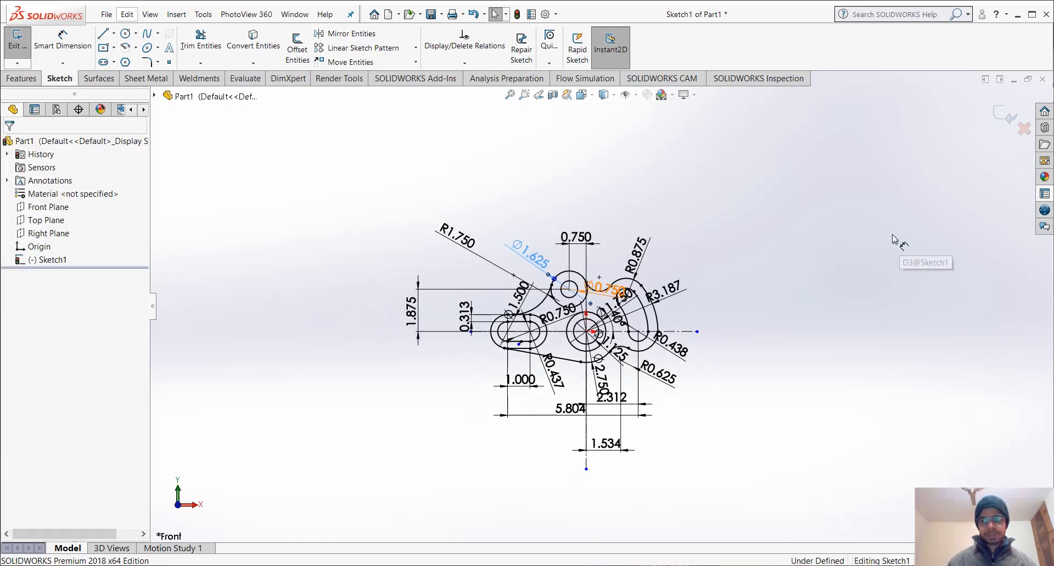
# Trim away the short stray segment hanging below the lower edge of the straight inner slot
pyautogui.click(995, 117)
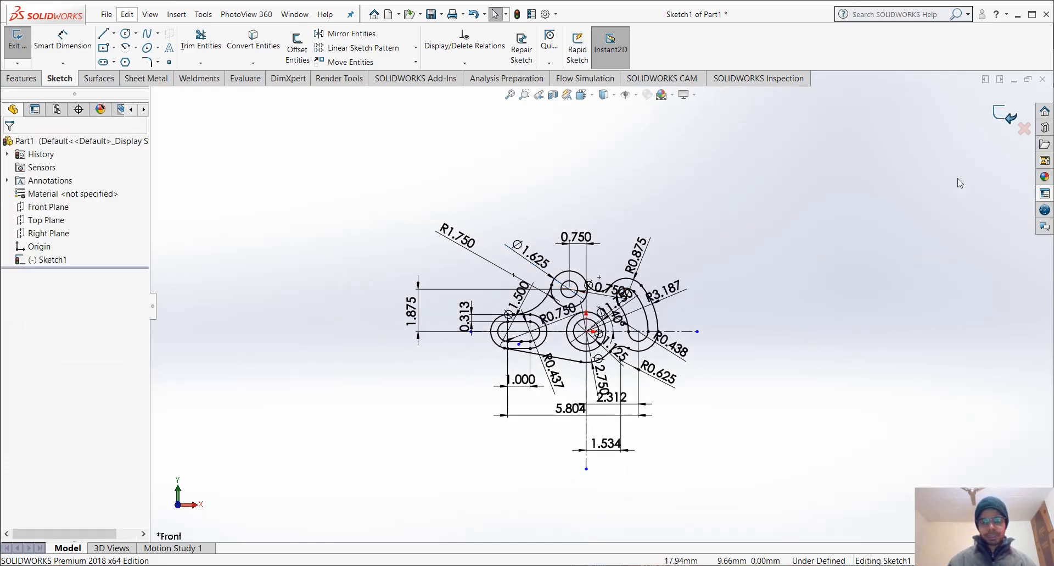
pyautogui.click(611, 289)
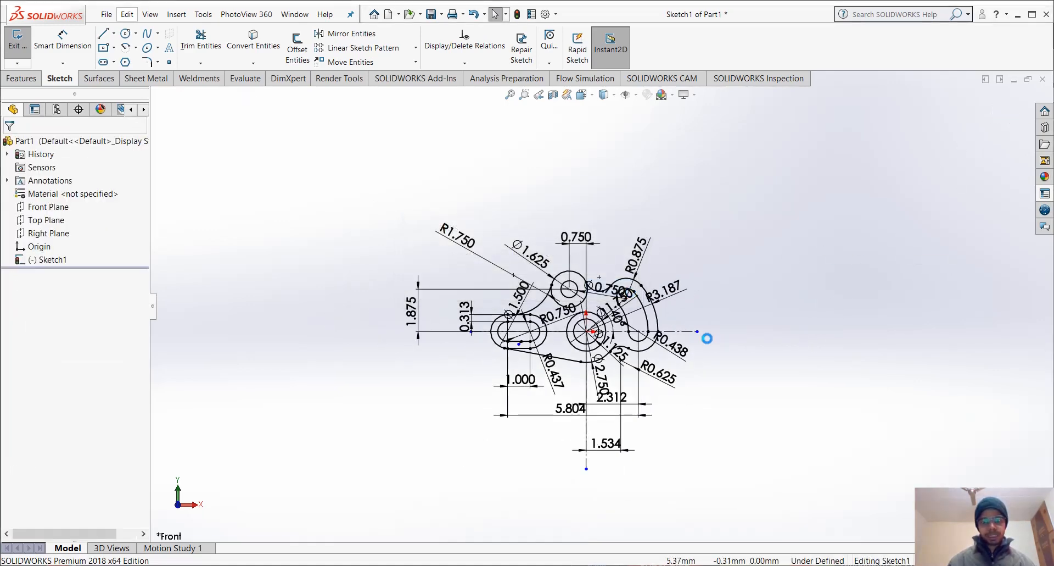
pyautogui.scroll(-6, 526, 372)
pyautogui.scroll(-5, 484, 287)
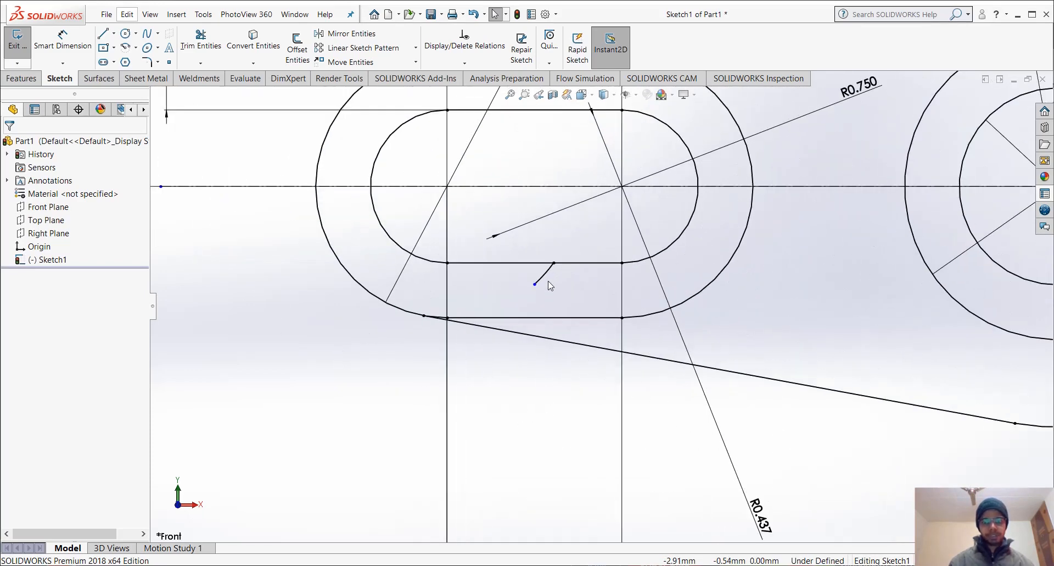
pyautogui.click(198, 38)
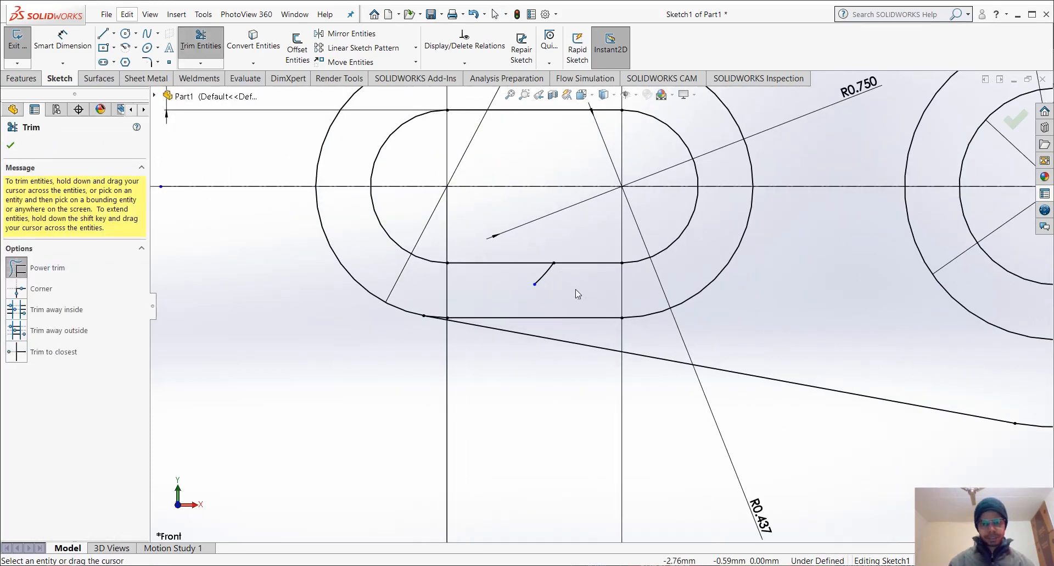
pyautogui.scroll(10, 535, 277)
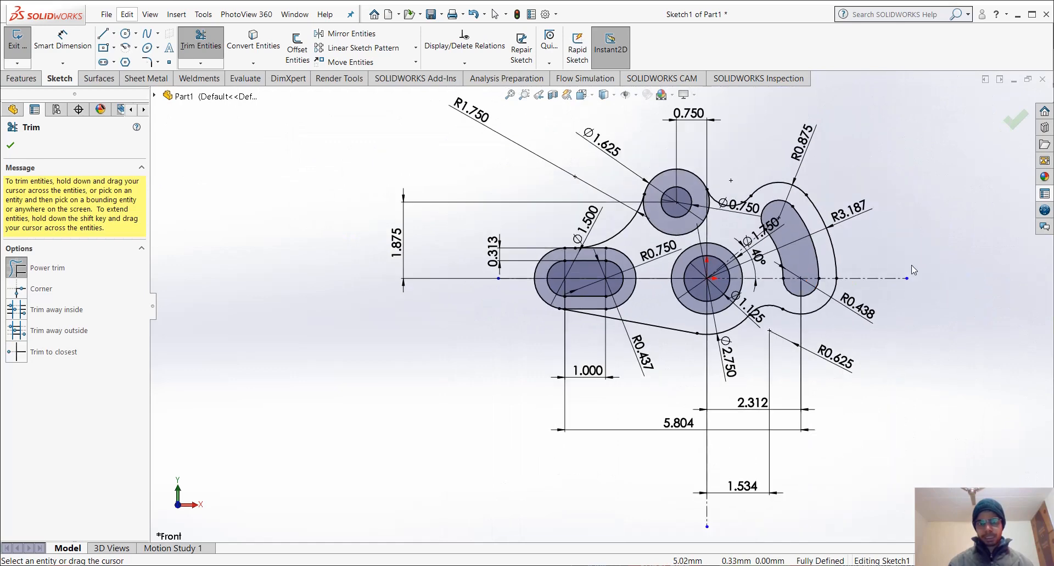
# Finish trimming and exit the sketch
pyautogui.click(1016, 129)
pyautogui.click(1009, 111)
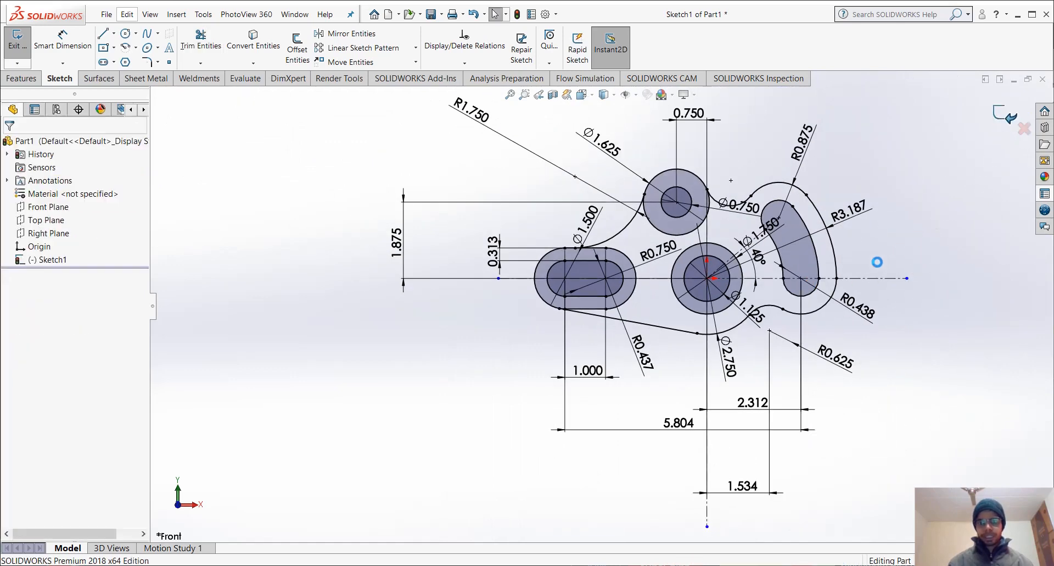
pyautogui.scroll(-2, 875, 261)
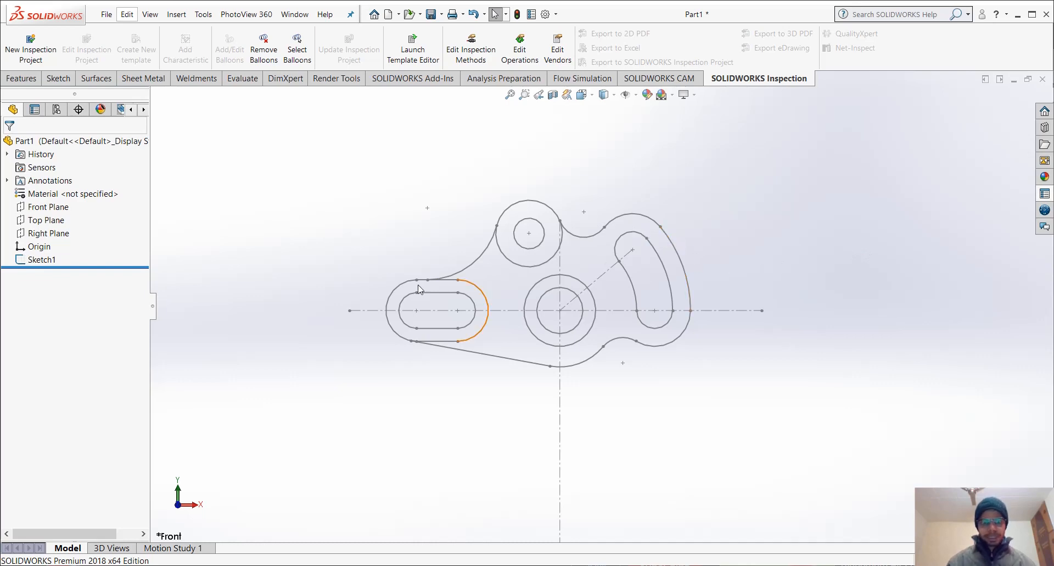
# Reopen Sketch1, try to move the connecting arc's endpoint on the upper outer circle, and exit the sketch
pyautogui.click(41, 260)
pyautogui.click(53, 225)
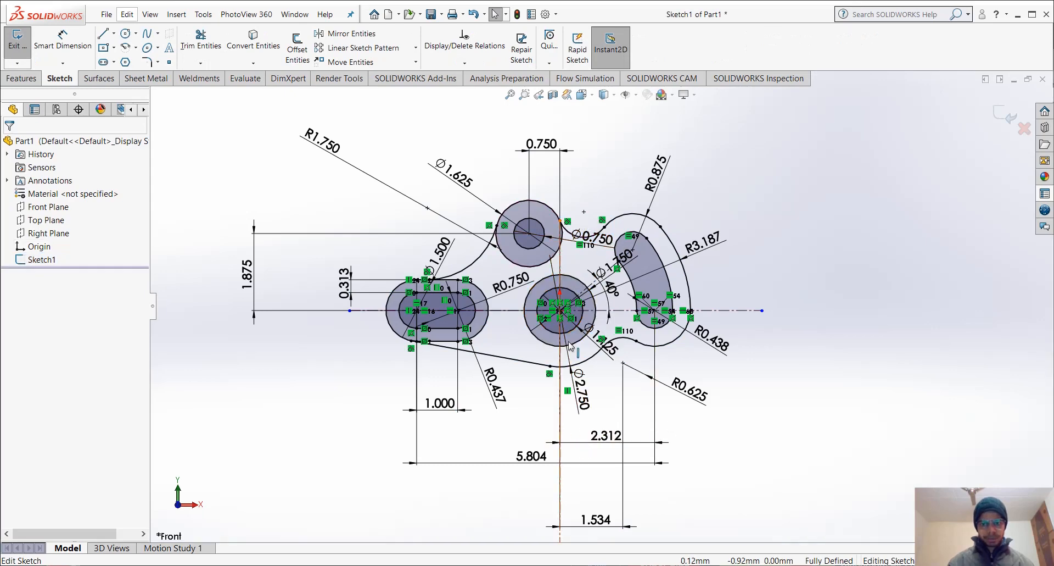
pyautogui.scroll(-4, 570, 252)
pyautogui.scroll(1, 577, 174)
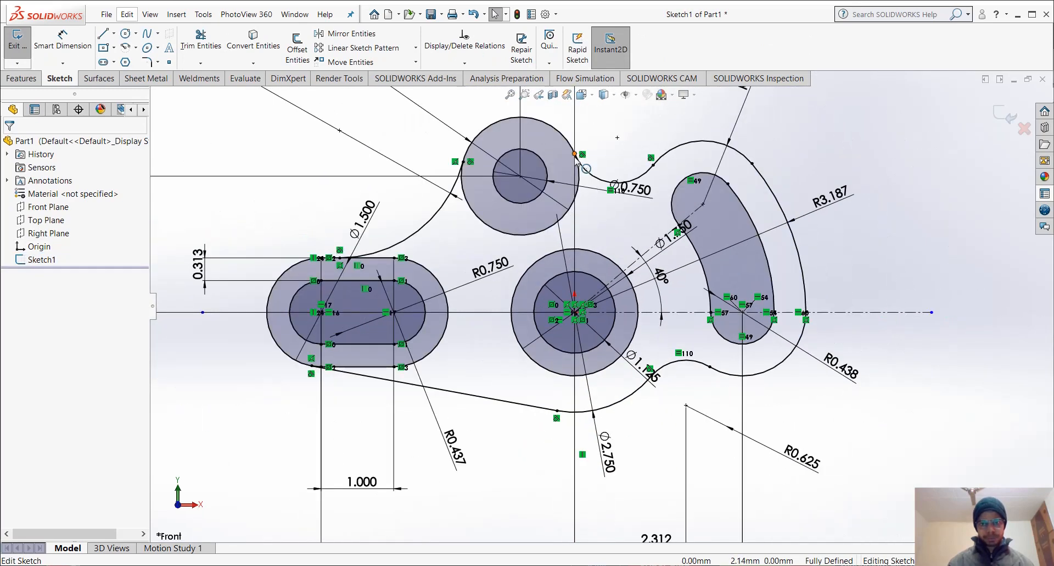
pyautogui.moveTo(576, 156); pyautogui.dragTo(576, 131)
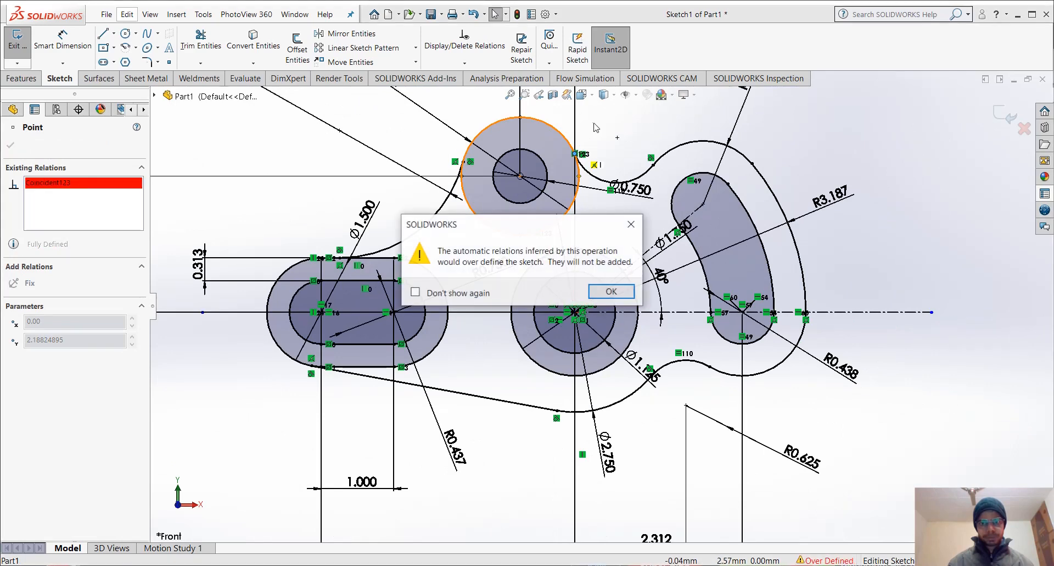
pyautogui.click(633, 225)
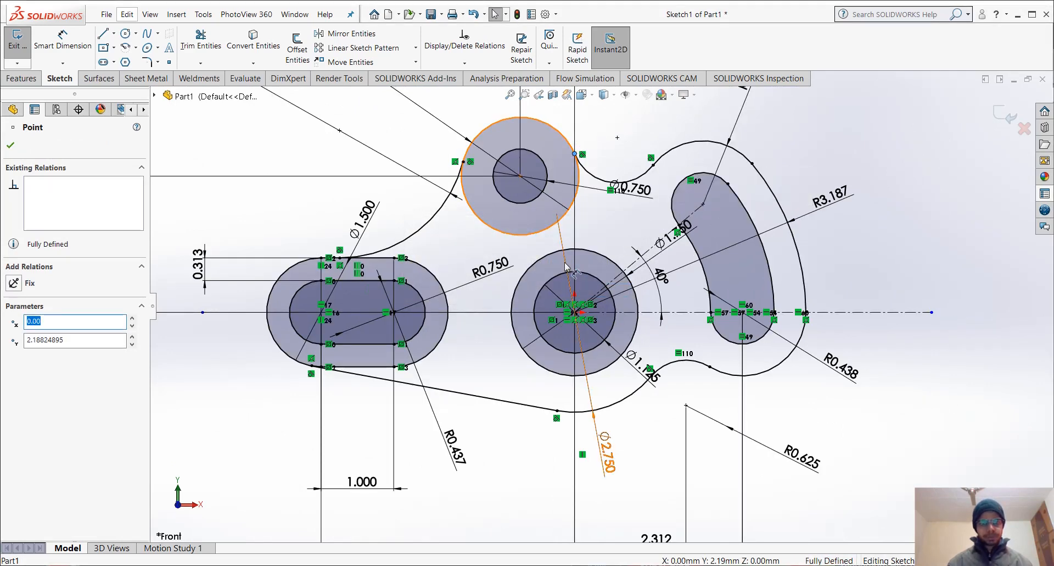
pyautogui.press('Escape')
pyautogui.scroll(3, 612, 192)
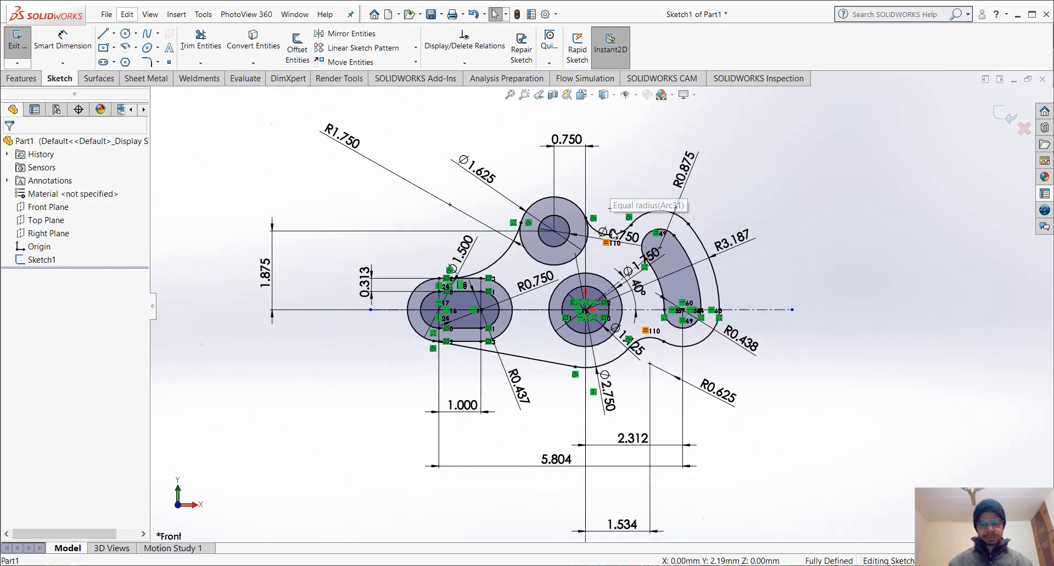
pyautogui.scroll(-3, 613, 195)
pyautogui.scroll(1, 630, 366)
pyautogui.click(1005, 112)
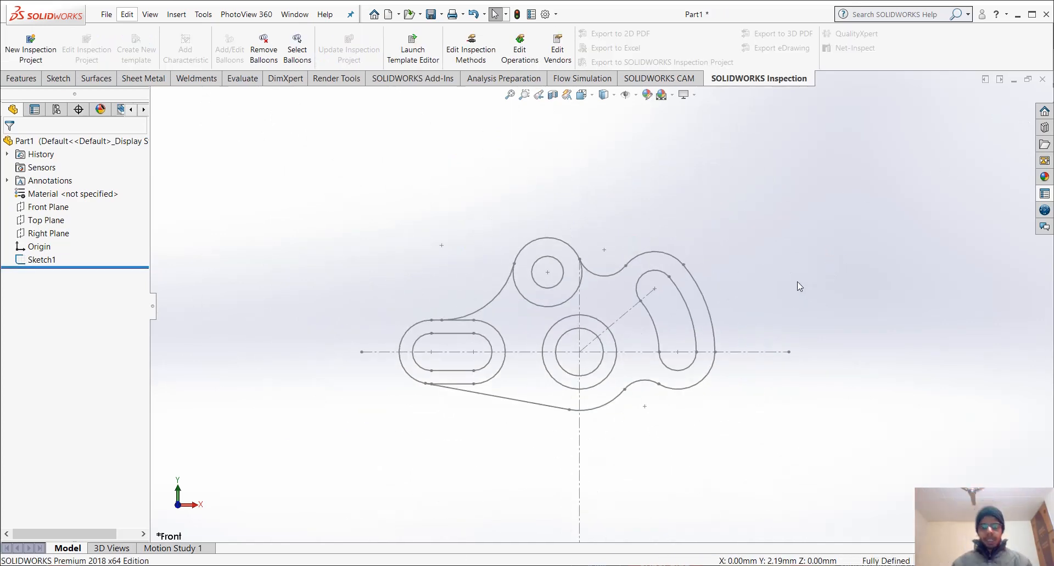
# Reopen Sketch1 for editing from the model tree
pyautogui.click(44, 259)
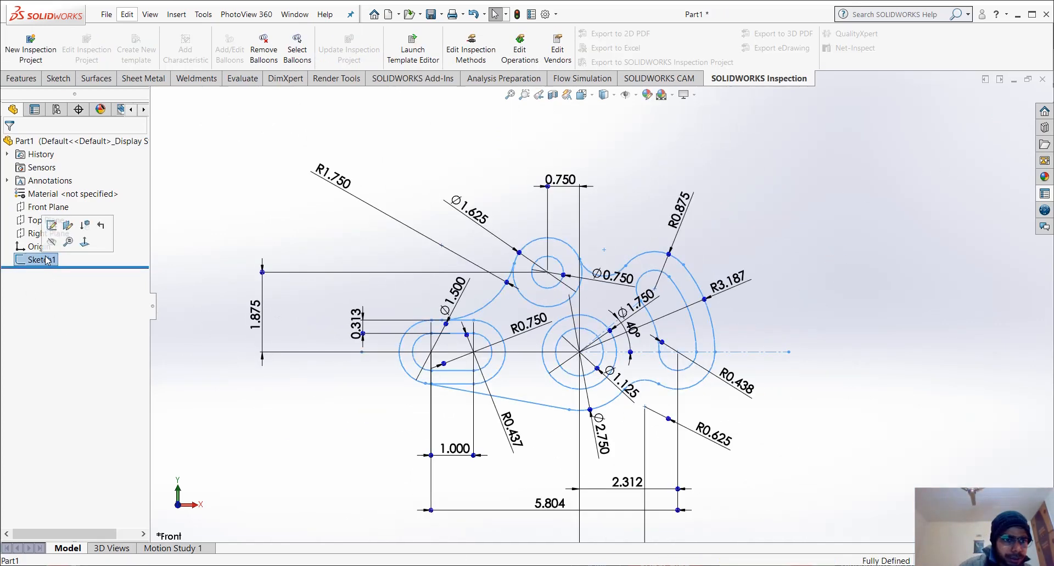
pyautogui.click(52, 227)
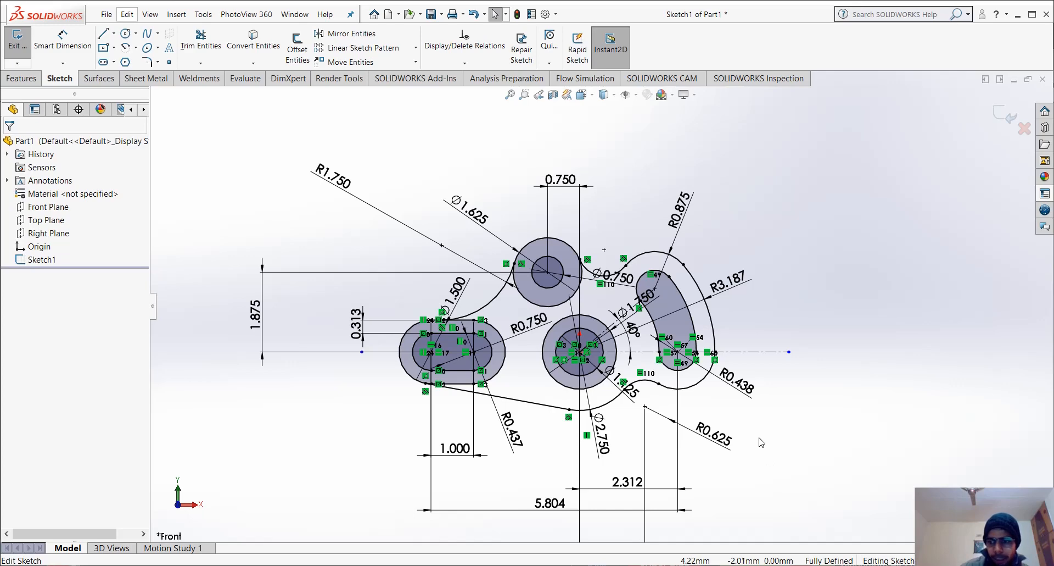
# Switch to Creo Parametric 6.0 and create a new solid part named prt0001 using the default template
pyautogui.click(219, 565)
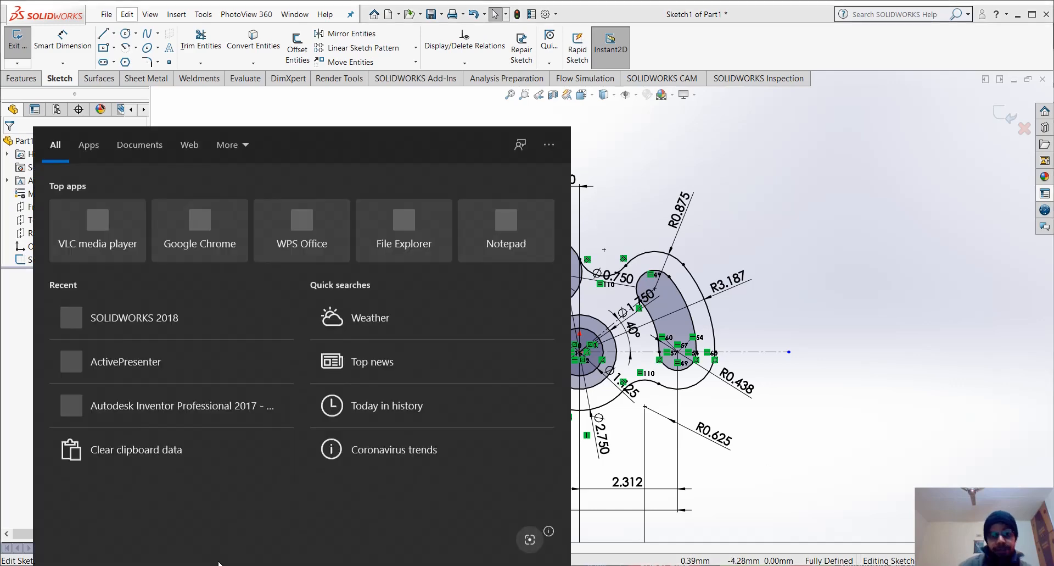
pyautogui.write('cere')
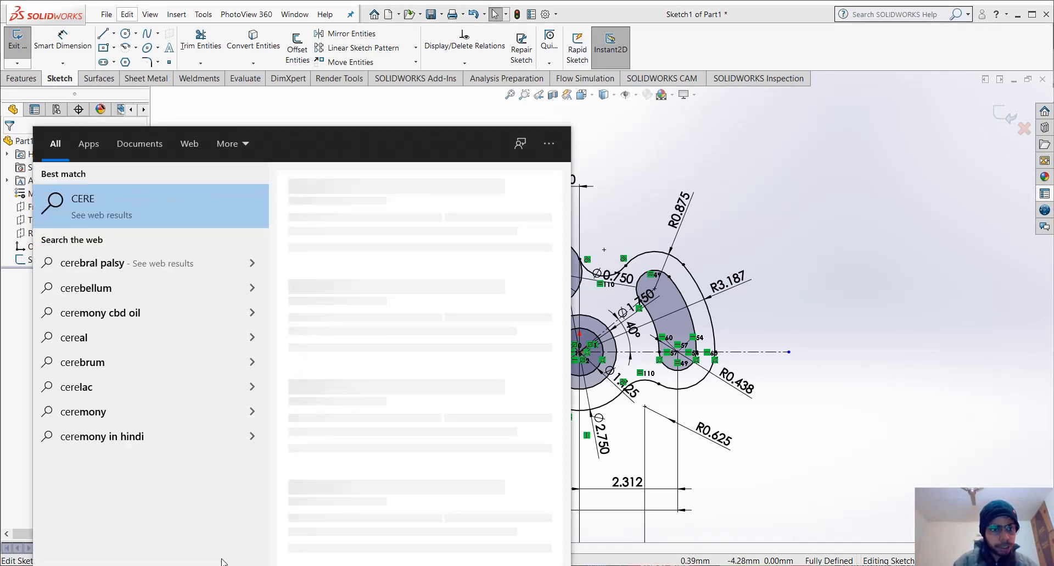
pyautogui.click(923, 292)
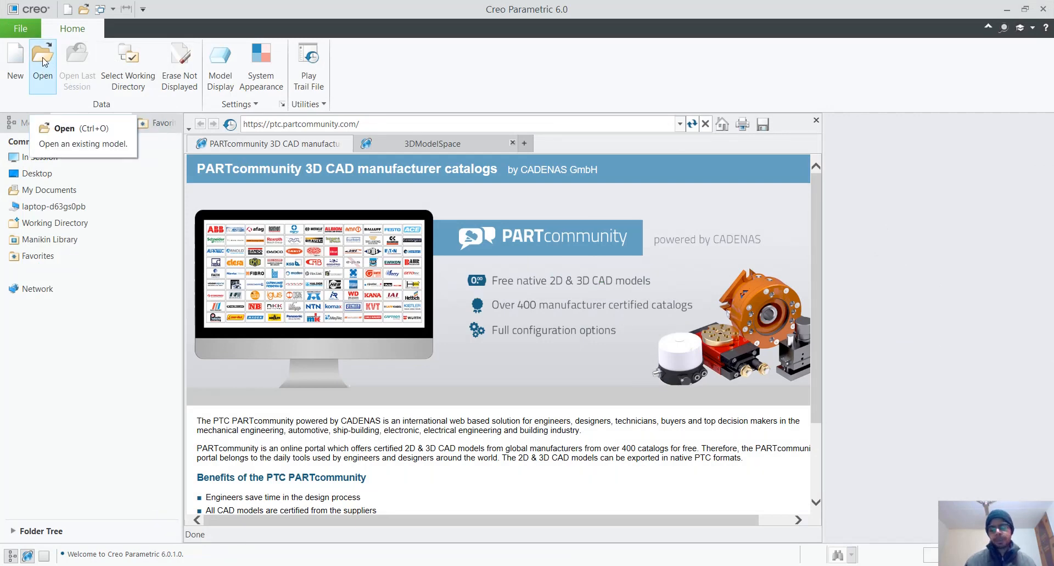
pyautogui.click(16, 62)
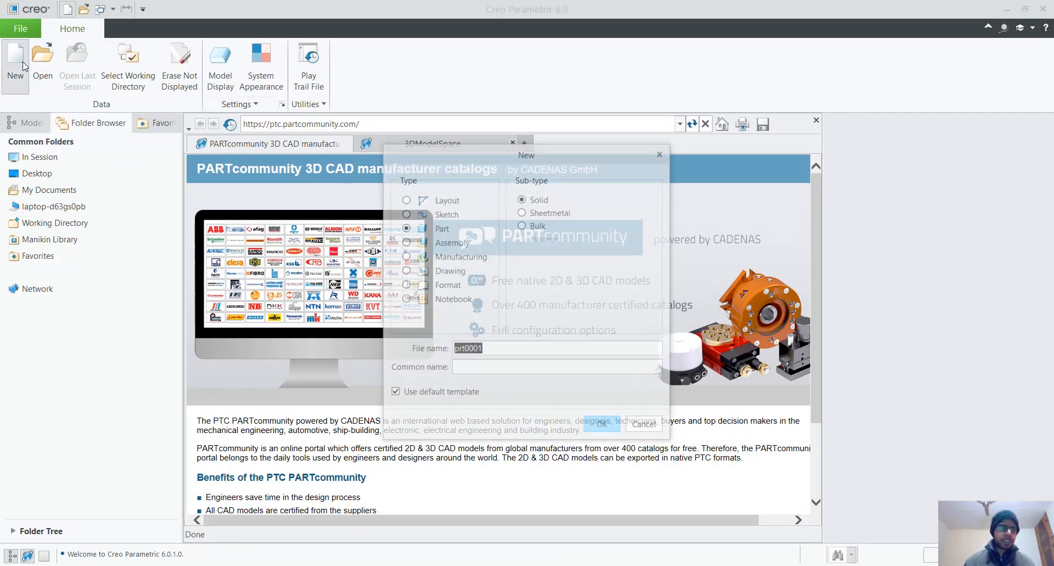
pyautogui.click(611, 425)
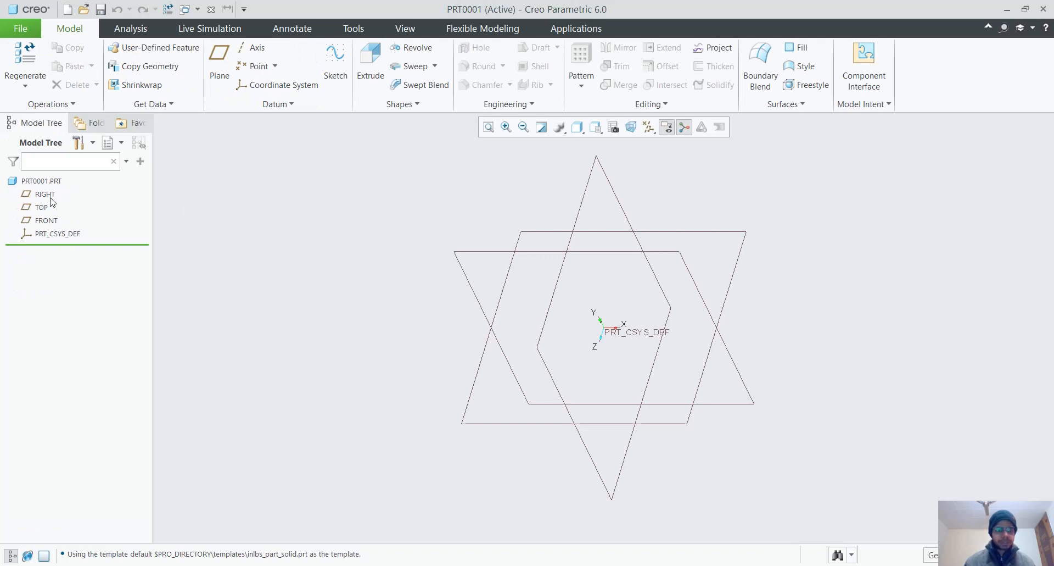
# Start a sketch on the FRONT plane and orient the view parallel to the sketch plane
pyautogui.click(44, 220)
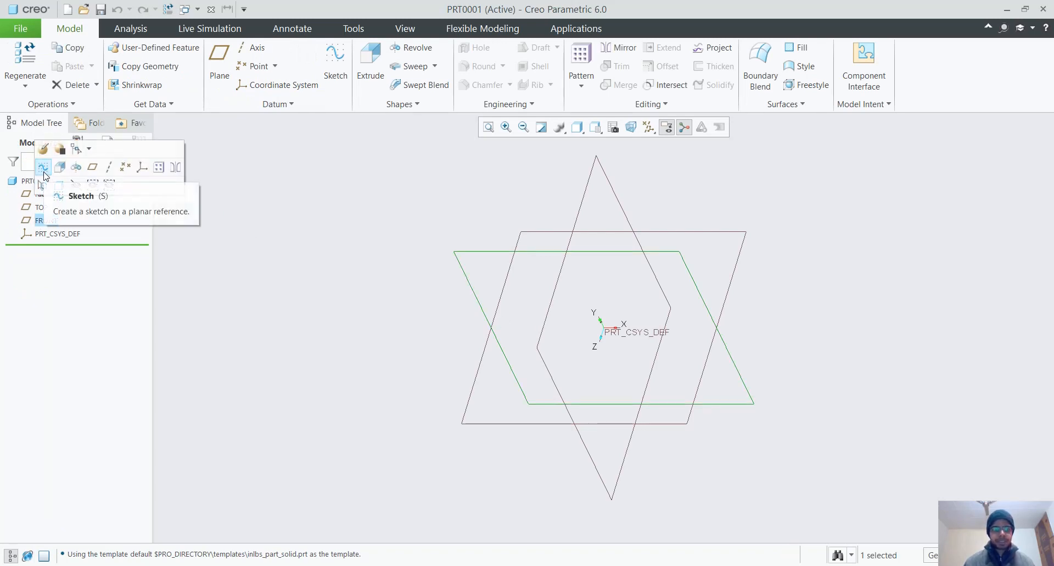
pyautogui.click(44, 172)
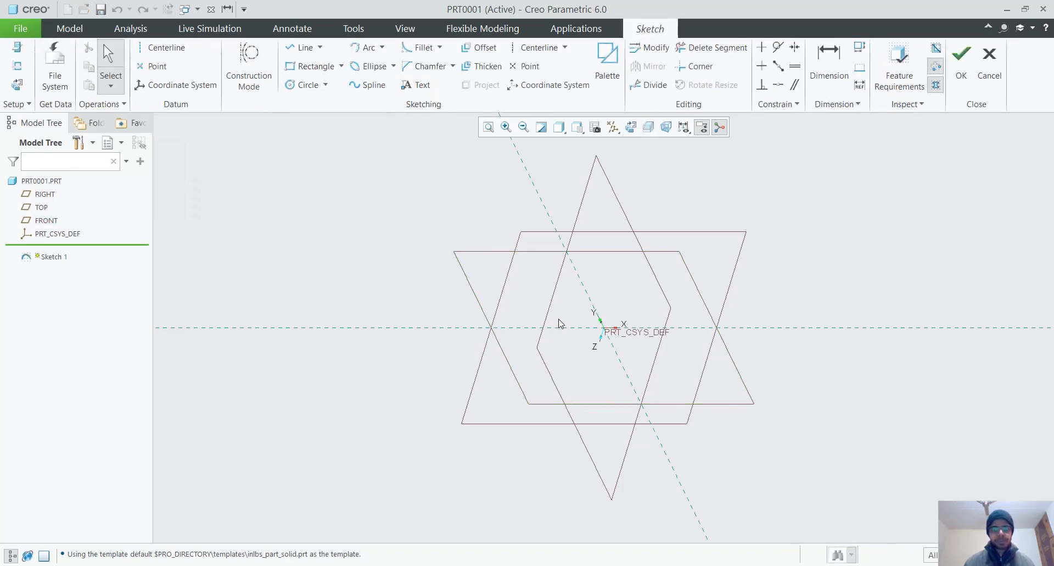
pyautogui.click(632, 130)
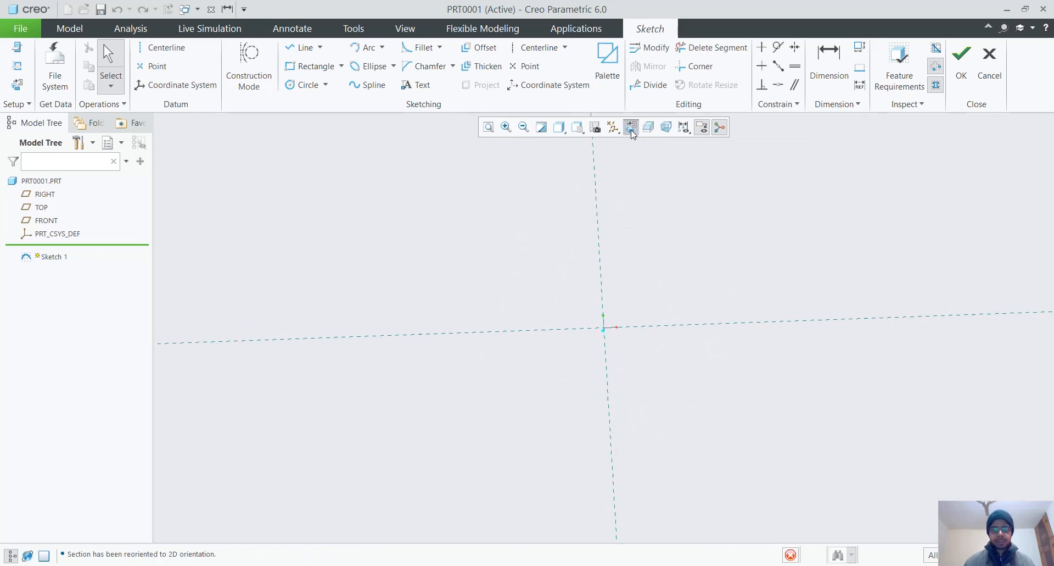
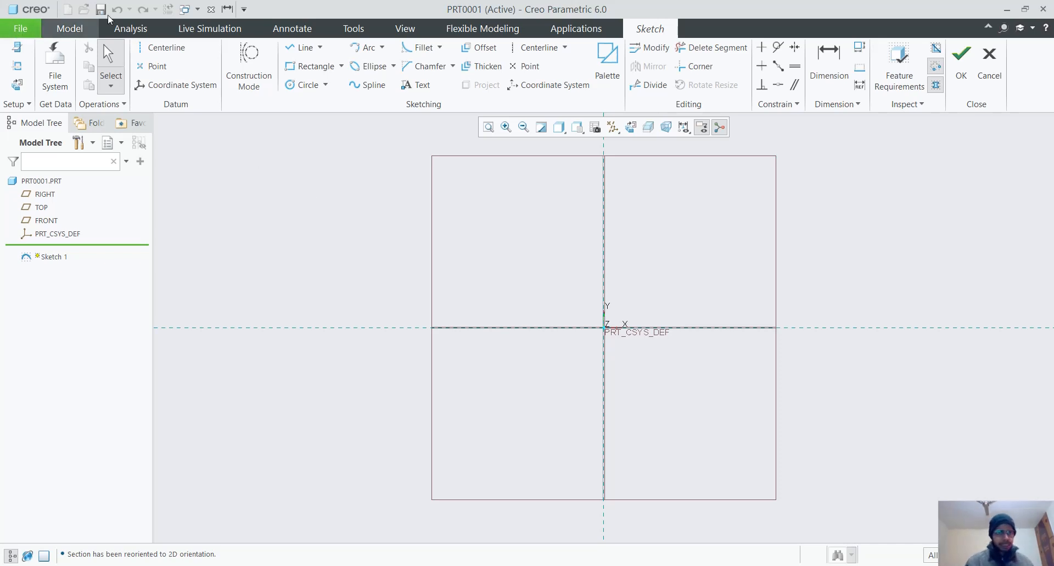
# Sketch two concentric circles about 219 and 158 in diameter, centred on the origin
pyautogui.click(305, 84)
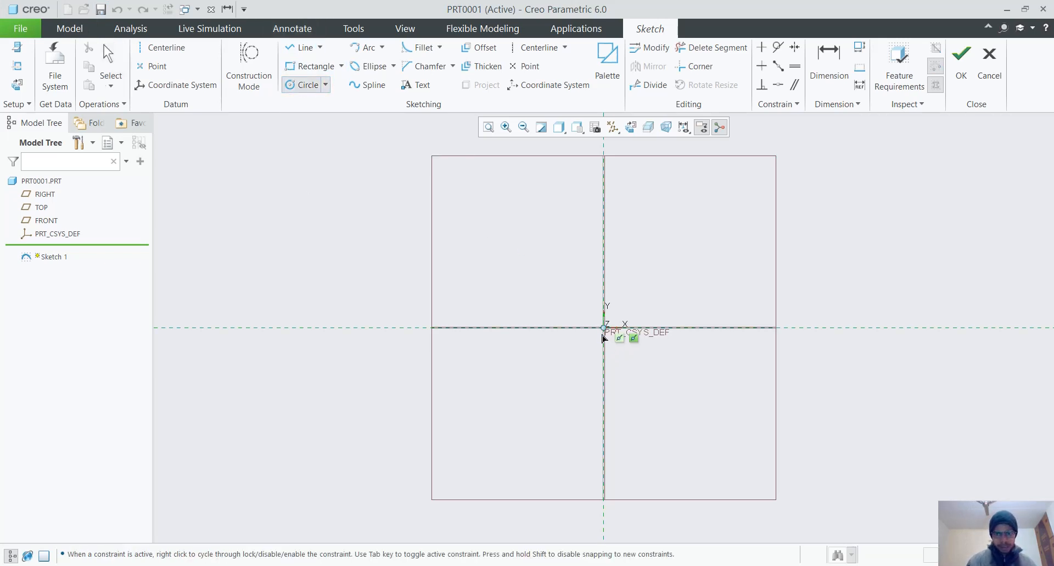
pyautogui.click(604, 329)
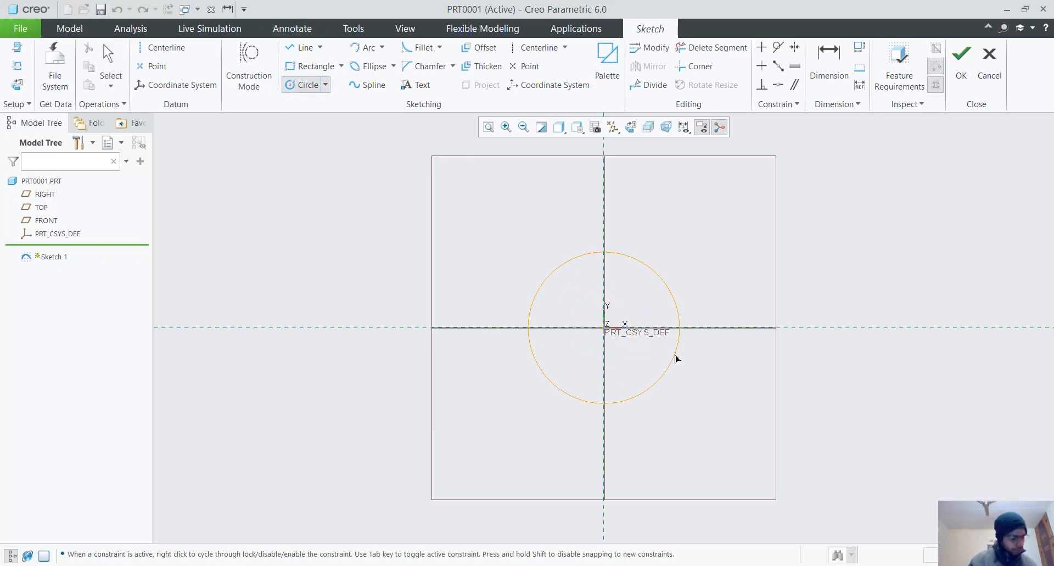
pyautogui.click(675, 358)
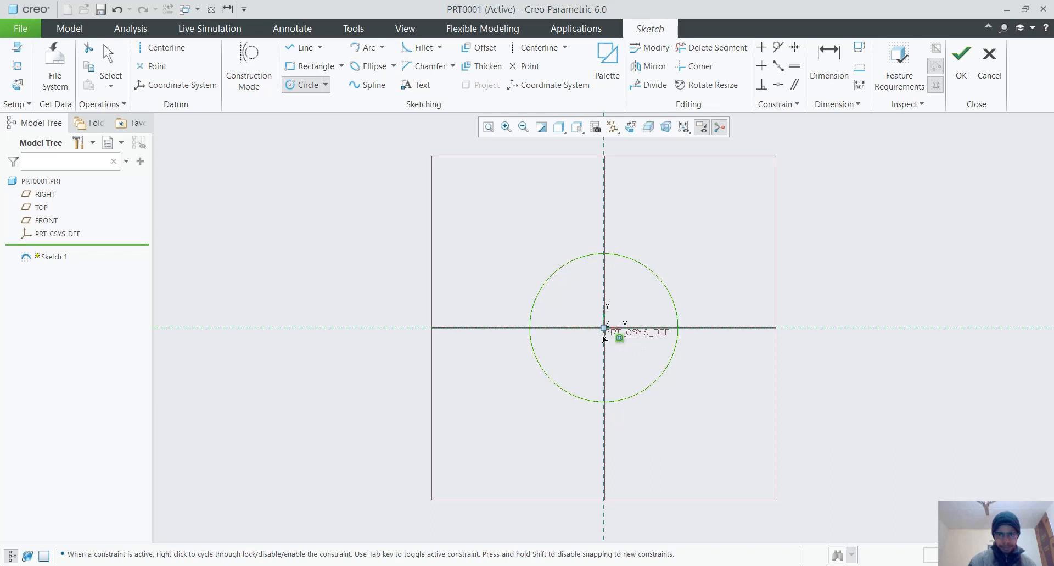
pyautogui.click(604, 328)
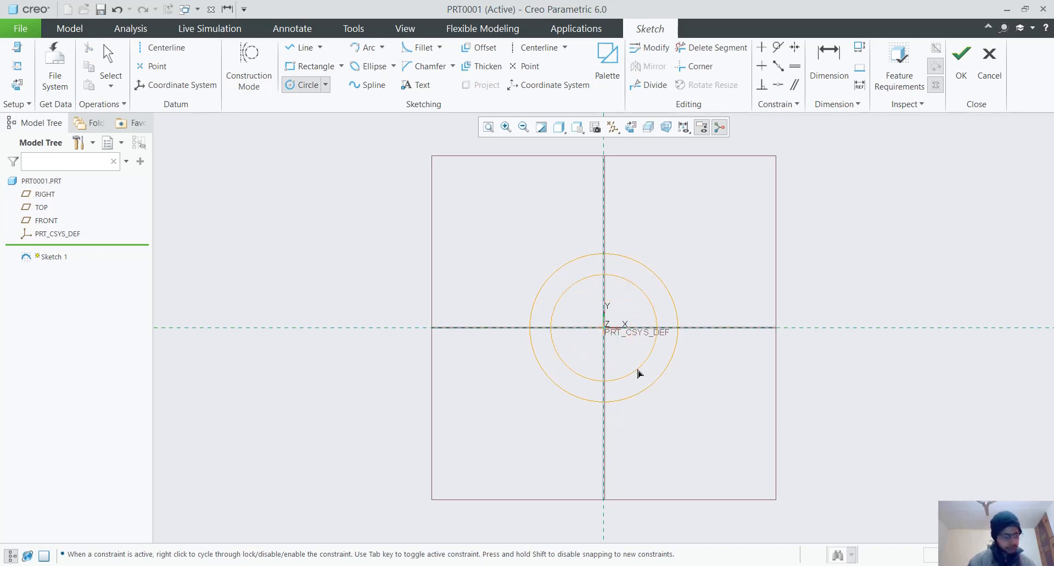
pyautogui.click(638, 374)
# Sketch two concentric circles about 150 and 78 in diameter, centred about 164 left of and 222 above the origin
pyautogui.scroll(-2, 510, 204)
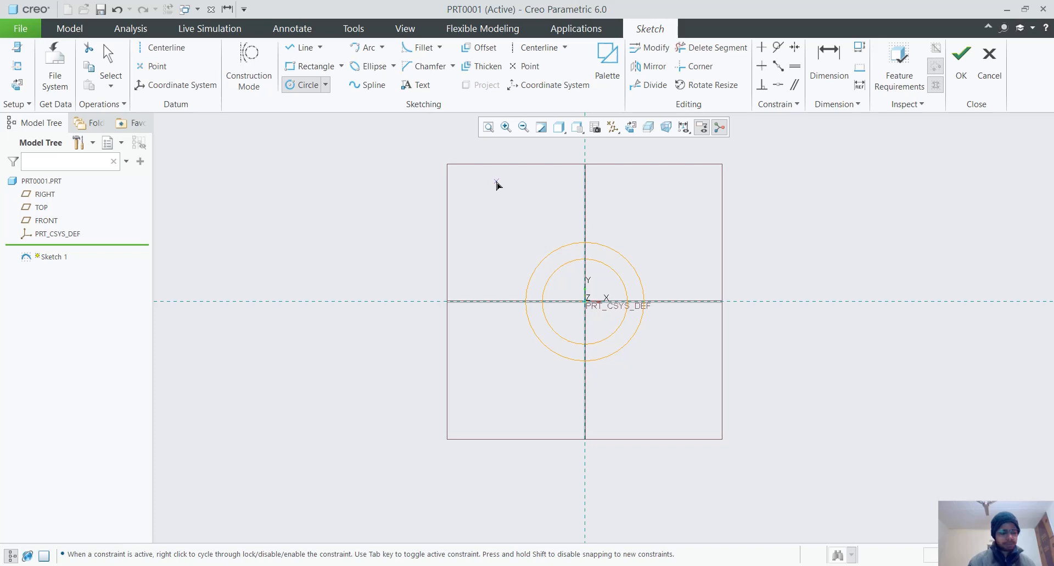
pyautogui.click(496, 182)
pyautogui.click(519, 213)
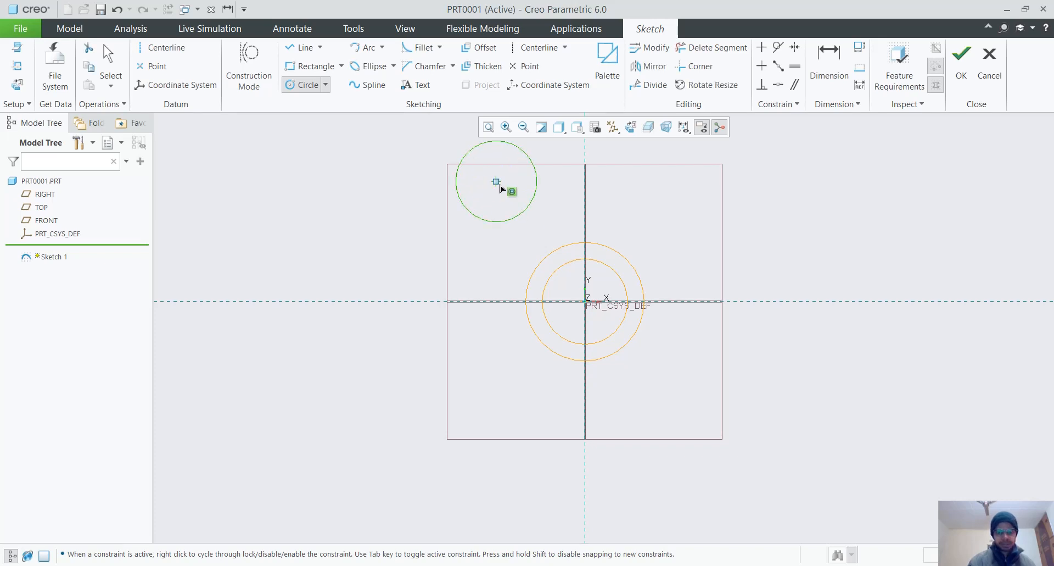
pyautogui.click(495, 181)
pyautogui.click(511, 196)
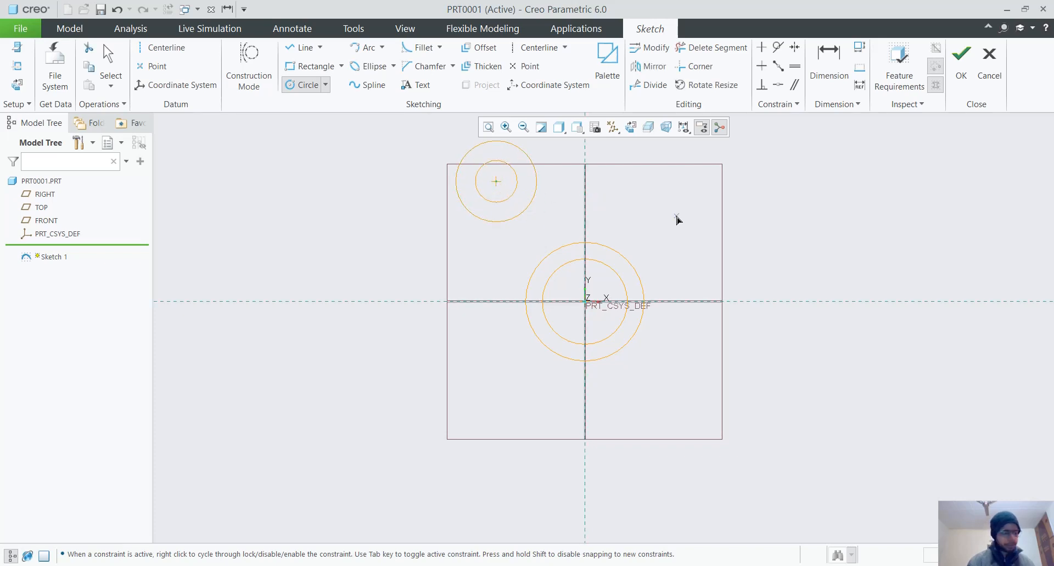
# Sketch two concentric circles about 181 and 92 in diameter, centred about 297 right of and 237 above the origin
pyautogui.click(745, 173)
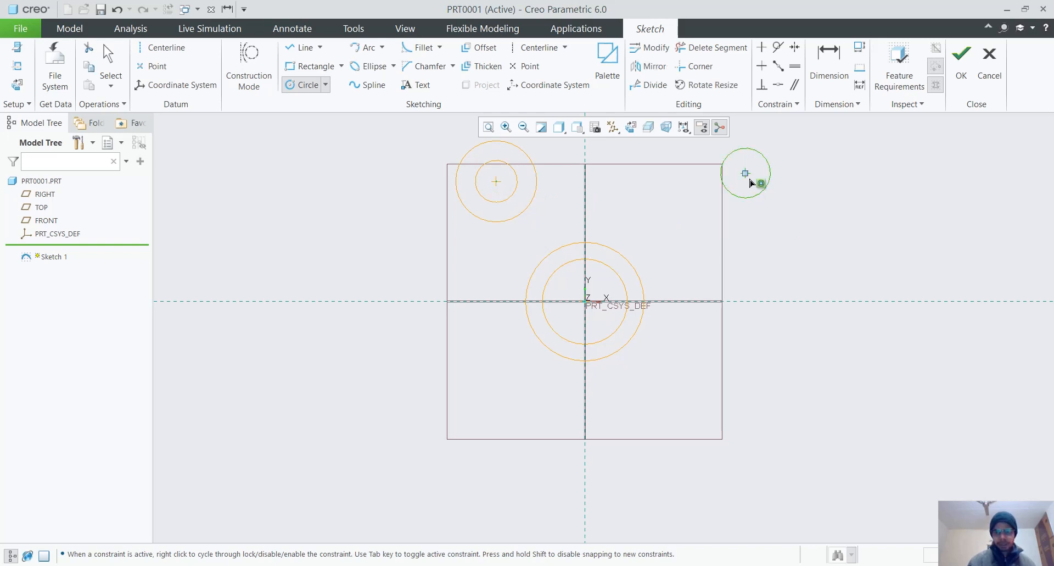
pyautogui.click(746, 174)
pyautogui.click(775, 212)
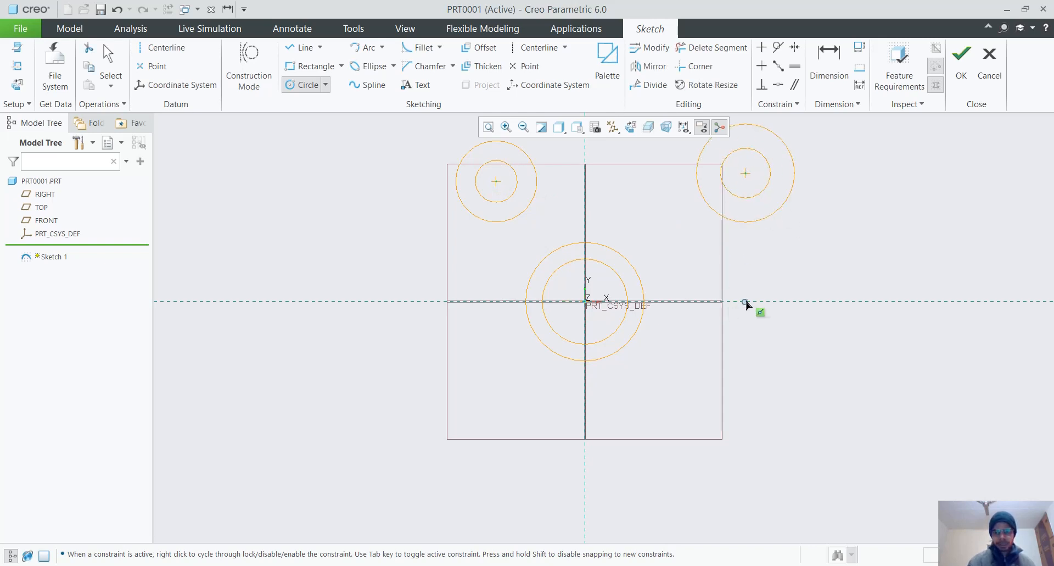
# Sketch two concentric circles about 163 and 107 in diameter on the horizontal reference, about 319 right of the origin
pyautogui.click(758, 301)
pyautogui.click(780, 341)
pyautogui.click(758, 301)
pyautogui.click(734, 317)
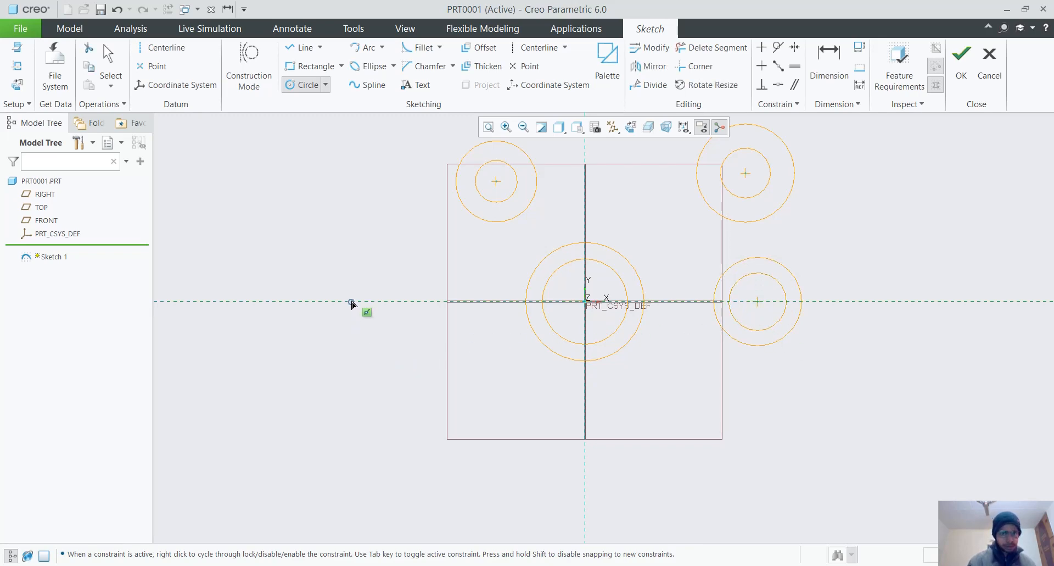
# Sketch two concentric circles about 197 and 128 in diameter on the horizontal reference, about 432 left of the origin
pyautogui.click(351, 301)
pyautogui.click(389, 339)
pyautogui.click(352, 301)
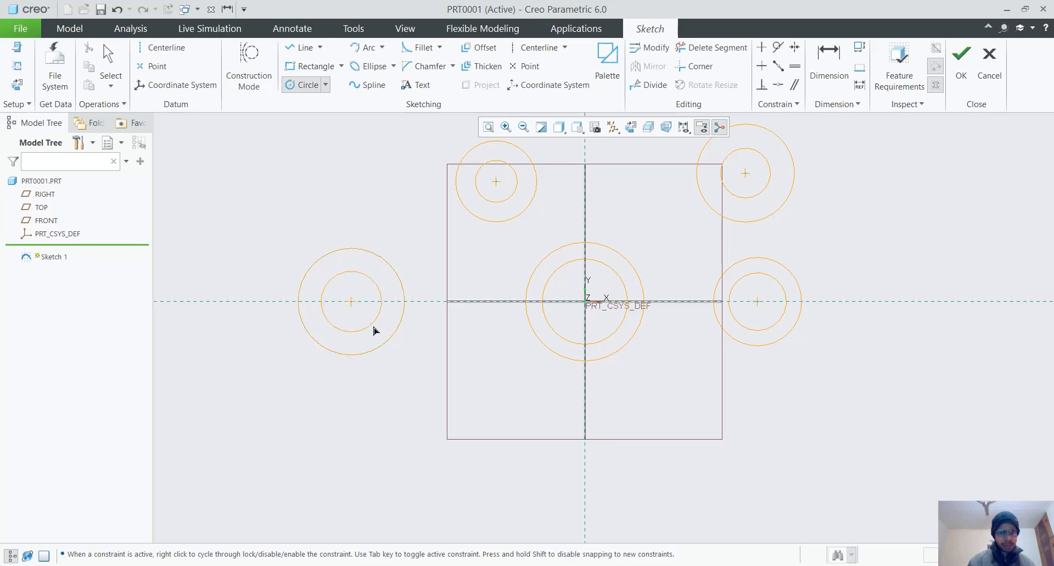
pyautogui.click(376, 328)
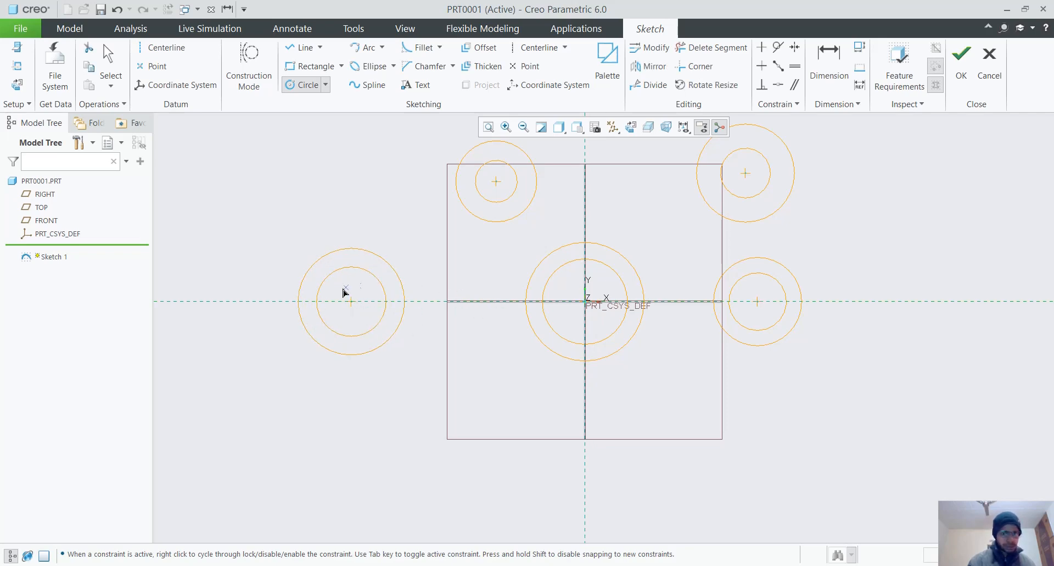
# Sketch another pair of concentric circles on the horizontal reference, about 700 left of the origin, and finish the Circle command
pyautogui.click(206, 301)
pyautogui.click(248, 341)
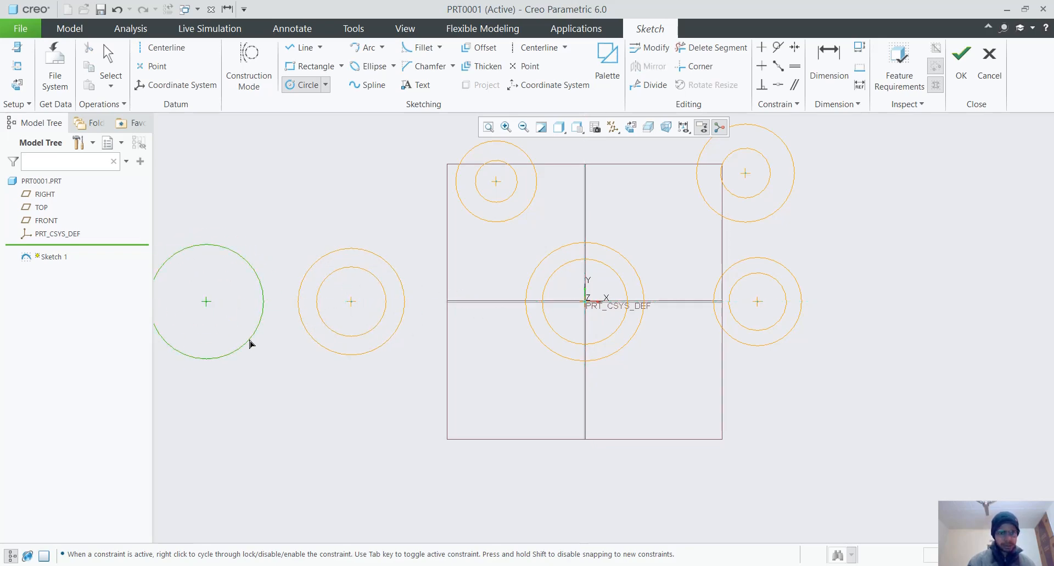
pyautogui.click(206, 301)
pyautogui.click(239, 329)
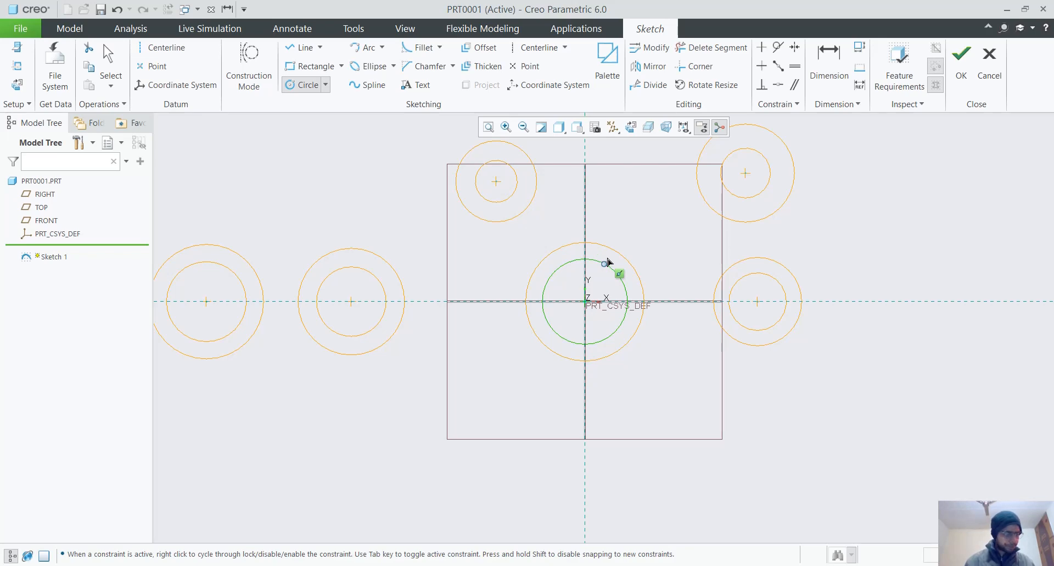
pyautogui.middleClick(607, 260)
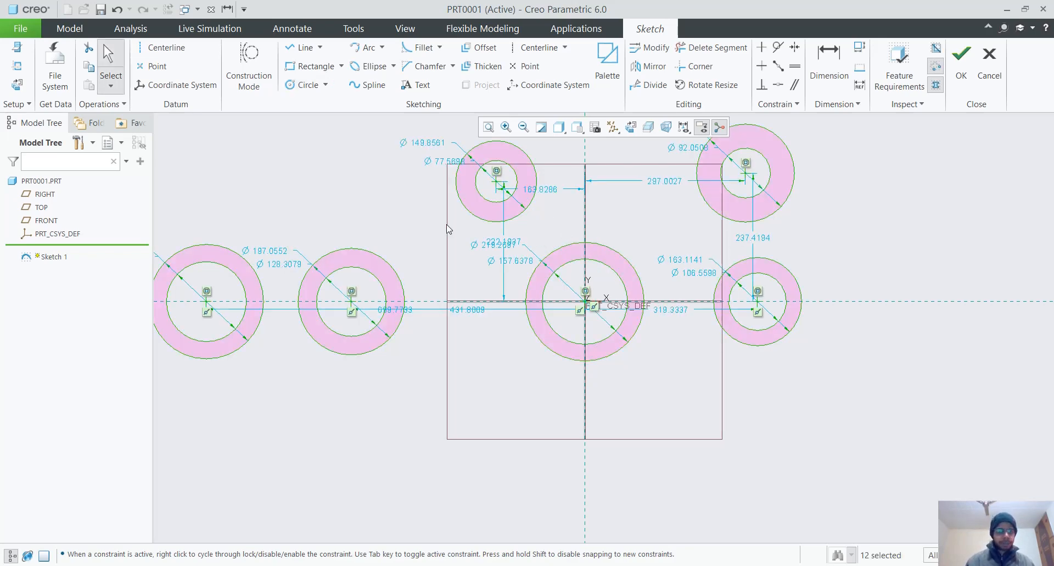
pyautogui.scroll(-2, 385, 315)
pyautogui.scroll(1, 471, 313)
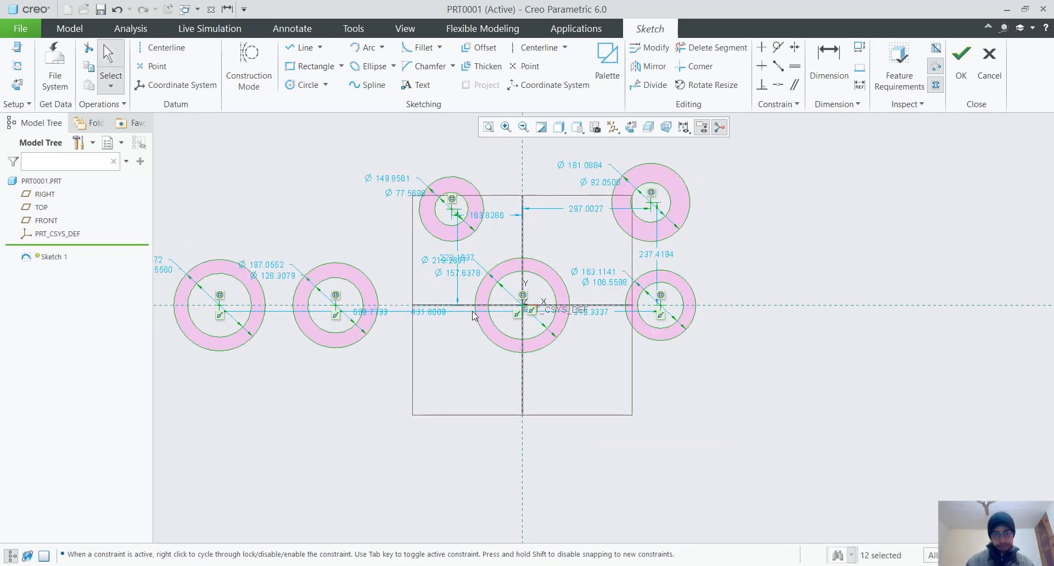
# Reposition the horizontal distance dimensions of the two leftmost rings well below the sketched circles
pyautogui.scroll(3, 496, 304)
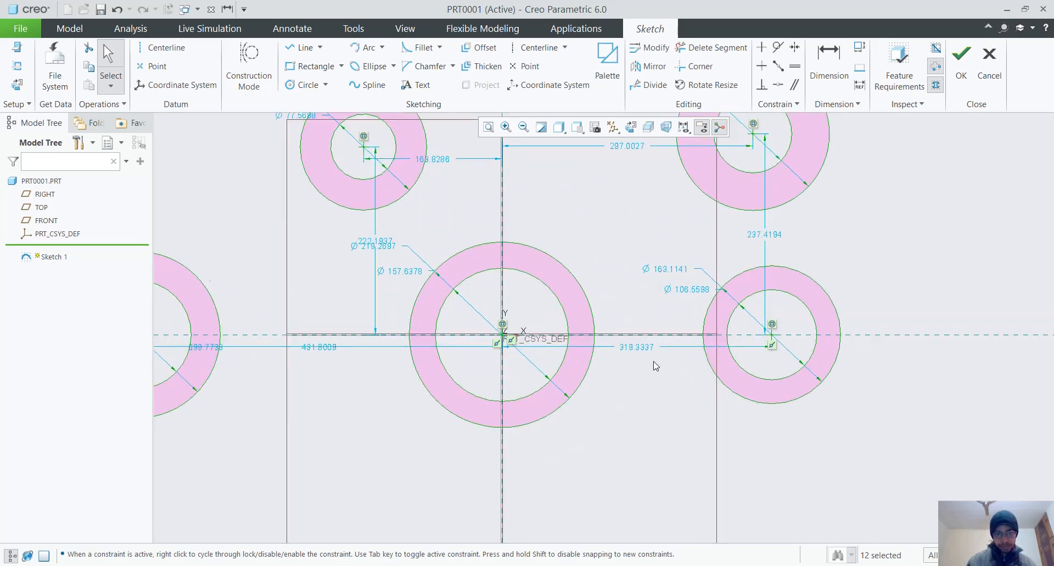
pyautogui.scroll(-2, 631, 379)
pyautogui.scroll(3, 544, 385)
pyautogui.scroll(-3, 525, 371)
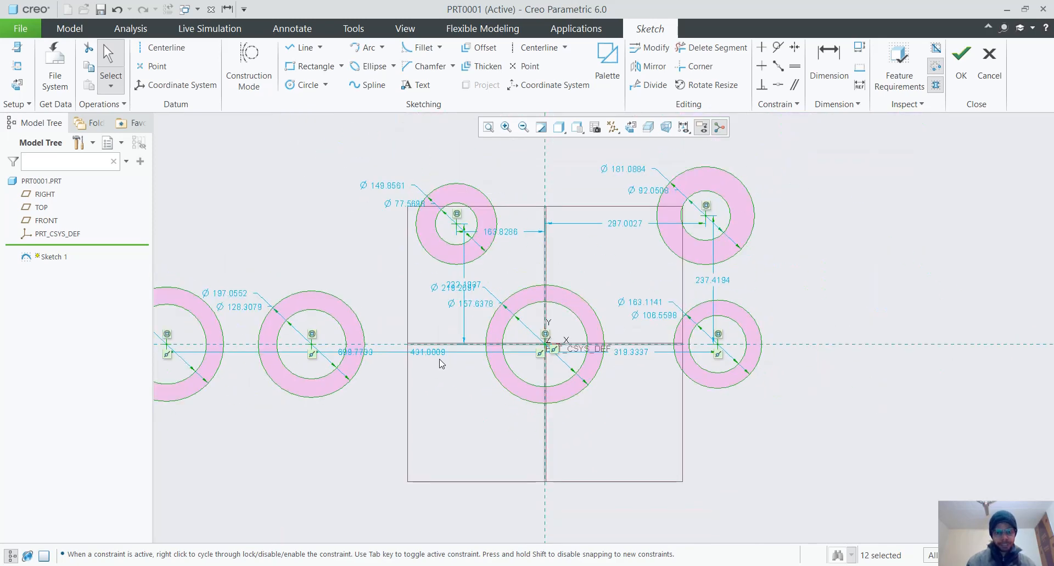
pyautogui.moveTo(439, 356); pyautogui.dragTo(442, 463)
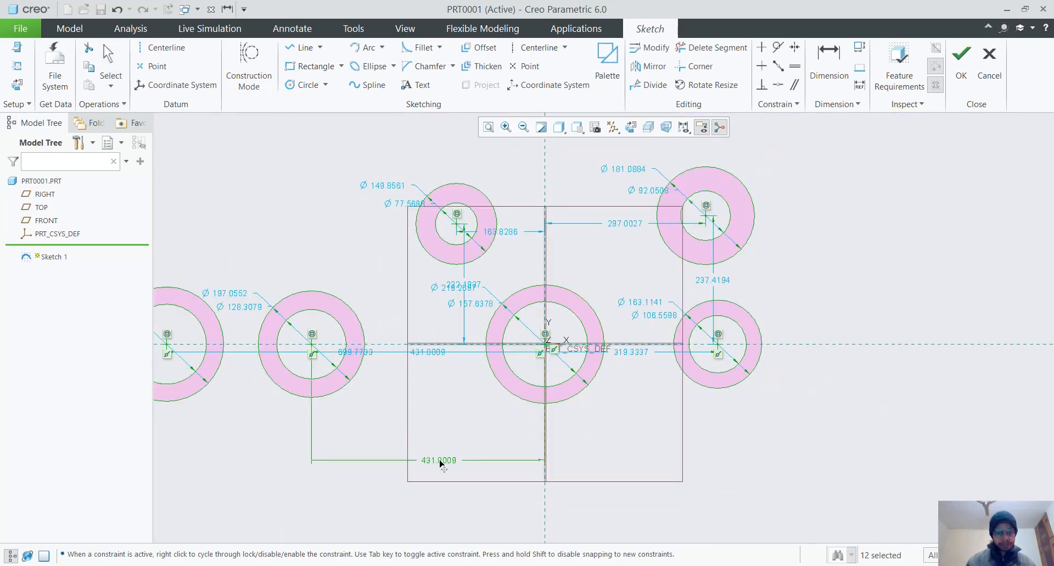
pyautogui.moveTo(345, 352); pyautogui.dragTo(357, 529)
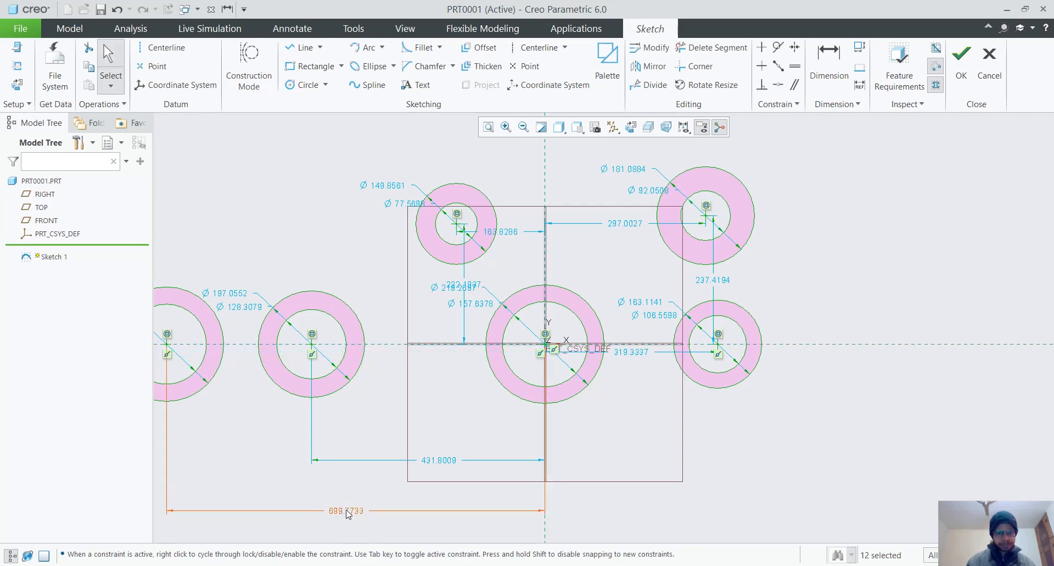
# Move the inner circle's diameter dimension of the ring at the origin clear of the geometry and set it to 1.375
pyautogui.scroll(-3, 354, 516)
pyautogui.scroll(2, 462, 412)
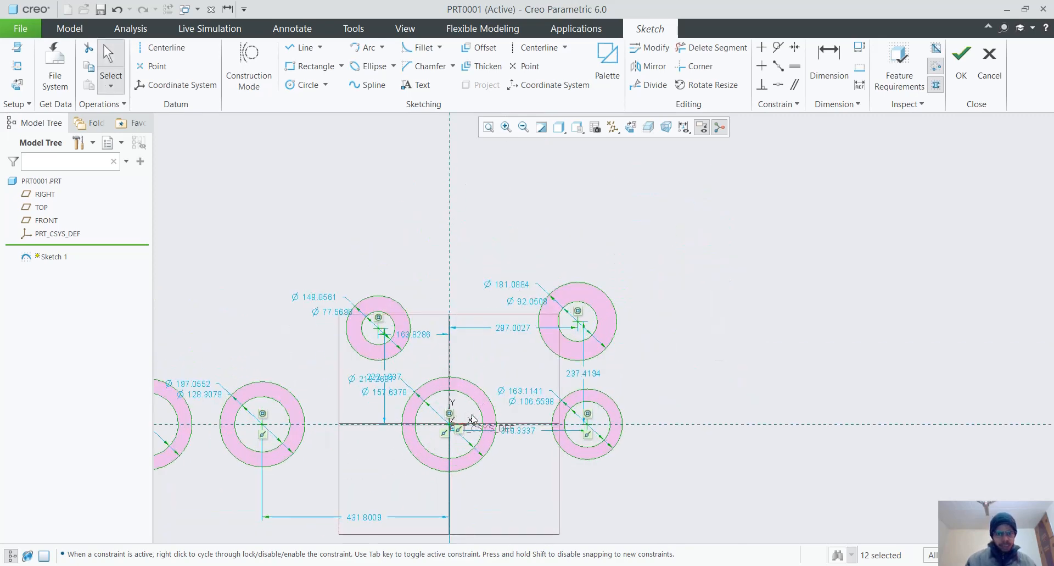
pyautogui.scroll(4, 488, 442)
pyautogui.scroll(-3, 484, 444)
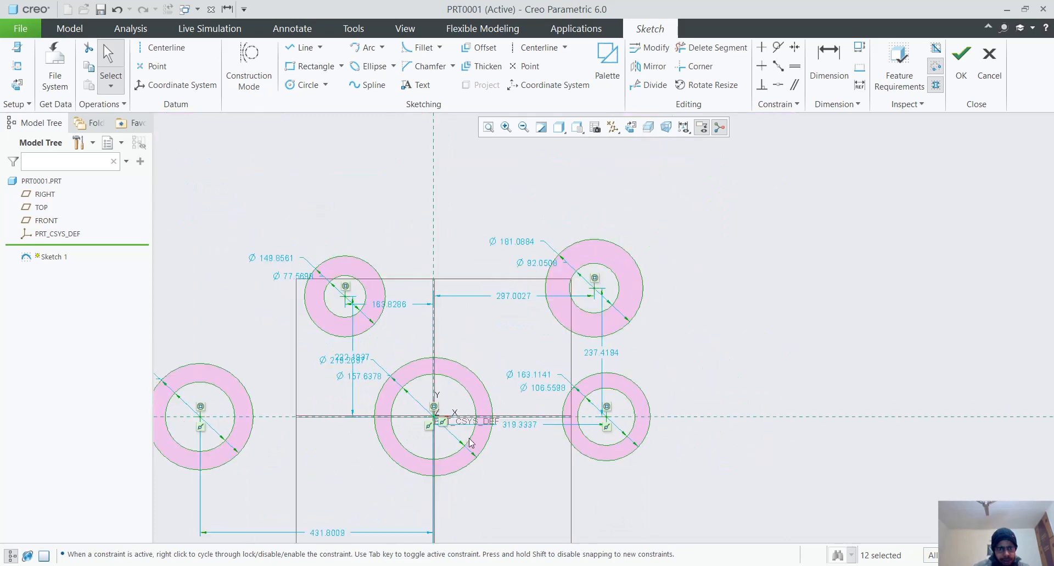
pyautogui.moveTo(369, 378); pyautogui.dragTo(528, 483)
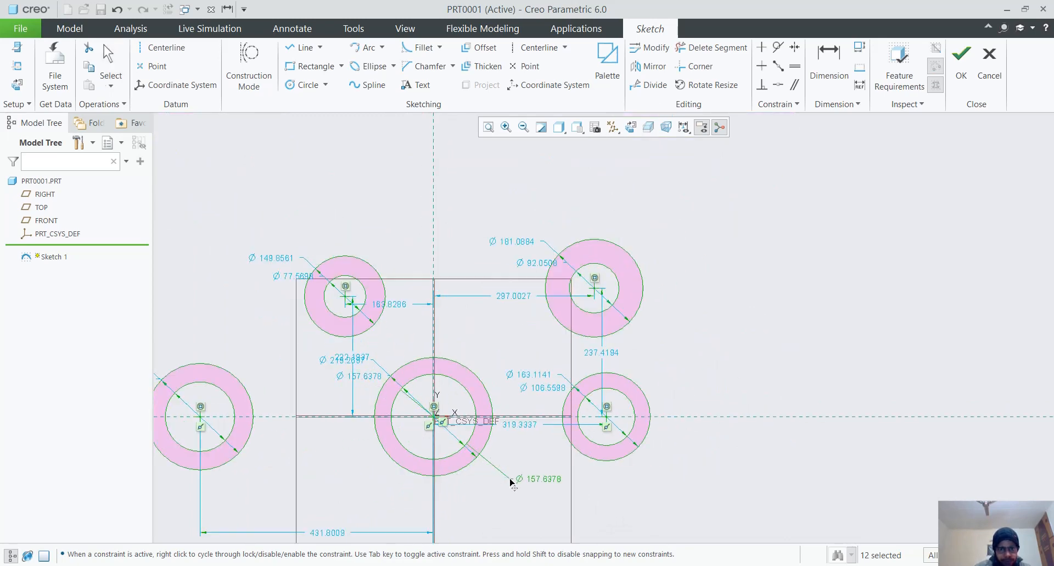
pyautogui.doubleClick(528, 482)
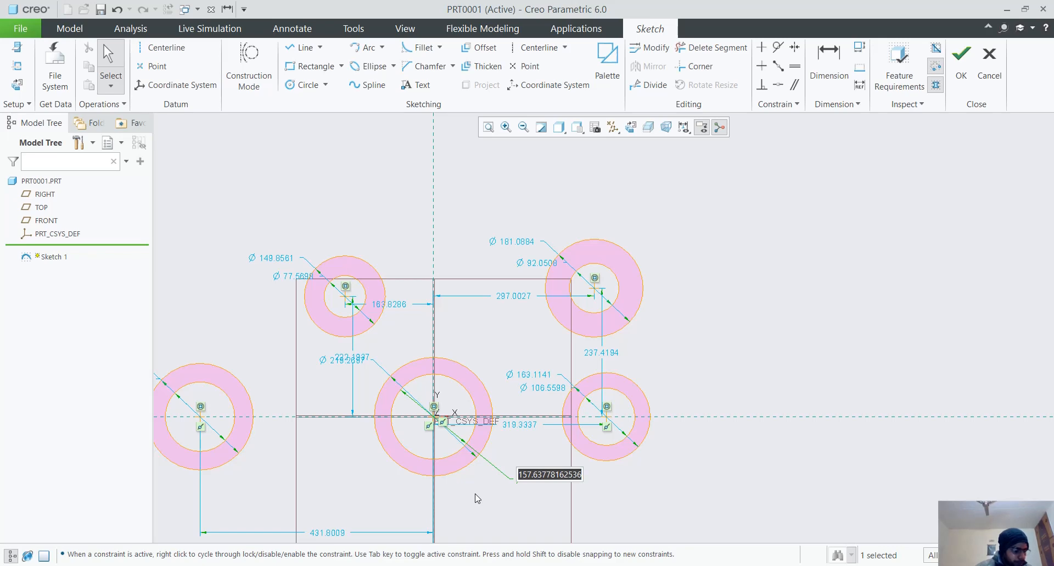
pyautogui.write('1.375')
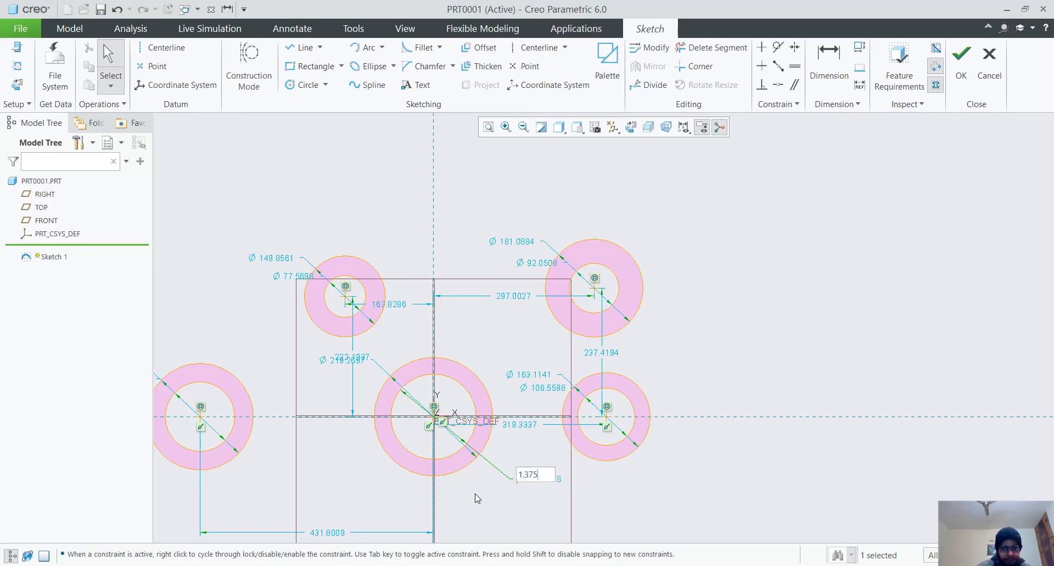
pyautogui.press('Return')
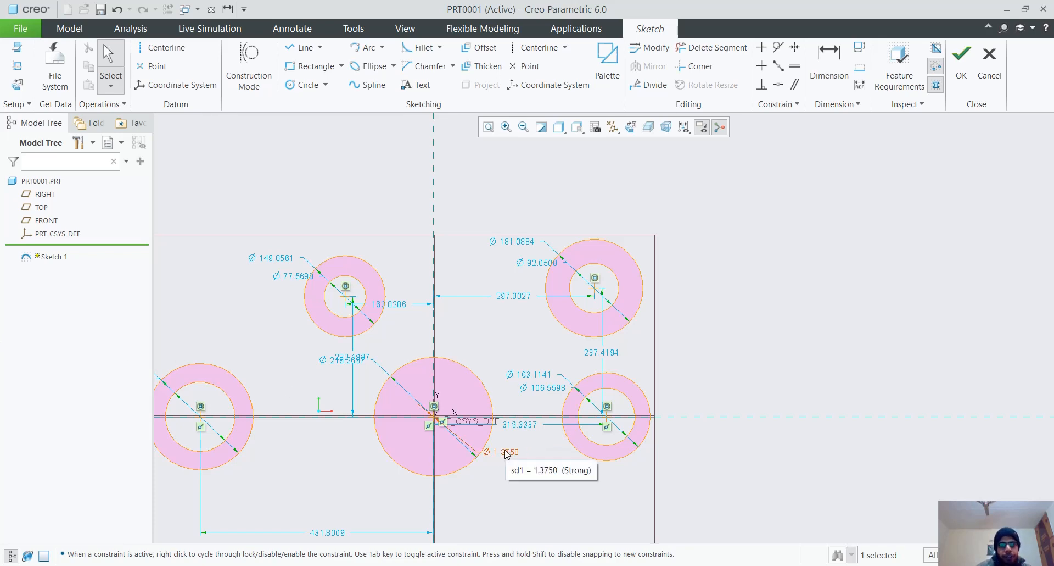
# Delete all the sketched rings together with their dimensions
pyautogui.scroll(3, 506, 453)
pyautogui.moveTo(234, 314)
pyautogui.mouseDown()
pyautogui.moveTo(640, 483)
pyautogui.moveTo(642, 494)
pyautogui.mouseUp()
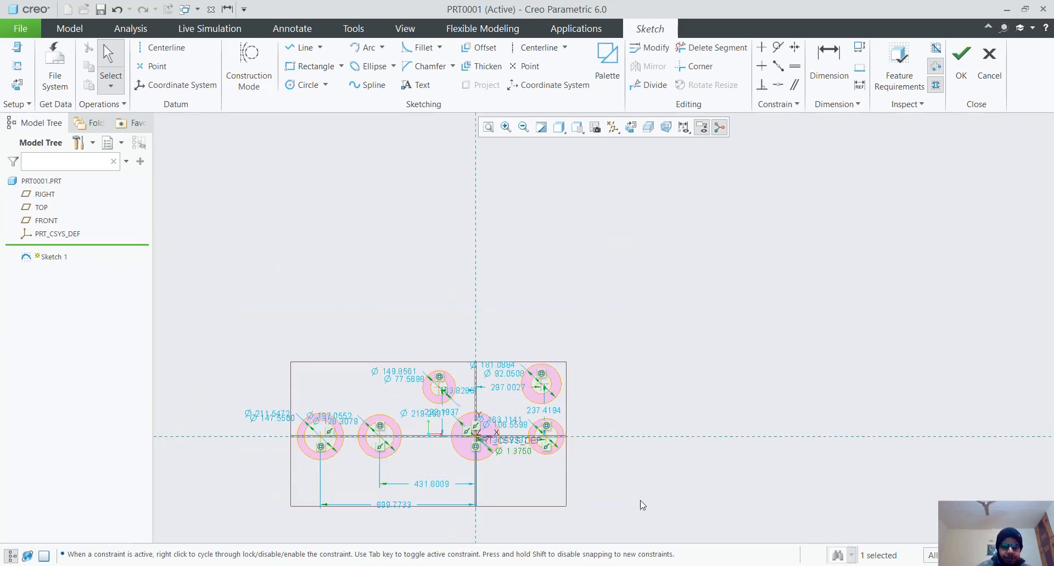
pyautogui.press('Delete')
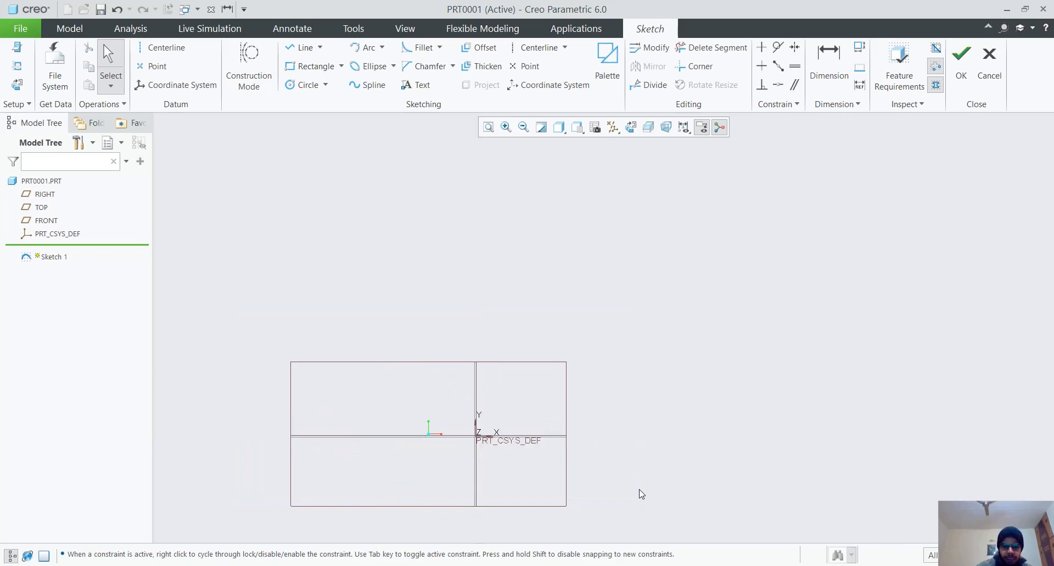
# Examine the emptied sketch around the part coordinate system and reorient it to the 2D sketch view
pyautogui.scroll(-4, 276, 333)
pyautogui.scroll(4, 642, 520)
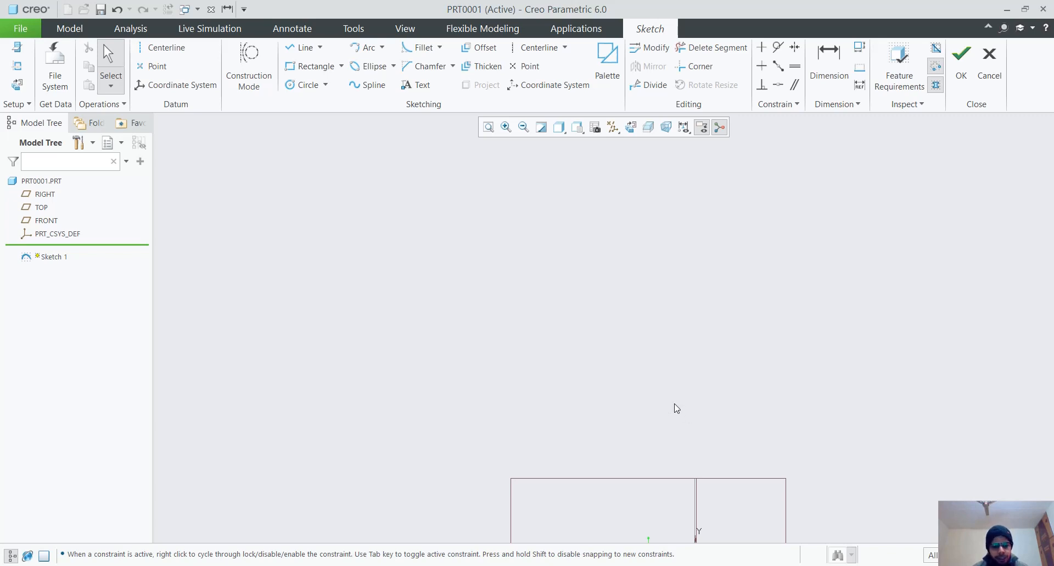
pyautogui.scroll(3, 587, 300)
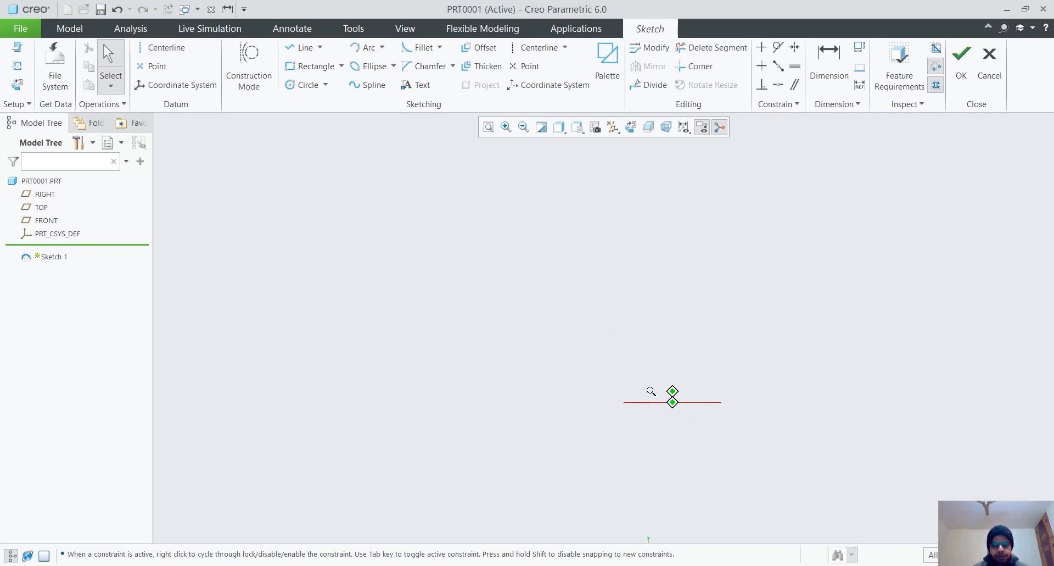
pyautogui.scroll(-3, 654, 391)
pyautogui.scroll(3, 708, 398)
pyautogui.scroll(-2, 725, 473)
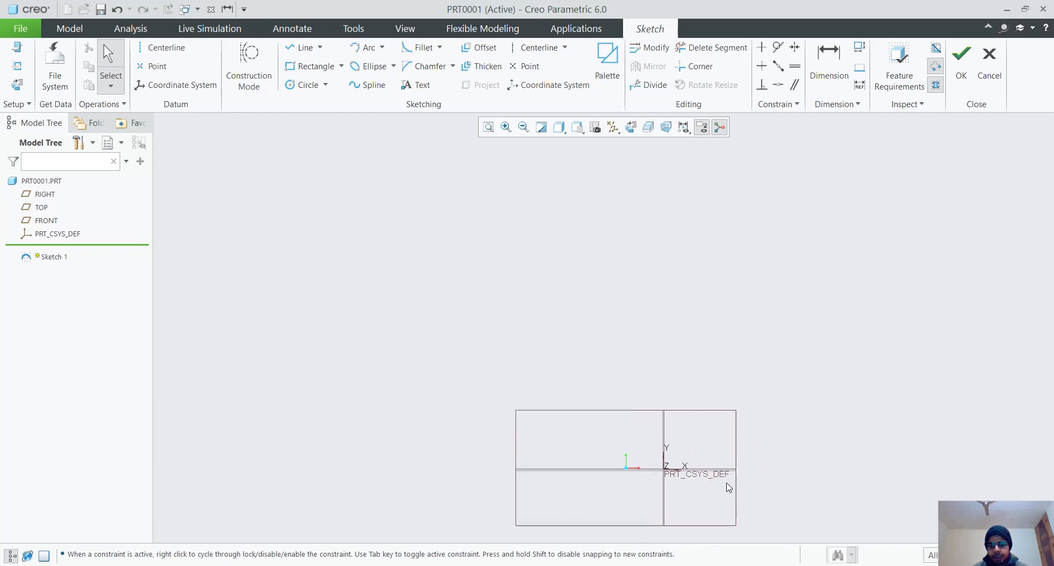
pyautogui.keyDown('shift'); pyautogui.moveTo(686, 473); pyautogui.dragTo(607, 334, button='middle'); pyautogui.keyUp('shift')
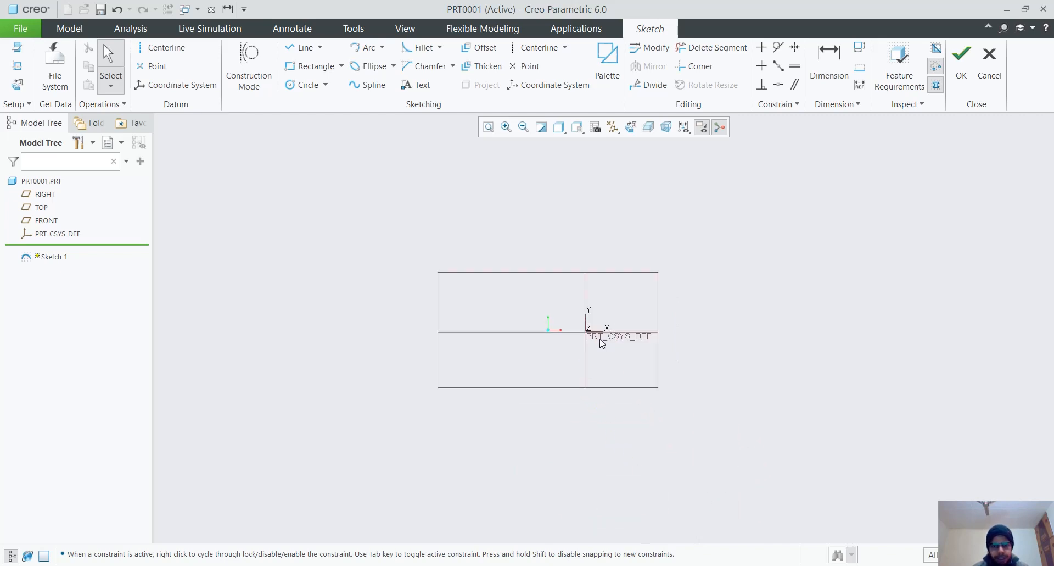
pyautogui.scroll(-4, 572, 330)
pyautogui.scroll(-5, 512, 327)
pyautogui.scroll(3, 523, 331)
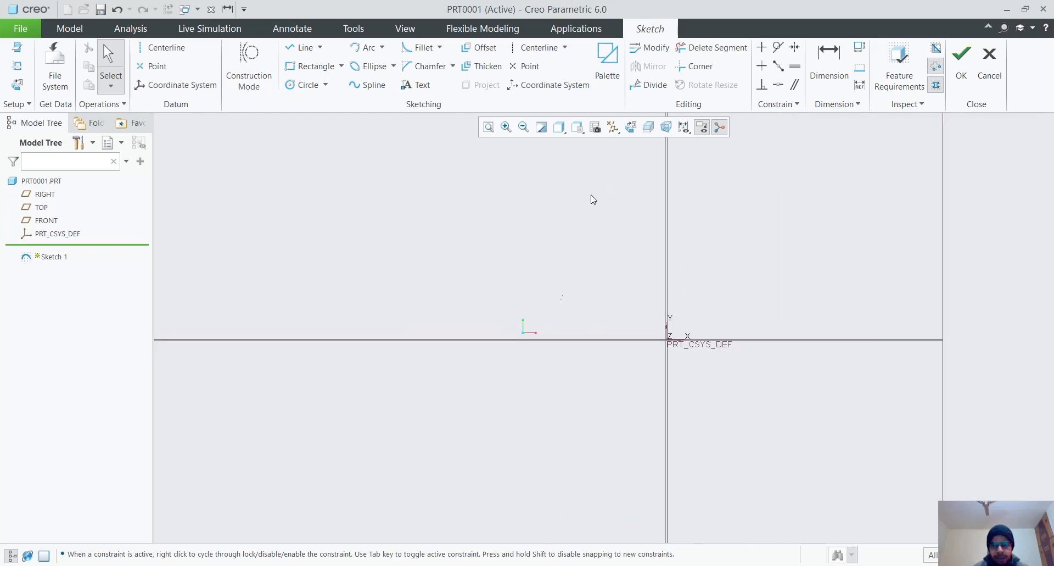
pyautogui.click(631, 127)
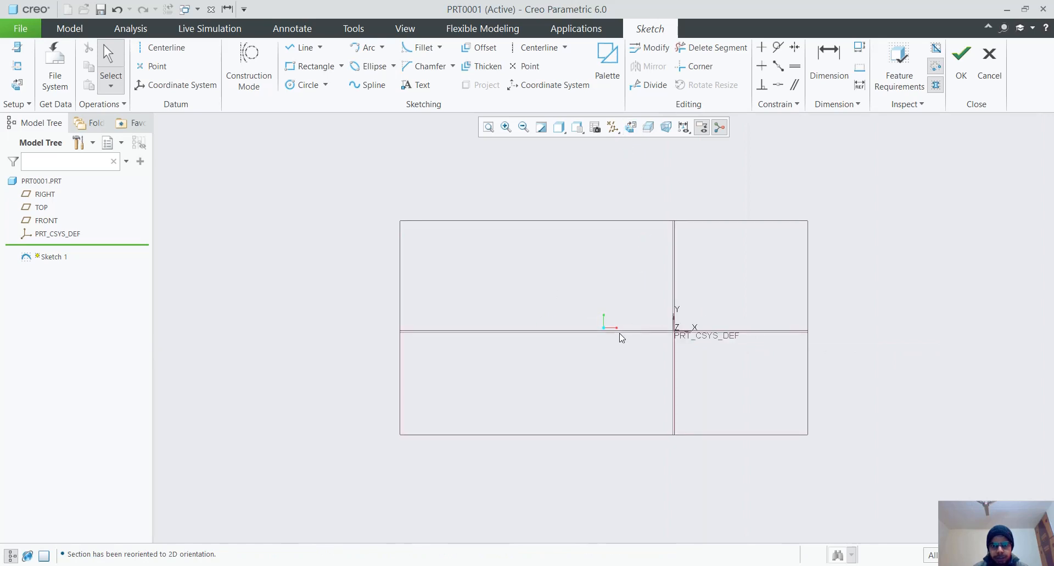
pyautogui.scroll(-3, 621, 336)
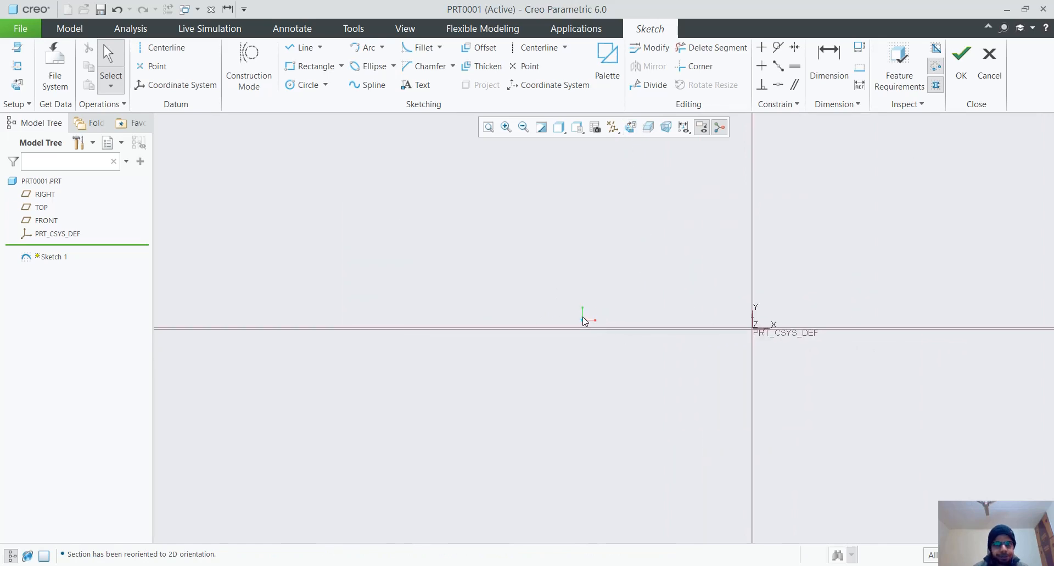
pyautogui.click(291, 86)
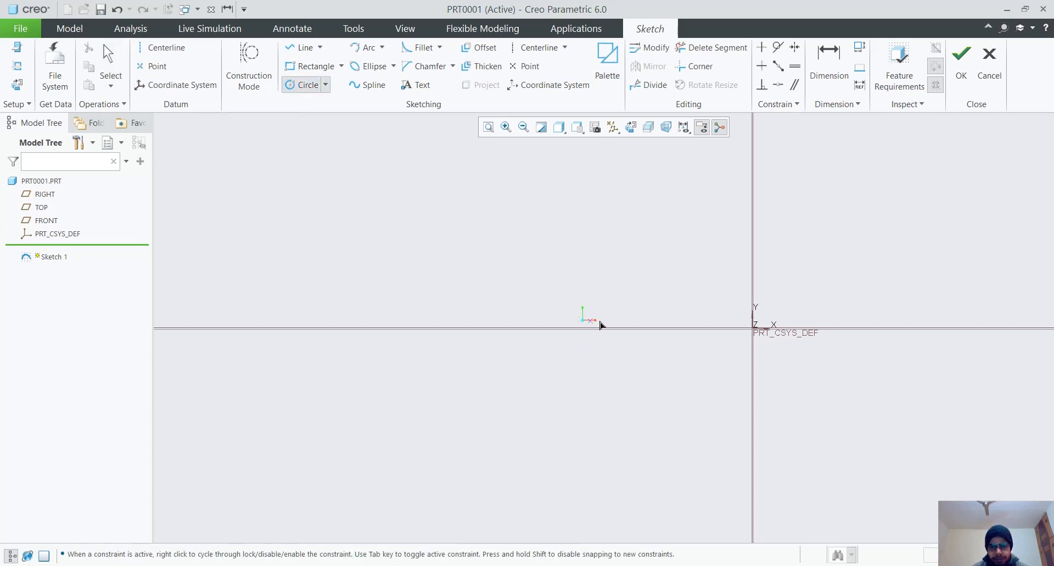
pyautogui.scroll(2, 760, 332)
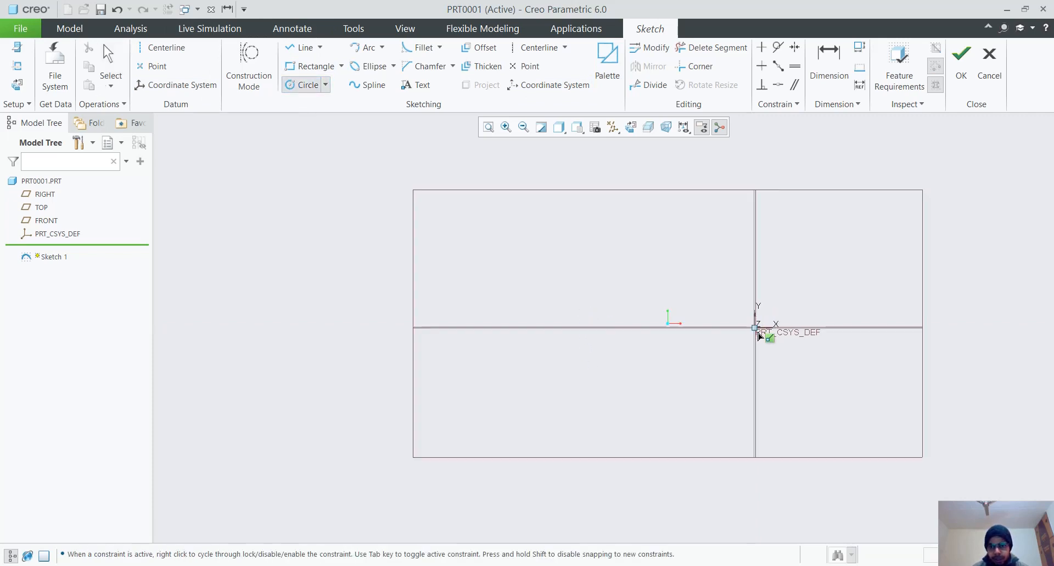
pyautogui.click(757, 329)
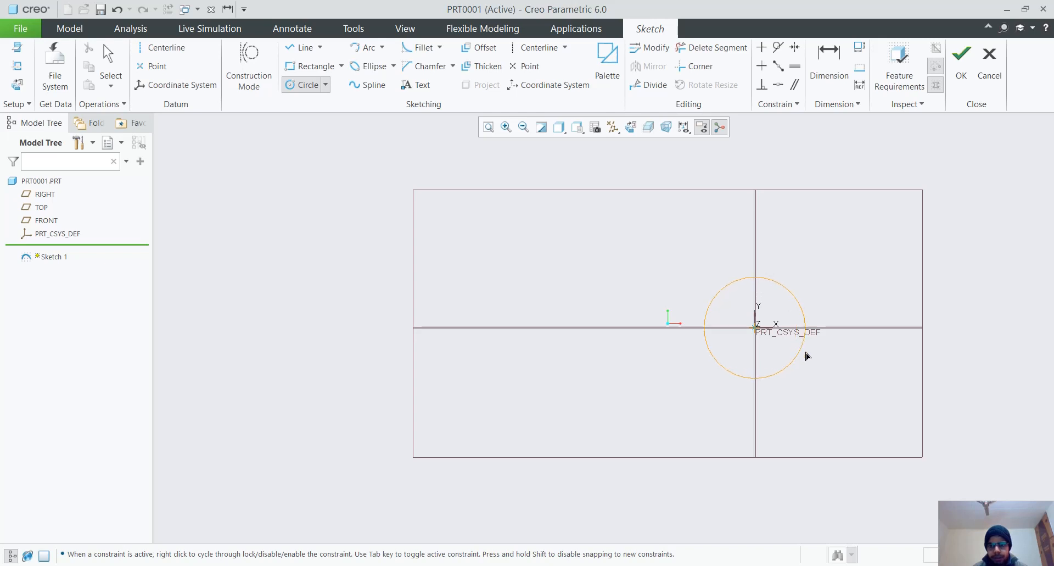
pyautogui.press('Escape')
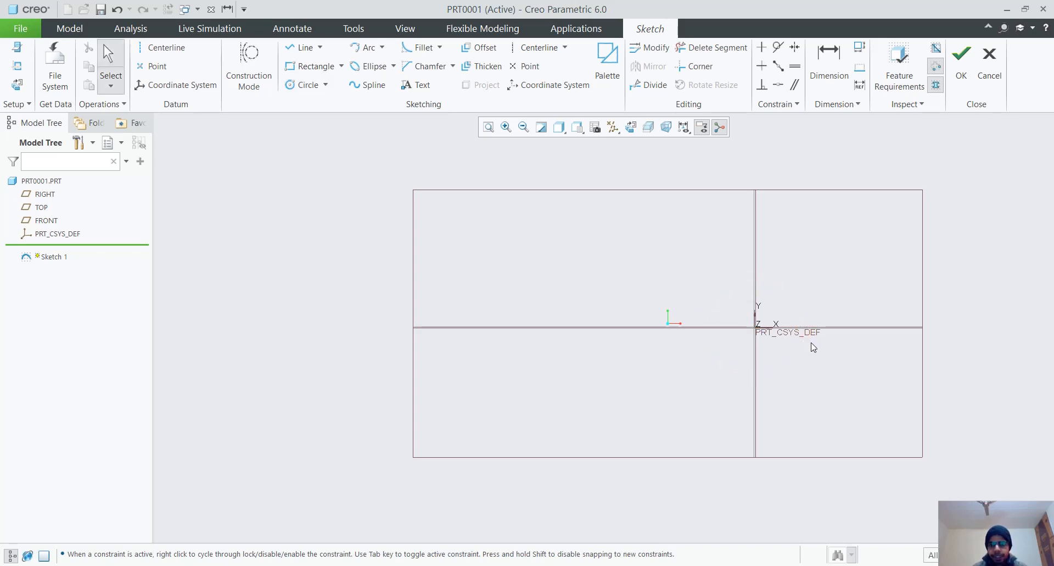
# Quit the sketch without saving its modifications
pyautogui.moveTo(811, 343); pyautogui.dragTo(814, 339, button='middle')
pyautogui.scroll(-3, 928, 198)
pyautogui.click(990, 60)
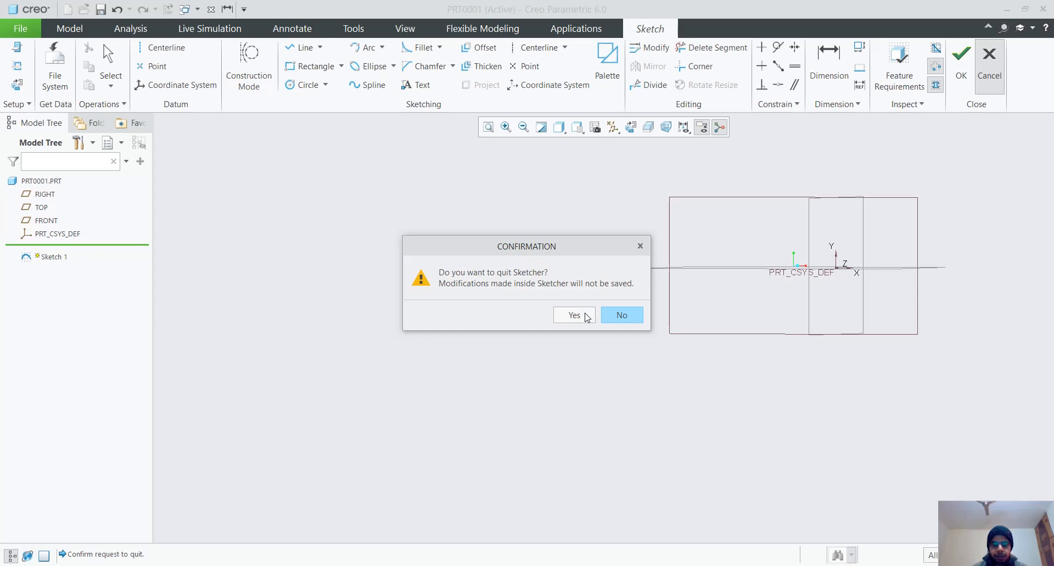
pyautogui.click(574, 315)
# Start a new sketch on the FRONT plane
pyautogui.click(41, 195)
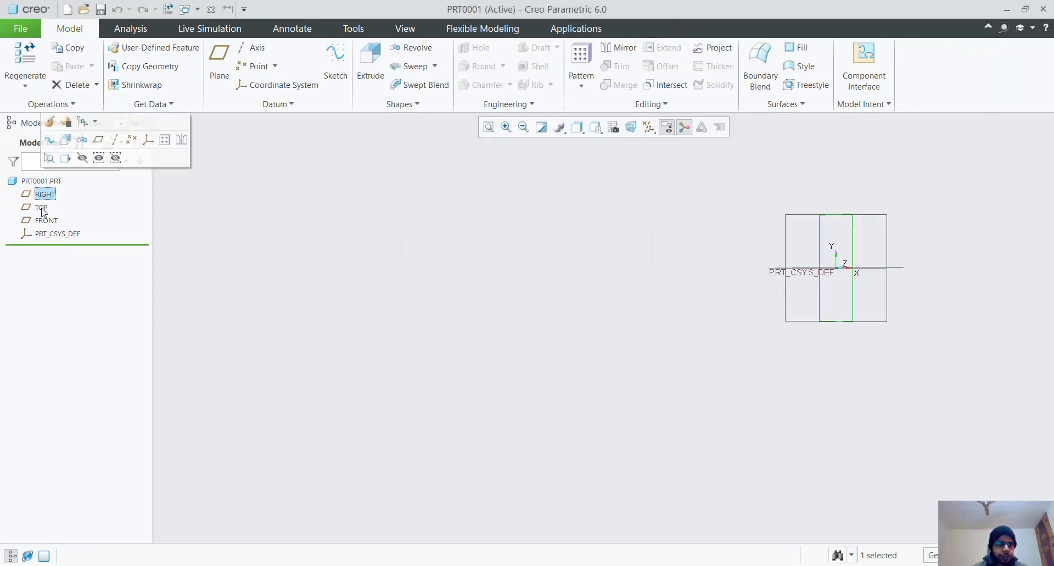
pyautogui.click(44, 219)
pyautogui.click(50, 161)
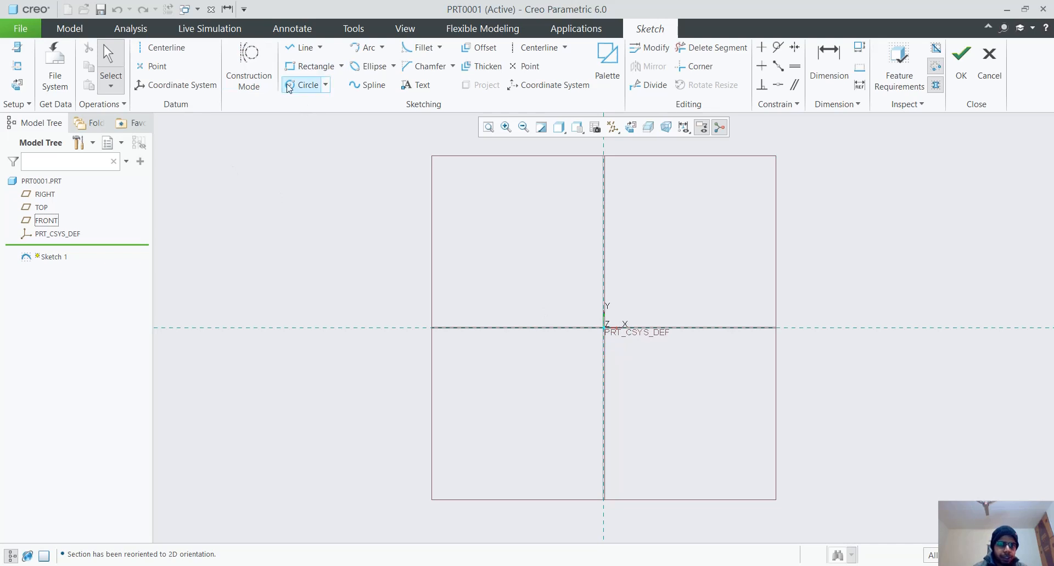
# Sketch two concentric circles centred on the origin, about 388 and 242 in diameter
pyautogui.click(306, 85)
pyautogui.click(604, 328)
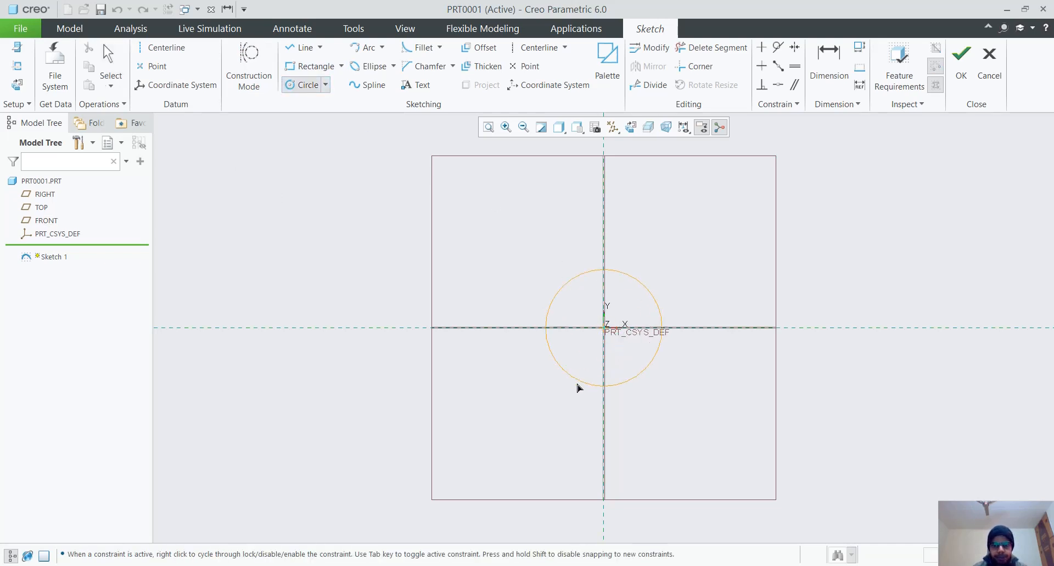
pyautogui.click(549, 447)
pyautogui.click(604, 328)
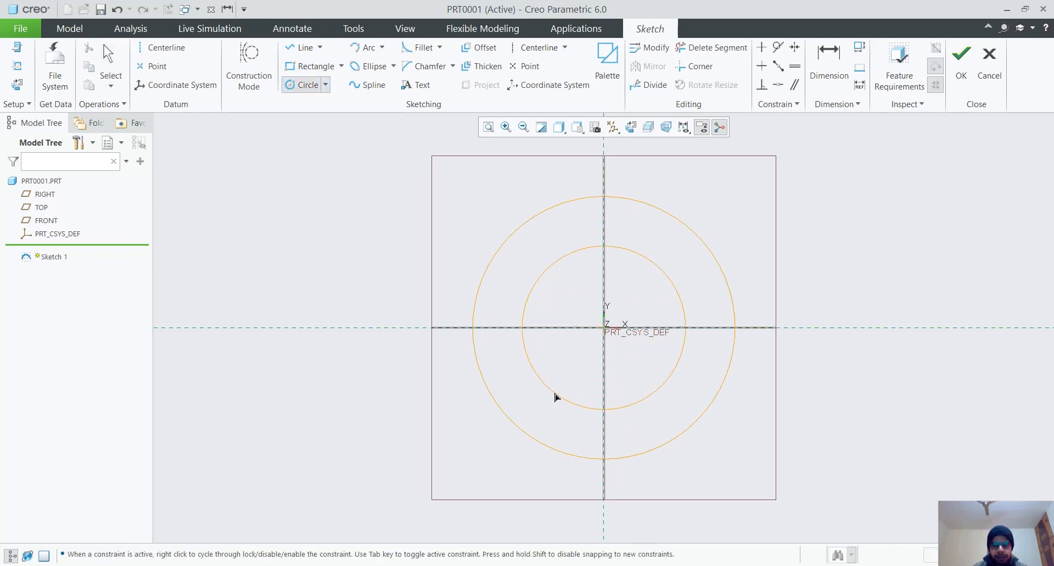
pyautogui.click(556, 395)
pyautogui.middleClick(609, 353)
# Move the inner circle's diameter dimension outside the ring and set it to 1.75
pyautogui.moveTo(487, 253); pyautogui.dragTo(359, 272)
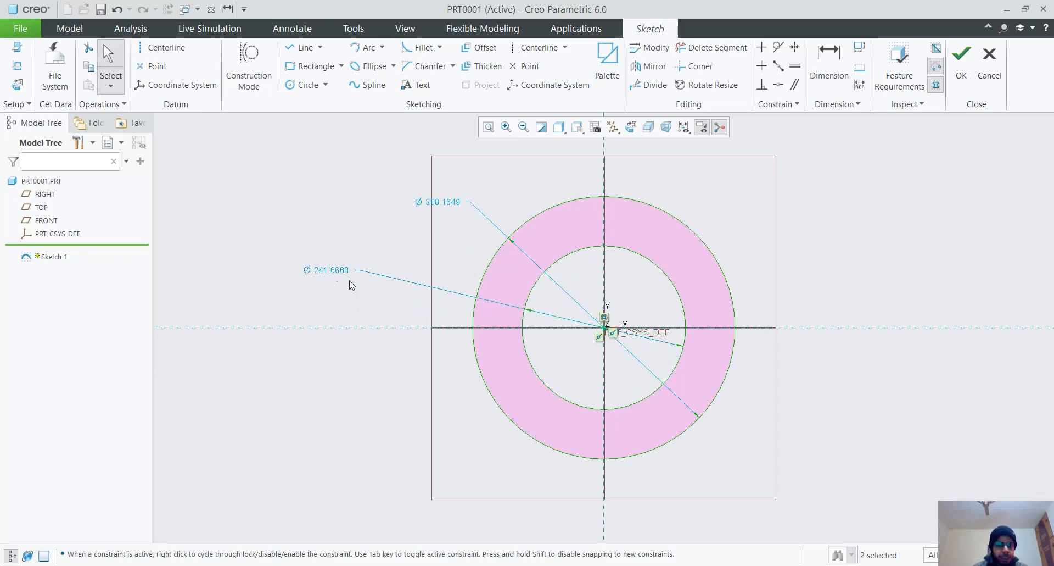
pyautogui.doubleClick(338, 270)
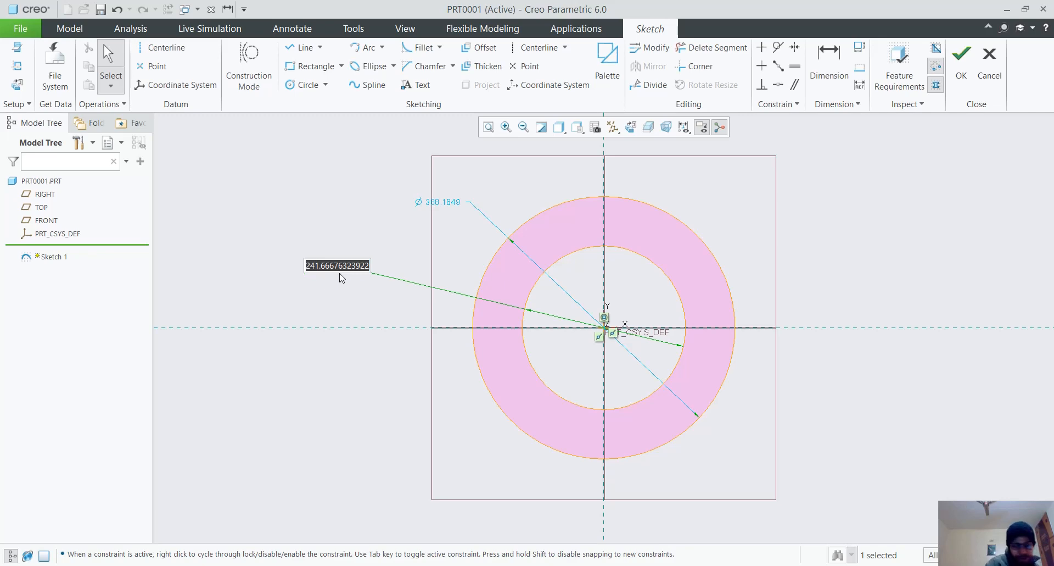
pyautogui.write('1.75')
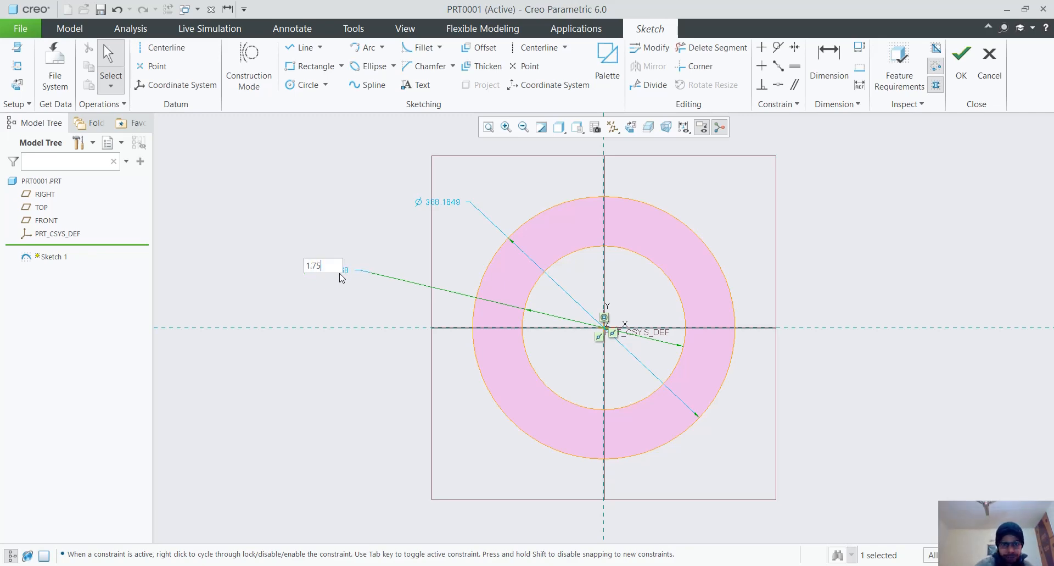
pyautogui.press('Return')
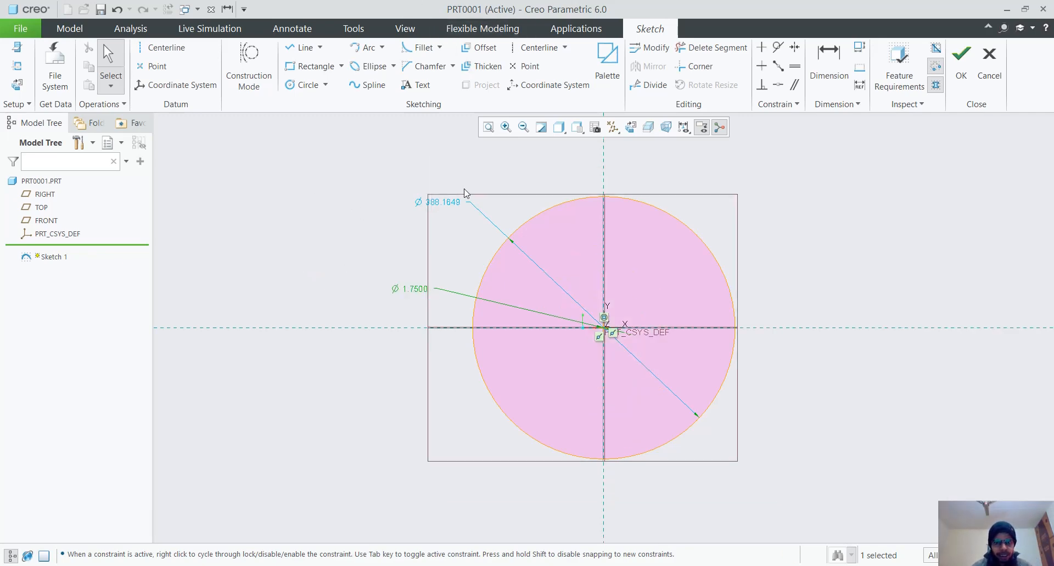
# Set the diameter of the circle originally drawn as the outer one to 1.125
pyautogui.doubleClick(454, 203)
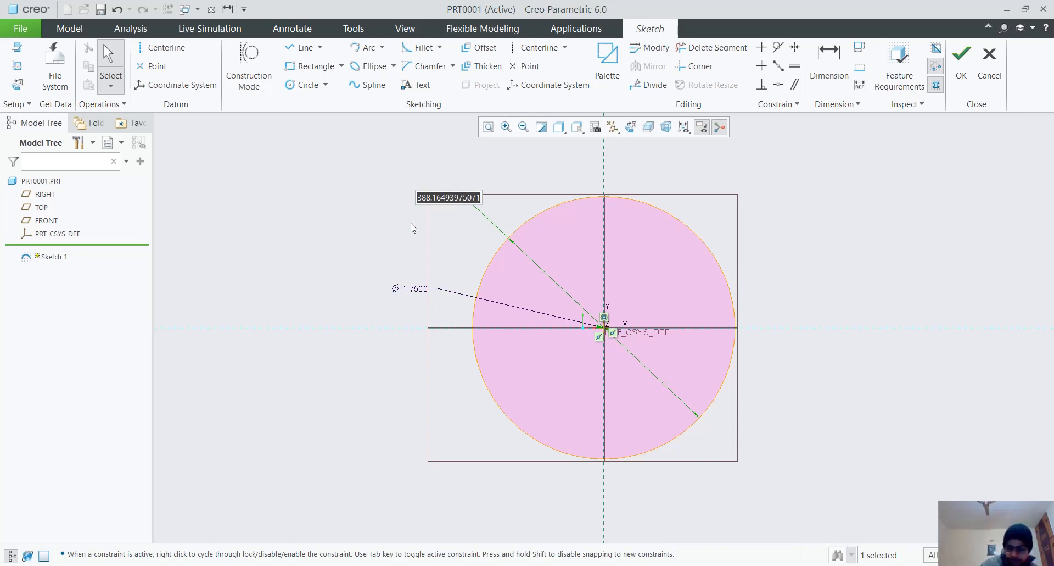
pyautogui.write('1.125')
pyautogui.press('Return')
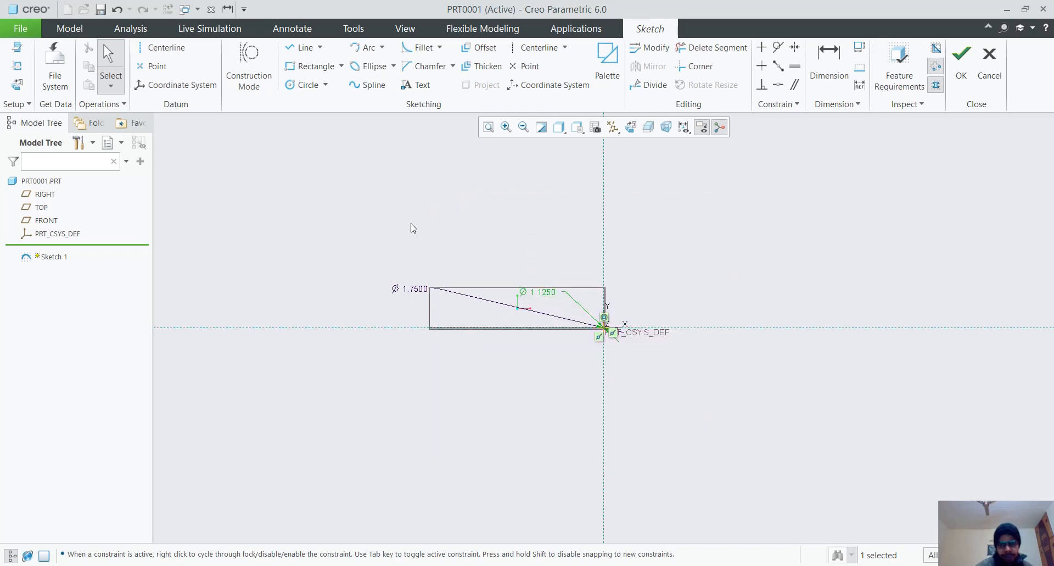
pyautogui.scroll(5, 734, 342)
pyautogui.scroll(6, 484, 376)
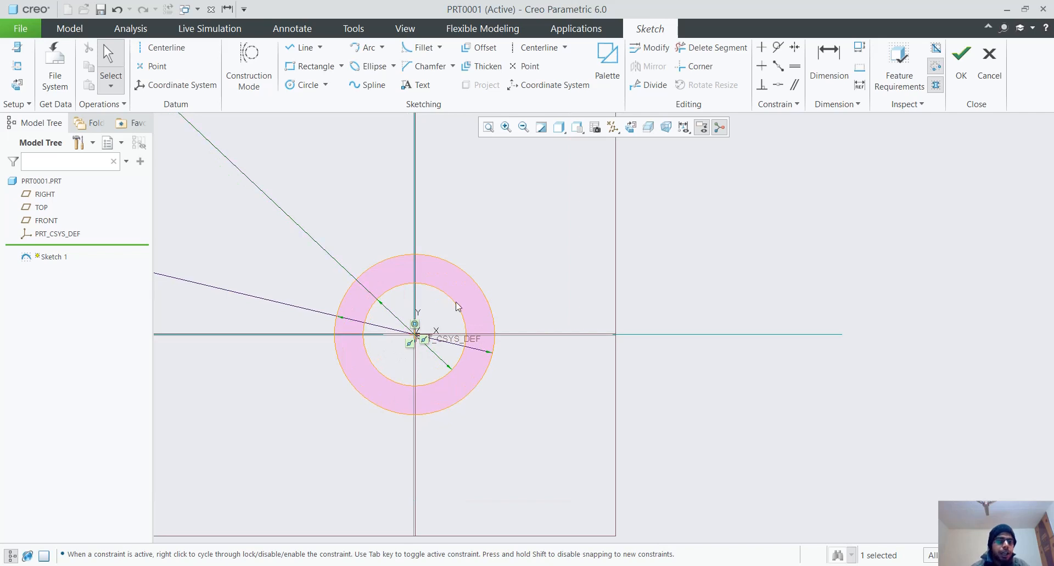
# Move the 1.125 diameter dimension closer to the circles at the origin
pyautogui.scroll(-8, 417, 297)
pyautogui.scroll(-2, 251, 201)
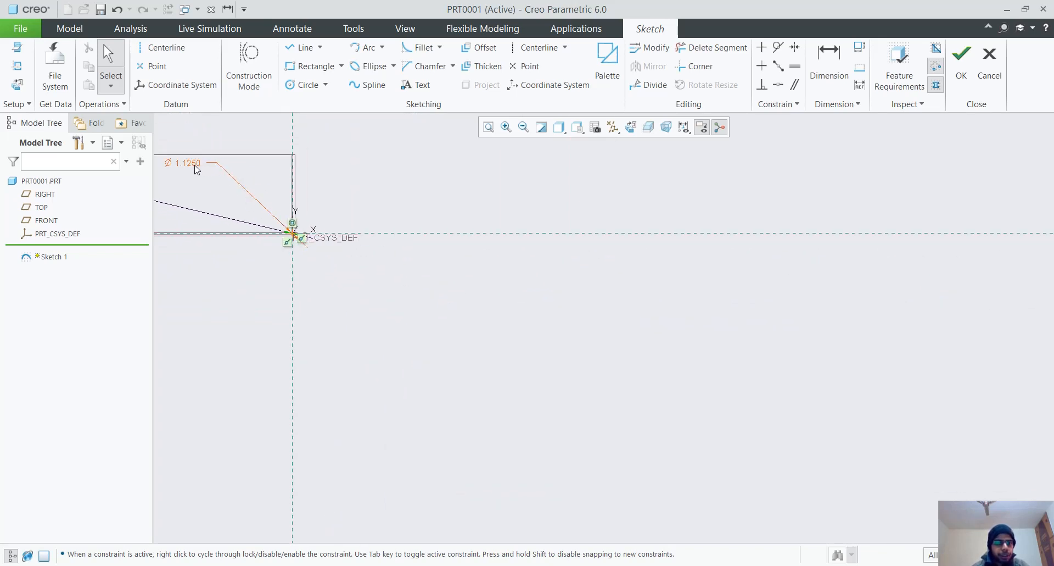
pyautogui.moveTo(195, 166); pyautogui.dragTo(242, 216)
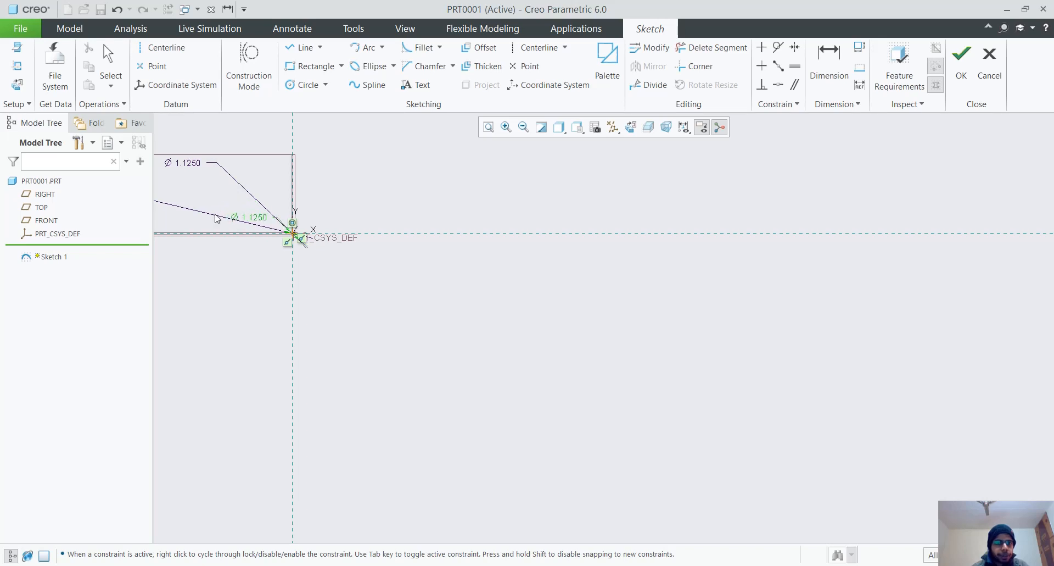
pyautogui.scroll(-2, 217, 214)
pyautogui.scroll(-2, 176, 213)
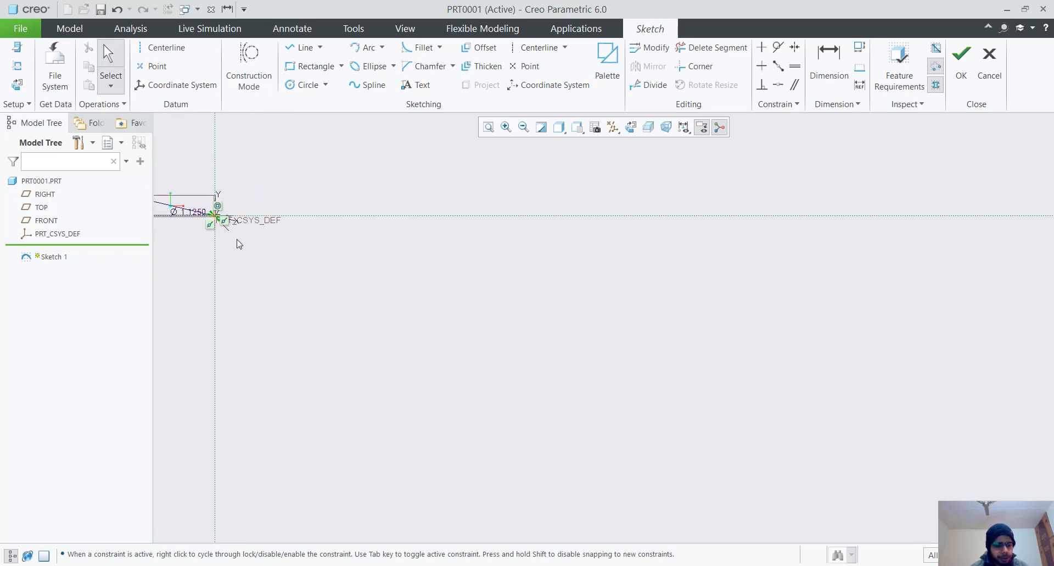
pyautogui.scroll(1, 395, 278)
pyautogui.scroll(-1, 424, 286)
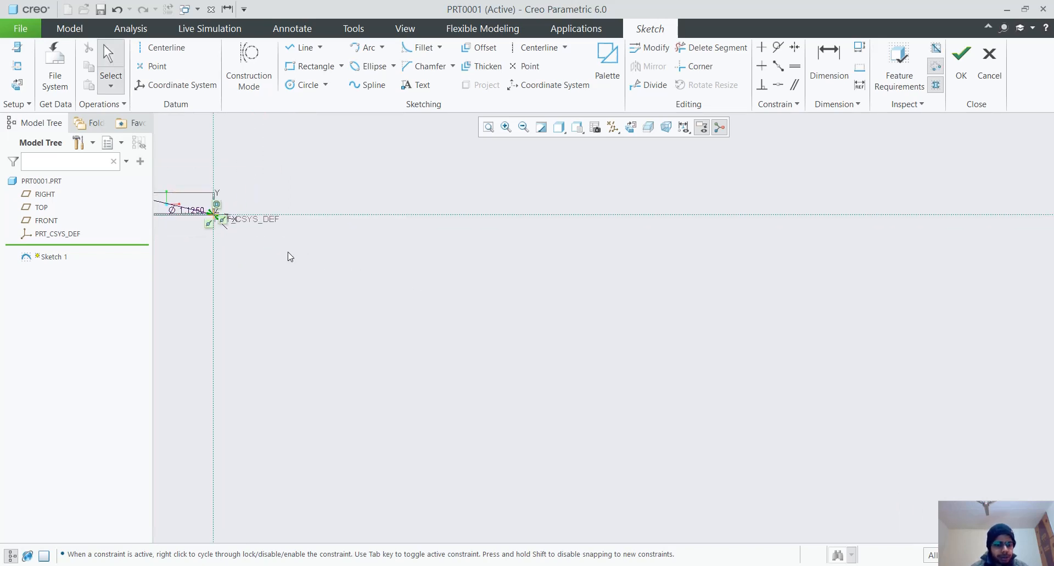
pyautogui.keyDown('shift'); pyautogui.moveTo(288, 251); pyautogui.dragTo(645, 352, button='middle'); pyautogui.keyUp('shift')
pyautogui.scroll(8, 599, 324)
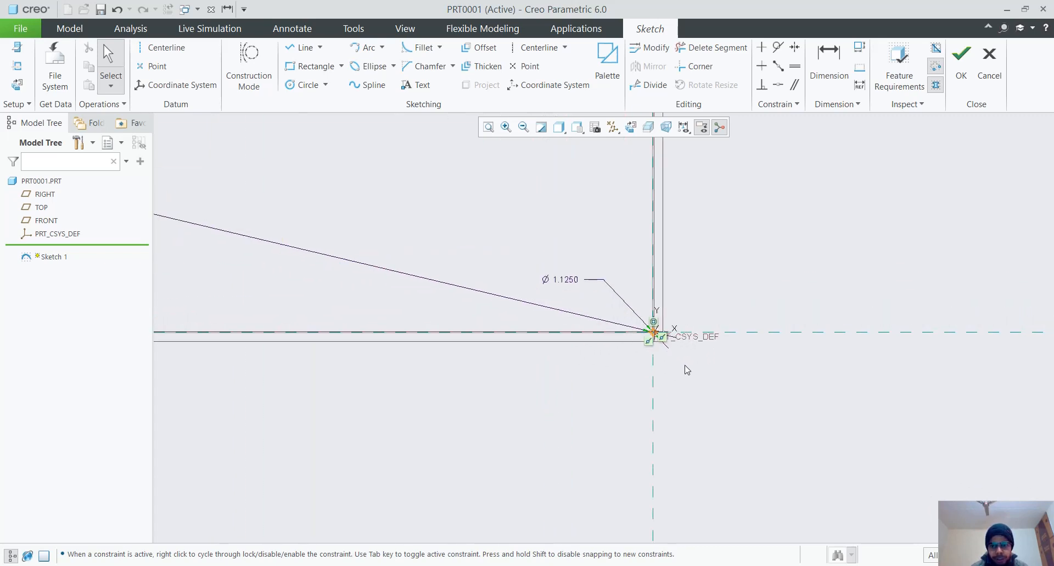
pyautogui.scroll(-1, 688, 370)
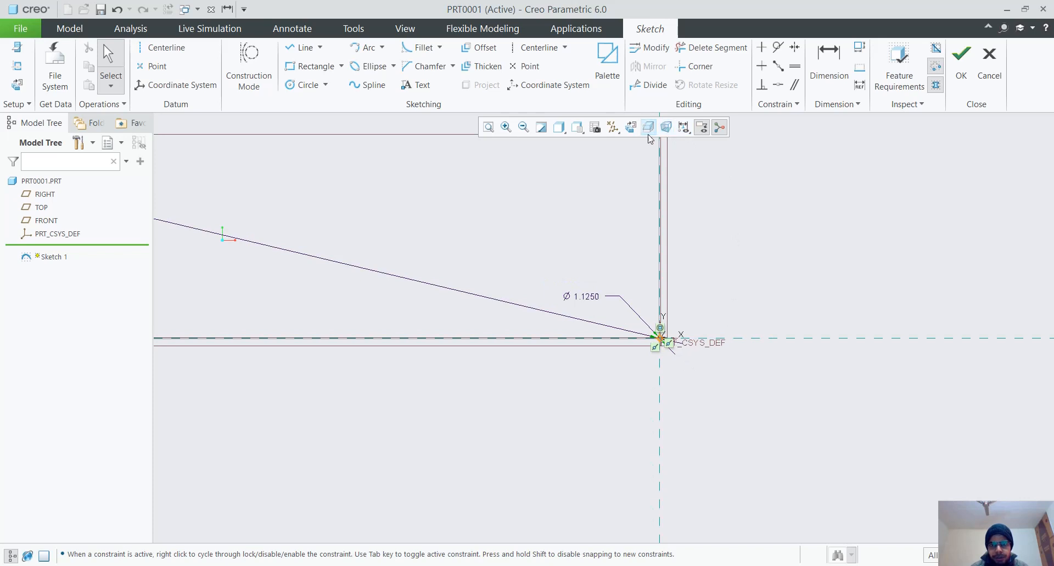
# Reorient the sketch to its 2D view and move the 1.75 diameter dimension close to the circles
pyautogui.click(631, 127)
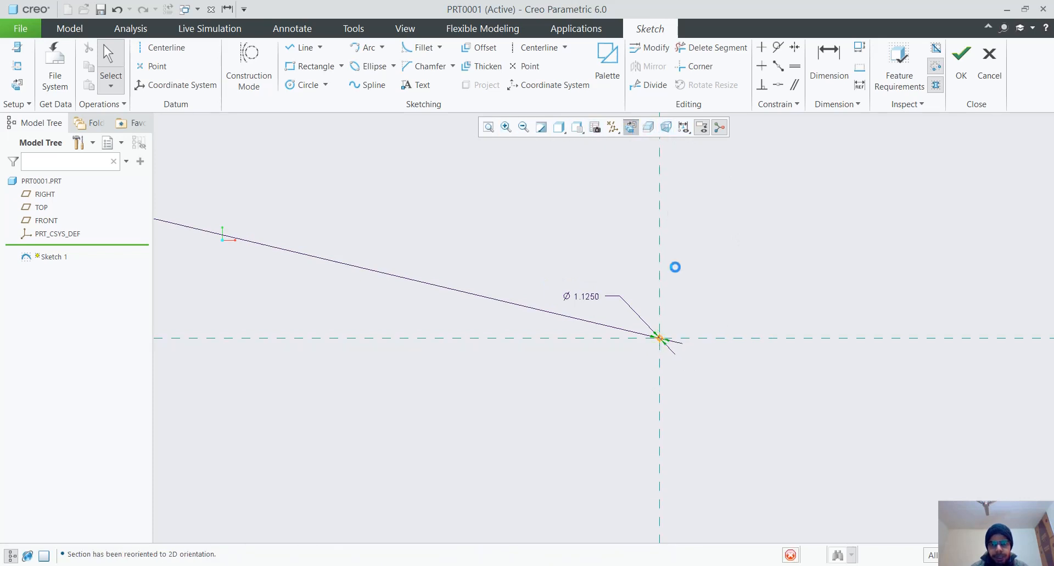
pyautogui.scroll(-4, 697, 363)
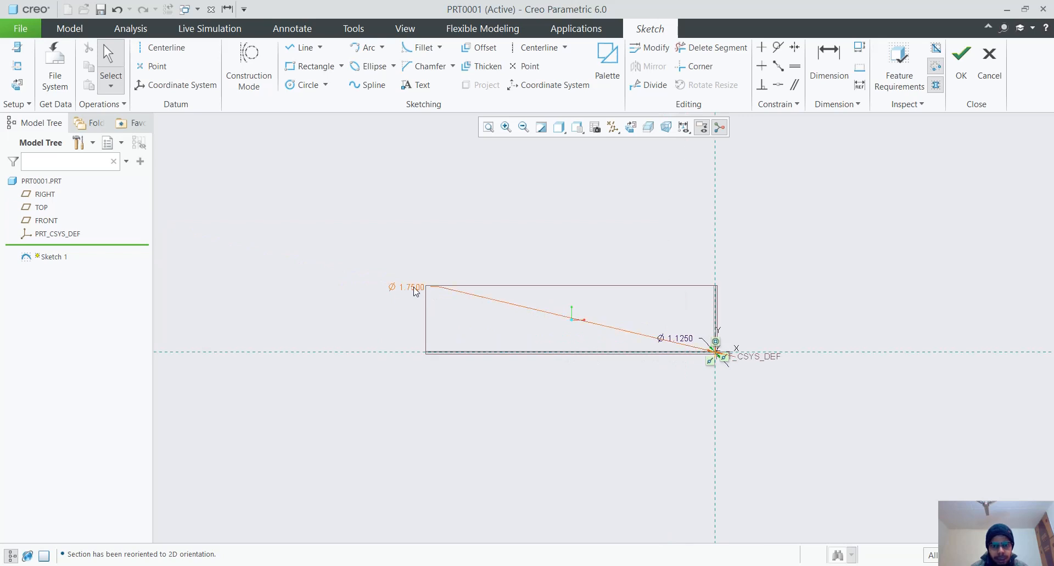
pyautogui.moveTo(414, 287); pyautogui.dragTo(696, 345)
pyautogui.scroll(5, 730, 357)
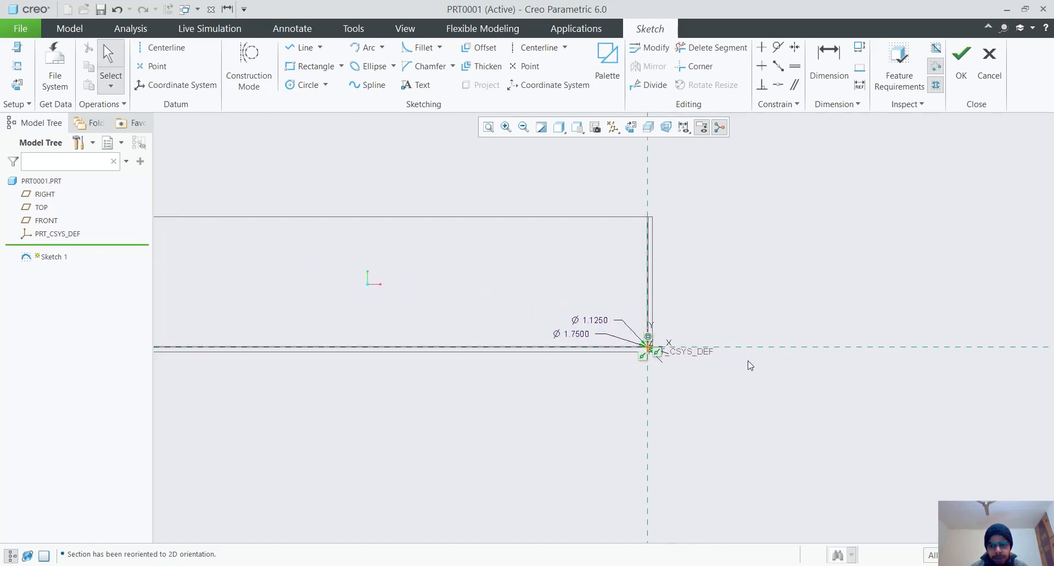
pyautogui.moveTo(227, 273); pyautogui.dragTo(501, 335)
pyautogui.scroll(3, 501, 330)
pyautogui.scroll(-5, 396, 170)
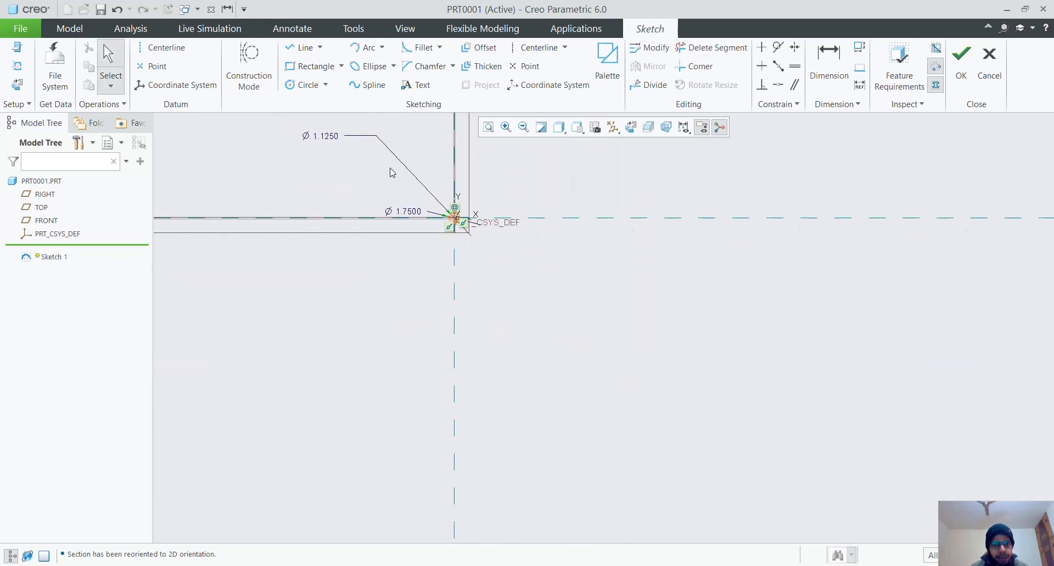
# Place the 1.125 dimension just right of the ring and the 1.75 dimension near its upper left
pyautogui.moveTo(328, 137)
pyautogui.mouseDown()
pyautogui.moveTo(547, 204)
pyautogui.moveTo(514, 204)
pyautogui.mouseUp()
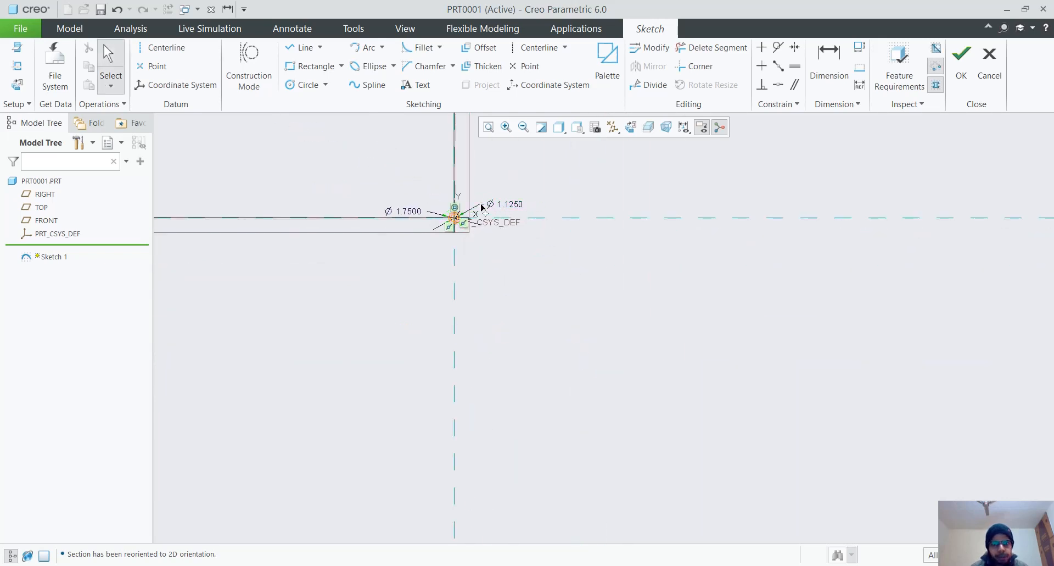
pyautogui.scroll(3, 461, 217)
pyautogui.scroll(5, 461, 217)
pyautogui.scroll(-2, 460, 219)
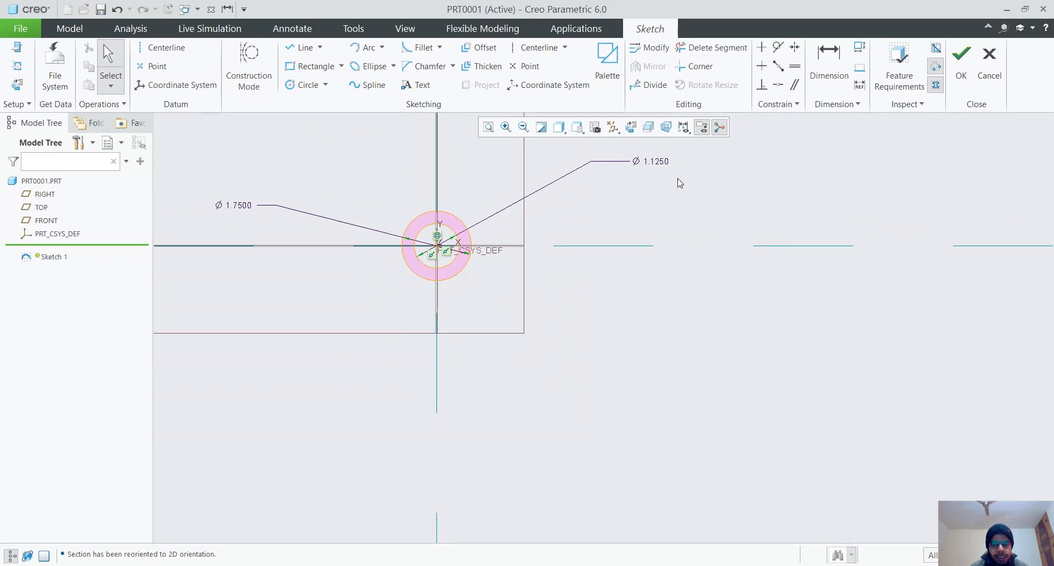
pyautogui.moveTo(653, 166); pyautogui.dragTo(528, 237)
pyautogui.doubleClick(232, 202)
pyautogui.click(305, 215)
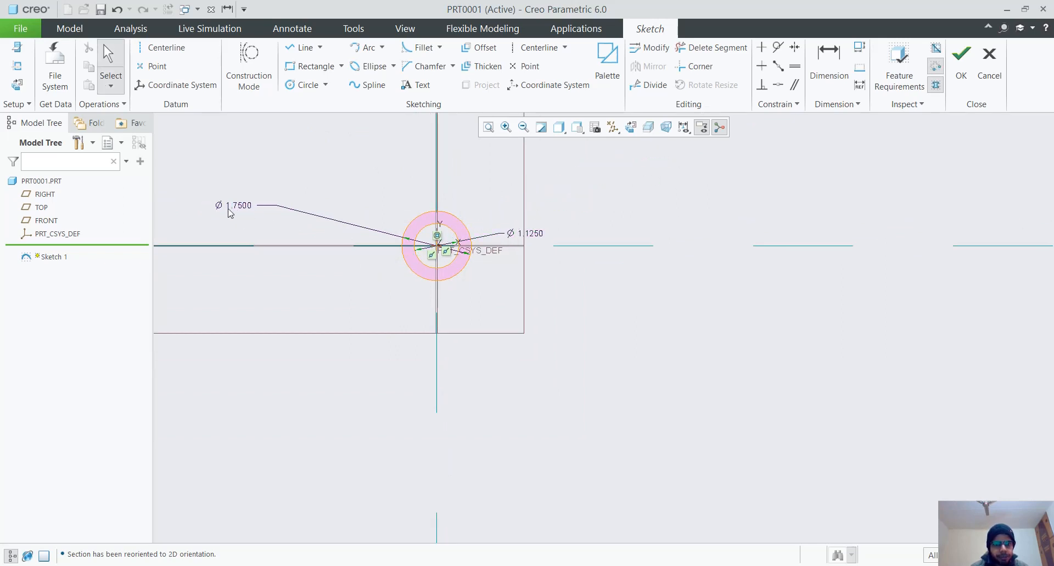
pyautogui.moveTo(228, 207); pyautogui.dragTo(377, 213)
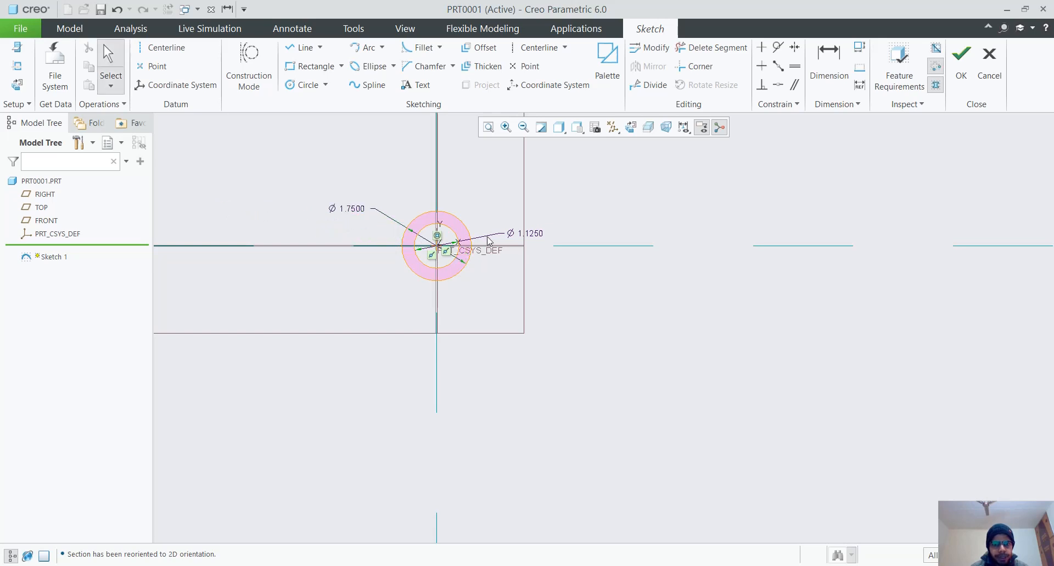
pyautogui.scroll(5, 489, 240)
pyautogui.scroll(-2, 297, 223)
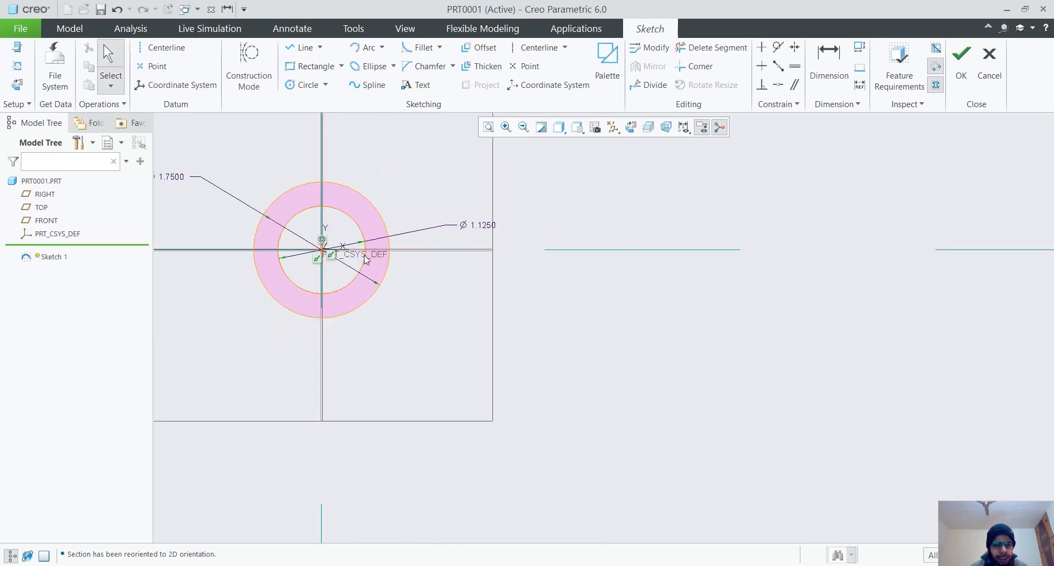
pyautogui.moveTo(364, 254); pyautogui.dragTo(563, 292, button='middle')
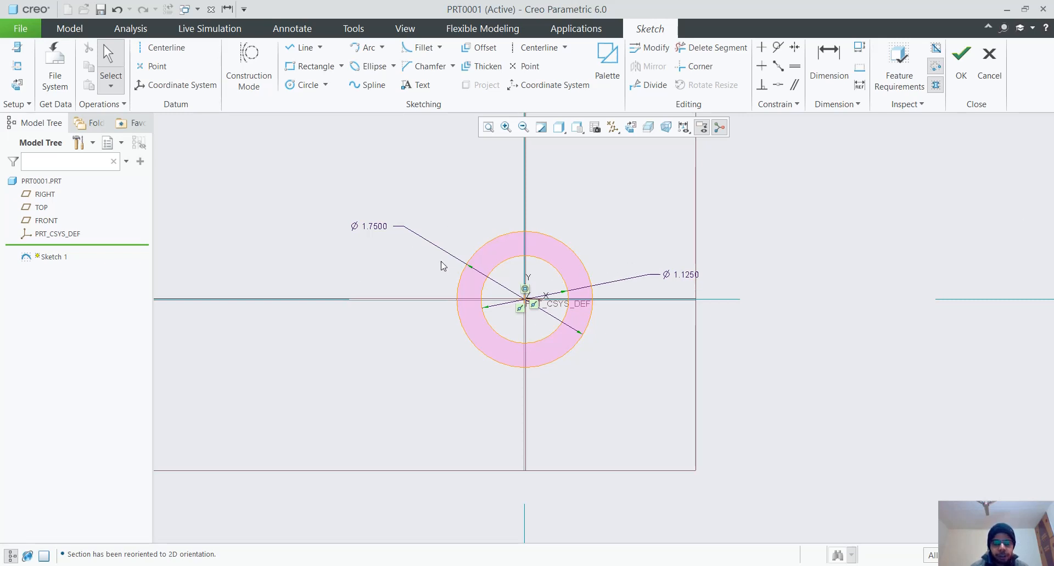
pyautogui.keyDown('shift'); pyautogui.moveTo(441, 262); pyautogui.dragTo(279, 290, button='middle'); pyautogui.keyUp('shift')
pyautogui.moveTo(643, 338)
pyautogui.keyDown('shift'); pyautogui.mouseDown(button='middle')
pyautogui.moveTo(763, 319)
pyautogui.moveTo(893, 325)
pyautogui.mouseUp(button='middle'); pyautogui.keyUp('shift')
pyautogui.scroll(1, 773, 280)
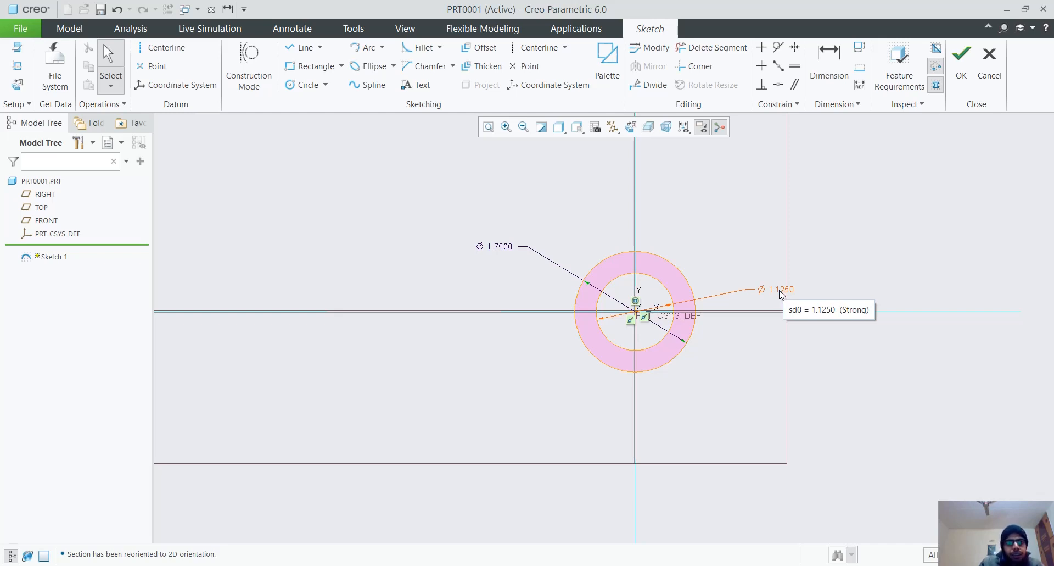
# Review the number of decimal places for dimensions in the Sketcher options and accept the settings
pyautogui.click(354, 28)
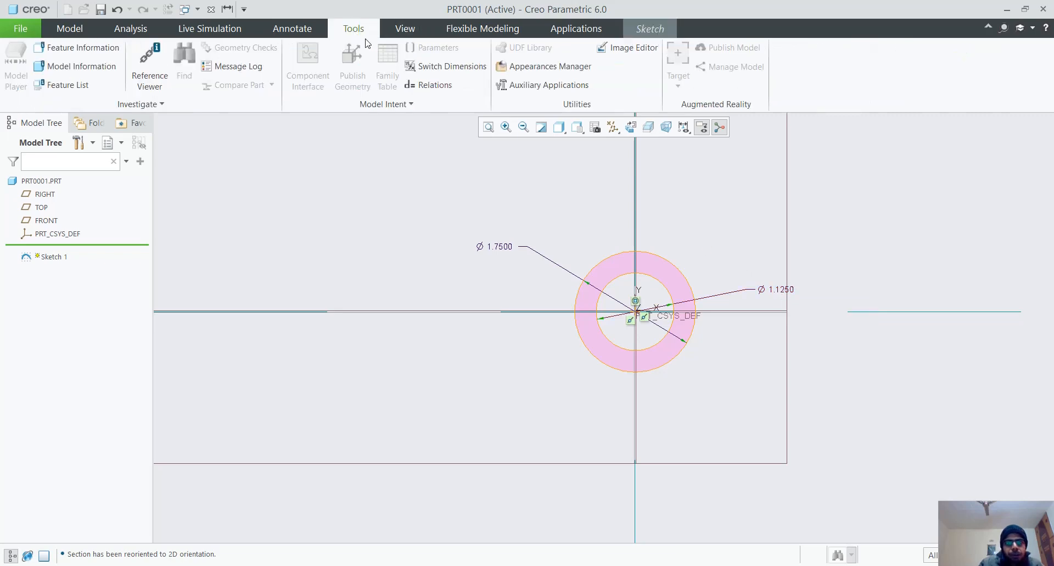
pyautogui.click(406, 29)
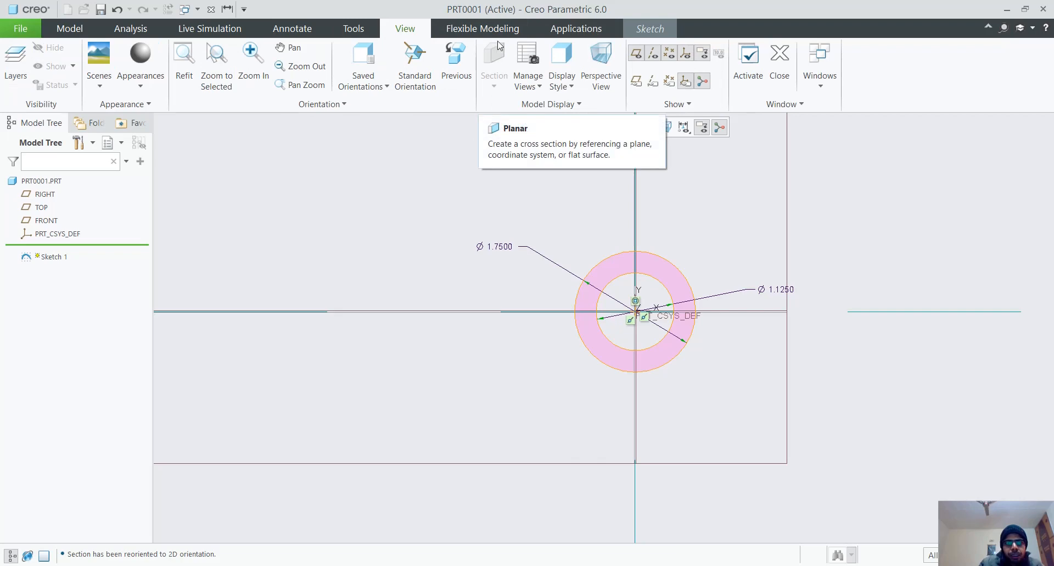
pyautogui.click(20, 29)
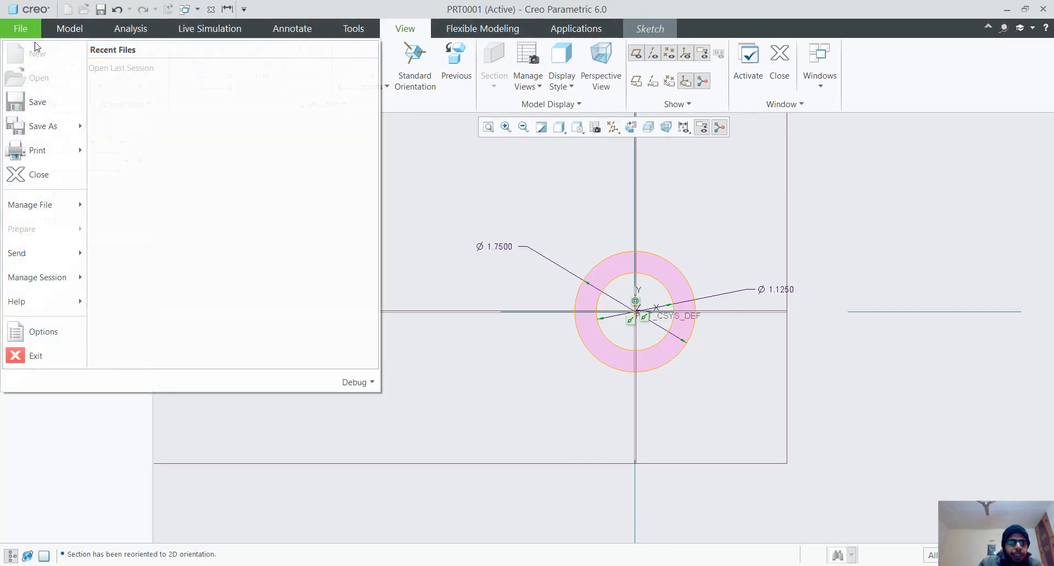
pyautogui.click(40, 332)
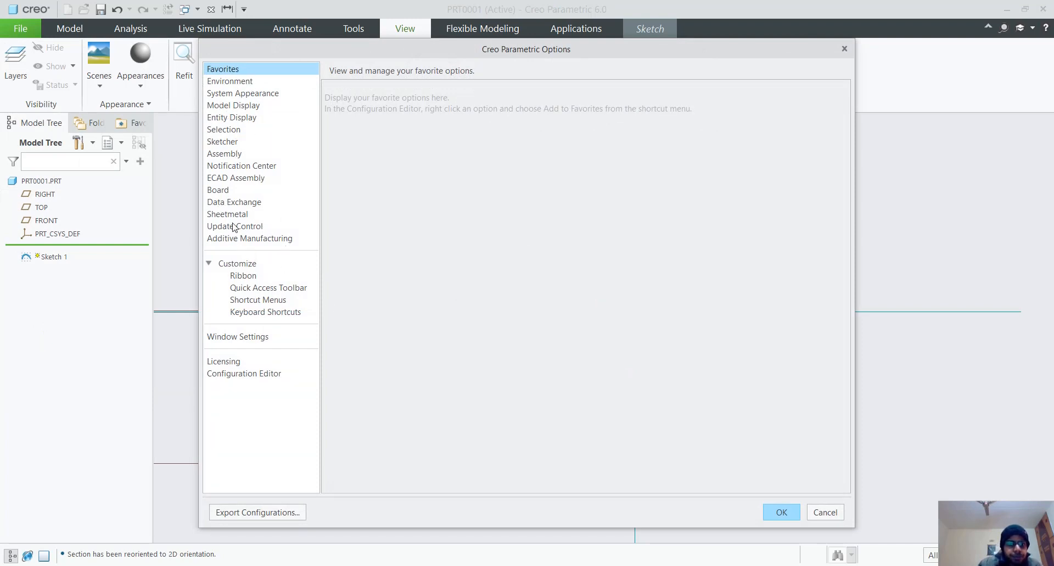
pyautogui.click(222, 142)
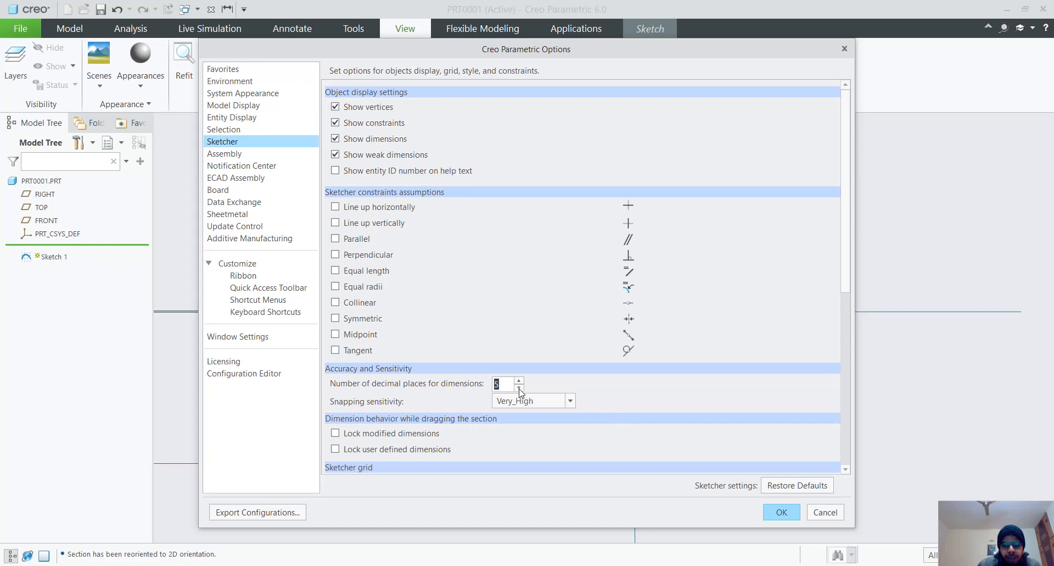
pyautogui.click(792, 515)
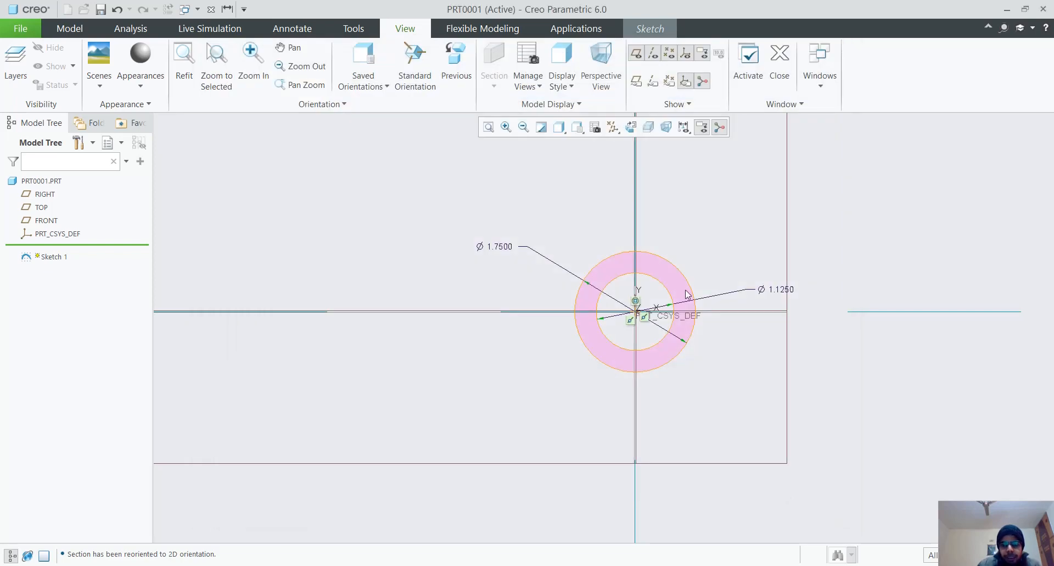
# Delete the user-defined diameter dimensions of the inner and outer circles
pyautogui.scroll(3, 736, 264)
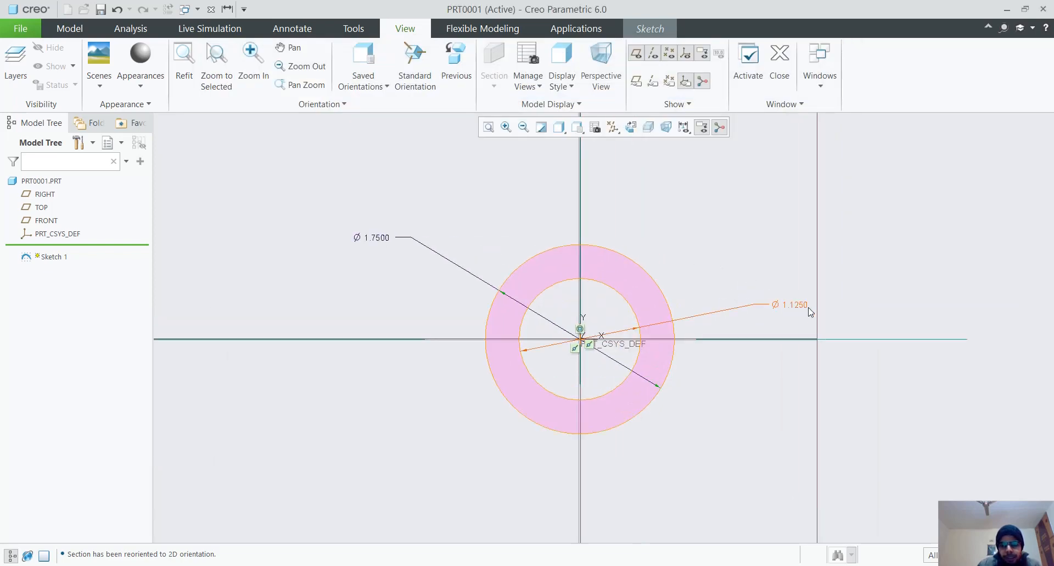
pyautogui.click(805, 307)
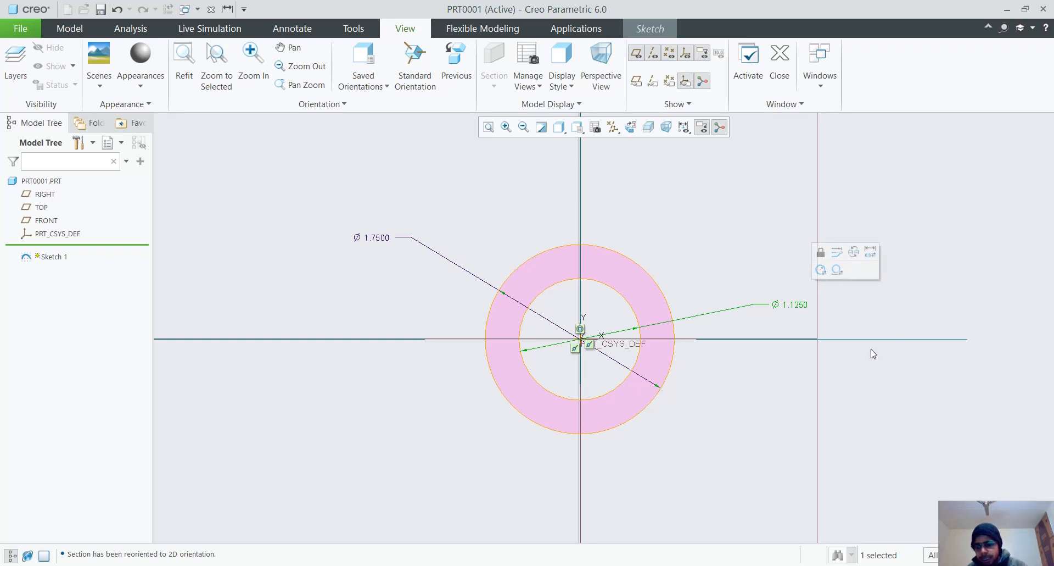
pyautogui.click(851, 351)
pyautogui.click(791, 311)
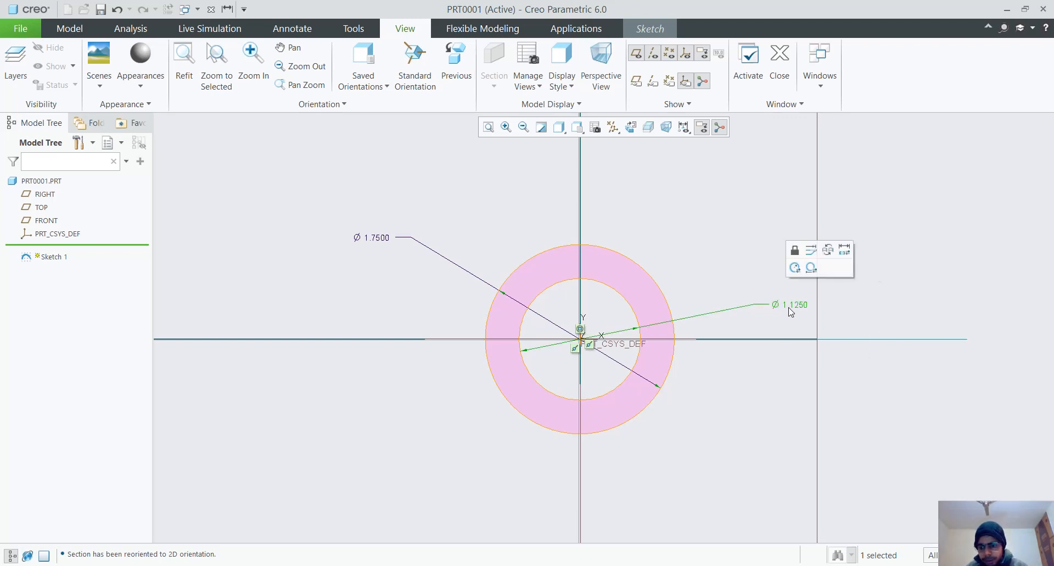
pyautogui.press('Delete')
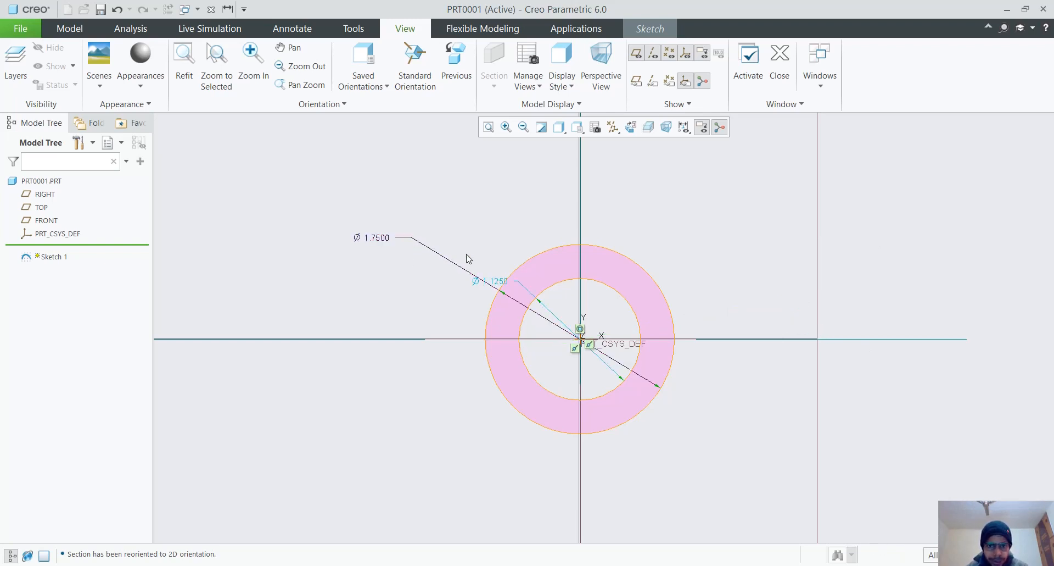
pyautogui.click(378, 239)
pyautogui.press('Delete')
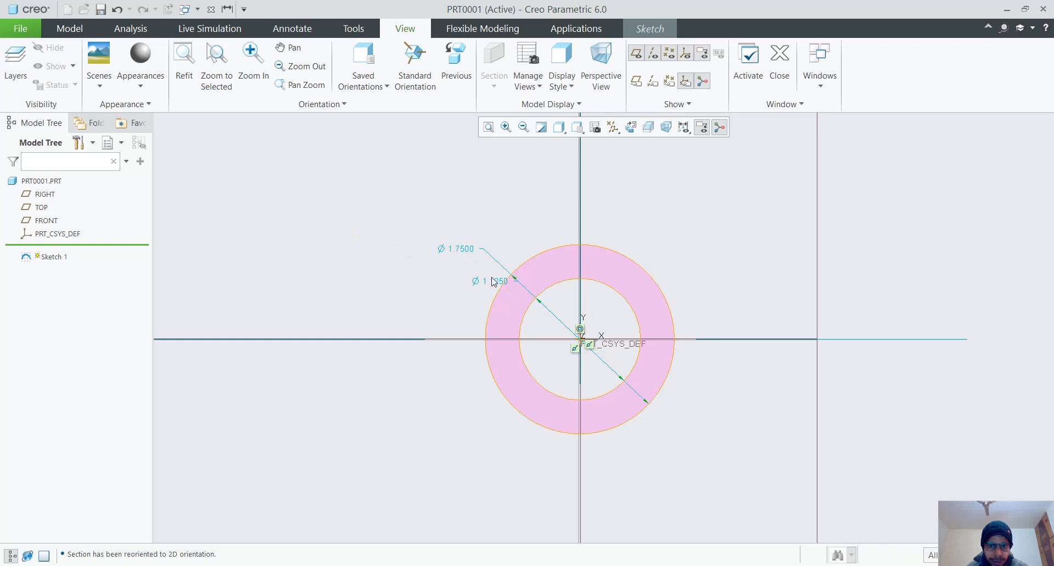
# Move the inner circle's diameter dimension outside the ring, to its upper left
pyautogui.click(489, 285)
pyautogui.scroll(-3, 419, 316)
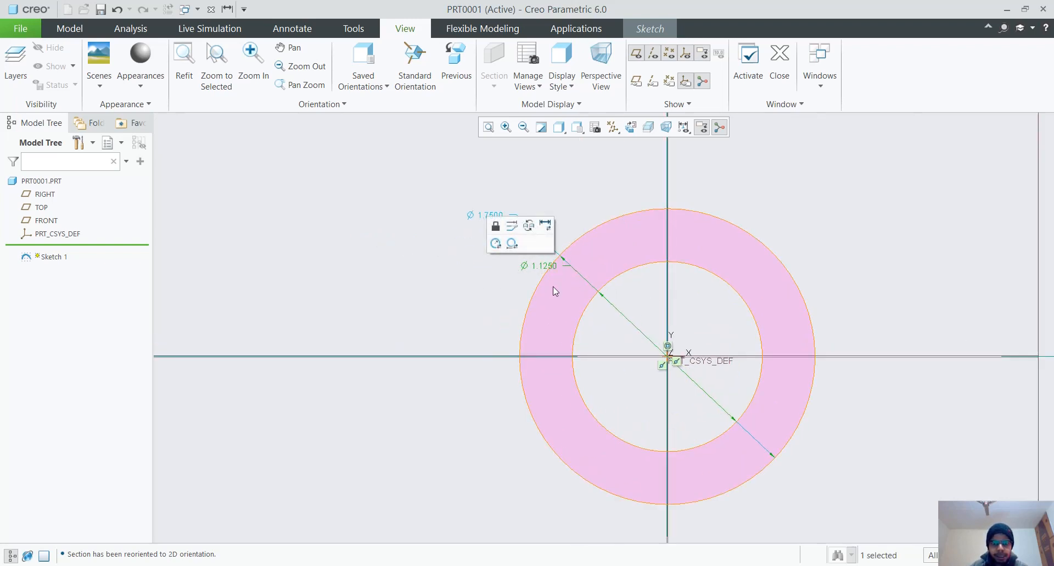
pyautogui.scroll(3, 612, 291)
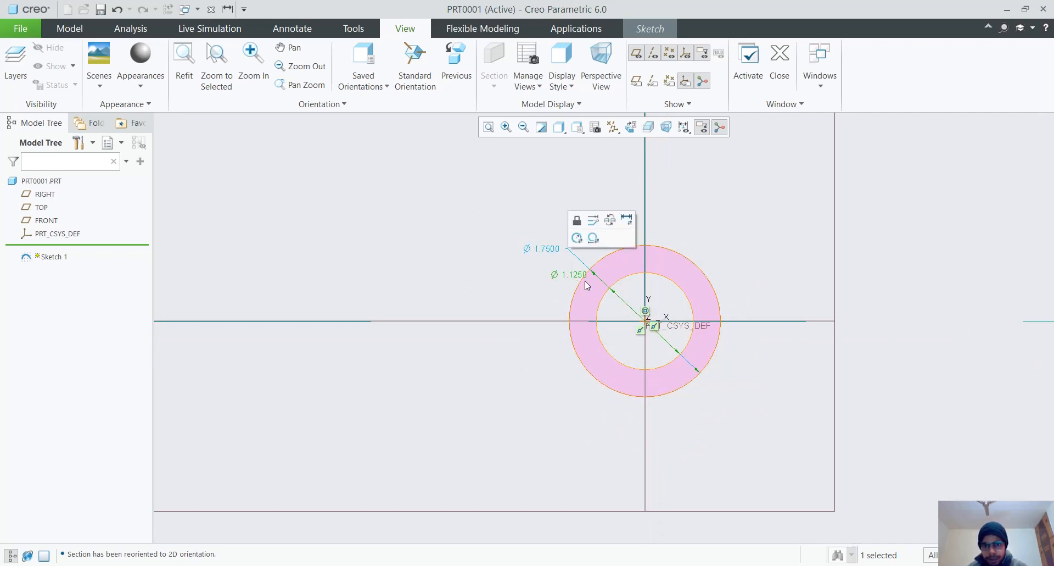
pyautogui.moveTo(586, 285); pyautogui.dragTo(504, 292)
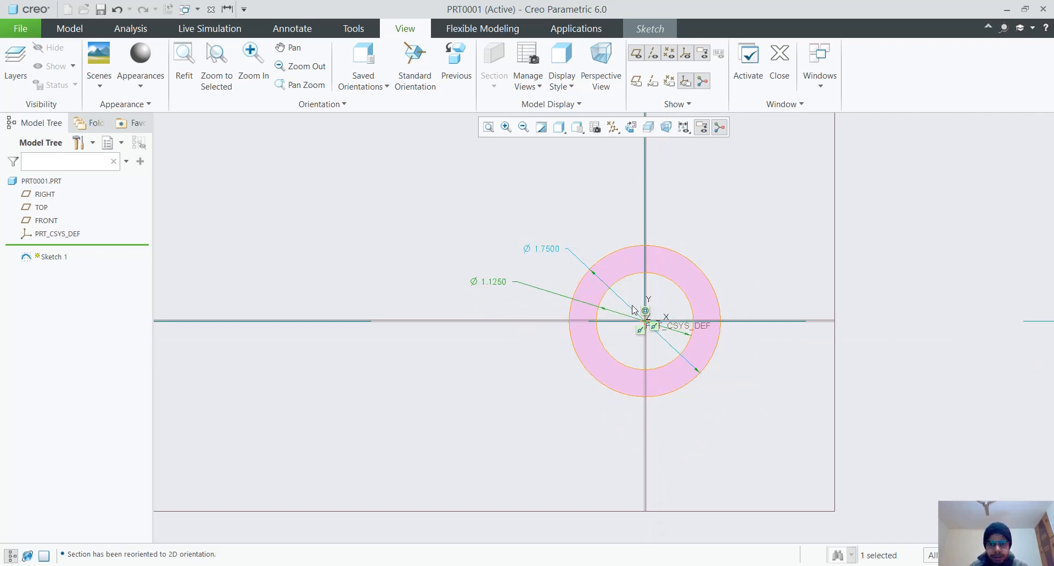
# Accept 1.125 as the inner circle's diameter and 1.75 as the outer circle's diameter
pyautogui.doubleClick(494, 282)
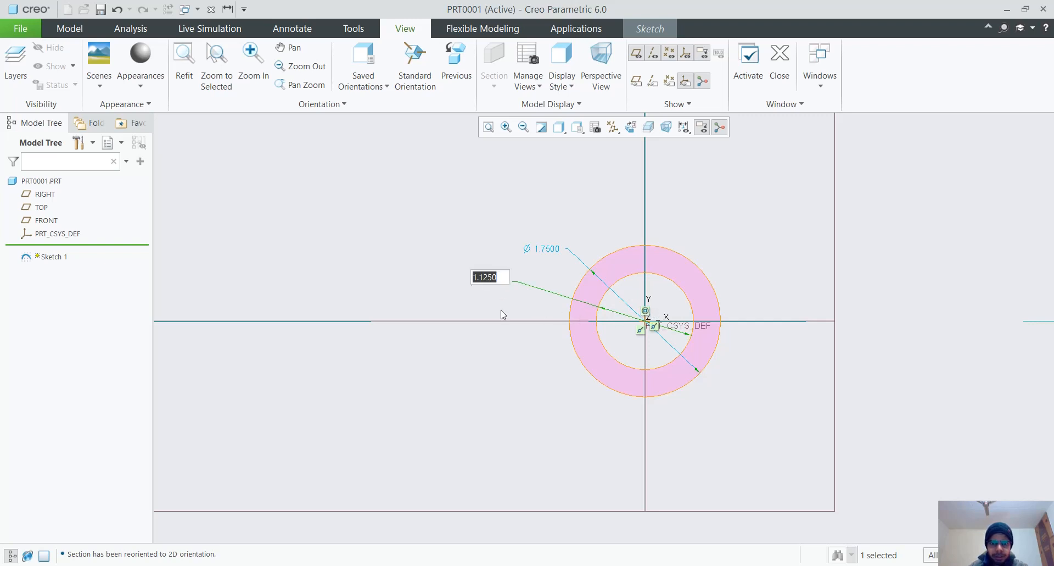
pyautogui.press('Return')
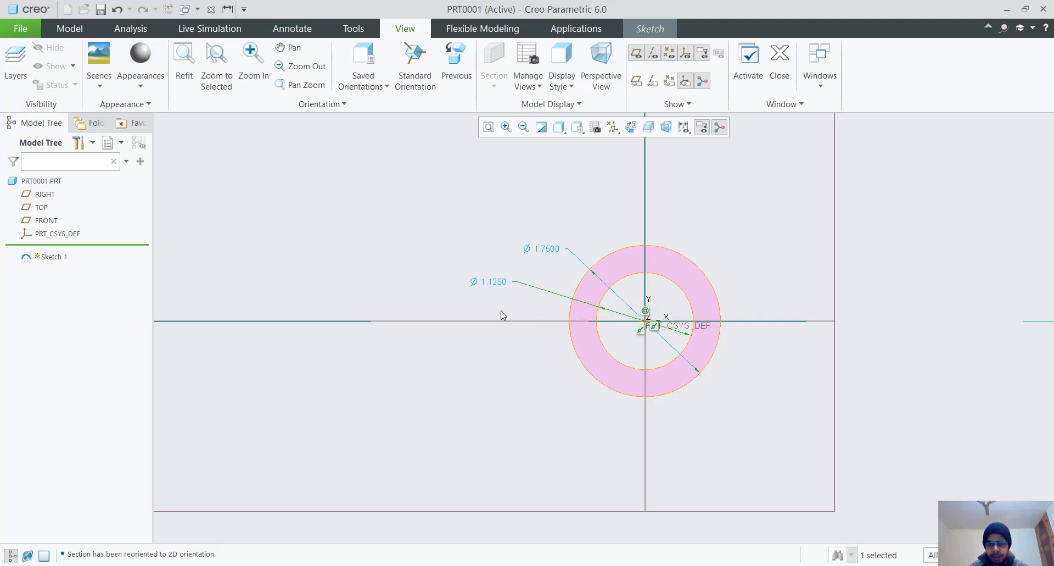
pyautogui.doubleClick(545, 247)
pyautogui.press('Return')
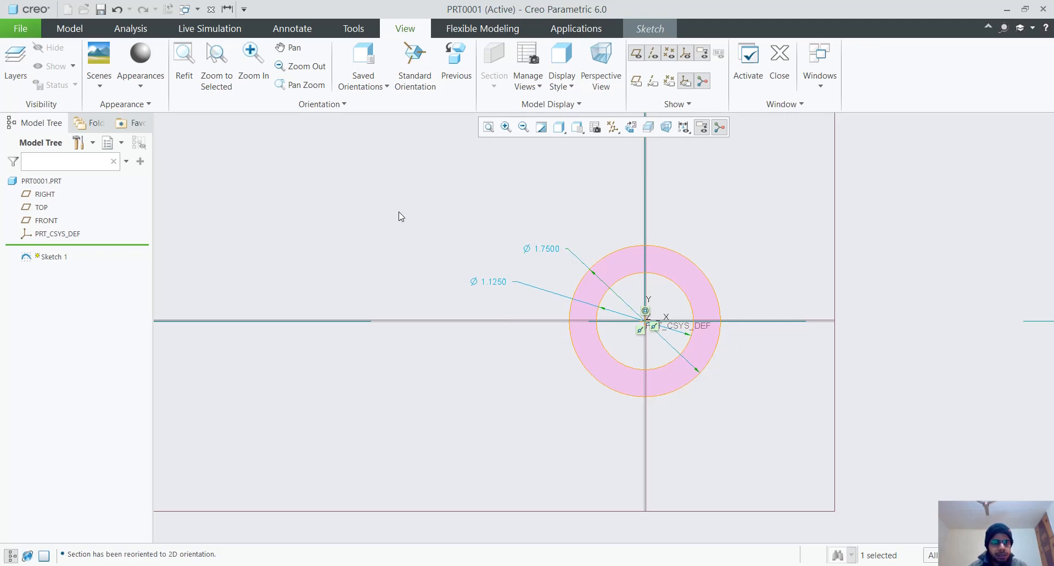
pyautogui.click(65, 30)
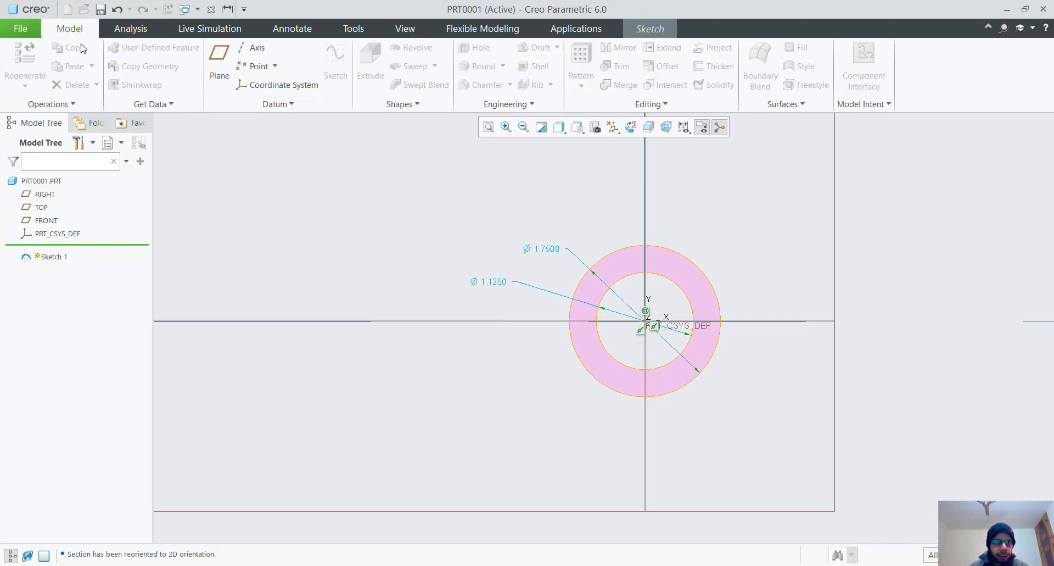
pyautogui.click(39, 30)
pyautogui.click(541, 229)
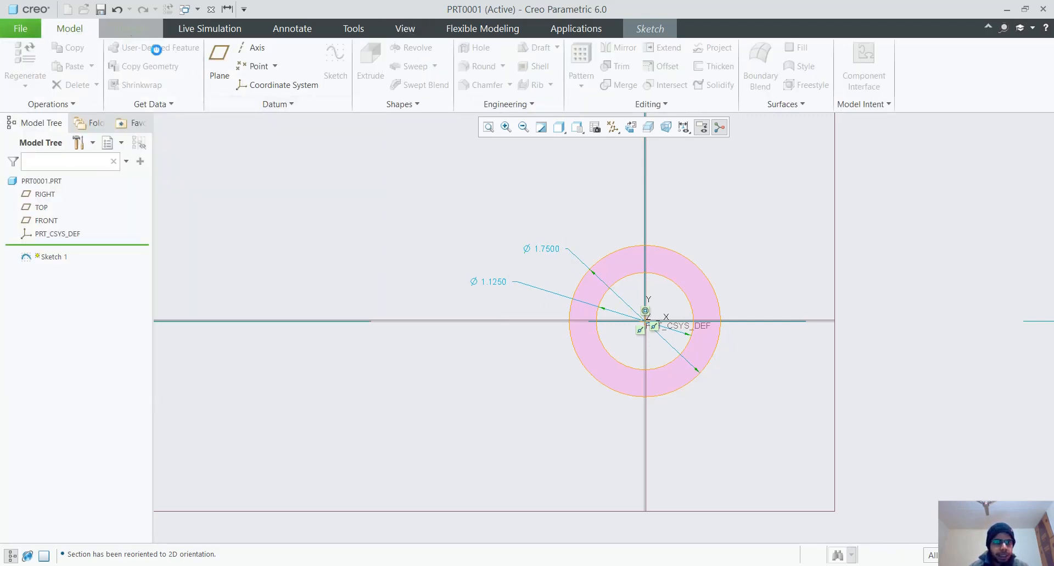
pyautogui.click(341, 32)
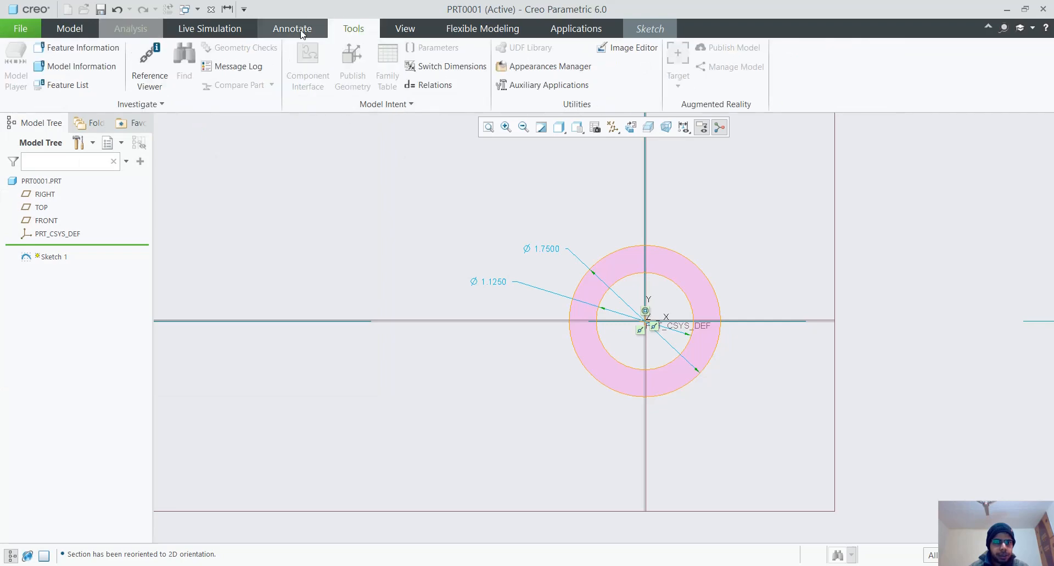
pyautogui.click(297, 30)
pyautogui.click(210, 28)
pyautogui.click(130, 29)
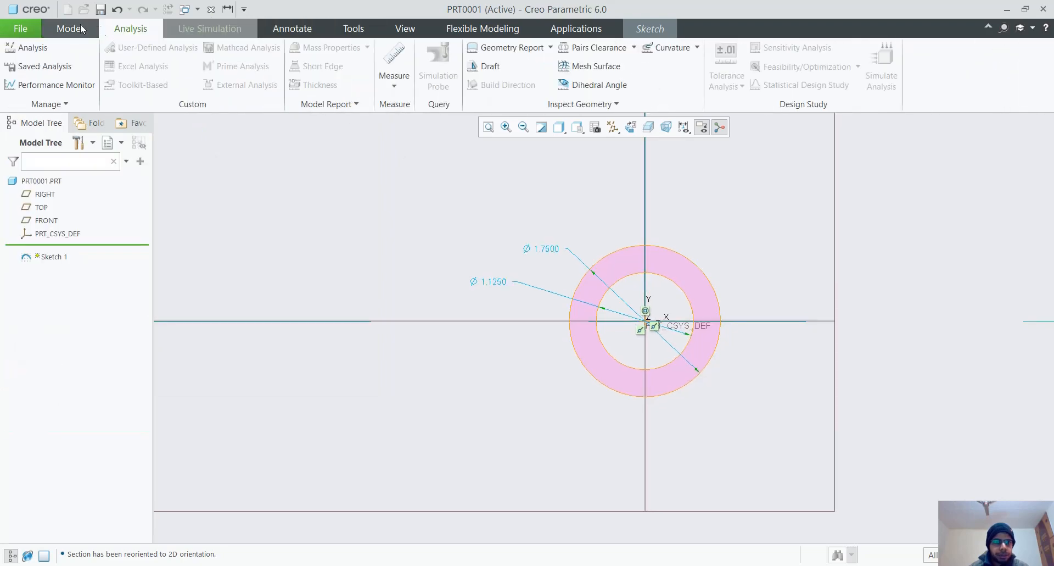
pyautogui.click(81, 29)
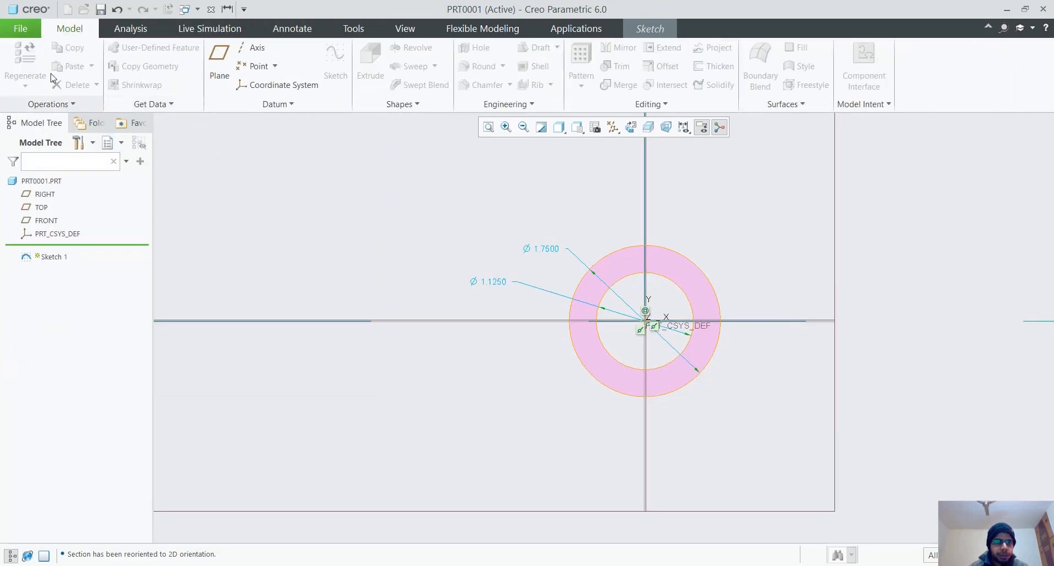
pyautogui.click(21, 28)
pyautogui.click(488, 189)
pyautogui.scroll(-2, 659, 250)
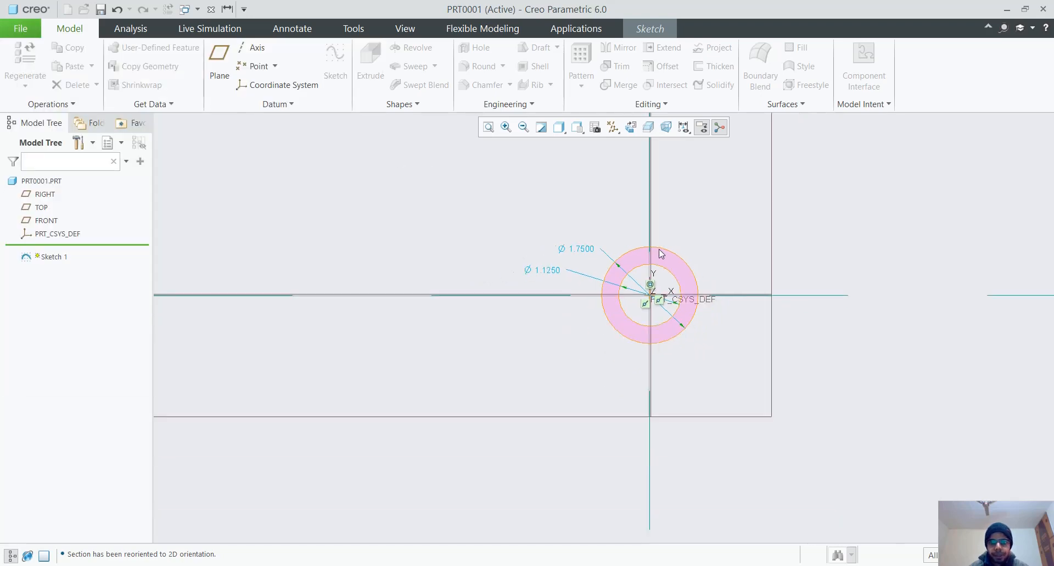
pyautogui.scroll(-2, 659, 249)
pyautogui.click(52, 257)
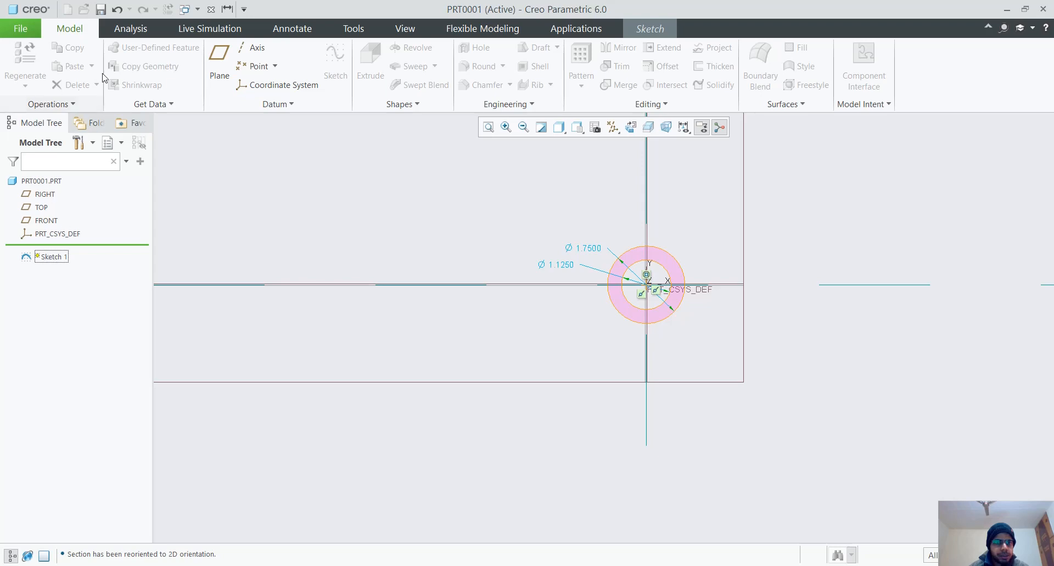
pyautogui.click(641, 33)
pyautogui.scroll(3, 717, 294)
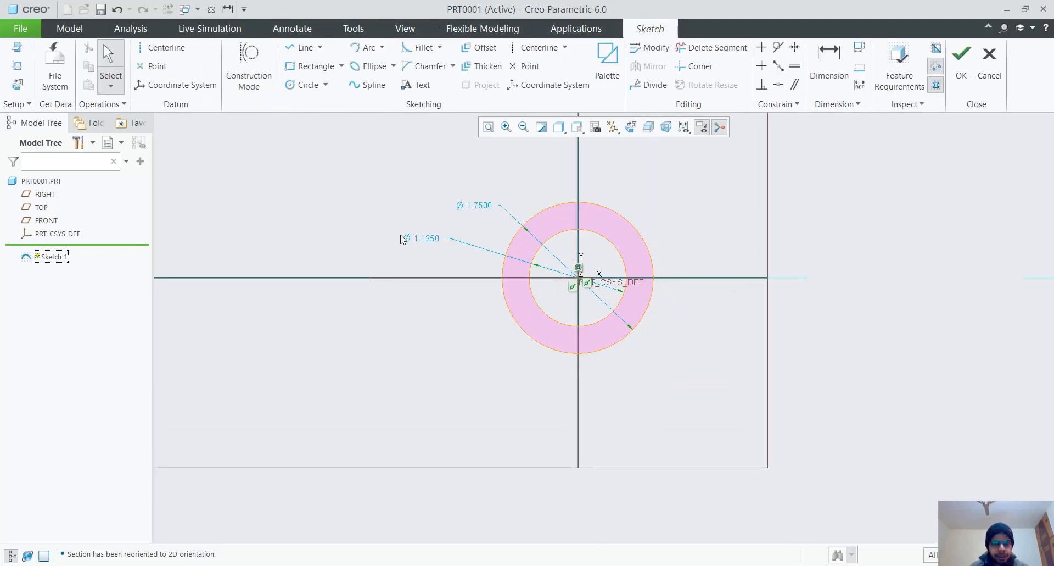
pyautogui.click(830, 74)
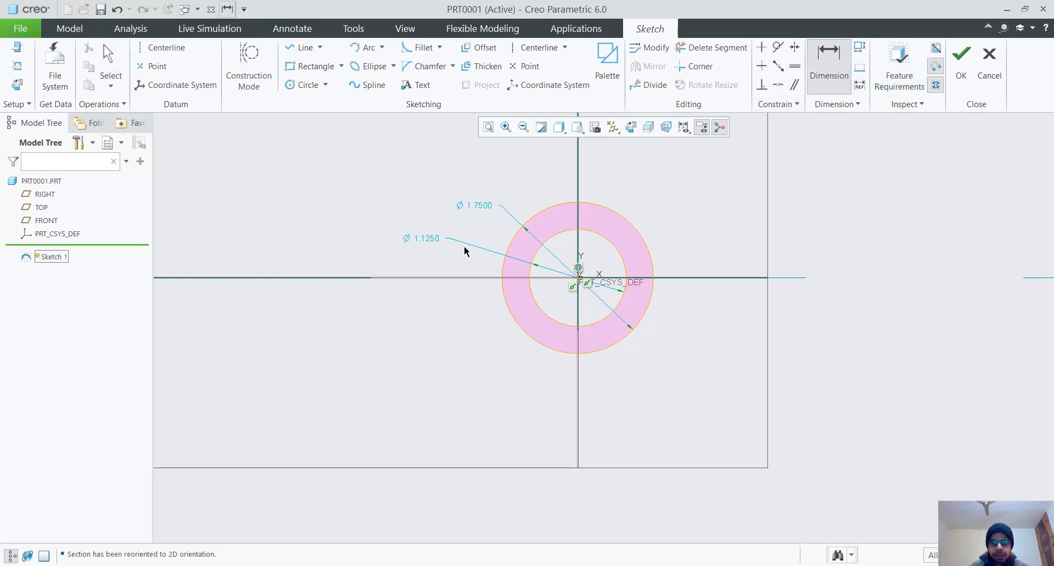
pyautogui.click(644, 239)
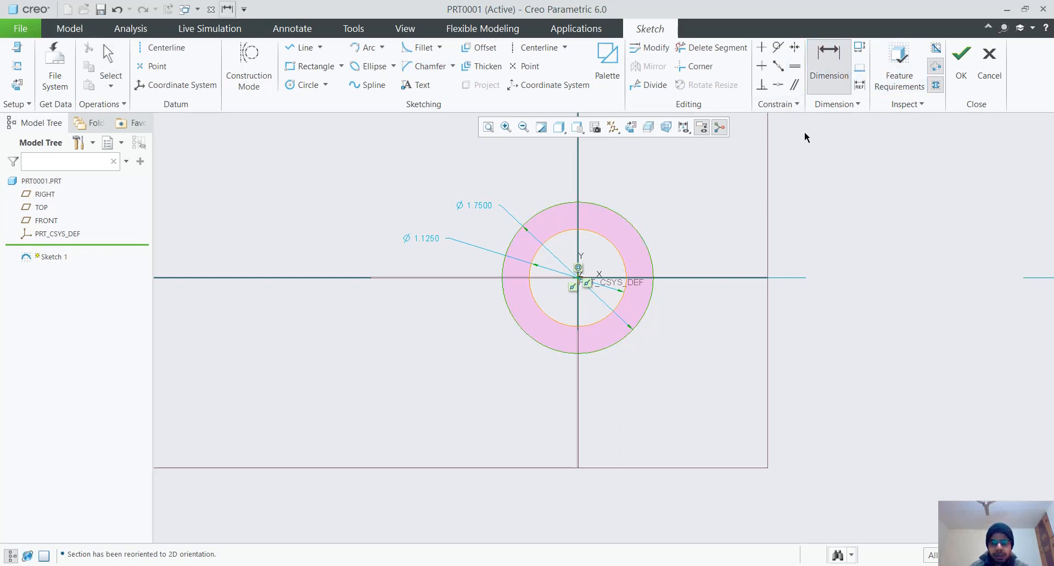
pyautogui.click(829, 77)
pyautogui.middleClick(559, 247)
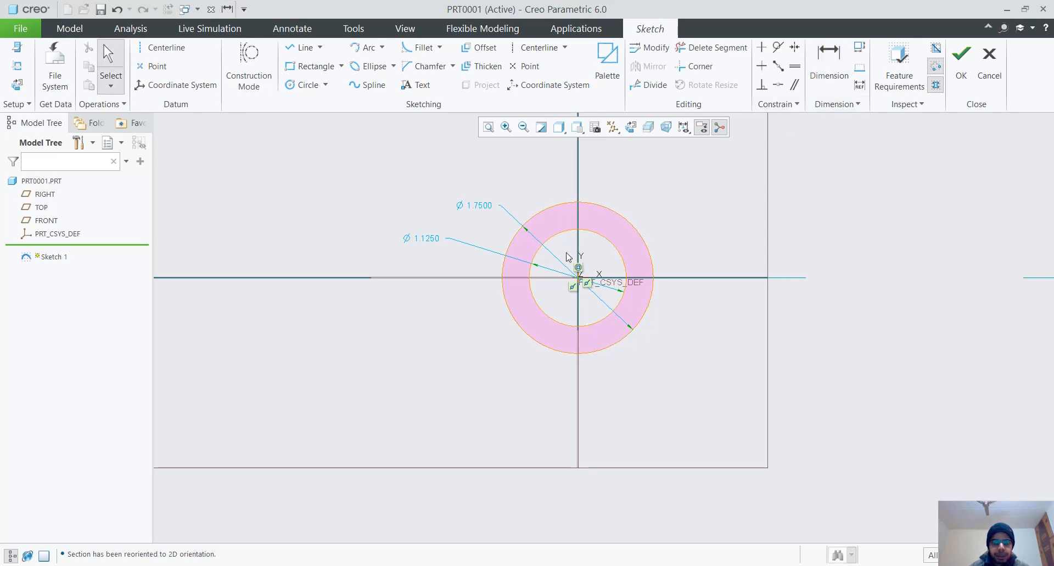
# Sketch two concentric circles, about 1.59 and 1.05 in diameter, centred on the horizontal reference to the left of the origin circles
pyautogui.scroll(2, 569, 257)
pyautogui.scroll(1, 545, 234)
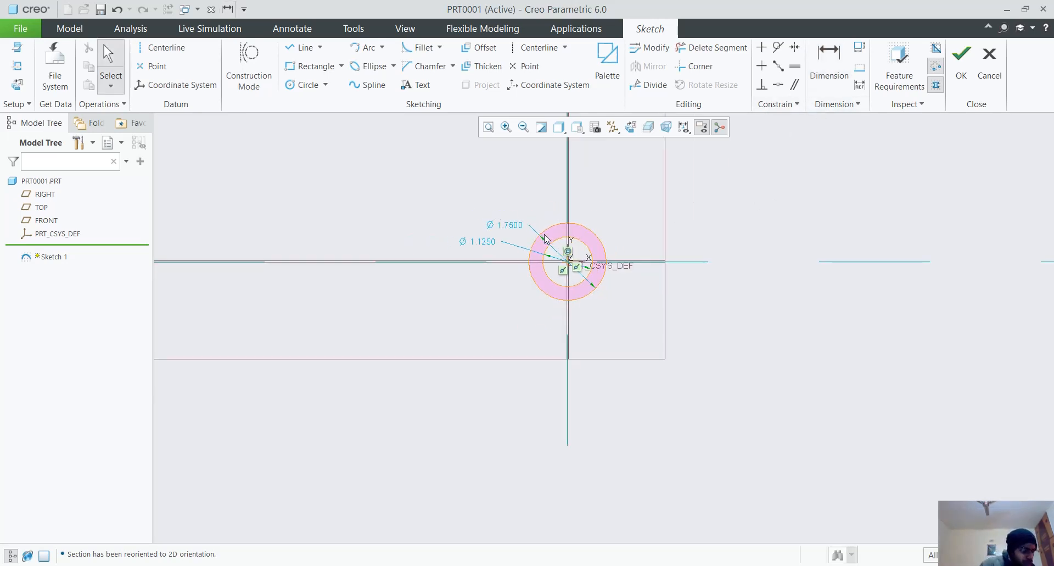
pyautogui.scroll(-2, 534, 188)
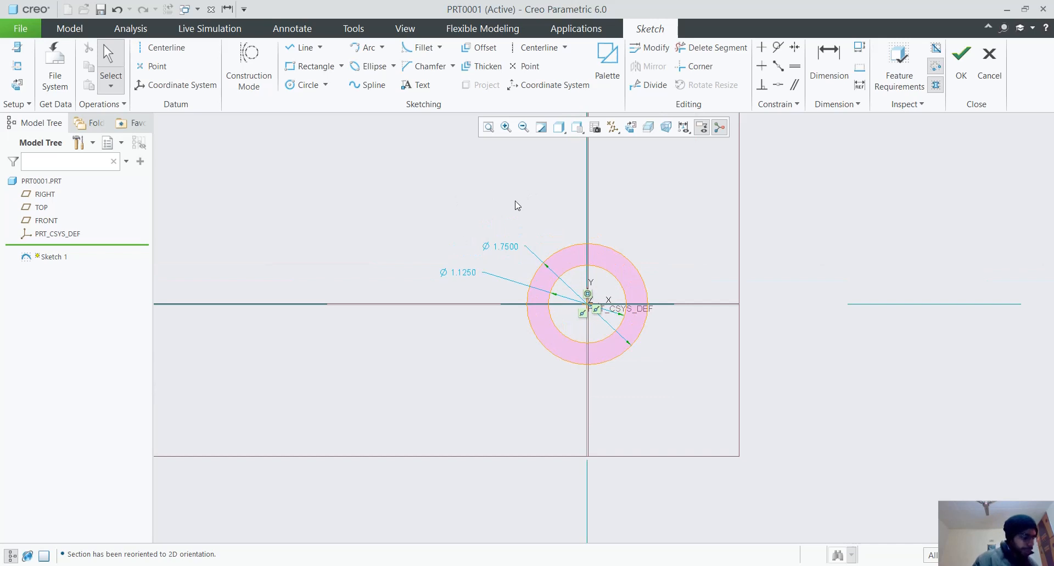
pyautogui.click(323, 85)
pyautogui.click(387, 304)
pyautogui.click(426, 349)
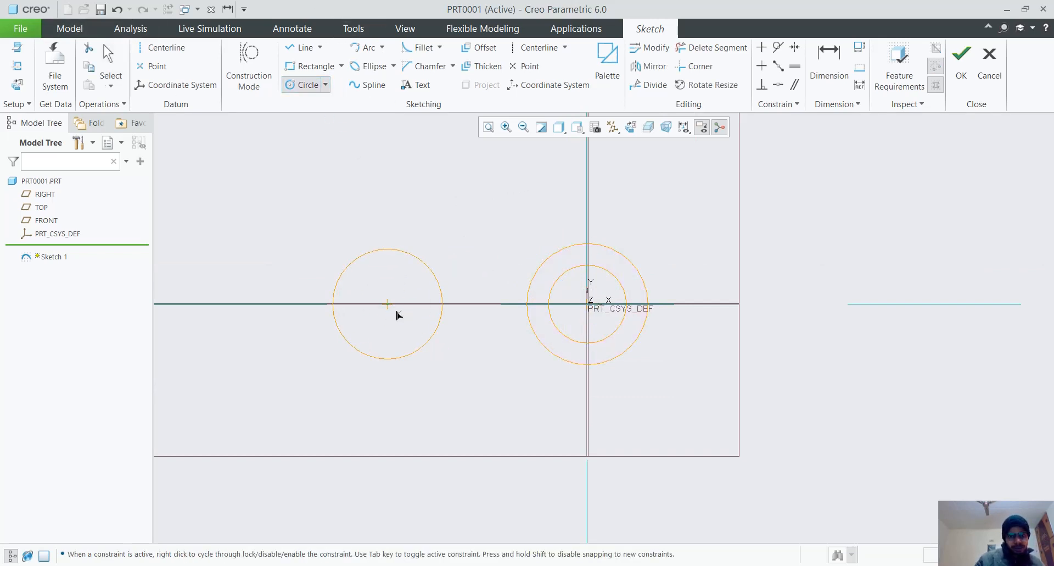
pyautogui.click(388, 305)
pyautogui.click(406, 335)
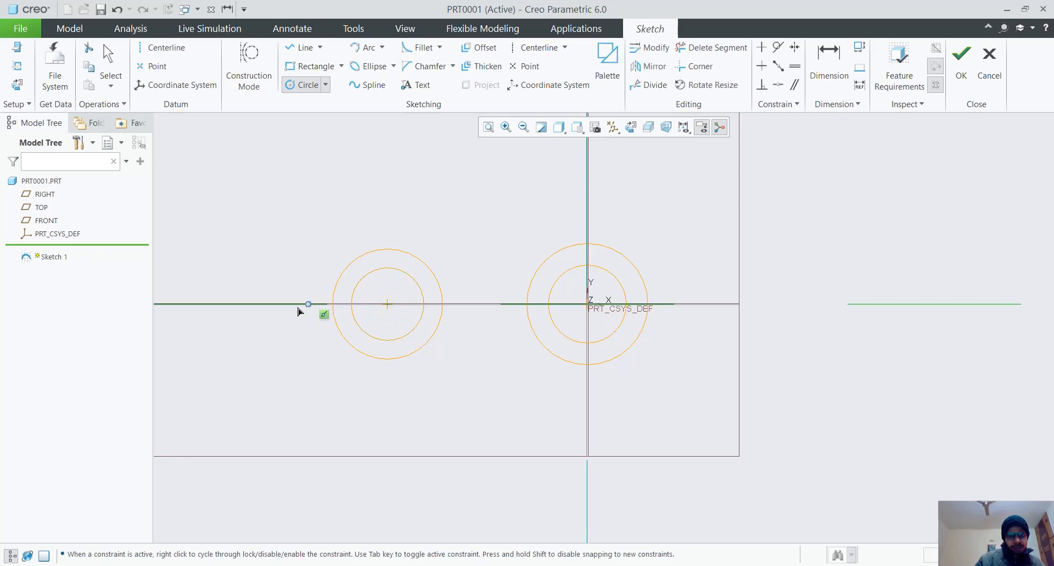
# Sketch another pair of concentric circles, about 1.59 and 1.14 in diameter, on the horizontal reference farther left
pyautogui.click(267, 304)
pyautogui.click(305, 344)
pyautogui.click(268, 304)
pyautogui.click(294, 339)
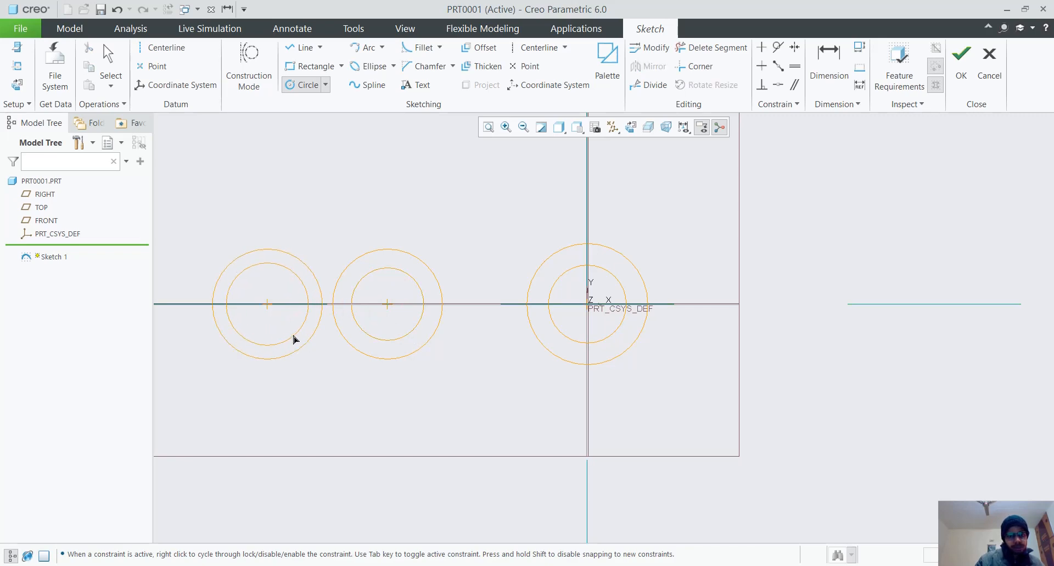
pyautogui.middleClick(410, 277)
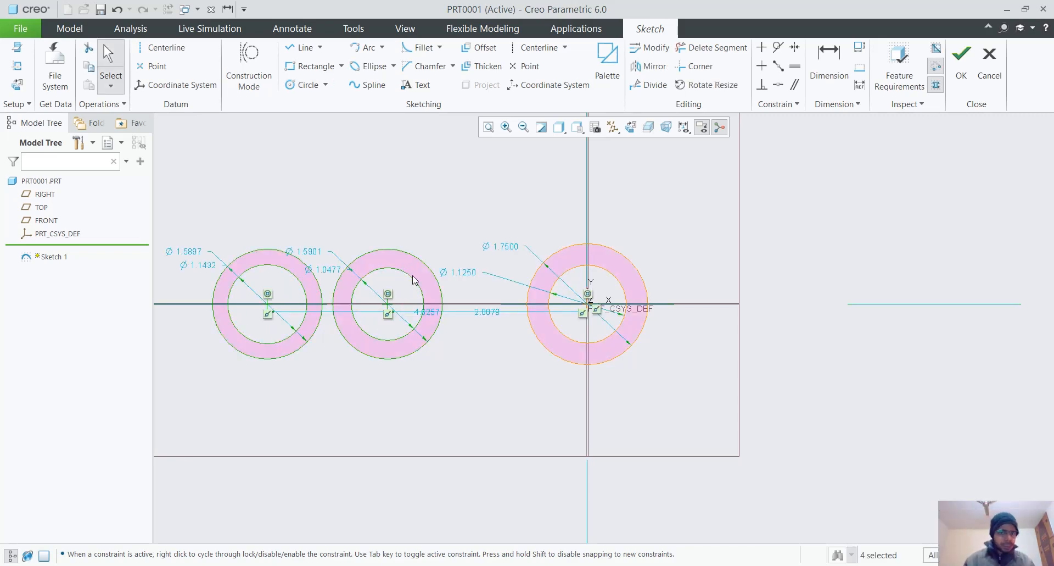
# Move the two horizontal centre-distance dimensions below the circles, with the longer one beneath the shorter one
pyautogui.click(453, 320)
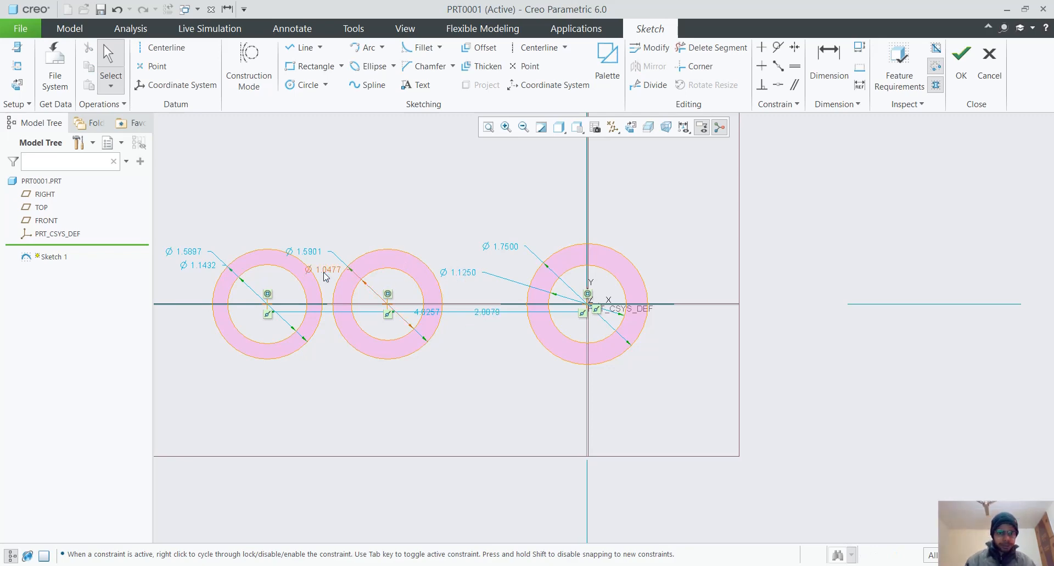
pyautogui.click(314, 253)
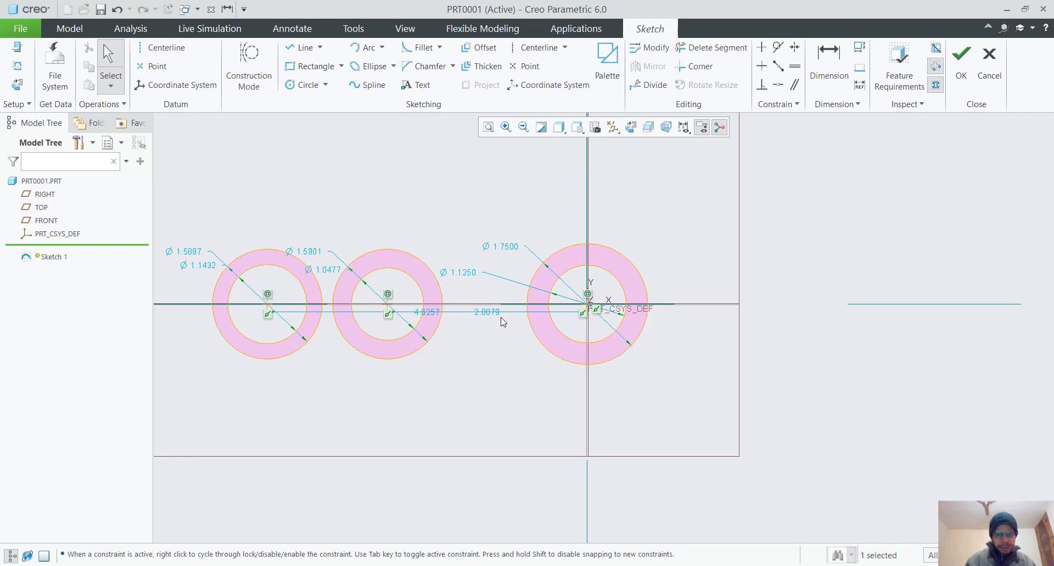
pyautogui.moveTo(488, 398); pyautogui.dragTo(487, 419)
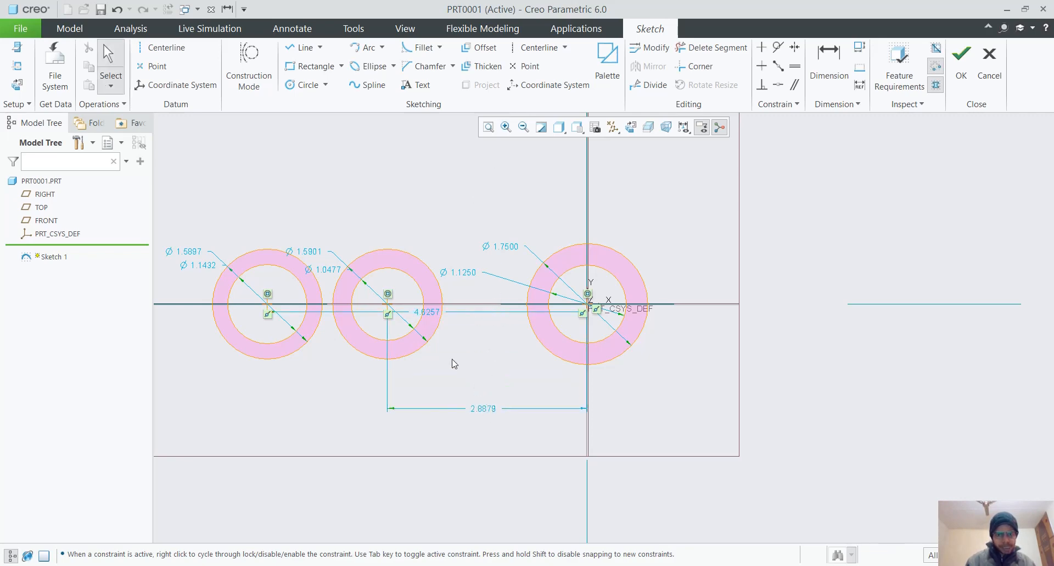
pyautogui.moveTo(435, 317); pyautogui.dragTo(436, 503)
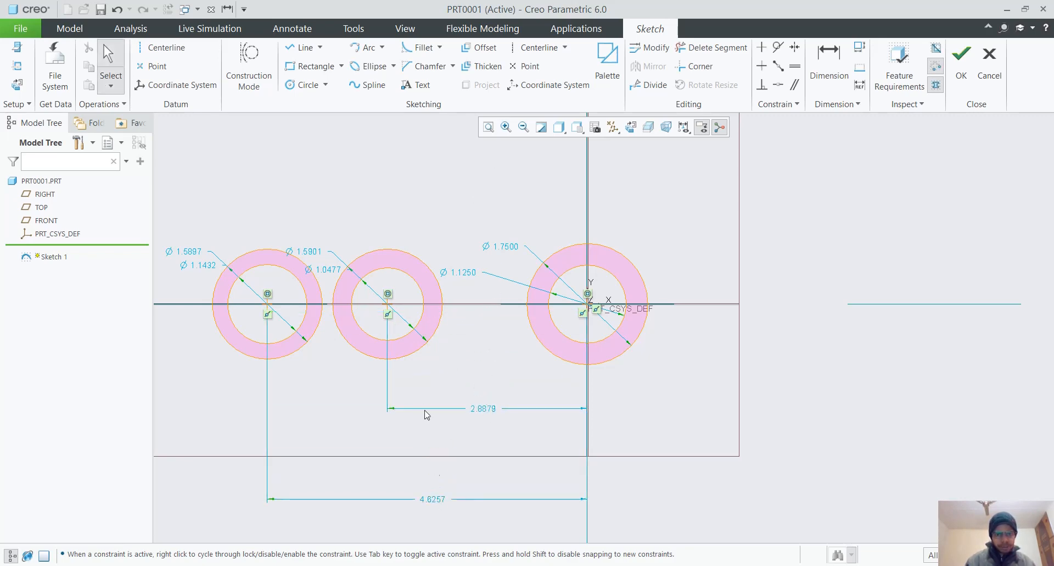
# Move the diameter dimension of the middle pair's outer circle to its lower right and set it to .437*2
pyautogui.moveTo(313, 252); pyautogui.dragTo(497, 365)
pyautogui.doubleClick(497, 364)
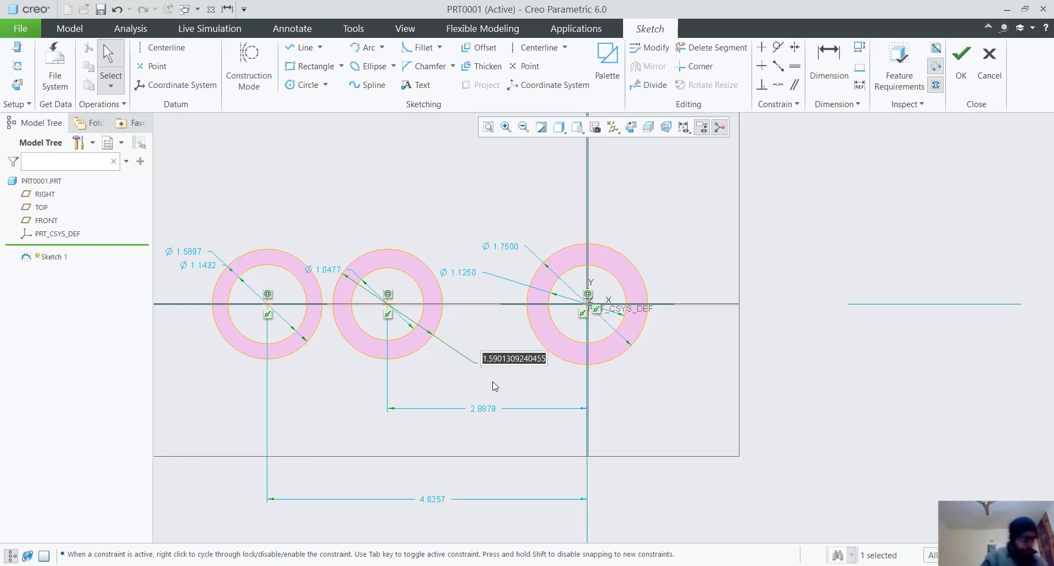
pyautogui.press('BackSpace')
pyautogui.press('BackSpace')
pyautogui.press('BackSpace')
pyautogui.press('BackSpace')
pyautogui.press('BackSpace')
pyautogui.press('BackSpace')
pyautogui.write('.437*')
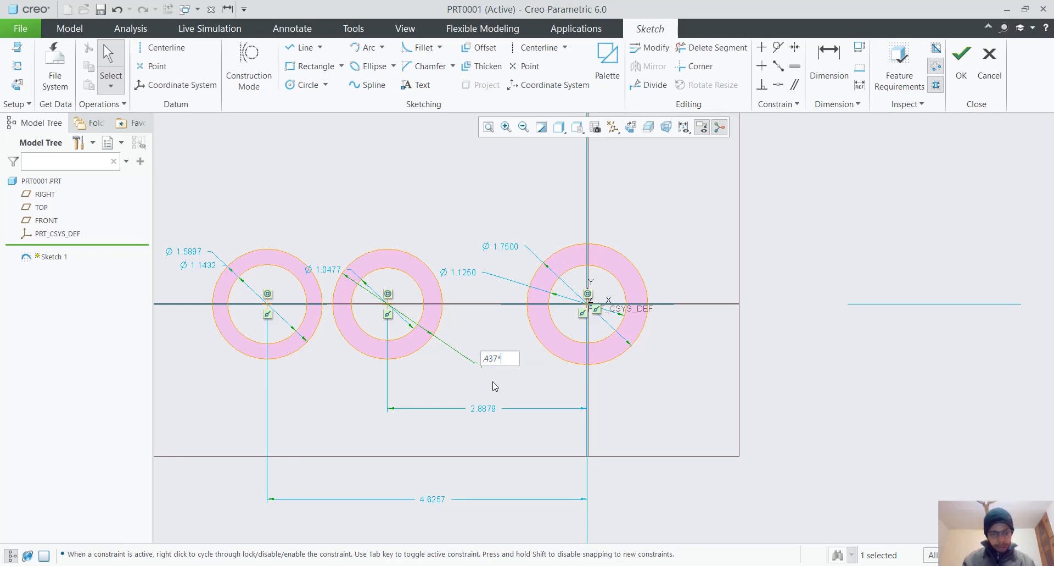
pyautogui.write('2')
pyautogui.press('Return')
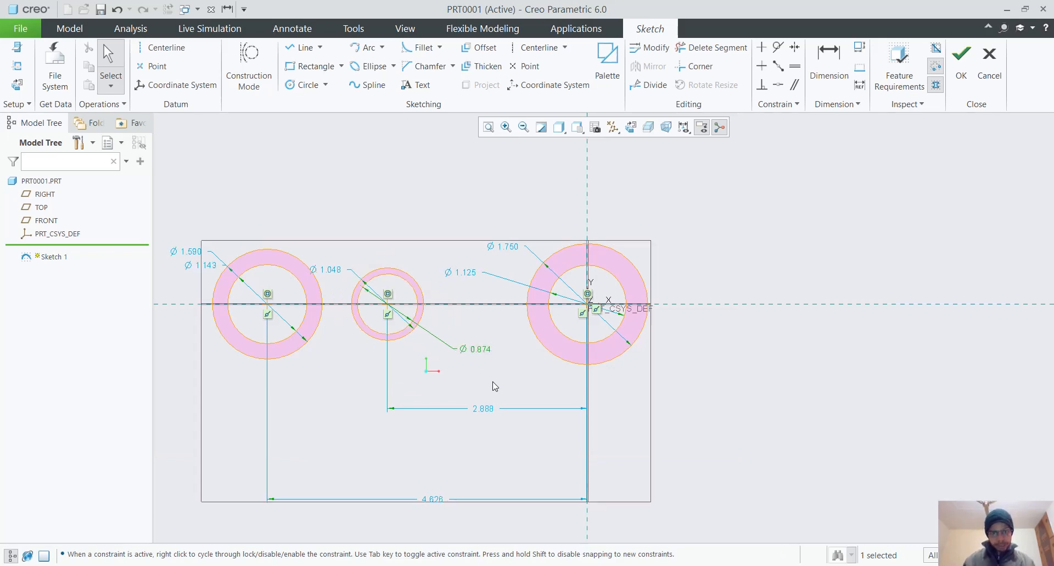
# Set the diameter of the middle pair's other circle, the larger one, to .75*2
pyautogui.scroll(4, 391, 294)
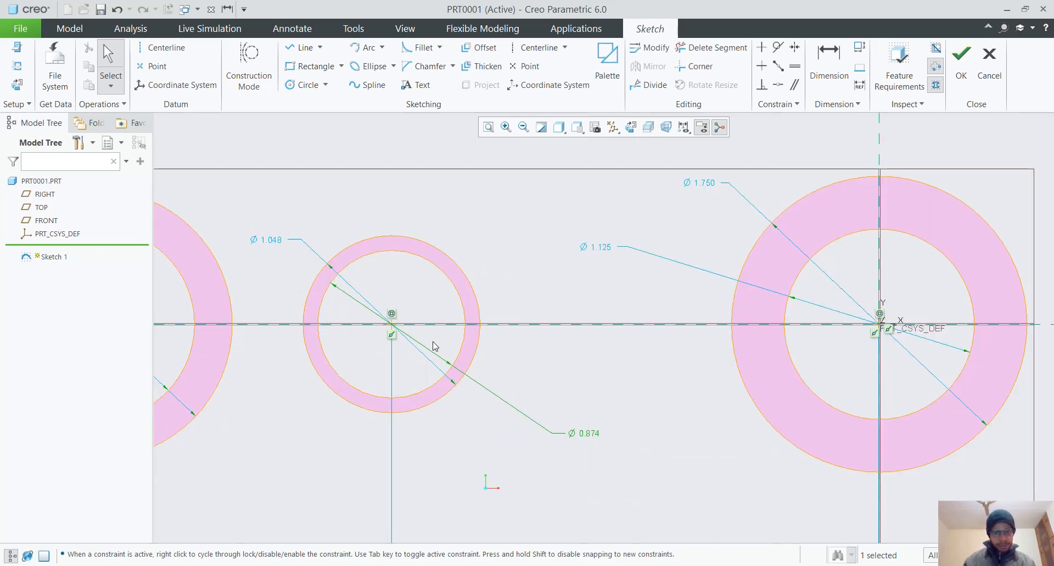
pyautogui.scroll(-2, 369, 376)
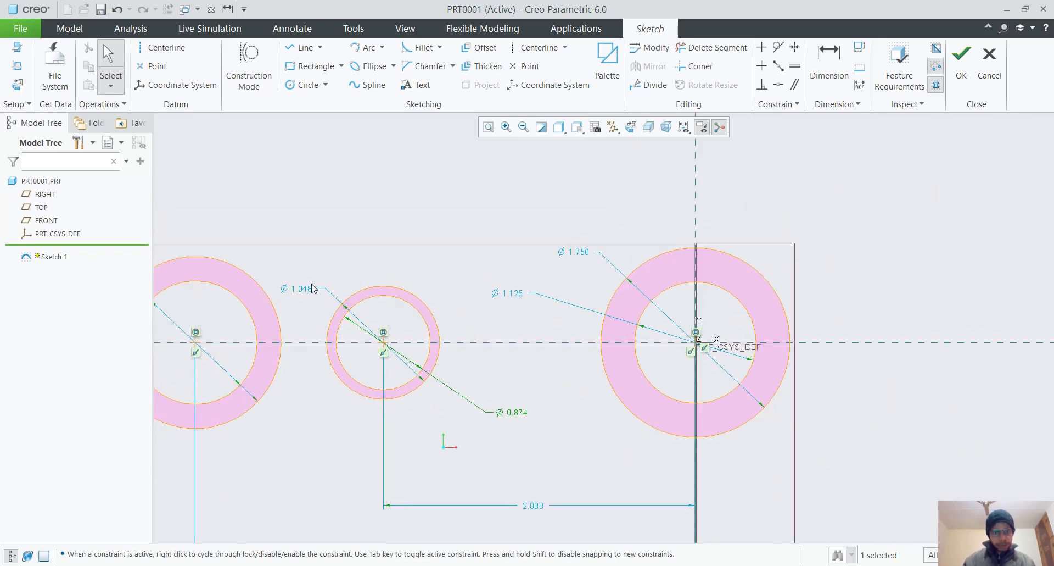
pyautogui.doubleClick(312, 290)
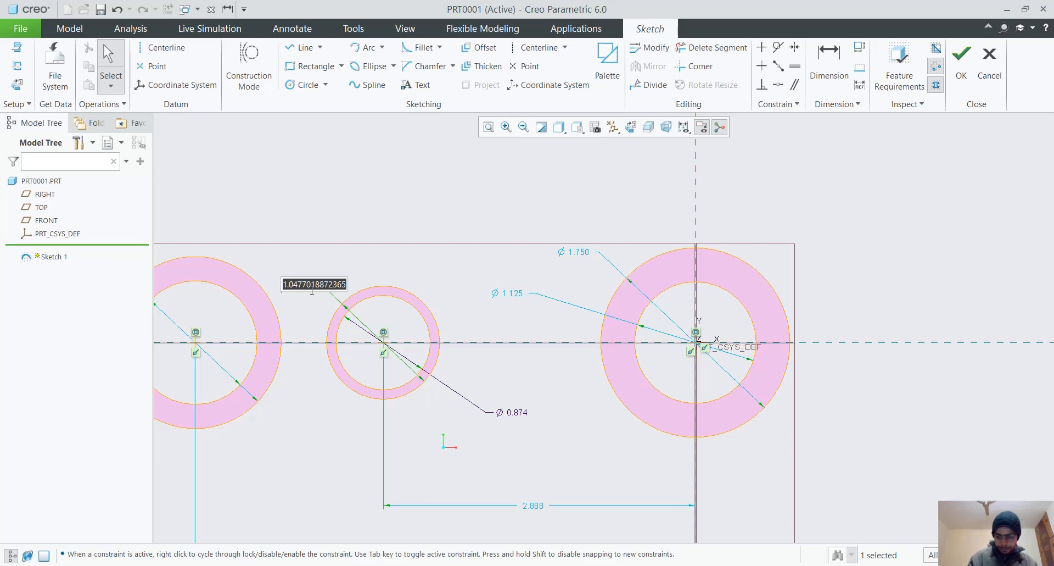
pyautogui.press('BackSpace')
pyautogui.write('.75')
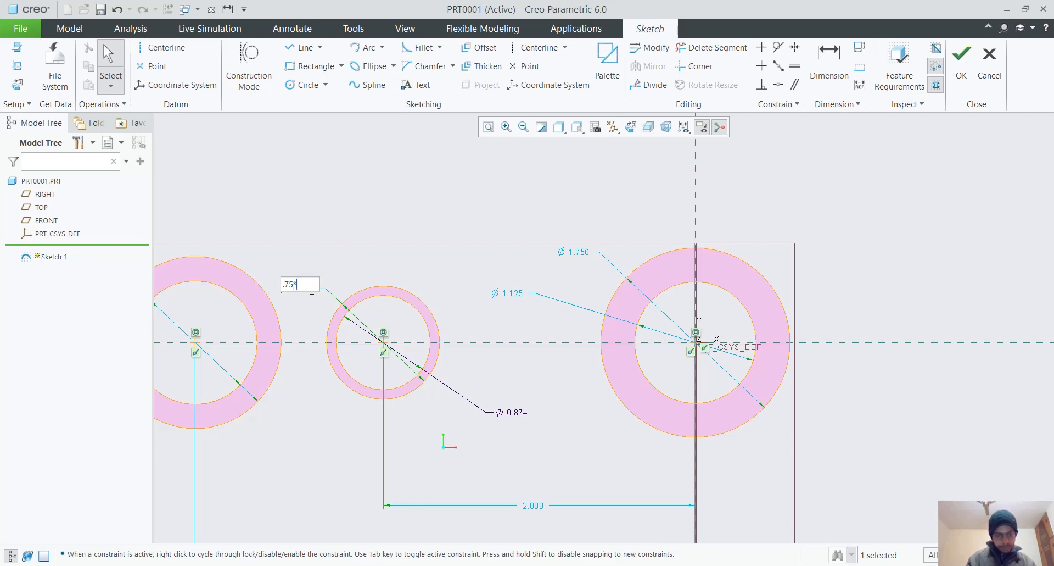
pyautogui.write('*2')
pyautogui.press('Return')
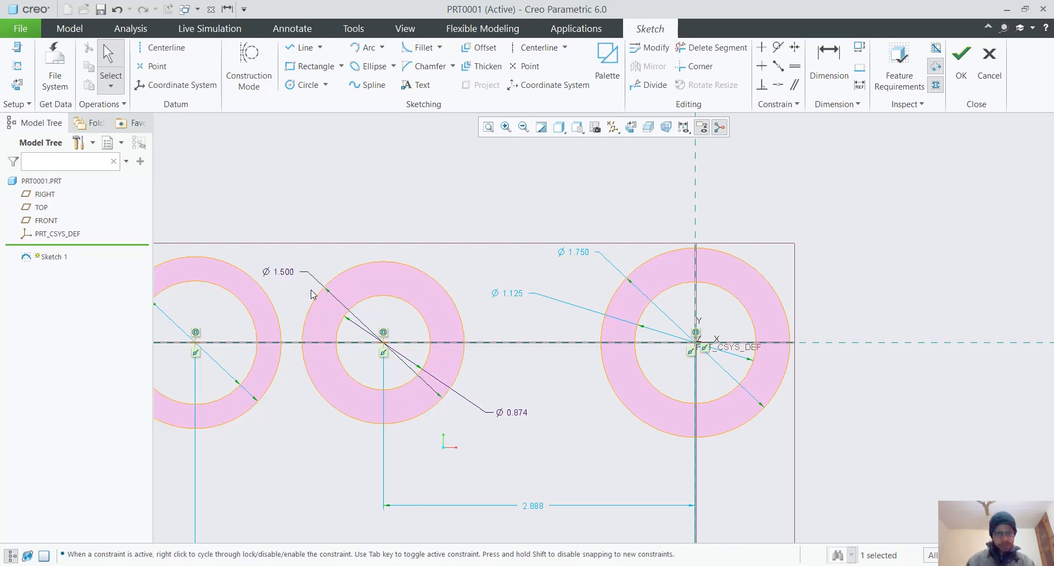
# Apply an Equal constraint between the outer circles of the middle and far-left pairs
pyautogui.scroll(-2, 432, 465)
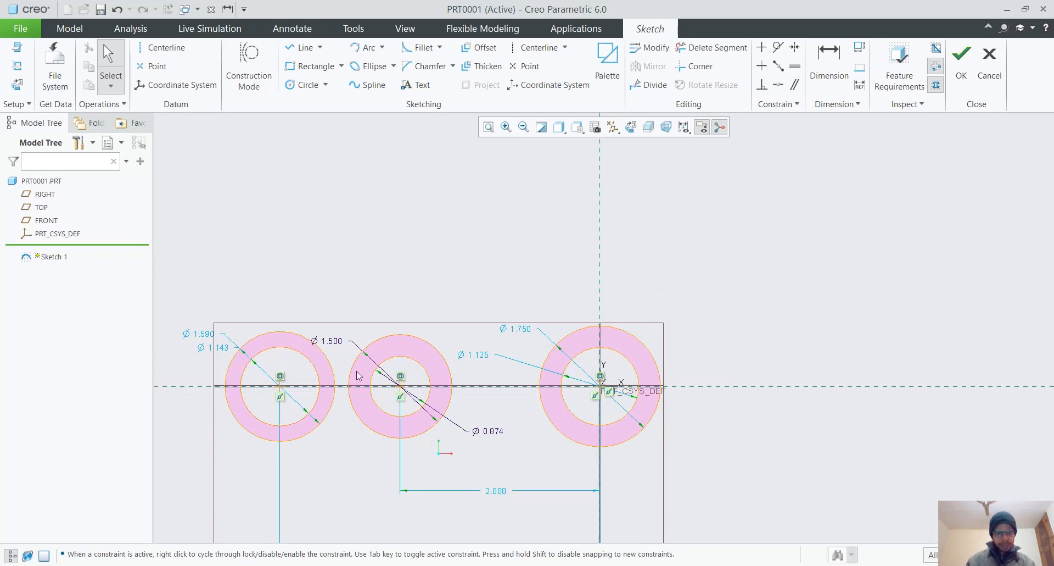
pyautogui.click(396, 335)
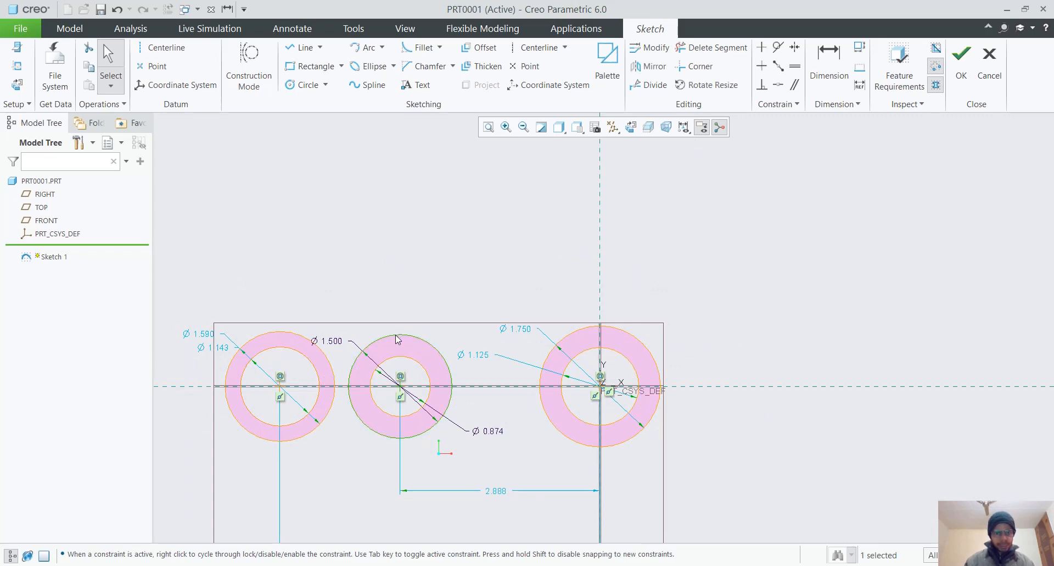
pyautogui.keyDown('ctrl'); pyautogui.click(307, 340); pyautogui.keyUp('ctrl')
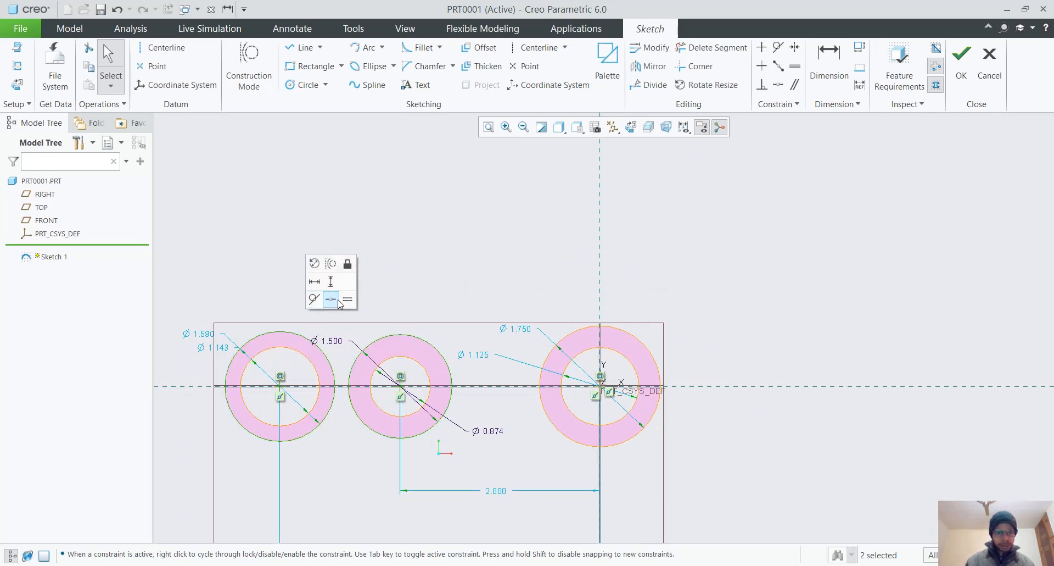
pyautogui.click(316, 299)
# Apply an Equal constraint between the inner circles of the middle and far-left pairs
pyautogui.click(378, 401)
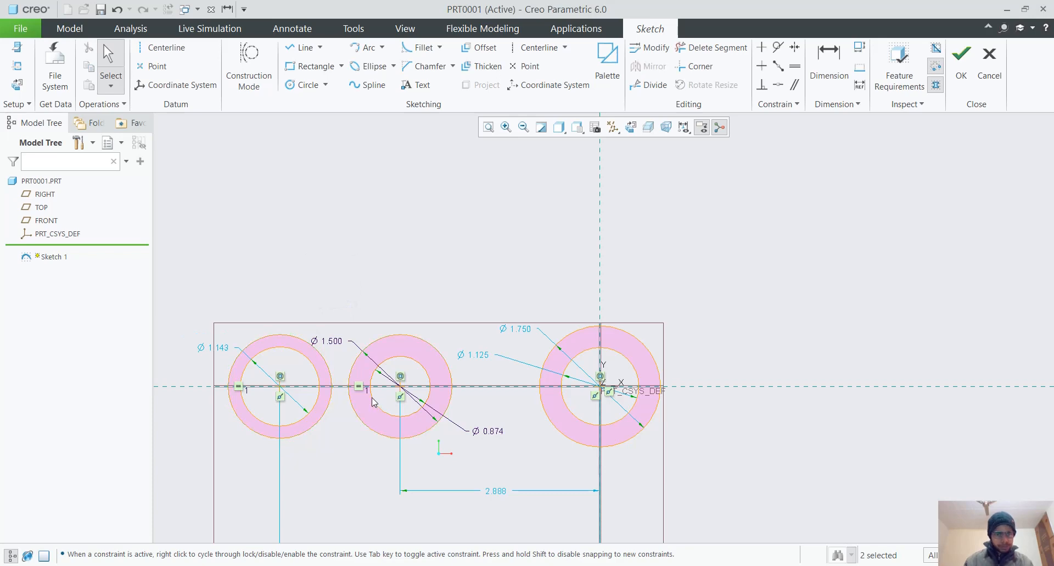
pyautogui.click(316, 406)
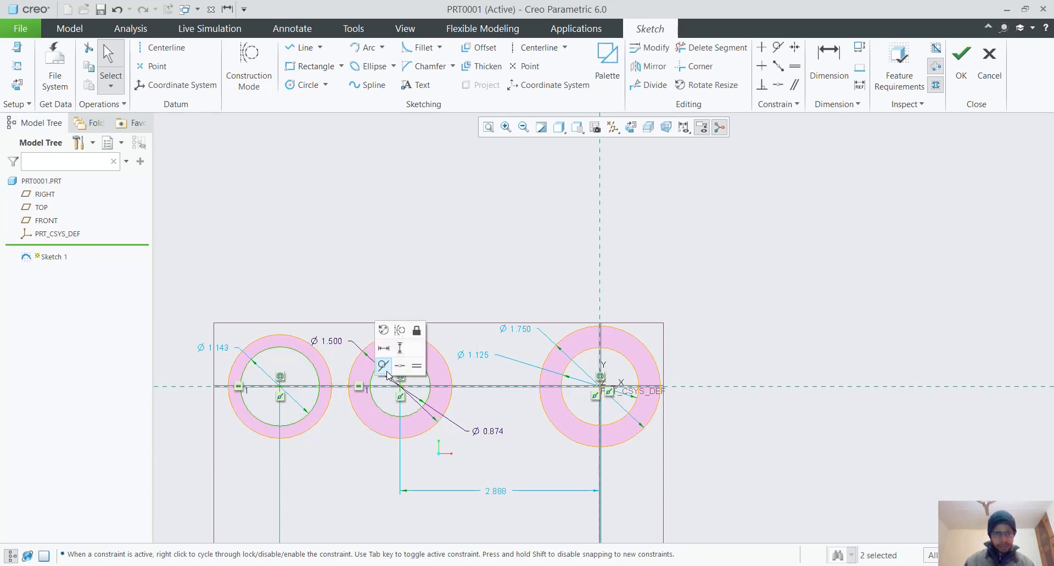
pyautogui.click(420, 370)
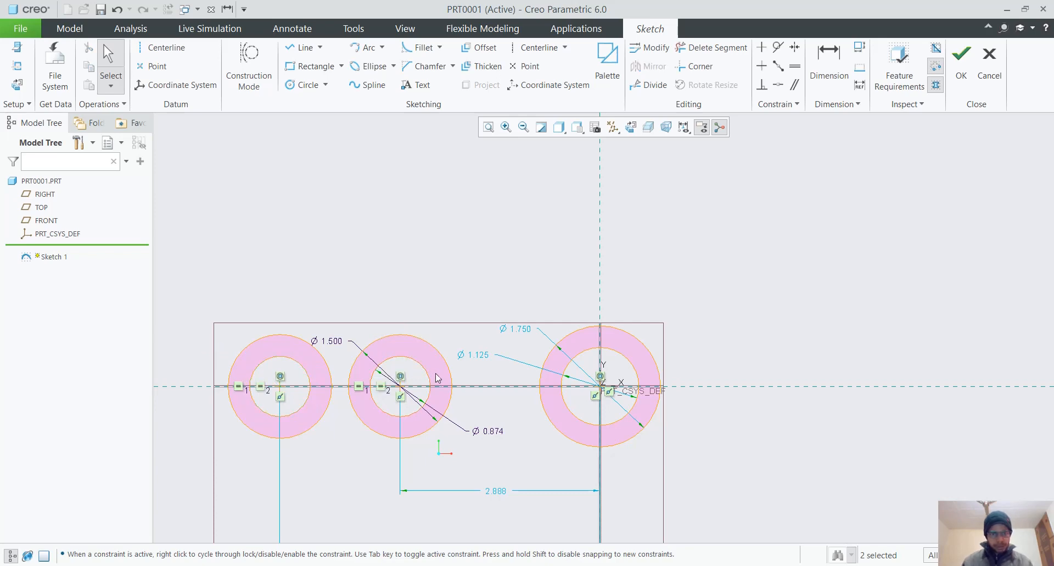
pyautogui.scroll(-2, 450, 411)
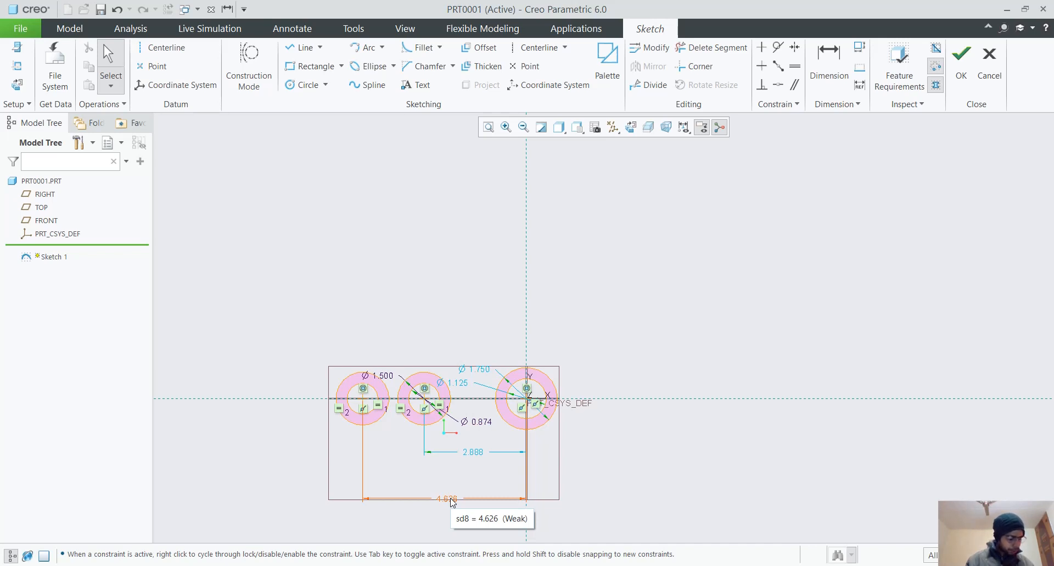
# Set the horizontal distance from the far-left circle pair's centre to the vertical reference to 5.804-2.312
pyautogui.doubleClick(453, 499)
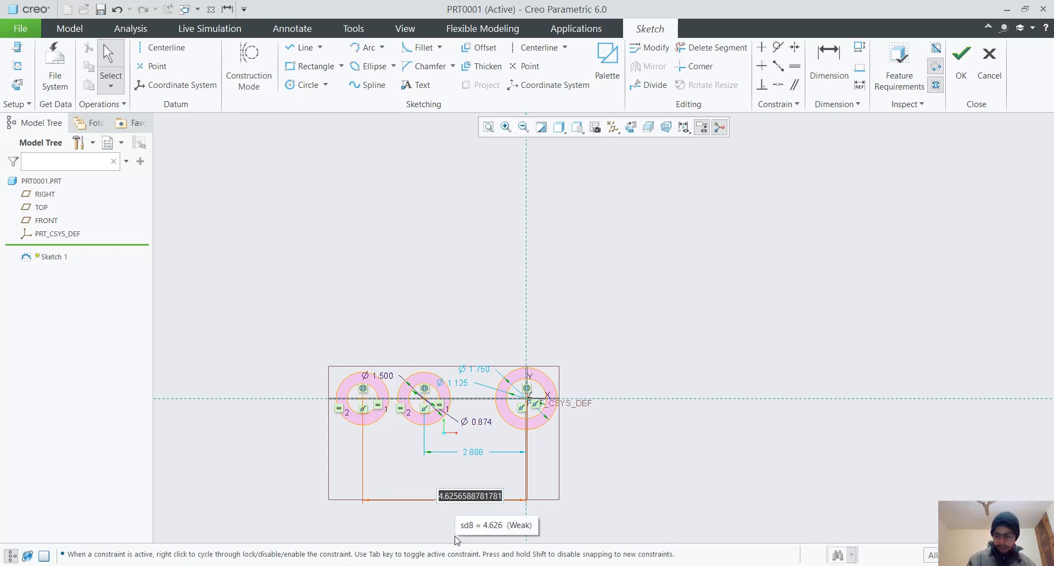
pyautogui.write('5.804-')
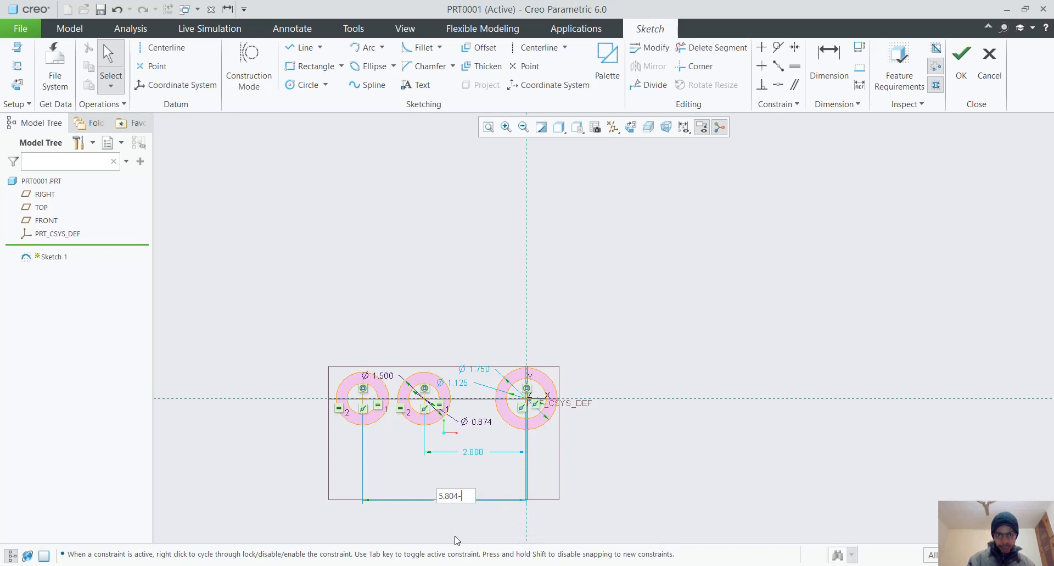
pyautogui.write('2.312')
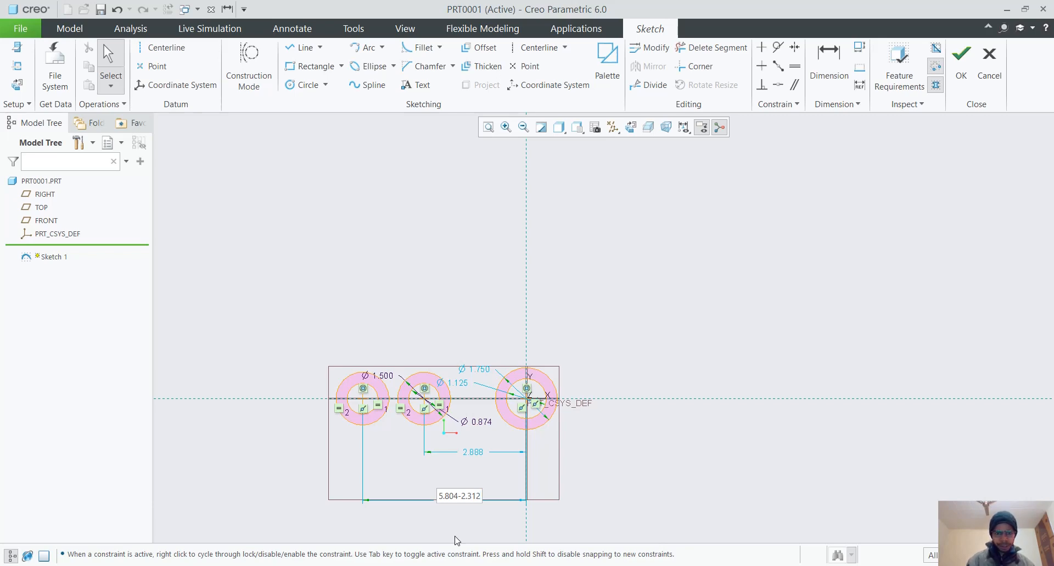
pyautogui.press('Return')
pyautogui.scroll(3, 446, 391)
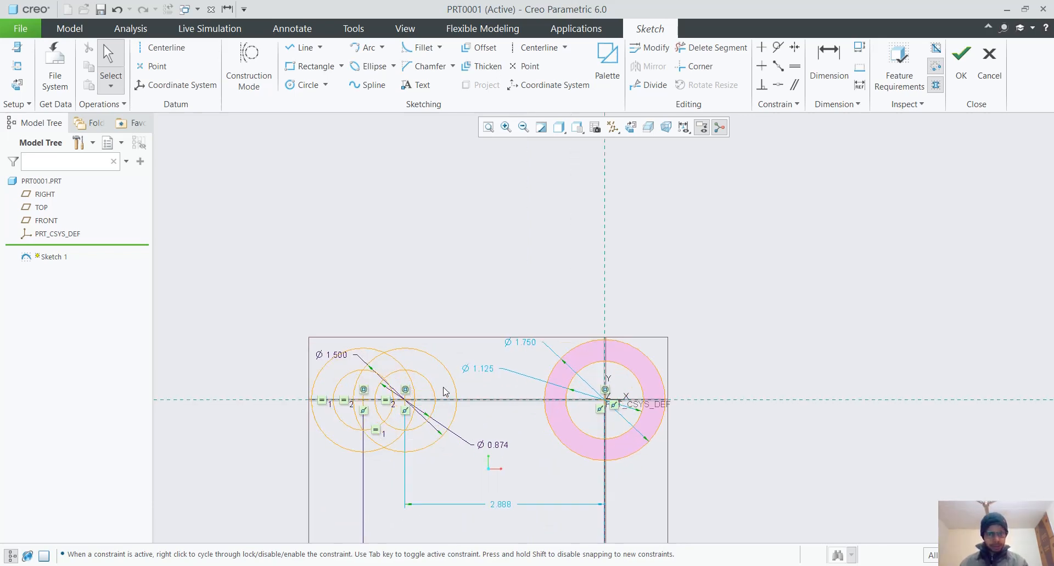
pyautogui.scroll(2, 439, 399)
pyautogui.scroll(-2, 432, 413)
pyautogui.scroll(2, 420, 422)
pyautogui.scroll(-2, 405, 431)
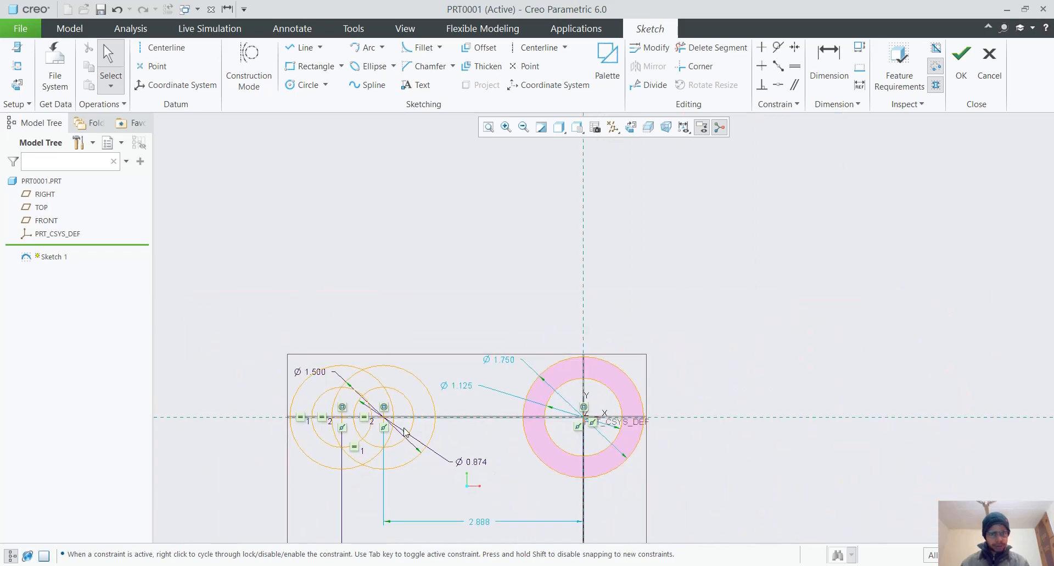
pyautogui.scroll(-3, 414, 486)
pyautogui.scroll(3, 433, 524)
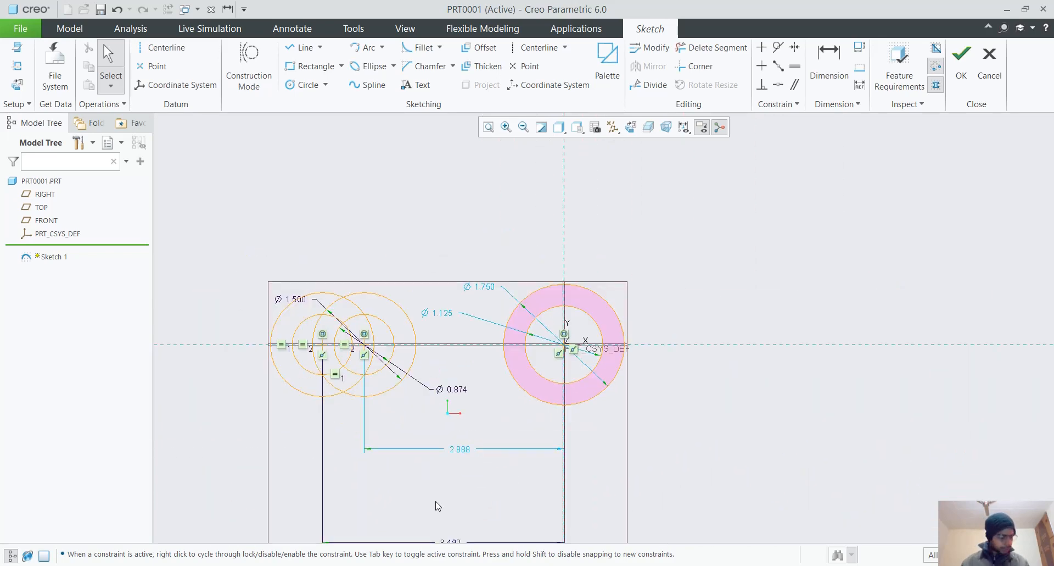
pyautogui.scroll(-2, 437, 505)
pyautogui.scroll(-1, 434, 495)
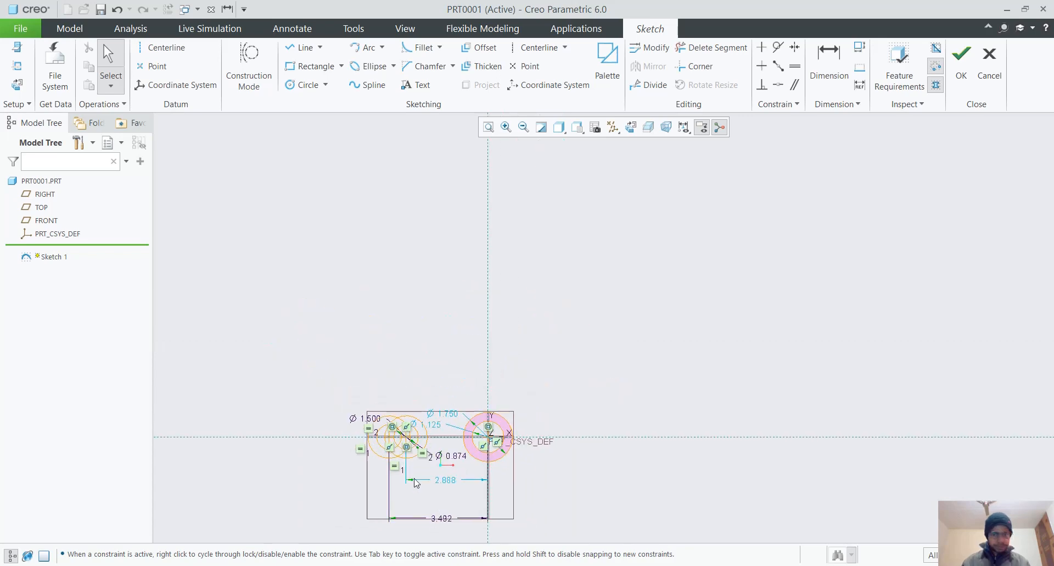
pyautogui.scroll(5, 409, 424)
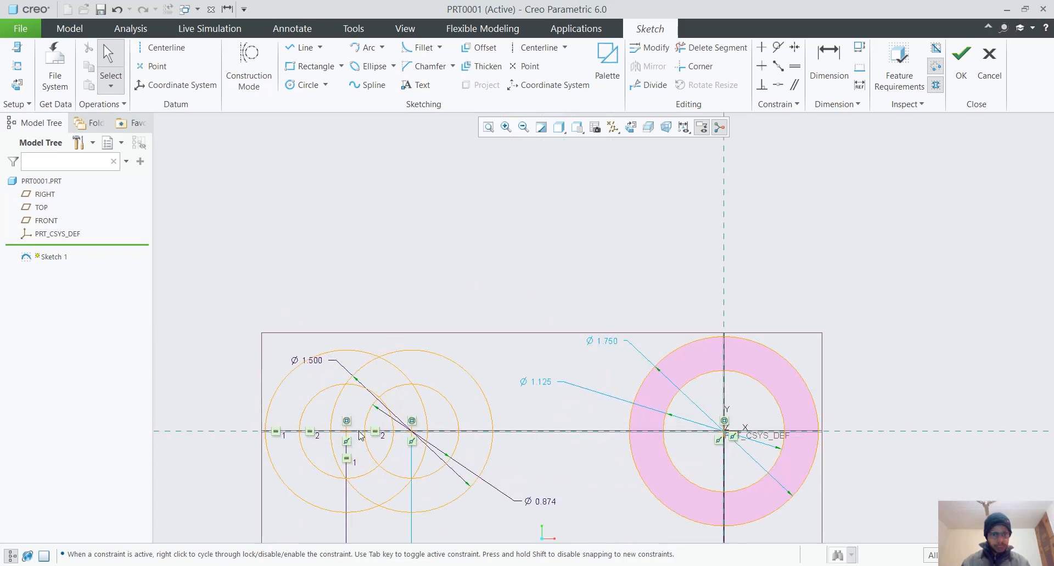
pyautogui.scroll(2, 320, 430)
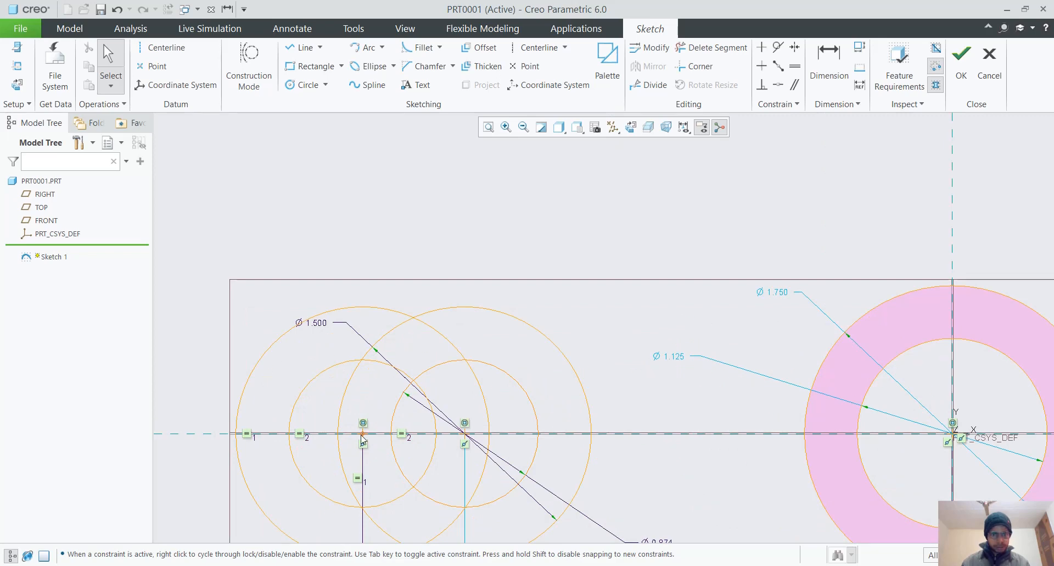
pyautogui.click(829, 64)
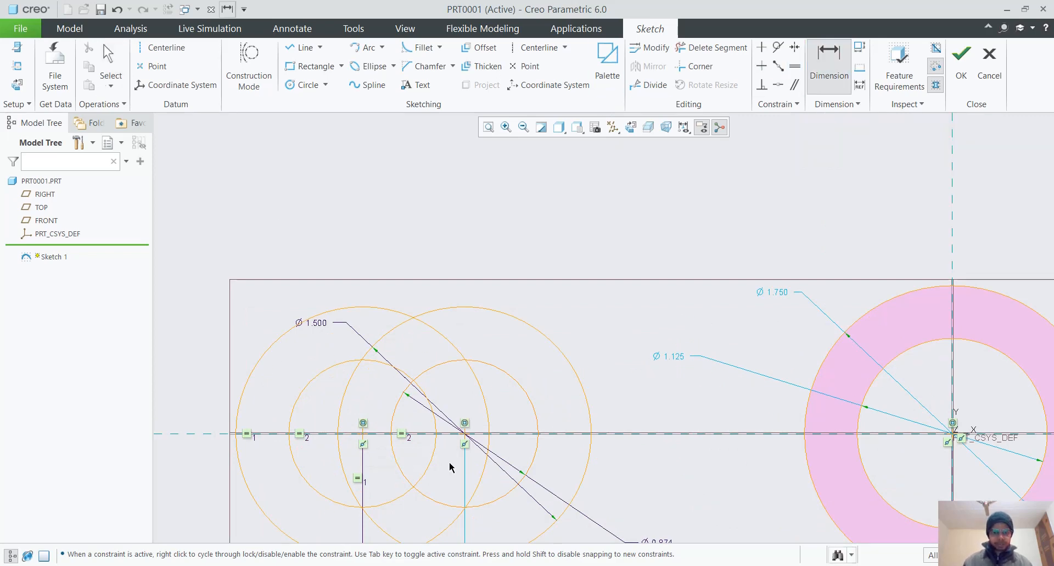
pyautogui.click(363, 435)
pyautogui.click(466, 436)
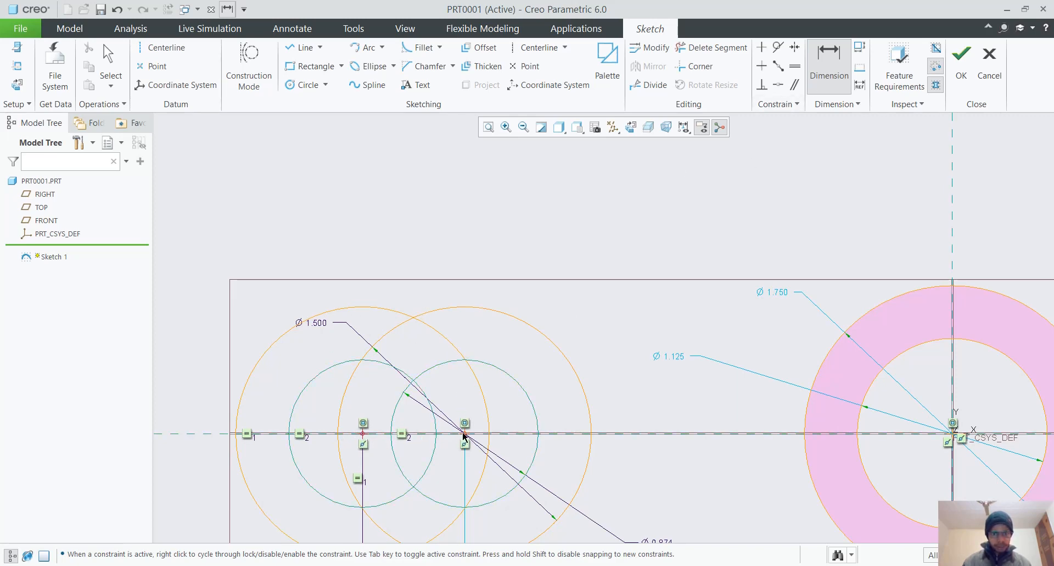
pyautogui.scroll(-5, 431, 494)
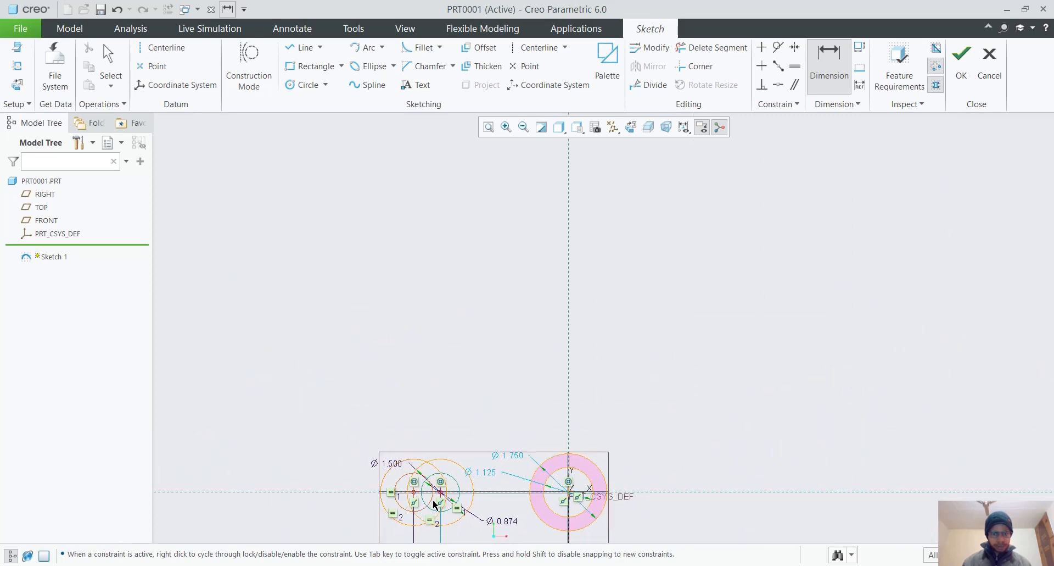
pyautogui.keyDown('shift'); pyautogui.moveTo(441, 481); pyautogui.dragTo(460, 300, button='middle'); pyautogui.keyUp('shift')
pyautogui.scroll(4, 459, 301)
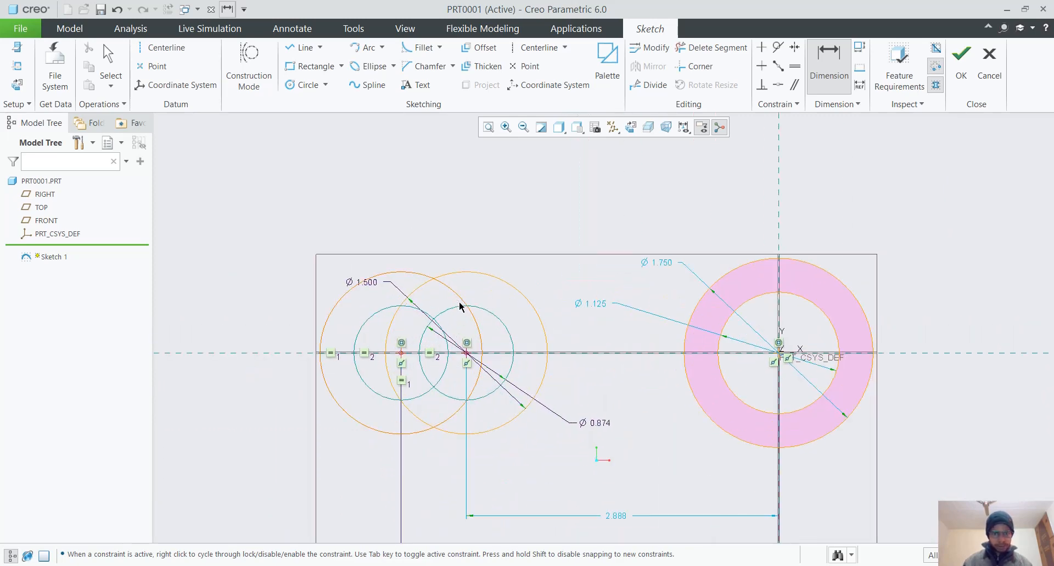
pyautogui.scroll(2, 447, 330)
pyautogui.scroll(-3, 448, 338)
pyautogui.scroll(-1, 446, 384)
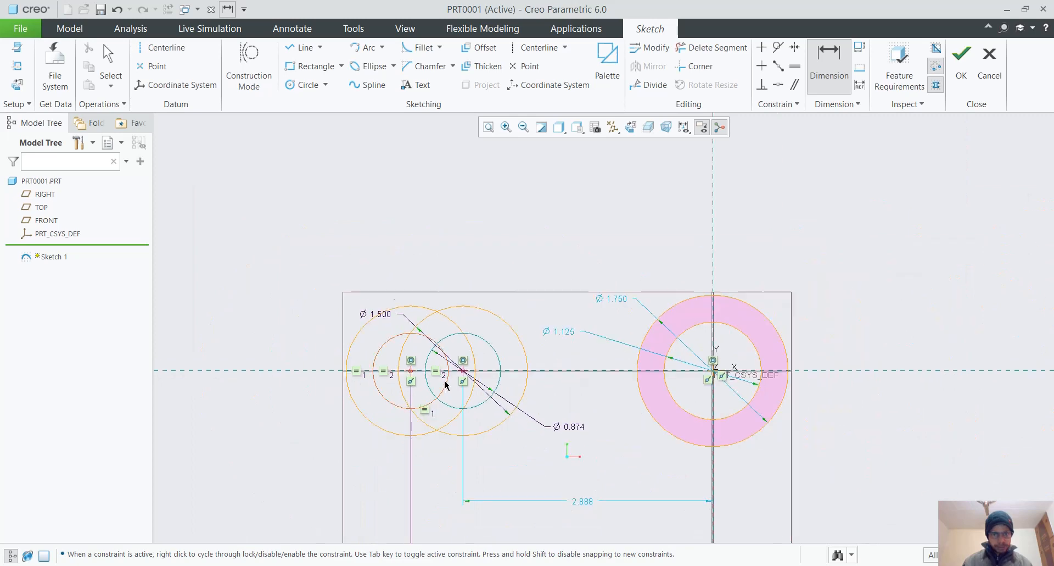
pyautogui.scroll(1, 445, 383)
pyautogui.scroll(-3, 445, 379)
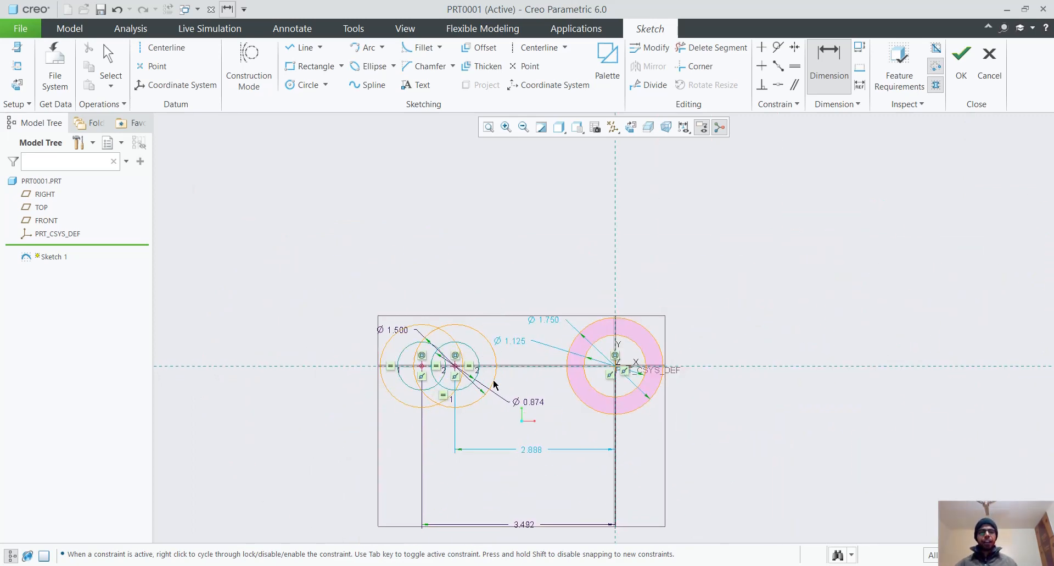
pyautogui.scroll(2, 472, 365)
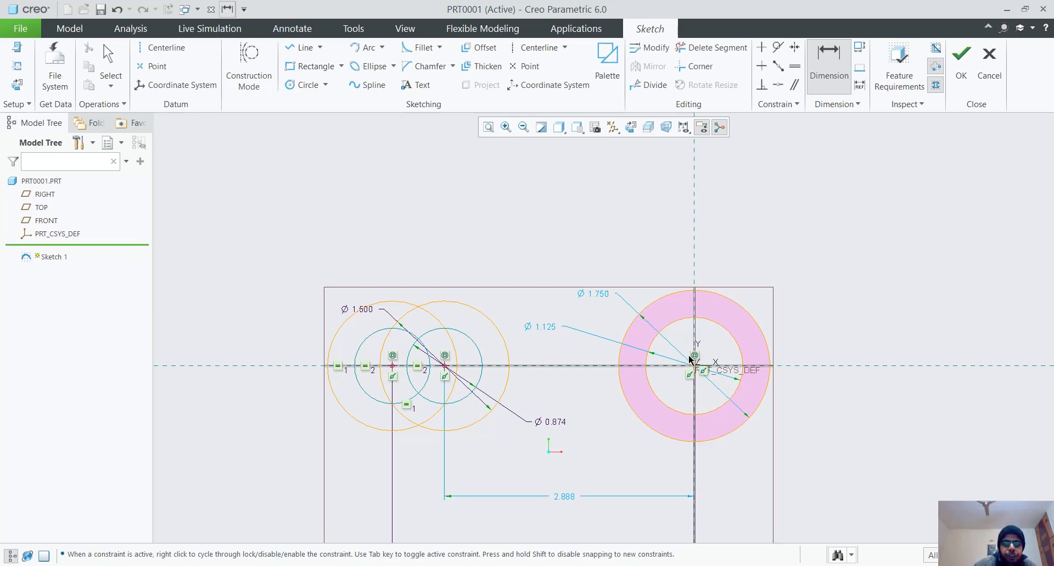
pyautogui.scroll(-3, 693, 363)
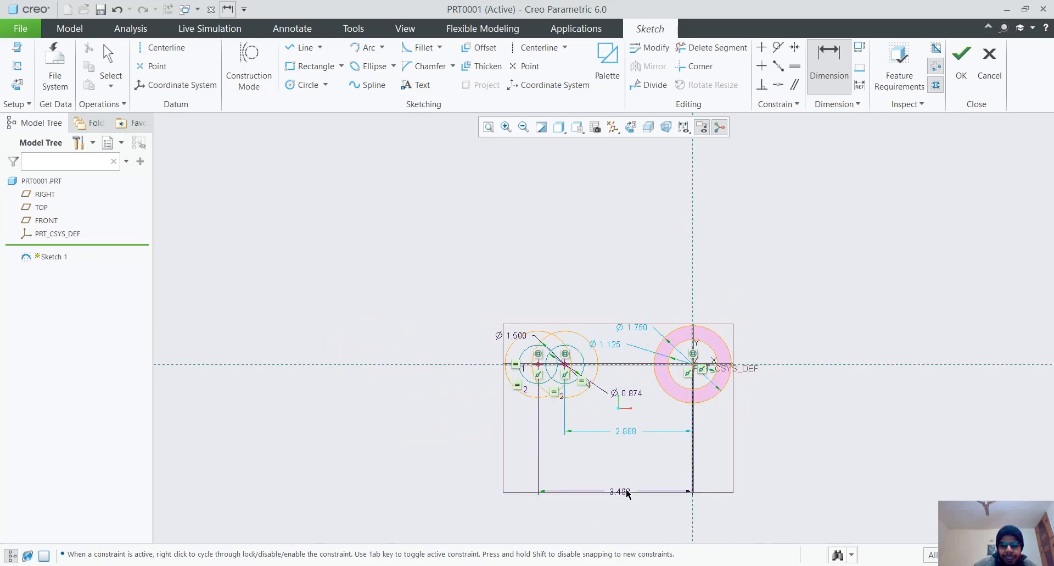
pyautogui.scroll(4, 626, 488)
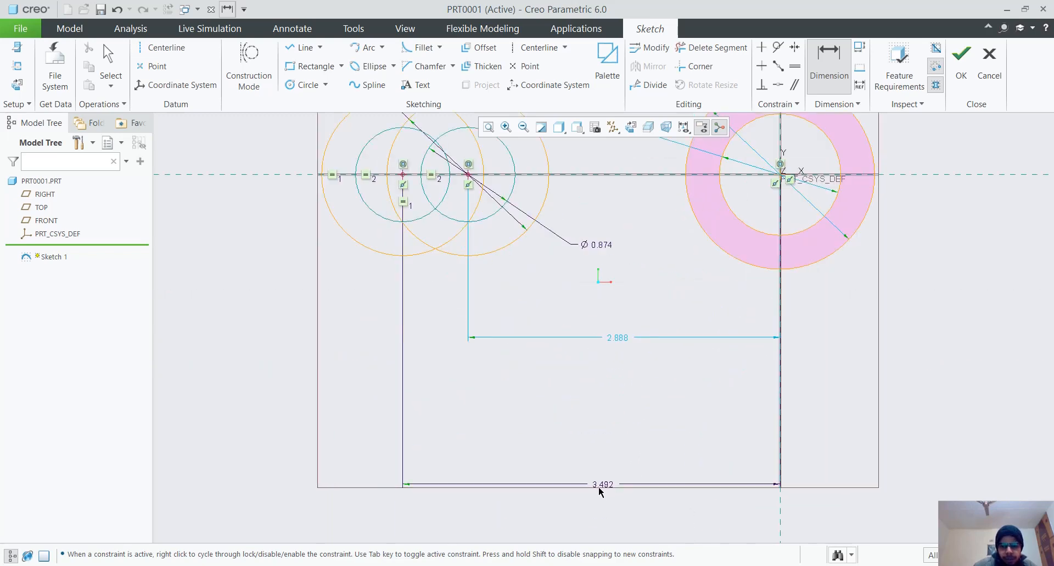
pyautogui.scroll(-2, 610, 459)
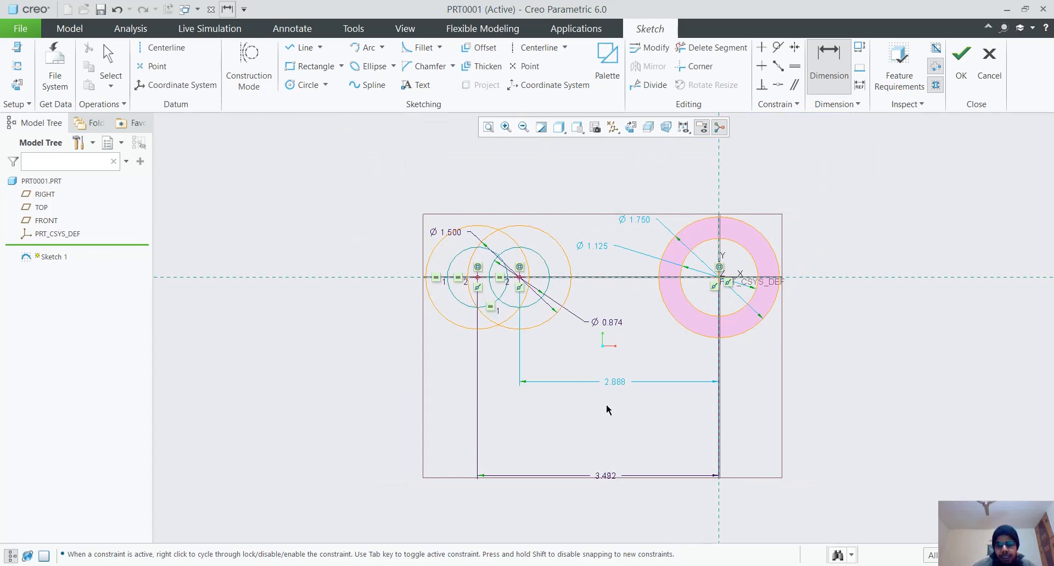
pyautogui.middleClick(619, 378)
# Set the horizontal distance from the middle circle pair's centre to the vertical reference to 2.492
pyautogui.doubleClick(619, 379)
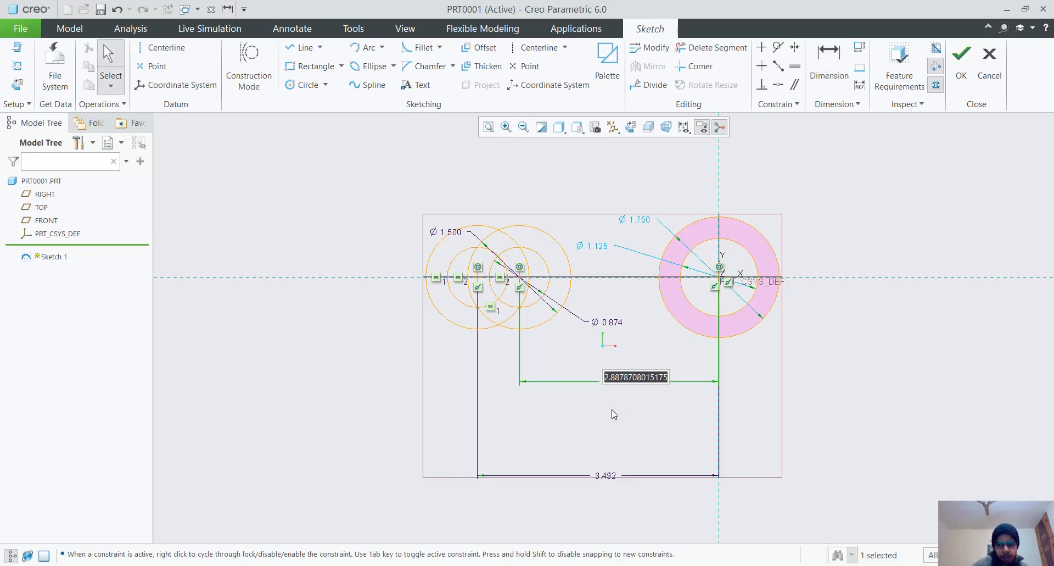
pyautogui.write('2.492')
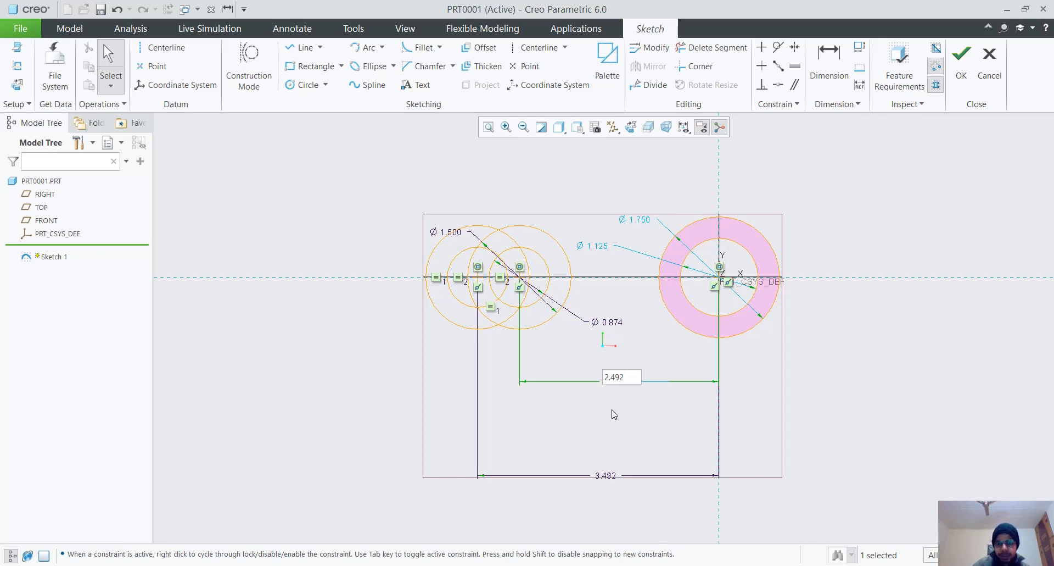
pyautogui.press('Return')
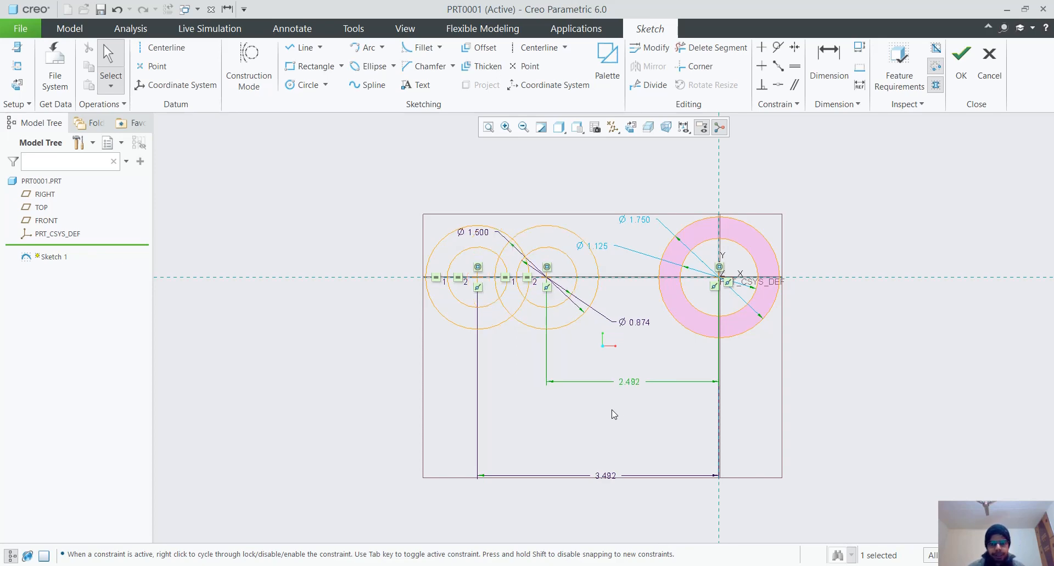
pyautogui.click(572, 303)
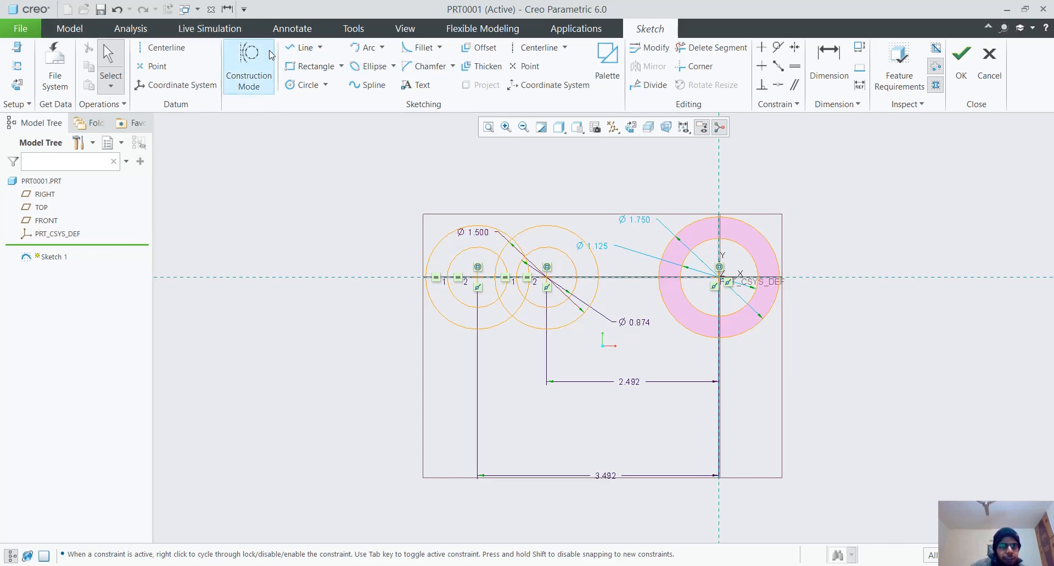
# Sketch a nearly horizontal line about 1.1 long joining the tops of the far-left and middle pairs' outer circles
pyautogui.click(301, 48)
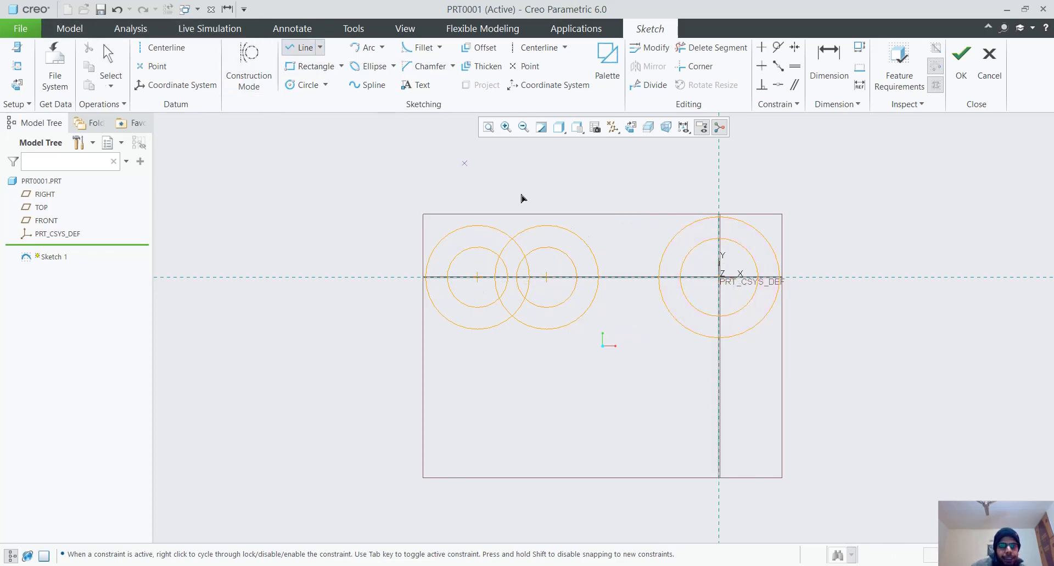
pyautogui.click(476, 226)
pyautogui.click(552, 226)
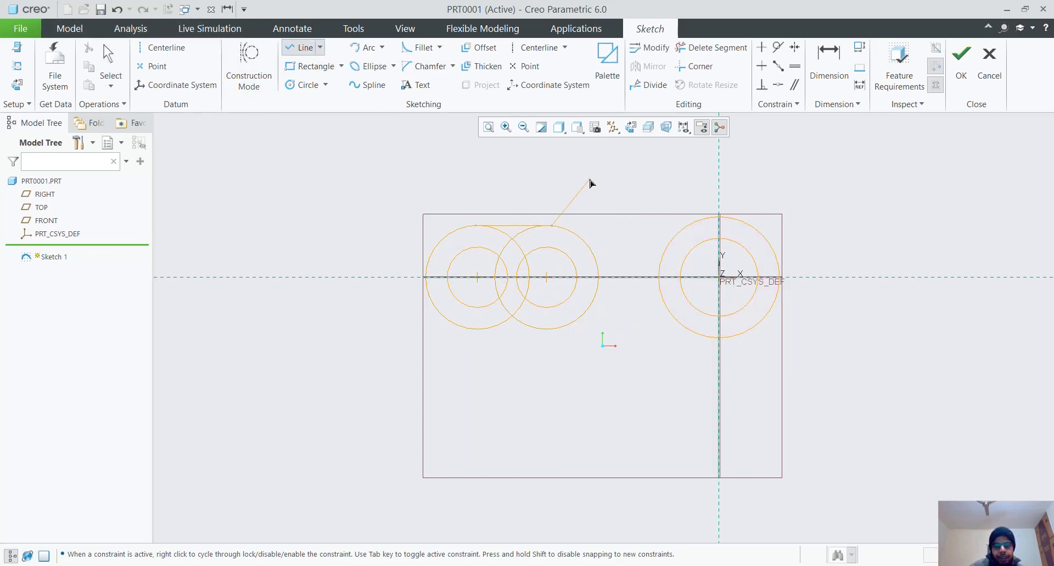
pyautogui.middleClick(590, 183)
pyautogui.middleClick(589, 153)
# Apply a Tangent constraint between the new top line and the far-left pair's outer circle
pyautogui.scroll(5, 532, 214)
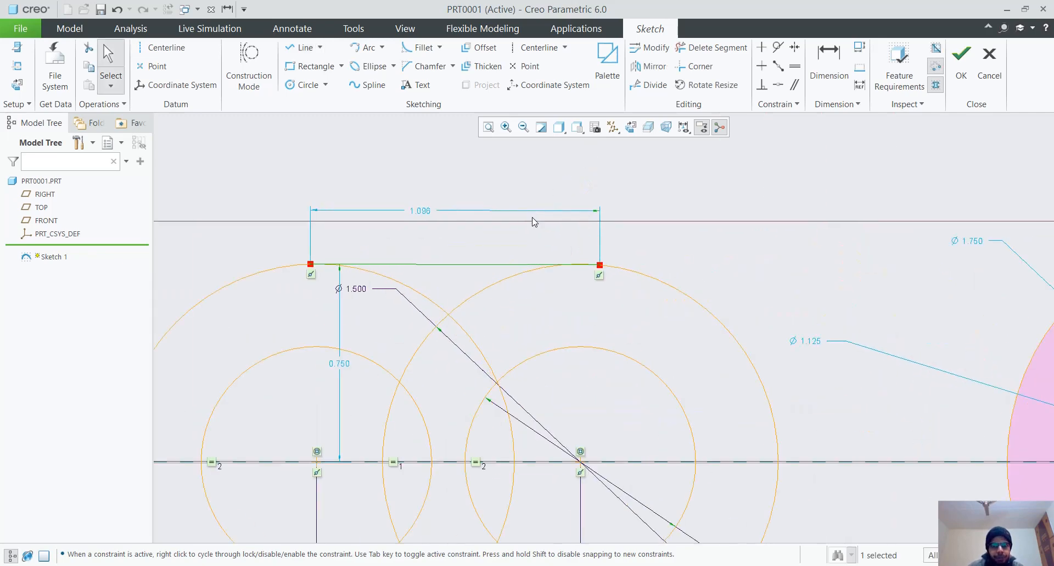
pyautogui.click(318, 270)
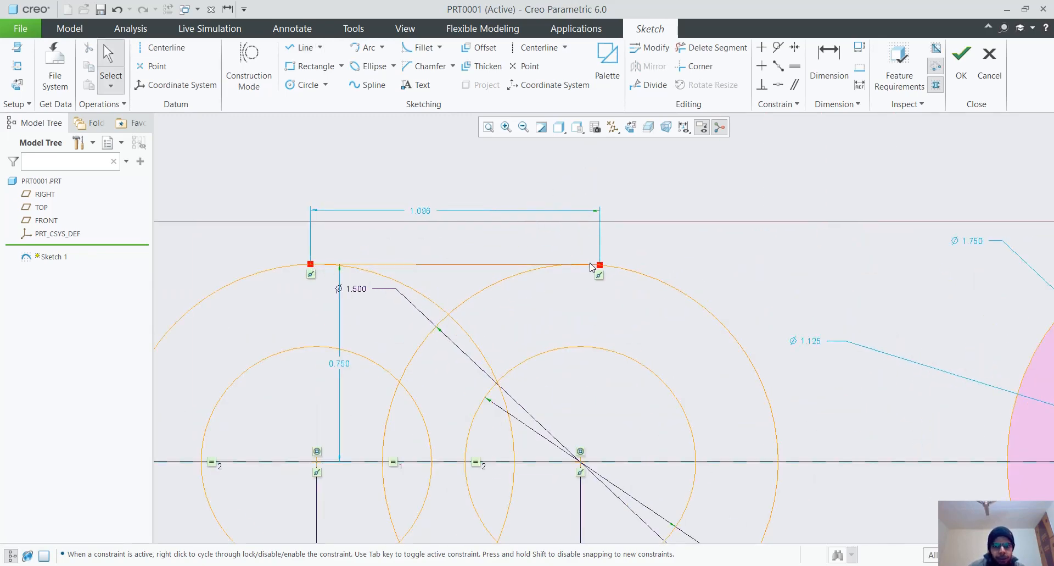
pyautogui.click(405, 265)
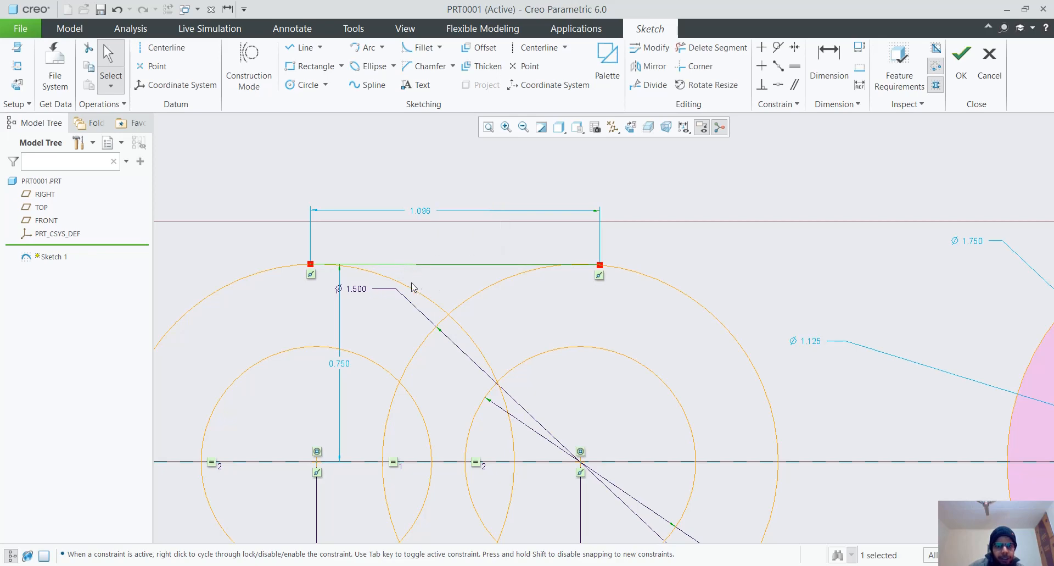
pyautogui.keyDown('ctrl'); pyautogui.click(407, 282); pyautogui.keyUp('ctrl')
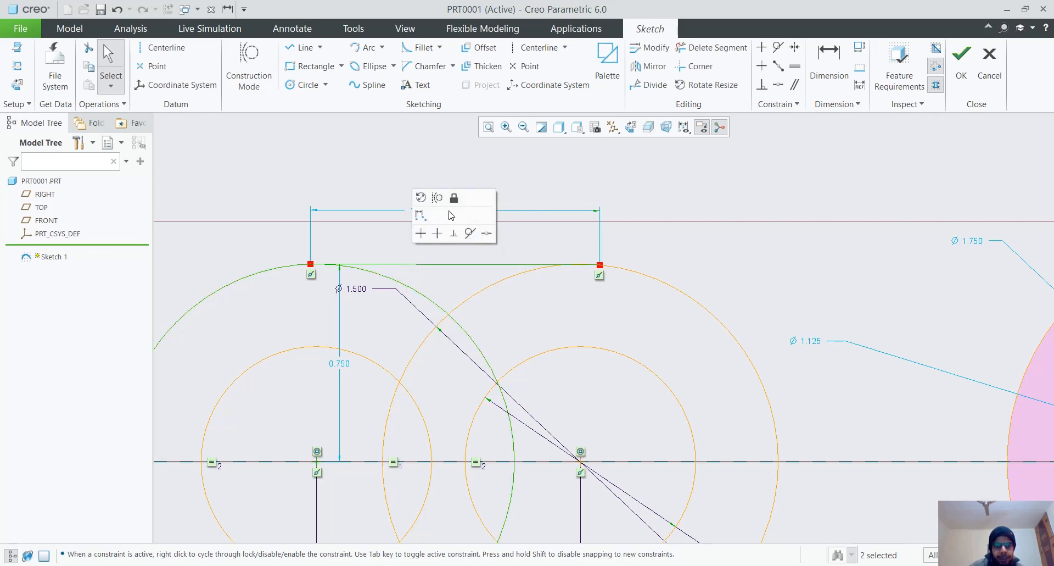
pyautogui.click(470, 233)
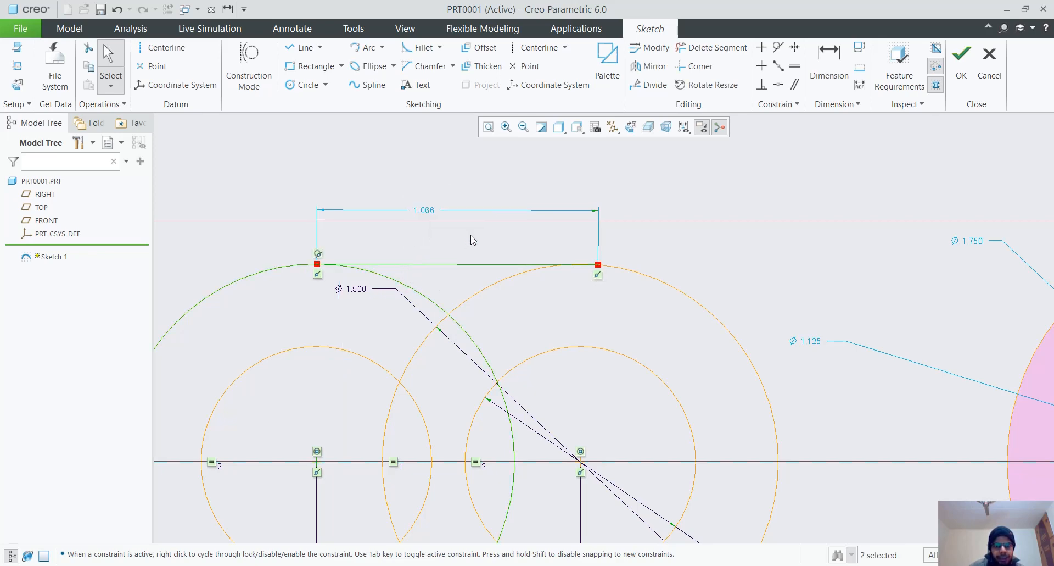
# Apply a Tangent constraint between the top line and the middle pair's outer circle
pyautogui.click(626, 273)
pyautogui.keyDown('ctrl'); pyautogui.click(522, 265); pyautogui.keyUp('ctrl')
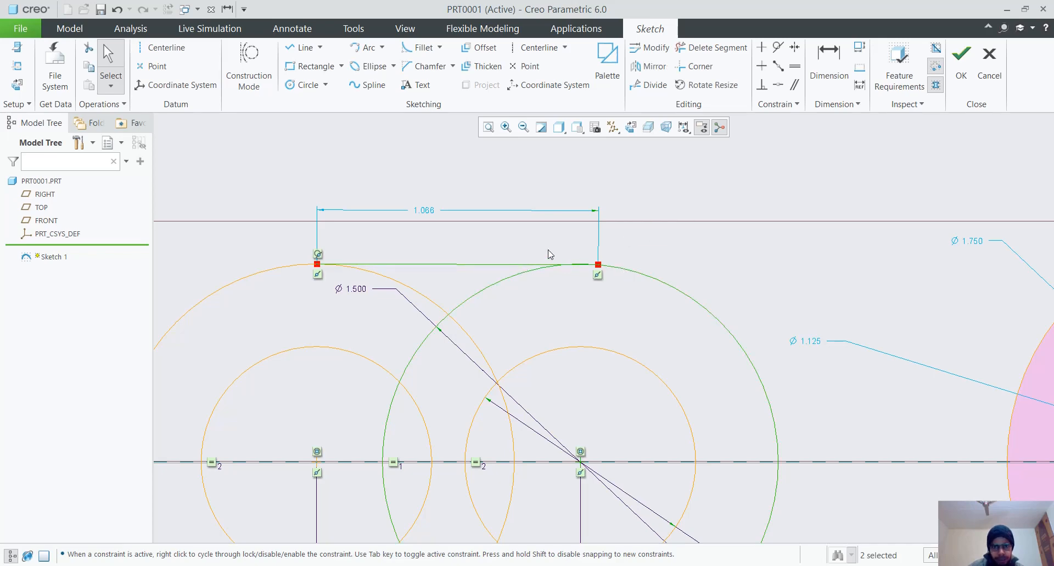
pyautogui.click(558, 218)
pyautogui.click(688, 234)
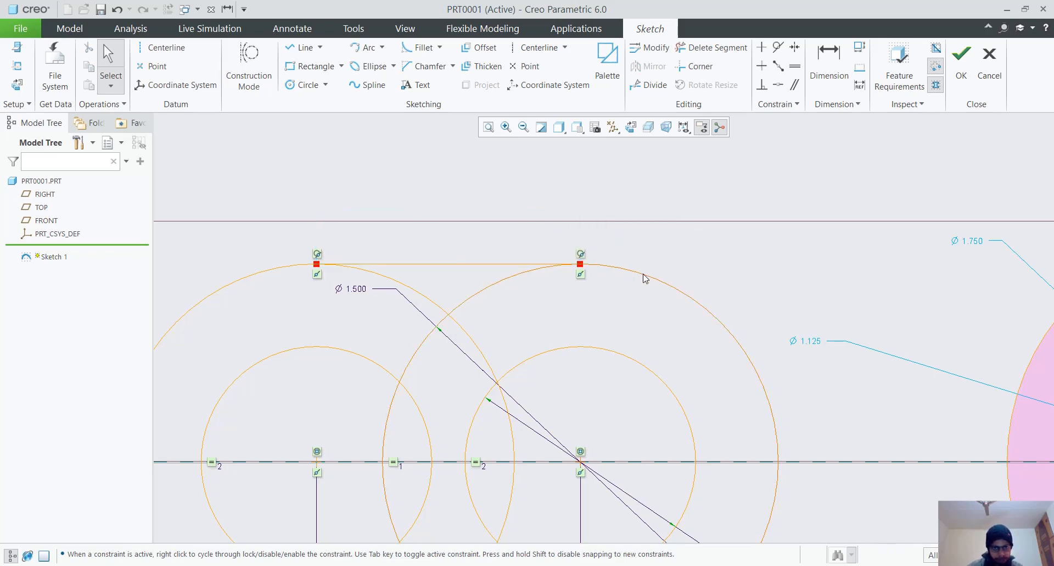
# Offset the top line joining the two left circle pairs downward by 0.313
pyautogui.scroll(4, 604, 306)
pyautogui.scroll(2, 583, 332)
pyautogui.scroll(-2, 577, 349)
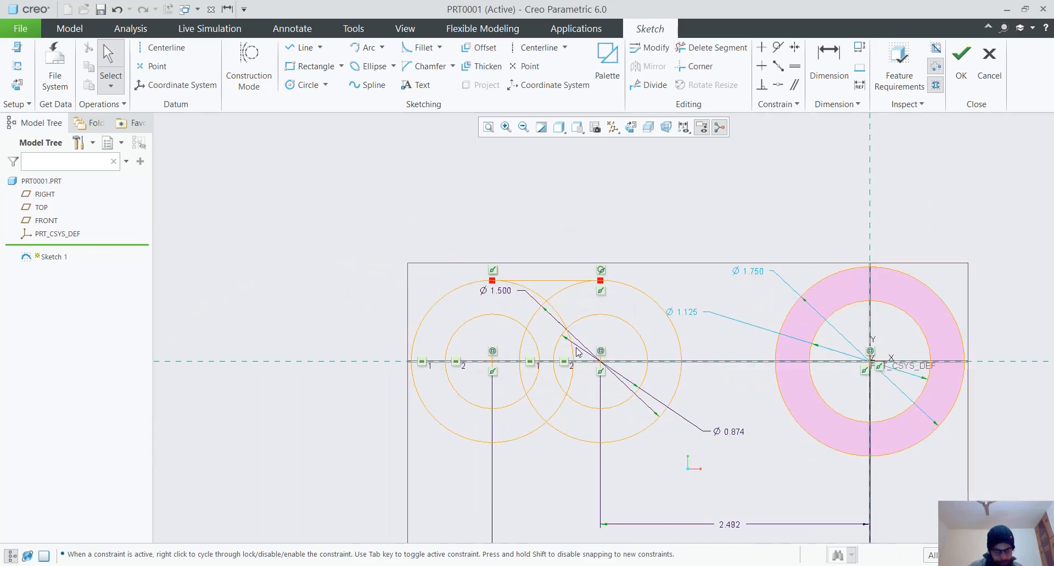
pyautogui.click(552, 281)
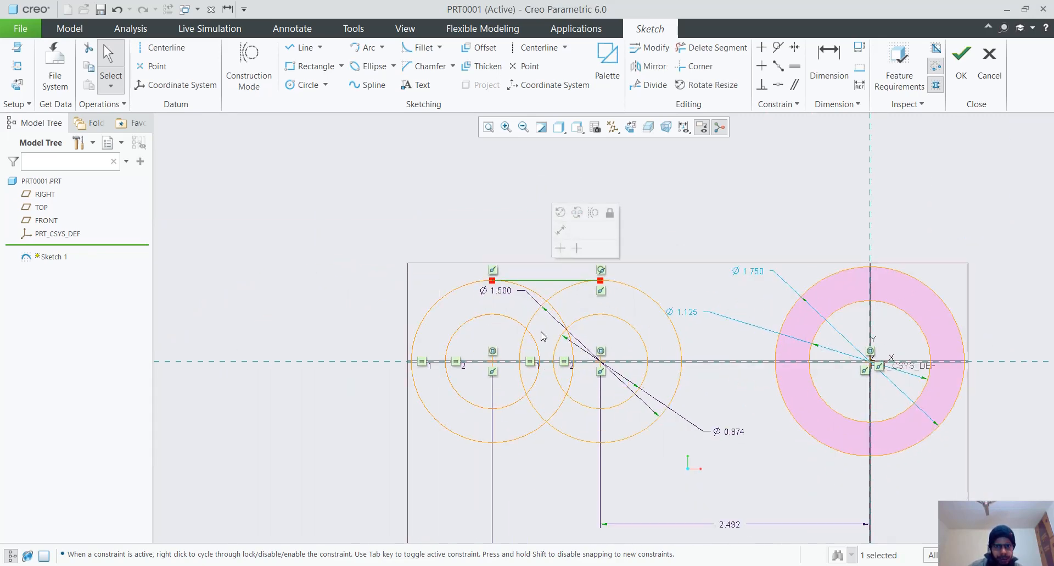
pyautogui.click(482, 48)
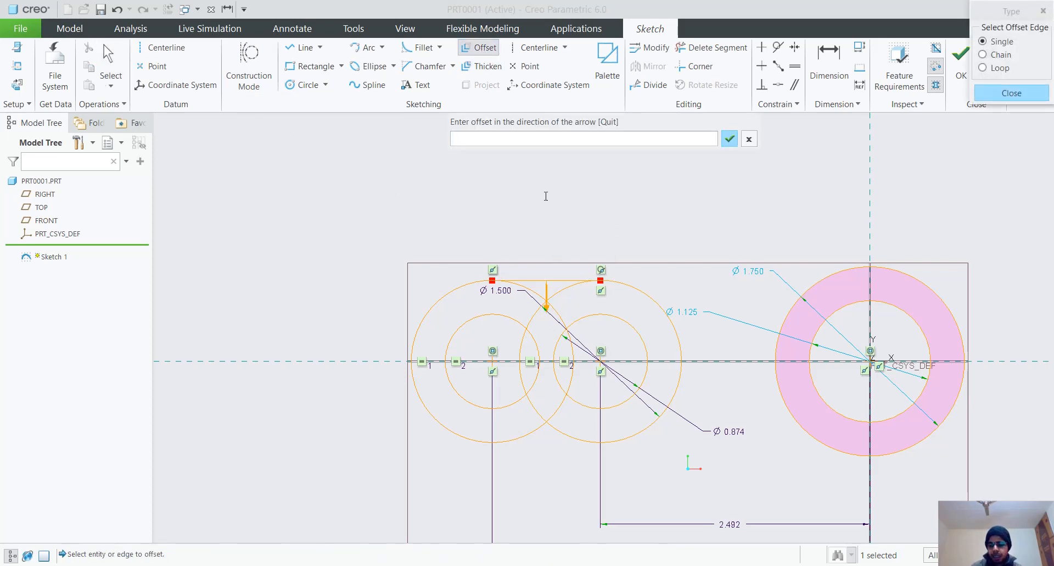
pyautogui.press('Return')
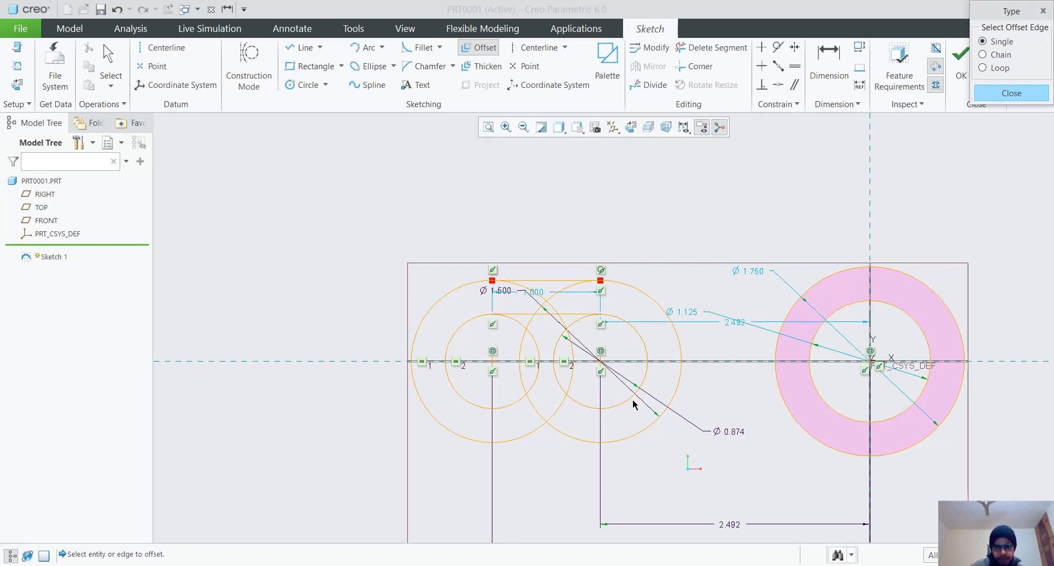
# Offset the inner upper line downward by .437*2 to the underside of the two left inner circles
pyautogui.scroll(3, 557, 328)
pyautogui.scroll(-2, 590, 358)
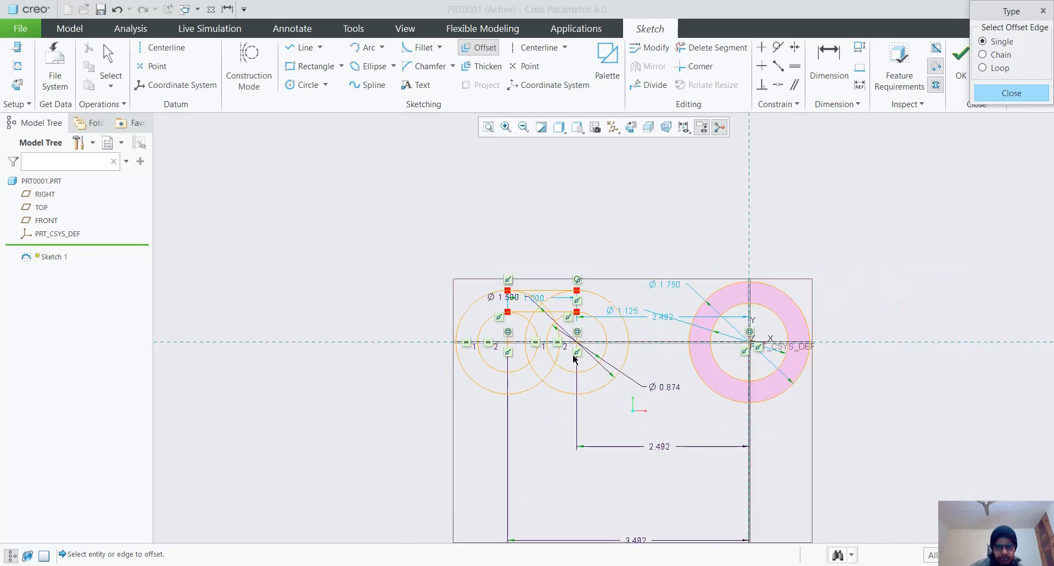
pyautogui.click(553, 316)
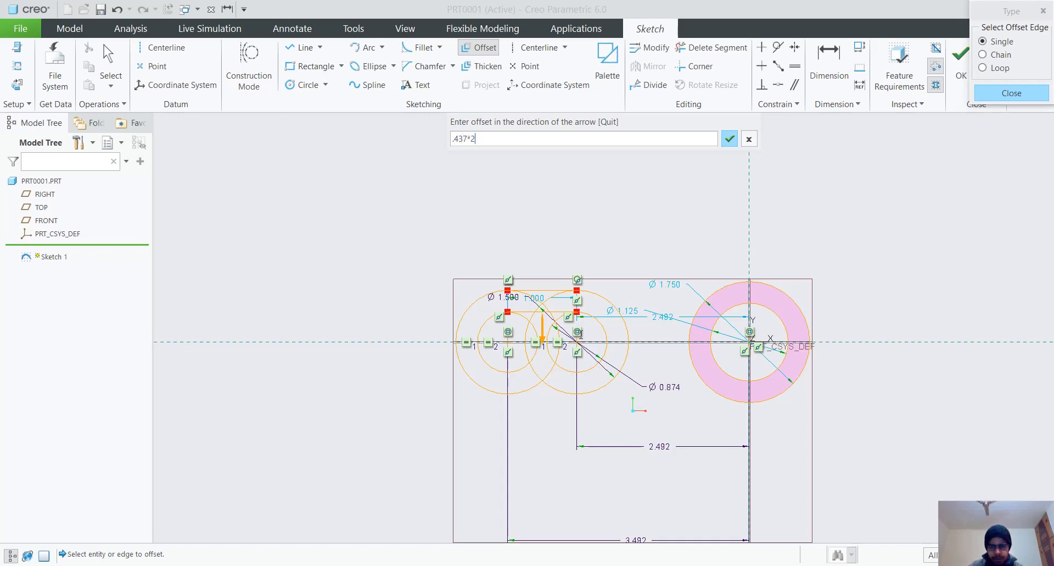
pyautogui.press('Return')
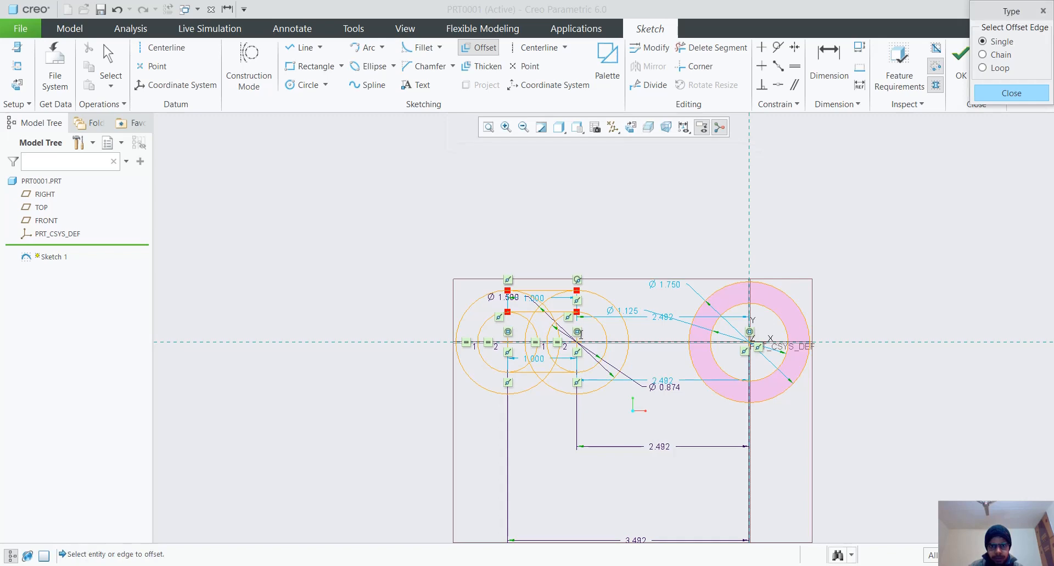
# Offset the inner lower line downward by .313 to the underside of the two left outer circles
pyautogui.click(552, 371)
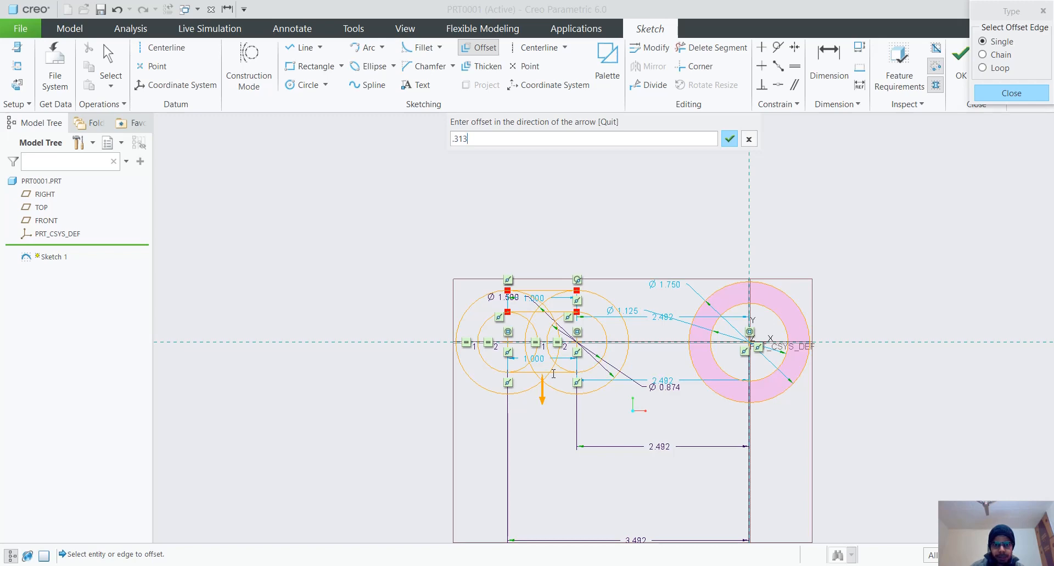
pyautogui.press('Return')
pyautogui.middleClick(554, 369)
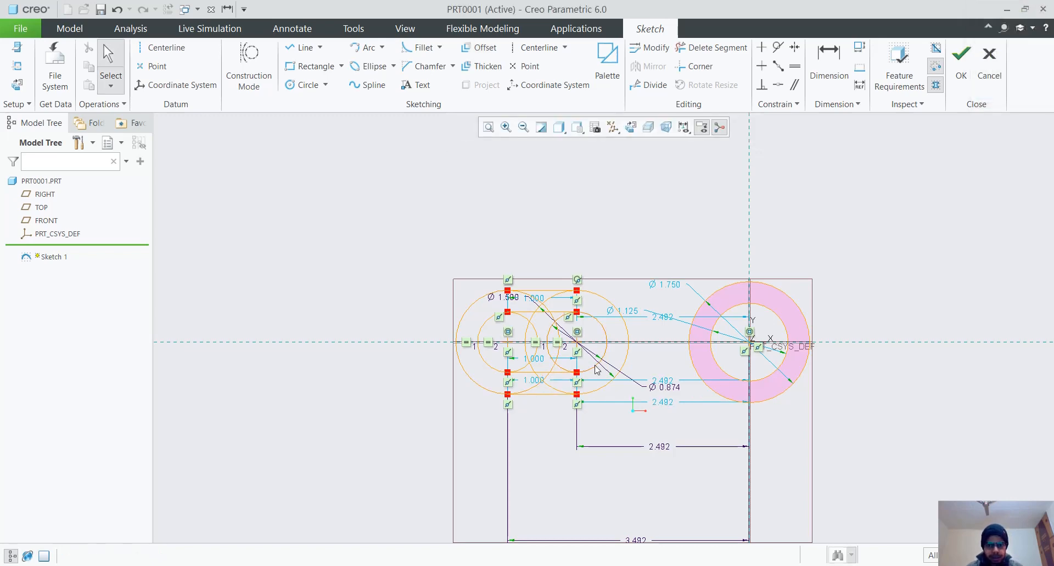
# Try to trim the overlapping arcs between the two left circle pairs with Delete Segment
pyautogui.scroll(-3, 598, 364)
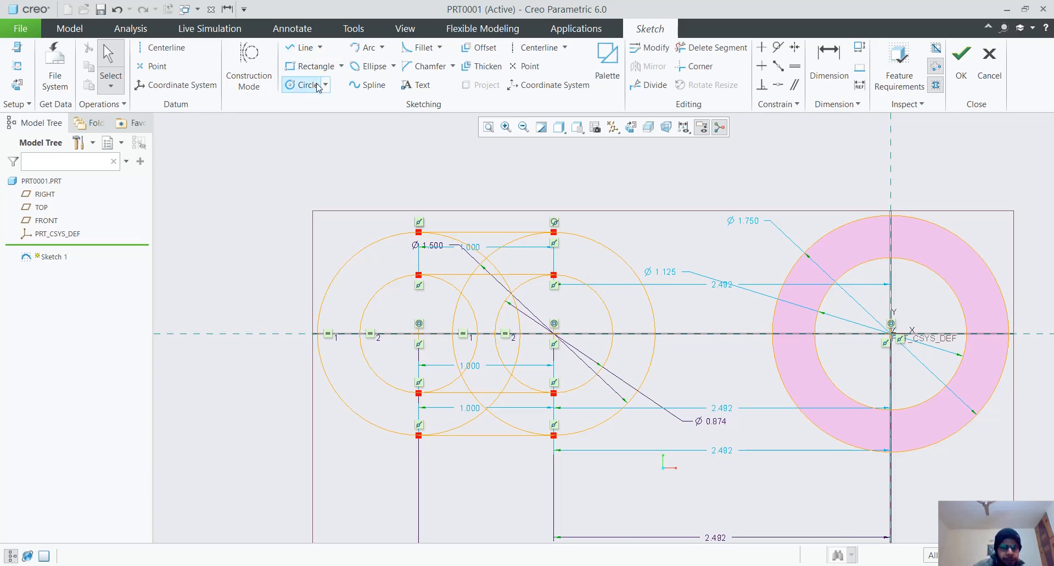
pyautogui.click(479, 29)
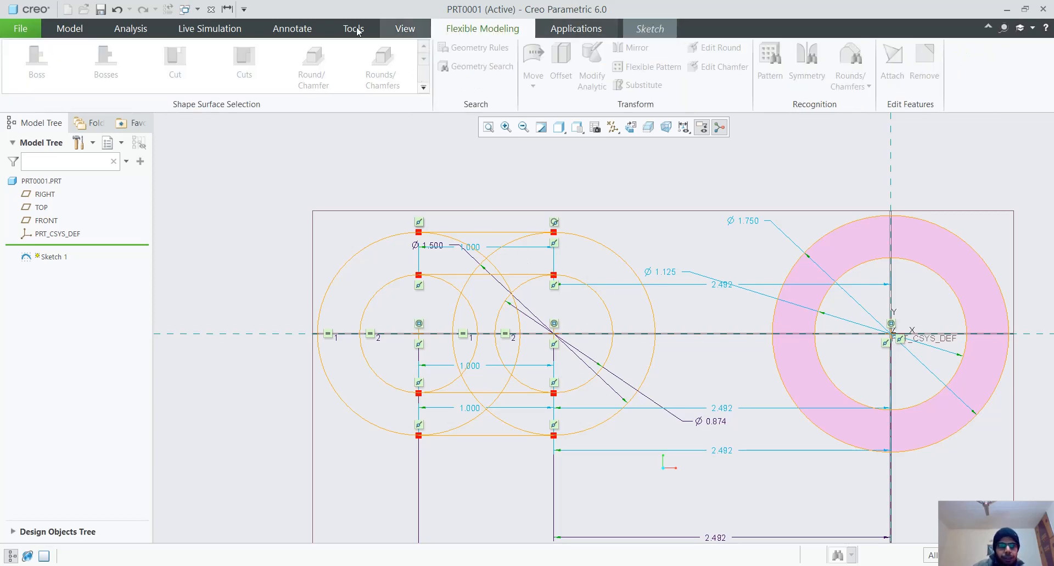
pyautogui.click(650, 28)
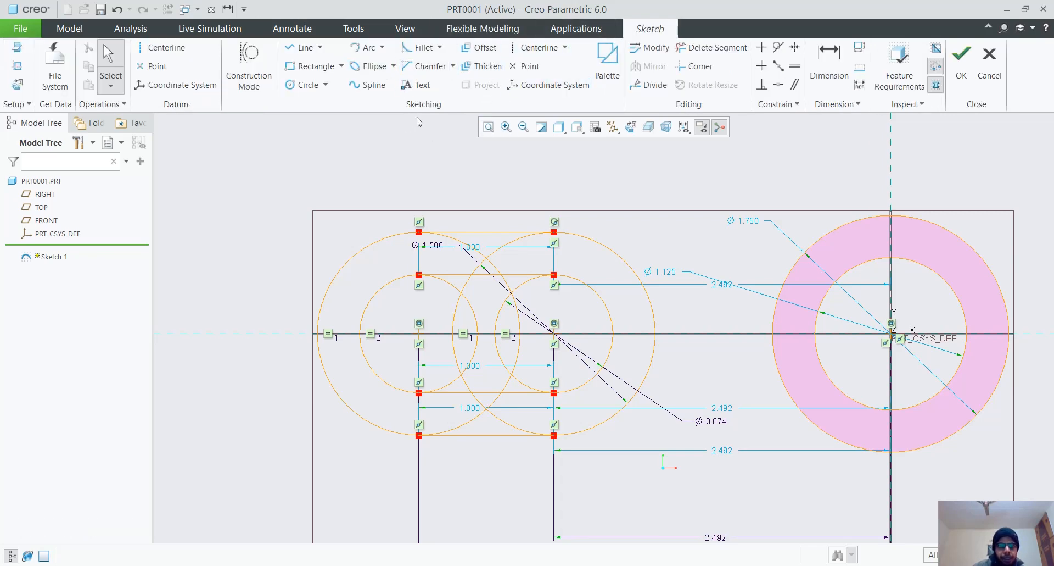
pyautogui.click(709, 48)
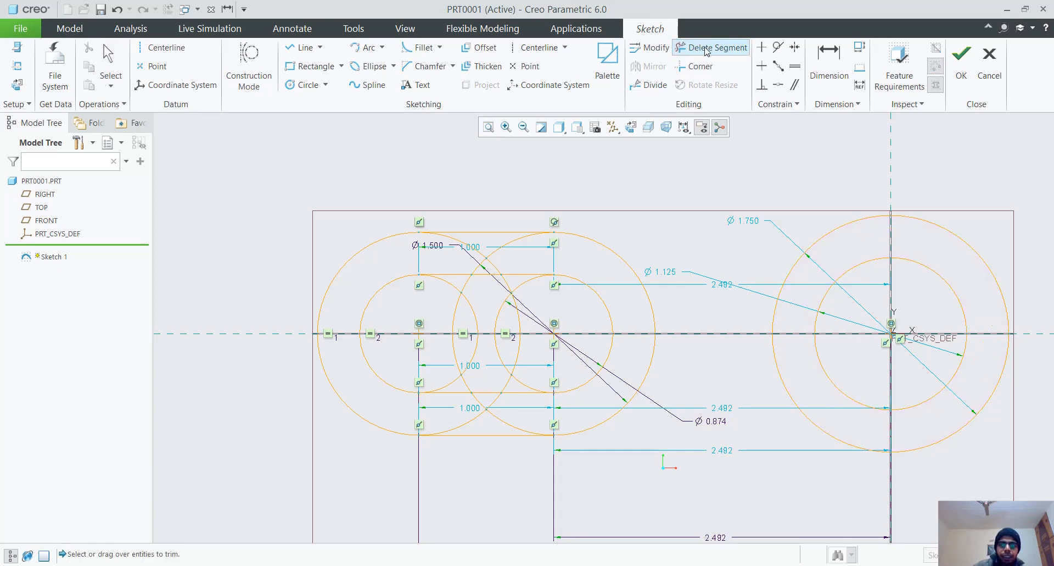
pyautogui.scroll(1, 652, 126)
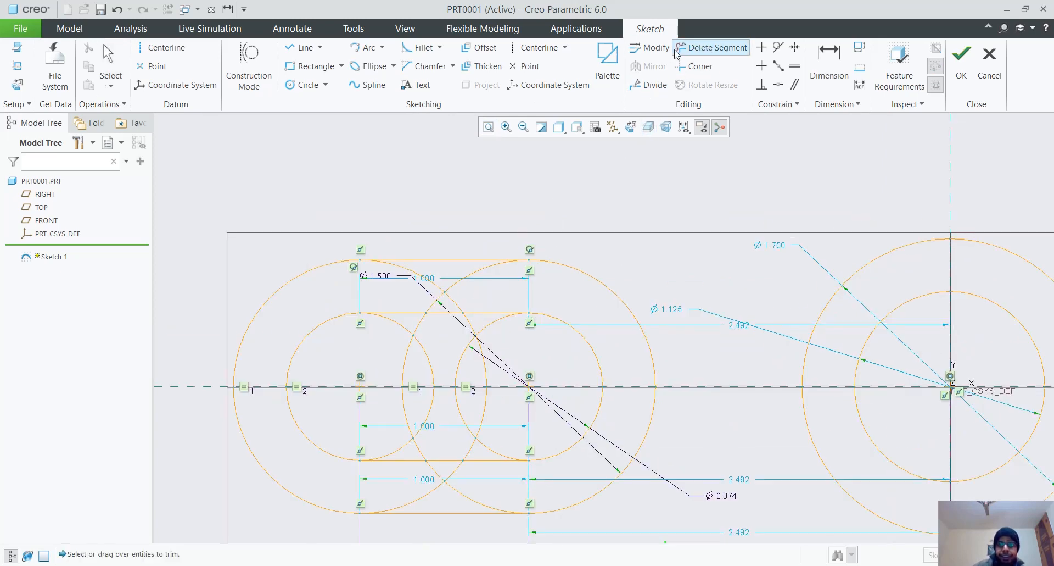
pyautogui.moveTo(479, 295)
pyautogui.mouseDown()
pyautogui.moveTo(446, 282)
pyautogui.moveTo(413, 286)
pyautogui.moveTo(413, 304)
pyautogui.moveTo(479, 311)
pyautogui.moveTo(481, 284)
pyautogui.mouseUp()
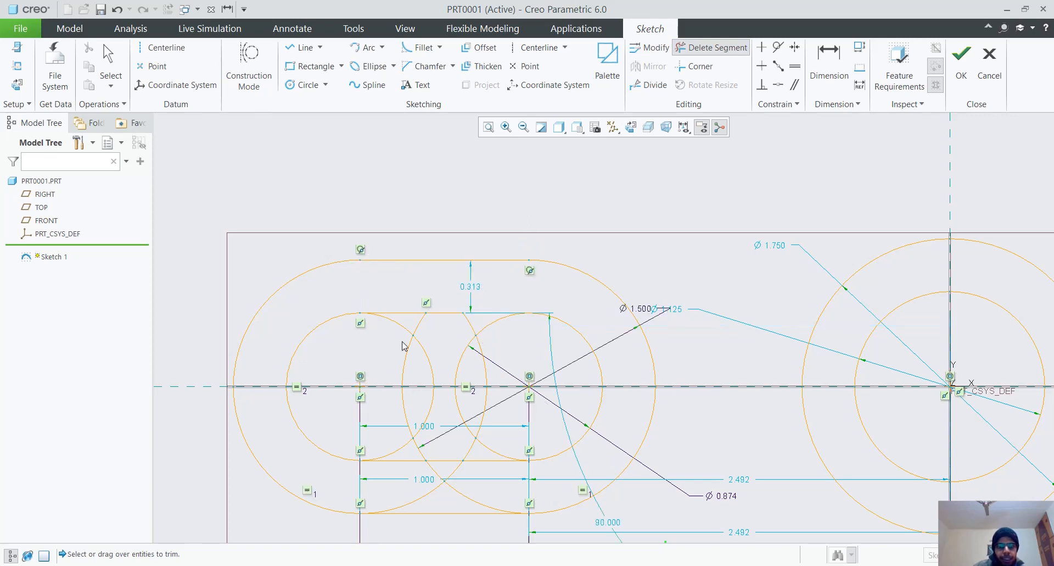
pyautogui.moveTo(382, 333)
pyautogui.mouseDown()
pyautogui.moveTo(419, 317)
pyautogui.moveTo(511, 342)
pyautogui.moveTo(481, 363)
pyautogui.moveTo(393, 369)
pyautogui.mouseUp()
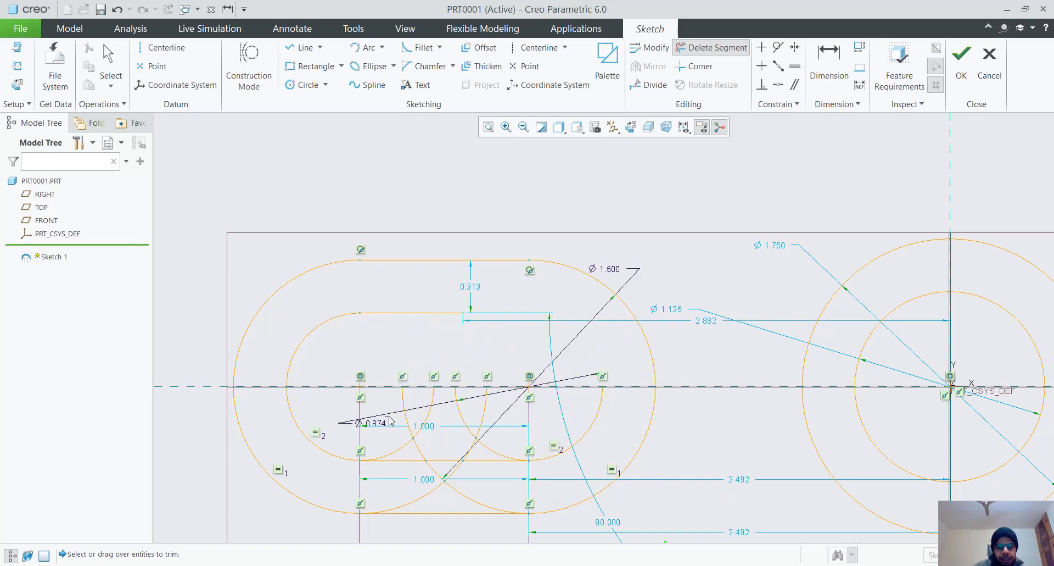
pyautogui.moveTo(390, 421)
pyautogui.mouseDown()
pyautogui.moveTo(505, 437)
pyautogui.moveTo(494, 459)
pyautogui.moveTo(392, 440)
pyautogui.mouseUp()
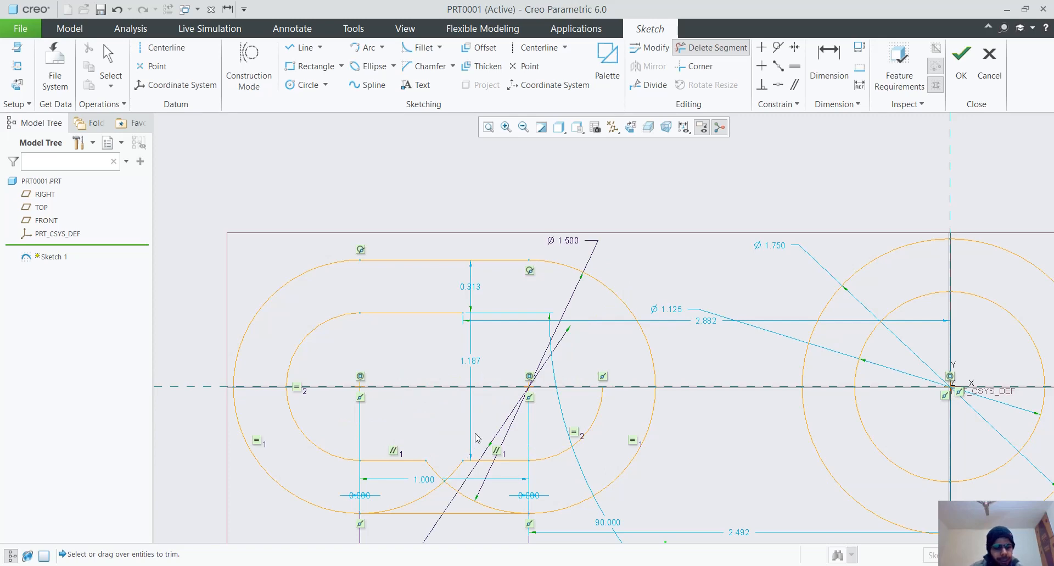
pyautogui.hotkey('ctrl', 'z')
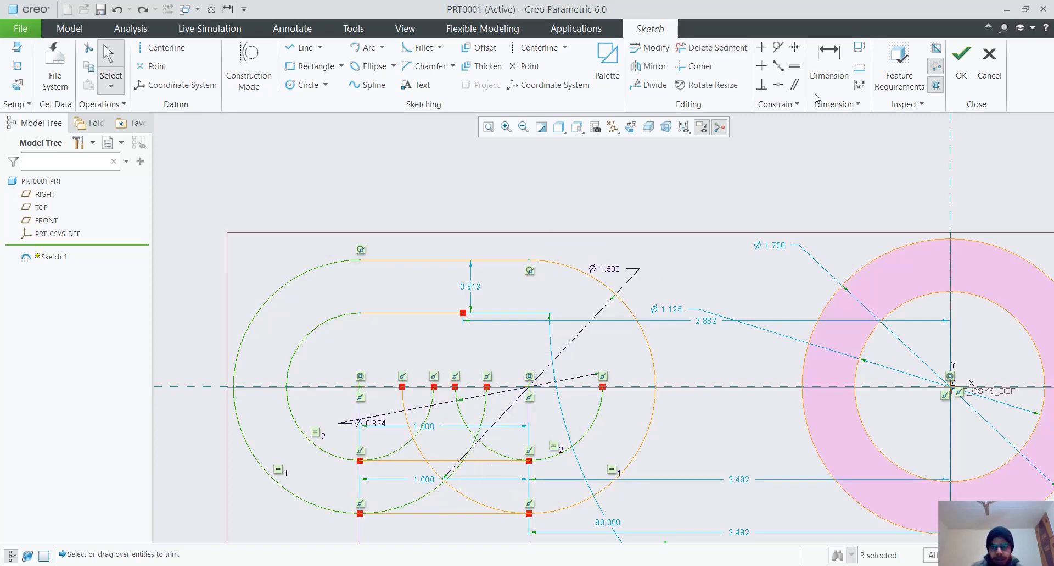
pyautogui.moveTo(493, 406)
pyautogui.mouseDown()
pyautogui.moveTo(449, 412)
pyautogui.moveTo(430, 442)
pyautogui.moveTo(476, 446)
pyautogui.mouseUp()
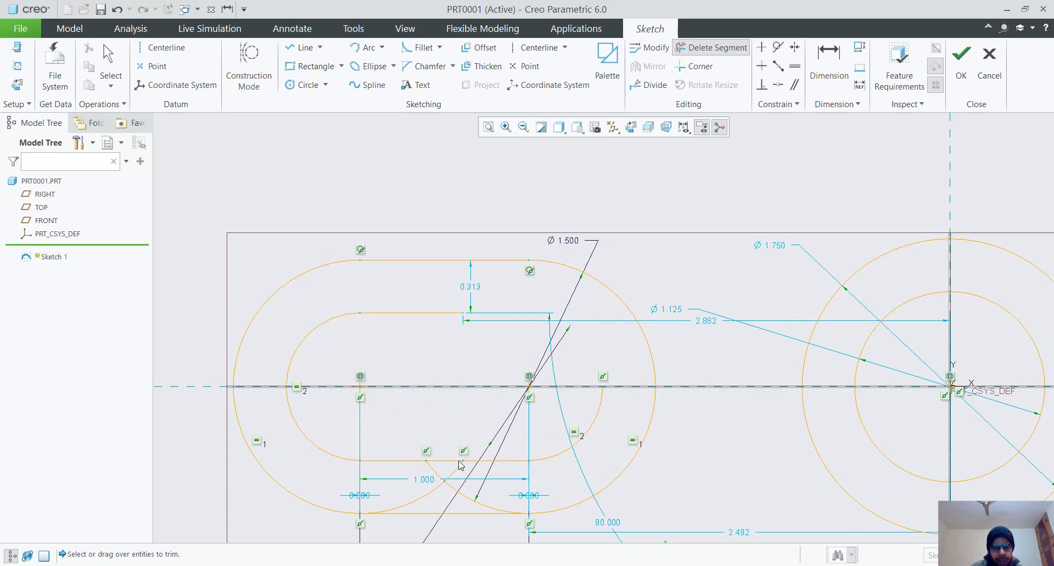
pyautogui.moveTo(431, 474); pyautogui.dragTo(460, 470)
pyautogui.moveTo(412, 494); pyautogui.dragTo(462, 484)
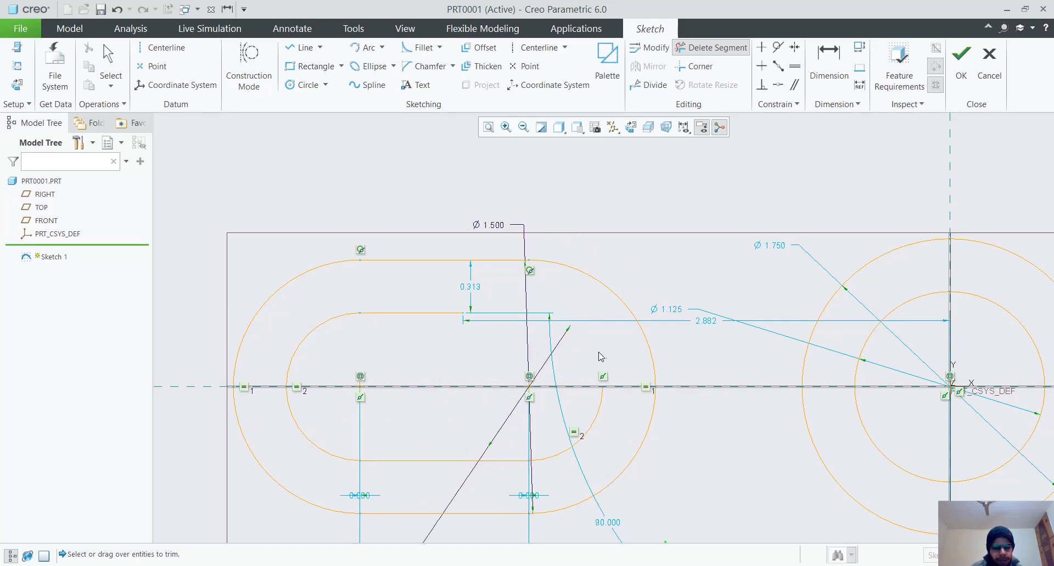
# Undo all the segment deletions on the two left circle pairs
pyautogui.hotkey('ctrl', 'z')
pyautogui.hotkey('ctrl', 'z')
pyautogui.hotkey('ctrl', 'z')
pyautogui.hotkey('ctrl', 'z')
pyautogui.hotkey('ctrl', 'z')
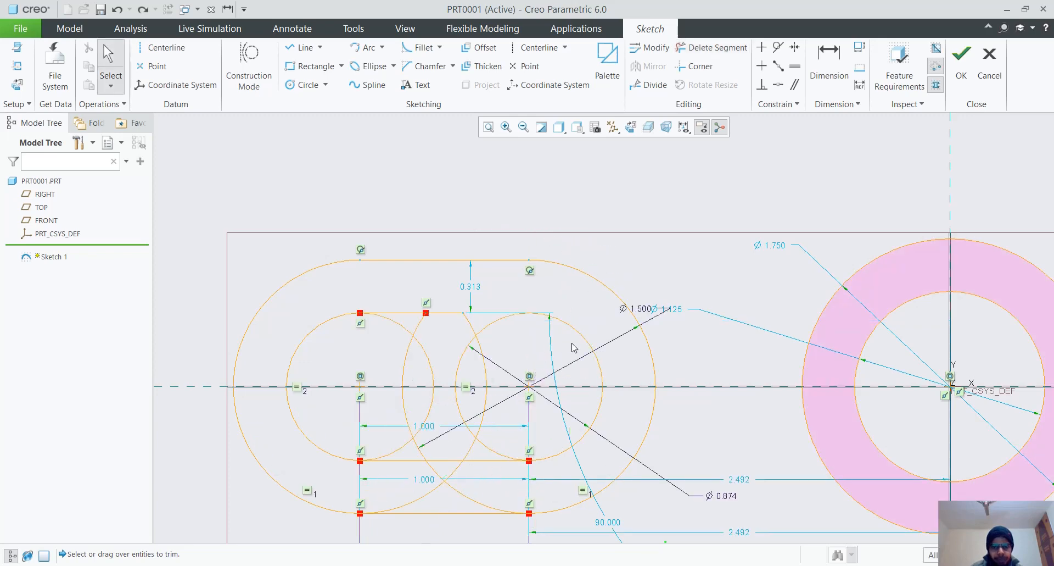
pyautogui.hotkey('ctrl', 'z')
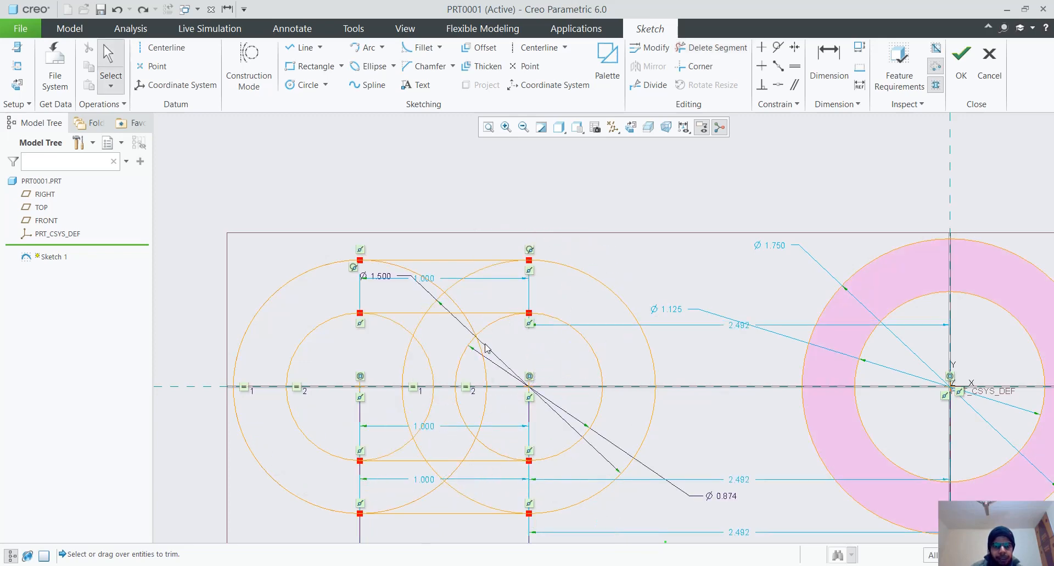
# Delete the overlapping arc segments inside the two left circle pairs, leaving an outer and an inner slot outline
pyautogui.click(696, 50)
pyautogui.moveTo(519, 342)
pyautogui.mouseDown()
pyautogui.moveTo(467, 327)
pyautogui.moveTo(402, 336)
pyautogui.moveTo(417, 338)
pyautogui.mouseUp()
pyautogui.moveTo(477, 292)
pyautogui.mouseDown()
pyautogui.moveTo(434, 305)
pyautogui.moveTo(396, 269)
pyautogui.moveTo(473, 284)
pyautogui.mouseUp()
pyautogui.moveTo(490, 363)
pyautogui.mouseDown()
pyautogui.moveTo(401, 360)
pyautogui.moveTo(440, 407)
pyautogui.moveTo(501, 407)
pyautogui.mouseUp()
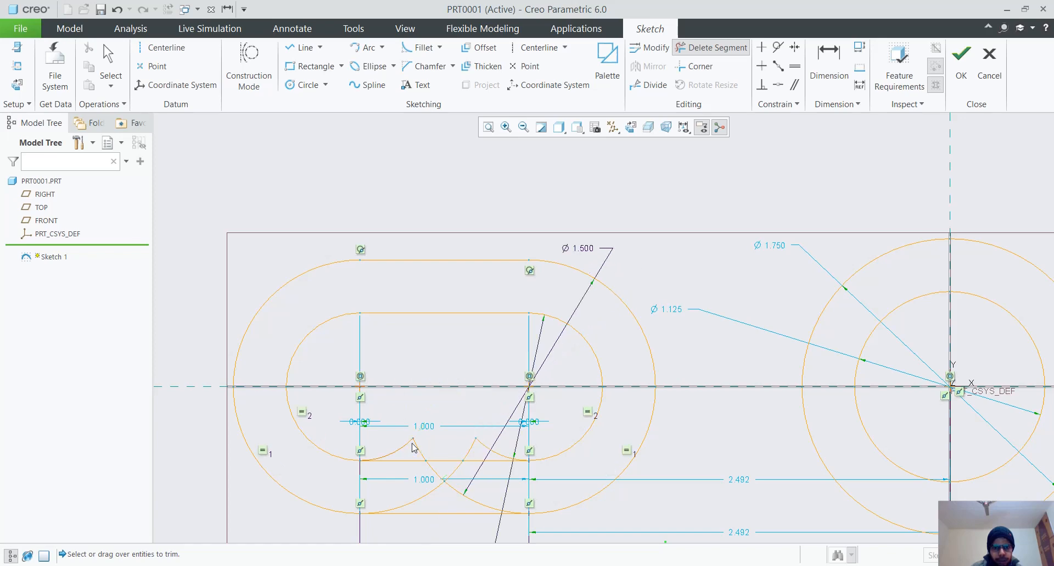
pyautogui.moveTo(402, 440)
pyautogui.mouseDown()
pyautogui.moveTo(477, 454)
pyautogui.moveTo(471, 471)
pyautogui.moveTo(439, 466)
pyautogui.moveTo(416, 484)
pyautogui.moveTo(511, 494)
pyautogui.mouseUp()
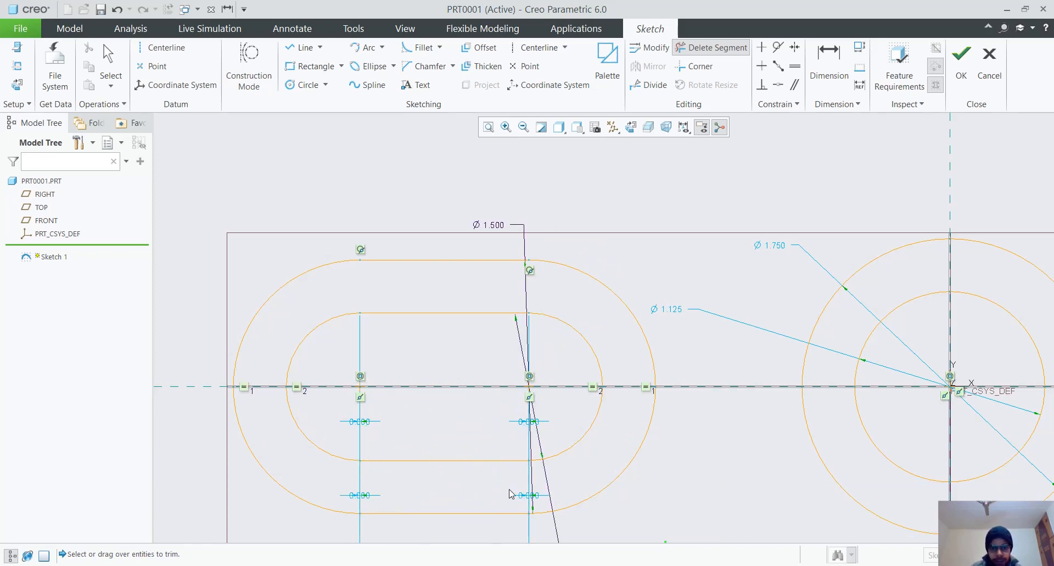
pyautogui.scroll(-5, 545, 388)
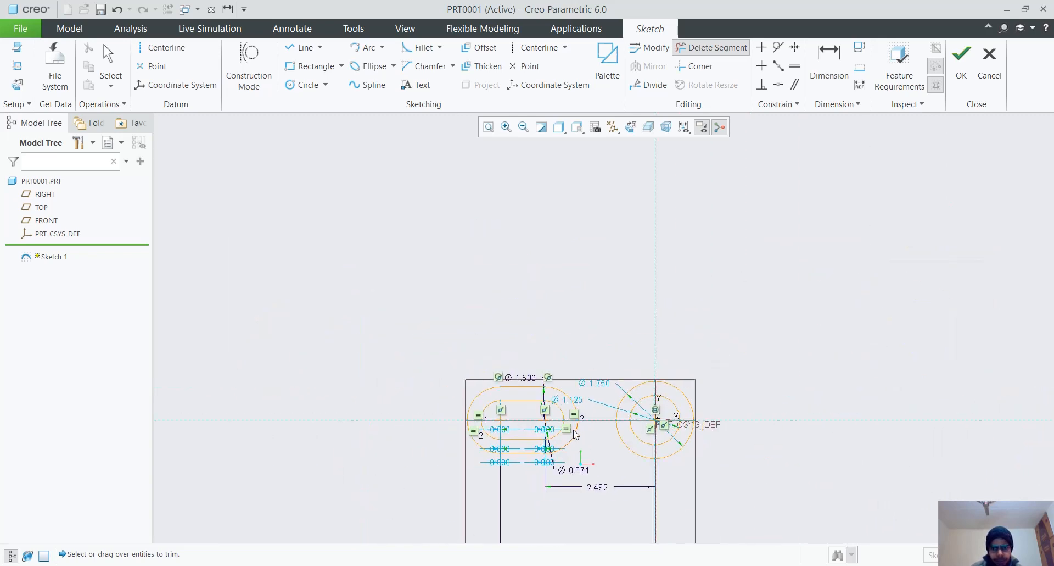
pyautogui.scroll(1, 576, 434)
pyautogui.scroll(2, 717, 515)
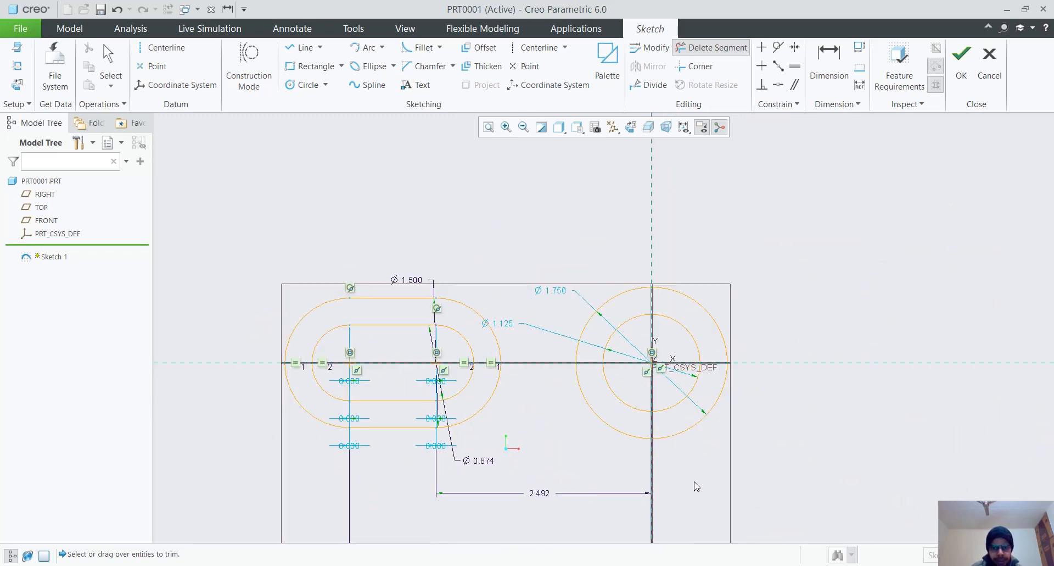
pyautogui.scroll(-3, 694, 477)
pyautogui.scroll(5, 686, 477)
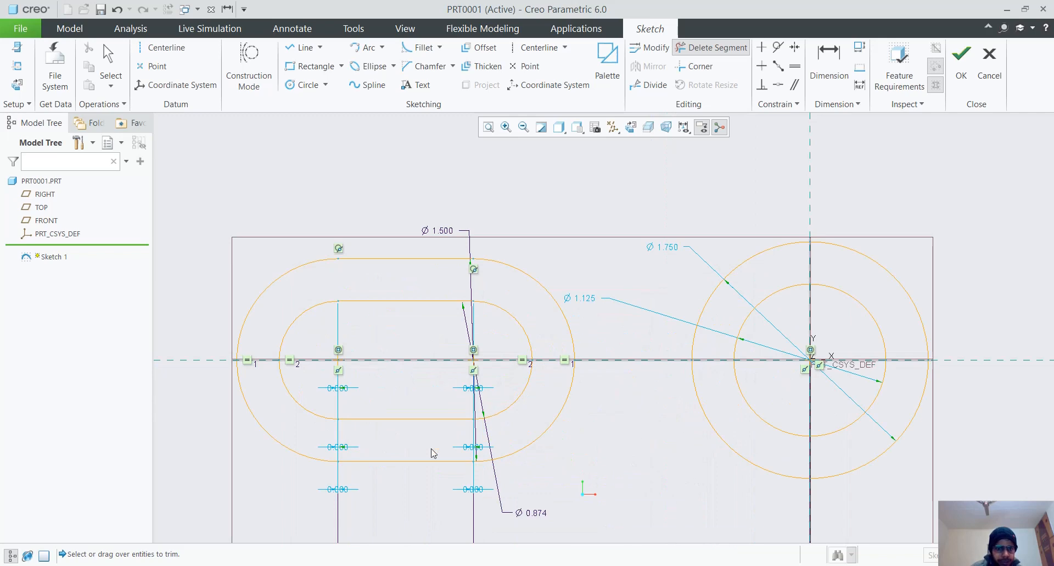
pyautogui.scroll(1, 396, 481)
pyautogui.scroll(-2, 388, 471)
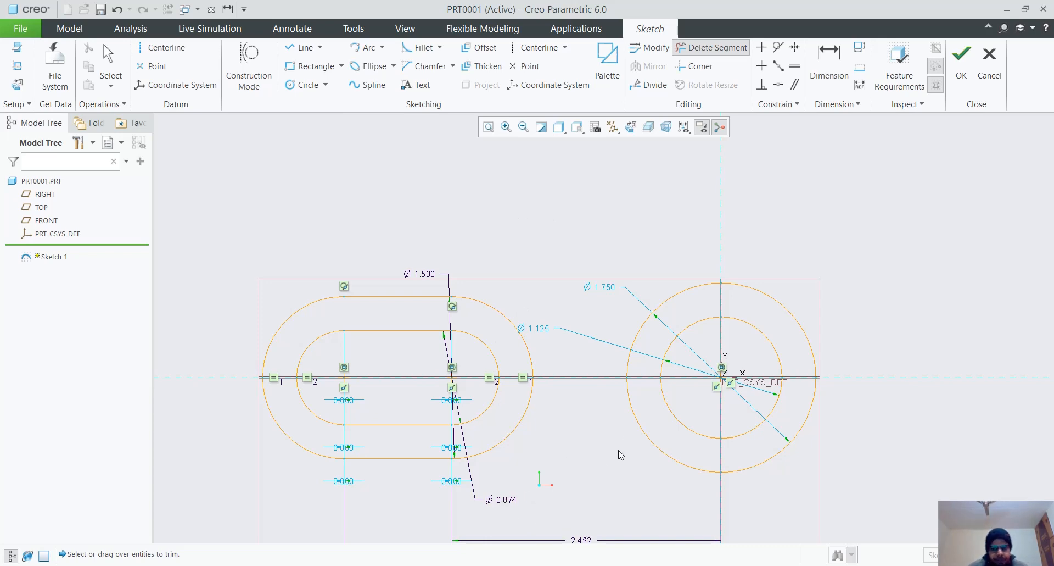
pyautogui.middleClick(630, 437)
# Move the 0.874, 1.125, 1.750 and 1.500 diameter dimensions to clear positions around the slot and the ring
pyautogui.scroll(2, 551, 500)
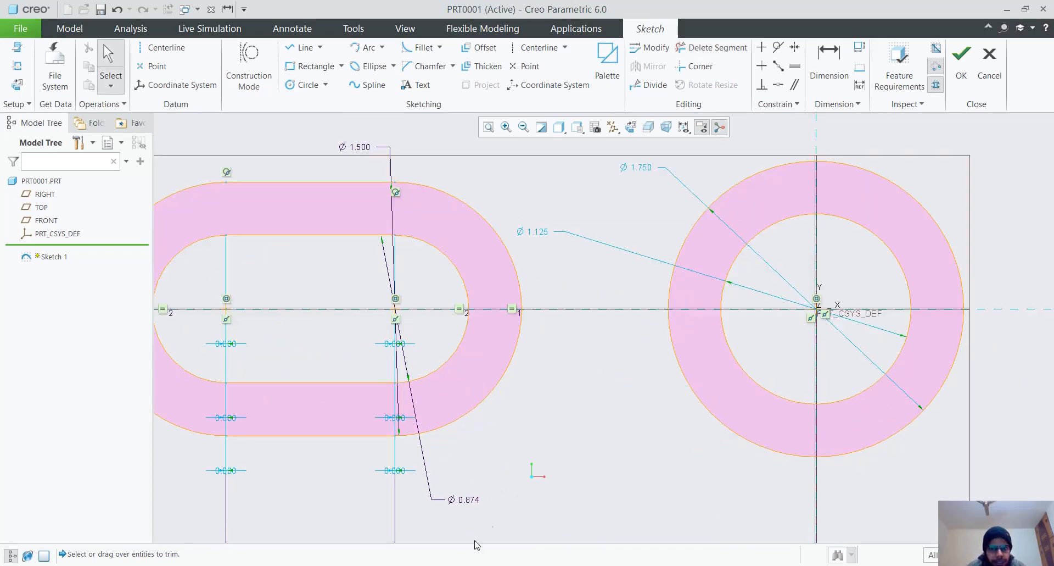
pyautogui.moveTo(490, 496); pyautogui.dragTo(585, 444)
pyautogui.scroll(-3, 582, 444)
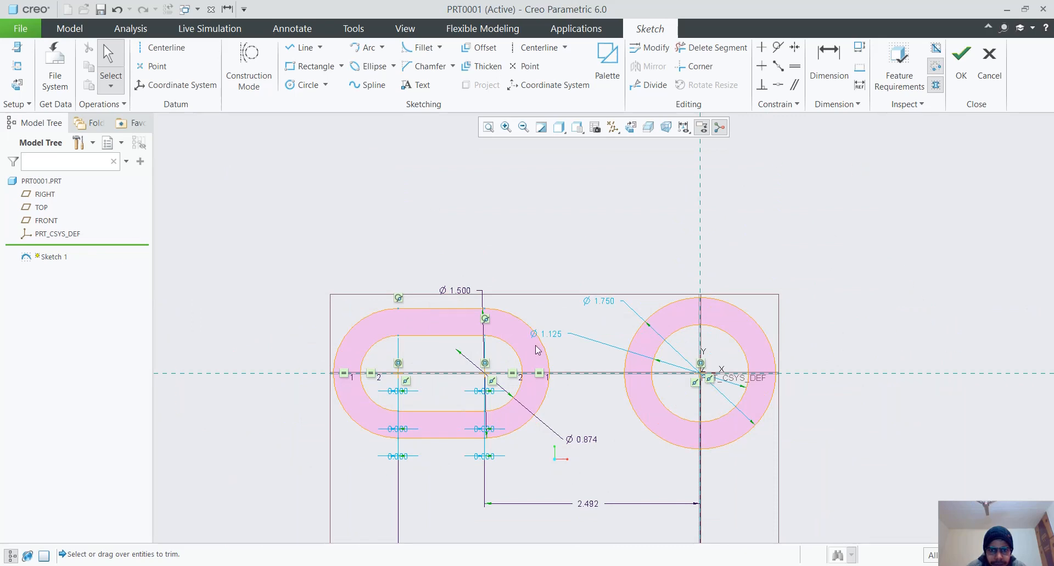
pyautogui.moveTo(550, 343); pyautogui.dragTo(572, 337)
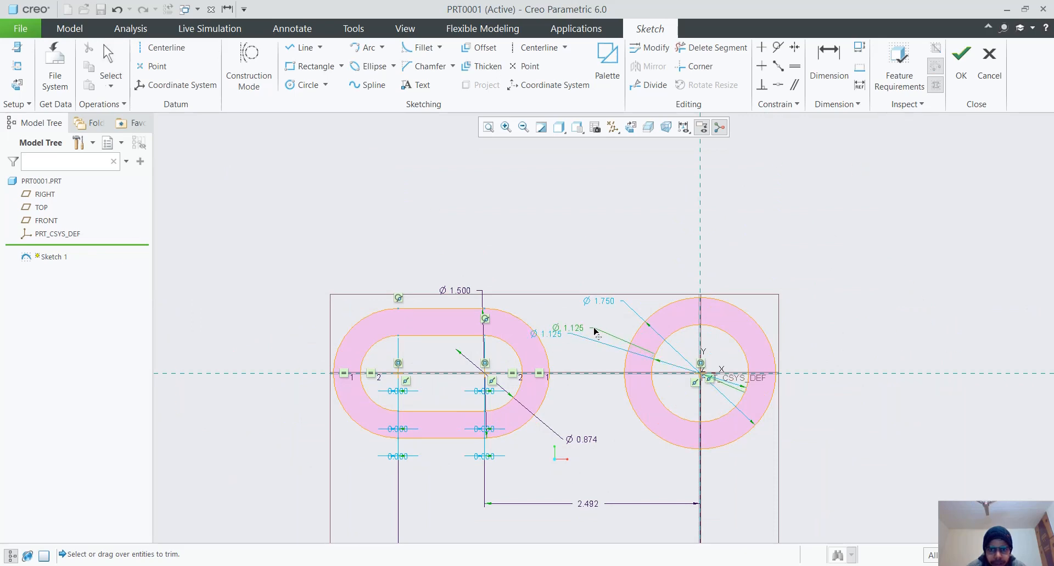
pyautogui.moveTo(626, 305); pyautogui.dragTo(631, 263)
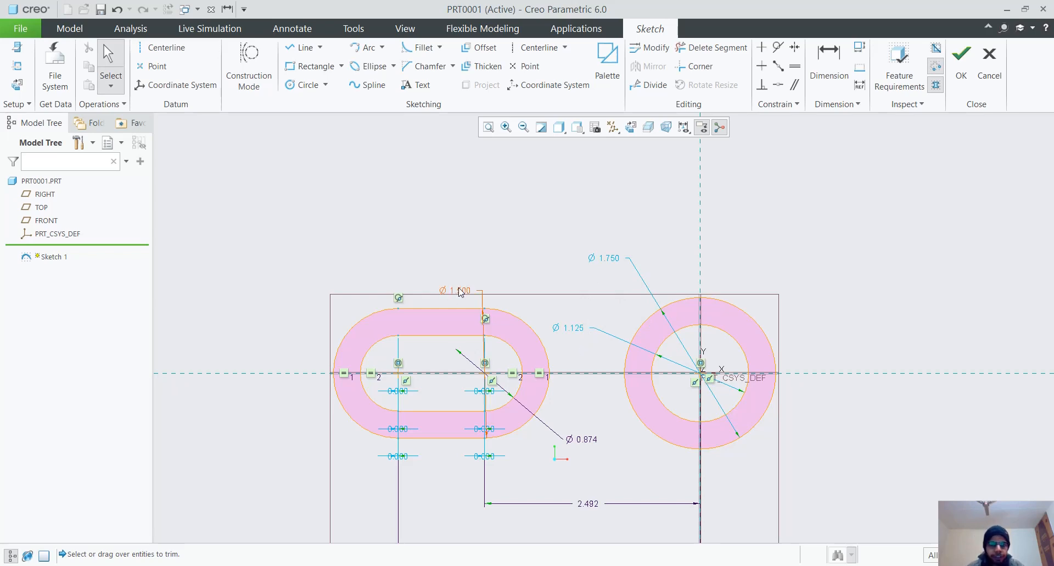
pyautogui.moveTo(541, 314); pyautogui.dragTo(540, 236)
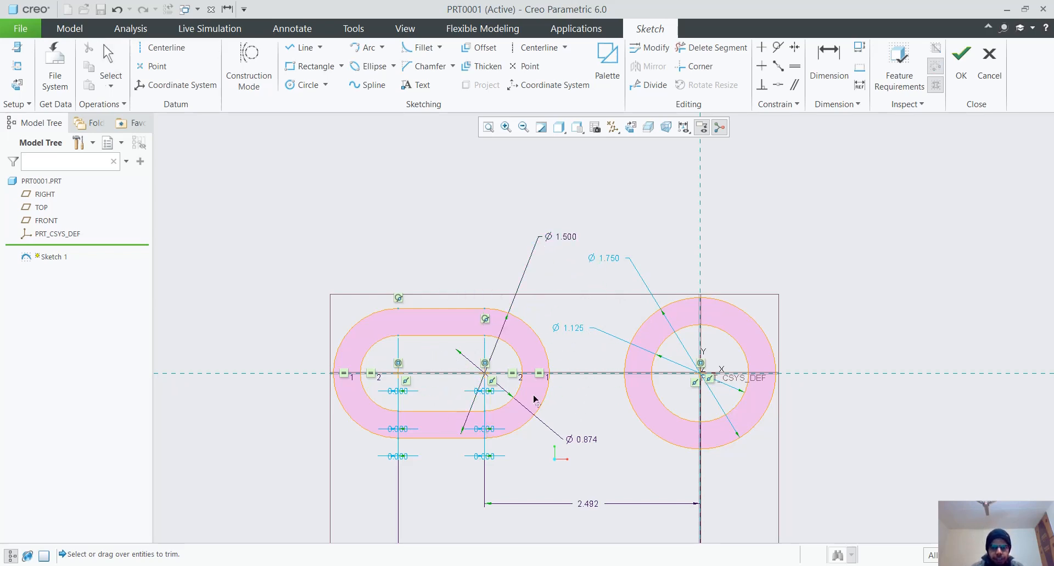
# Sketch two concentric circles of about 1.45 and 0.87 diameter above the gap between the slot and the circular ring
pyautogui.scroll(3, 490, 434)
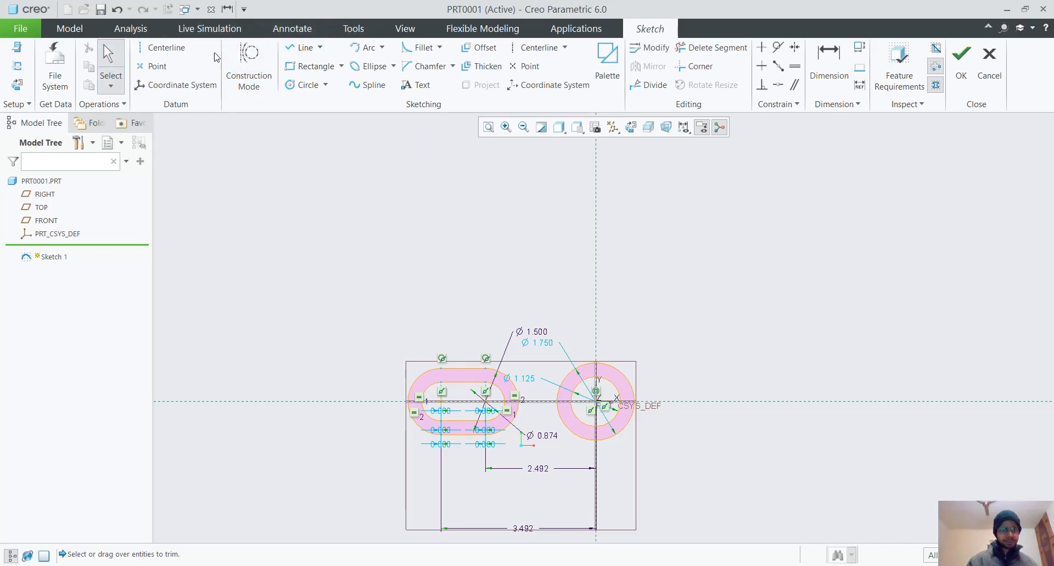
pyautogui.click(304, 84)
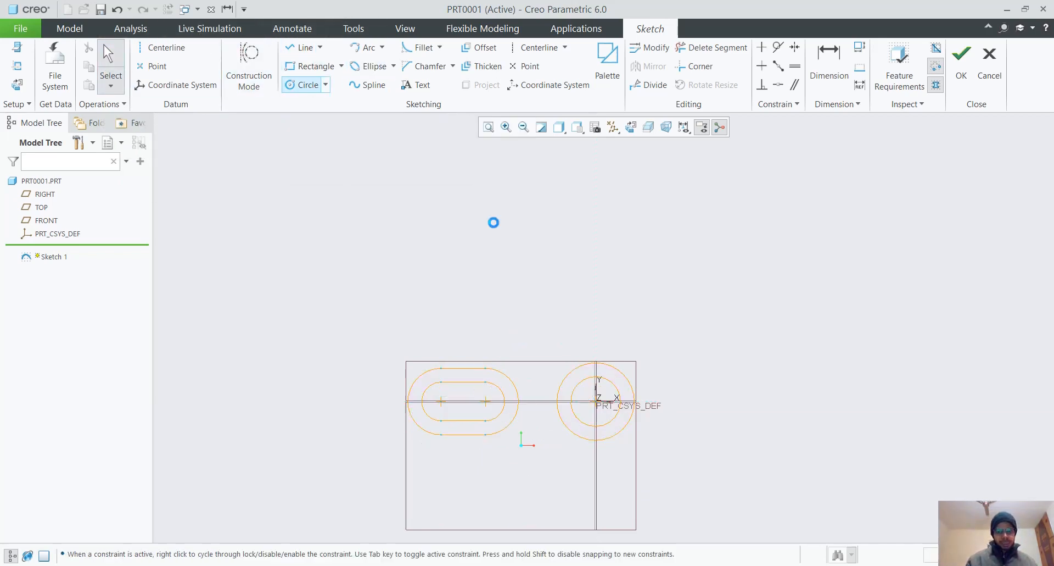
pyautogui.click(517, 286)
pyautogui.click(544, 299)
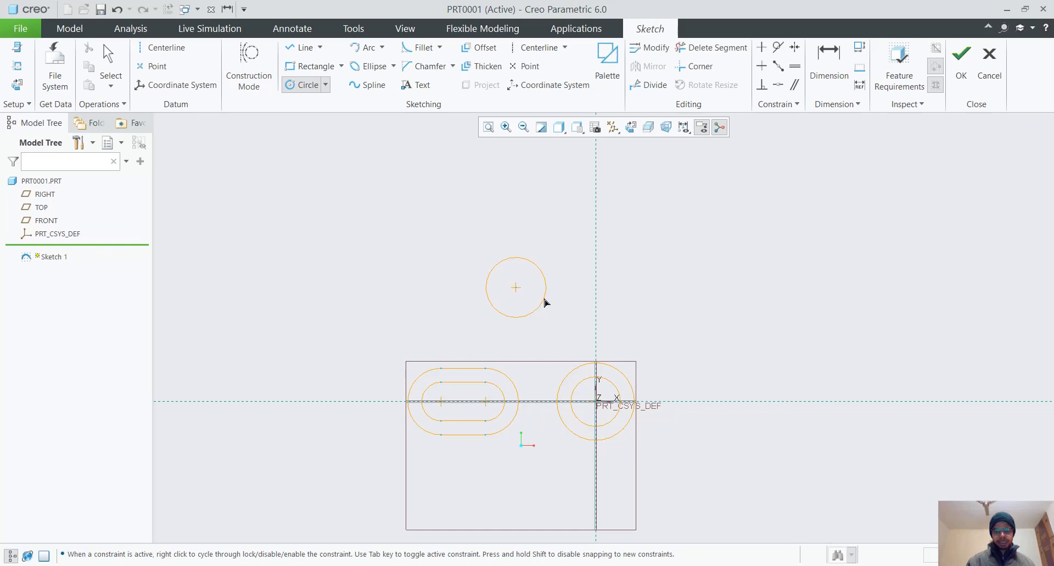
pyautogui.click(516, 286)
pyautogui.click(532, 296)
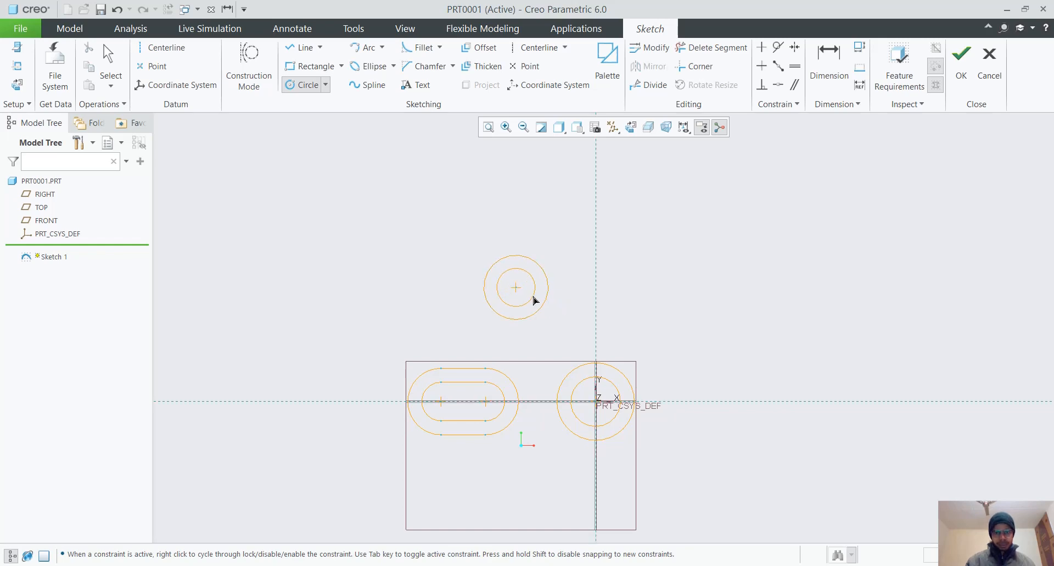
pyautogui.middleClick(555, 244)
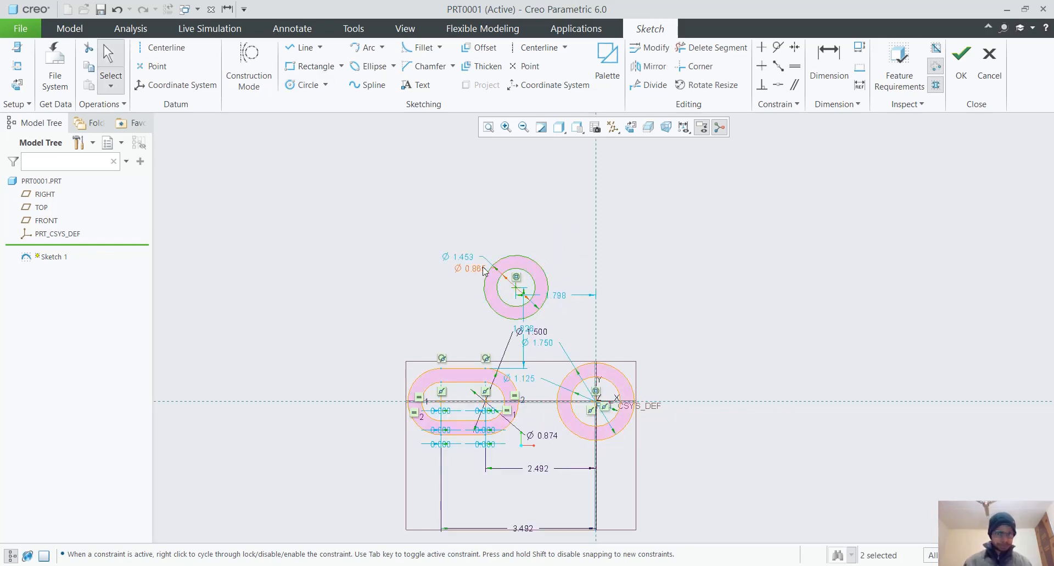
# Set the horizontal distance from the upper circles' centre to the vertical reference to 0.75
pyautogui.doubleClick(564, 299)
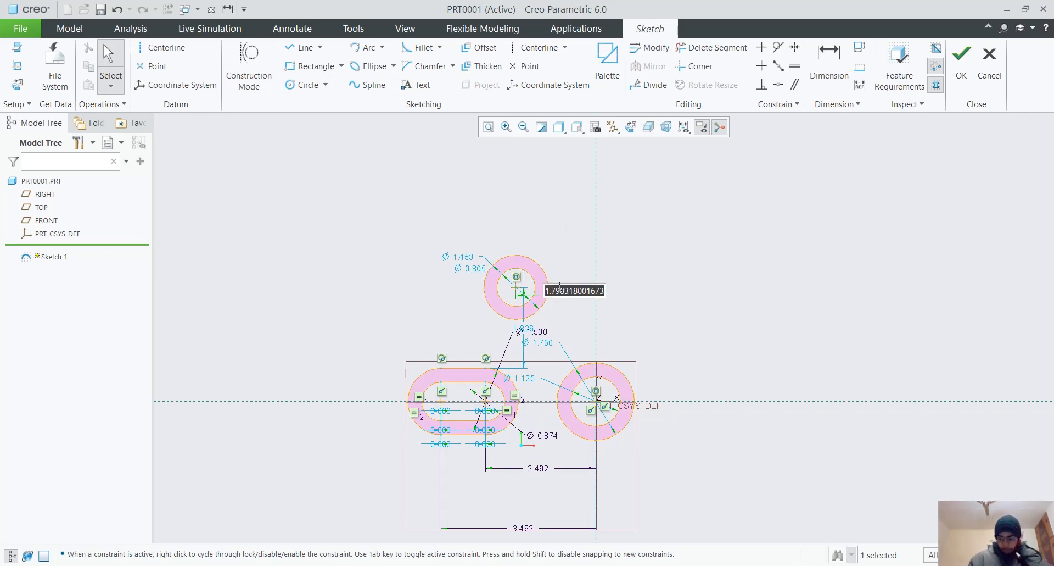
pyautogui.write('.75')
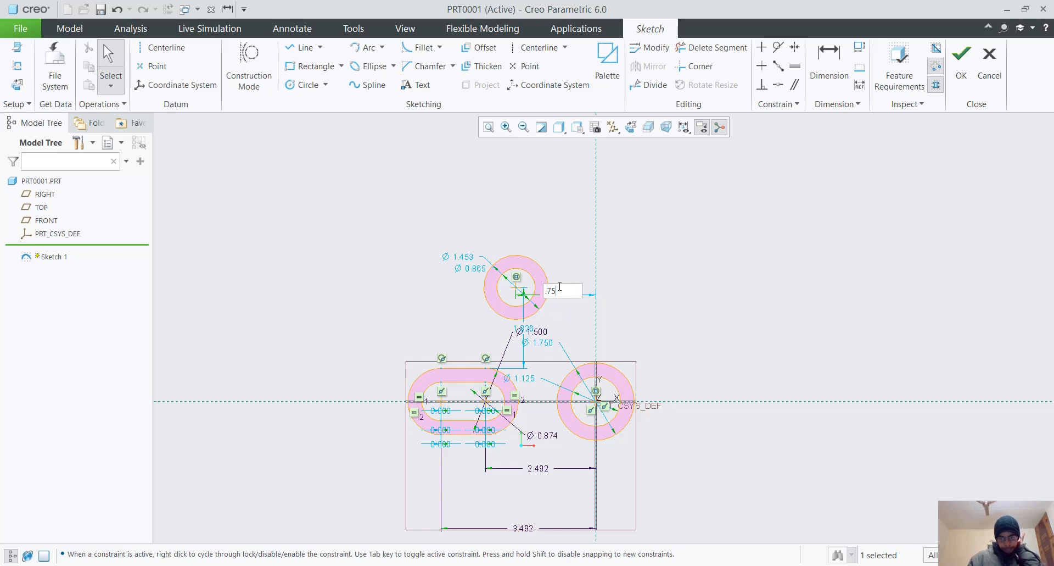
pyautogui.press('Return')
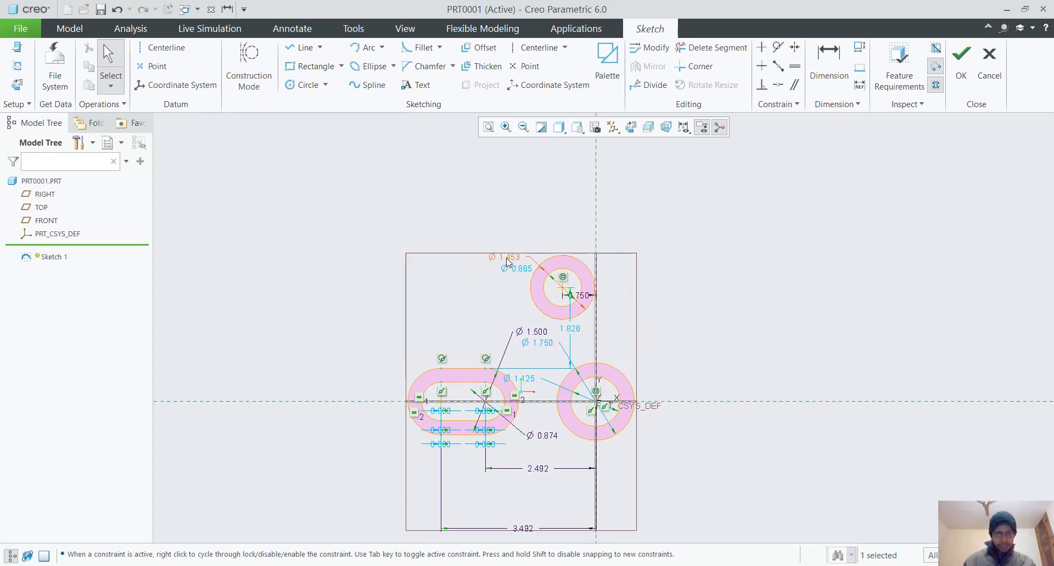
# Set the upper circles' diameters to 0.75 and 1.625, moving the outer diameter dimension clear of the inner one
pyautogui.doubleClick(507, 258)
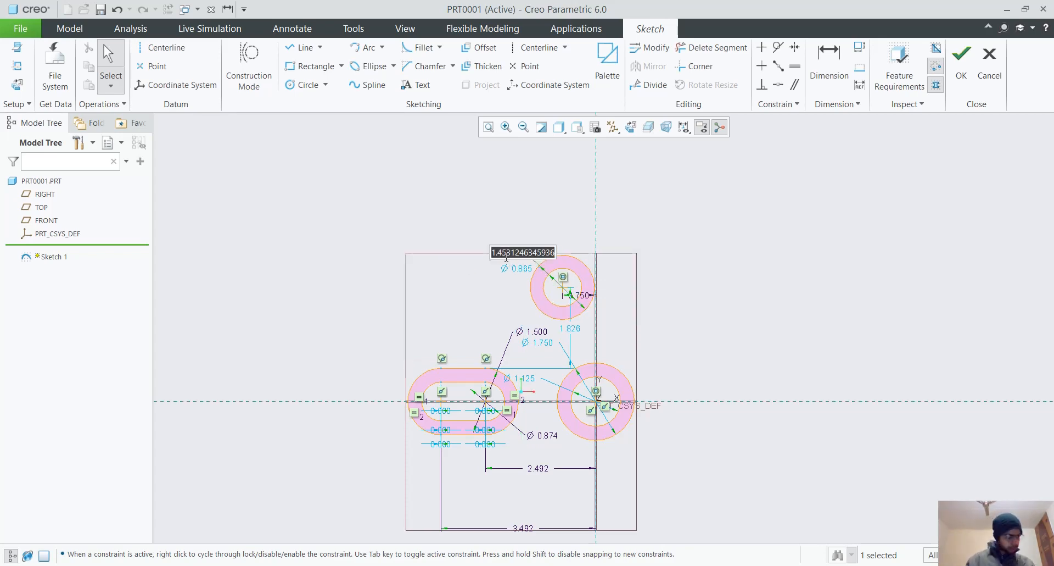
pyautogui.press('BackSpace')
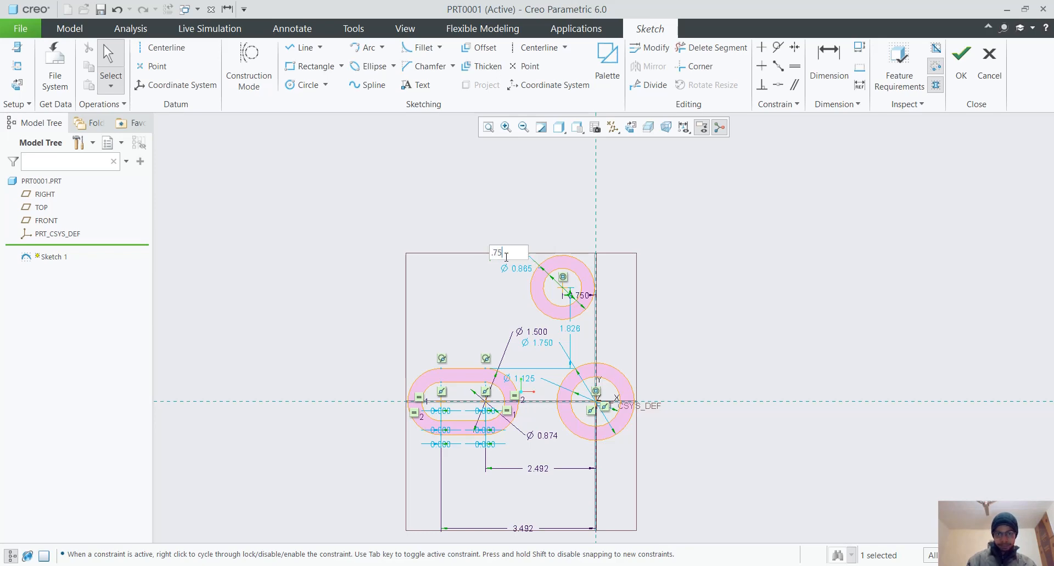
pyautogui.press('Return')
pyautogui.scroll(5, 569, 291)
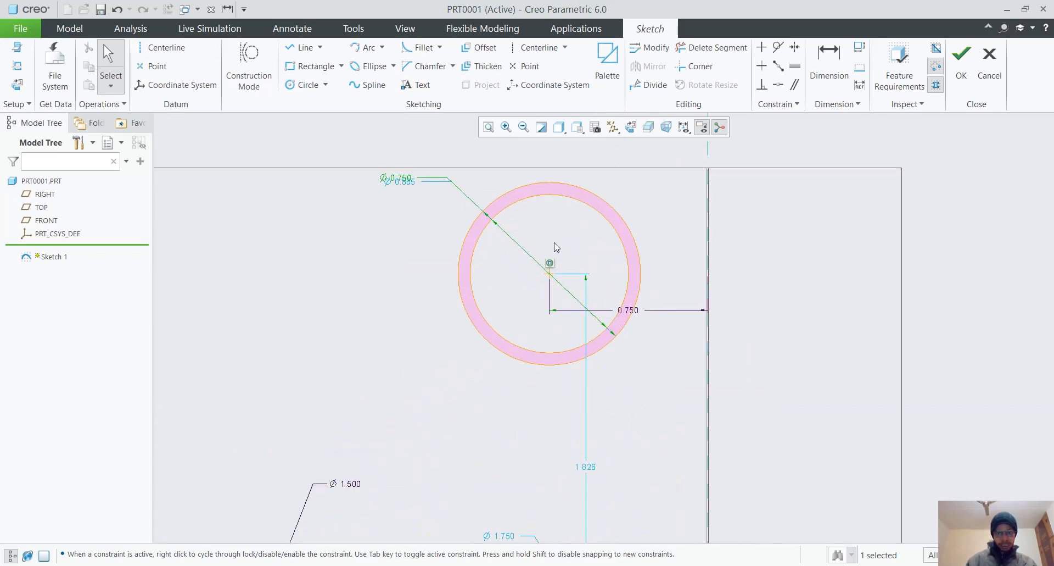
pyautogui.moveTo(414, 184); pyautogui.dragTo(380, 264)
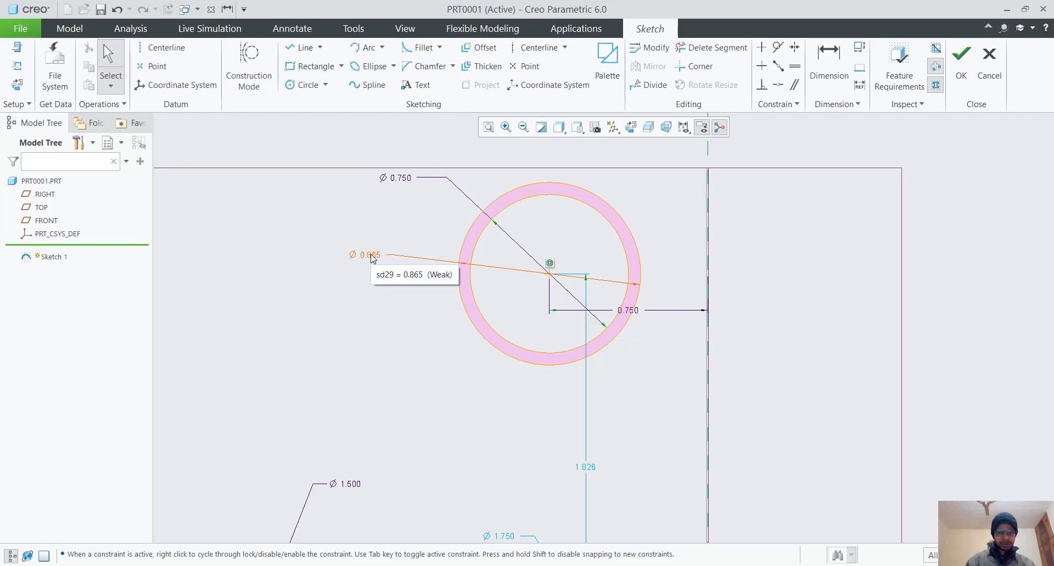
pyautogui.doubleClick(372, 257)
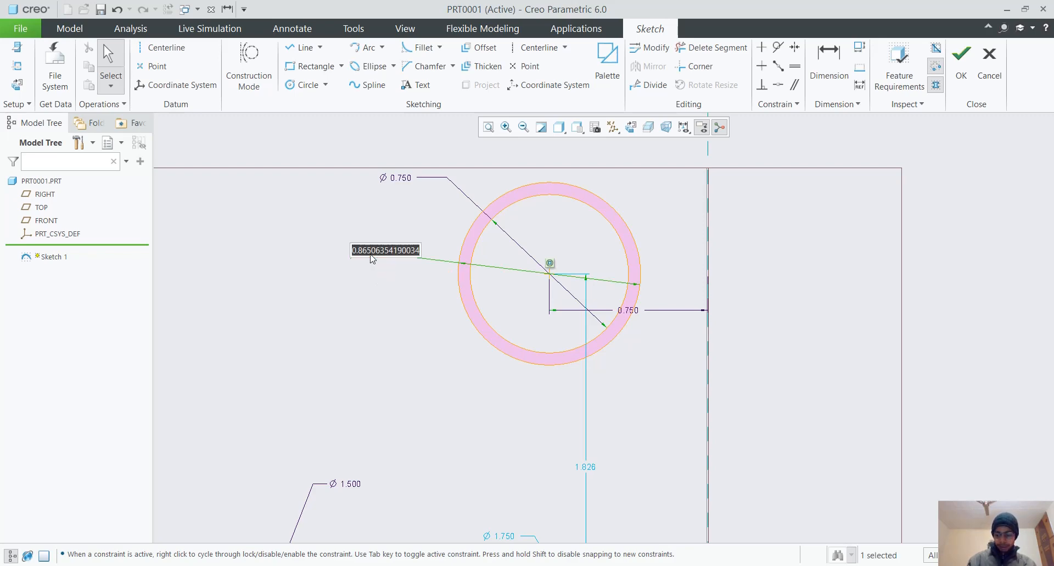
pyautogui.write('1.625')
pyautogui.press('Return')
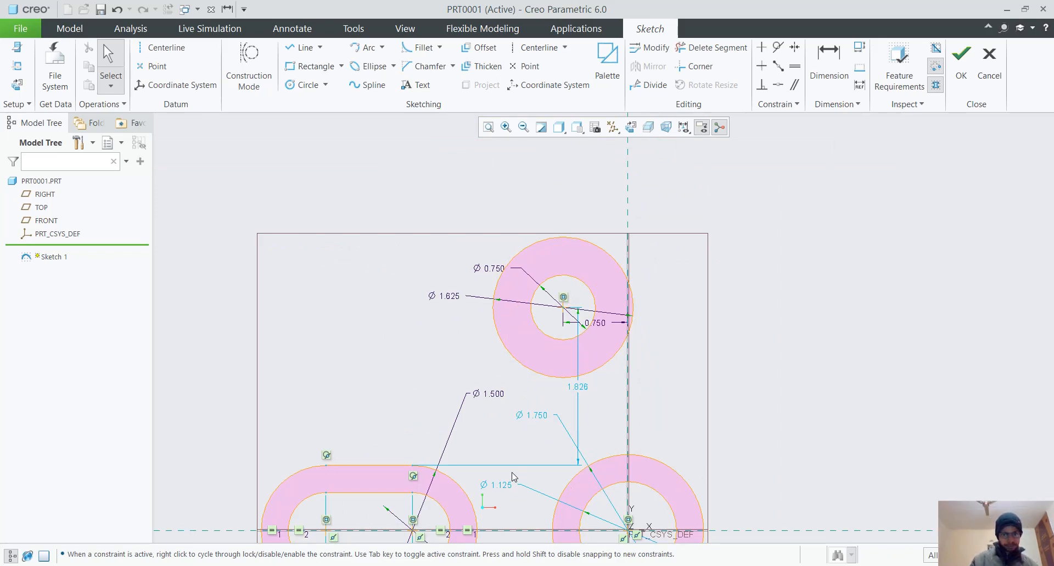
# Try to constrain the centre of the slot's right arc horizontally to the circular ring's centre
pyautogui.scroll(5, 513, 477)
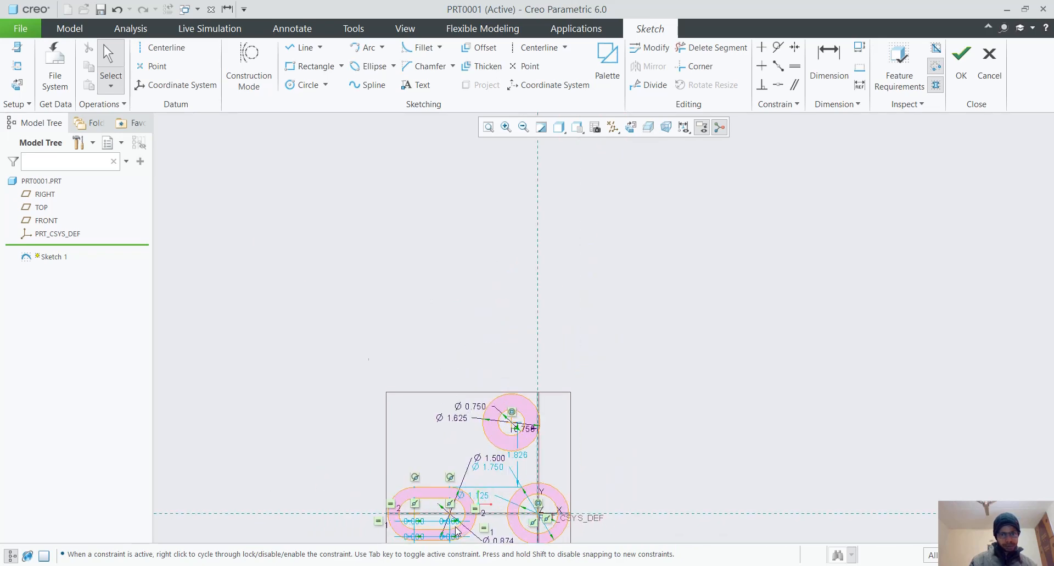
pyautogui.scroll(-1, 455, 528)
pyautogui.moveTo(560, 453)
pyautogui.keyDown('shift'); pyautogui.mouseDown(button='middle')
pyautogui.moveTo(558, 378)
pyautogui.moveTo(646, 305)
pyautogui.mouseUp(button='middle'); pyautogui.keyUp('shift')
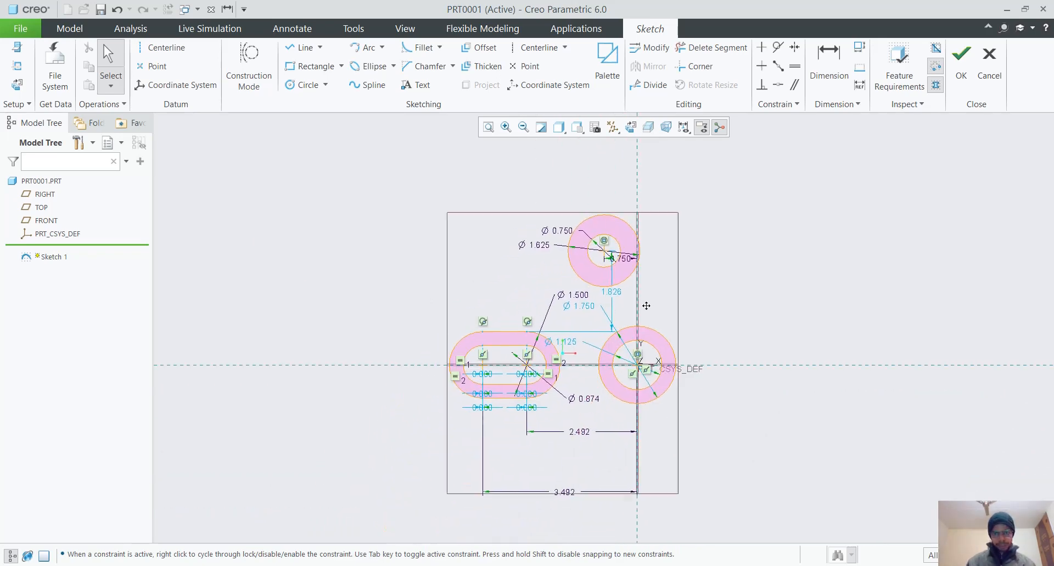
pyautogui.scroll(-2, 646, 306)
pyautogui.scroll(1, 636, 334)
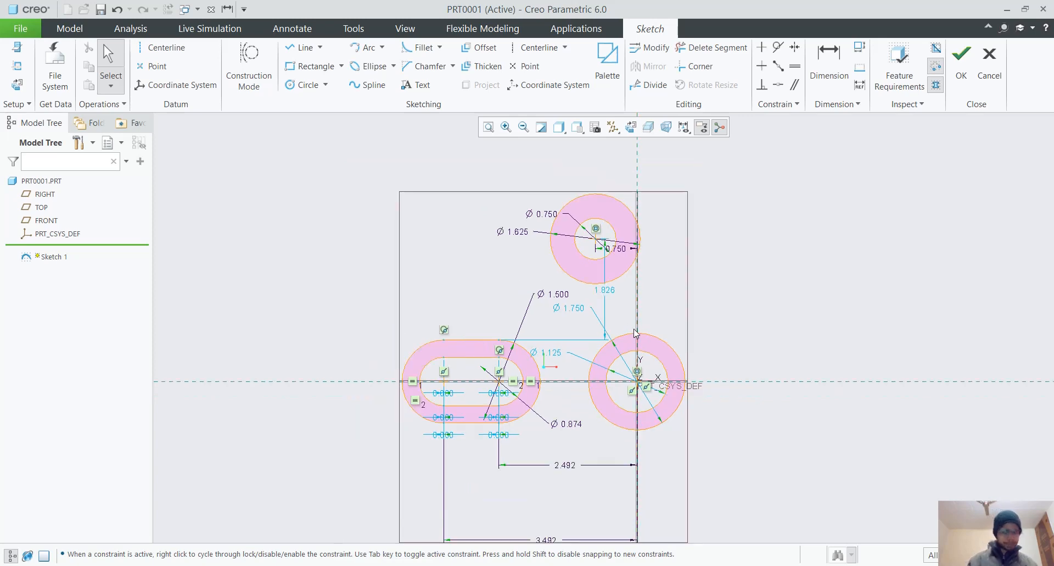
pyautogui.scroll(-1, 695, 285)
pyautogui.scroll(1, 694, 285)
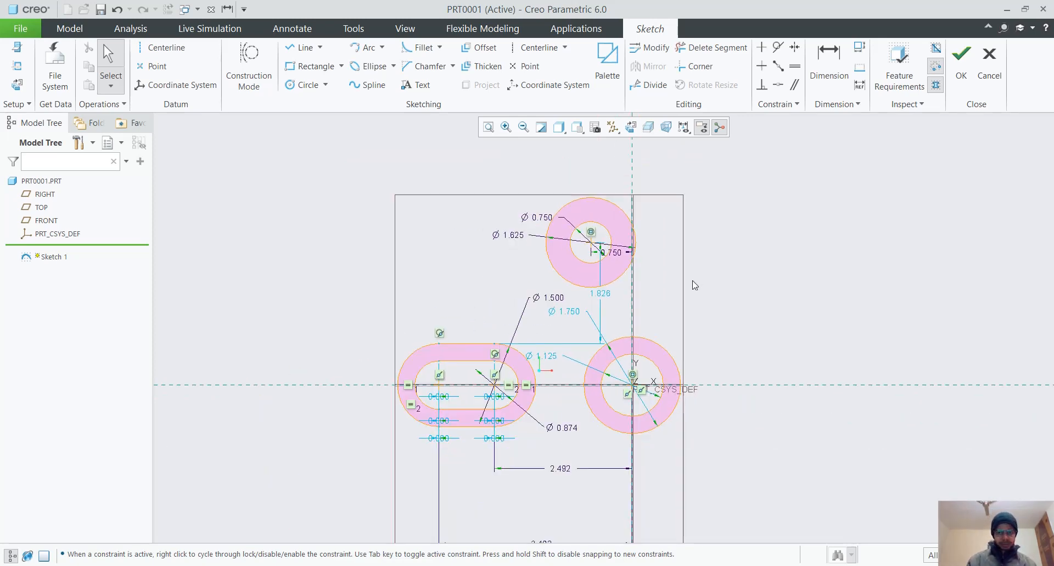
pyautogui.scroll(-1, 690, 292)
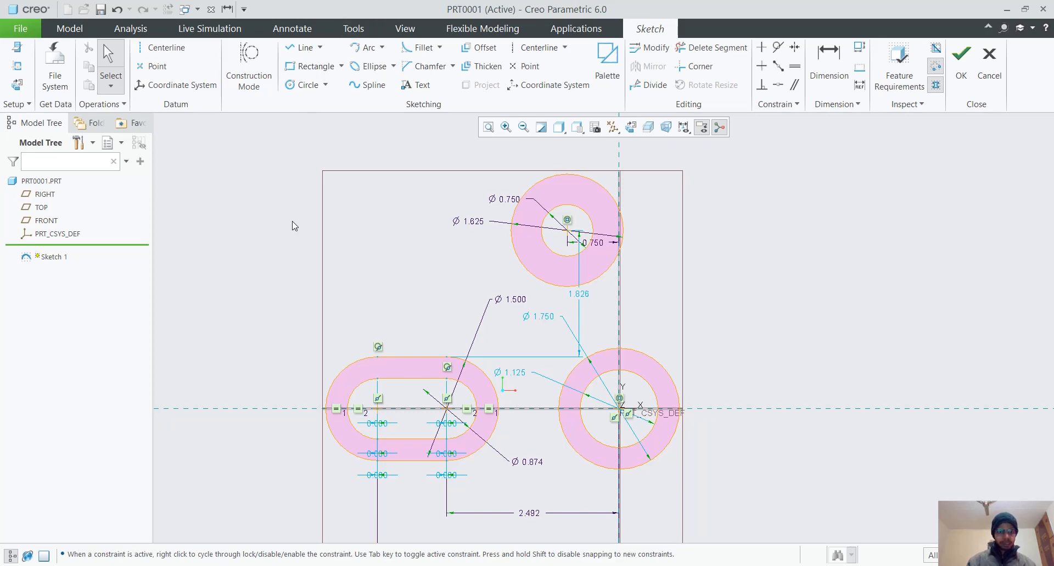
pyautogui.click(448, 408)
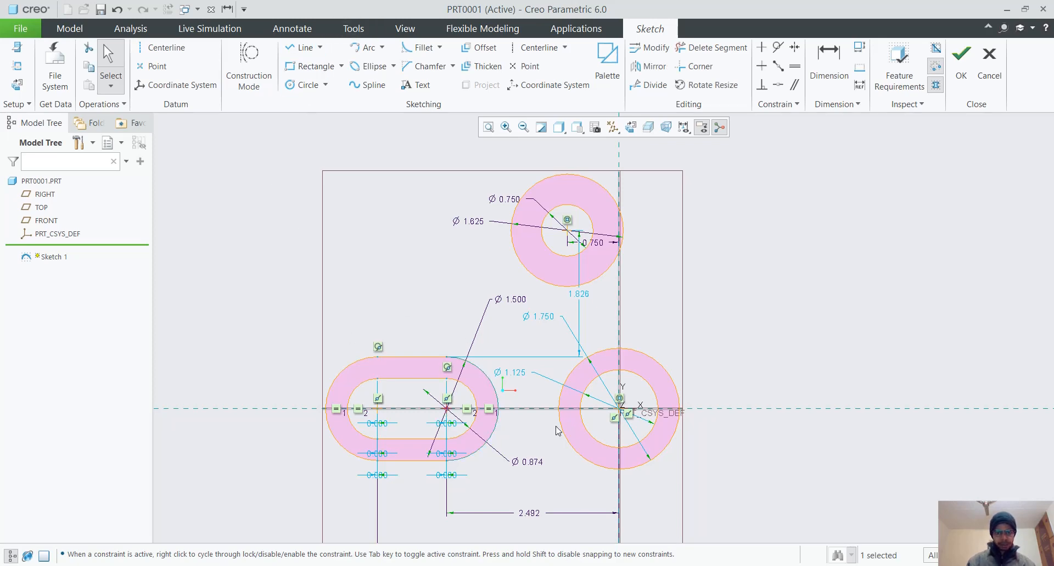
pyautogui.keyDown('ctrl'); pyautogui.click(620, 409); pyautogui.keyUp('ctrl')
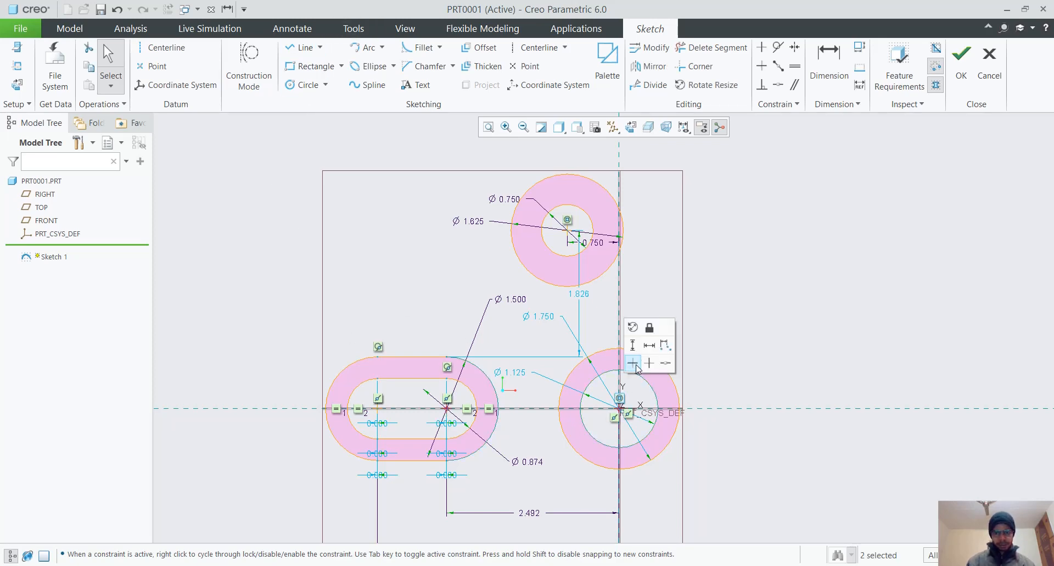
pyautogui.click(635, 365)
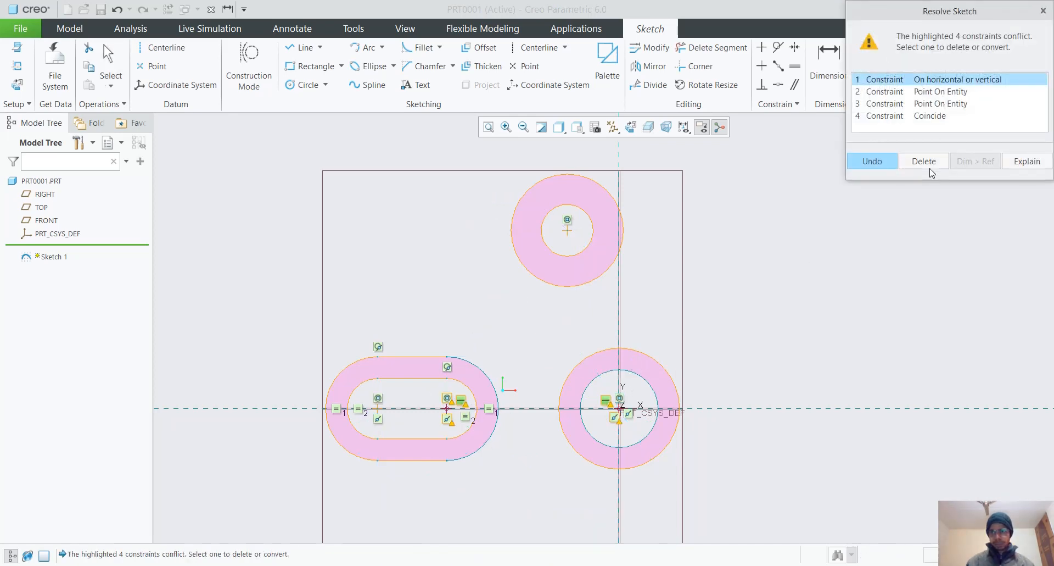
pyautogui.click(885, 165)
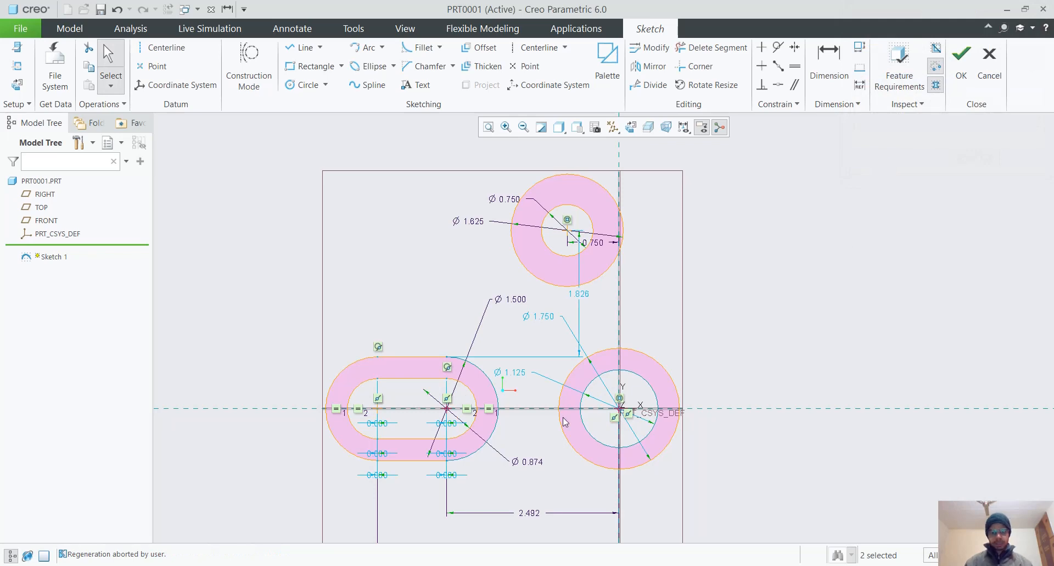
pyautogui.click(449, 476)
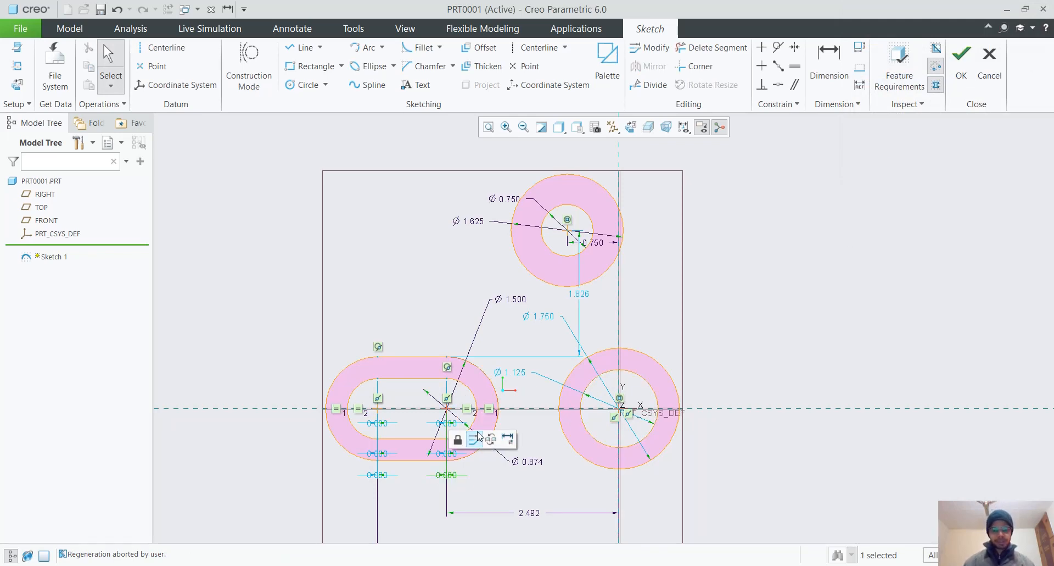
pyautogui.click(640, 346)
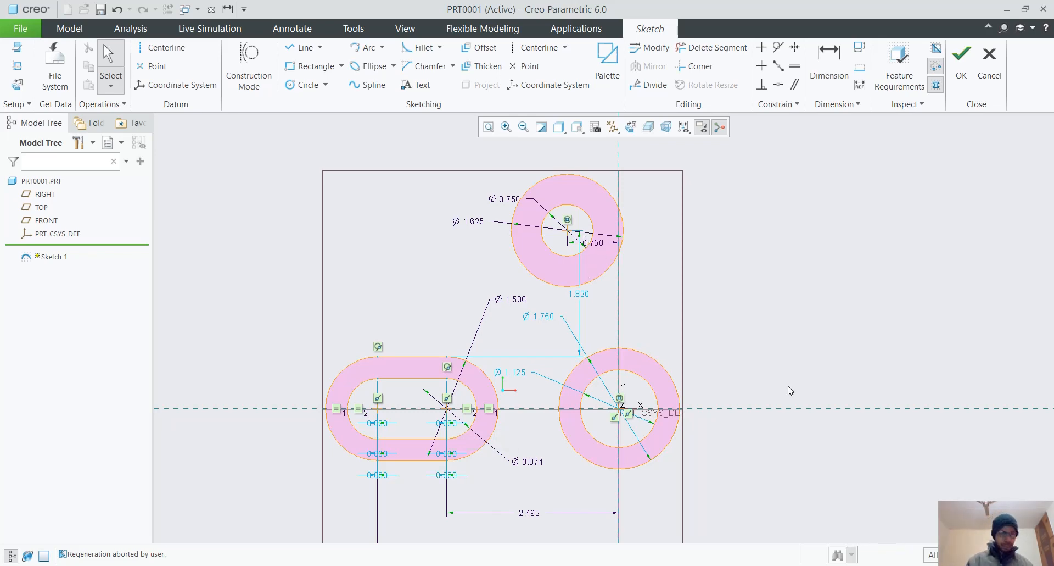
# Sketch two concentric circles of about 1.76 and 0.85 diameter on the horizontal reference, centred about 2.36 right of the vertical reference
pyautogui.click(302, 85)
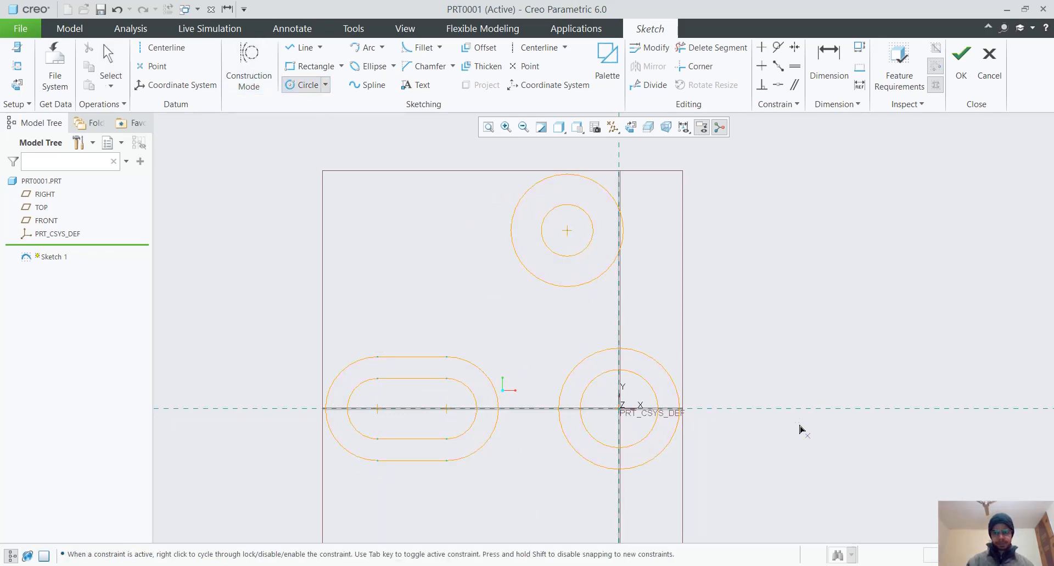
pyautogui.click(783, 408)
pyautogui.click(833, 447)
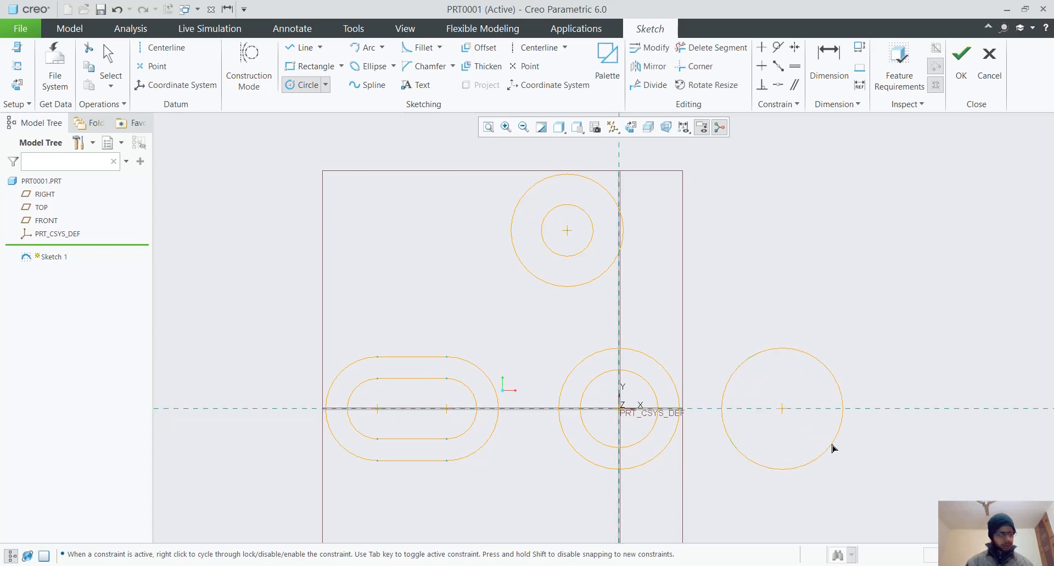
pyautogui.click(783, 408)
pyautogui.middleClick(806, 442)
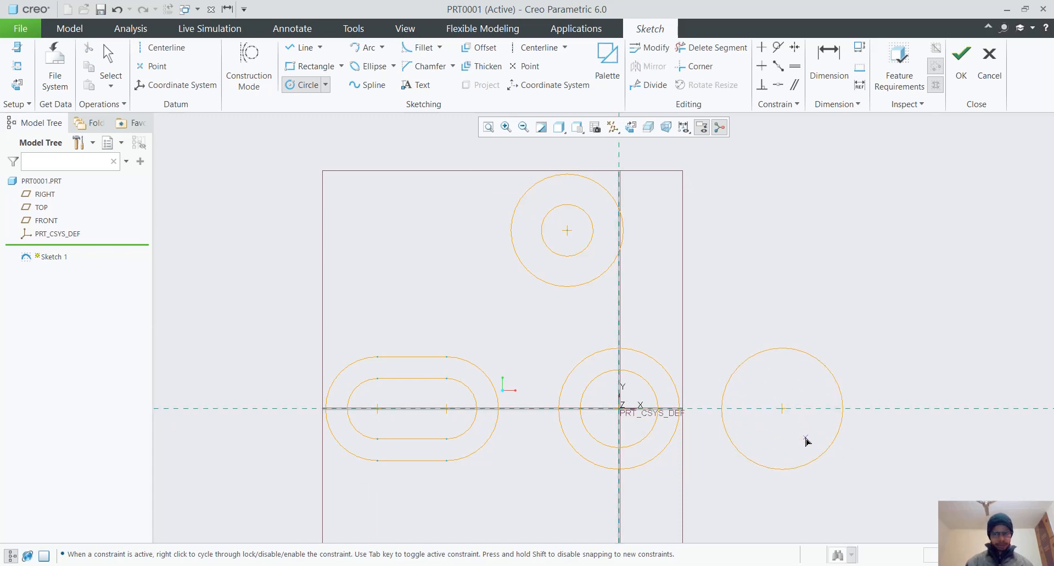
pyautogui.click(783, 409)
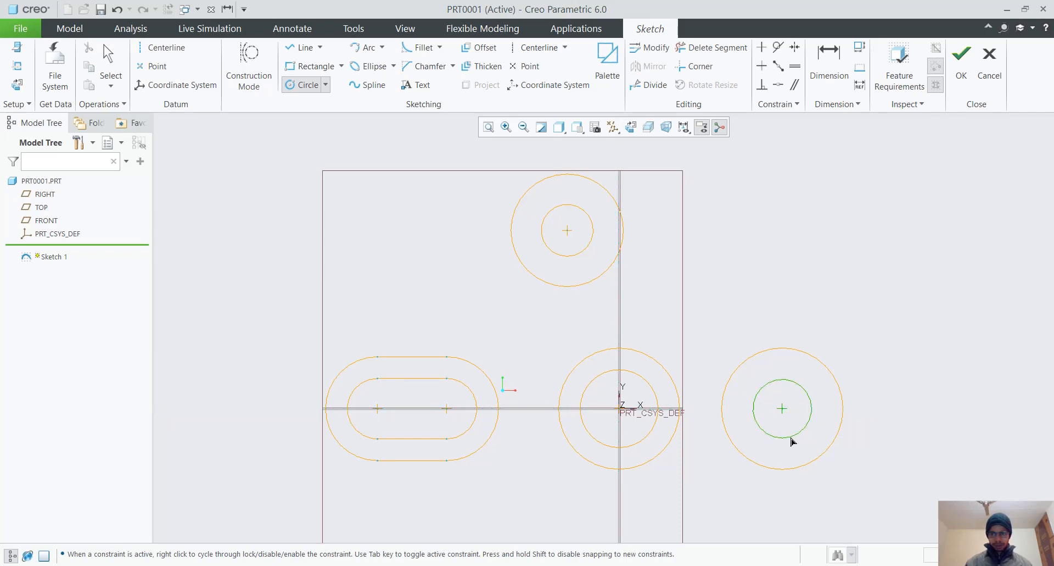
pyautogui.click(790, 437)
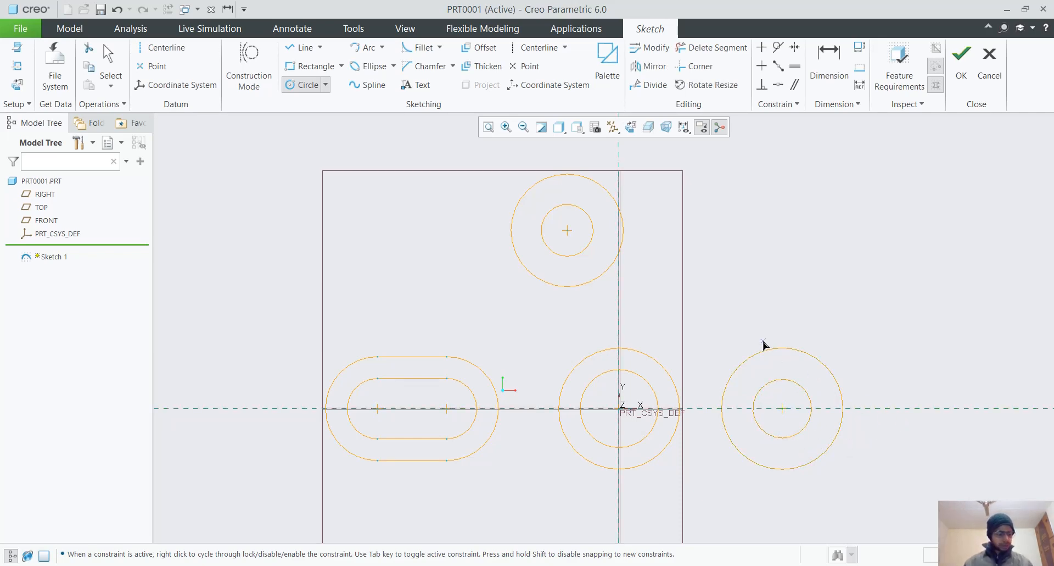
# Sketch concentric circles of about 0.88 and 1.63 diameter, centred about 1.95 right of the vertical and 2.44 above the horizontal reference
pyautogui.click(754, 240)
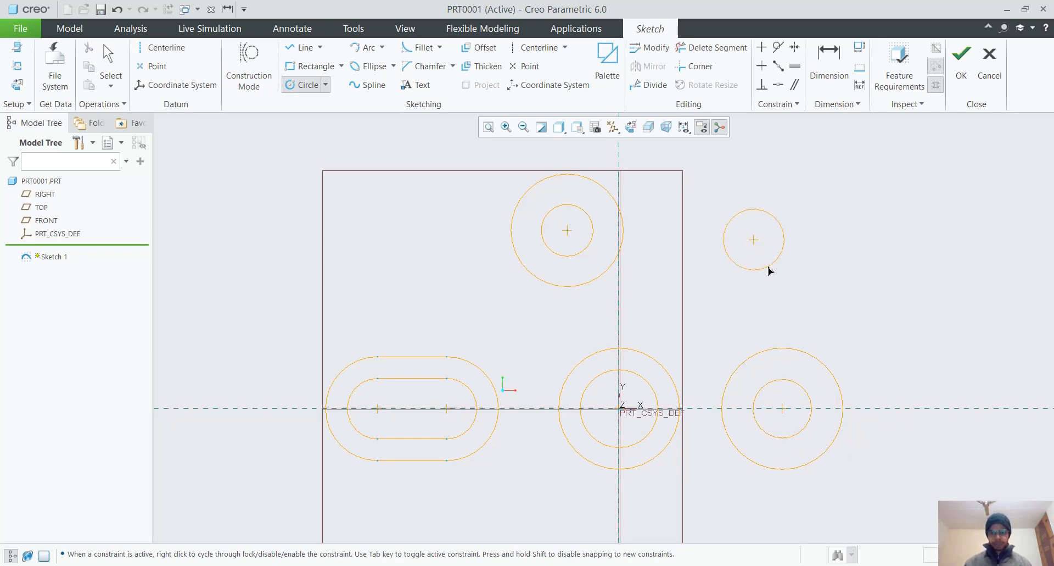
pyautogui.click(770, 270)
pyautogui.click(754, 239)
pyautogui.click(794, 279)
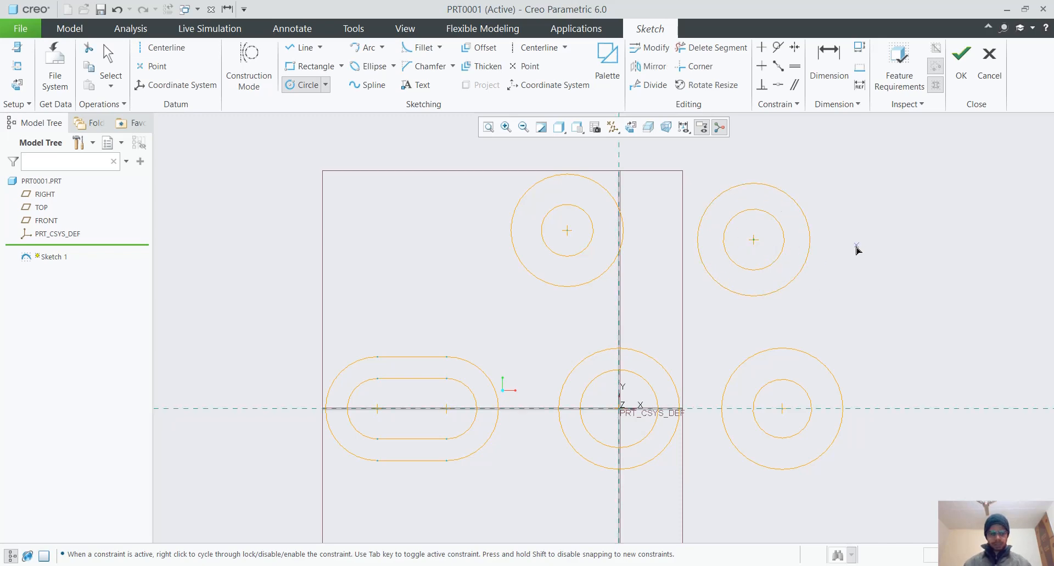
pyautogui.middleClick(841, 247)
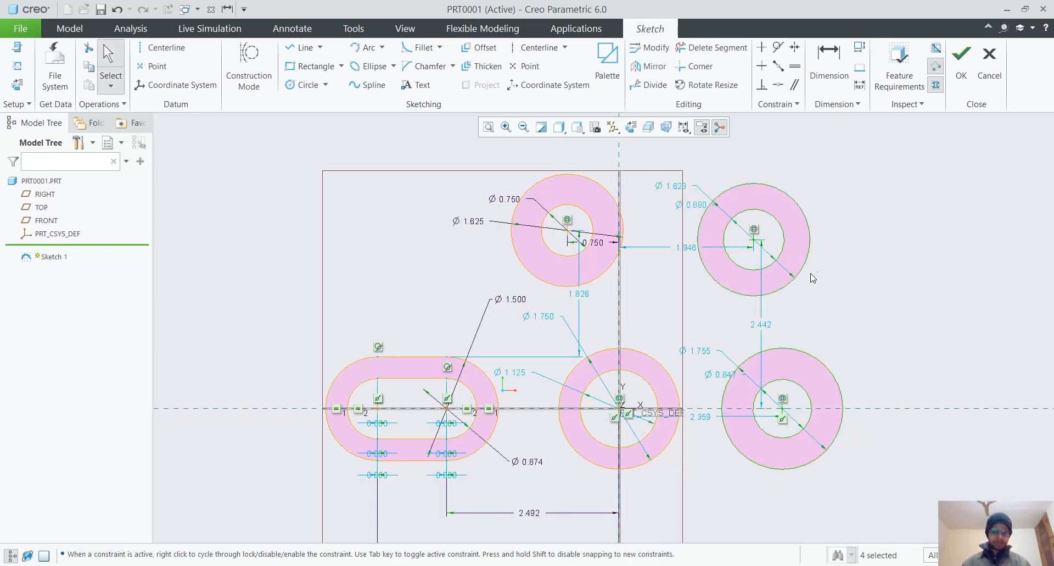
# Set the right-hand ring's outer diameter to .875*2 and inner diameter to .438*2, moving the inner diameter dimension outside the ring
pyautogui.doubleClick(701, 355)
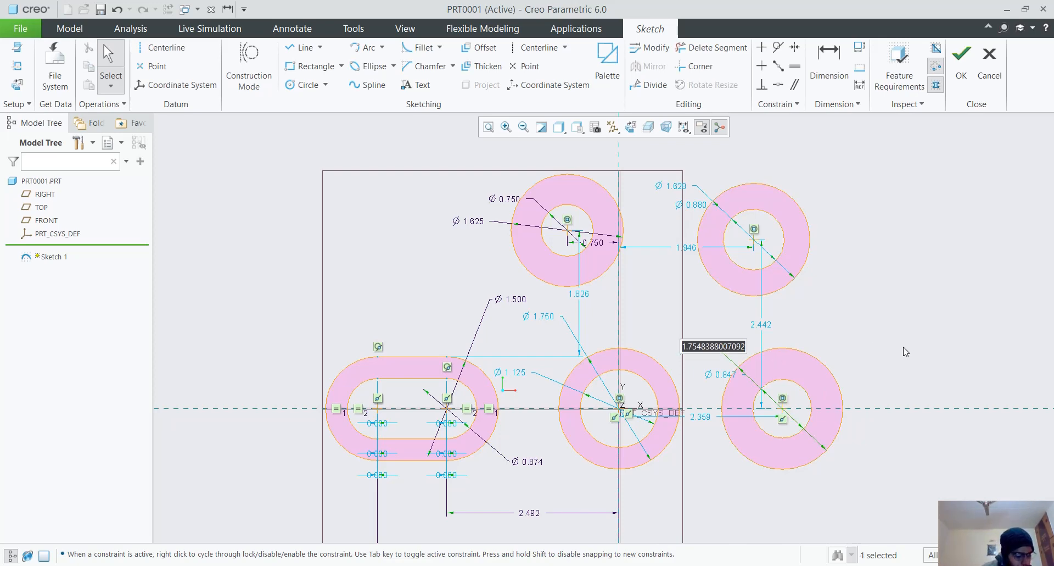
pyautogui.press('BackSpace')
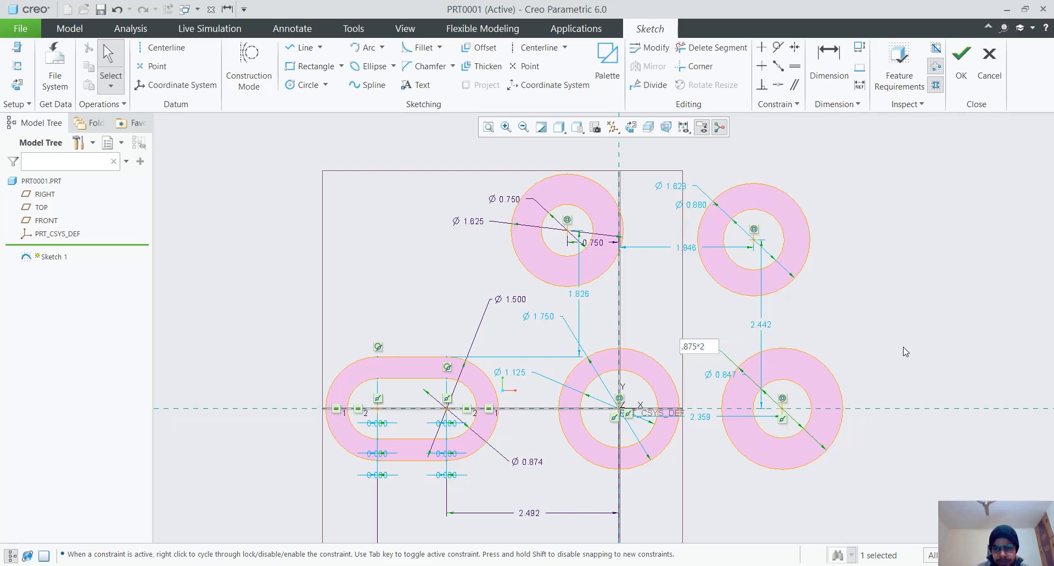
pyautogui.press('Return')
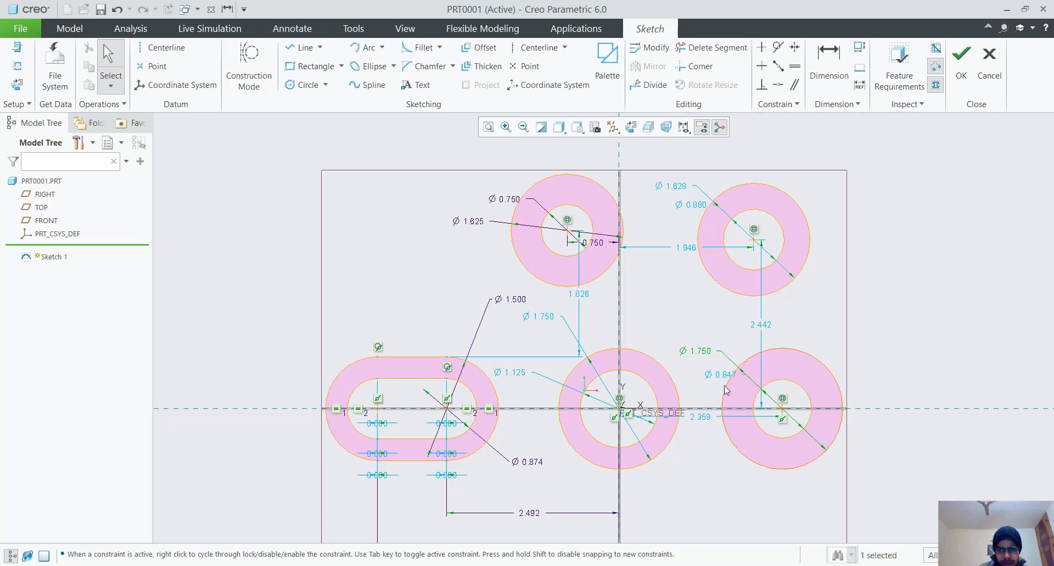
pyautogui.moveTo(791, 396); pyautogui.dragTo(897, 394)
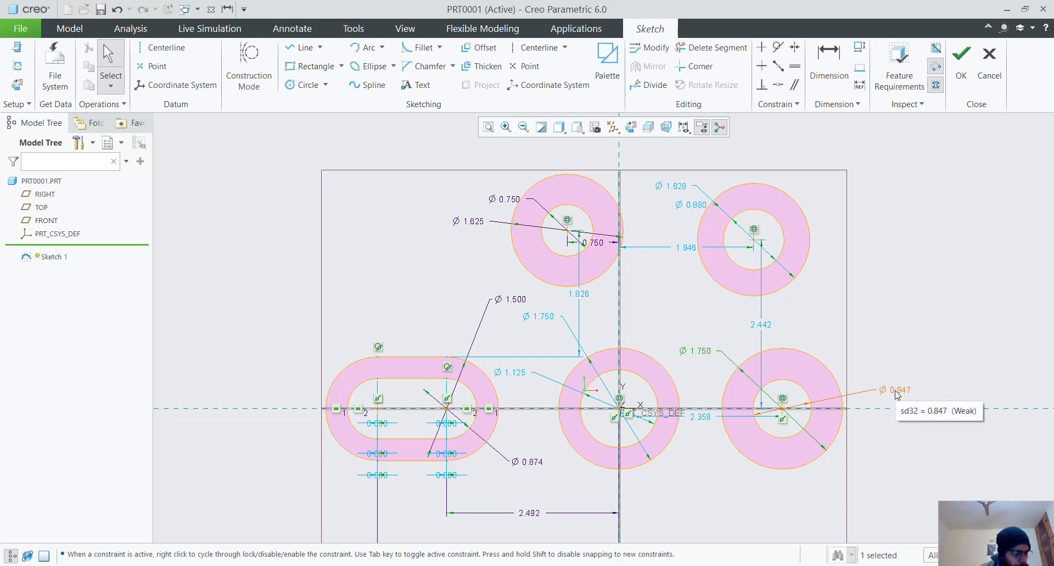
pyautogui.doubleClick(897, 391)
pyautogui.press('BackSpace')
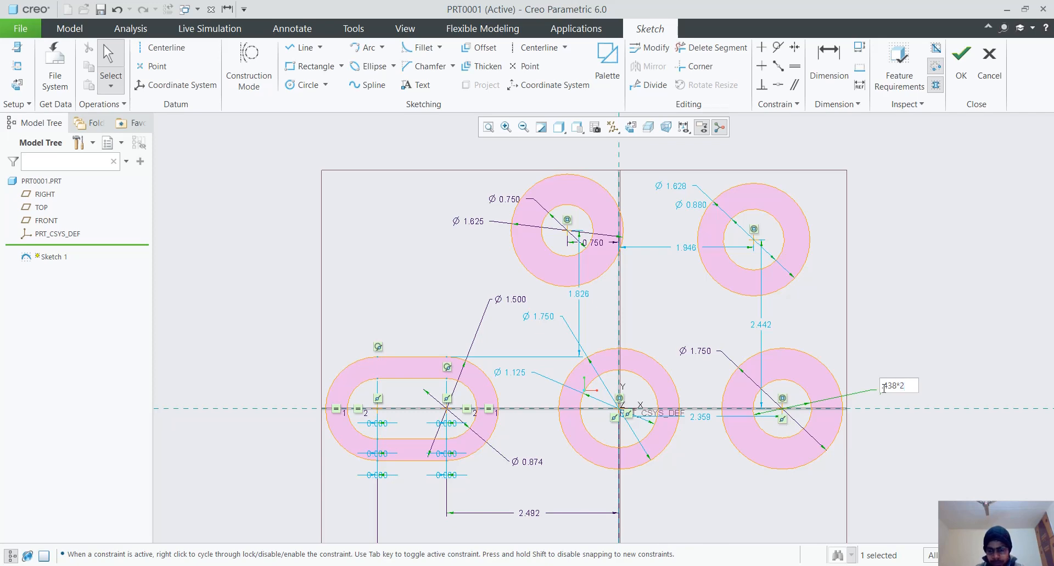
pyautogui.press('Return')
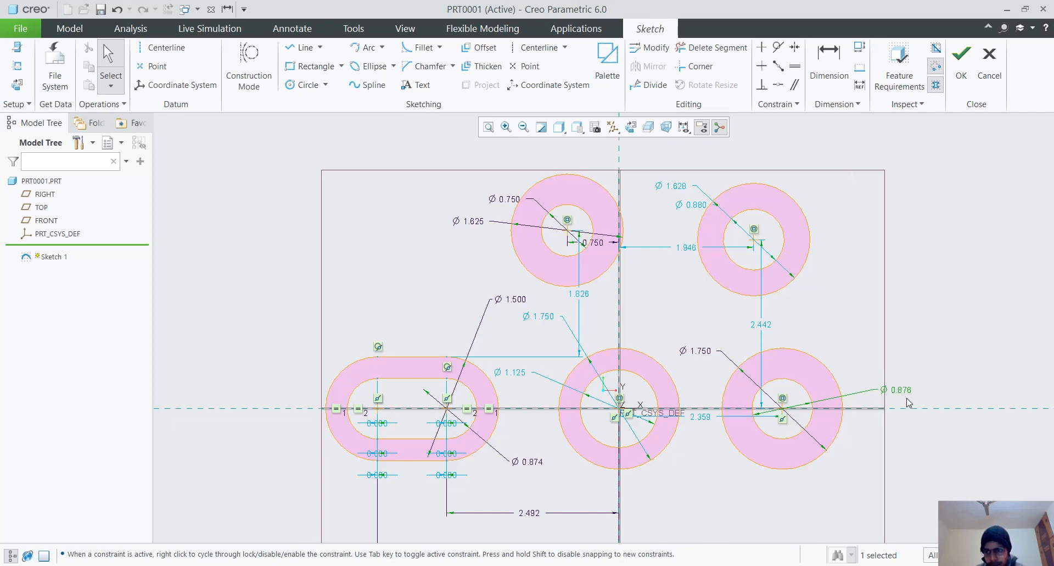
pyautogui.moveTo(901, 390); pyautogui.dragTo(862, 350)
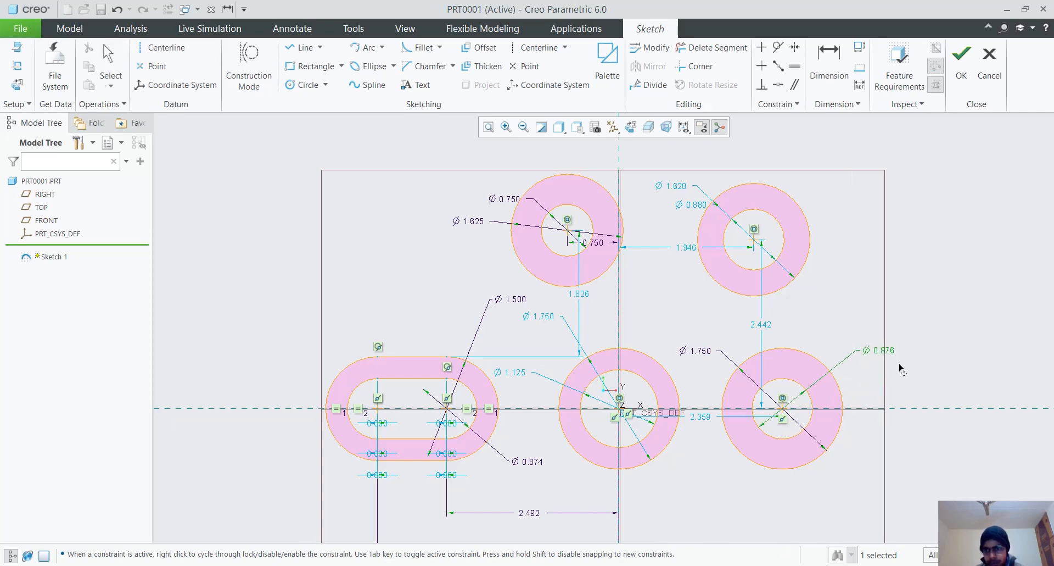
pyautogui.click(901, 487)
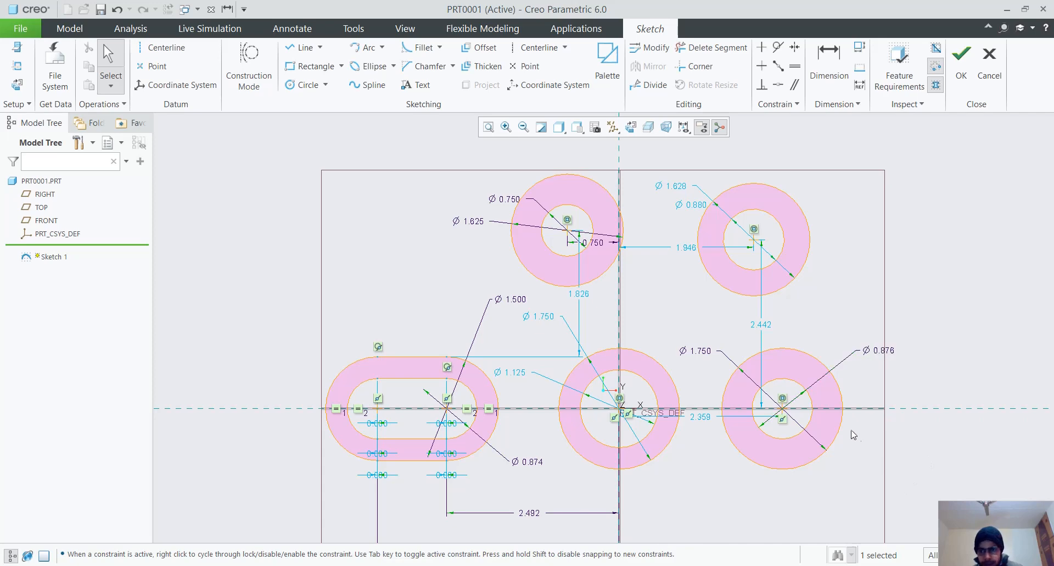
# Set the right-hand ring's horizontal distance from the vertical reference to 2.312 and place that dimension below the rings
pyautogui.click(703, 419)
pyautogui.doubleClick(703, 419)
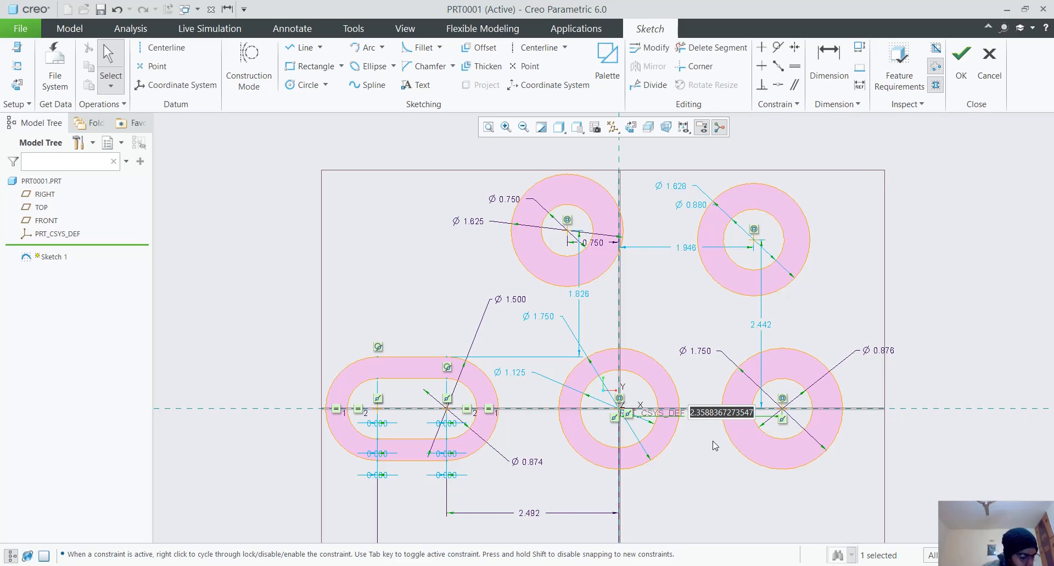
pyautogui.write('2.312')
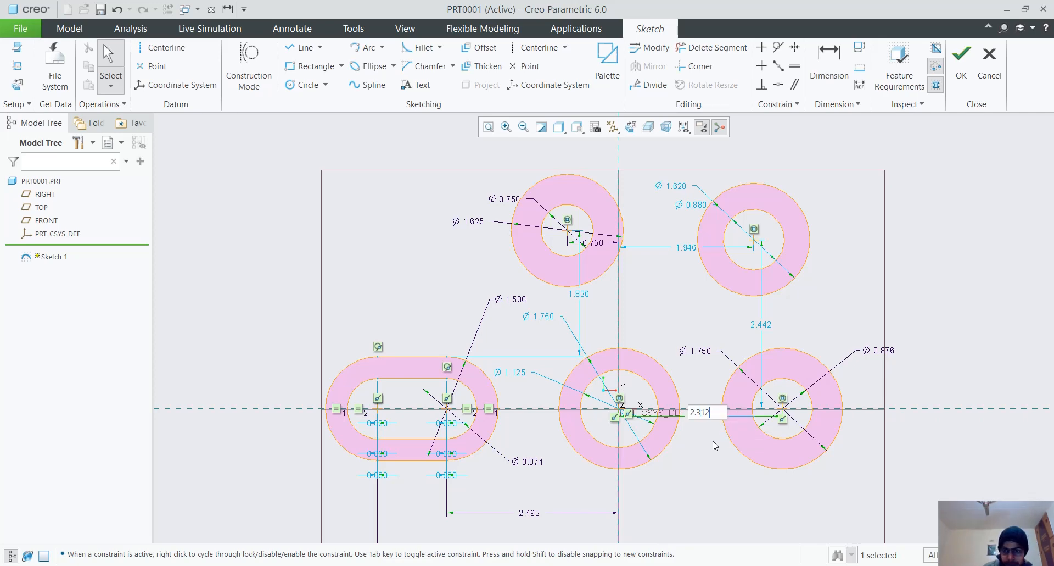
pyautogui.press('Return')
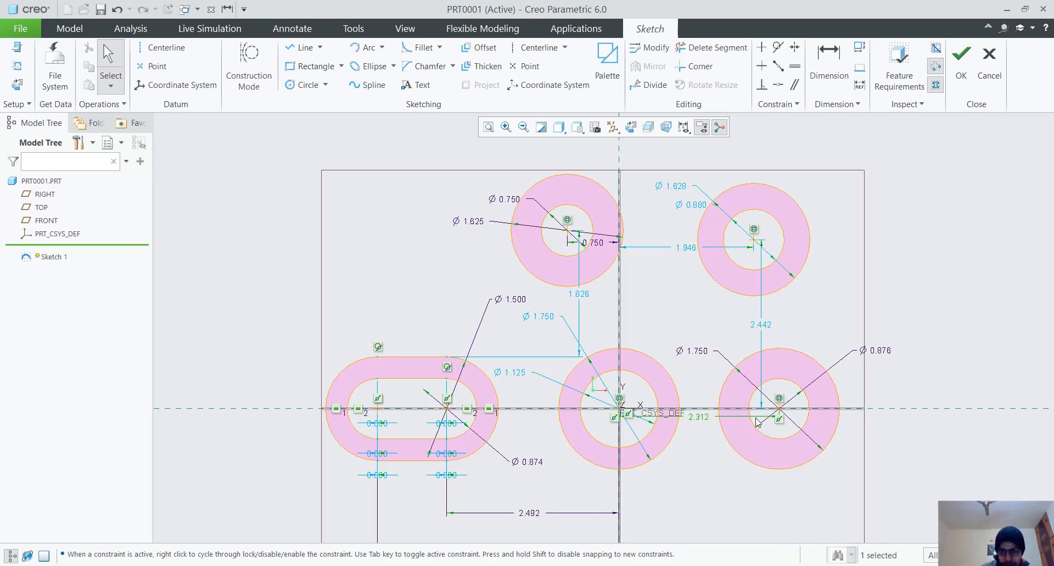
pyautogui.moveTo(699, 417); pyautogui.dragTo(704, 488)
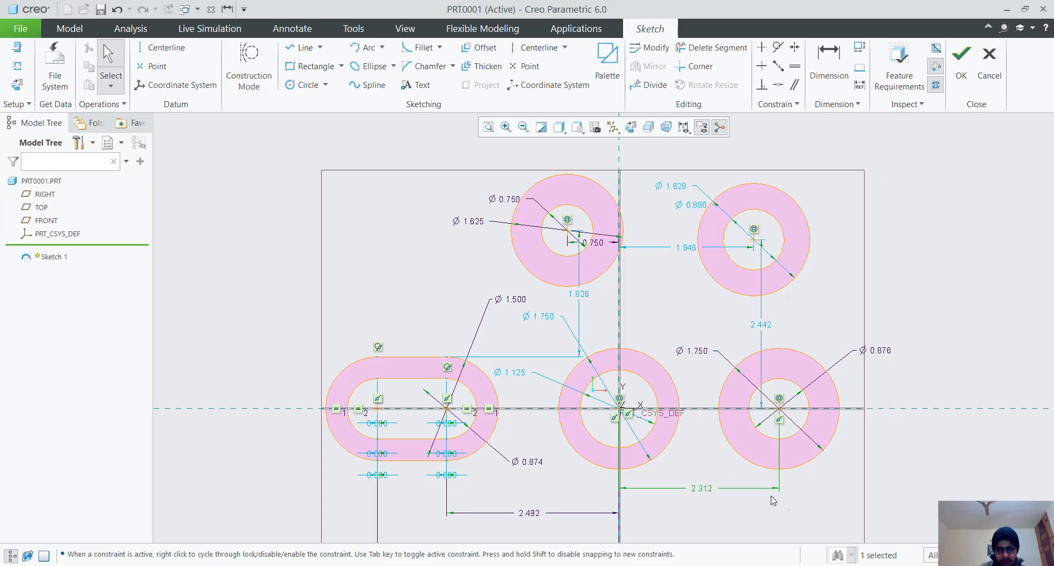
pyautogui.click(565, 234)
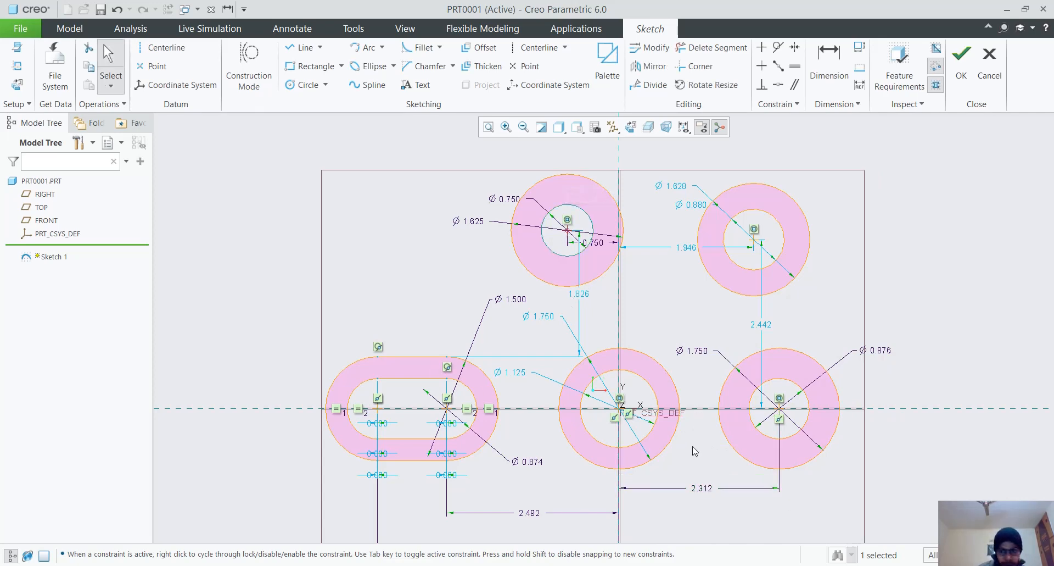
pyautogui.keyDown('ctrl'); pyautogui.click(619, 408); pyautogui.keyUp('ctrl')
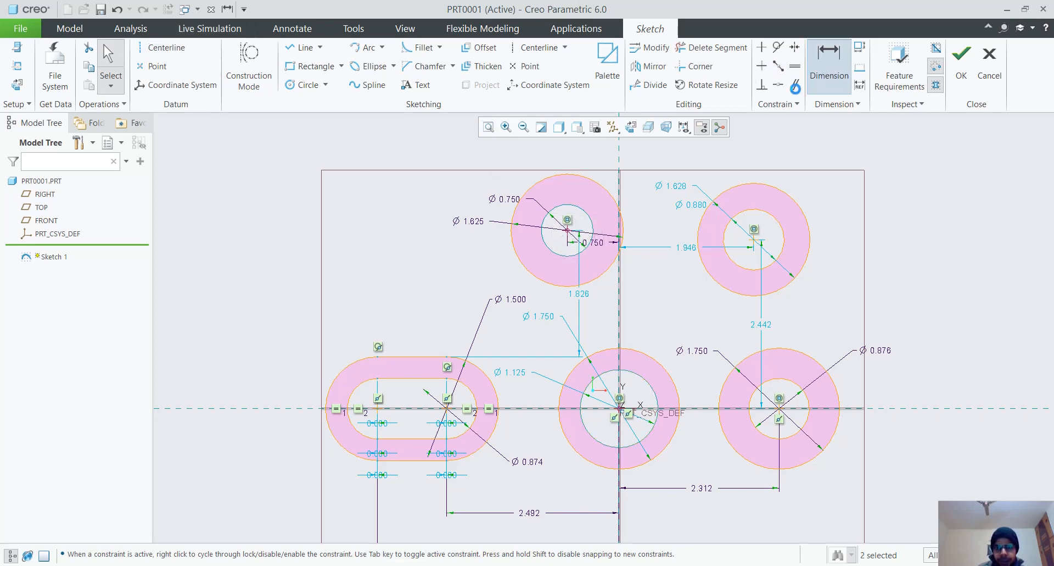
pyautogui.click(827, 61)
pyautogui.click(568, 231)
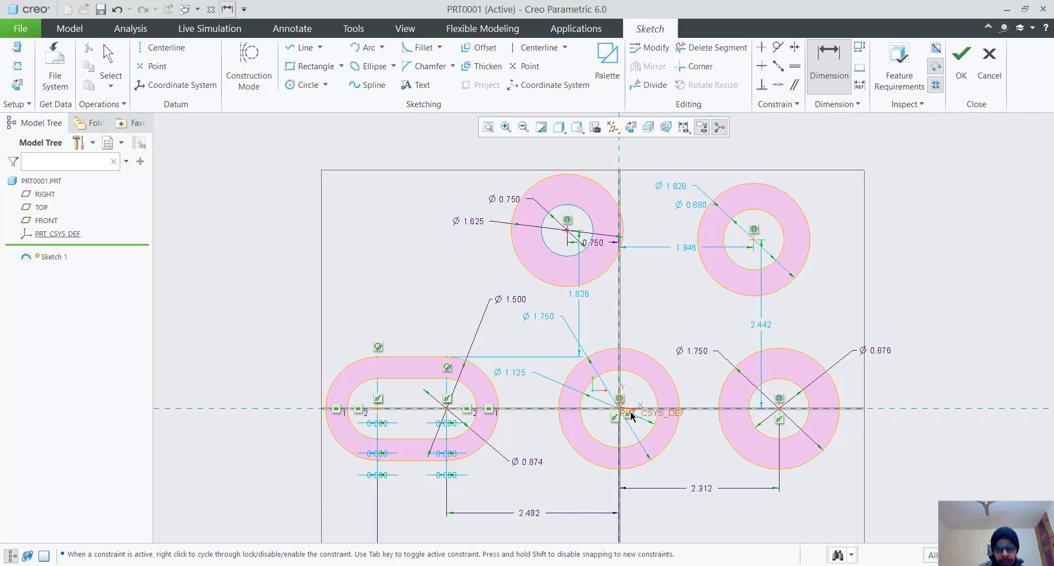
pyautogui.click(621, 410)
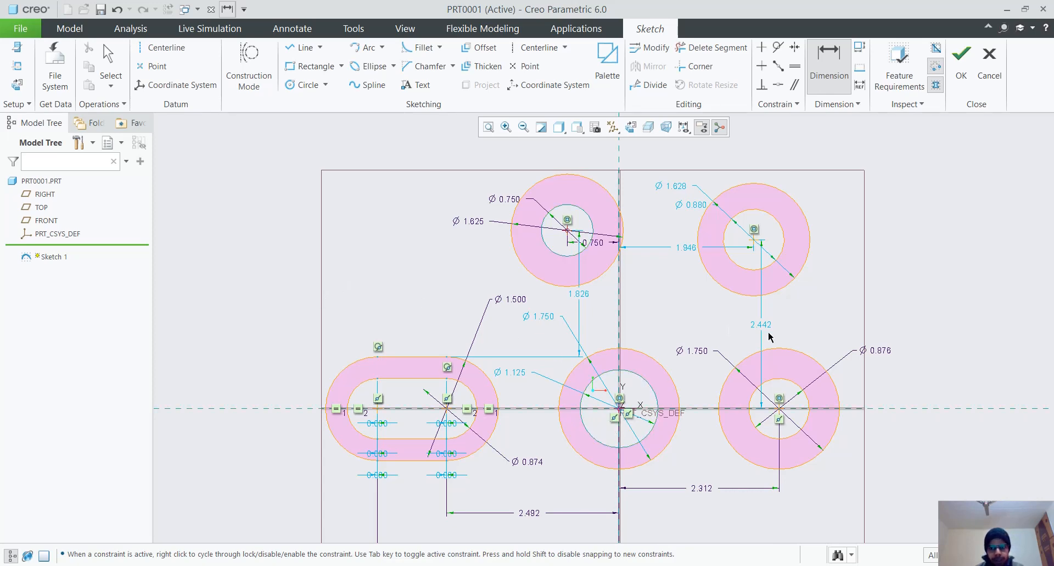
pyautogui.press('Escape')
# Move both vertical distance dimensions outside the profile and set the upper-left ring centre's height above the slot's top edge to 1.875-.75
pyautogui.moveTo(763, 326); pyautogui.dragTo(944, 329)
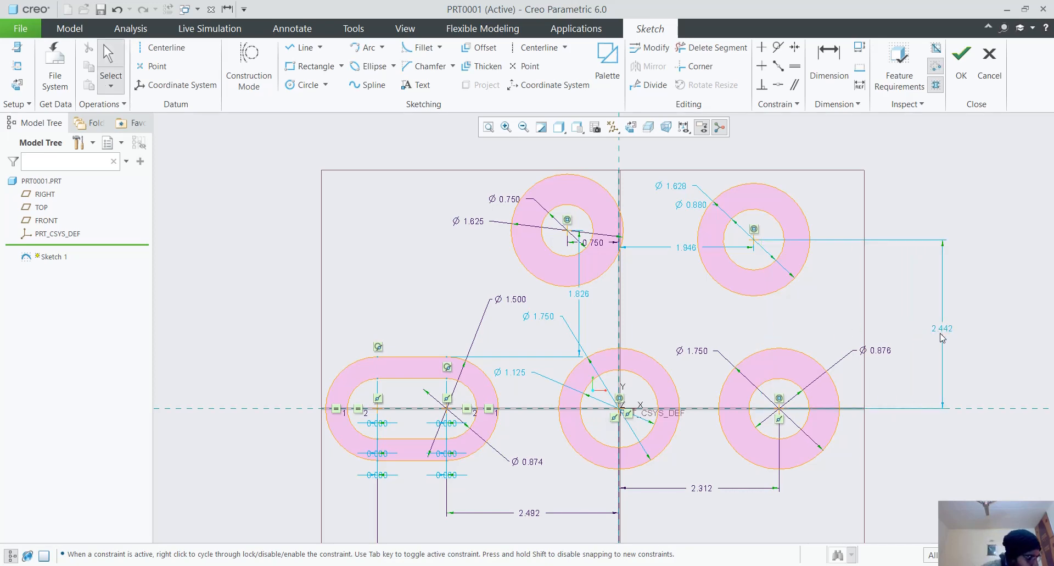
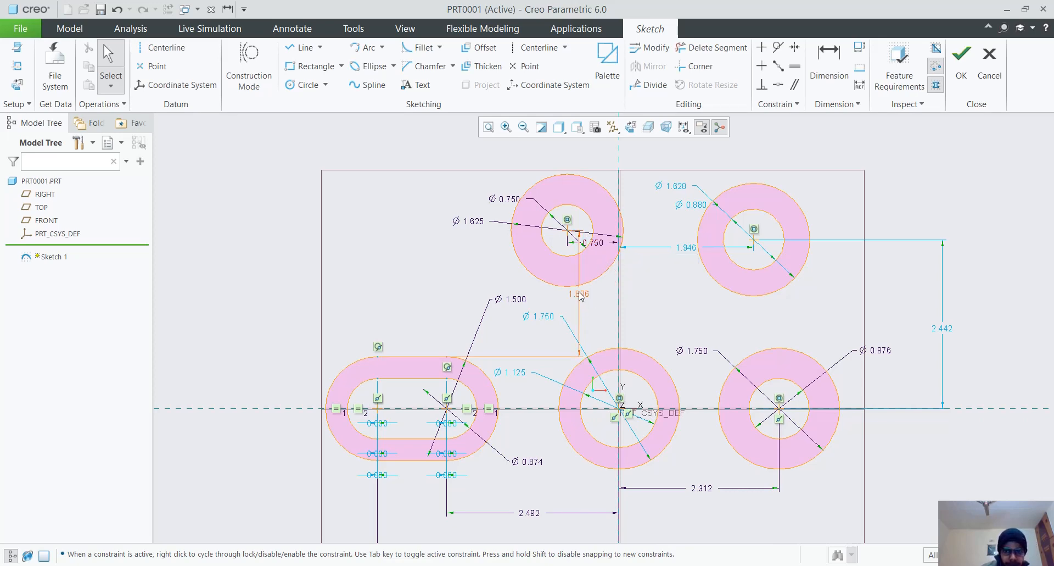
pyautogui.moveTo(580, 293); pyautogui.dragTo(289, 293)
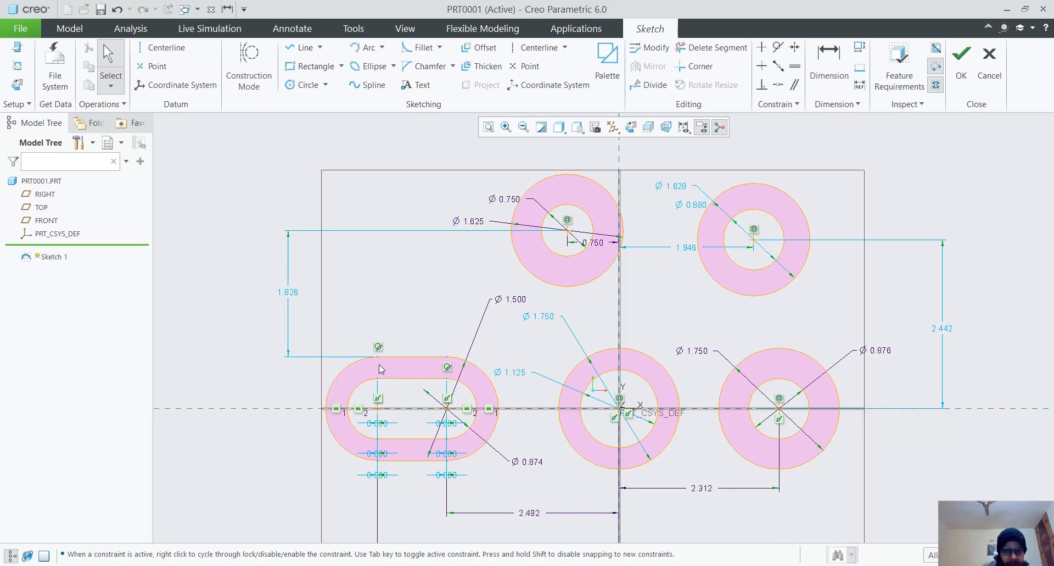
pyautogui.scroll(1, 407, 375)
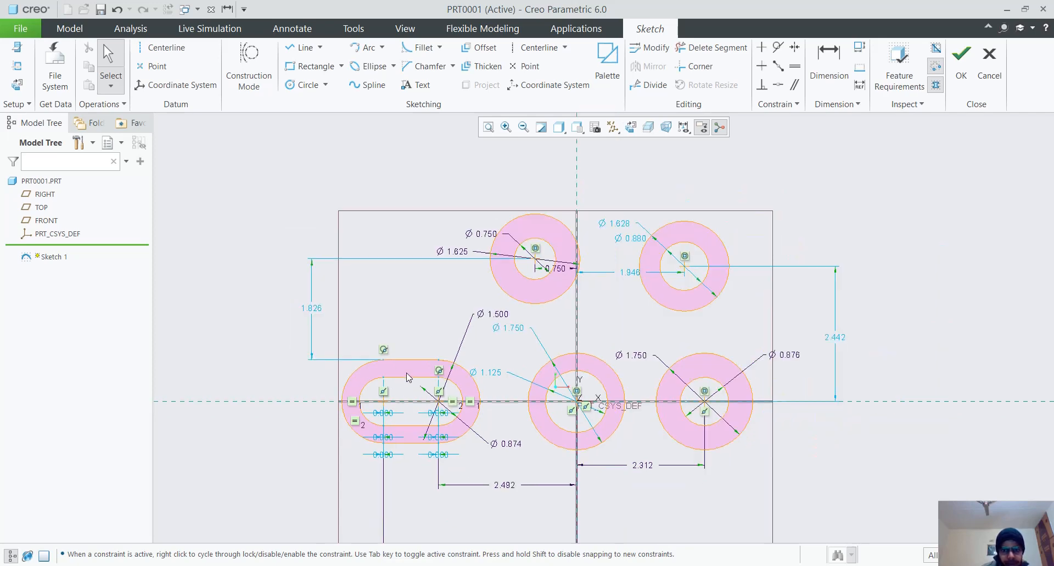
pyautogui.scroll(1, 407, 374)
pyautogui.scroll(-1, 334, 396)
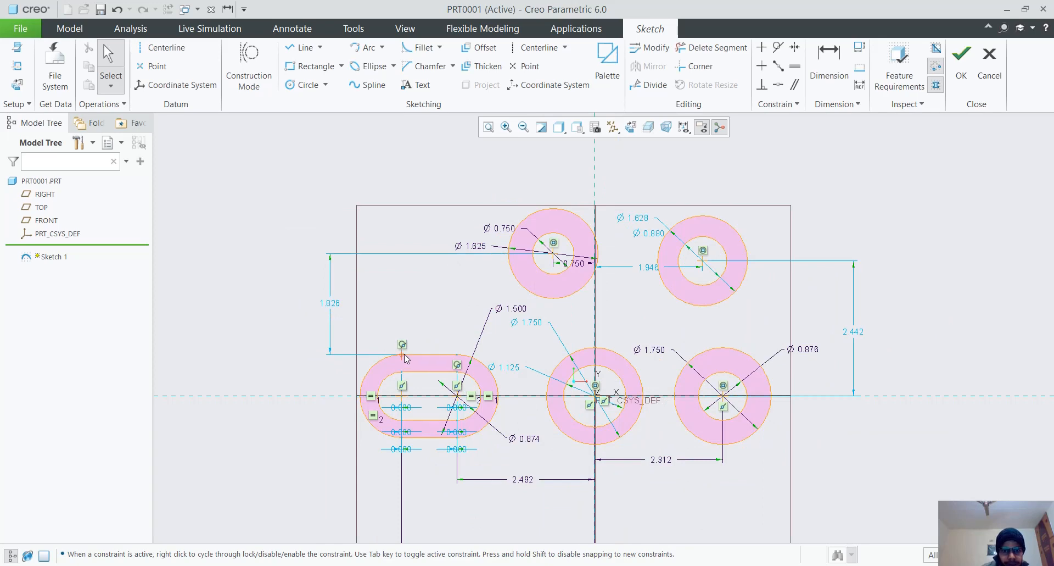
pyautogui.click(830, 57)
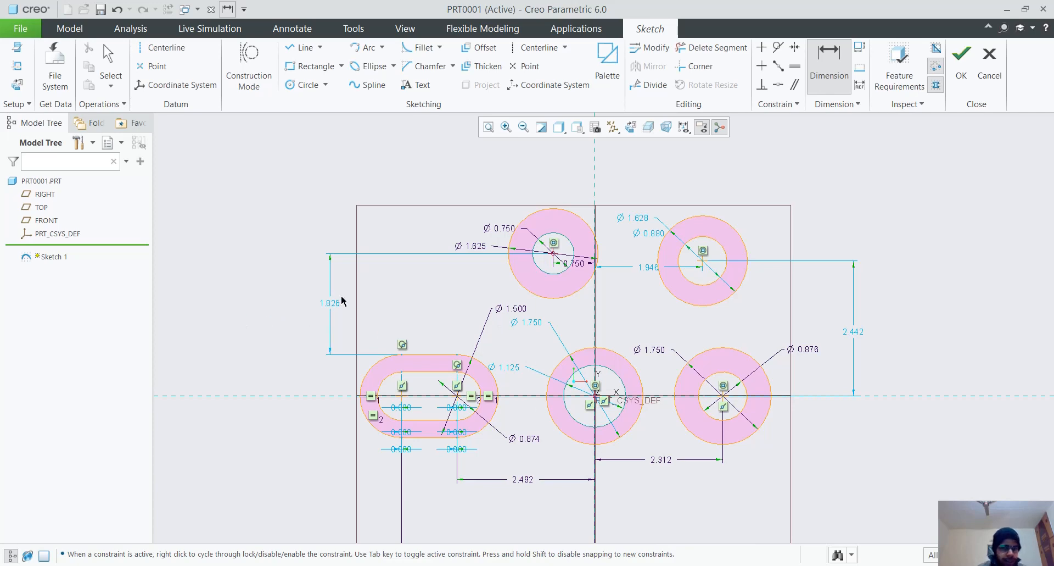
pyautogui.middleClick(357, 313)
pyautogui.doubleClick(330, 305)
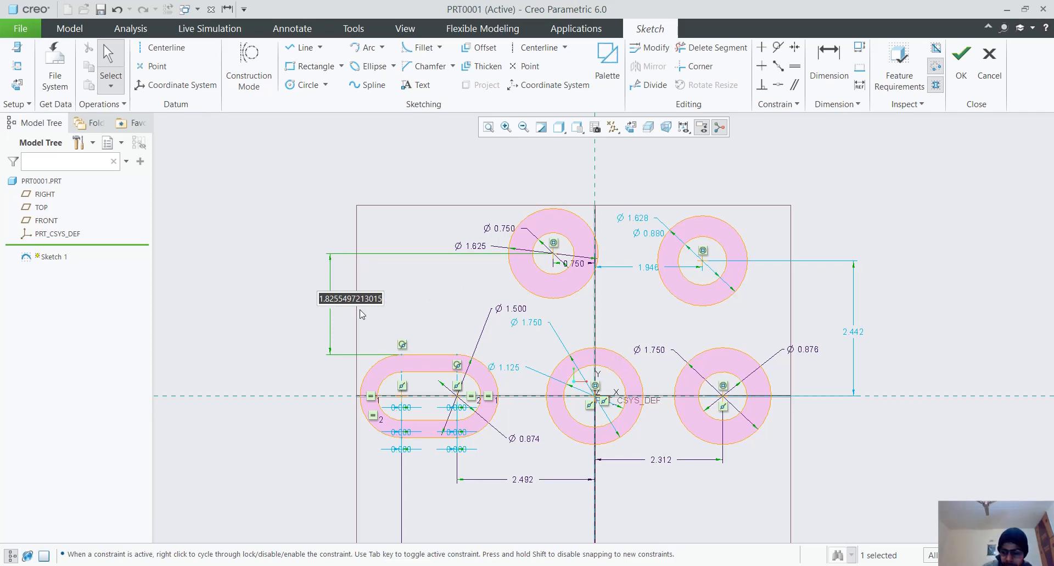
pyautogui.write('1.875-.75')
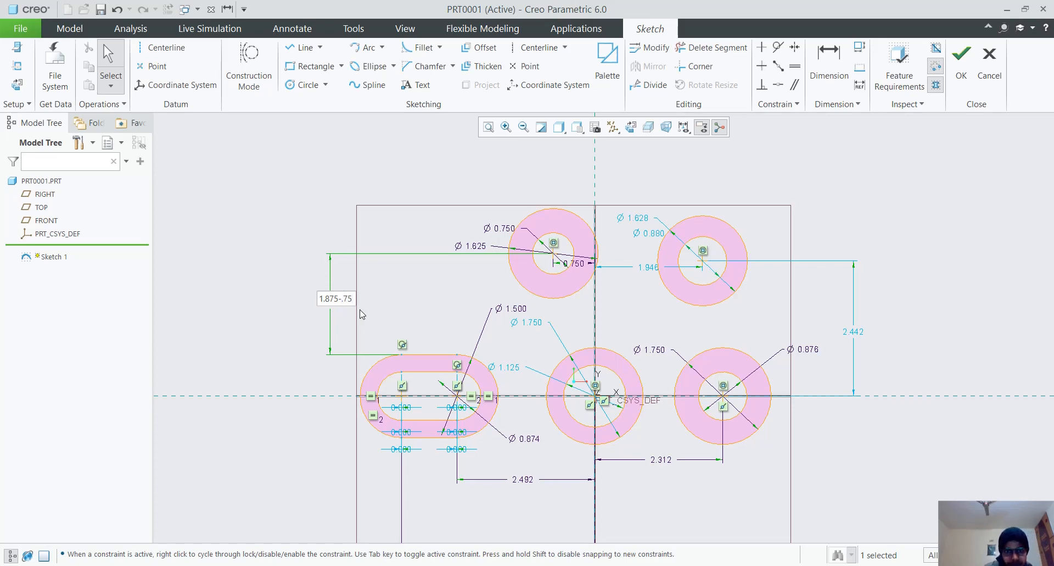
pyautogui.press('Return')
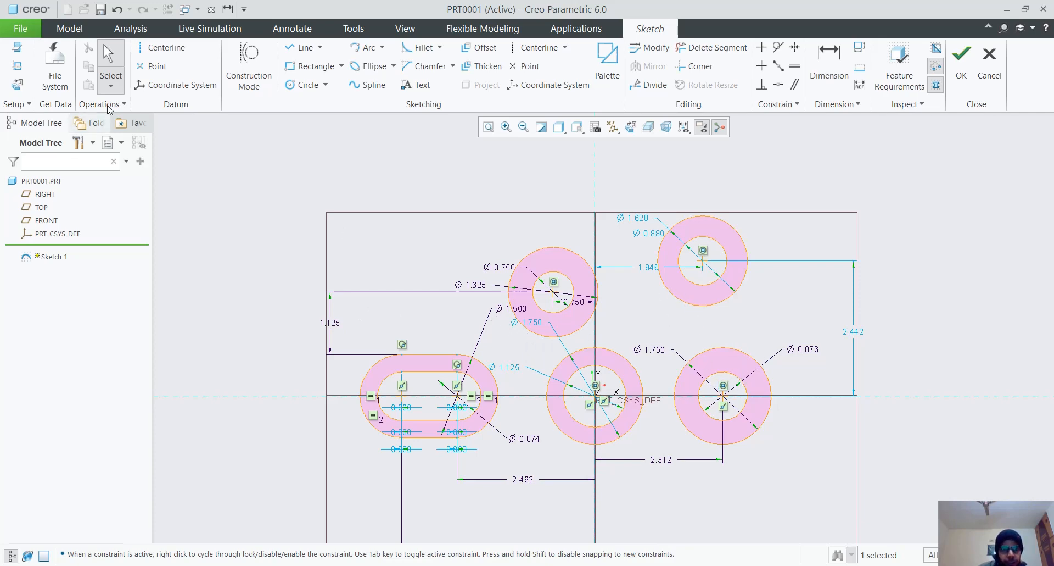
pyautogui.click(829, 60)
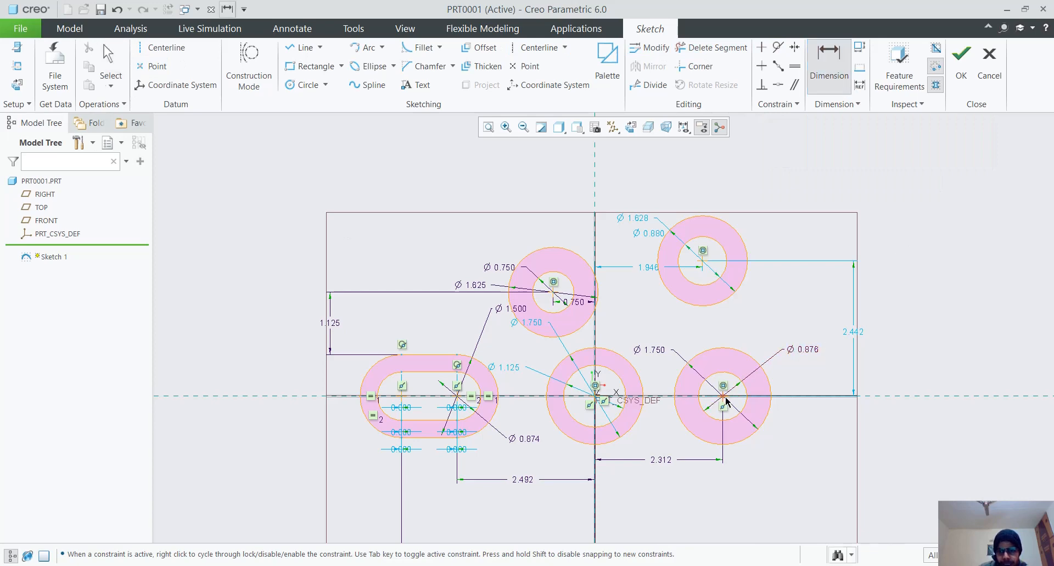
pyautogui.click(724, 397)
pyautogui.click(595, 396)
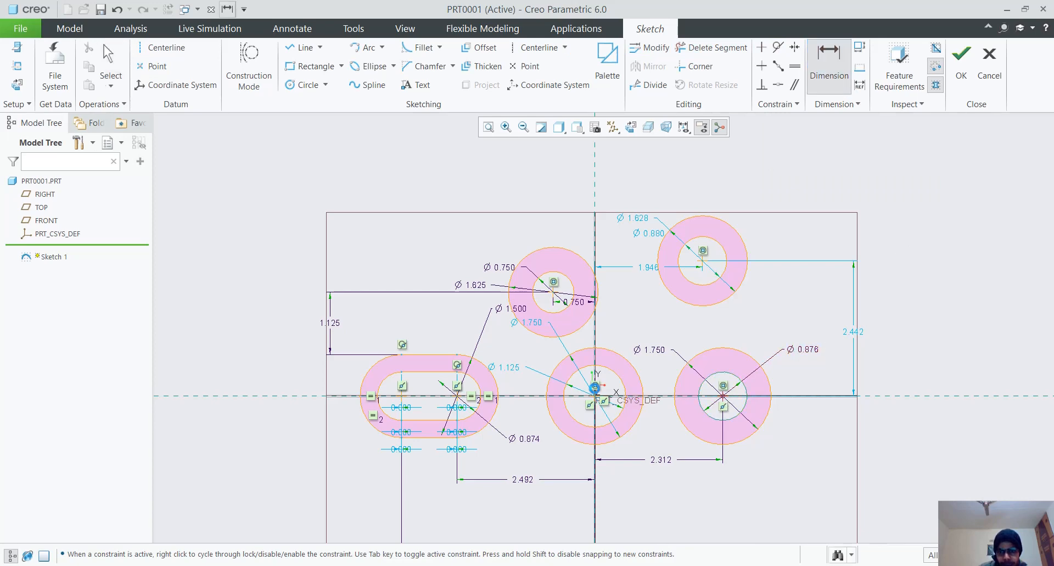
pyautogui.click(703, 262)
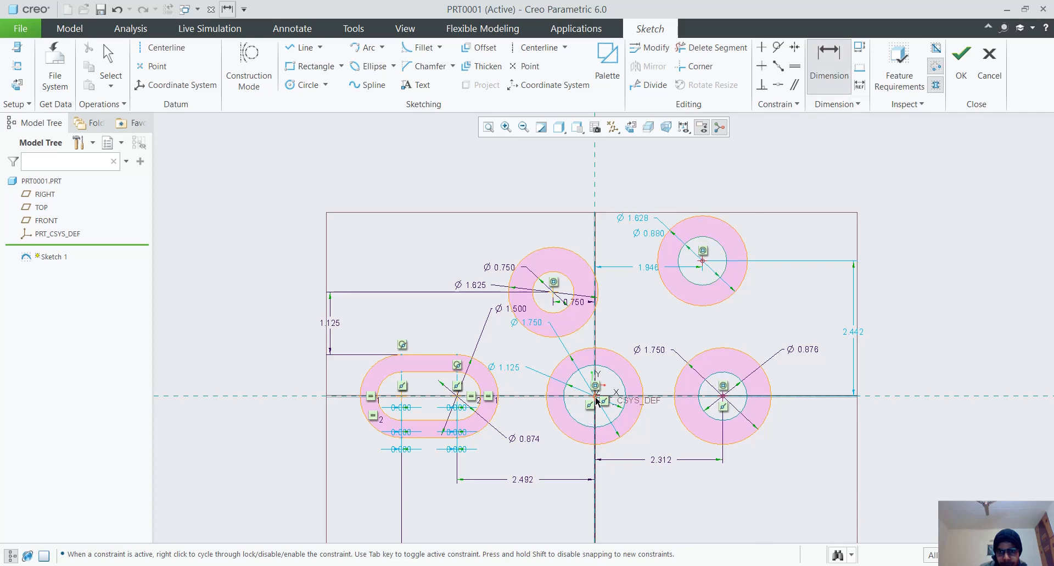
pyautogui.click(830, 66)
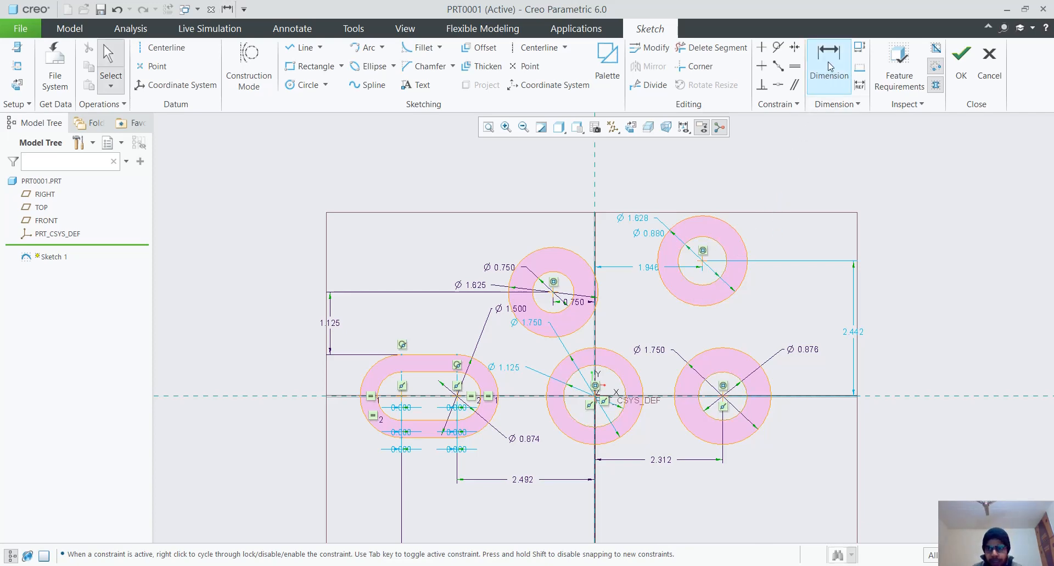
pyautogui.click(830, 66)
pyautogui.click(703, 261)
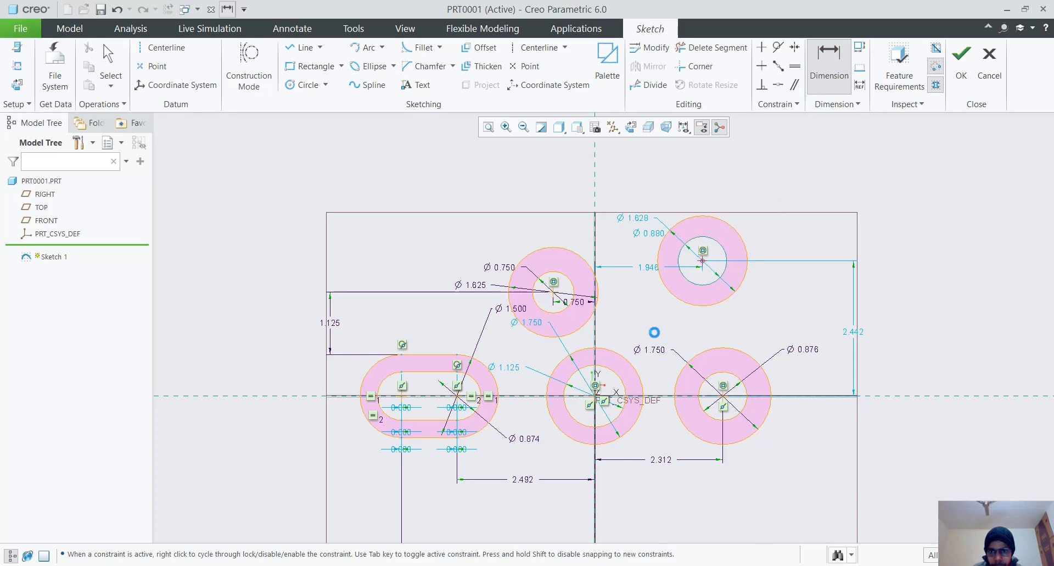
pyautogui.click(596, 395)
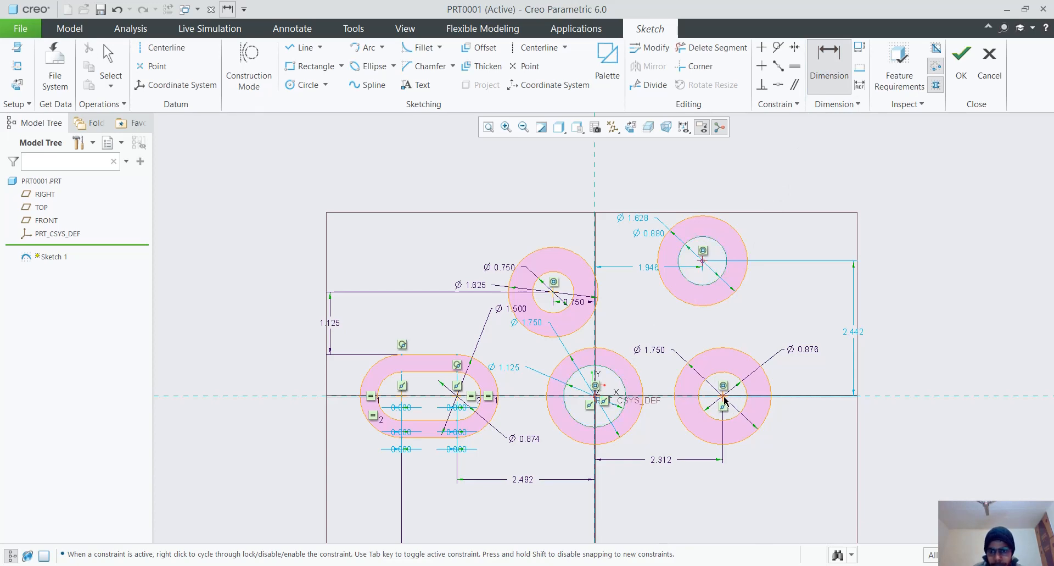
pyautogui.click(724, 396)
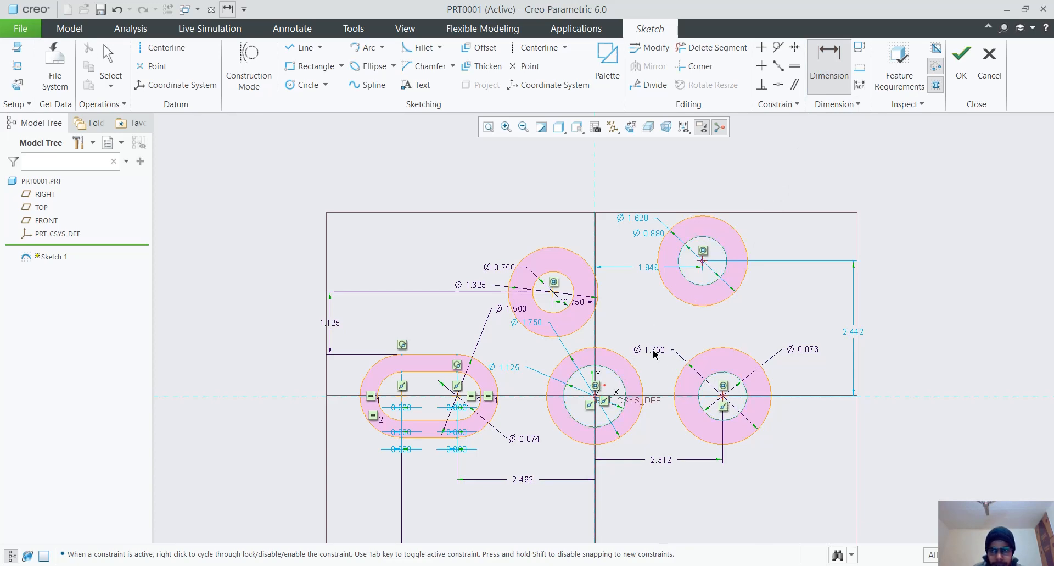
pyautogui.middleClick(769, 255)
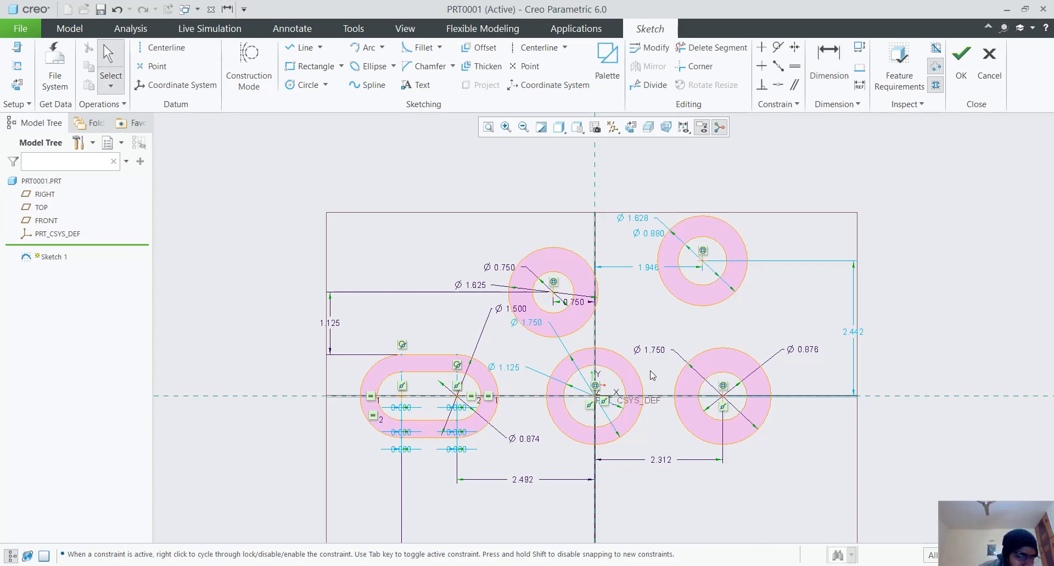
# Add a centerline from the origin through the centre of the upper-right ring
pyautogui.click(160, 48)
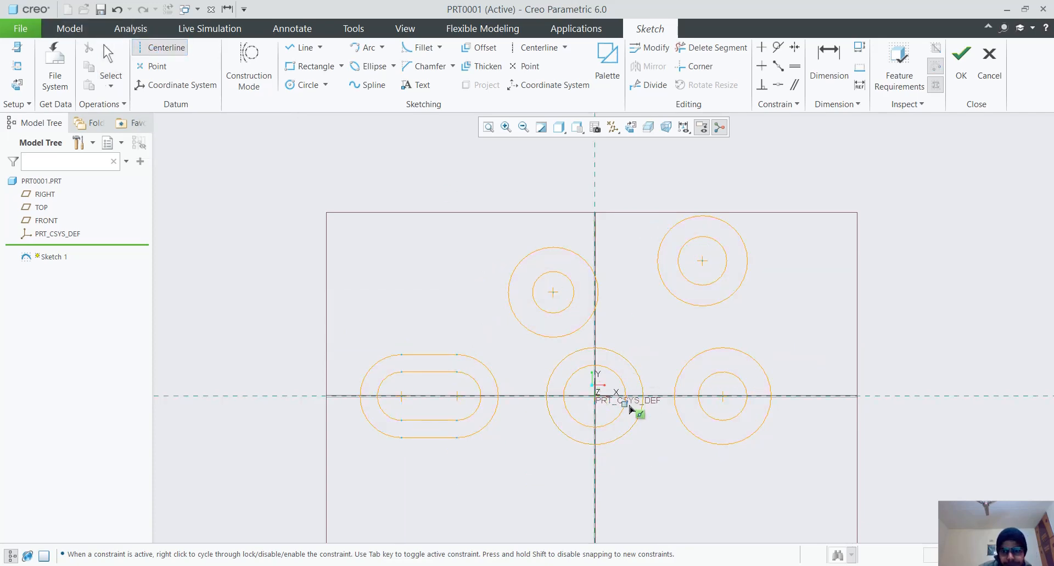
pyautogui.click(597, 396)
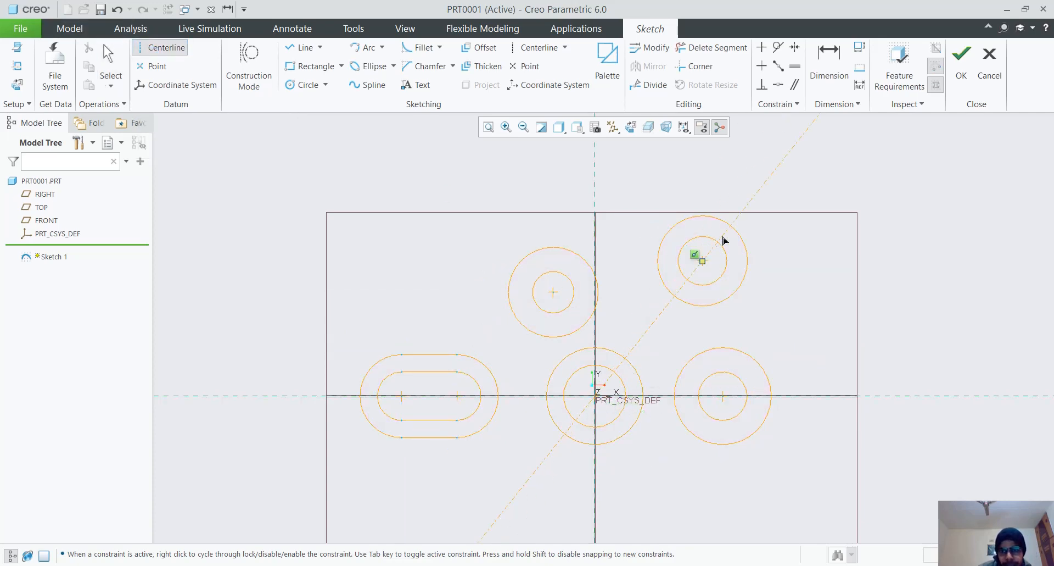
pyautogui.click(764, 186)
pyautogui.middleClick(796, 209)
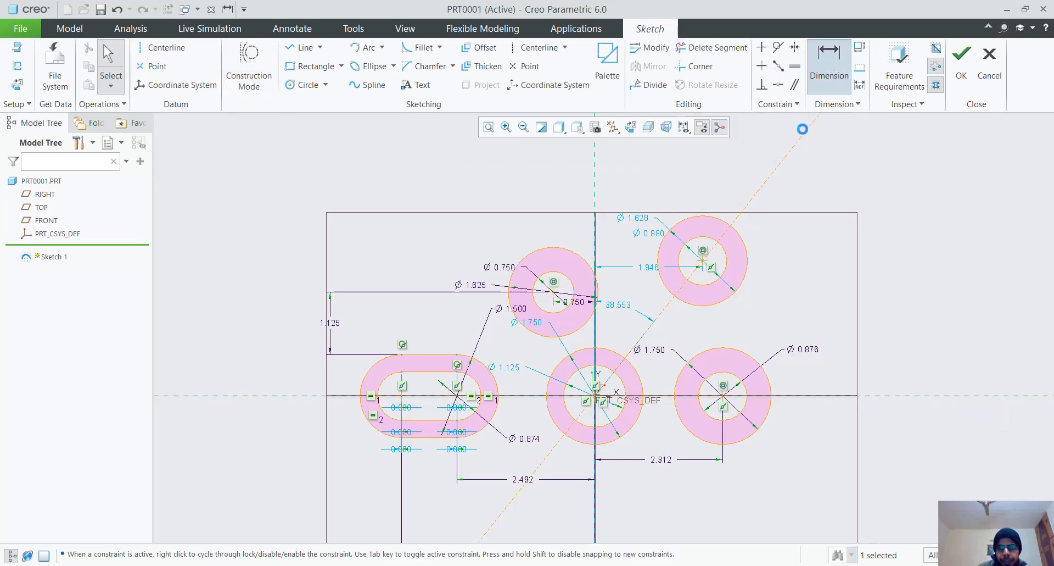
pyautogui.click(829, 60)
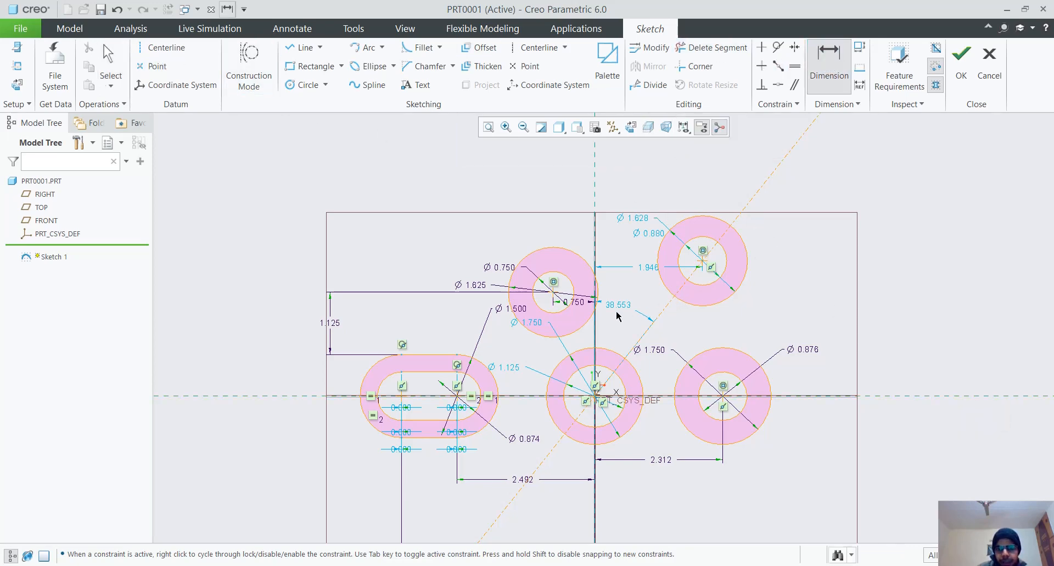
pyautogui.click(642, 345)
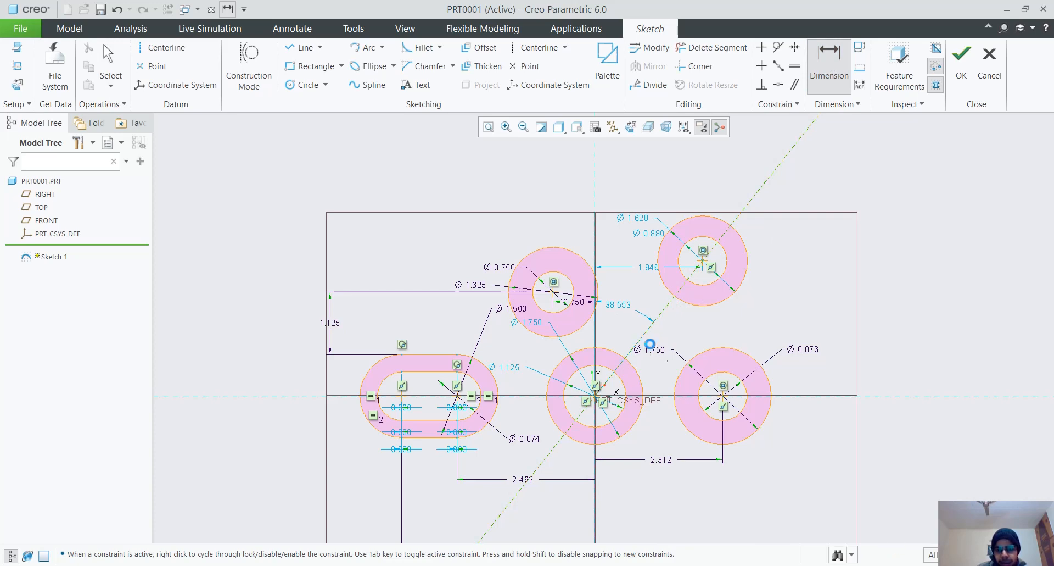
pyautogui.click(899, 396)
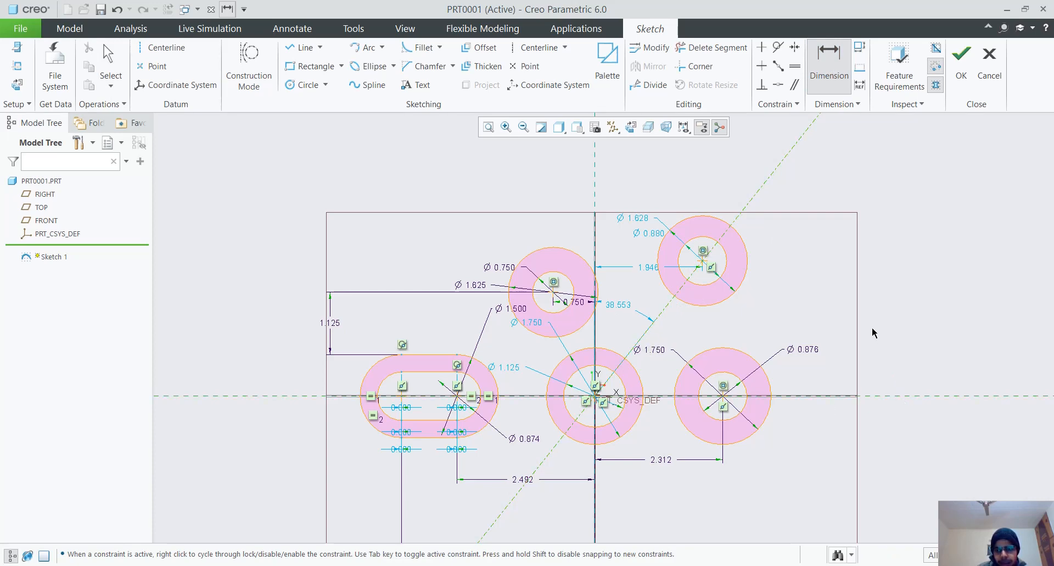
pyautogui.press('Escape')
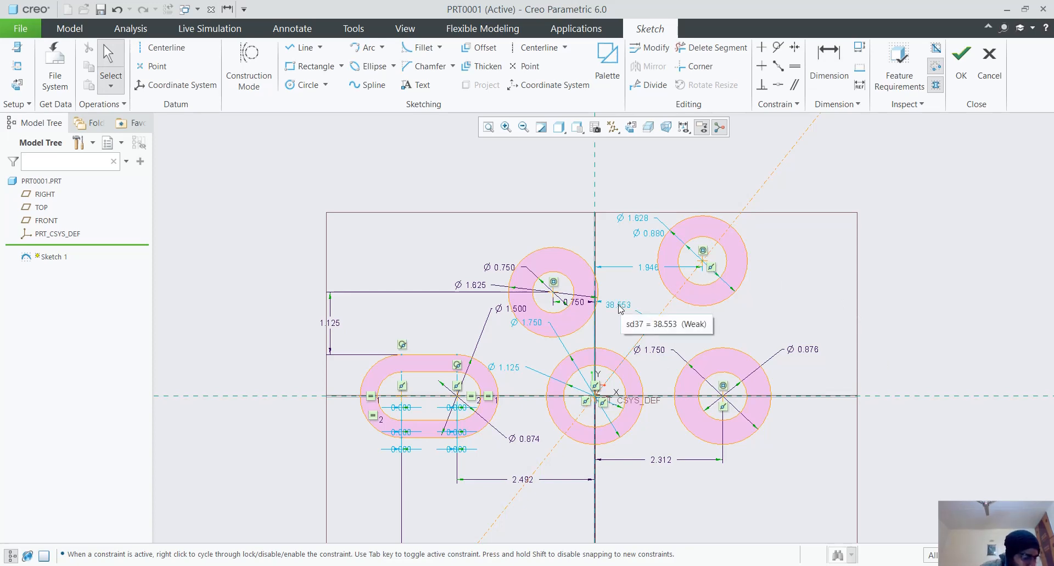
# Set the angle between the inclined centerline and the vertical reference to 50 degrees
pyautogui.click(620, 305)
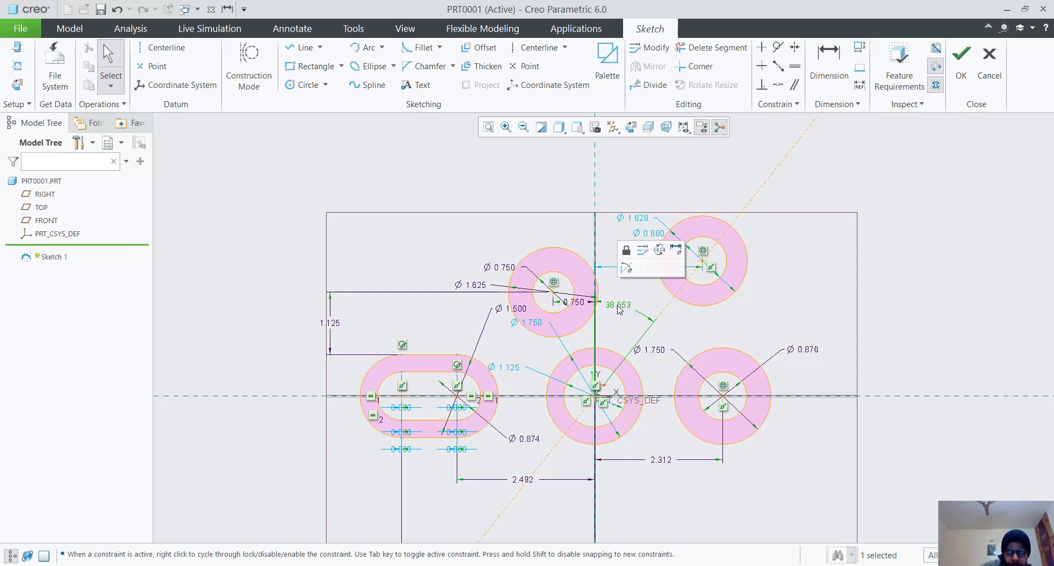
pyautogui.doubleClick(619, 307)
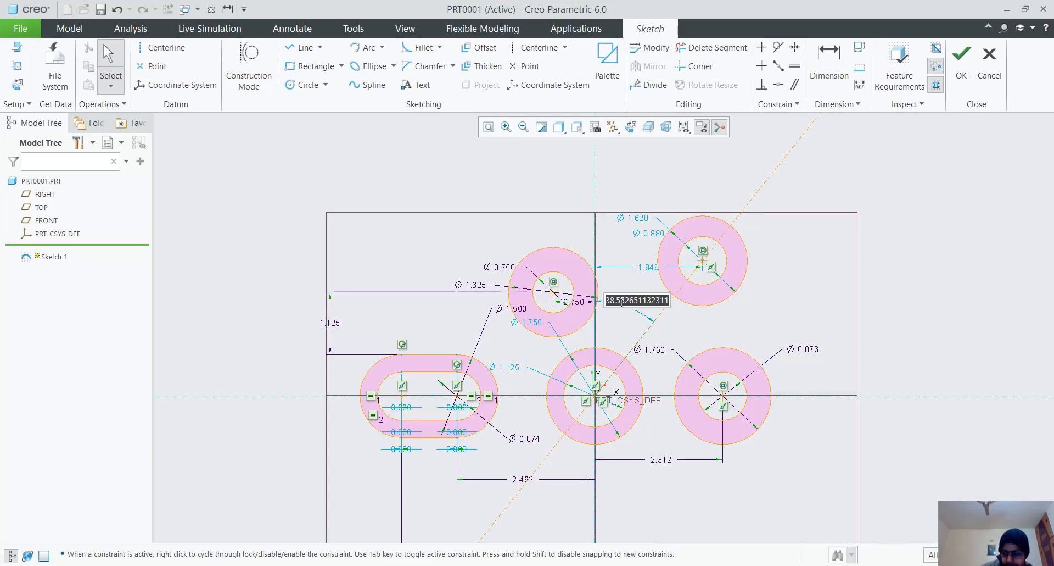
pyautogui.write('50')
pyautogui.press('Return')
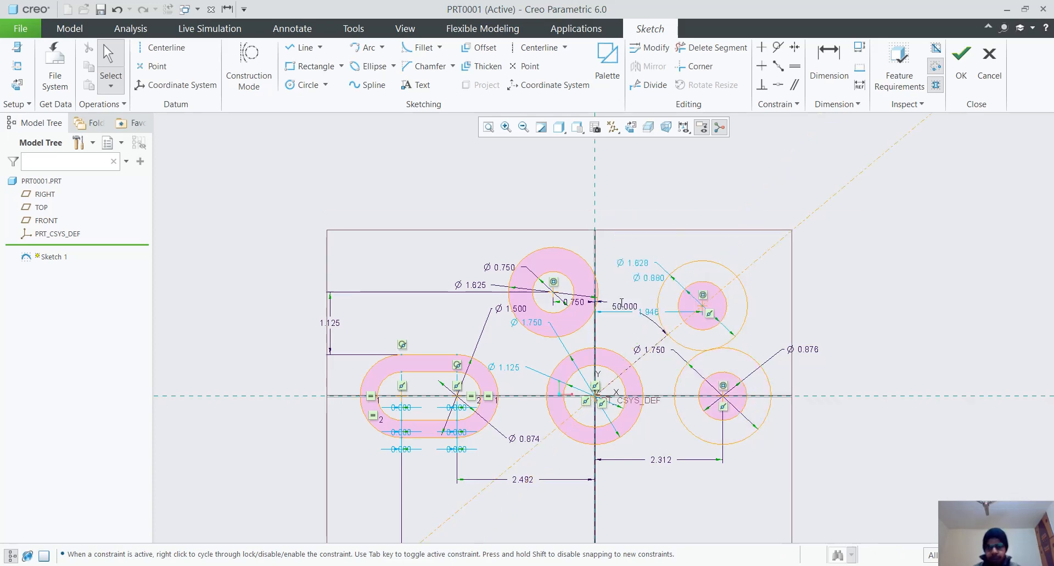
# Sketch an arc centred on the origin from the right-hand ring's centre up to a point about 0.9 right of the vertical reference
pyautogui.scroll(2, 763, 358)
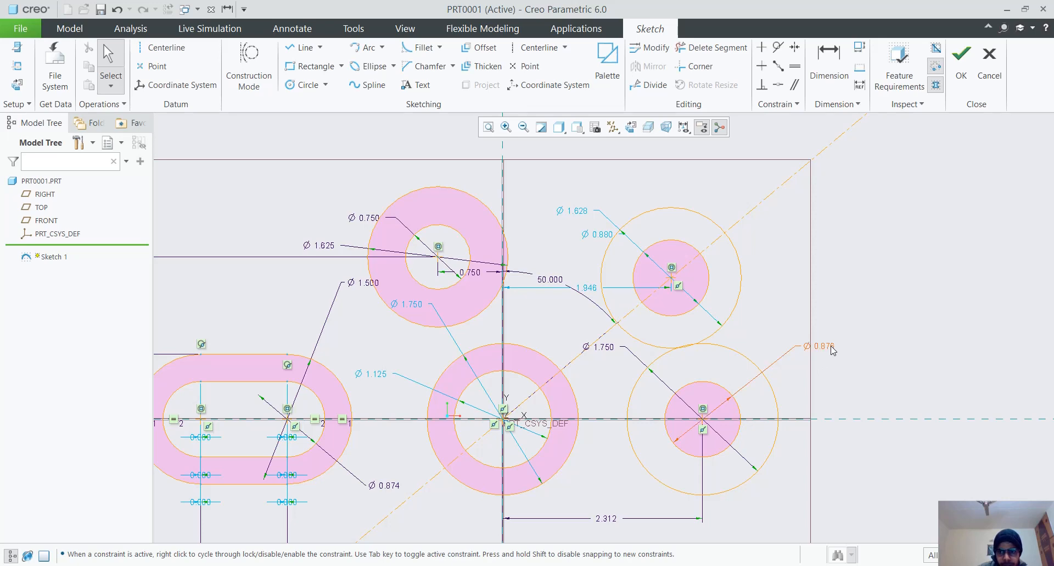
pyautogui.moveTo(834, 350)
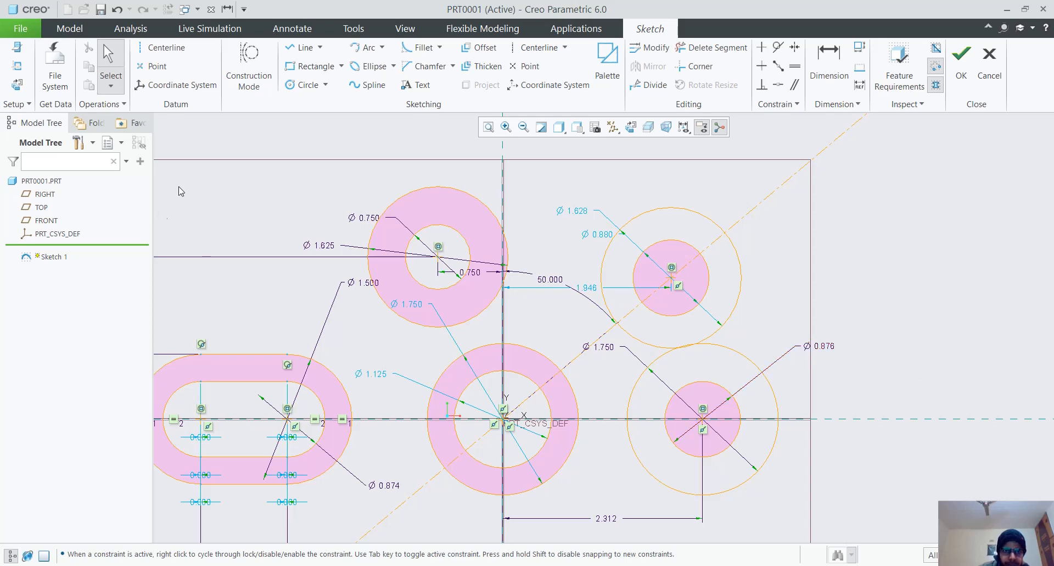
pyautogui.click(327, 89)
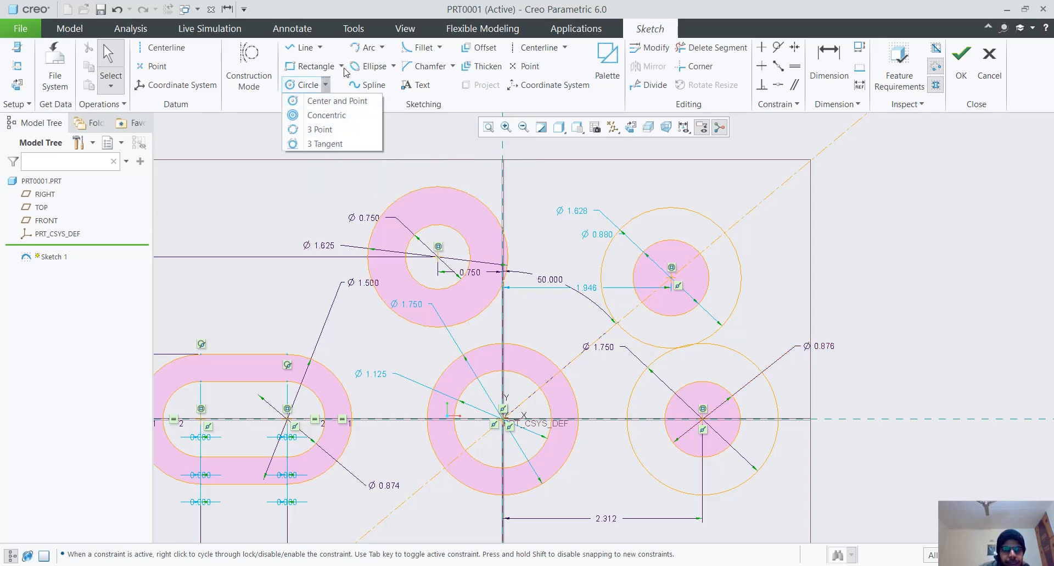
pyautogui.click(382, 48)
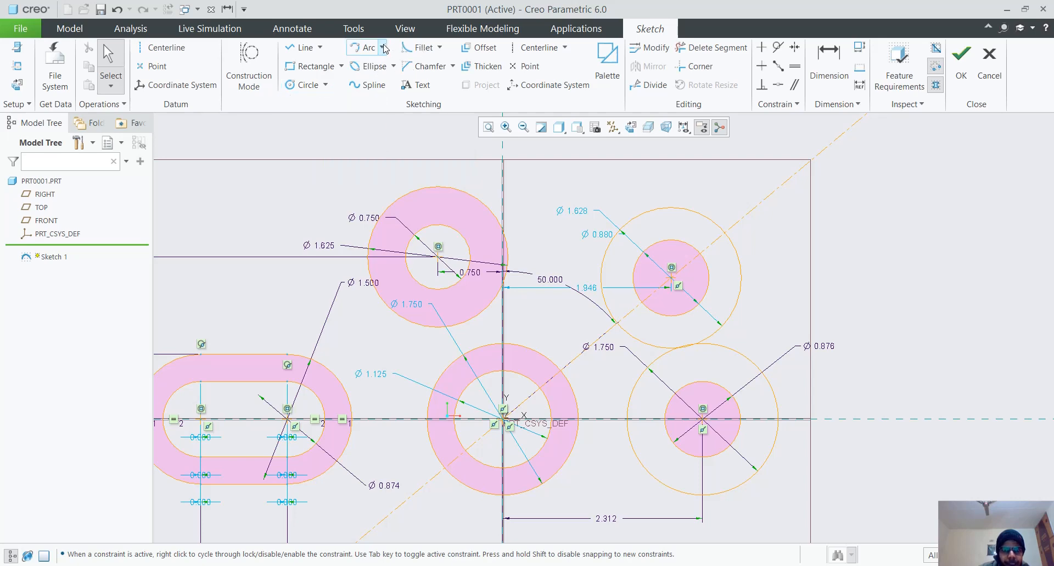
pyautogui.click(383, 48)
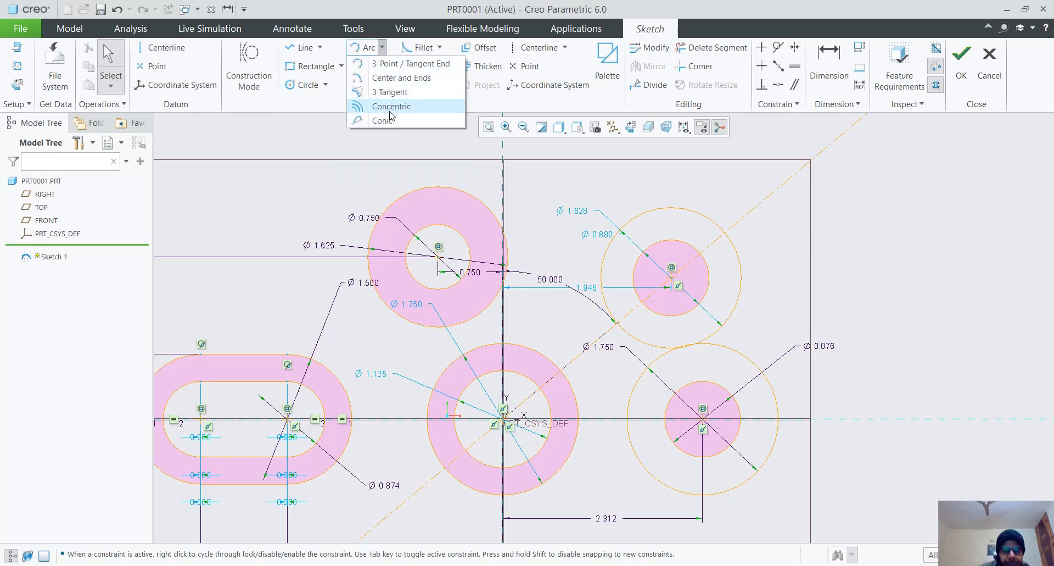
pyautogui.click(399, 79)
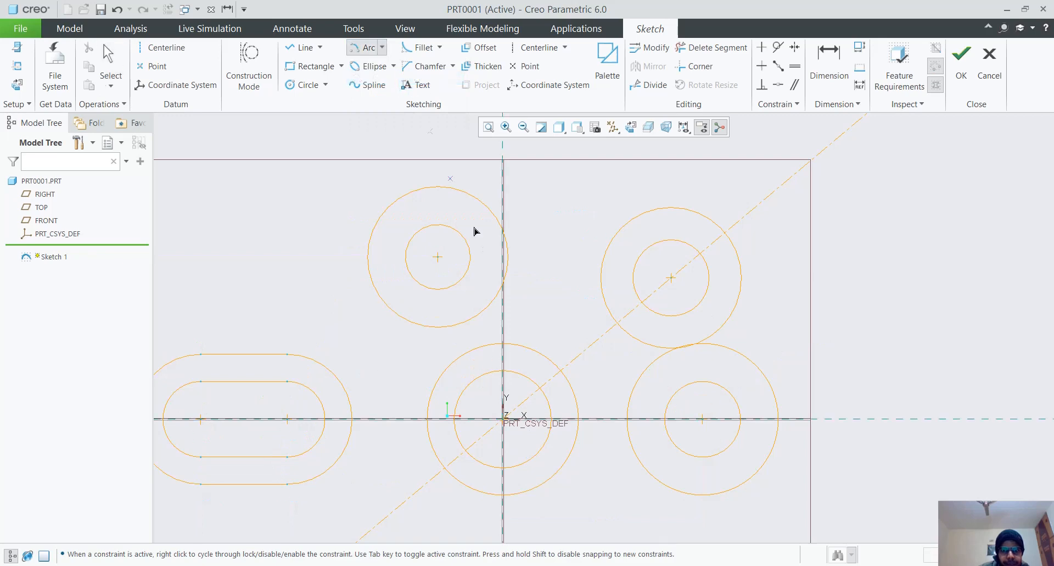
pyautogui.click(503, 418)
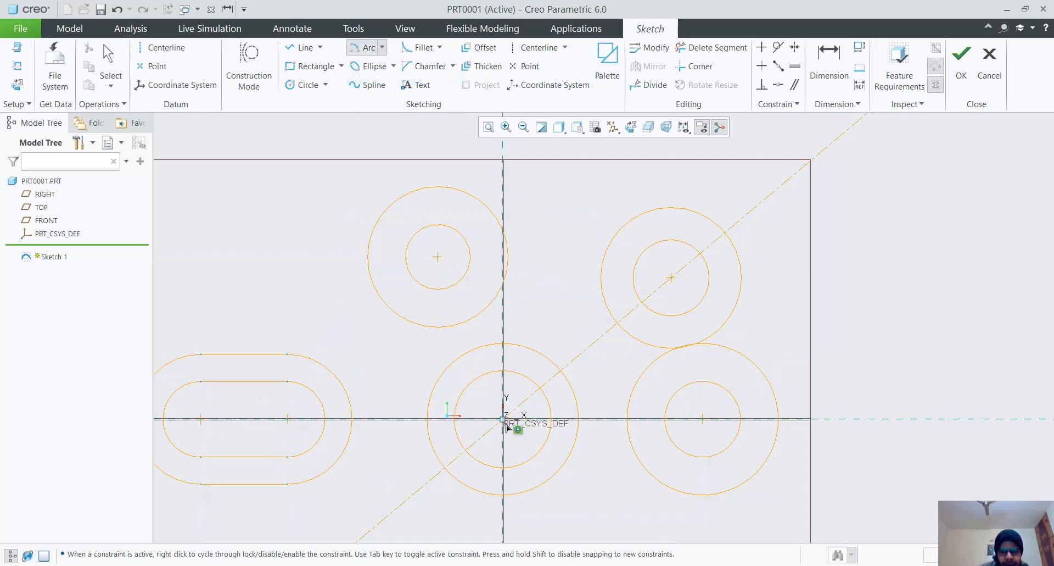
pyautogui.click(703, 427)
pyautogui.click(591, 210)
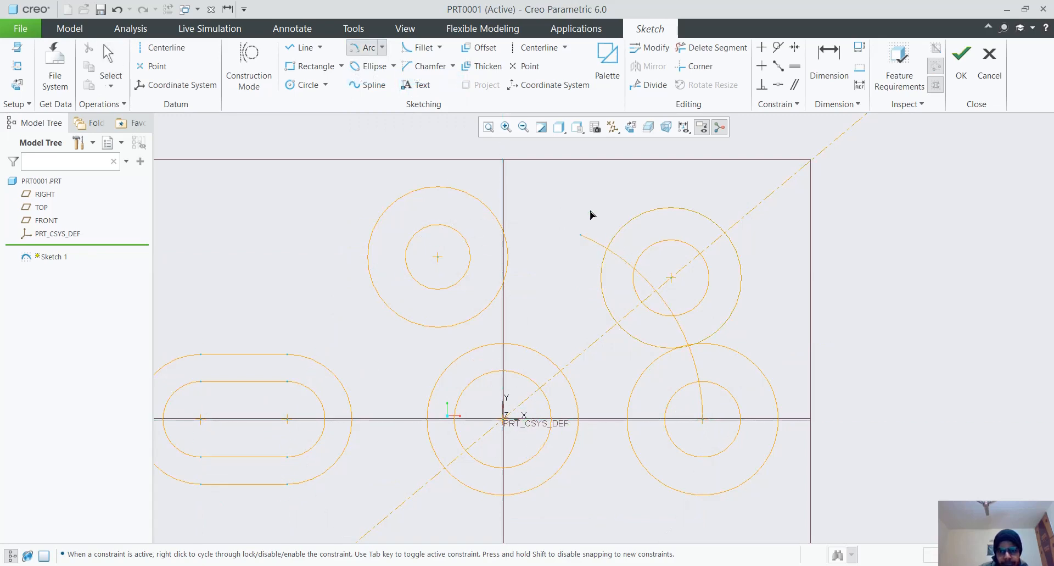
pyautogui.middleClick(667, 206)
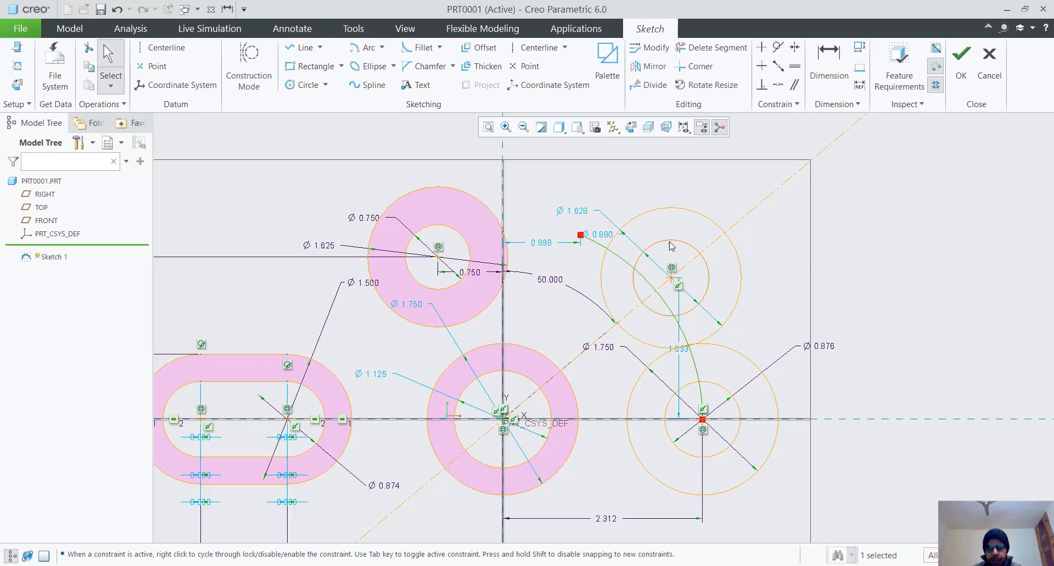
# Make the arc's free upper end coincident with the centre of the upper-right ring
pyautogui.click(581, 235)
pyautogui.keyDown('ctrl'); pyautogui.click(671, 276); pyautogui.keyUp('ctrl')
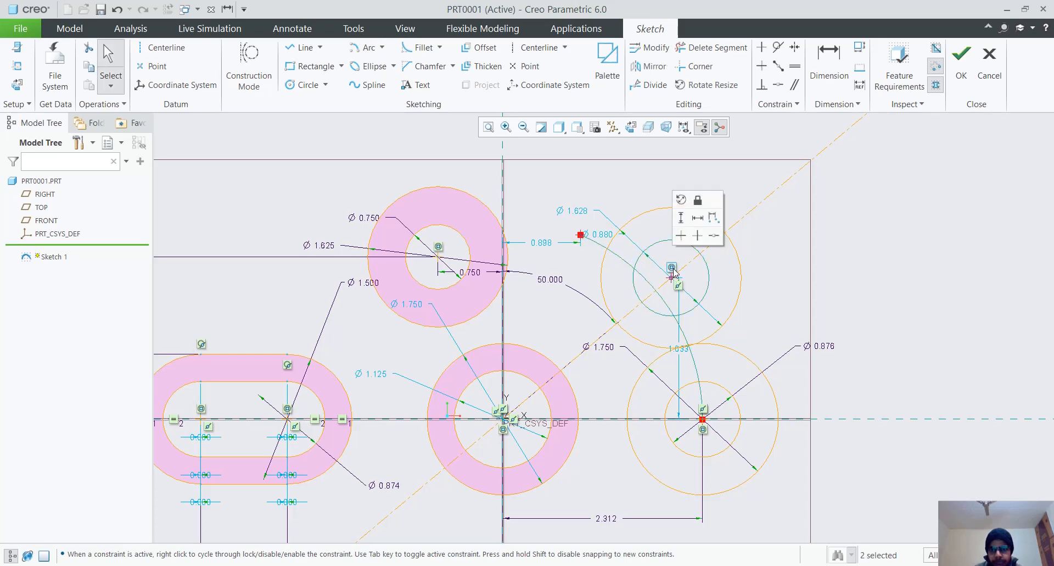
pyautogui.click(715, 236)
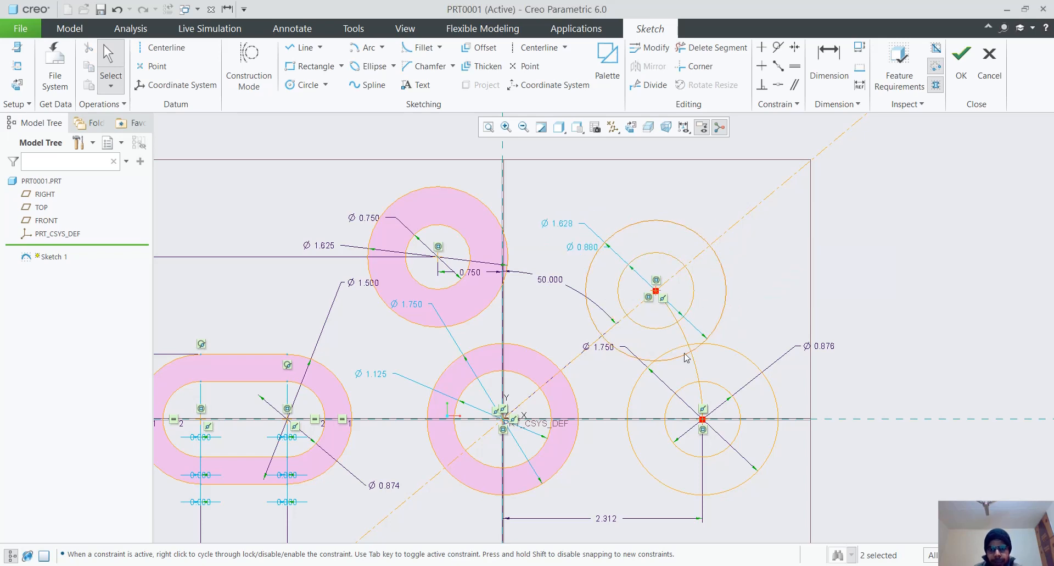
pyautogui.scroll(-2, 681, 330)
pyautogui.scroll(-4, 674, 306)
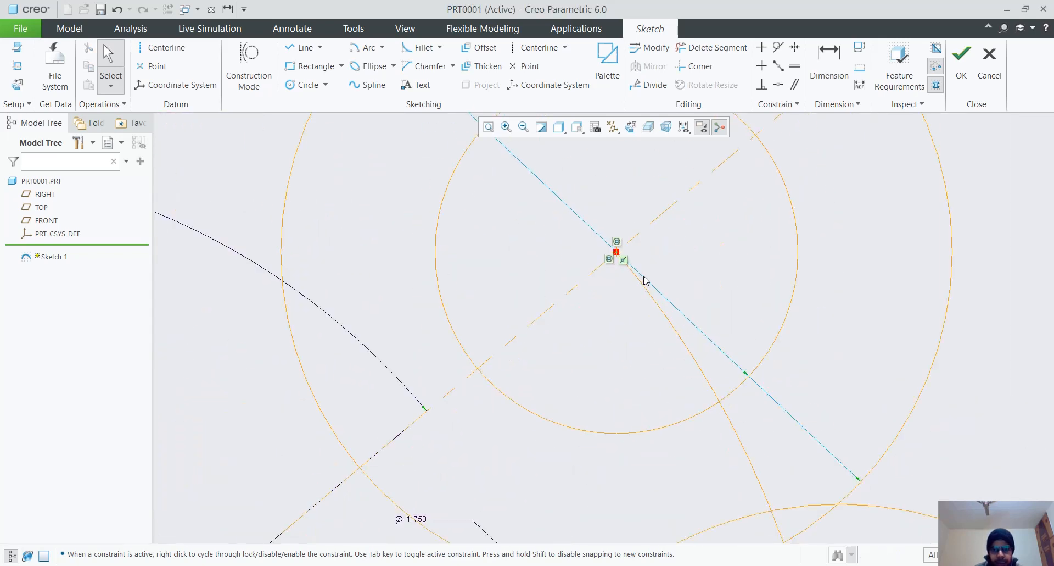
pyautogui.scroll(4, 621, 262)
pyautogui.scroll(1, 620, 256)
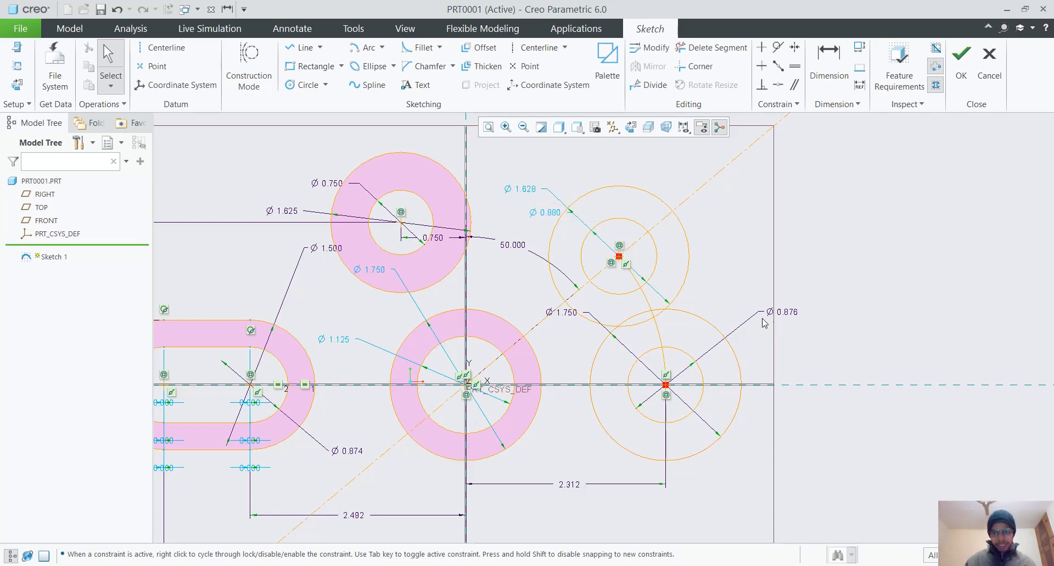
# Constrain the upper-right ring's outer and inner circles equal to the matching circles of the right-hand ring
pyautogui.click(716, 329)
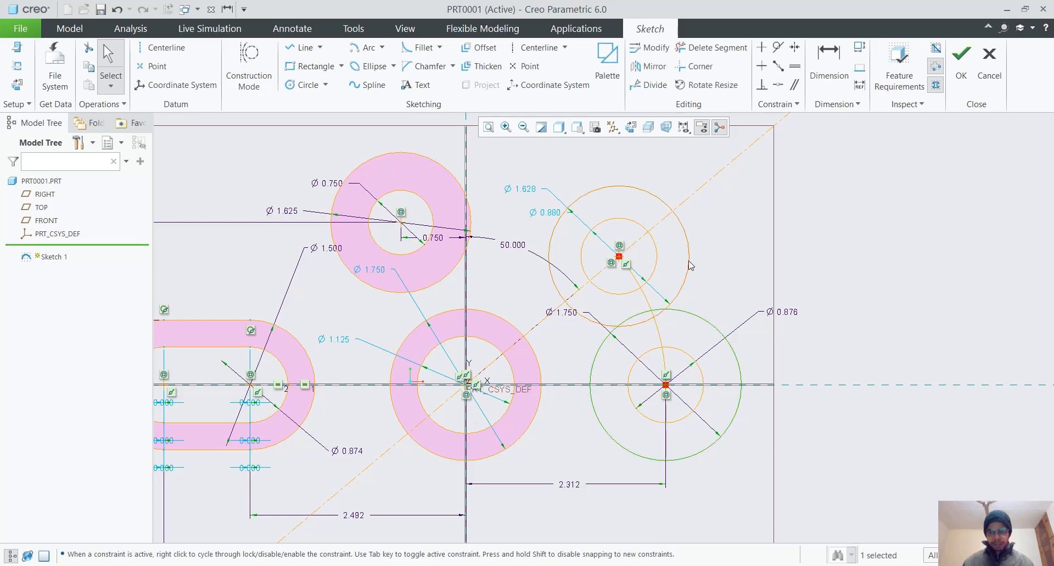
pyautogui.keyDown('ctrl'); pyautogui.click(690, 266); pyautogui.keyUp('ctrl')
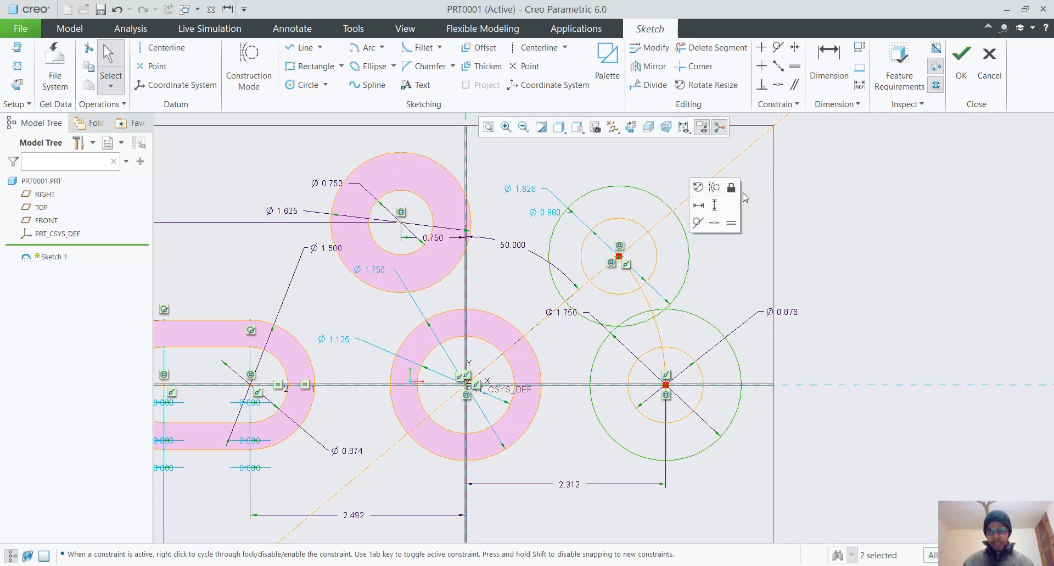
pyautogui.click(731, 223)
pyautogui.click(663, 261)
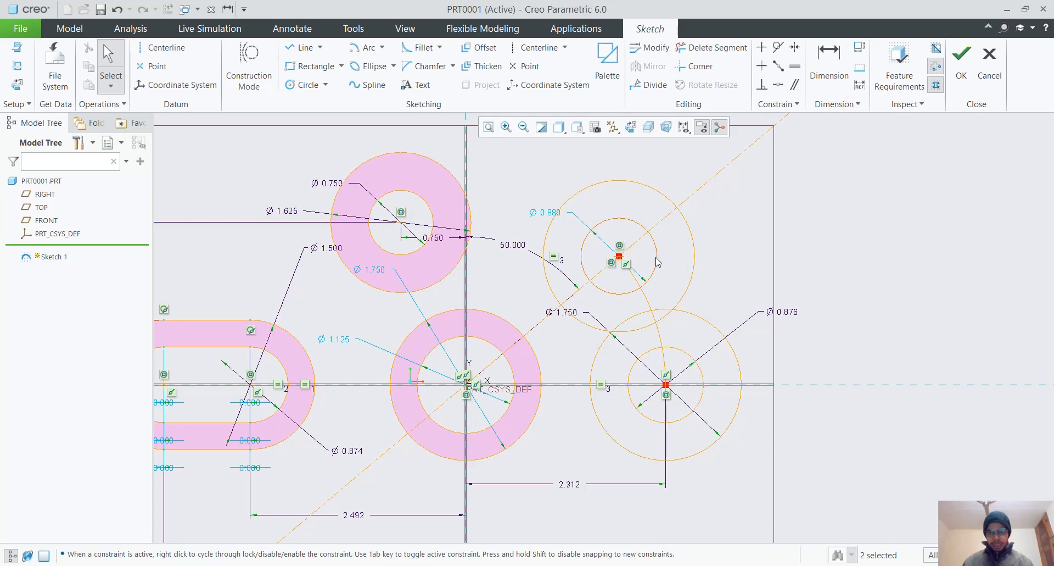
pyautogui.click(658, 260)
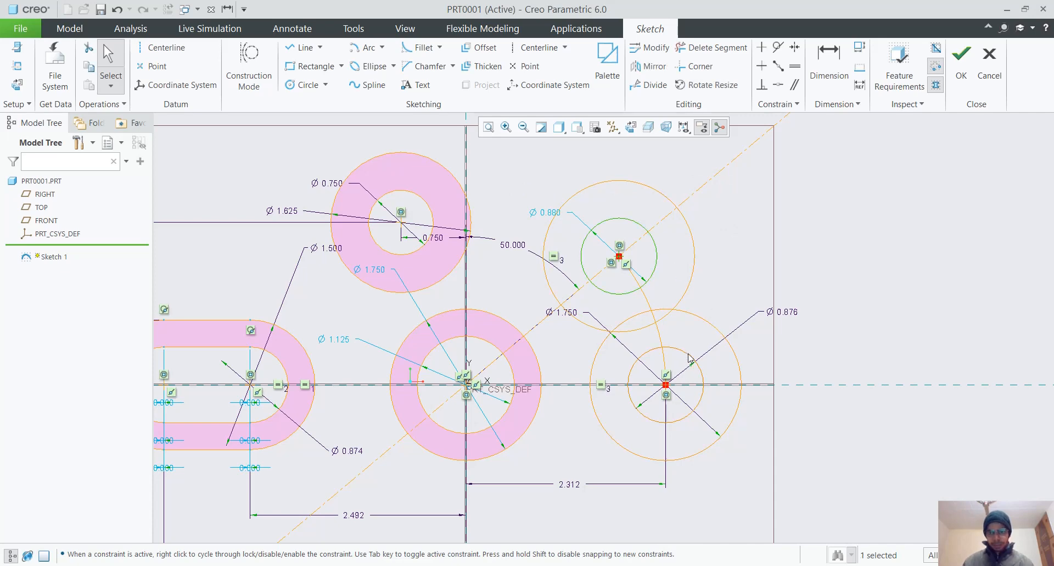
pyautogui.keyDown('ctrl'); pyautogui.click(689, 358); pyautogui.keyUp('ctrl')
pyautogui.click(733, 318)
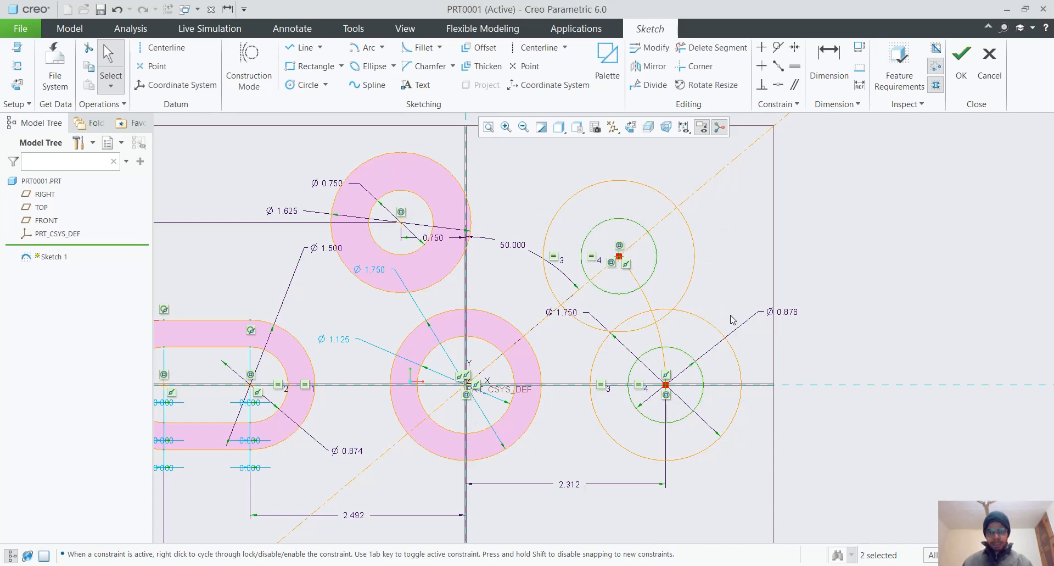
pyautogui.click(773, 276)
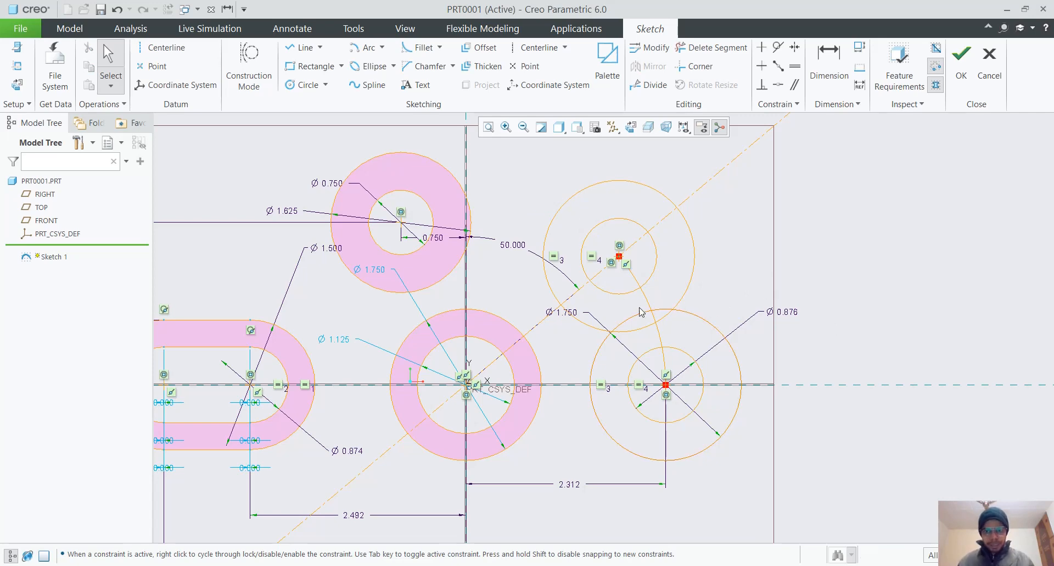
# Sketch an origin-centred arc from the right-hand ring's outermost point on the horizontal reference to the upper-right ring's outer circle at the inclined centerline
pyautogui.scroll(-3, 650, 274)
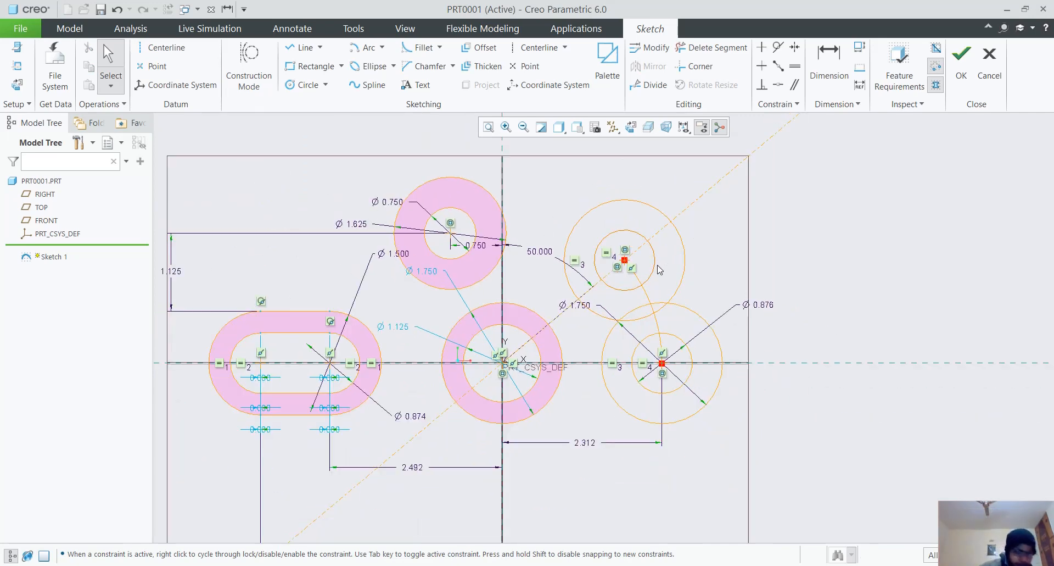
pyautogui.click(364, 48)
pyautogui.click(502, 362)
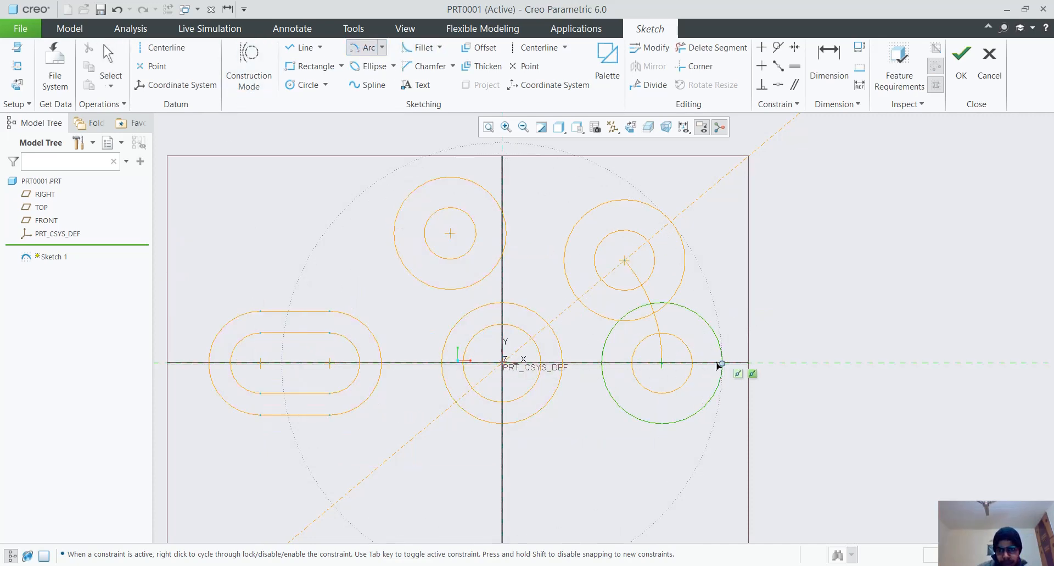
pyautogui.click(723, 362)
pyautogui.click(669, 218)
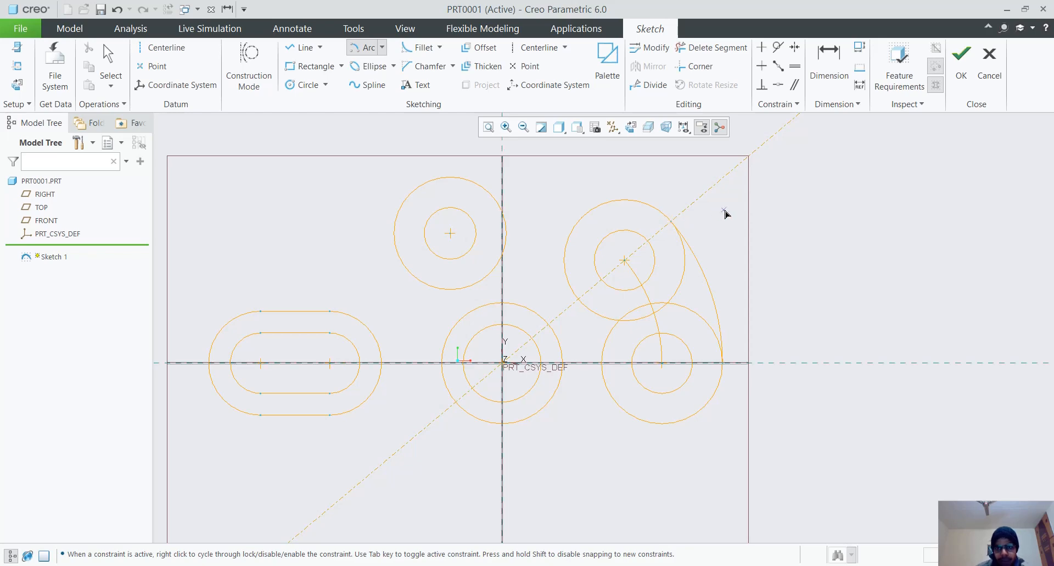
pyautogui.click(503, 364)
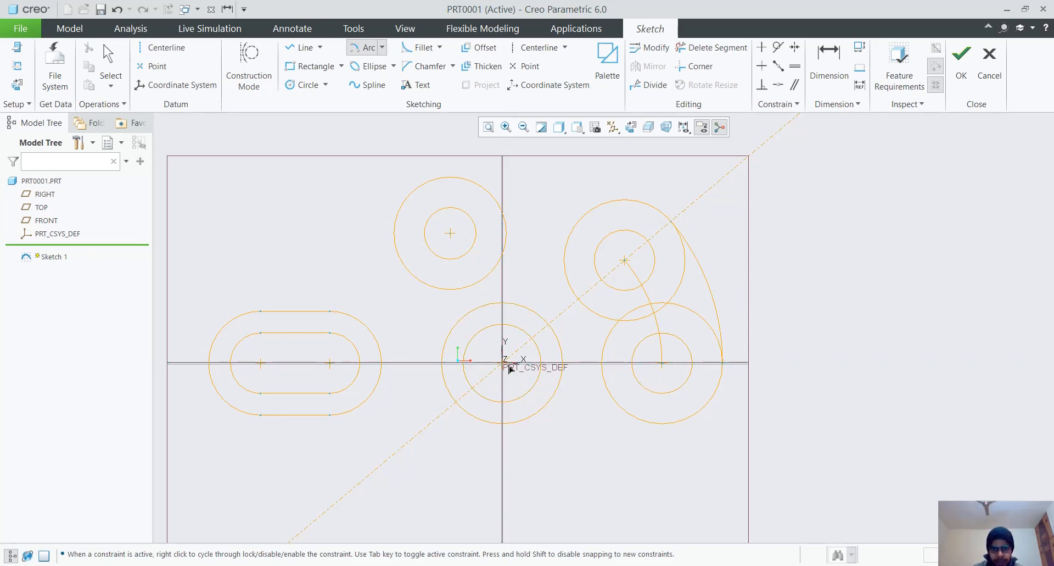
pyautogui.click(608, 365)
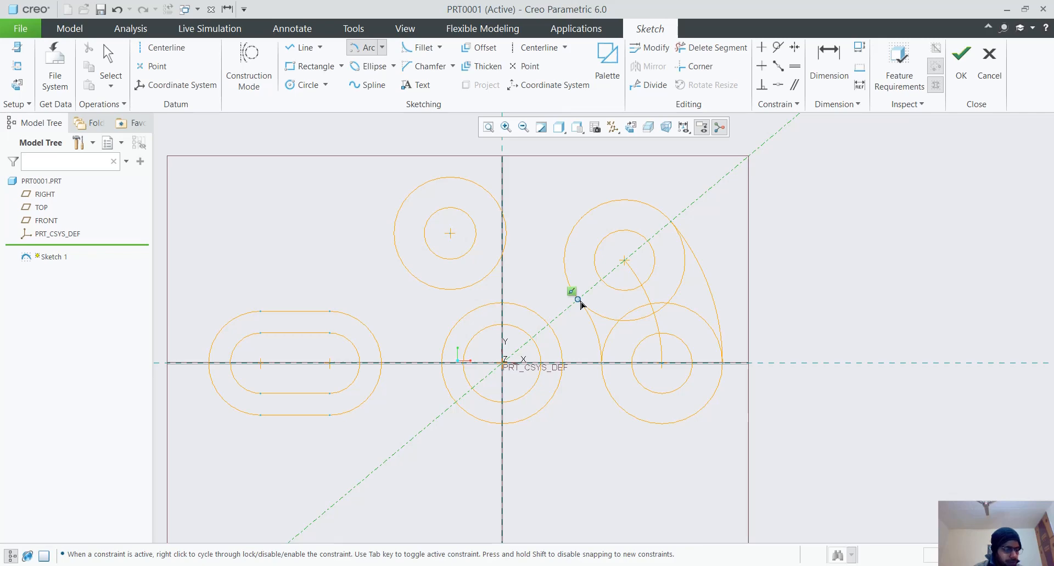
pyautogui.middleClick(581, 303)
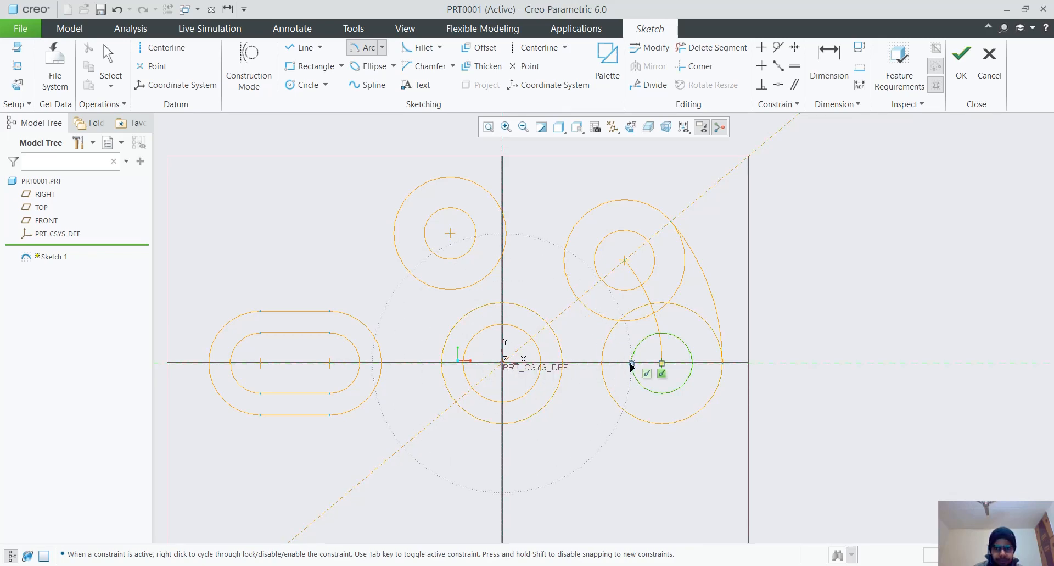
# Sketch two origin-centred arcs from the right-hand ring's inner-circle crossings on the horizontal reference to the upper-right ring's inner-circle crossings on the inclined centerline
pyautogui.click(631, 363)
pyautogui.click(602, 281)
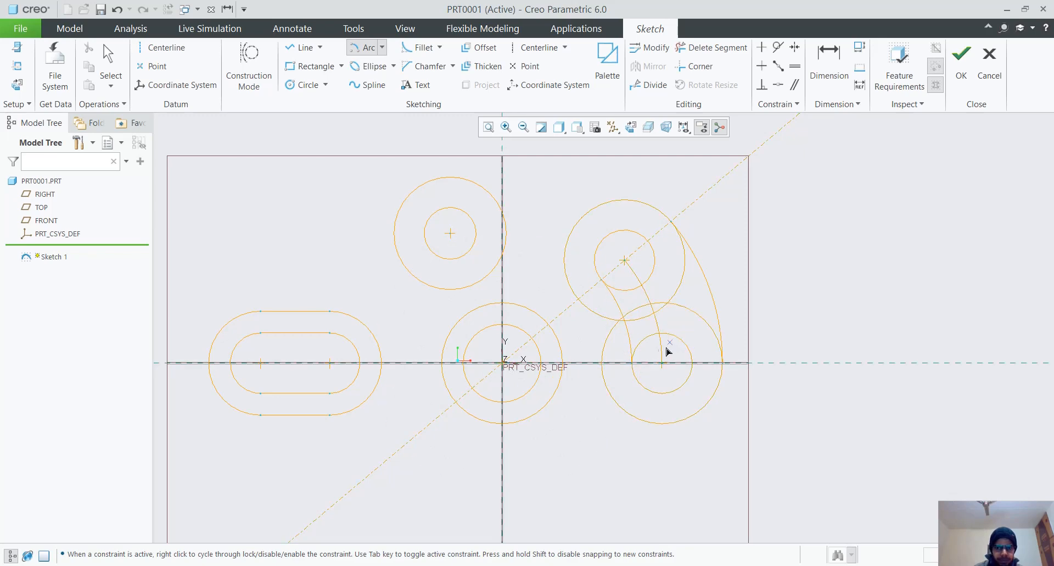
pyautogui.click(503, 362)
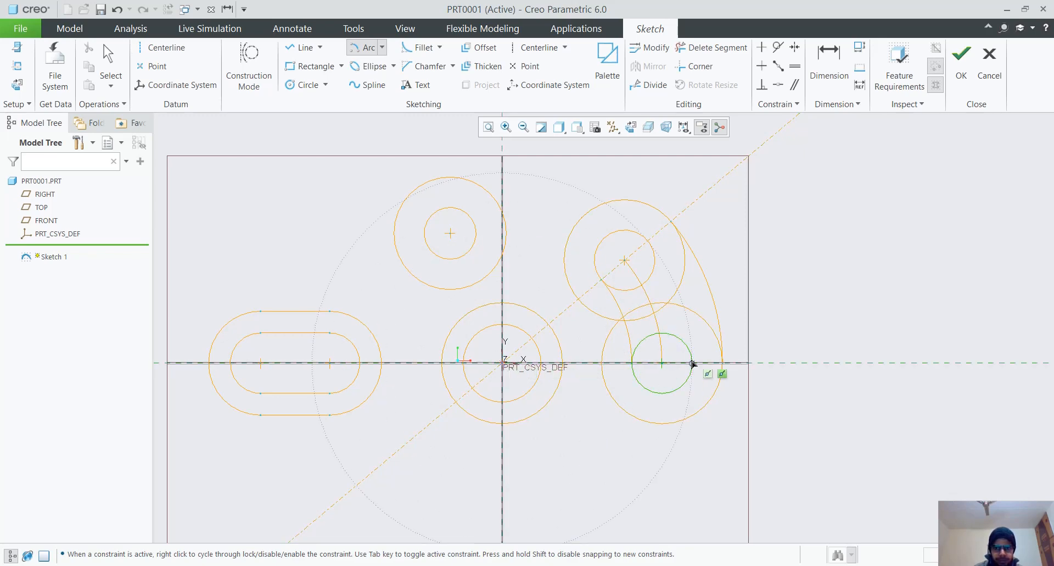
pyautogui.click(692, 363)
pyautogui.click(649, 242)
pyautogui.middleClick(650, 245)
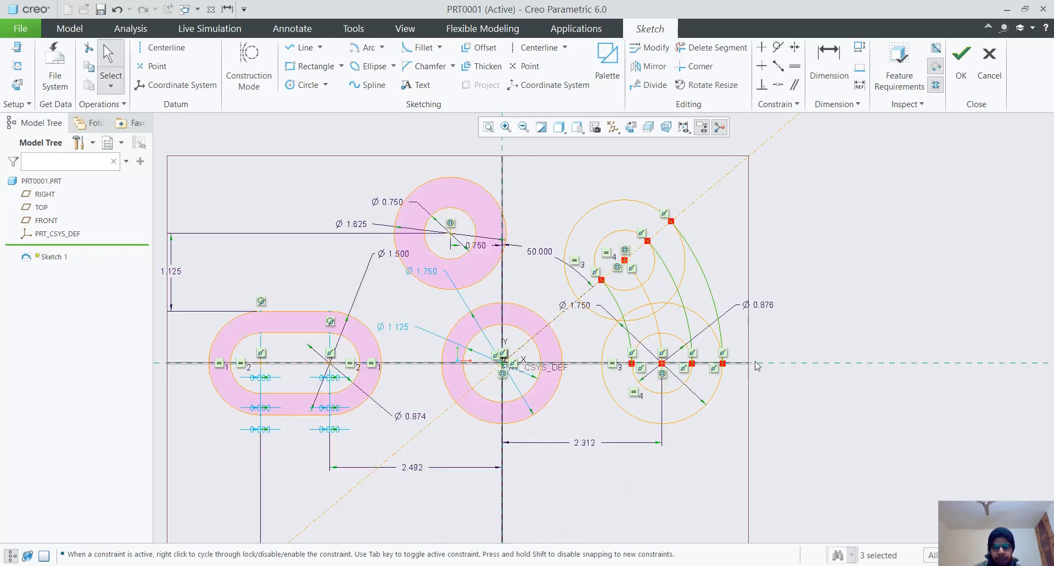
pyautogui.click(691, 333)
# Examine the curved slot and the surrounding rings for geometry that is still missing from the profile
pyautogui.scroll(1, 700, 306)
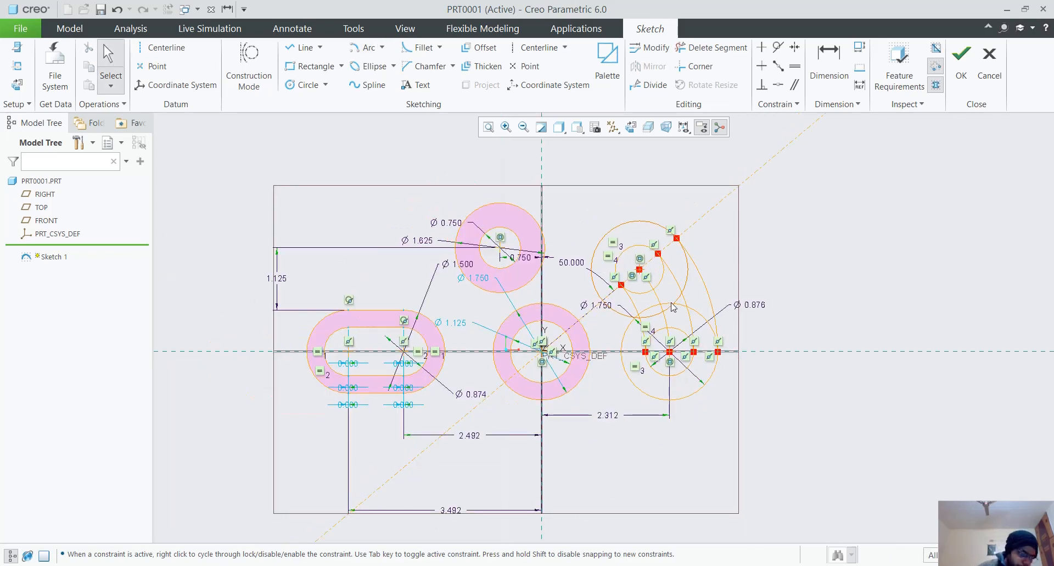
pyautogui.scroll(-1, 706, 276)
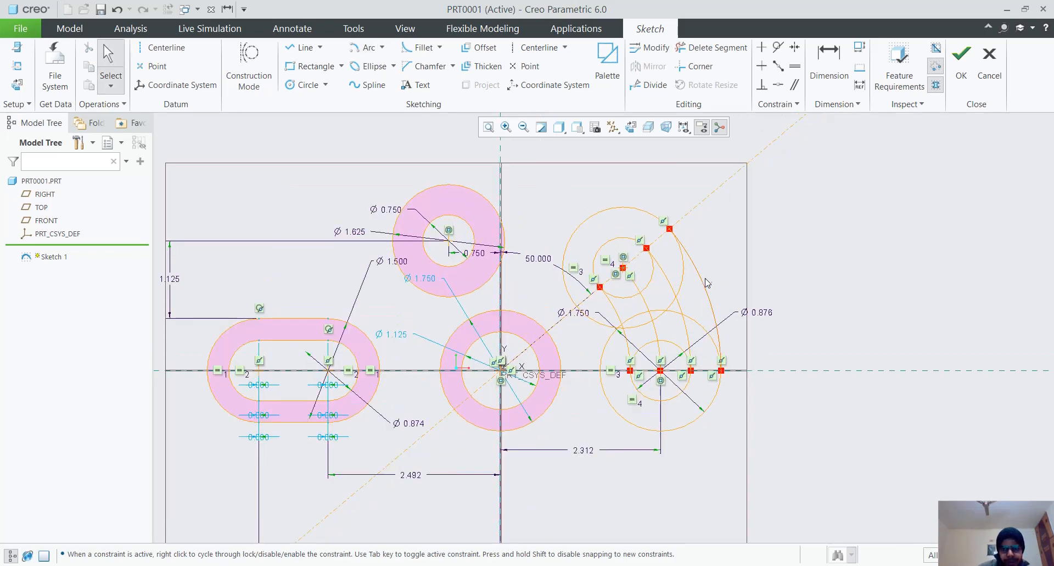
pyautogui.scroll(-2, 697, 286)
pyautogui.scroll(3, 658, 319)
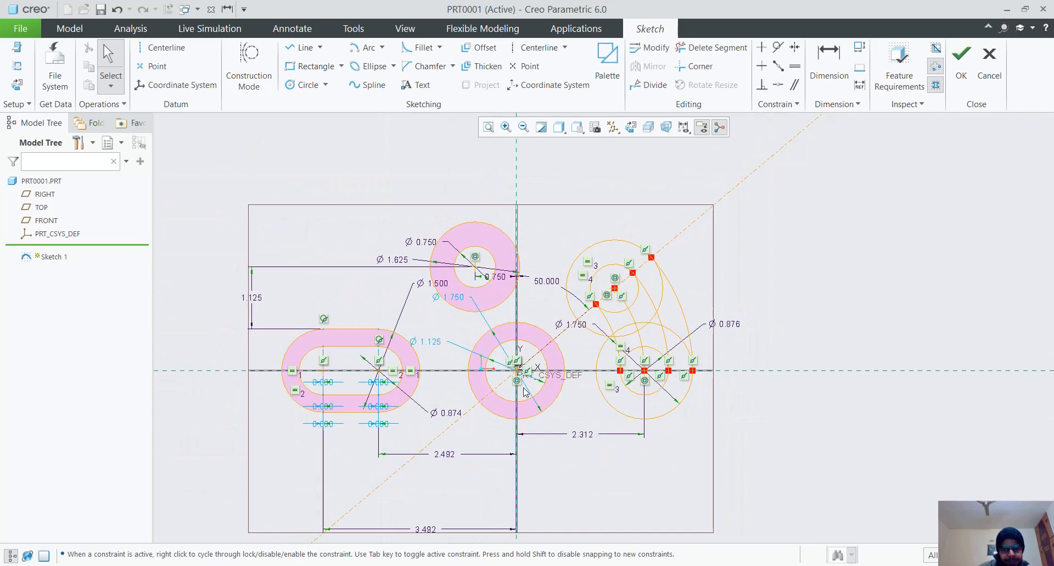
pyautogui.scroll(-2, 526, 391)
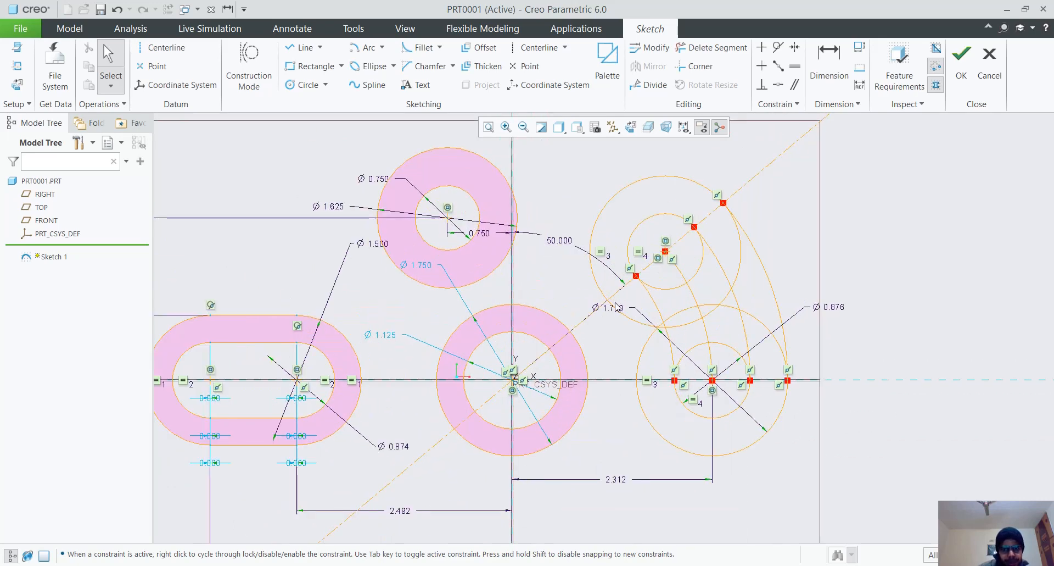
pyautogui.scroll(2, 617, 306)
pyautogui.scroll(-1, 692, 273)
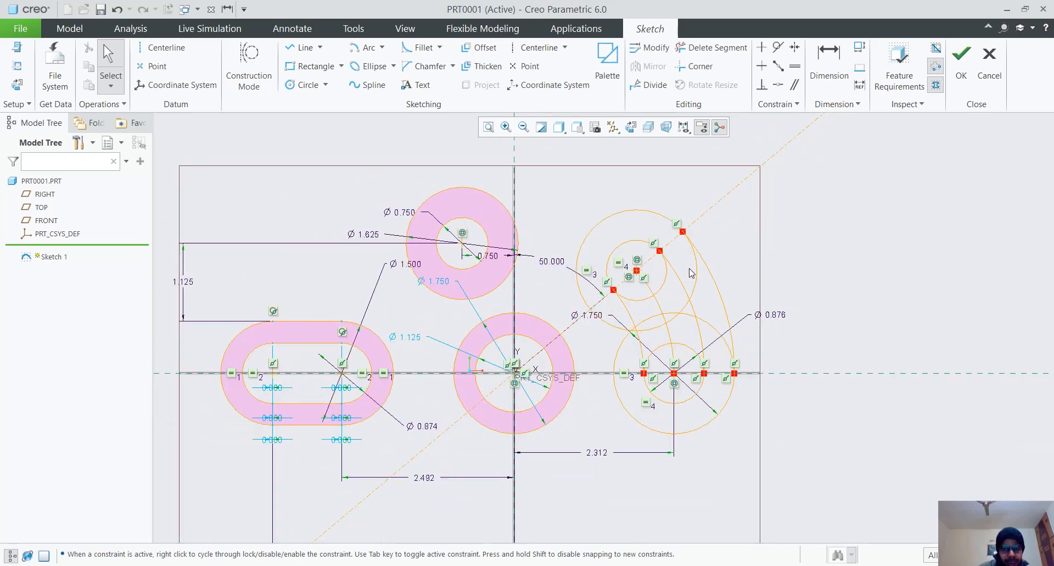
pyautogui.scroll(2, 691, 273)
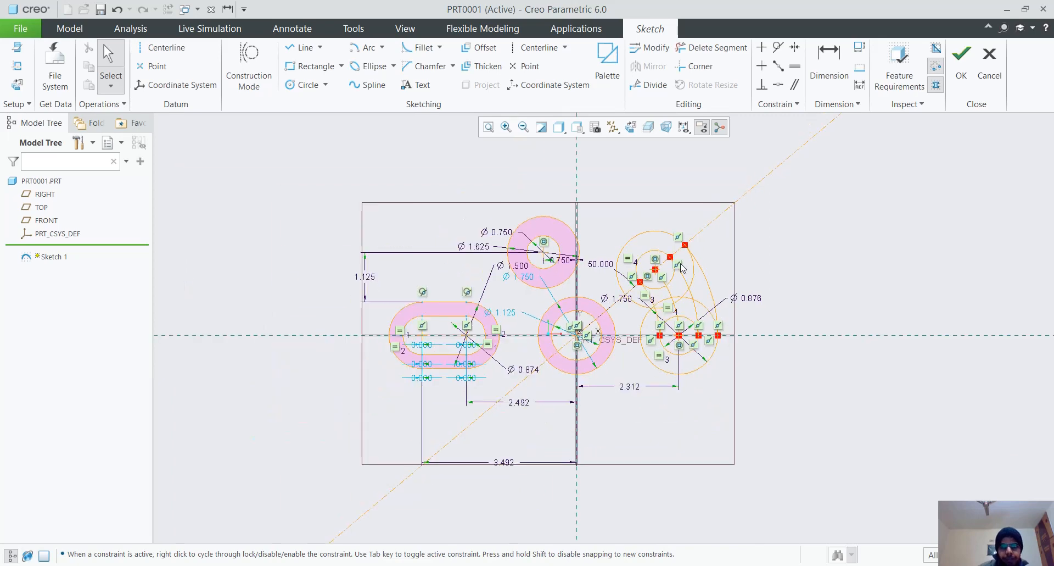
# Sketch a circle about 1.2 in diameter above the upper rings, one about 1.5 below the right-hand ring, and one about 2.3 centred on the origin
pyautogui.click(302, 86)
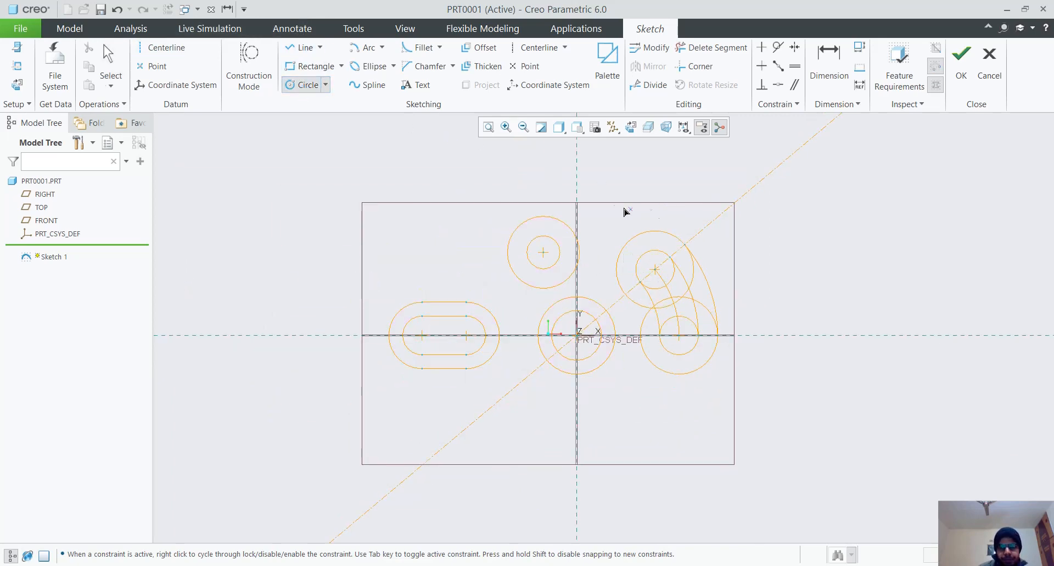
pyautogui.click(619, 181)
pyautogui.click(630, 208)
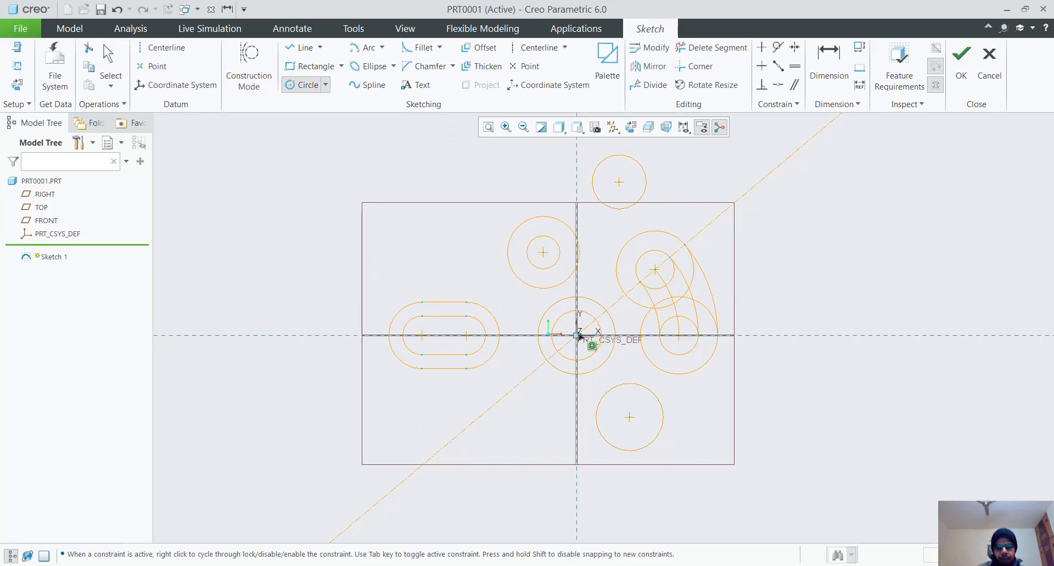
pyautogui.click(577, 334)
pyautogui.click(574, 386)
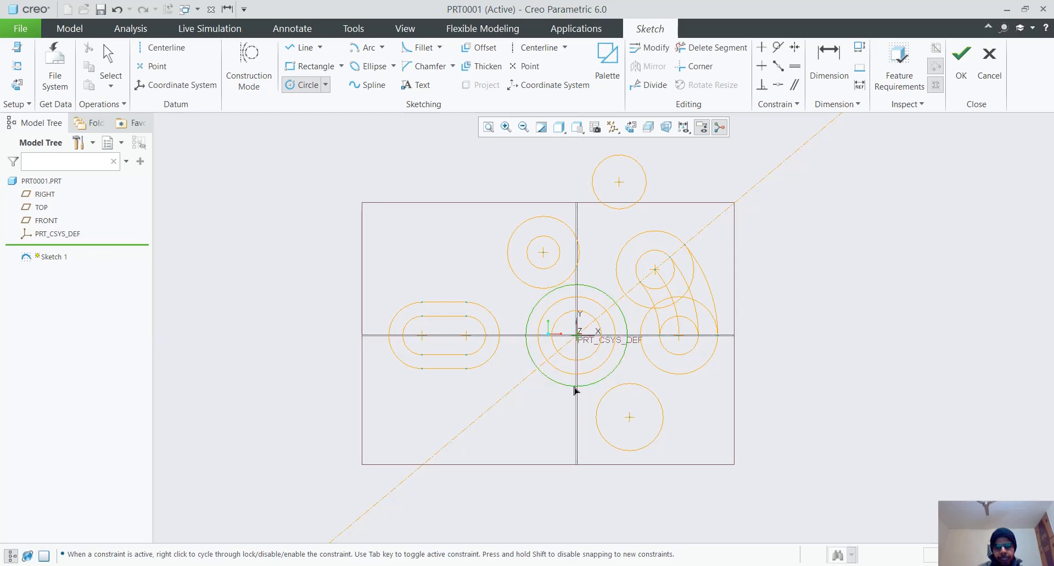
pyautogui.middleClick(683, 381)
pyautogui.click(605, 374)
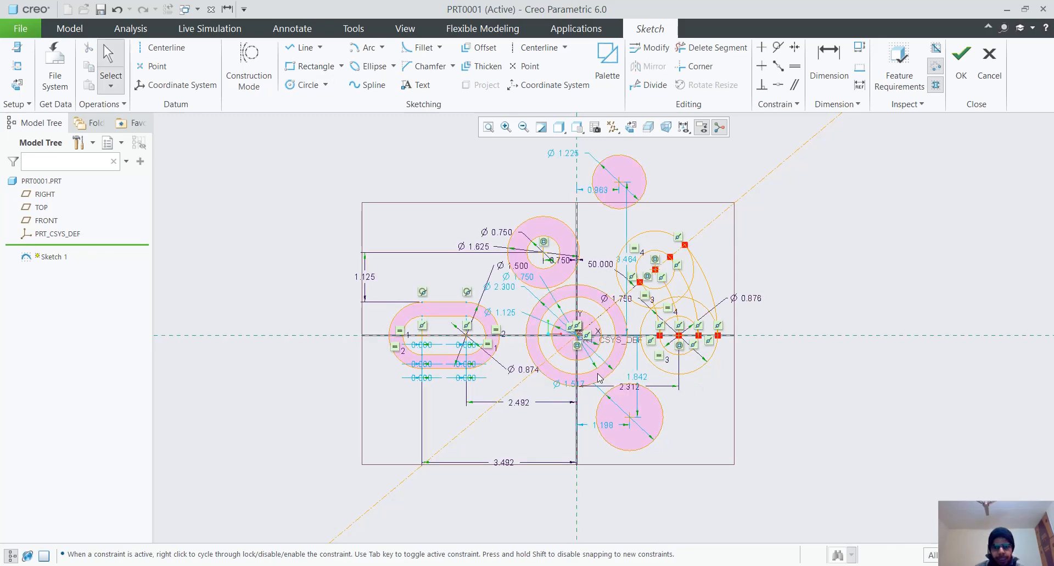
# Set the diameter of the outermost origin-centred circle to 1.375*2 (2.750), with its dimension placed below the slot ring
pyautogui.scroll(2, 601, 378)
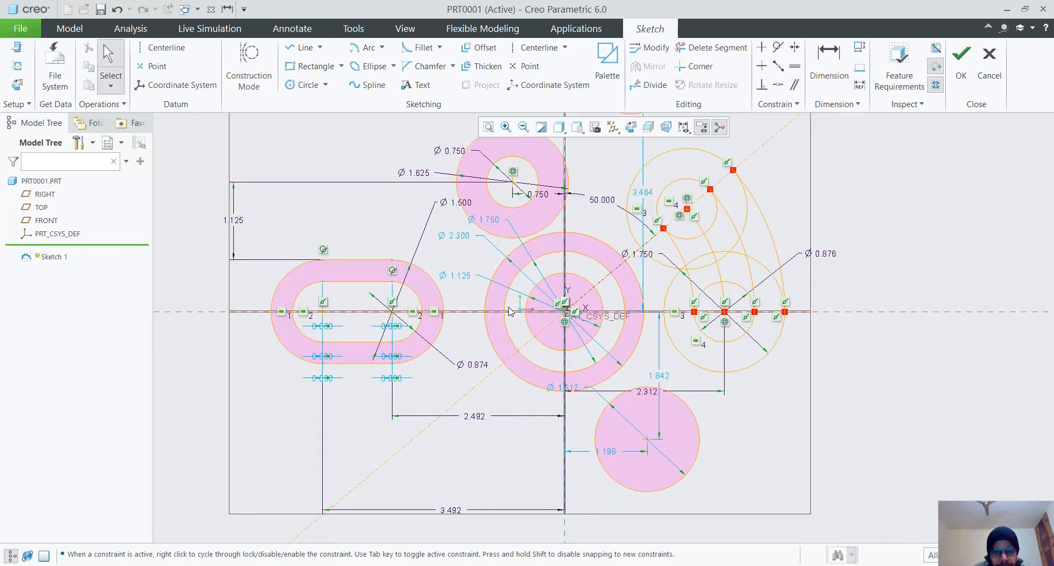
pyautogui.moveTo(461, 242); pyautogui.dragTo(462, 479)
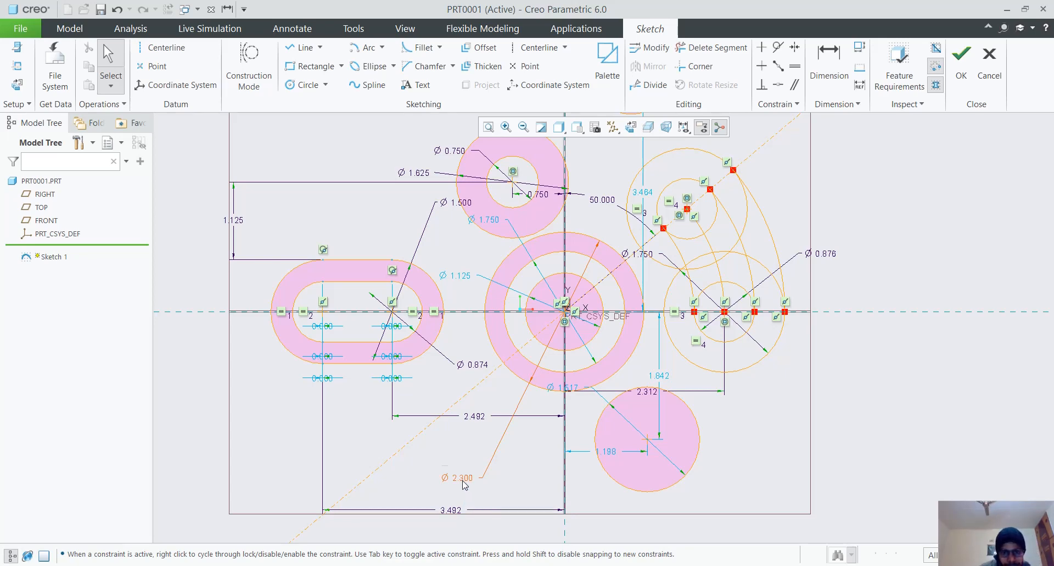
pyautogui.doubleClick(463, 482)
pyautogui.write('1.375*2')
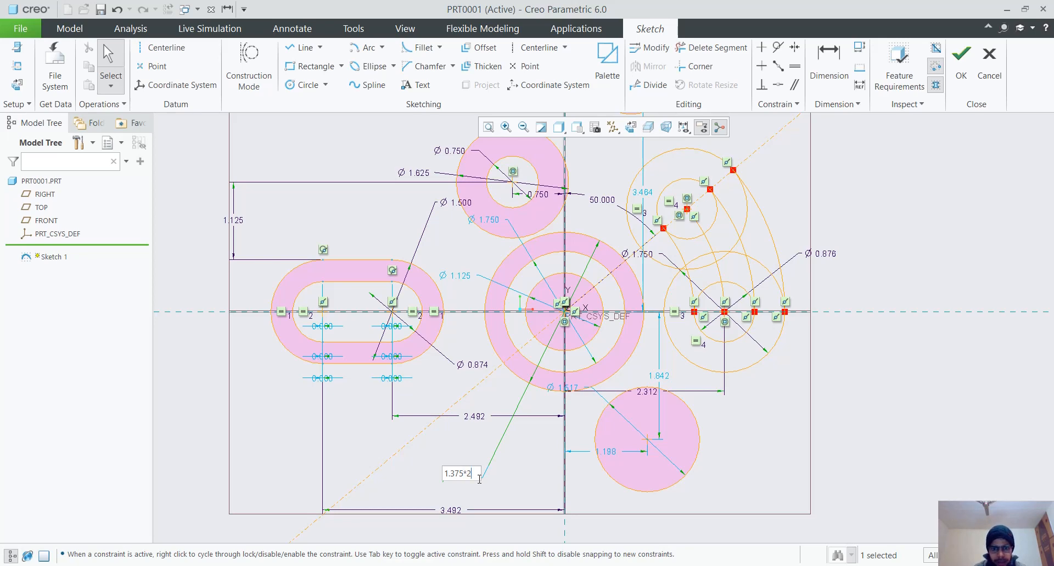
pyautogui.press('Return')
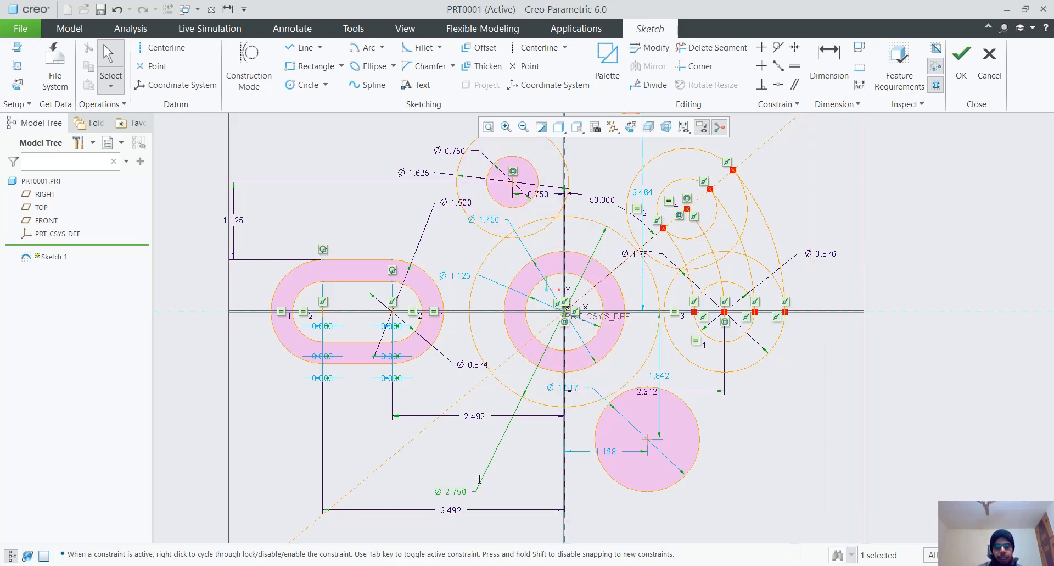
pyautogui.click(640, 306)
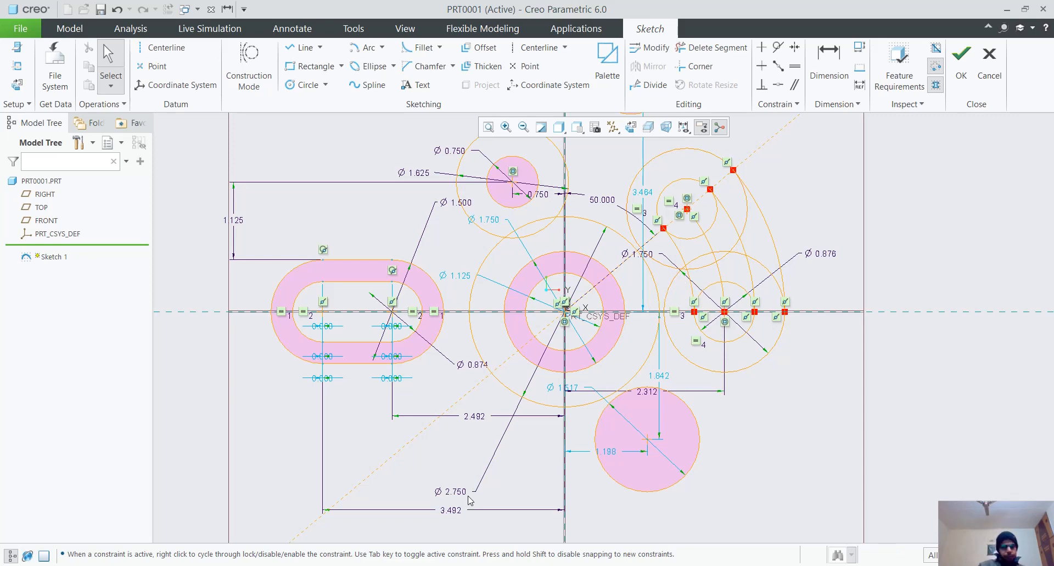
# Make the lower circle tangent to the outermost origin-centred circle and to the right-hand ring's outer circle
pyautogui.click(699, 428)
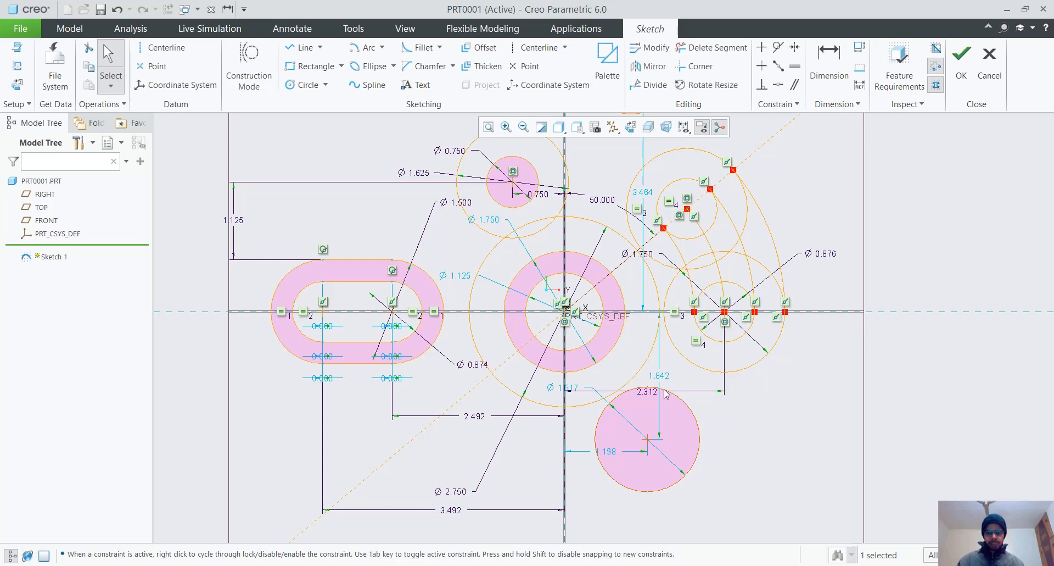
pyautogui.keyDown('ctrl'); pyautogui.click(640, 370); pyautogui.keyUp('ctrl')
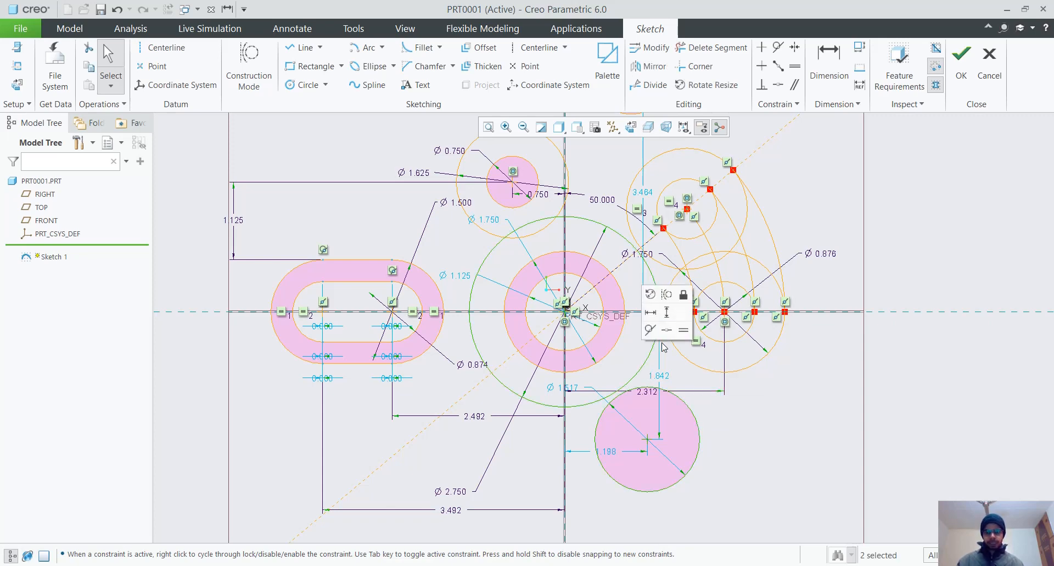
pyautogui.click(666, 331)
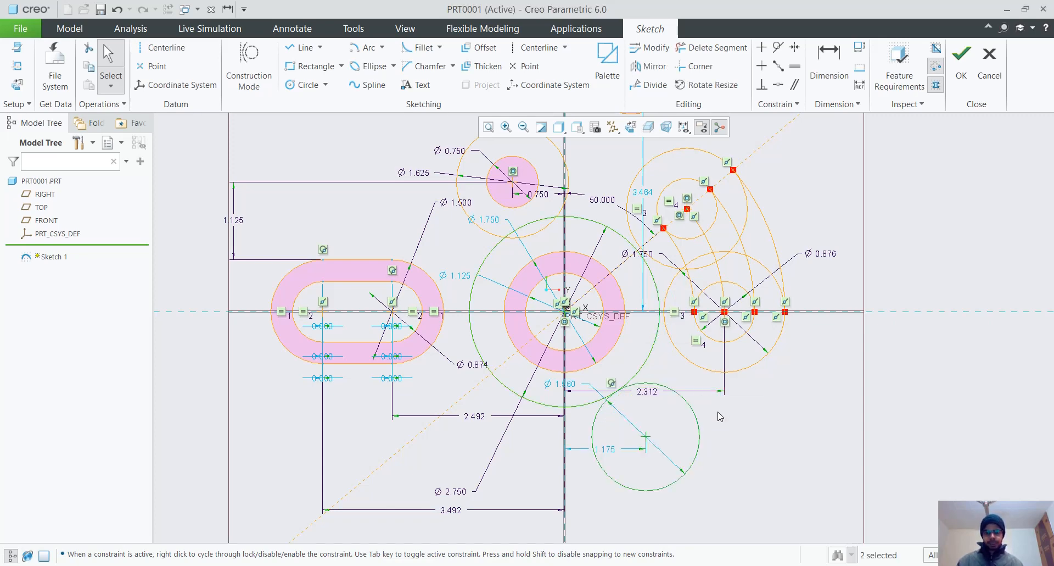
pyautogui.click(699, 428)
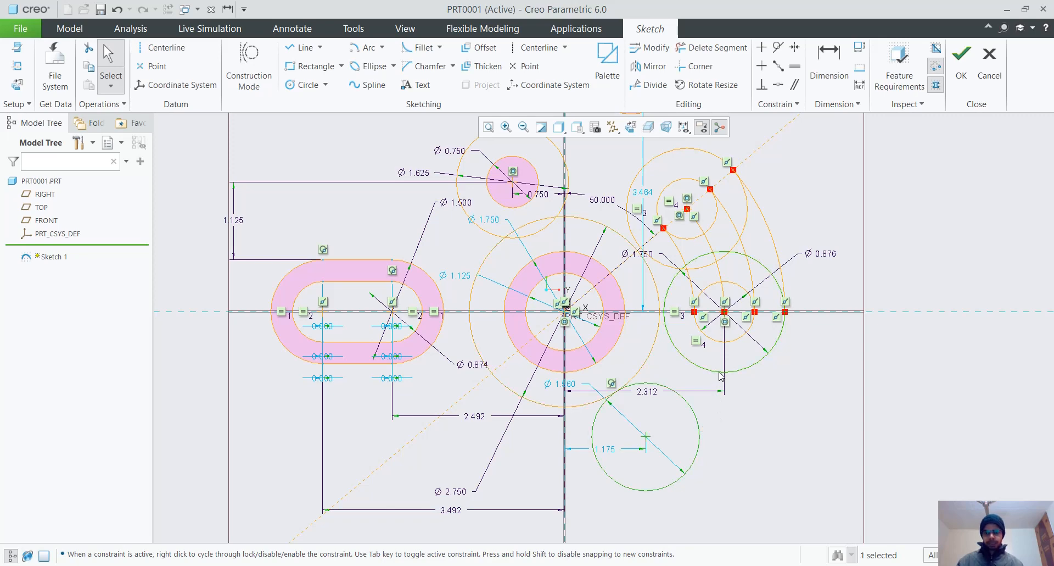
pyautogui.keyDown('ctrl'); pyautogui.click(721, 372); pyautogui.keyUp('ctrl')
pyautogui.click(745, 333)
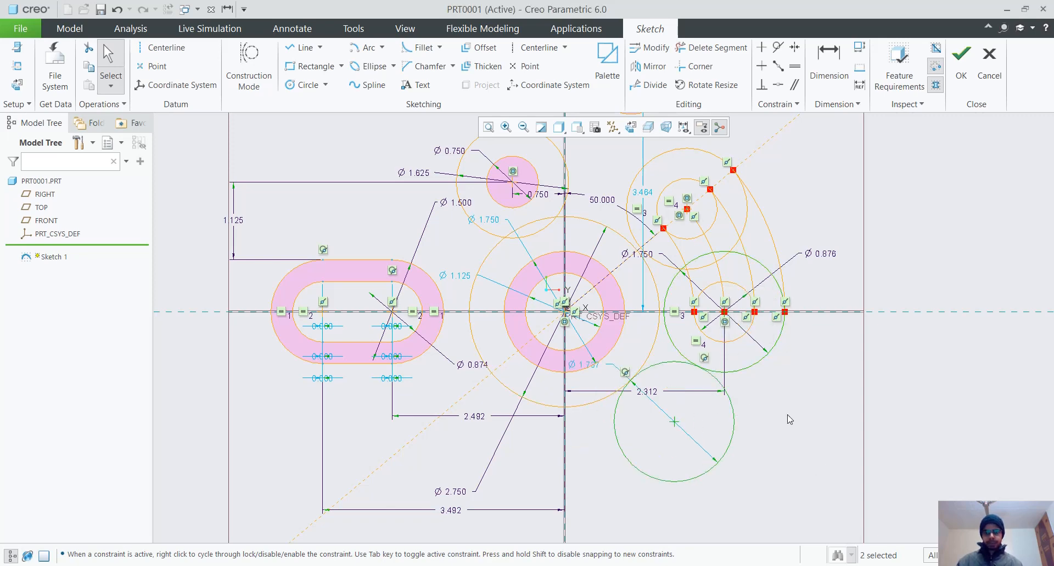
# Make the top circle tangent to the outer circles of the upper-right and upper-left rings
pyautogui.scroll(4, 582, 199)
pyautogui.scroll(-4, 626, 152)
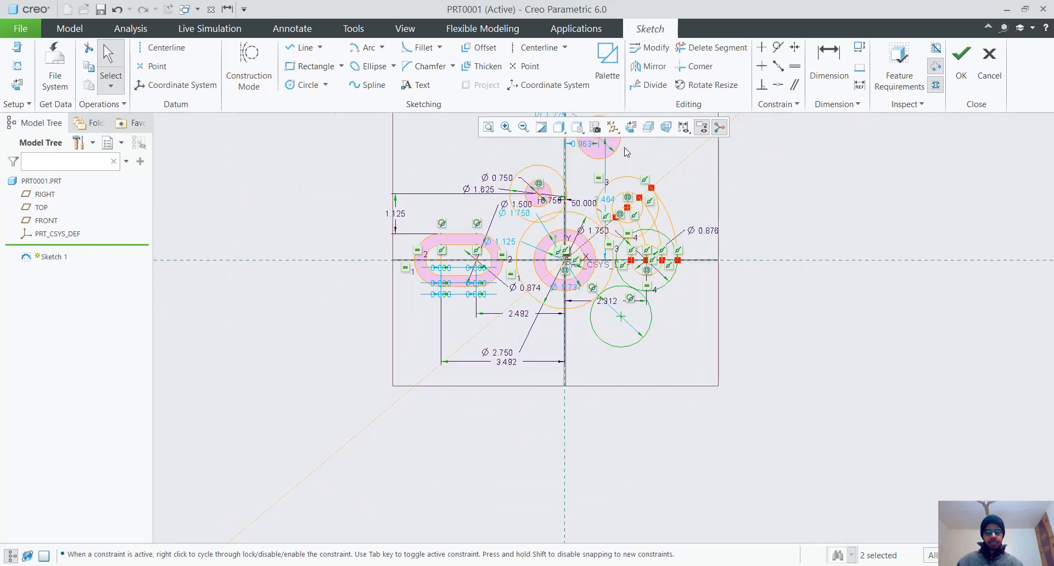
pyautogui.scroll(2, 626, 160)
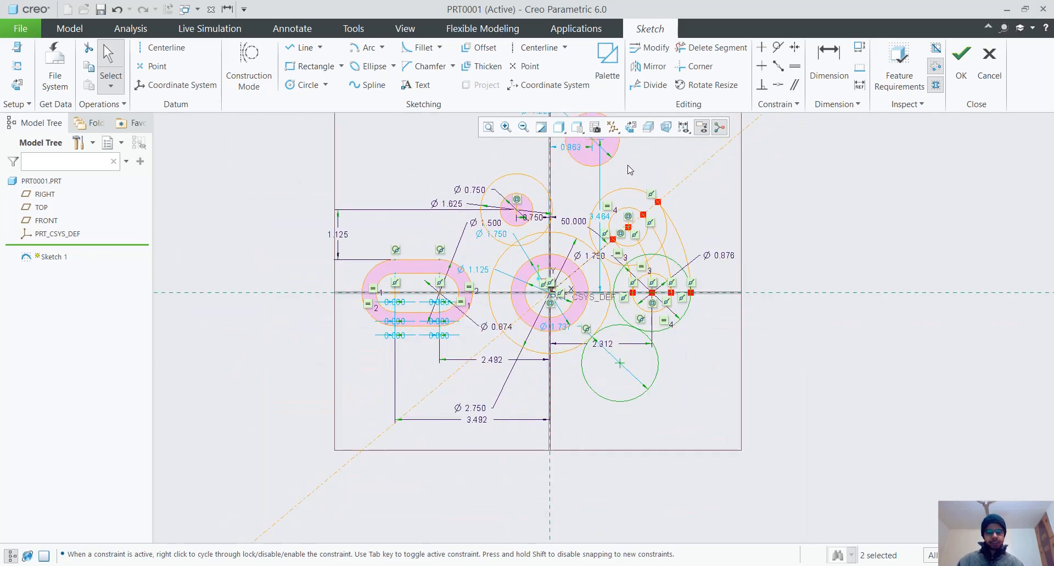
pyautogui.keyDown('shift'); pyautogui.moveTo(627, 166); pyautogui.dragTo(608, 222, button='middle'); pyautogui.keyUp('shift')
pyautogui.click(598, 211)
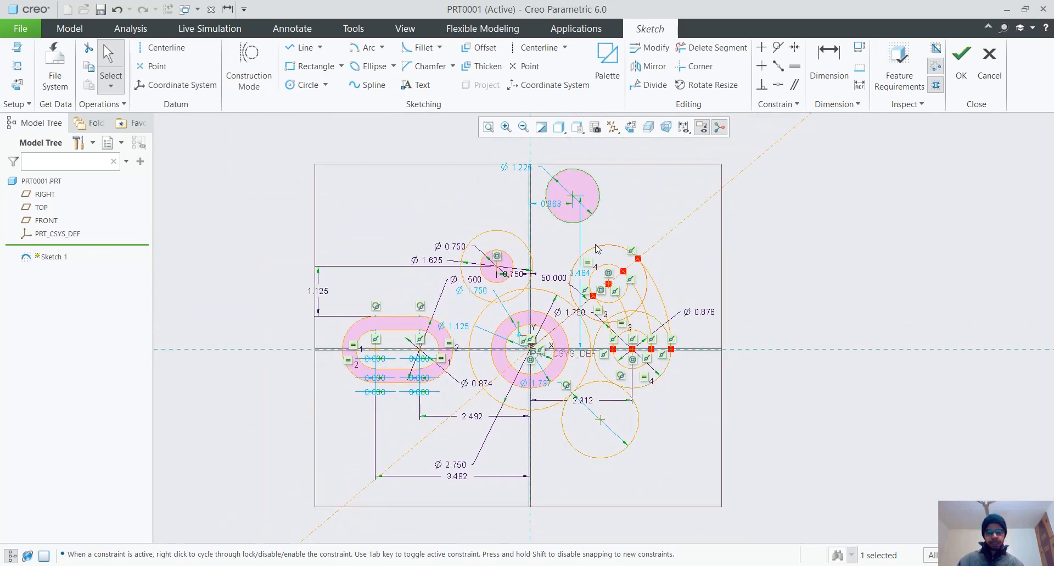
pyautogui.keyDown('ctrl'); pyautogui.click(597, 247); pyautogui.keyUp('ctrl')
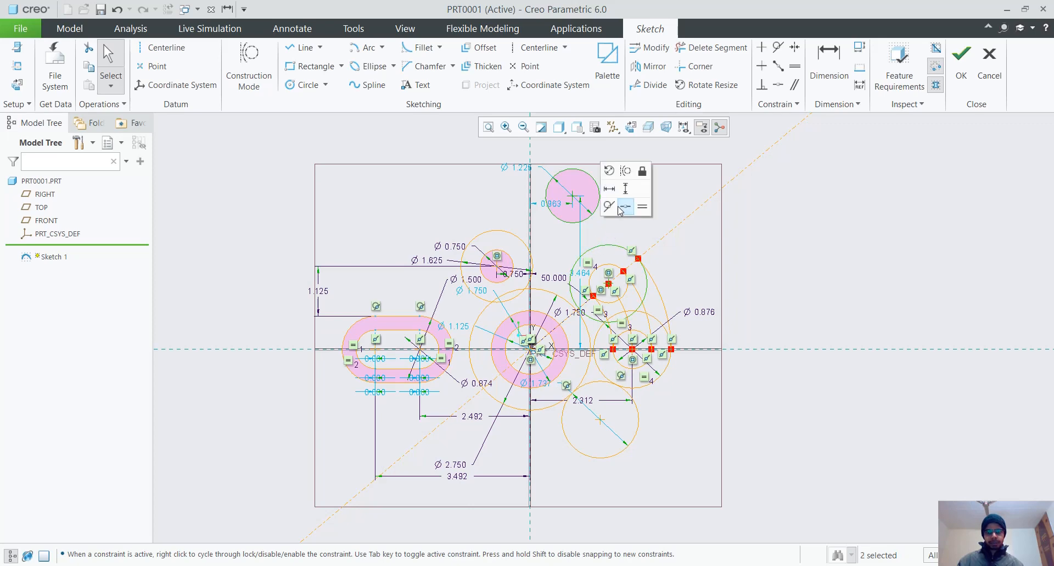
pyautogui.click(606, 206)
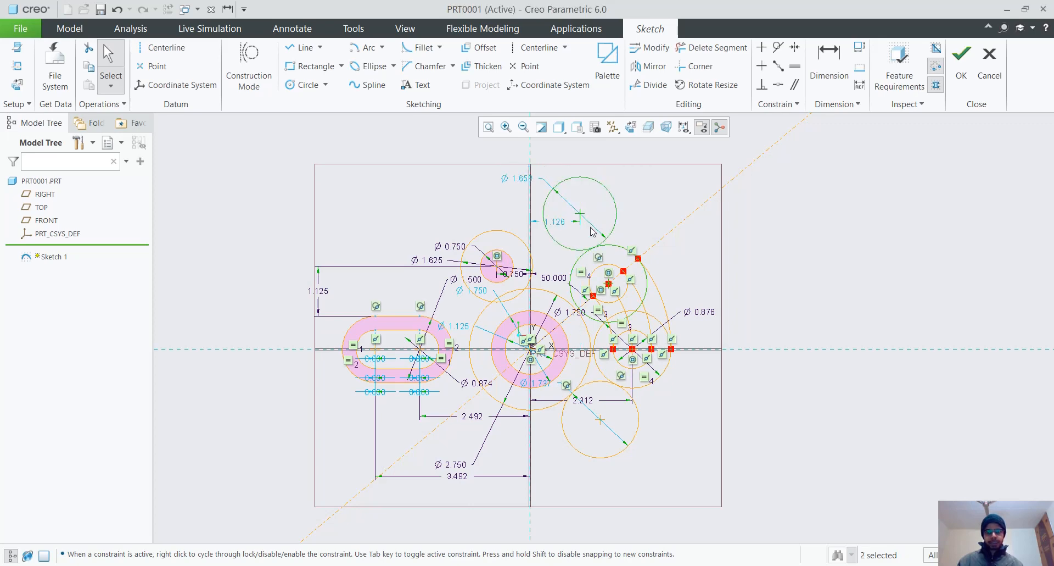
pyautogui.click(554, 239)
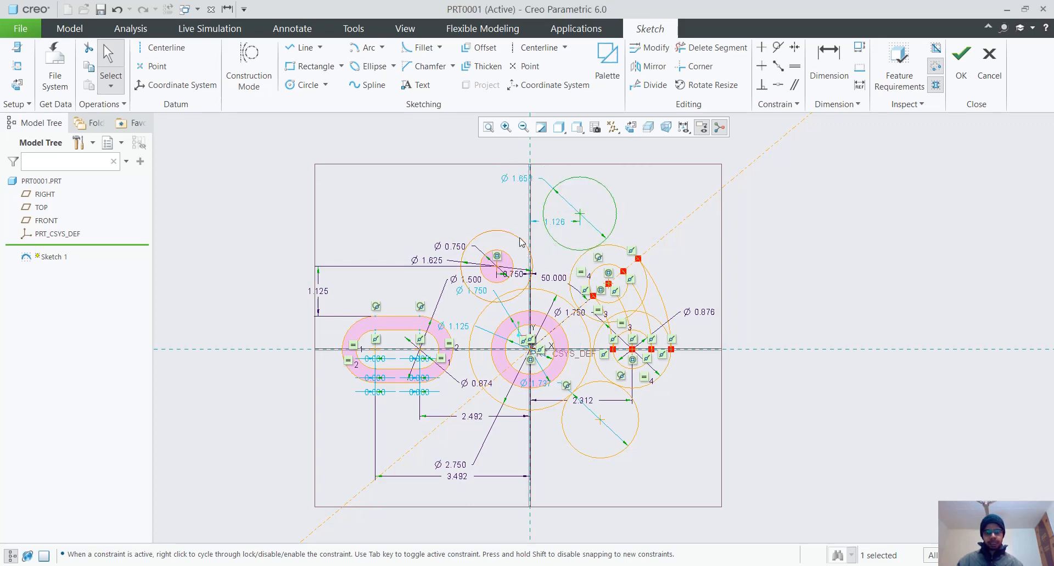
pyautogui.keyDown('ctrl'); pyautogui.click(522, 242); pyautogui.keyUp('ctrl')
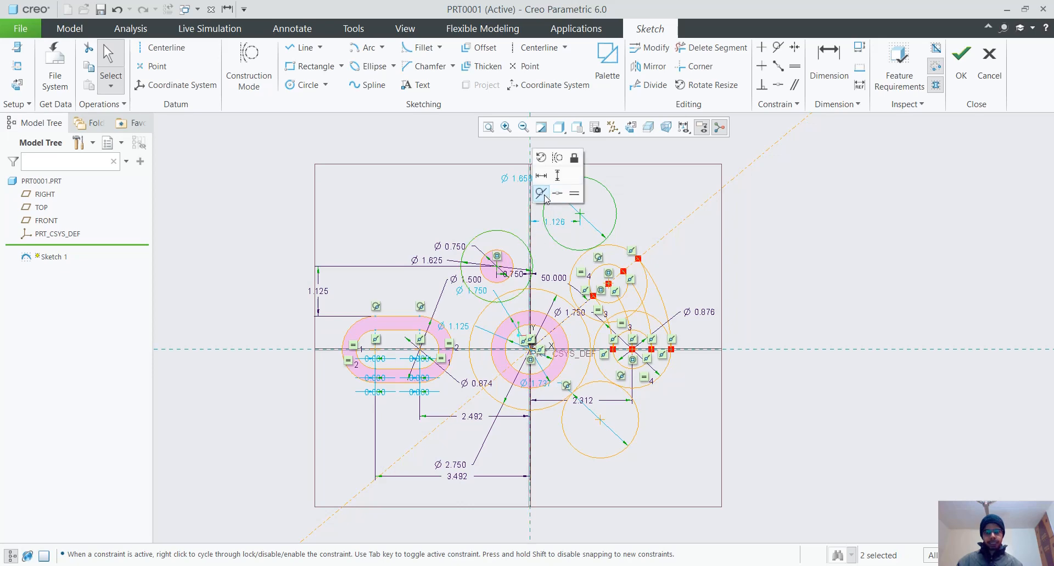
pyautogui.click(546, 200)
pyautogui.click(615, 228)
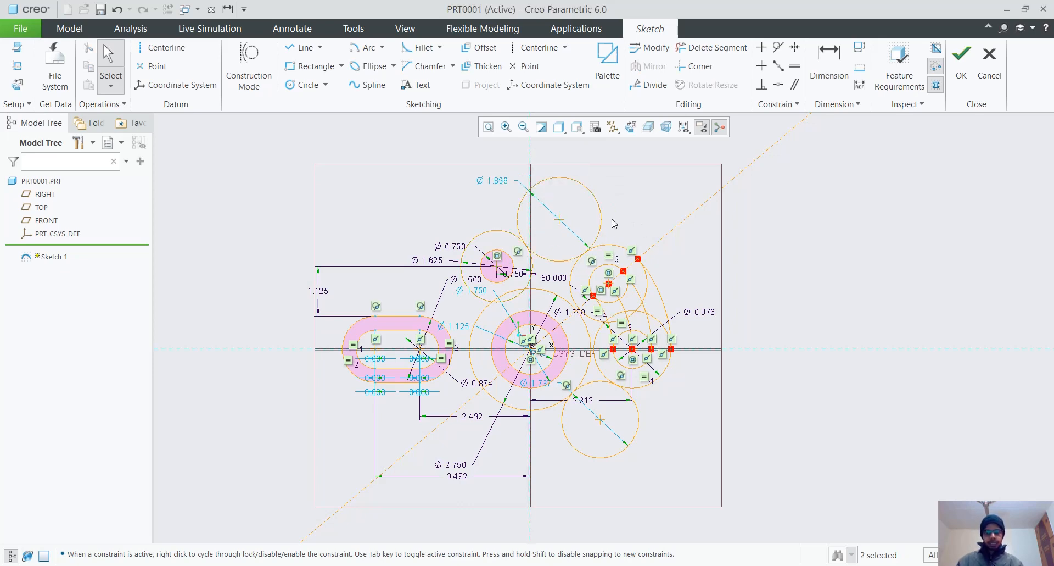
# Place the lower tangent circle's diameter dimension clear of the geometry and set it to .625*2 (1.250)
pyautogui.click(639, 430)
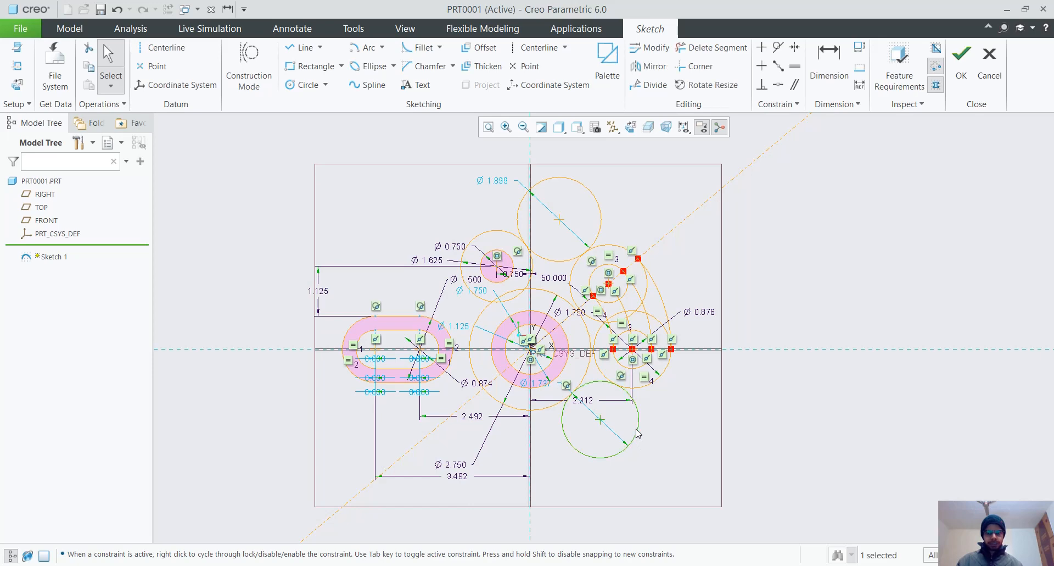
pyautogui.moveTo(541, 385); pyautogui.dragTo(694, 482)
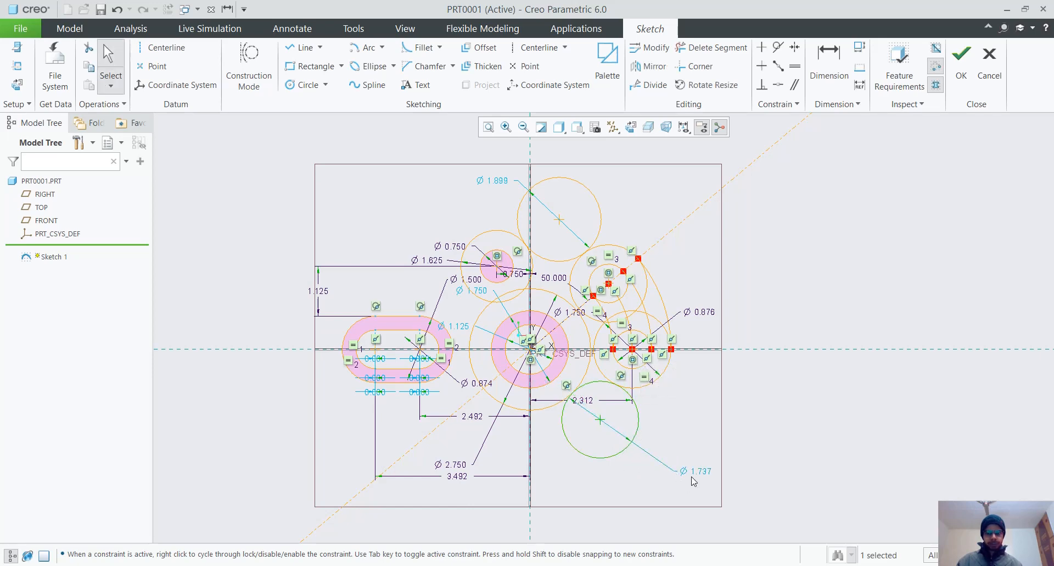
pyautogui.doubleClick(701, 473)
pyautogui.write('.625*2')
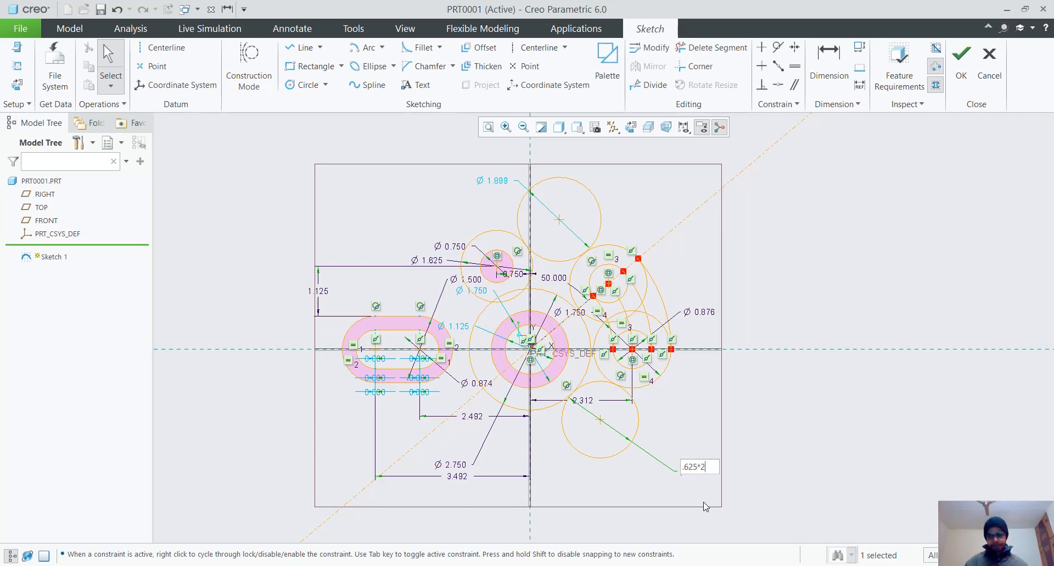
pyautogui.press('Return')
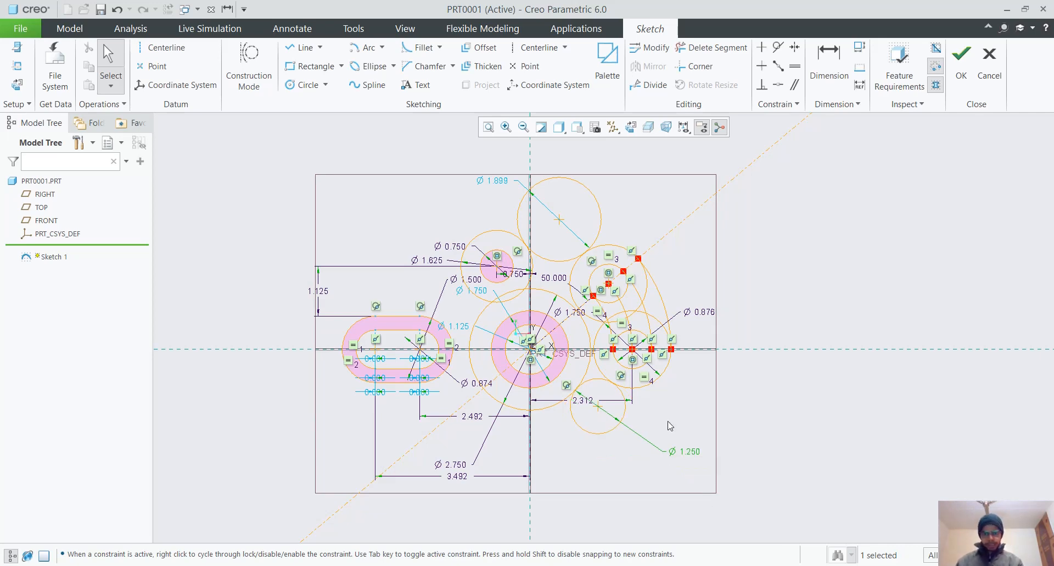
# Make the top tangent circle equal in size to the lower 1.250 diameter tangent circle
pyautogui.click(625, 409)
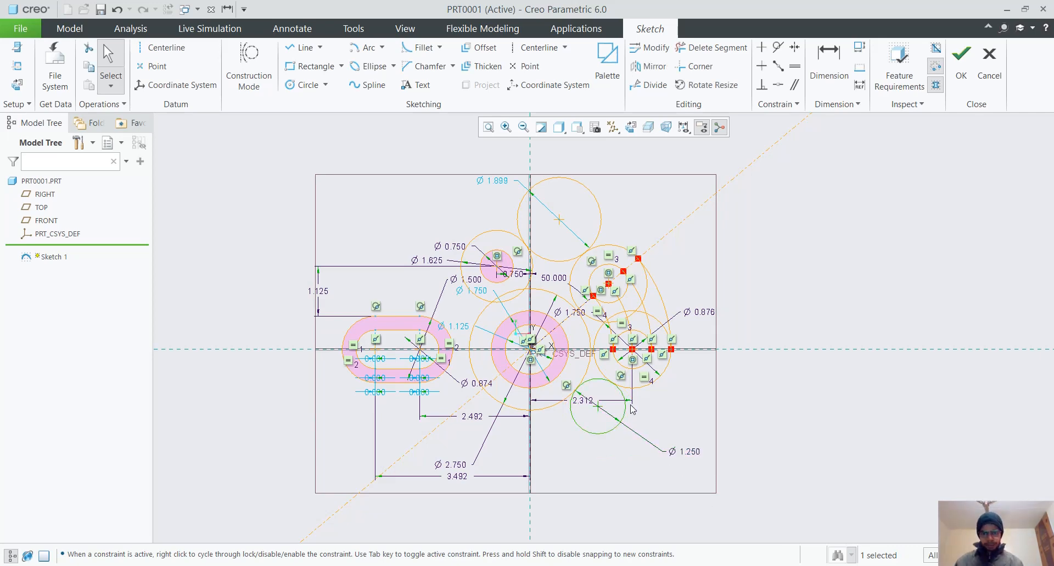
pyautogui.keyDown('ctrl'); pyautogui.click(599, 207); pyautogui.keyUp('ctrl')
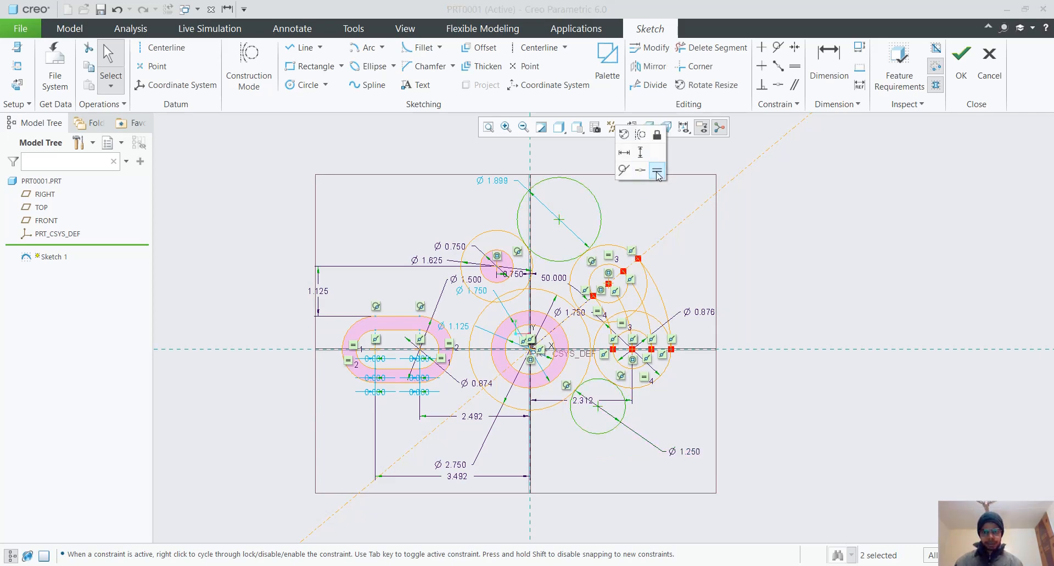
pyautogui.click(651, 175)
pyautogui.click(663, 219)
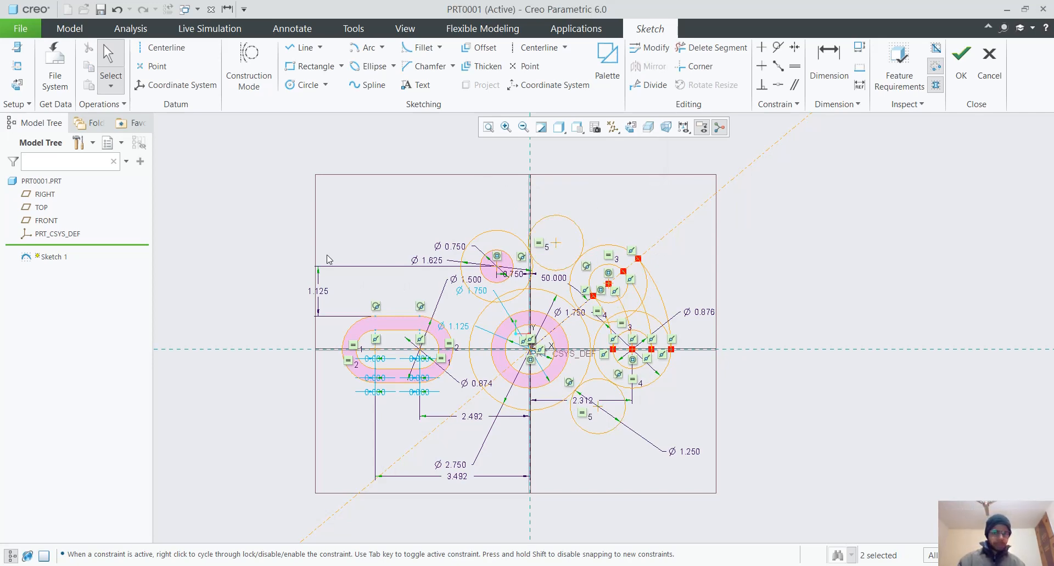
# Sketch a circle about 2.511 in diameter above the slot-shaped ring, left of the upper-left ring
pyautogui.click(303, 85)
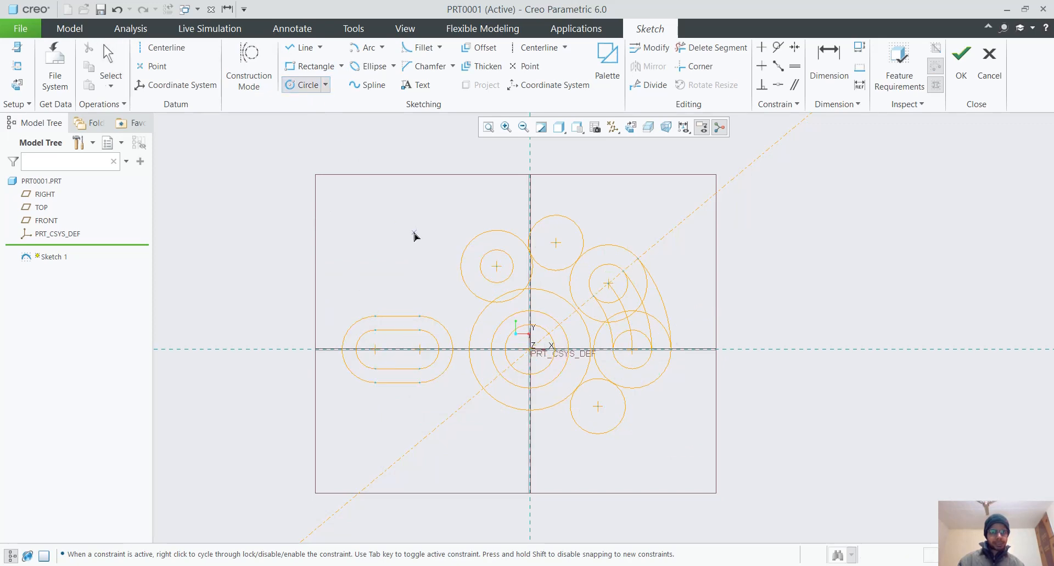
pyautogui.click(377, 224)
pyautogui.click(413, 248)
pyautogui.click(423, 254)
pyautogui.middleClick(471, 174)
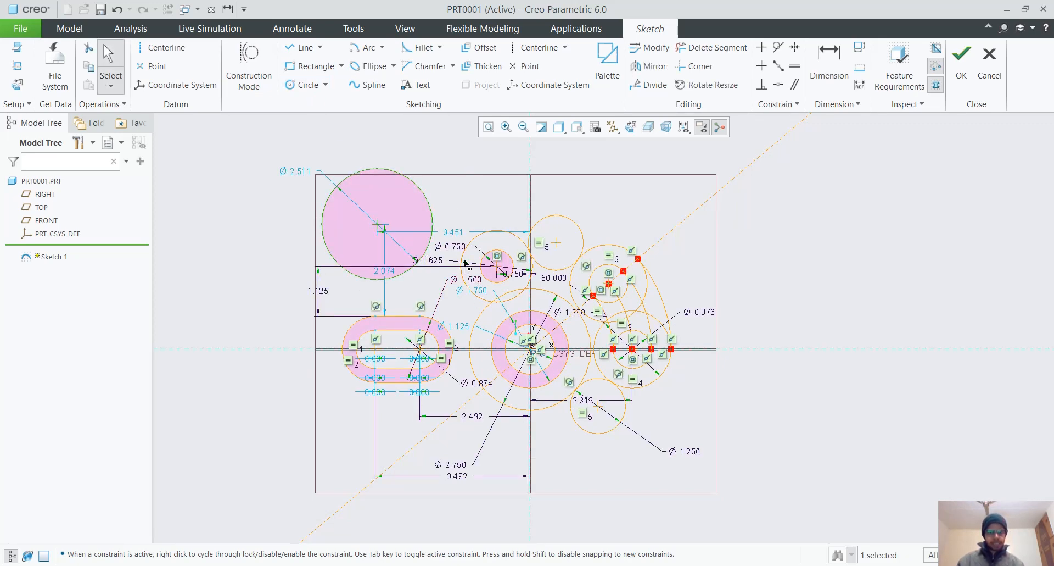
# Make the new circle tangent to the upper-left ring's outer circle and to the slot ring's upper outer edge
pyautogui.keyDown('ctrl'); pyautogui.click(500, 230); pyautogui.keyUp('ctrl')
pyautogui.click(487, 203)
pyautogui.click(475, 237)
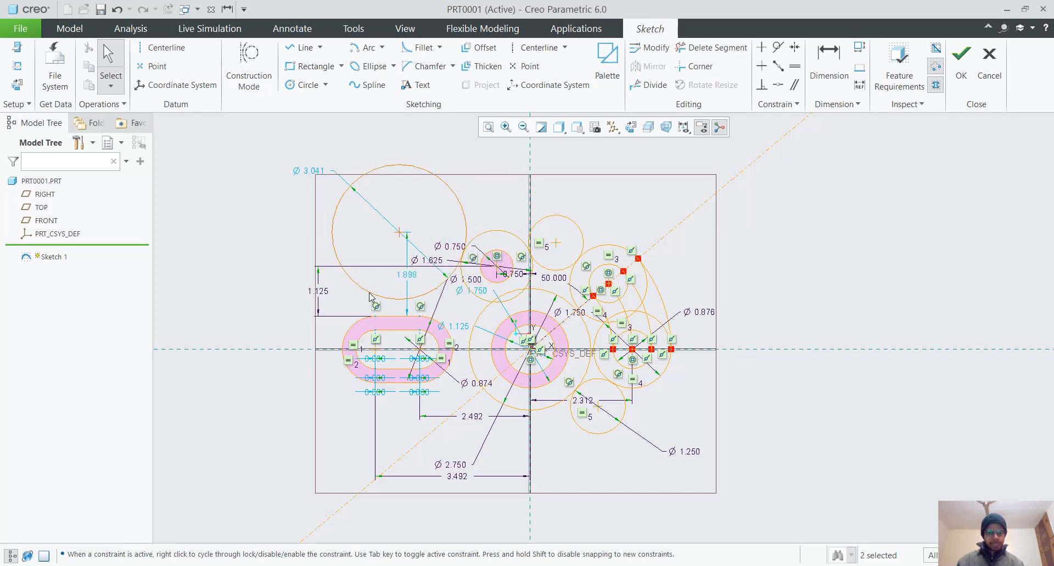
pyautogui.click(372, 297)
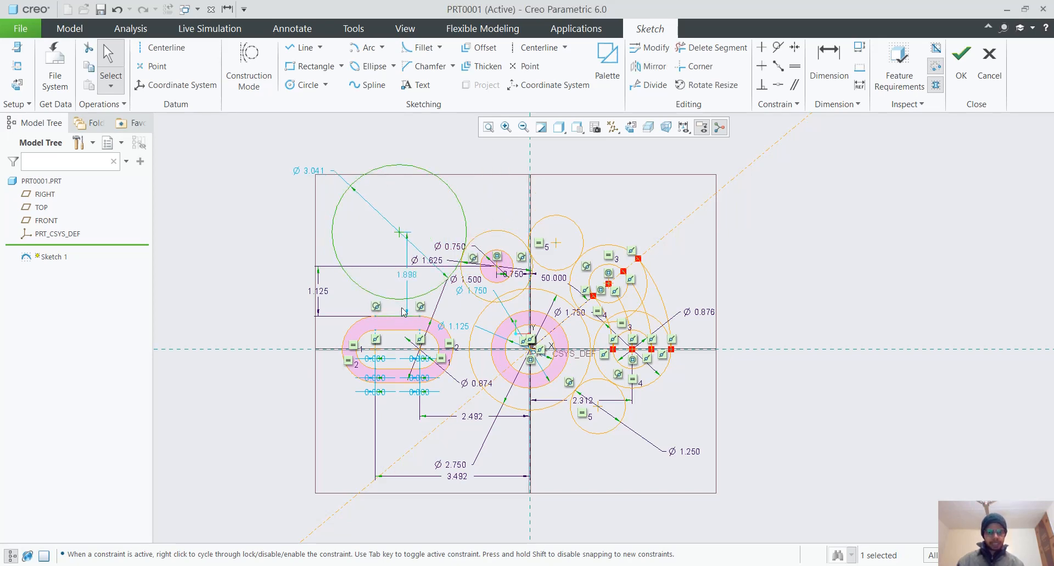
pyautogui.keyDown('ctrl'); pyautogui.click(404, 317); pyautogui.keyUp('ctrl')
pyautogui.click(432, 254)
pyautogui.click(432, 252)
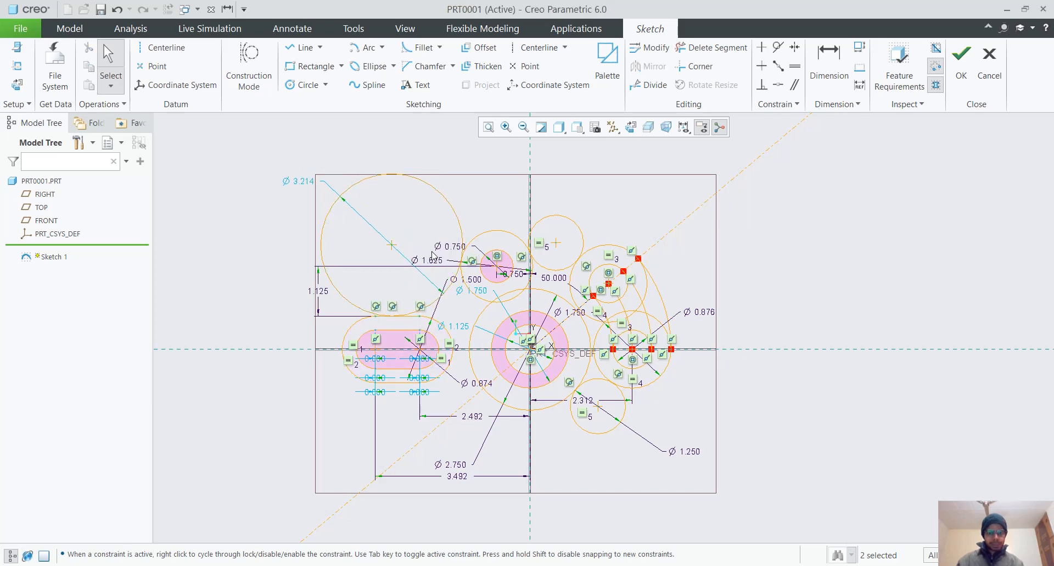
# Trim the large circle above the slot ring and the top circle down to their blending arcs between neighbouring shapes
pyautogui.click(711, 48)
pyautogui.moveTo(382, 163); pyautogui.dragTo(441, 209)
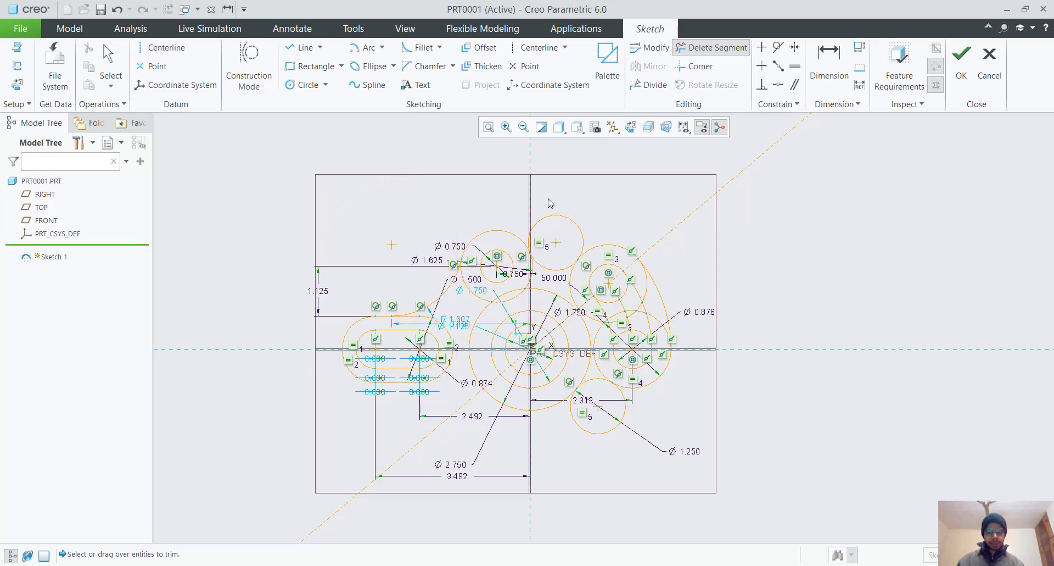
pyautogui.moveTo(551, 203); pyautogui.dragTo(577, 236)
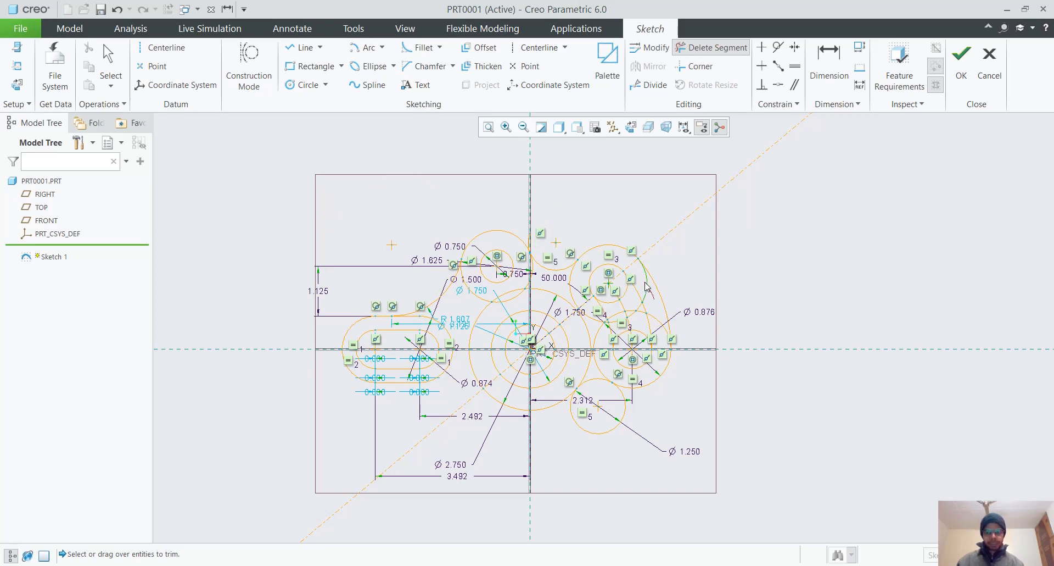
# Trim the end circles, the centre arc and the overlapping ring arcs inside the curved slot, leaving only its closed outline
pyautogui.click(653, 299)
pyautogui.scroll(6, 653, 309)
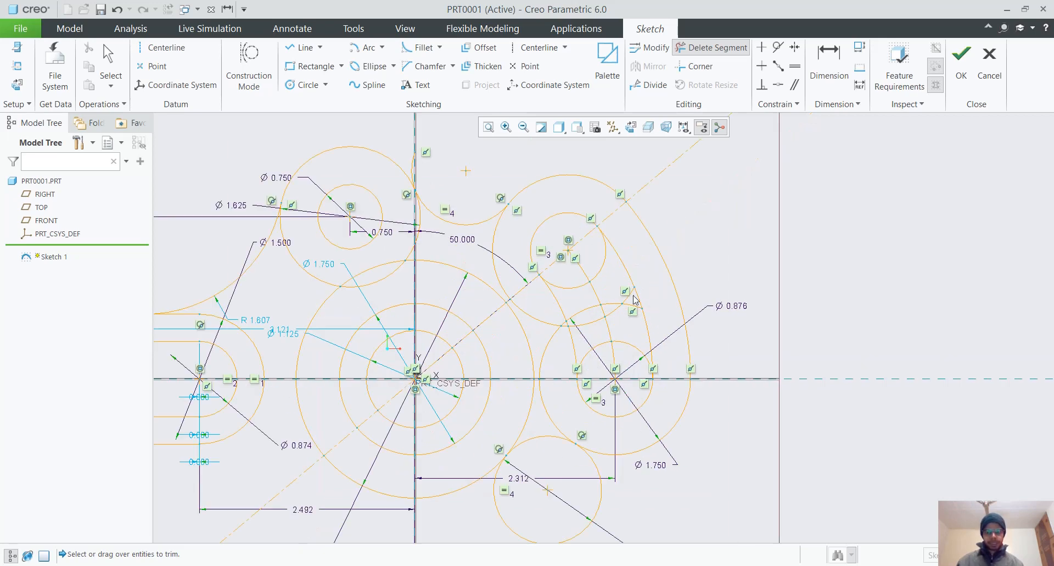
pyautogui.moveTo(602, 287)
pyautogui.mouseDown()
pyautogui.moveTo(628, 311)
pyautogui.moveTo(624, 351)
pyautogui.moveTo(596, 412)
pyautogui.moveTo(622, 393)
pyautogui.mouseUp()
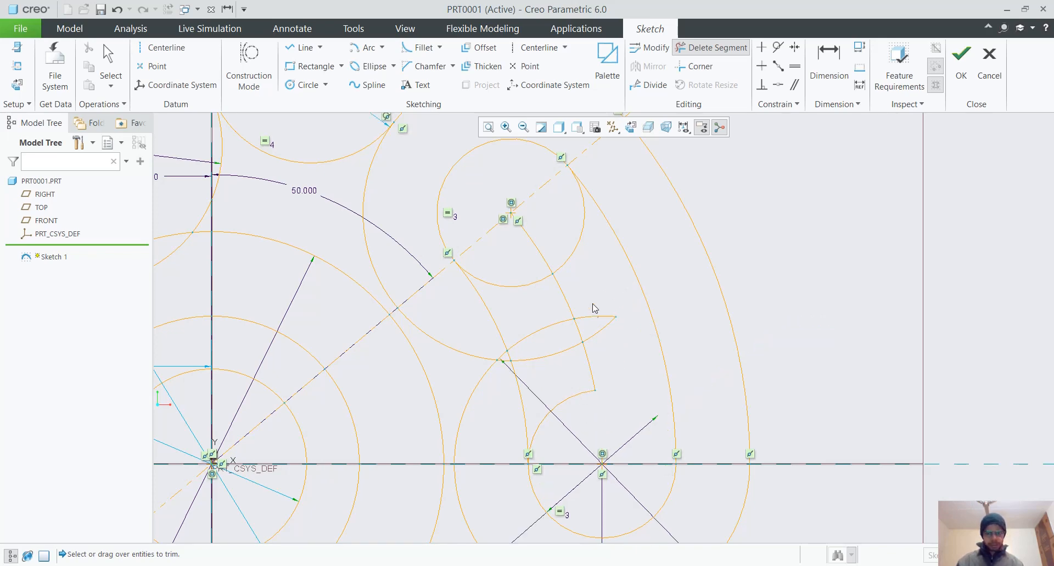
pyautogui.moveTo(591, 301)
pyautogui.mouseDown()
pyautogui.moveTo(580, 351)
pyautogui.moveTo(601, 341)
pyautogui.moveTo(599, 324)
pyautogui.mouseUp()
pyautogui.moveTo(569, 370); pyautogui.dragTo(581, 413)
pyautogui.moveTo(518, 303); pyautogui.dragTo(556, 351)
pyautogui.moveTo(553, 309)
pyautogui.mouseDown()
pyautogui.moveTo(582, 275)
pyautogui.moveTo(519, 230)
pyautogui.moveTo(544, 299)
pyautogui.mouseUp()
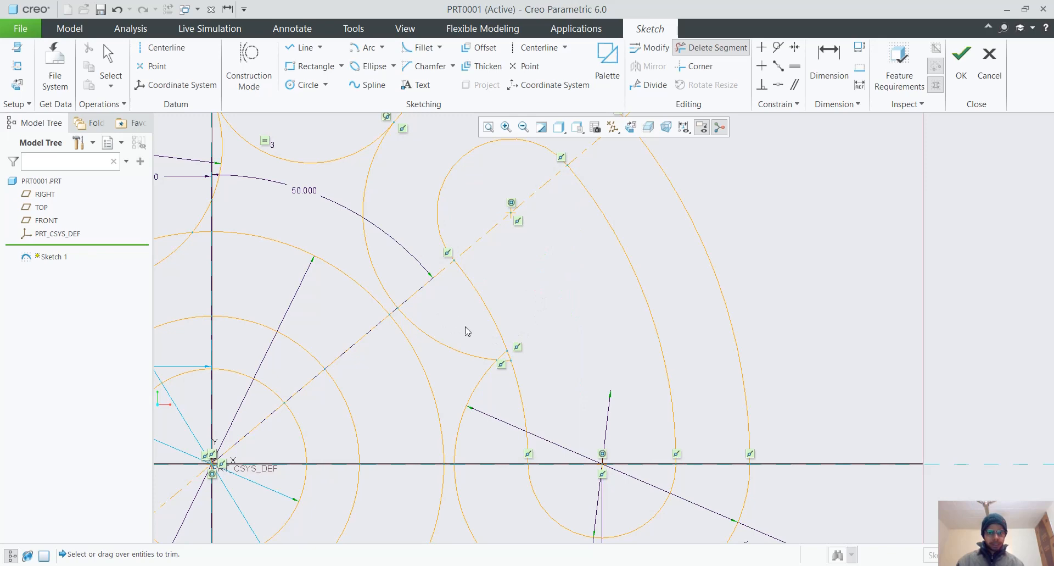
# Trim the inward arcs of the upper-right and right-hand outer circles and the lower tangent circle's excess, keeping the outer contour
pyautogui.moveTo(465, 327)
pyautogui.mouseDown()
pyautogui.moveTo(488, 378)
pyautogui.moveTo(509, 364)
pyautogui.moveTo(494, 365)
pyautogui.mouseUp()
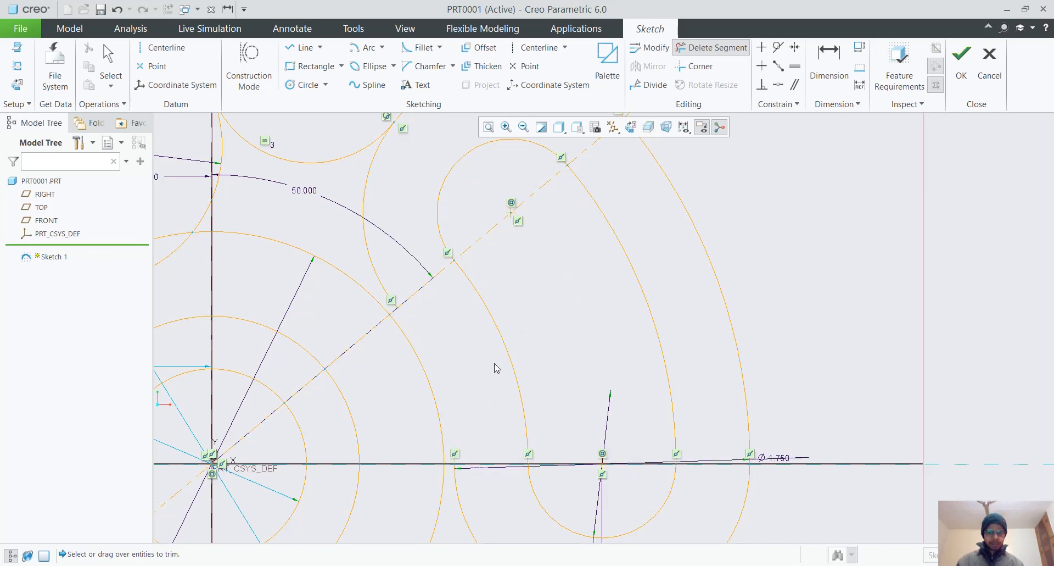
pyautogui.scroll(-2, 489, 372)
pyautogui.click(405, 248)
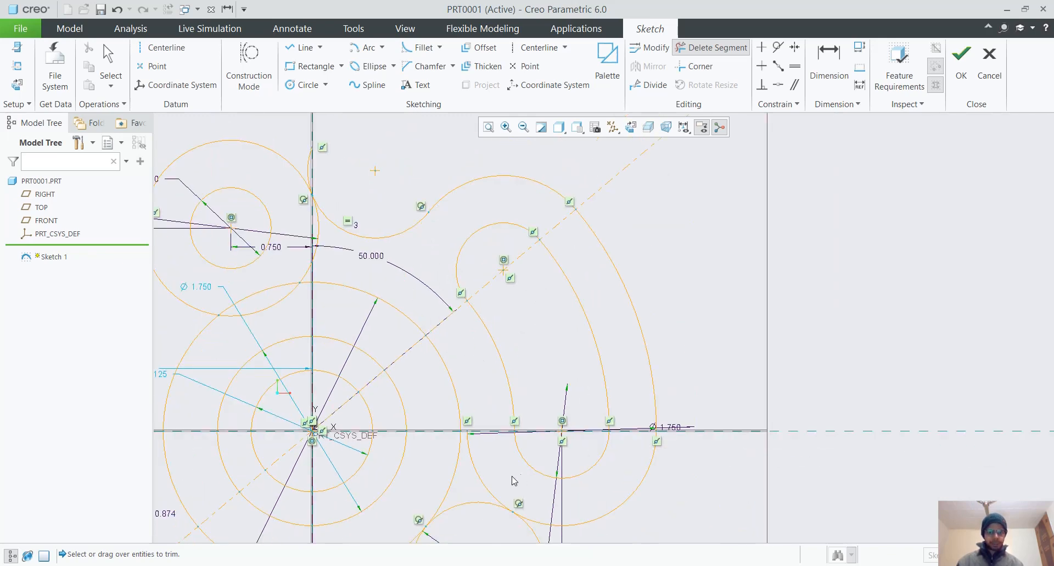
pyautogui.click(481, 482)
pyautogui.scroll(-2, 481, 481)
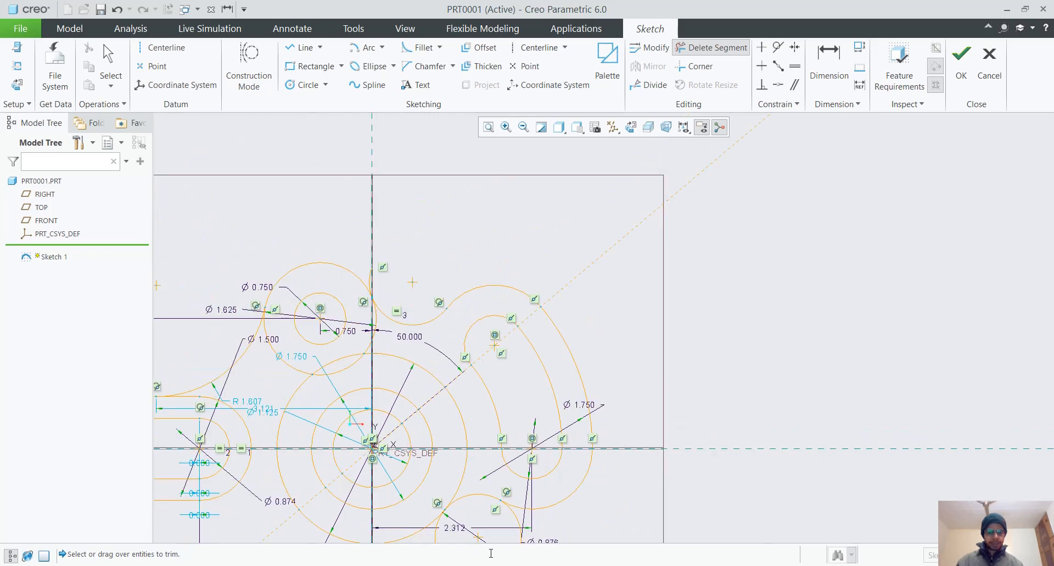
pyautogui.click(514, 524)
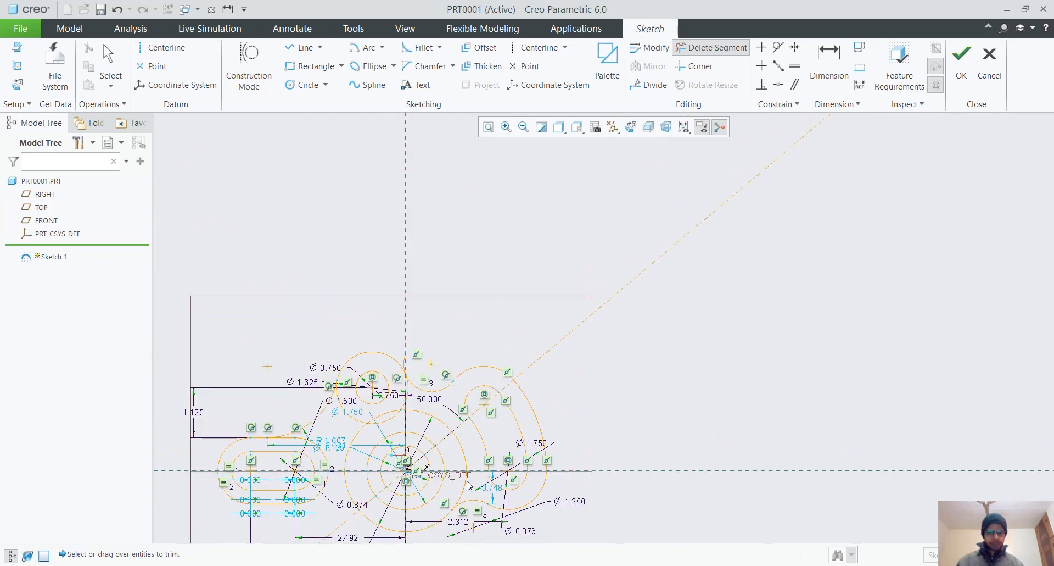
# Trim the outermost origin-centred circle's right and upper portions, keeping its lower arc from the horizontal axis to the lower blend
pyautogui.click(464, 484)
pyautogui.moveTo(438, 411); pyautogui.dragTo(452, 446)
pyautogui.scroll(-3, 402, 427)
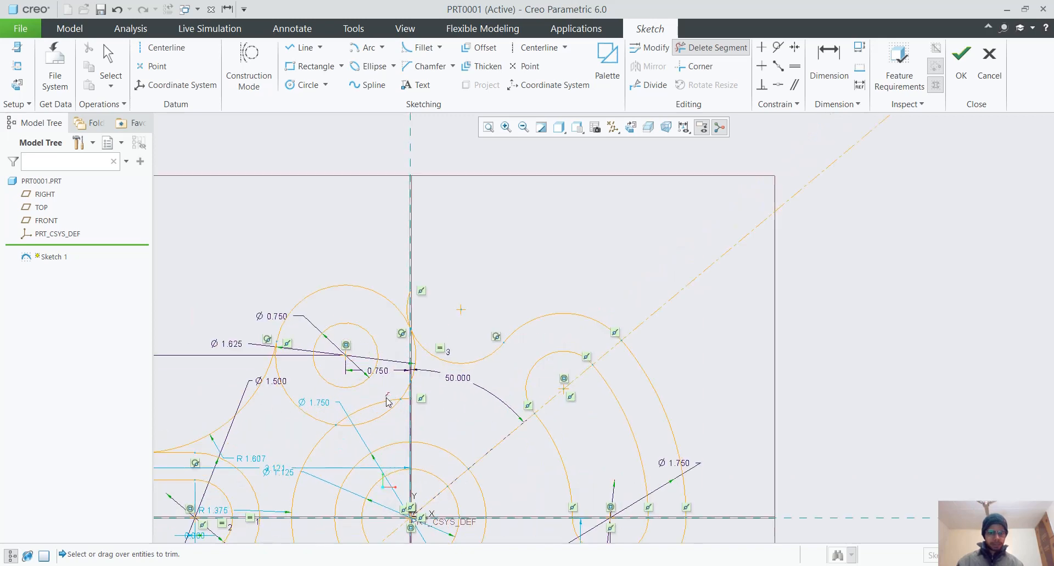
pyautogui.scroll(-3, 420, 406)
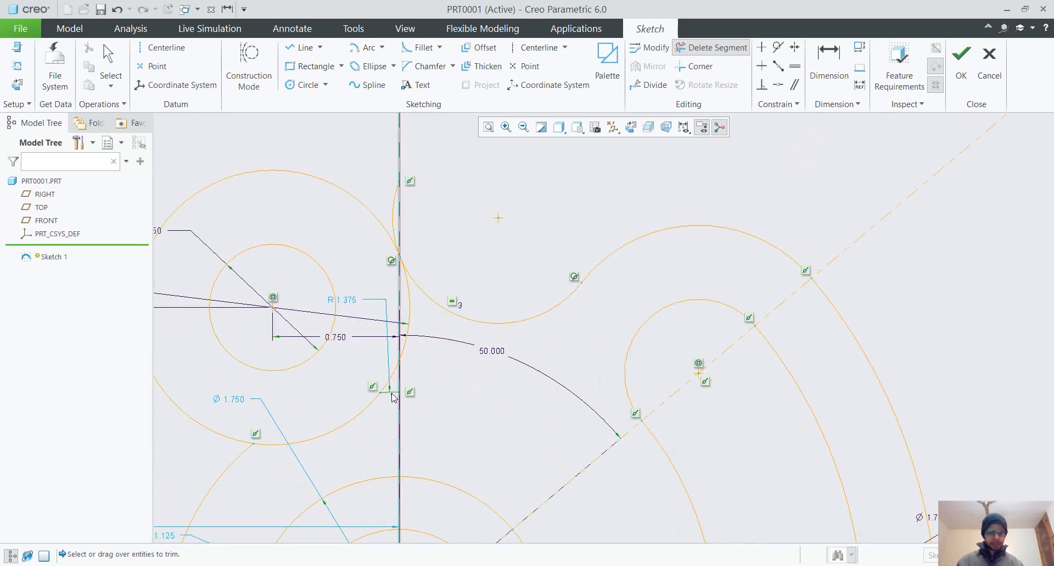
pyautogui.scroll(3, 385, 409)
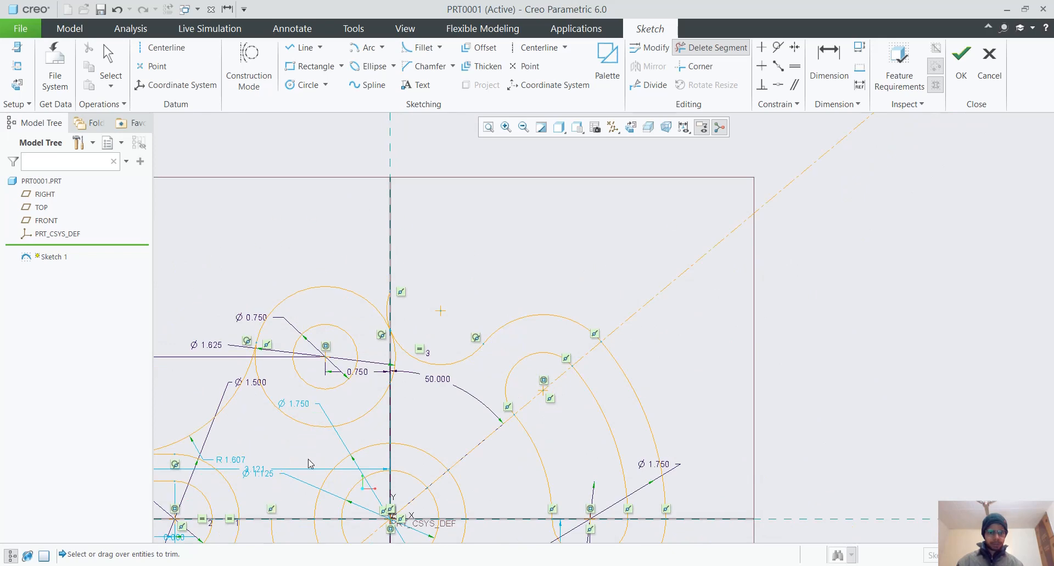
pyautogui.scroll(3, 310, 462)
pyautogui.scroll(3, 304, 507)
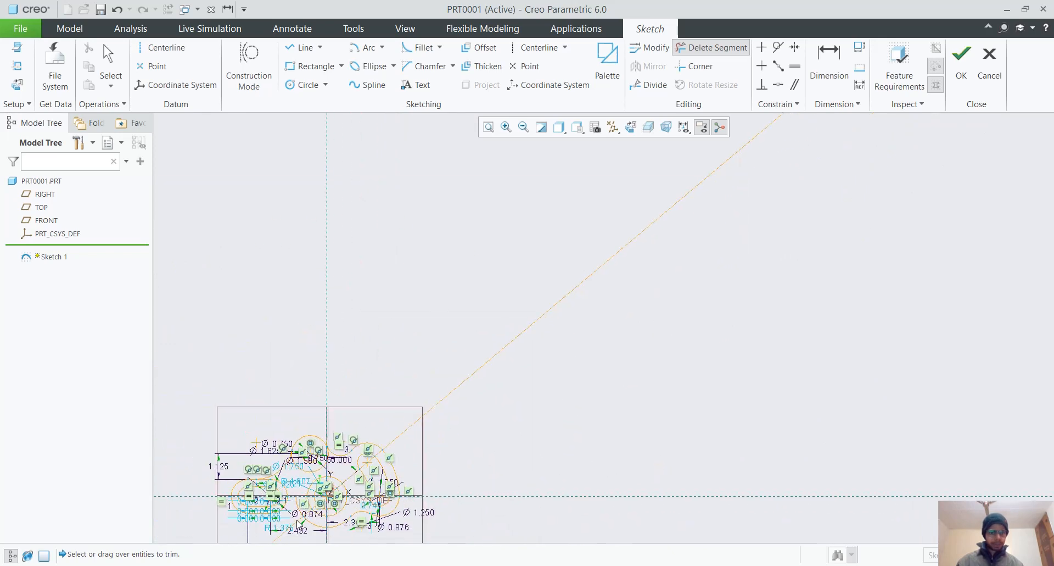
pyautogui.scroll(-5, 300, 519)
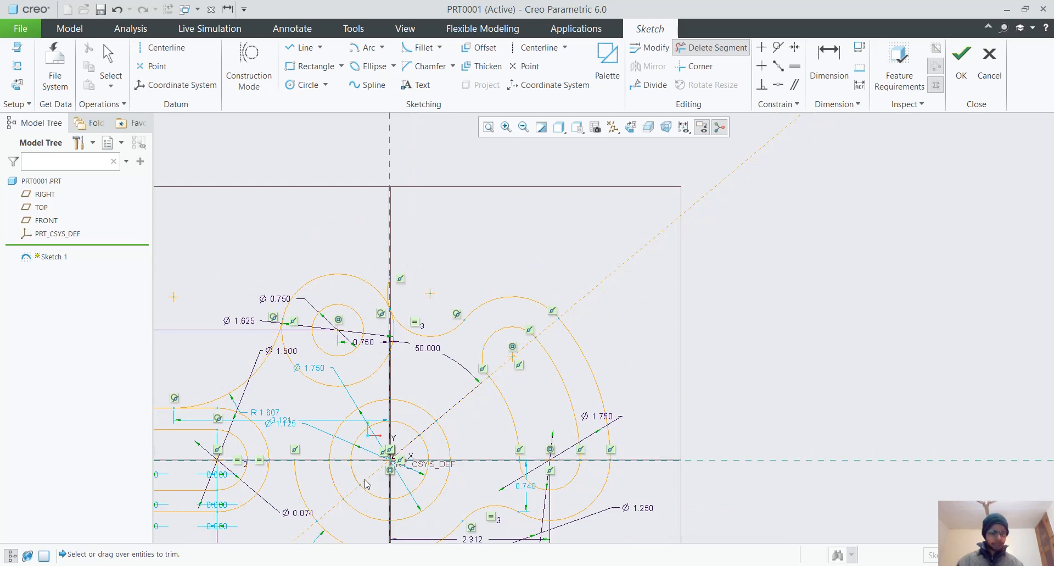
pyautogui.moveTo(420, 486)
pyautogui.keyDown('shift'); pyautogui.mouseDown(button='middle')
pyautogui.moveTo(600, 348)
pyautogui.moveTo(666, 360)
pyautogui.moveTo(668, 370)
pyautogui.mouseUp(button='middle'); pyautogui.keyUp('shift')
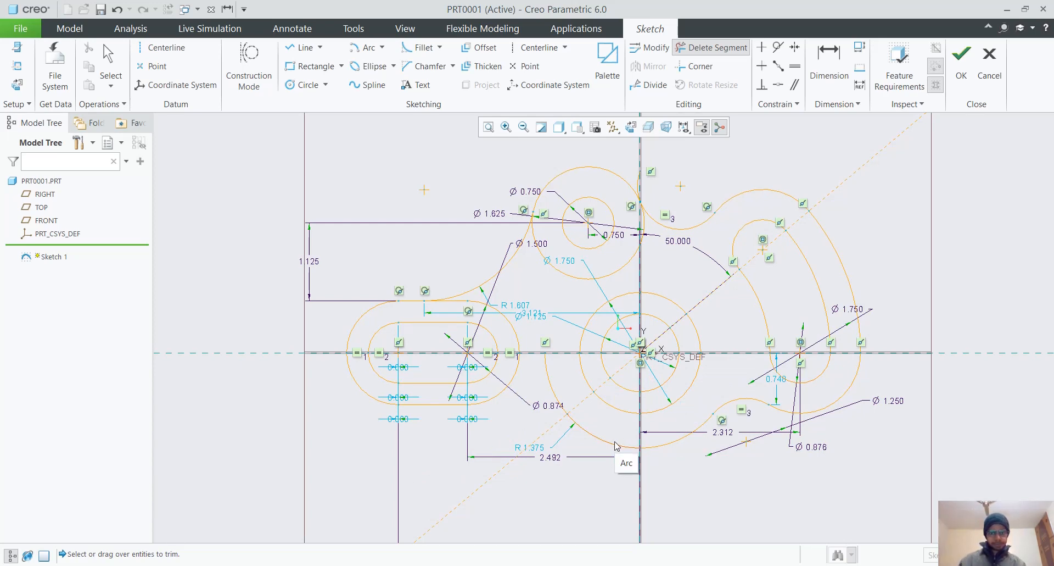
pyautogui.scroll(-2, 639, 439)
pyautogui.middleClick(643, 436)
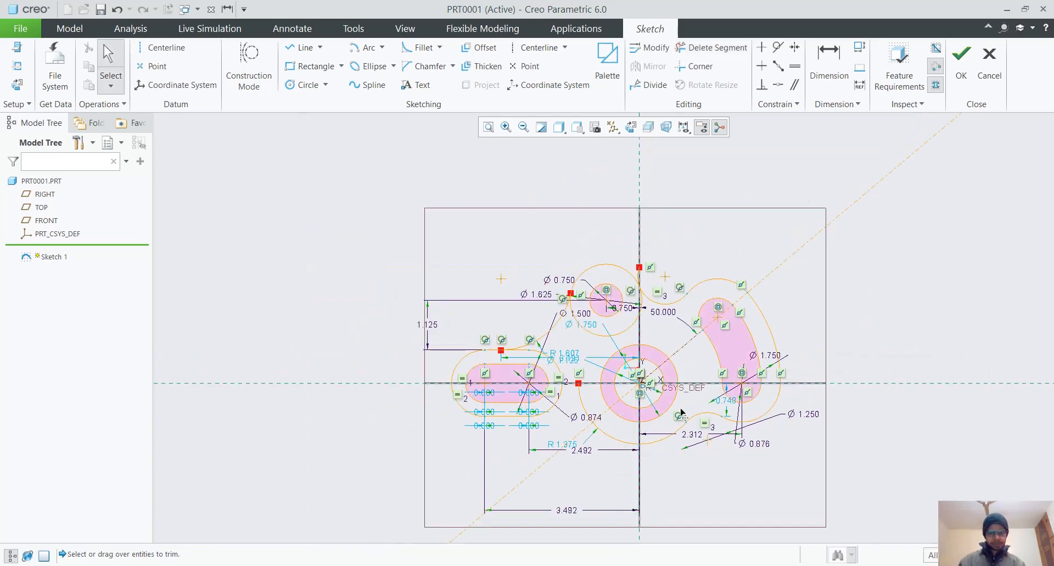
# Sketch a sloping line below the slot-shaped ring and make it tangent to the outermost origin-centred arc
pyautogui.scroll(2, 641, 434)
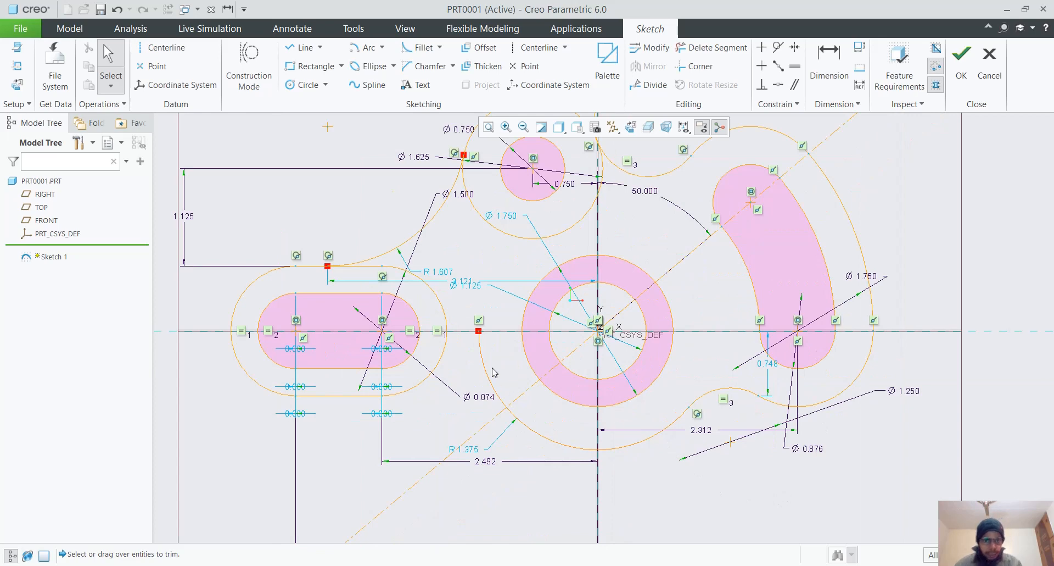
pyautogui.scroll(-1, 435, 341)
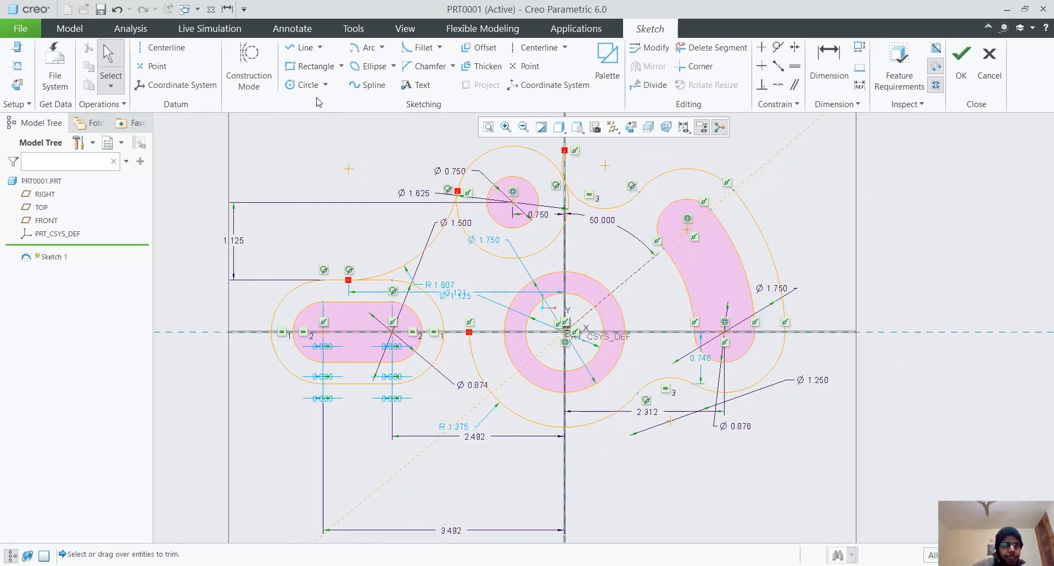
pyautogui.click(301, 48)
pyautogui.click(252, 401)
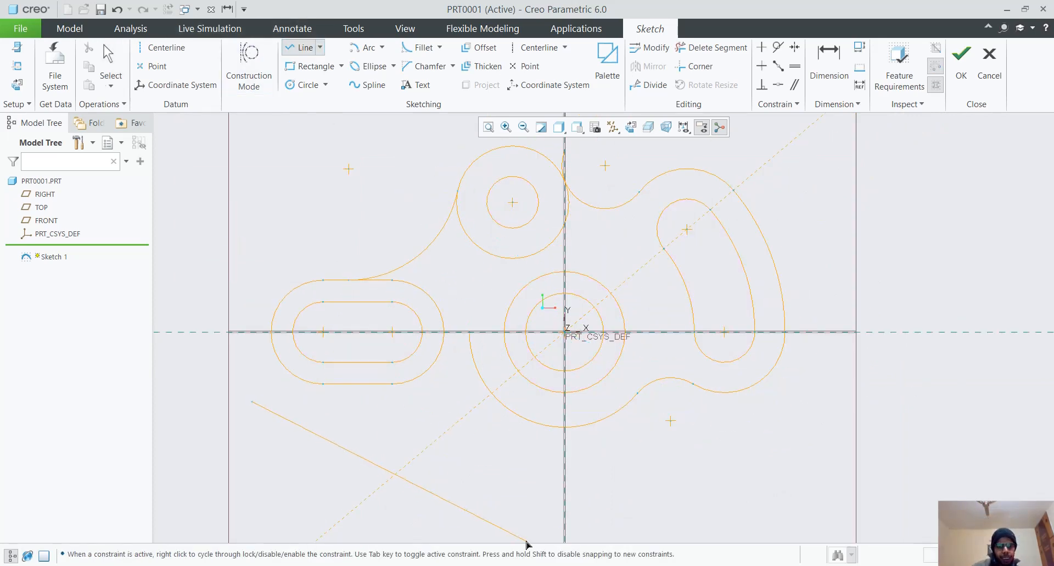
pyautogui.click(505, 517)
pyautogui.middleClick(600, 434)
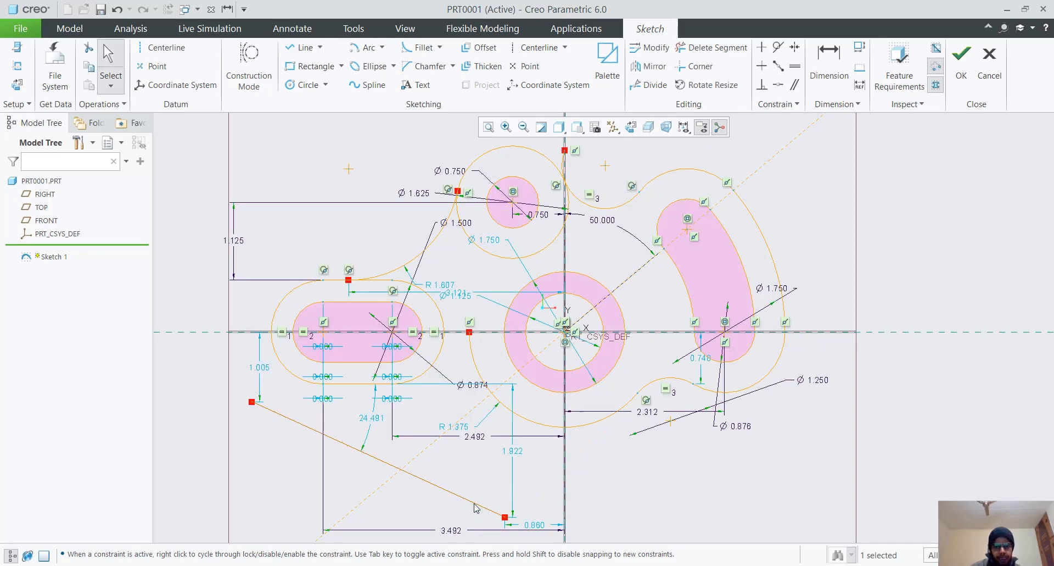
pyautogui.keyDown('ctrl'); pyautogui.click(547, 422); pyautogui.keyUp('ctrl')
pyautogui.click(602, 387)
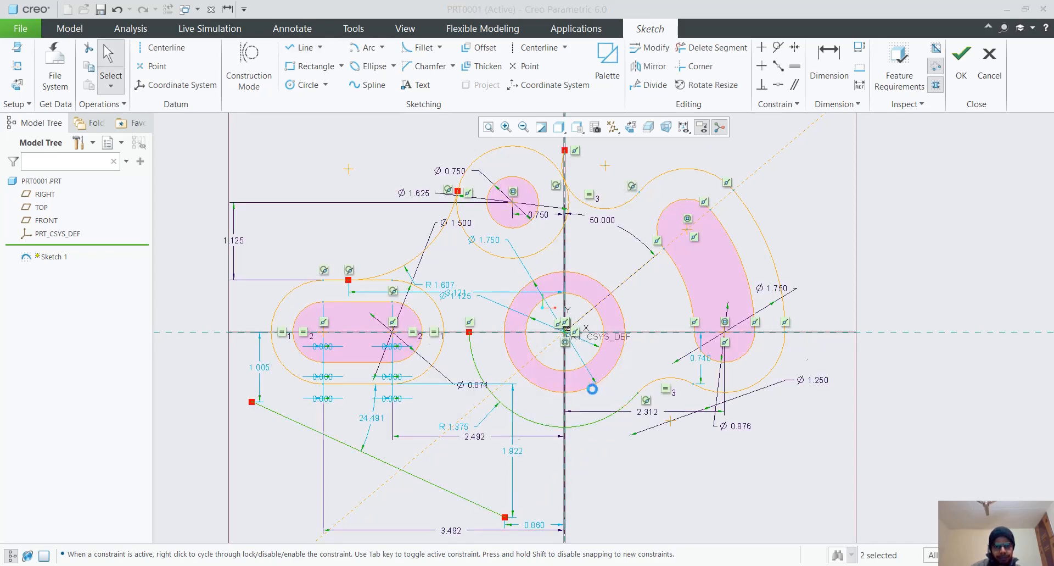
# Make the sloping line tangent to the left end arc of the slot ring's outer outline
pyautogui.click(288, 396)
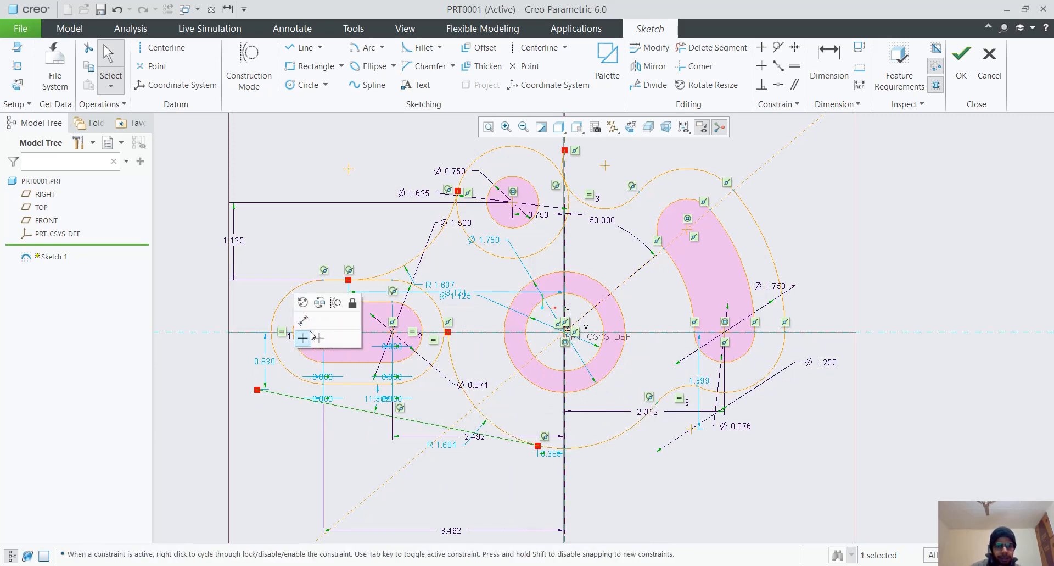
pyautogui.click(314, 399)
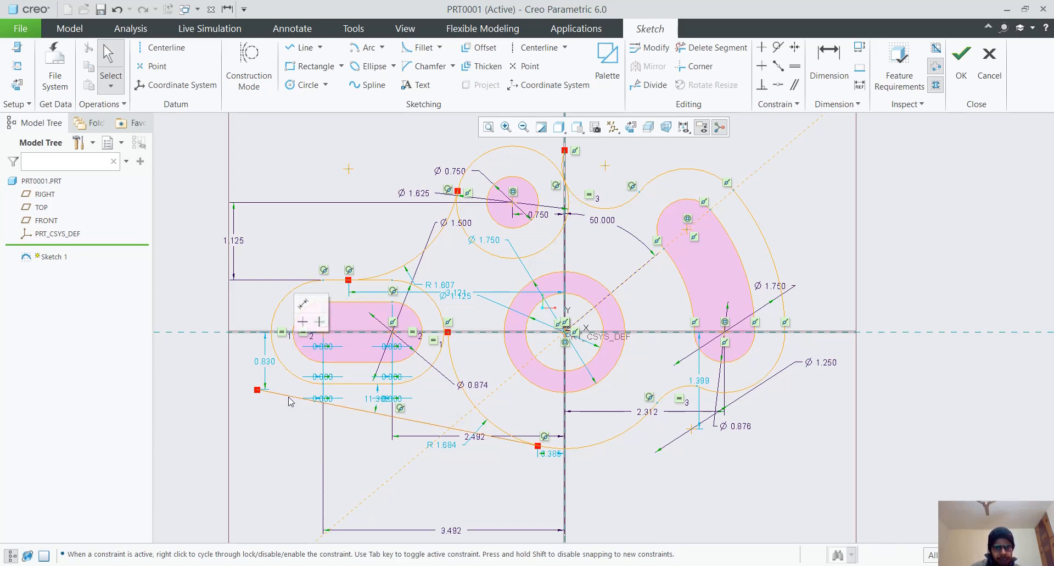
pyautogui.click(297, 397)
pyautogui.keyDown('ctrl'); pyautogui.click(297, 379); pyautogui.keyUp('ctrl')
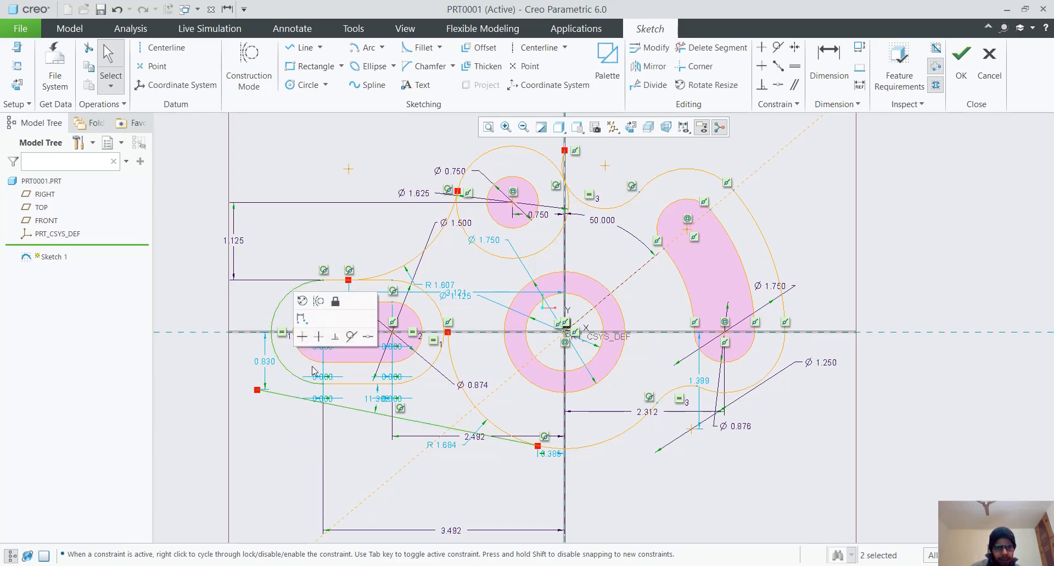
pyautogui.click(351, 346)
pyautogui.click(372, 404)
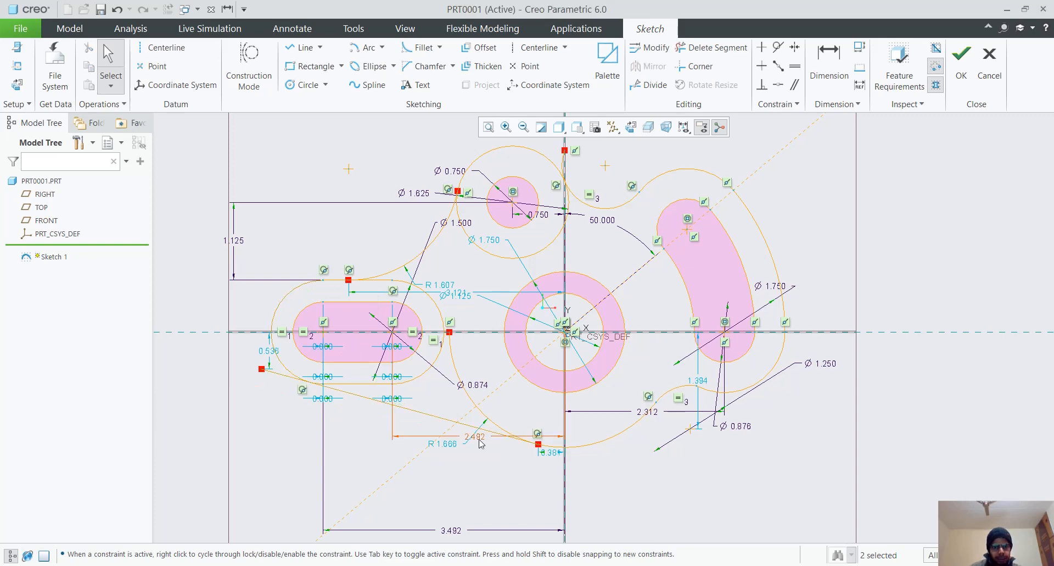
# Trim the outermost origin-centred arc between the horizontal axis and its tangent point with the sloping line
pyautogui.scroll(-6, 549, 444)
pyautogui.scroll(8, 522, 449)
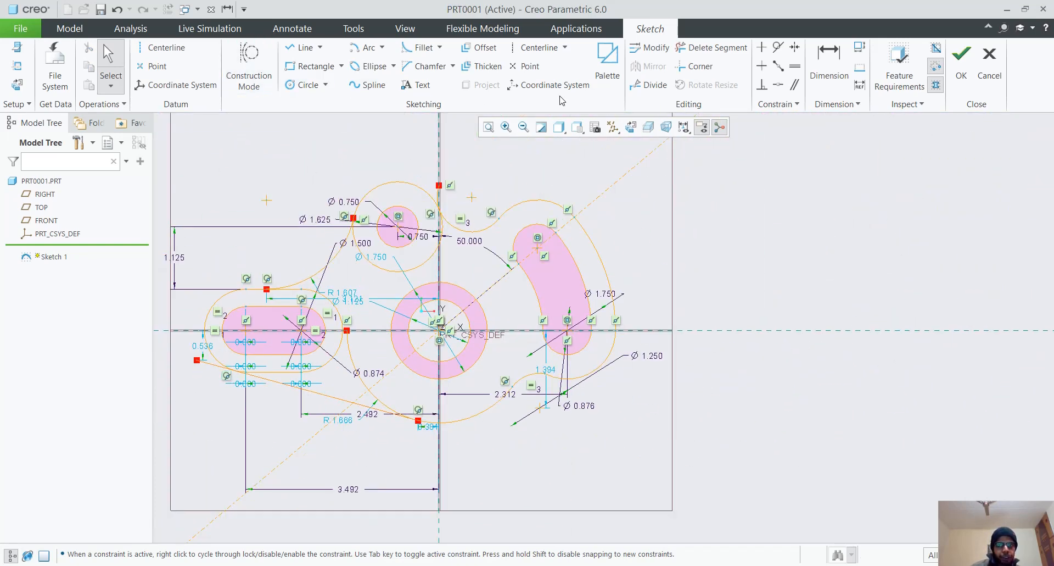
pyautogui.click(708, 48)
pyautogui.scroll(-5, 279, 337)
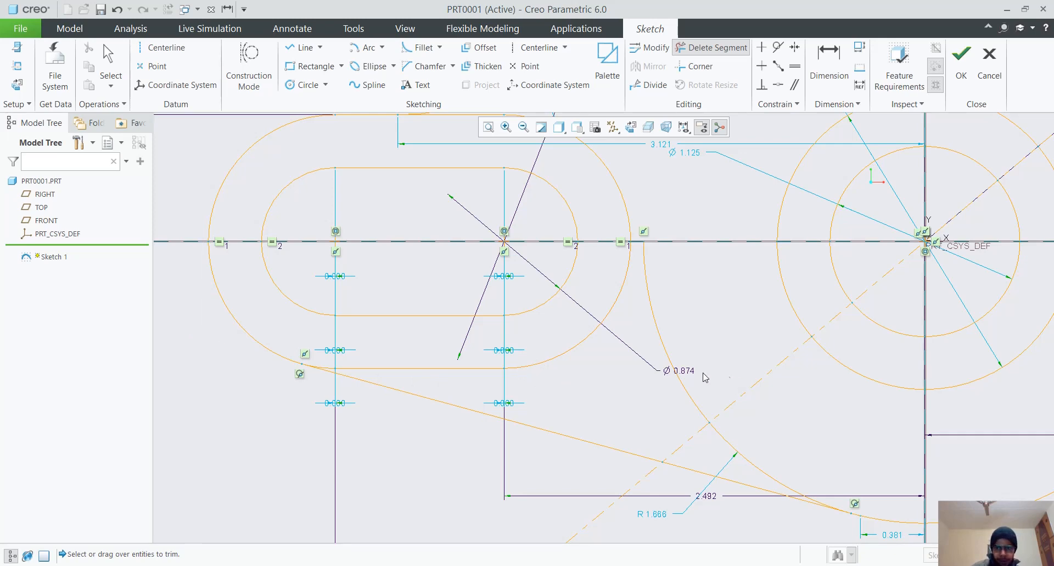
pyautogui.click(689, 395)
pyautogui.click(736, 456)
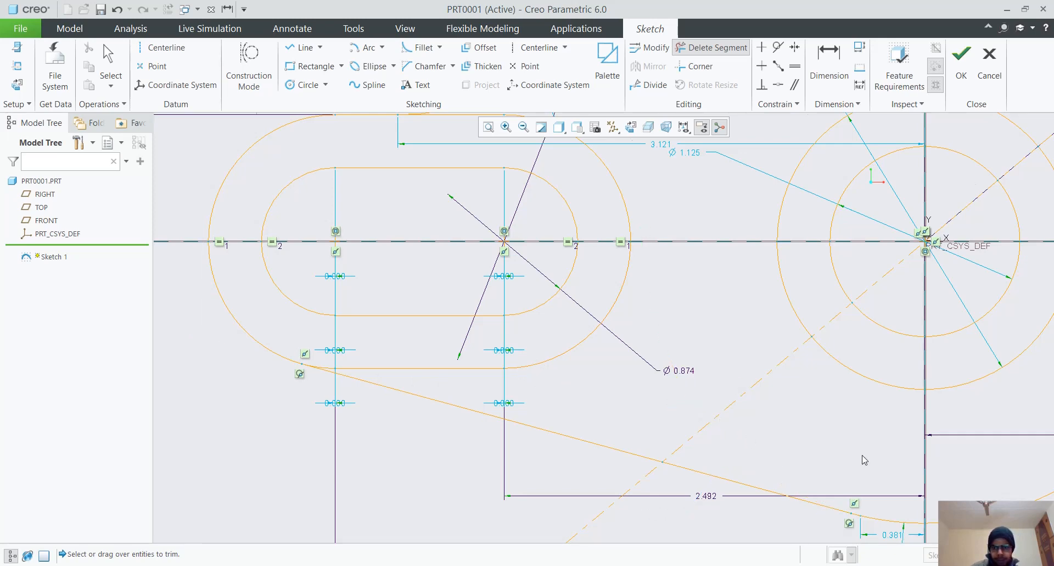
# Check the trimmed outline around all rings, slots and blends, and finish the sketch
pyautogui.scroll(4, 864, 459)
pyautogui.scroll(-2, 1048, 328)
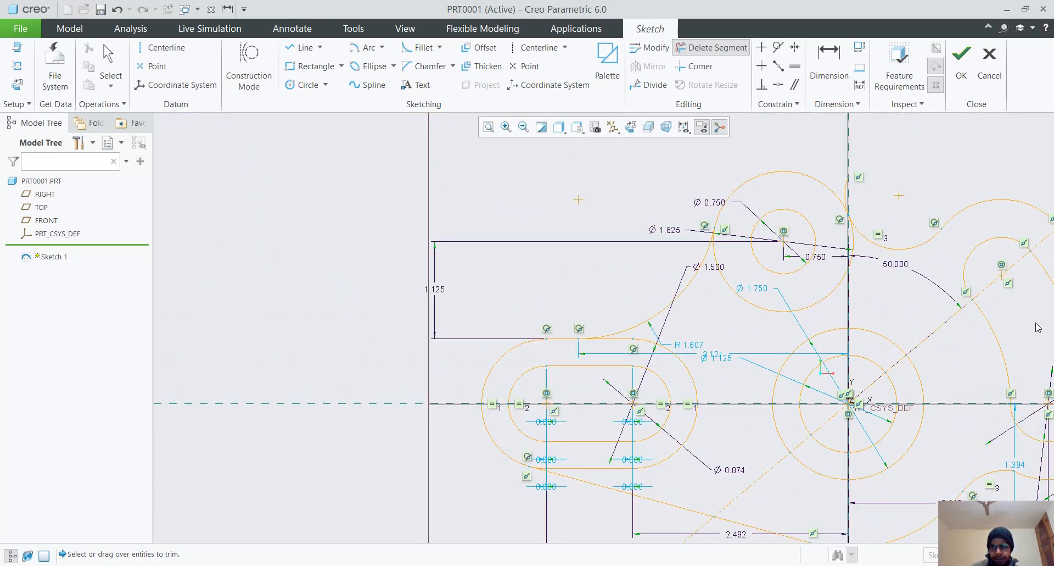
pyautogui.scroll(2, 1036, 330)
pyautogui.scroll(1, 1012, 384)
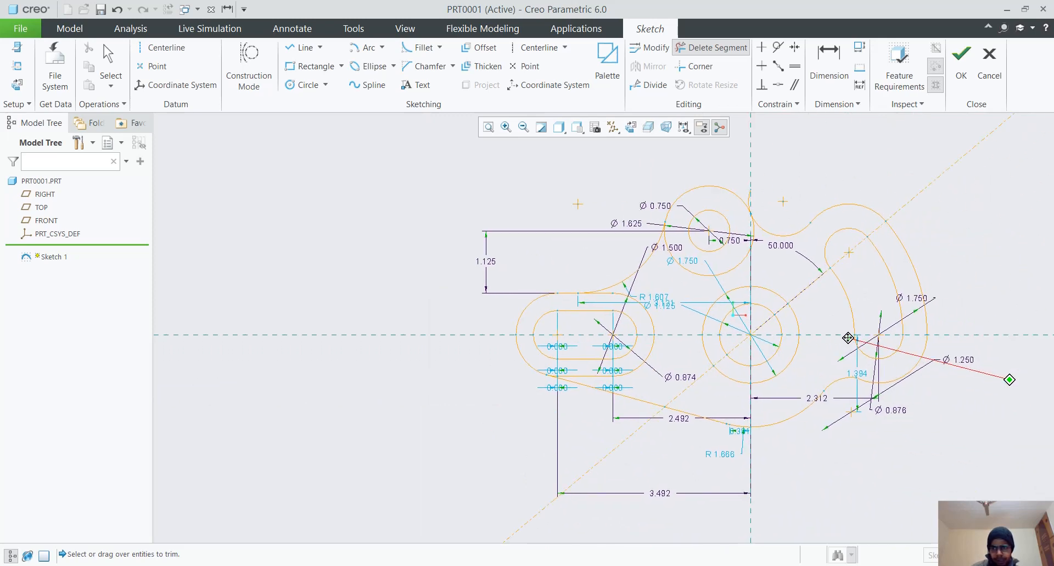
pyautogui.scroll(-3, 893, 388)
pyautogui.scroll(-2, 893, 388)
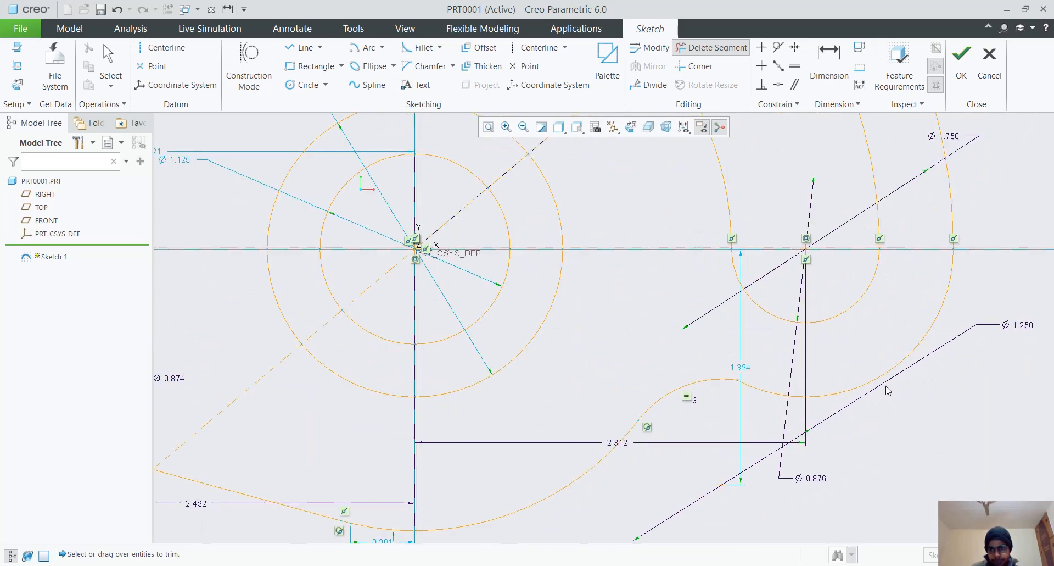
pyautogui.scroll(2, 599, 387)
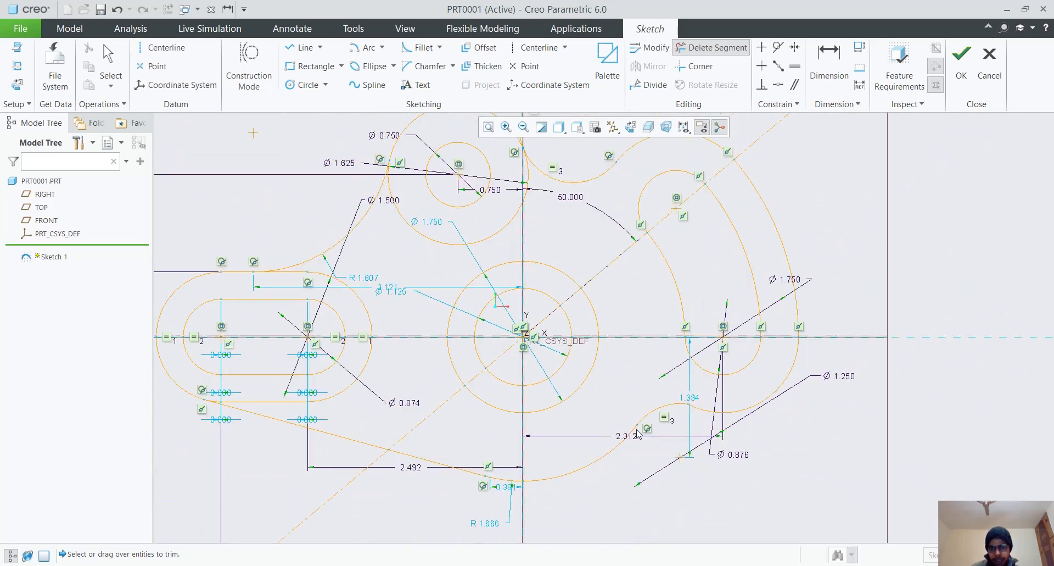
pyautogui.scroll(1, 440, 329)
pyautogui.scroll(-1, 341, 261)
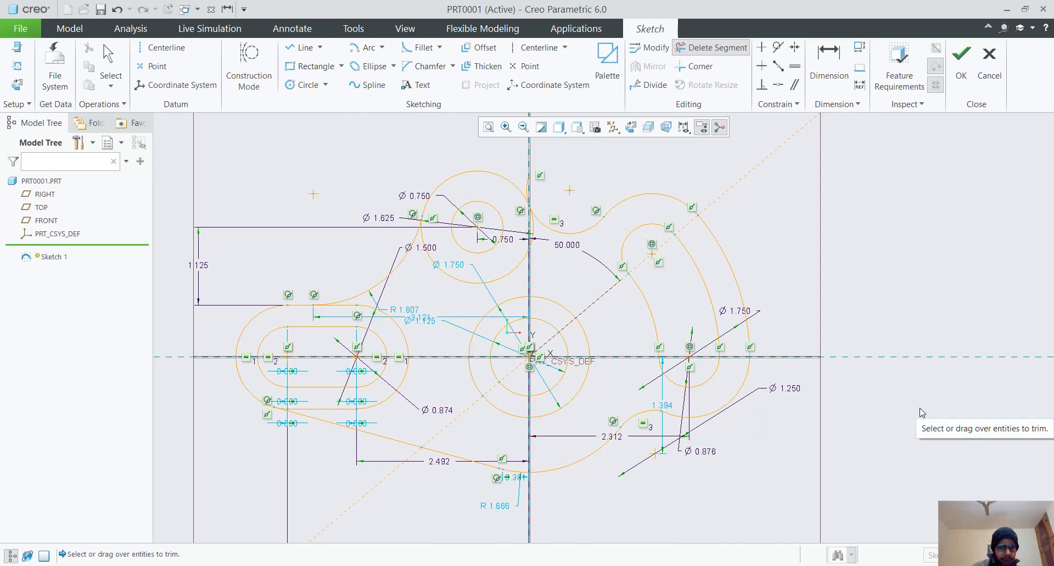
pyautogui.click(960, 63)
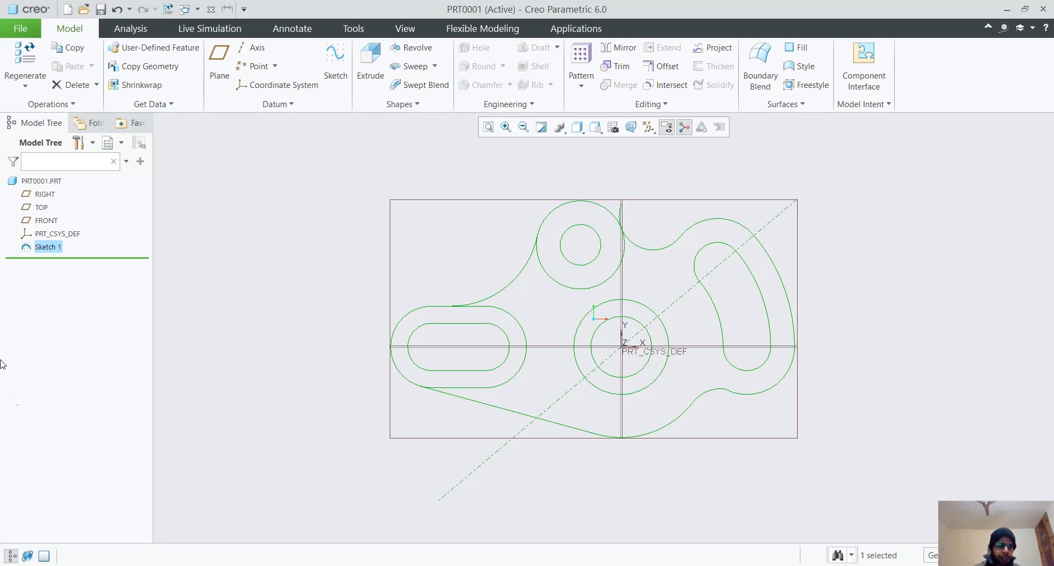
# Reopen the definition of Sketch 1 for editing
pyautogui.doubleClick(55, 246)
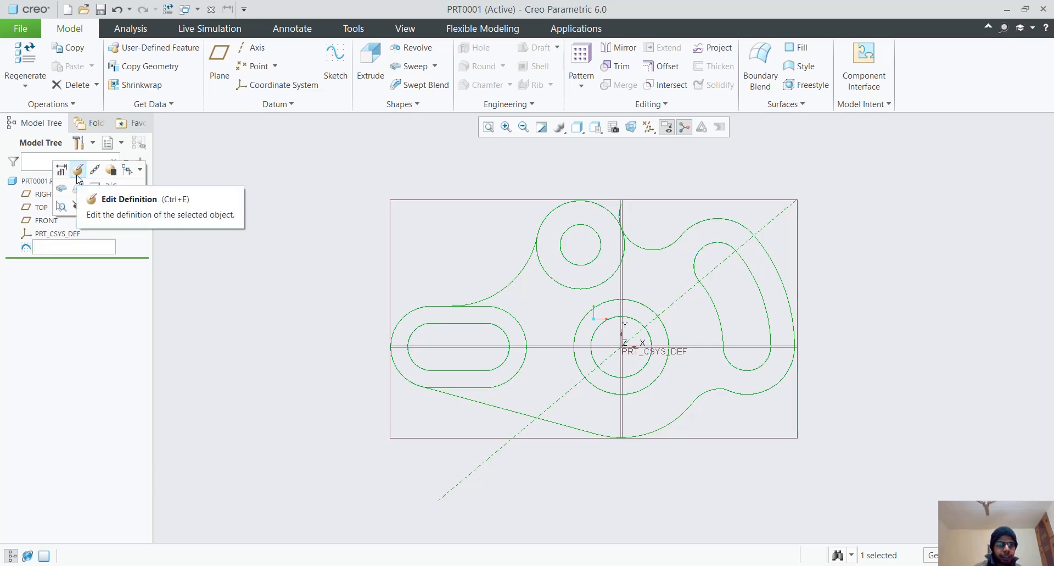
pyautogui.click(78, 174)
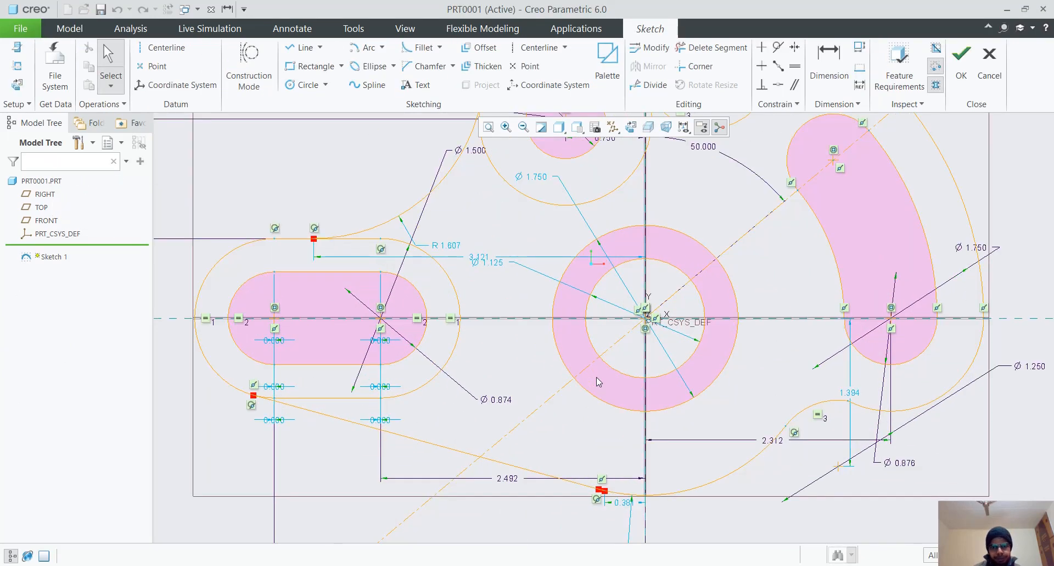
pyautogui.scroll(3, 596, 378)
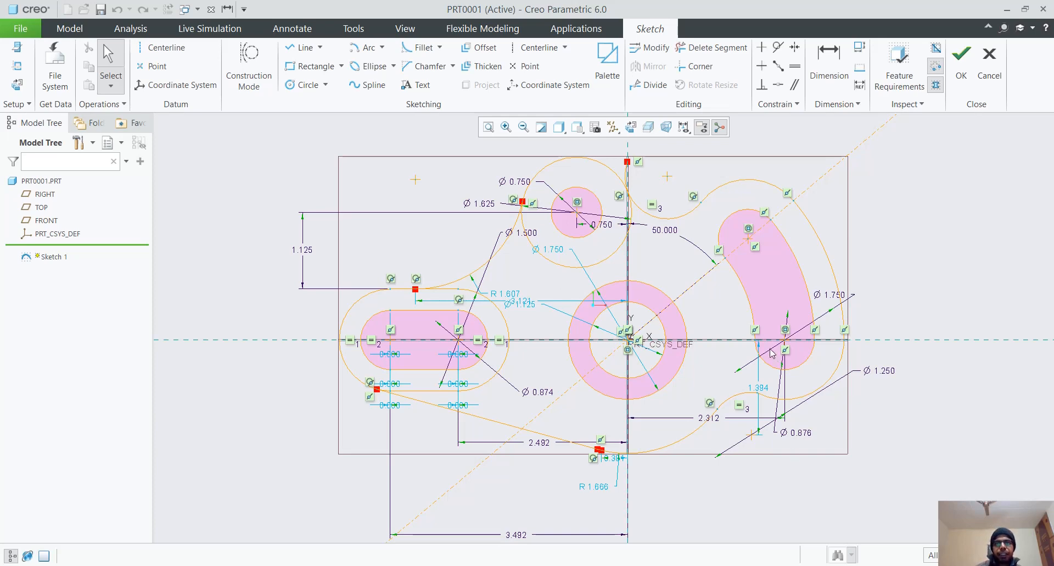
pyautogui.scroll(3, 683, 505)
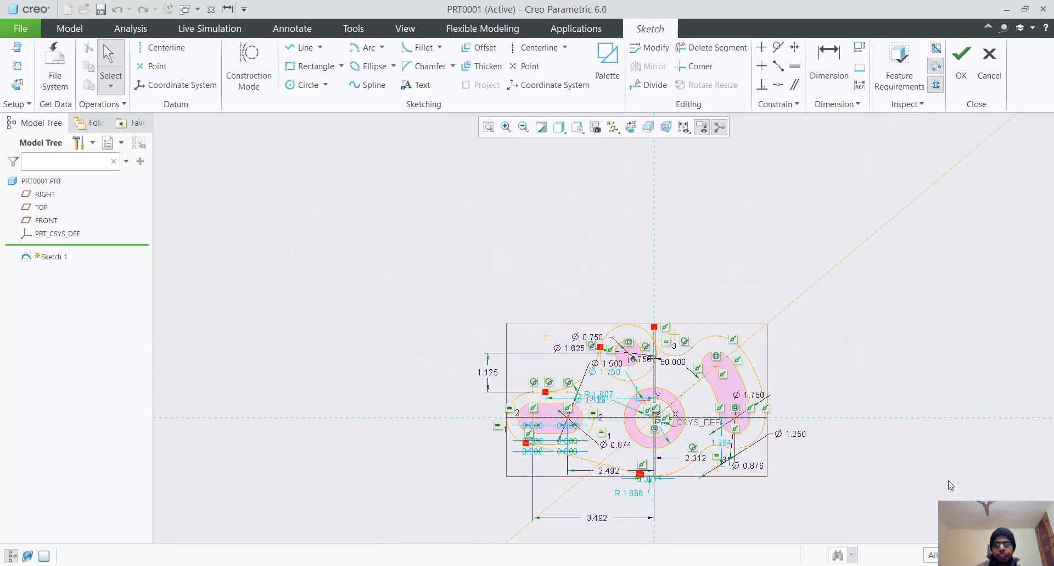
pyautogui.scroll(-2, 932, 472)
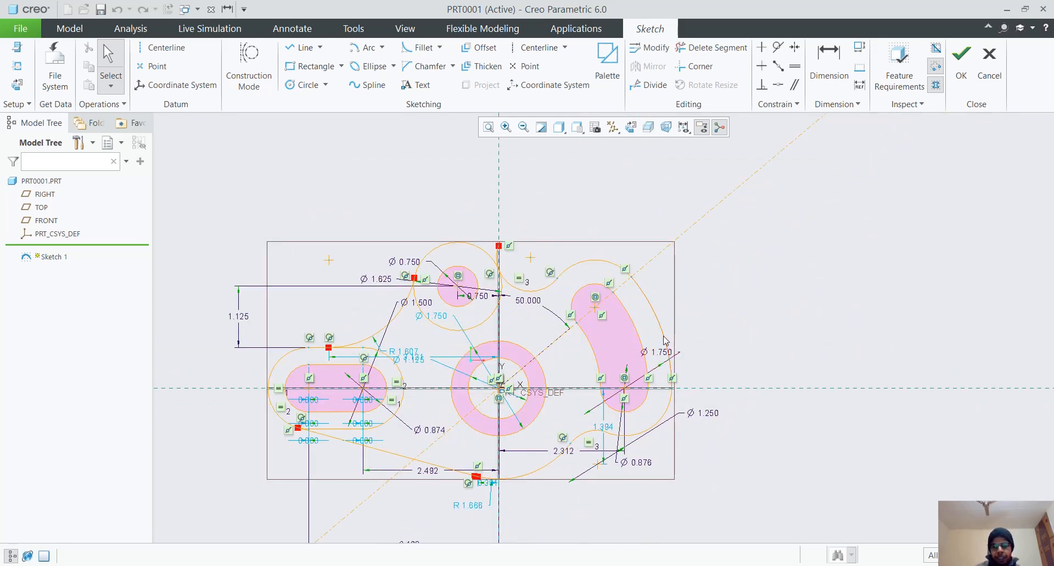
# Try pulling the outer arc around the curved slot outward, and undo the change
pyautogui.moveTo(667, 352)
pyautogui.mouseDown()
pyautogui.moveTo(694, 329)
pyautogui.moveTo(763, 307)
pyautogui.mouseUp()
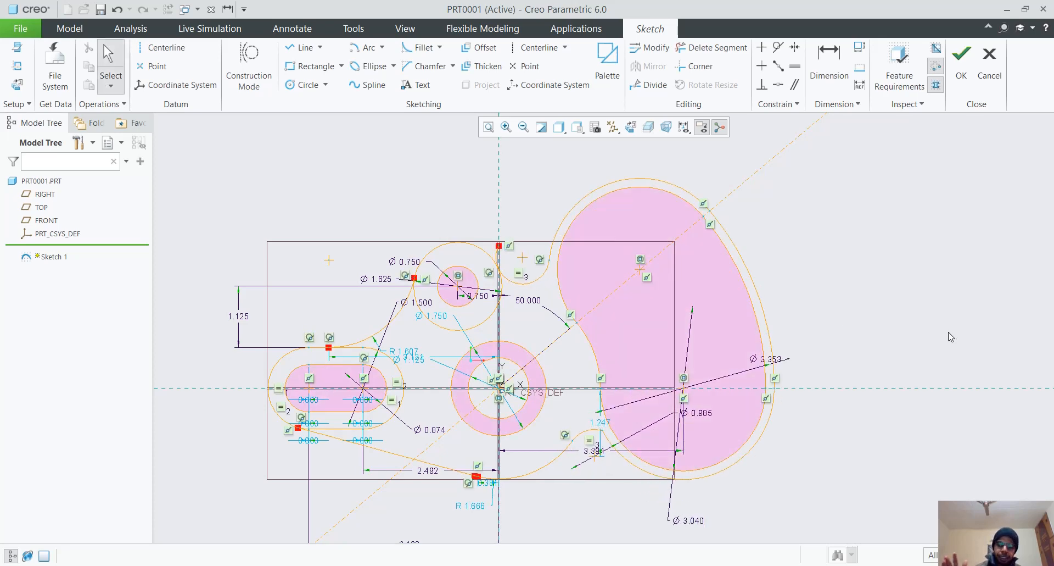
pyautogui.hotkey('ctrl', 'z')
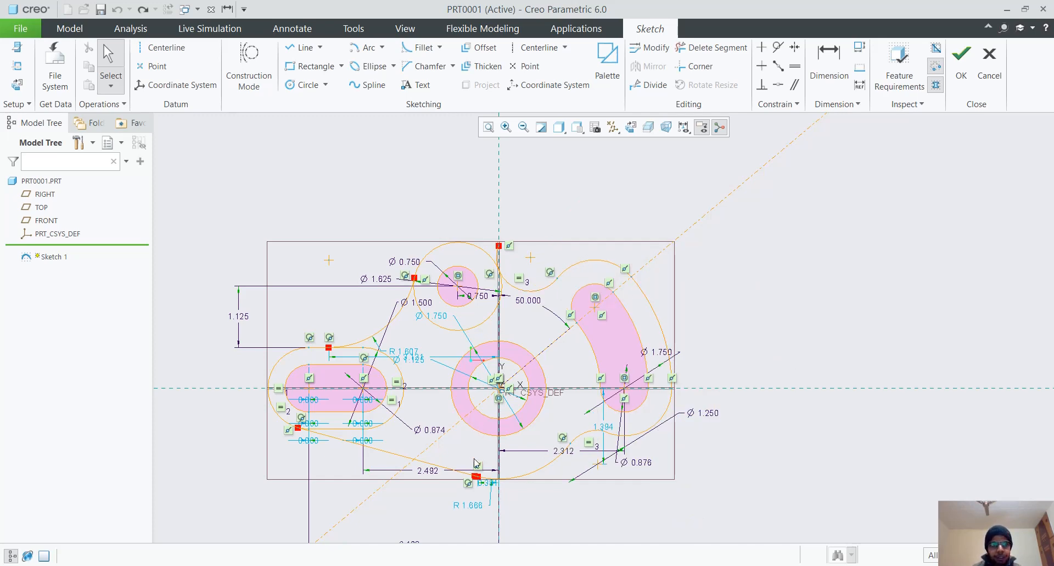
pyautogui.scroll(1, 473, 458)
pyautogui.scroll(-1, 463, 461)
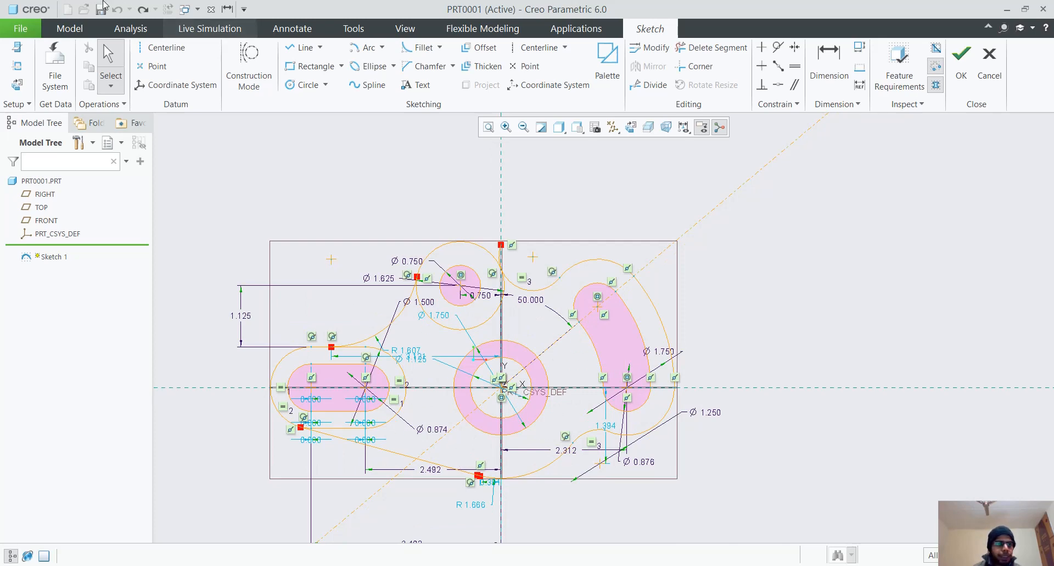
# Enable Lock modified dimensions in the Sketcher options and apply the setting
pyautogui.click(20, 28)
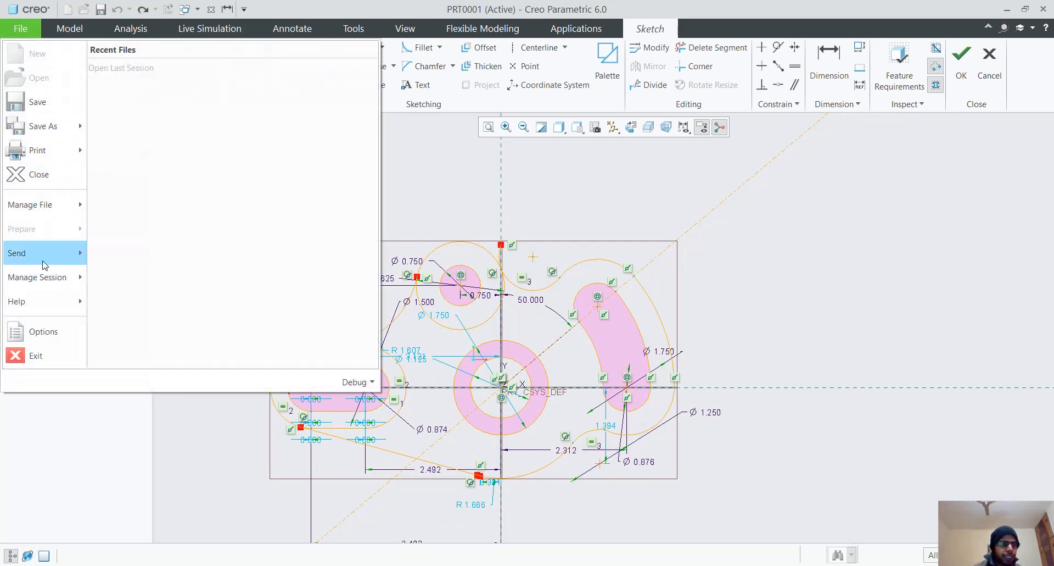
pyautogui.click(34, 331)
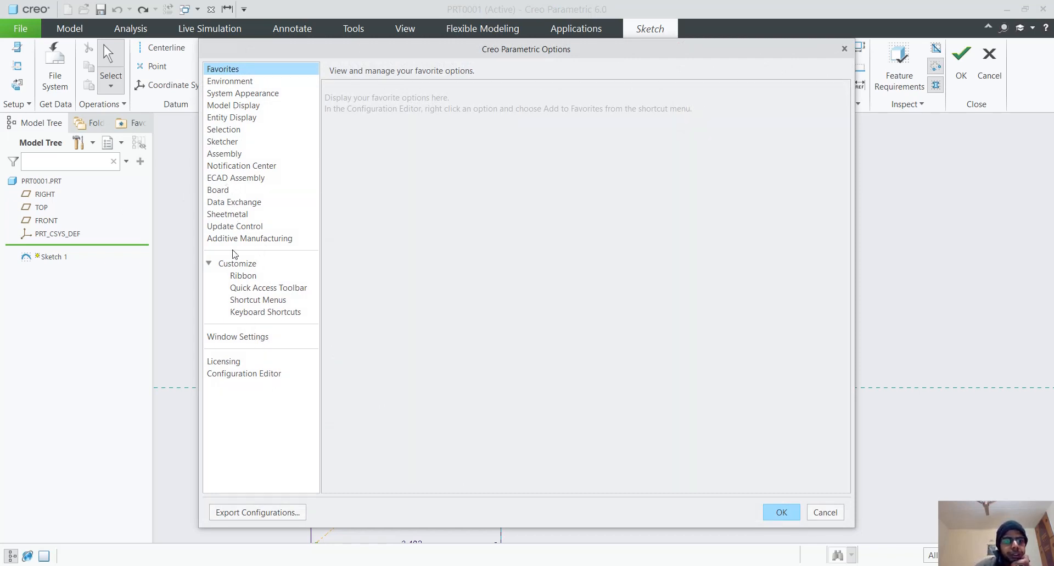
pyautogui.click(227, 143)
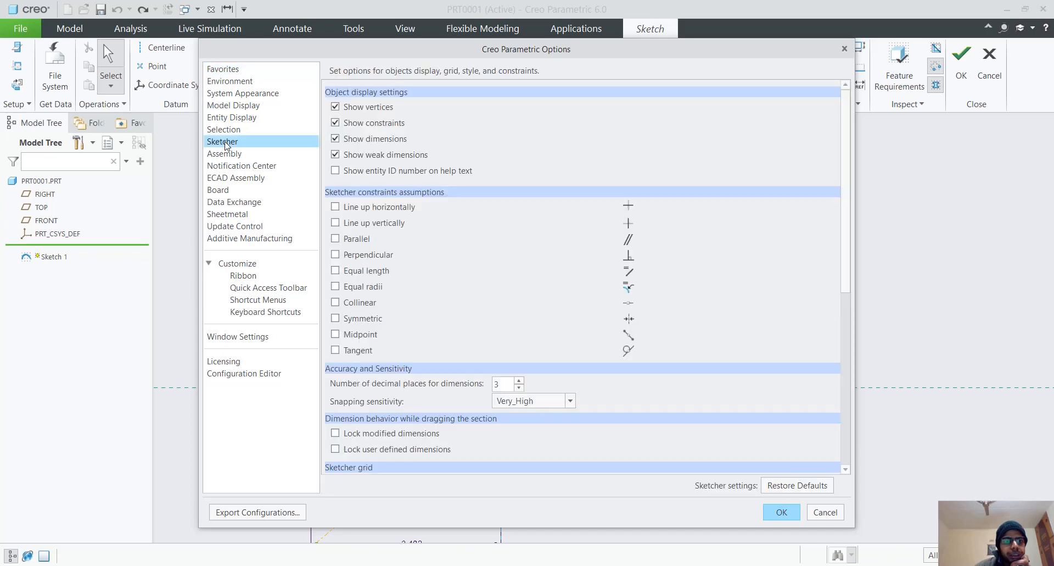
pyautogui.click(336, 434)
pyautogui.click(782, 512)
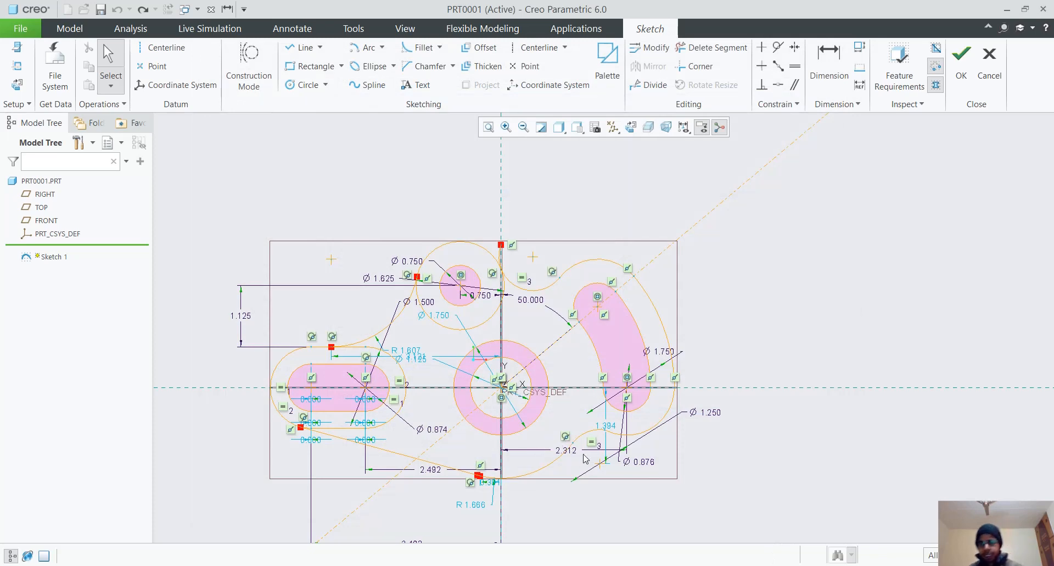
# Test the dimension lock by pulling the curved slot's outer arc outward, and undo the deformation
pyautogui.scroll(1, 574, 461)
pyautogui.scroll(-2, 514, 461)
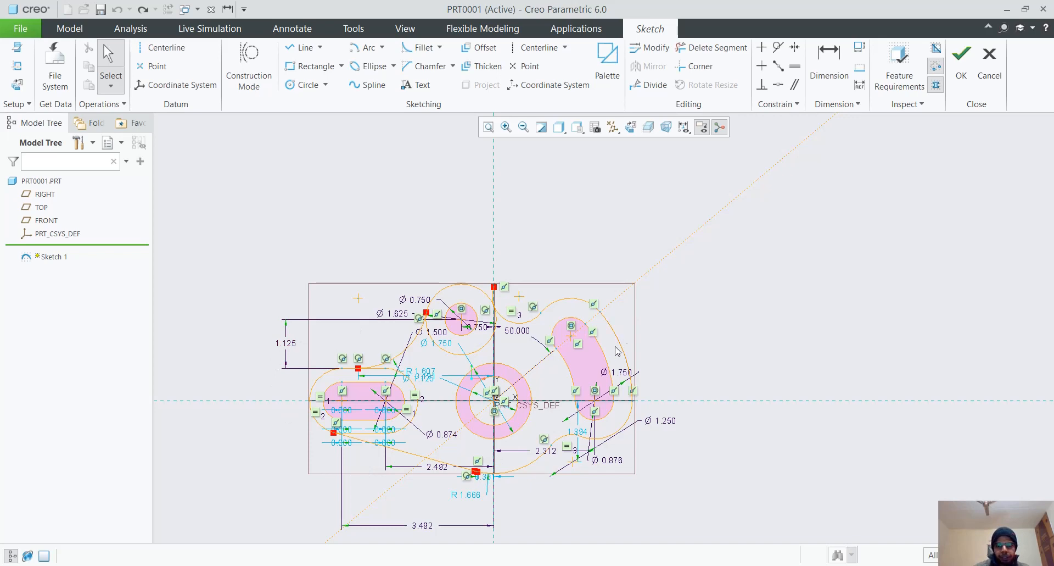
pyautogui.moveTo(625, 354); pyautogui.dragTo(680, 333)
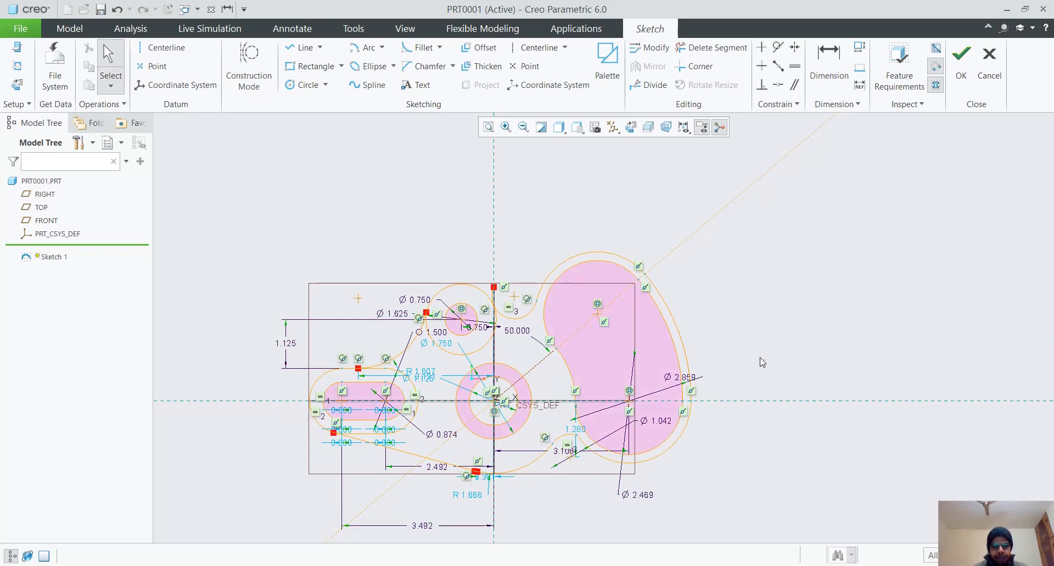
pyautogui.hotkey('ctrl', 'z')
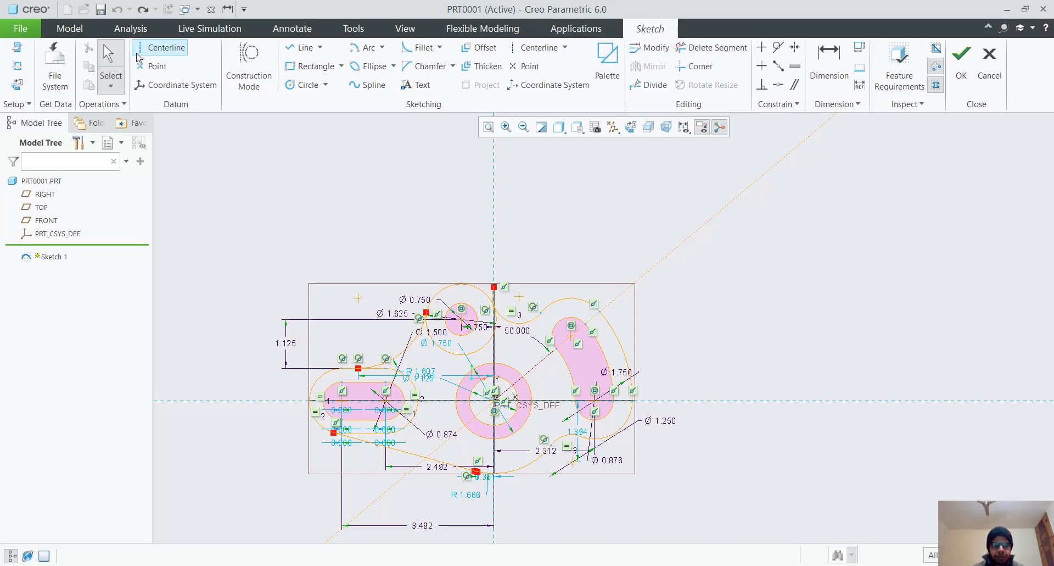
# Enable Lock user defined dimensions for section dragging in the Sketcher options
pyautogui.scroll(-1, 483, 420)
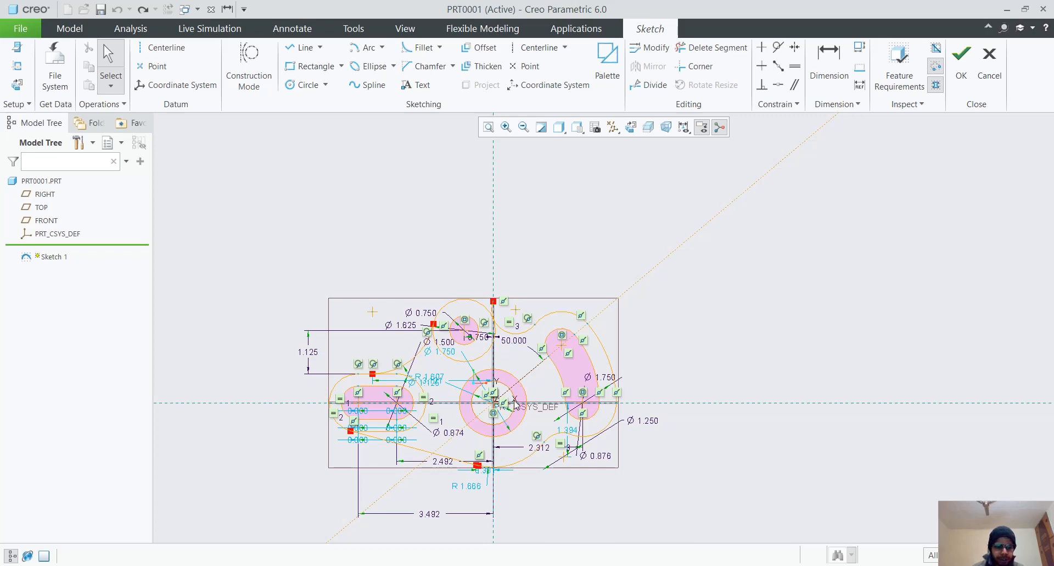
pyautogui.click(21, 28)
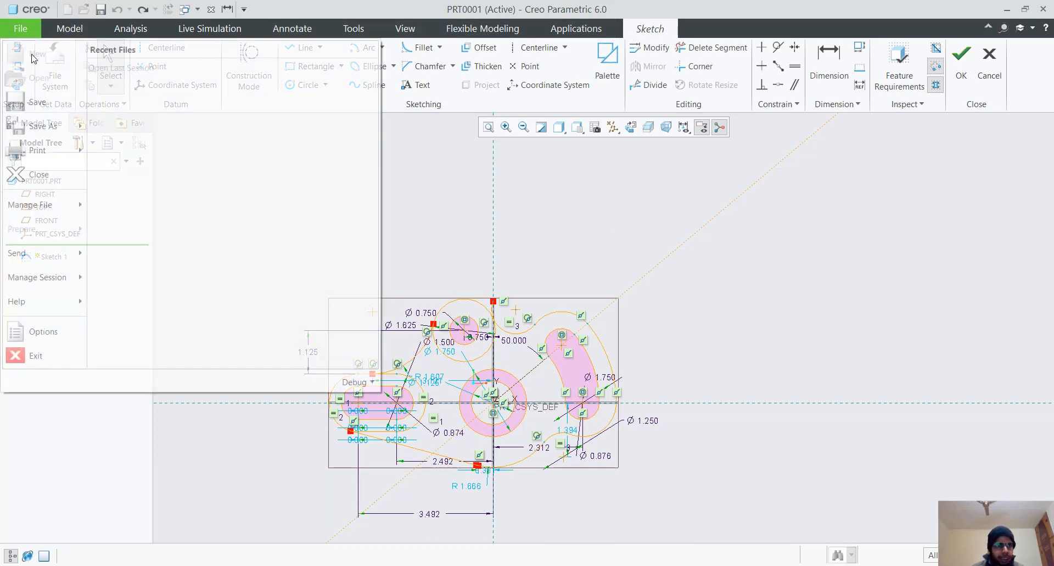
pyautogui.click(22, 332)
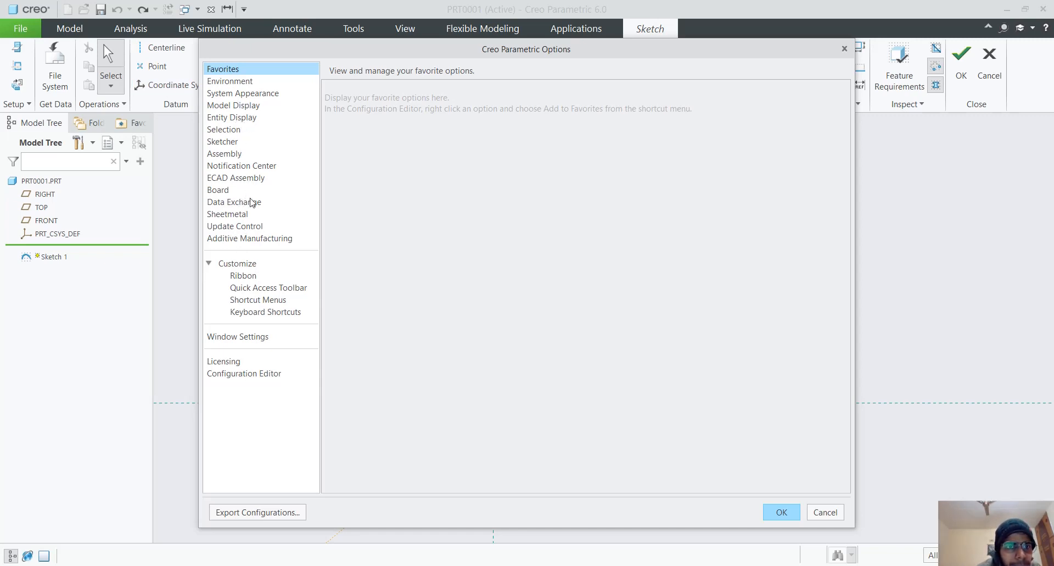
pyautogui.click(233, 142)
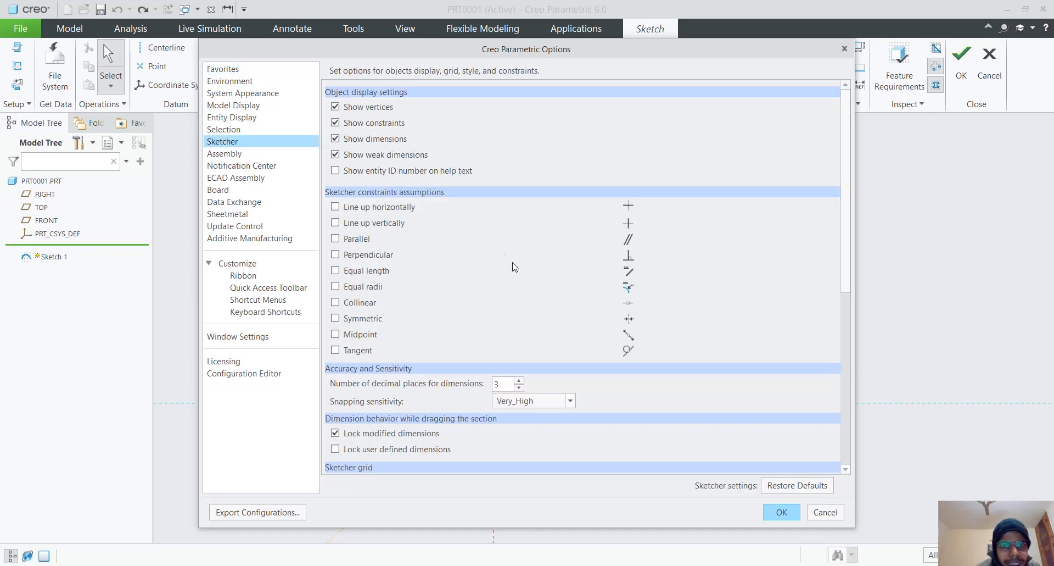
pyautogui.click(337, 450)
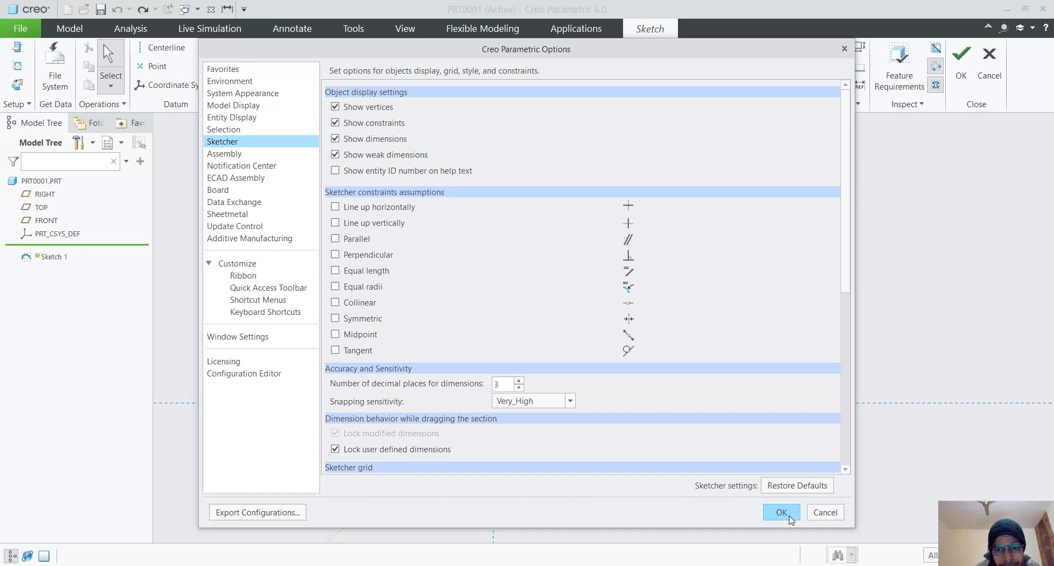
# Enable all ten Sketcher constraint assumptions, from Line up horizontally to Tangent, and apply the options
pyautogui.click(335, 350)
pyautogui.click(335, 334)
pyautogui.click(335, 318)
pyautogui.click(335, 302)
pyautogui.click(335, 286)
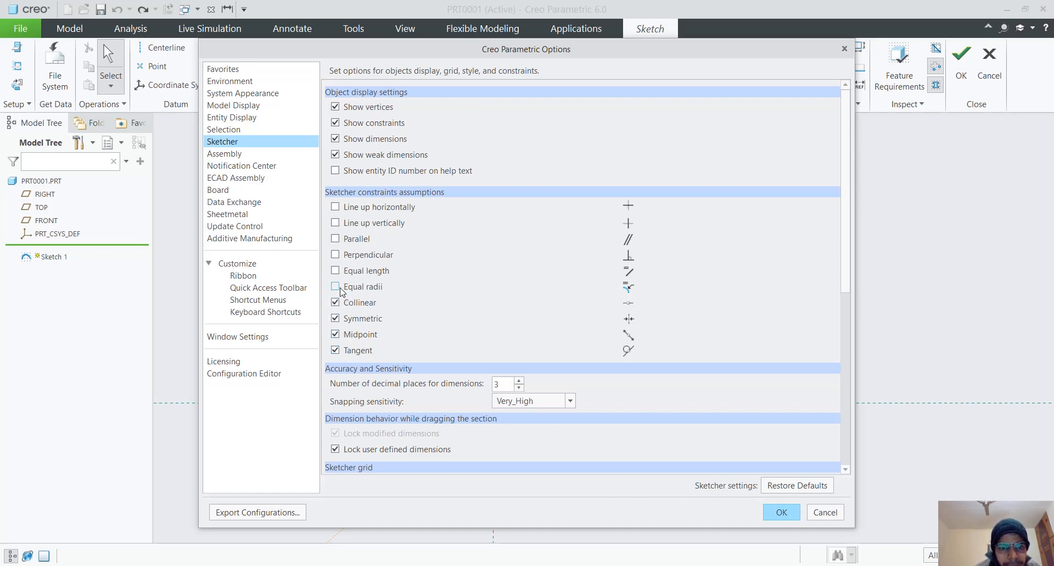
pyautogui.click(335, 270)
pyautogui.click(335, 254)
pyautogui.click(335, 238)
pyautogui.click(335, 222)
pyautogui.click(335, 206)
pyautogui.click(798, 516)
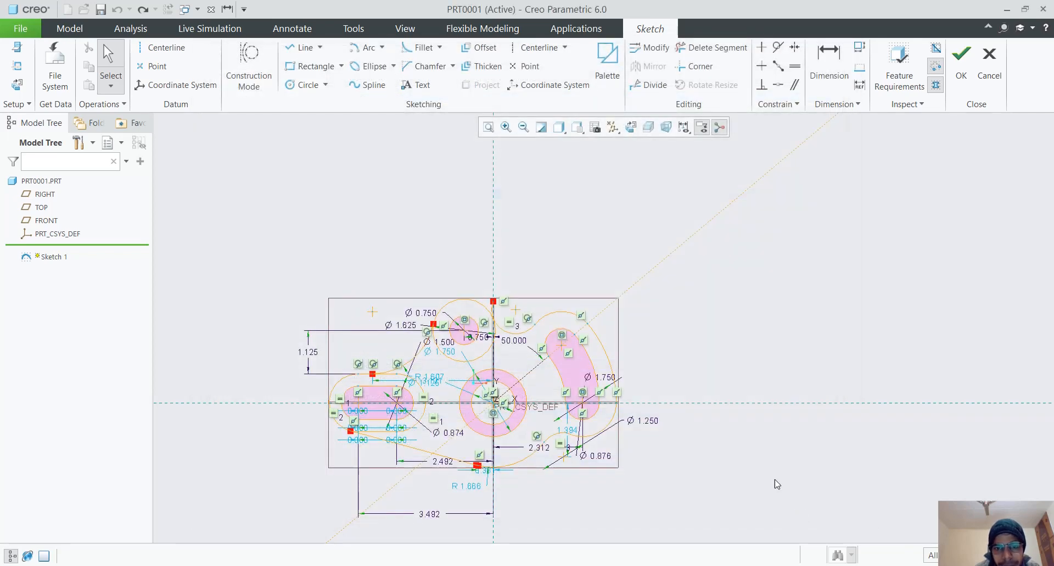
# Finish editing the sketch and clear its selection in the model
pyautogui.scroll(5, 437, 443)
pyautogui.scroll(-5, 438, 443)
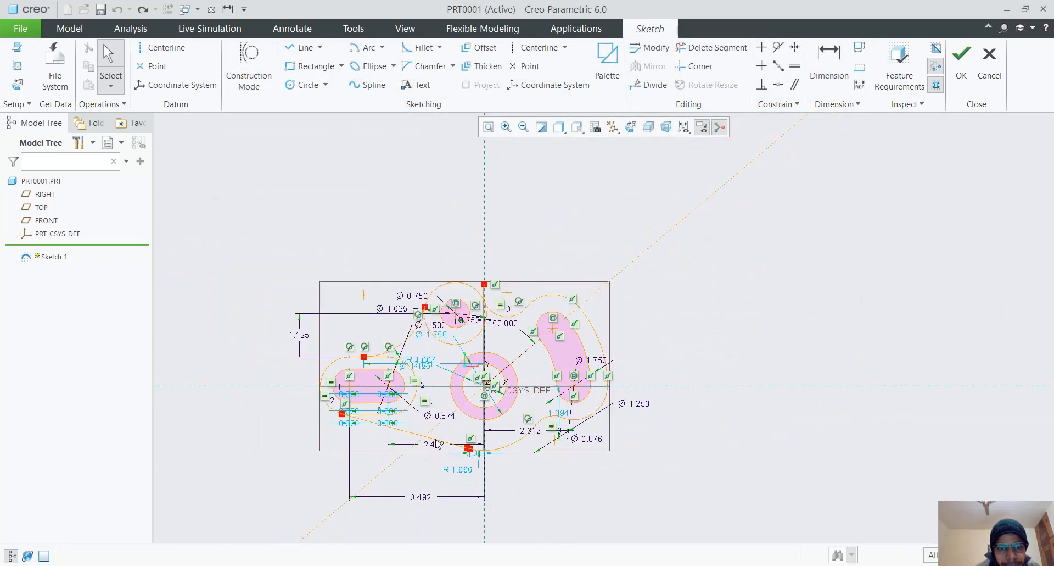
pyautogui.scroll(2, 438, 442)
pyautogui.scroll(-2, 438, 442)
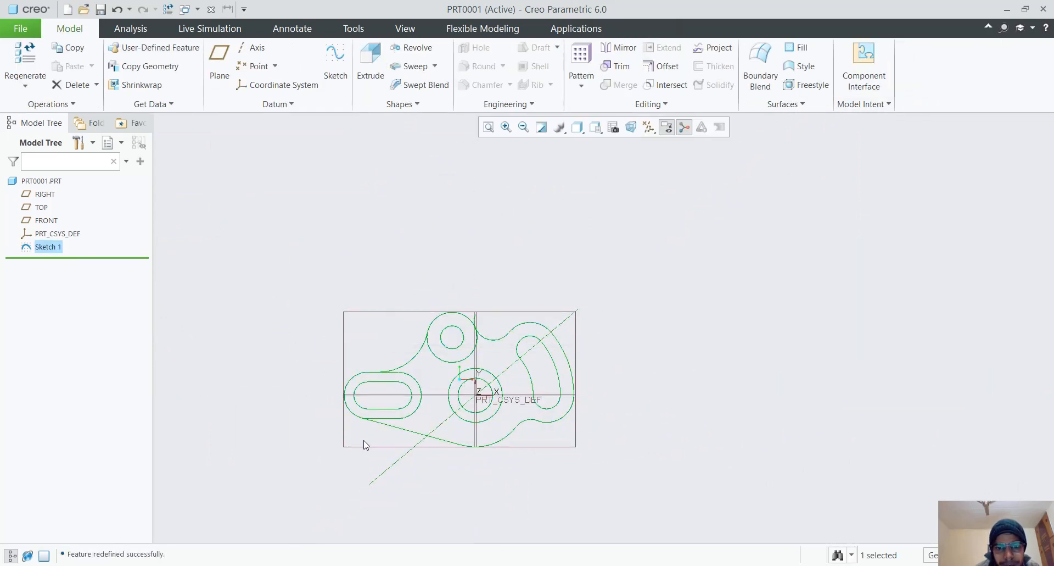
pyautogui.click(328, 421)
pyautogui.scroll(4, 467, 404)
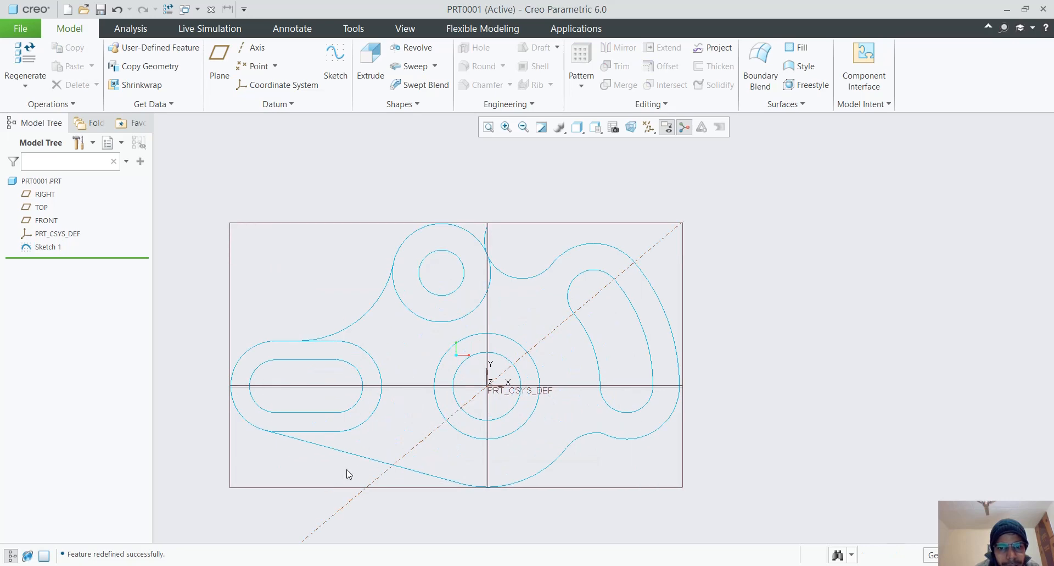
# Reopen Sketch 1 for editing its definition
pyautogui.scroll(-3, 349, 472)
pyautogui.click(48, 247)
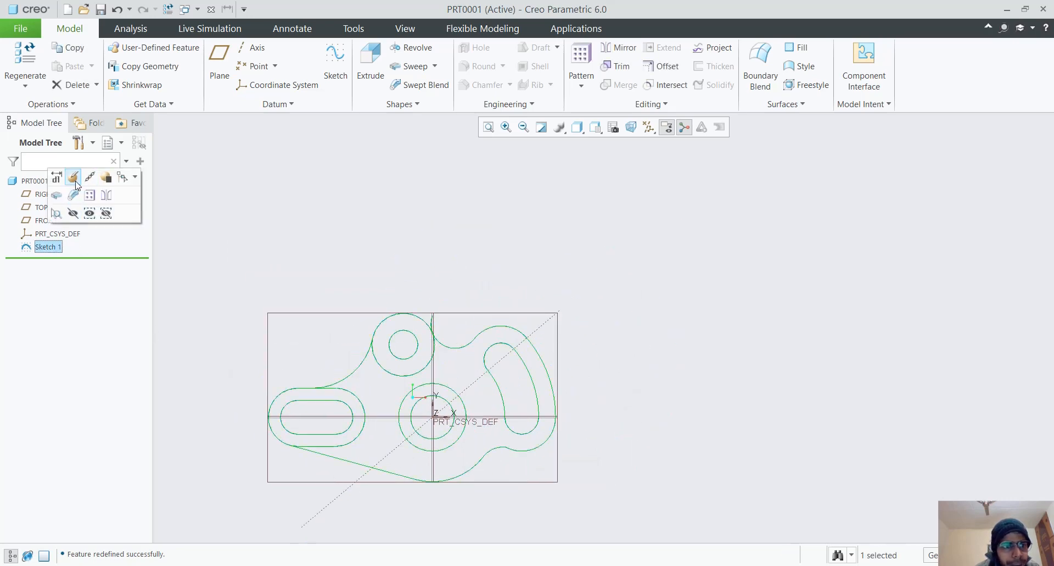
pyautogui.click(73, 174)
# Try pulling the outer profile arc around the curved slot outward, and undo the change
pyautogui.scroll(2, 396, 499)
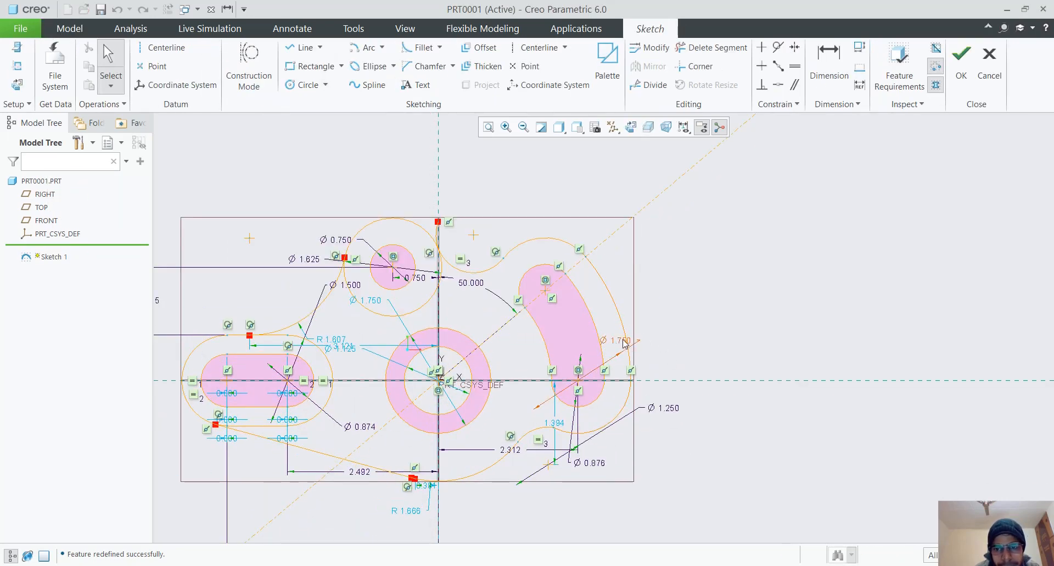
pyautogui.moveTo(626, 327); pyautogui.dragTo(722, 366)
pyautogui.hotkey('ctrl', 'z')
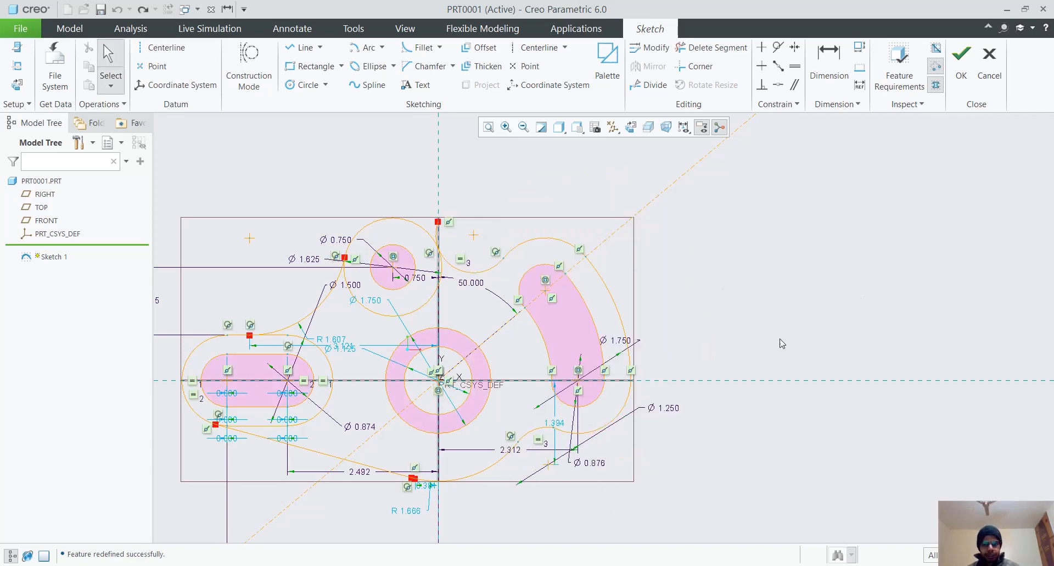
pyautogui.scroll(1, 343, 408)
pyautogui.scroll(-3, 346, 406)
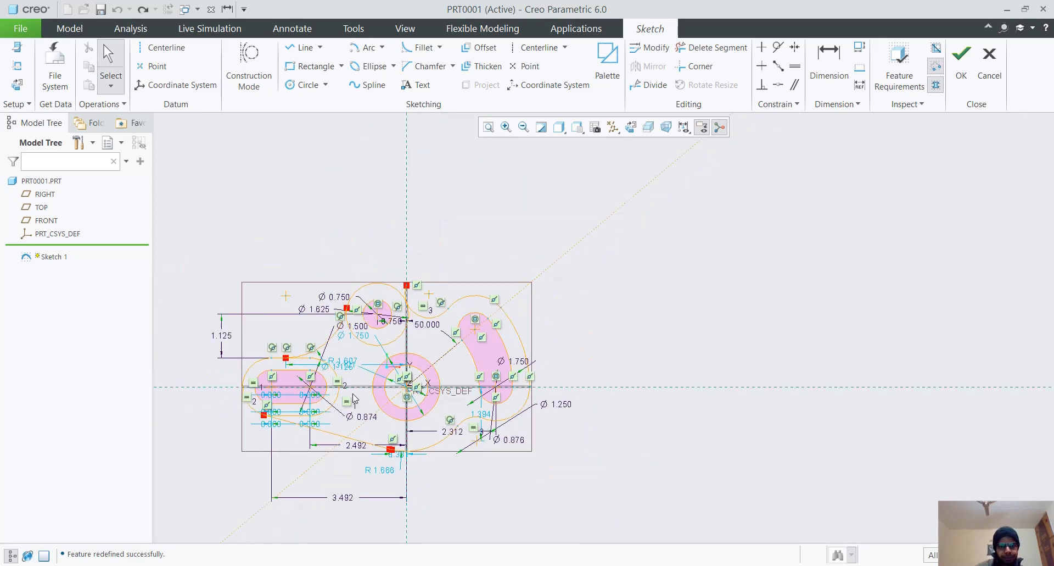
pyautogui.scroll(-2, 525, 345)
pyautogui.scroll(2, 389, 382)
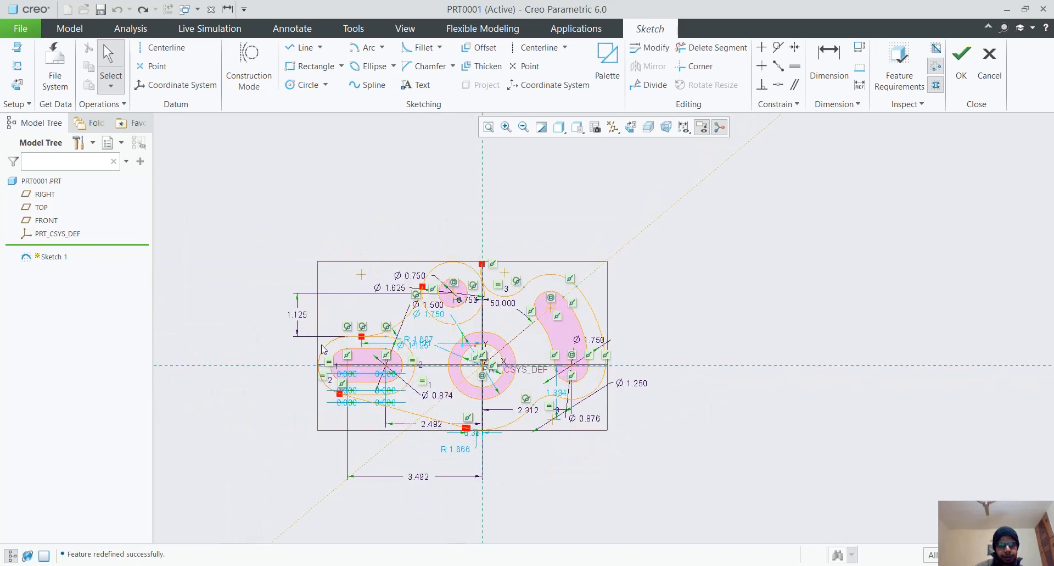
pyautogui.doubleClick(302, 314)
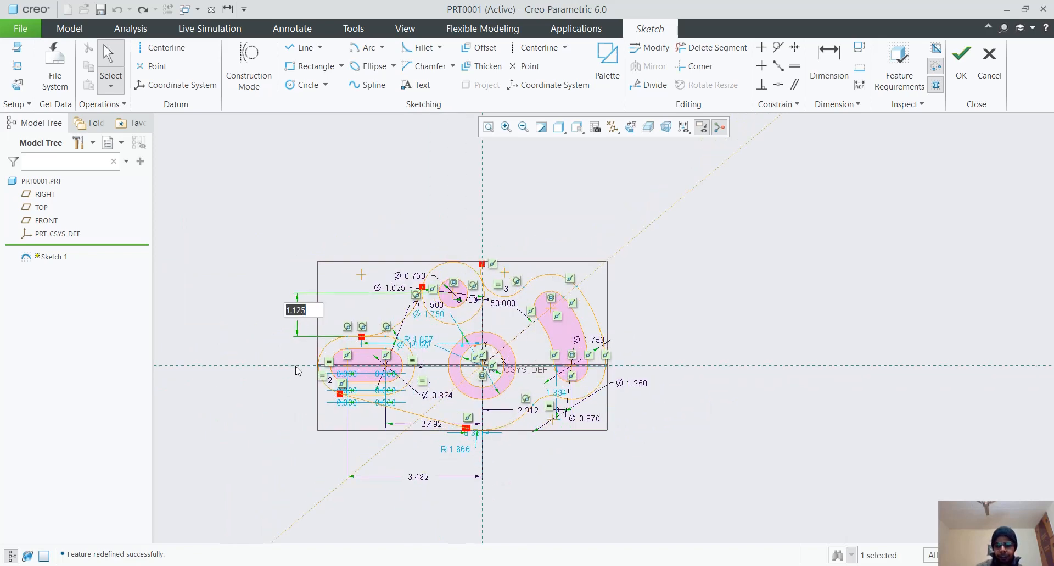
pyautogui.write('1.')
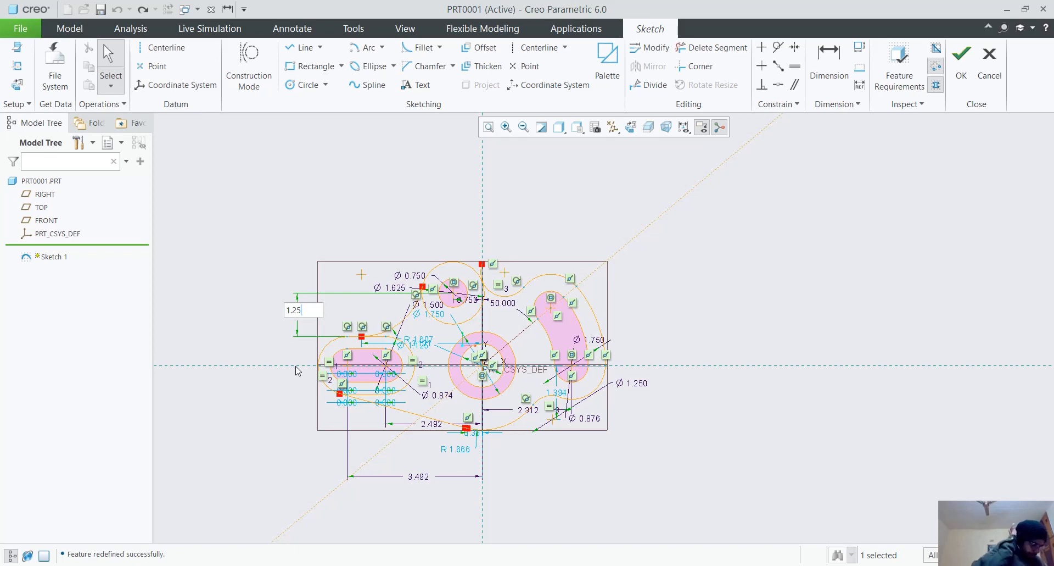
pyautogui.press('BackSpace')
pyautogui.press('BackSpace')
pyautogui.press('BackSpace')
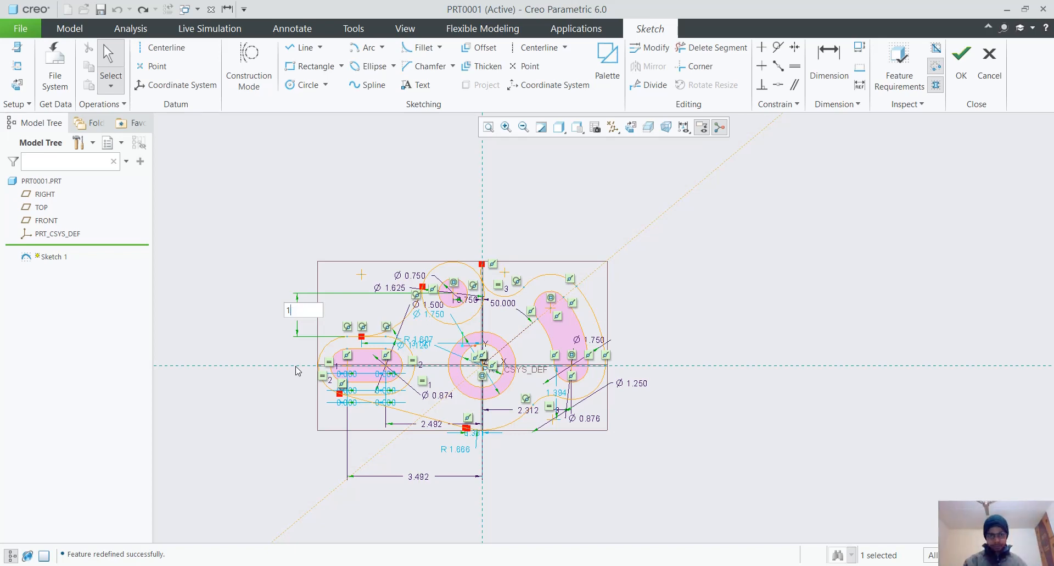
pyautogui.press('Return')
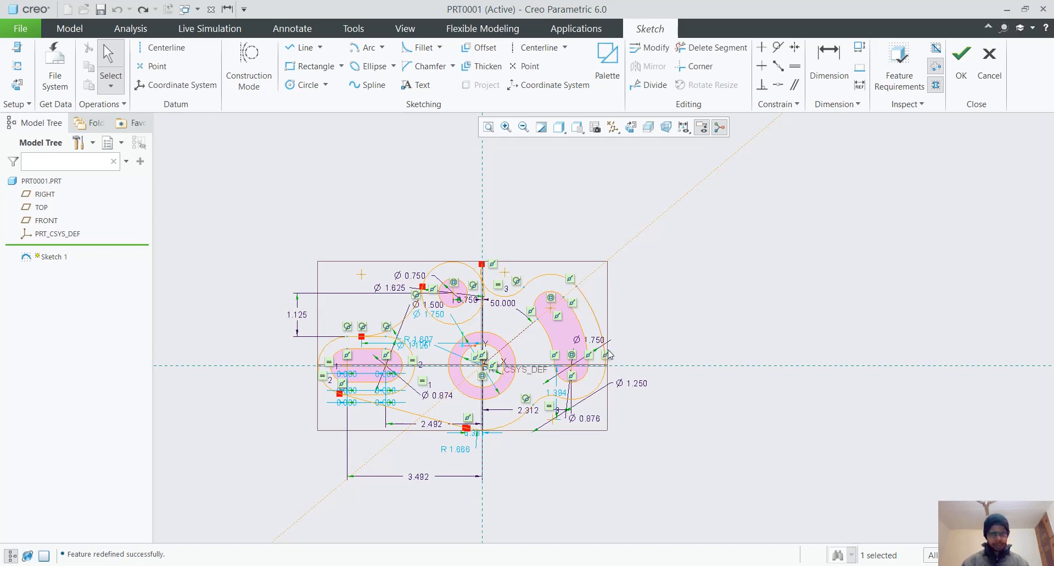
pyautogui.scroll(-2, 499, 341)
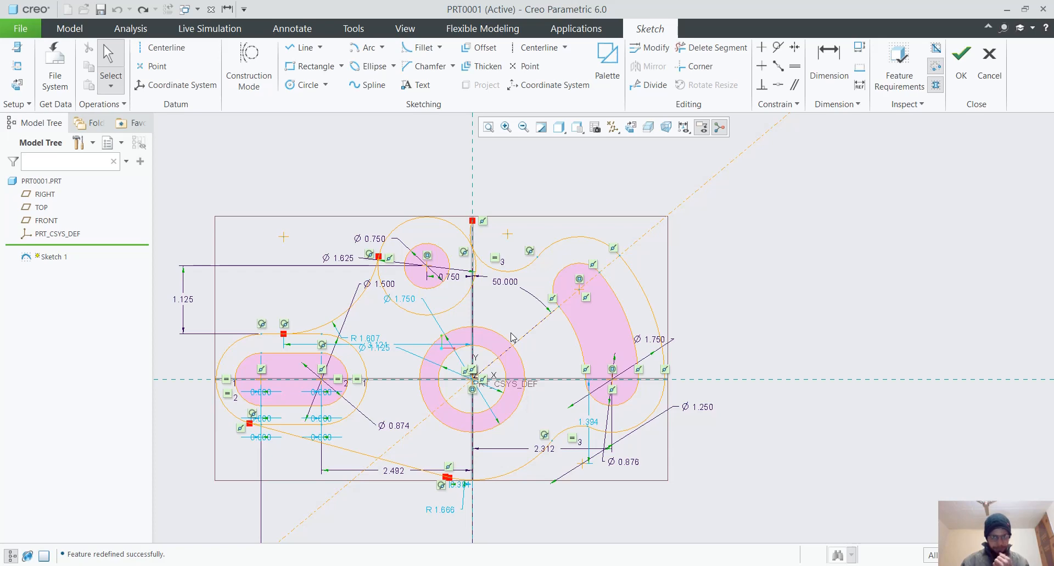
pyautogui.scroll(3, 426, 383)
pyautogui.scroll(-2, 314, 406)
pyautogui.scroll(-2, 312, 413)
pyautogui.scroll(2, 347, 398)
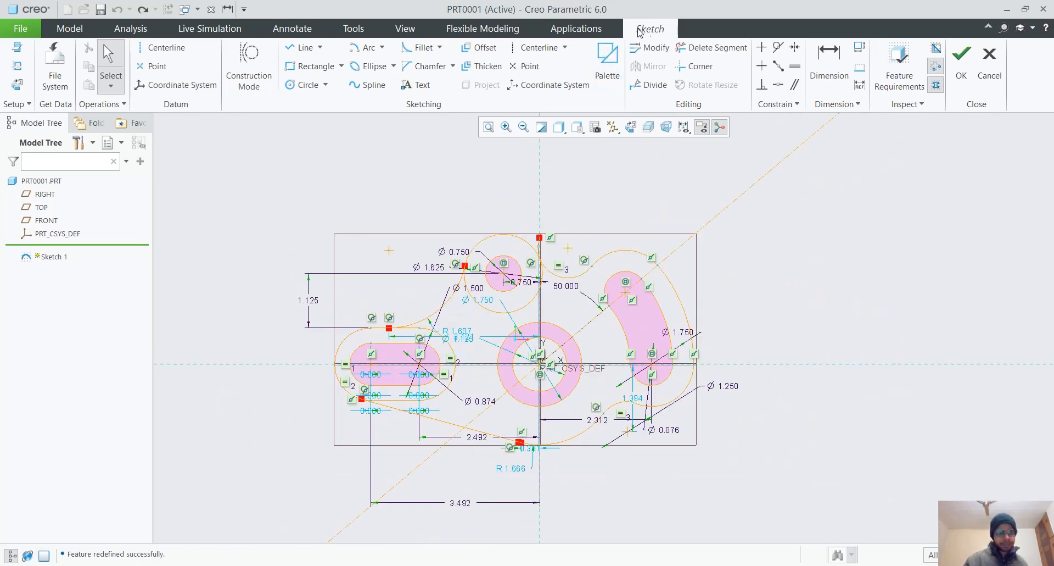
# Review the Sketcher options for constraint assumptions and dimension locking, and accept them as they are
pyautogui.click(20, 28)
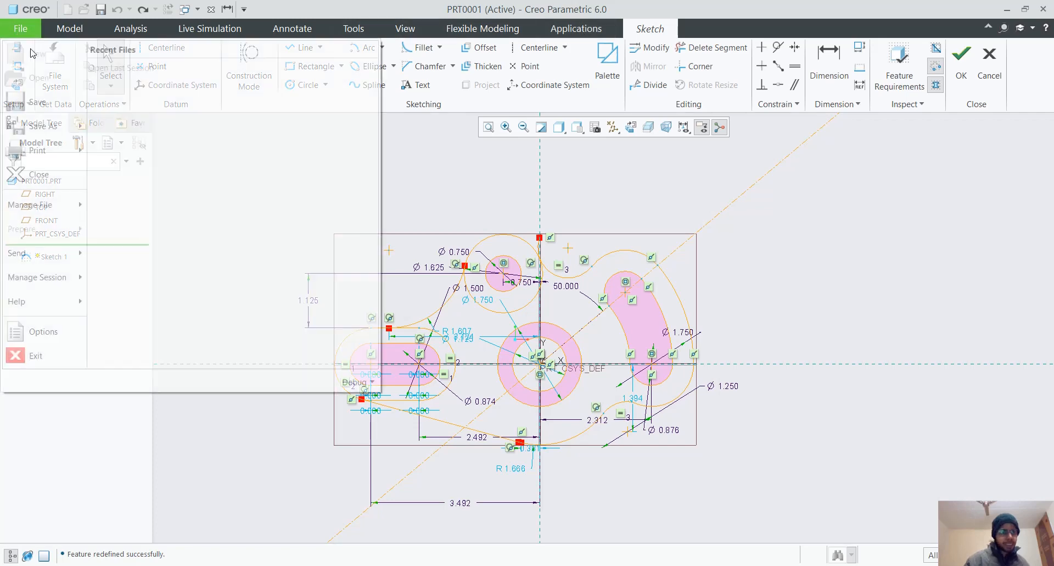
pyautogui.click(38, 331)
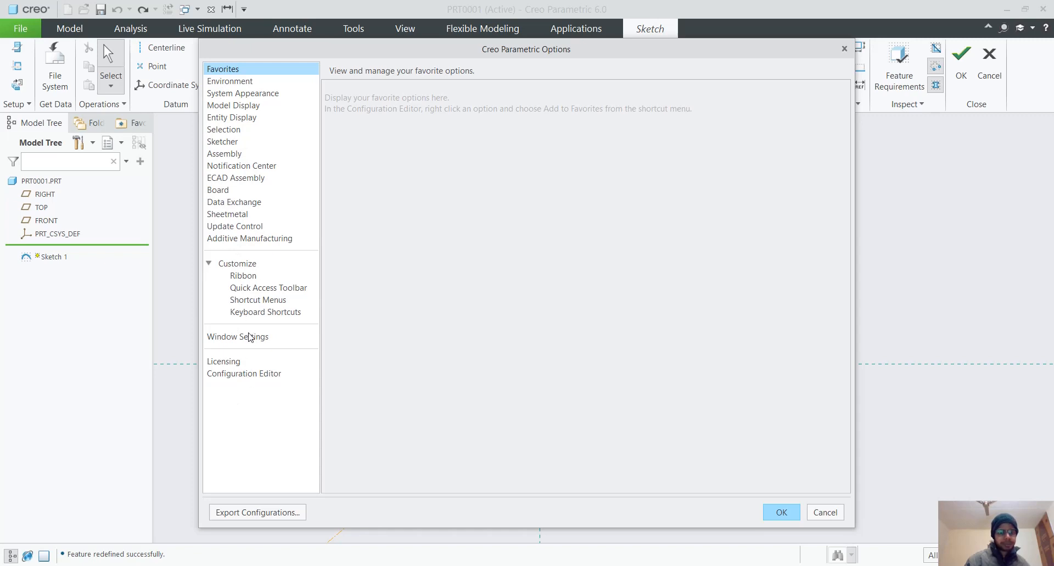
pyautogui.click(224, 141)
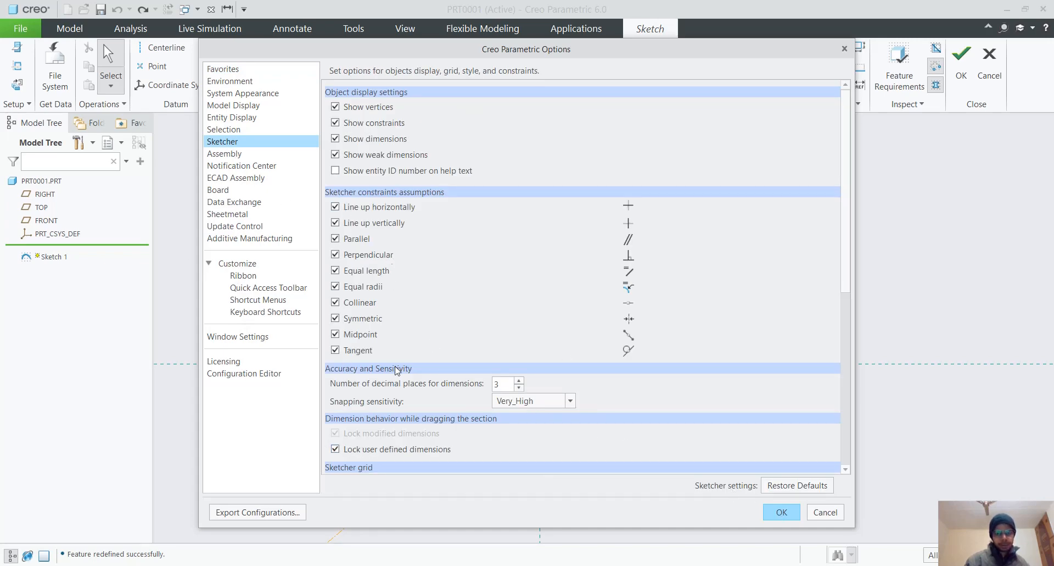
pyautogui.click(784, 513)
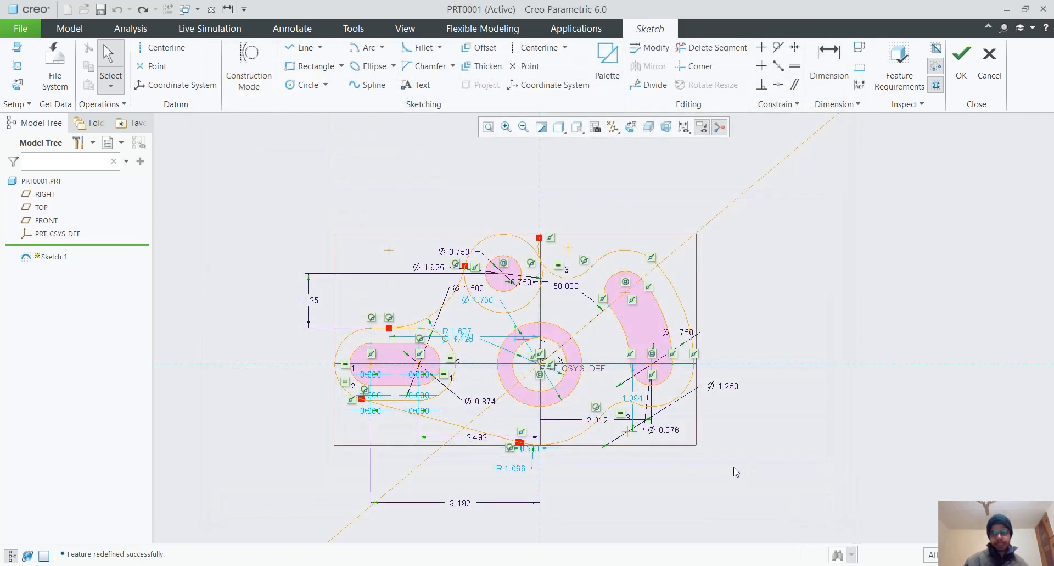
# Finish editing Sketch 1 and return to the part model
pyautogui.click(962, 60)
pyautogui.scroll(-3, 462, 371)
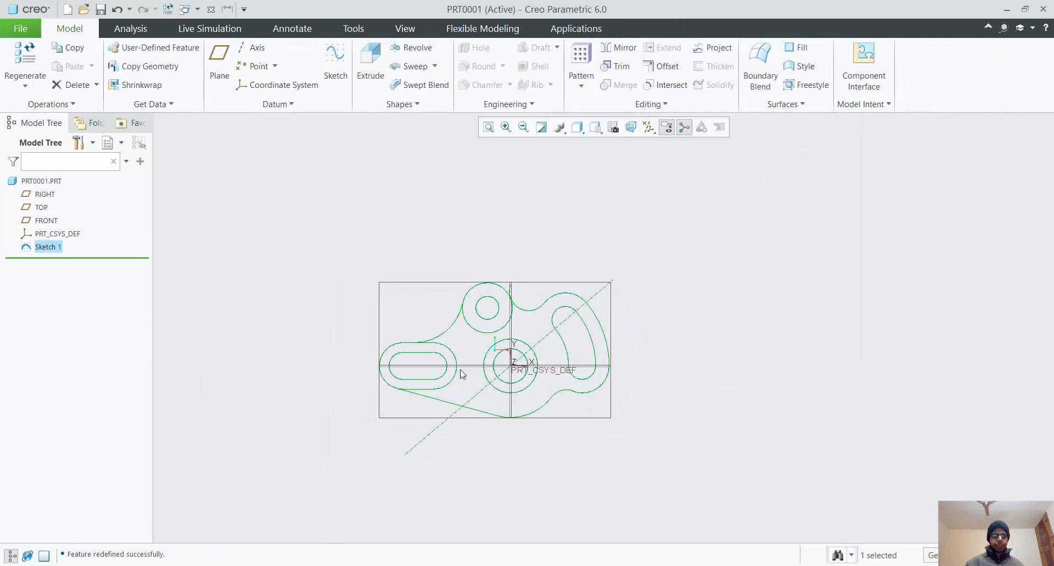
pyautogui.scroll(2, 464, 374)
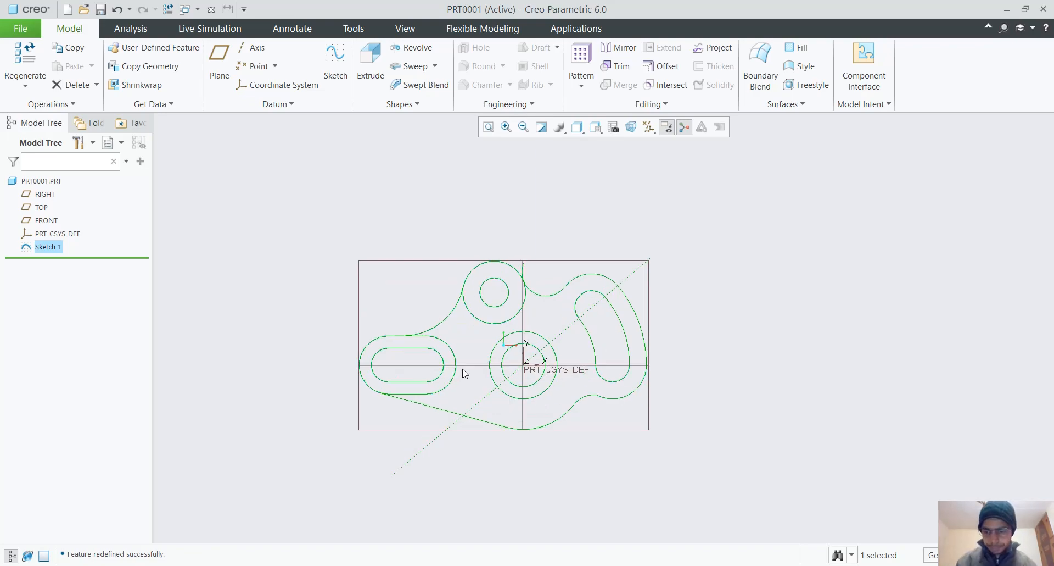